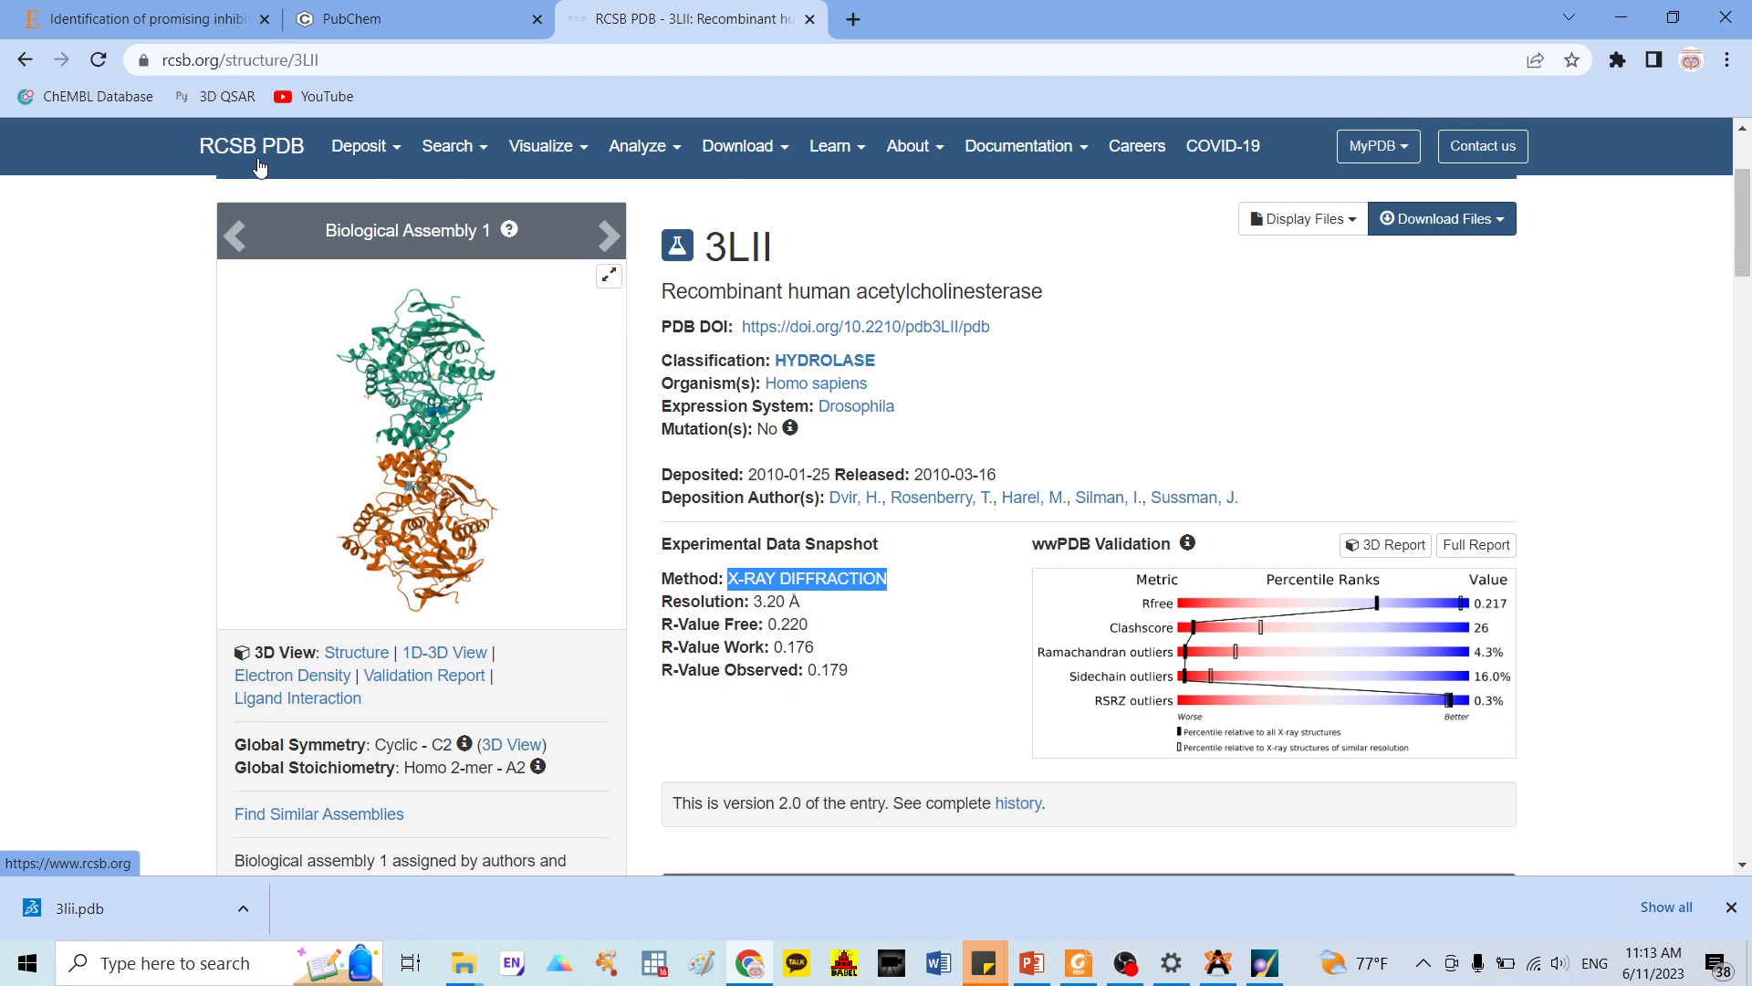
Copy the word "acetylcholinesterase" from the 3LII entry title and search the PDB for it
scroll(1119, 319, up, 3)
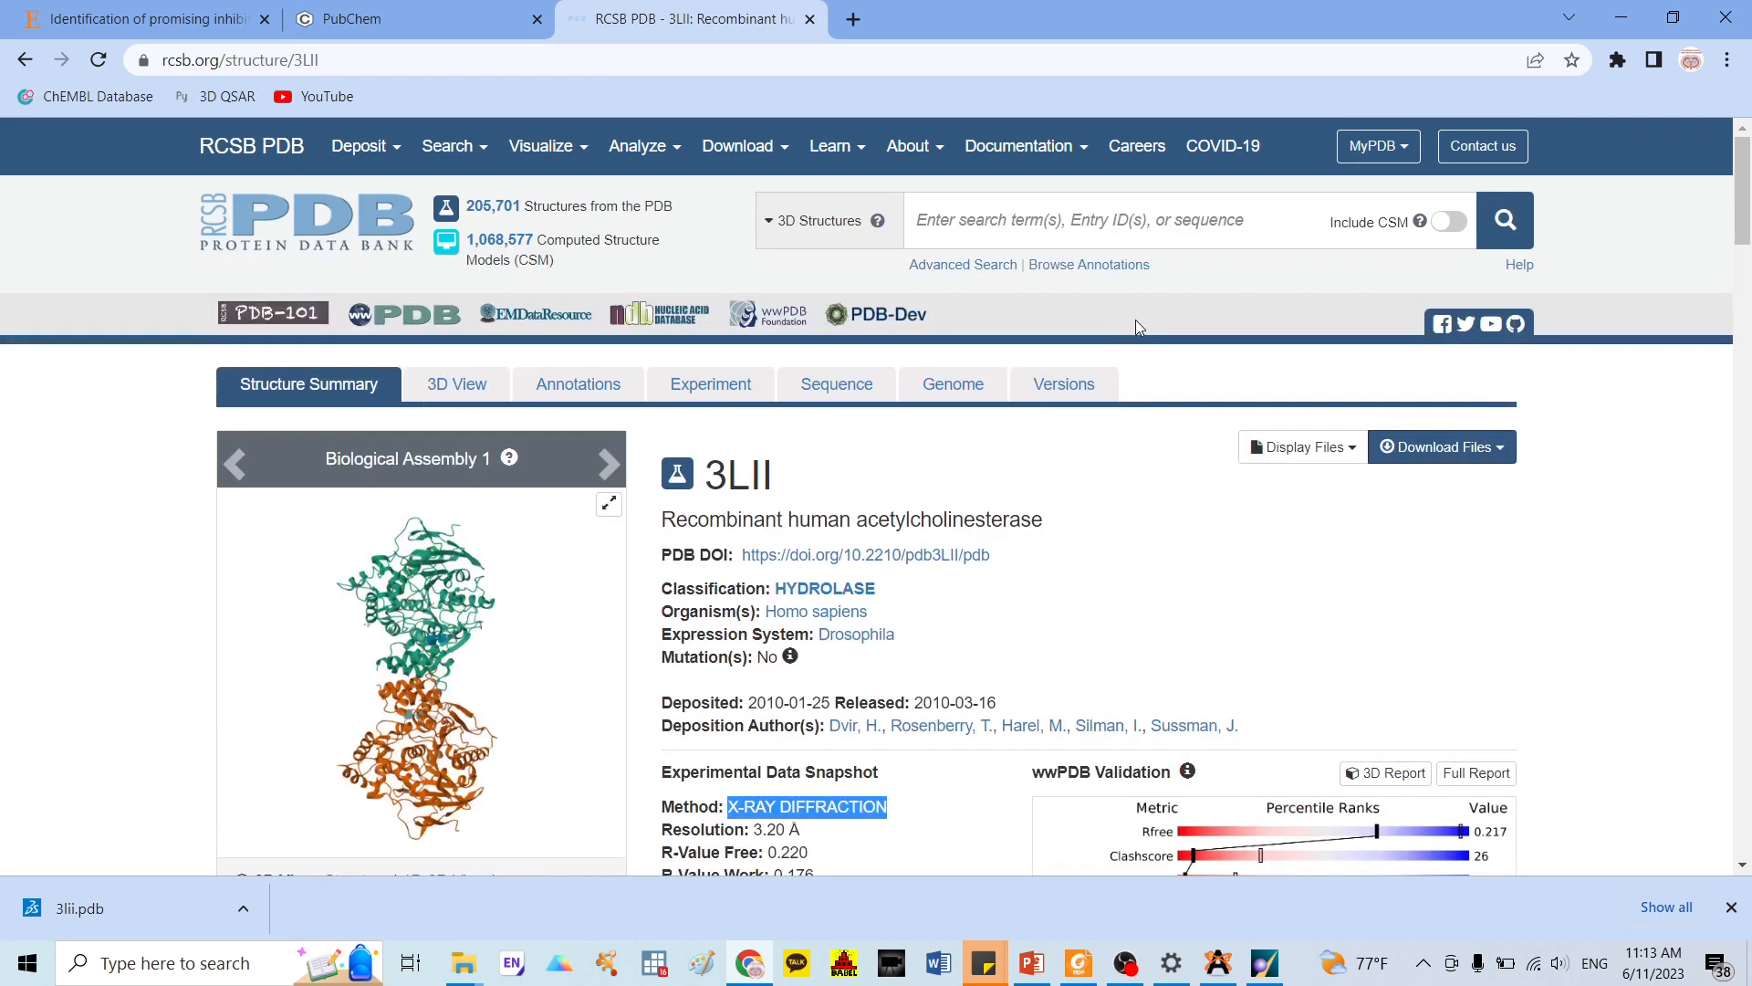
click(1026, 223)
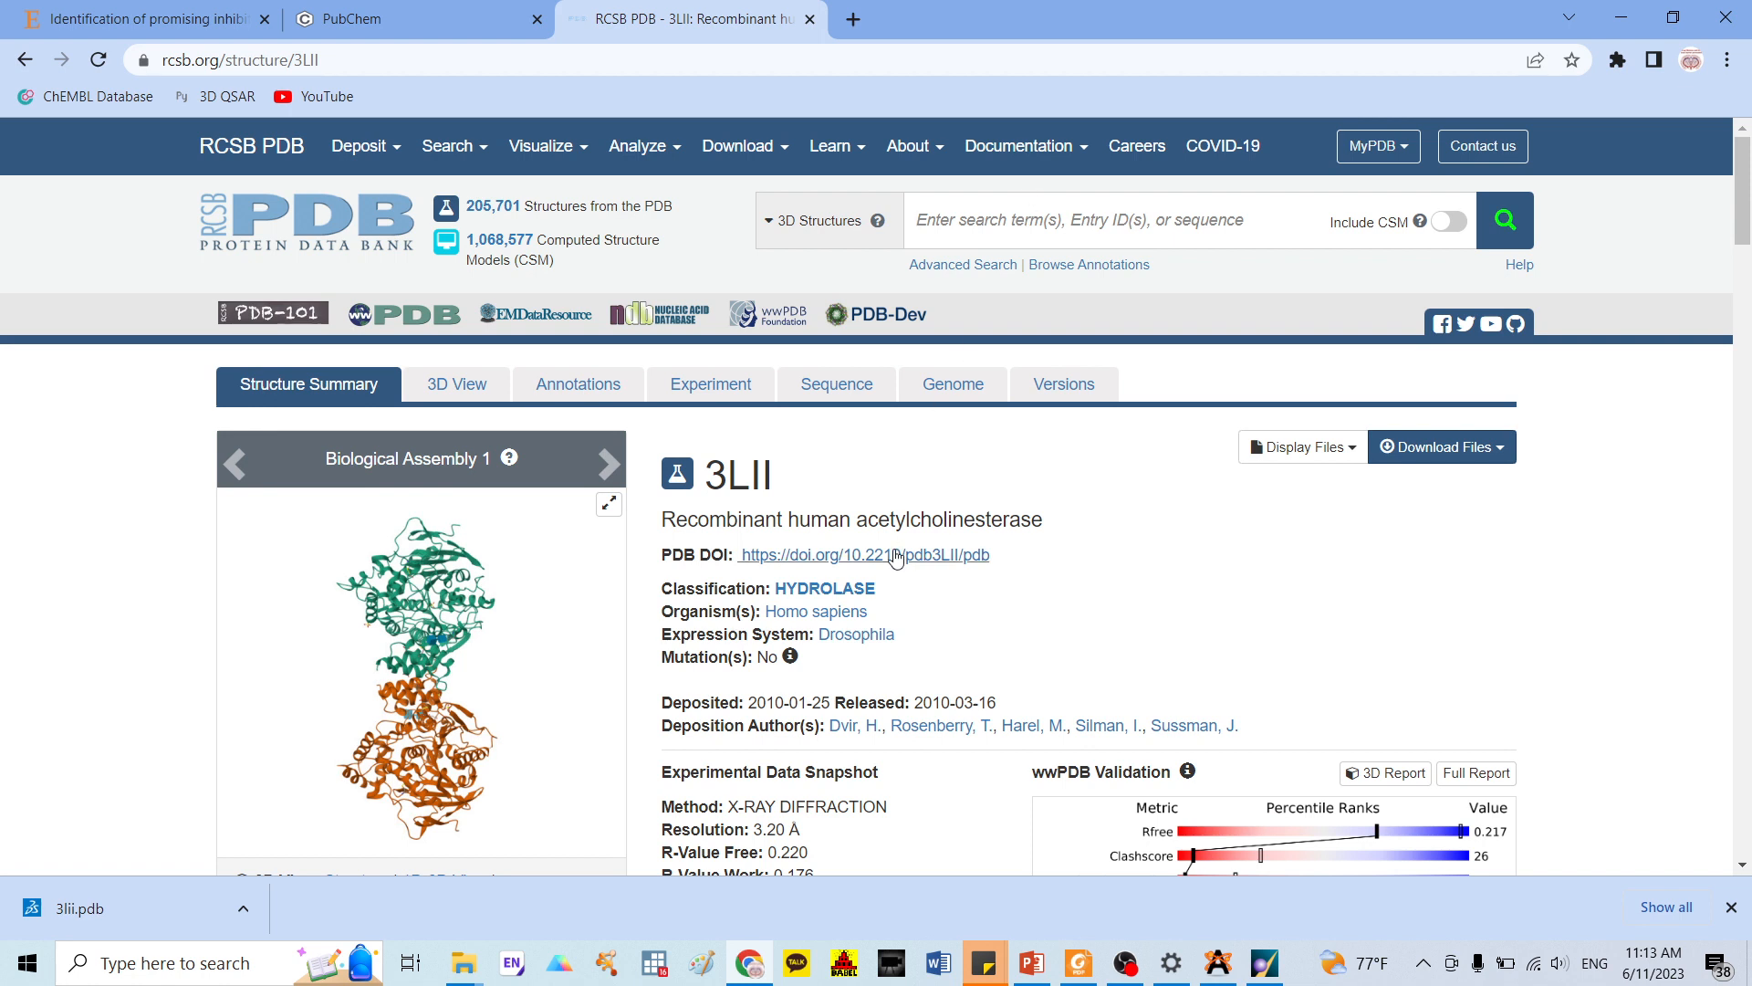
drag(856, 520, 1049, 521)
key(ctrl+c)
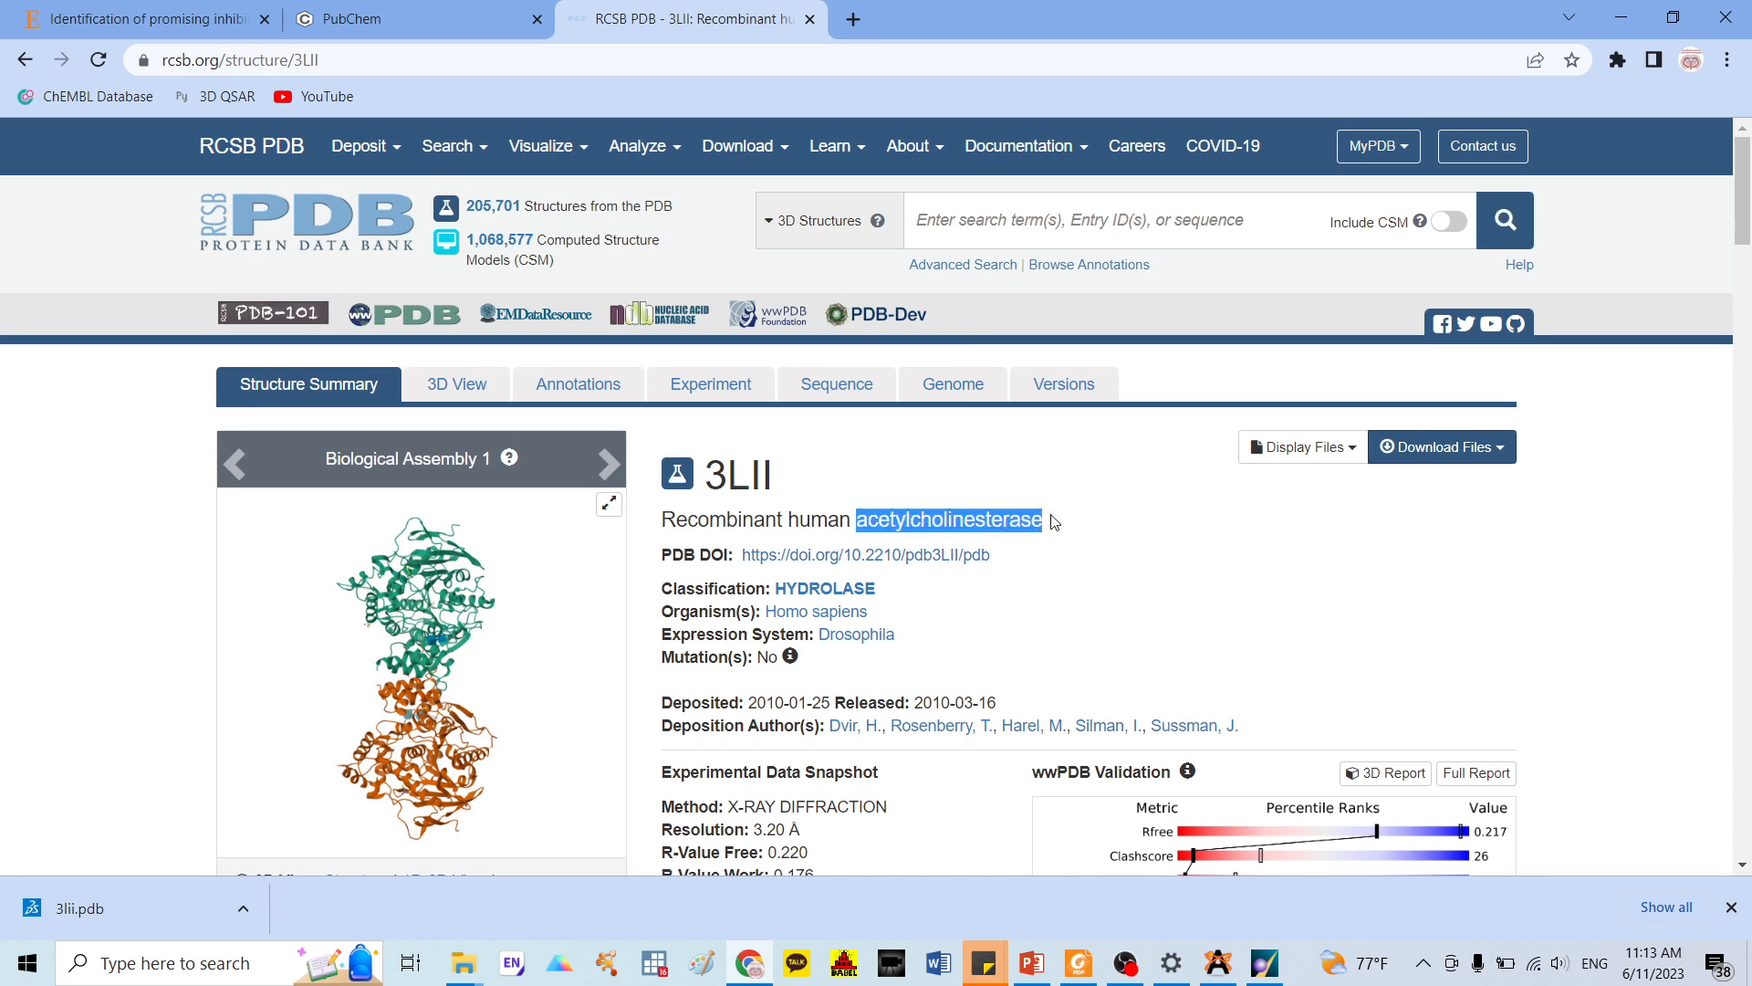
click(1009, 223)
key(ctrl+v)
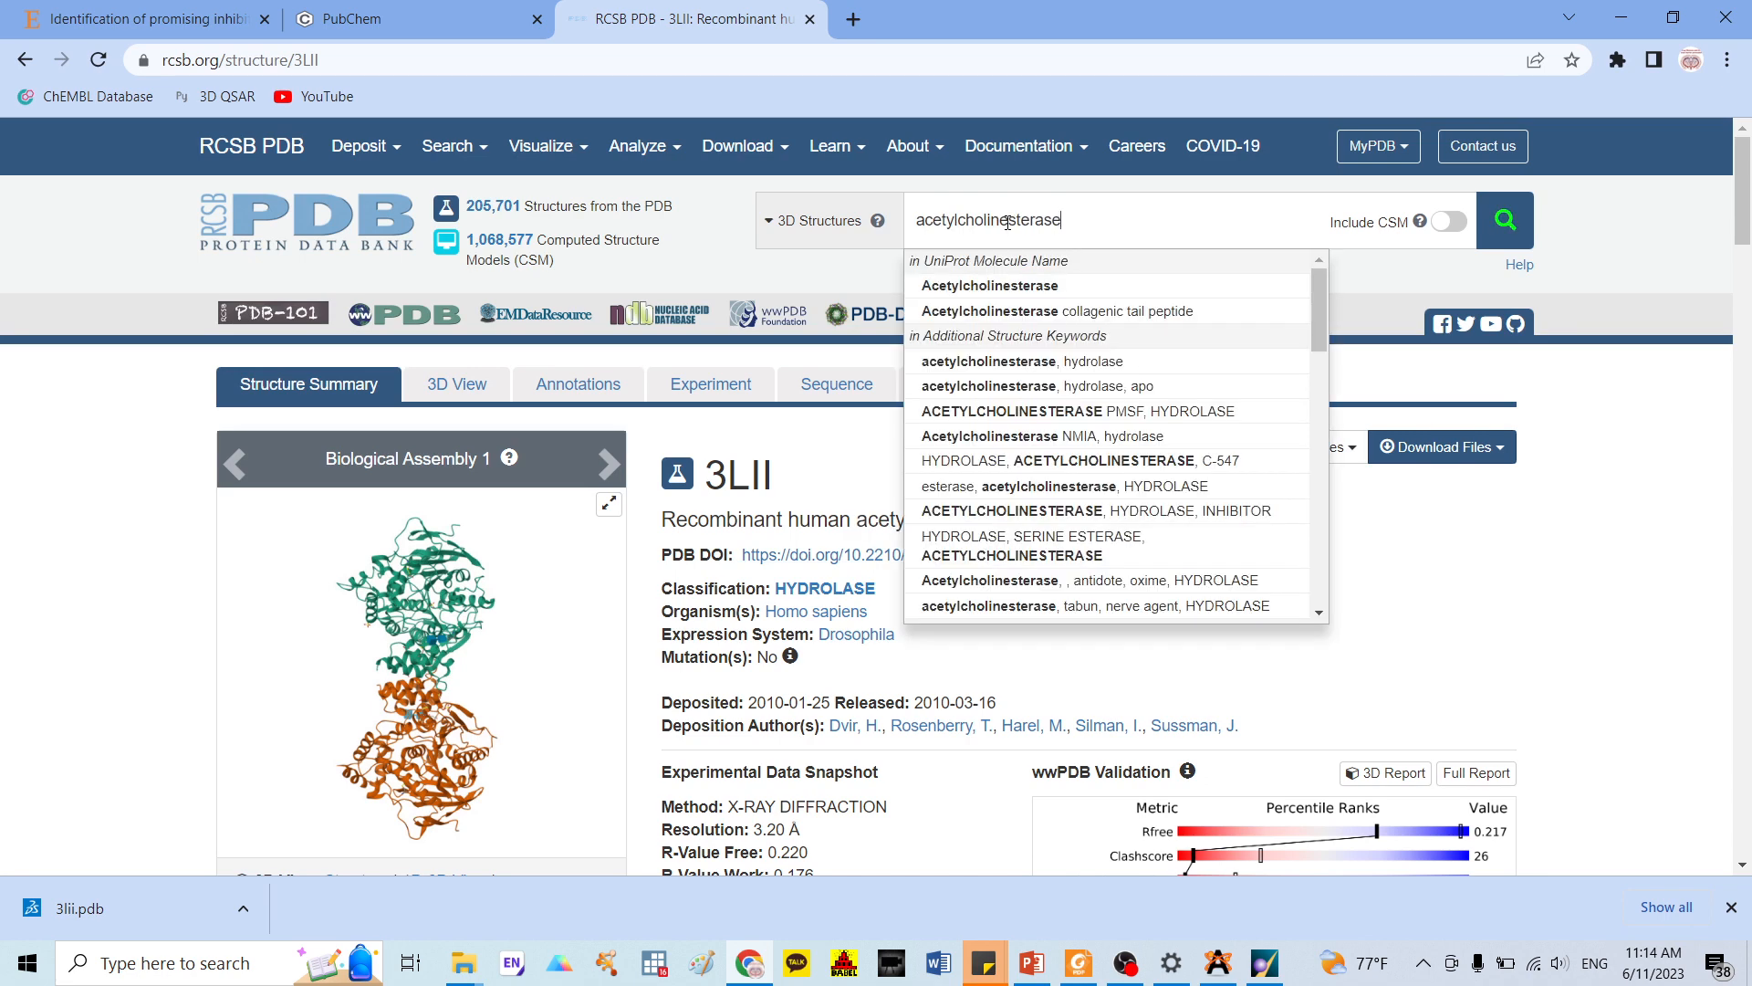
key(Return)
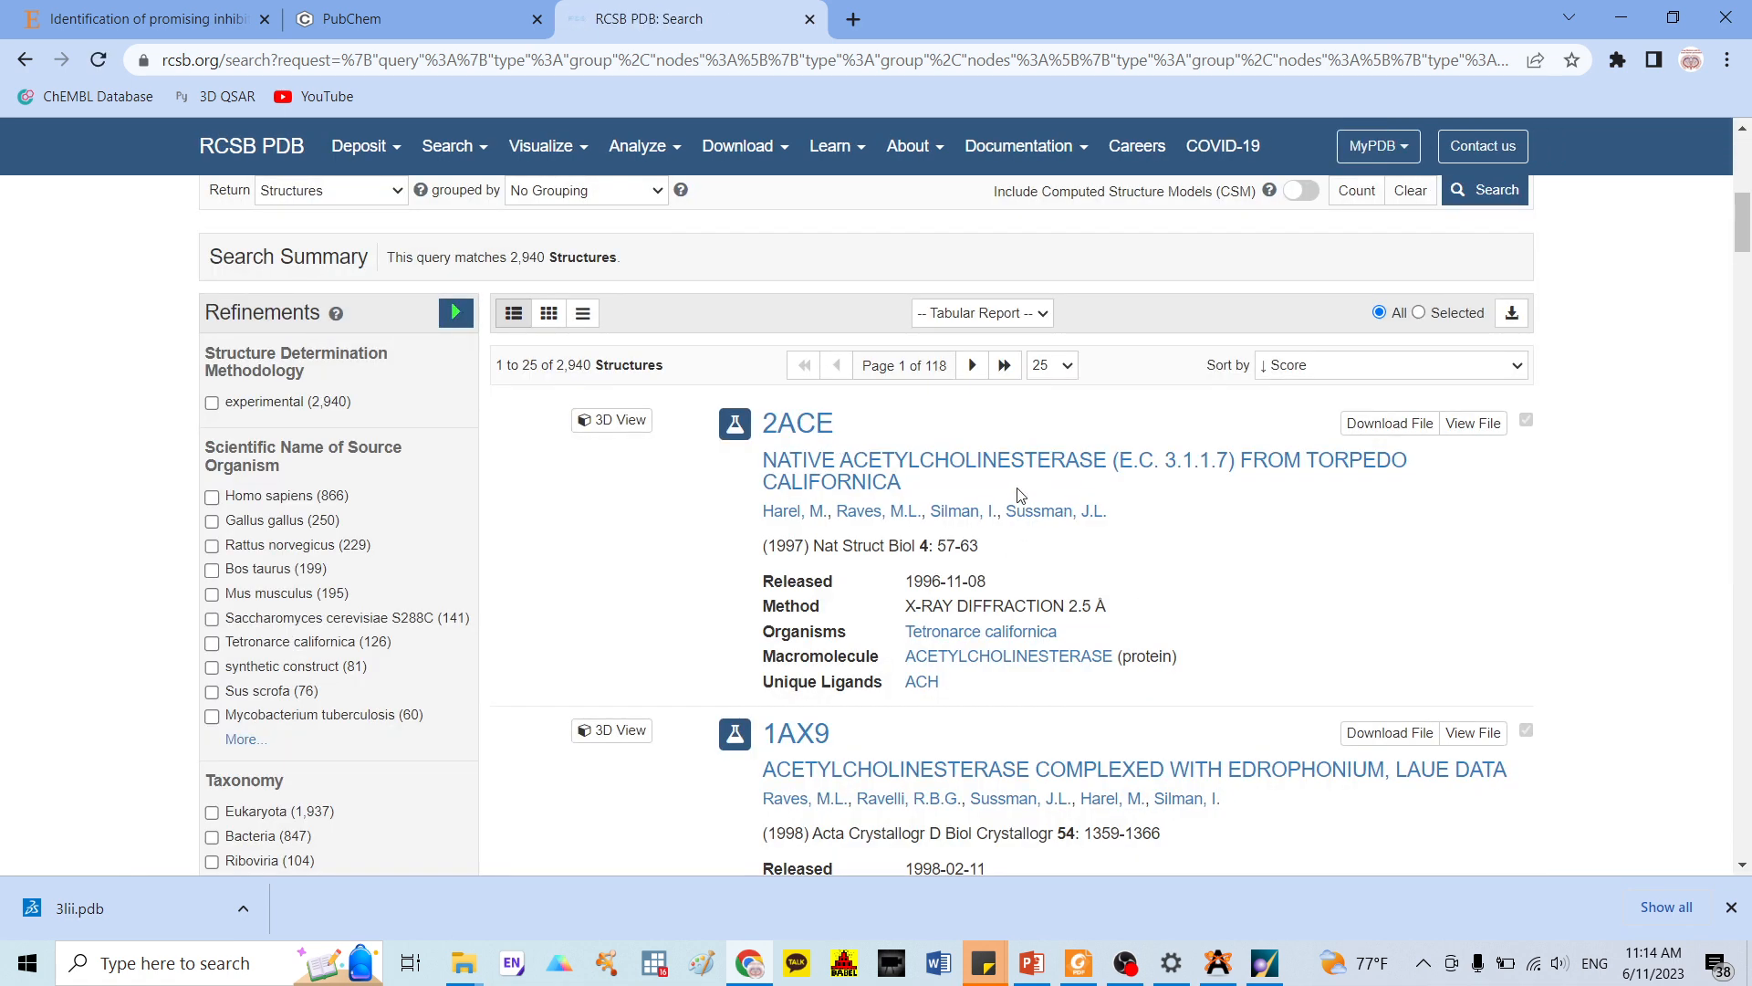
Browse the acetylcholinesterase search results and sort them by resolution from worst to best
scroll(1212, 557, down, 3)
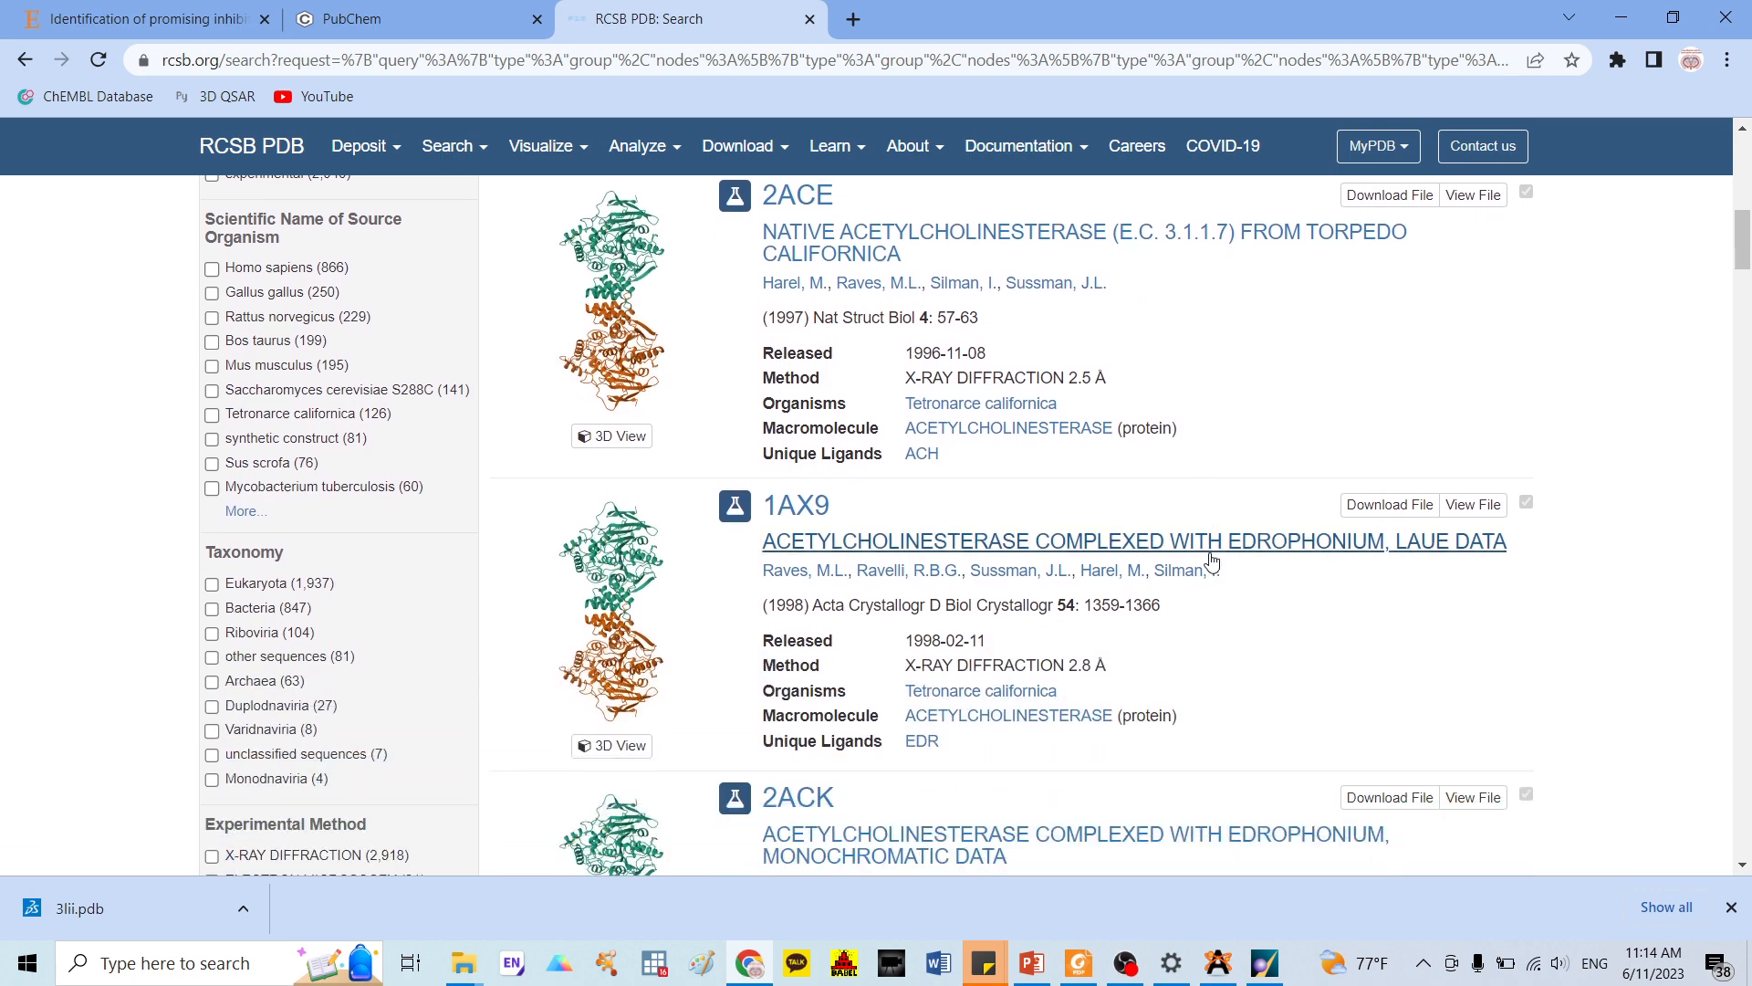
scroll(1212, 558, down, 3)
scroll(1543, 643, down, 4)
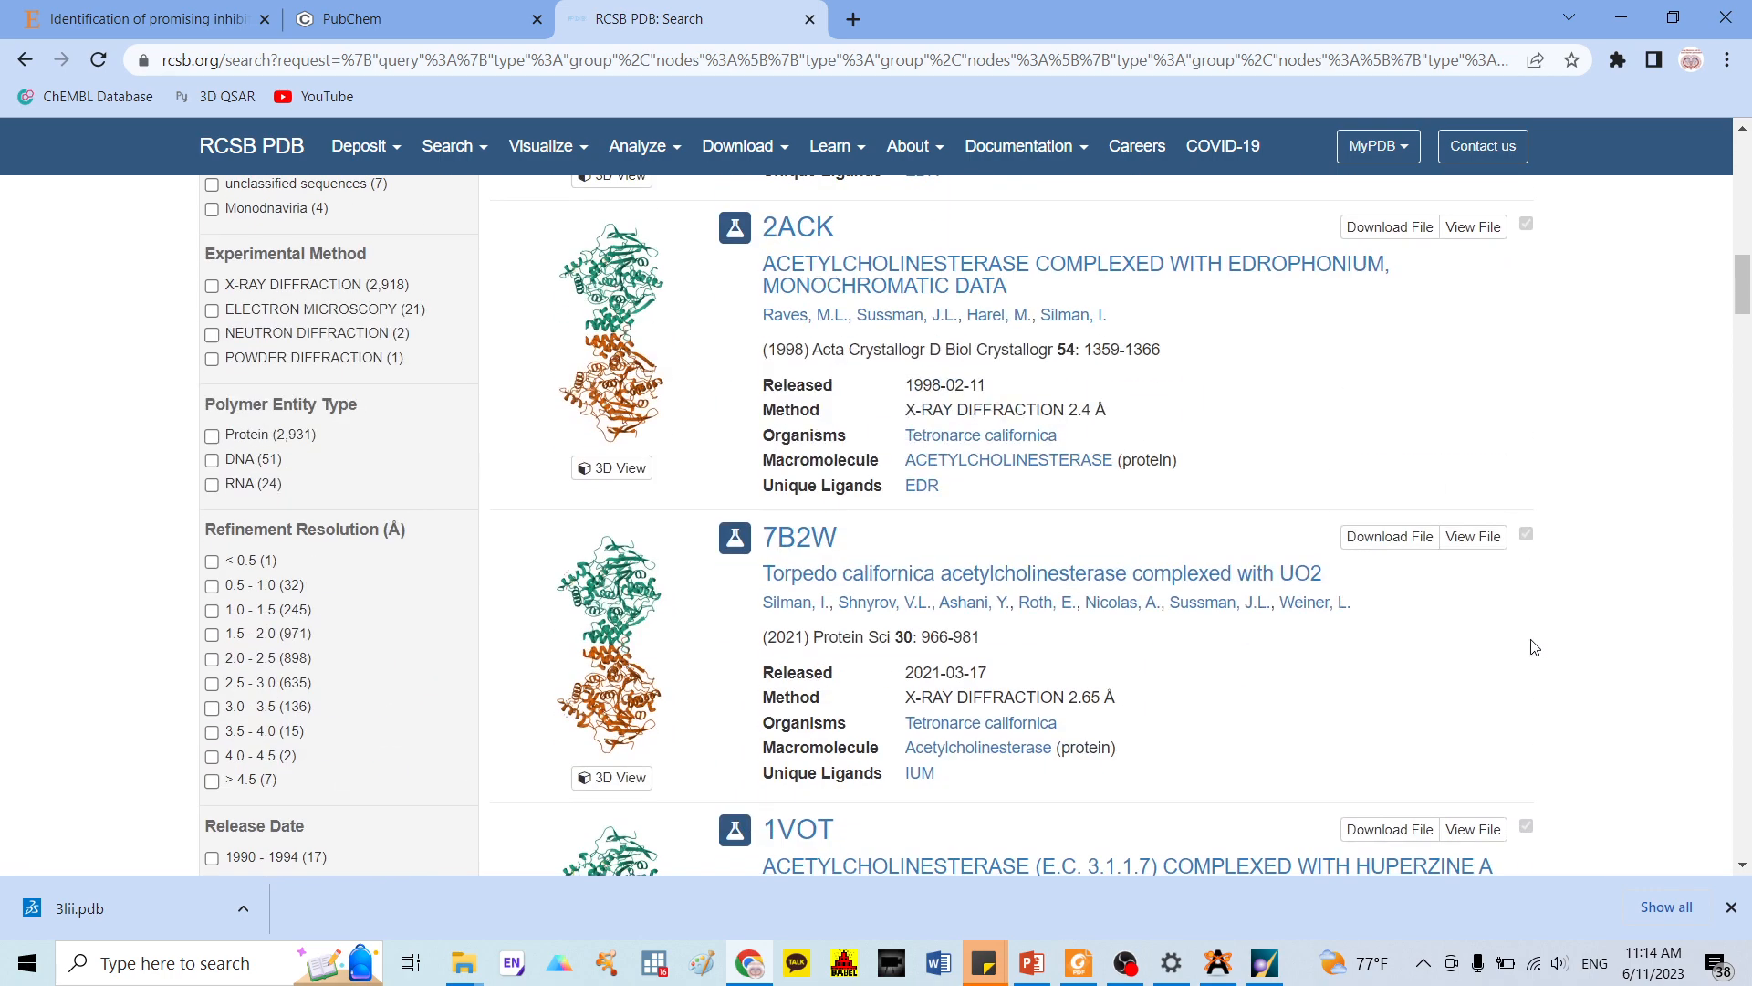
scroll(1311, 567, up, 10)
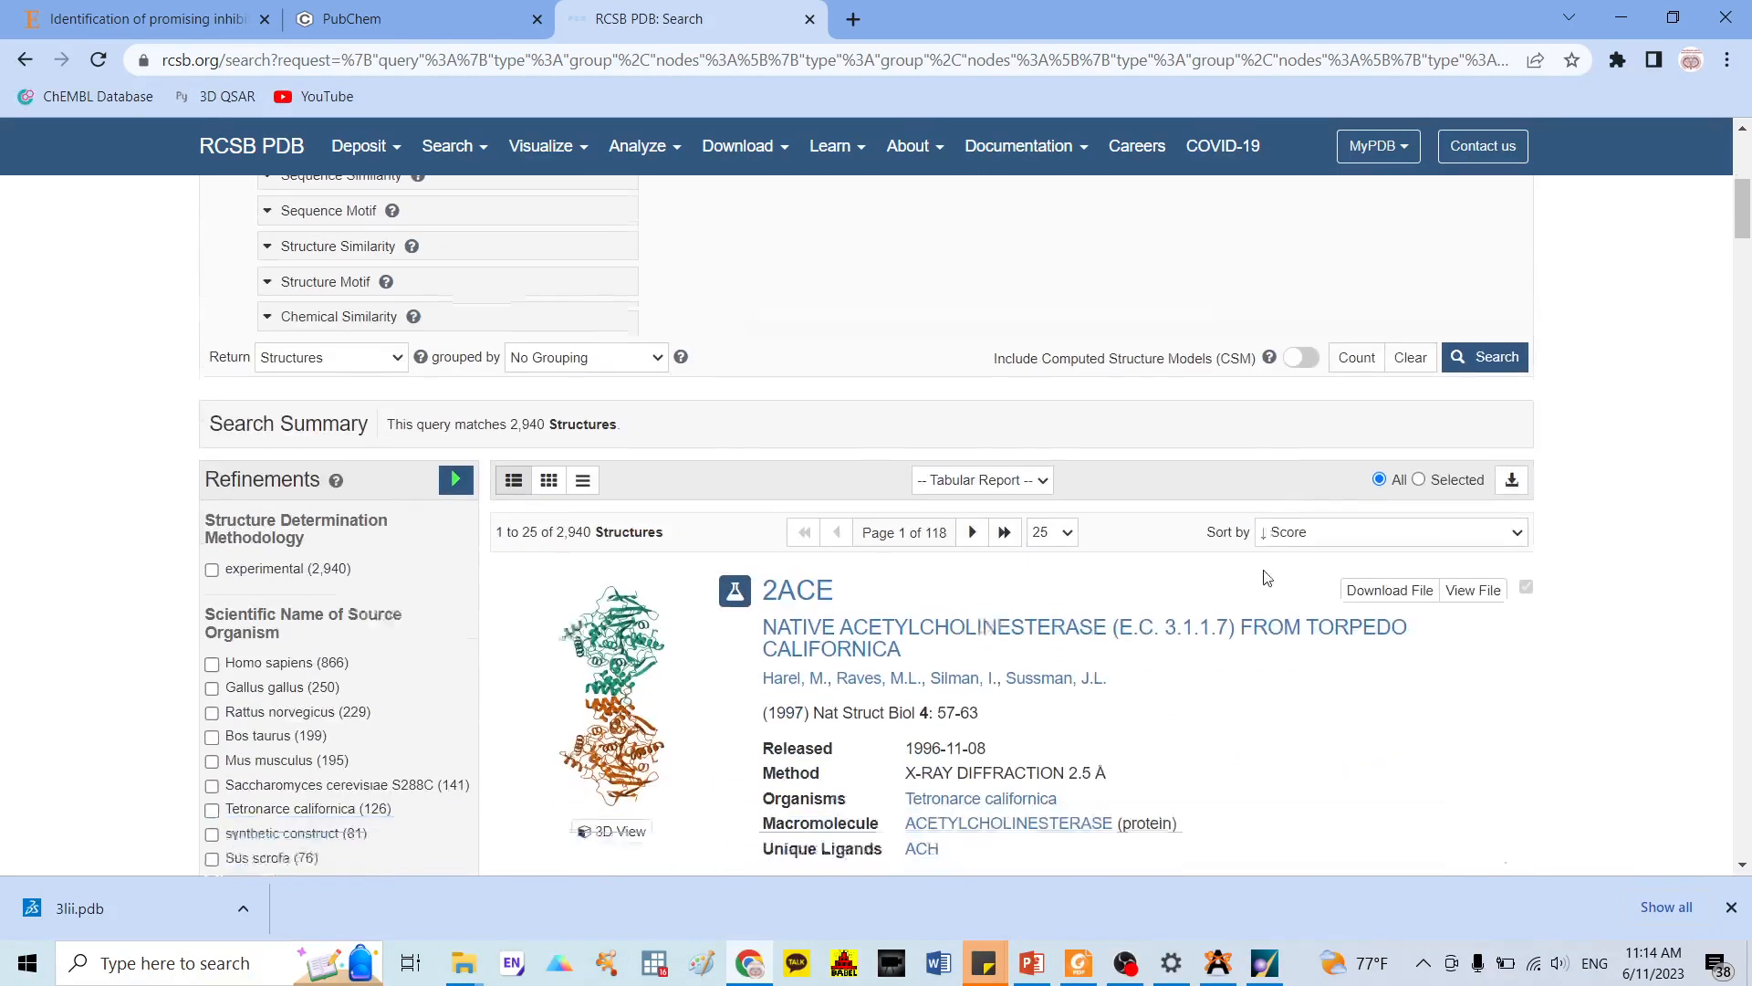
scroll(1267, 575, down, 3)
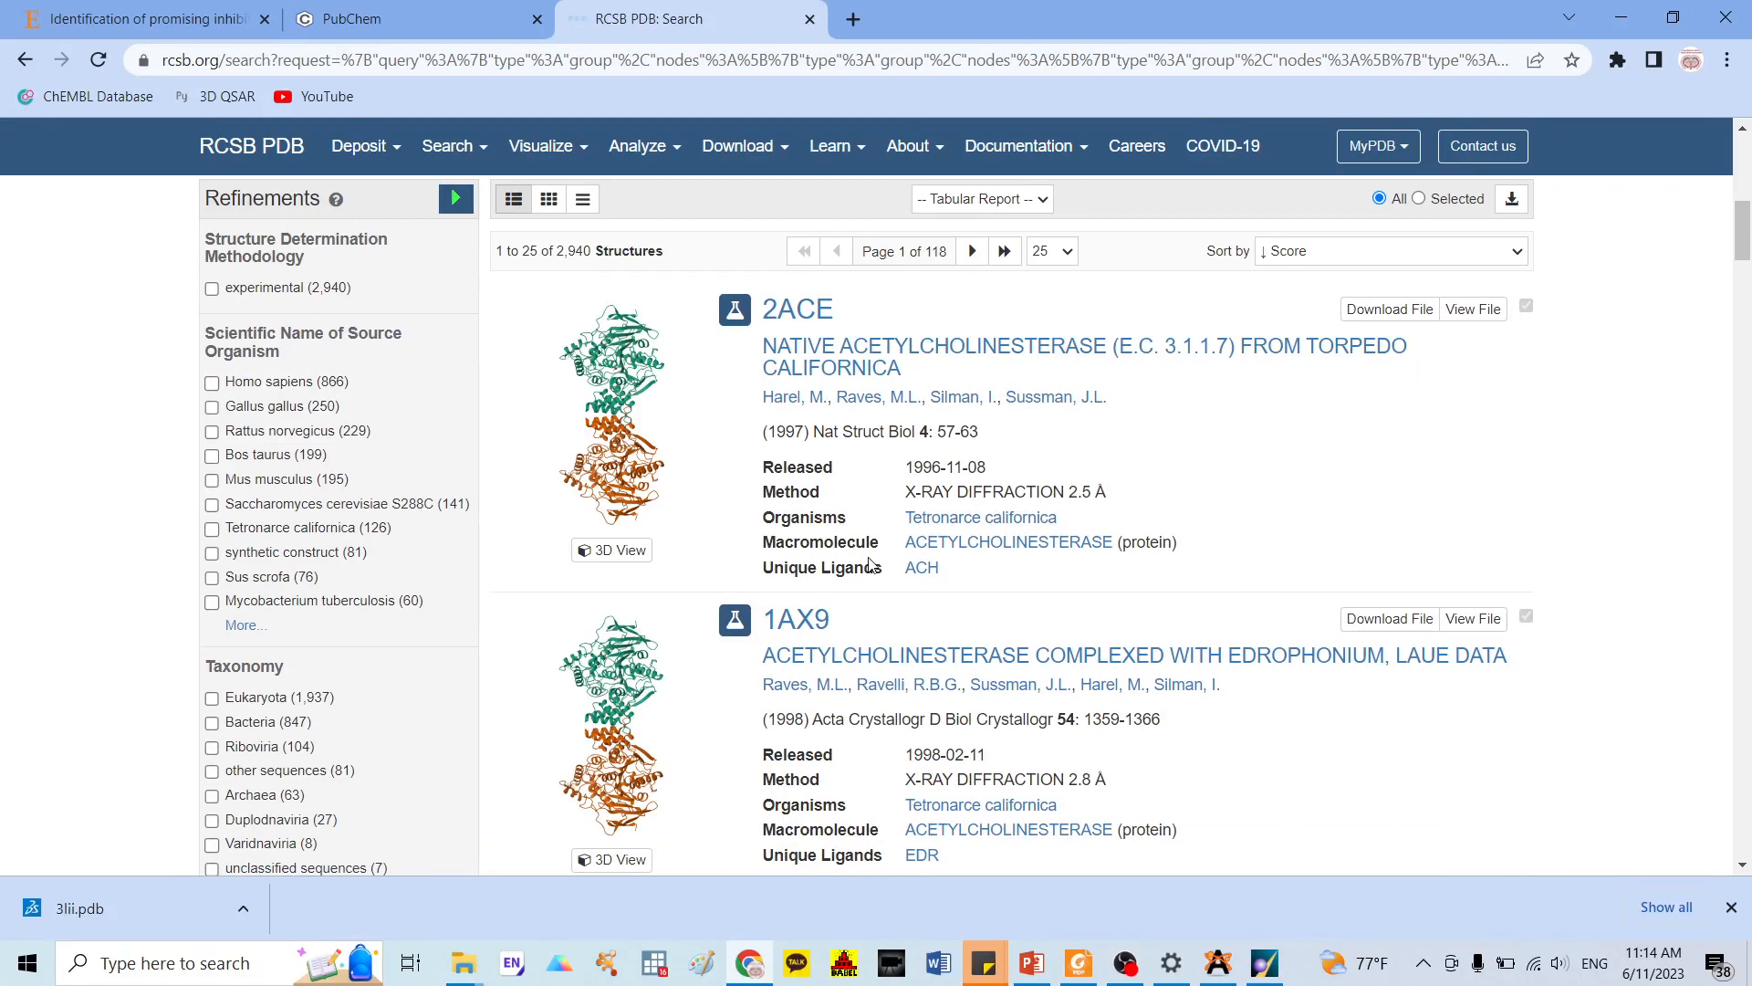
scroll(993, 509, down, 4)
scroll(990, 410, up, 4)
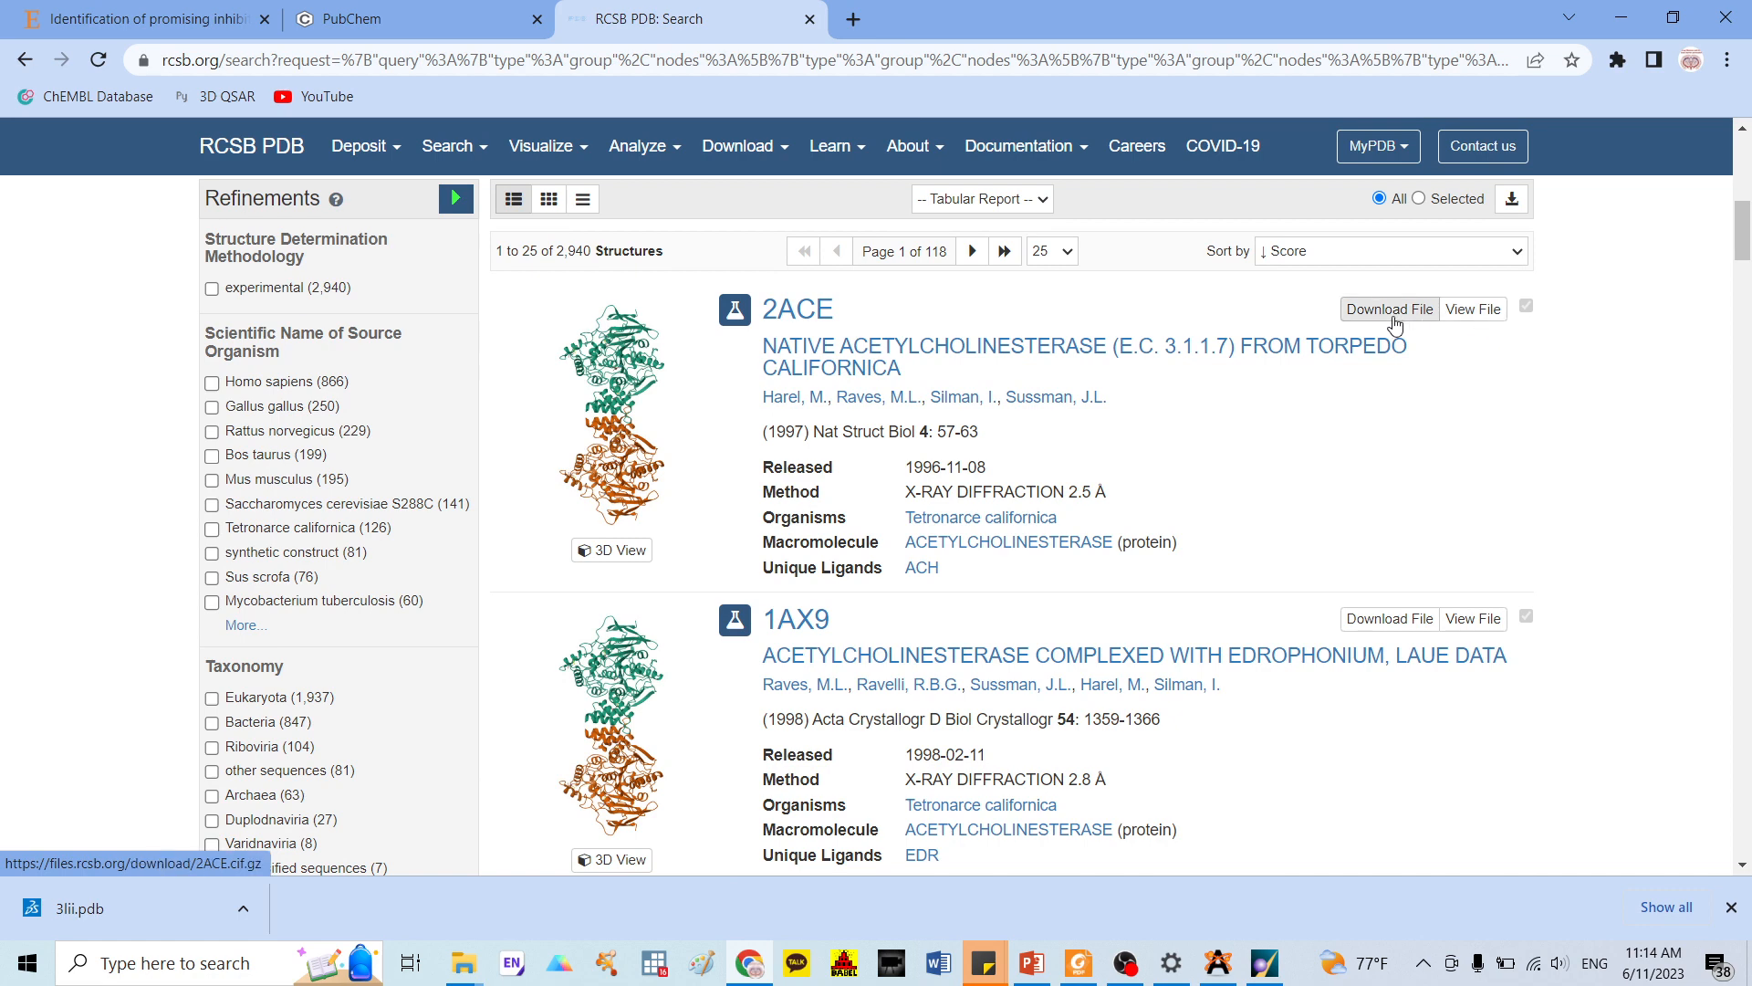
click(1502, 259)
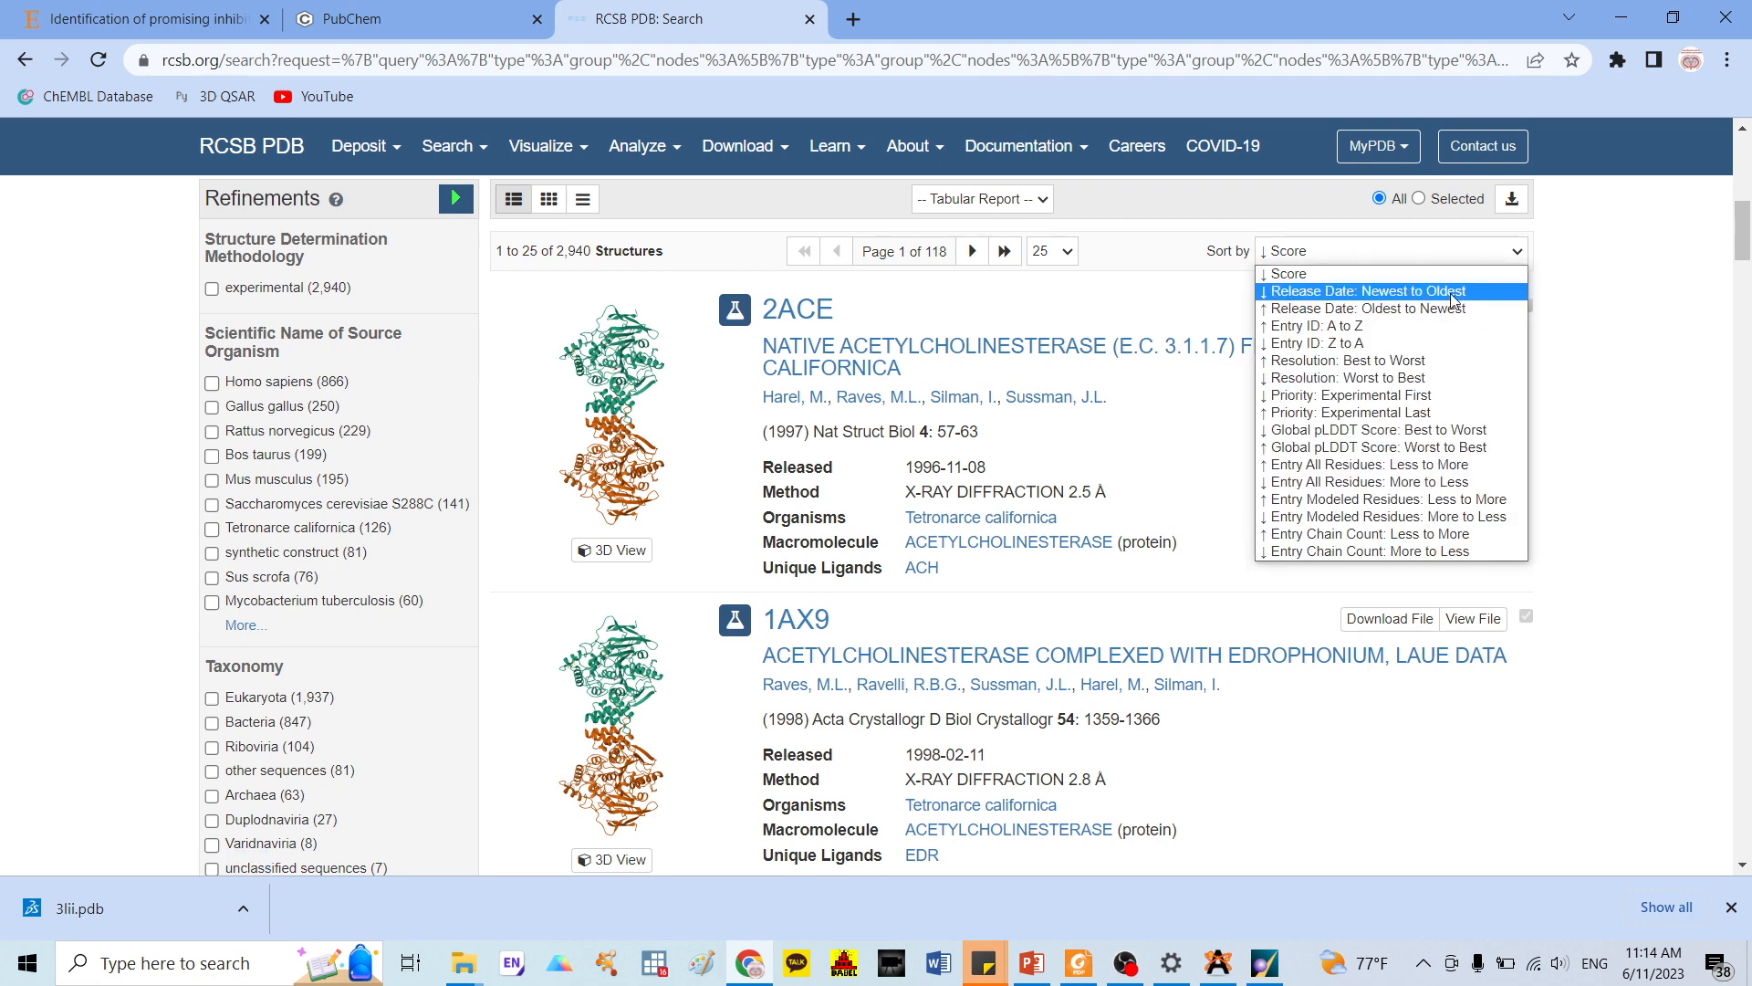
click(1421, 380)
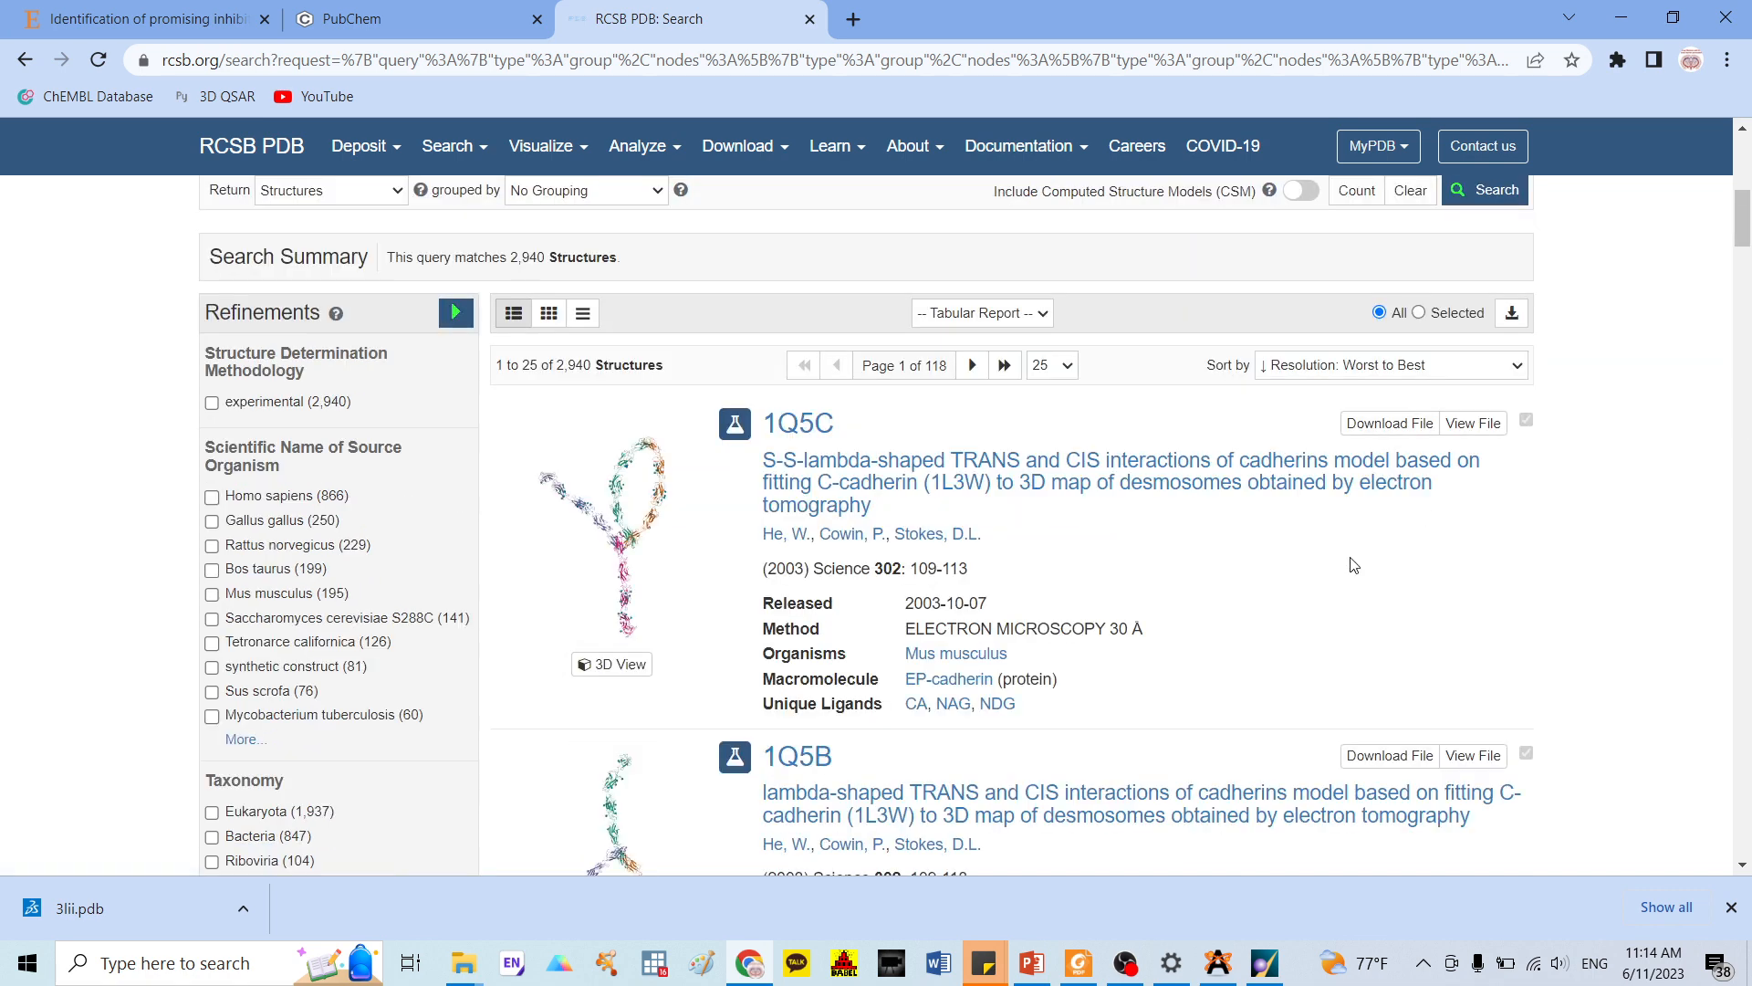
Open the 1Q5C entry from the results and check its resolution in the experimental data snapshot
click(1084, 468)
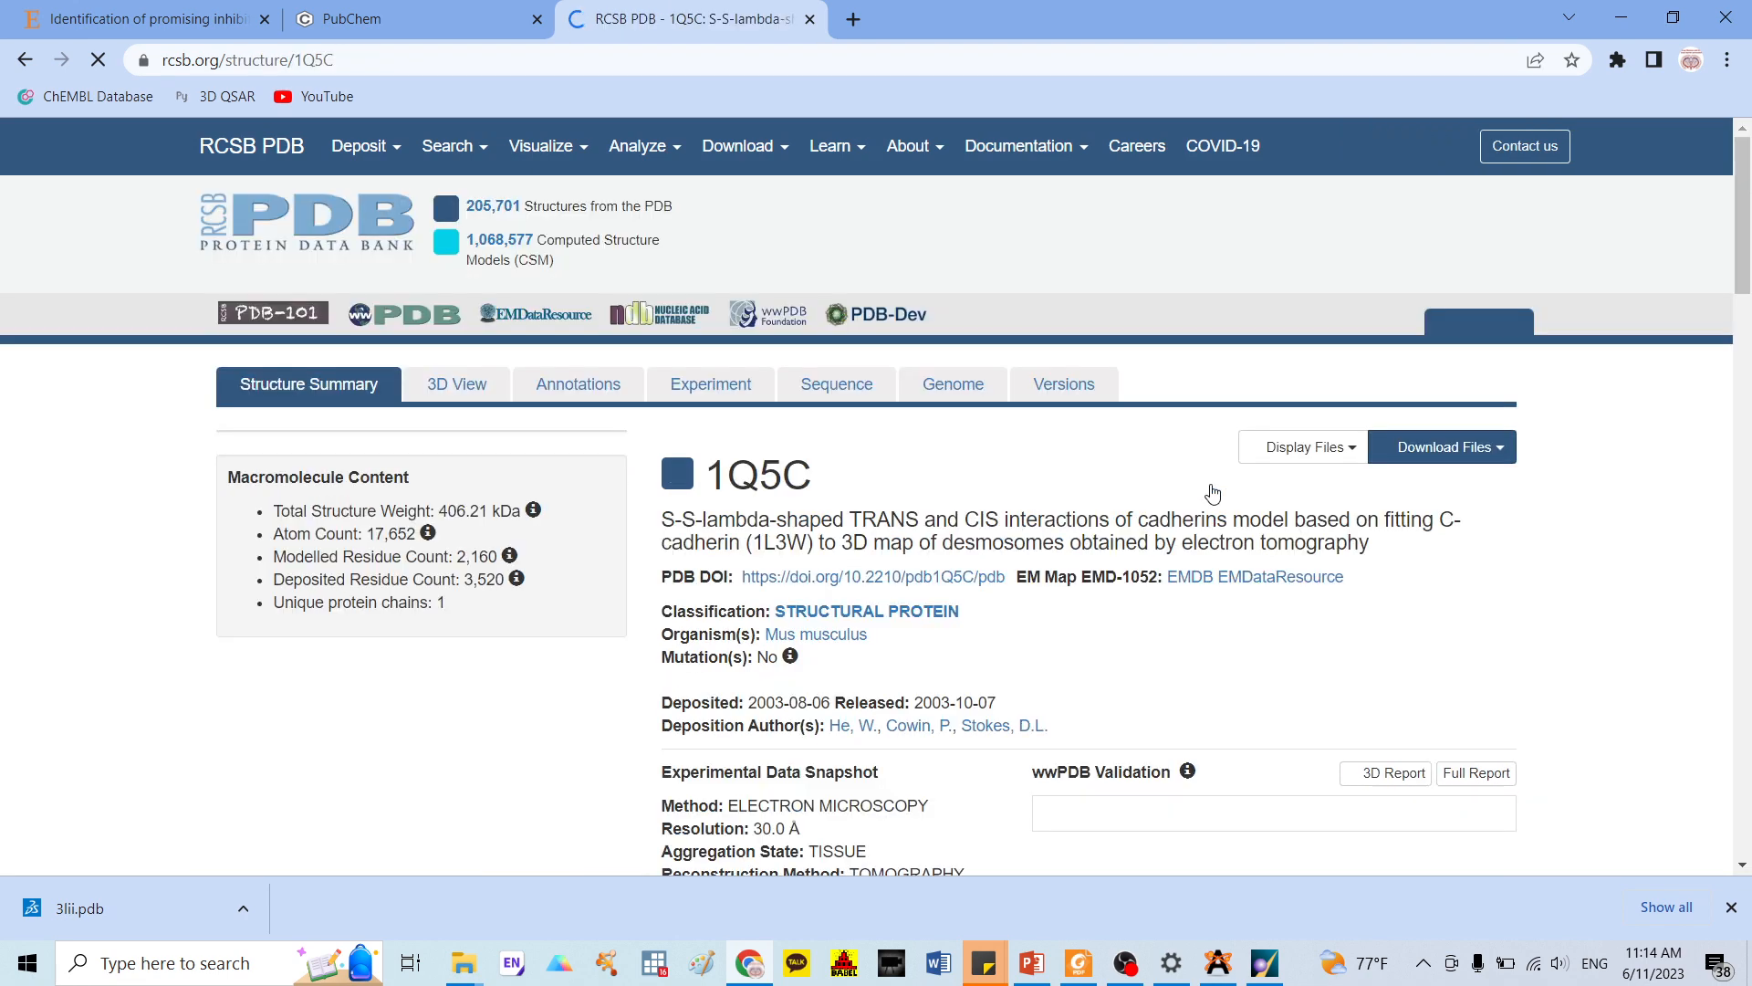
scroll(1182, 595, down, 3)
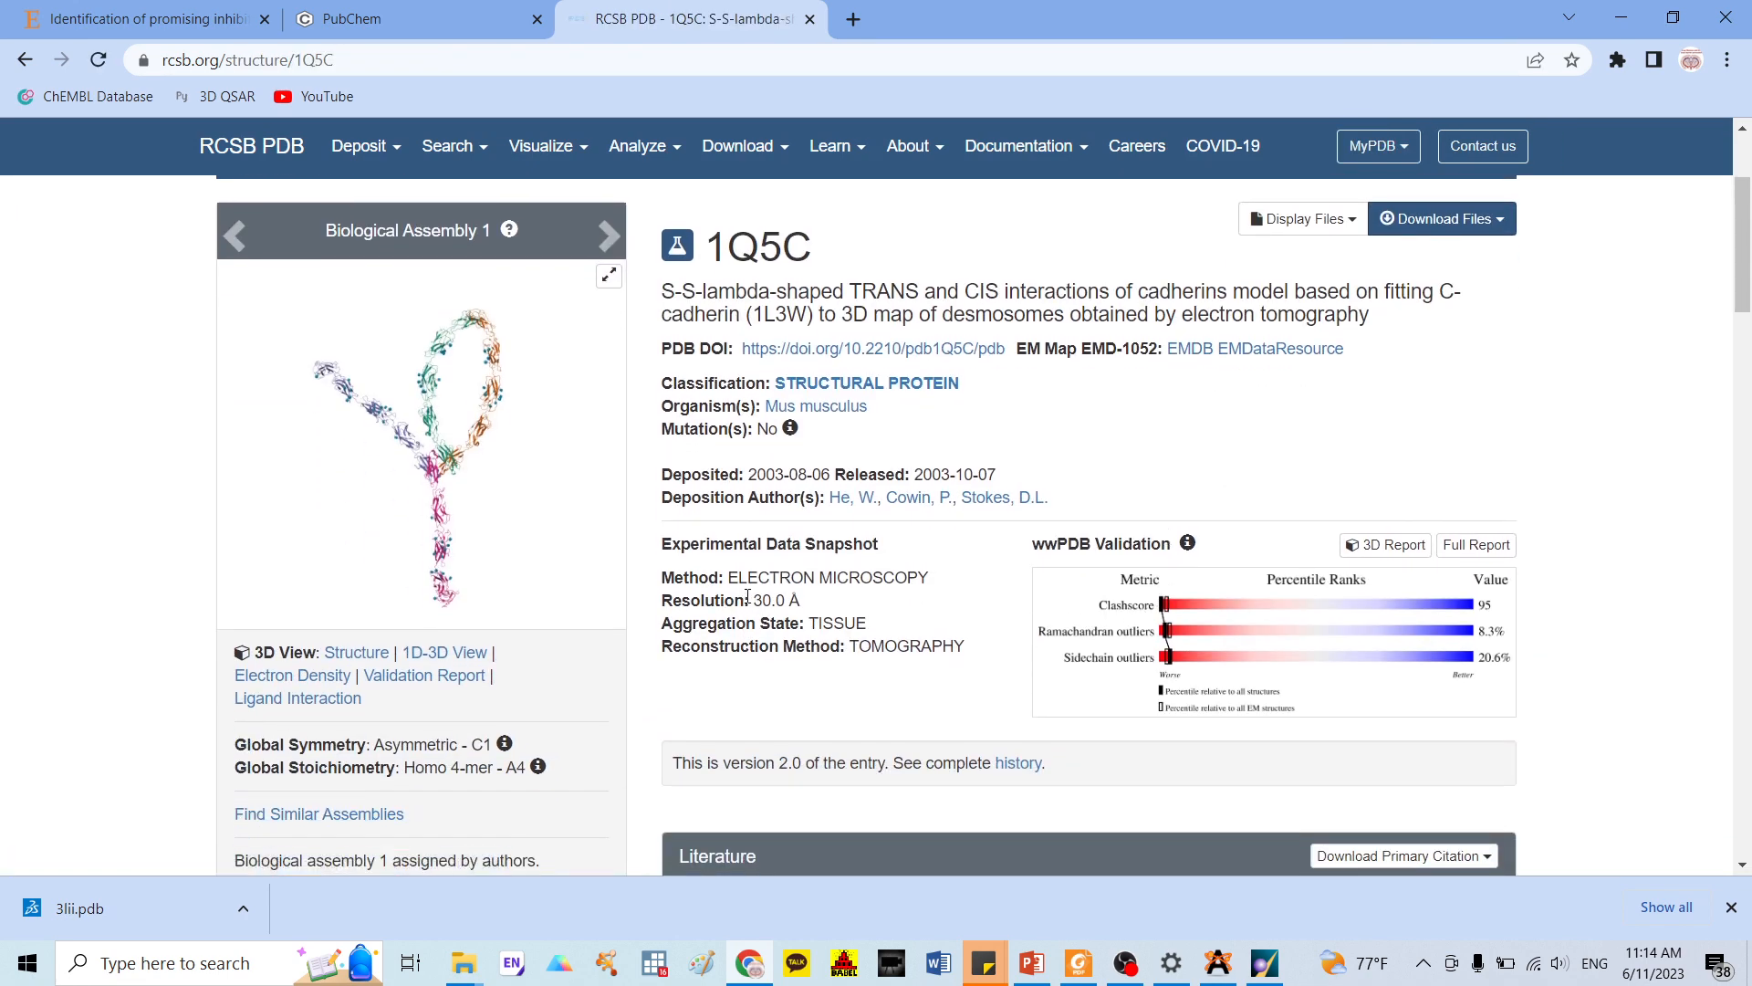
drag(747, 596, 808, 604)
scroll(863, 493, up, 3)
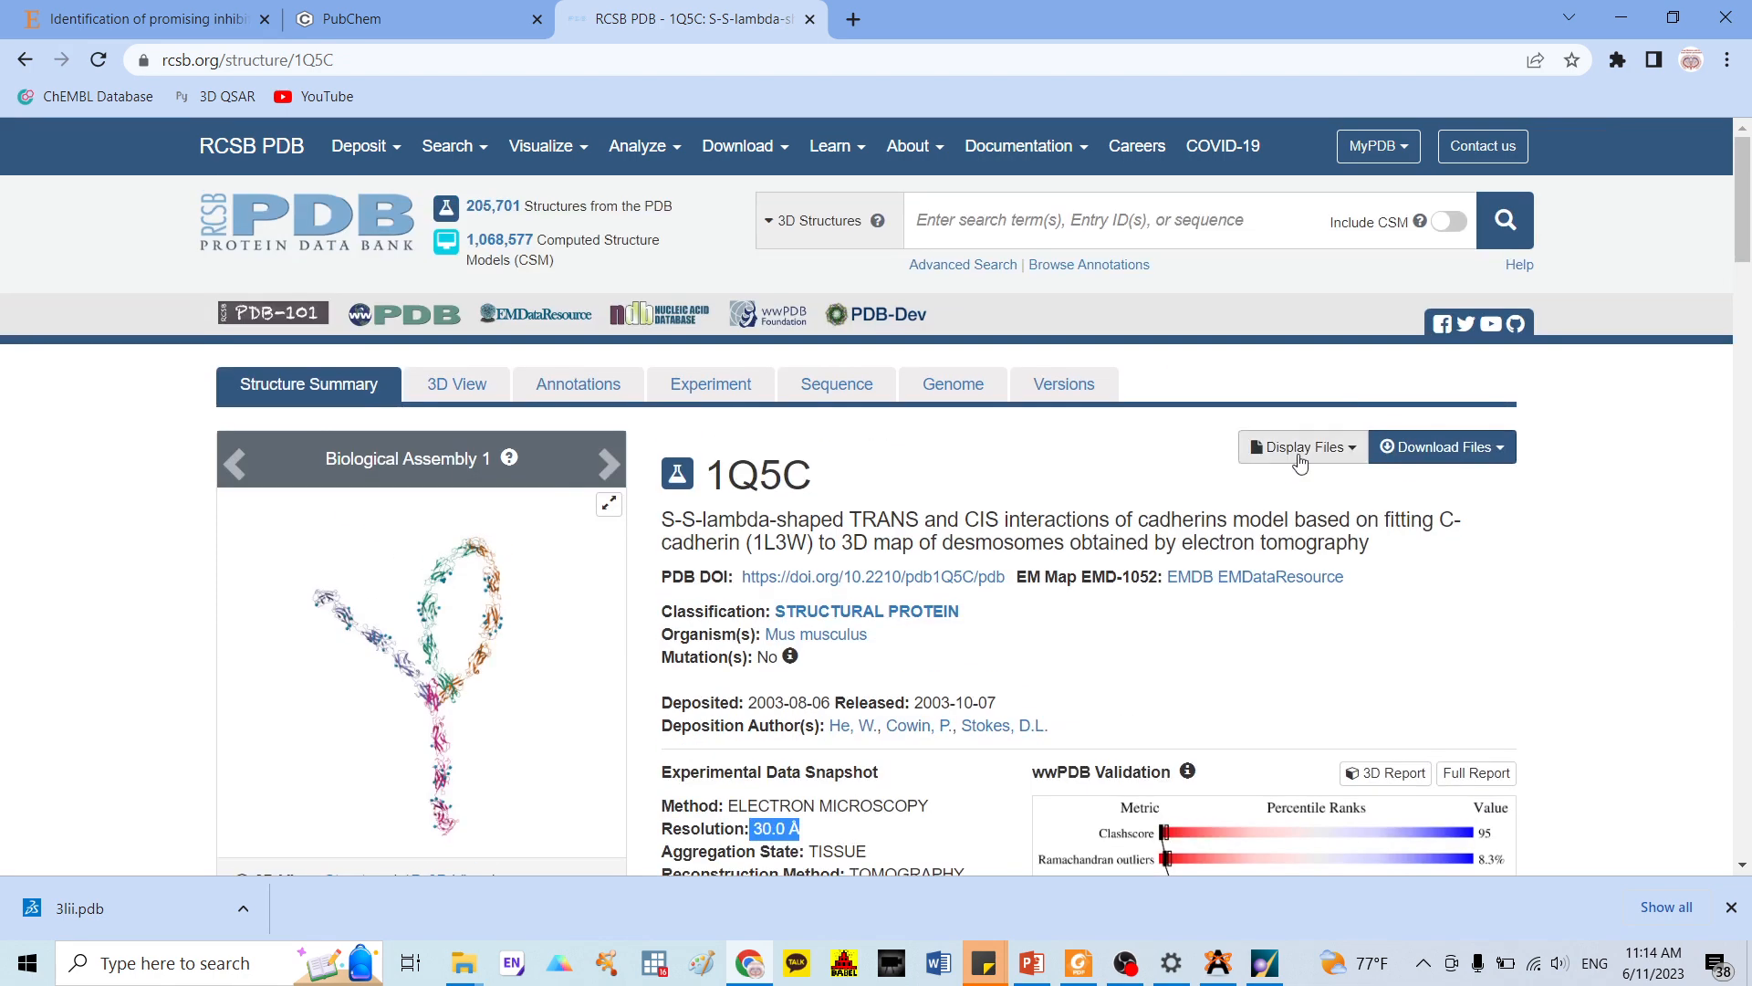
Search the PDB for entry ID 3lii and open its structure page
click(1159, 224)
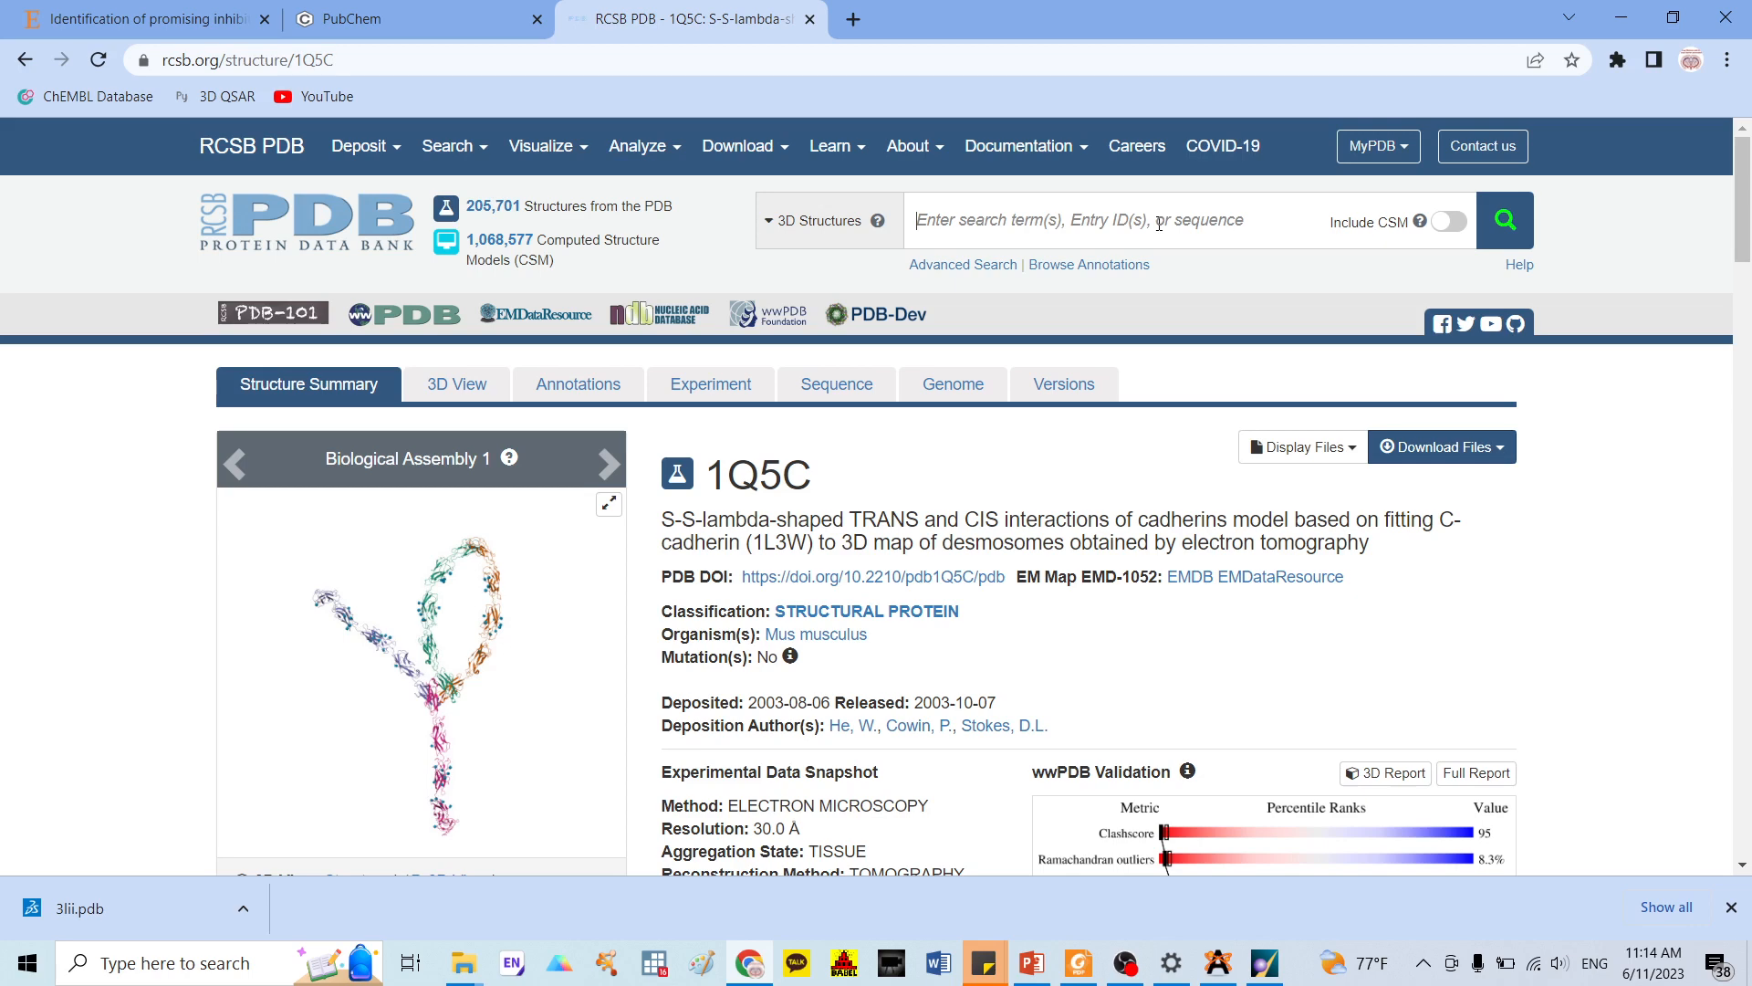
text(3)
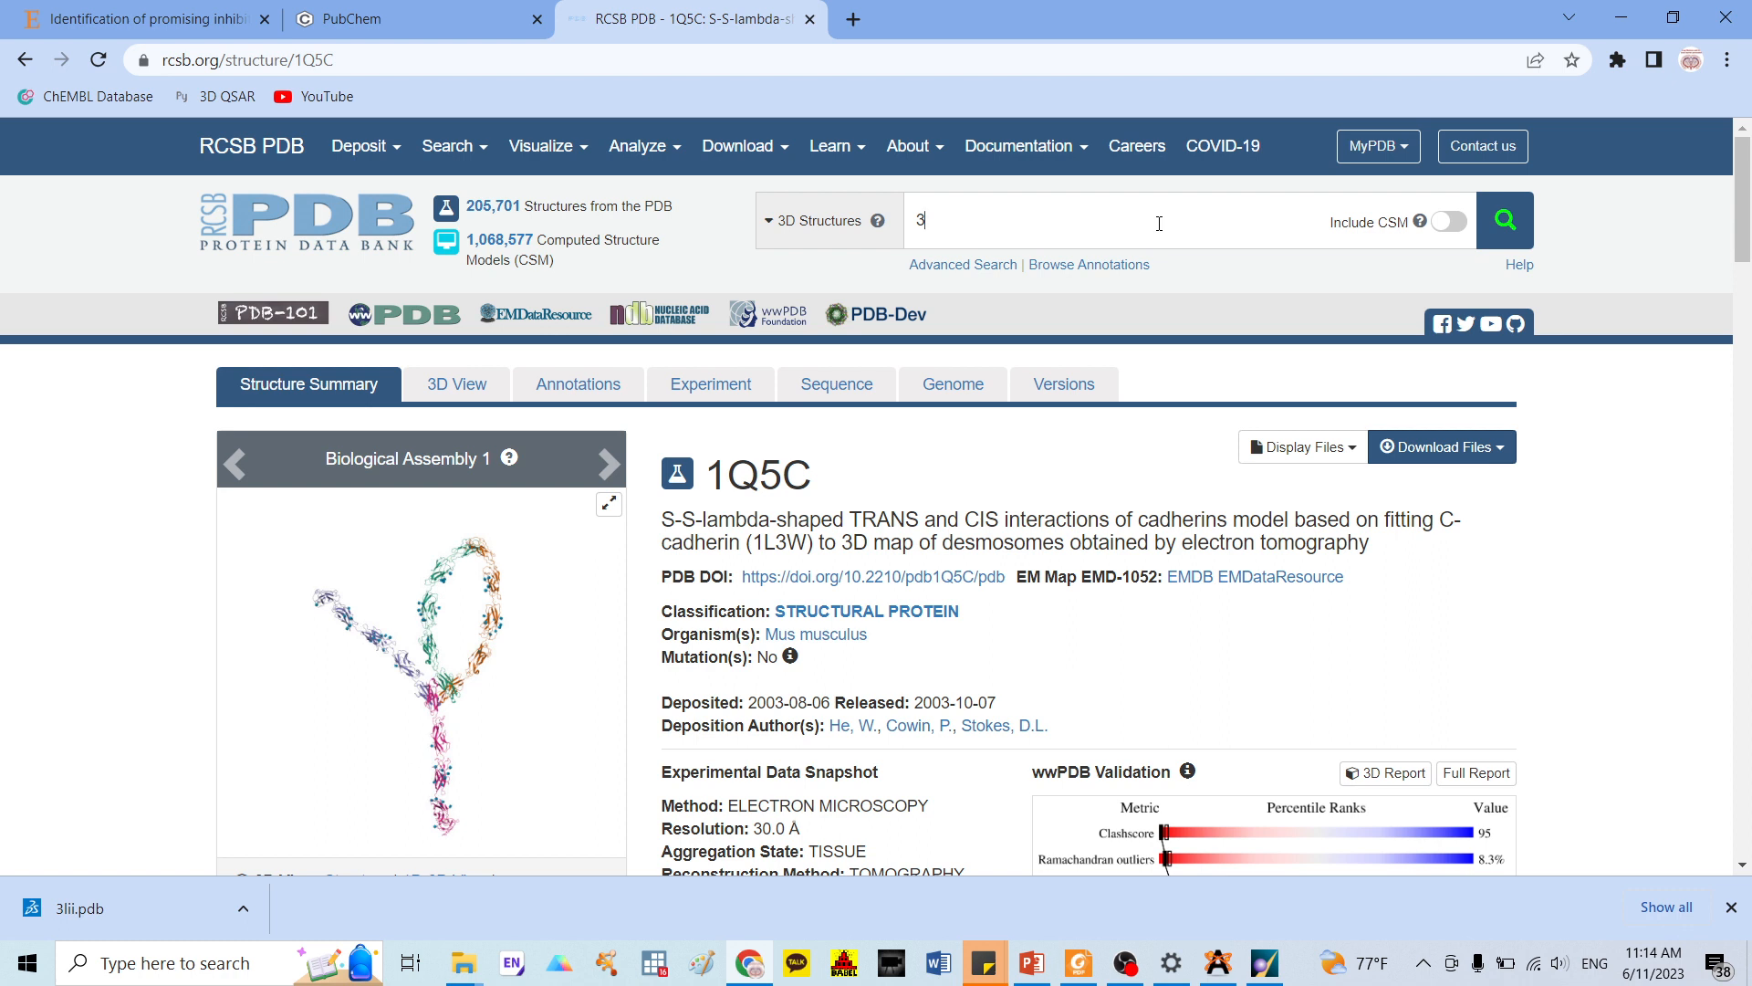
text(lii)
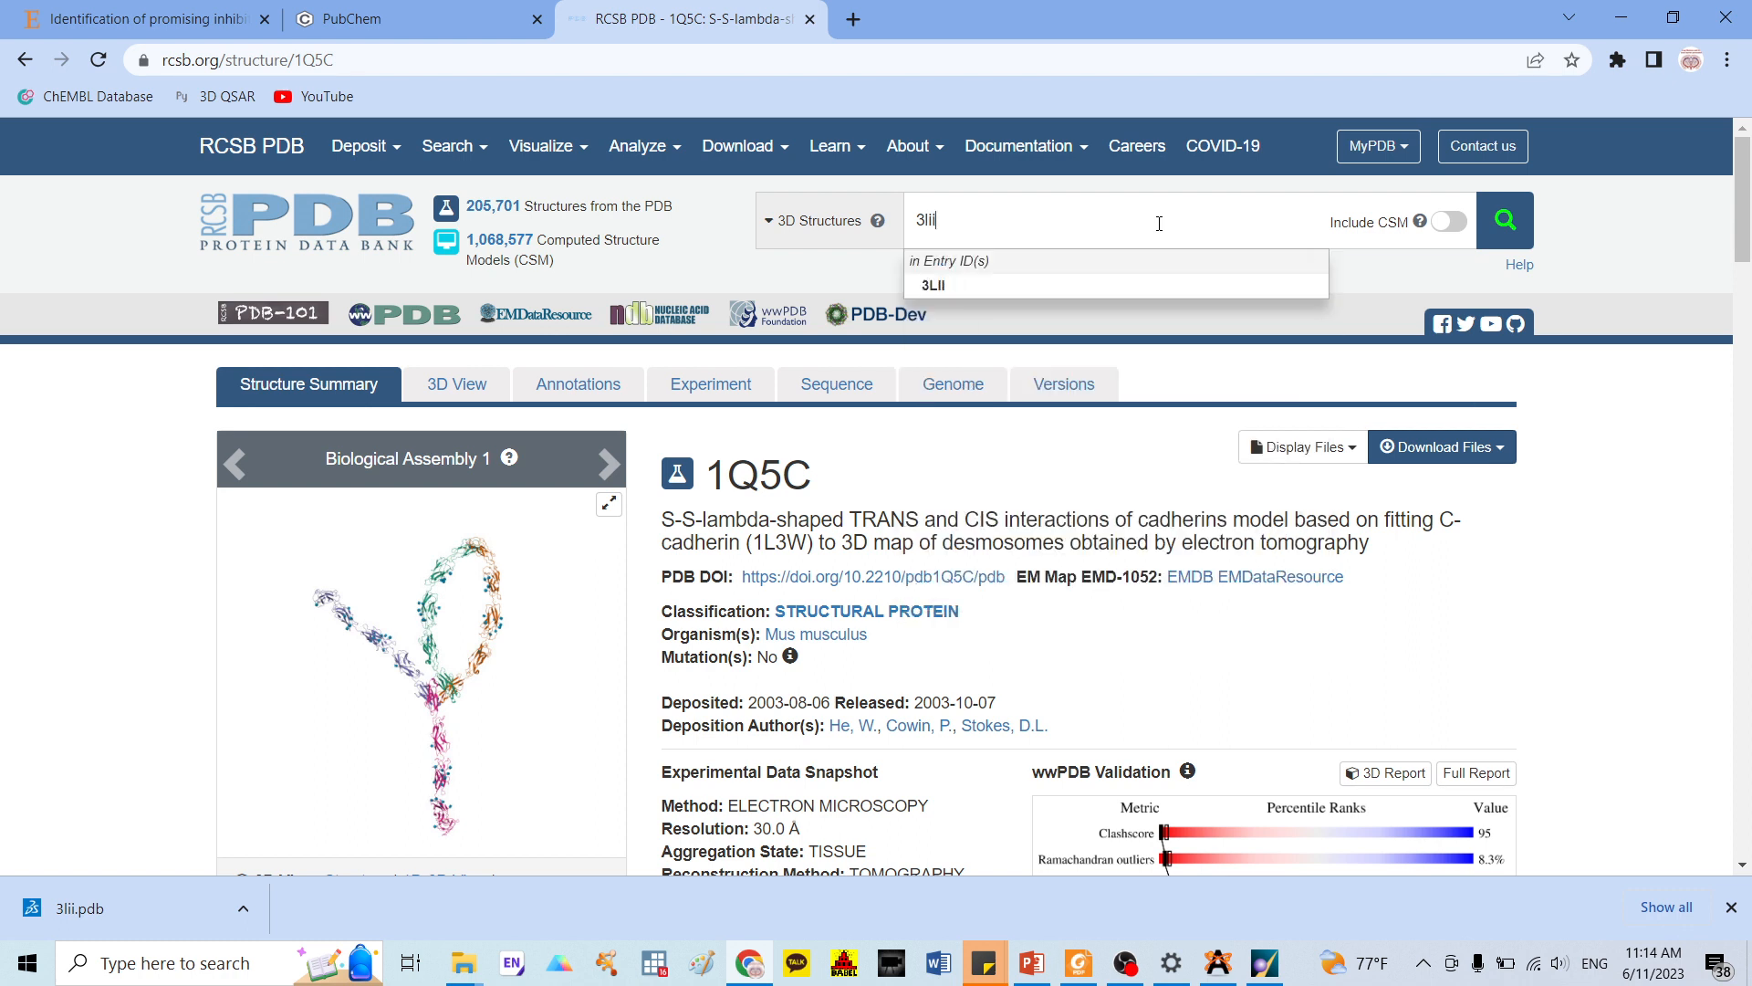
key(Return)
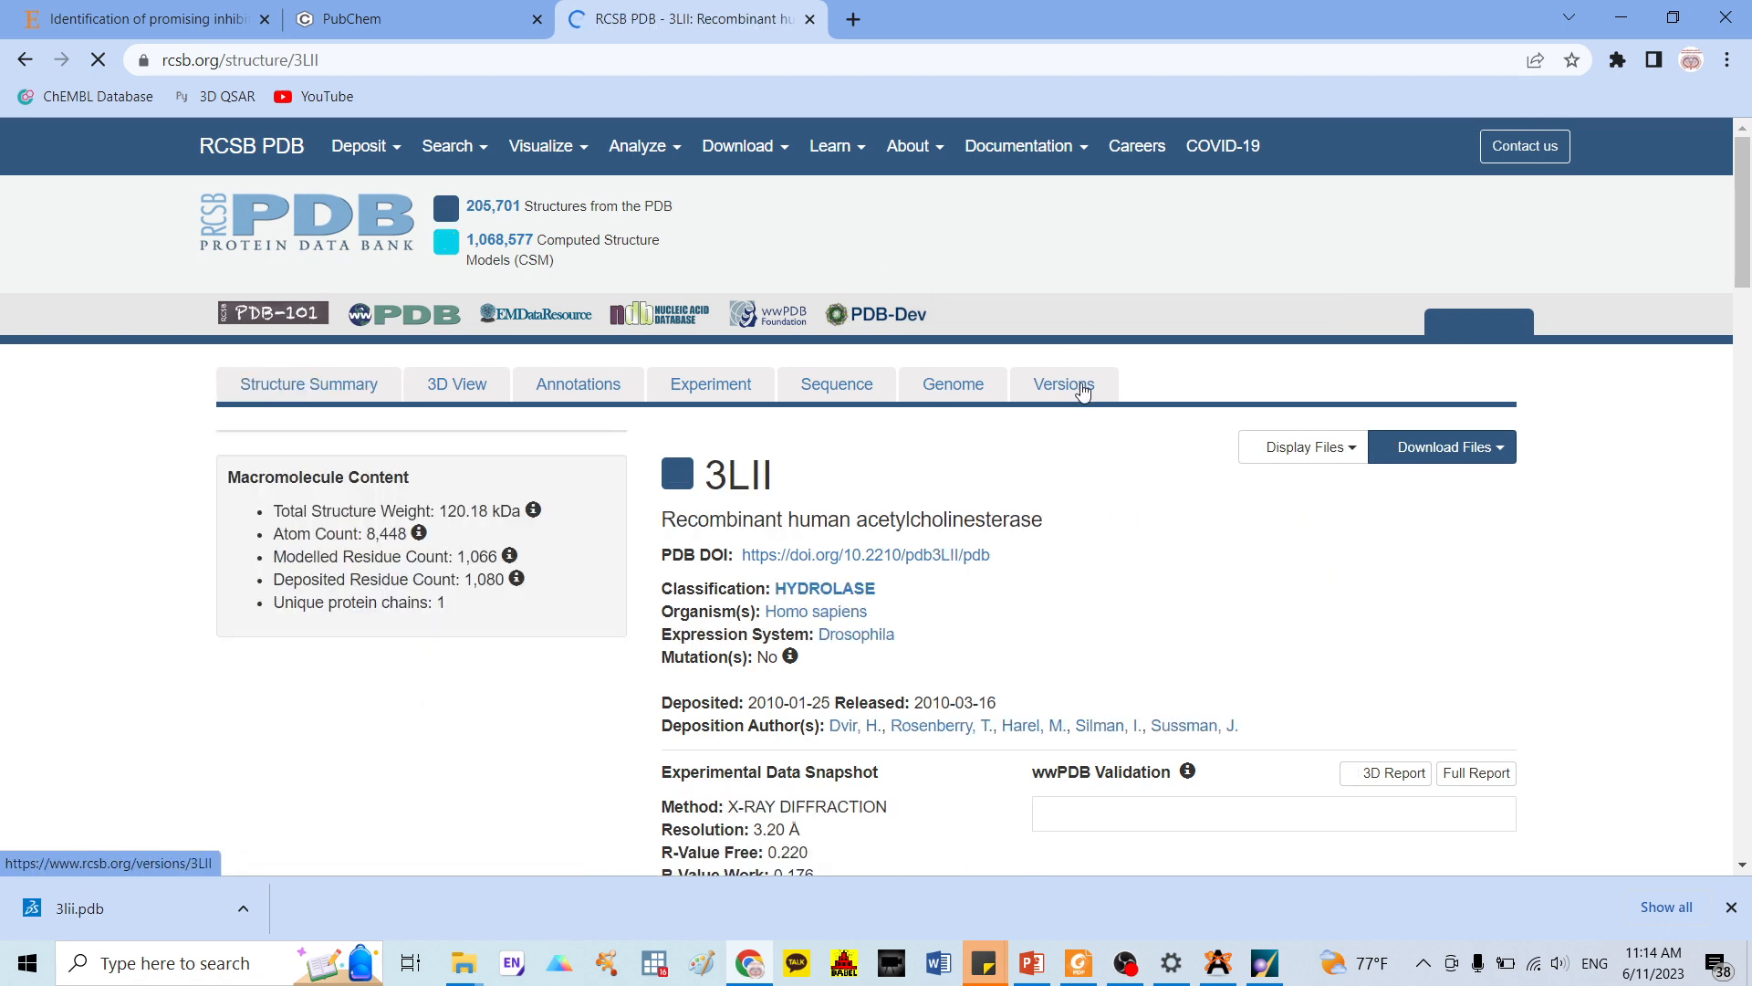
Review the 3LII entry's ID, title and experimental resolution
scroll(1040, 410, down, 1)
drag(686, 407, 930, 442)
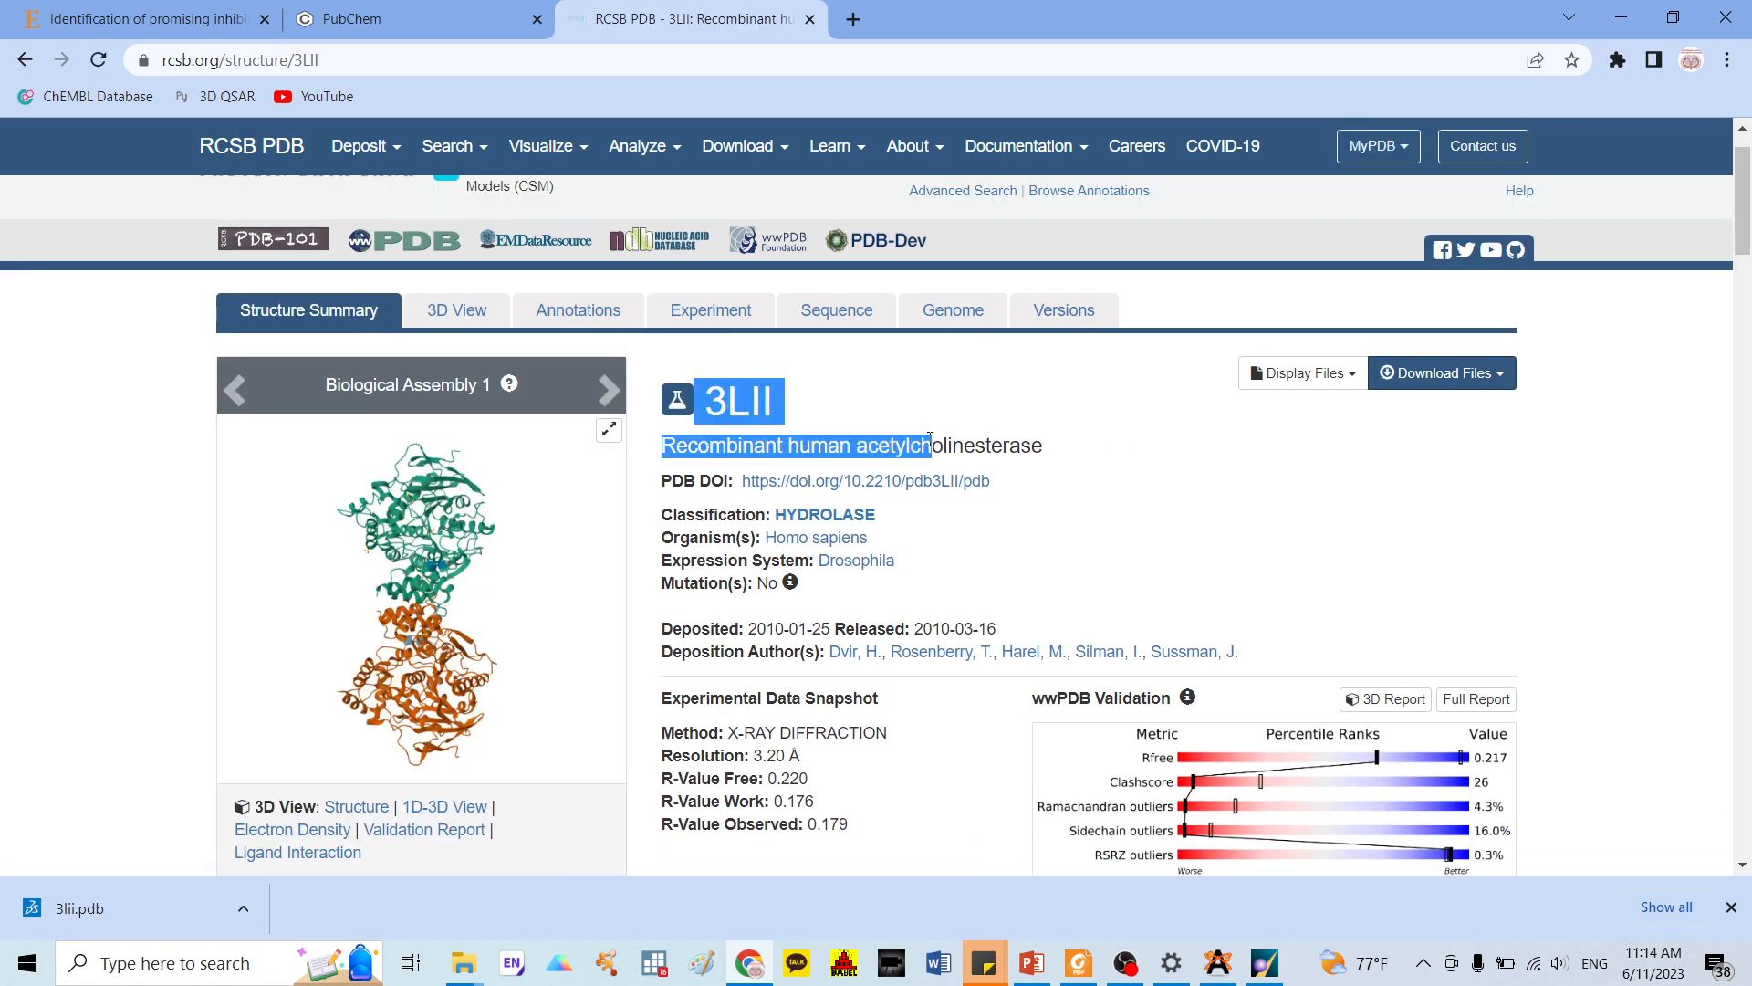
click(1083, 459)
scroll(1115, 390, down, 2)
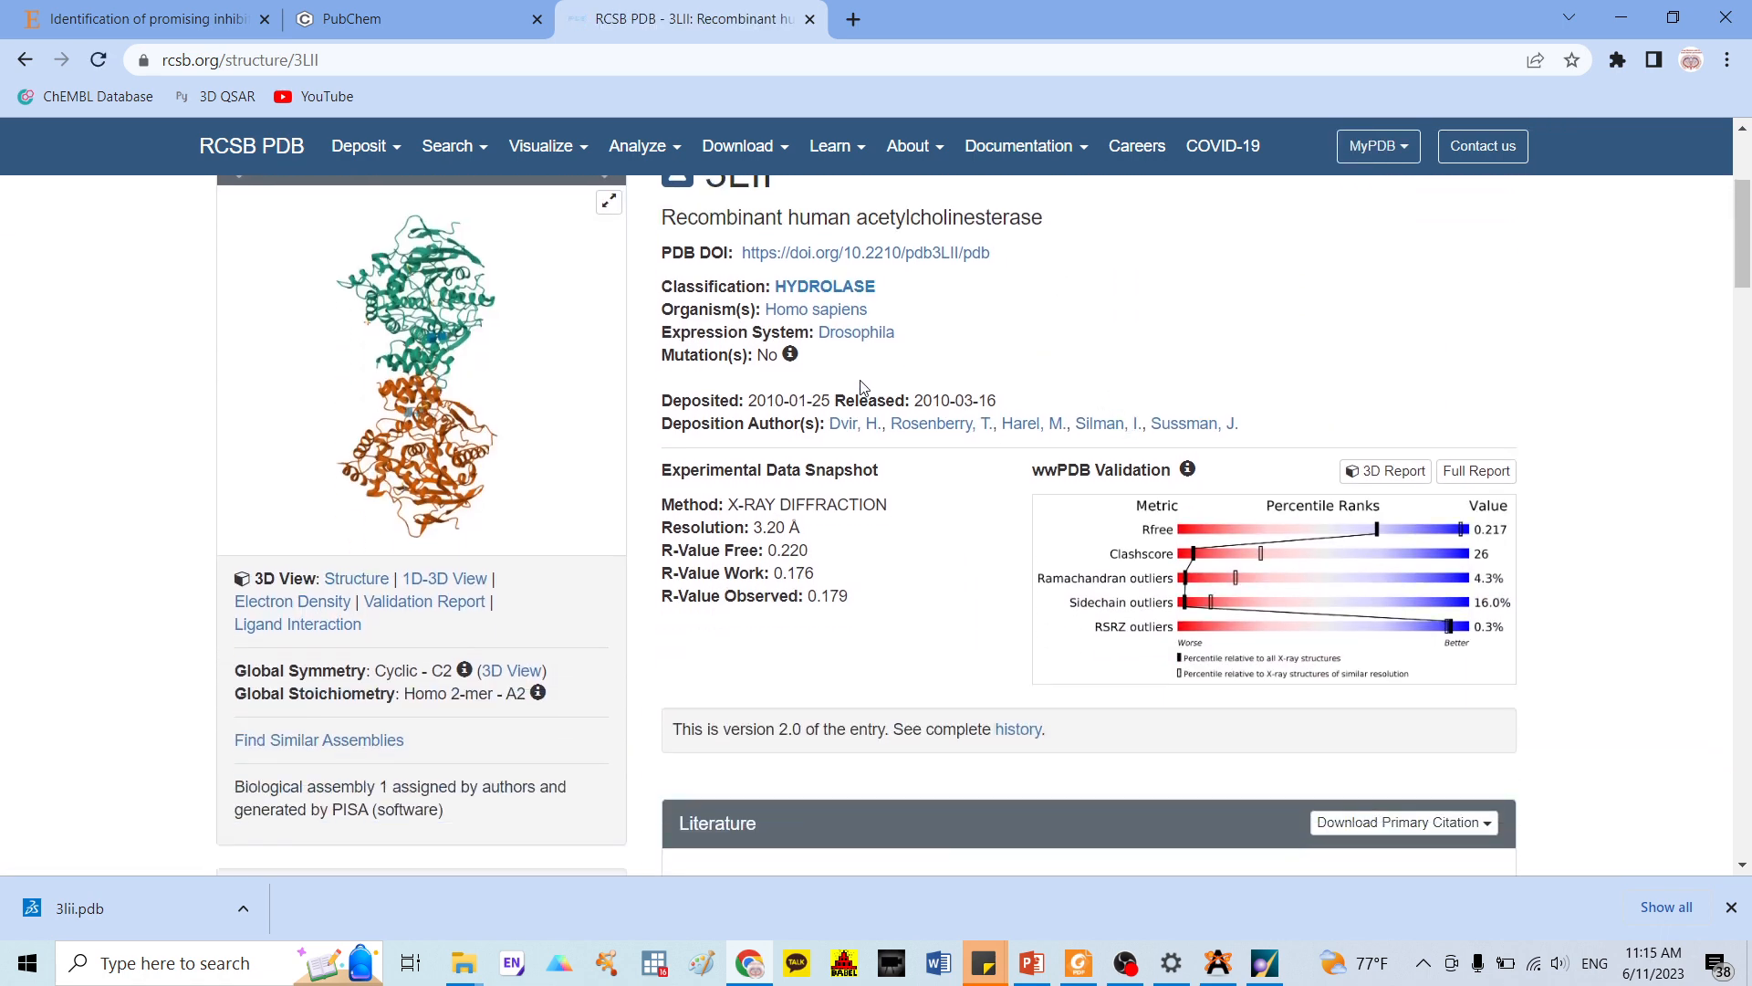
drag(749, 530, 811, 540)
Download the 3LII structure as a PDB file
scroll(953, 546, up, 3)
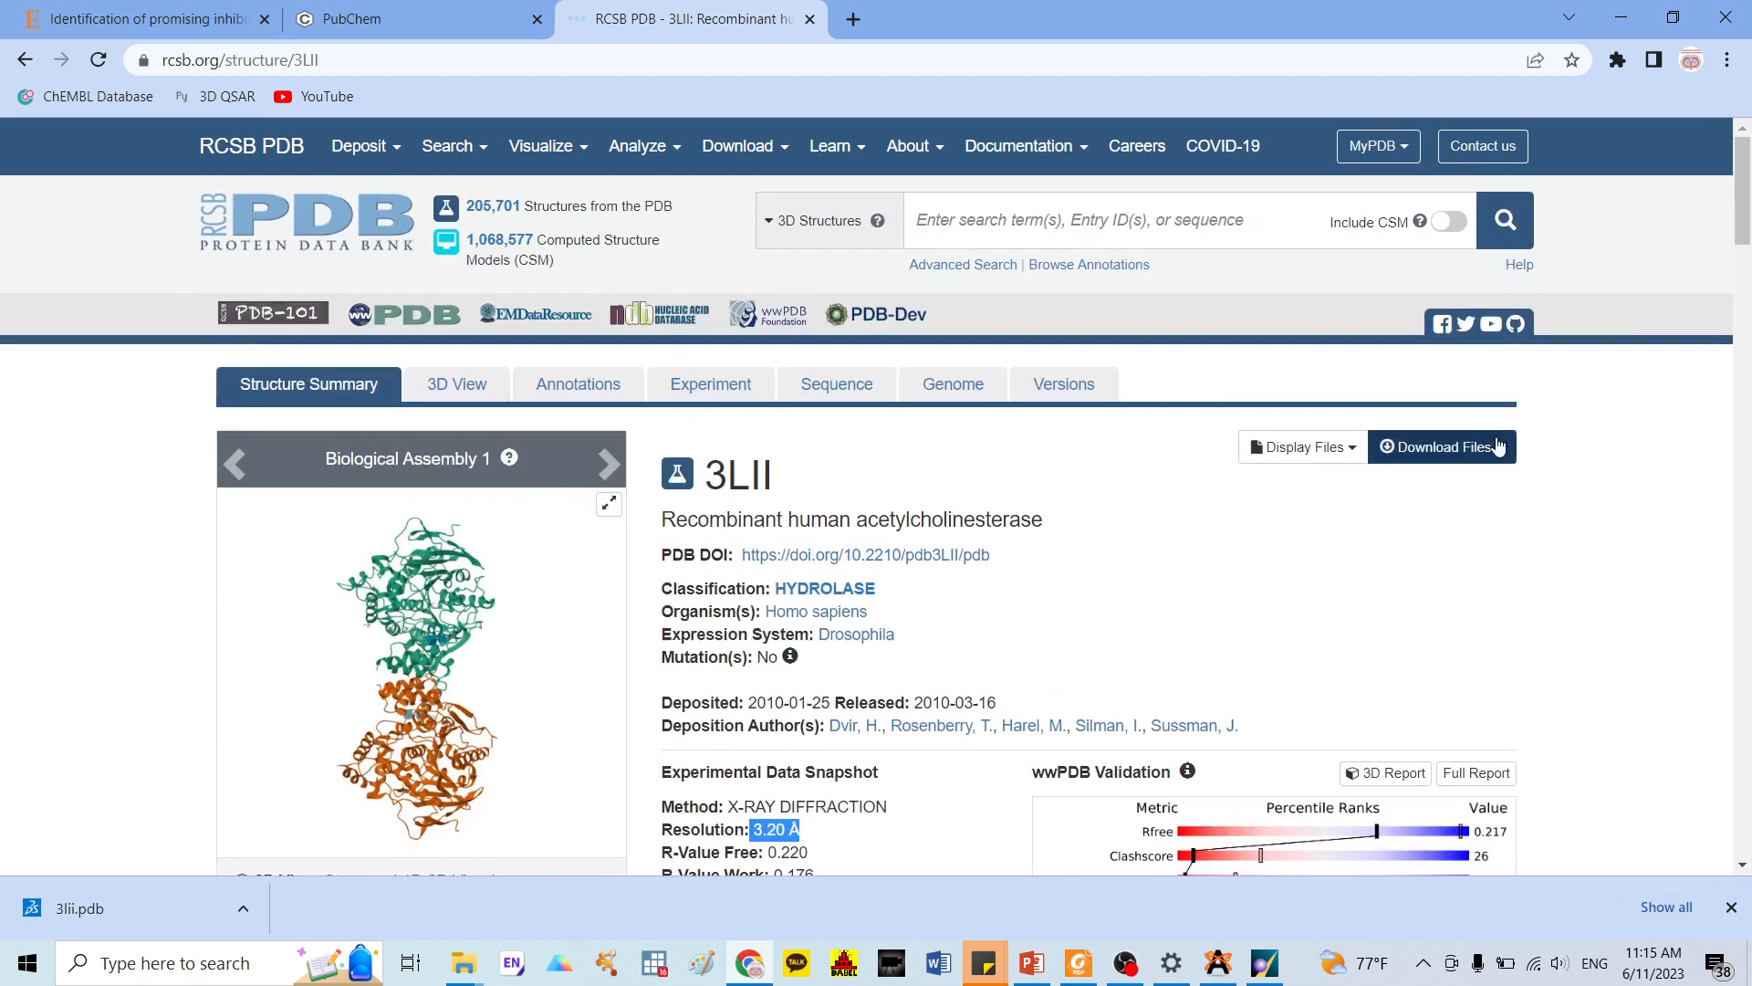
click(1429, 454)
click(1300, 614)
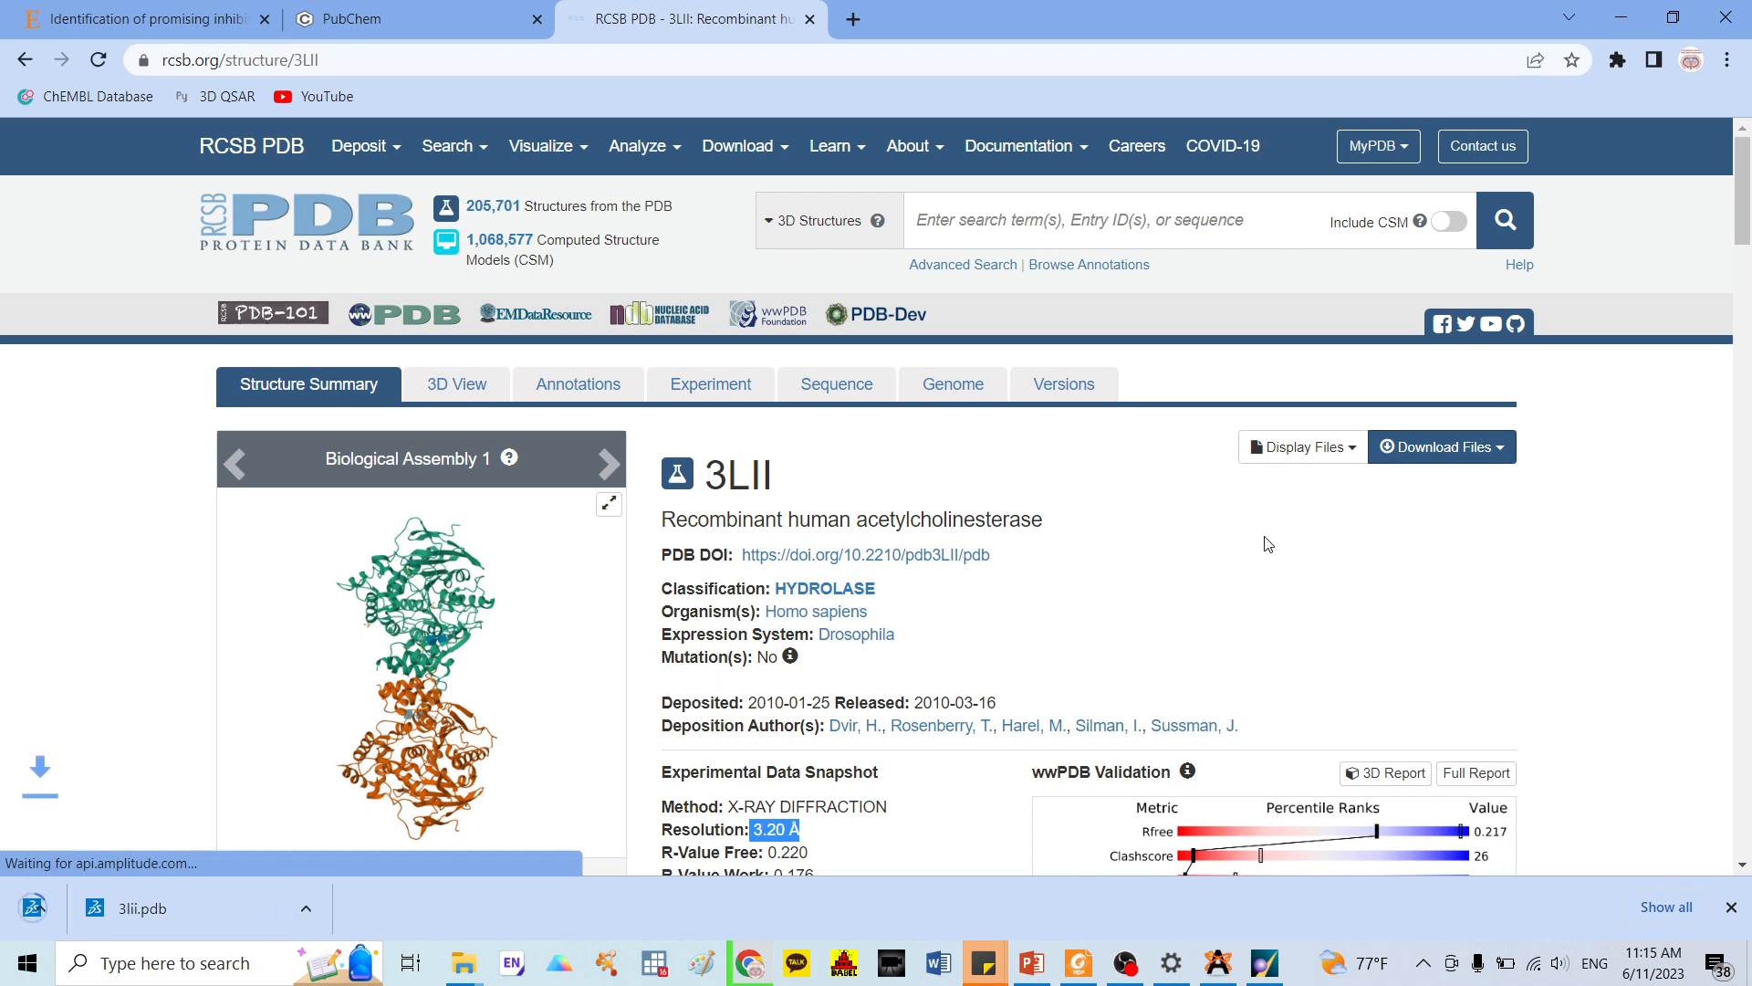
Locate the downloaded 3lii file in its folder and copy it into the Docking folder on the desktop
right_click(137, 905)
click(196, 848)
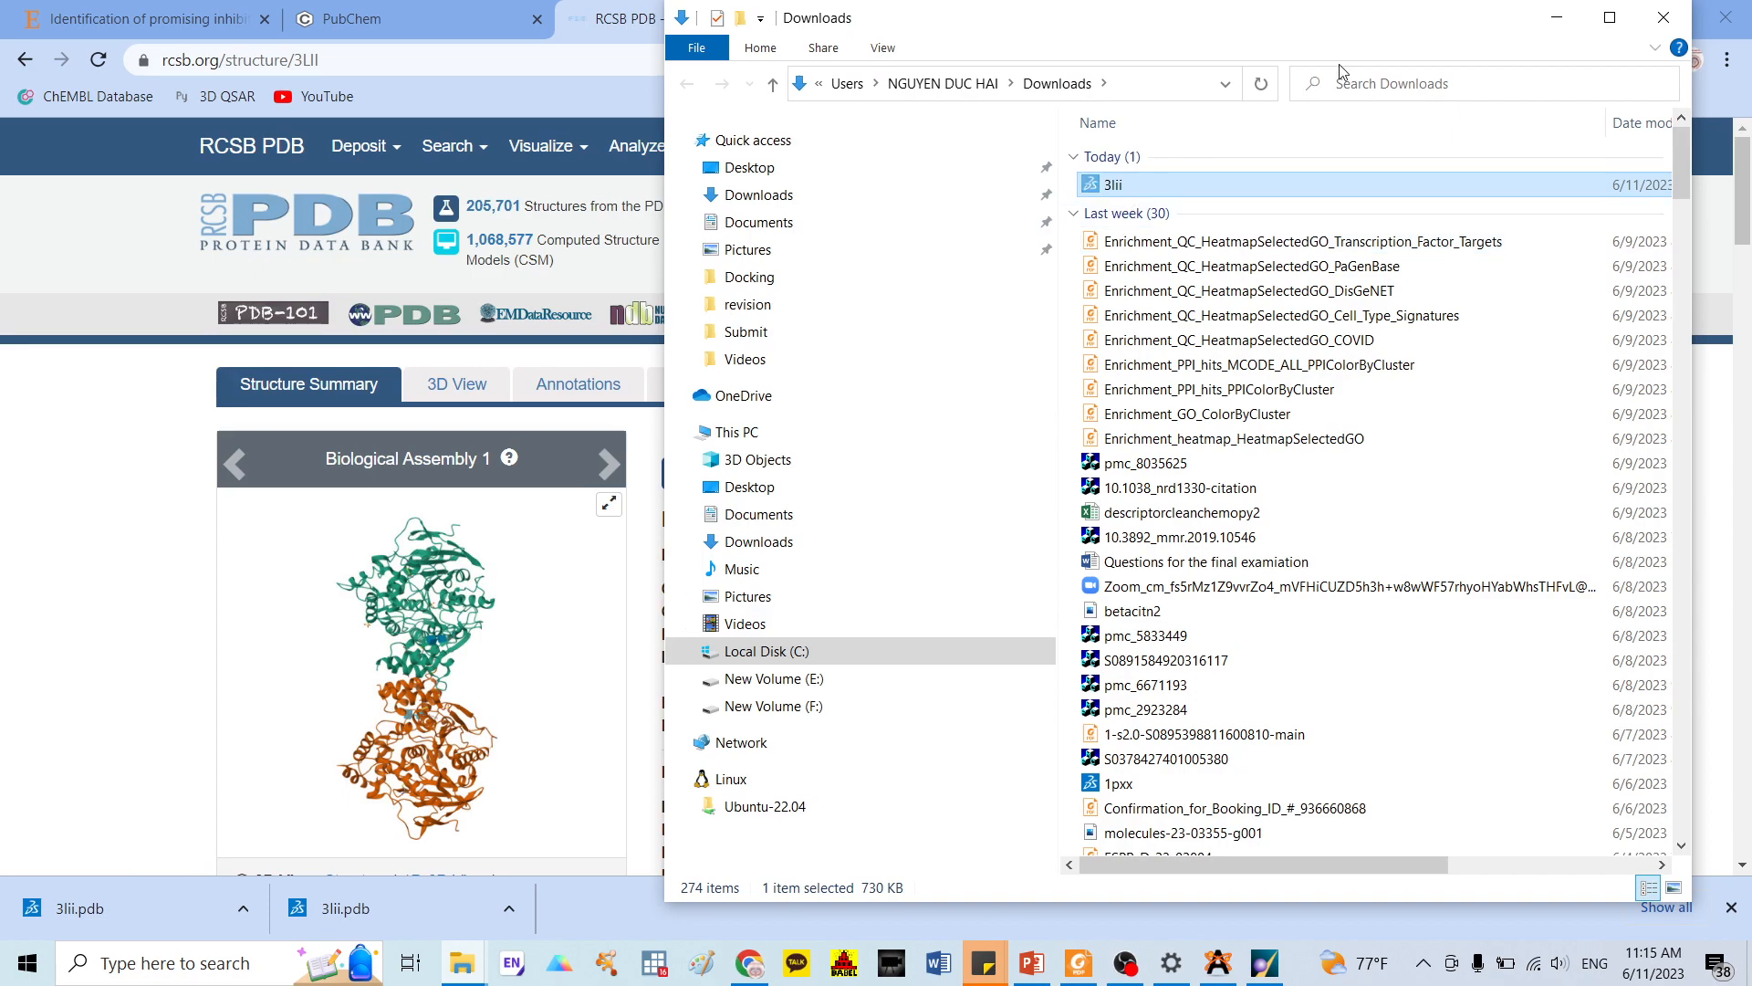
click(1556, 17)
click(1624, 17)
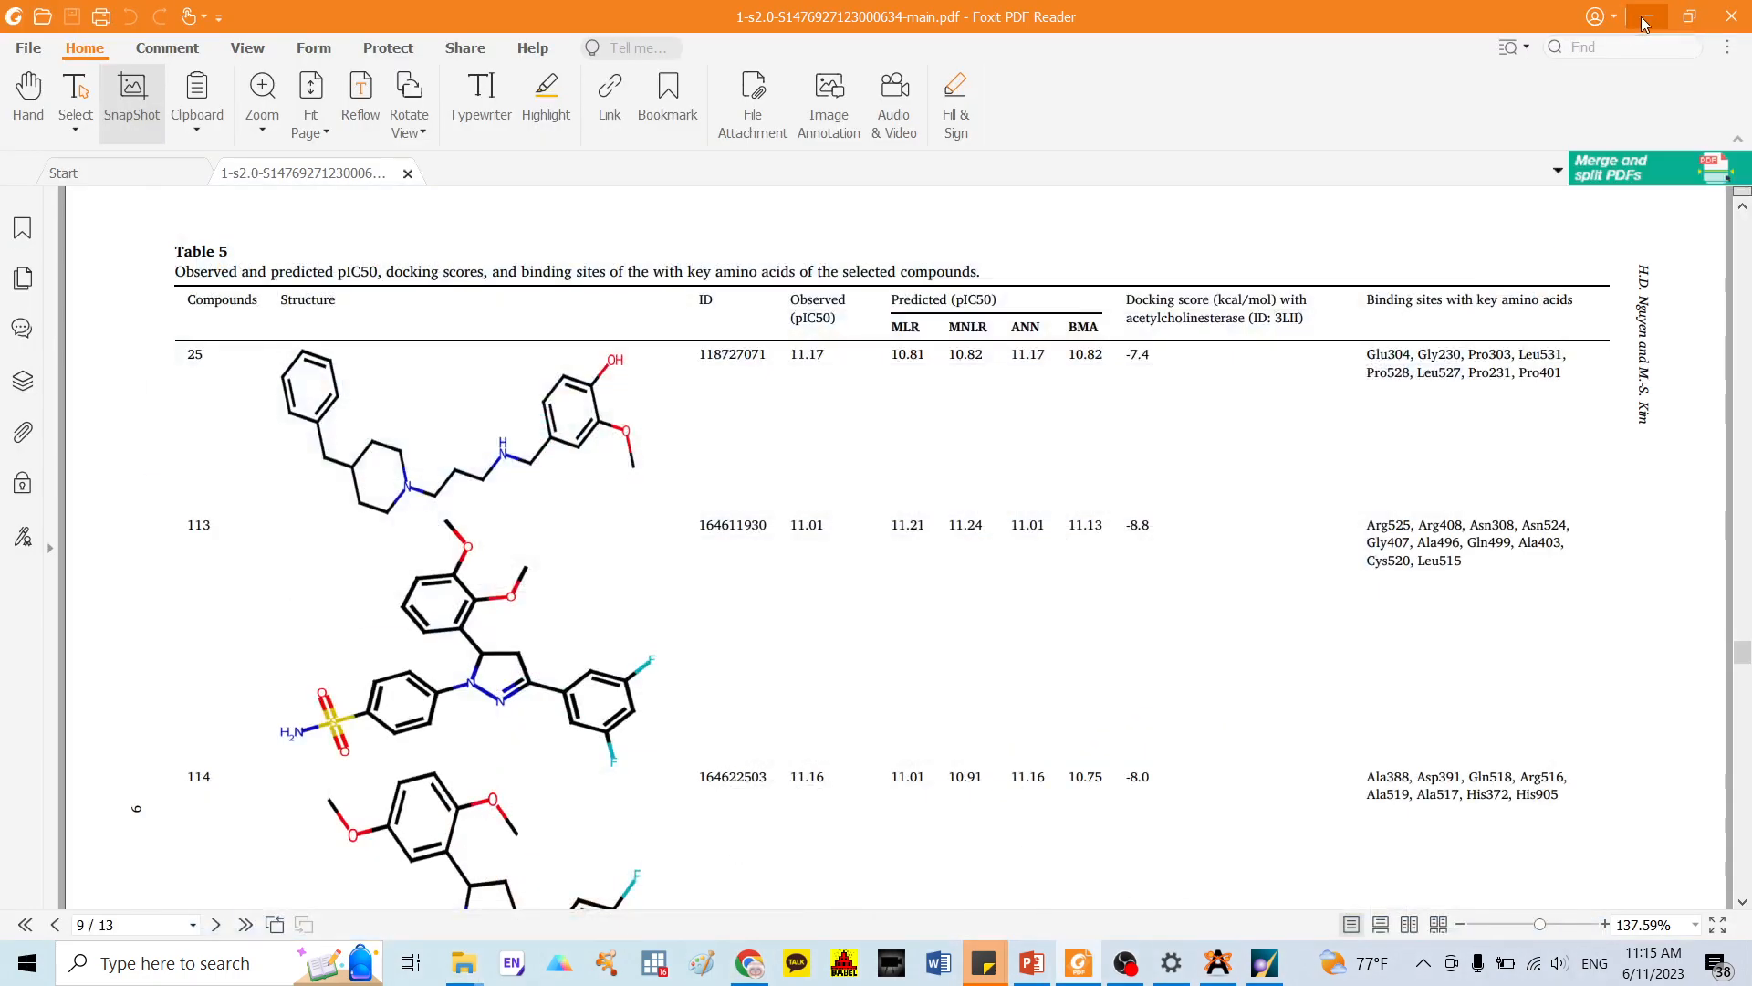
click(1628, 20)
double_click(1068, 286)
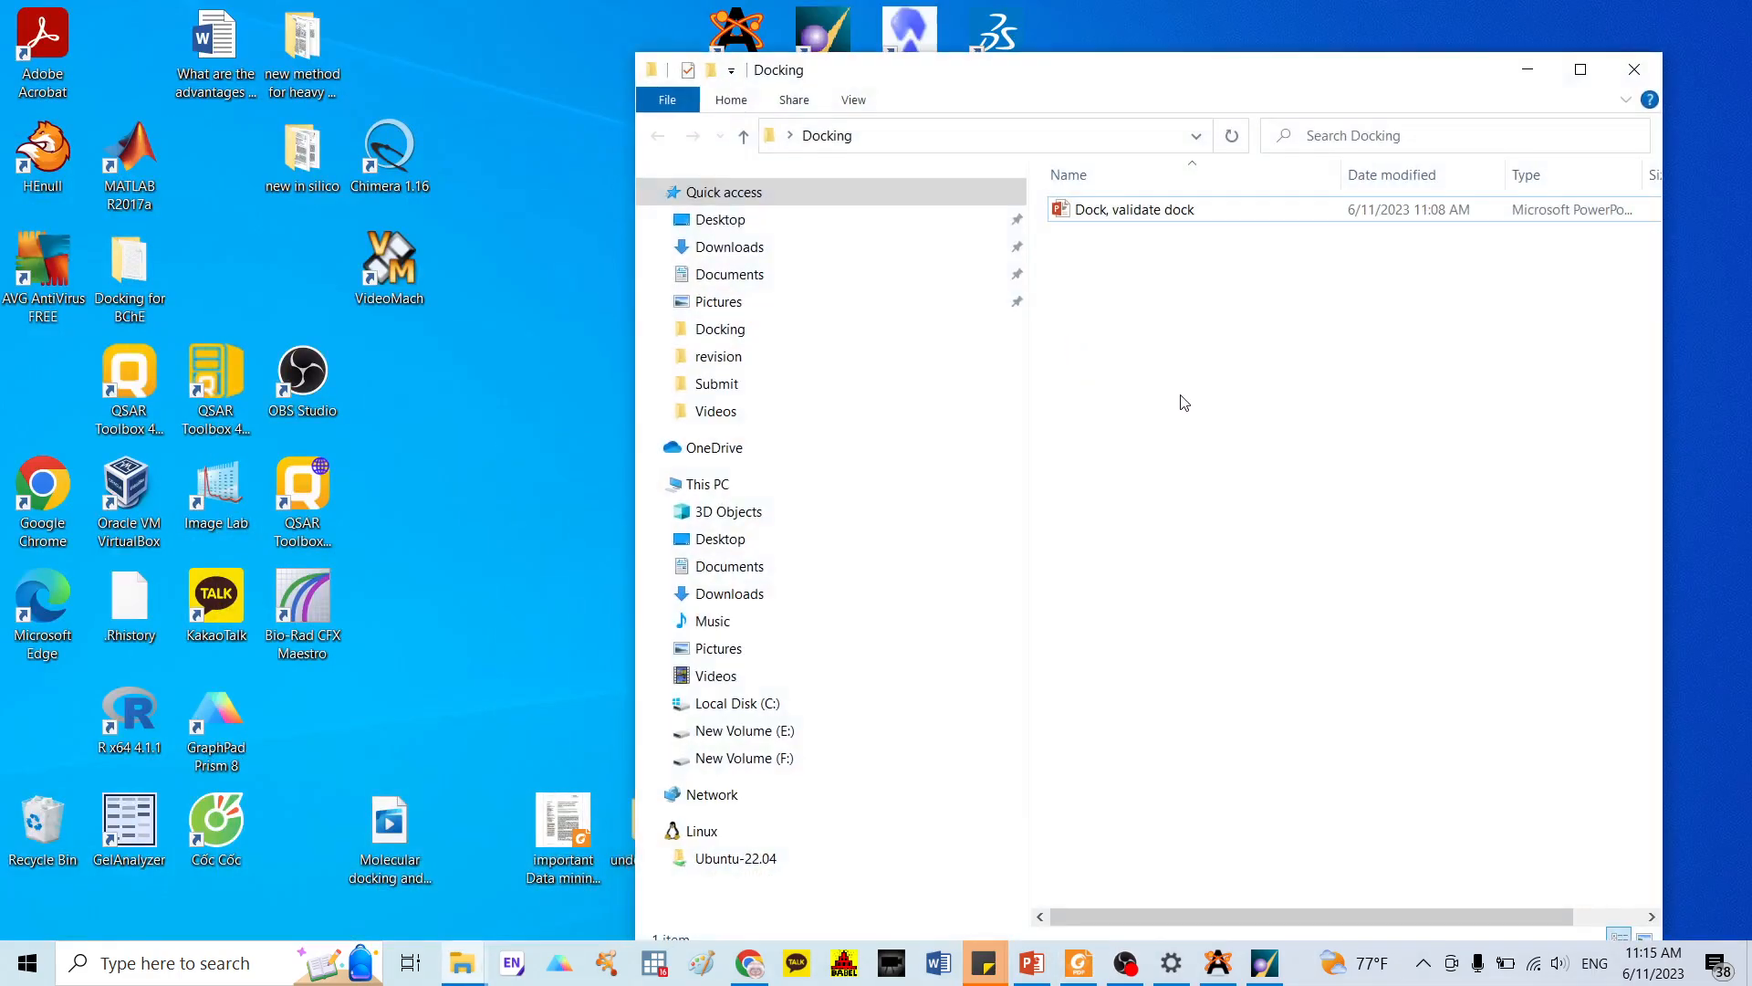
key(ctrl+v)
click(1335, 419)
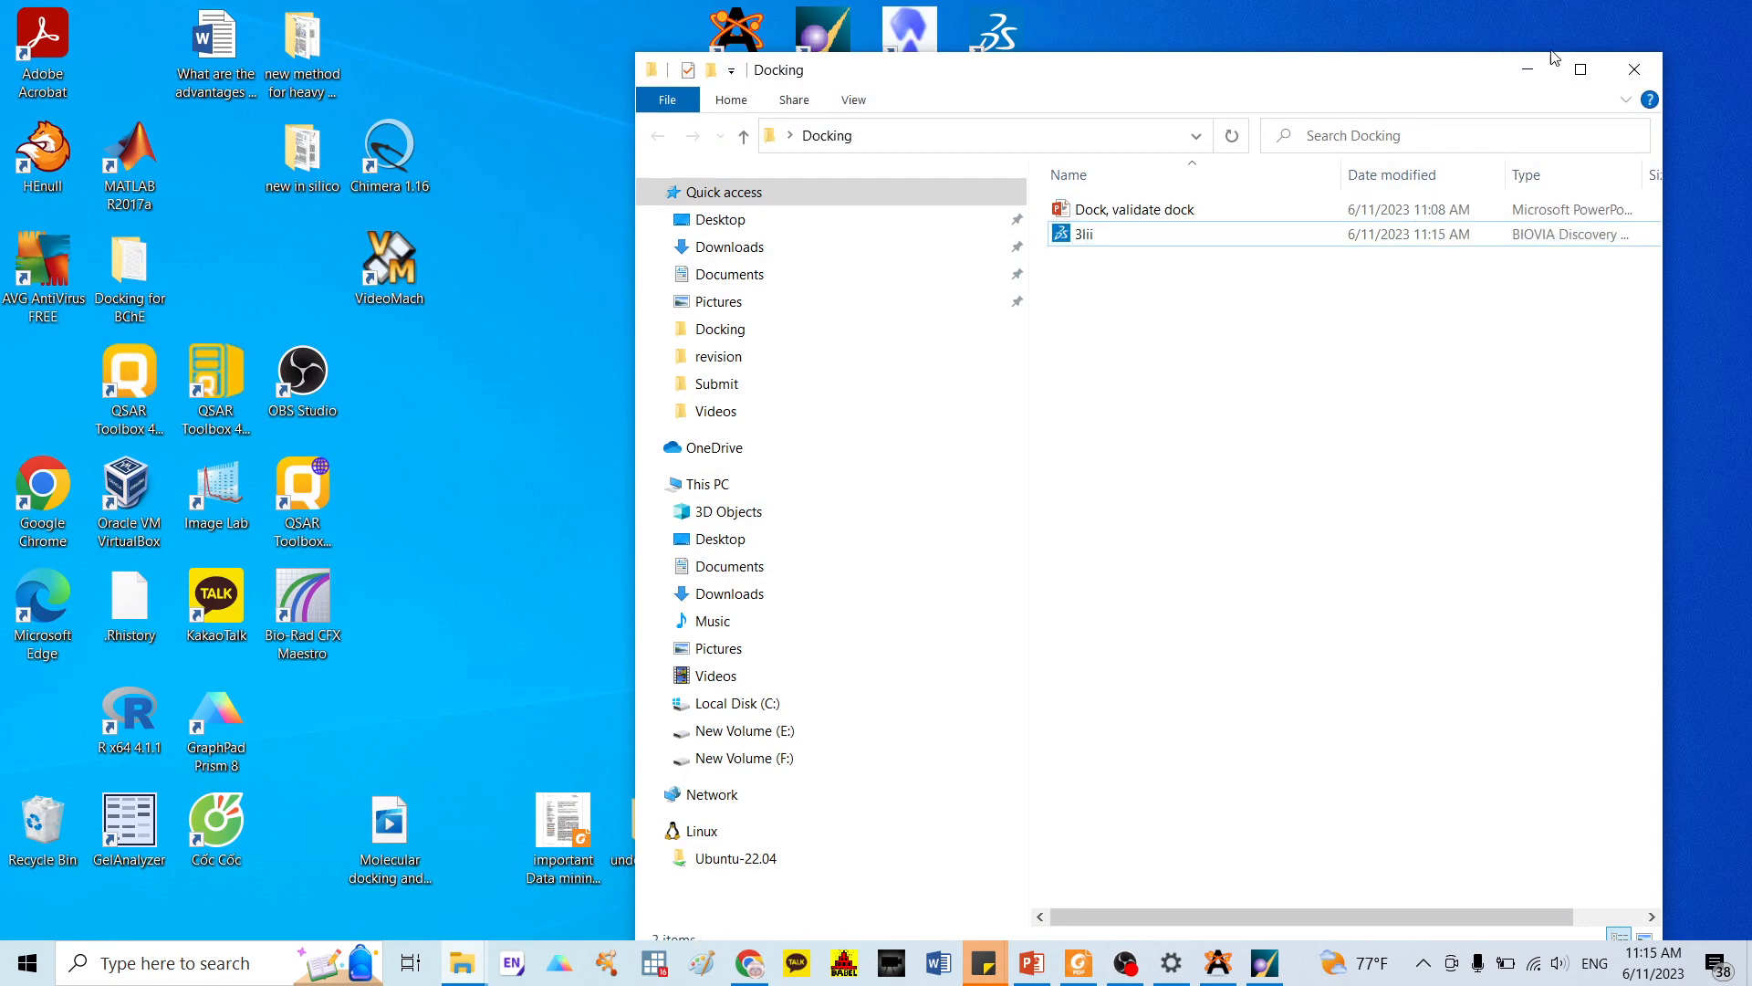
Switch to the PowerPoint presentation and read slide 7 on preparing the protein structure, especially the point about removing crystallized ligands and water
click(1031, 963)
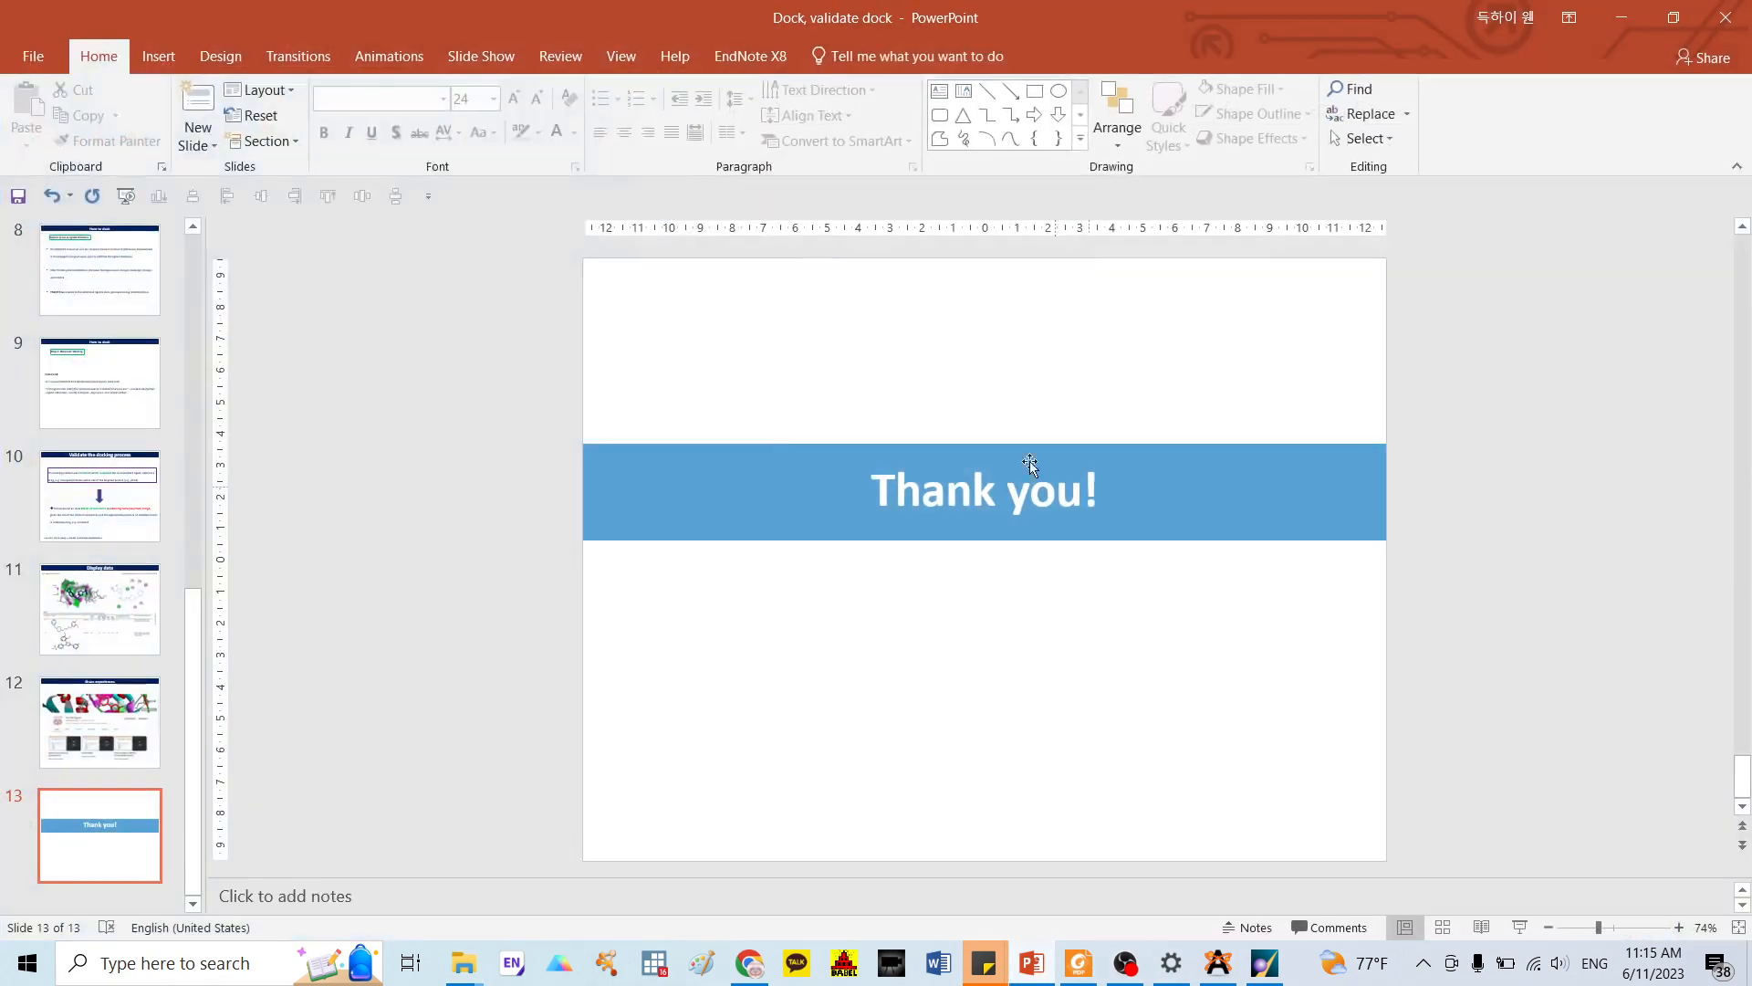
scroll(80, 320, up, 5)
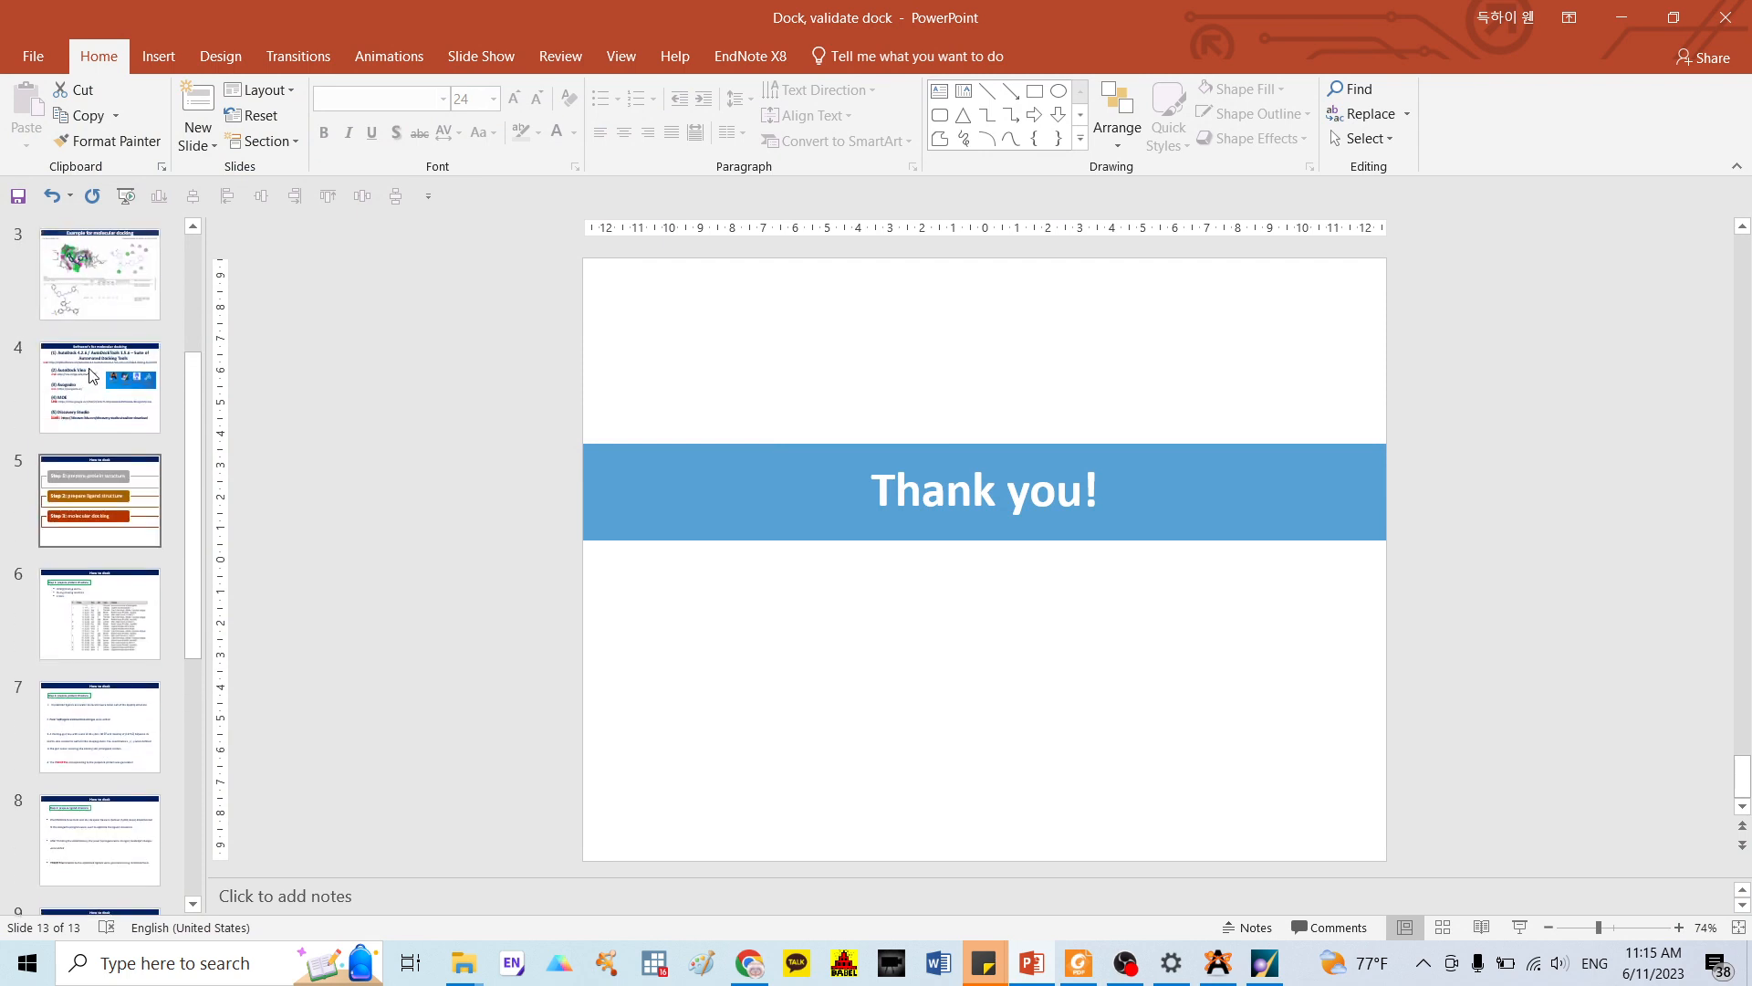
scroll(98, 377, up, 2)
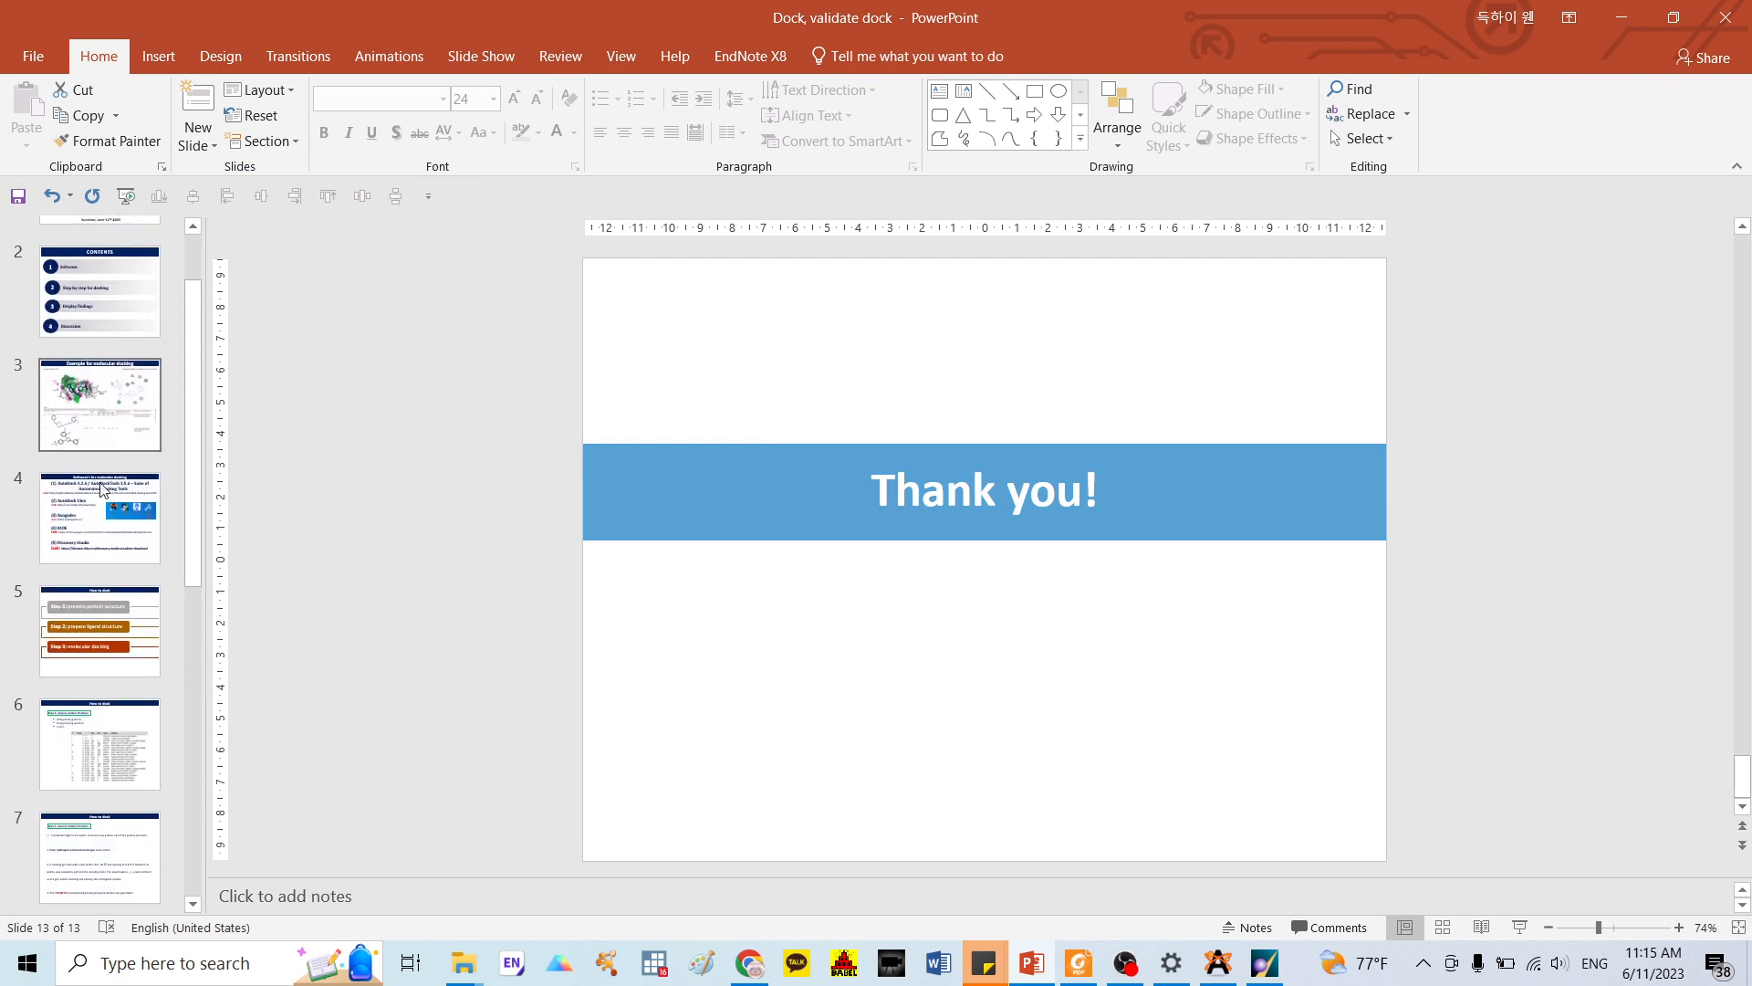
scroll(111, 677, down, 3)
click(91, 698)
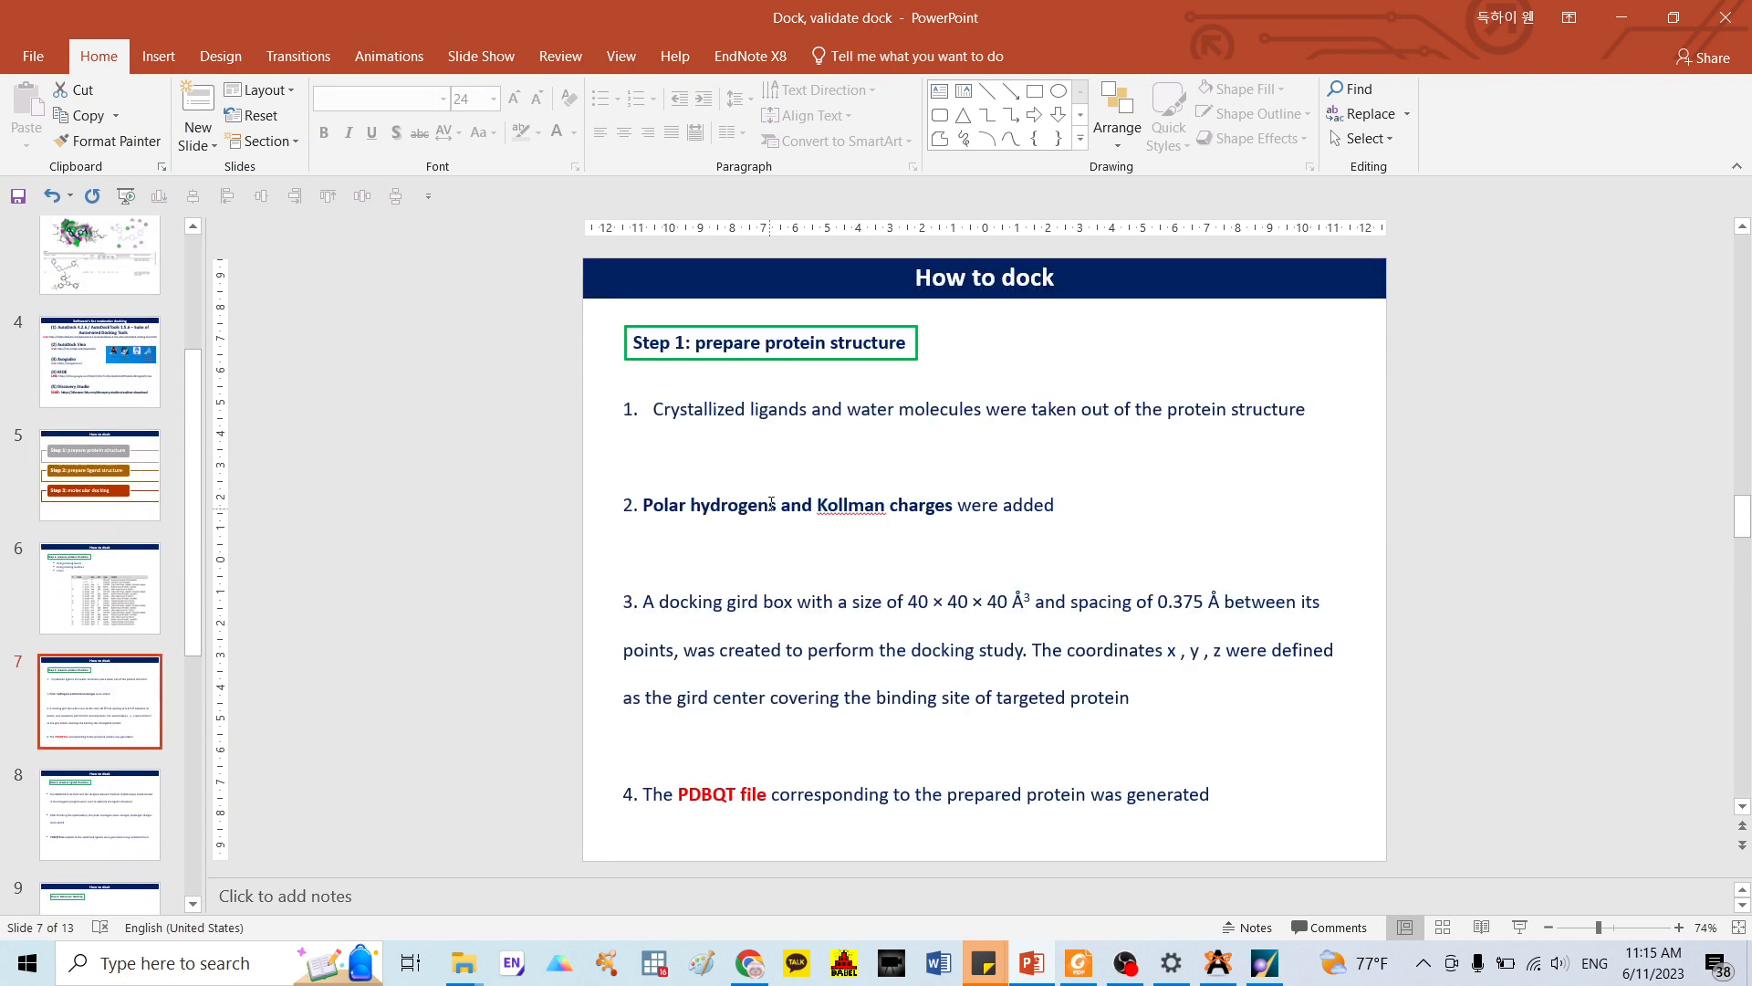
drag(678, 410, 805, 410)
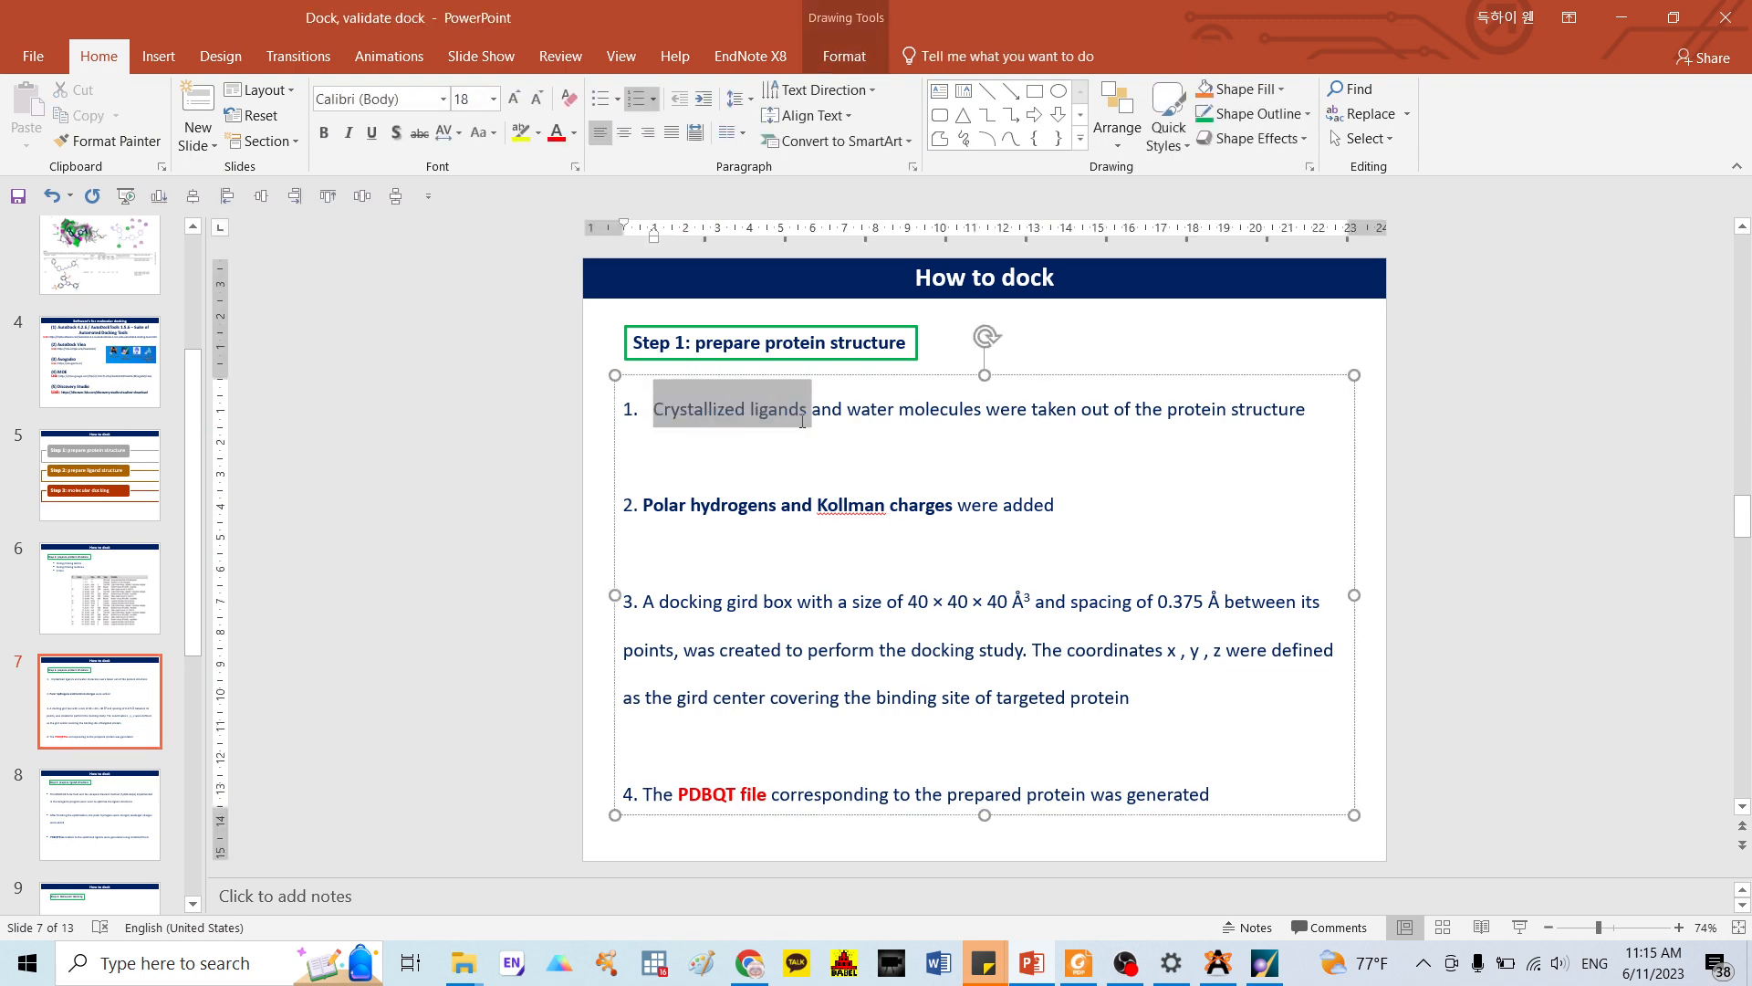
click(953, 437)
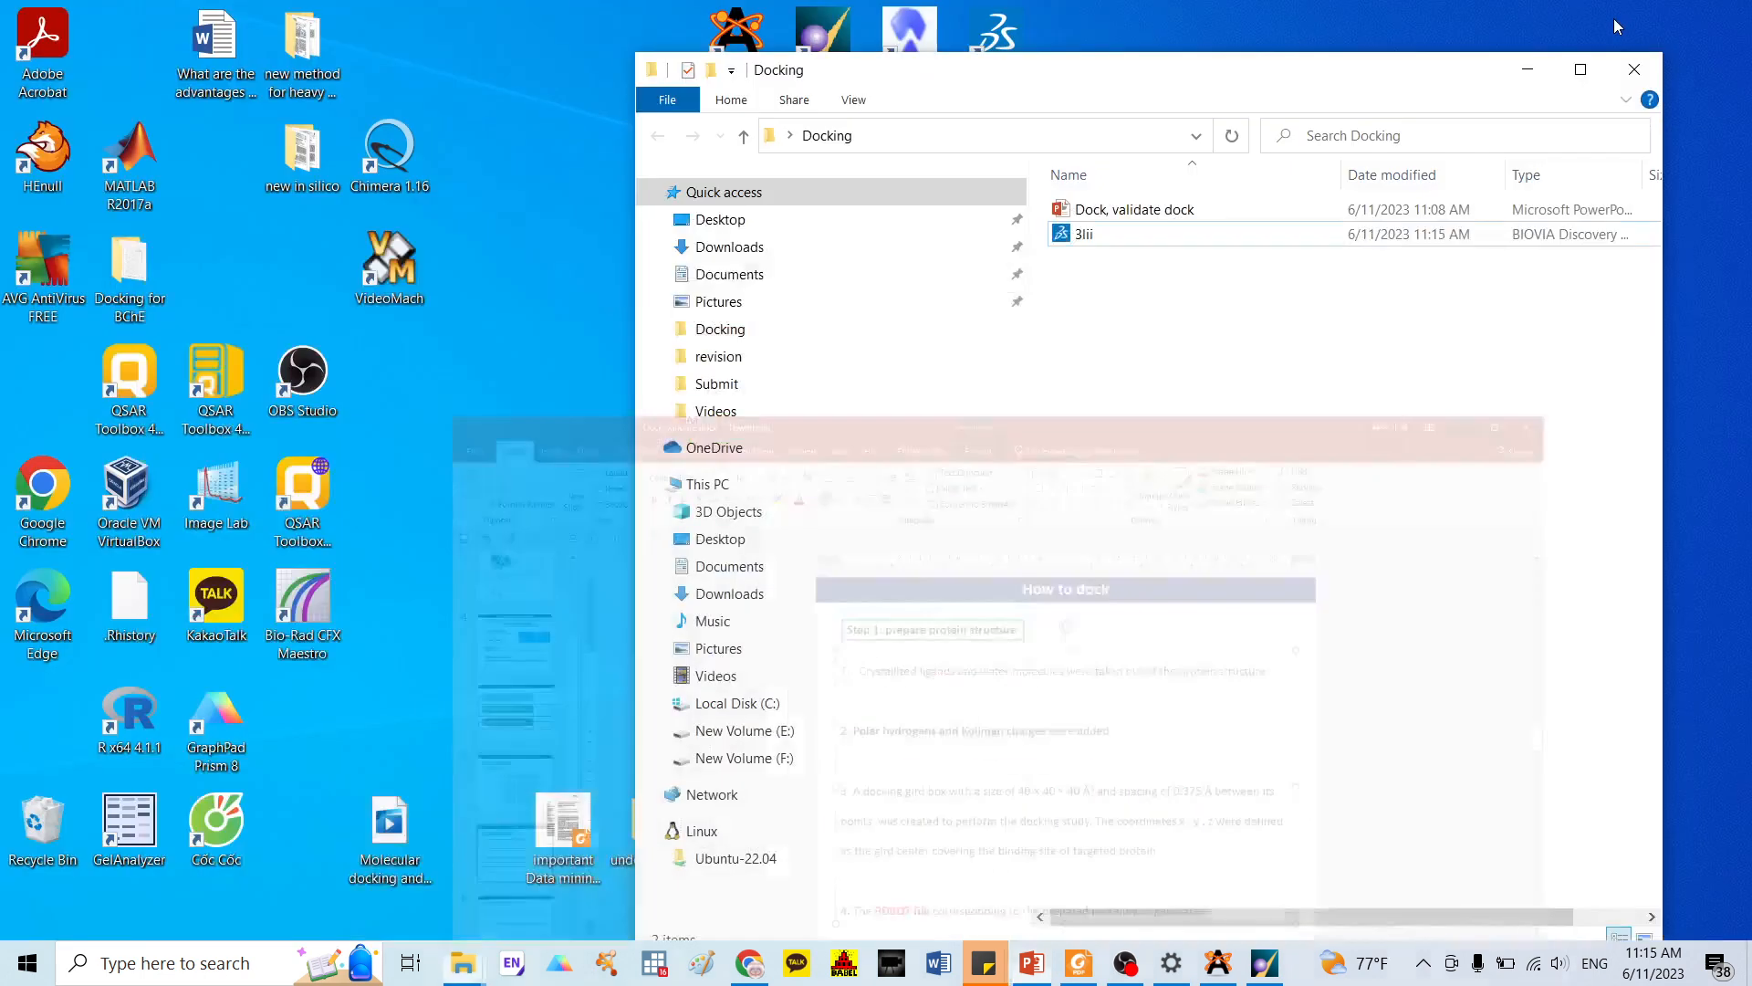
click(1621, 18)
Move the Docking folder window clear of the desktop shortcuts and launch Discovery Studio Visualizer
drag(1407, 109, 1386, 195)
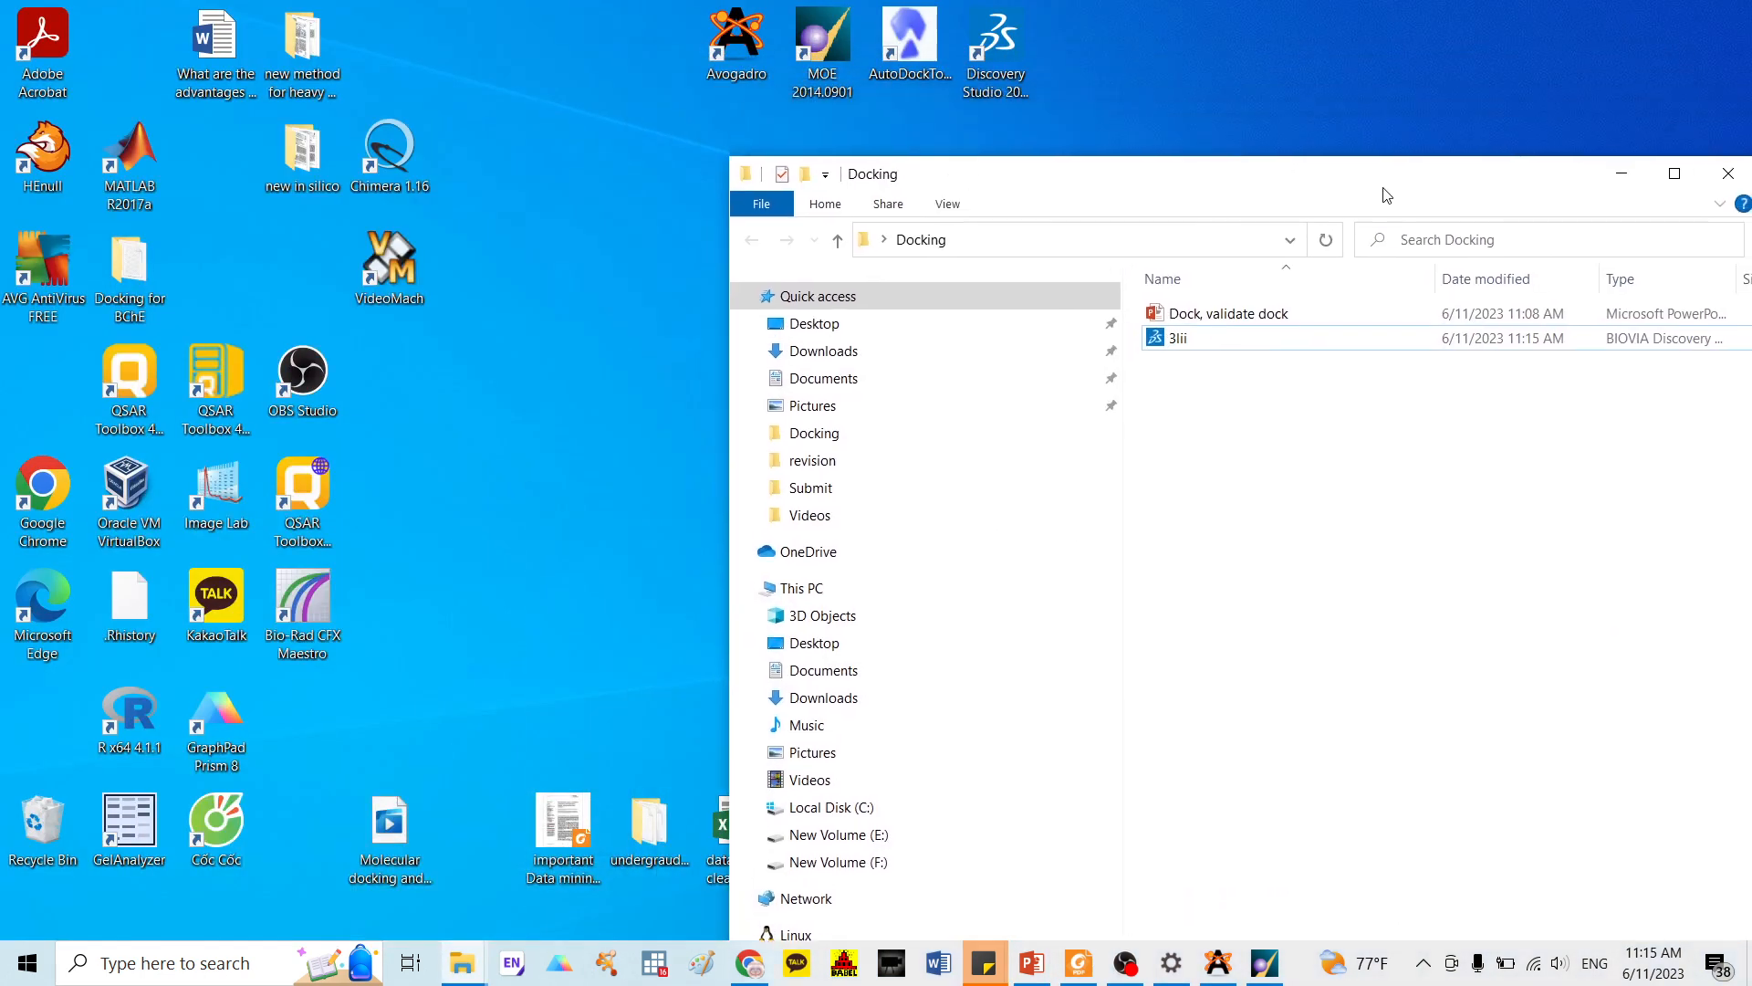
double_click(998, 46)
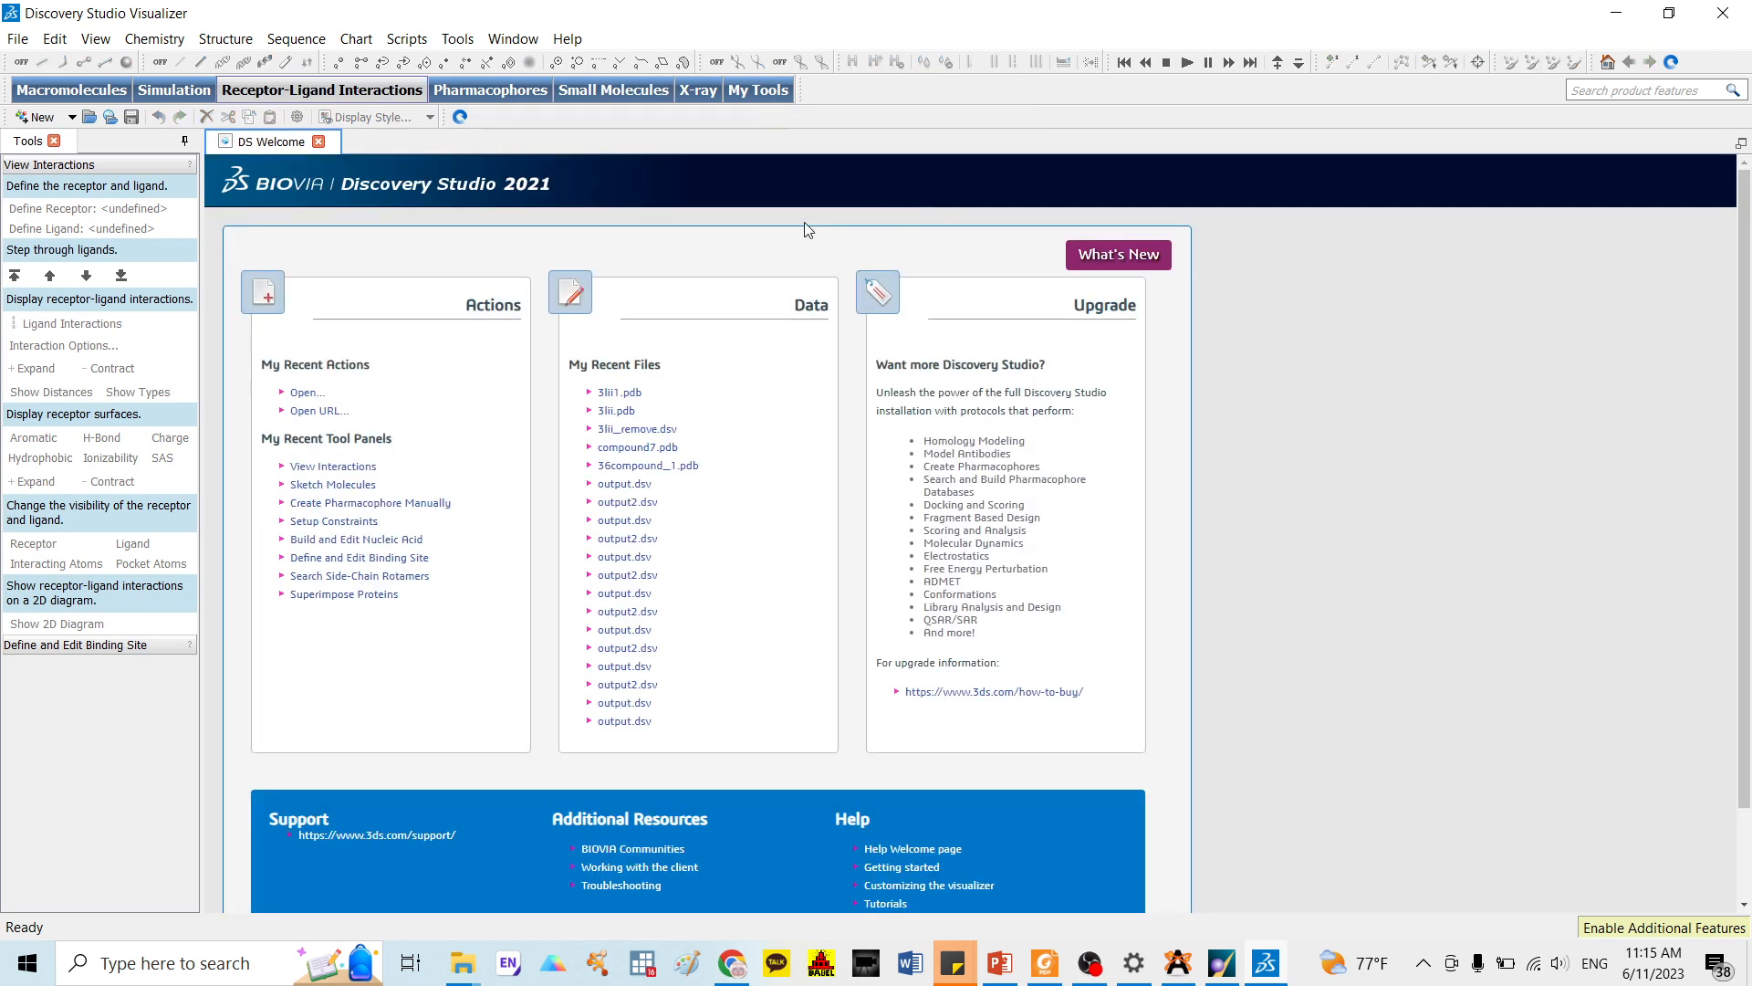
Open the 3lii structure file from the Docking folder
click(19, 41)
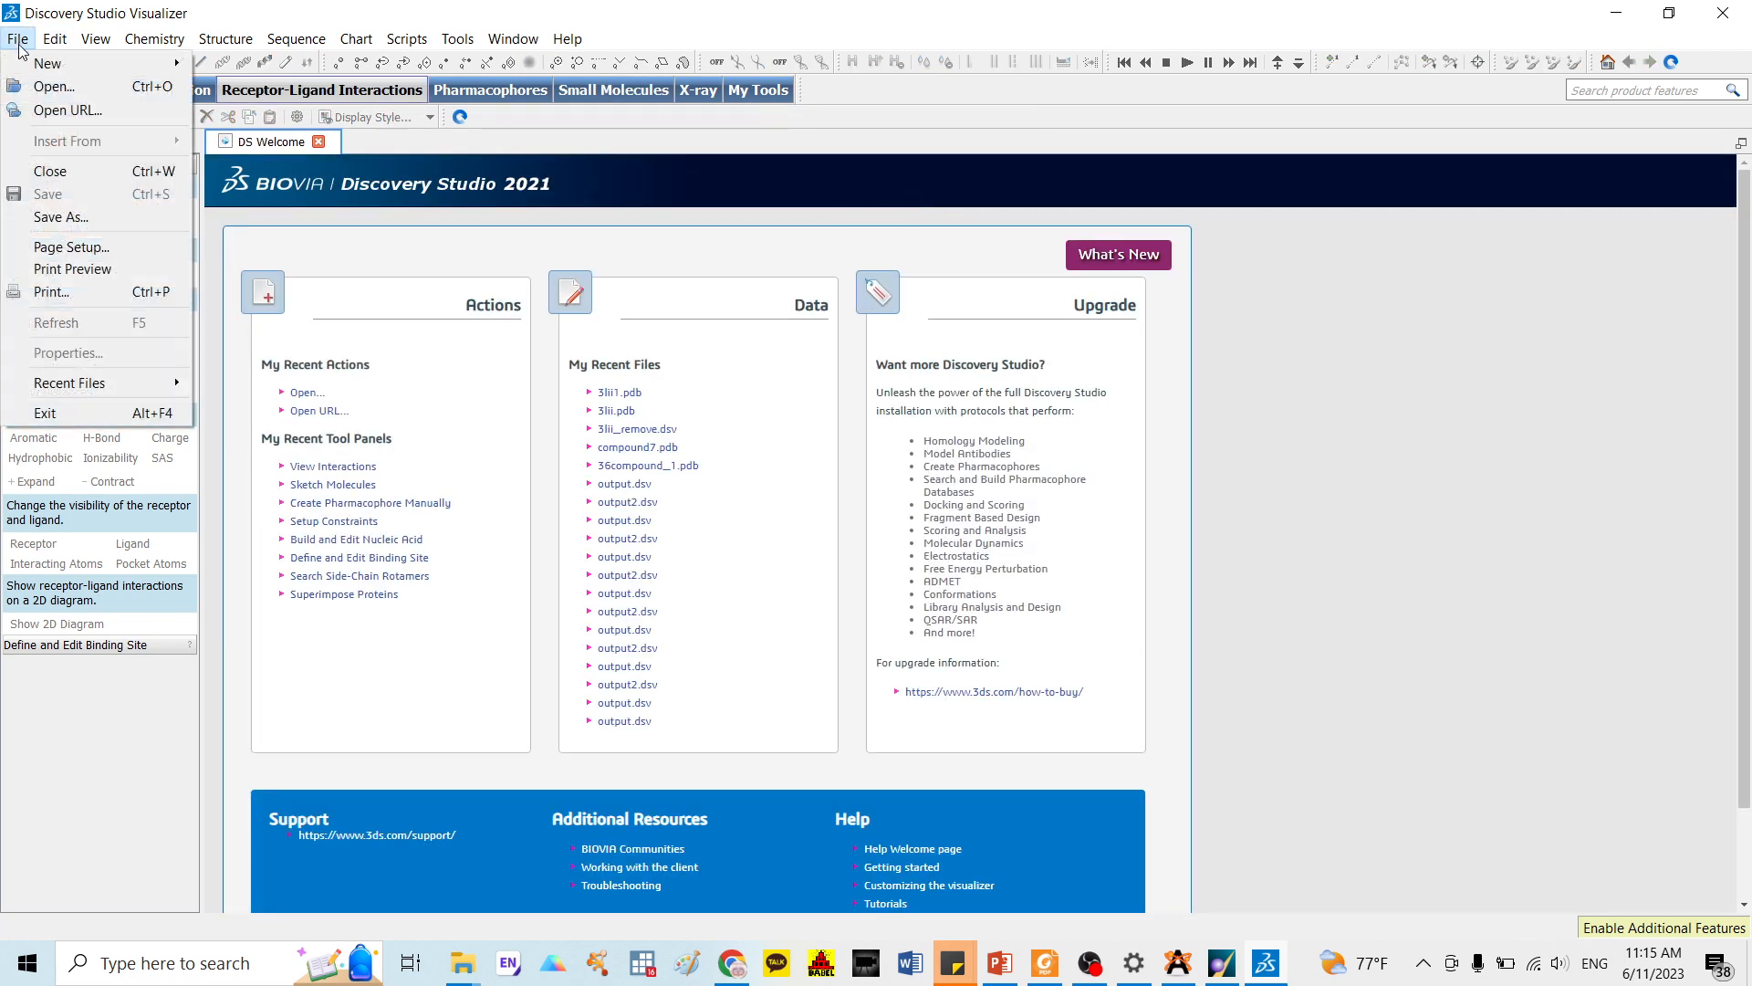
click(33, 95)
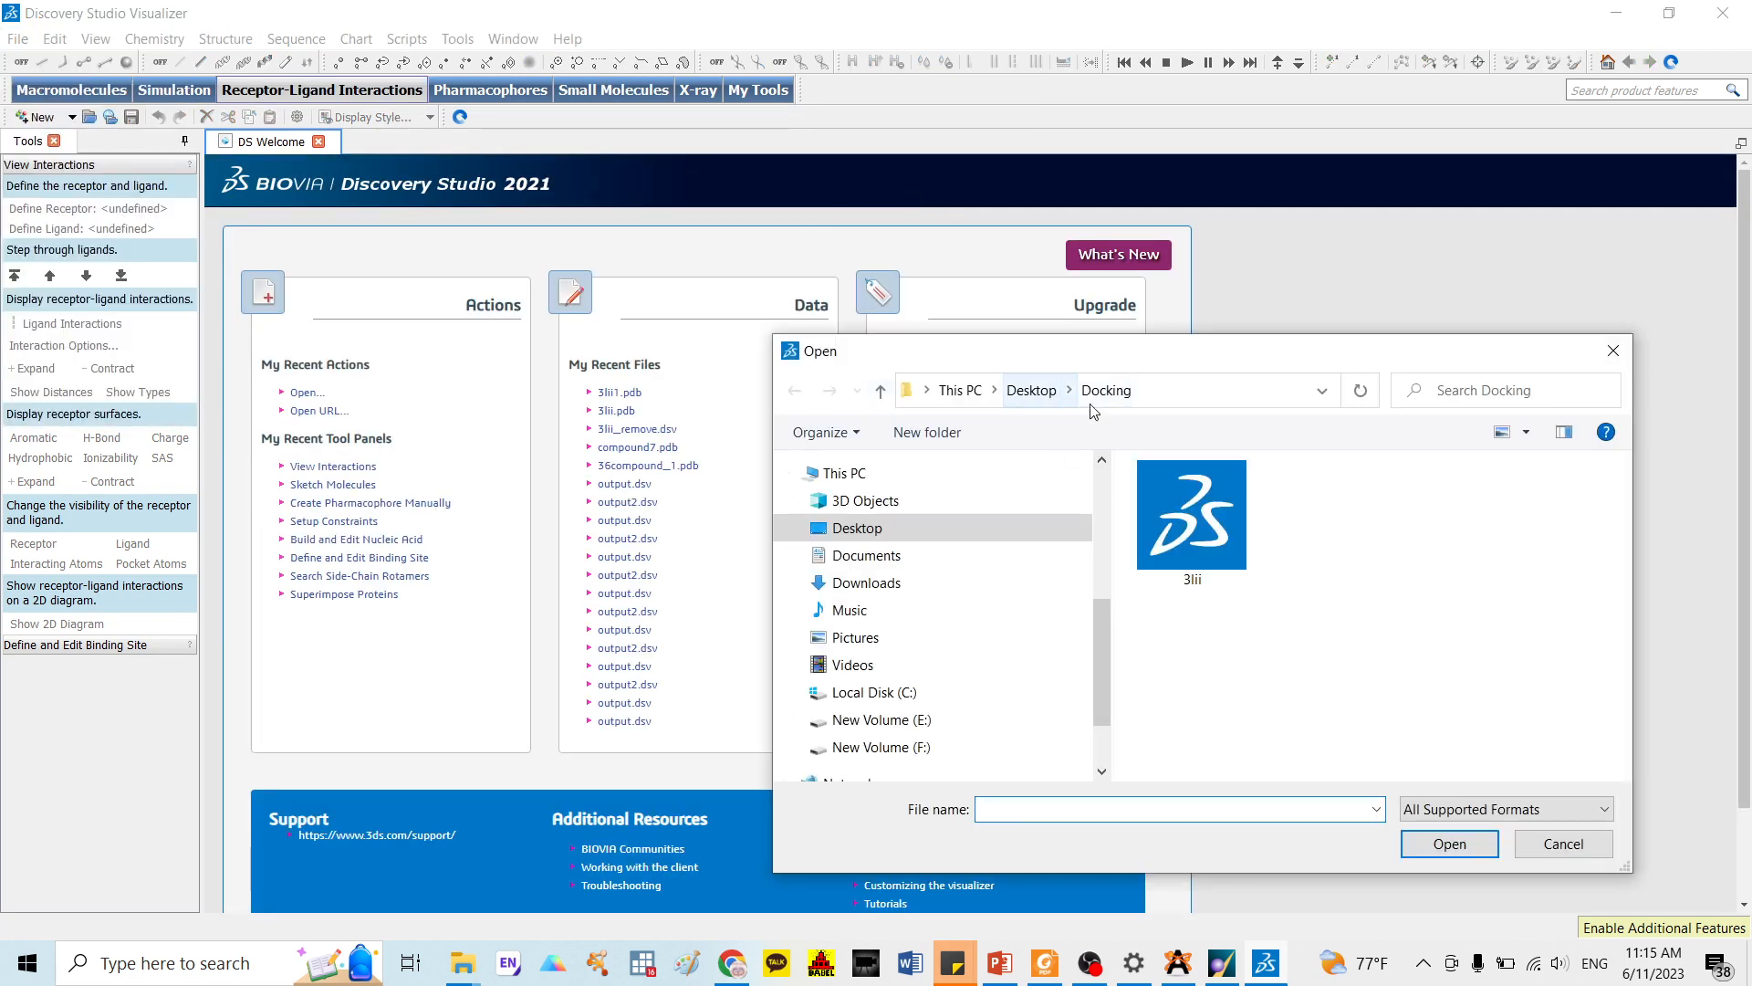
double_click(1205, 499)
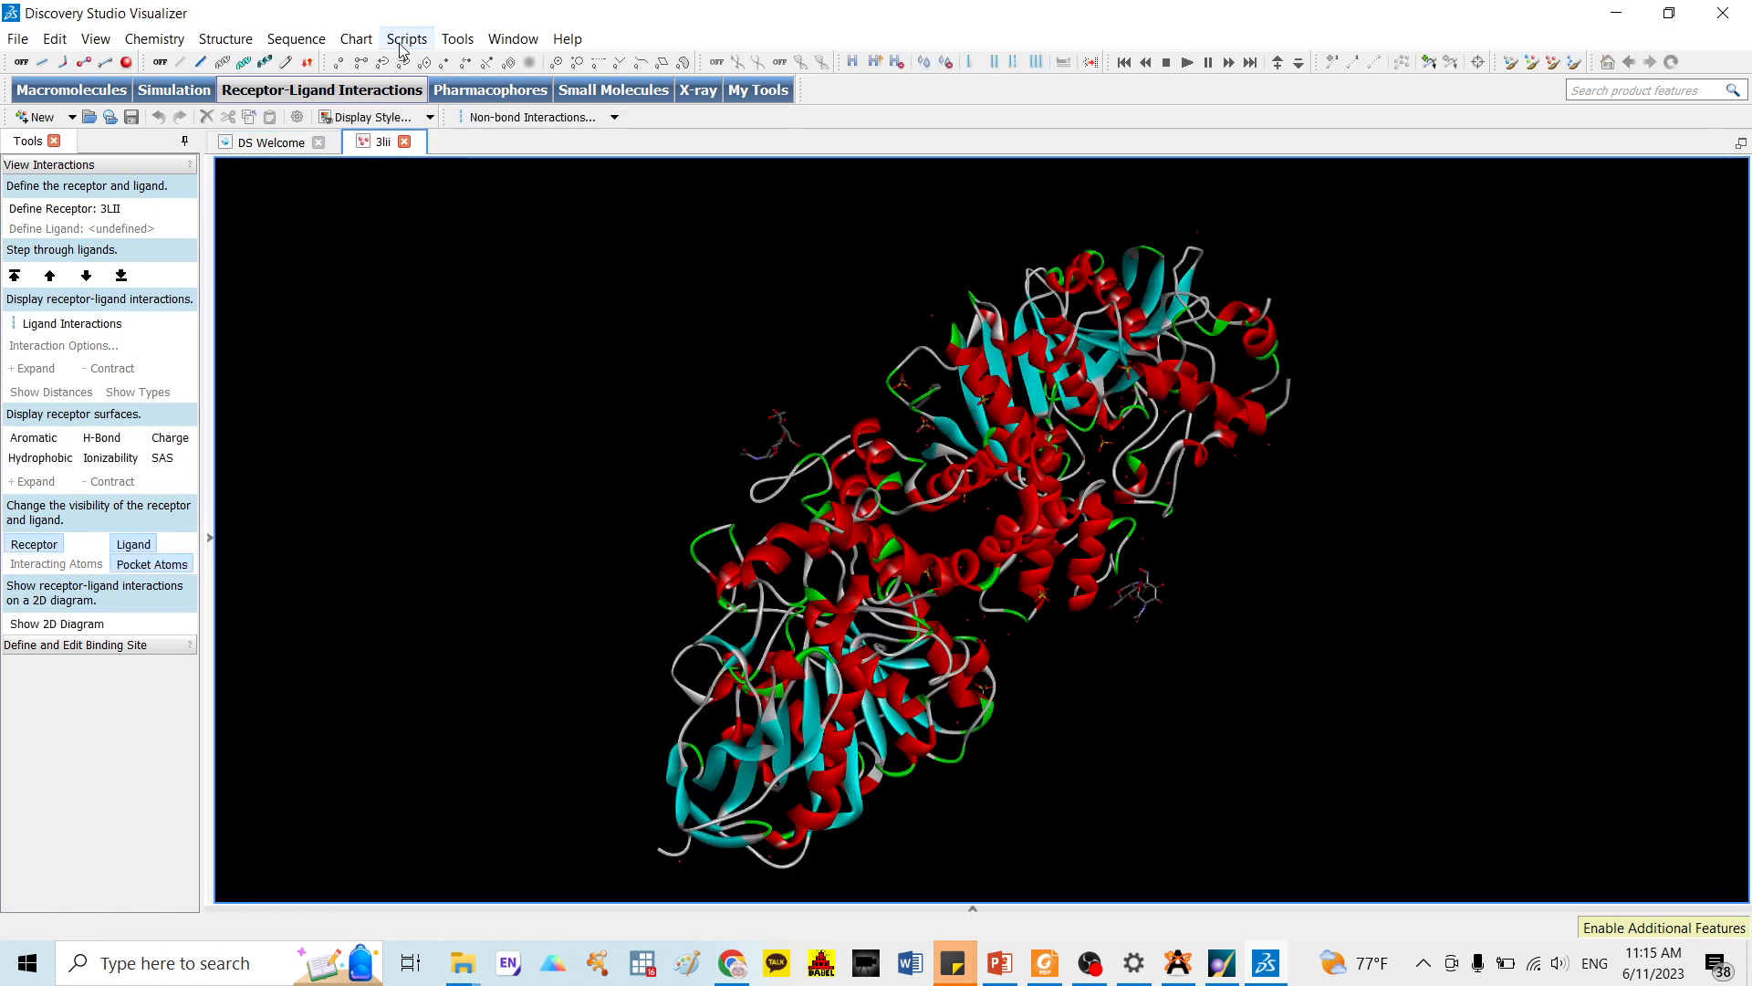
Apply the Publication Quality visualization script to the protein and show the structure's hierarchy
click(406, 39)
mouse_move(435, 73)
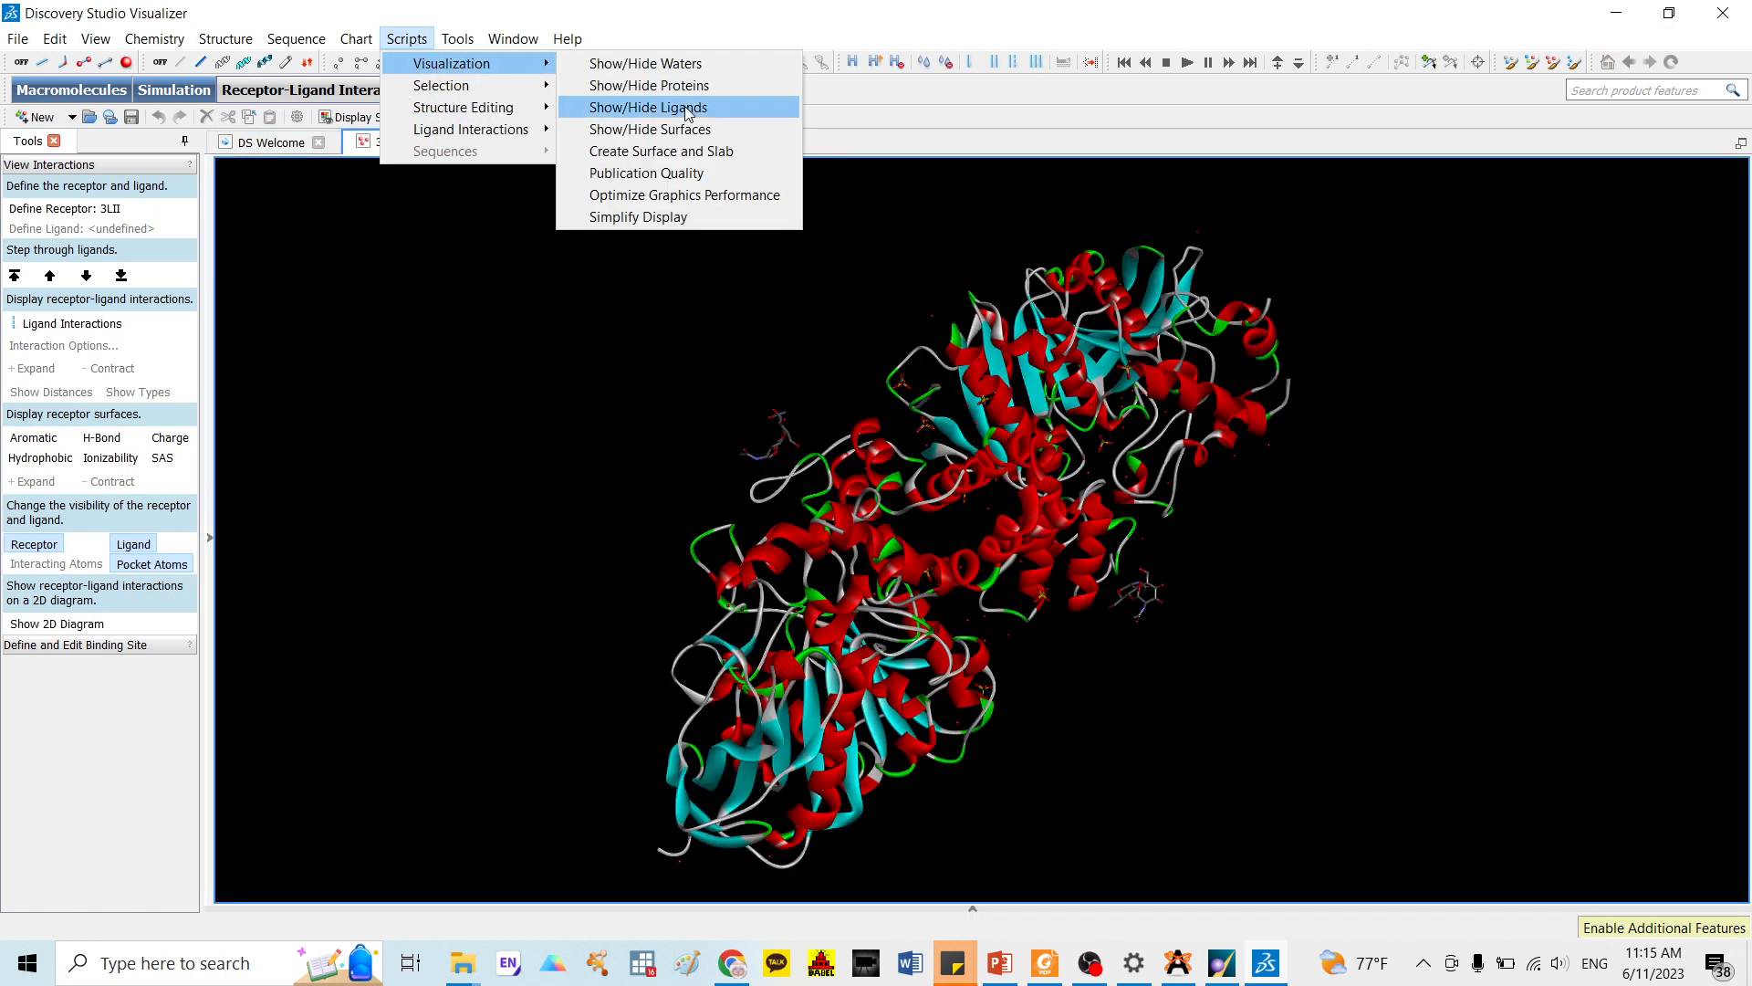
click(672, 173)
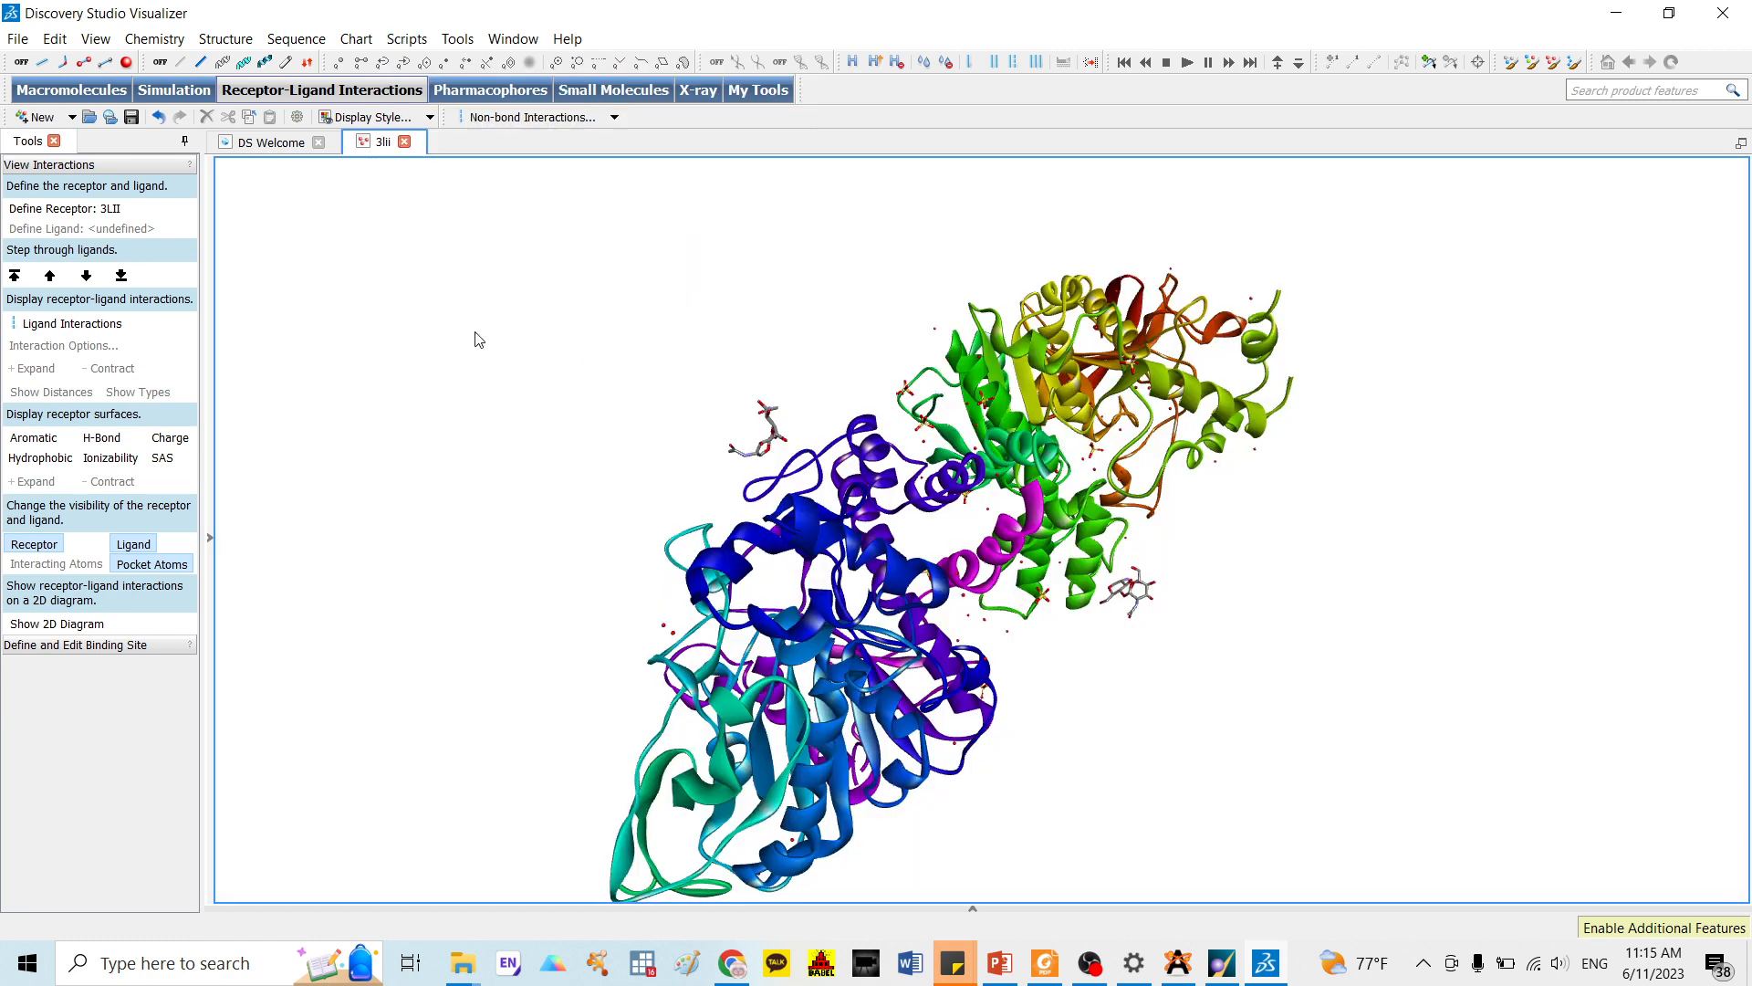
click(95, 40)
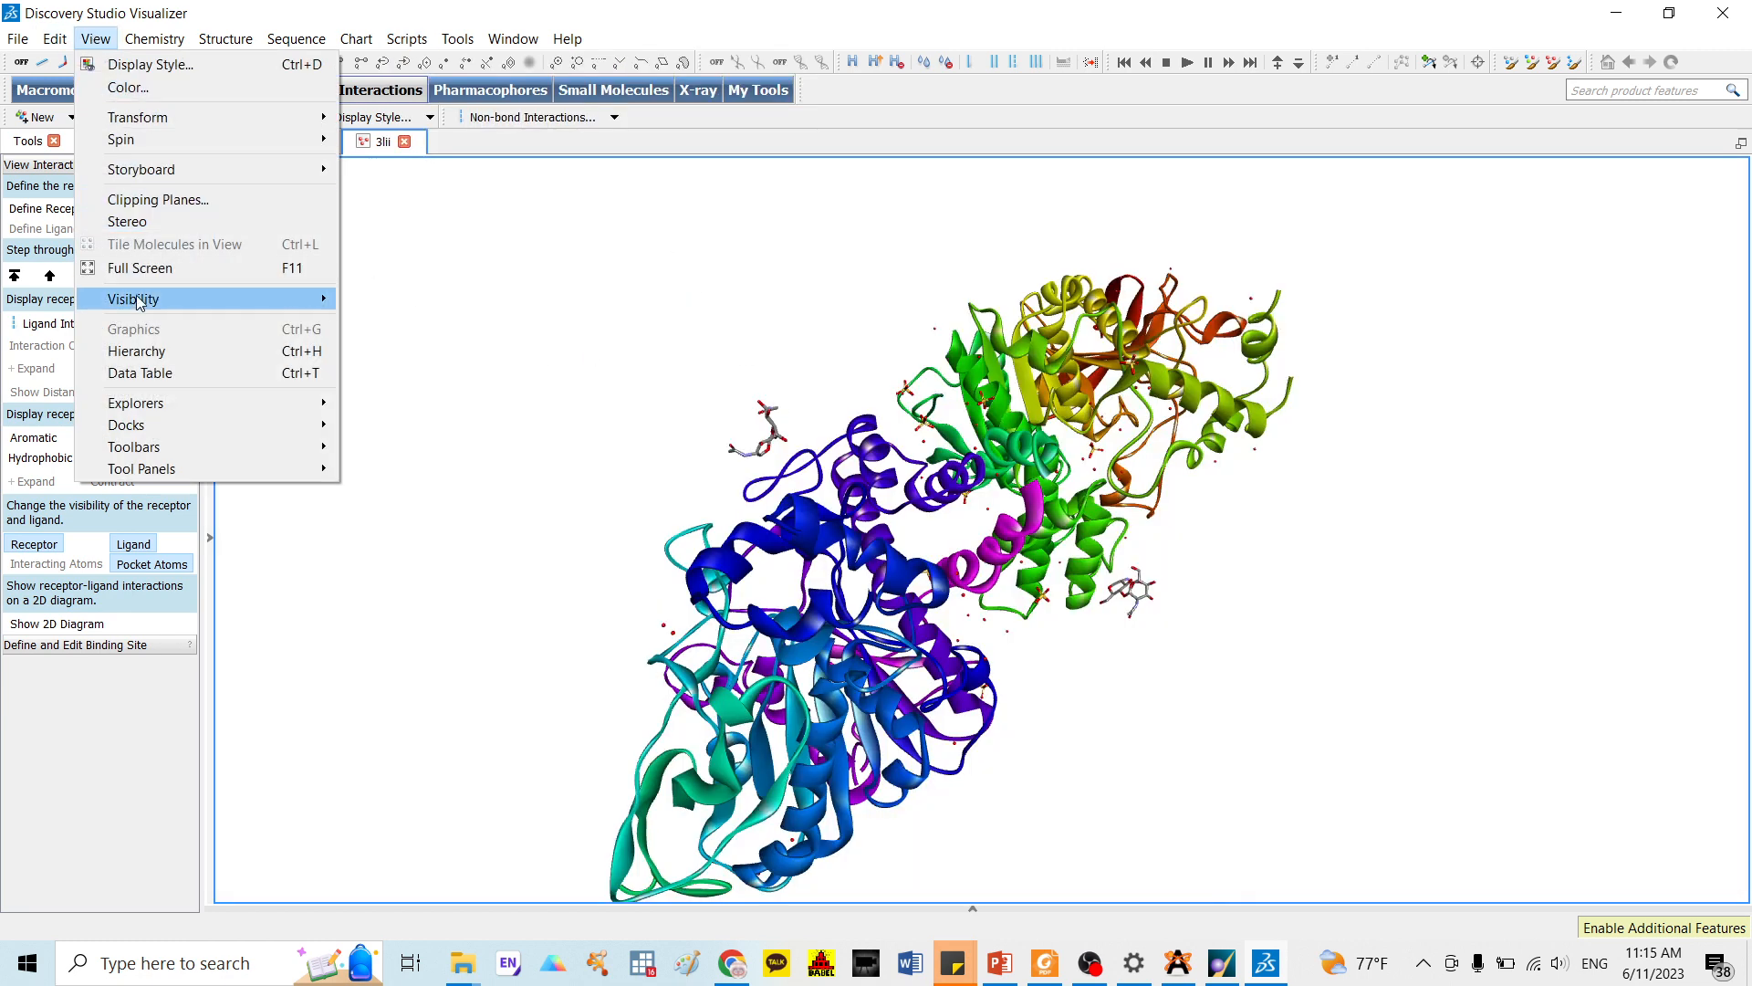
click(150, 352)
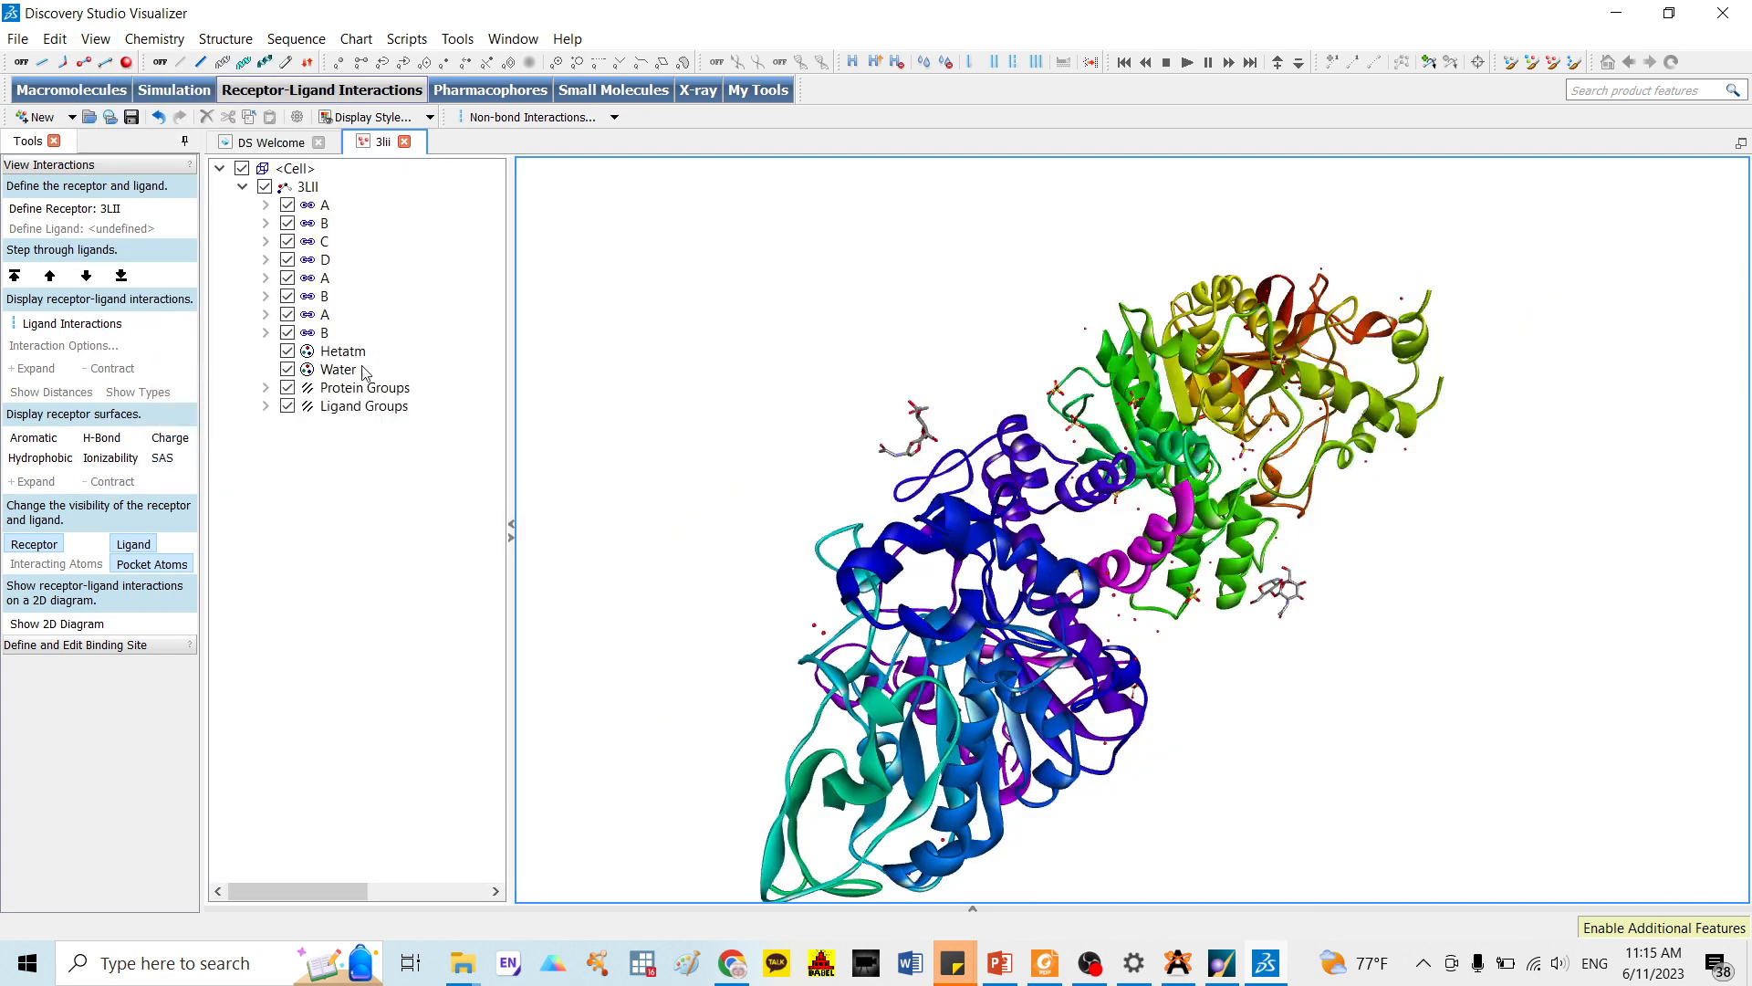
Turn off the visibility of the ligand groups and the water molecules in the 3LII hierarchy
right_click(751, 341)
click(644, 537)
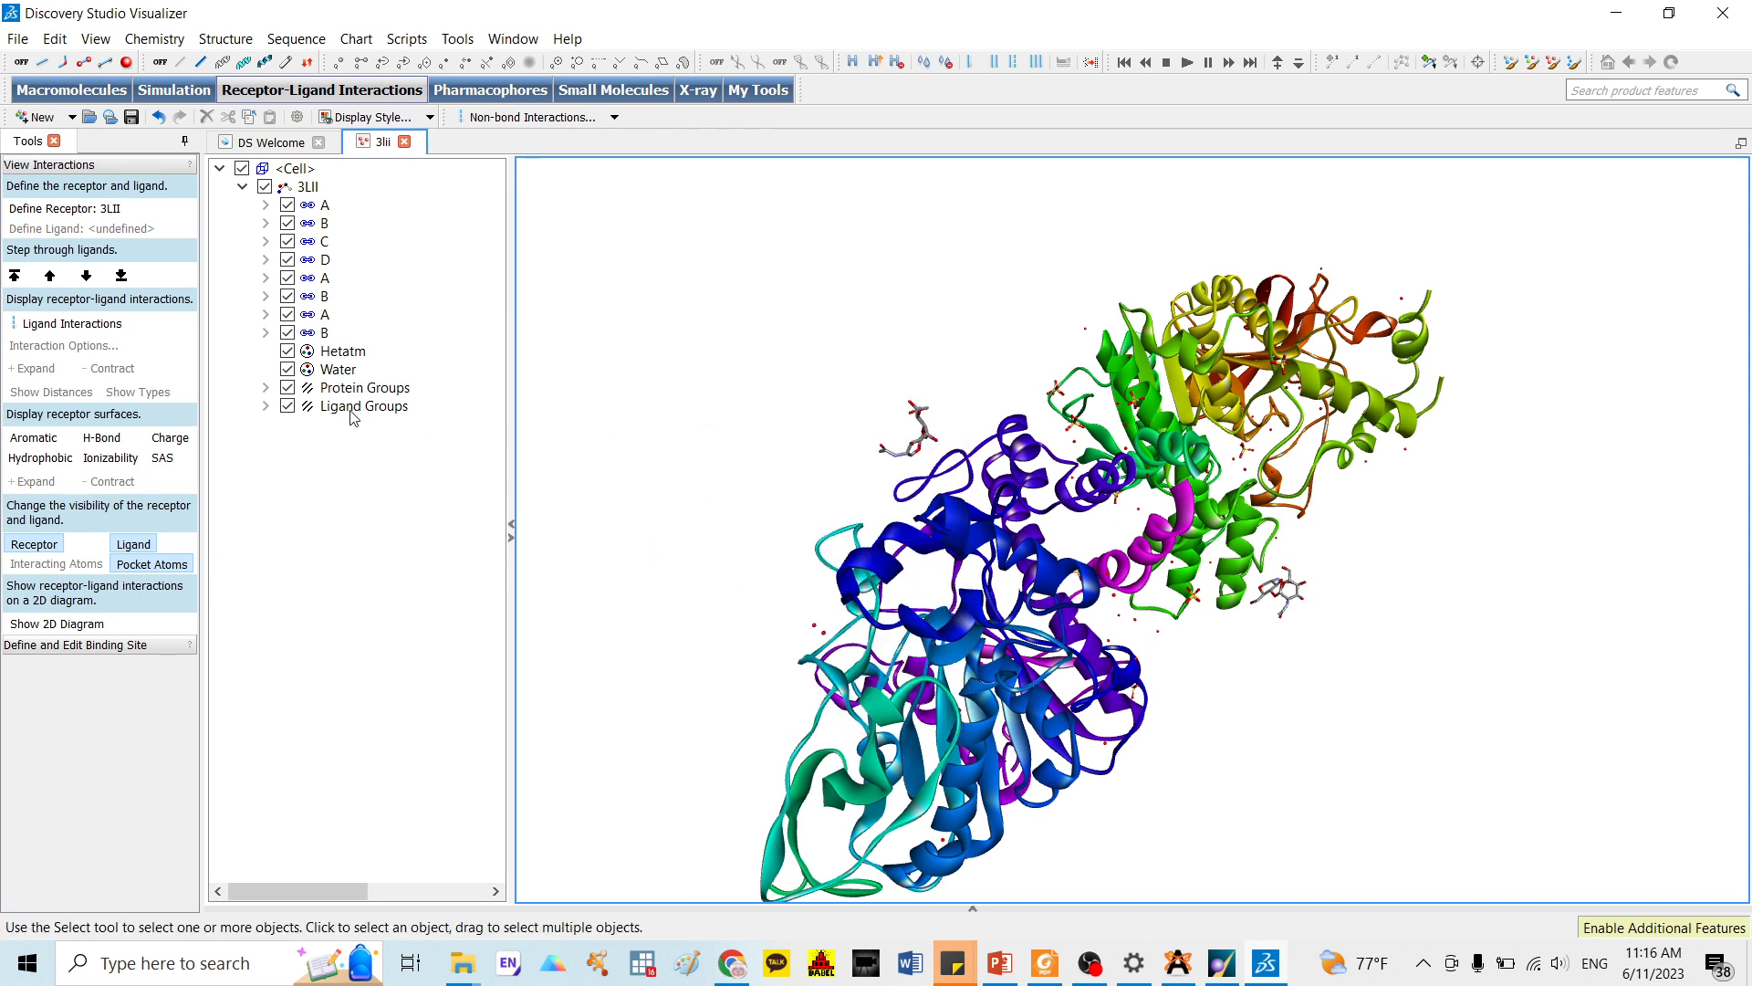
scroll(351, 409, down, 3)
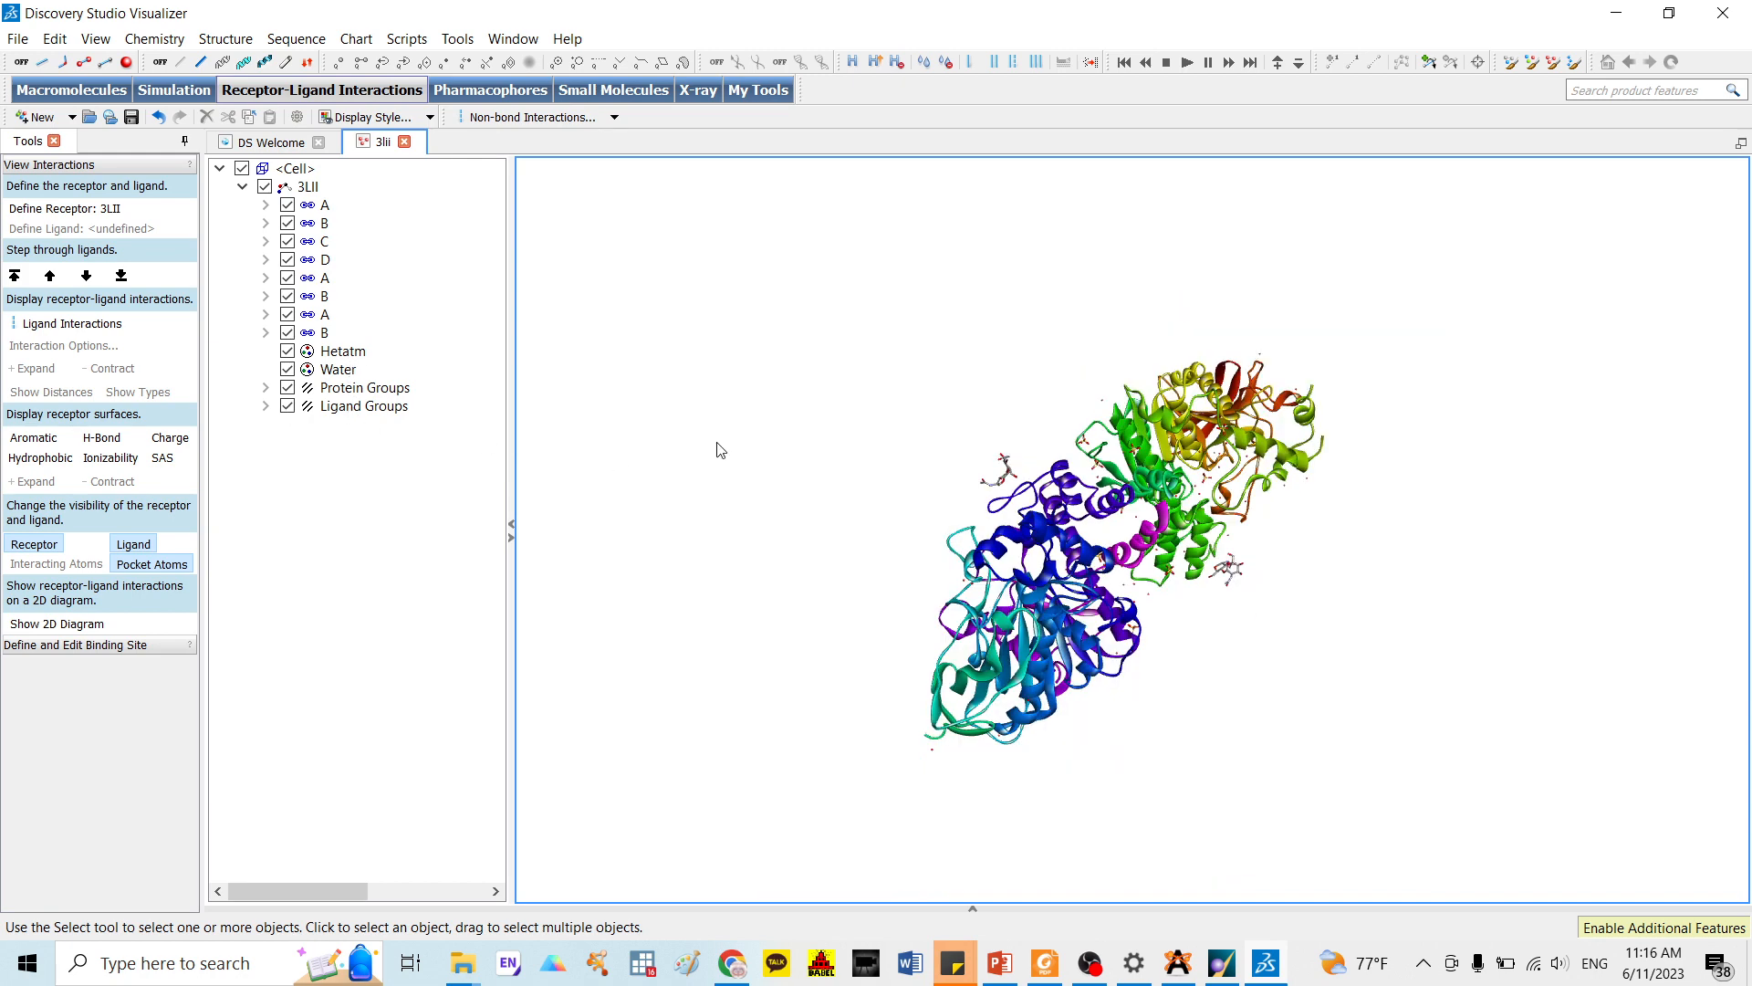
scroll(720, 449, up, 2)
click(287, 406)
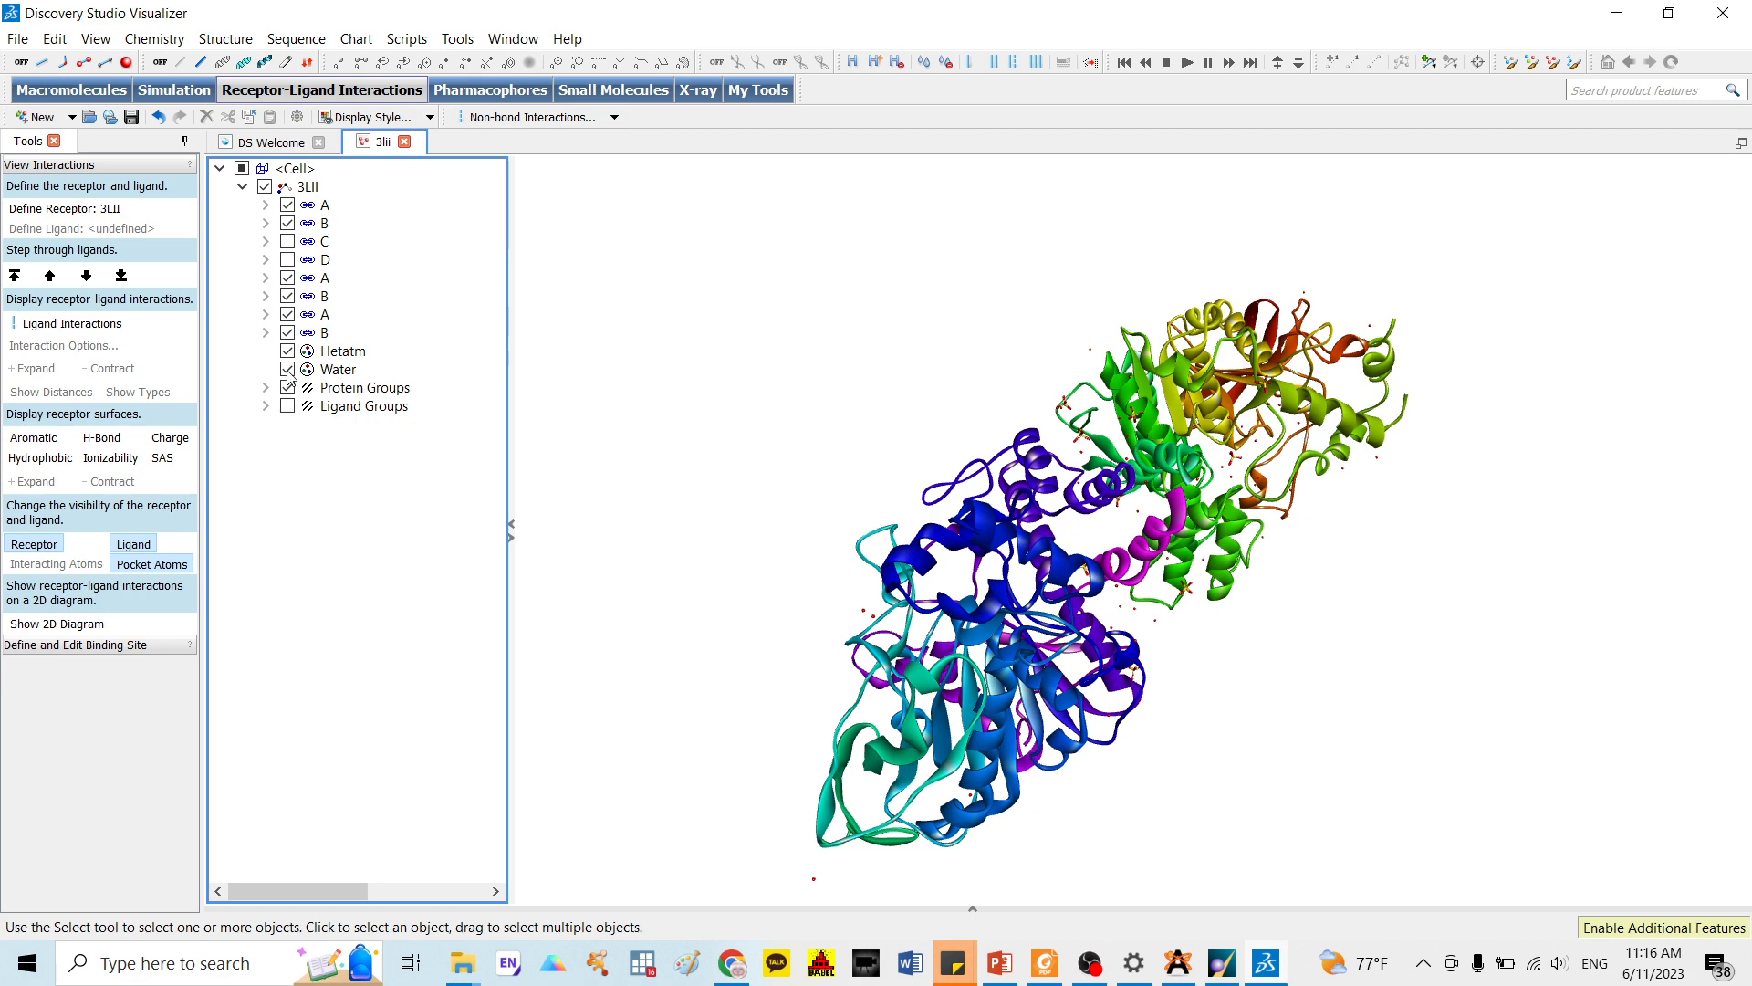
drag(868, 367, 911, 401)
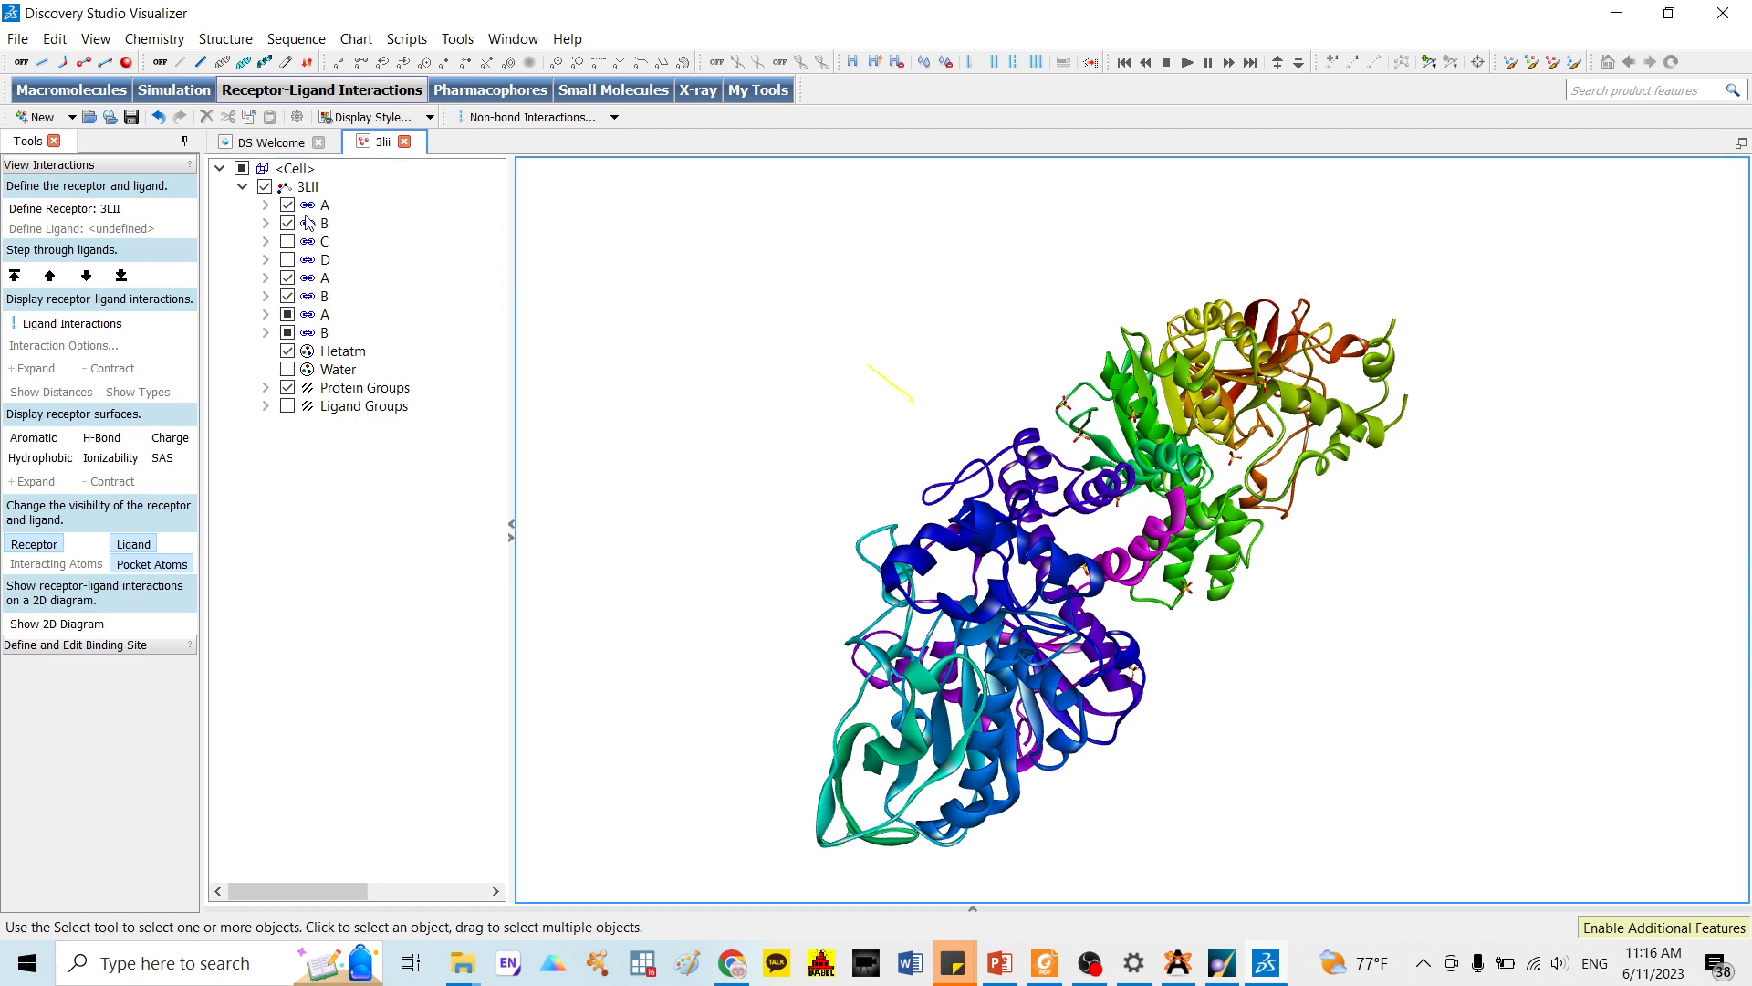
Save the structure in the Docking folder as a Protein Data Bank file named 3lii_1, and close Discovery Studio
click(24, 39)
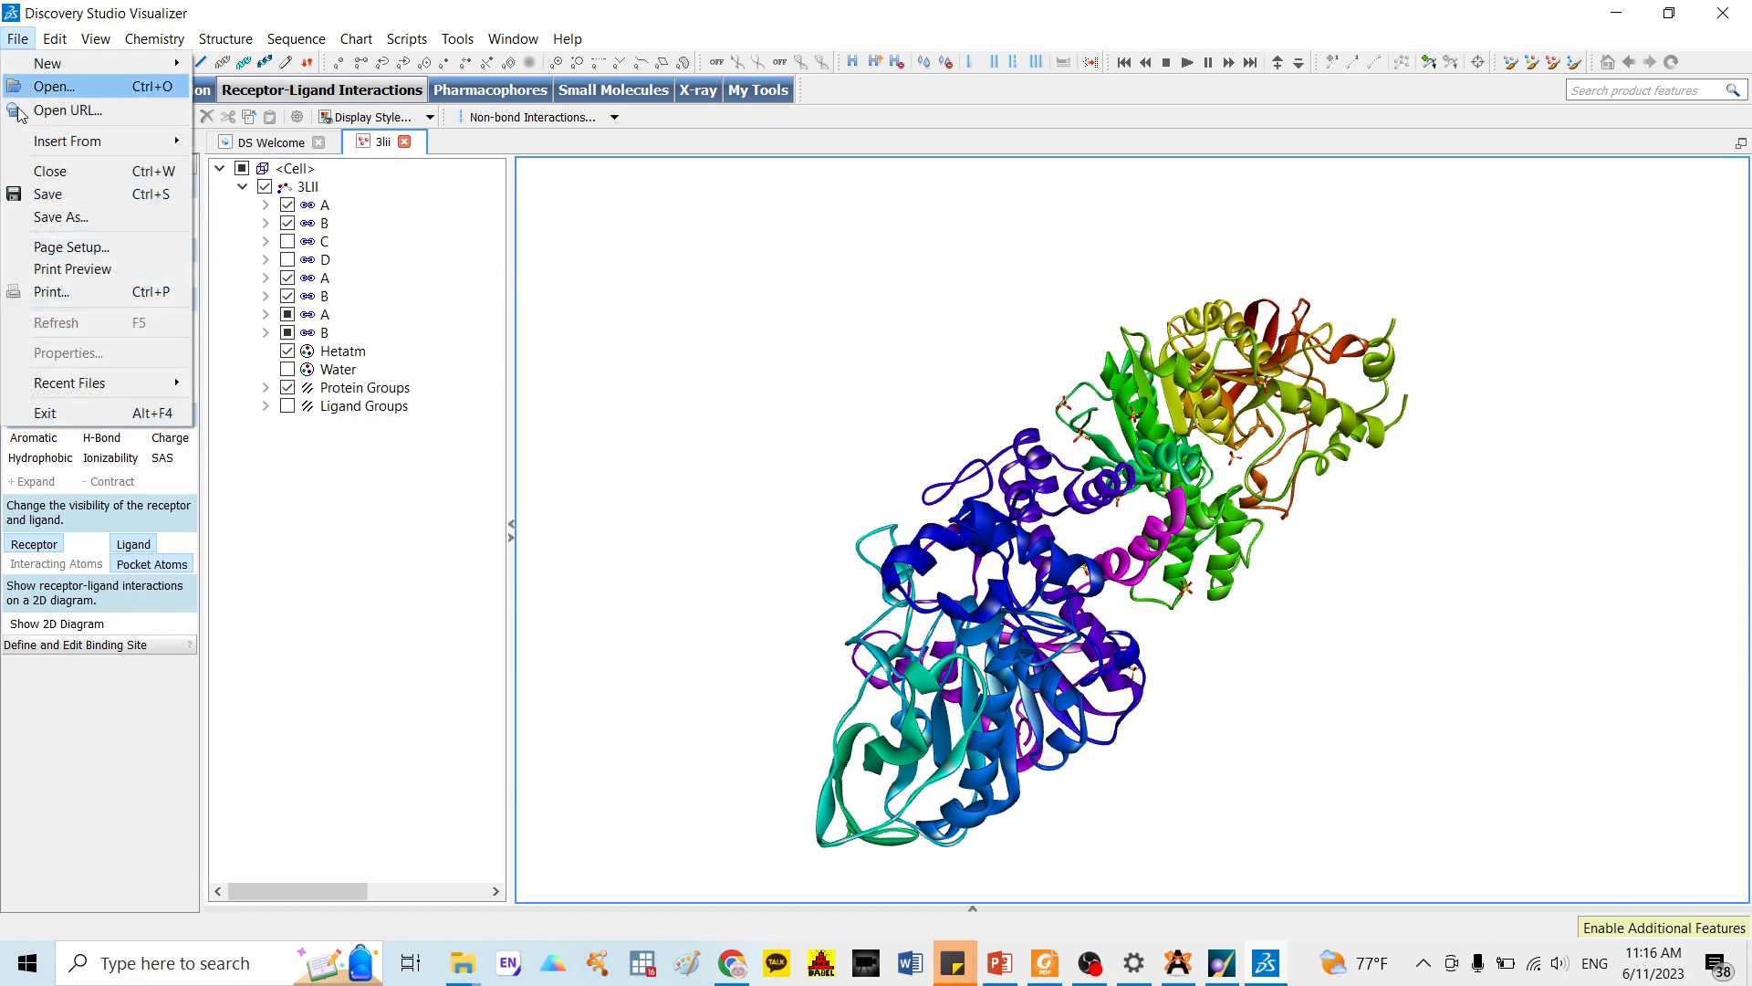
click(55, 216)
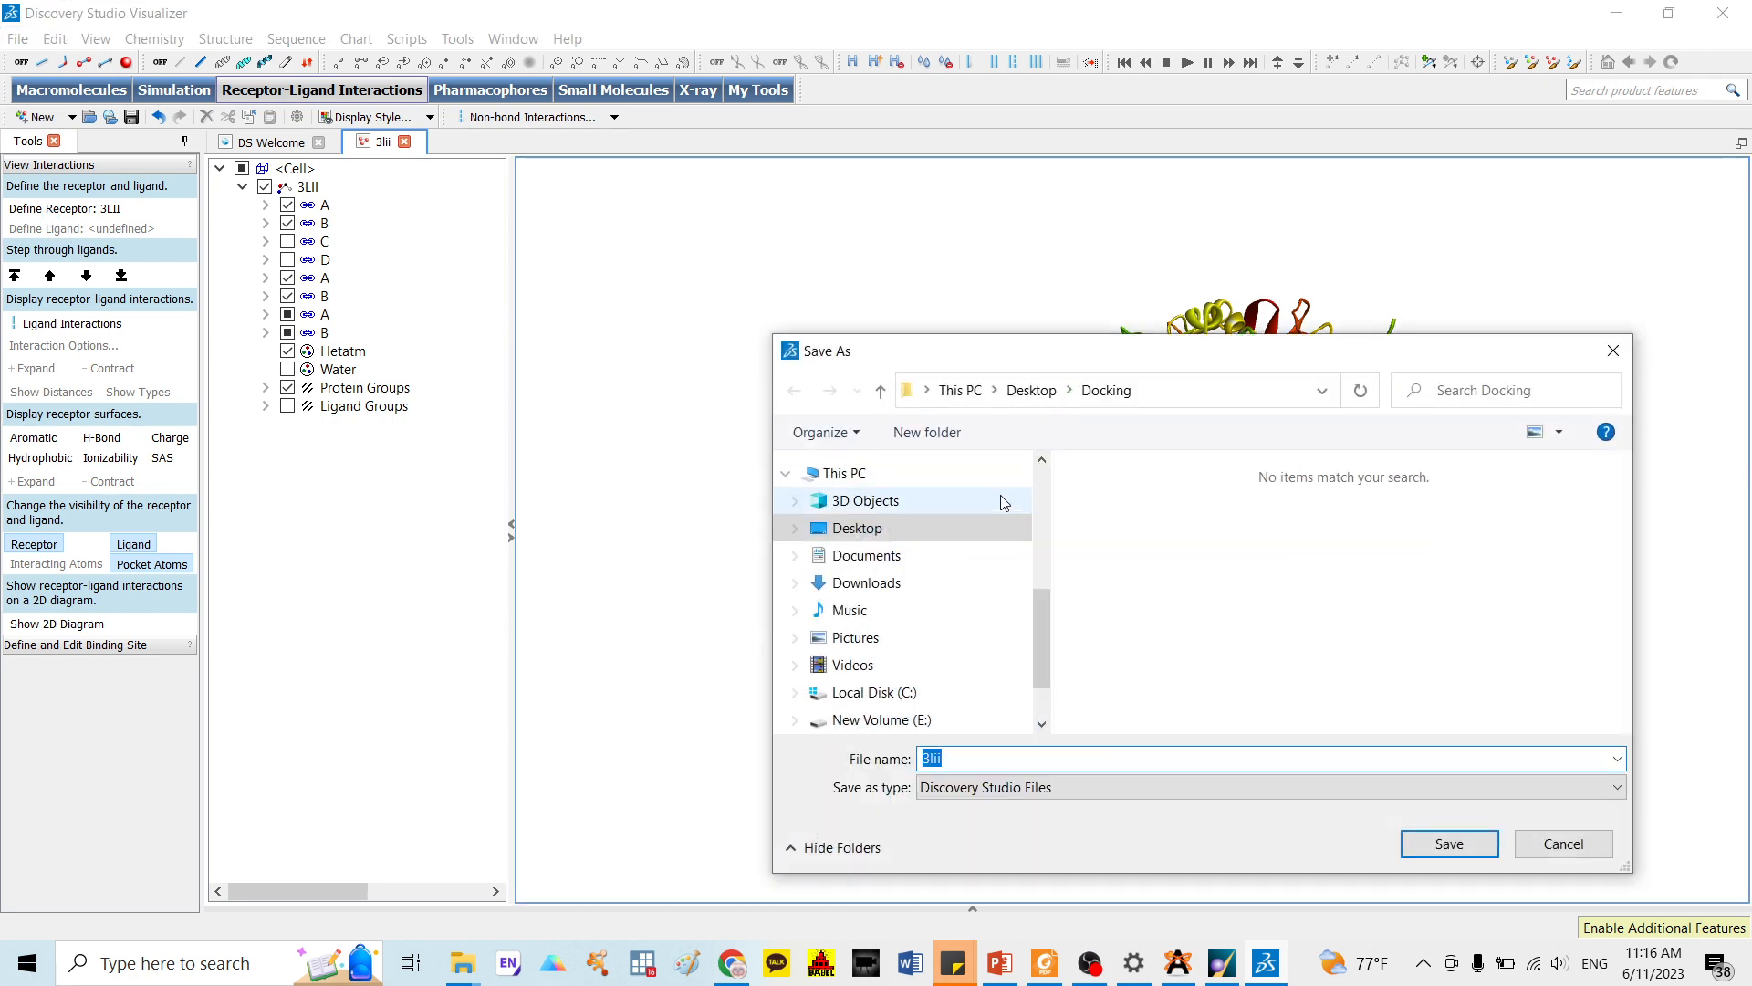
click(992, 788)
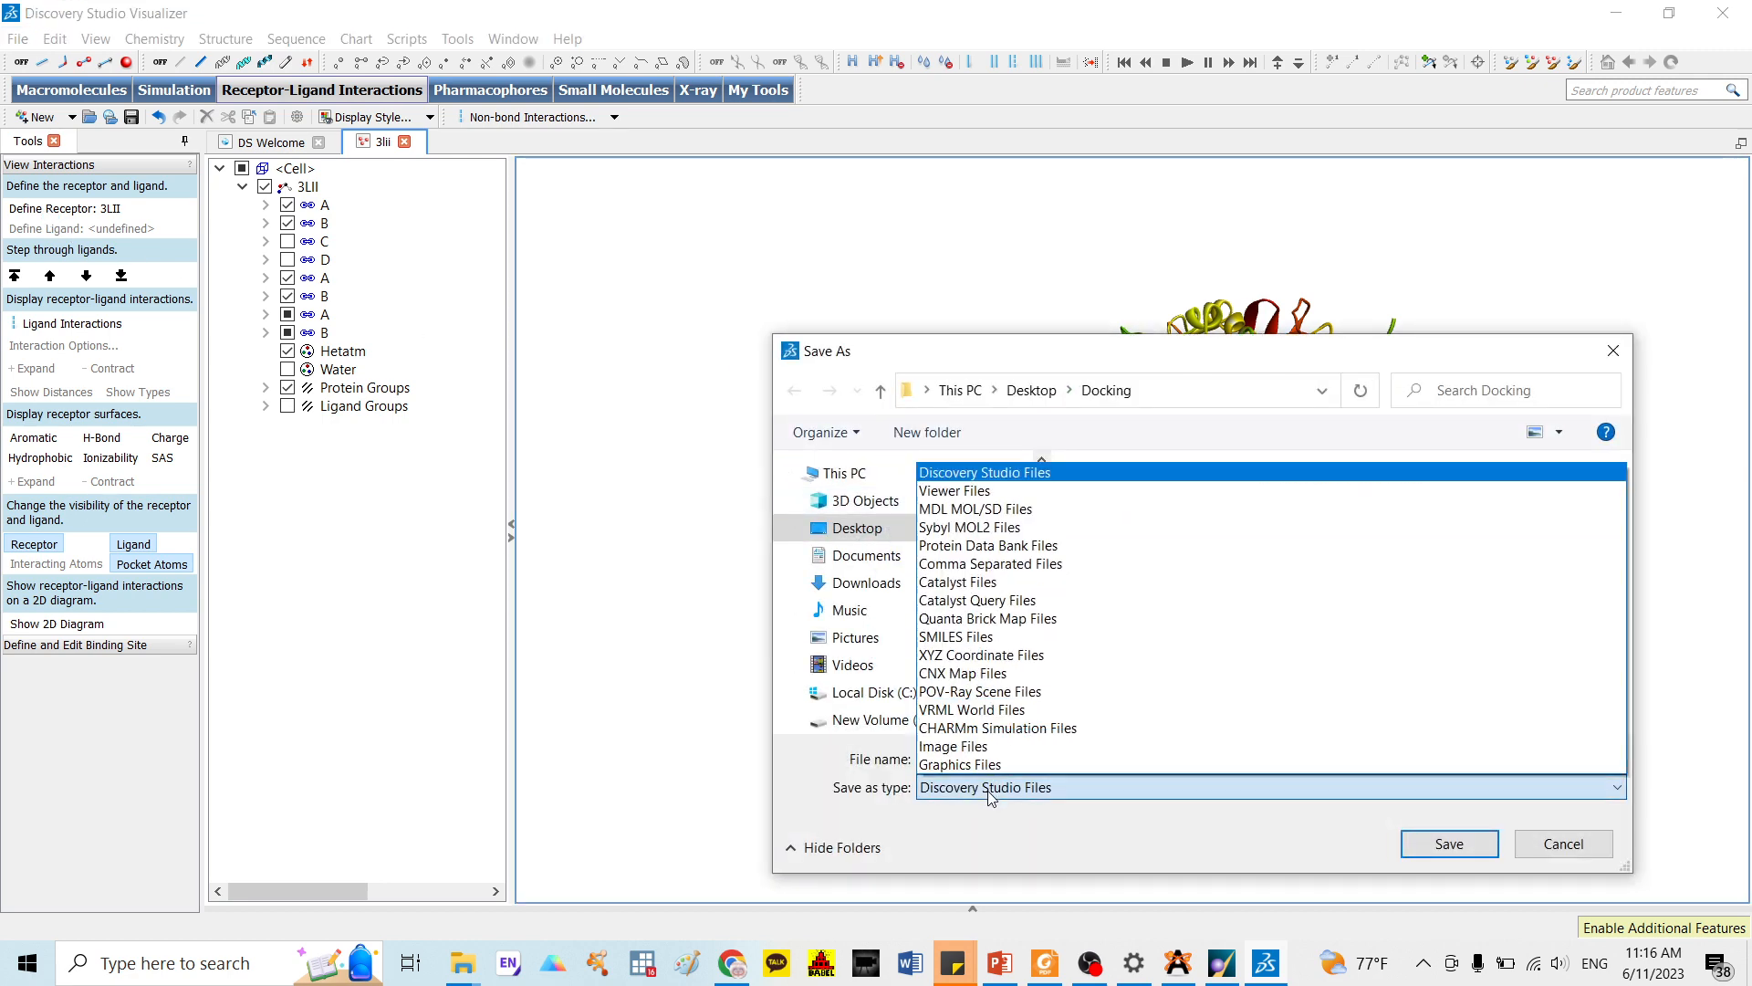
click(985, 545)
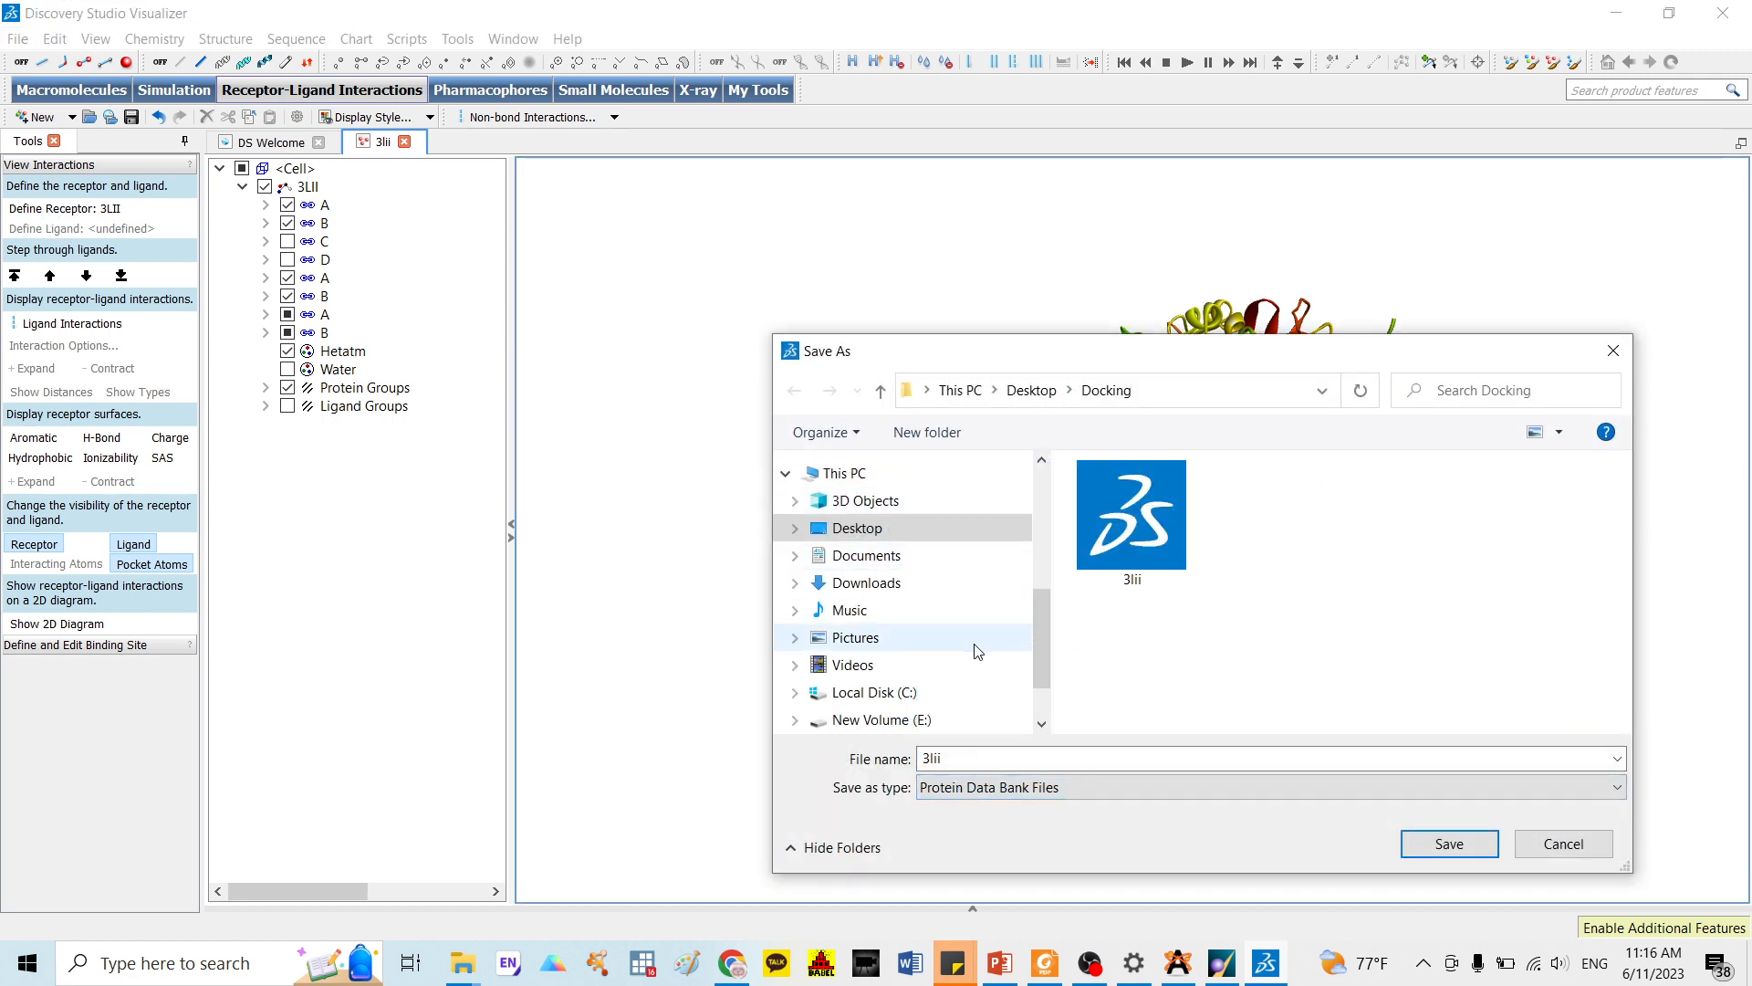
click(977, 757)
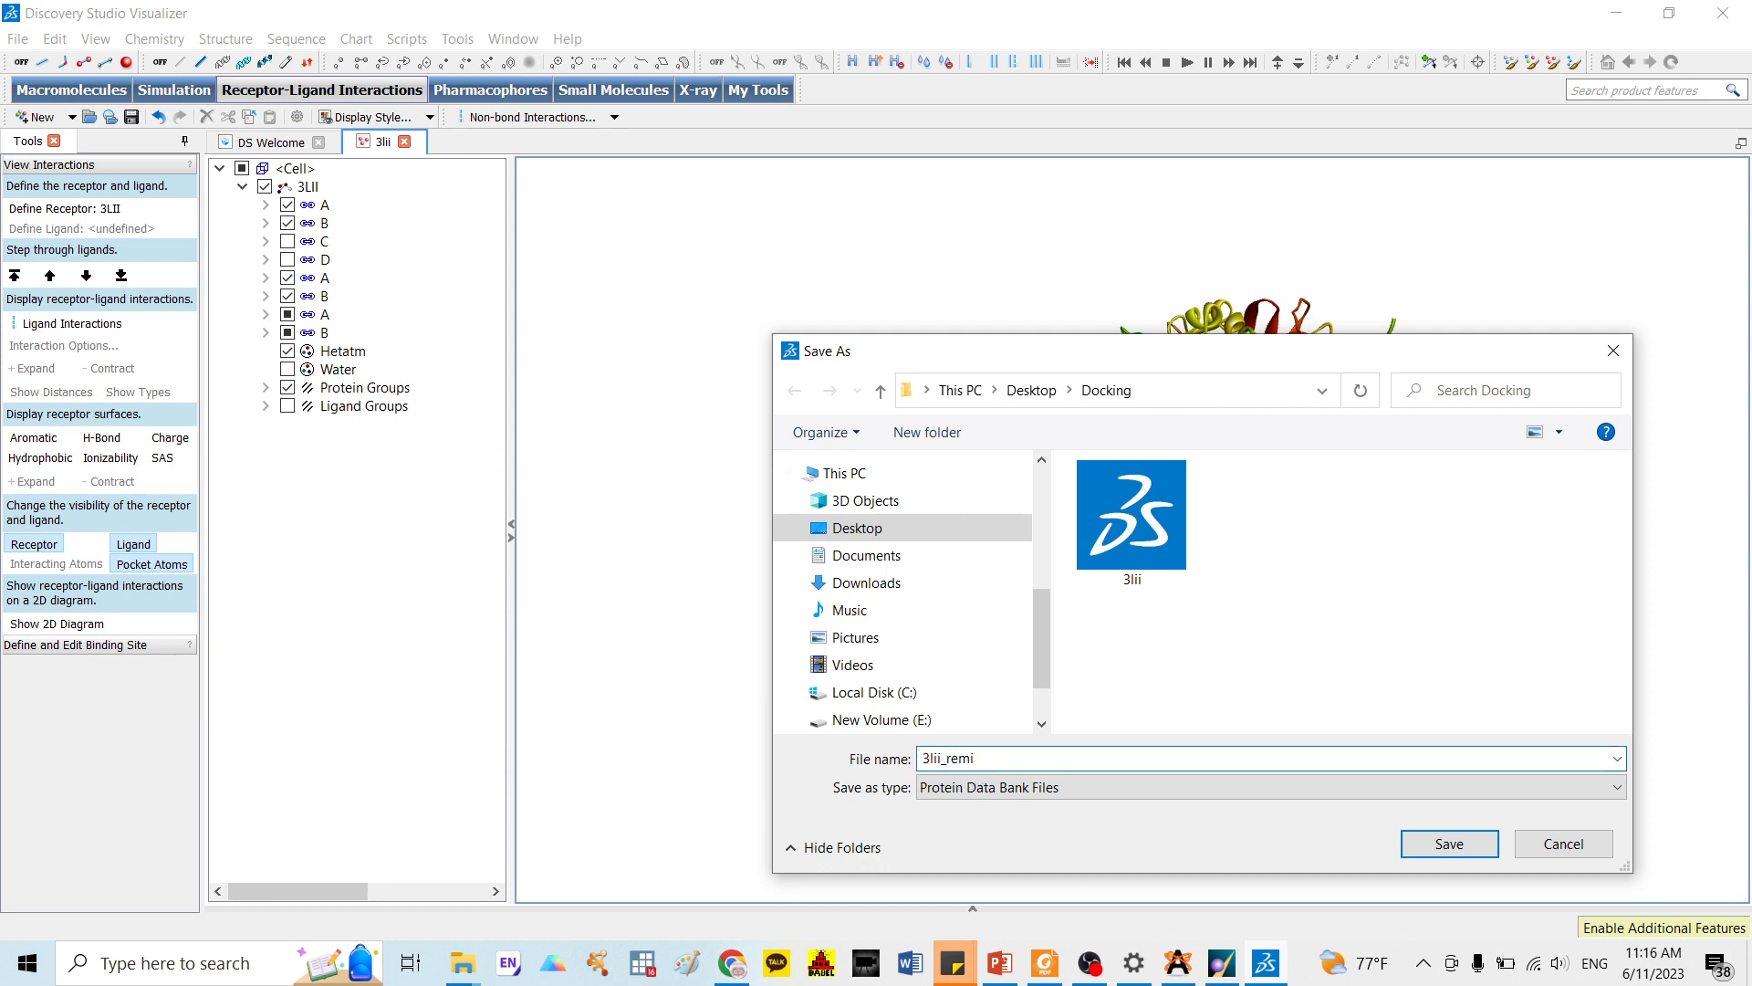
text(_r)
key(BackSpace)
key(BackSpace)
text(_1)
click(1444, 845)
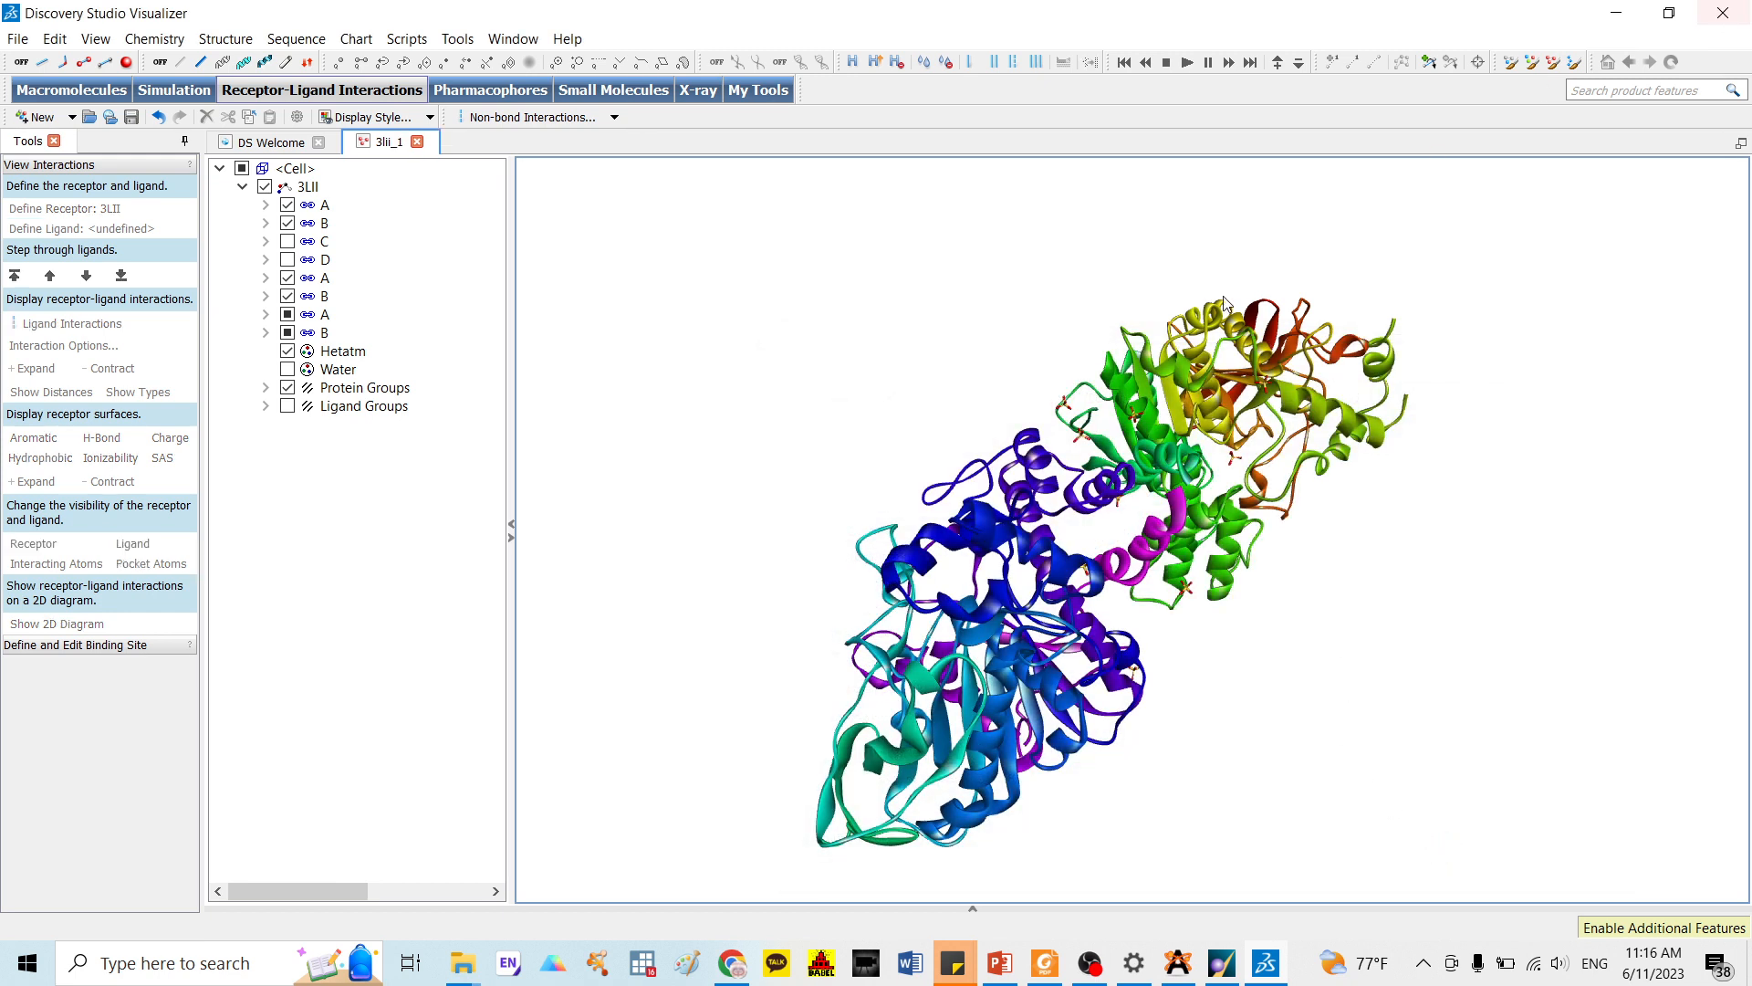
click(1733, 16)
Switch to the PowerPoint presentation and review the slide 7 point about taking crystallized ligands and water molecules out of the protein
drag(1337, 178, 1264, 129)
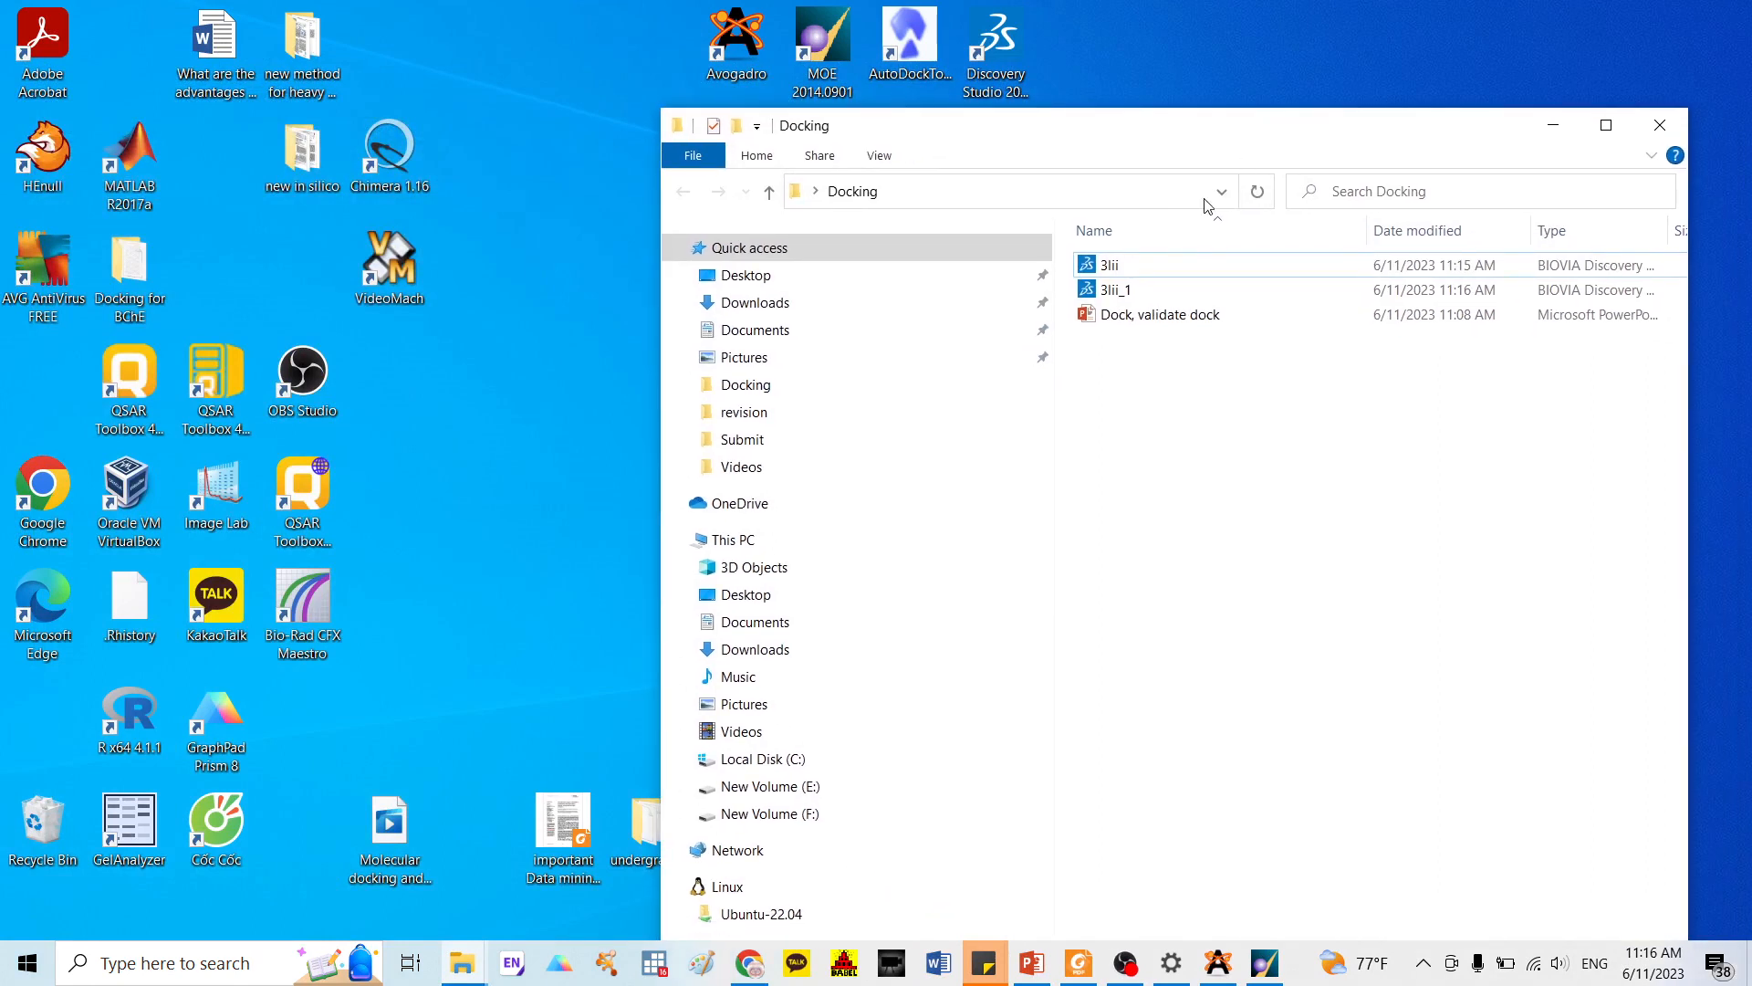
click(1127, 320)
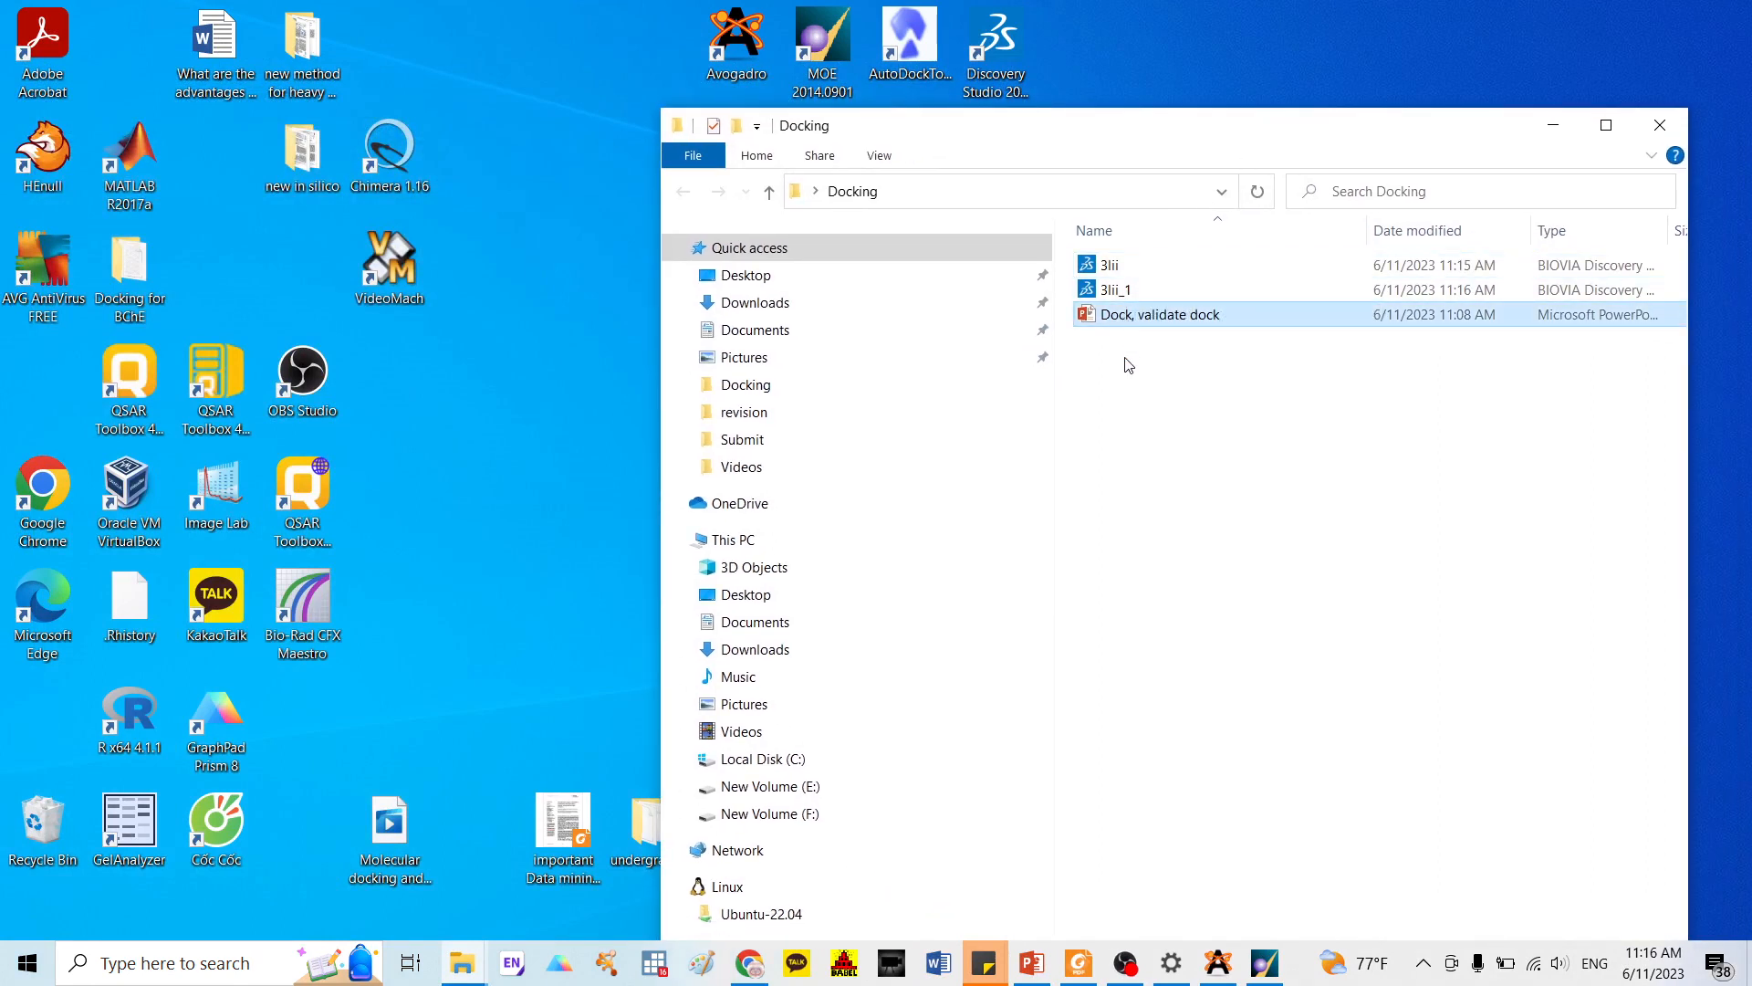
click(1045, 968)
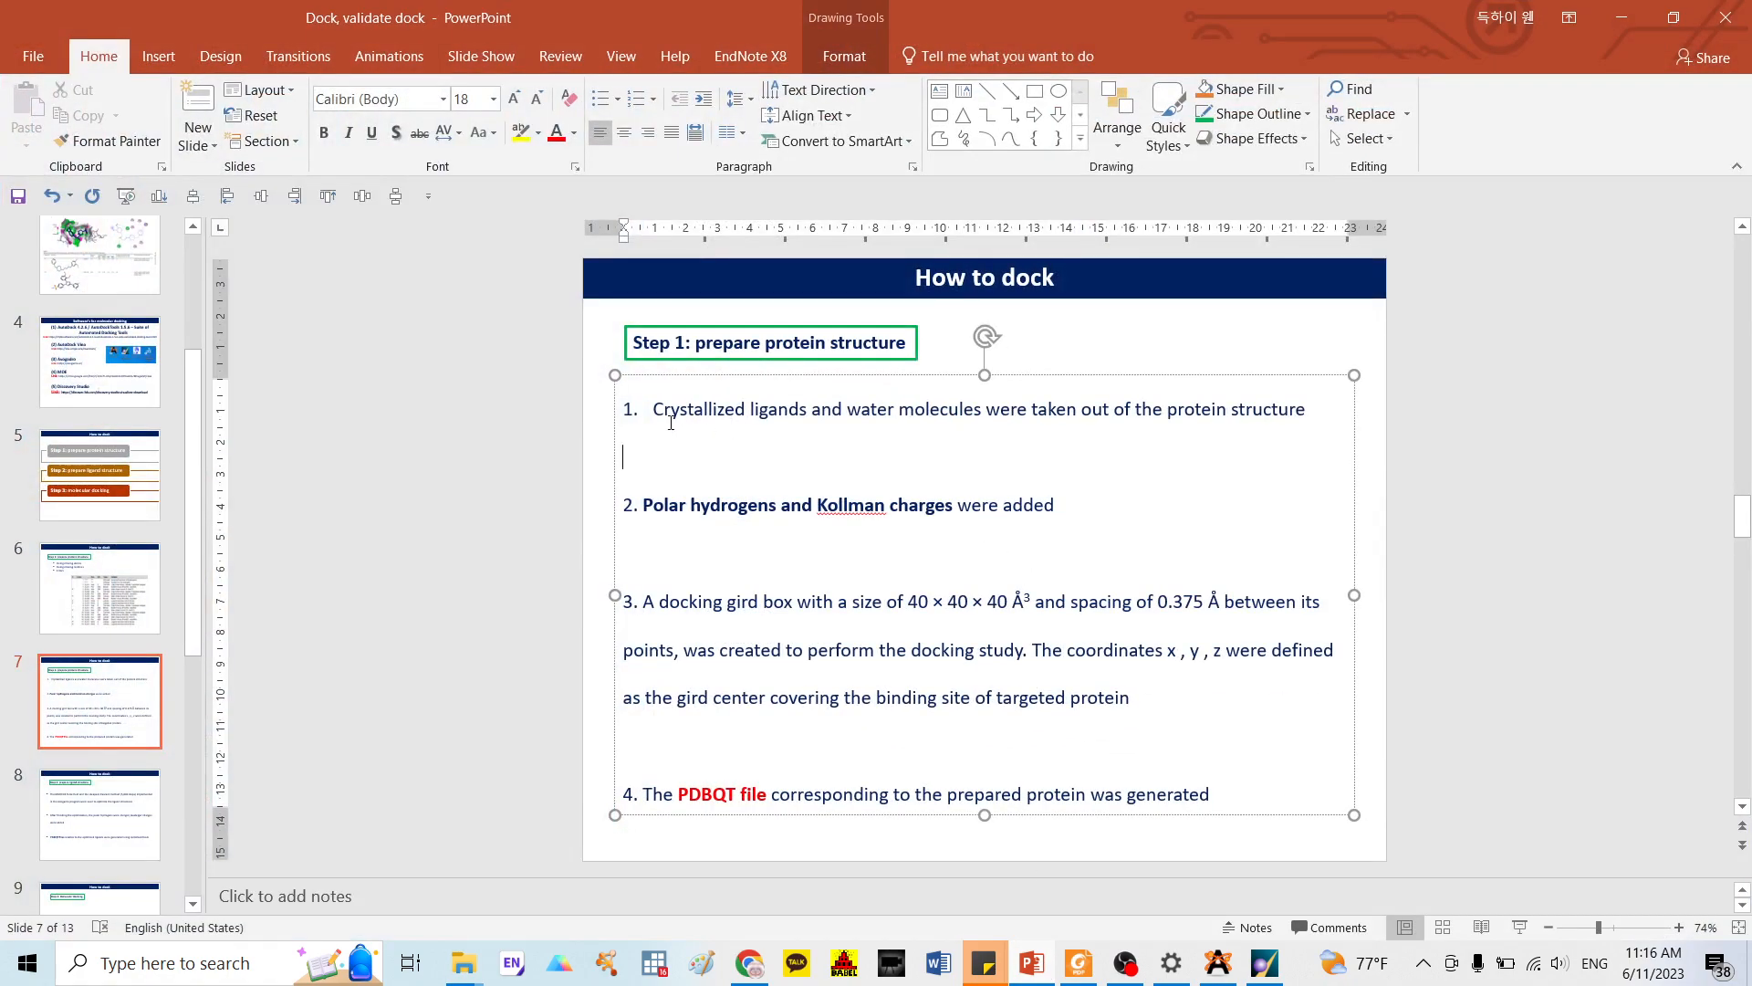
drag(671, 421, 1309, 416)
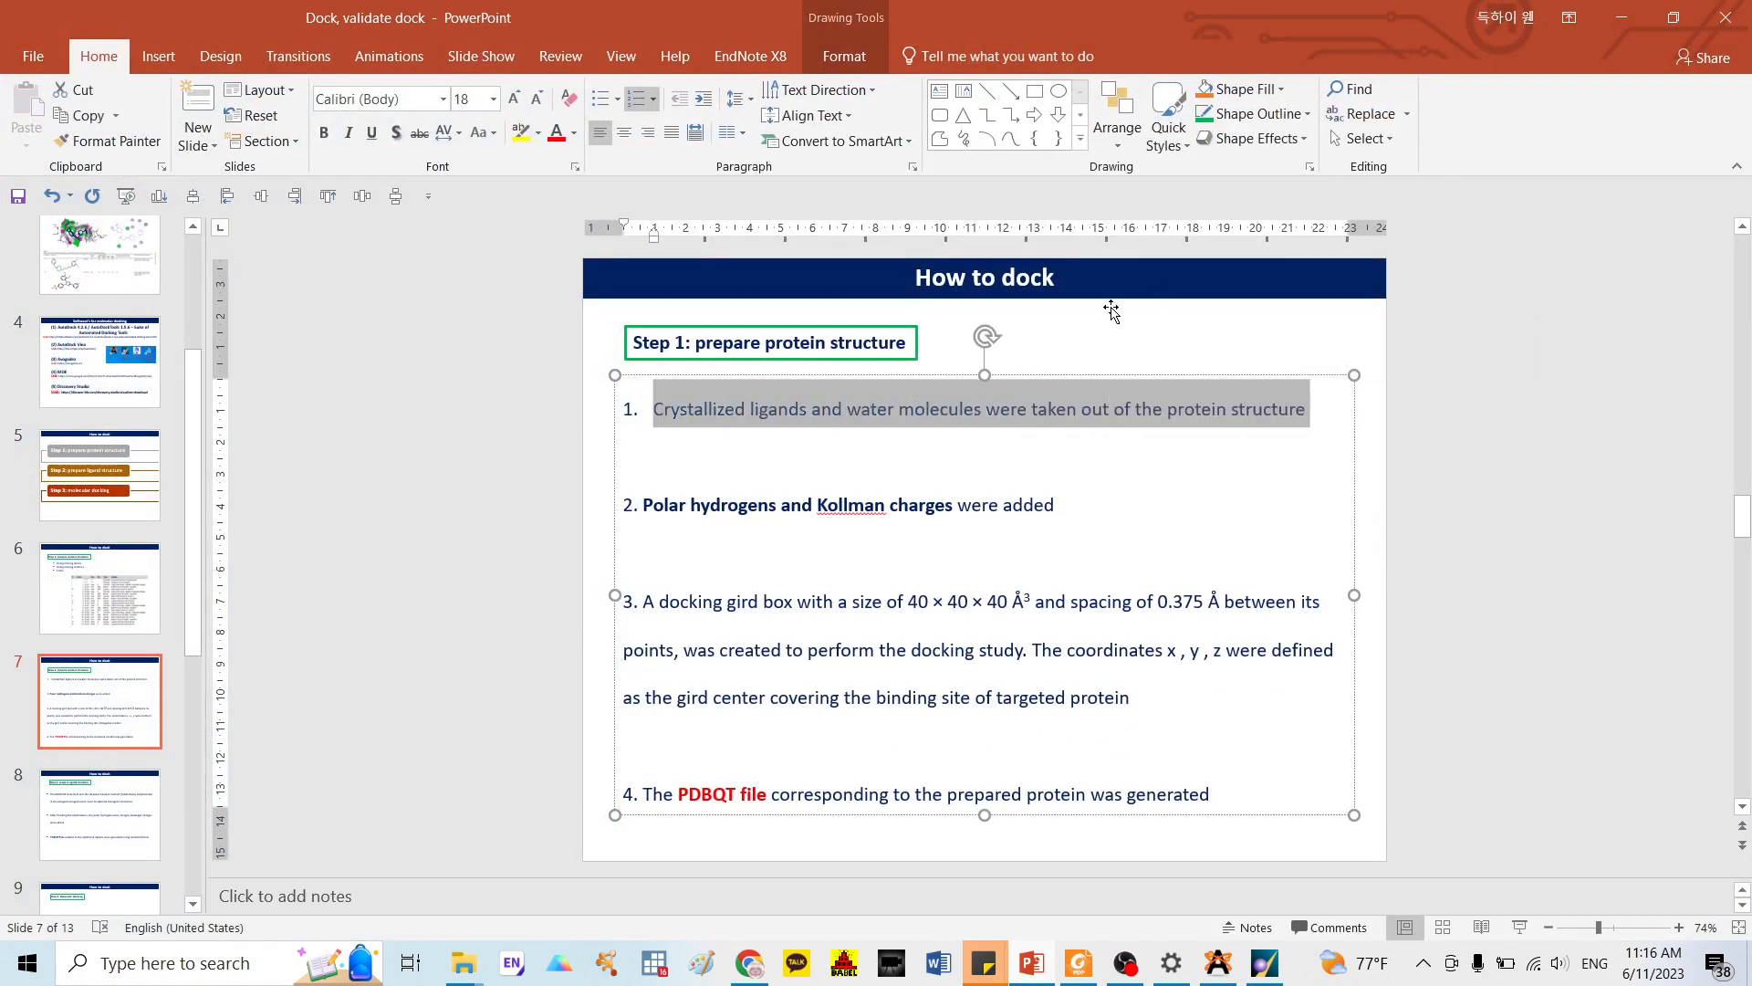
click(1629, 18)
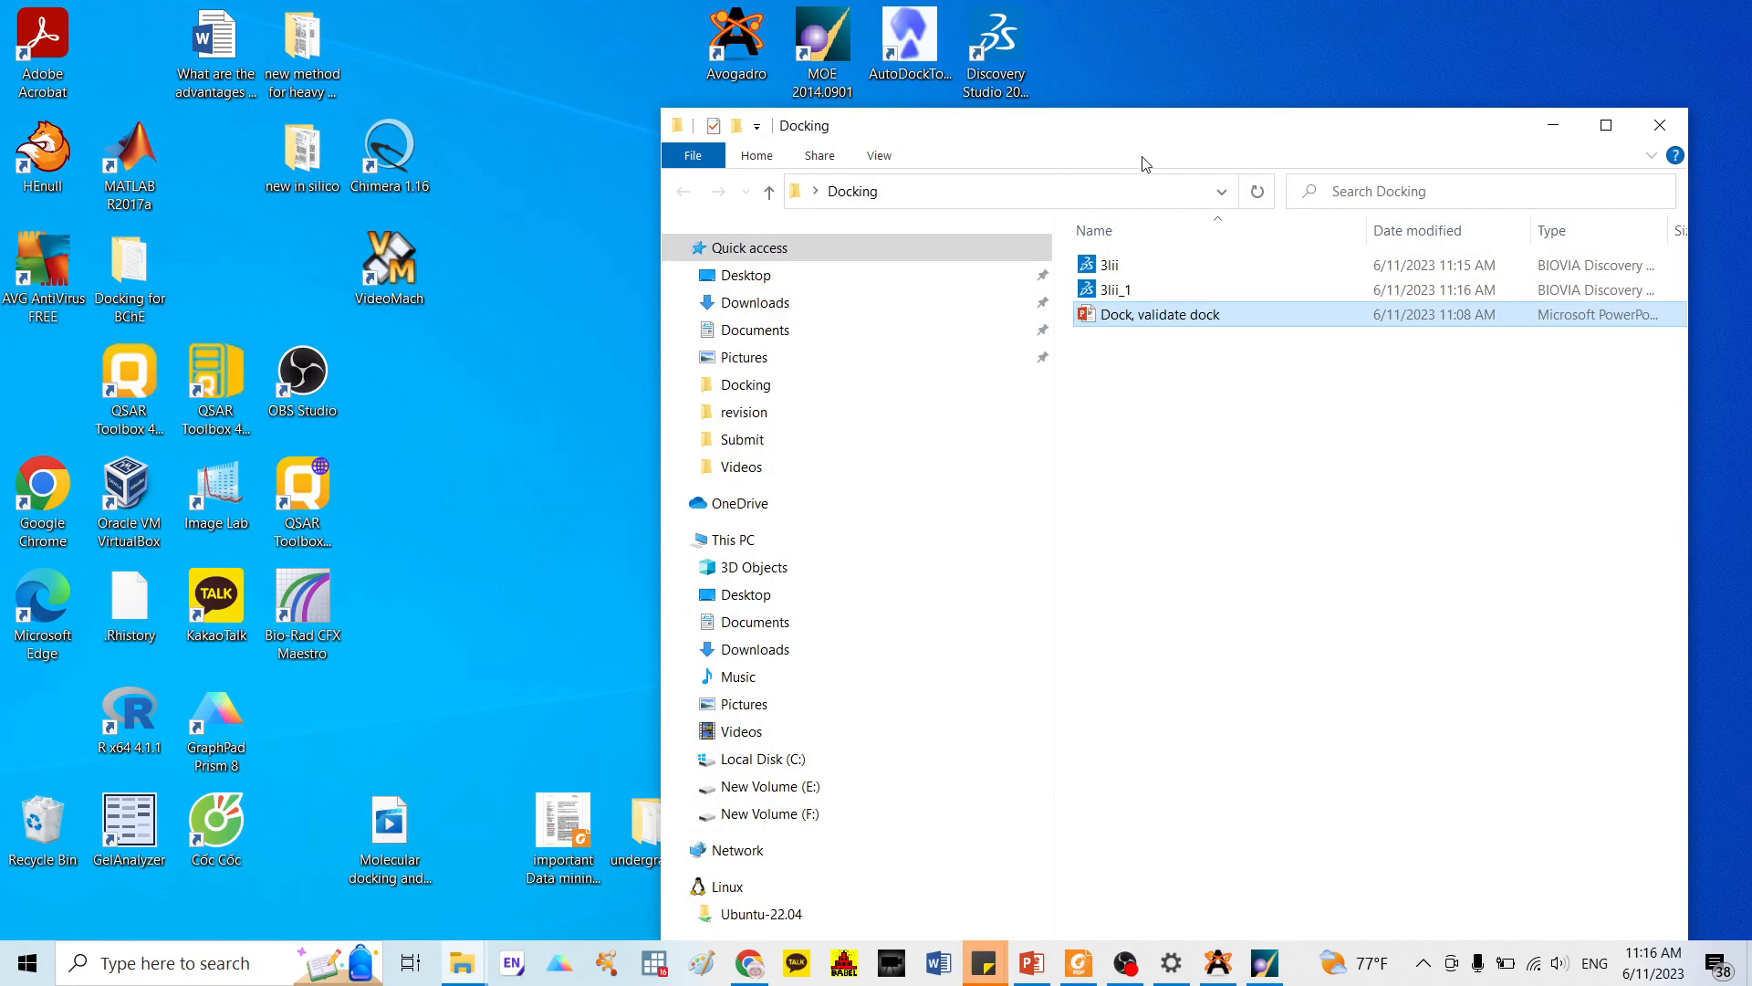
Move the Docking folder window slightly aside, launch MOE 2014.0901 from the desktop and maximize its window
drag(1107, 133, 1147, 148)
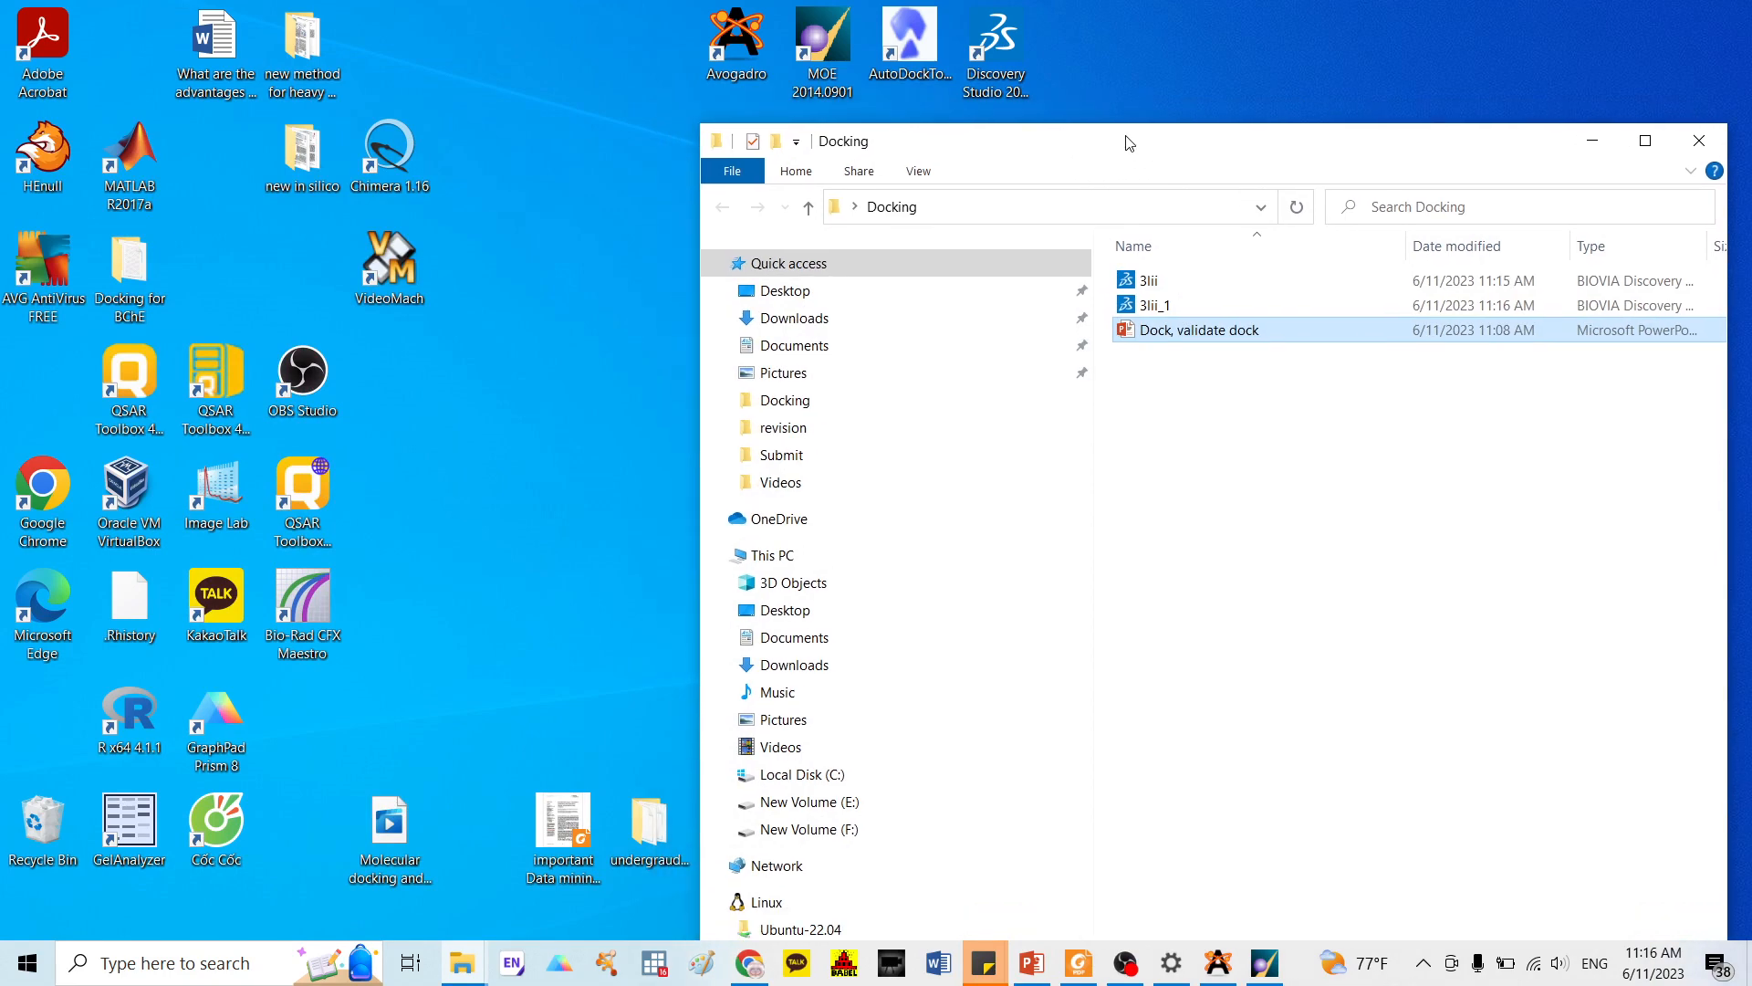
double_click(837, 37)
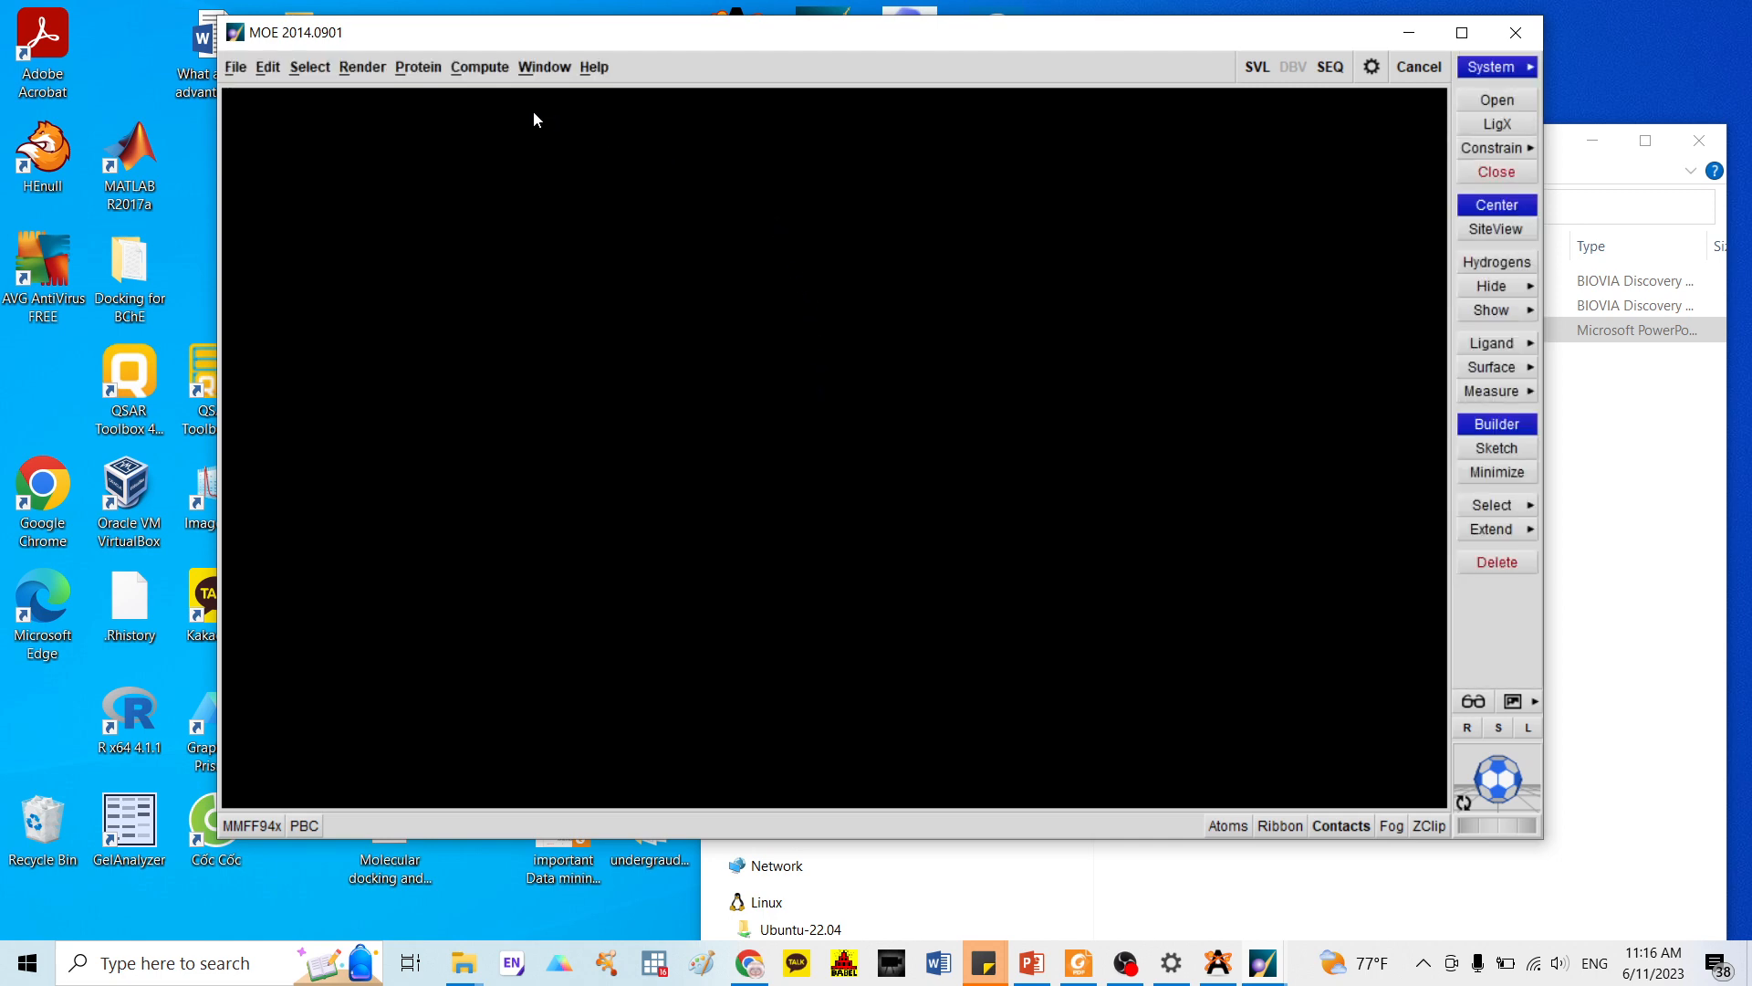
click(1461, 32)
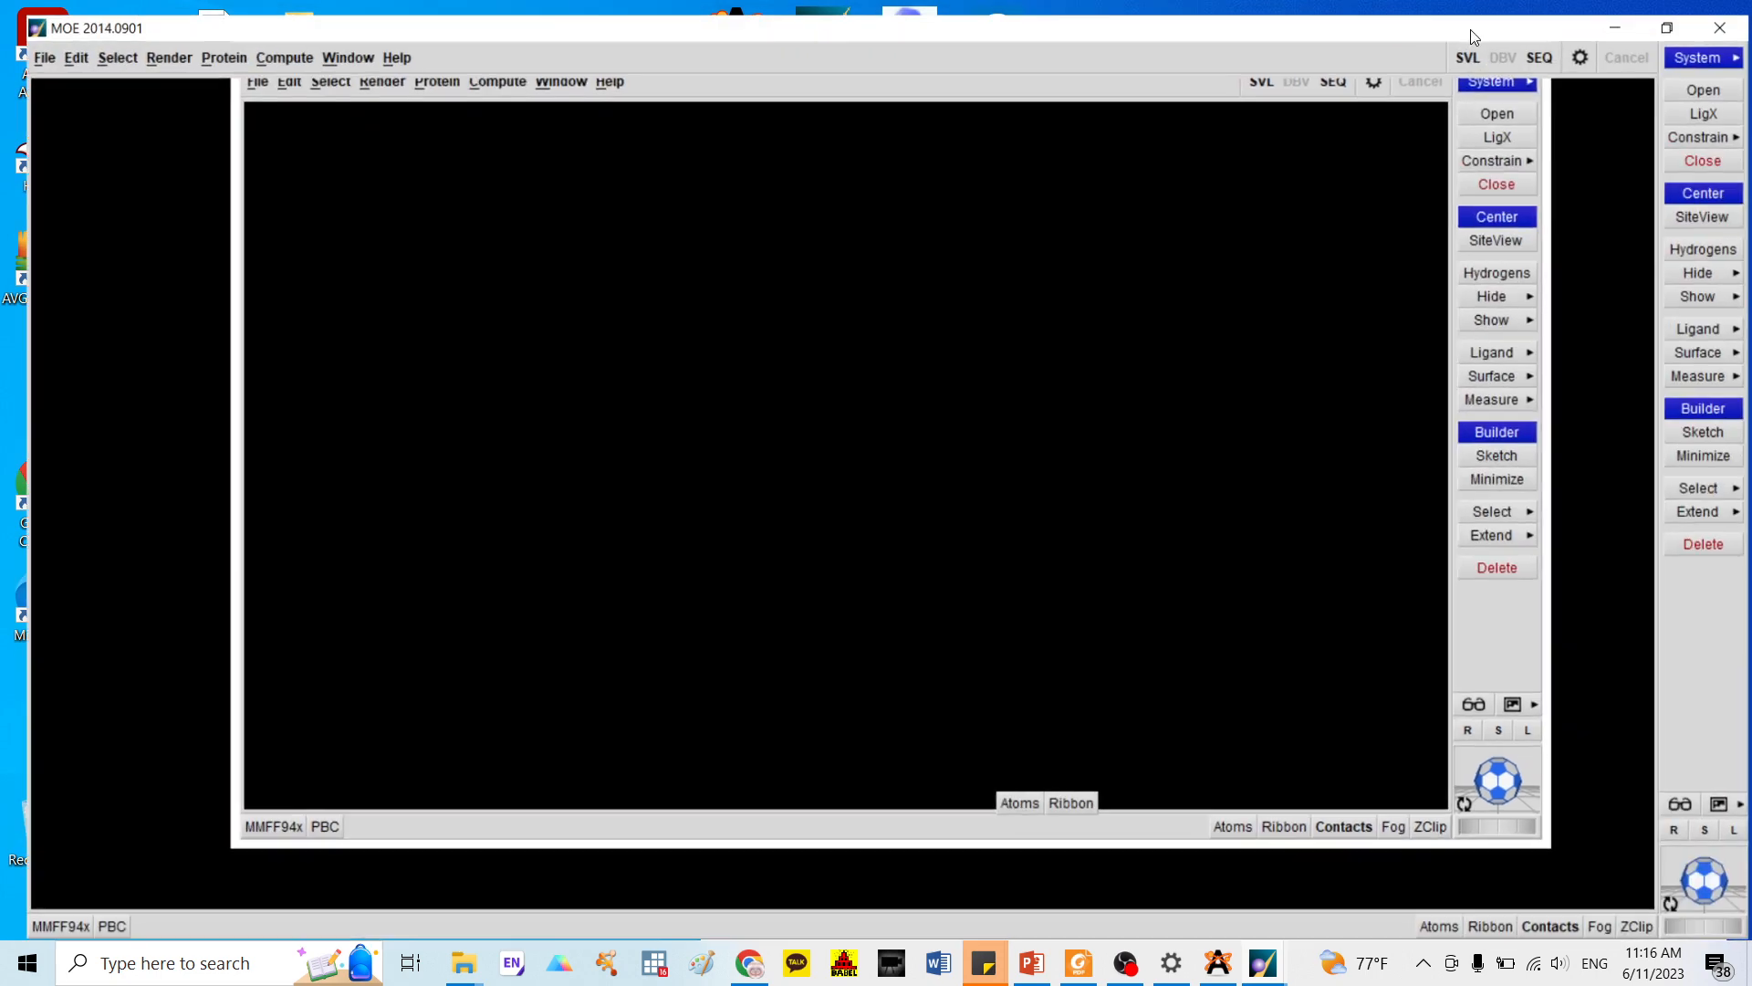
Load 3lii_1.pdb from the Docking folder on the desktop, keeping the default PDB loading options
click(18, 43)
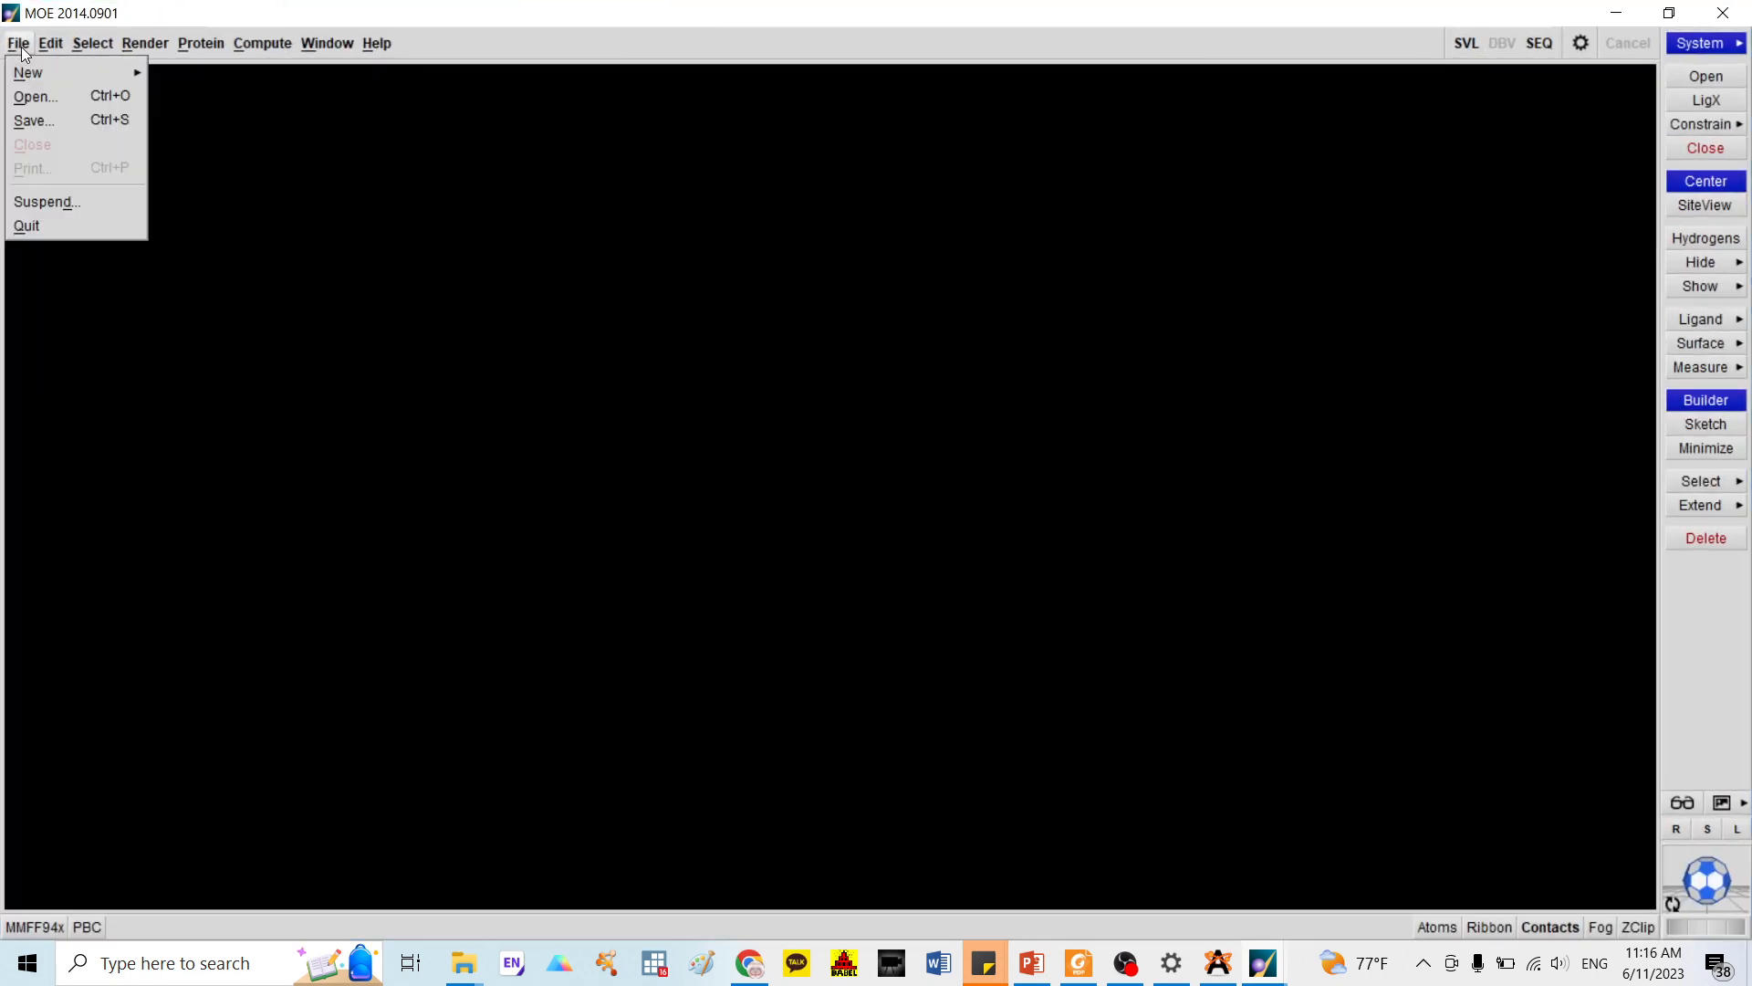
click(34, 101)
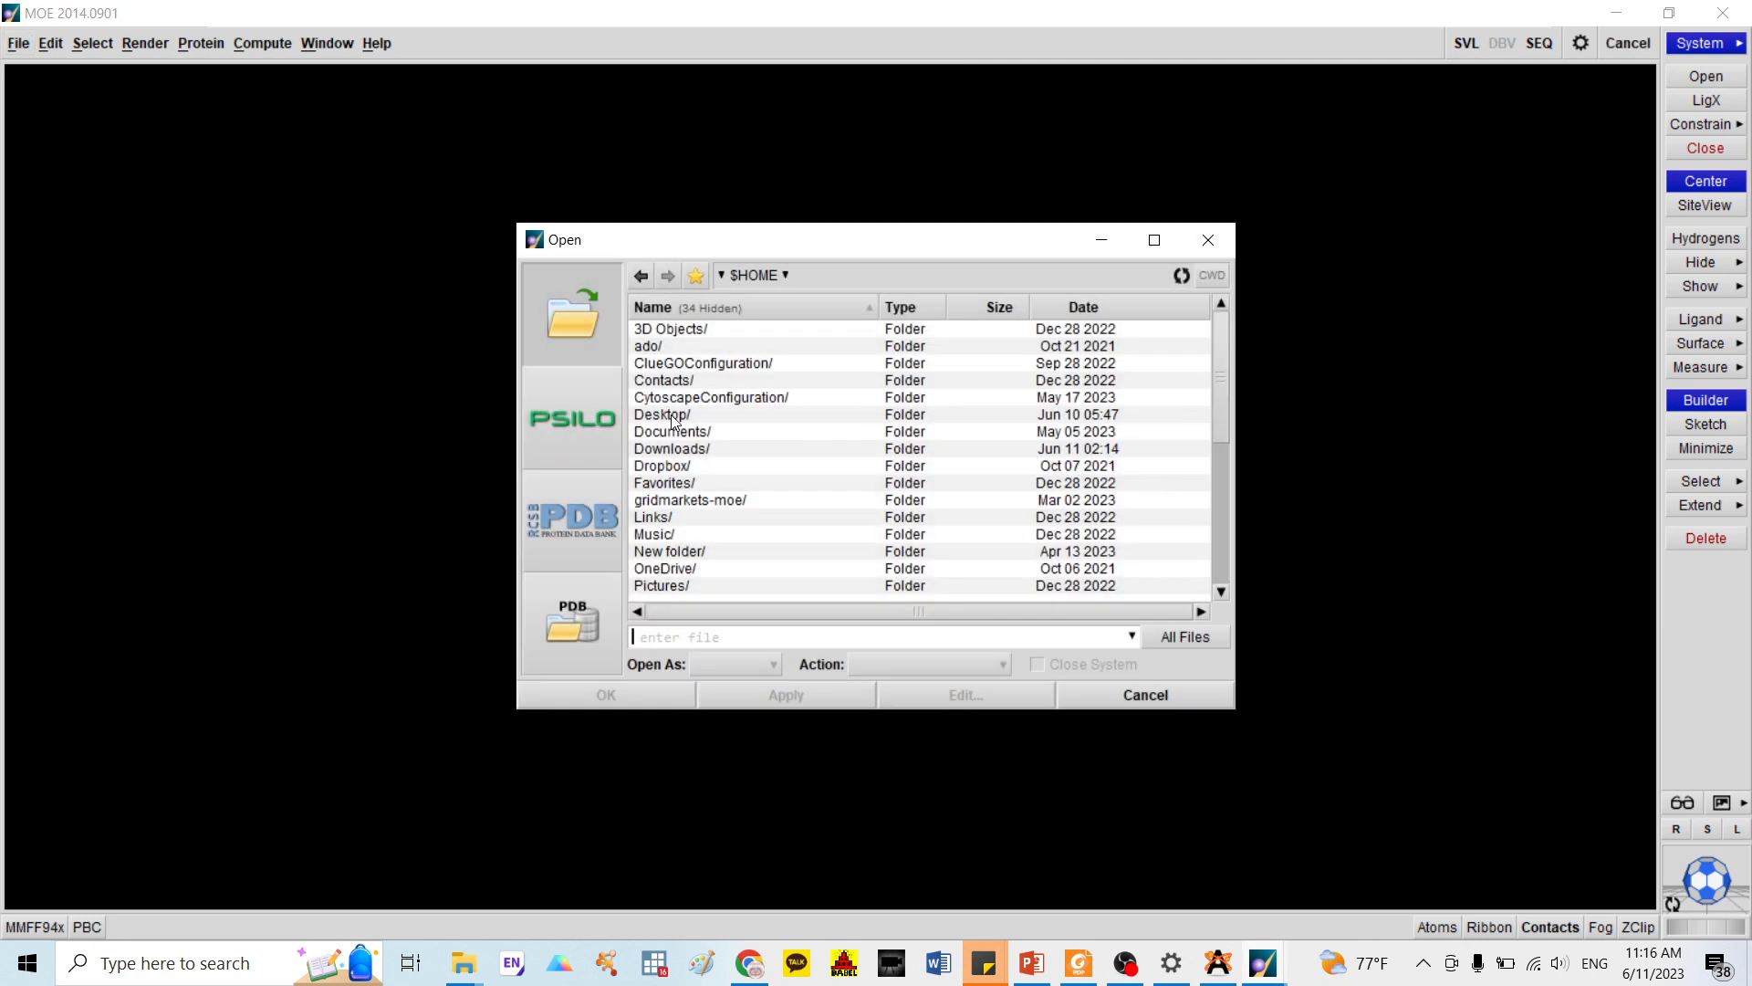
double_click(671, 415)
double_click(677, 330)
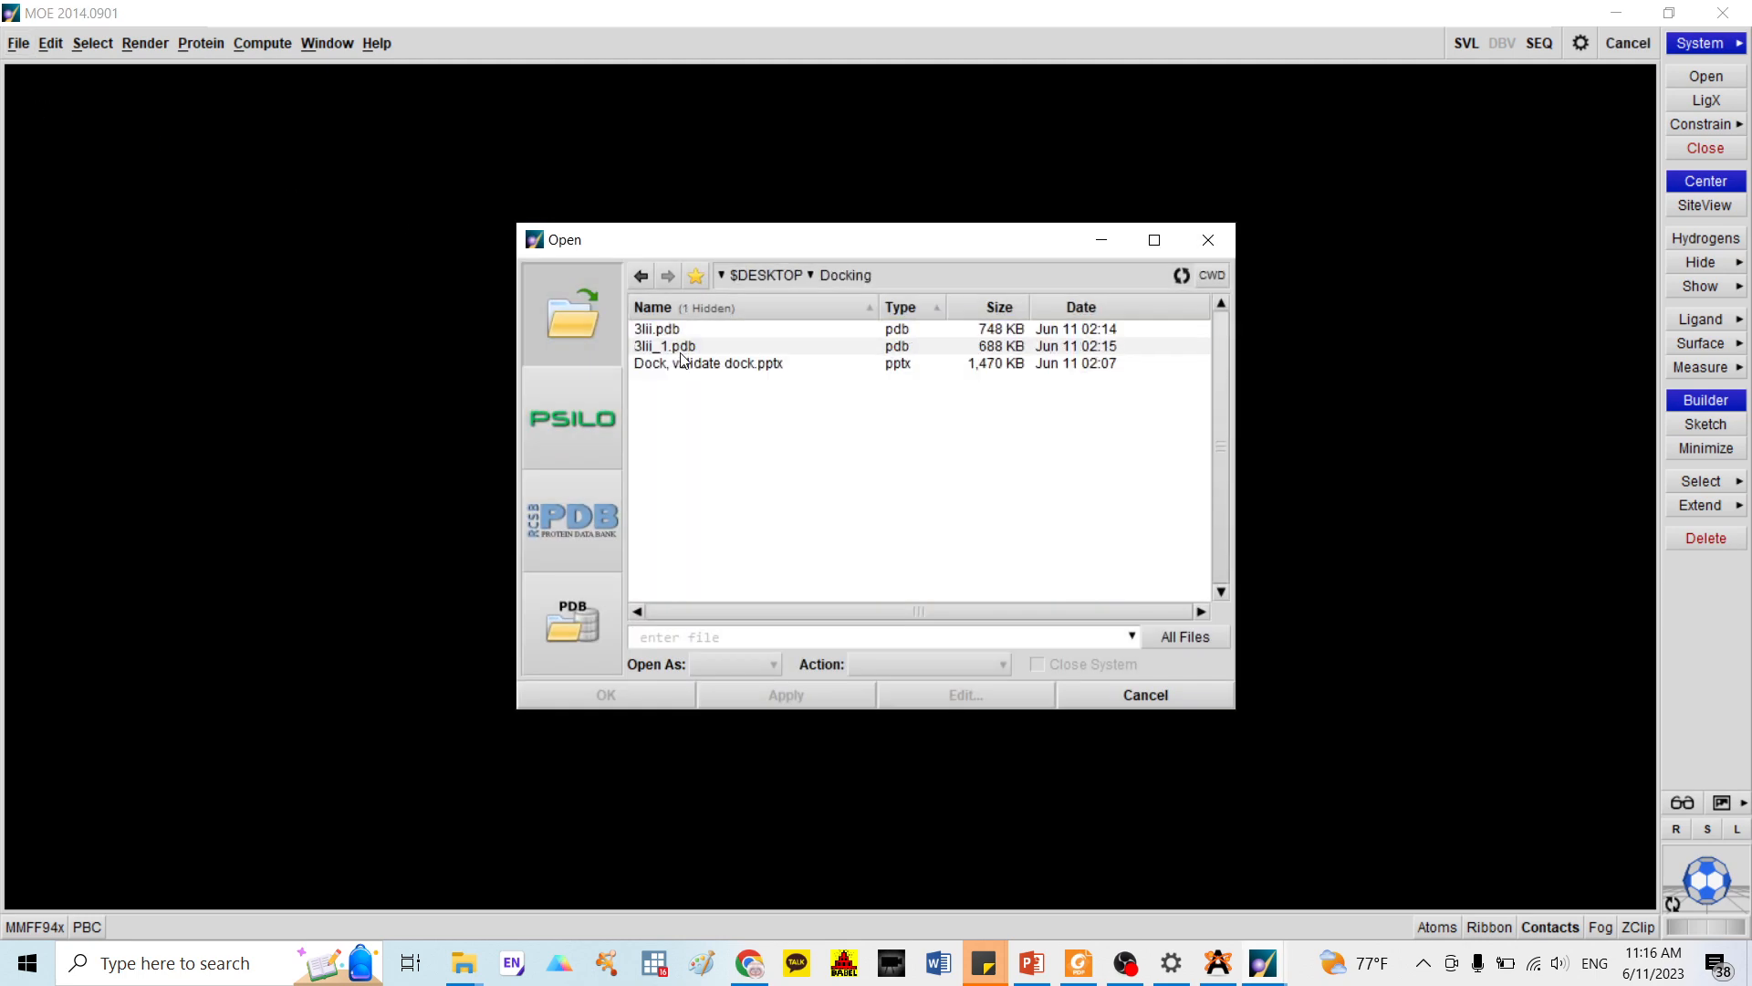
double_click(686, 345)
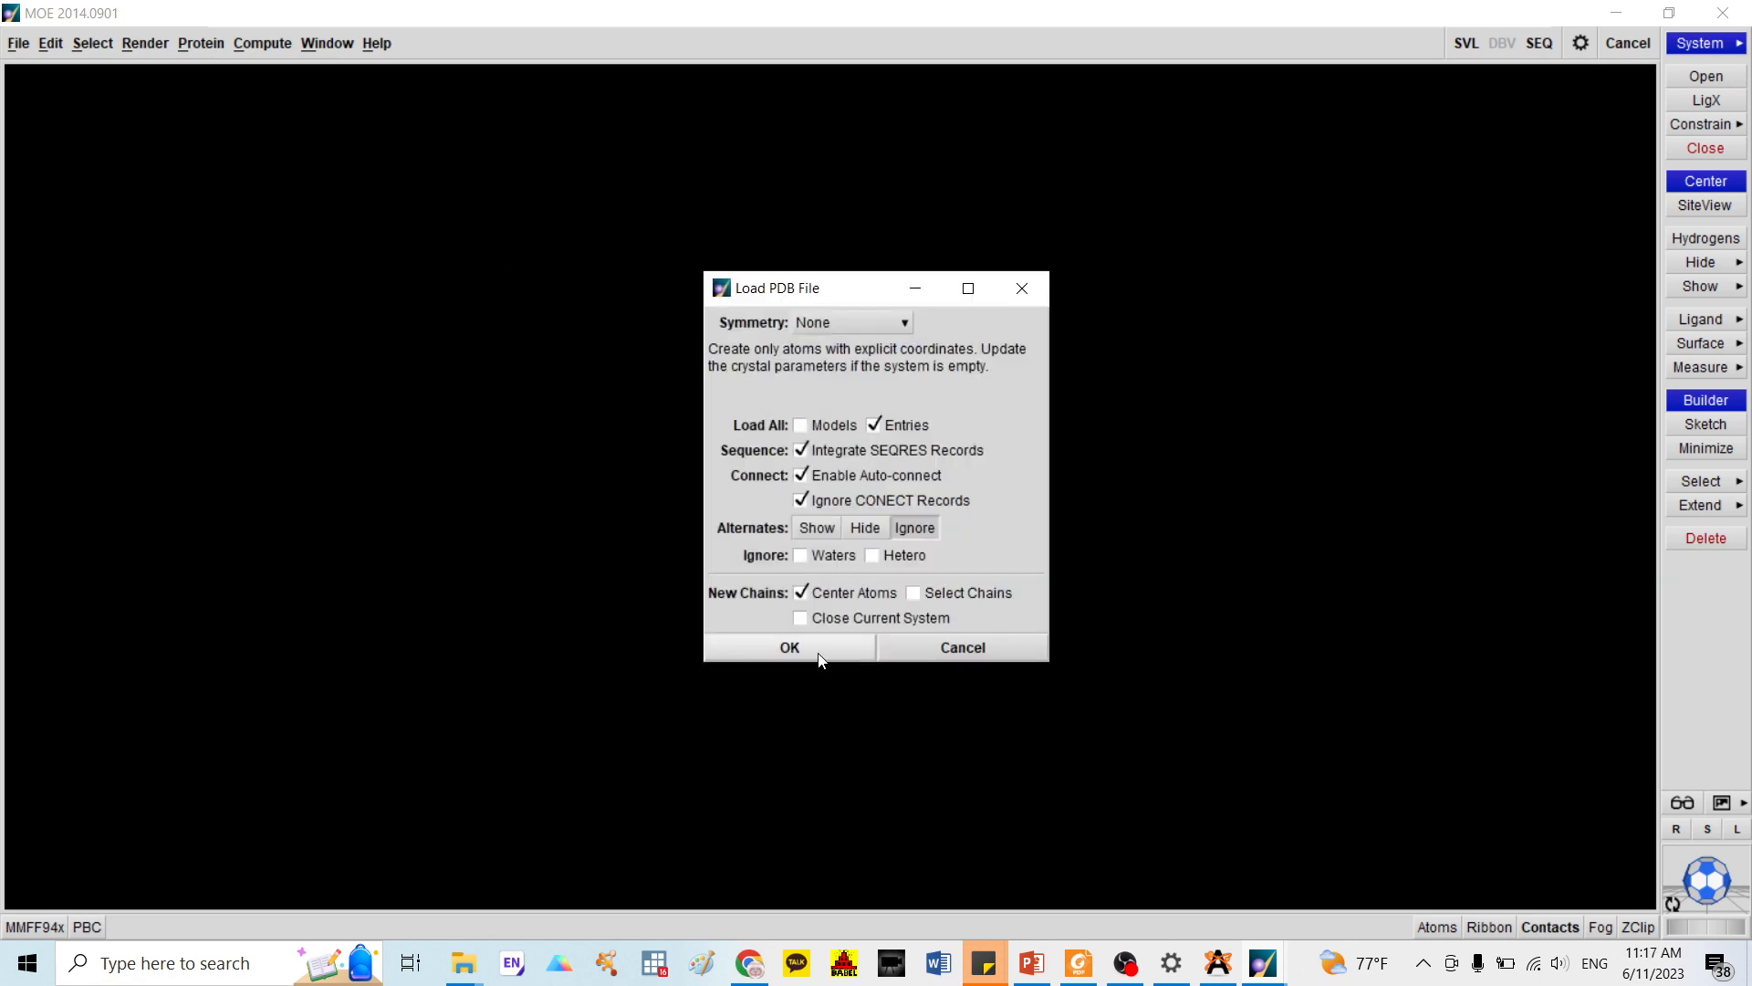
click(817, 649)
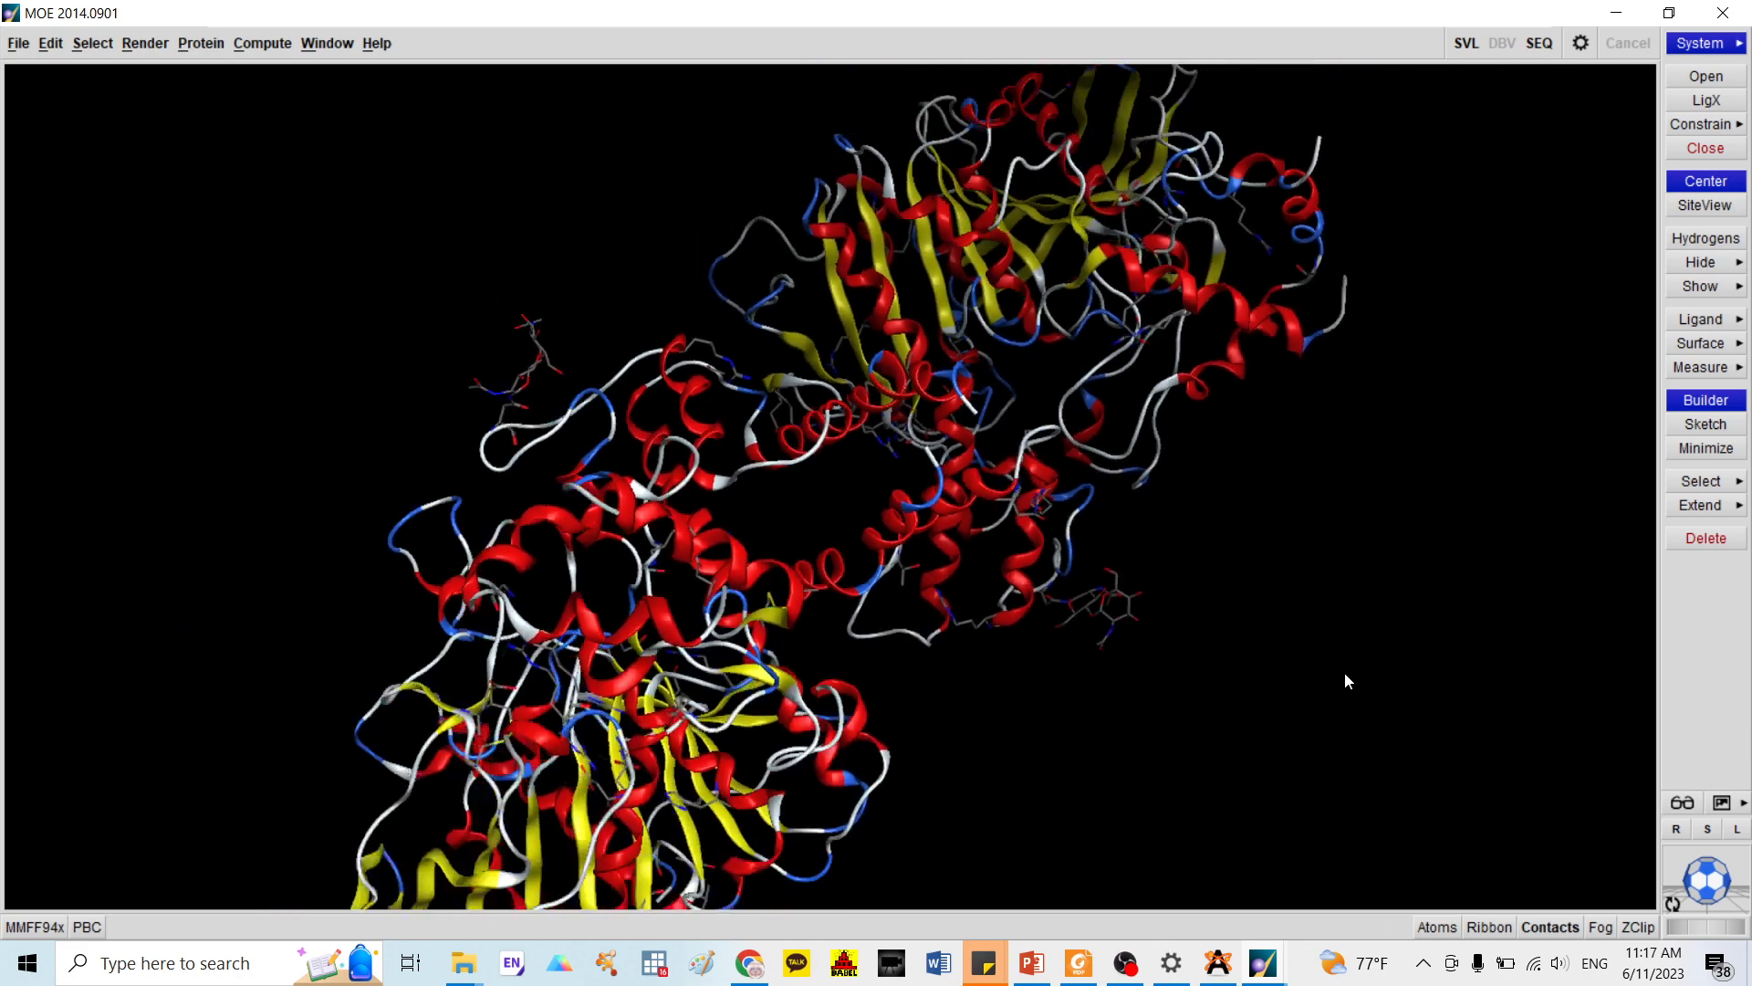
Run Structure Preparation on the 3lii_1.pdb protein and correct the listed structural issues
drag(1713, 899, 1623, 803)
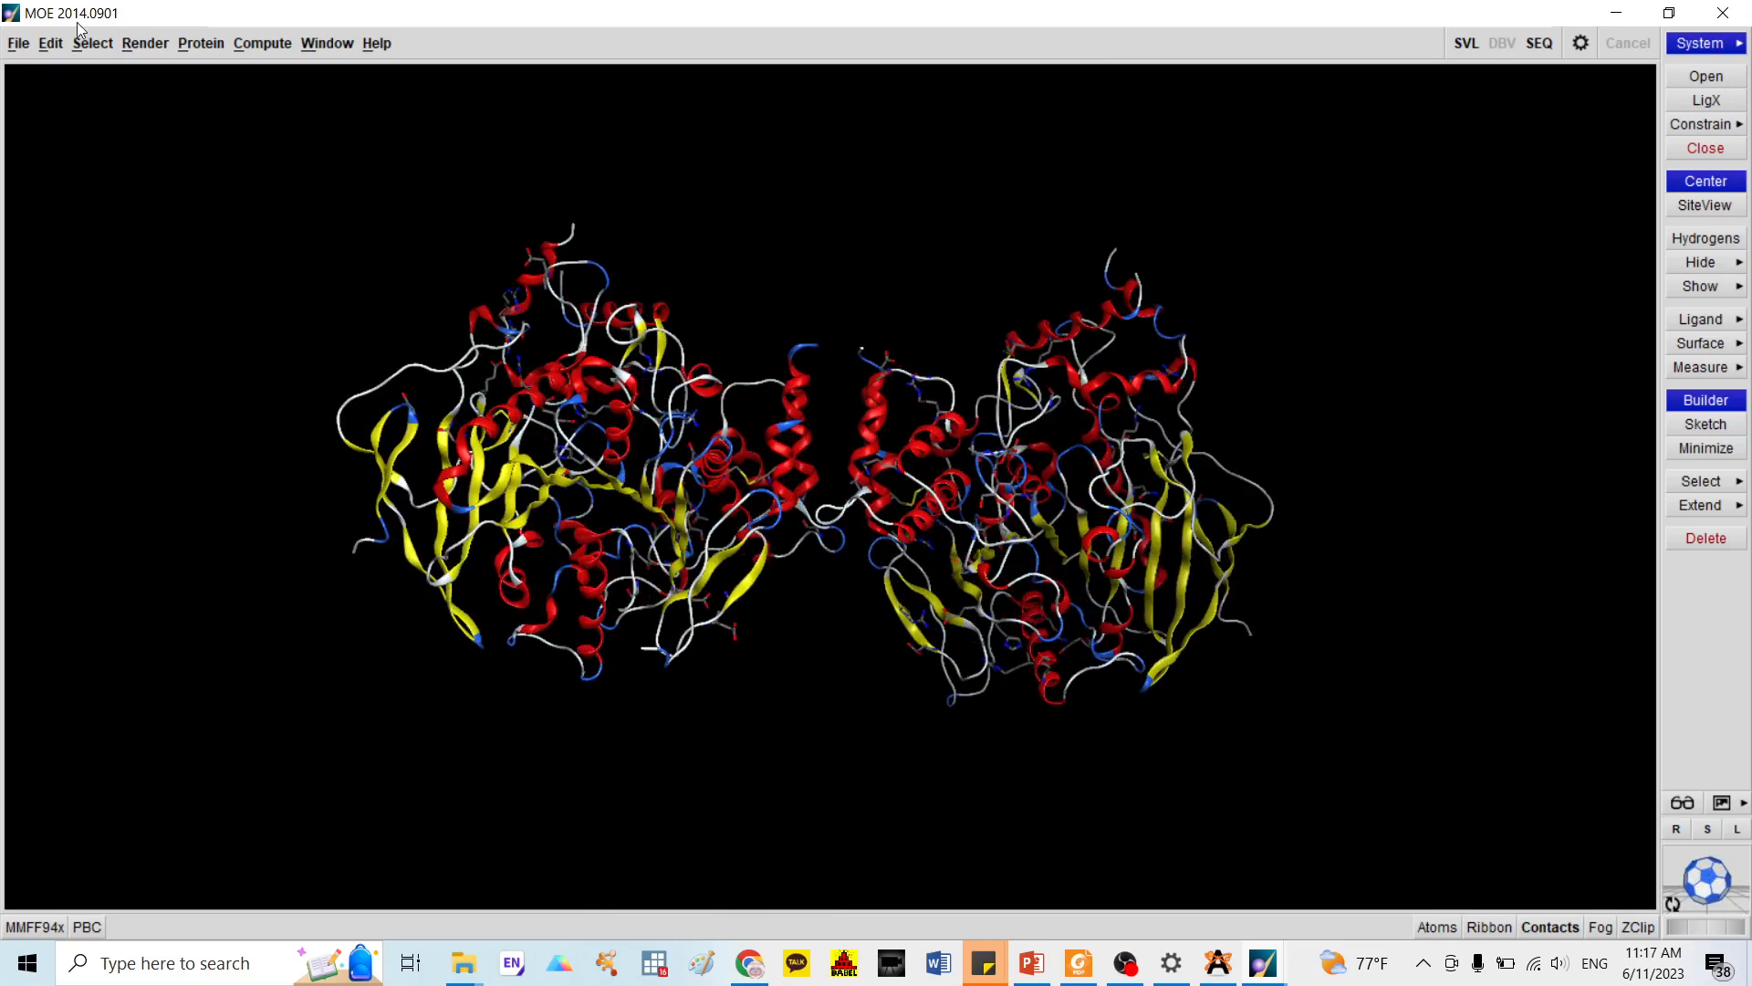
click(199, 45)
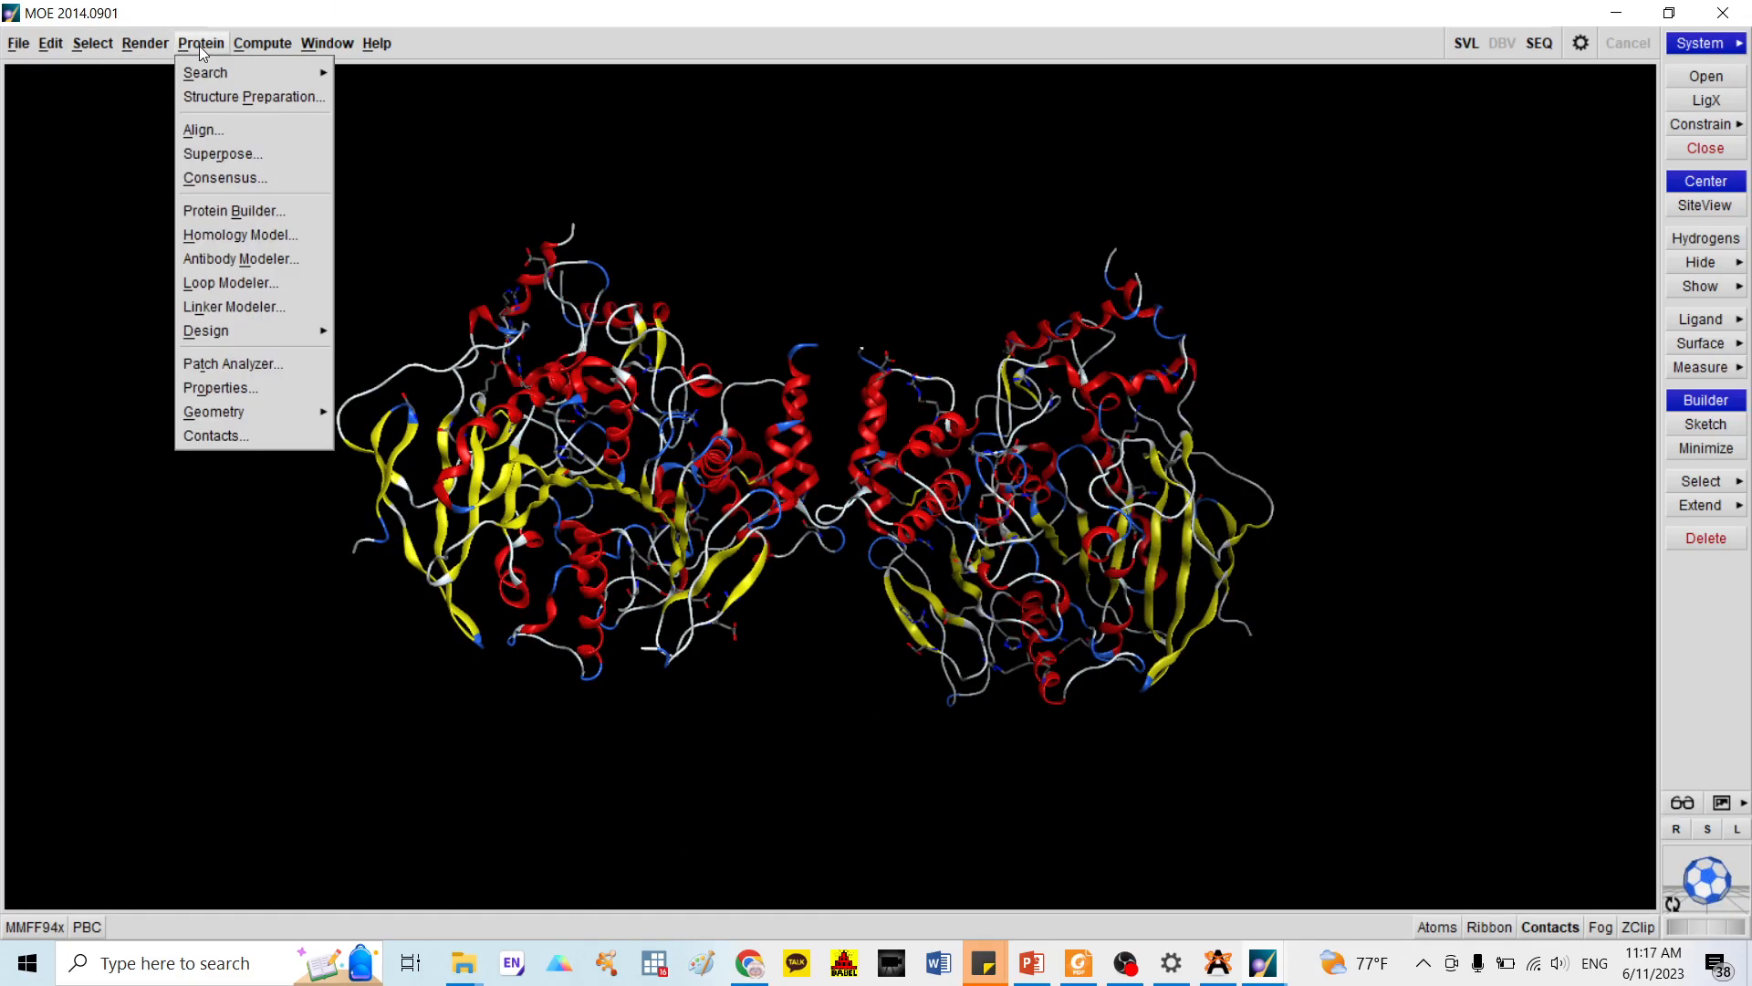
click(215, 99)
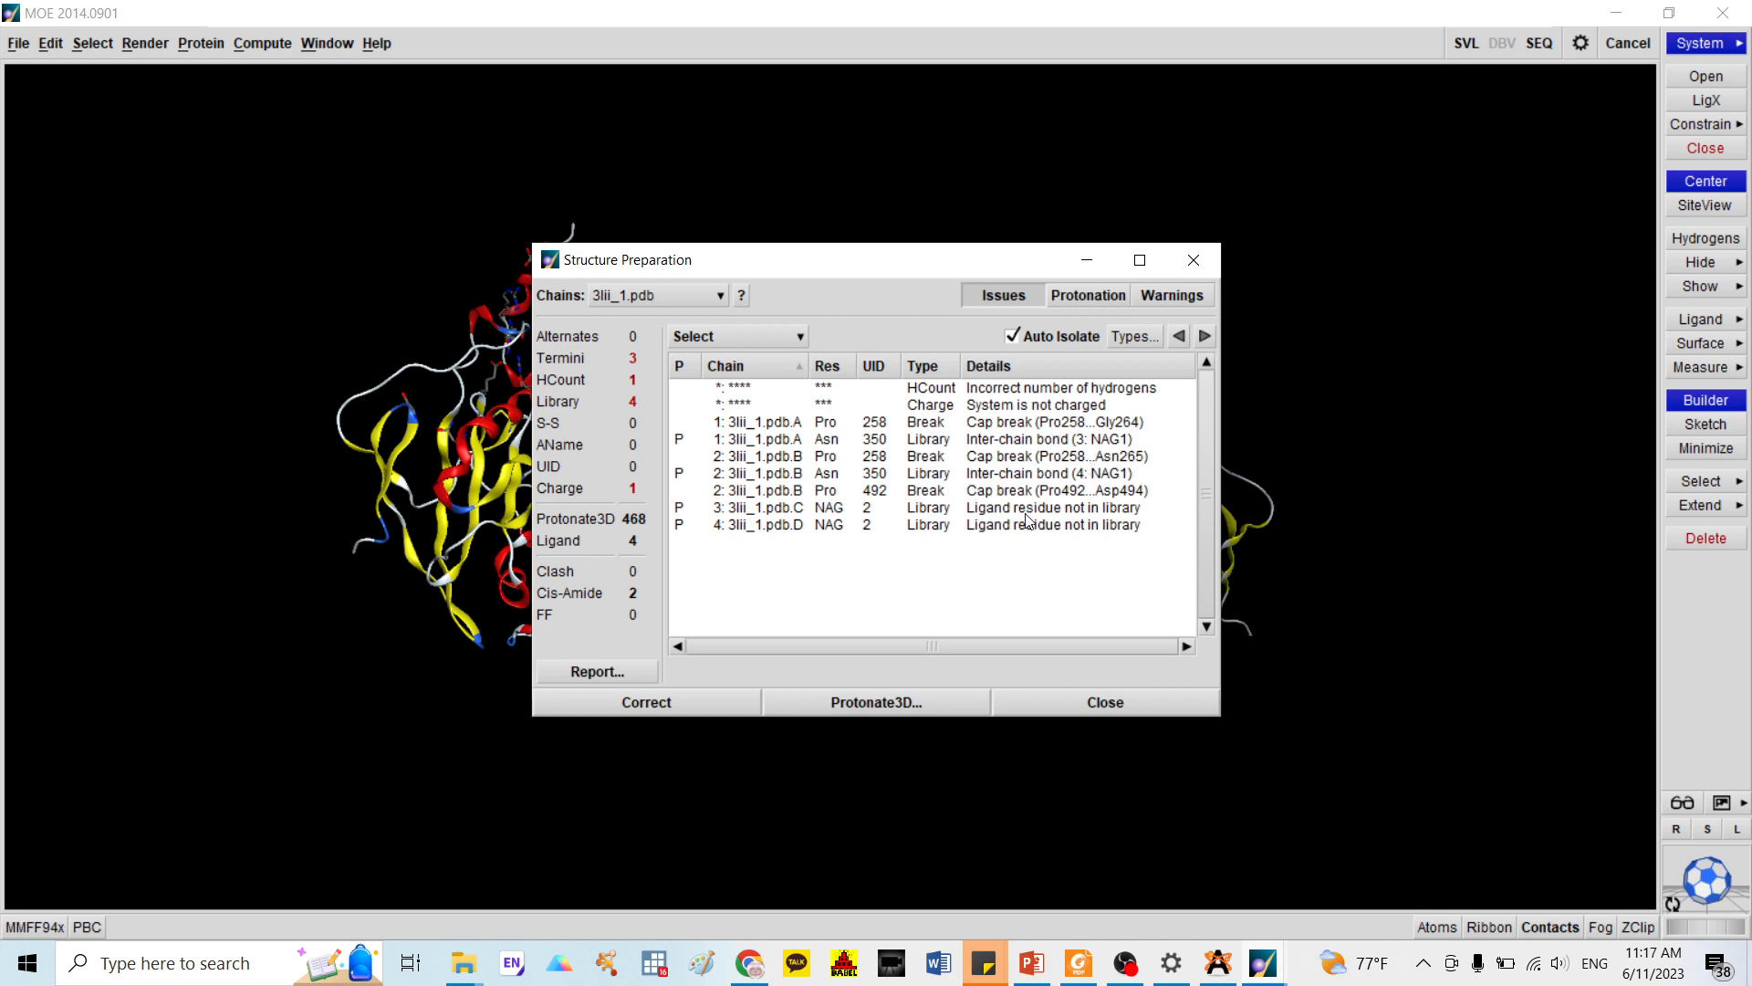
click(689, 700)
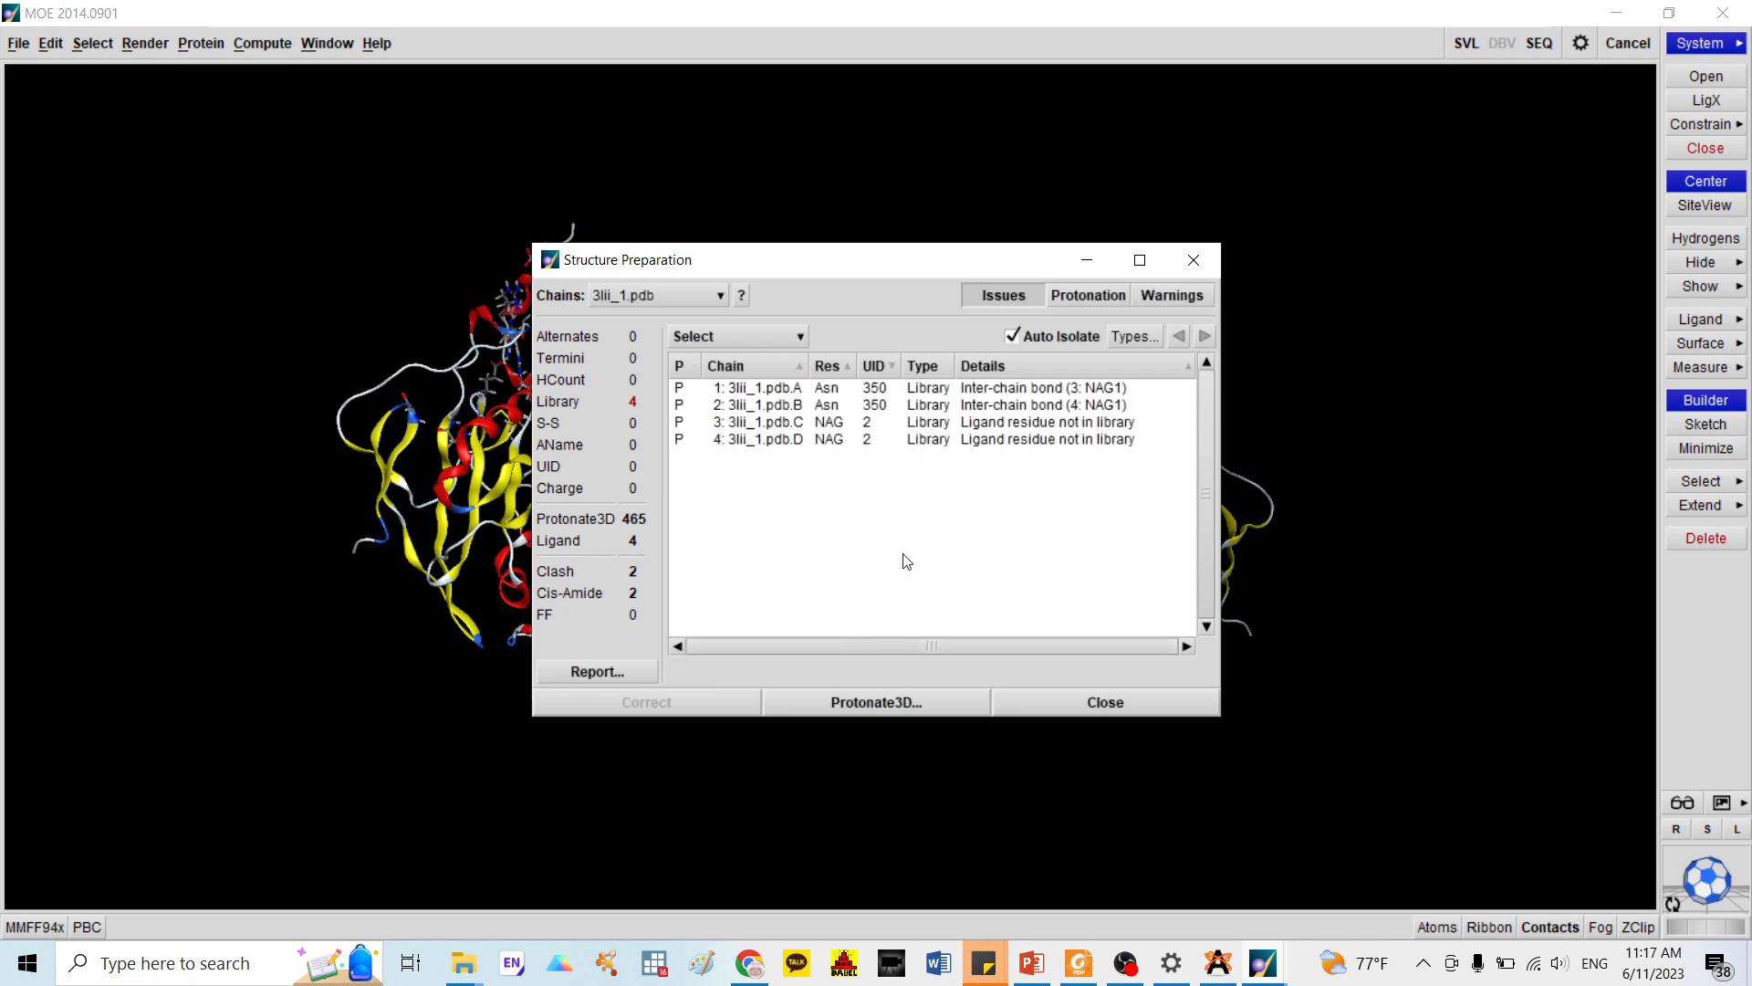
Try to save the corrected protein as 3lii_2 in the desktop's Docking folder, entering *.pdb as the file filter
click(18, 43)
click(41, 122)
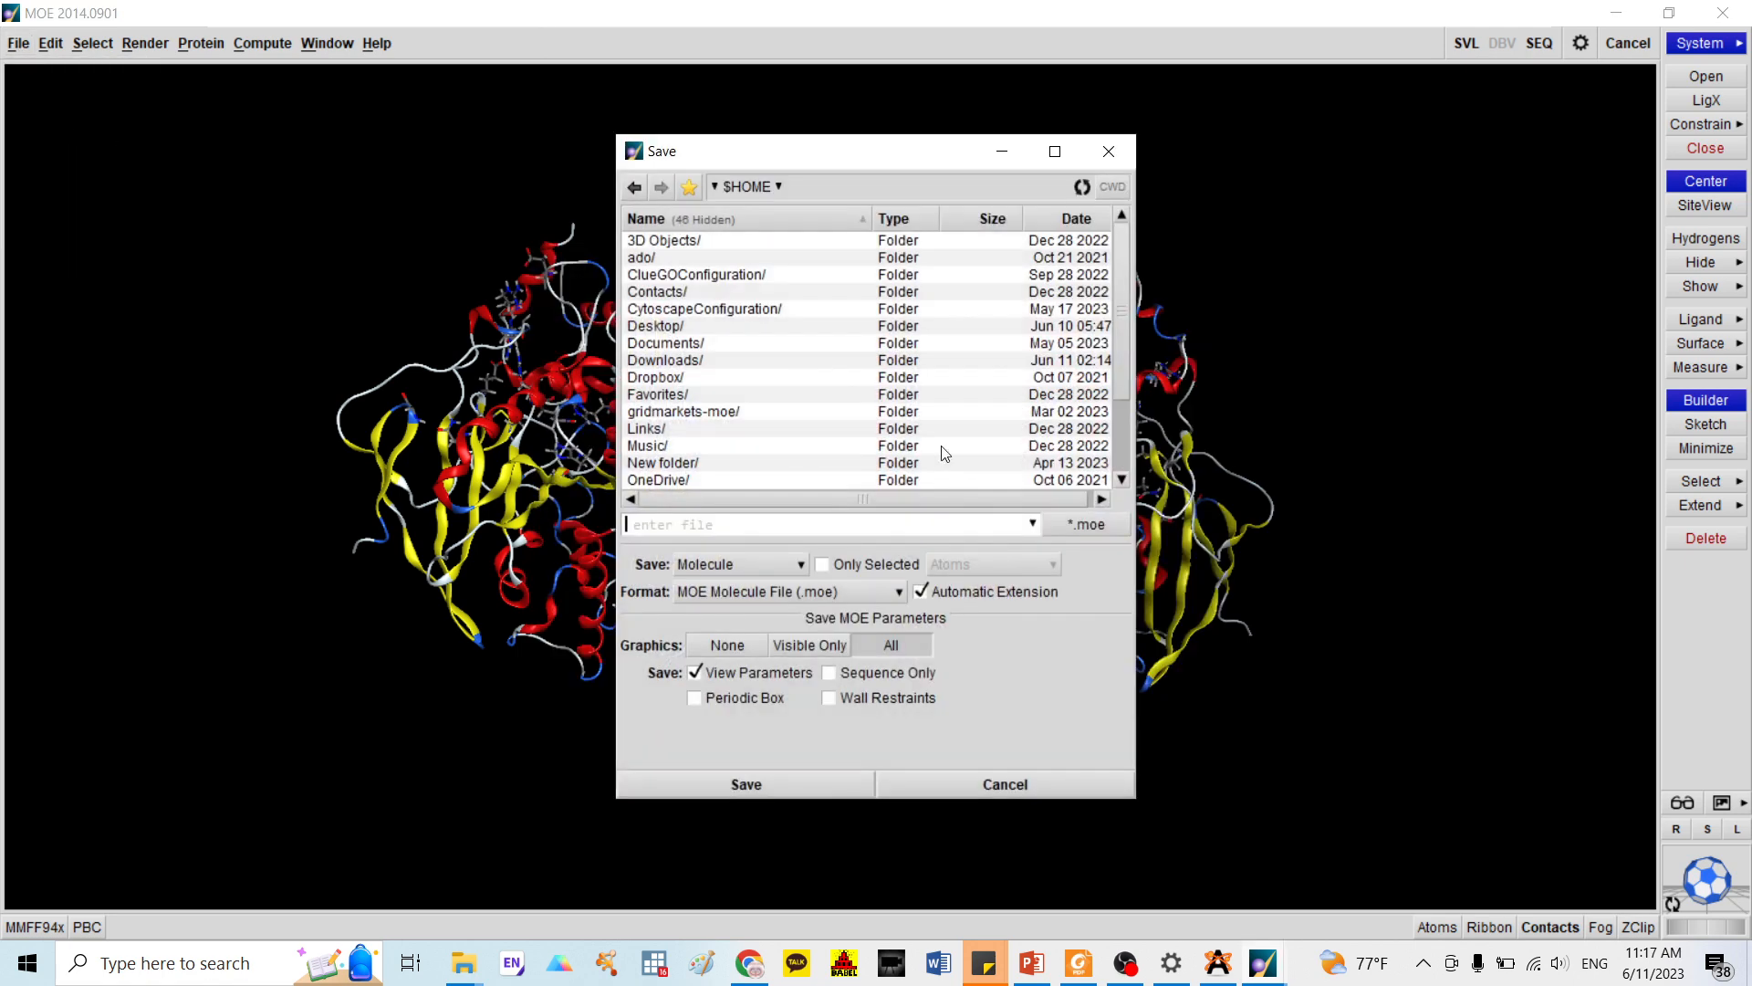
double_click(680, 327)
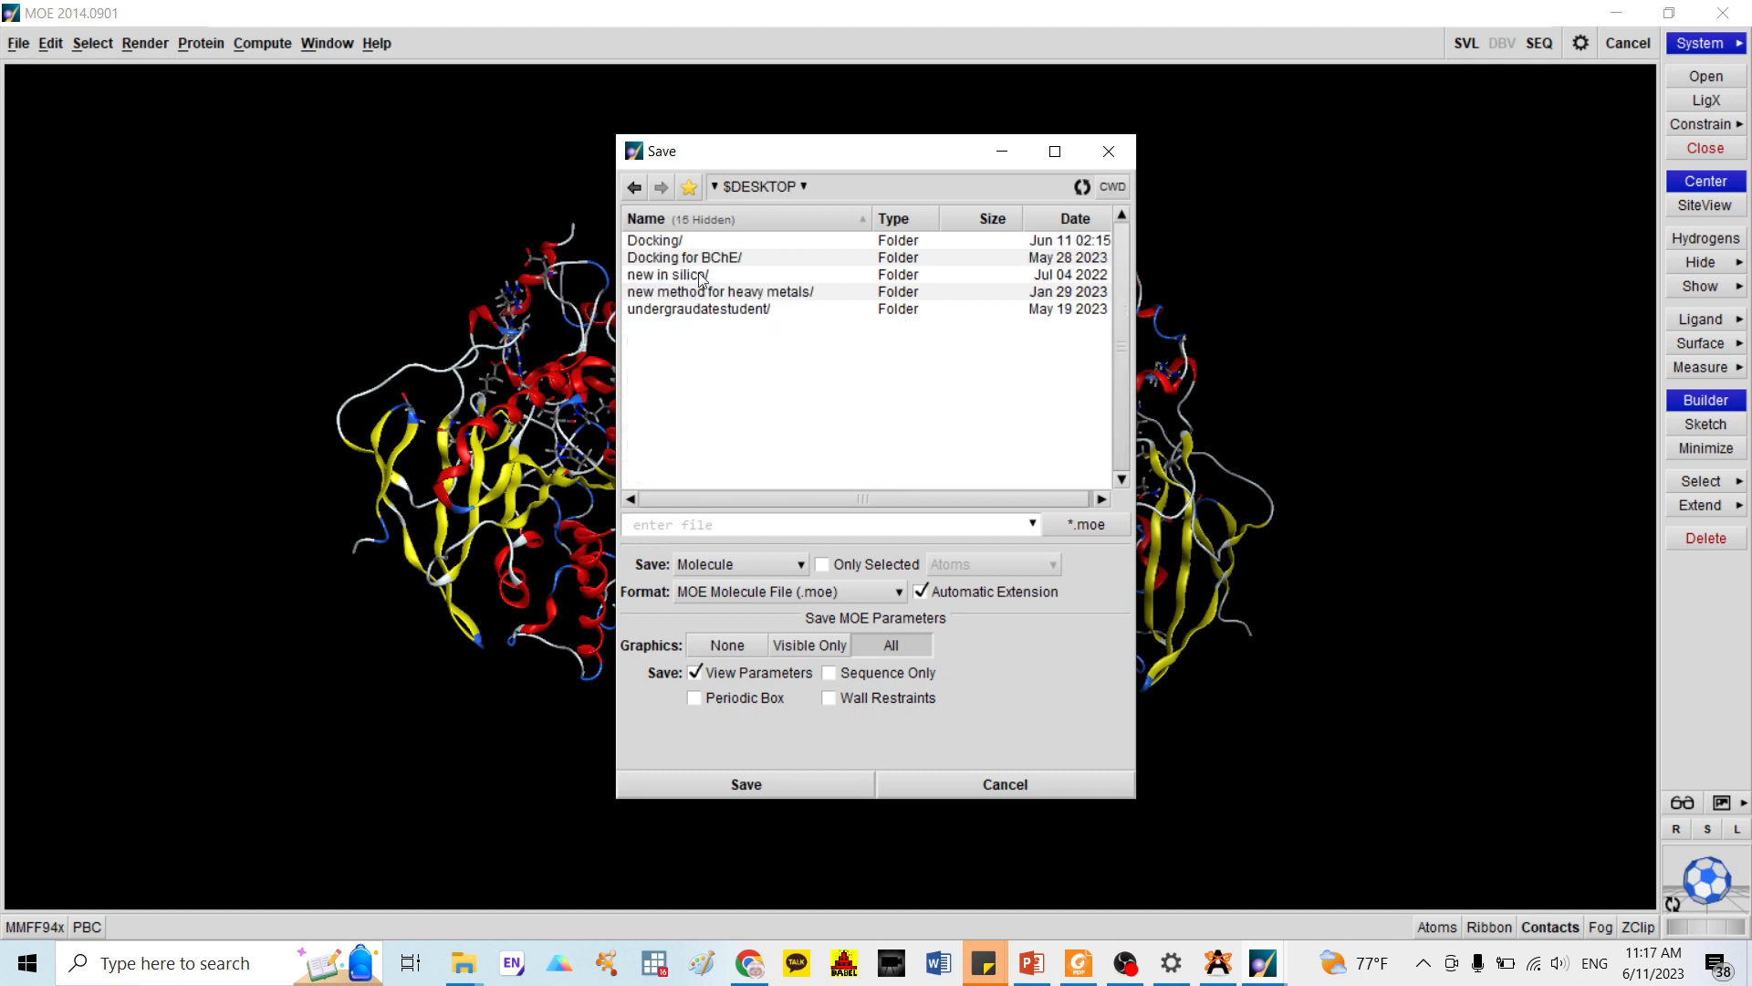
double_click(694, 244)
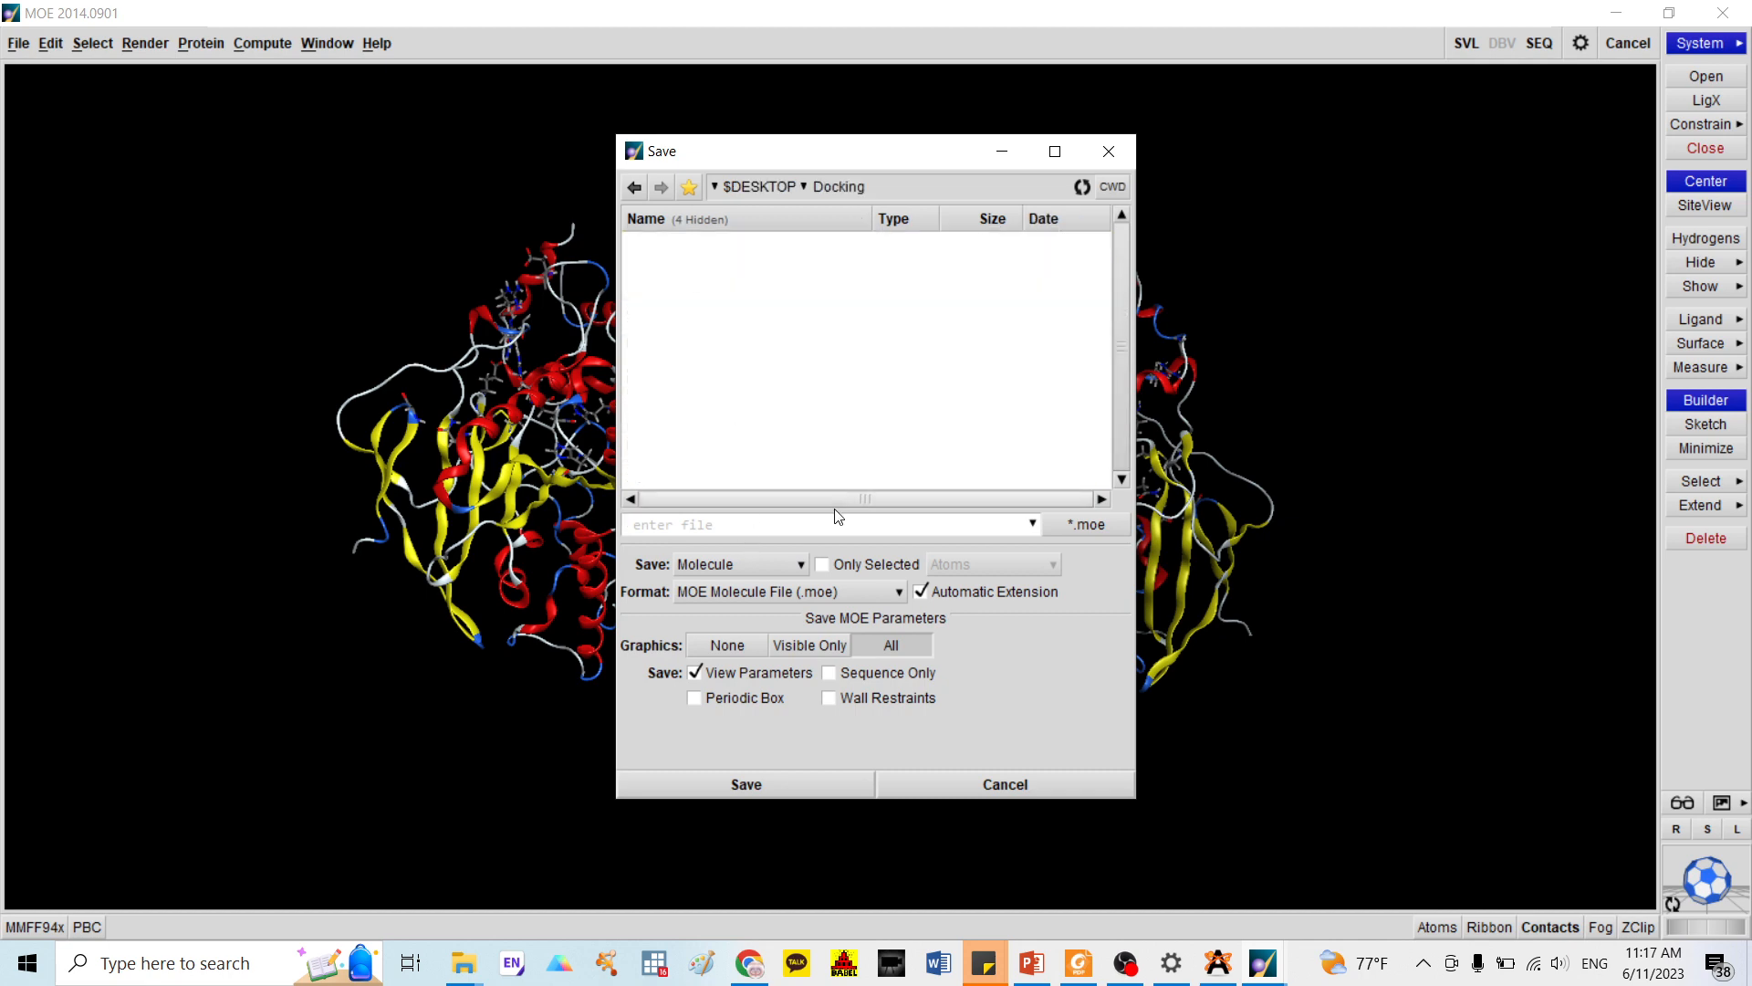
click(811, 526)
text(3iii_2)
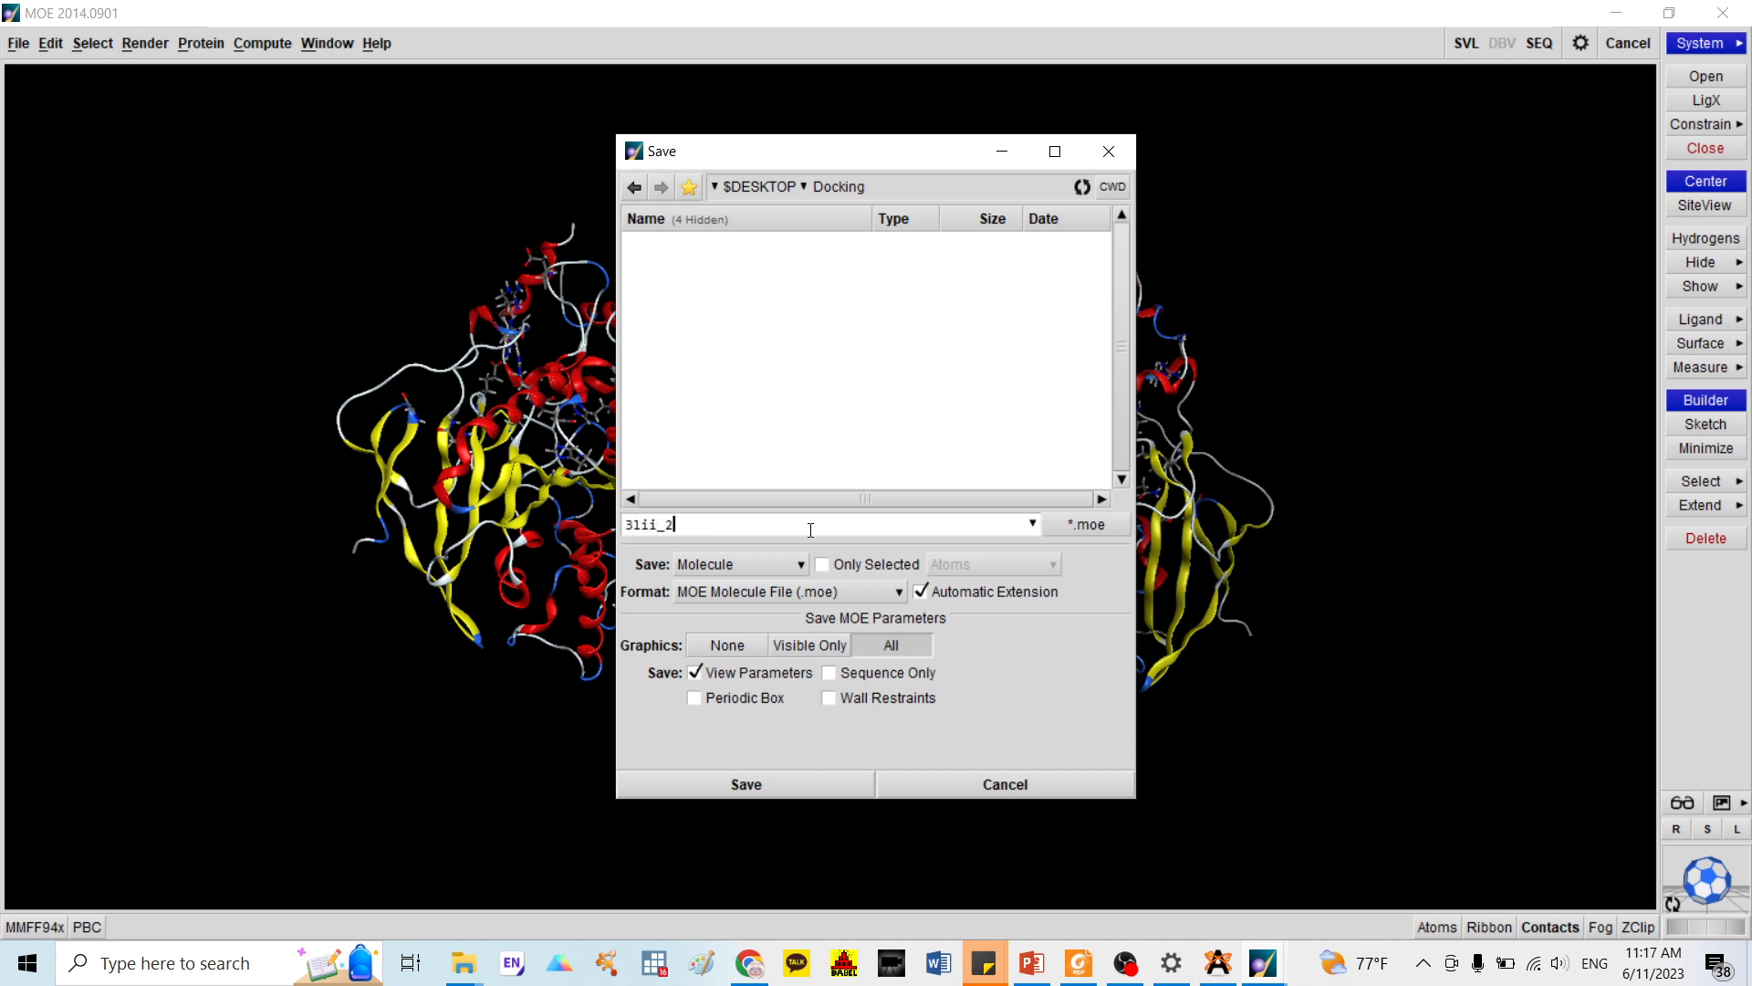
click(1107, 526)
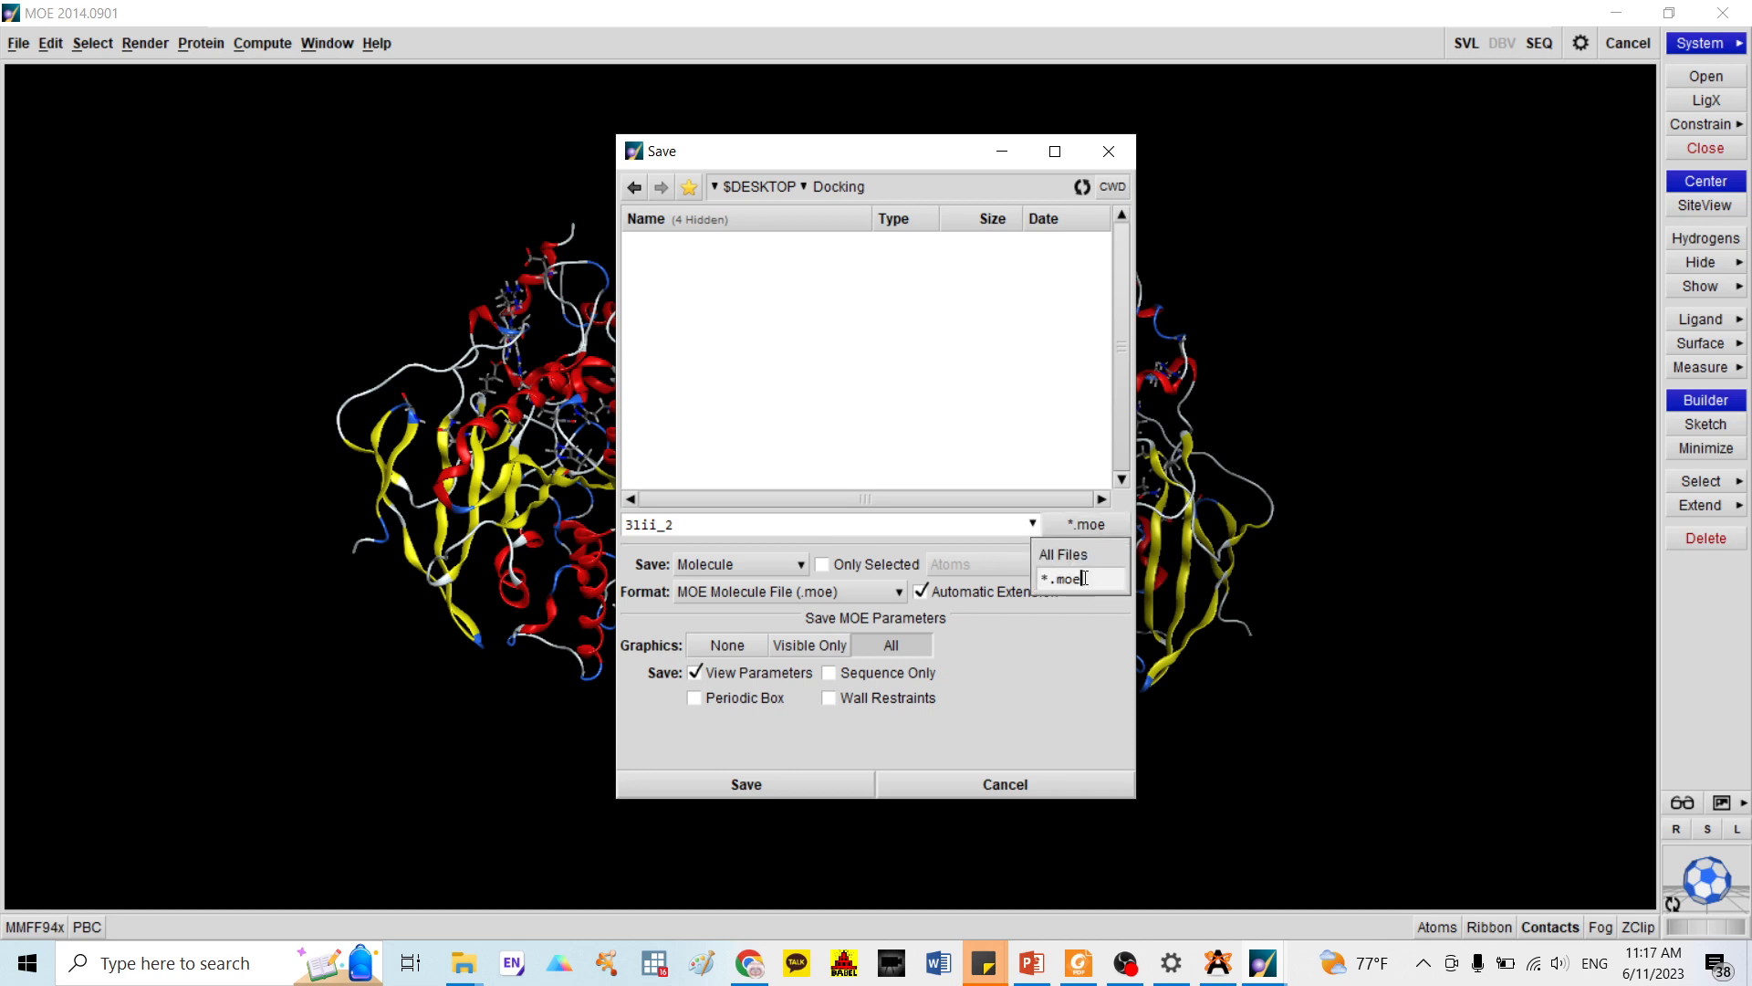
key(BackSpace)
key(BackSpace)
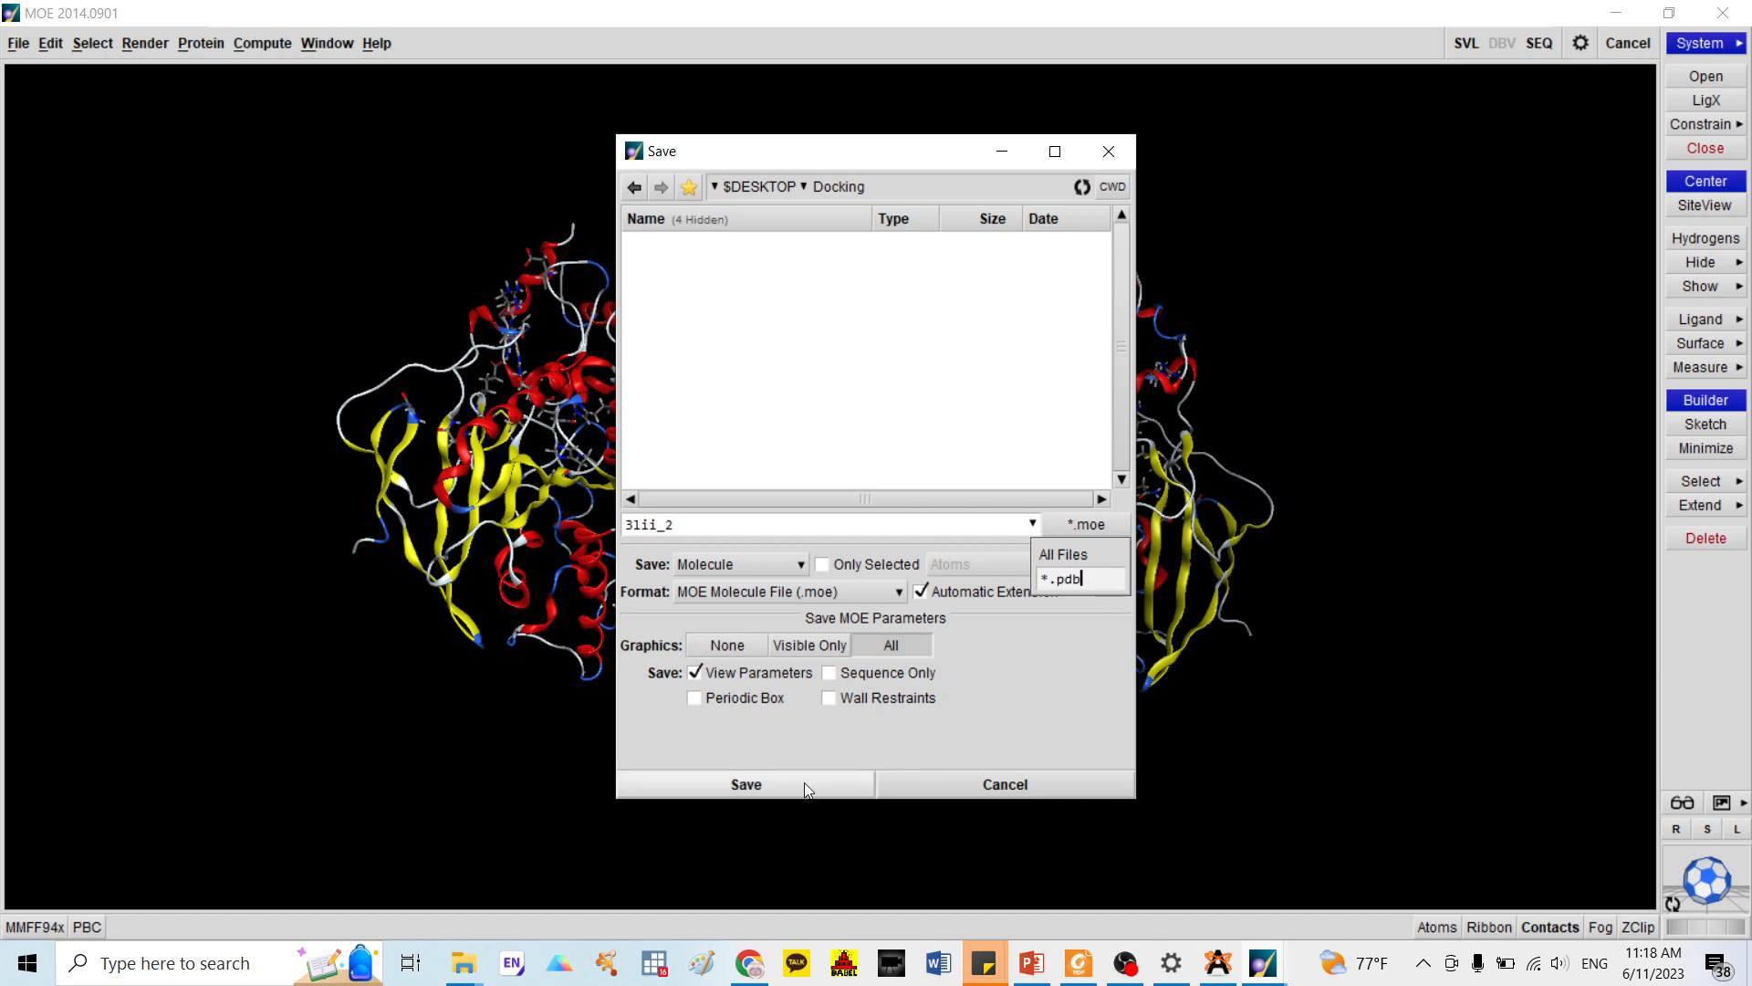
click(768, 787)
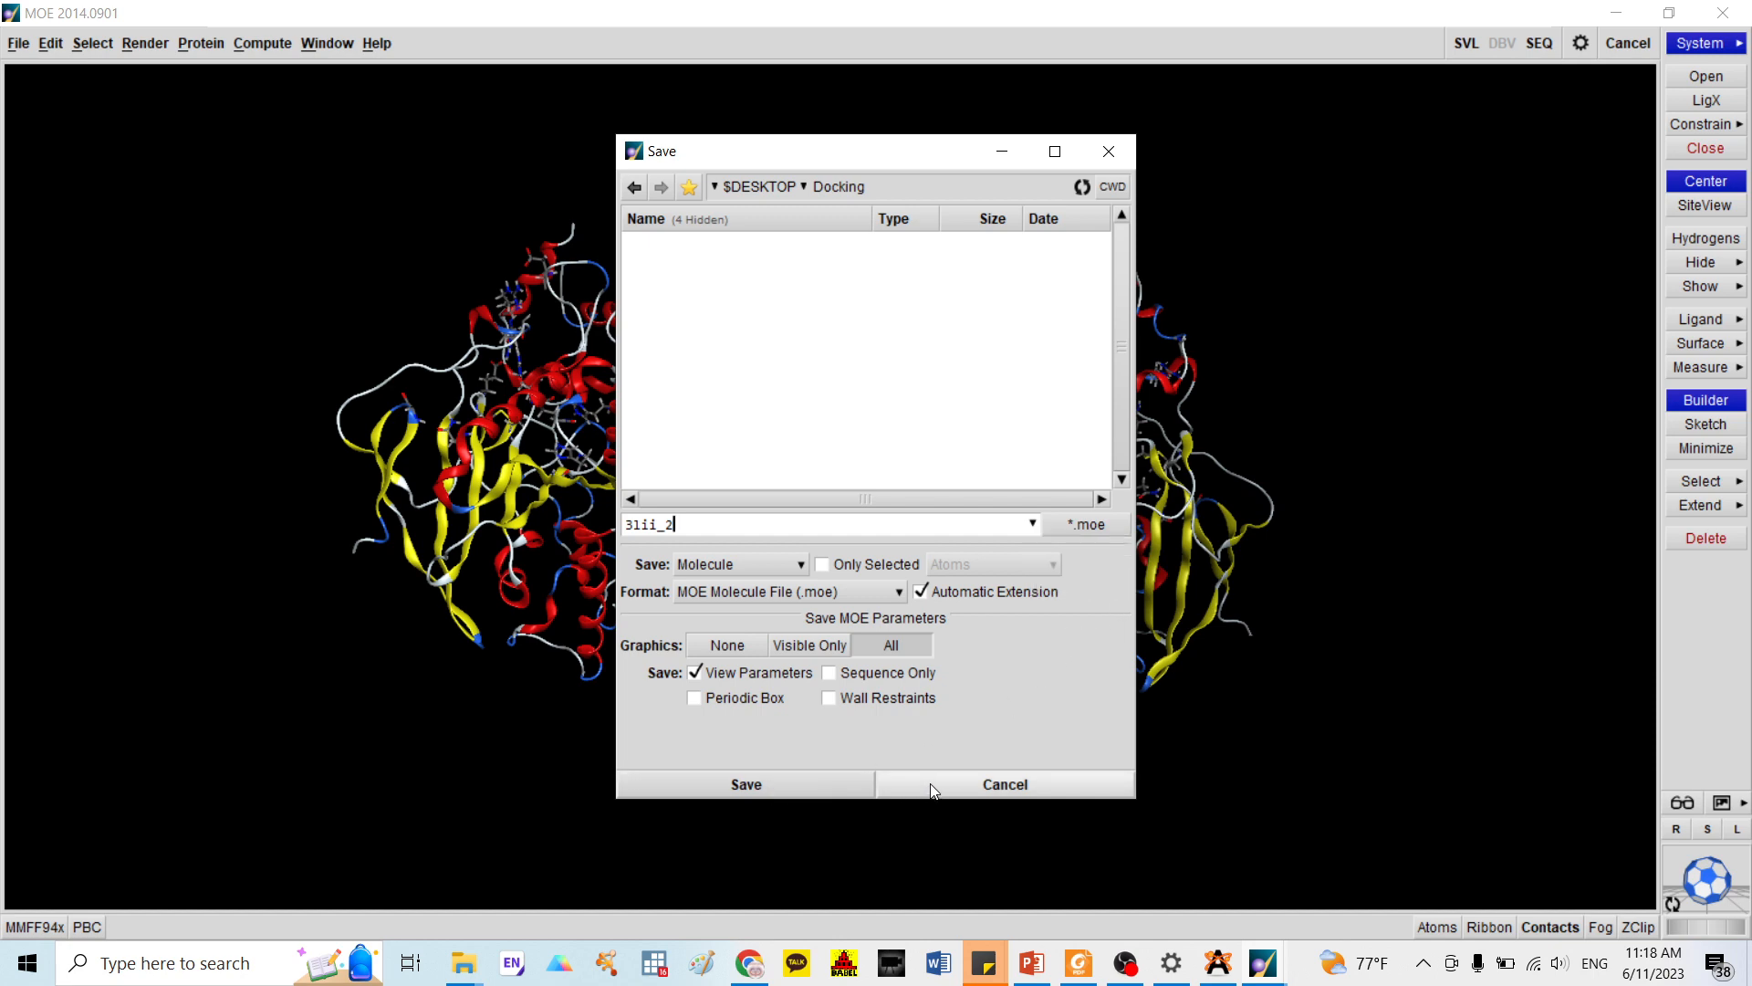
click(772, 782)
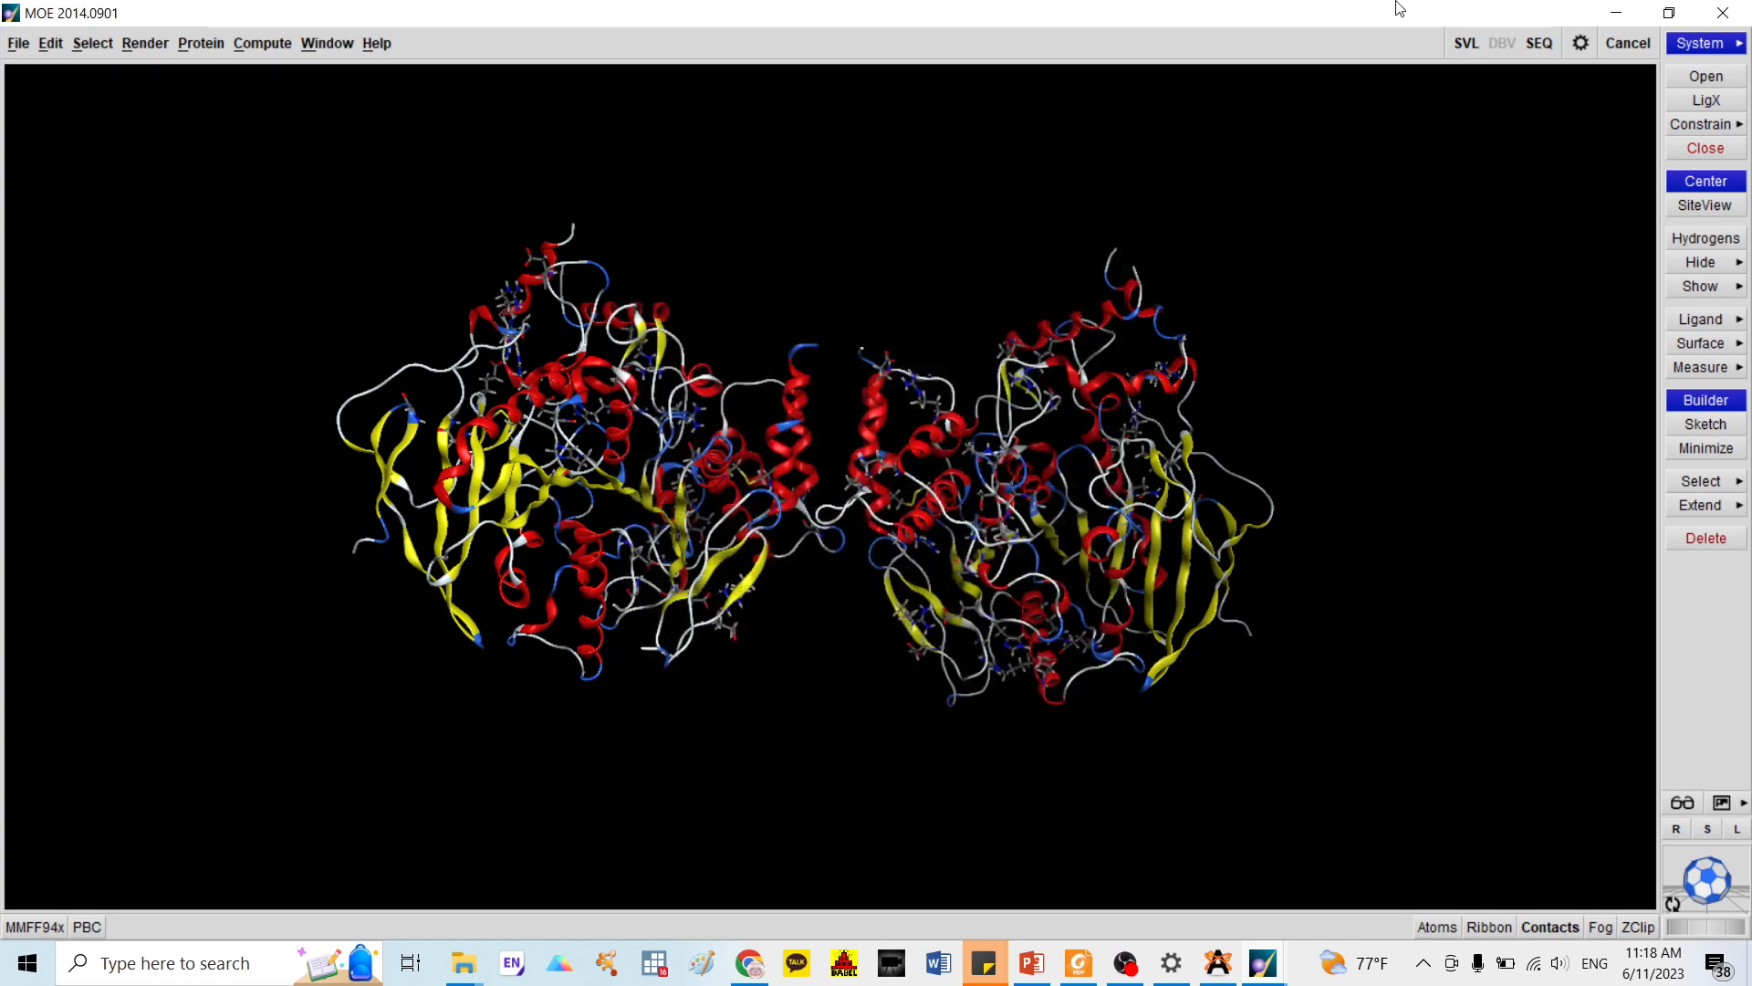
Check the saved file's type in the Docking folder and return to the MOE window containing the protein
click(1615, 13)
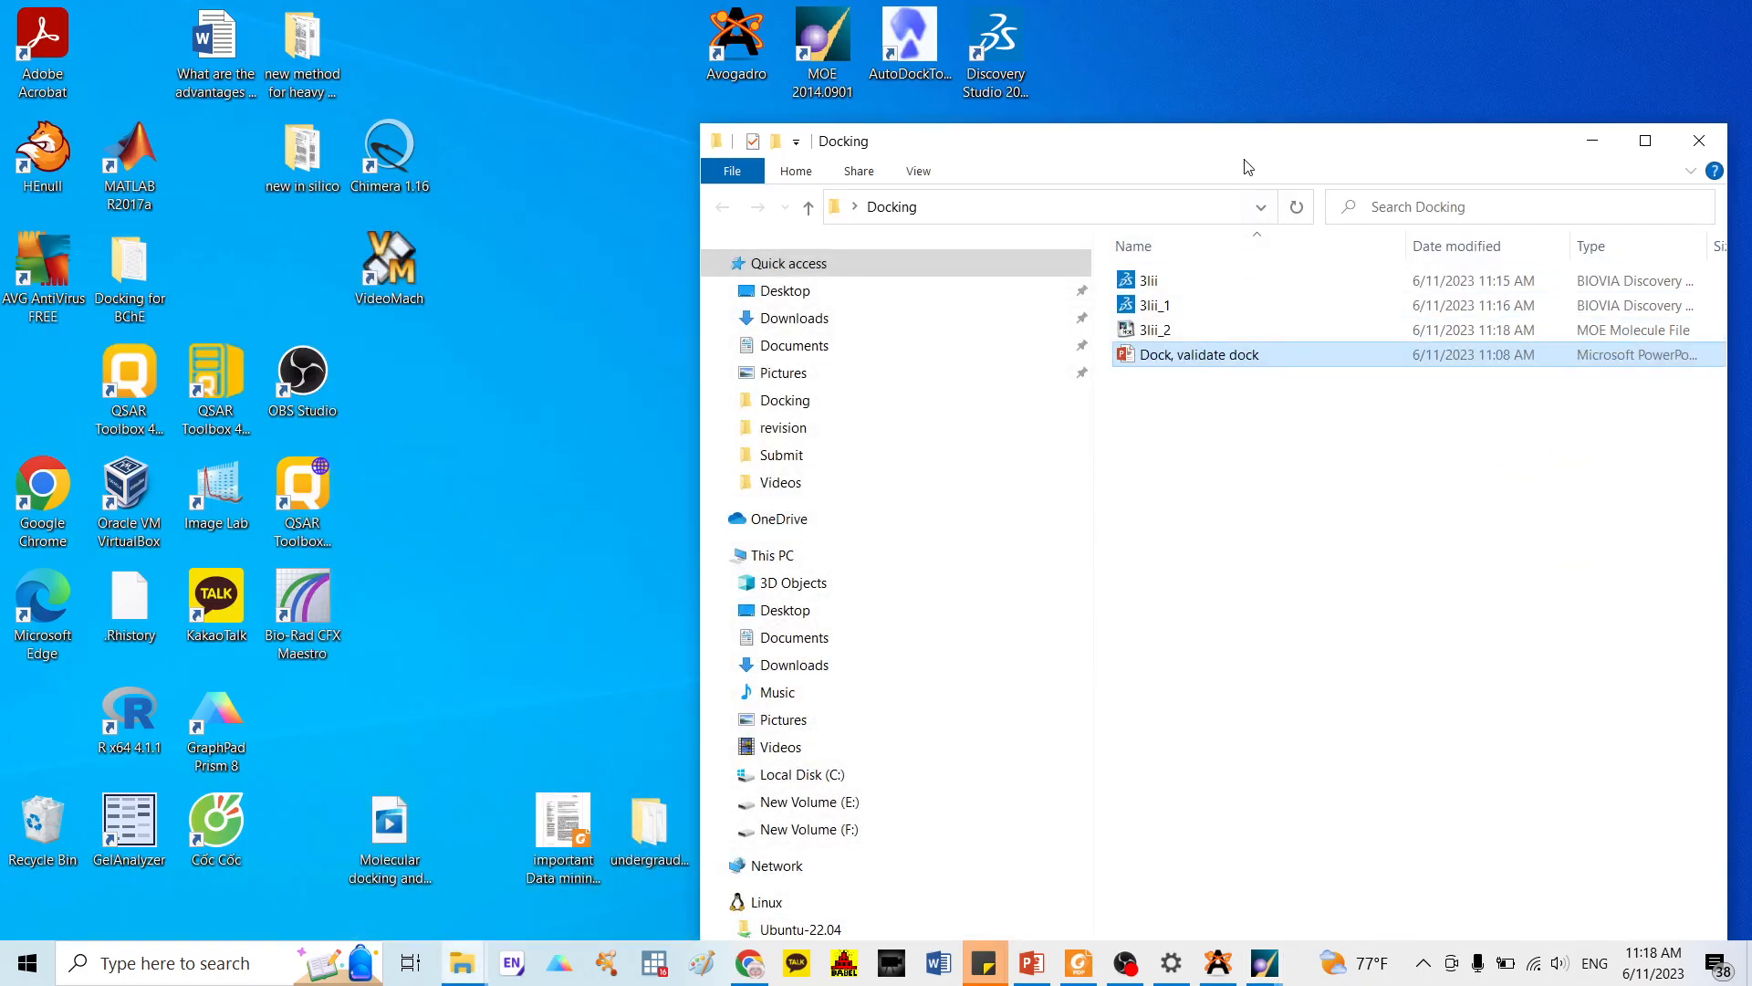
drag(1248, 167, 1086, 147)
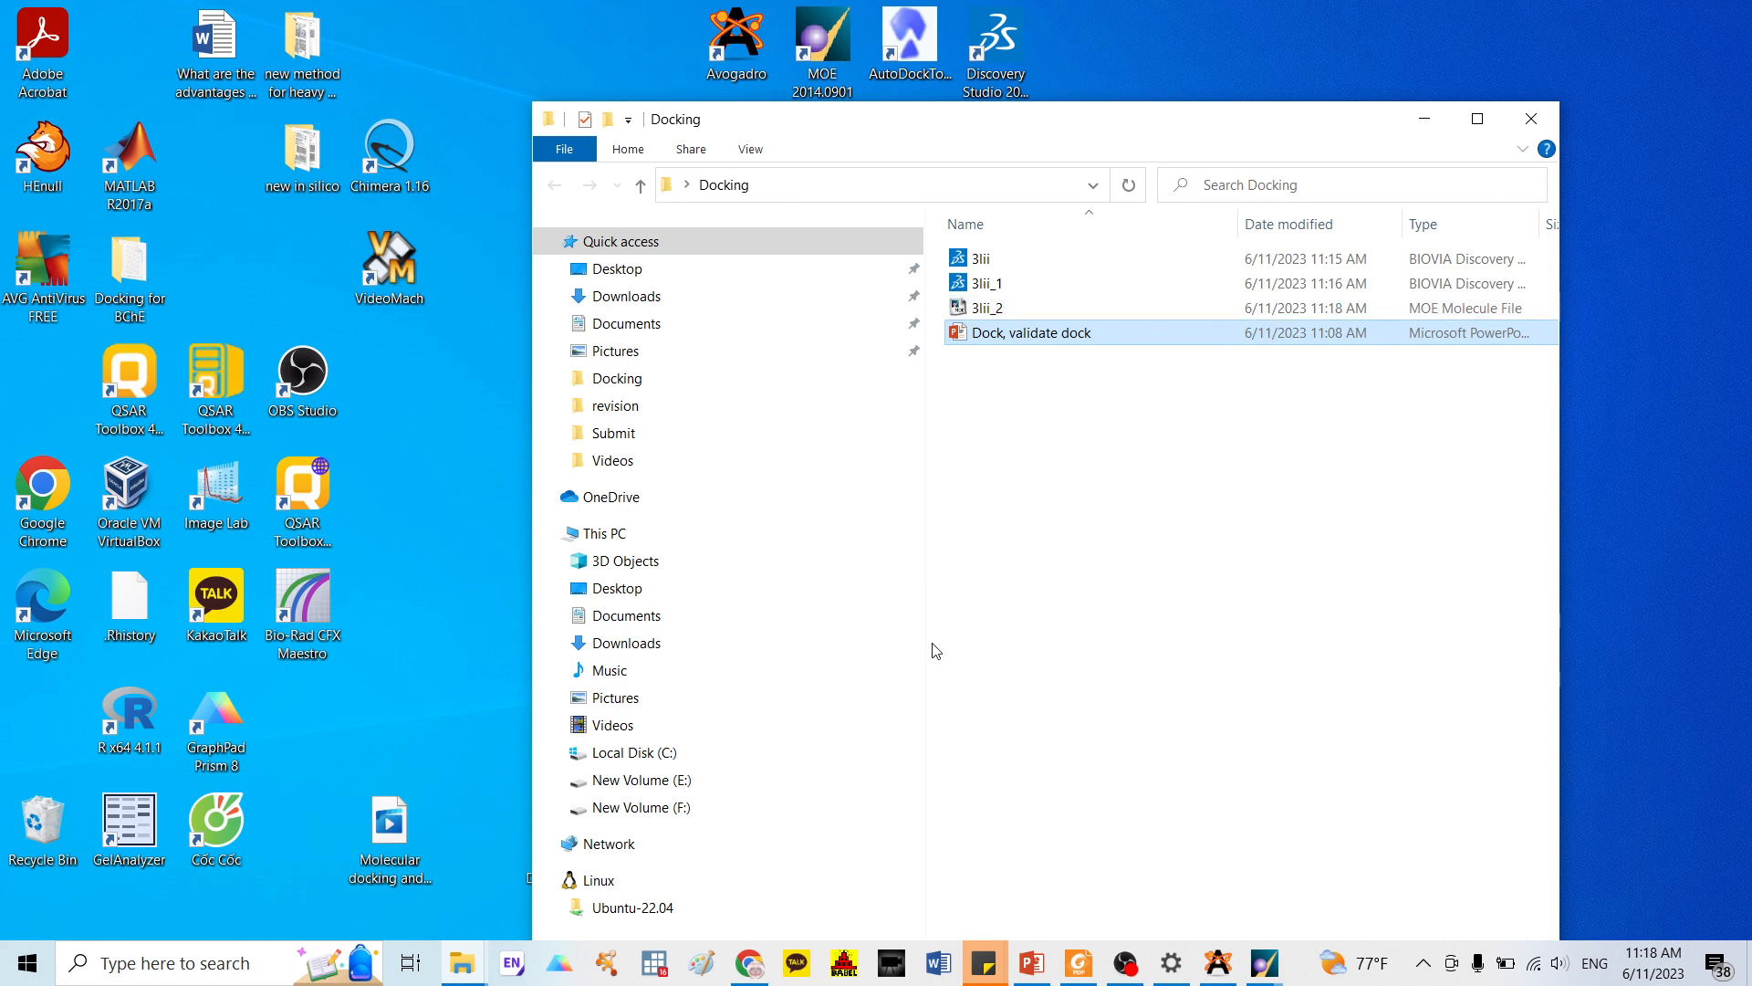
click(1267, 968)
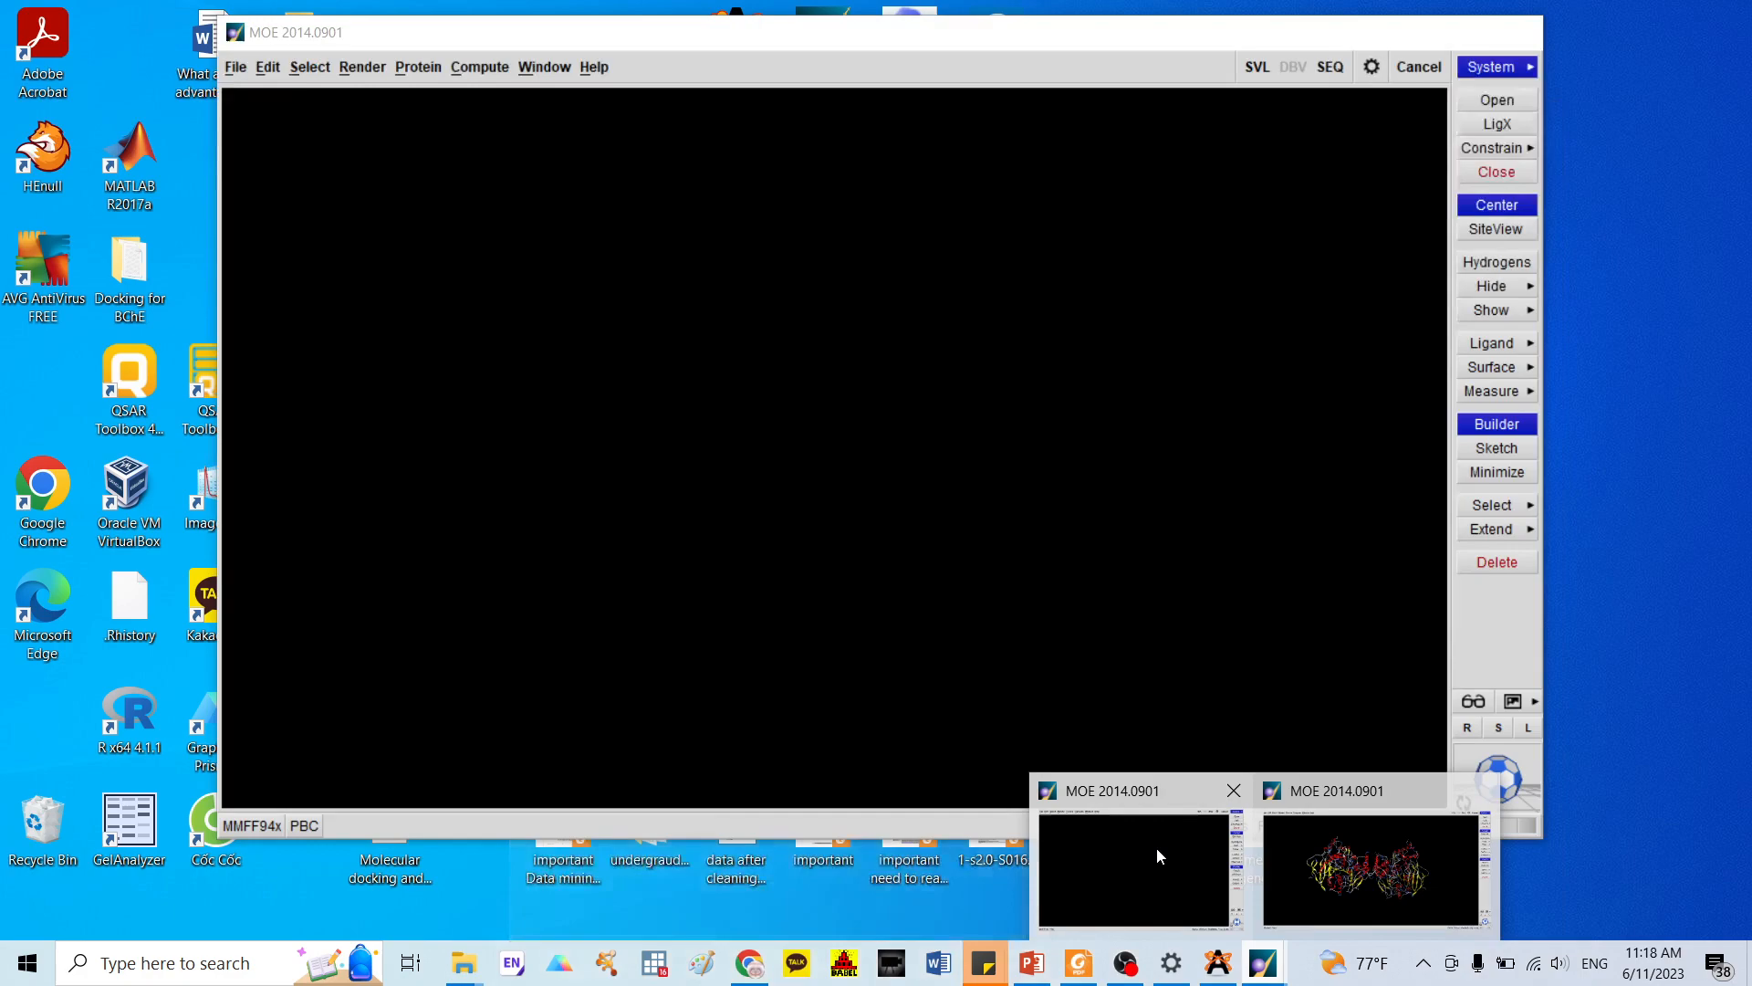
click(1326, 877)
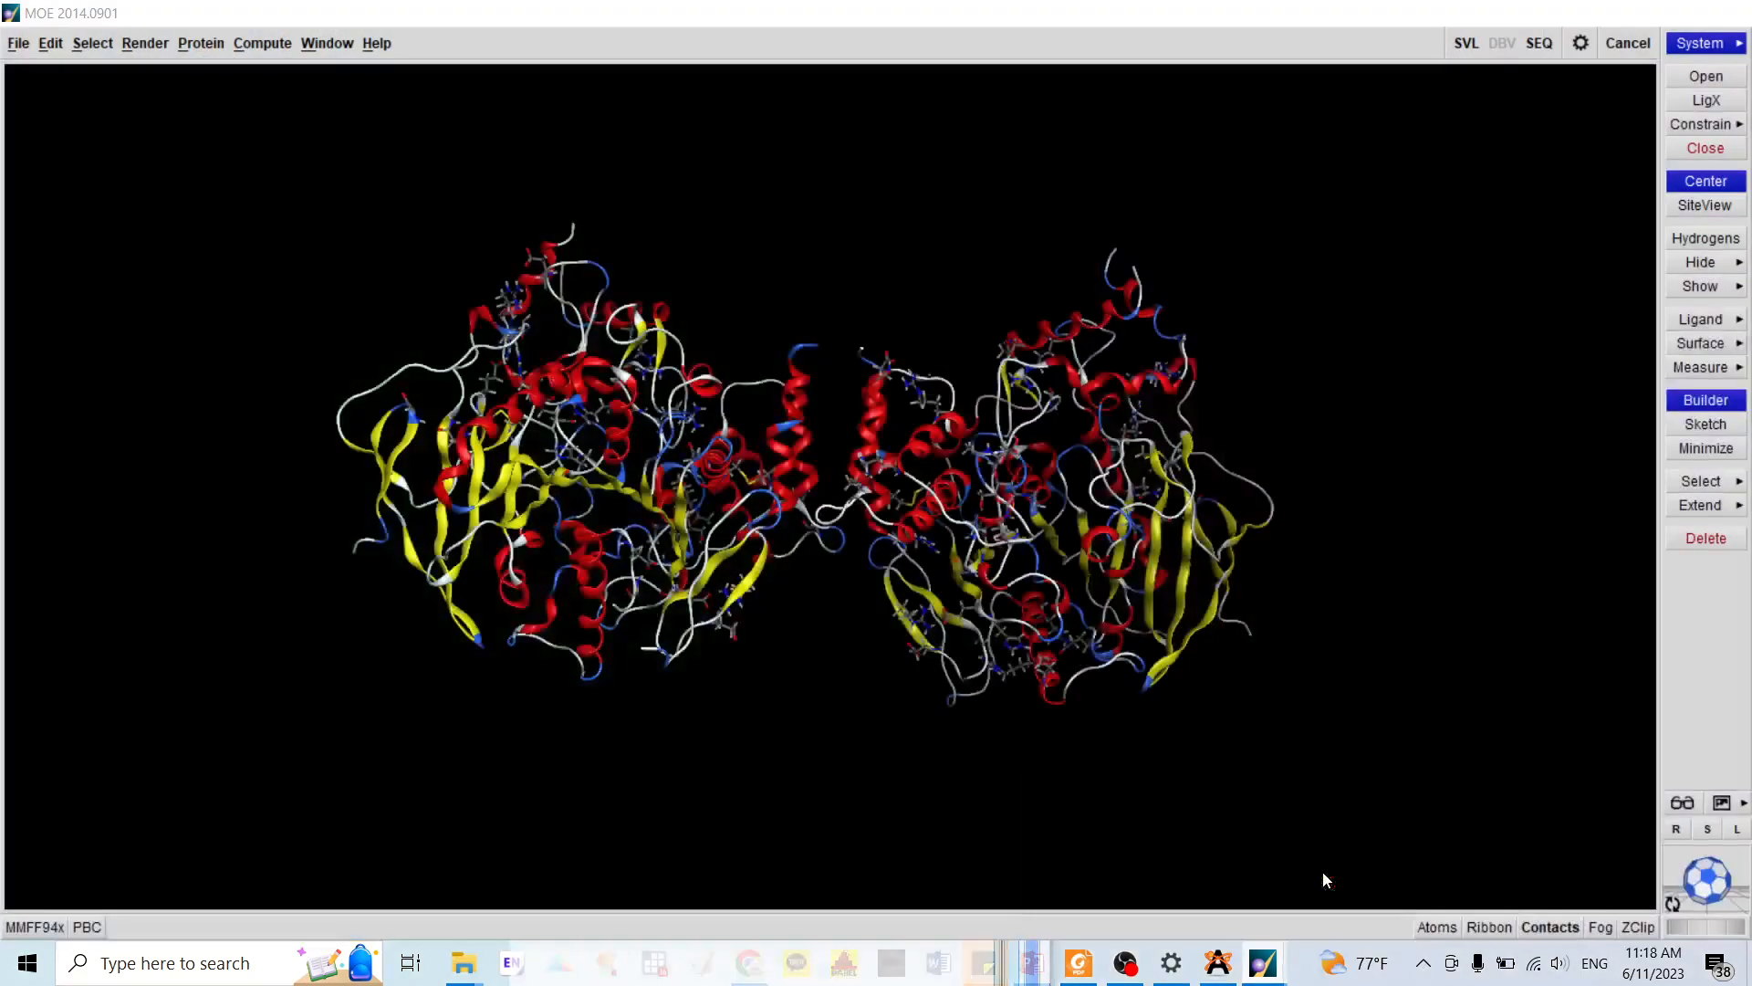
Save the corrected protein as 3lii_2.pdb in Protein Data Bank format in the desktop's Docking folder
click(18, 44)
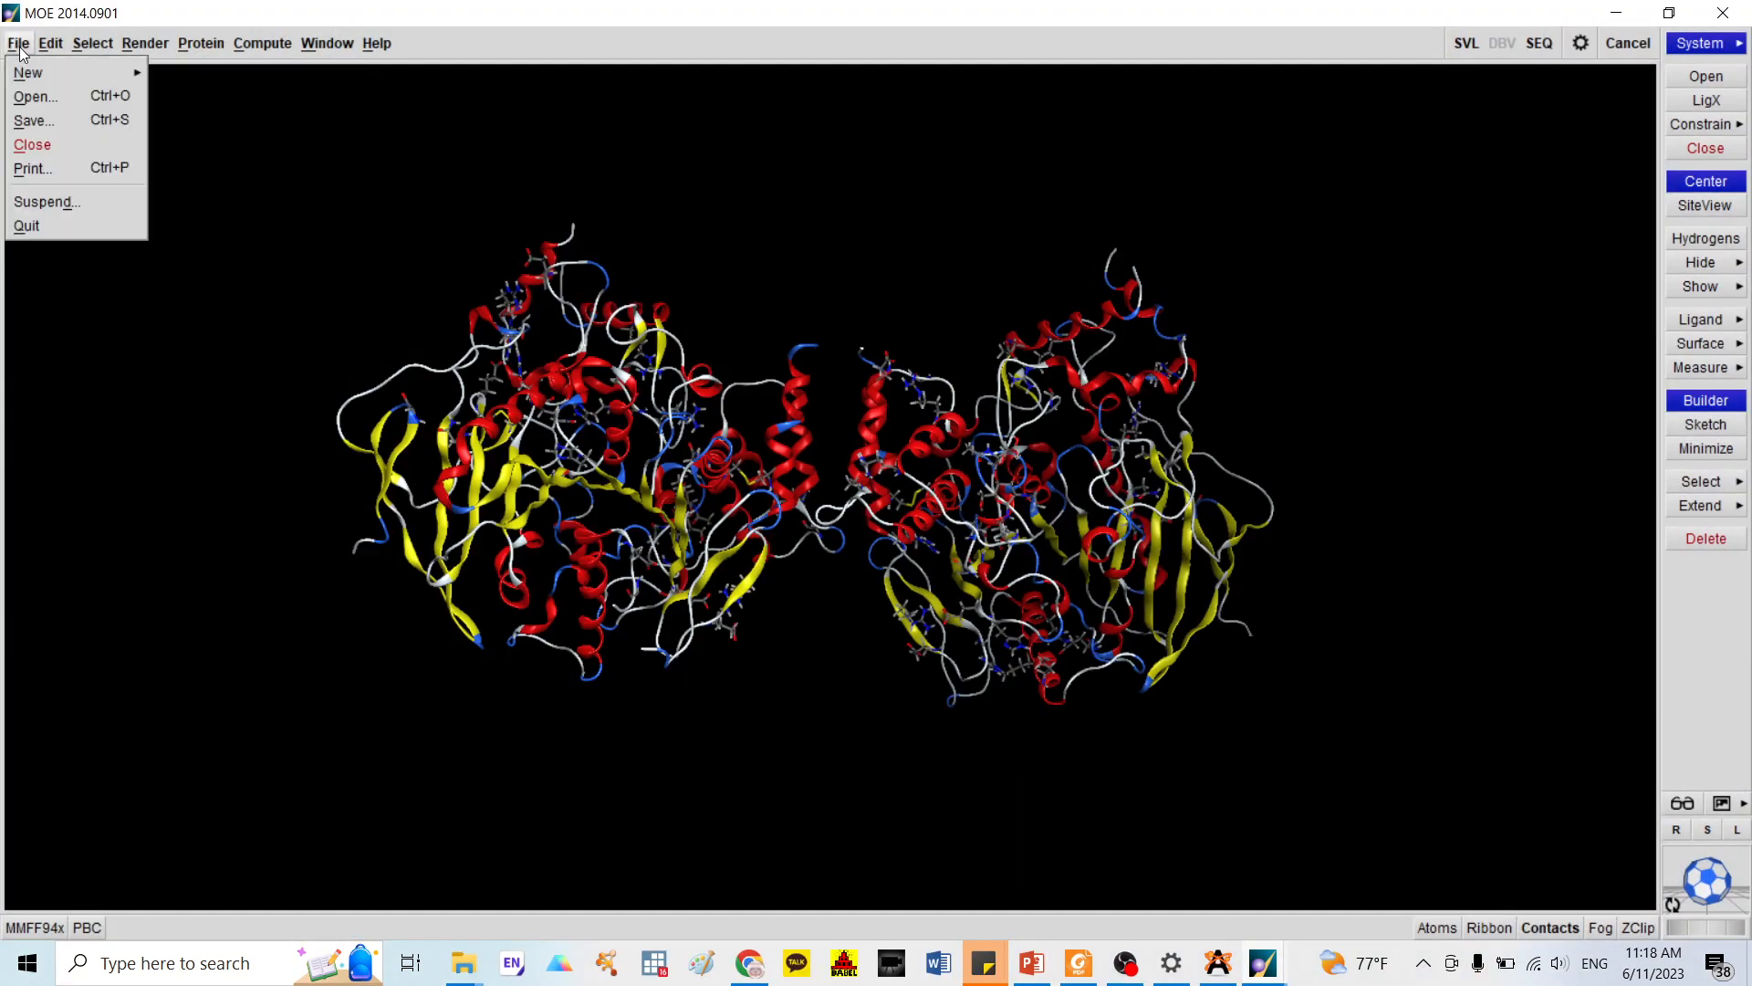
click(41, 120)
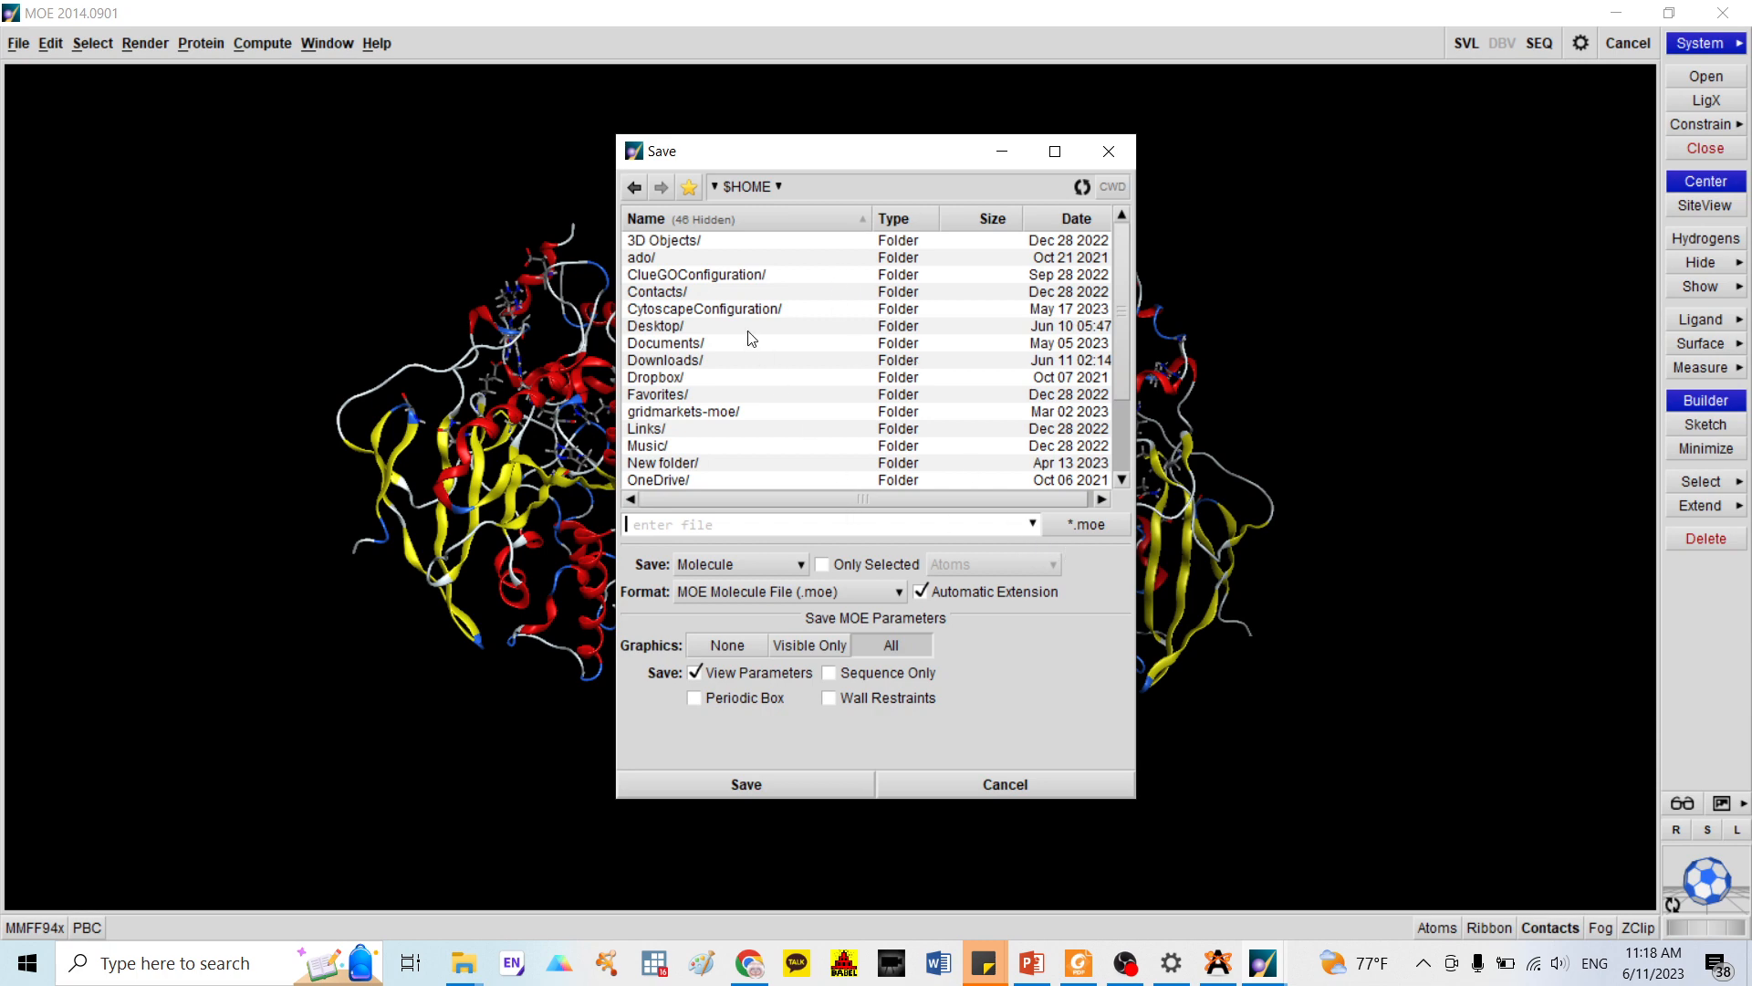
click(671, 333)
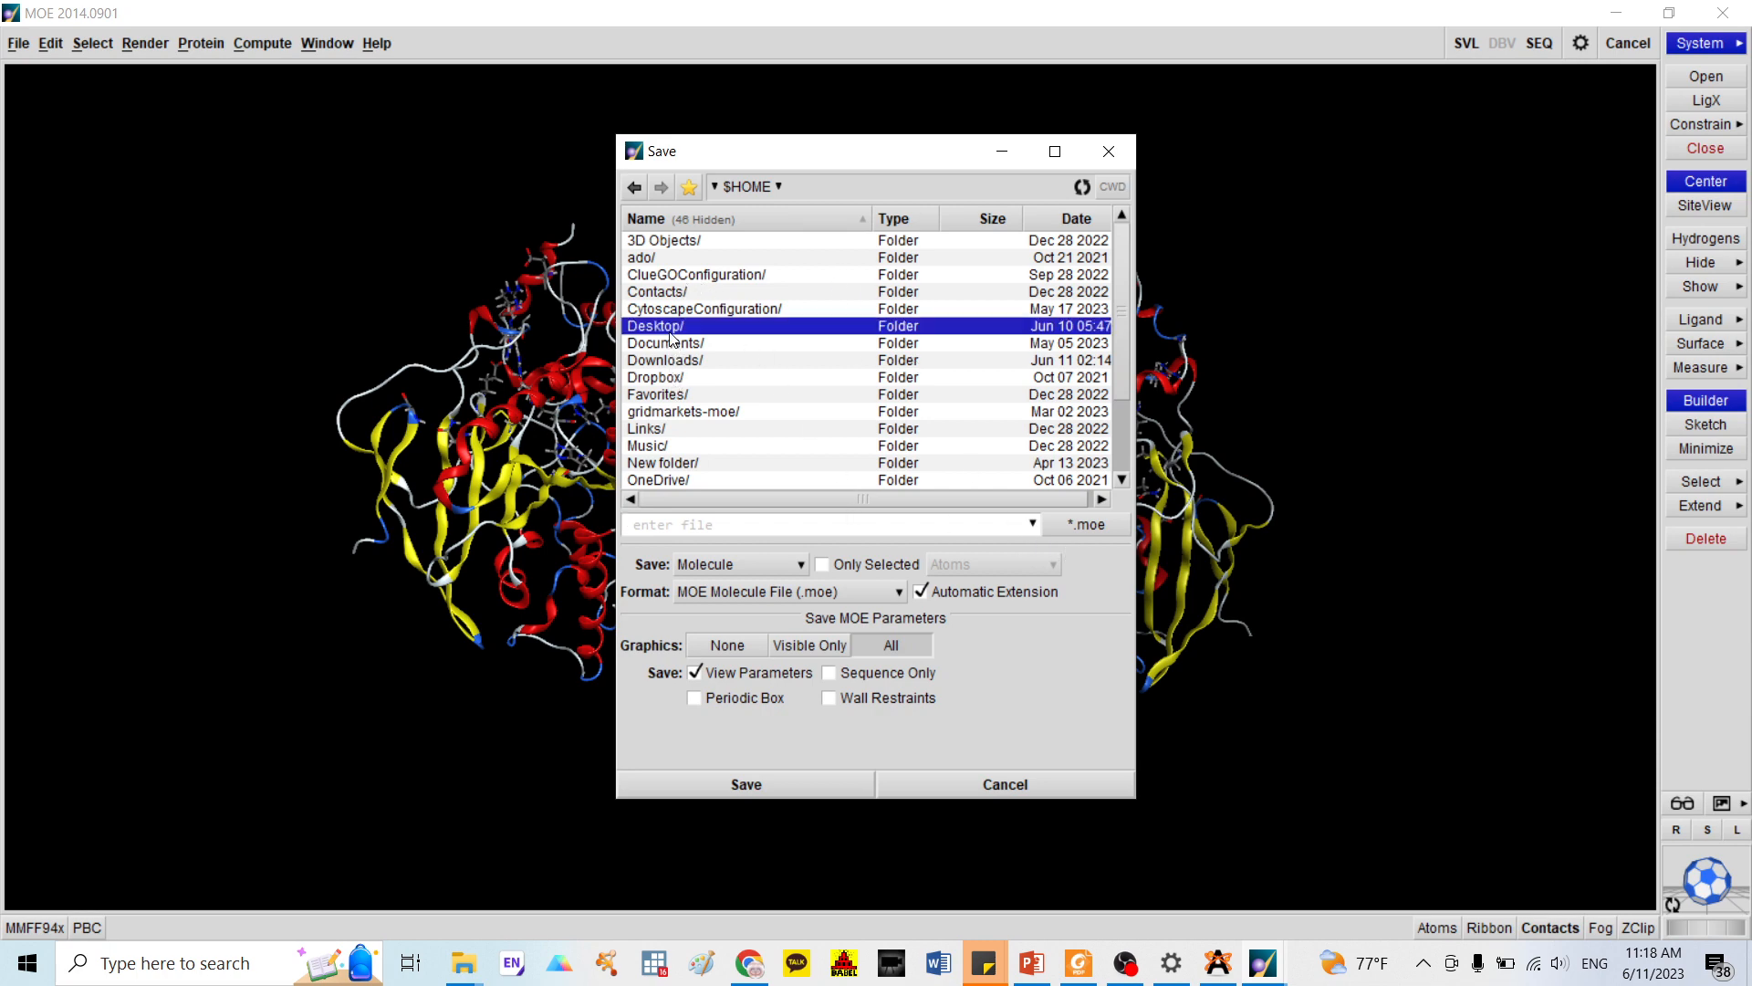
double_click(671, 332)
double_click(686, 242)
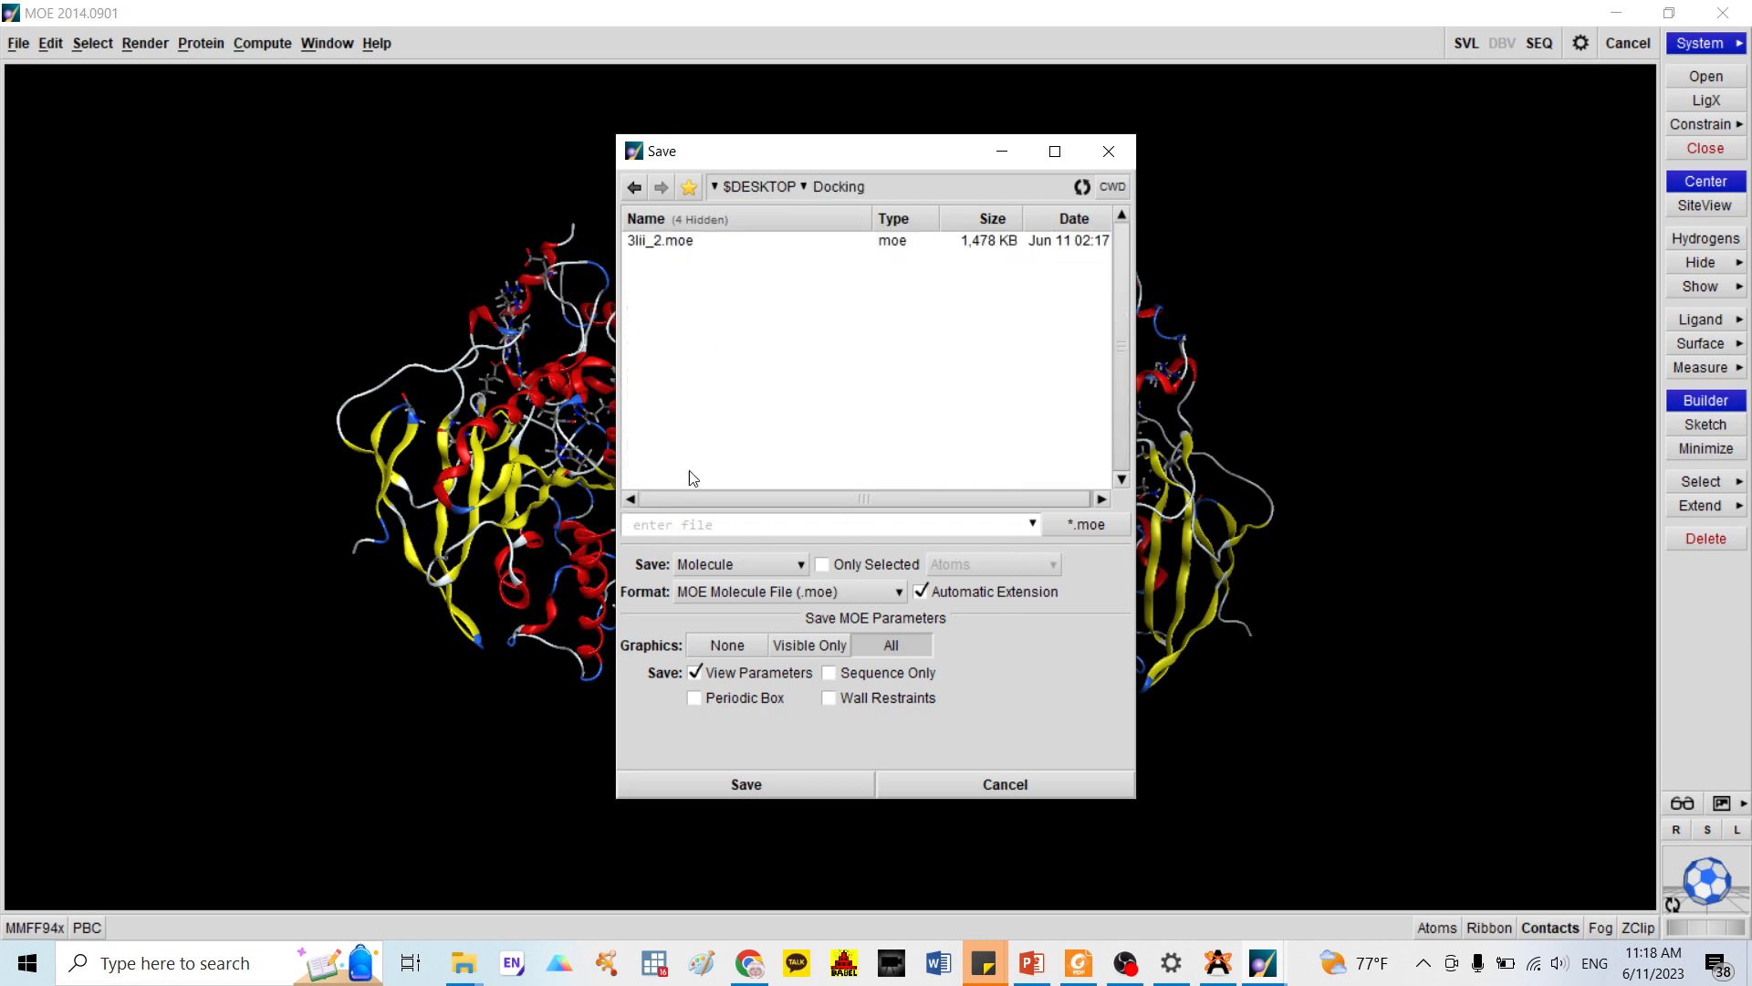
click(683, 242)
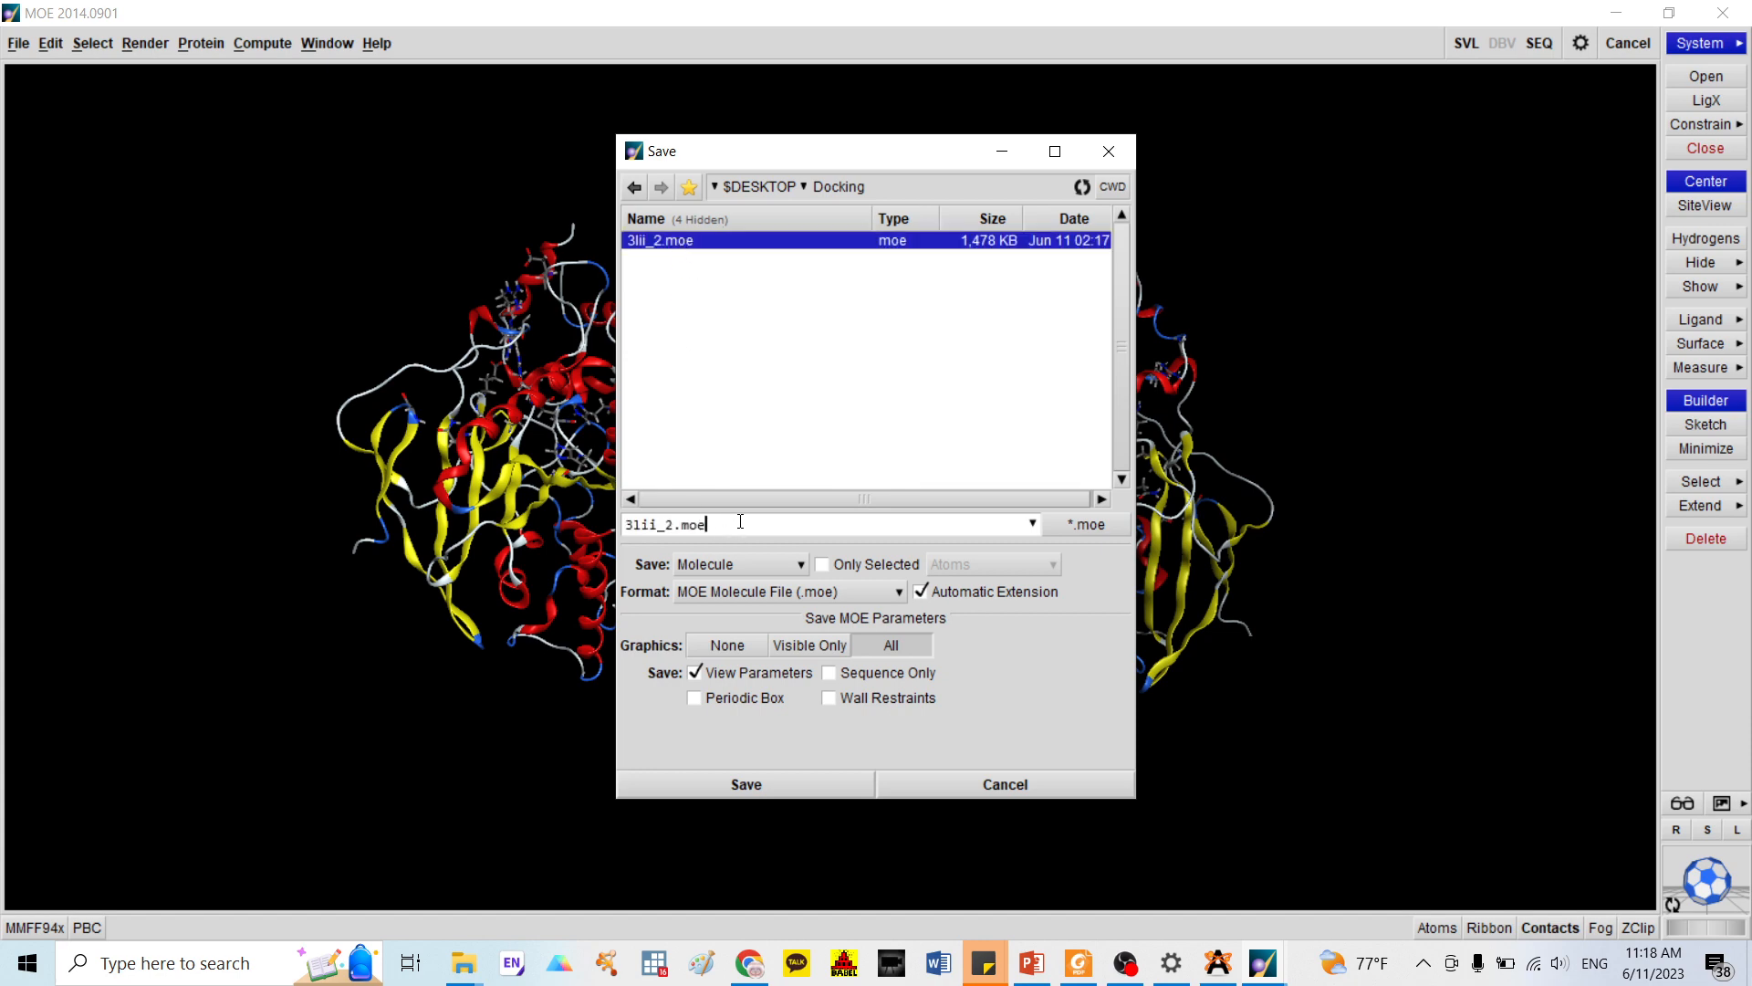
key(BackSpace)
key(BackSpace)
key(BackSpace)
key(BackSpace)
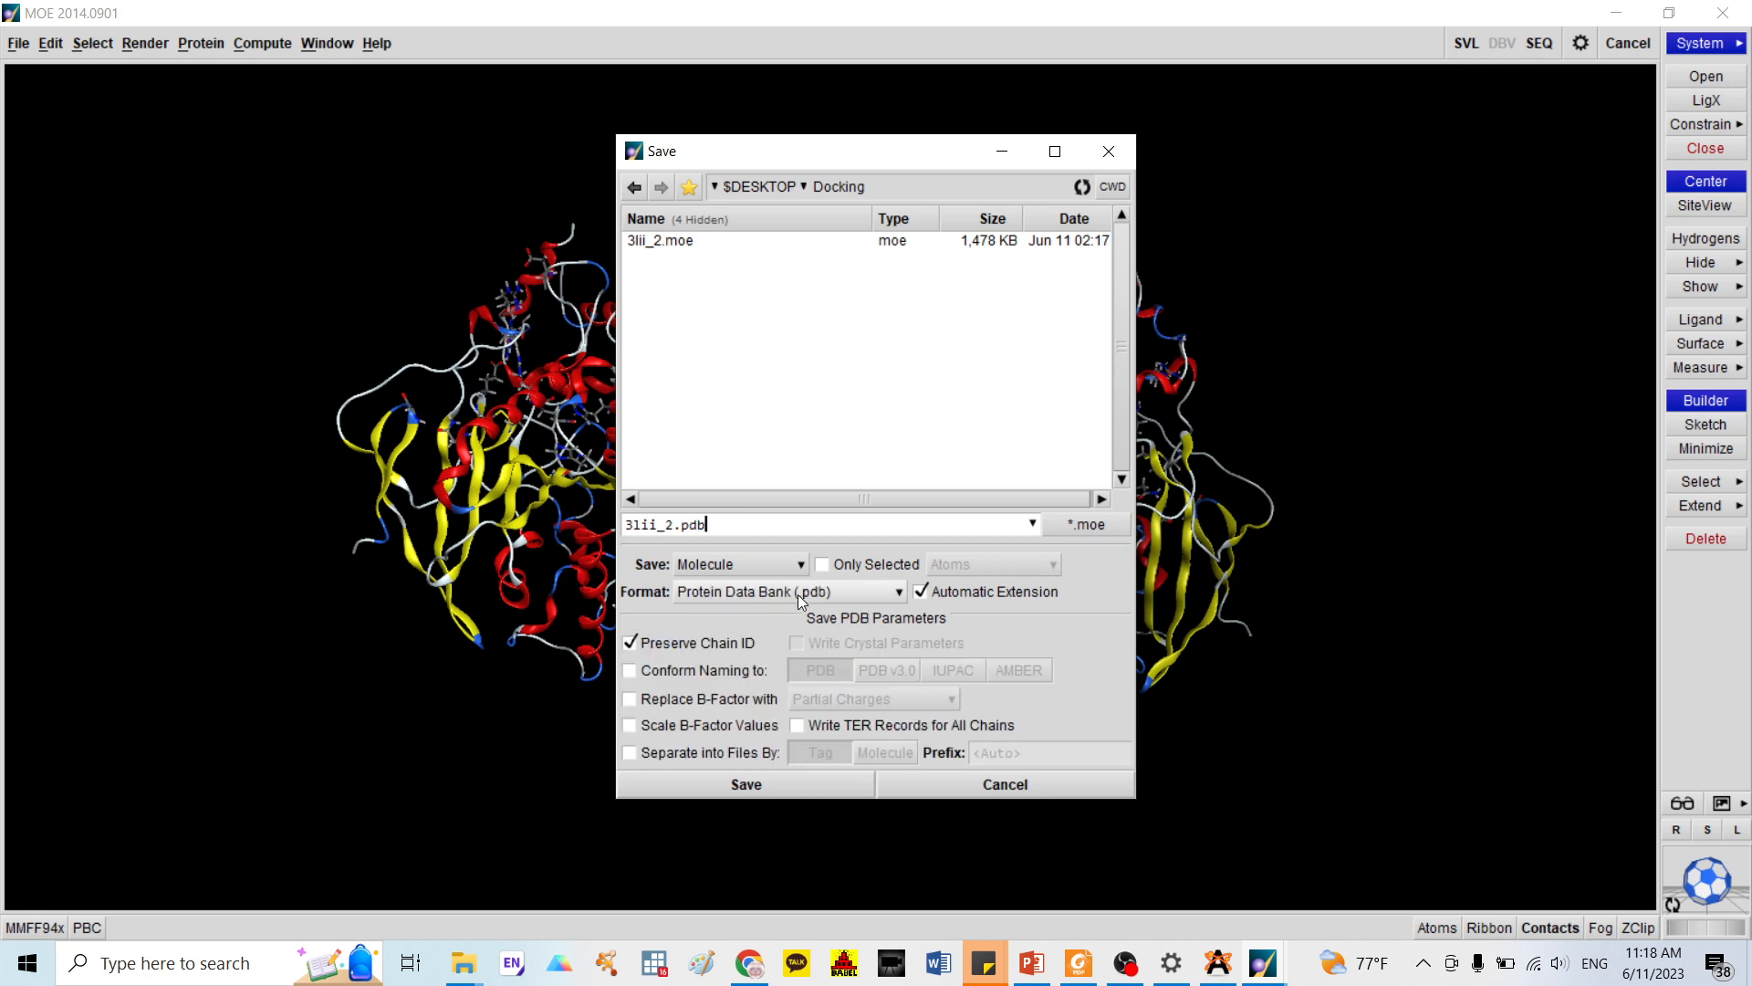
click(1110, 529)
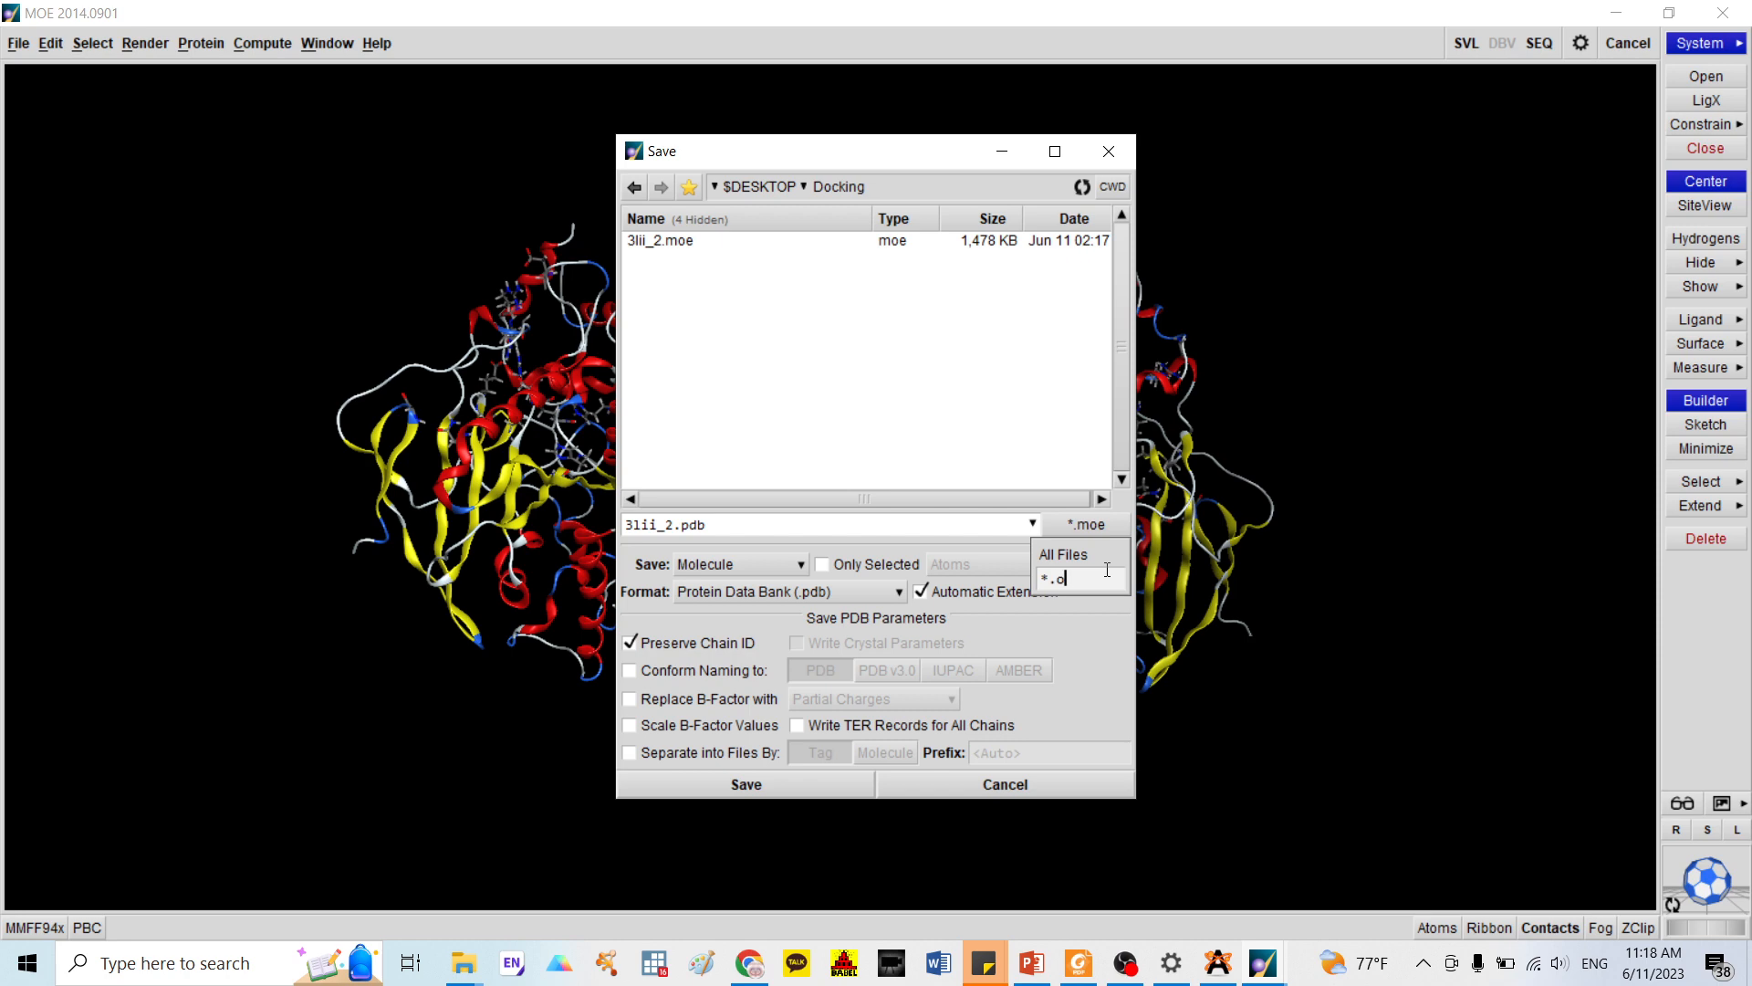
key(BackSpace)
key(BackSpace)
click(757, 791)
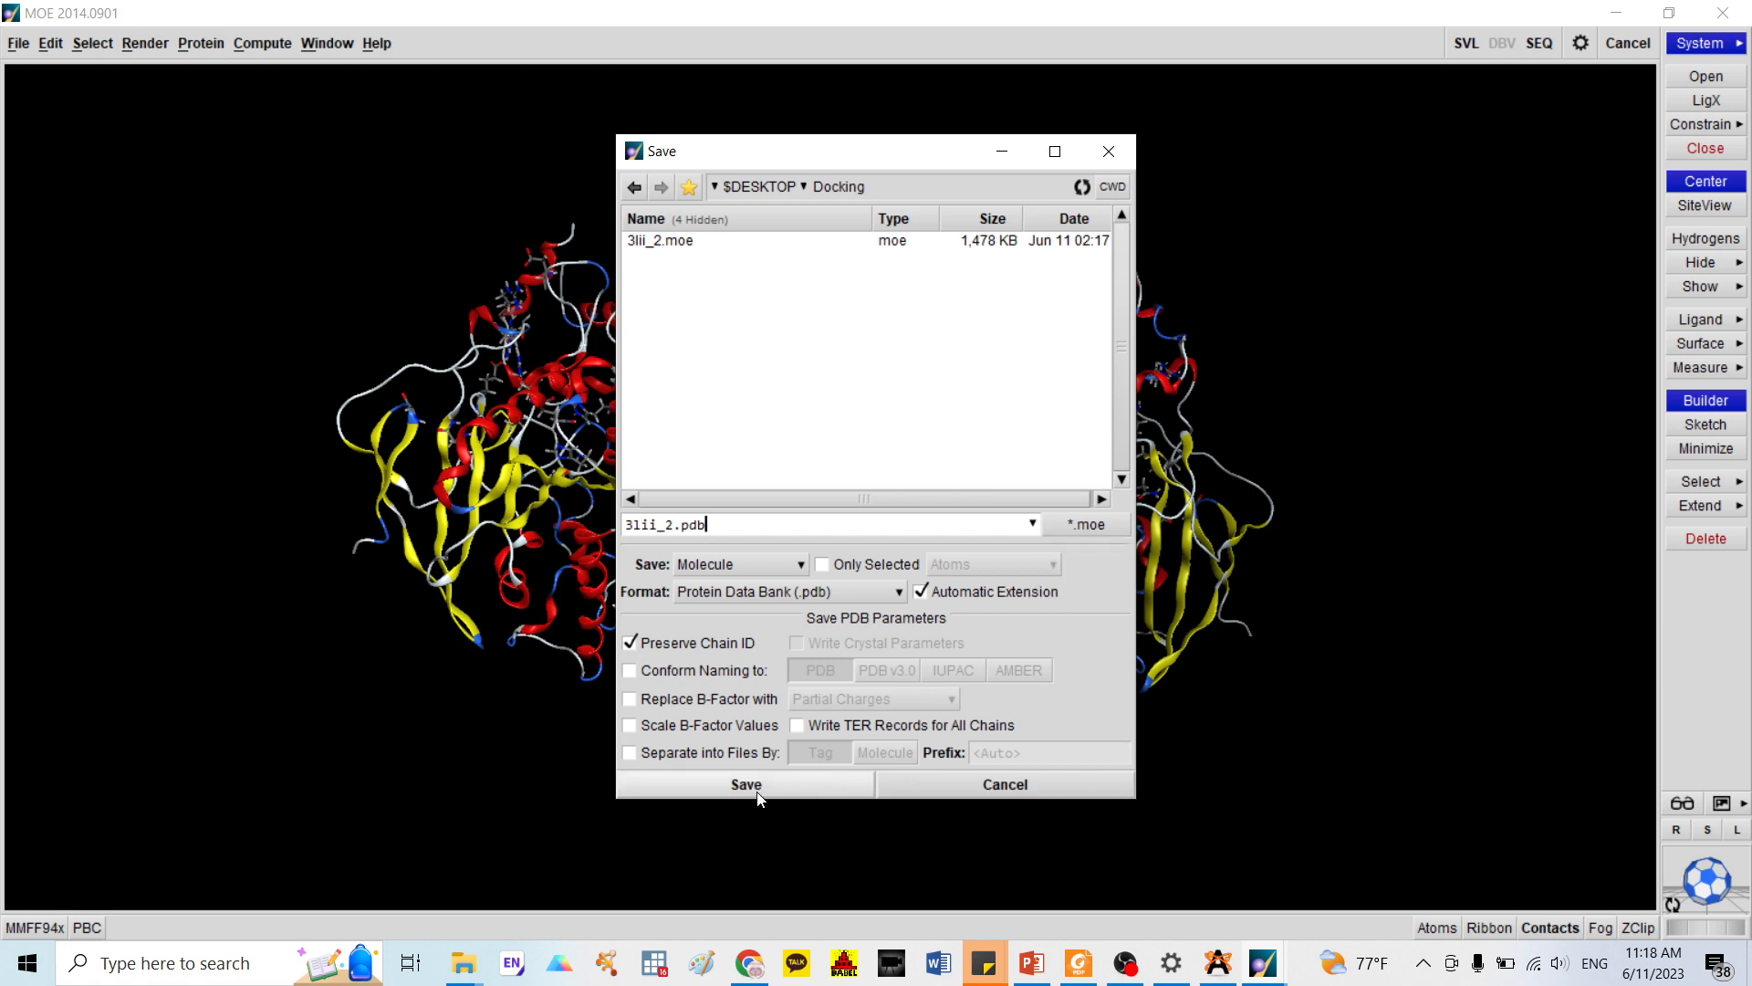
click(746, 785)
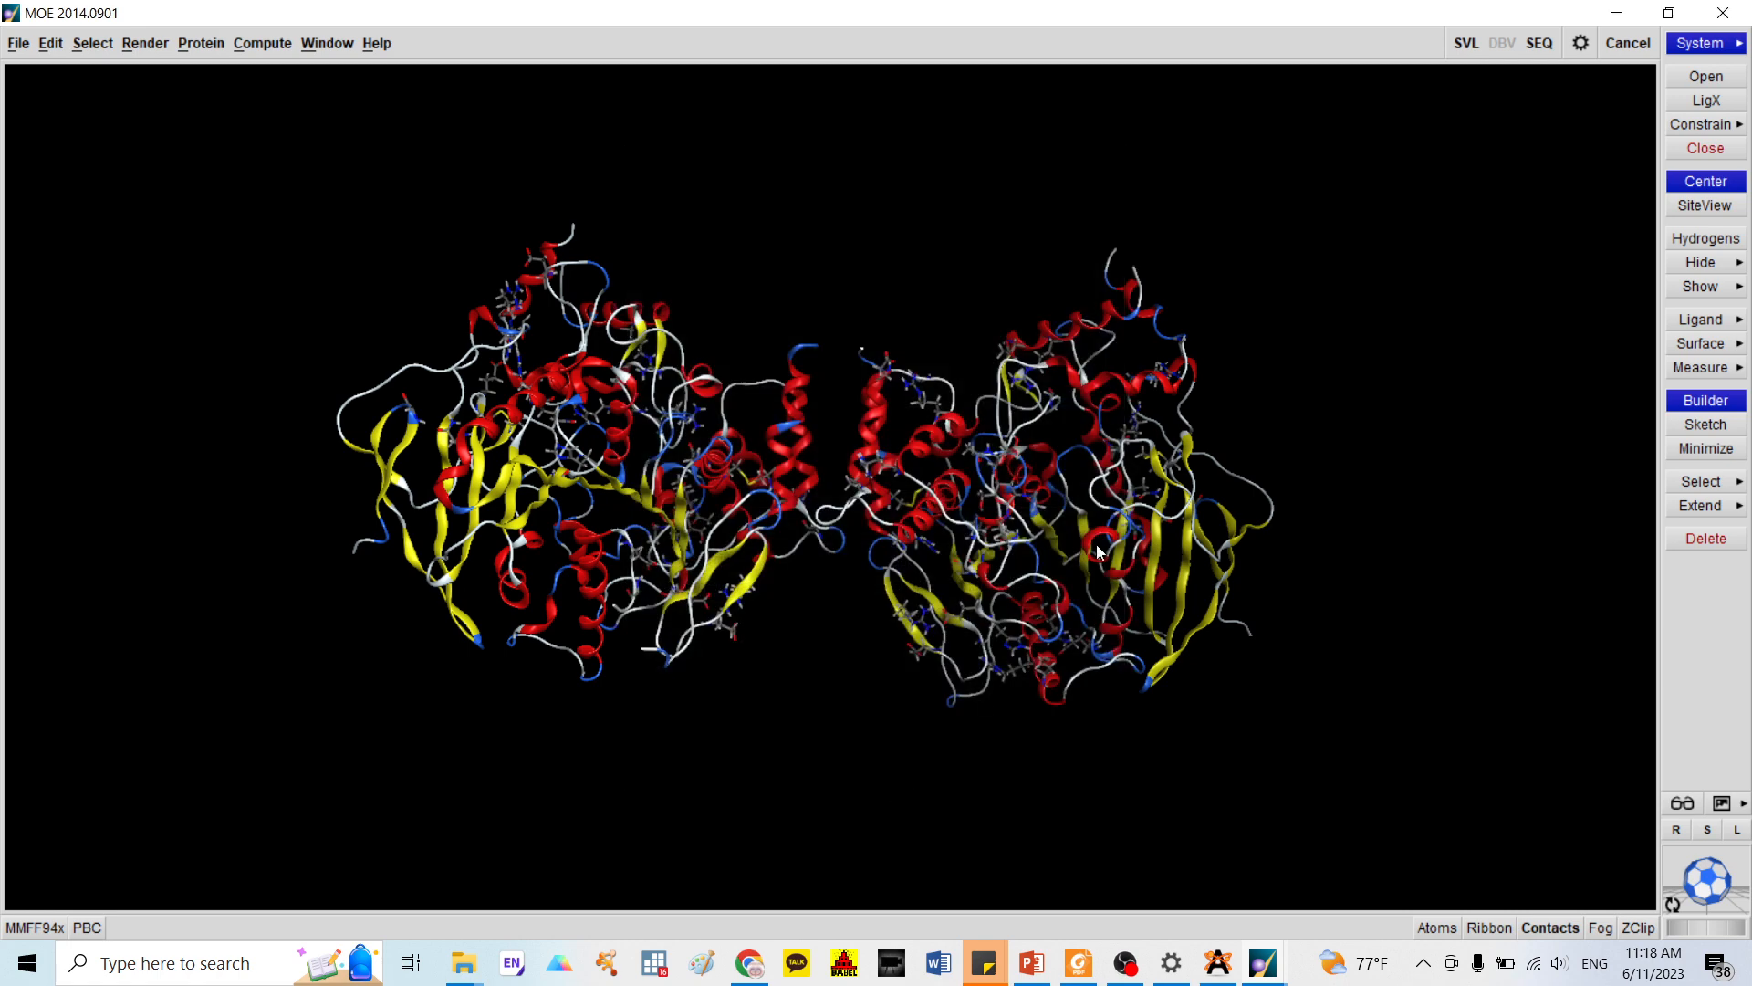
Minimize MOE, delete the MOE Molecule File 3lii_2 from the Docking folder and move the folder window aside
click(1613, 18)
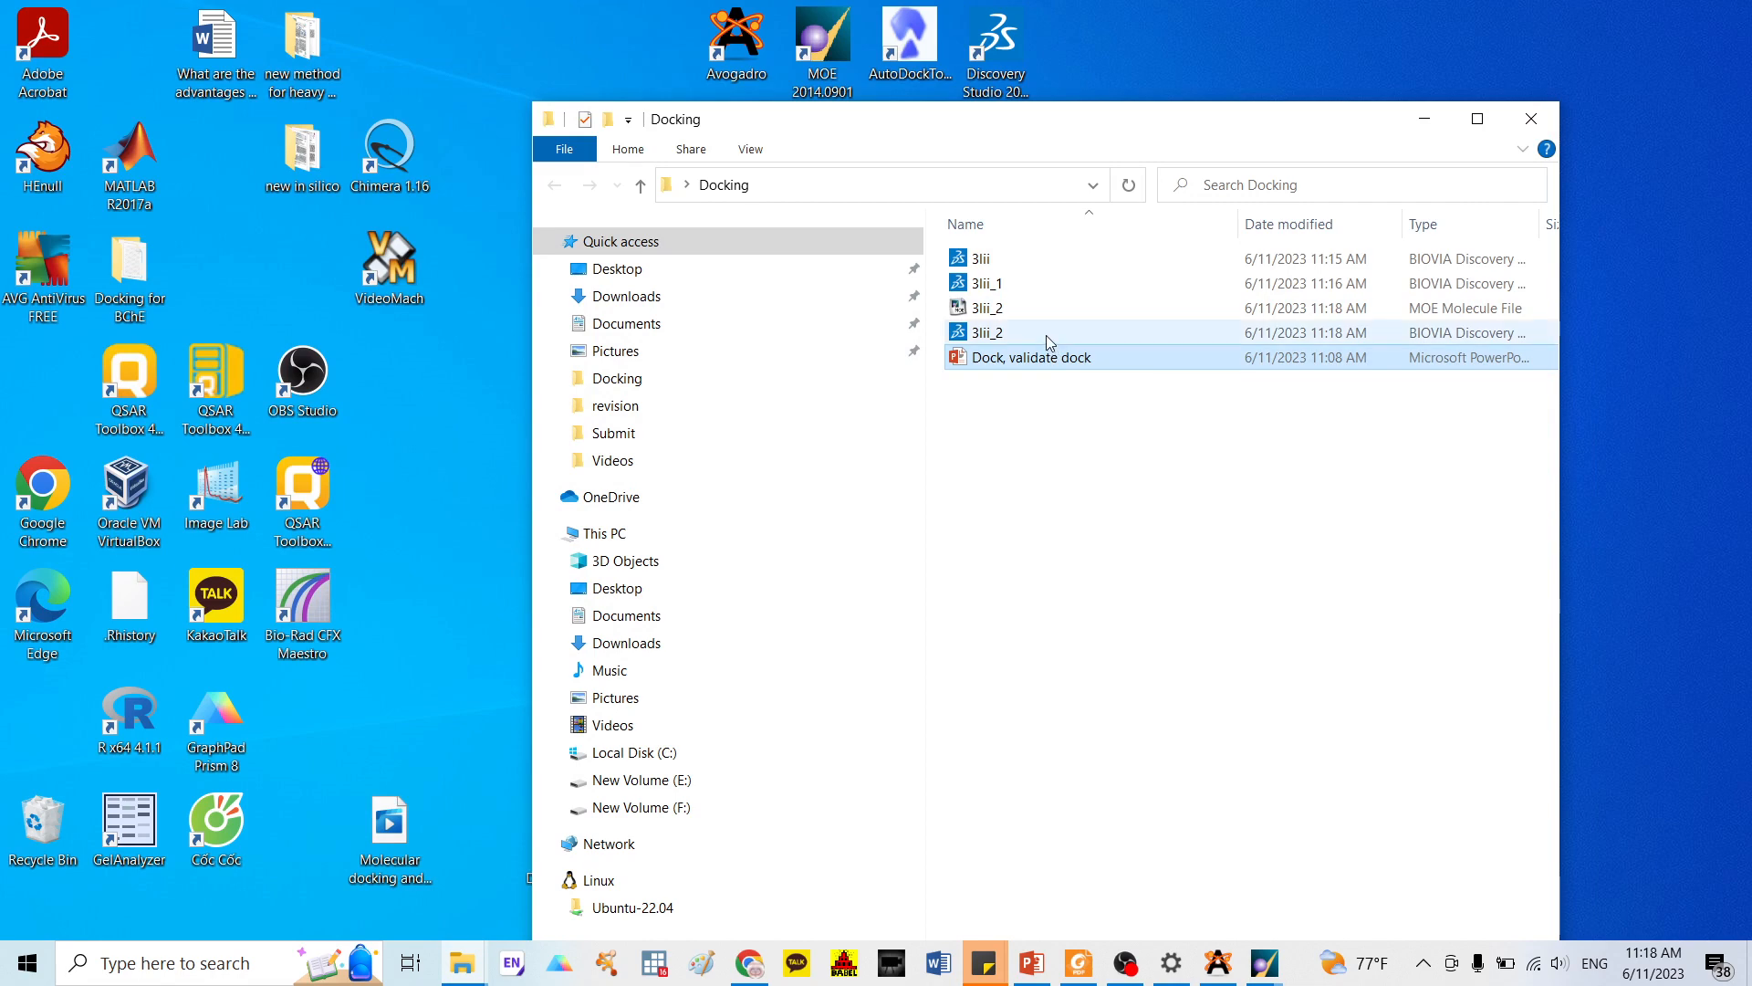
click(1089, 310)
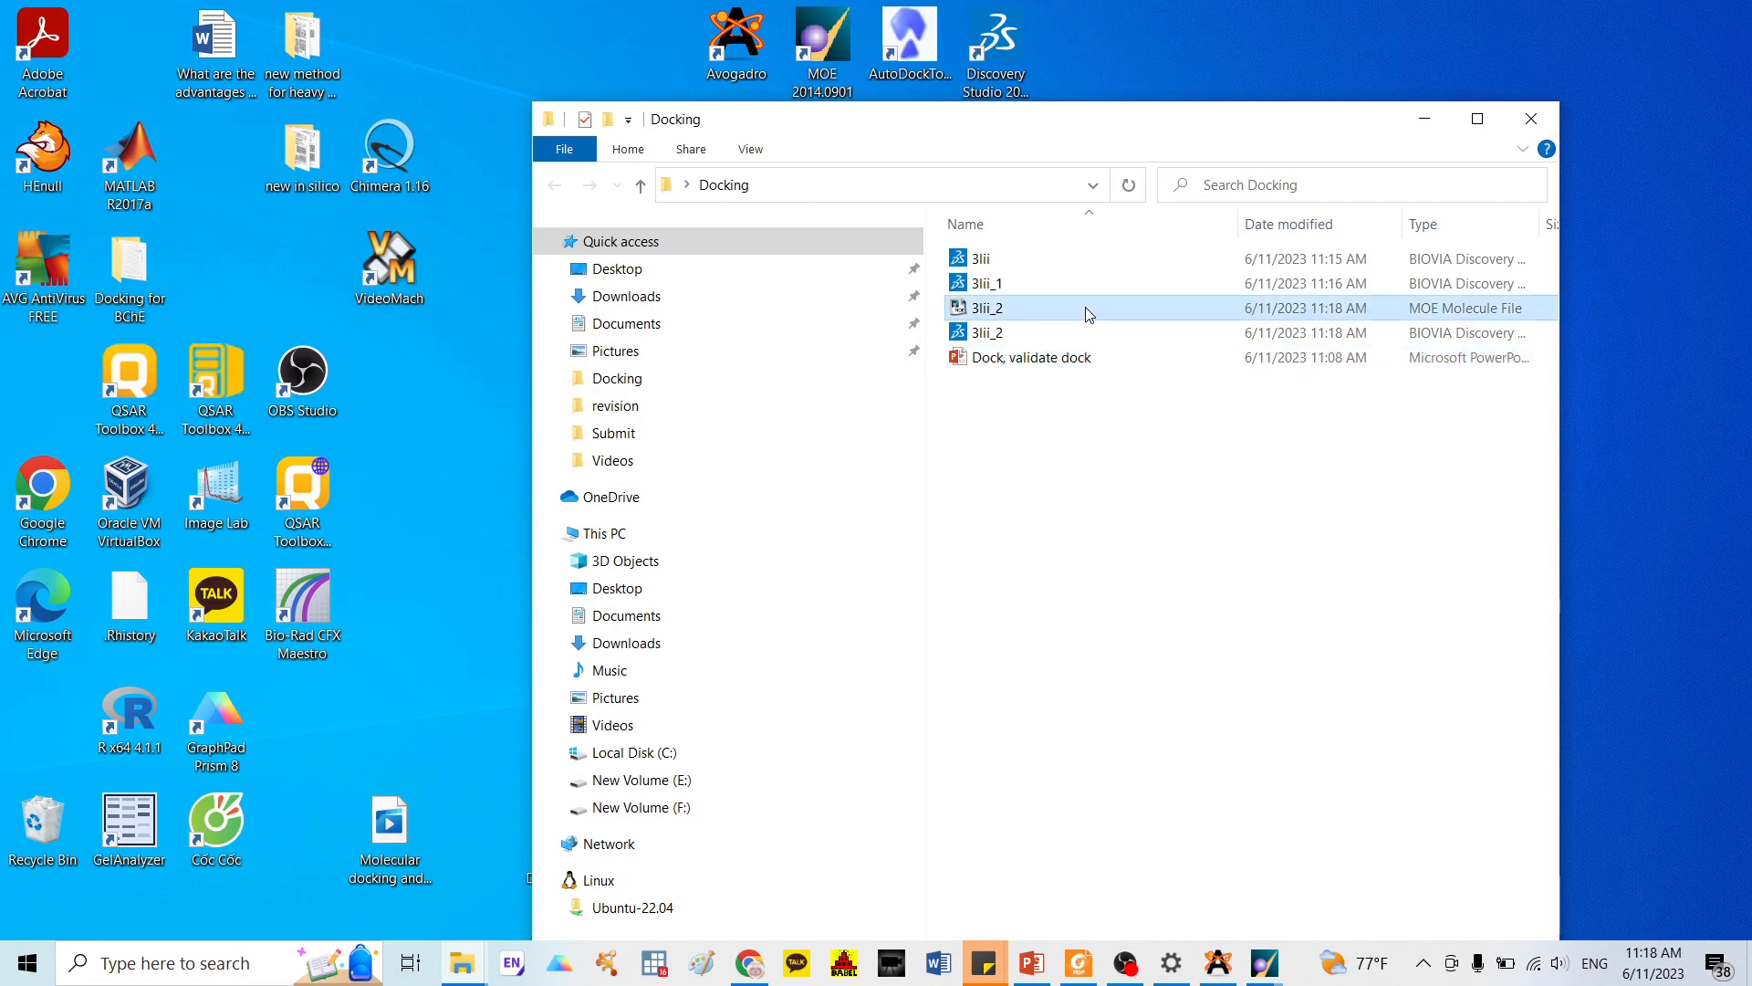
key(Delete)
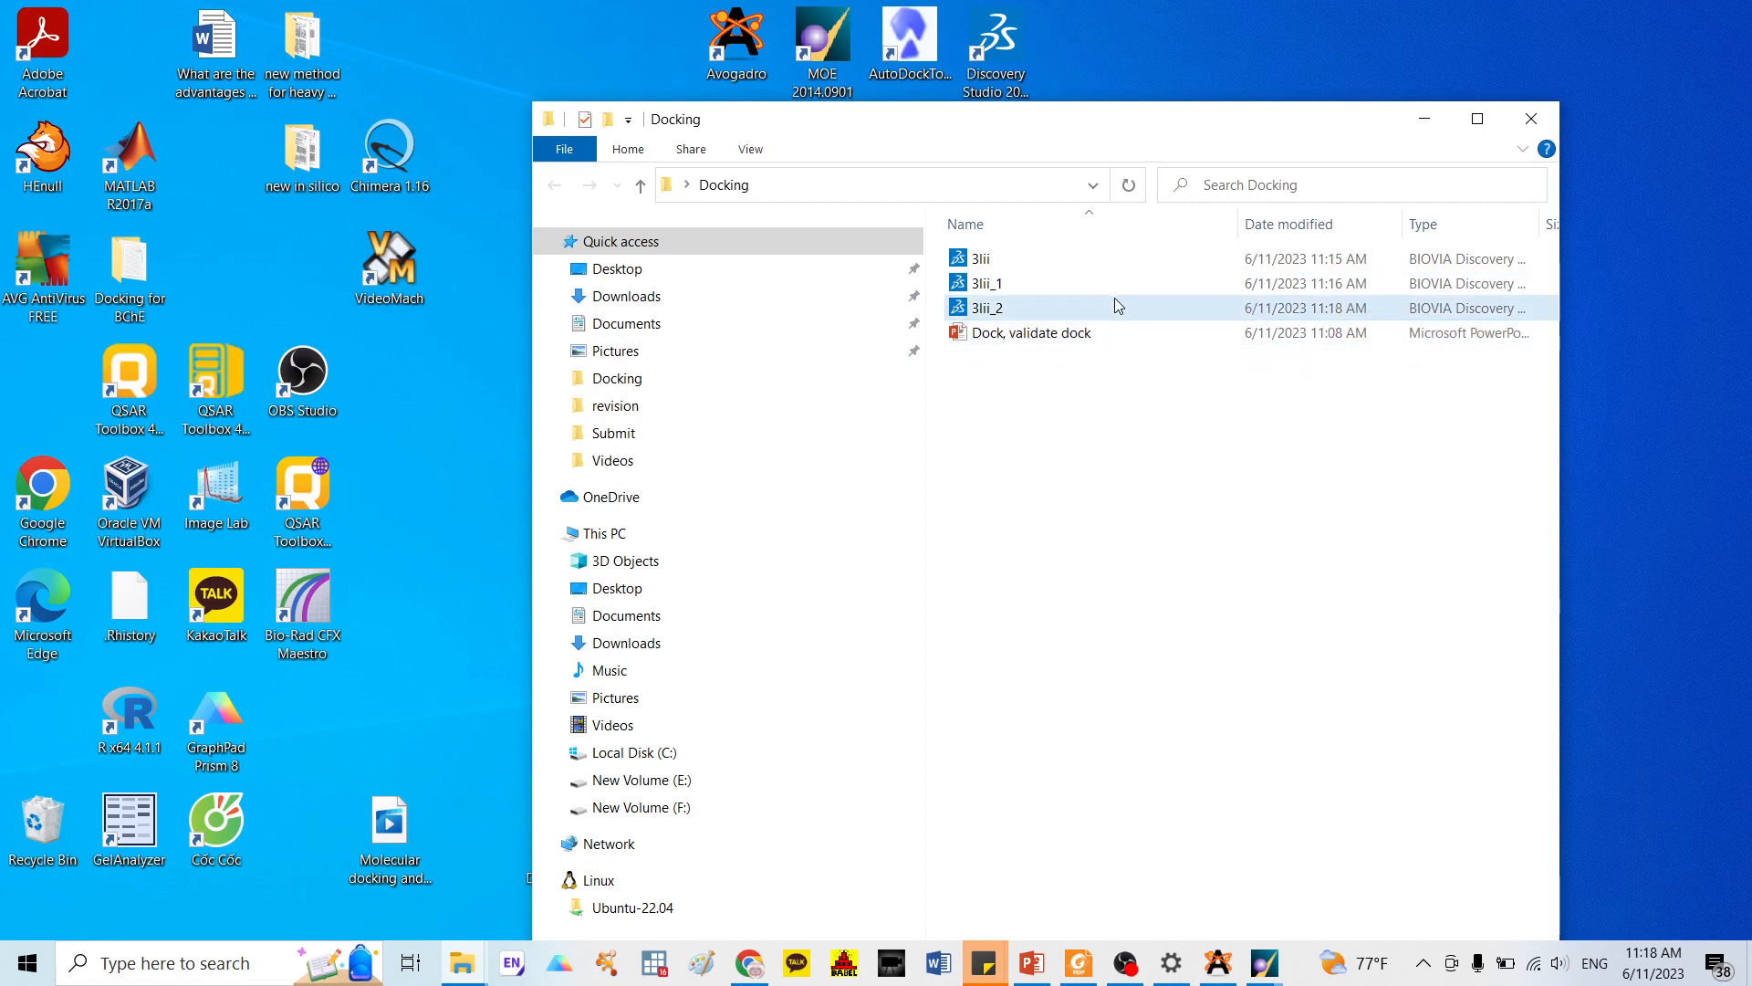
drag(1264, 134, 1395, 153)
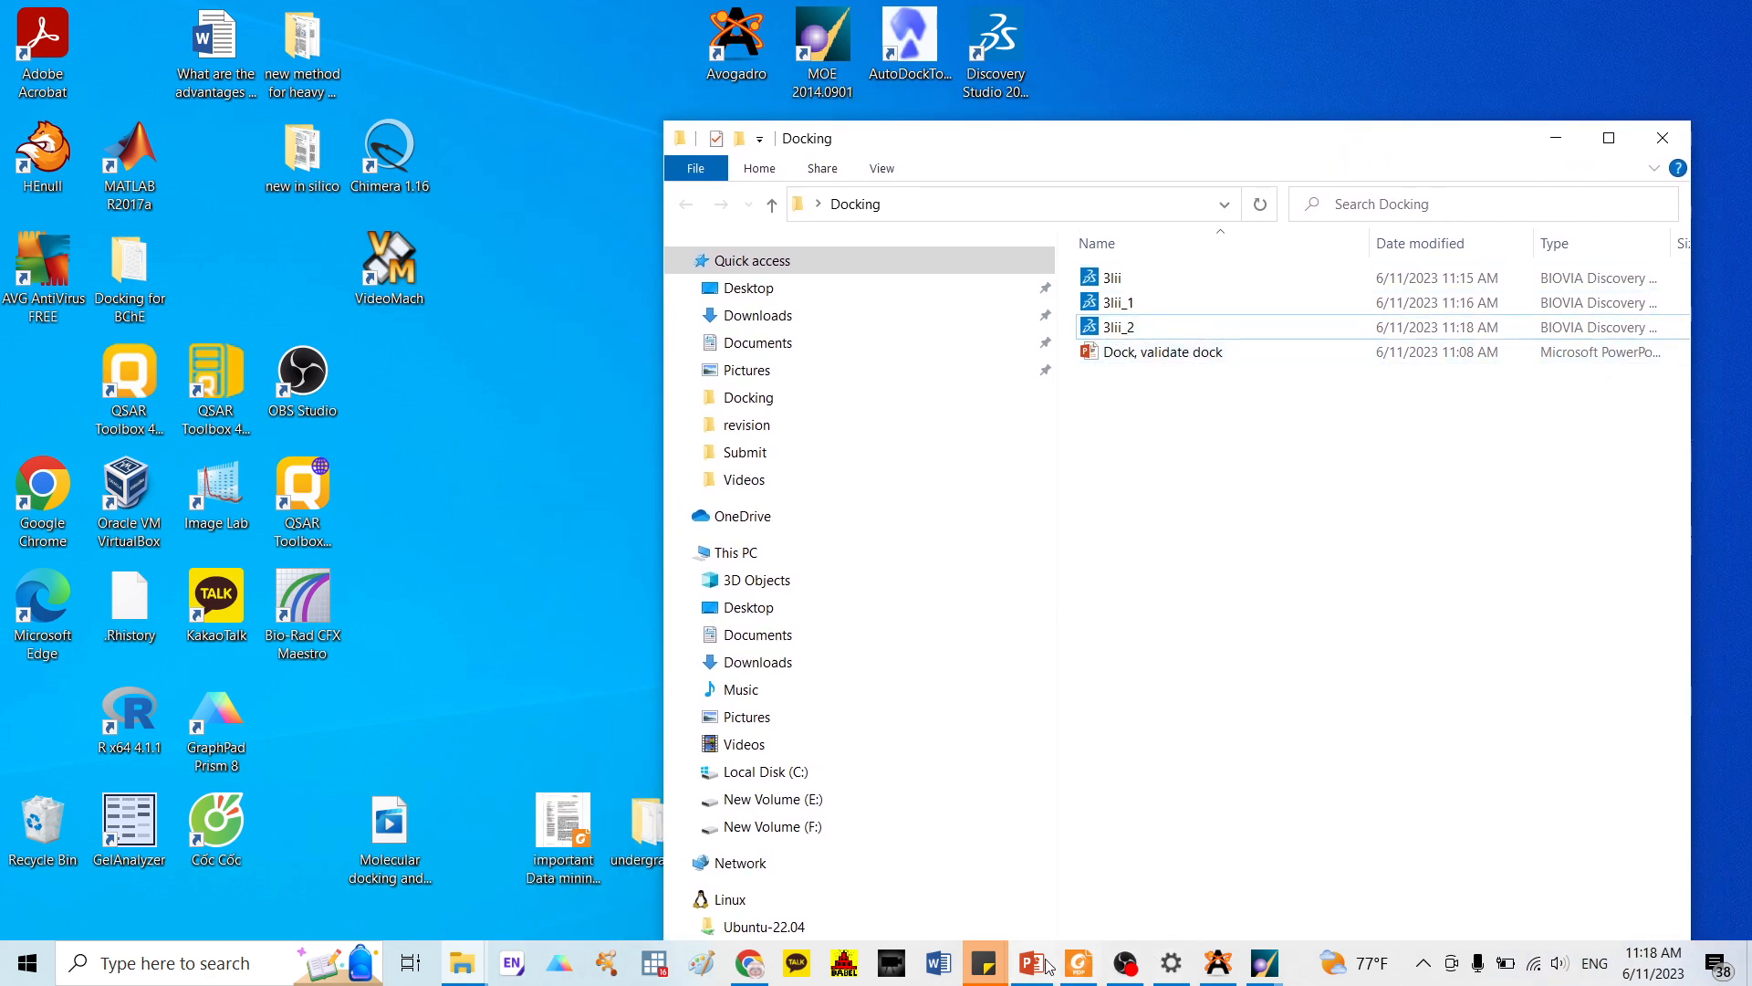
Switch to the PowerPoint presentation and review slides 6 and 7 on protein preparation, including adding polar hydrogens and Kollman charges
mouse_move(1034, 966)
click(1050, 890)
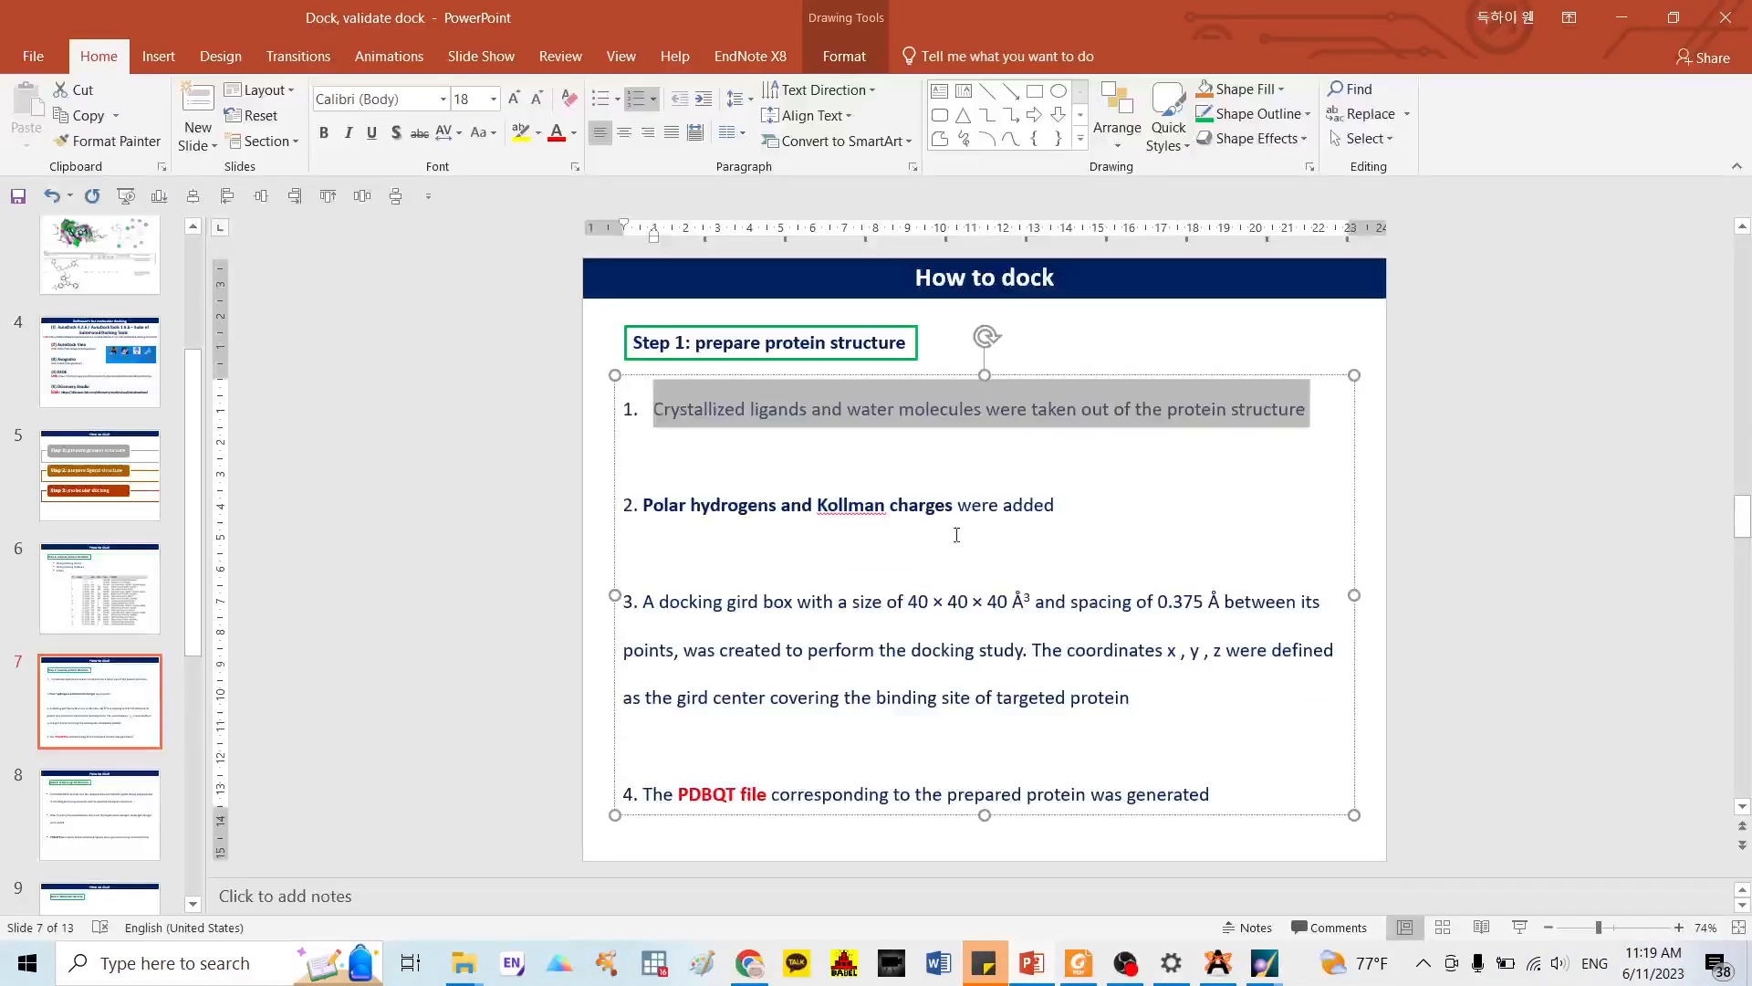
click(106, 577)
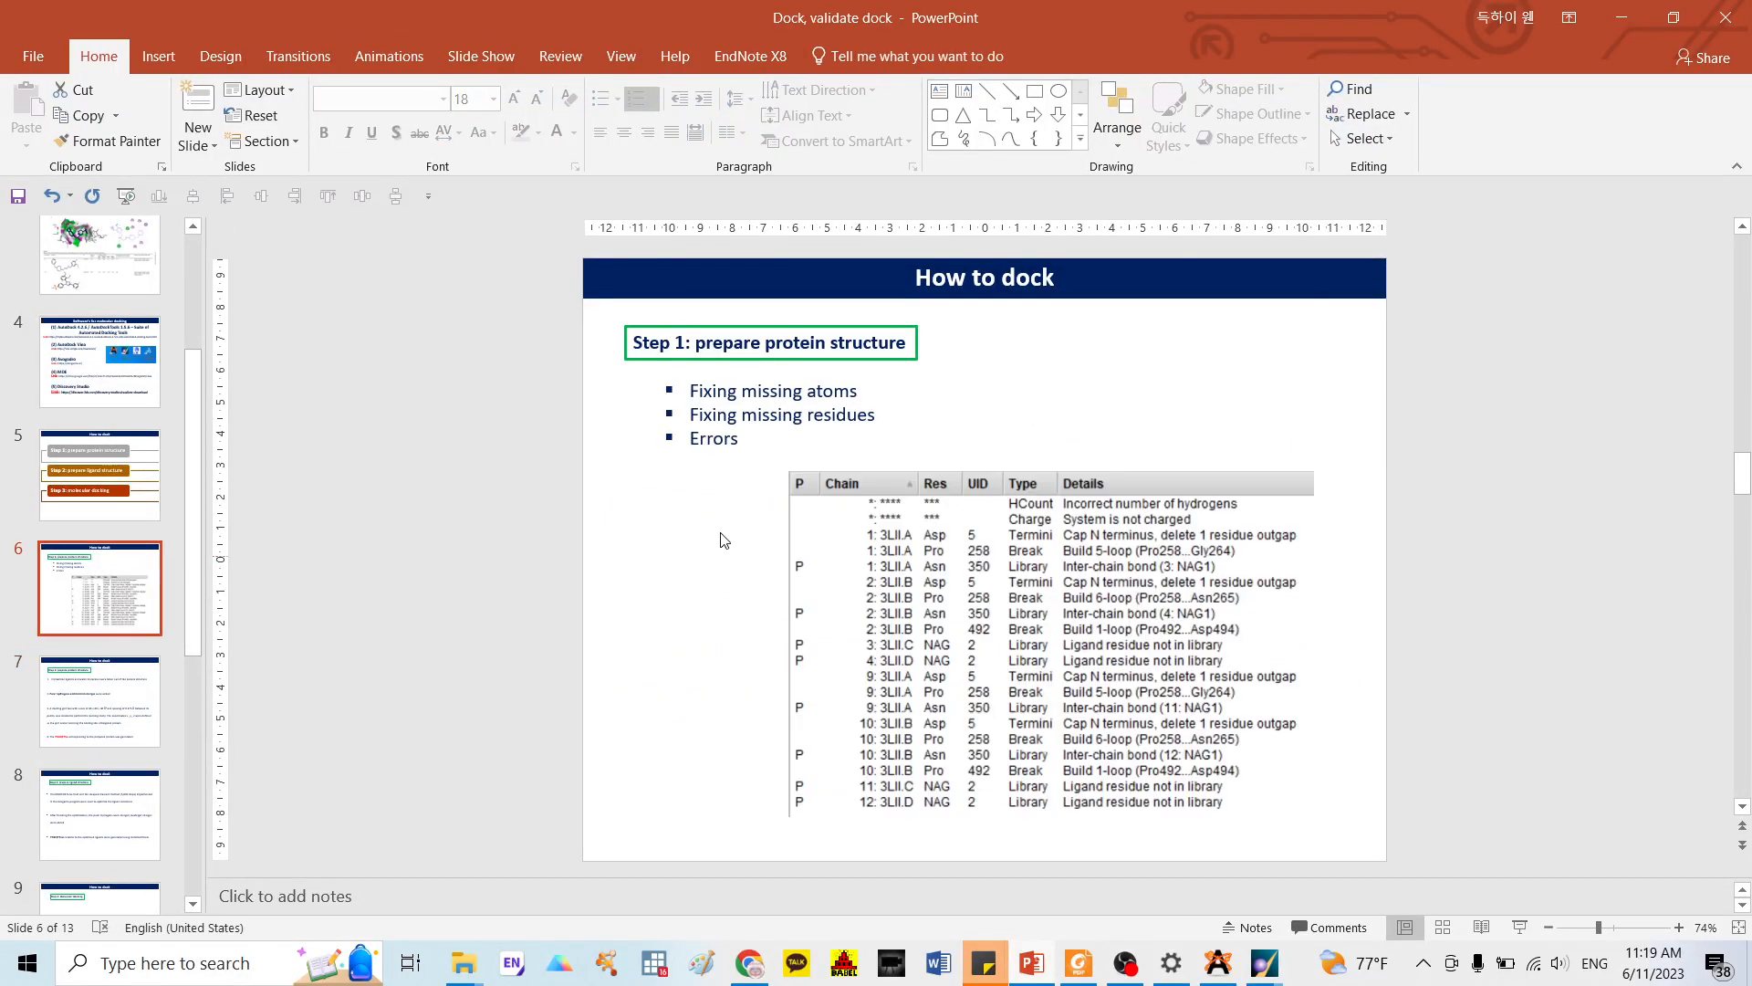
click(121, 701)
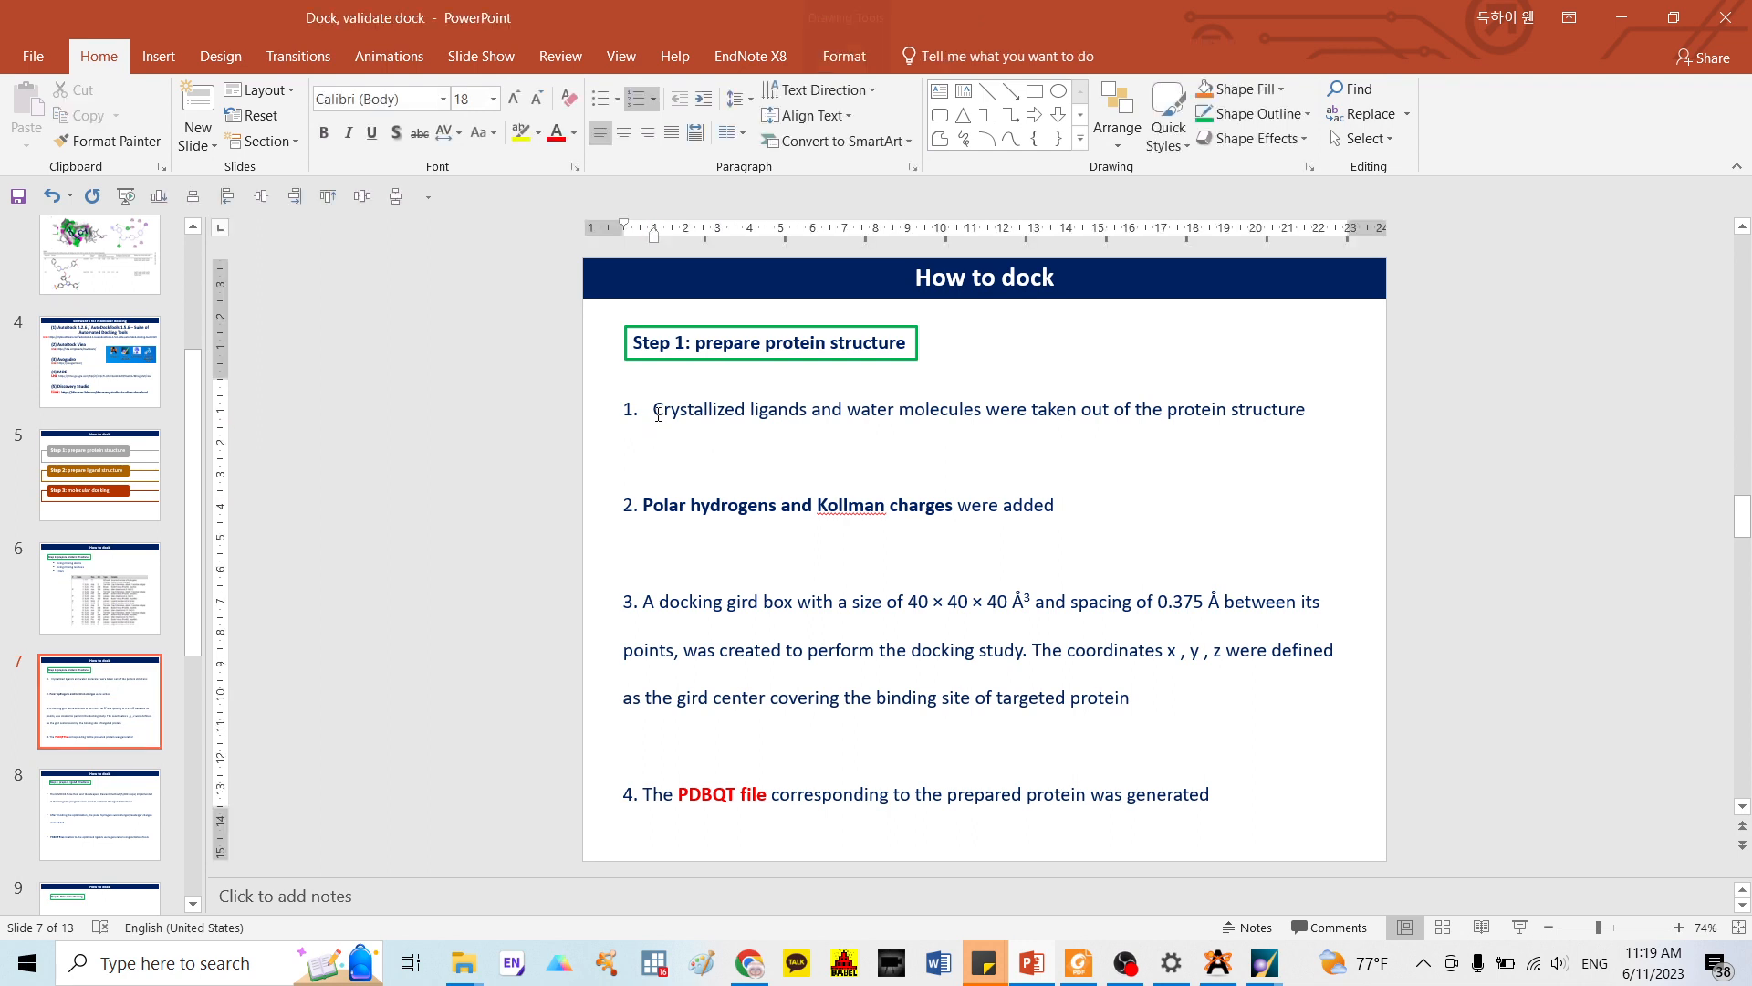
drag(655, 412, 1307, 411)
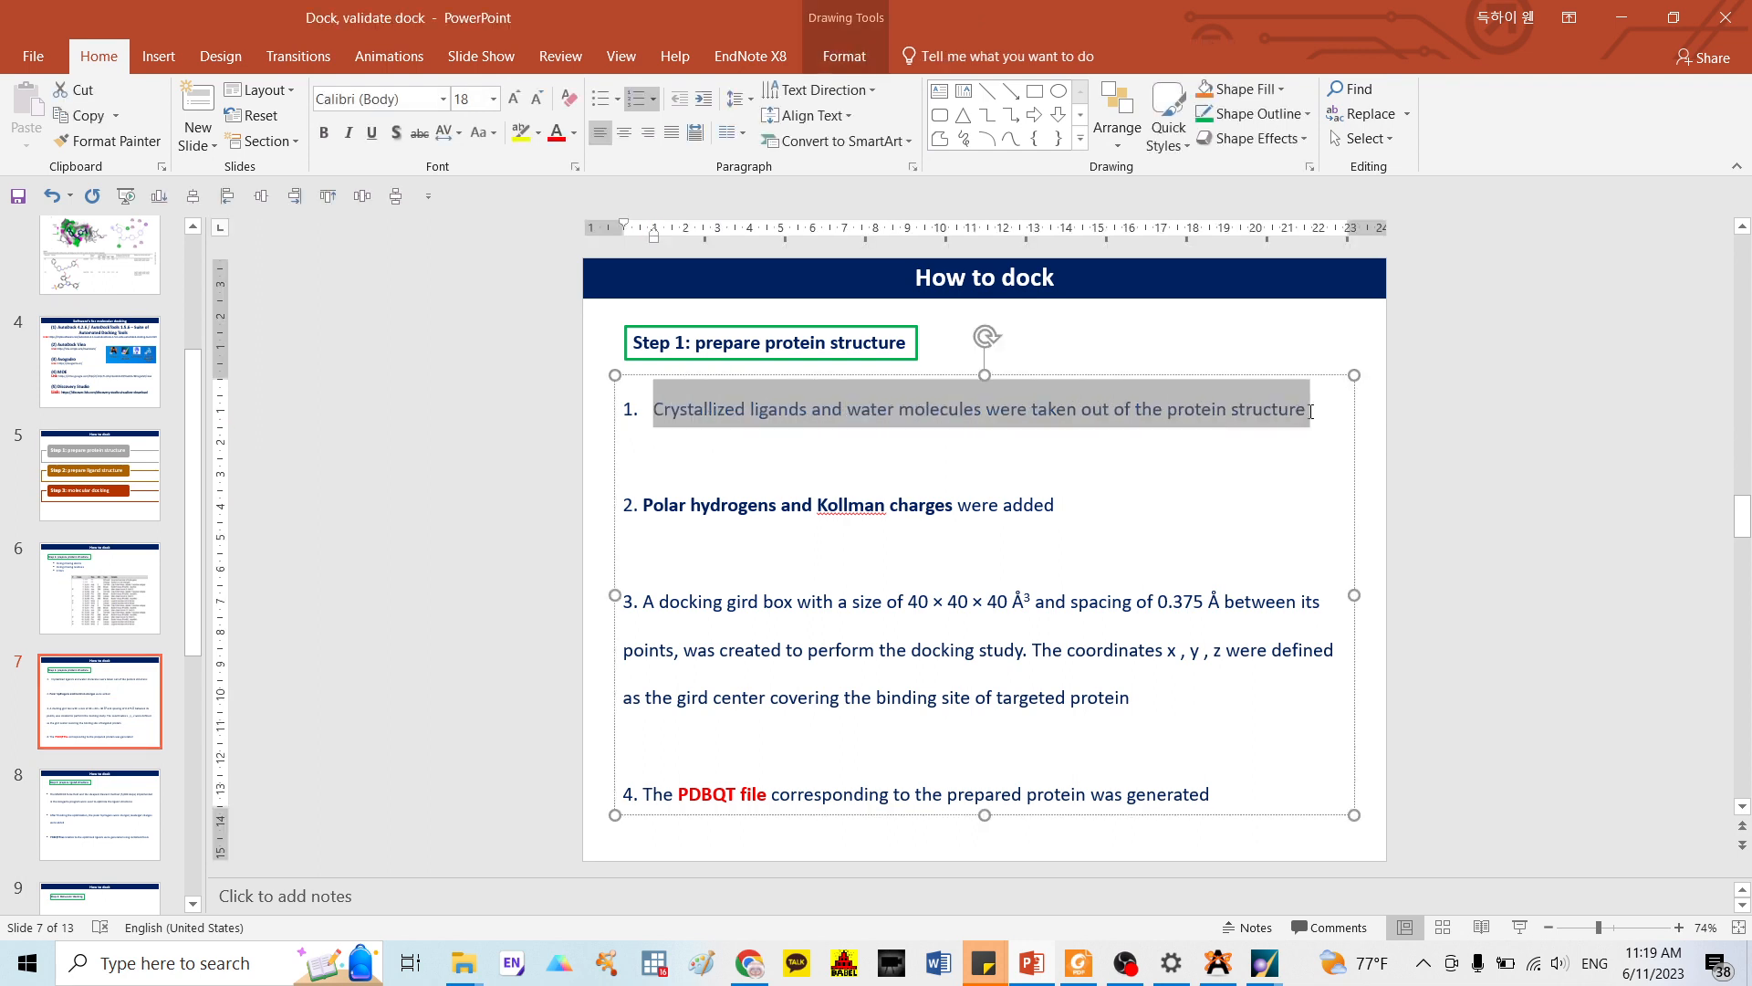
click(792, 510)
drag(640, 502, 830, 523)
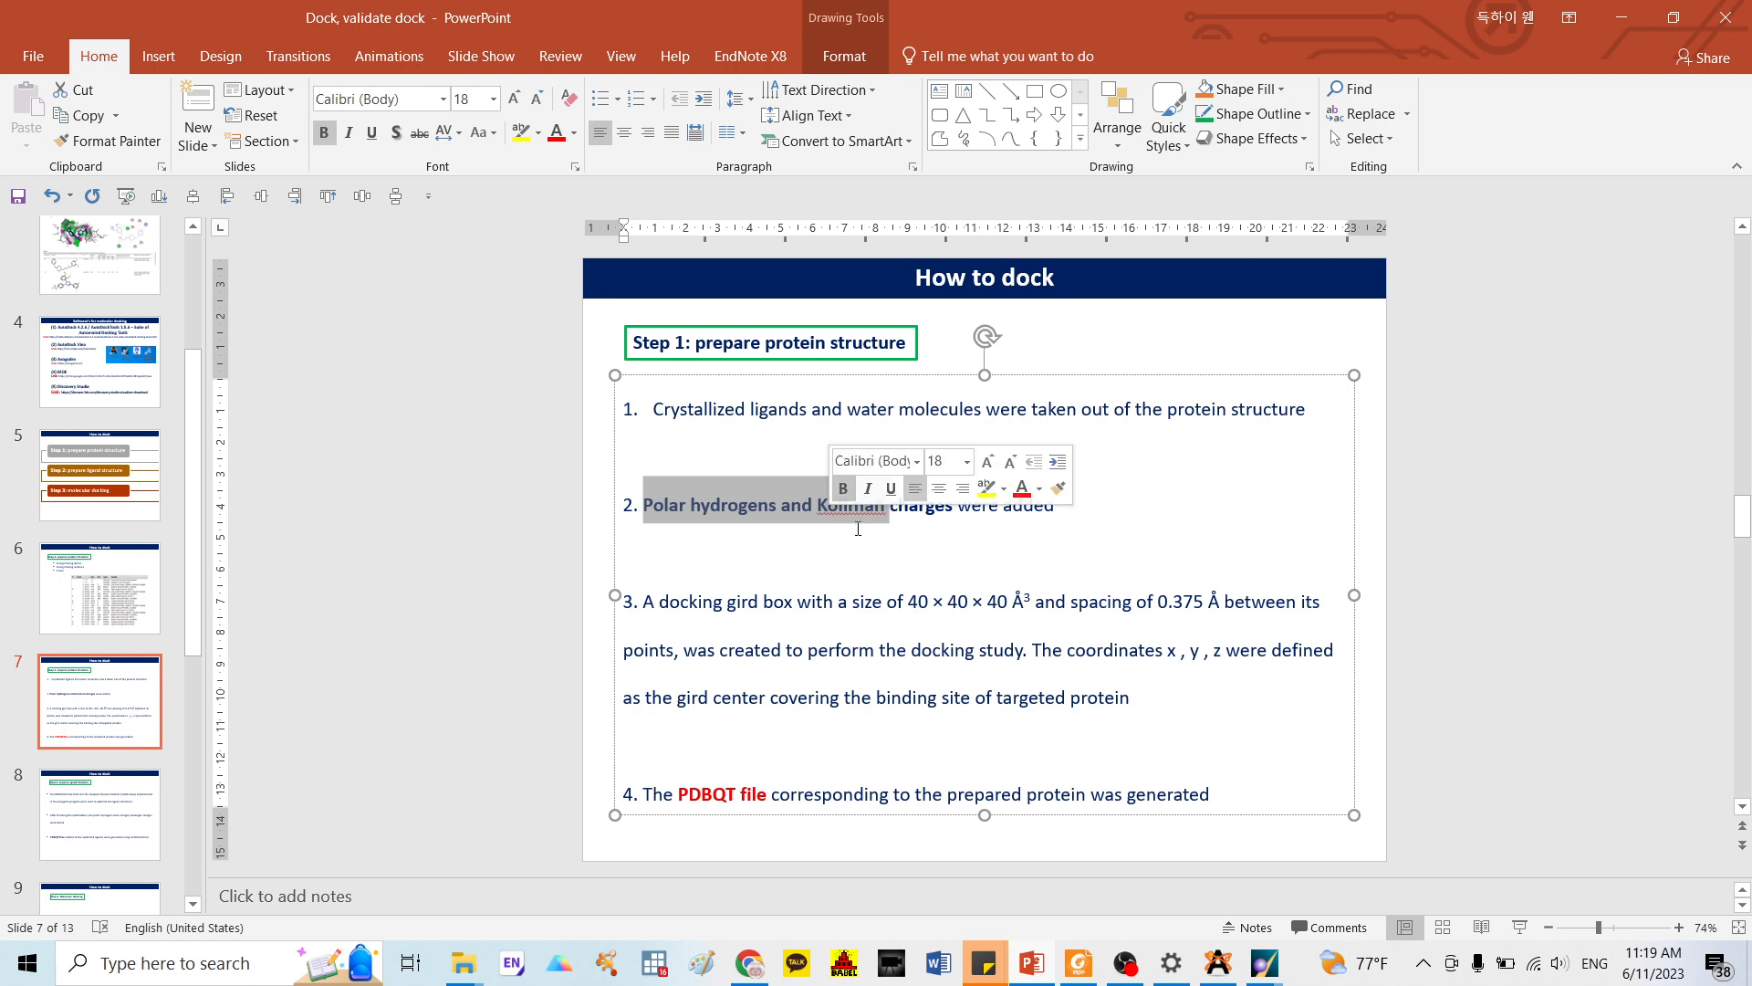
click(863, 546)
click(1620, 20)
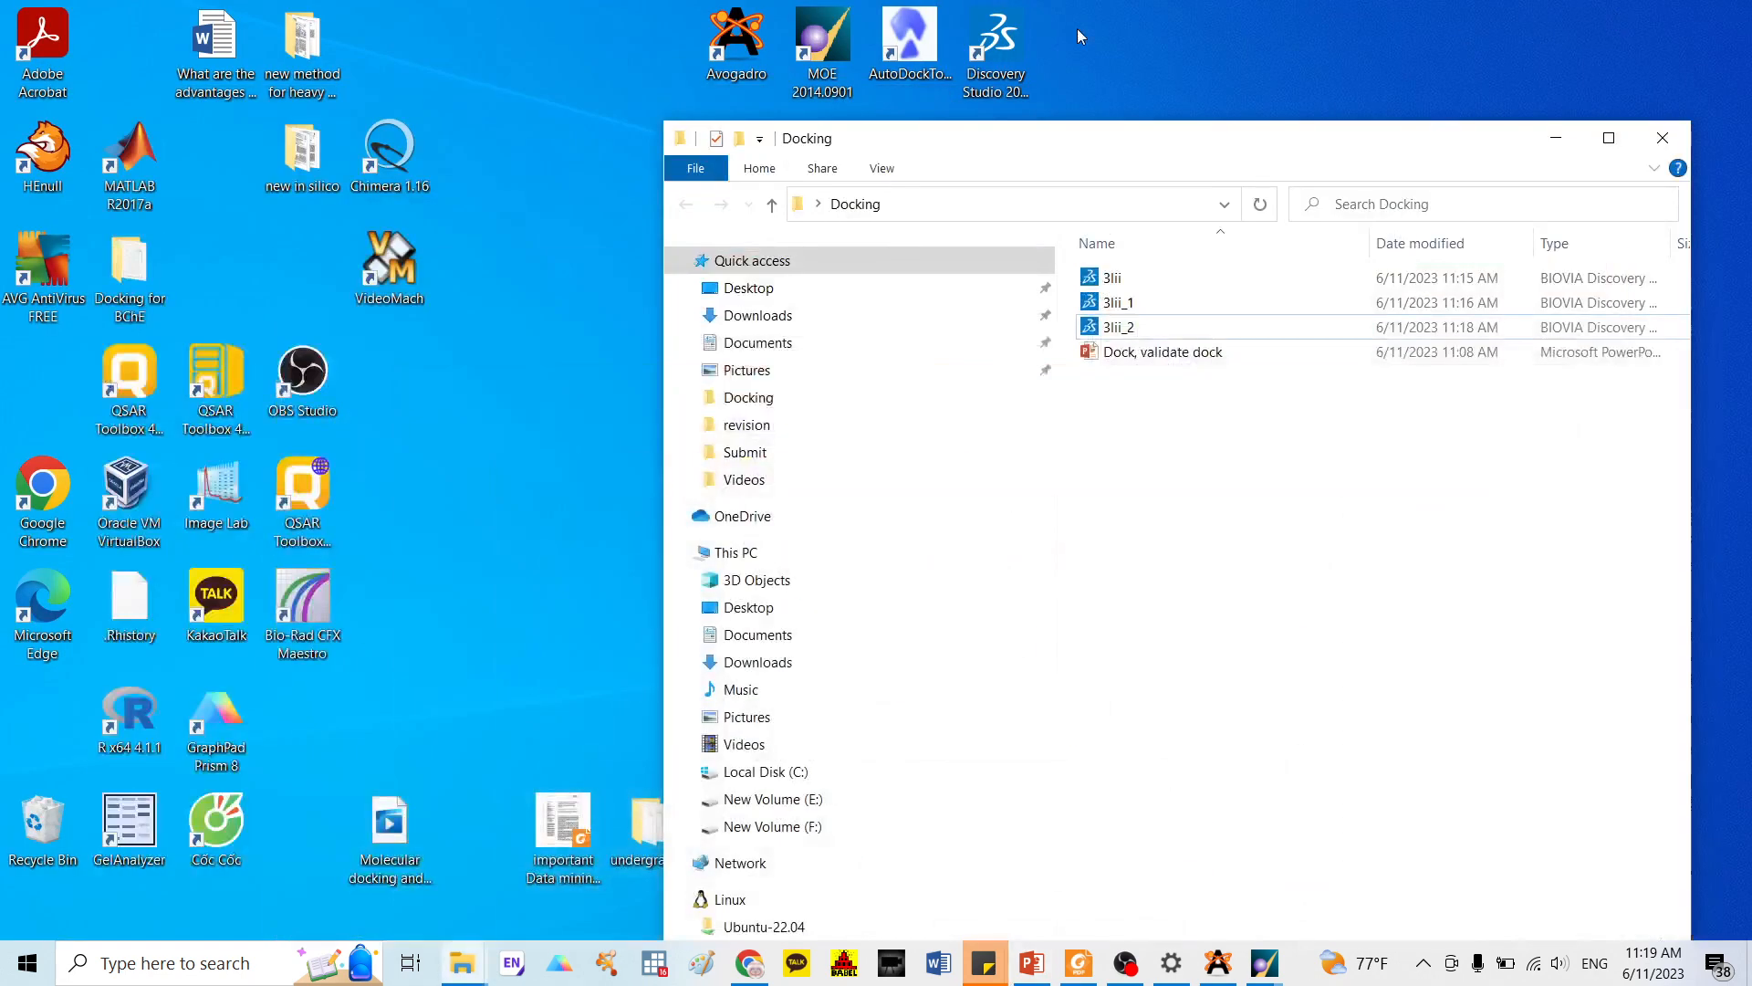
Launch AutoDockTools from the desktop, postpone its registration and place the Docking folder window beside it
double_click(907, 35)
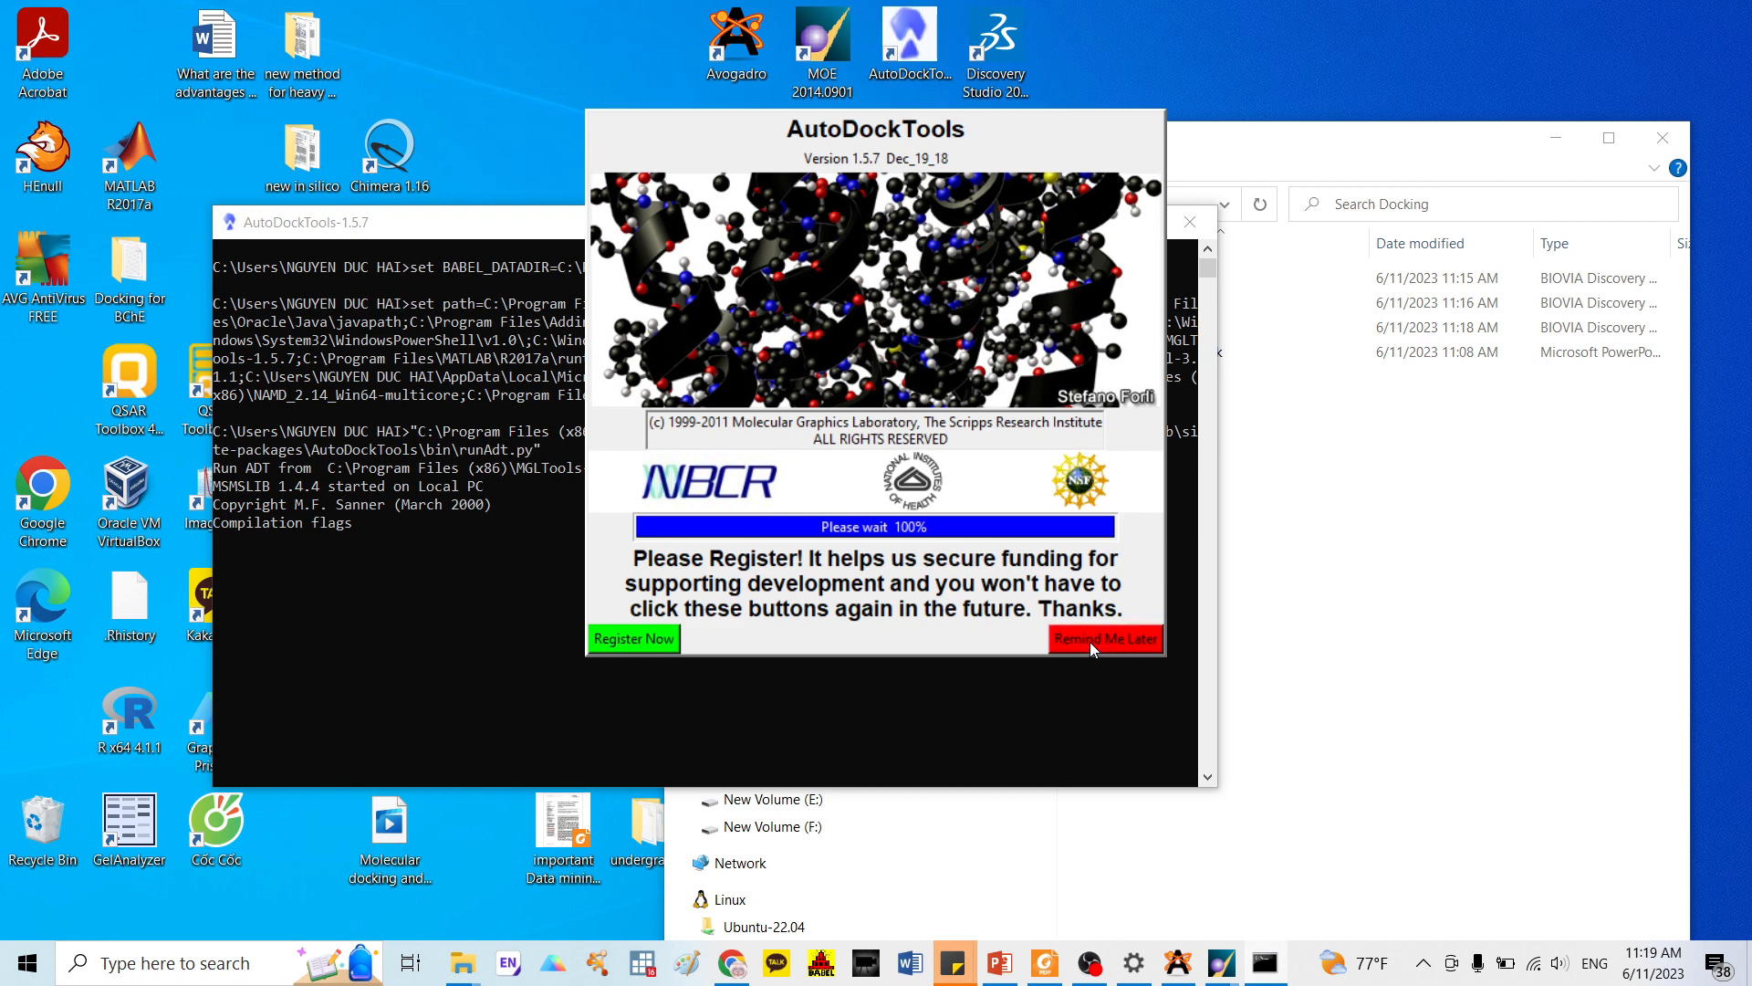
click(1093, 637)
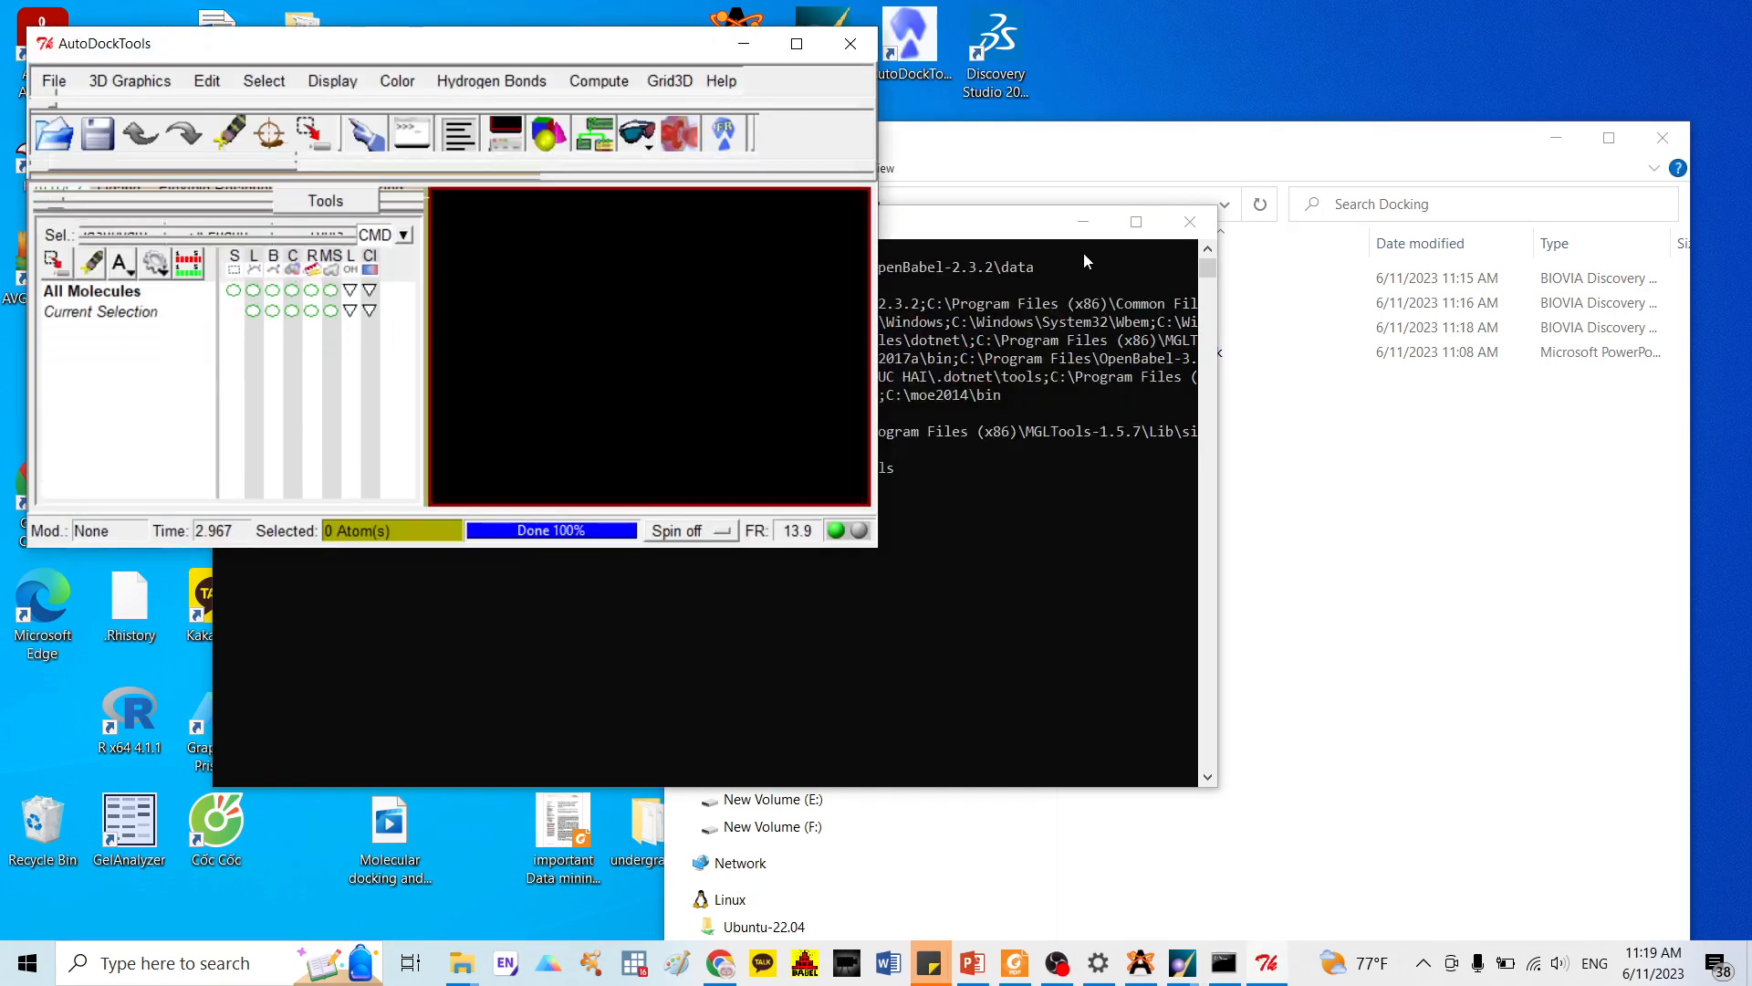
click(1205, 443)
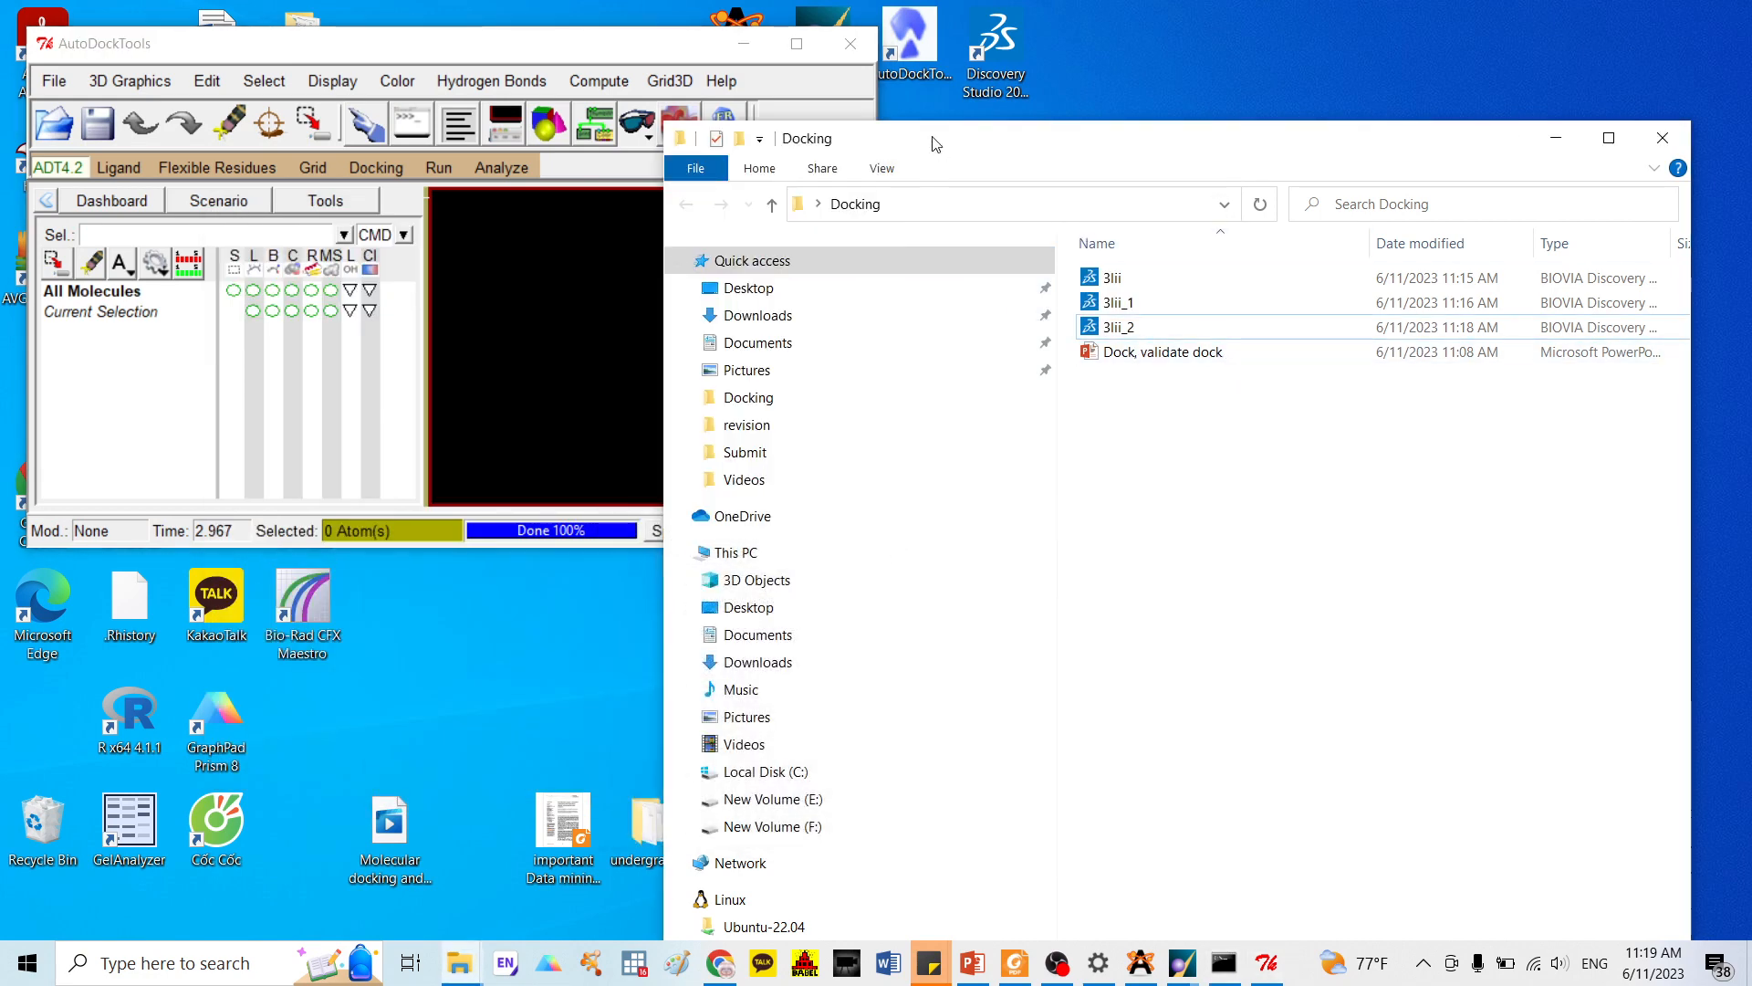
drag(1011, 137, 1252, 117)
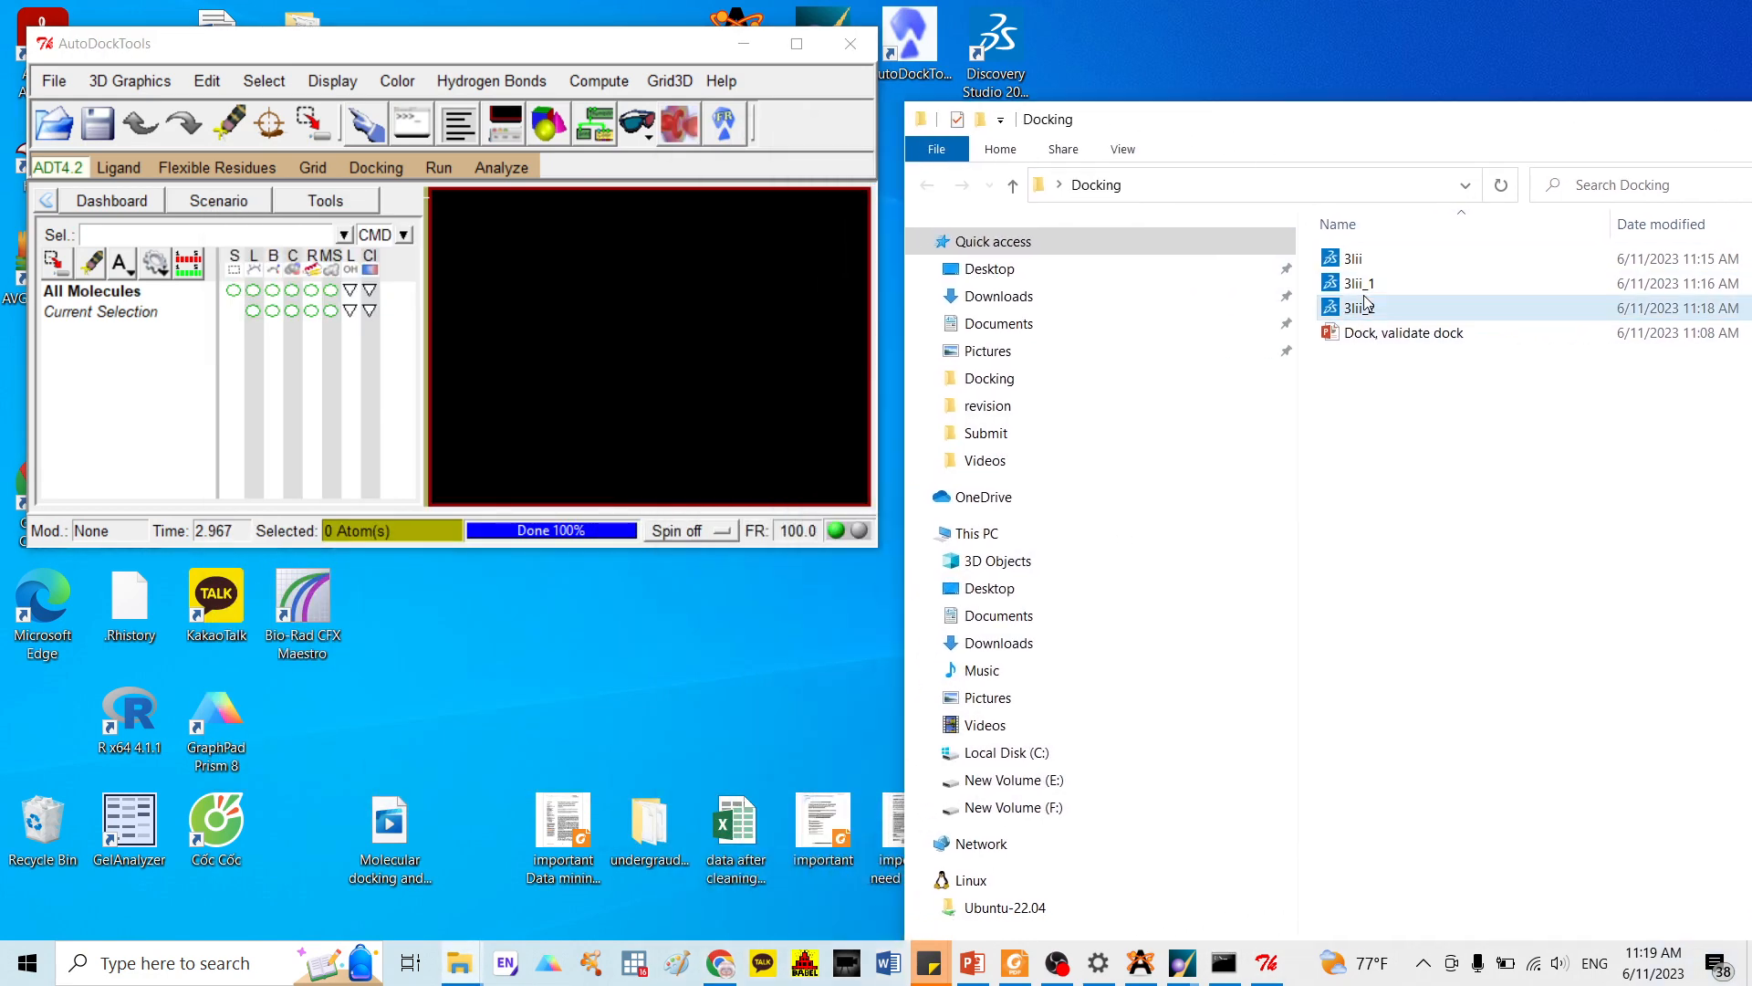
Load the 3lii_2 PDB file from the Docking folder into AutoDockTools and maximize the program window
click(1366, 310)
drag(1366, 314, 675, 330)
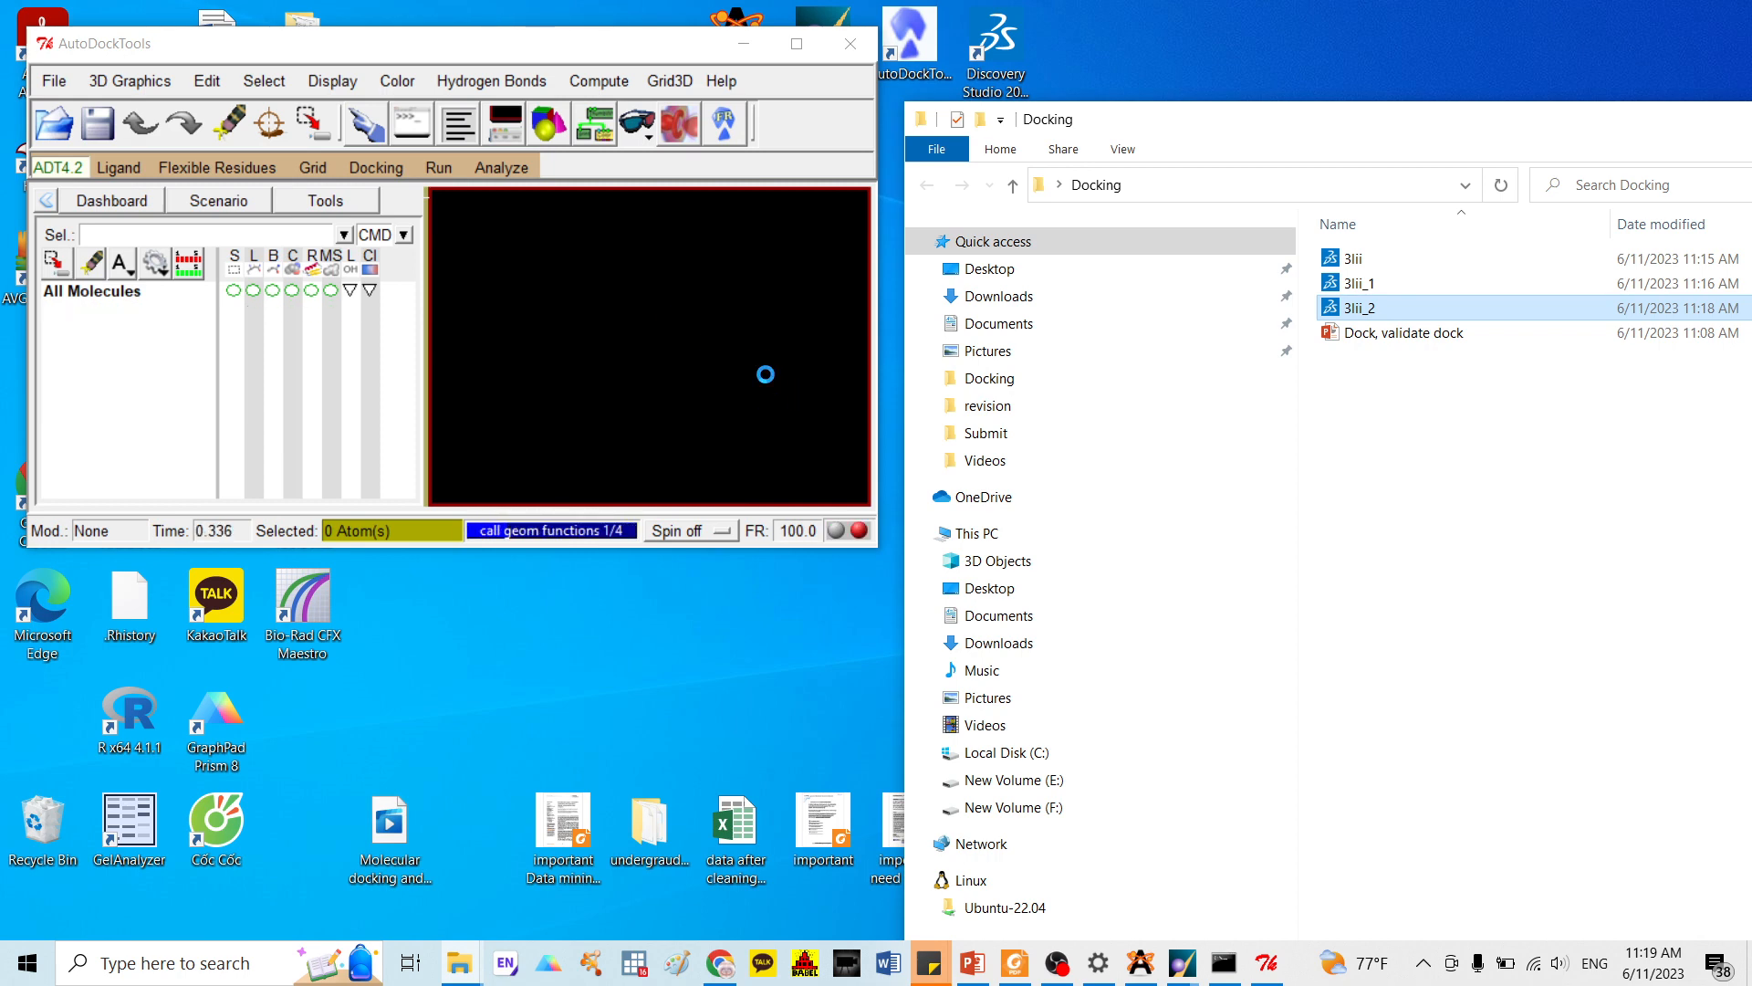
click(797, 43)
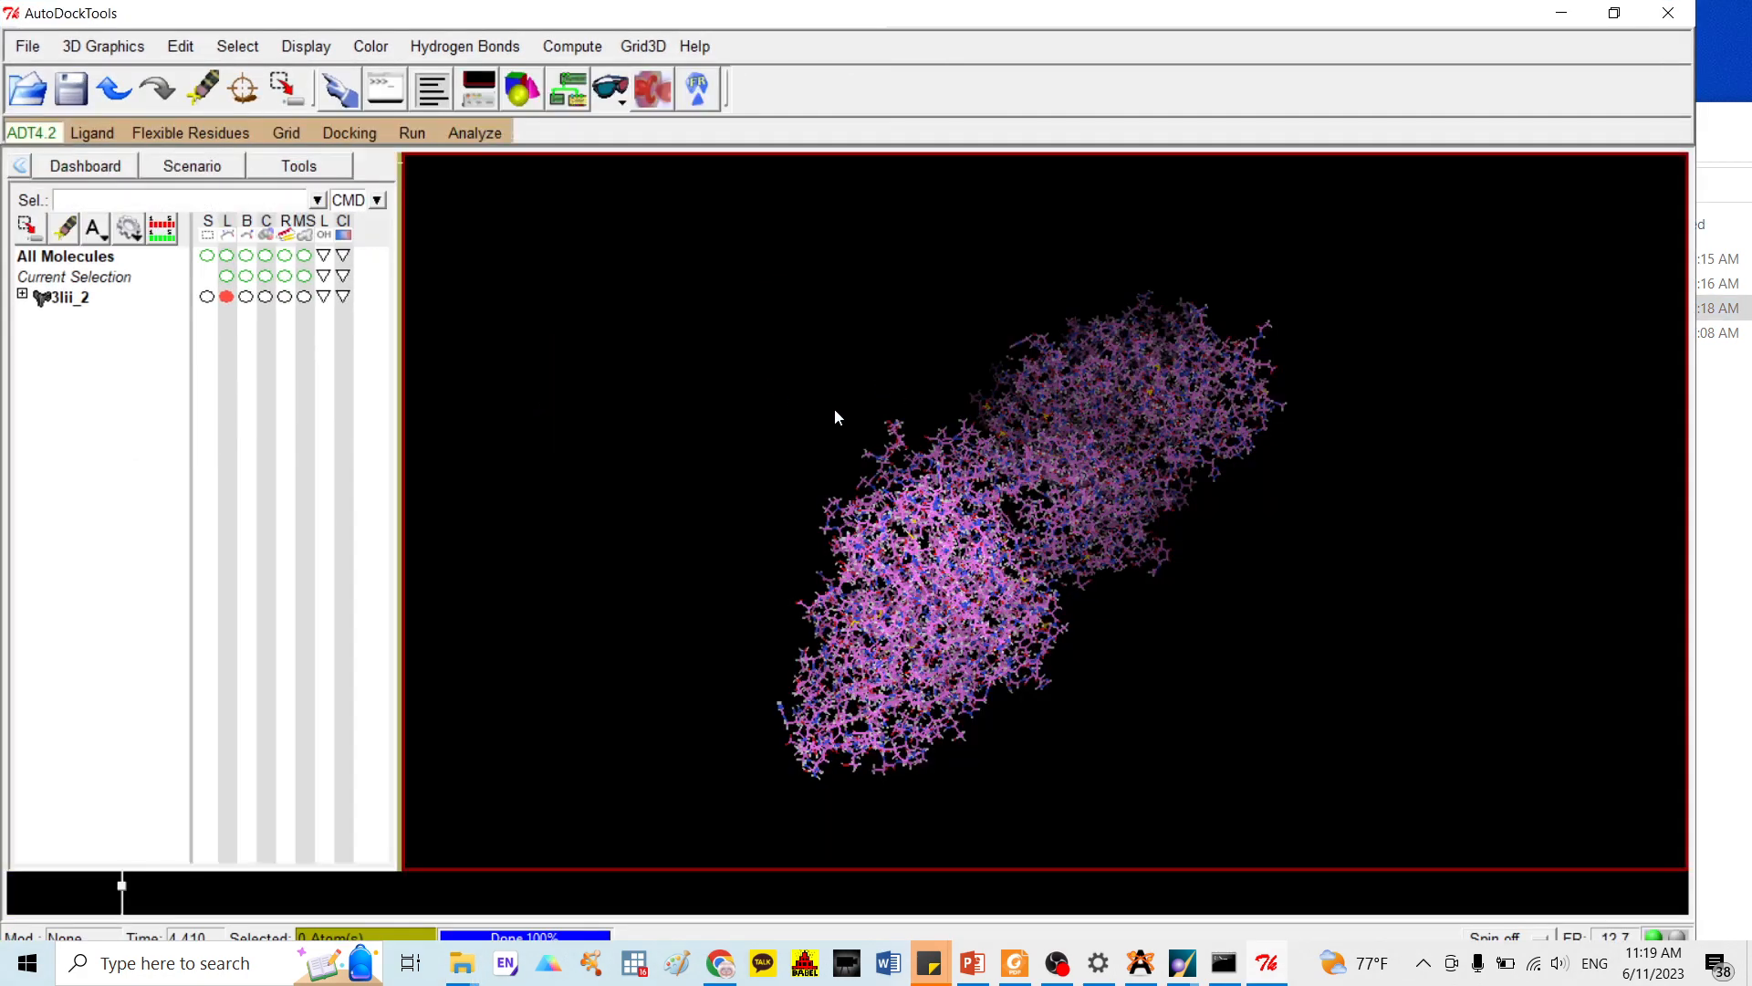
middle_drag(911, 369, 863, 275)
Delete the water molecules from 3lii_2 and add Kollman charges to the protein
click(181, 47)
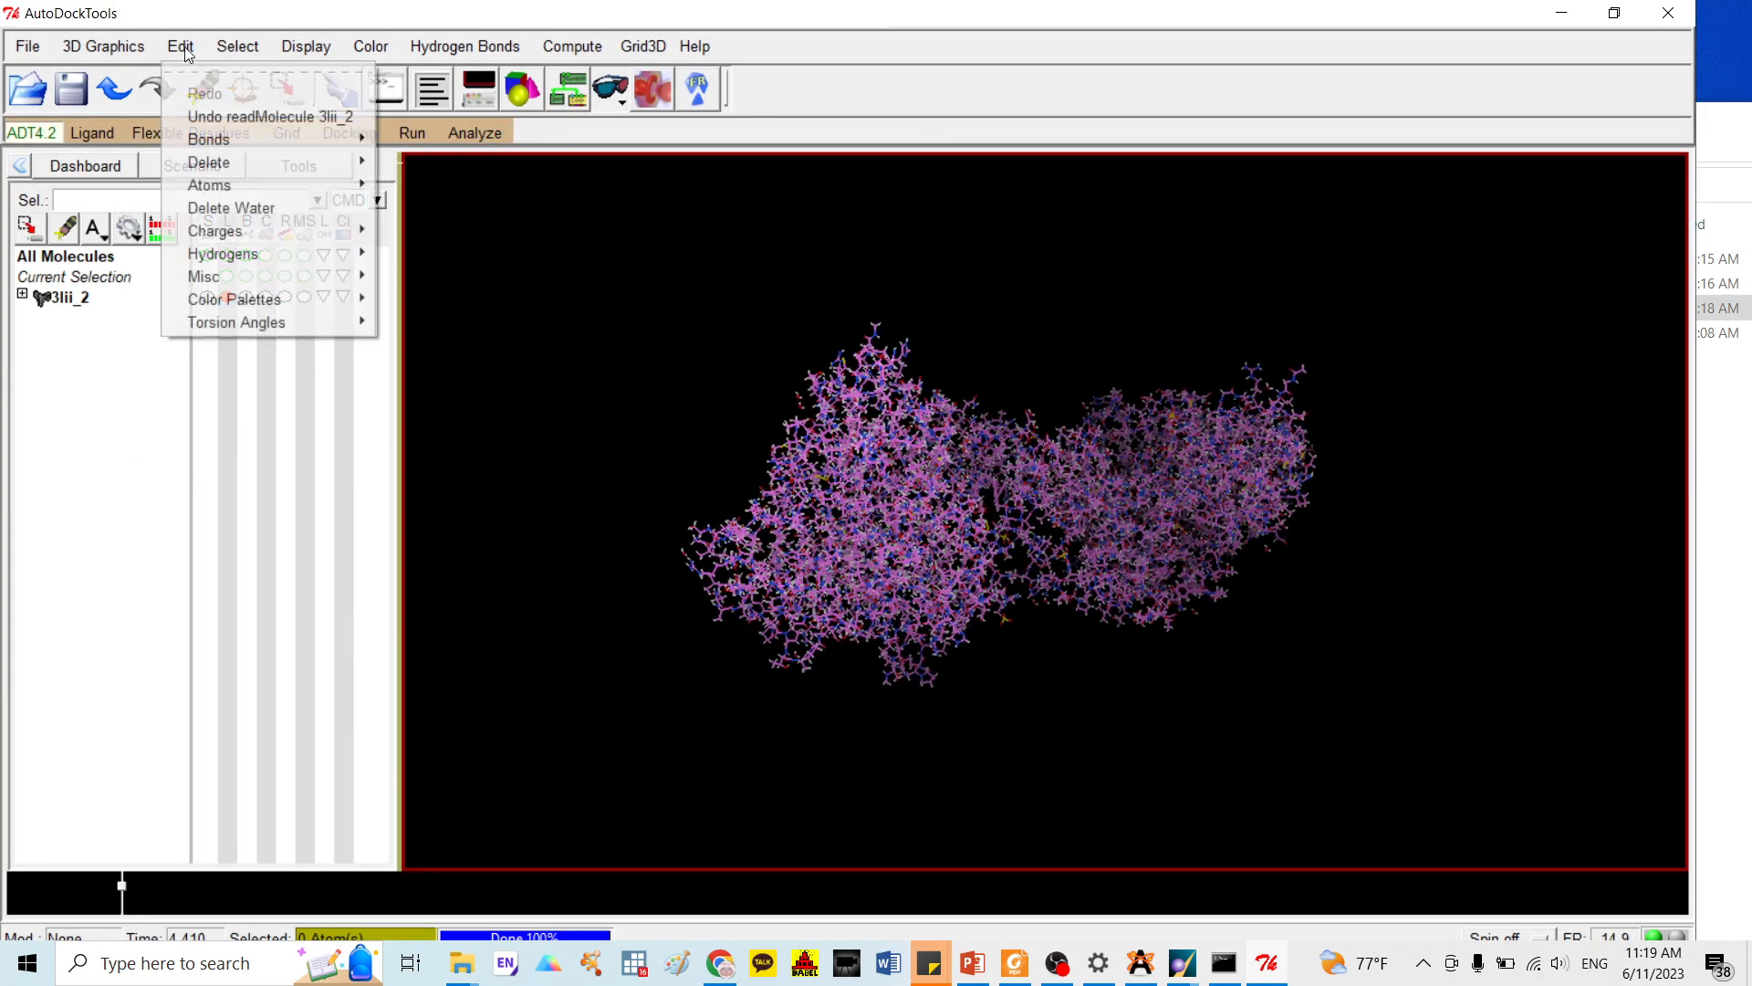
click(231, 208)
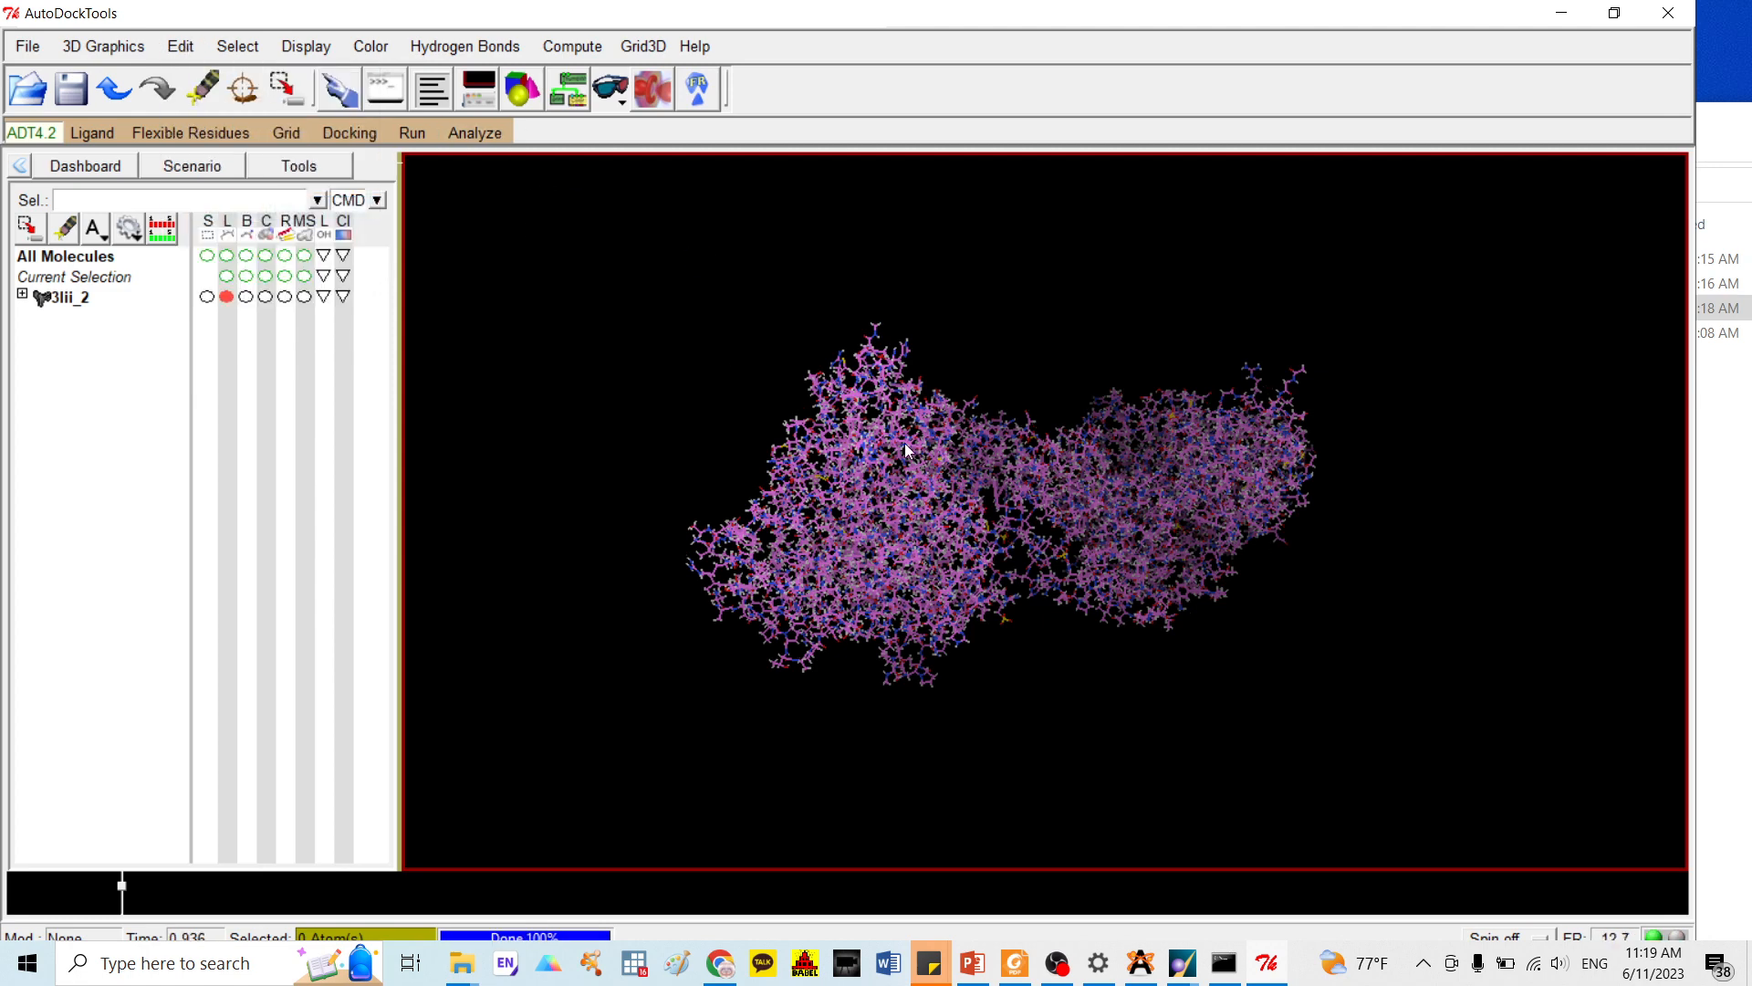
click(182, 47)
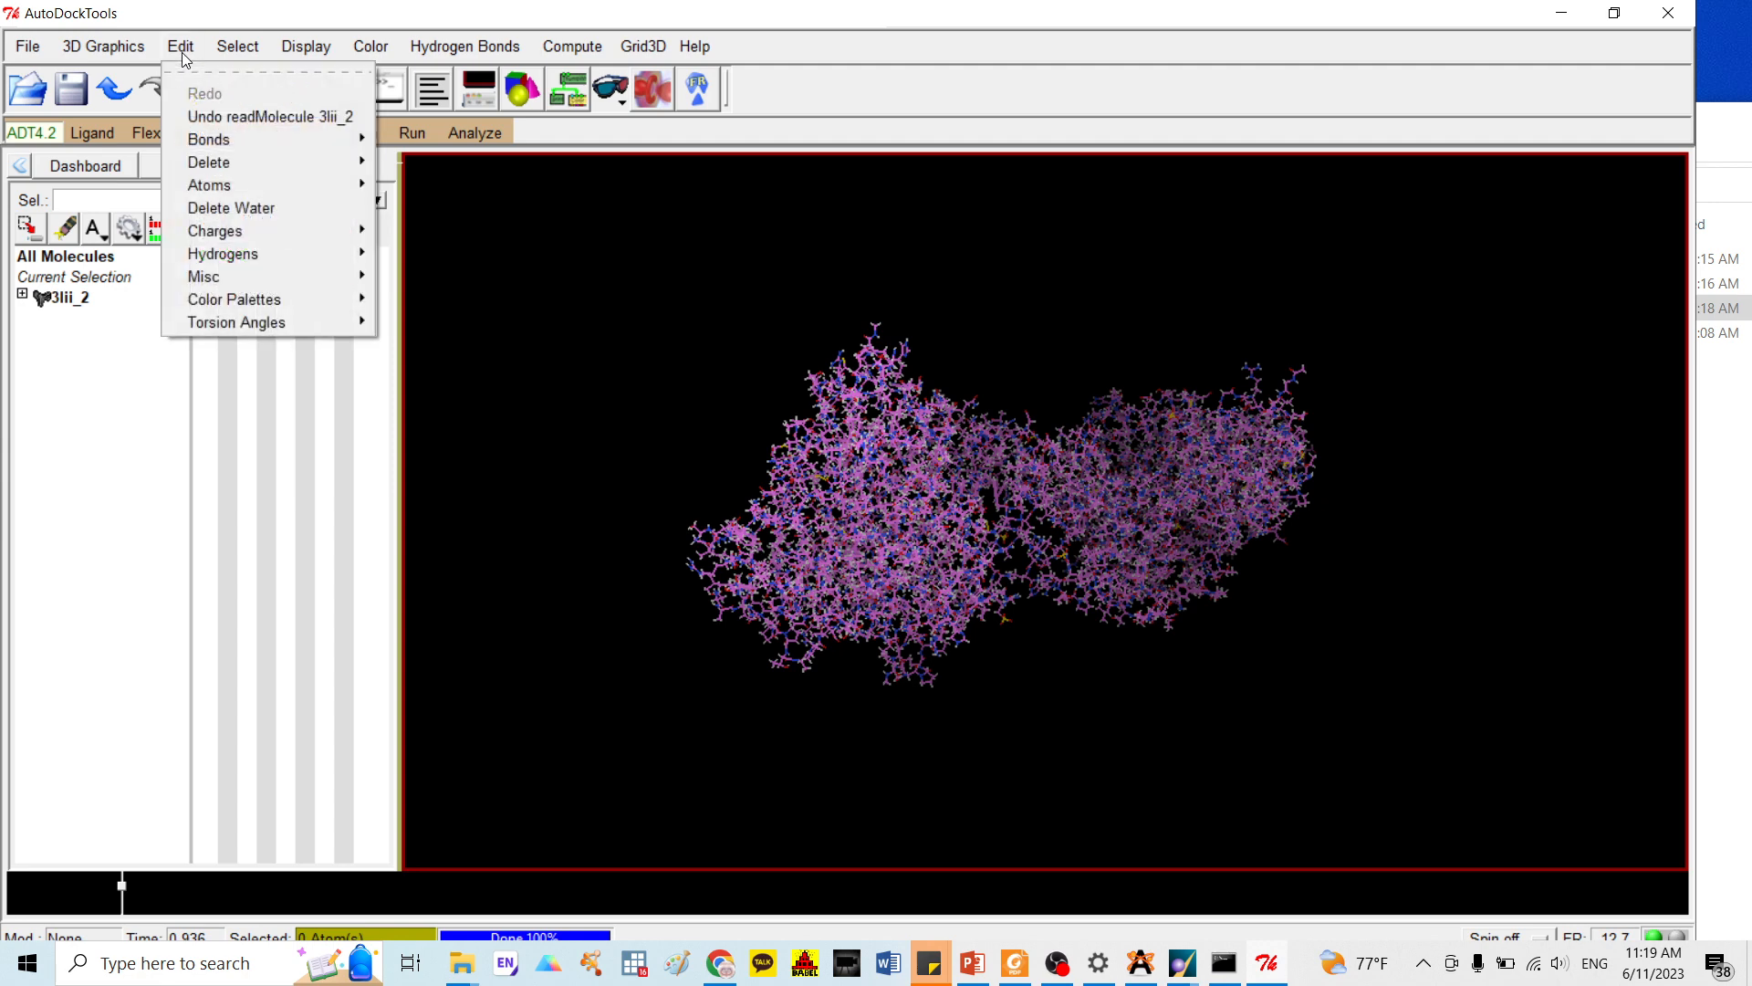
mouse_move(221, 238)
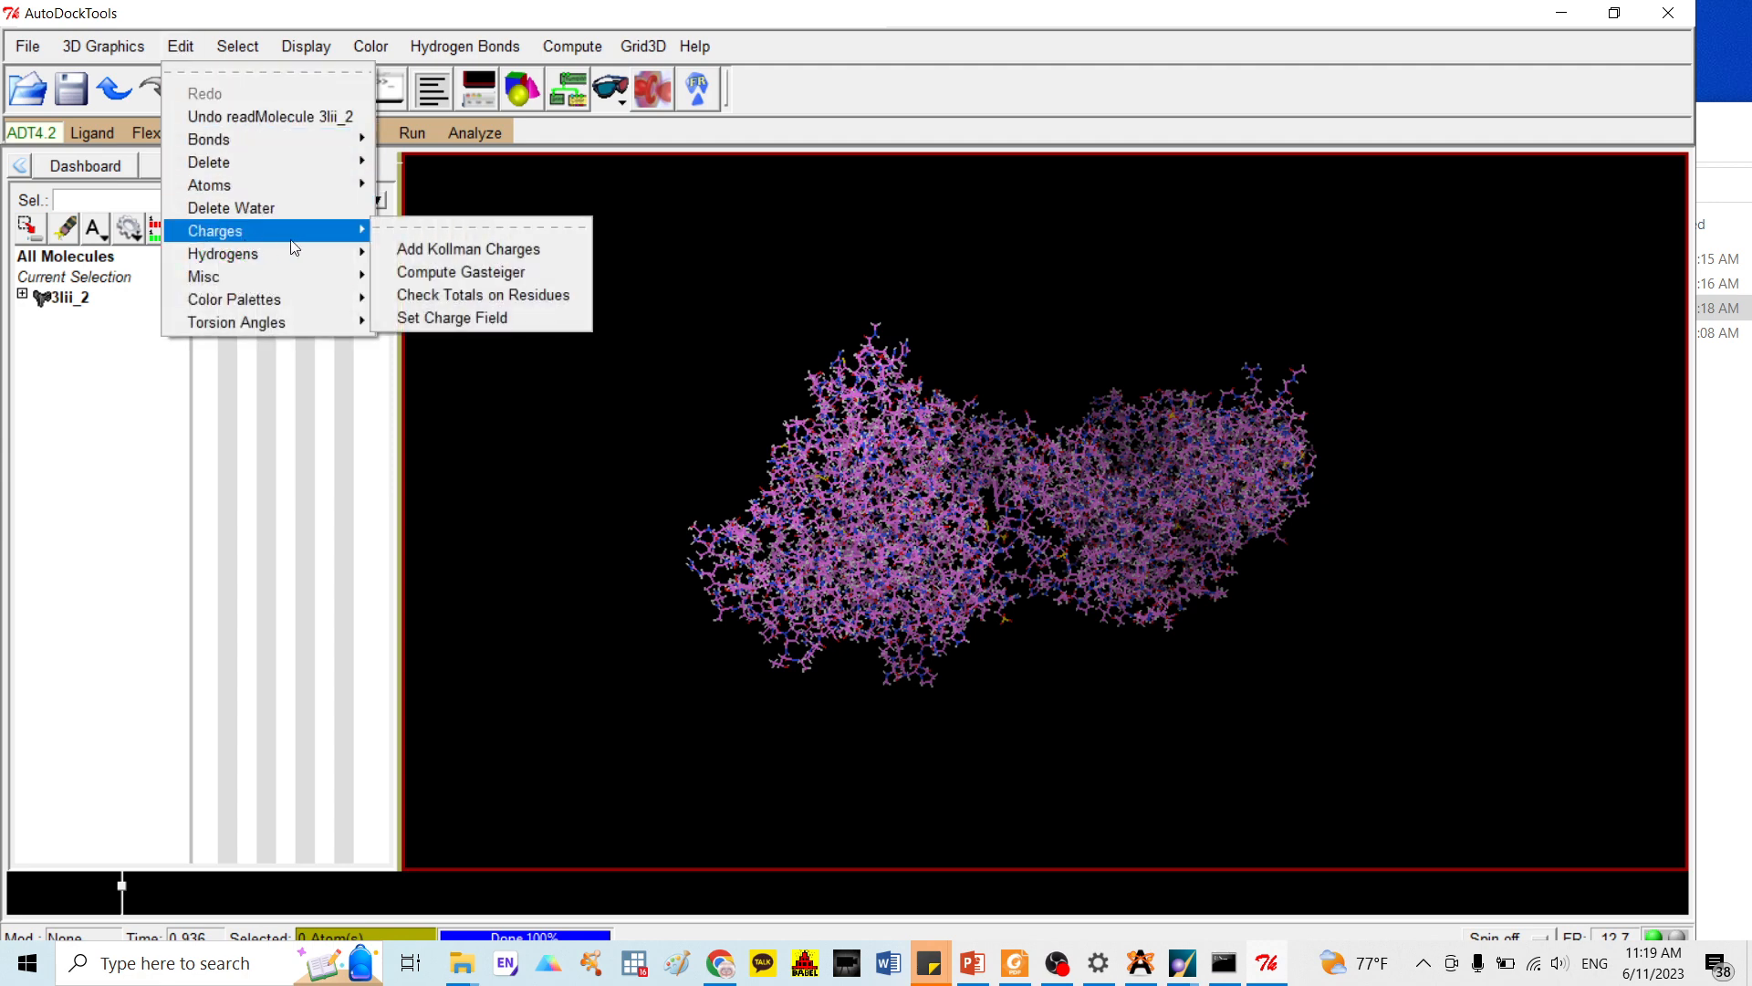
click(425, 252)
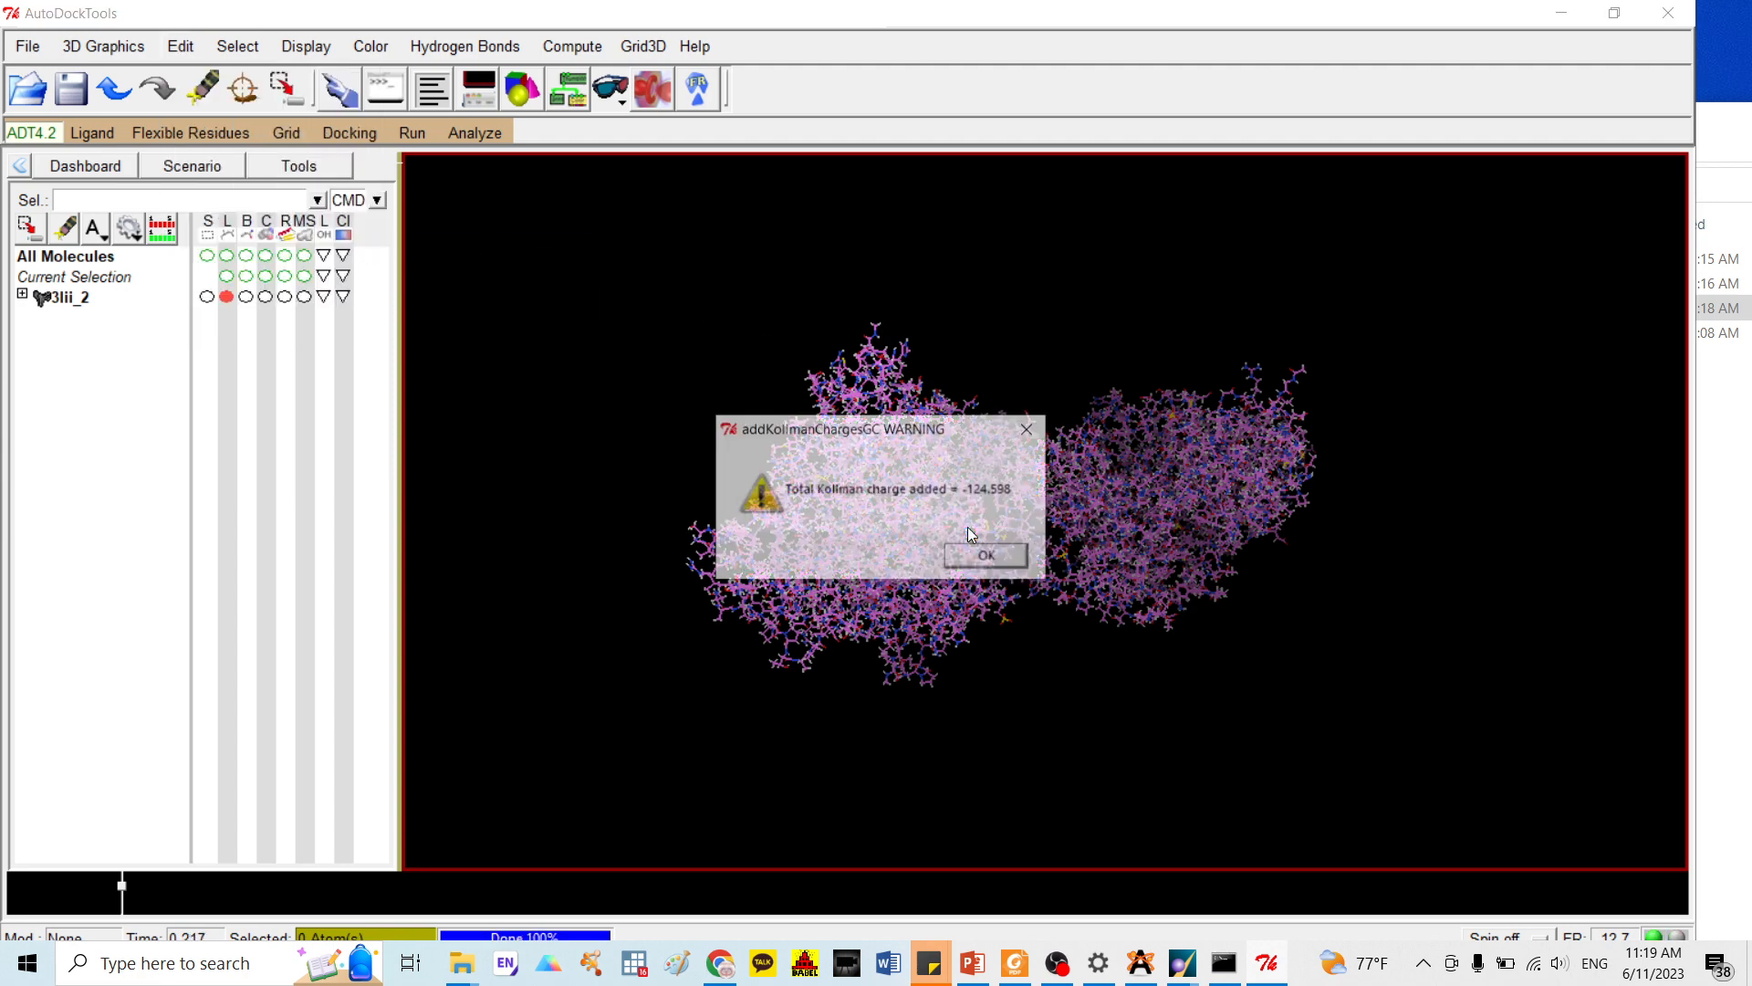
click(976, 566)
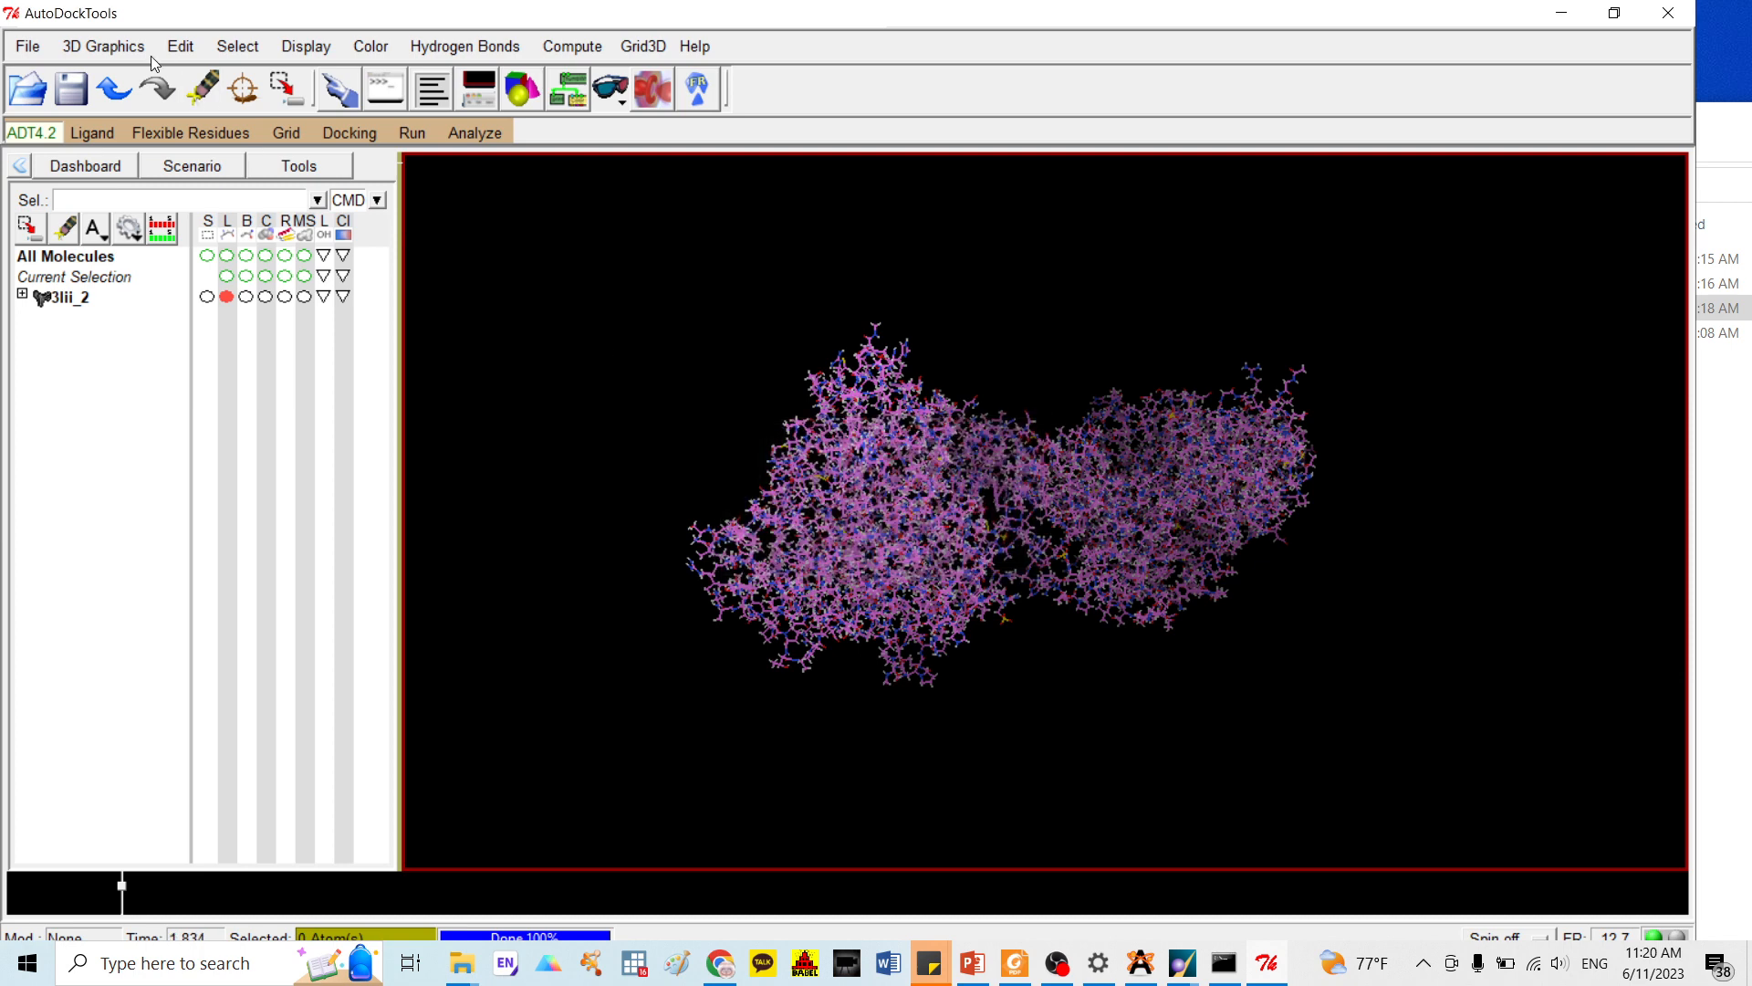
Add polar-only hydrogens to 3lii_2 with the noBondOrder method, renumbering atoms to include the new hydrogens
click(182, 46)
mouse_move(276, 263)
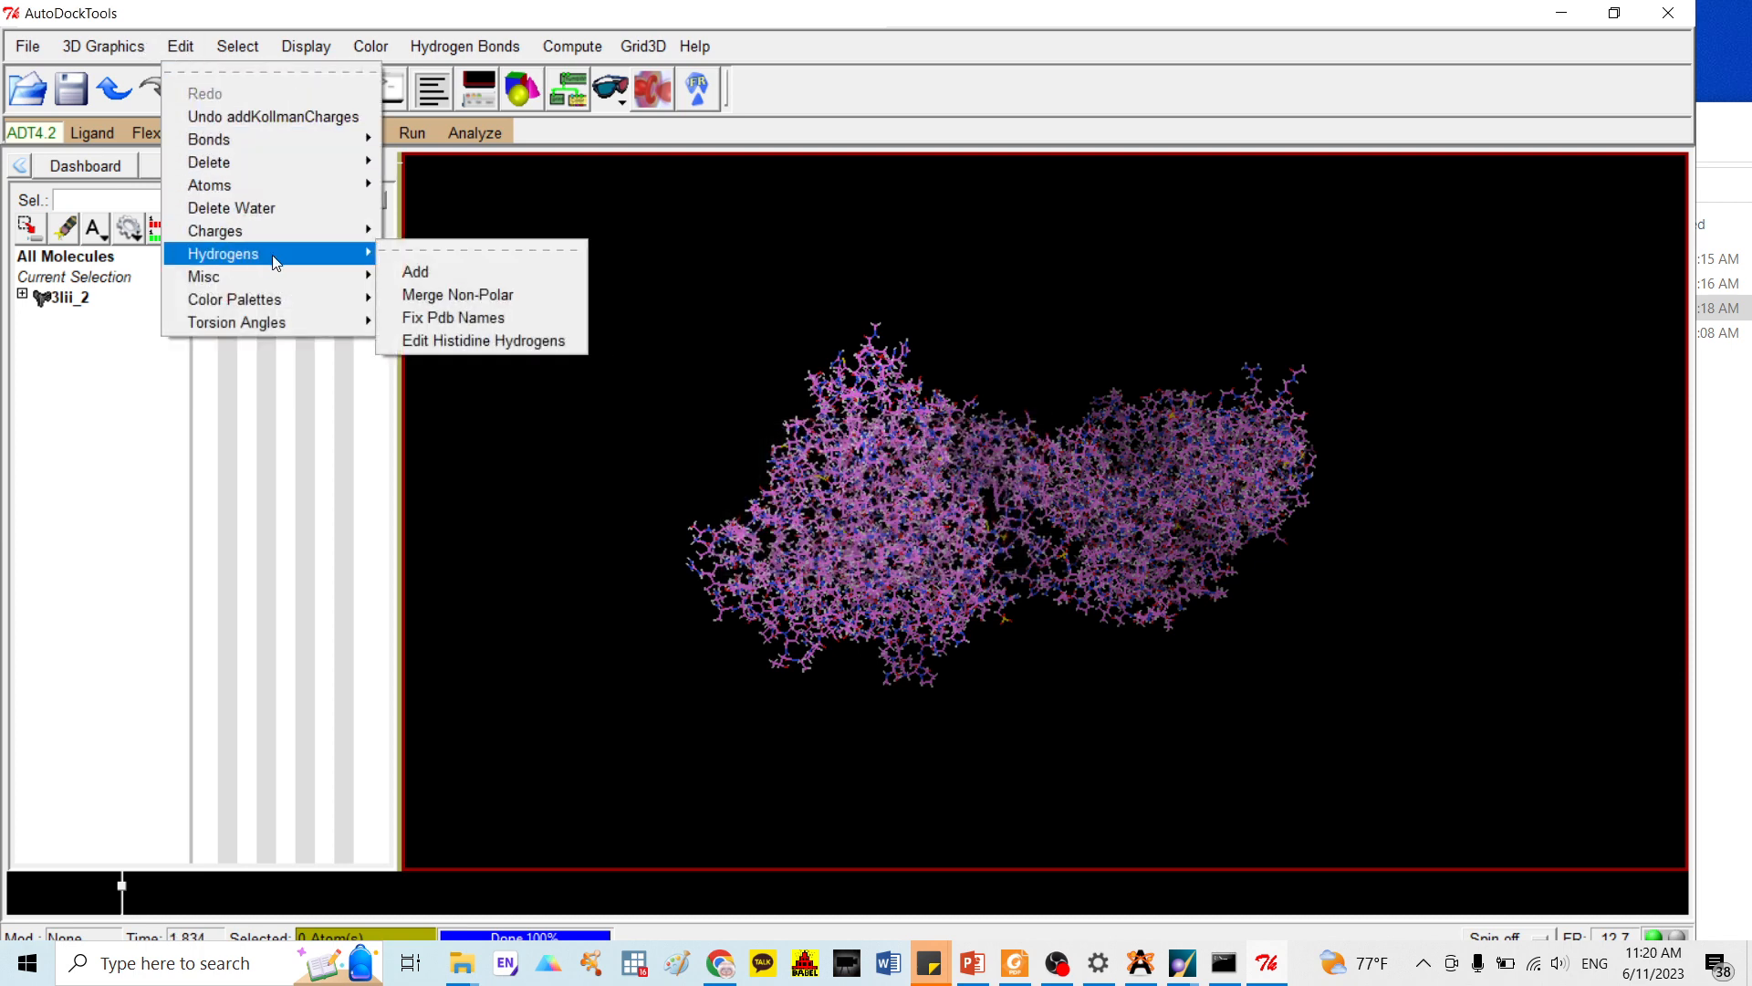
click(418, 272)
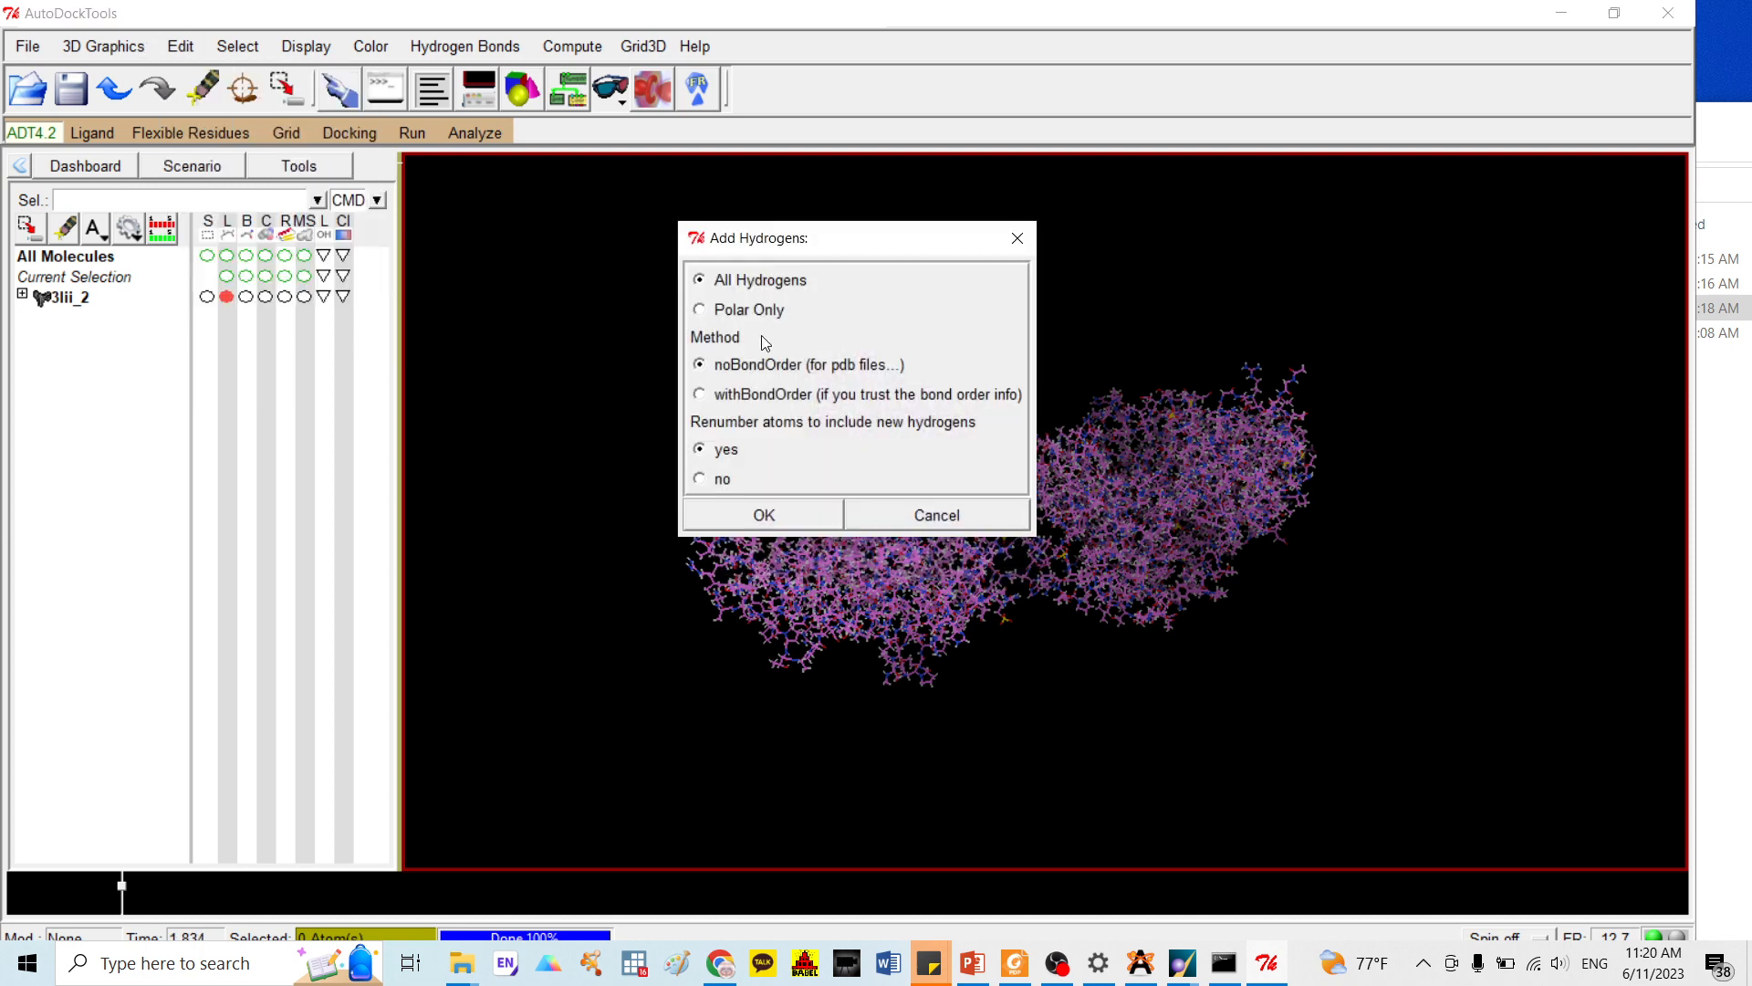
click(752, 313)
click(780, 525)
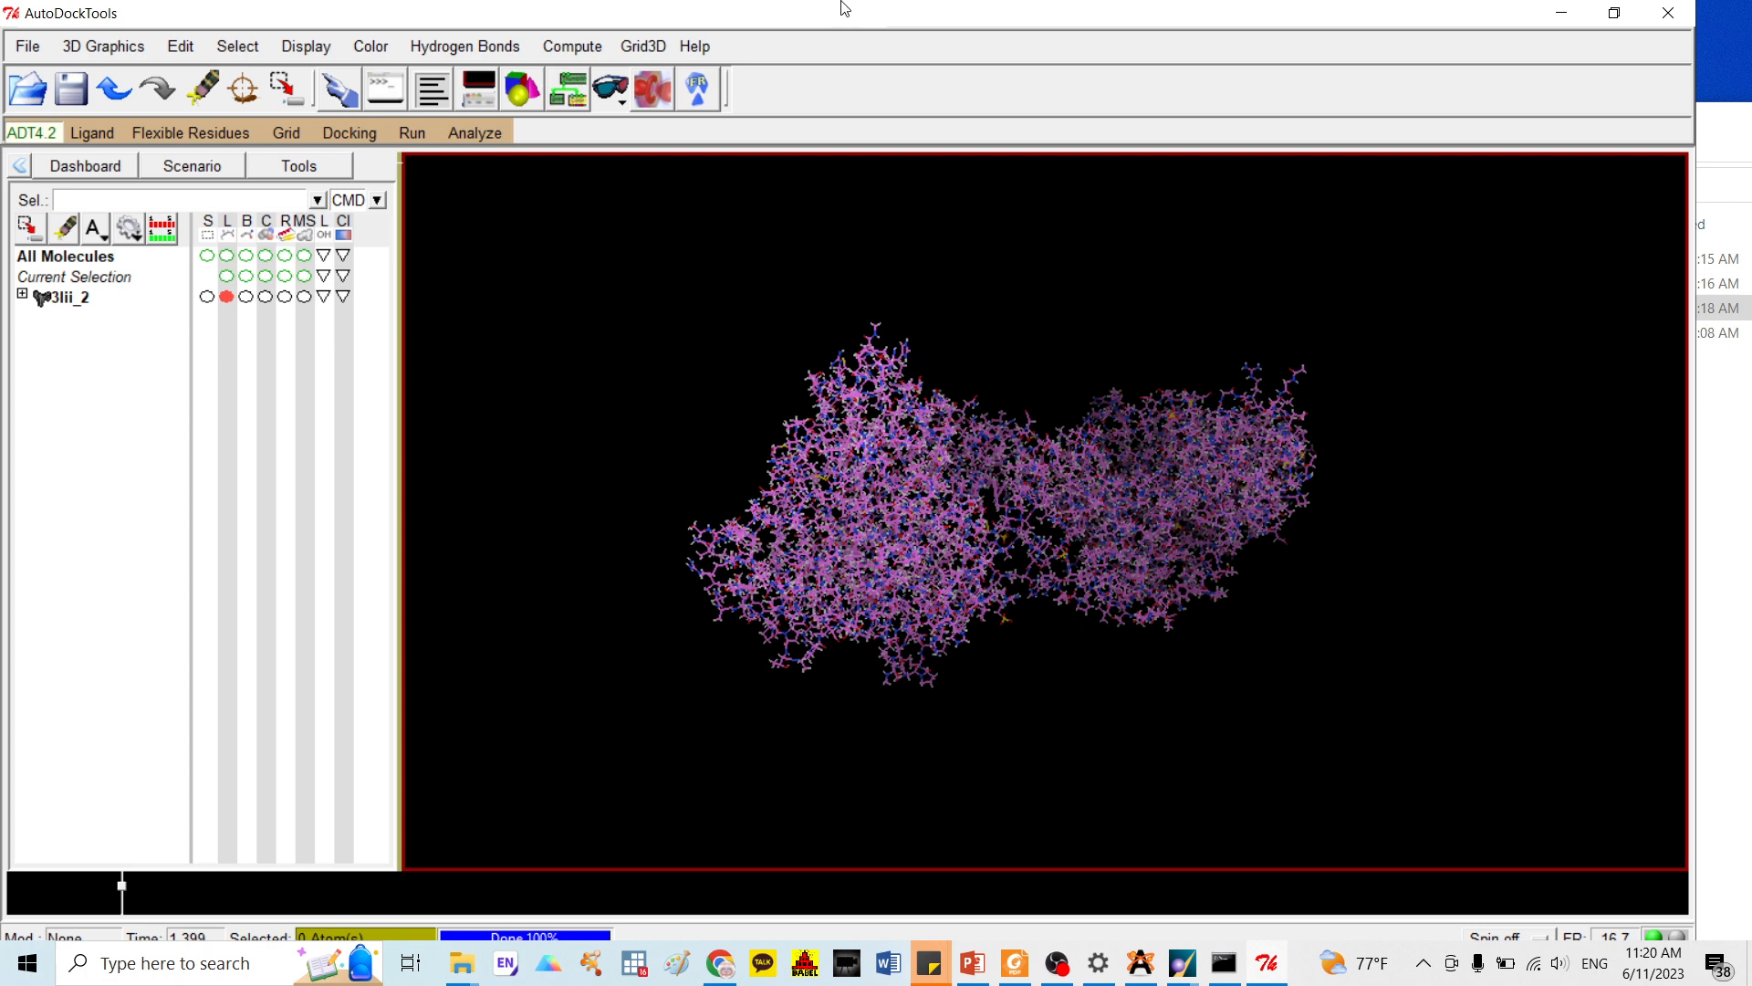
Choose 3lii_2 as the grid macromolecule and accept the charge and initialization warnings
click(288, 133)
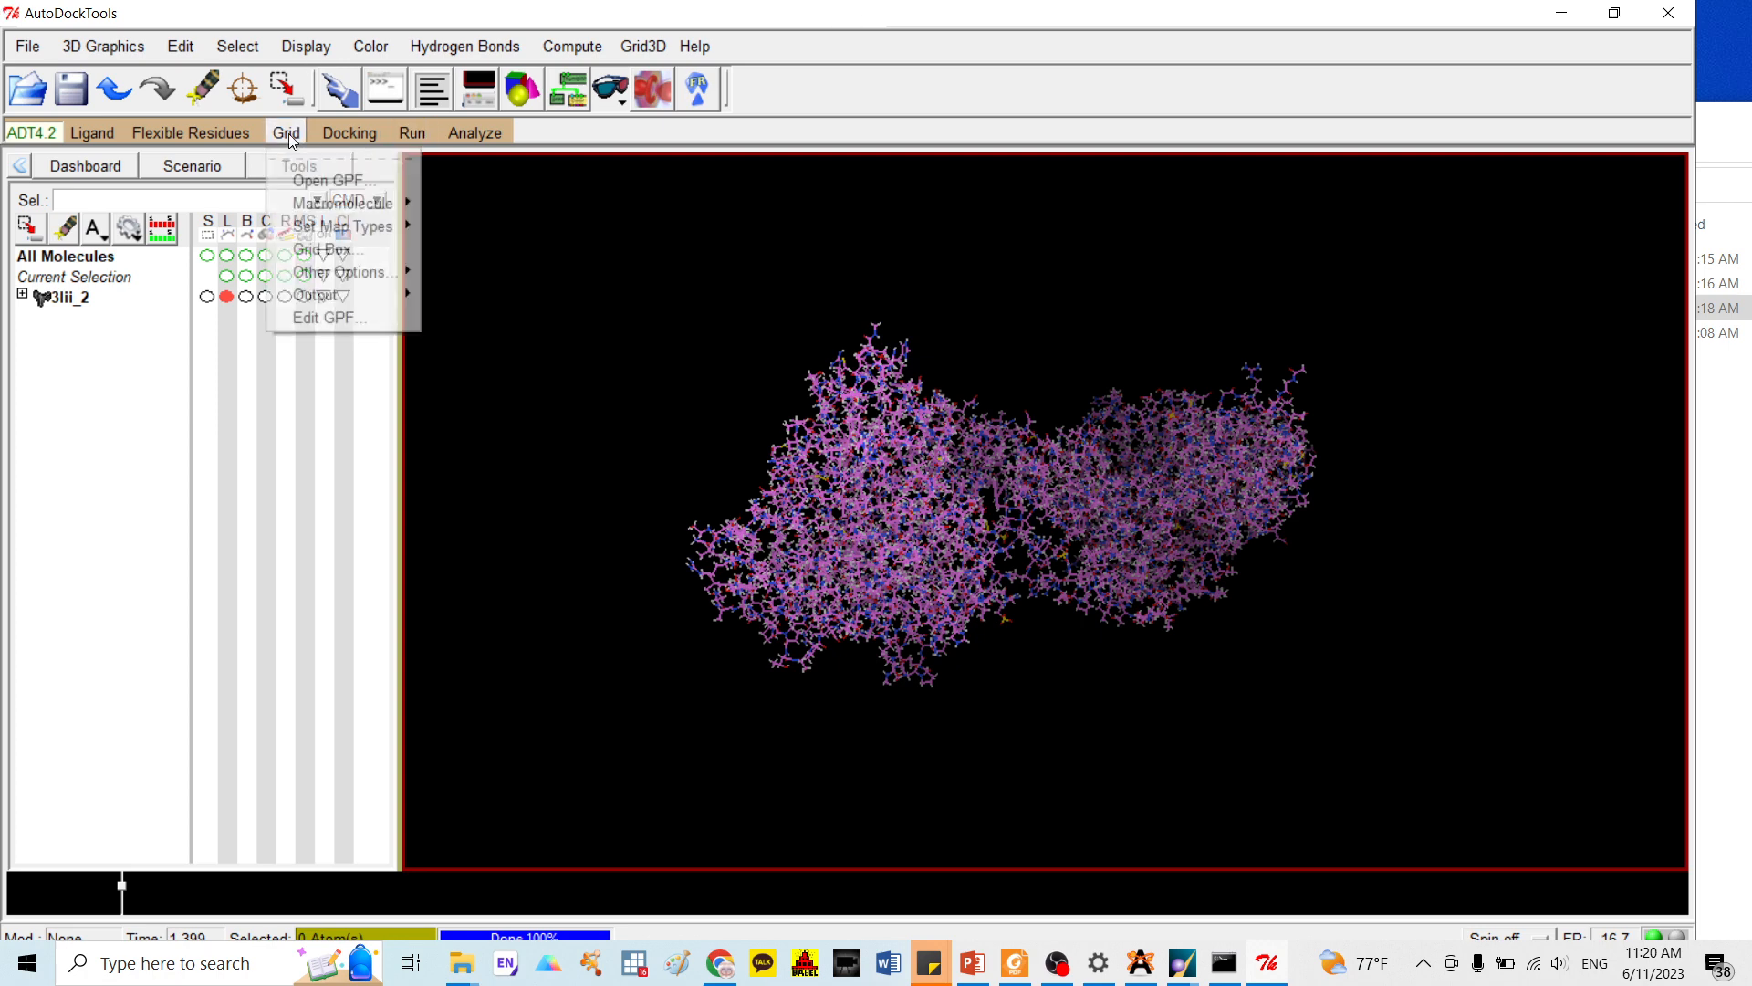
mouse_move(326, 203)
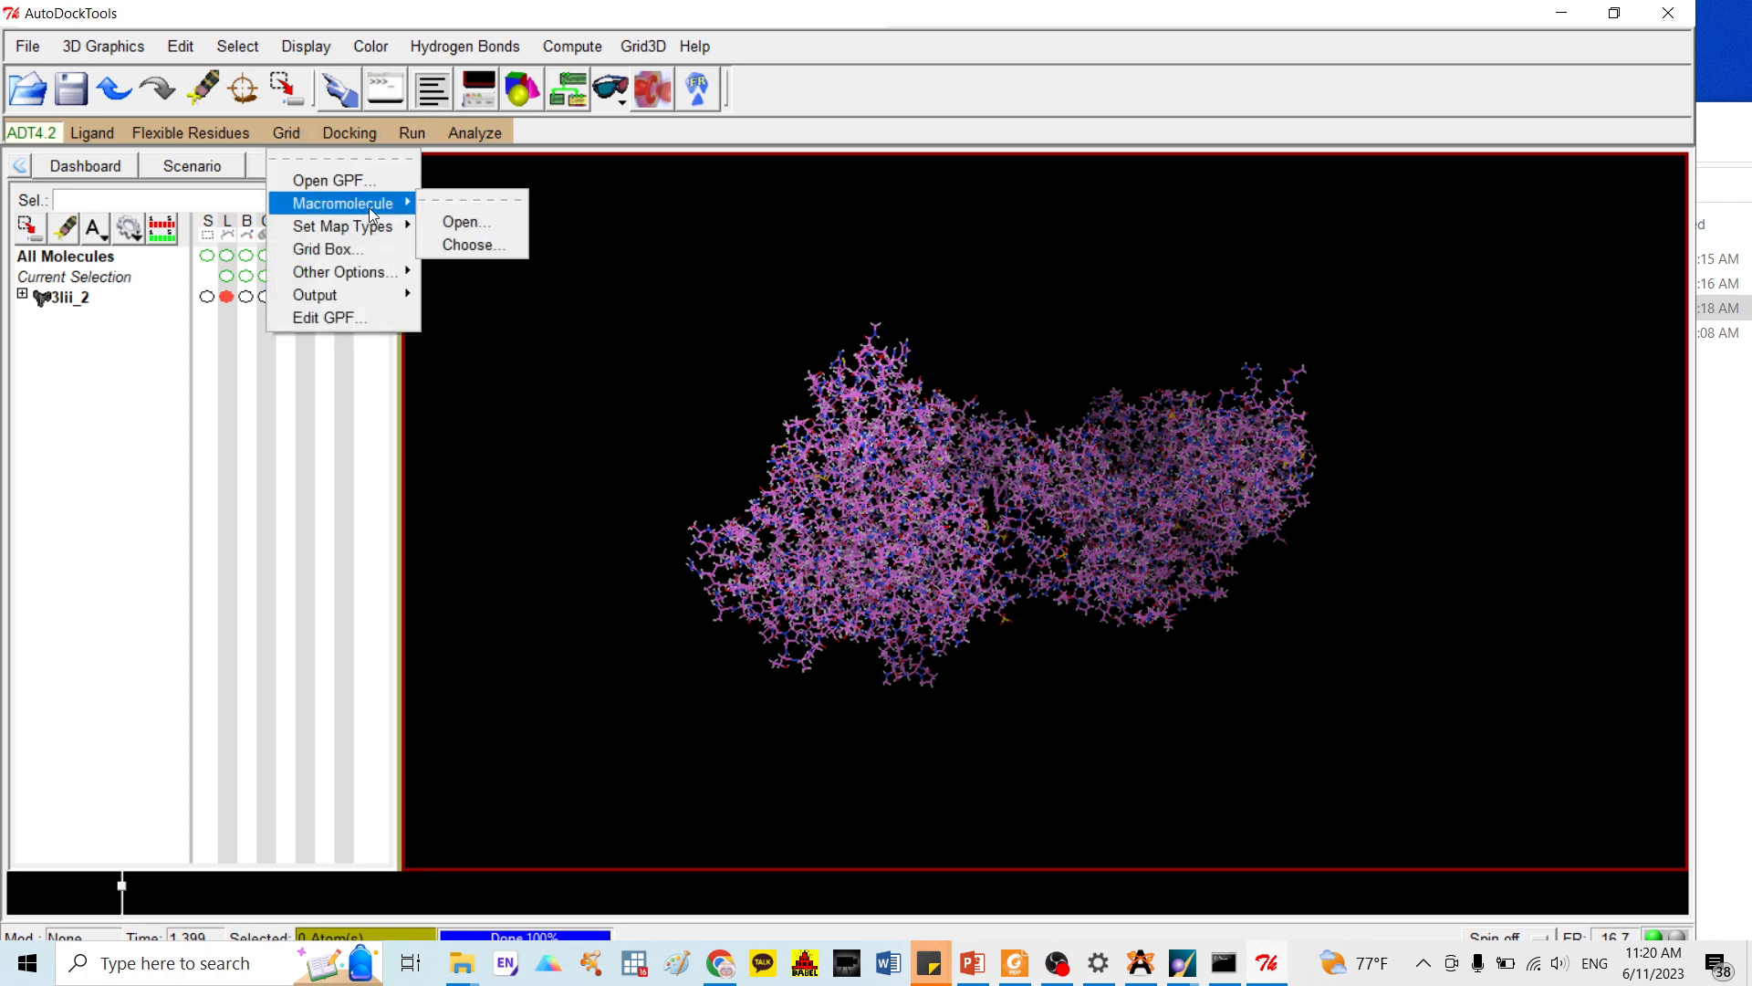
click(469, 244)
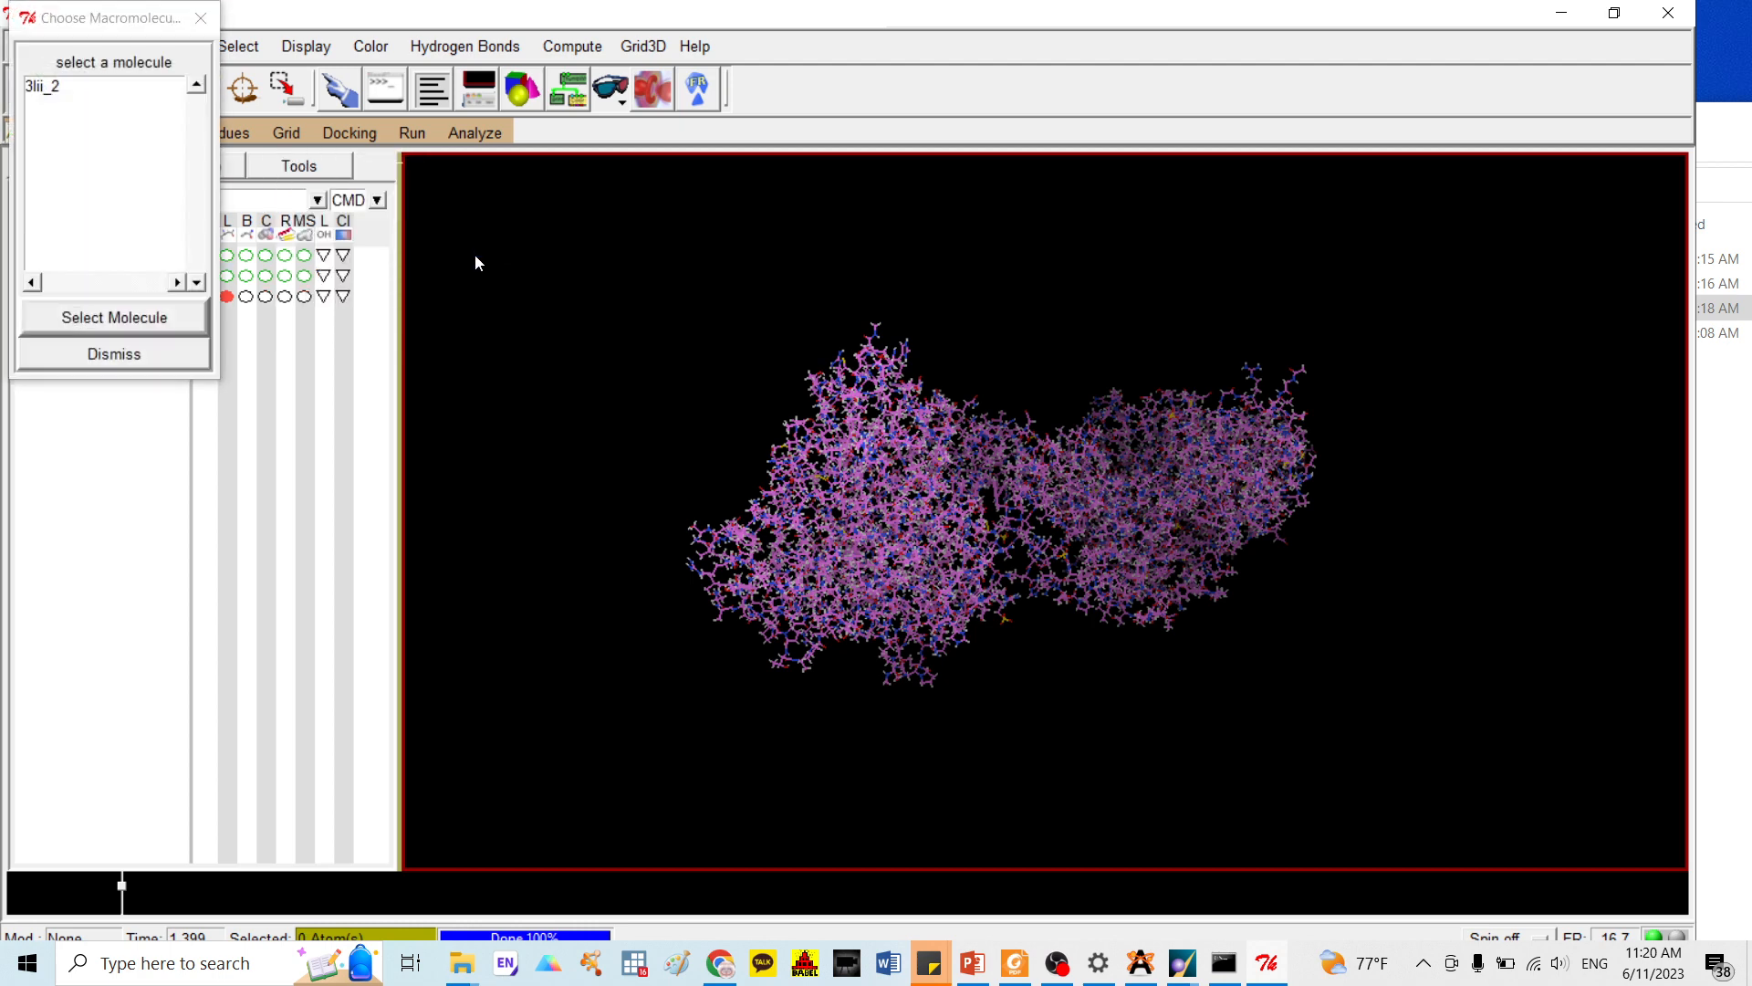
click(52, 89)
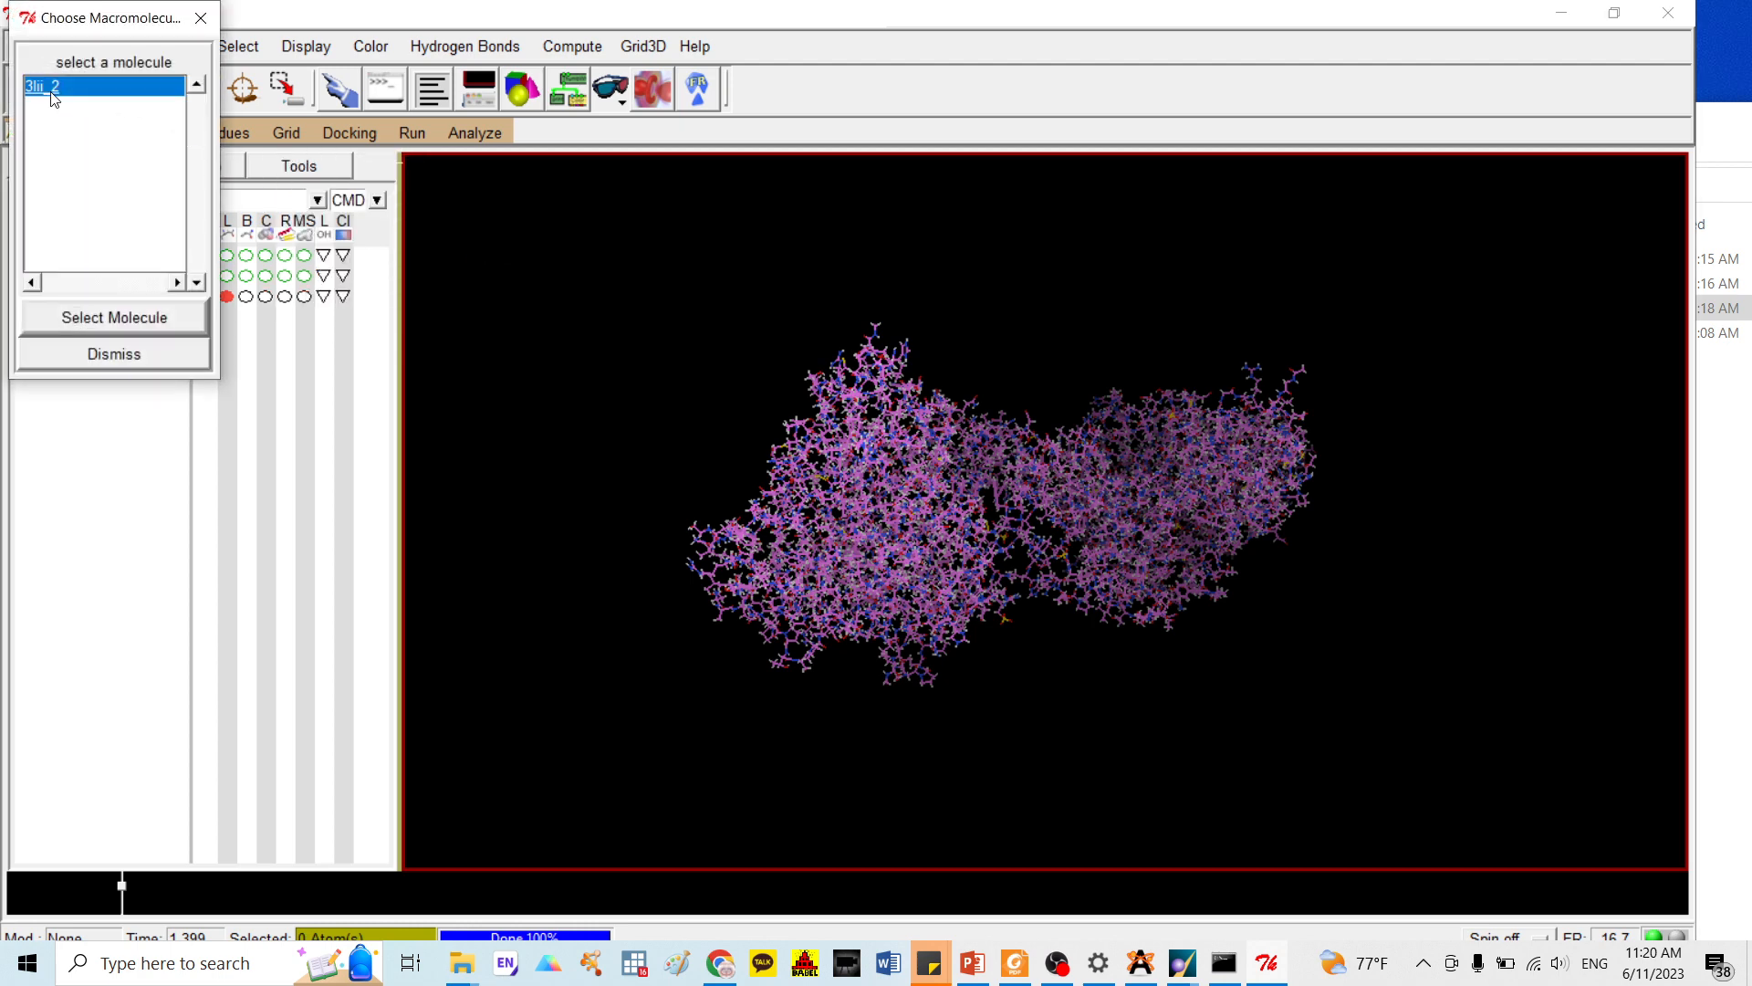
click(152, 320)
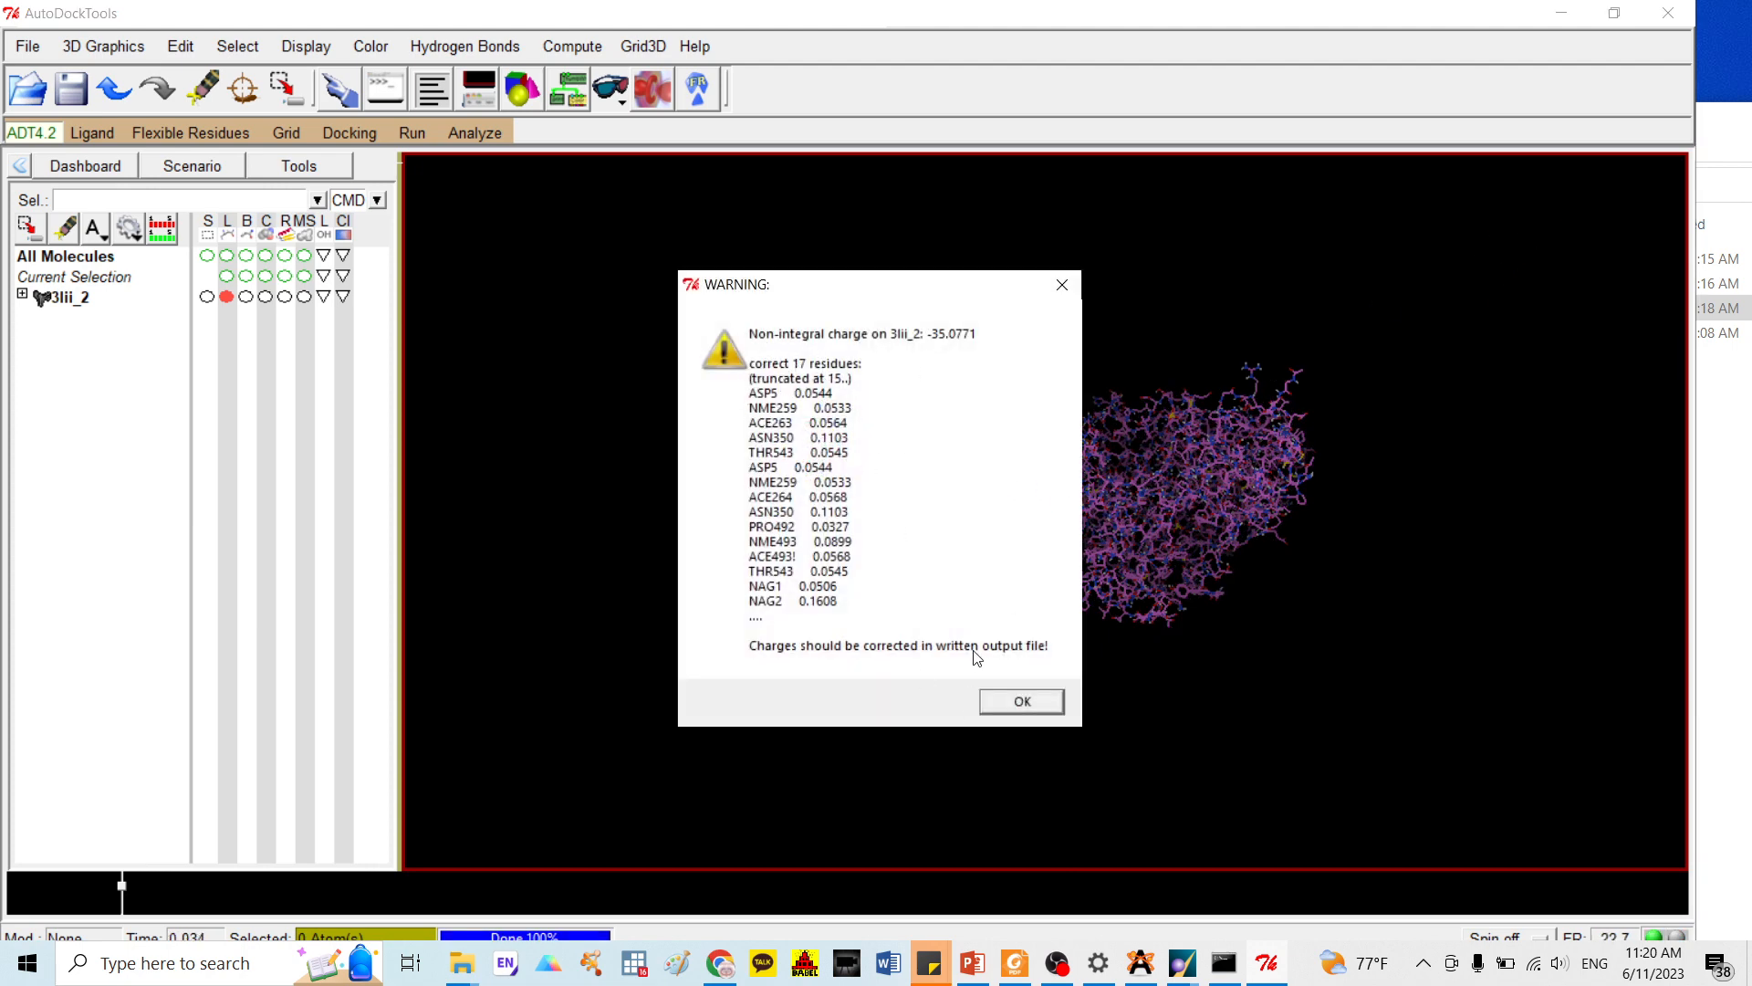
click(1022, 699)
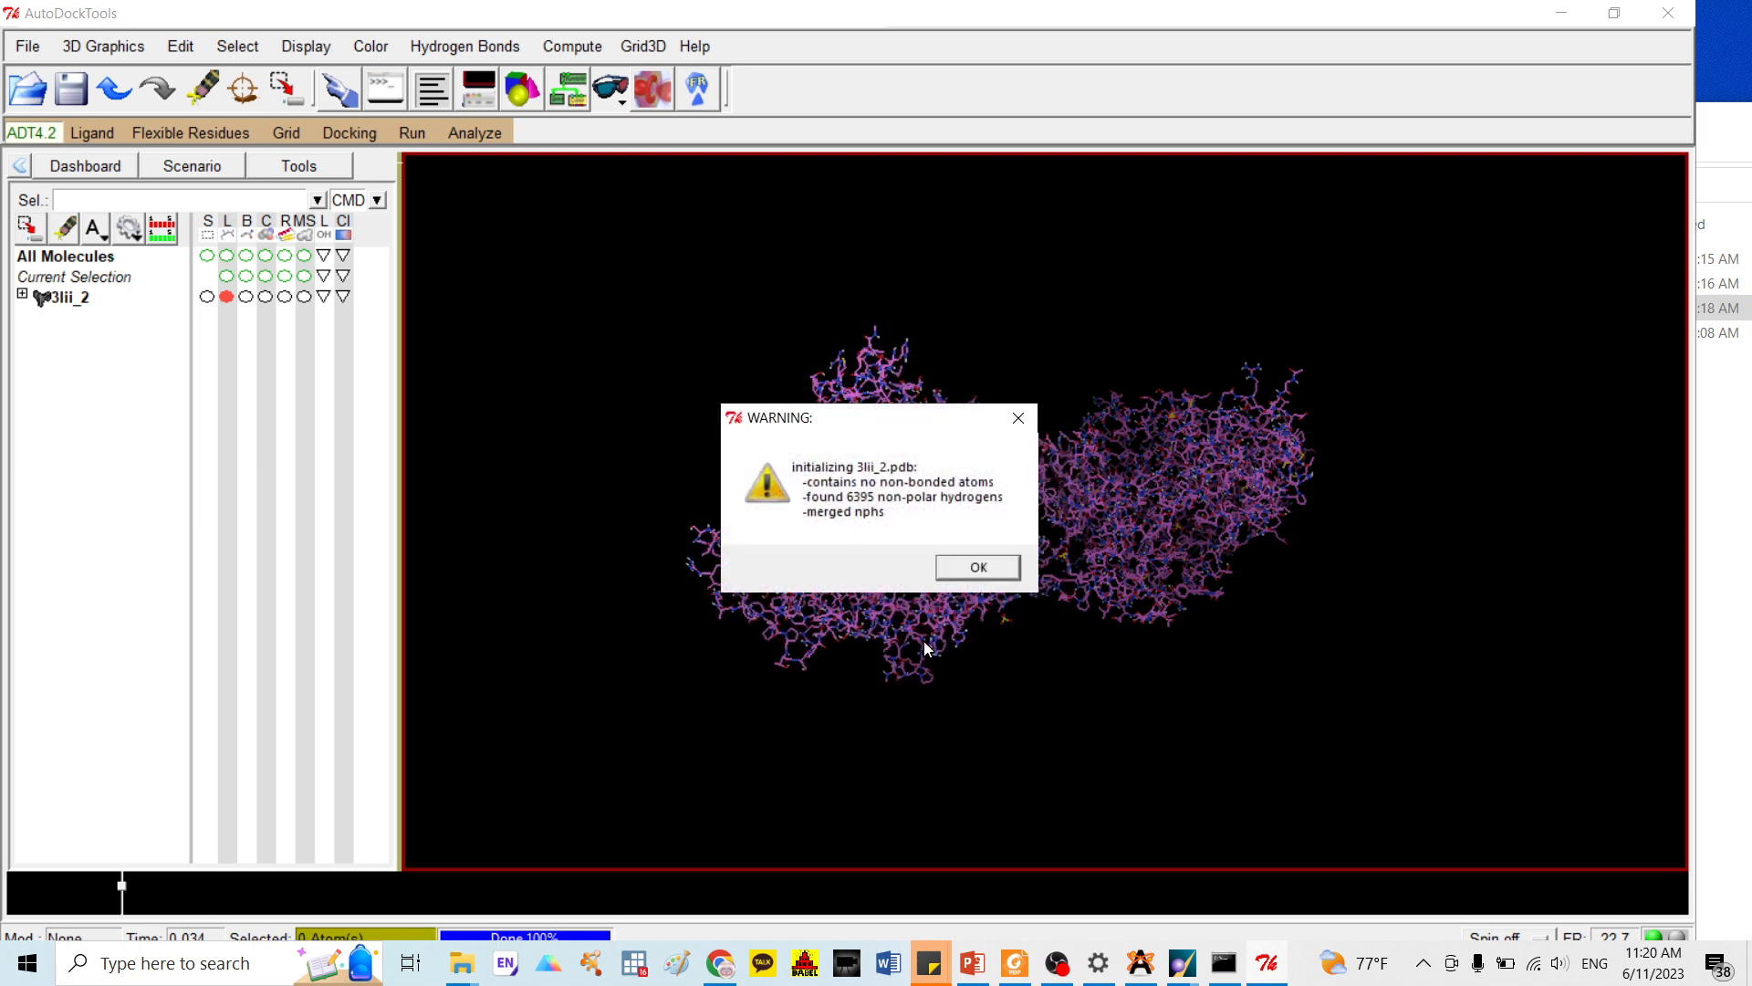
click(978, 567)
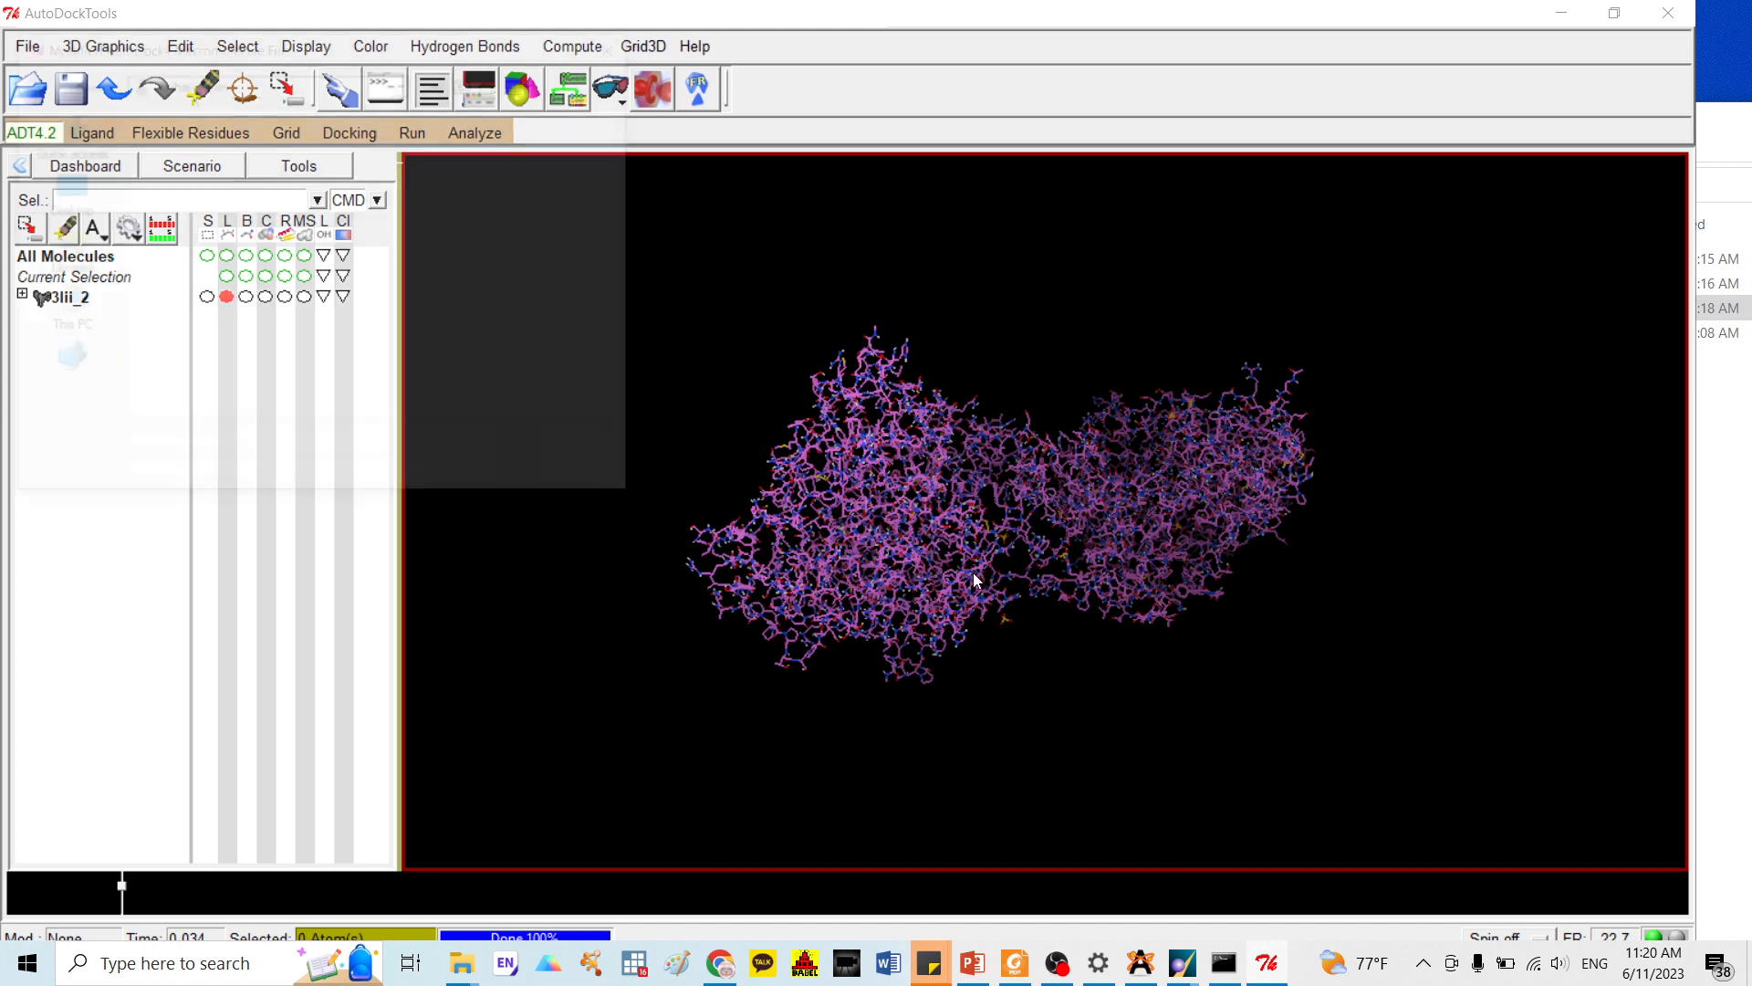
Save the modified macromolecule as 3lii_2 in PDBQT format in the desktop's Docking folder
click(68, 189)
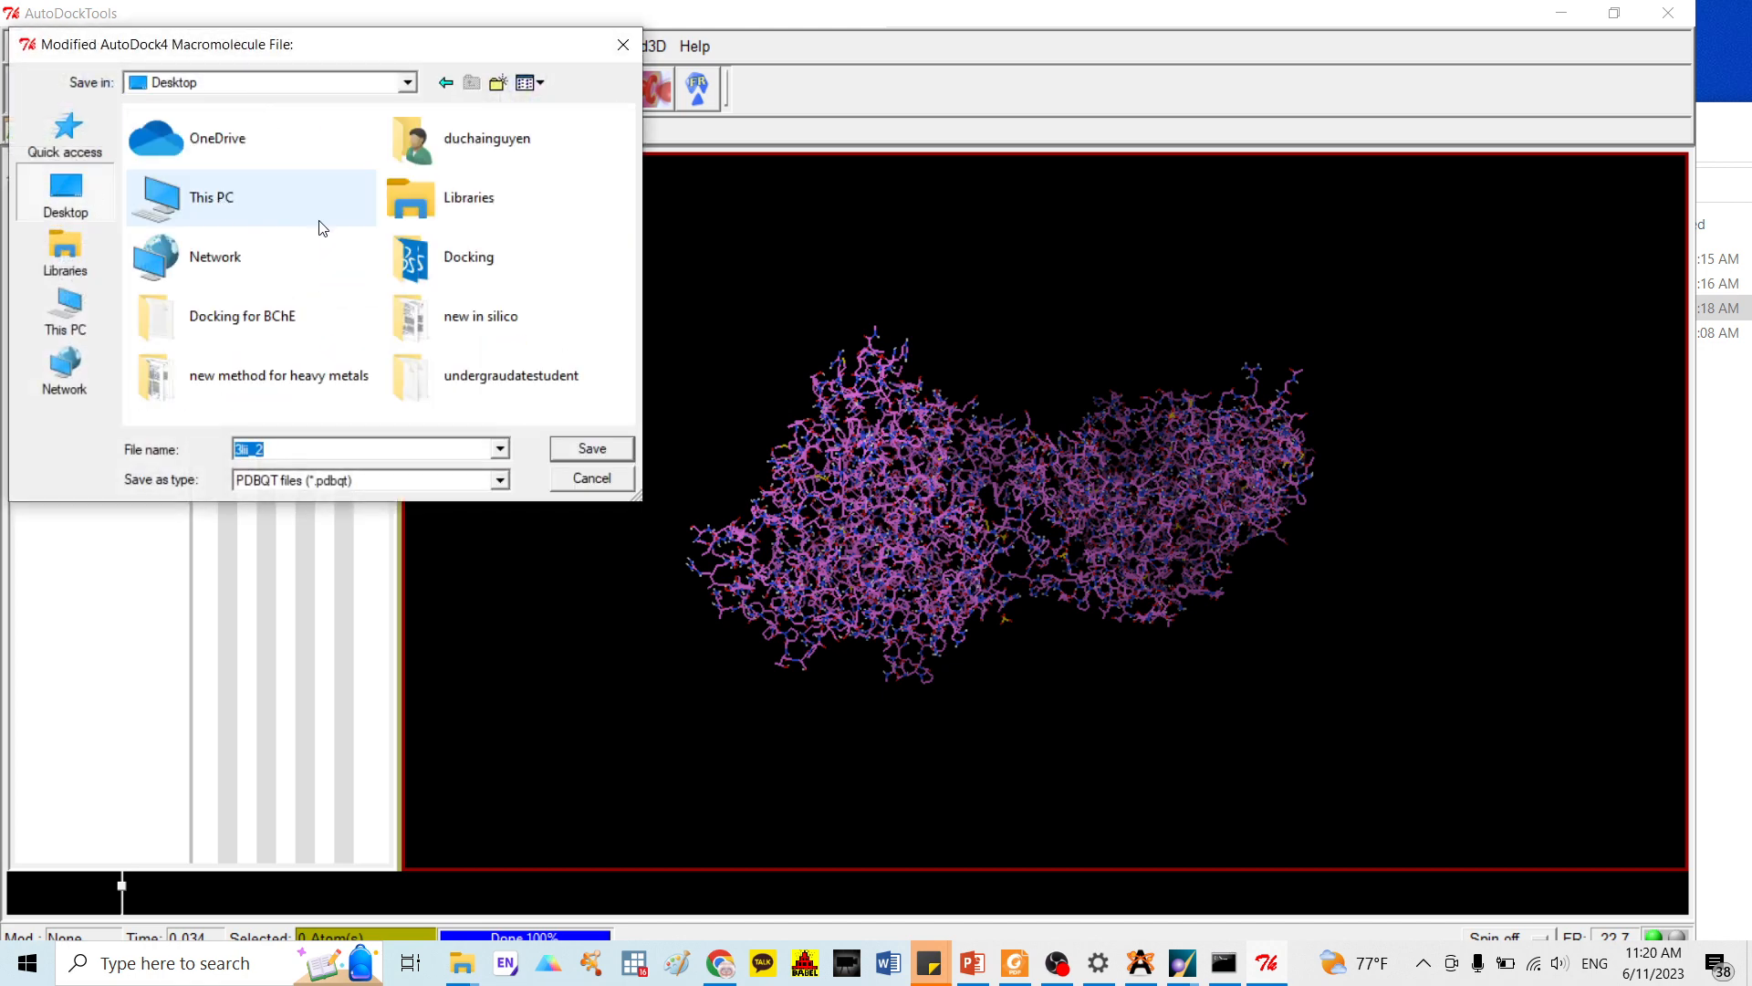
double_click(467, 264)
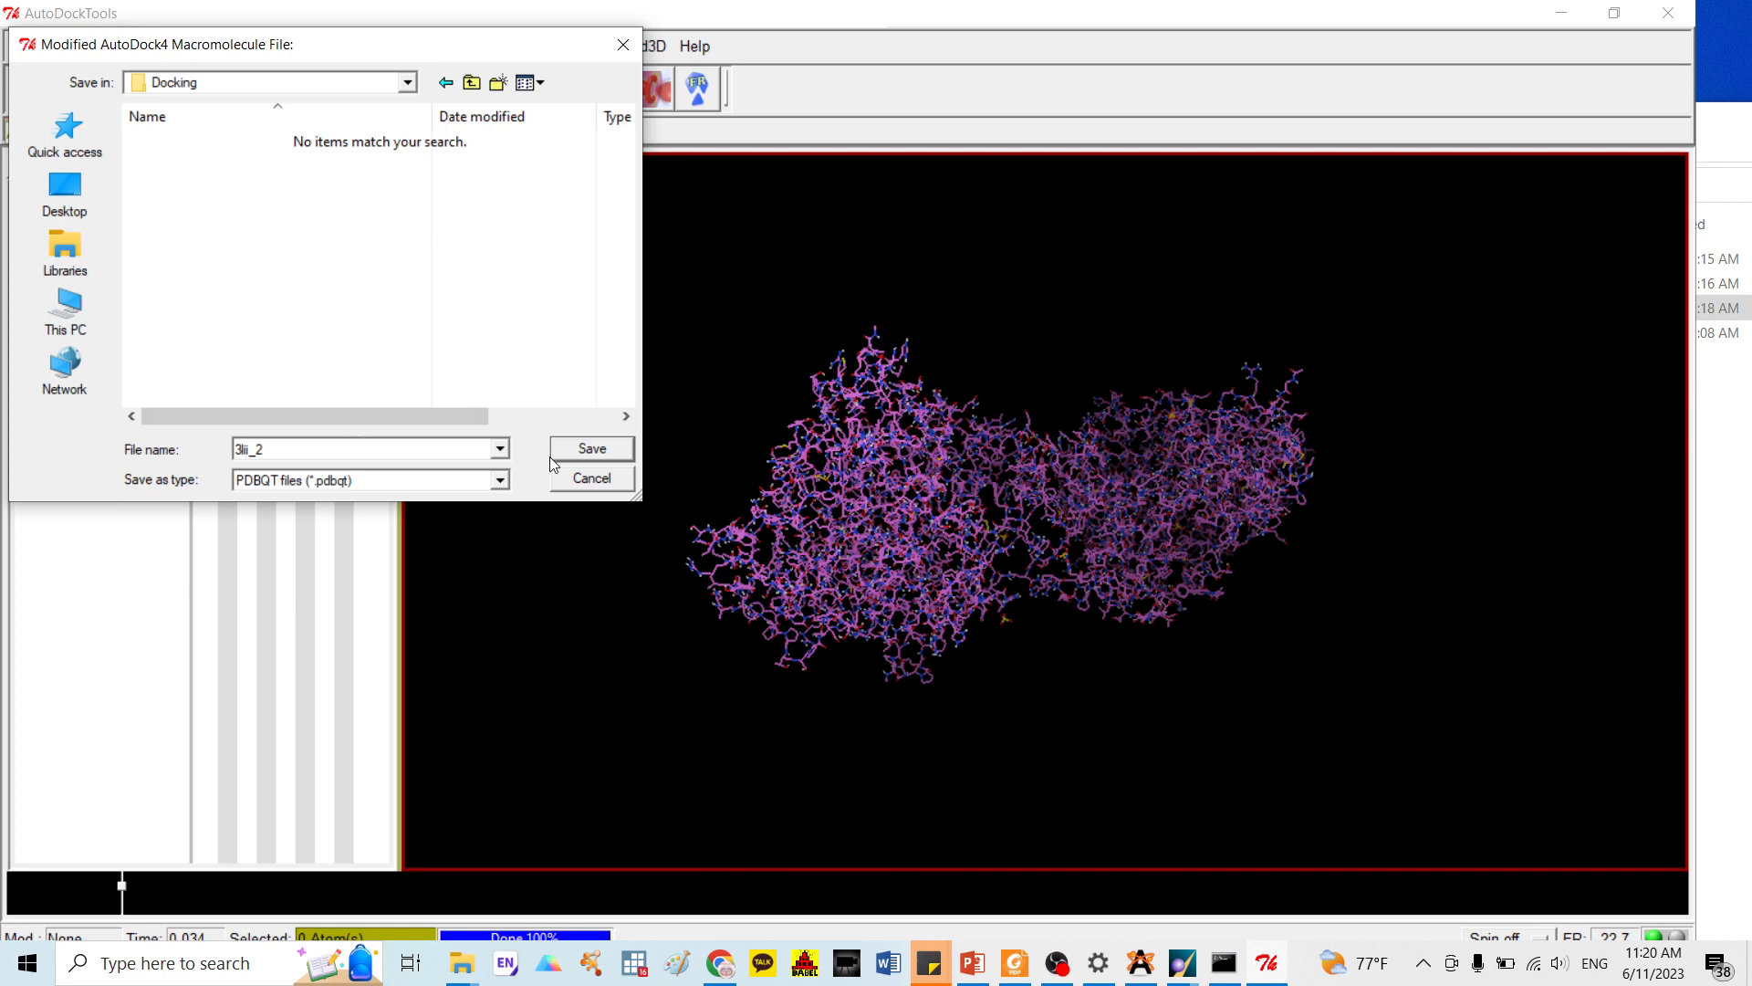
click(592, 449)
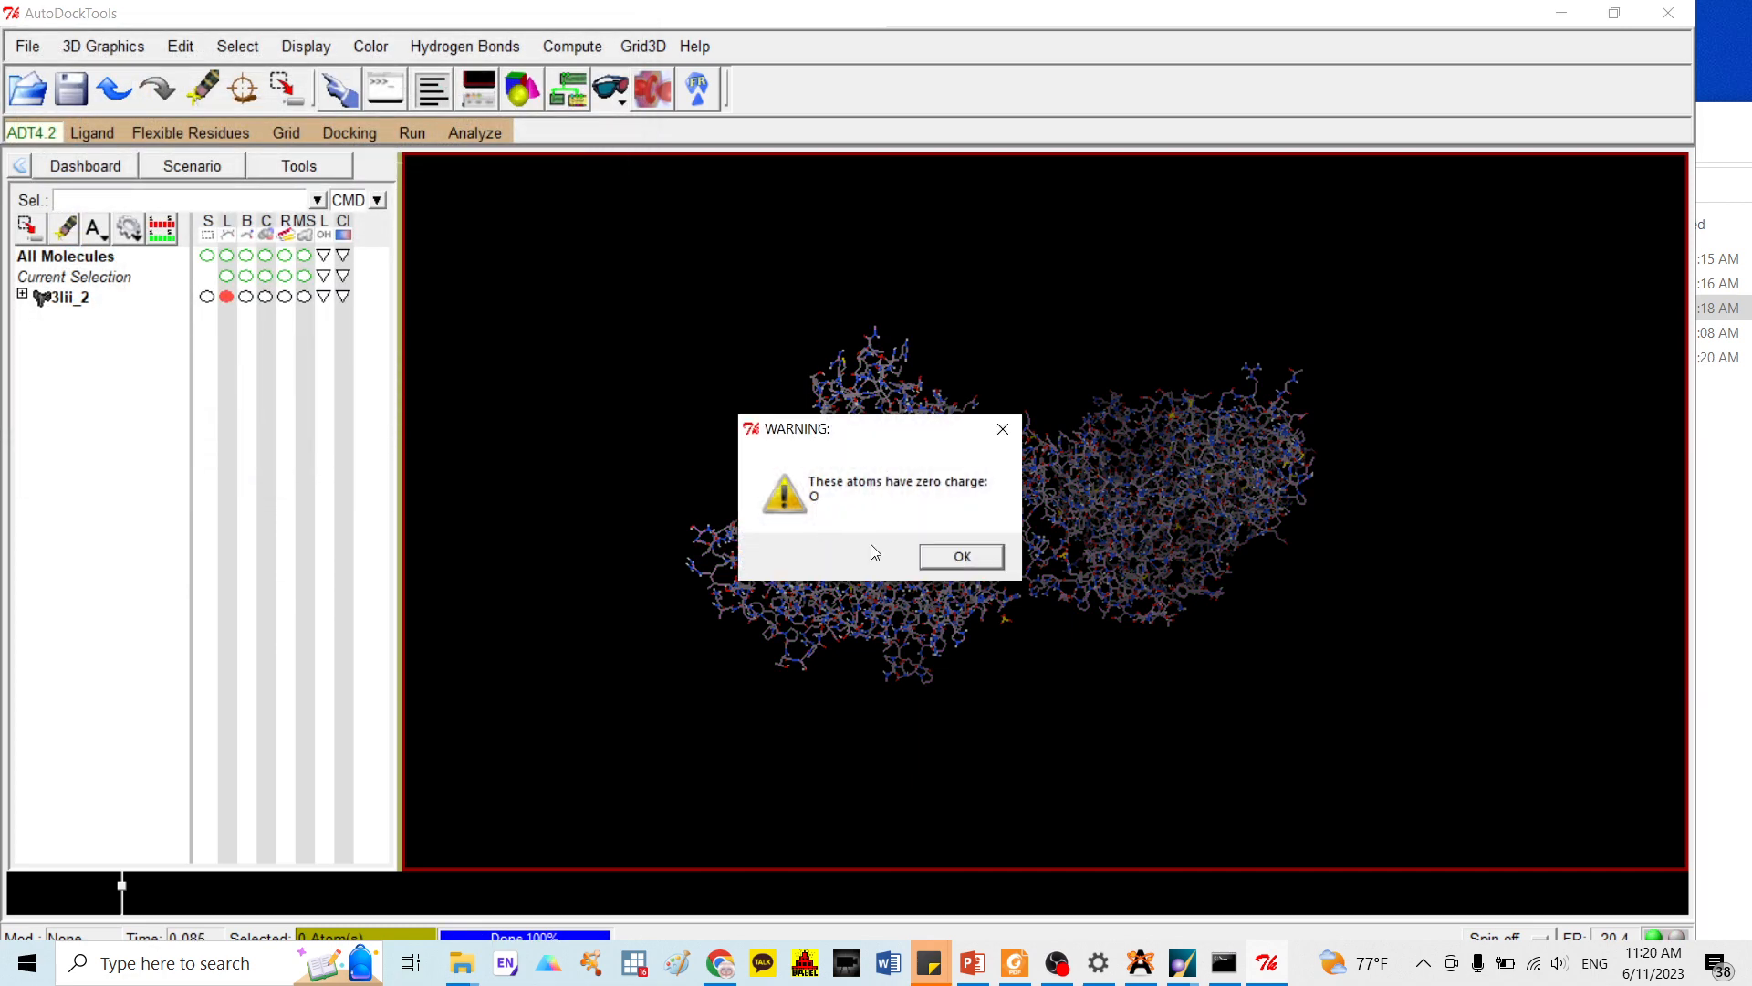
click(962, 557)
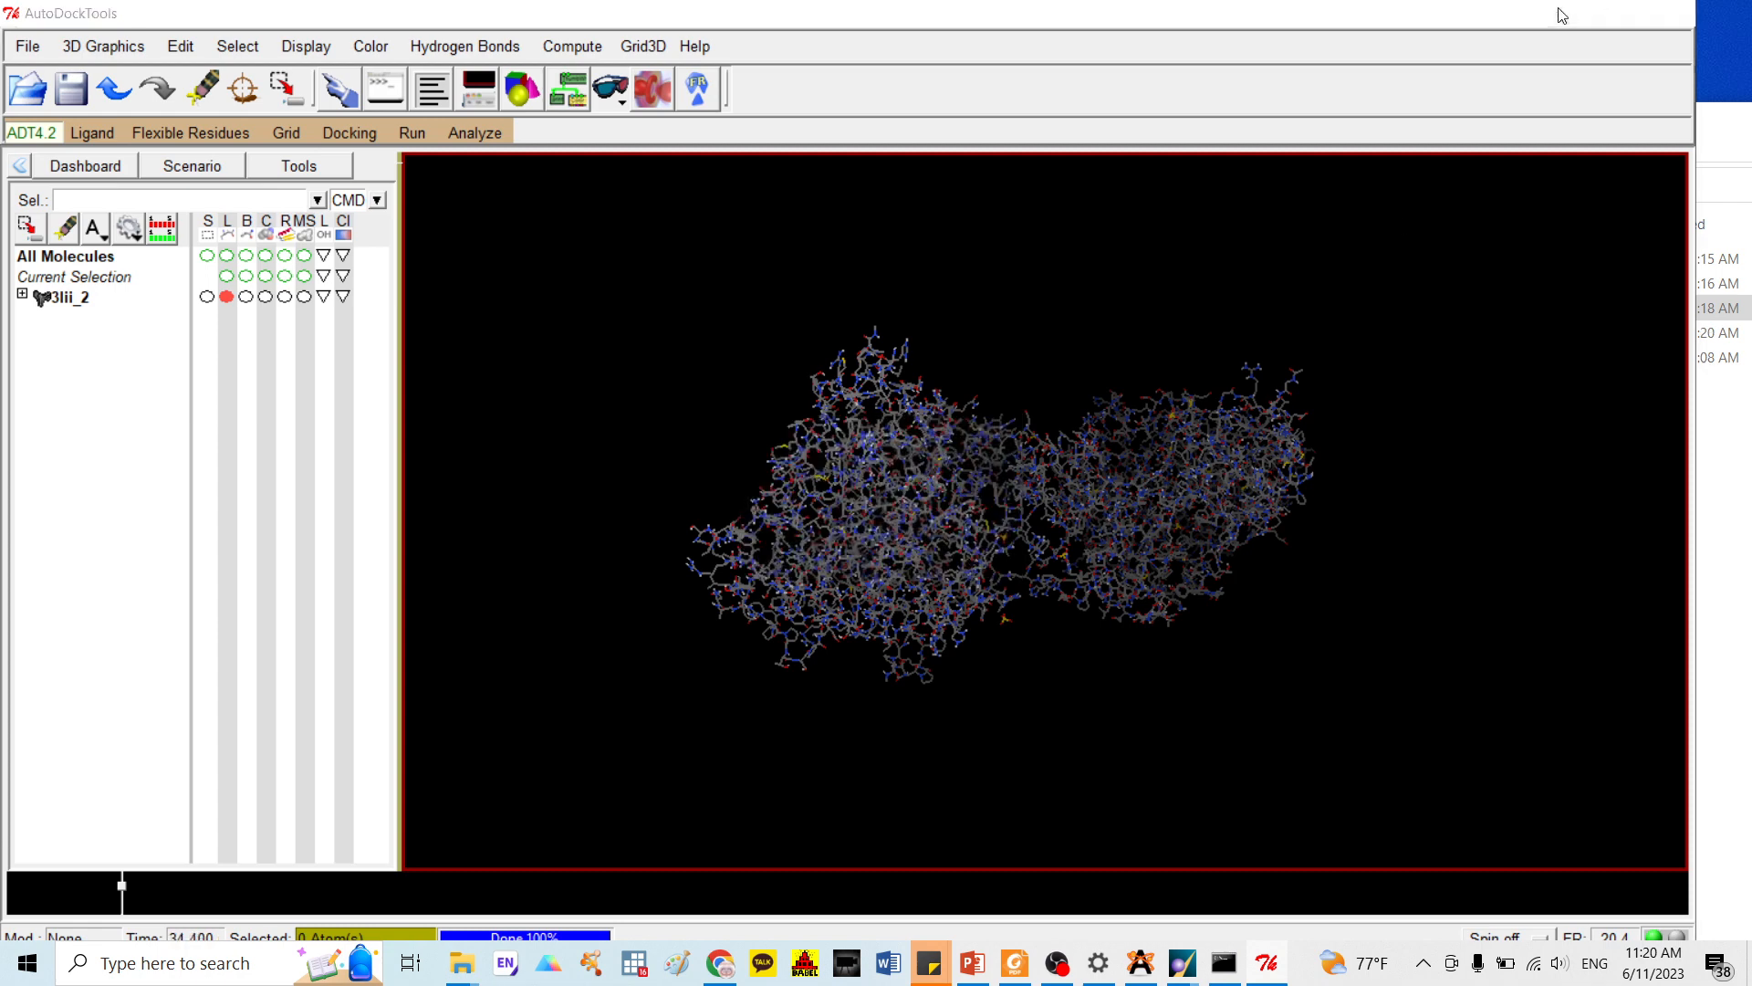
Minimize AutoDockTools and examine the donepezil entry and its structure in the compound table of the article in Foxit PDF Reader
click(1560, 13)
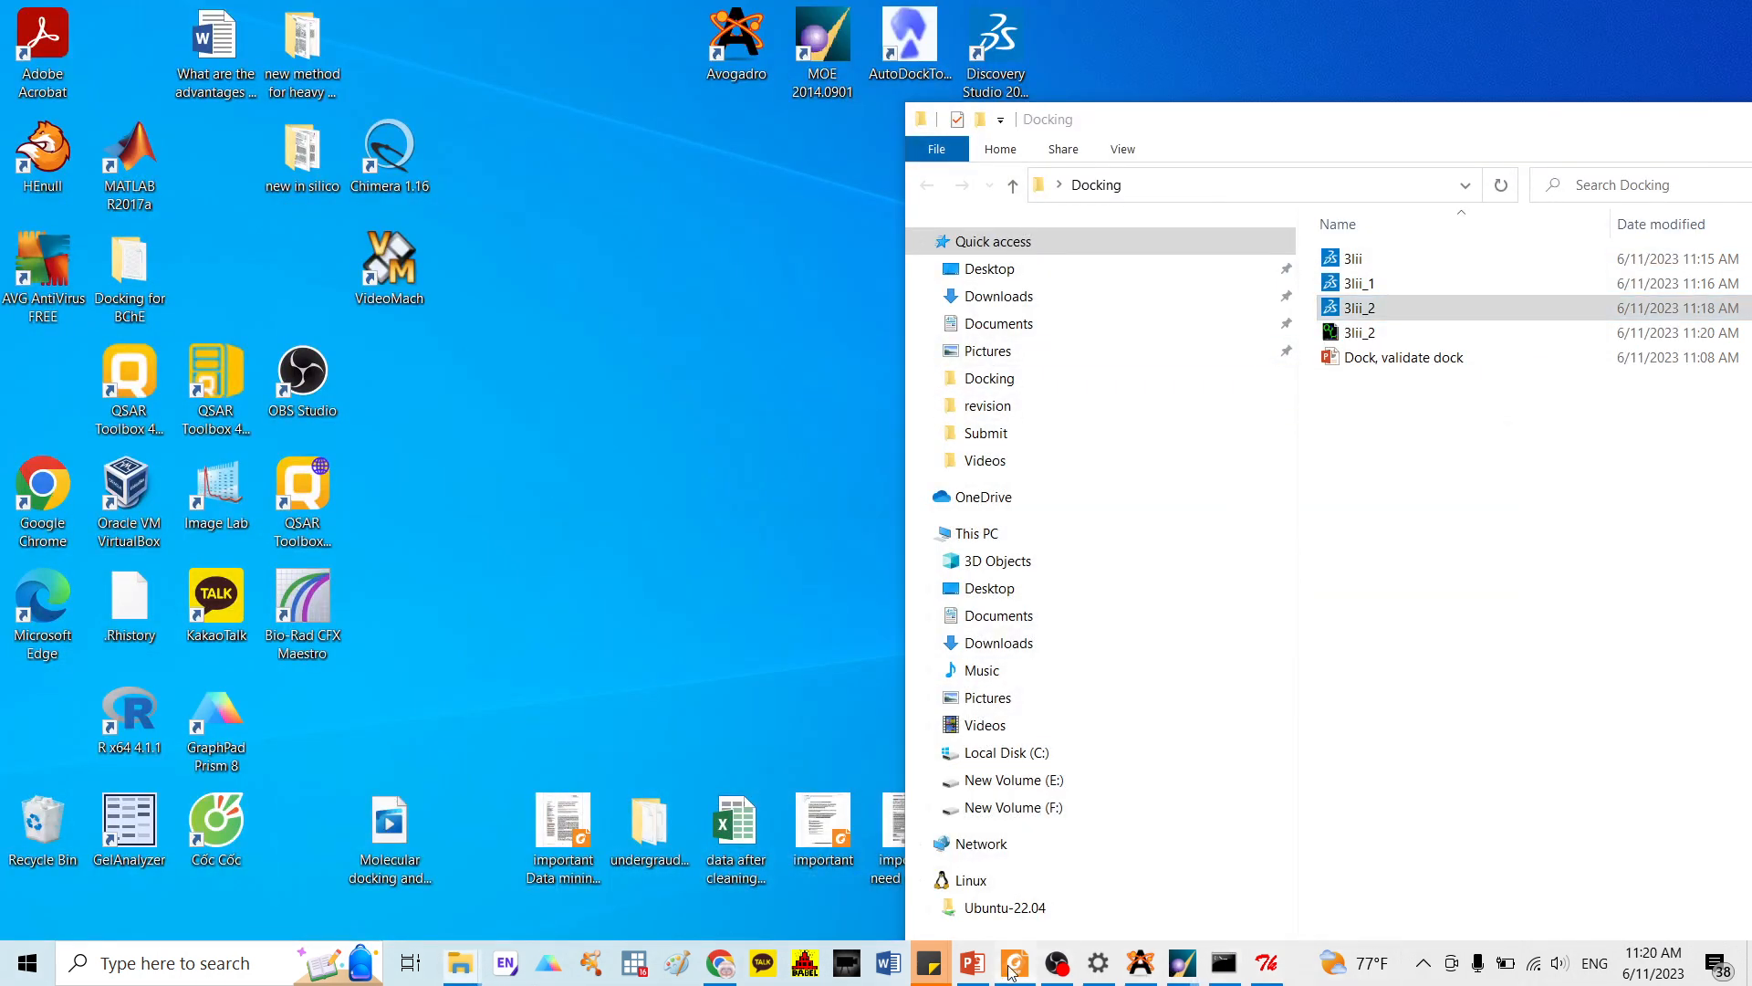
click(1011, 964)
scroll(1018, 529, down, 4)
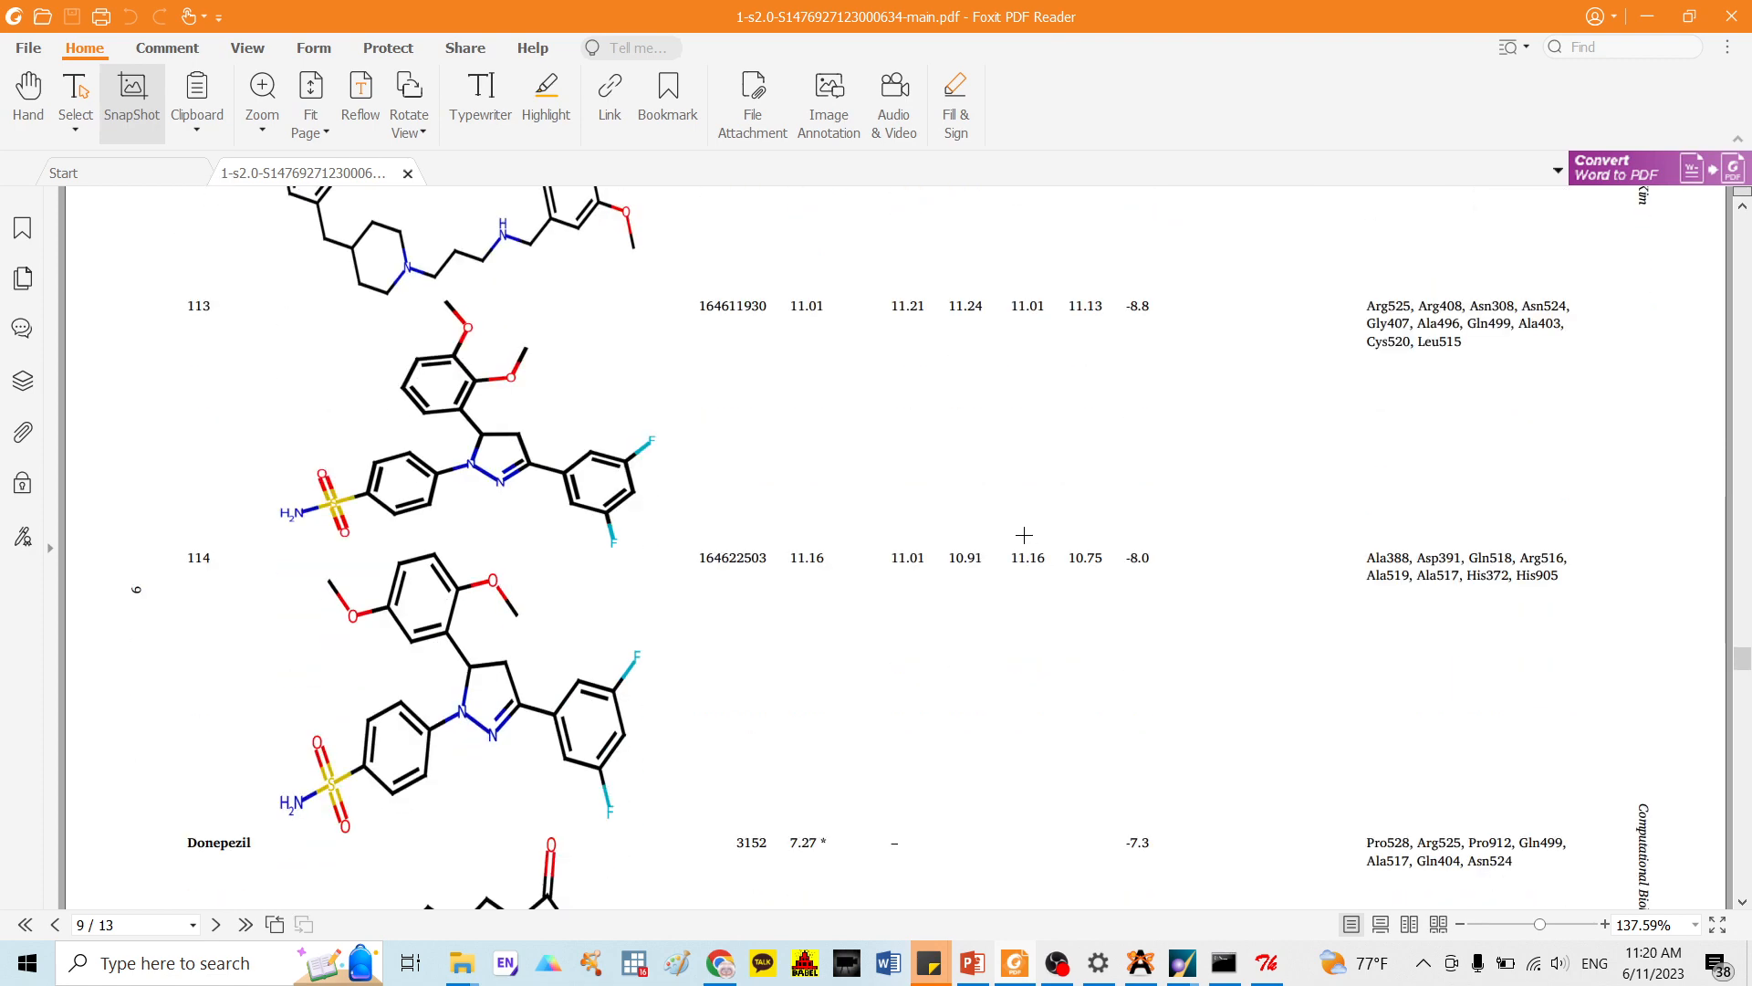
scroll(1023, 527, up, 5)
scroll(802, 497, down, 10)
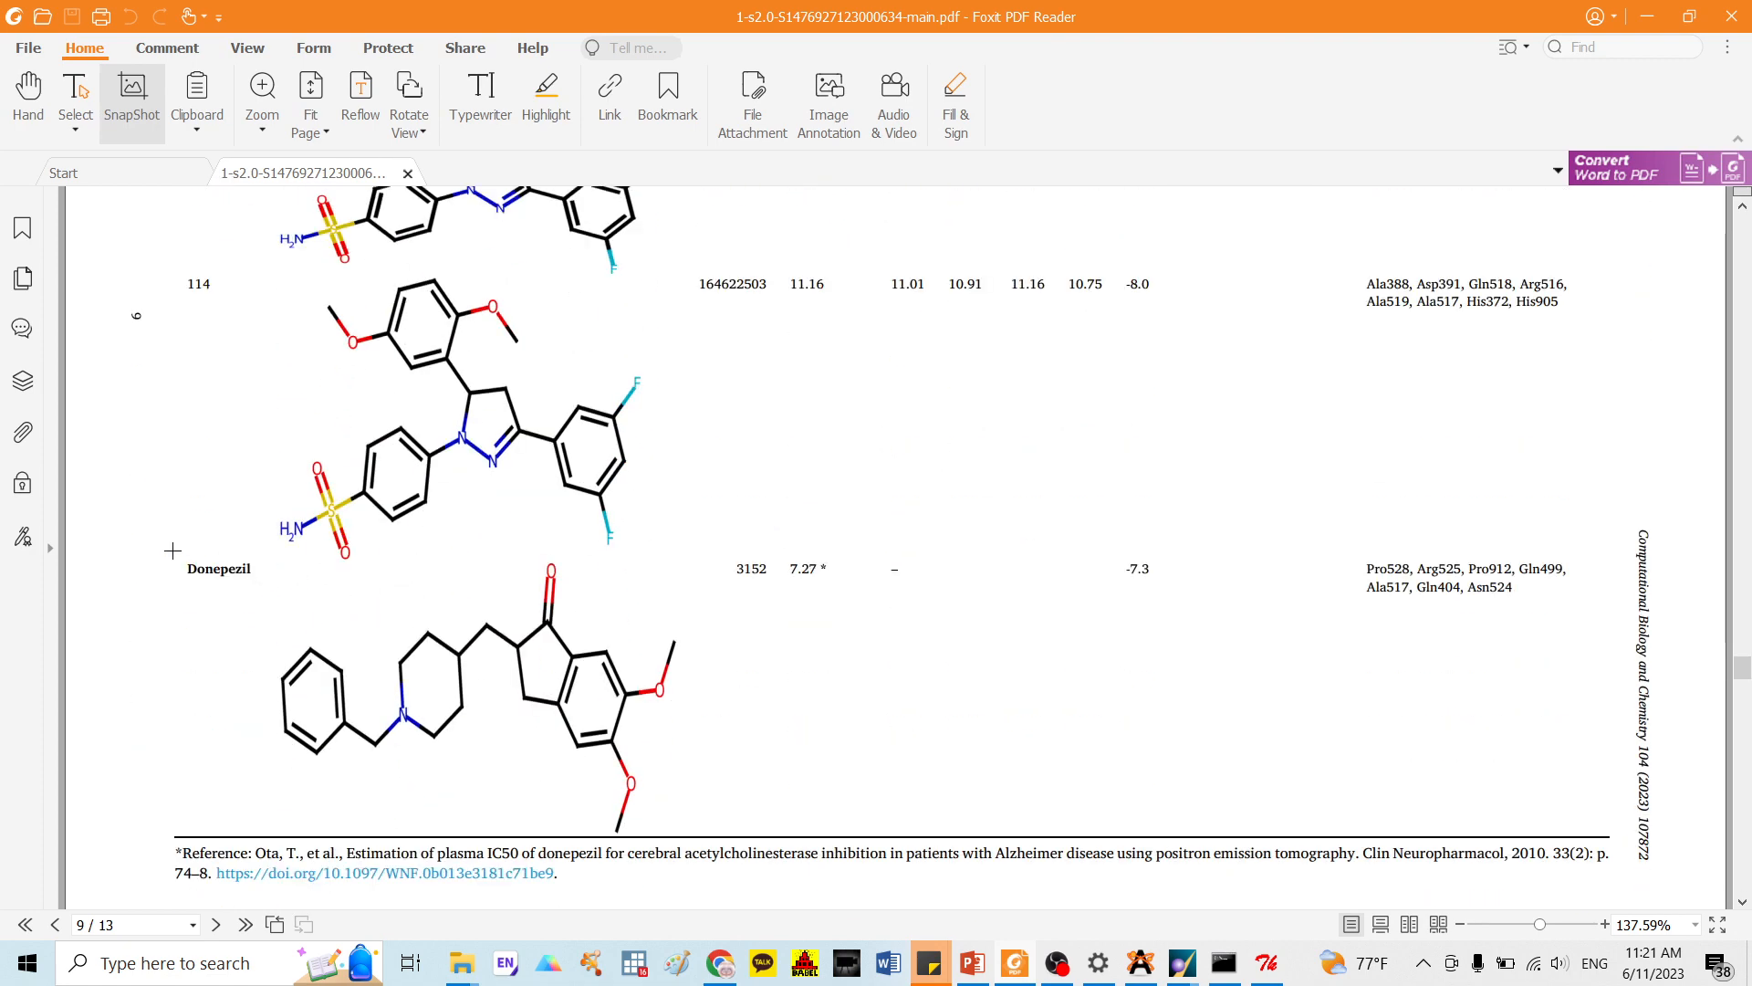
drag(247, 573, 705, 847)
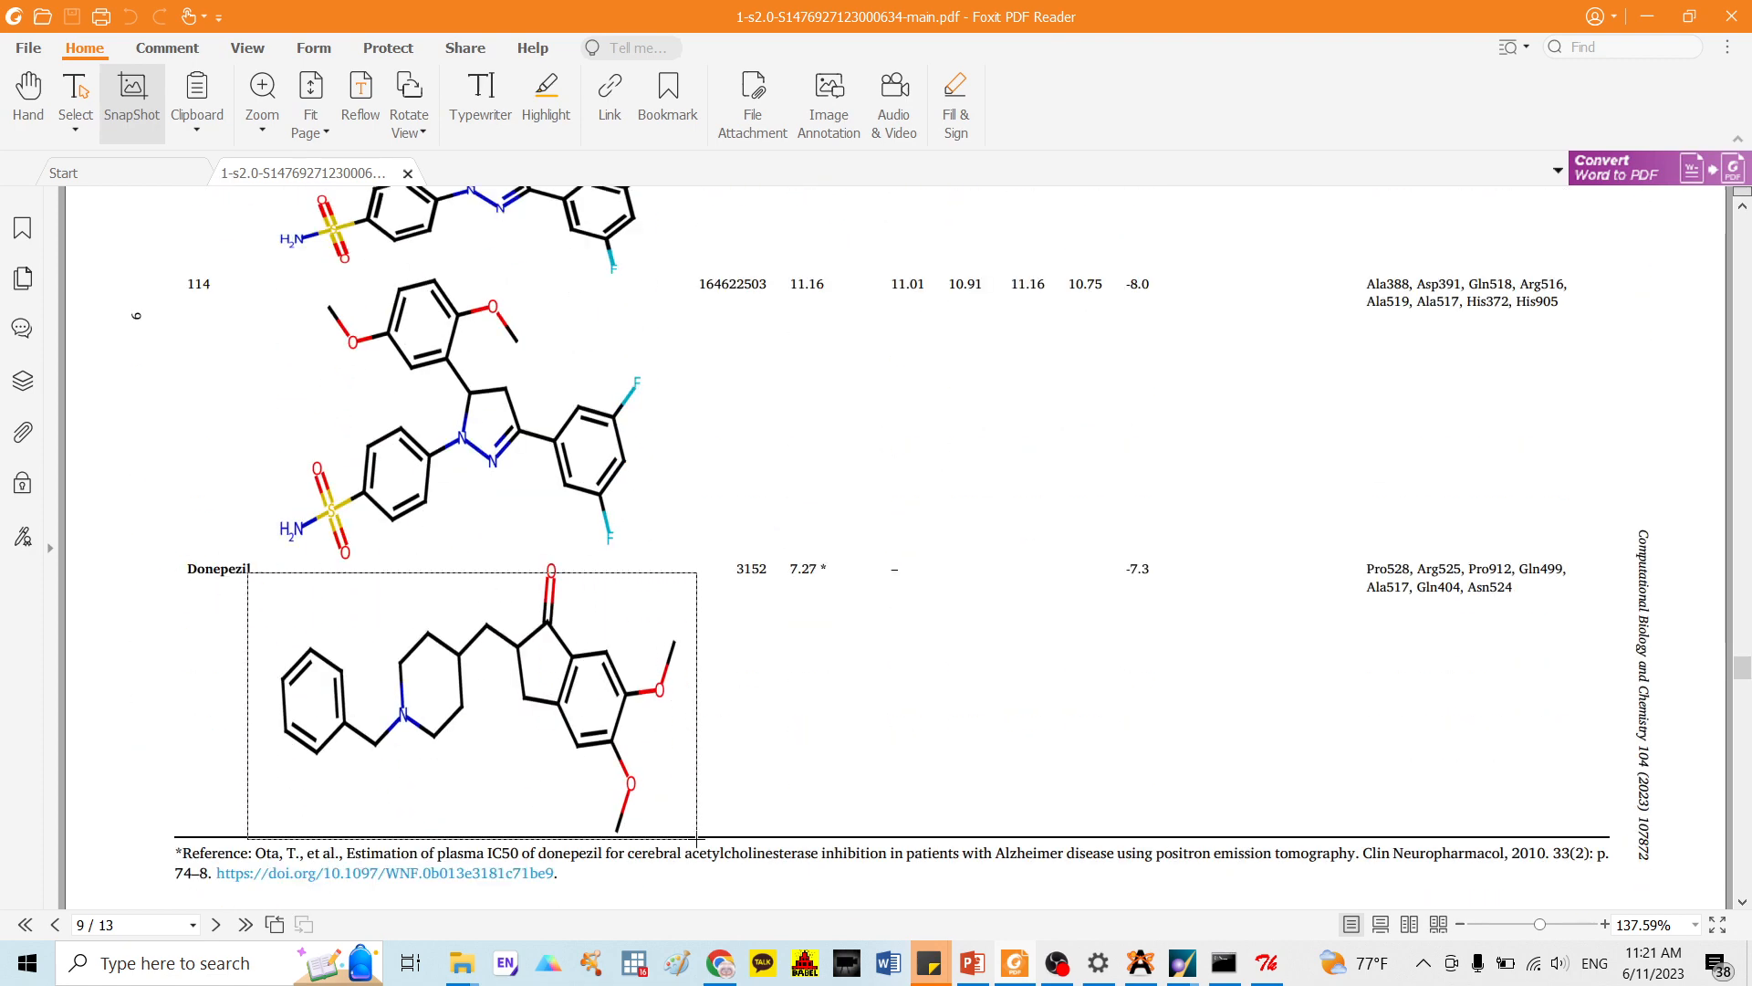
scroll(785, 703, up, 5)
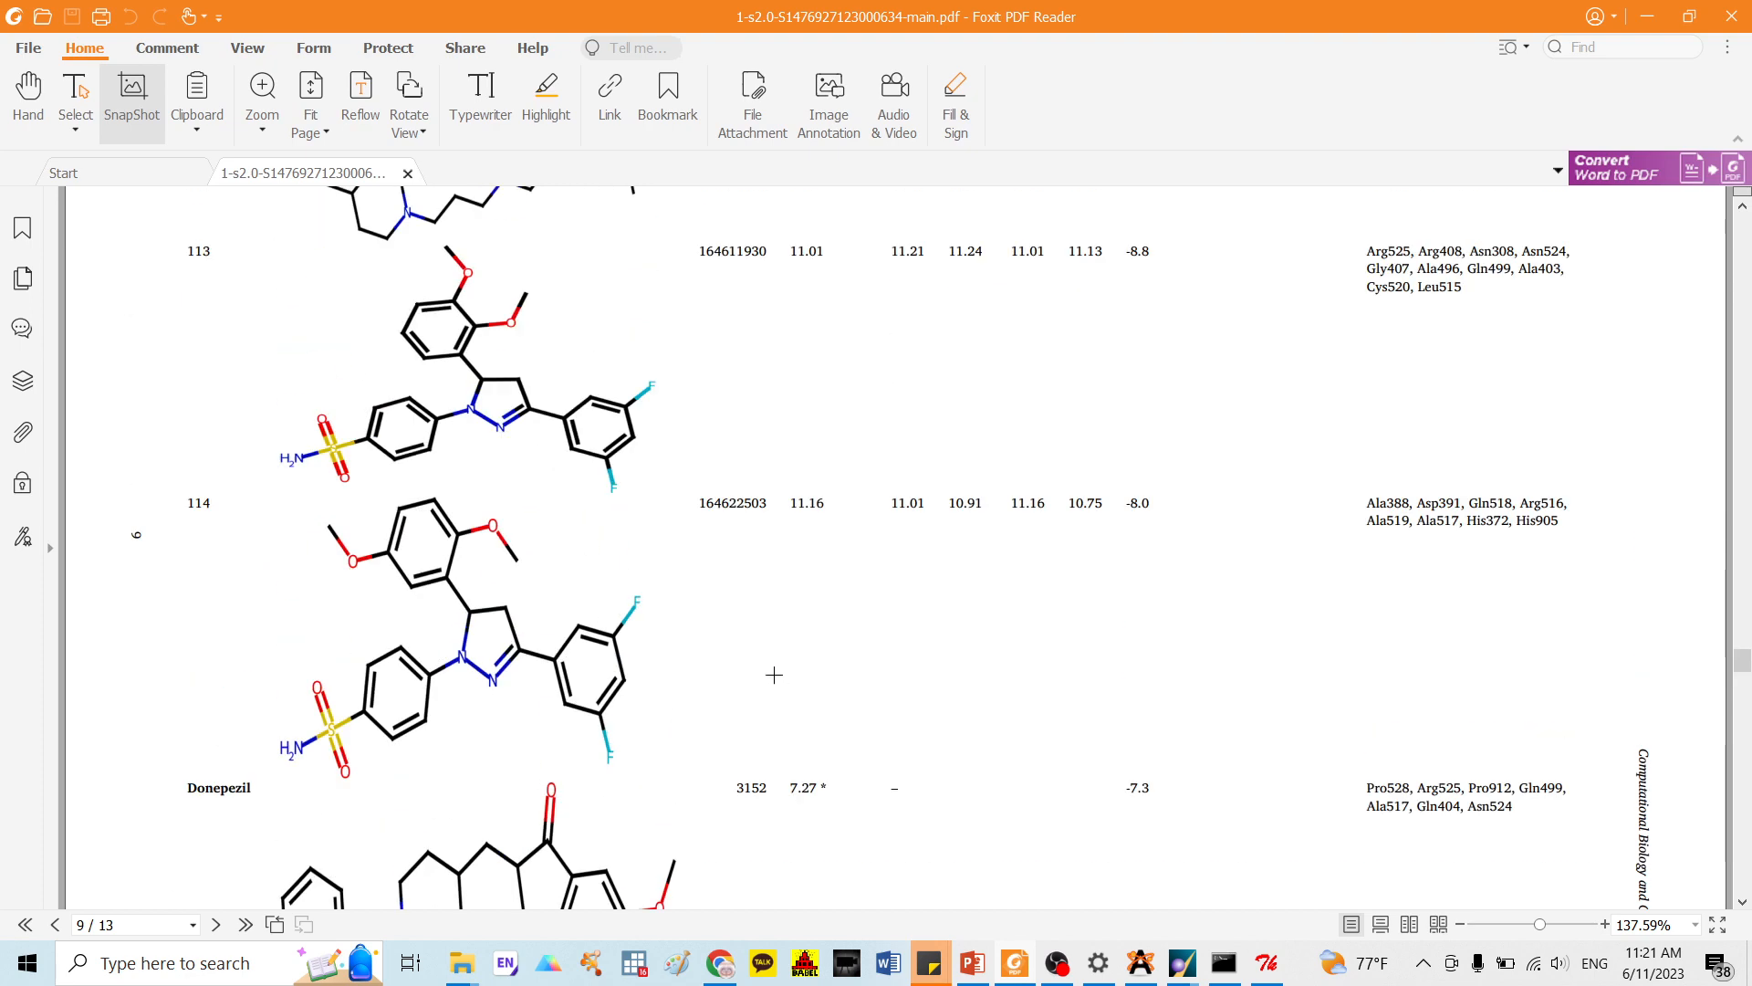
click(1647, 16)
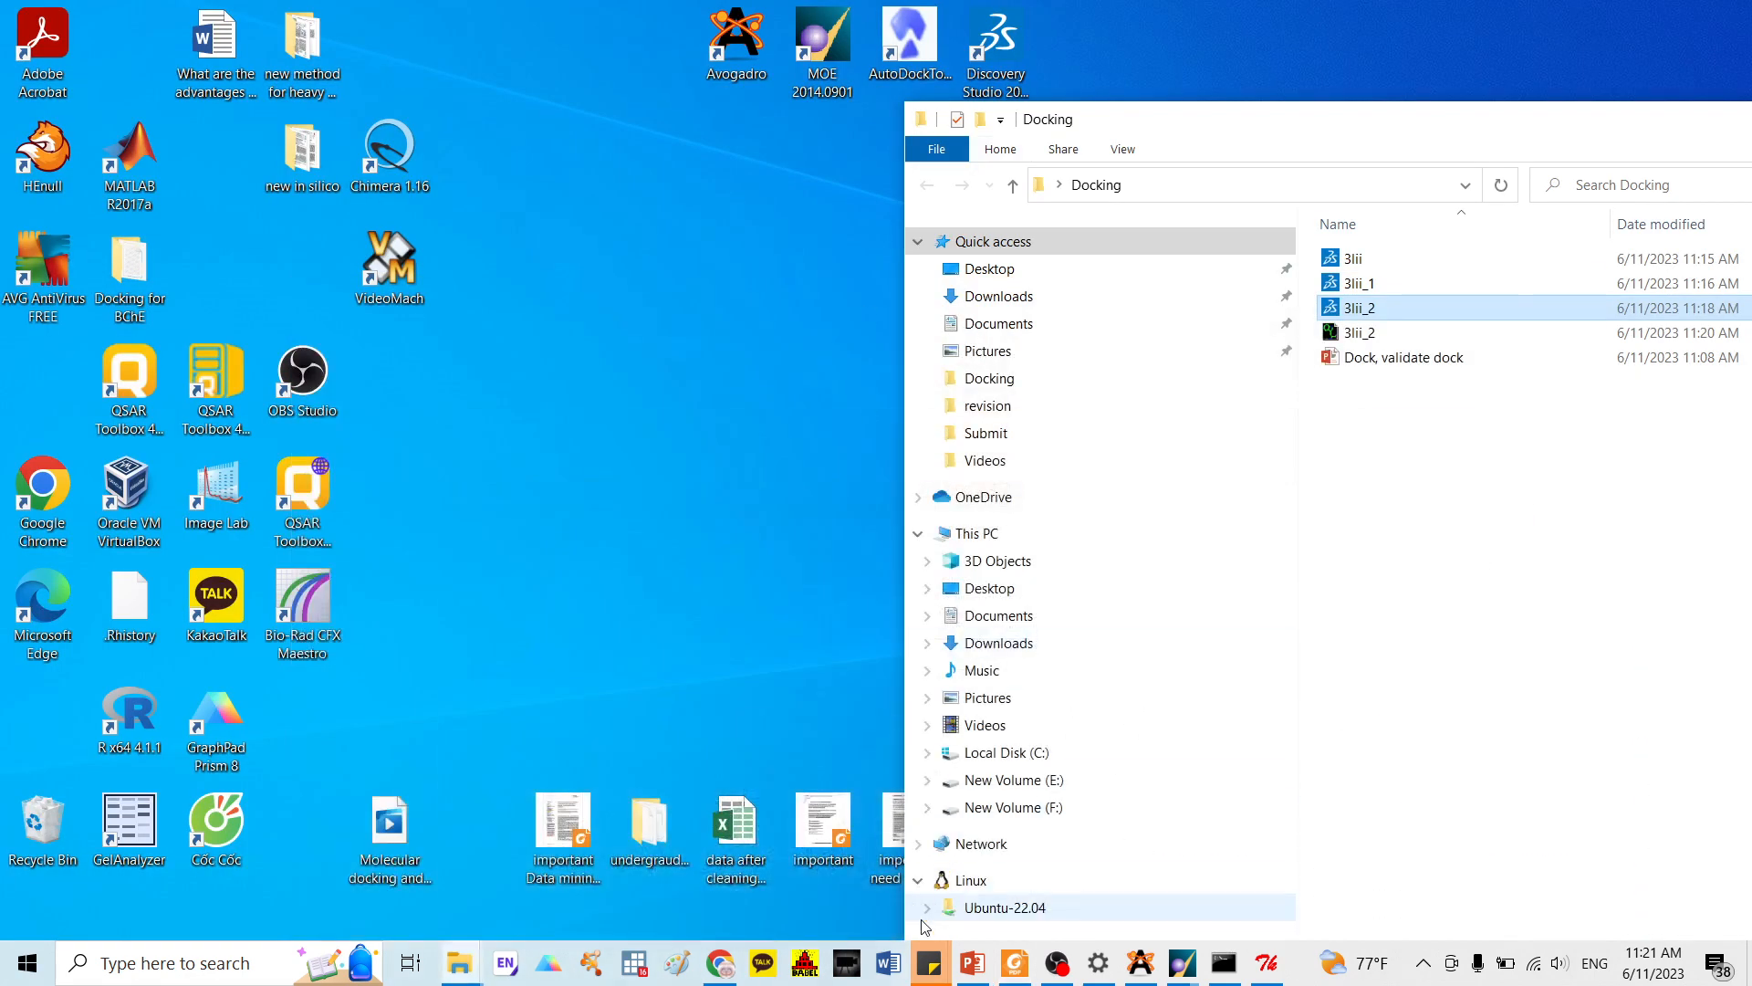
Switch to Chrome and search PubChem for donepezil
click(721, 963)
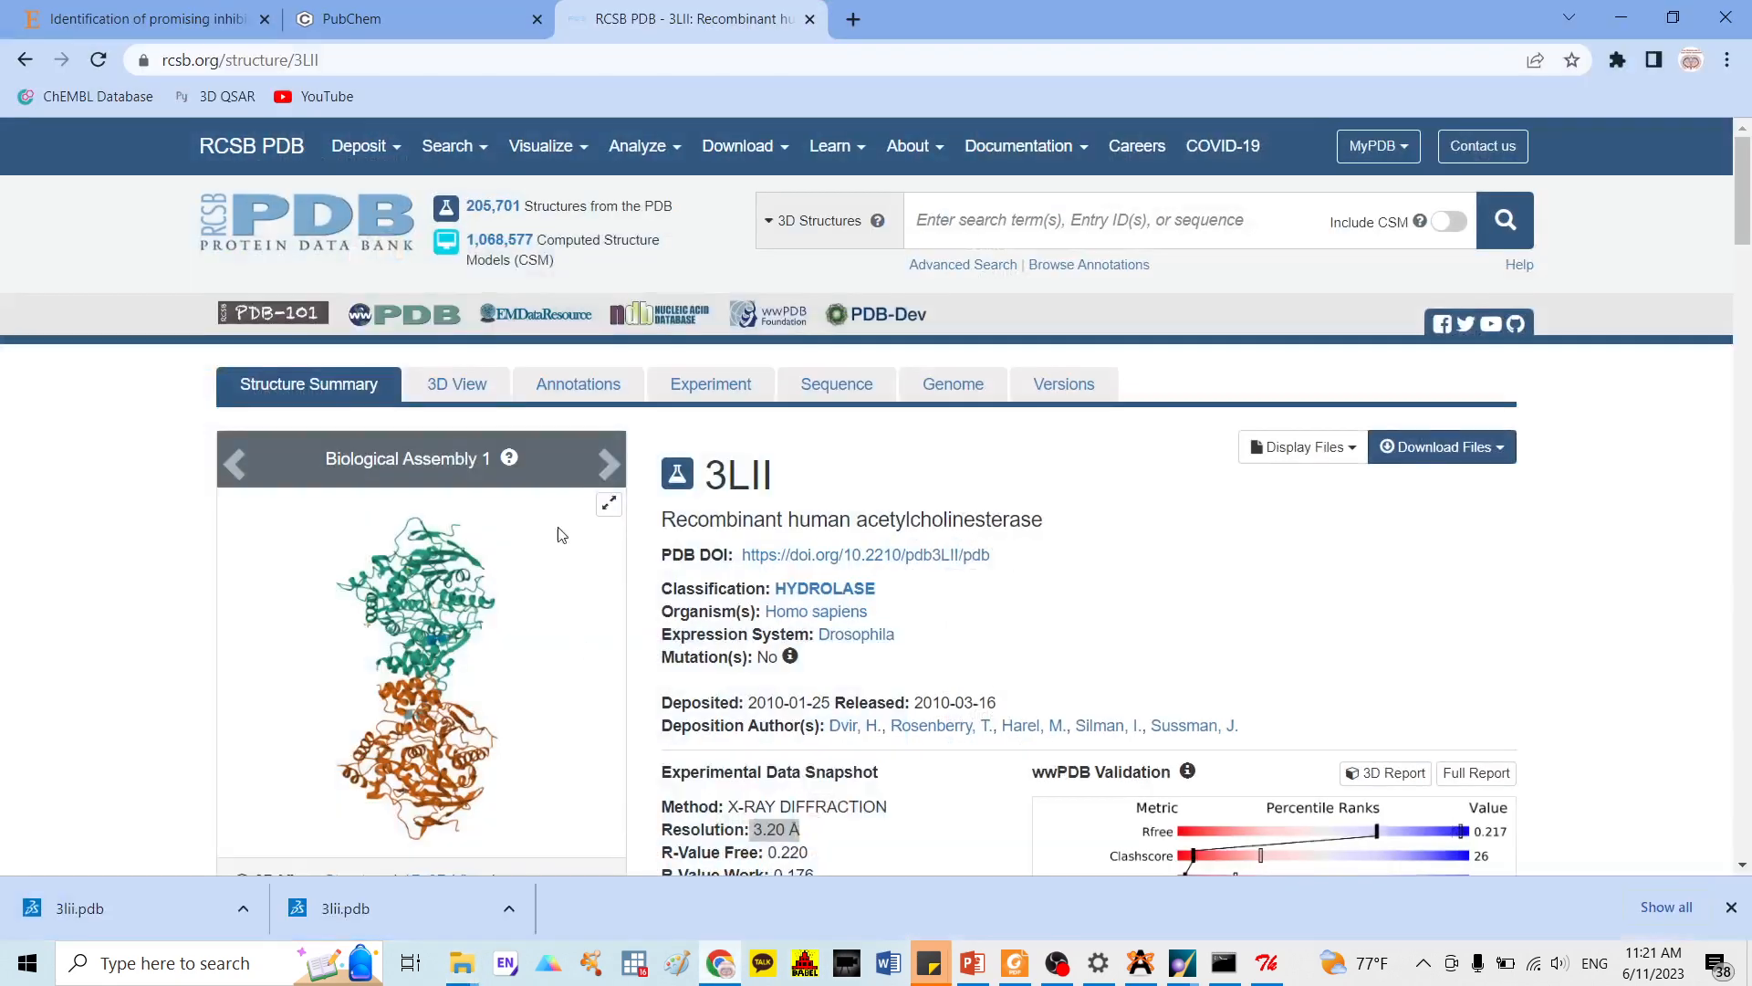
click(387, 15)
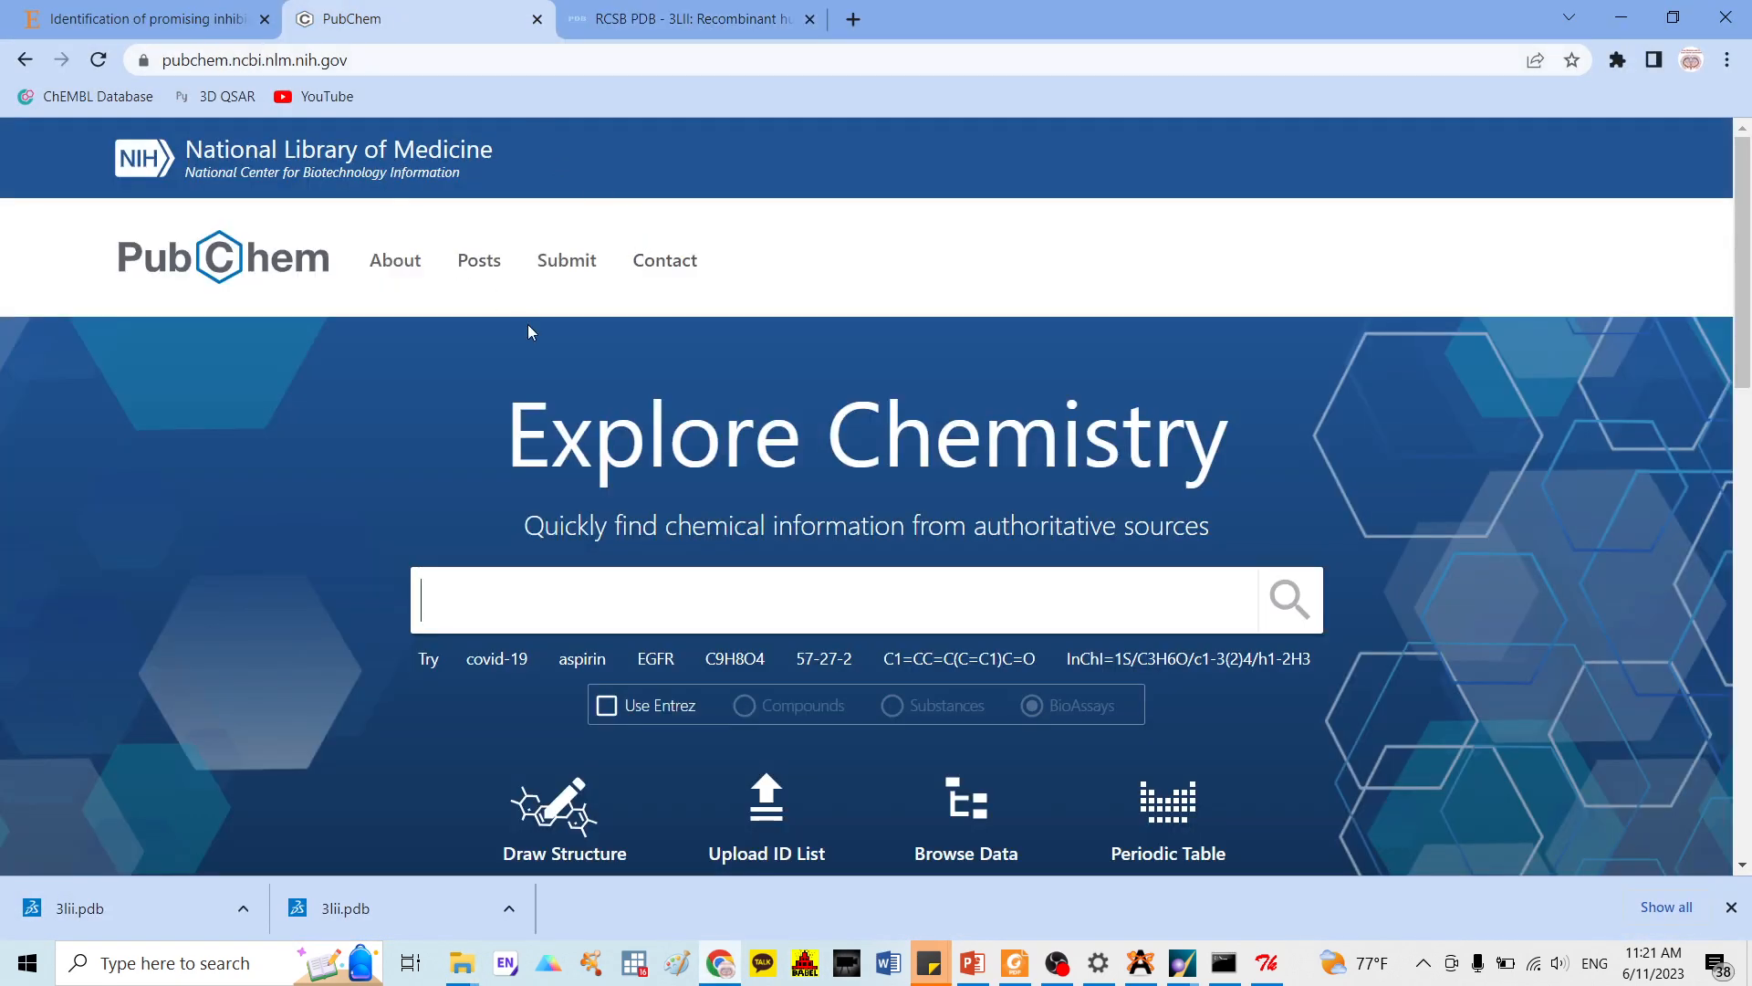
click(562, 596)
text(donep)
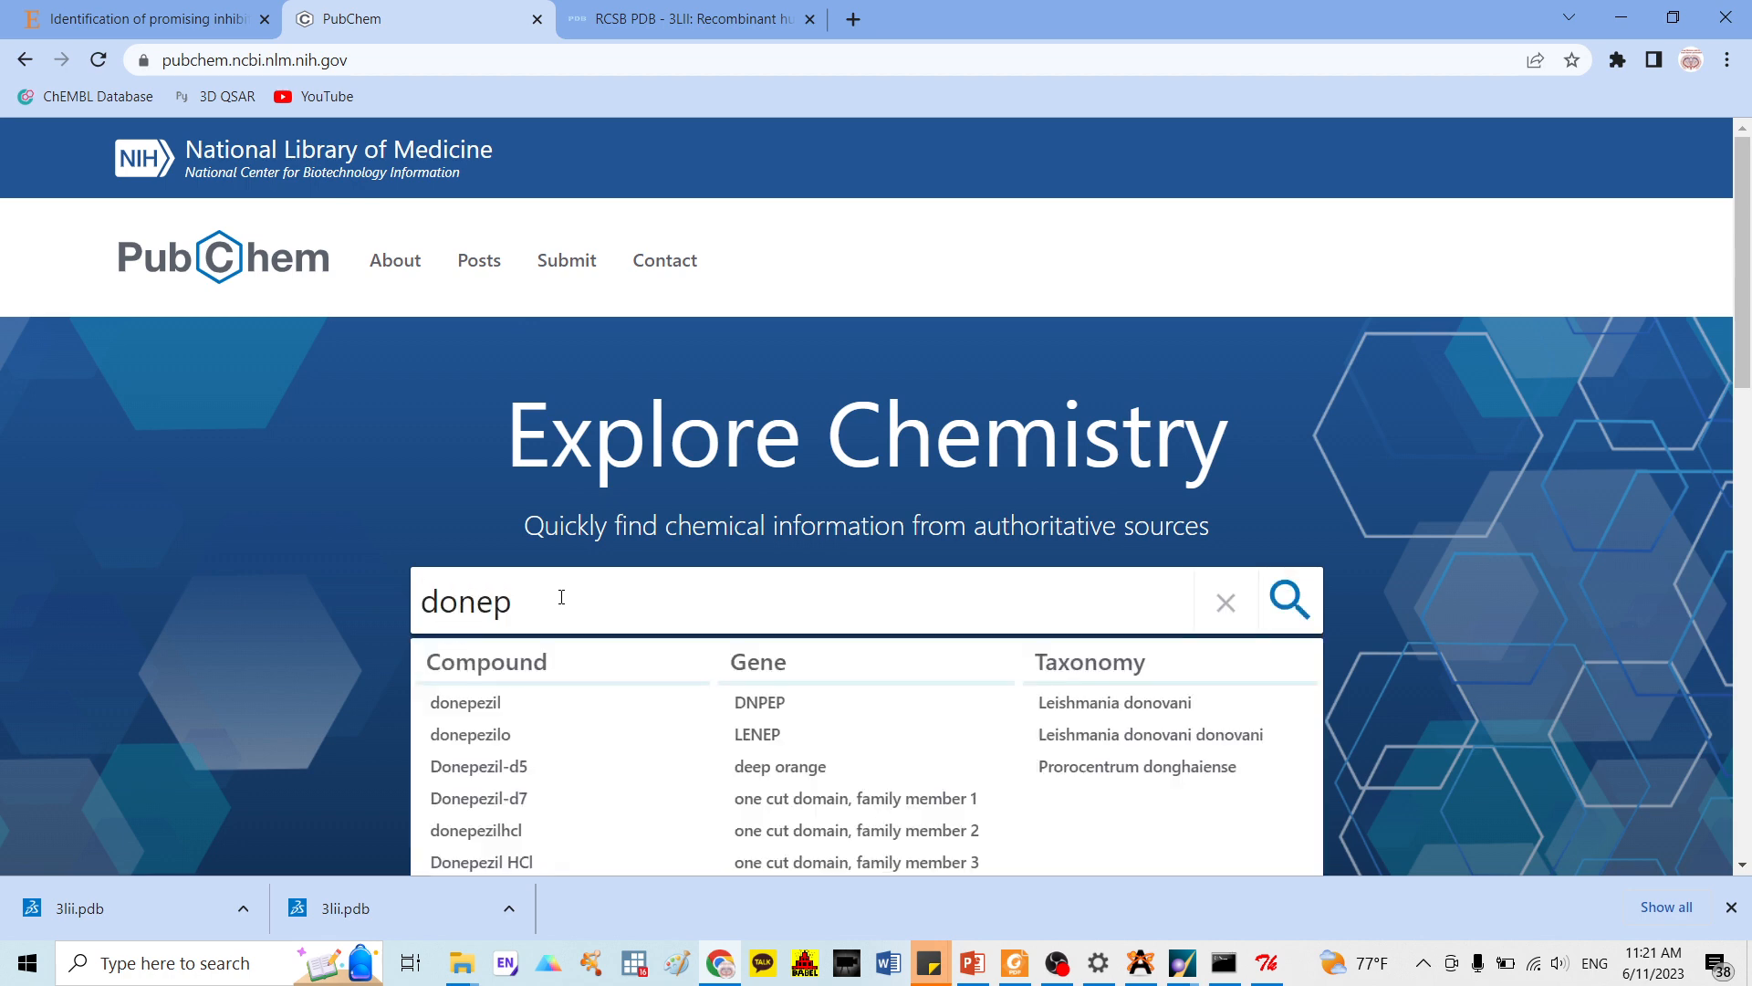
click(470, 702)
Open the best-matching Donepezil compound record from the search results and dismiss the browser's list of finished downloads
scroll(713, 486, down, 1)
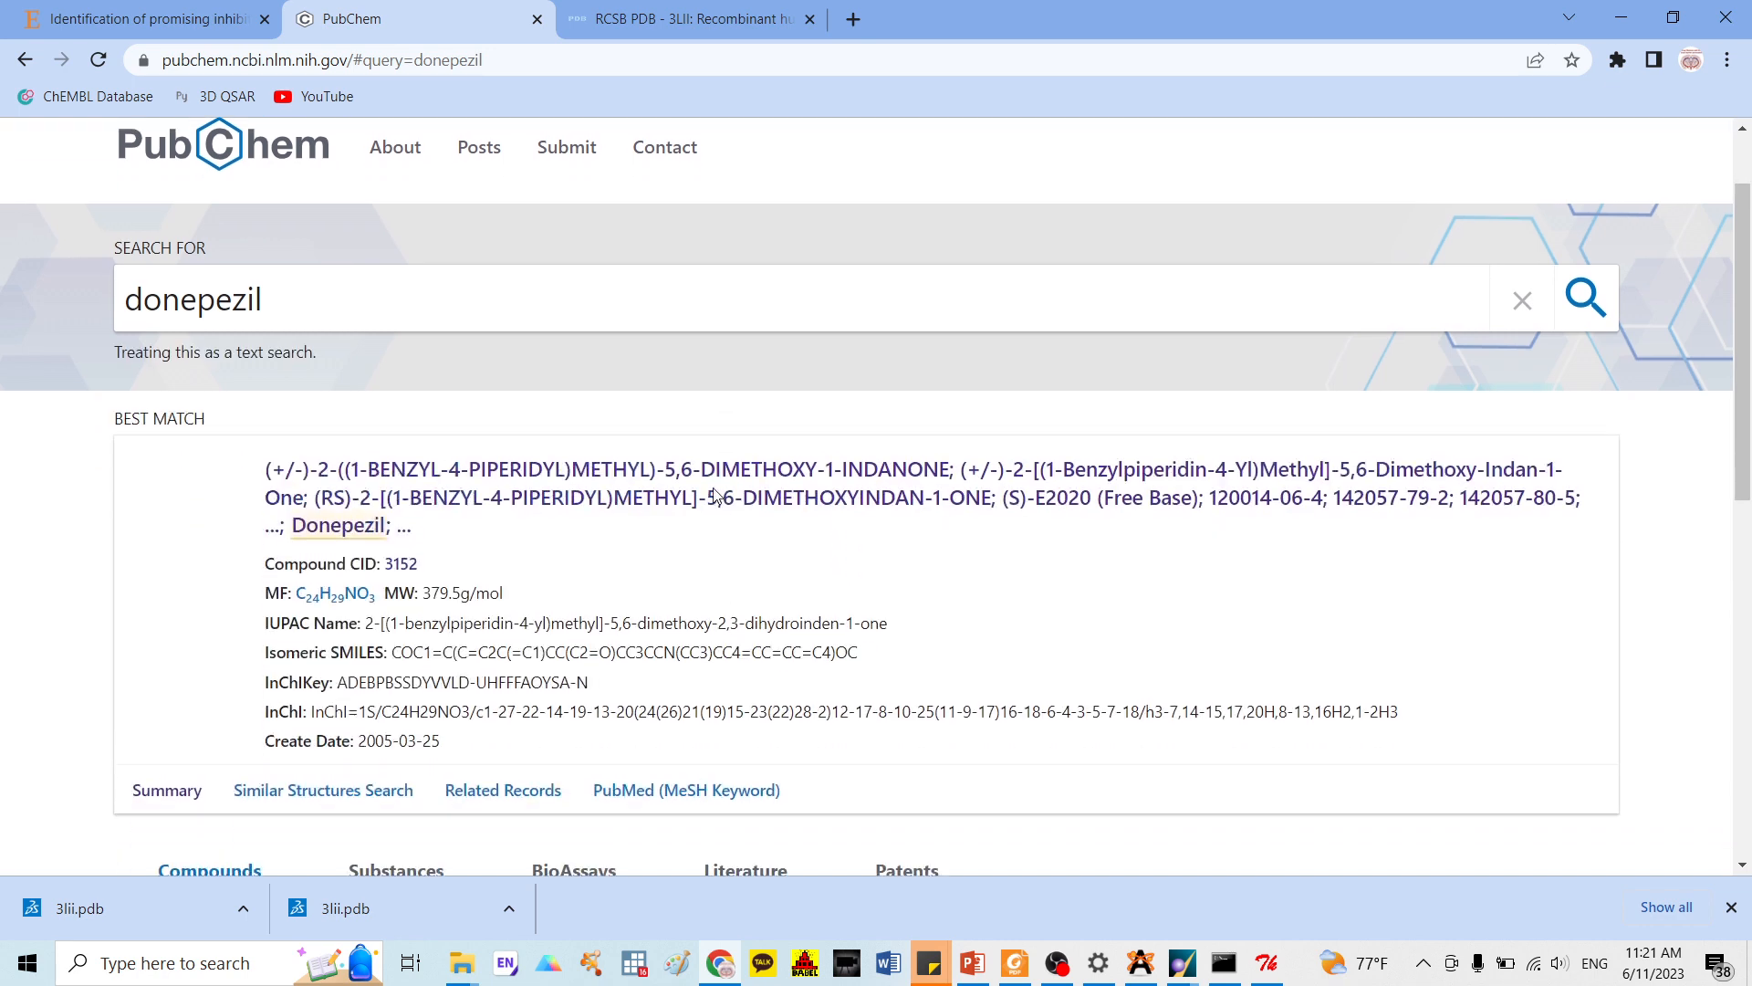
click(511, 508)
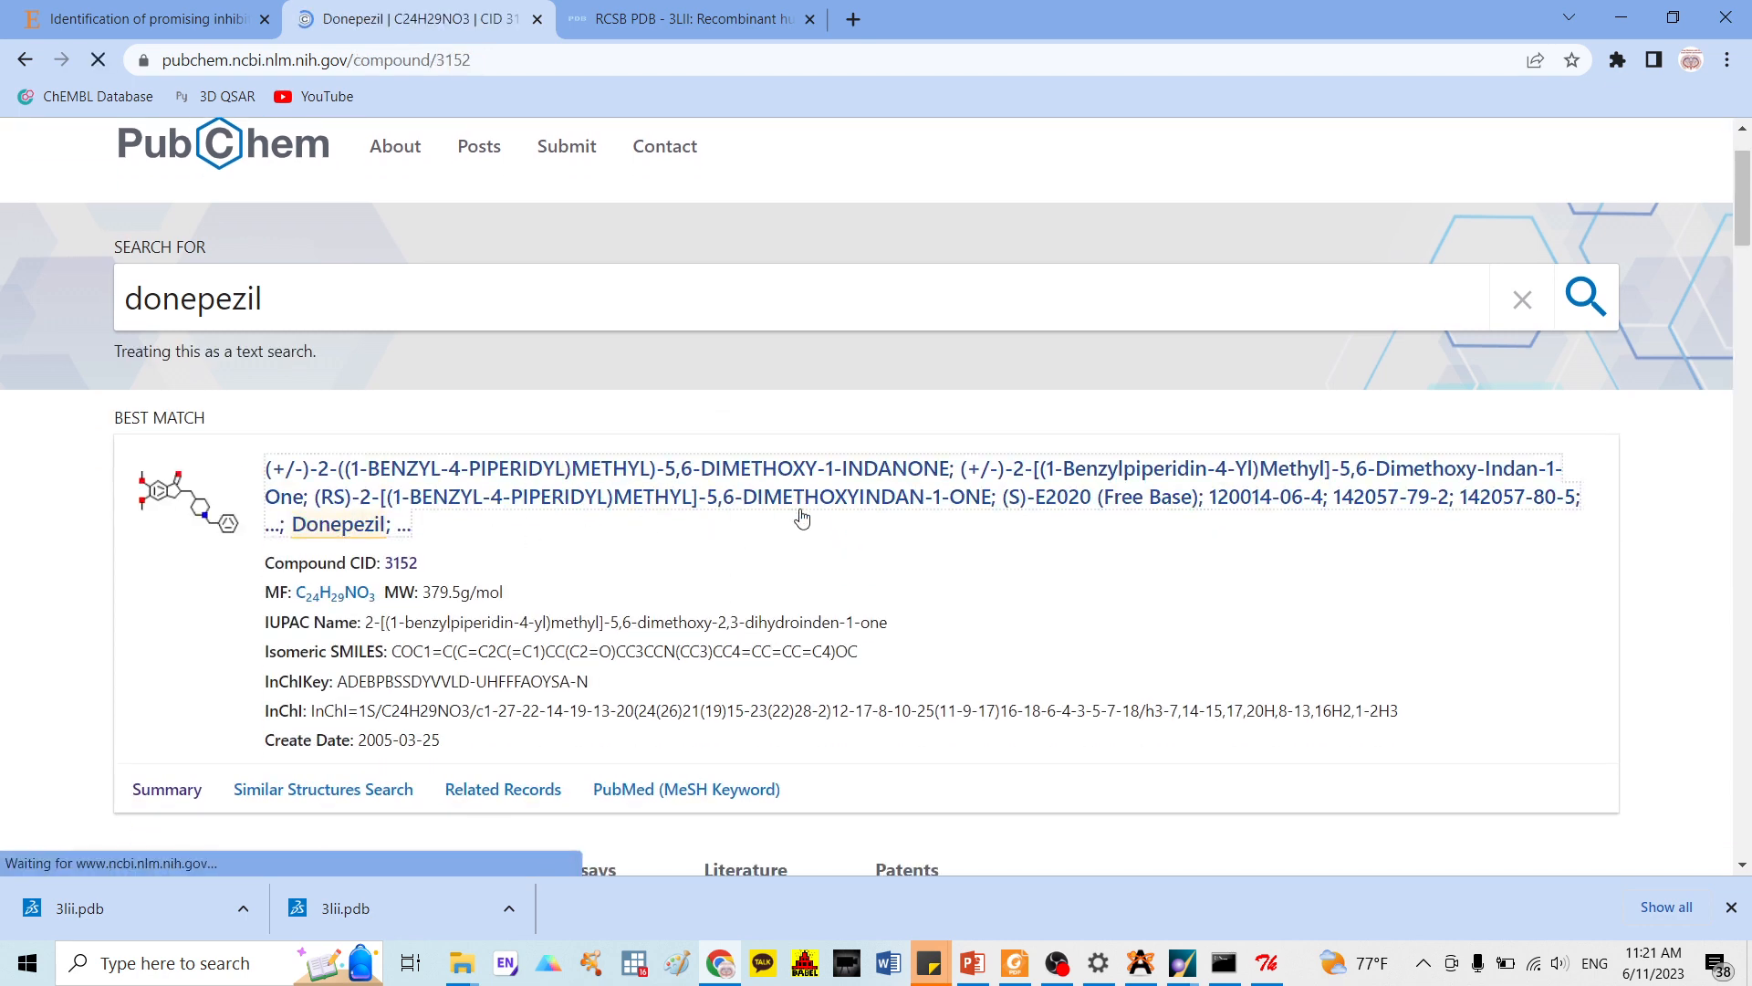
click(1731, 906)
Download the coordinates of donepezil's 3D conformer in SDF format from the compound's Structures section
scroll(958, 477, down, 4)
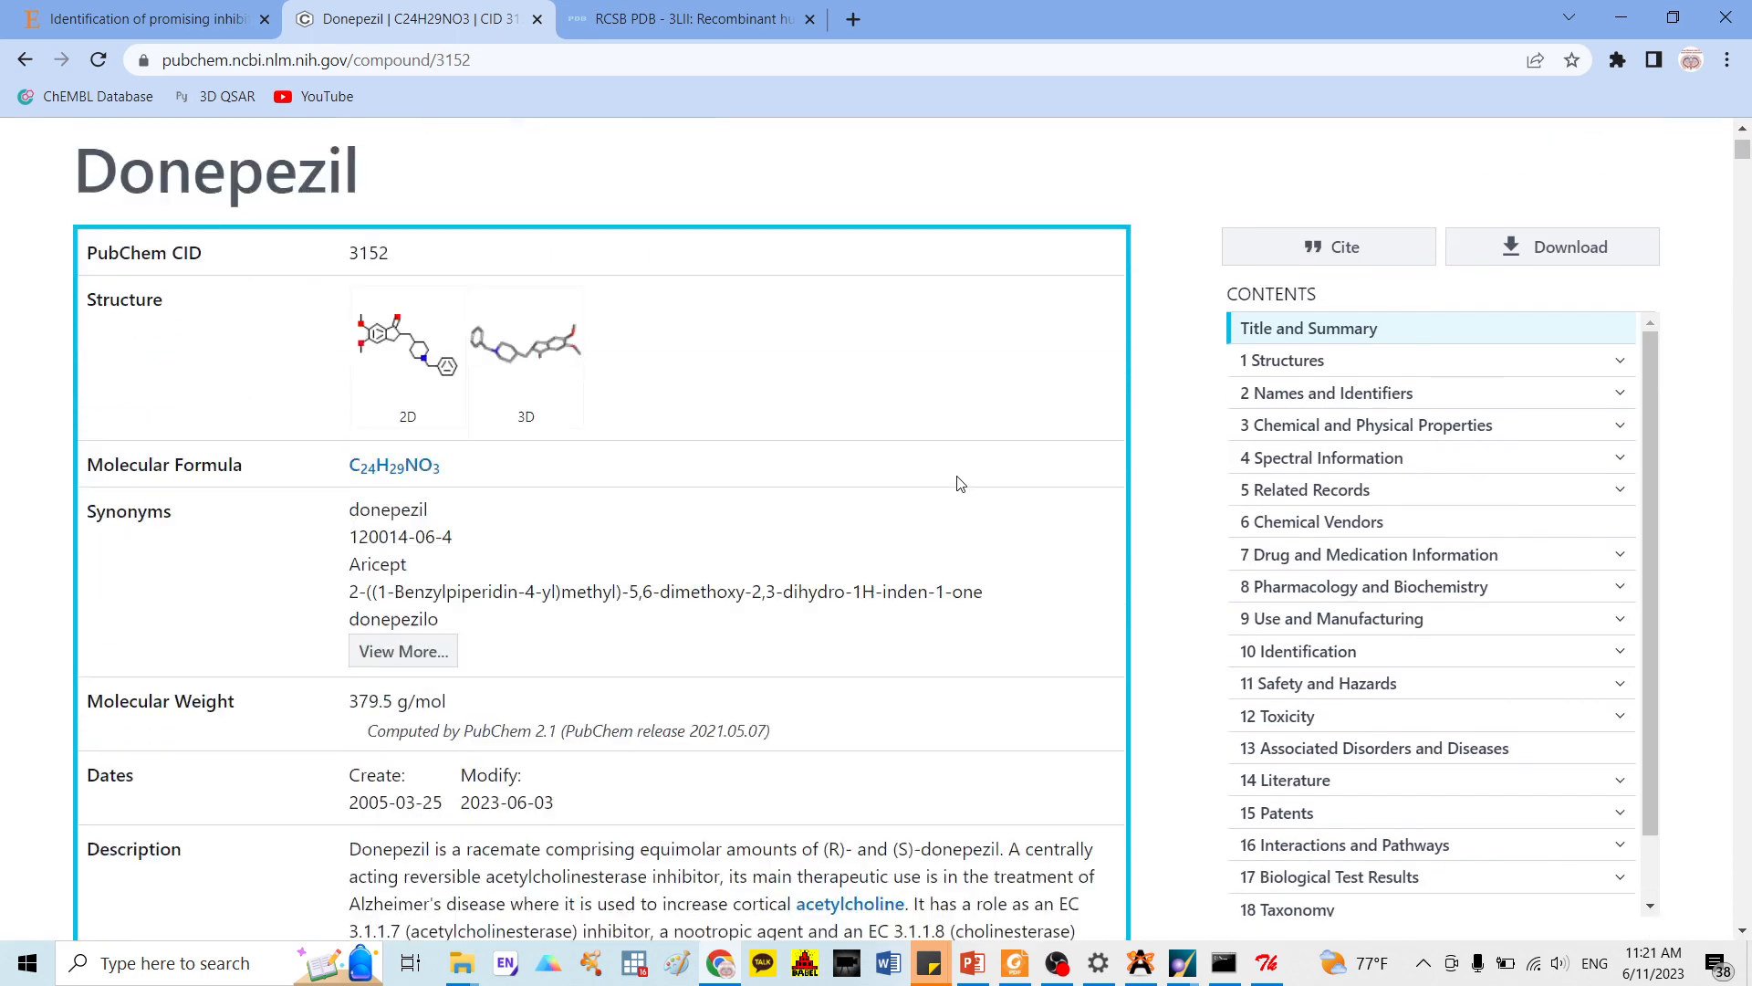
scroll(956, 479, down, 15)
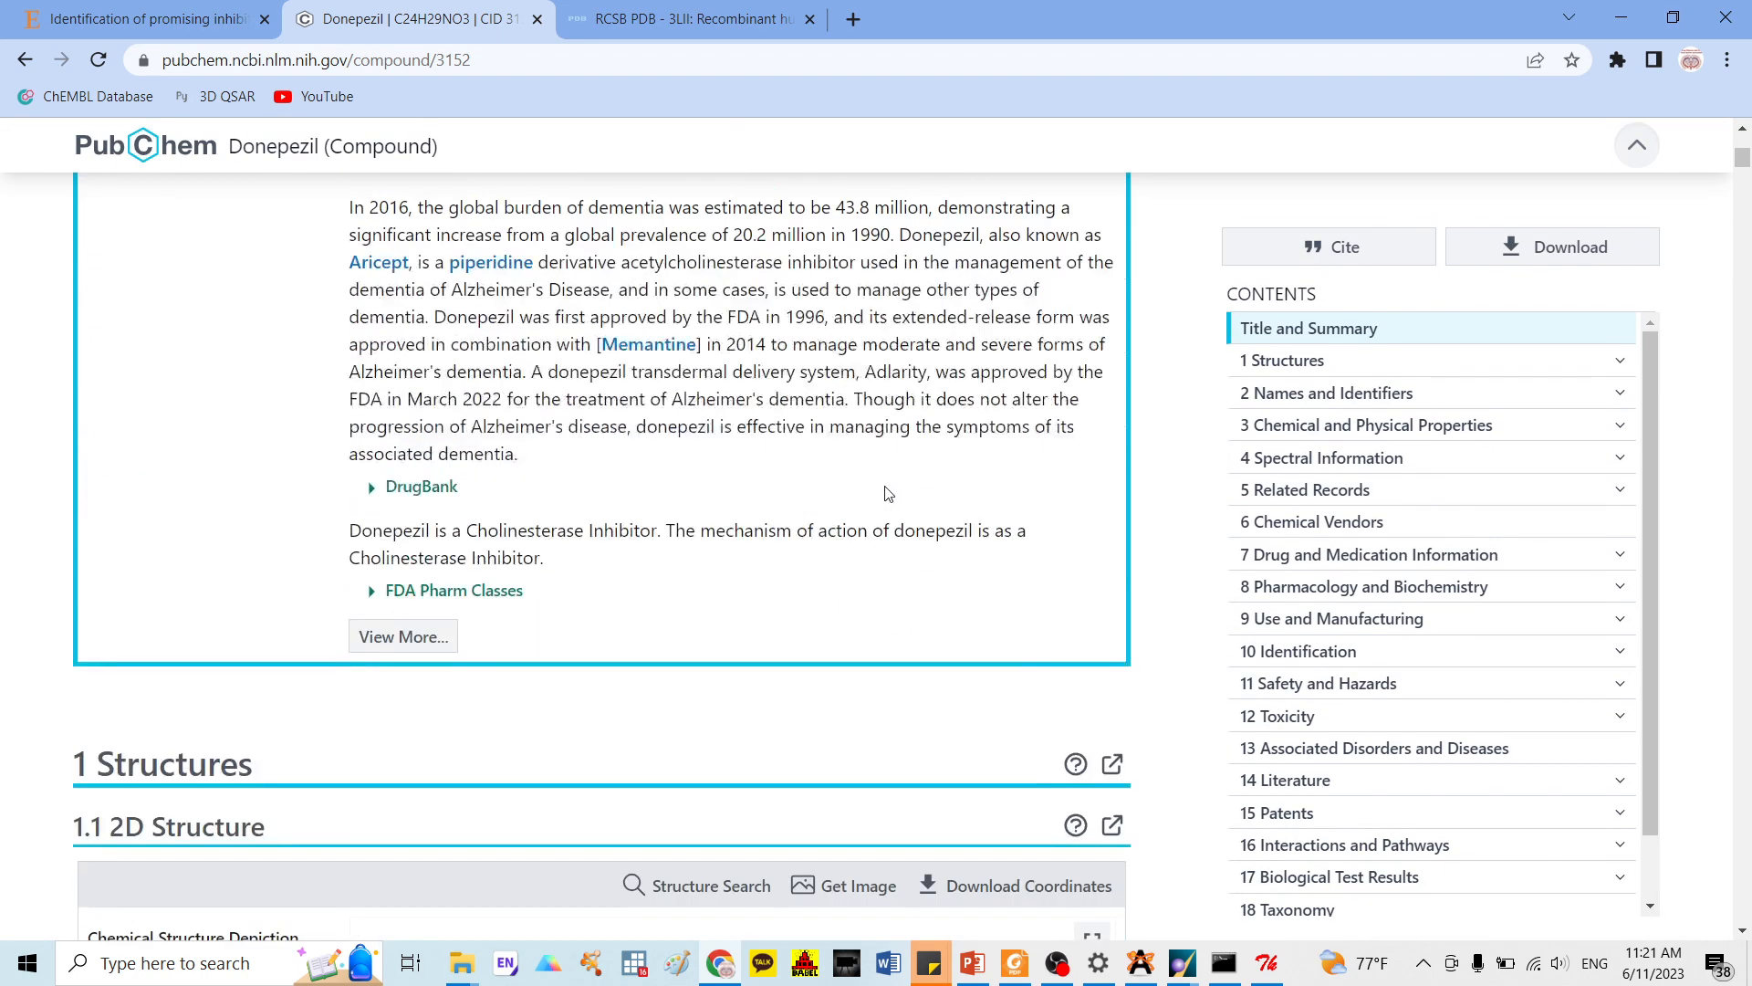
scroll(894, 498, up, 2)
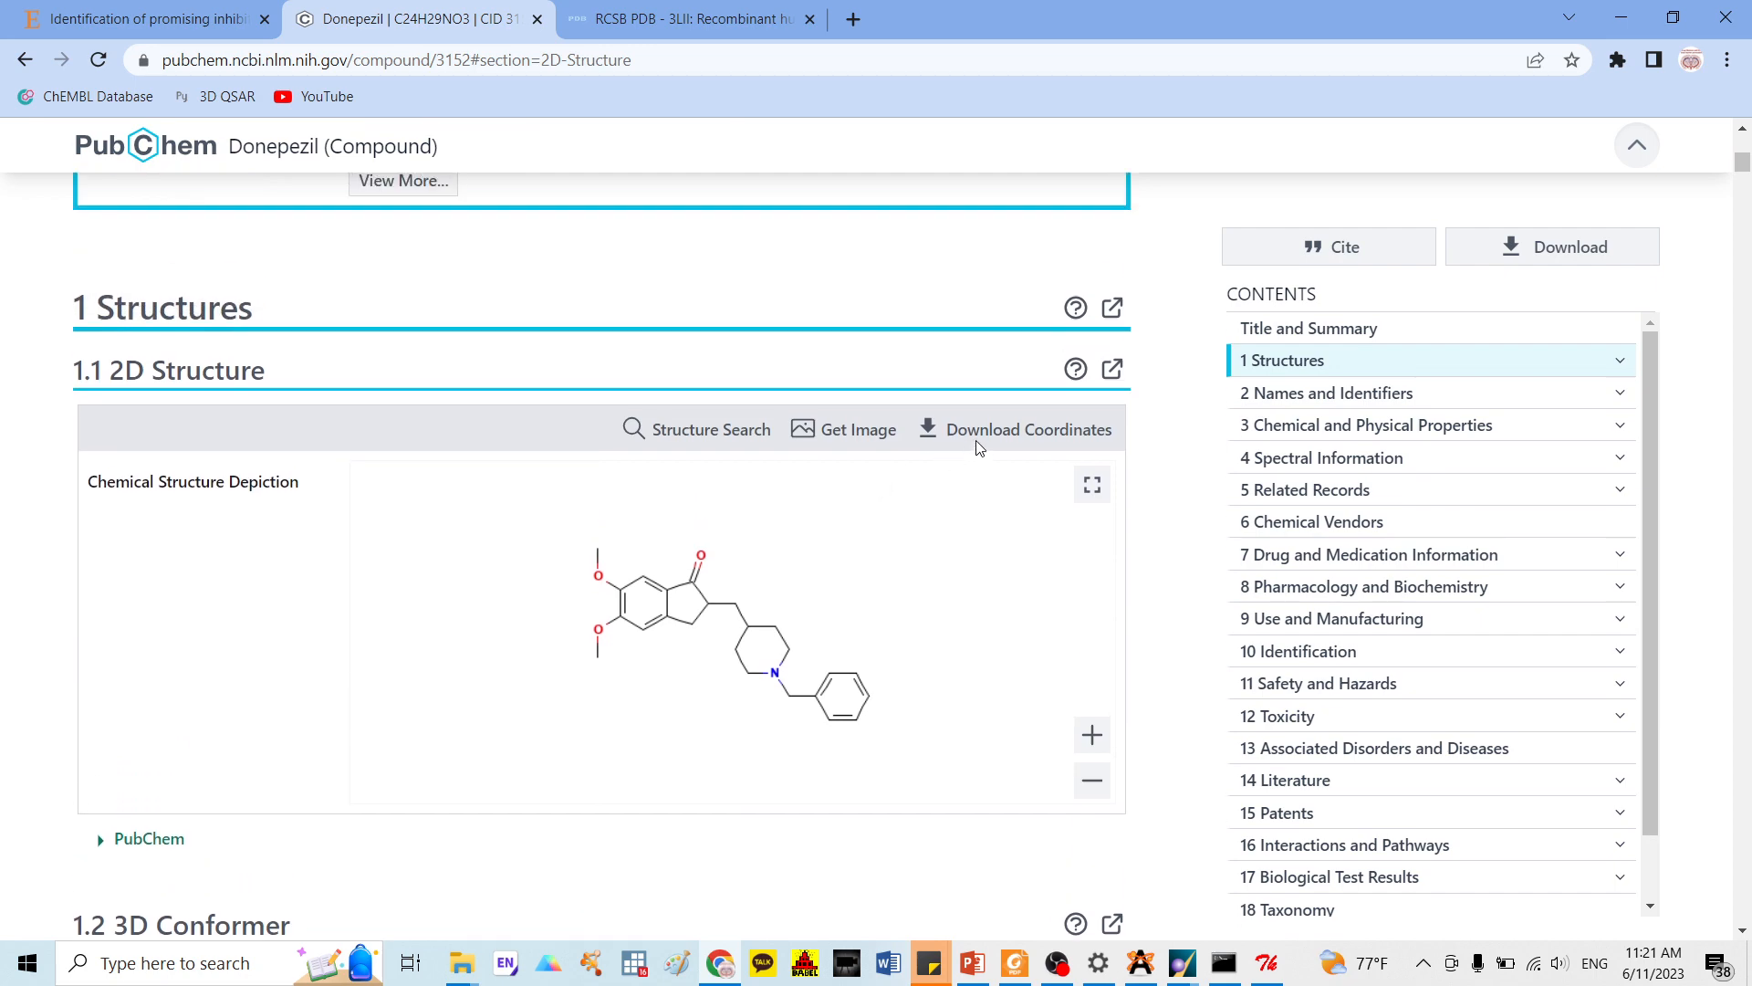
scroll(910, 507, down, 5)
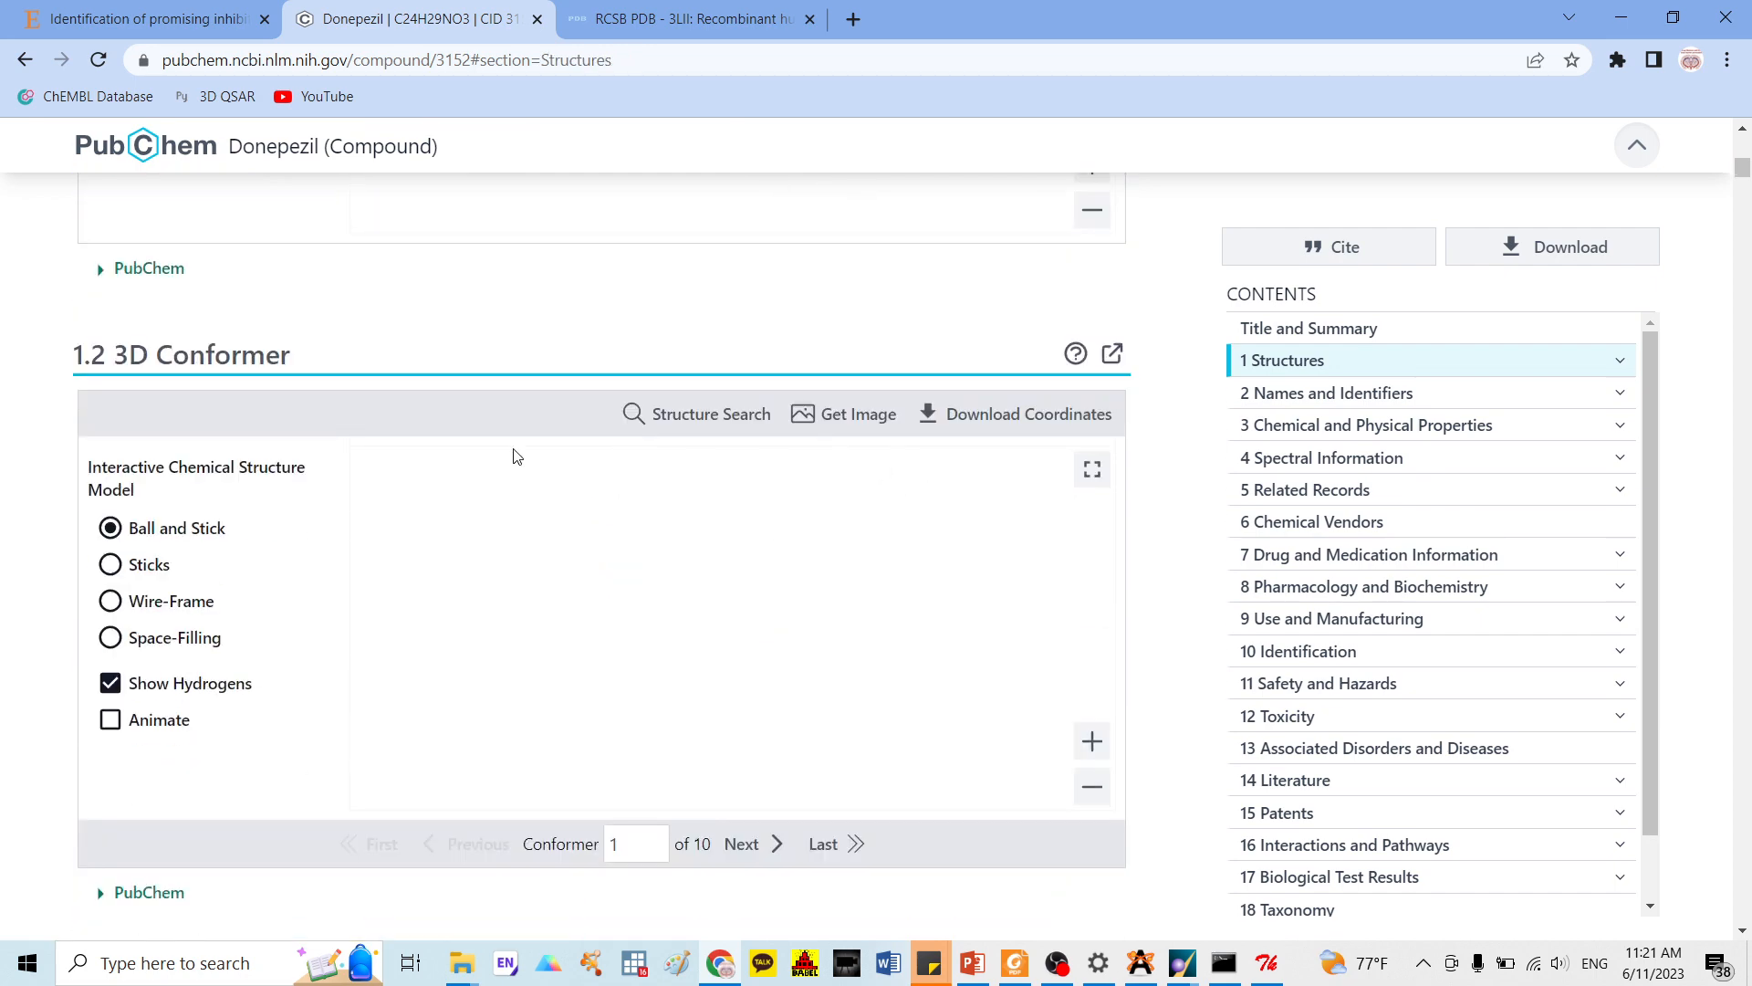
scroll(639, 483, down, 2)
scroll(913, 384, up, 1)
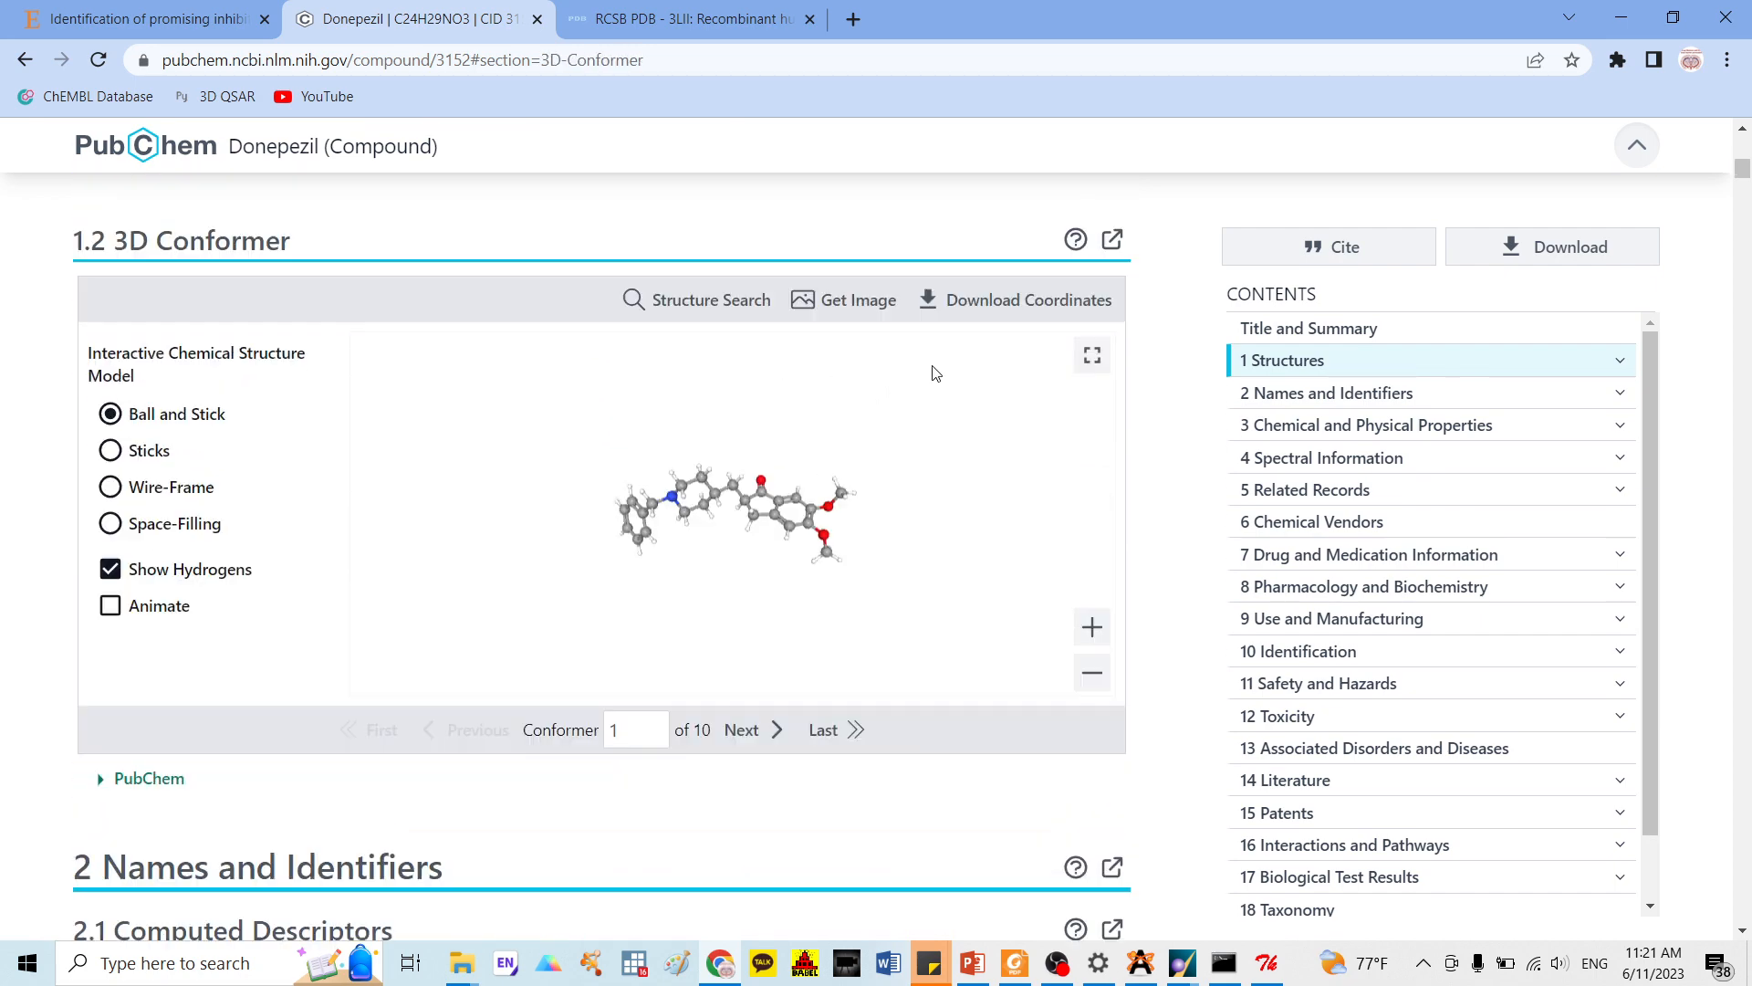
click(964, 313)
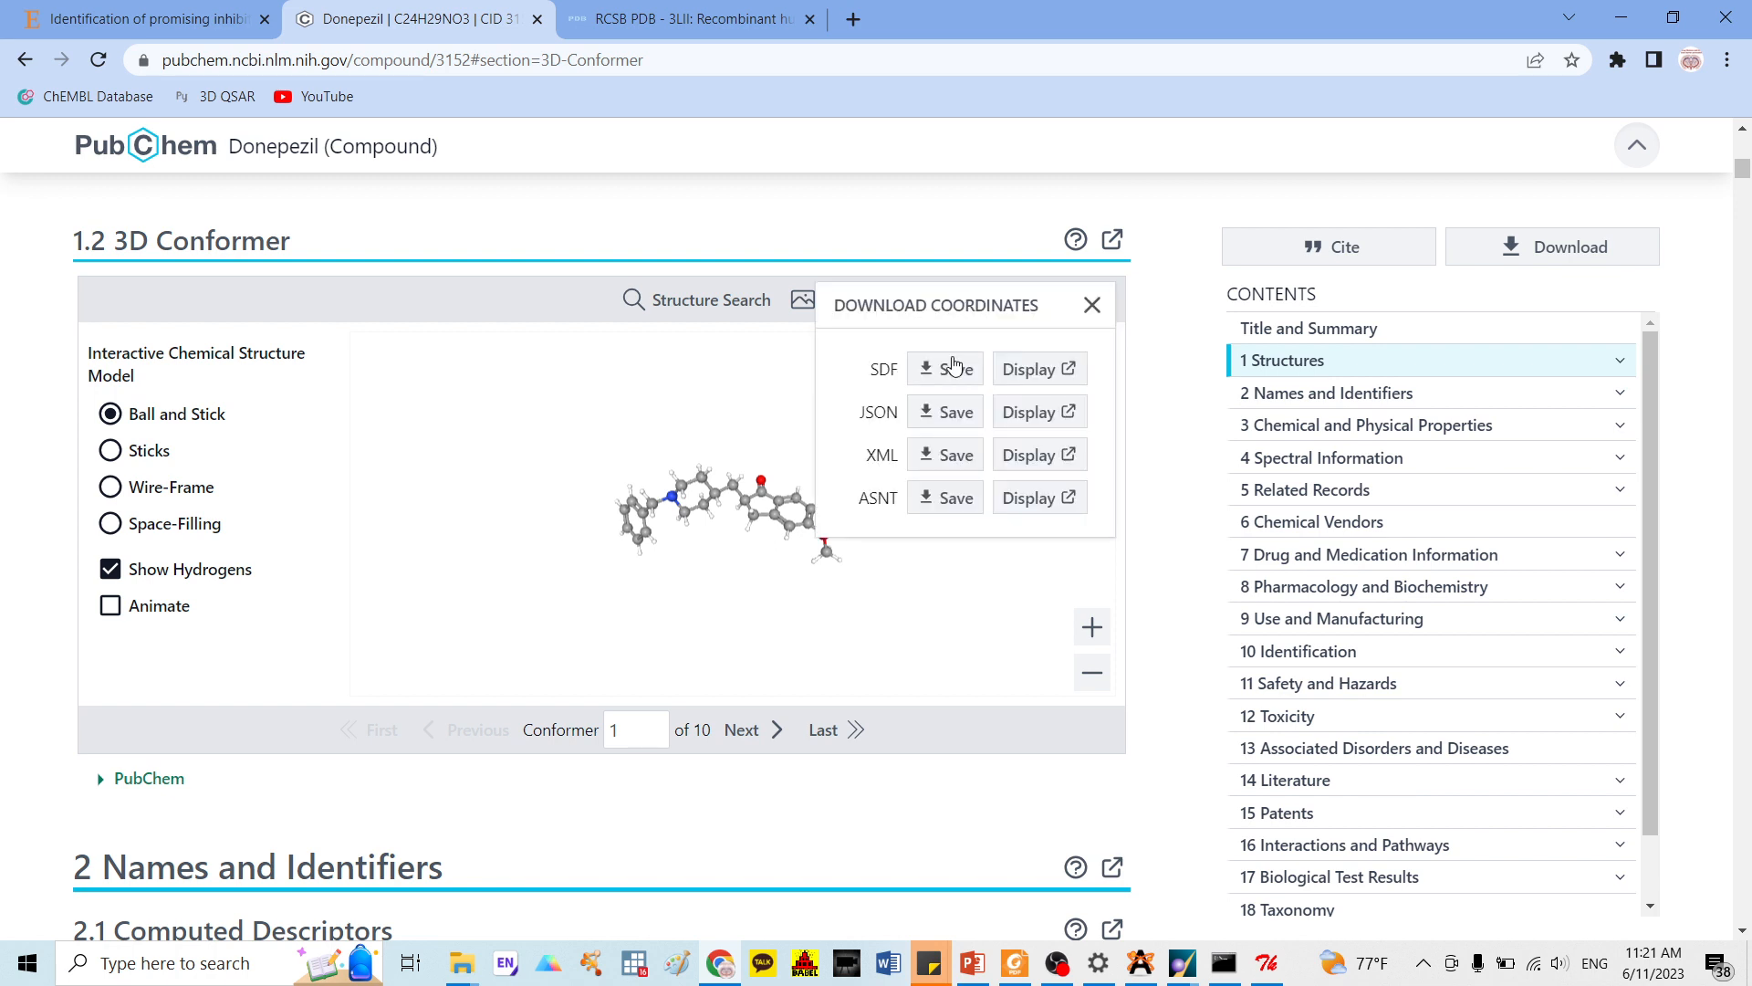
click(954, 374)
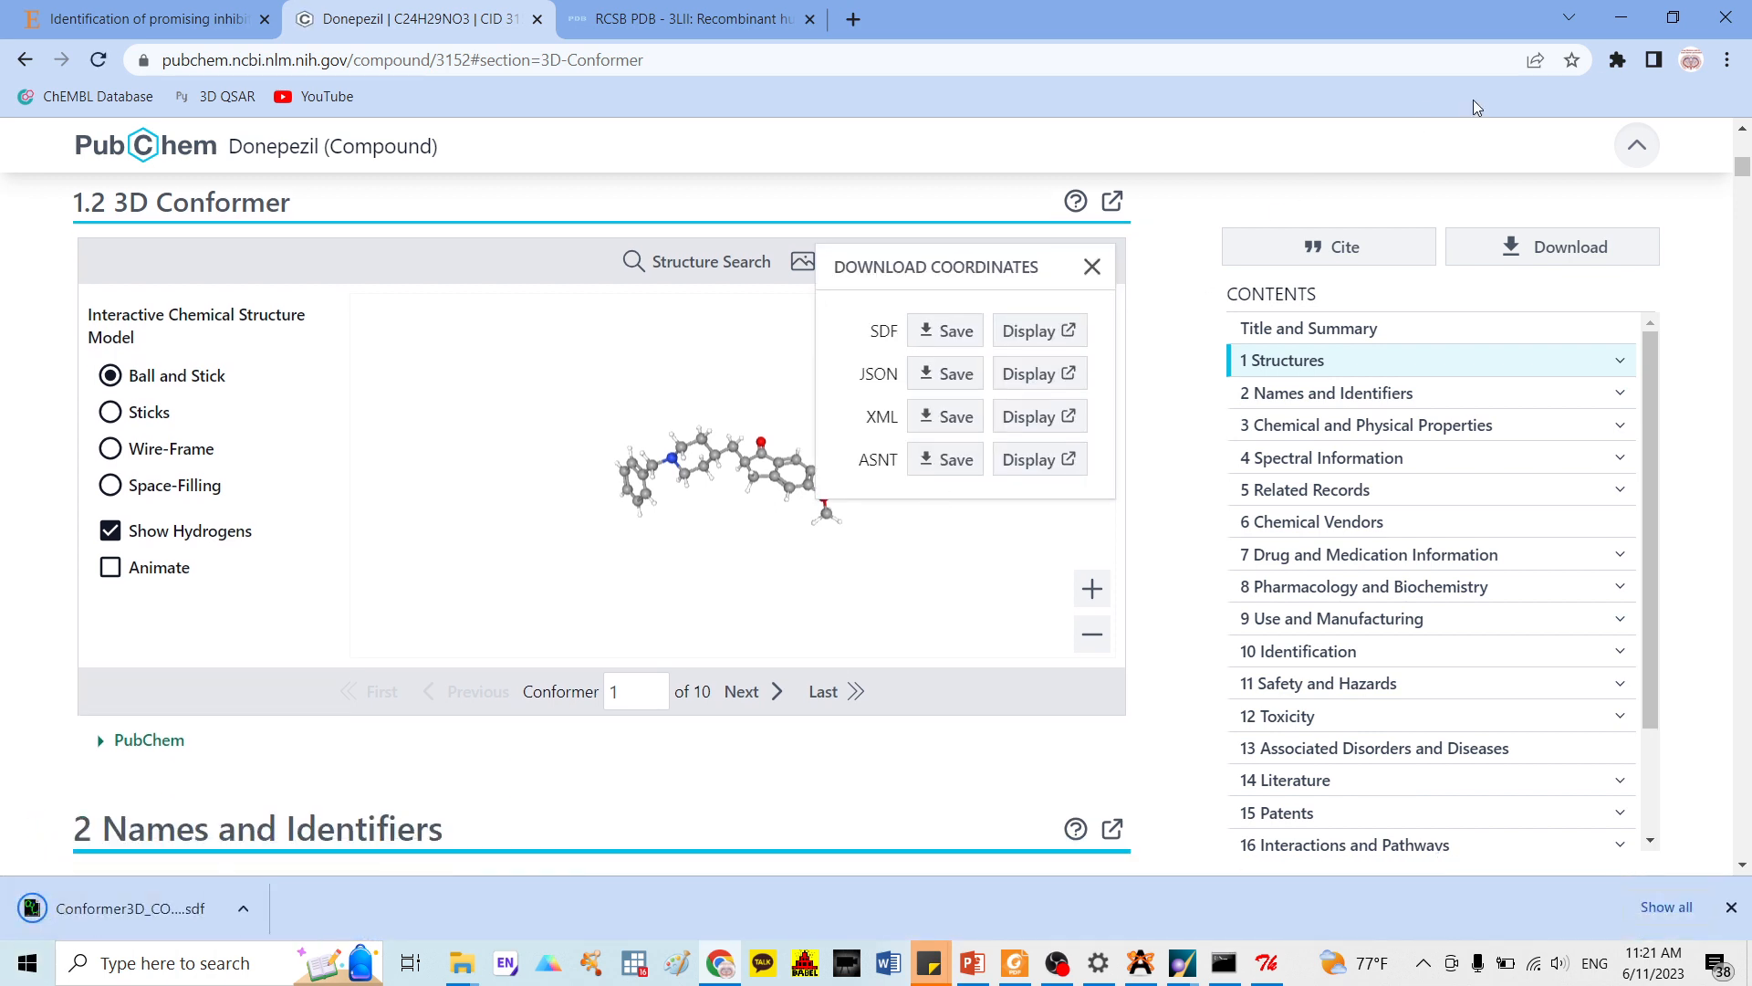
Launch Avogadro from the desktop and copy the SDF file Conformer3D_COMPOUND_CID_3152 from Downloads into the Docking folder
click(1616, 23)
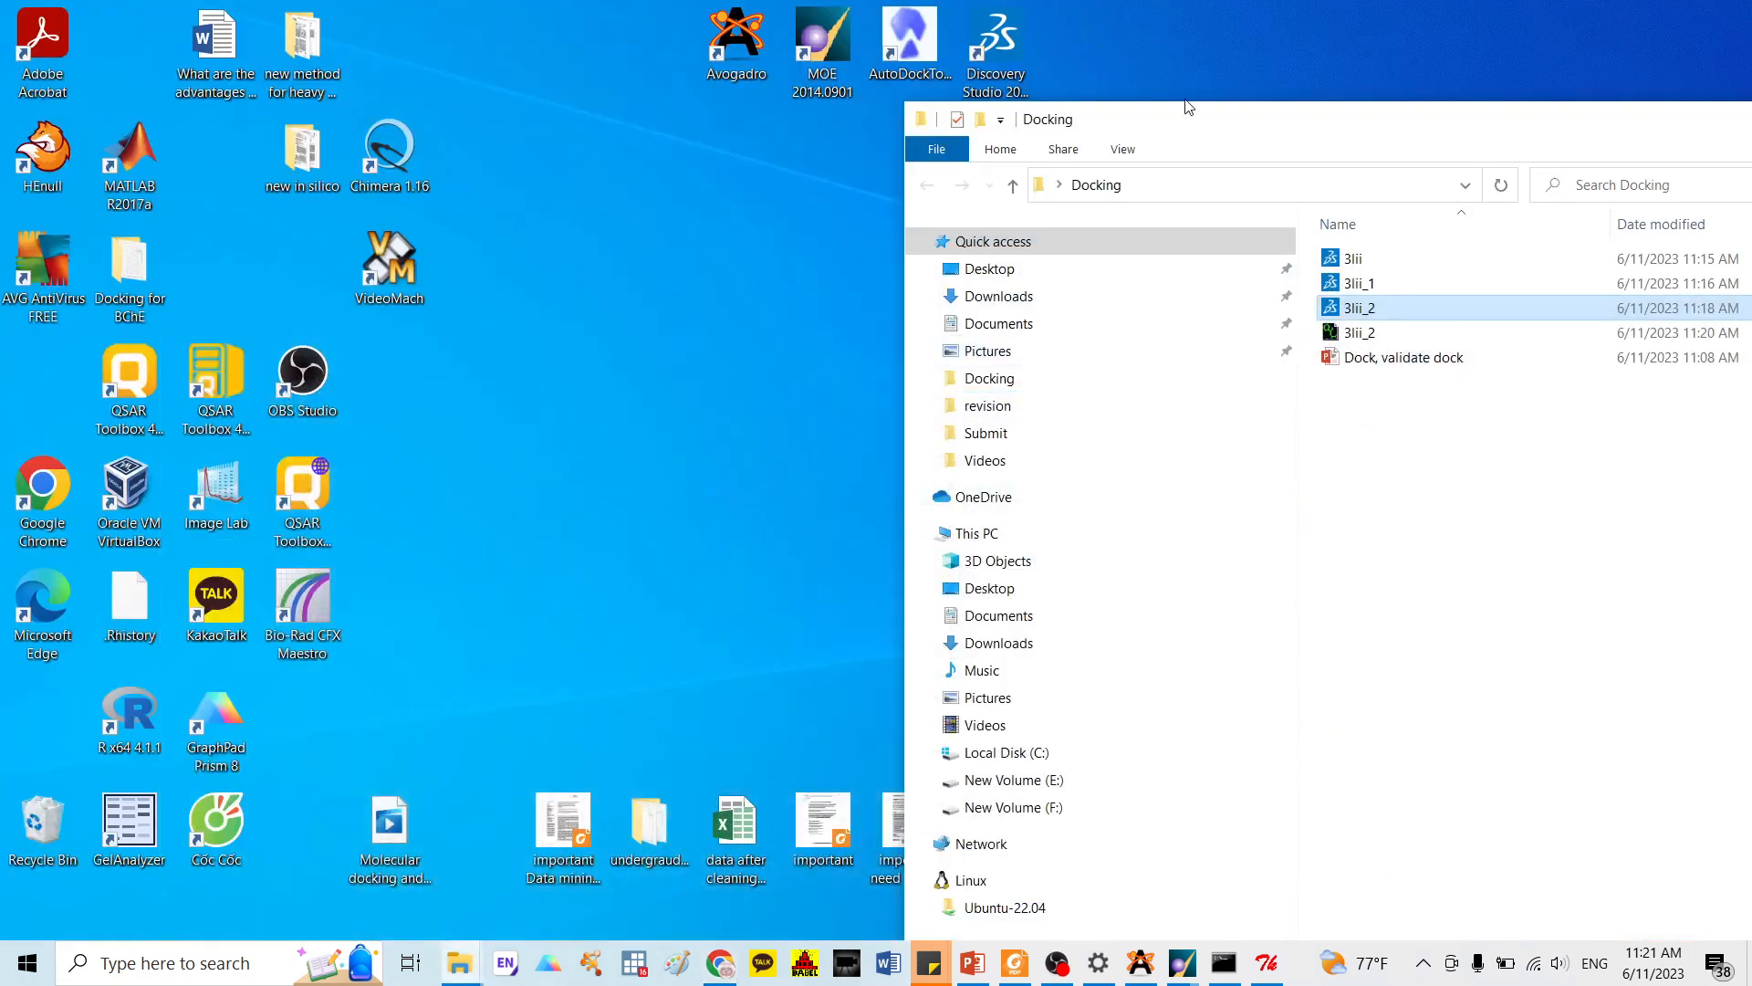
double_click(747, 56)
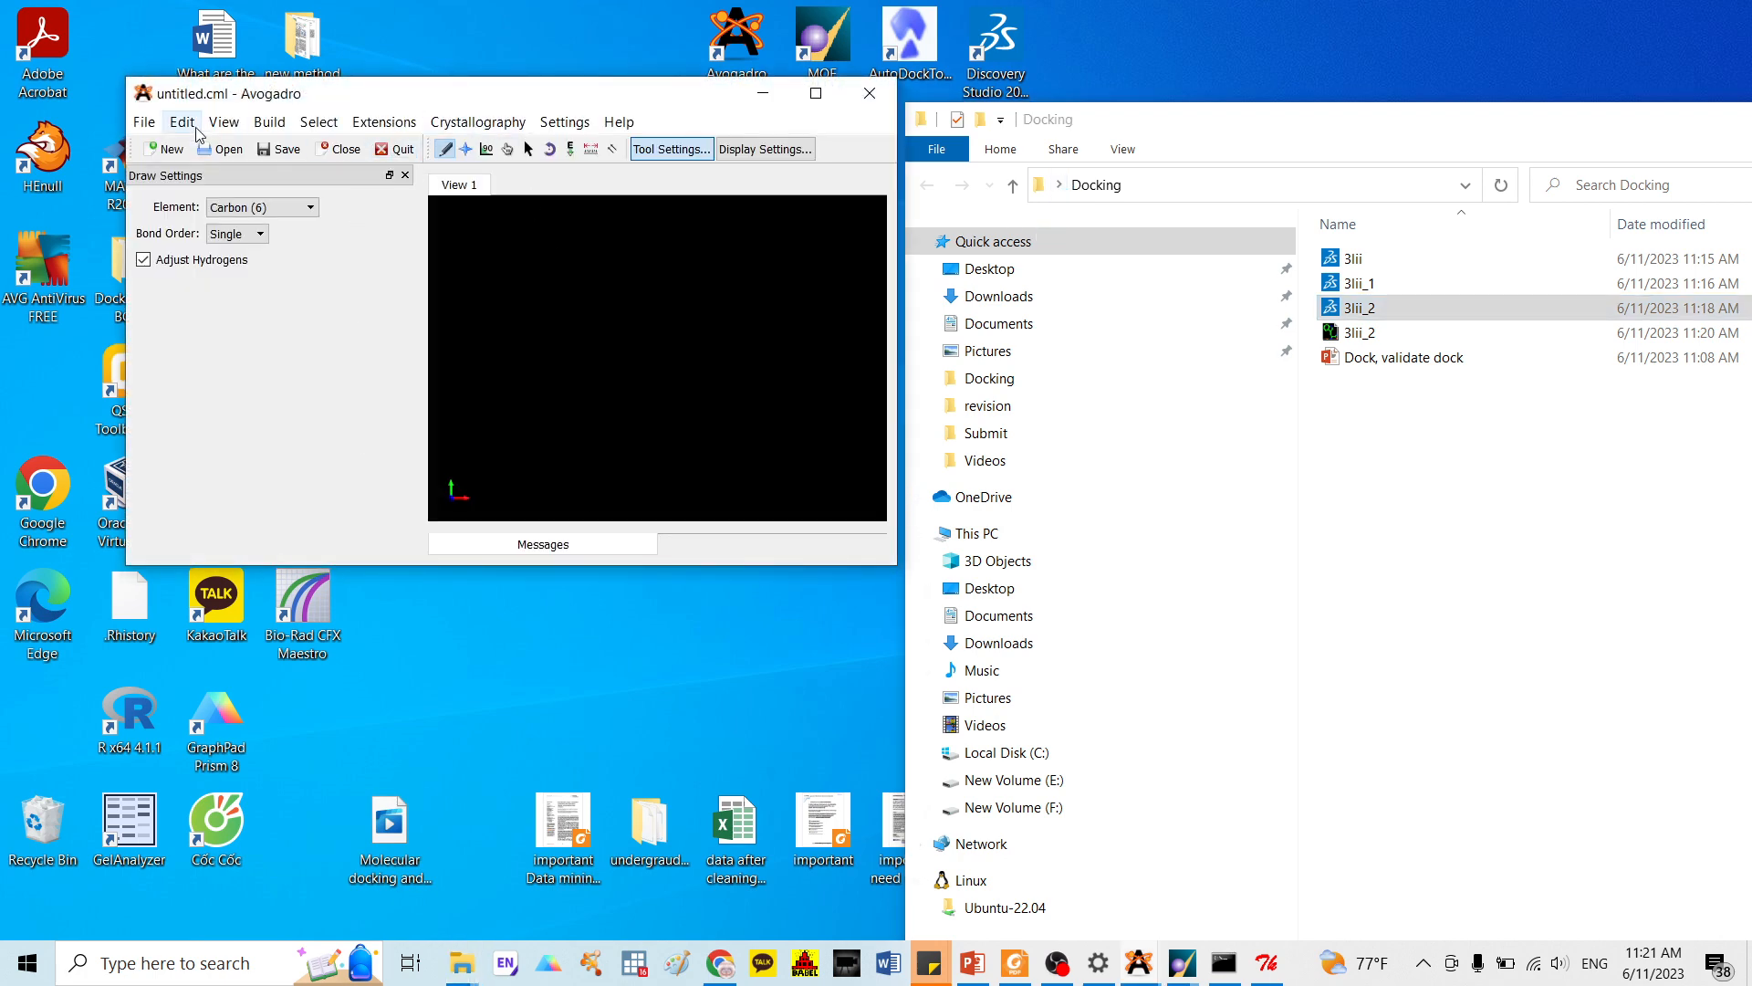
click(461, 963)
click(296, 901)
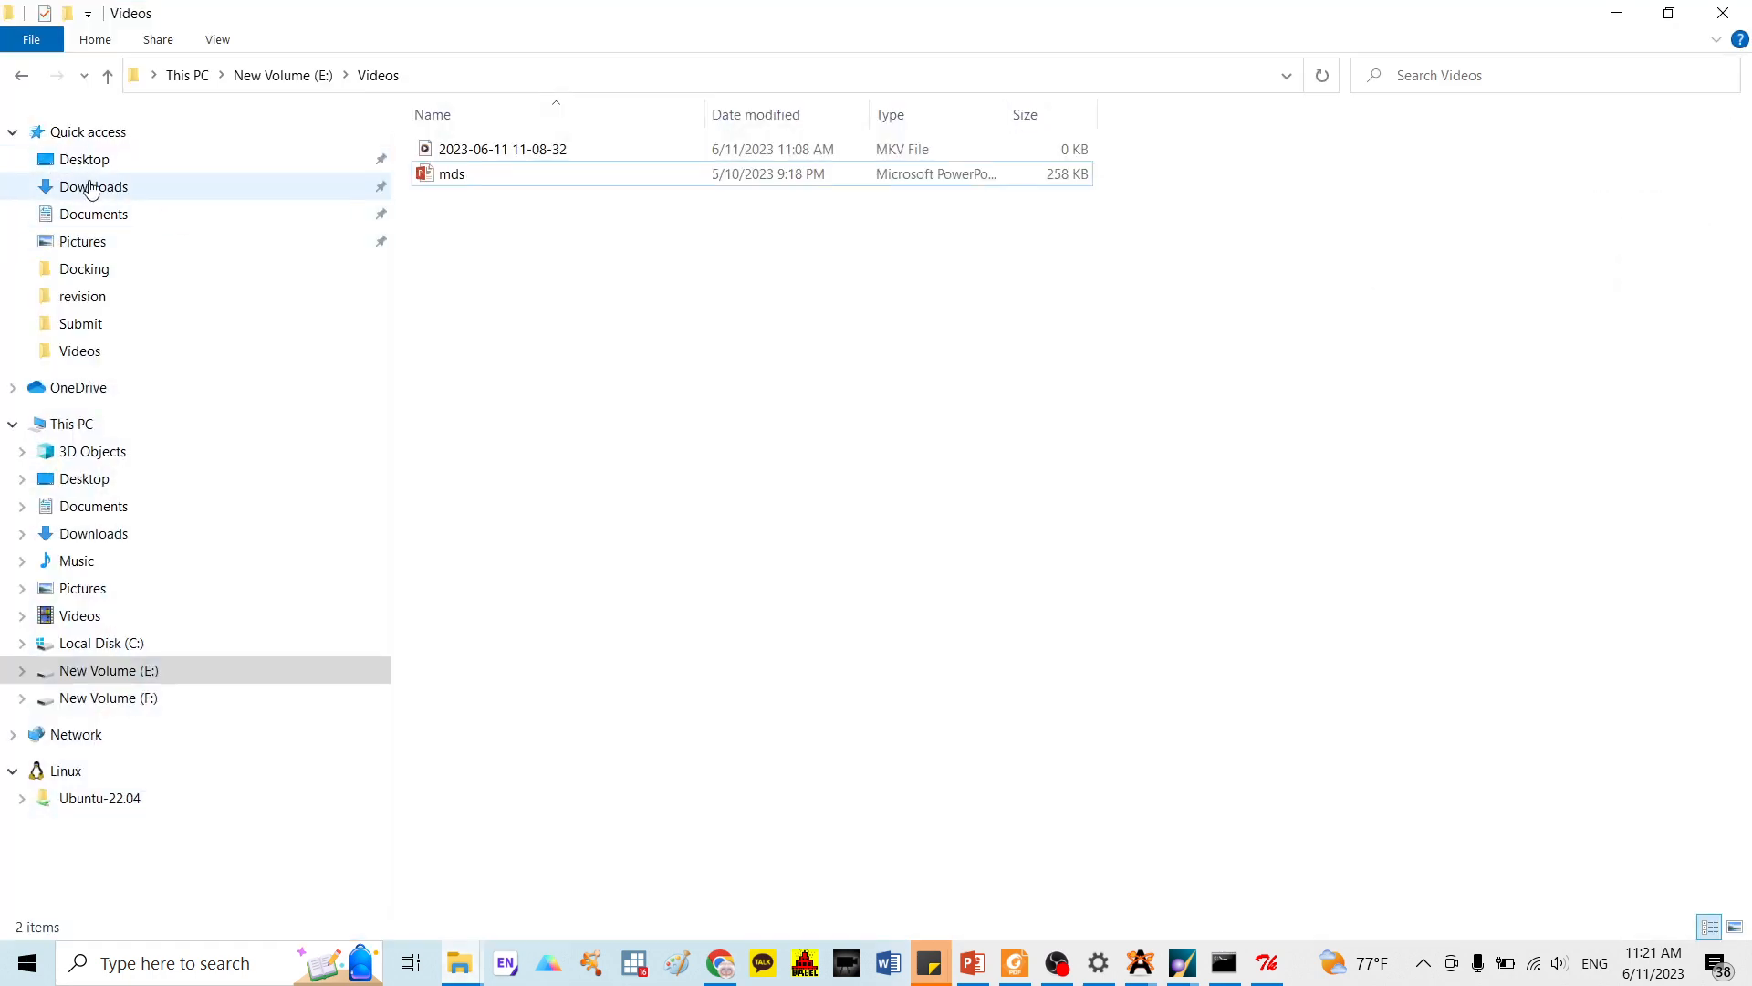
click(165, 186)
click(493, 175)
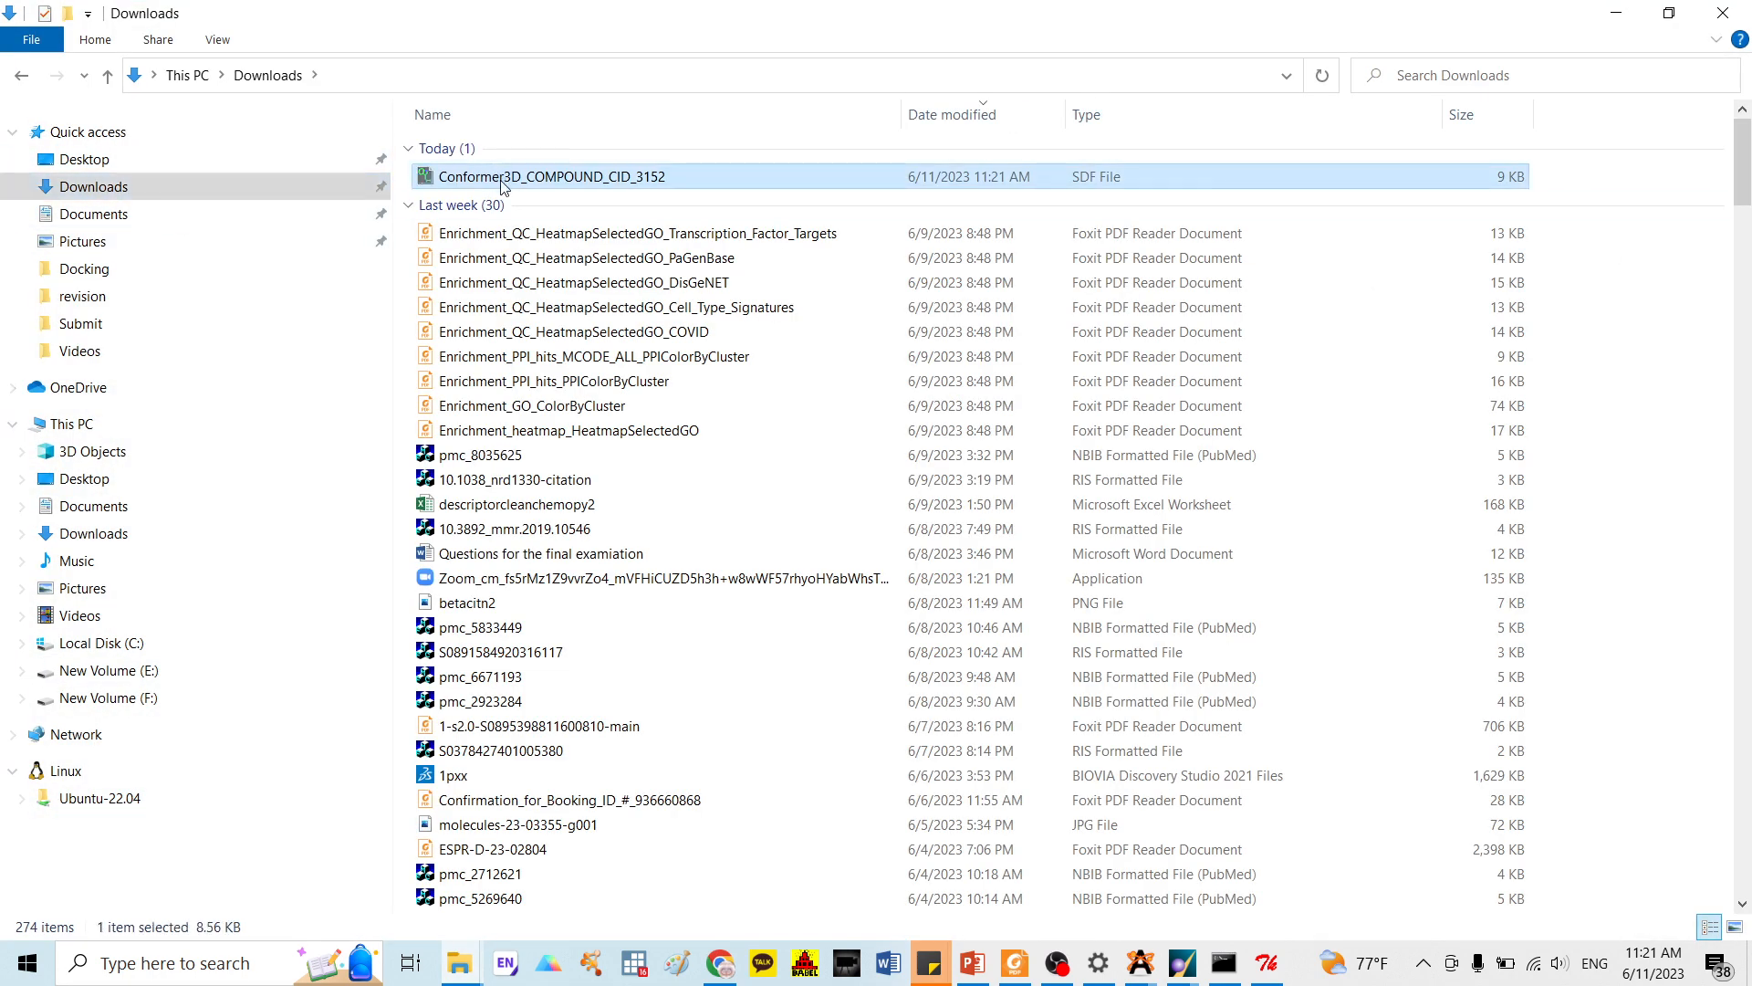
click(1616, 13)
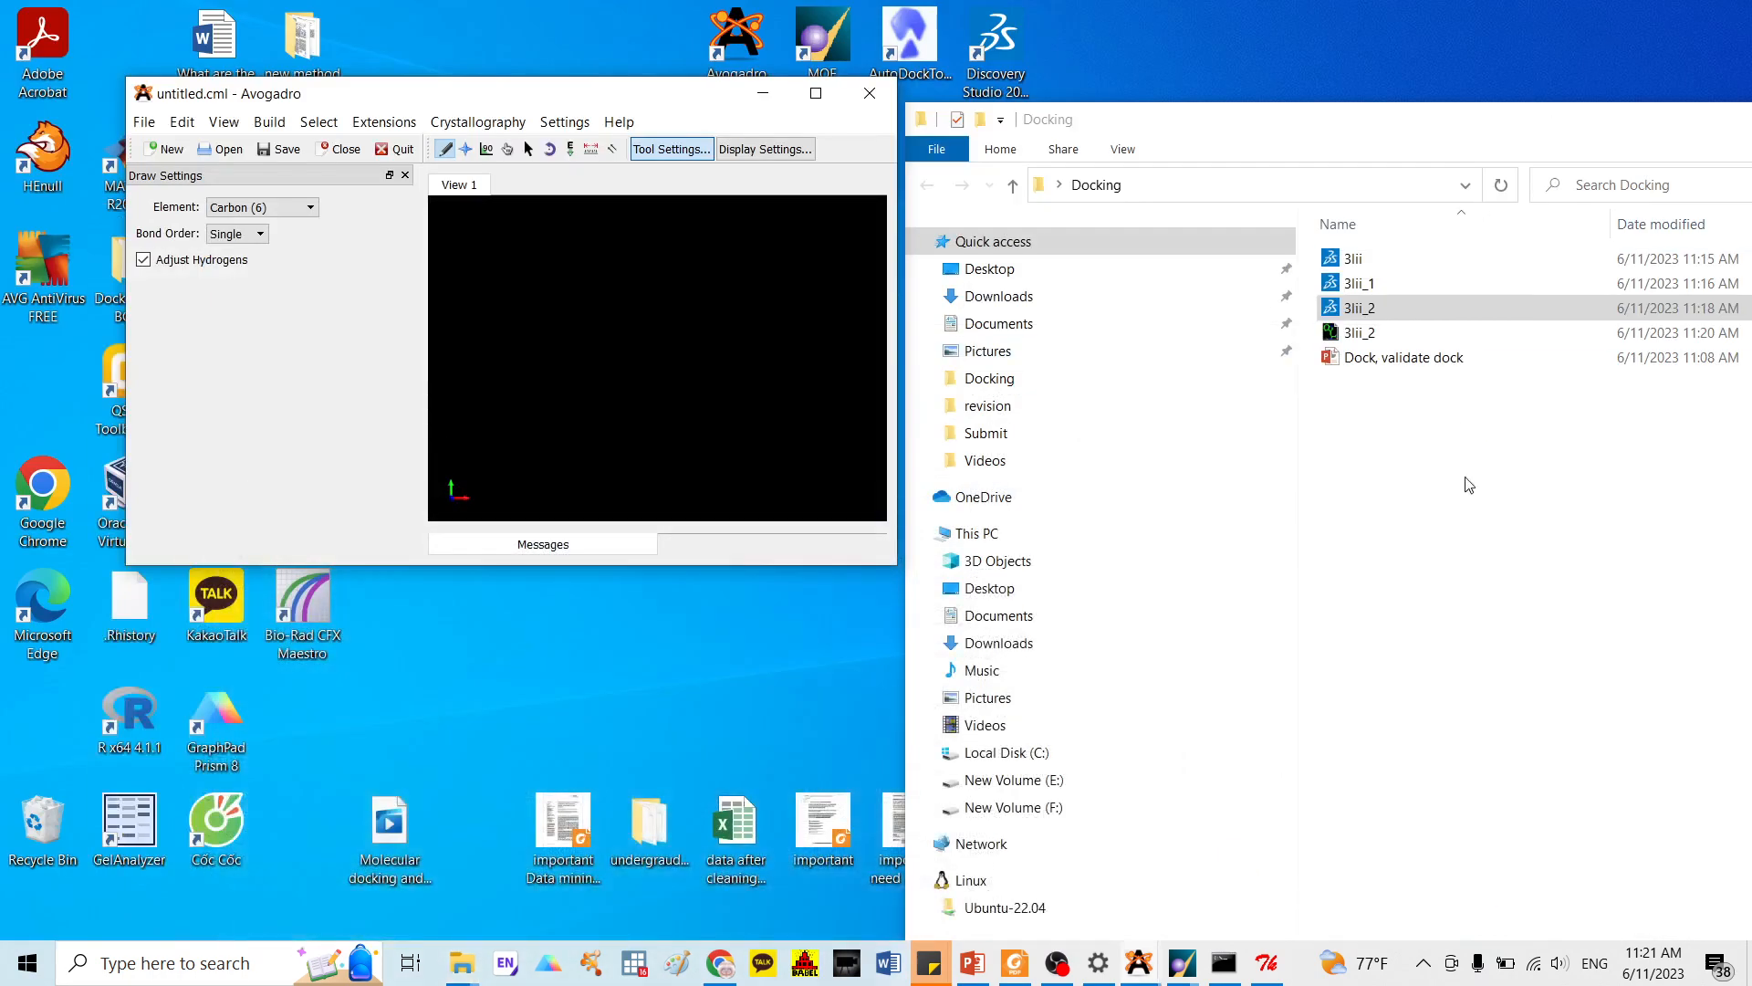
click(1469, 487)
key(ctrl+v)
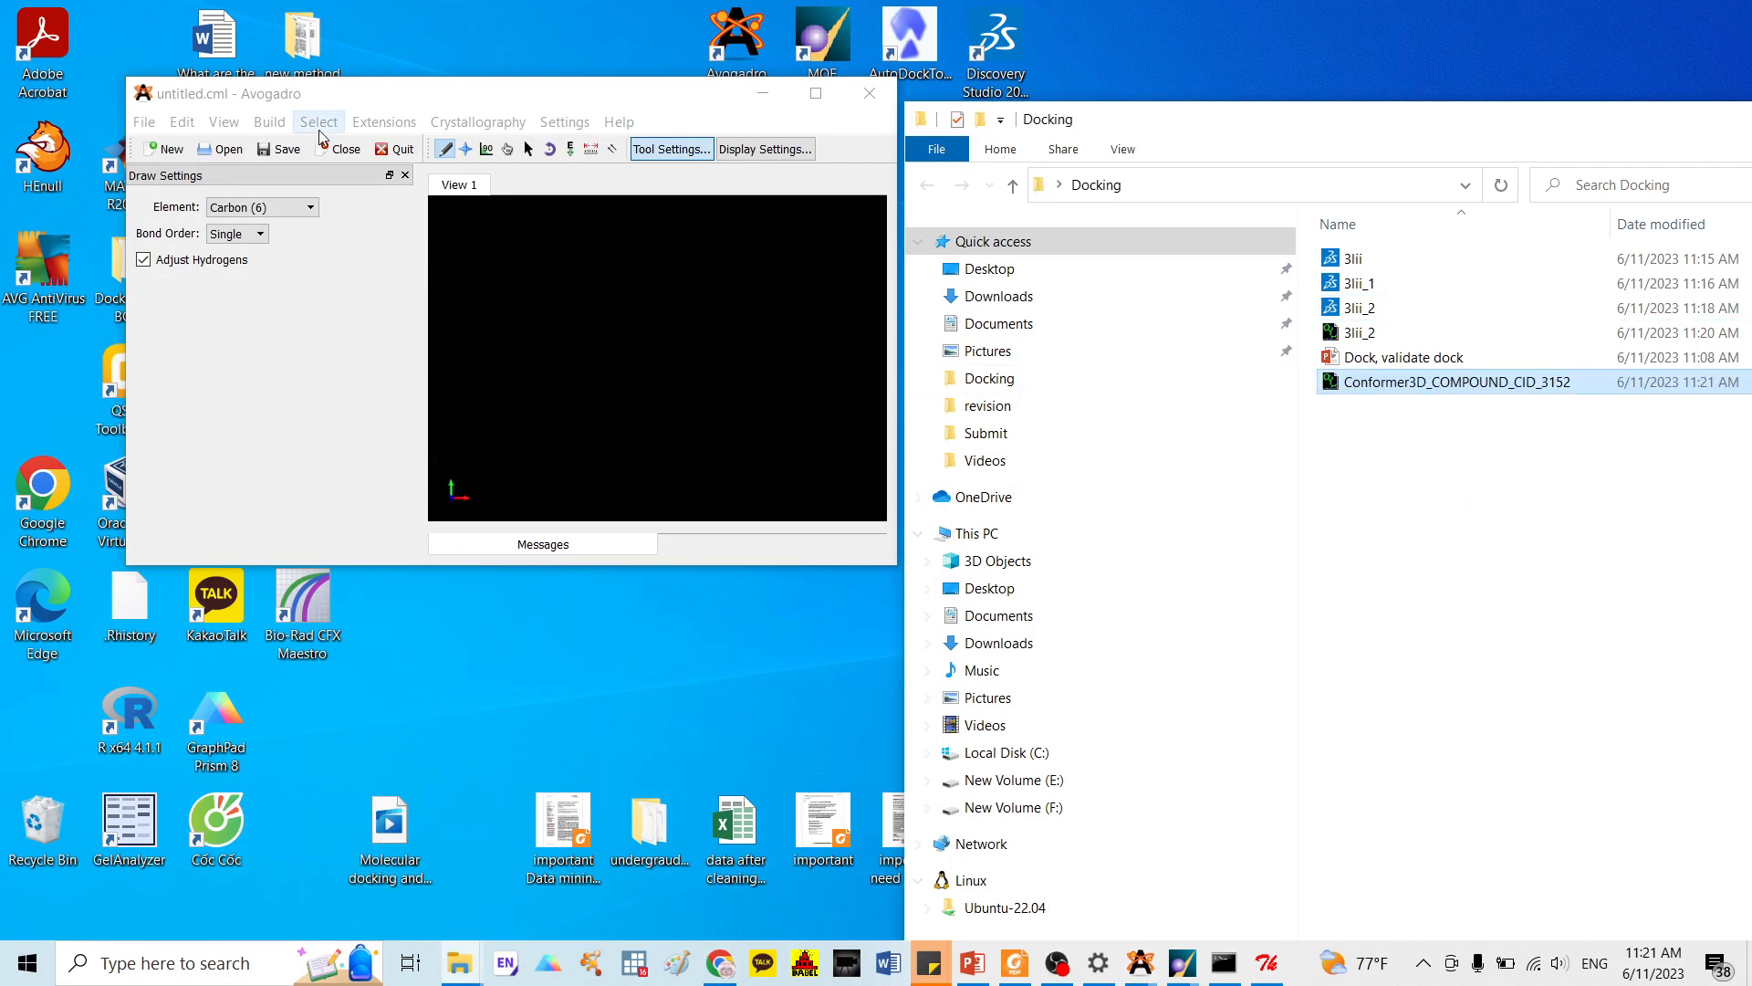
Load Conformer3D_COMPOUND_CID_3152 from the Docking folder into Avogadro and maximize the Avogadro window
drag(1372, 386, 719, 379)
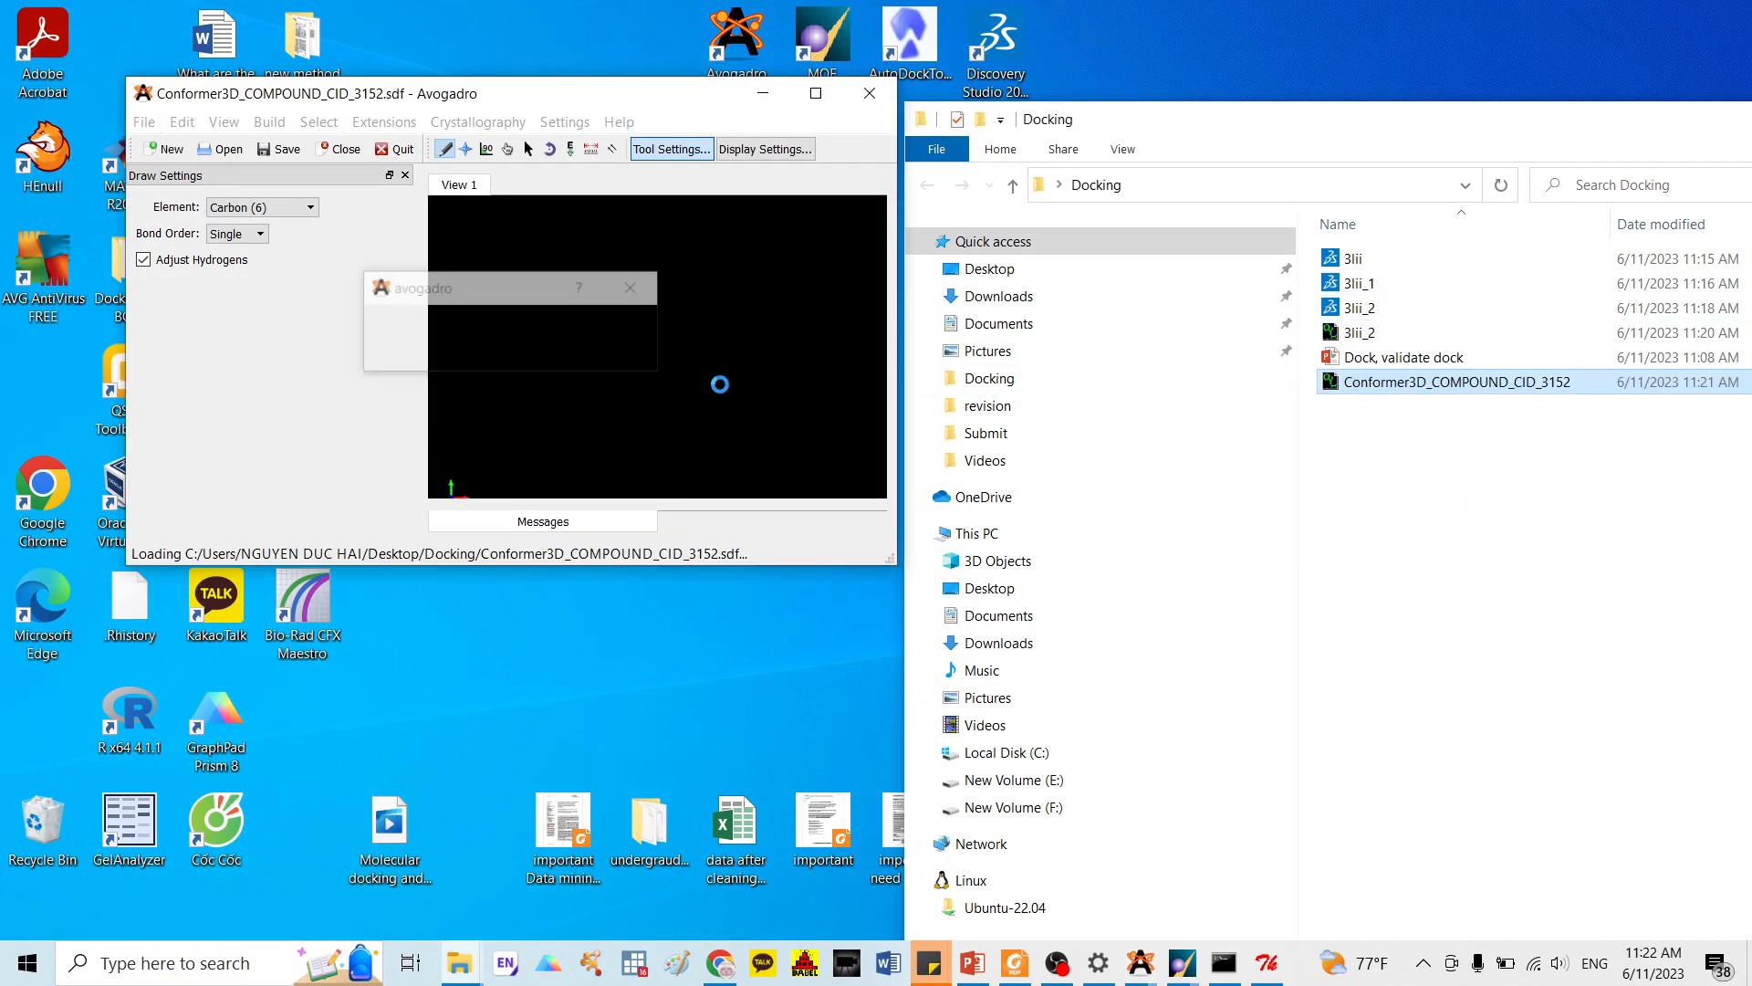
click(816, 95)
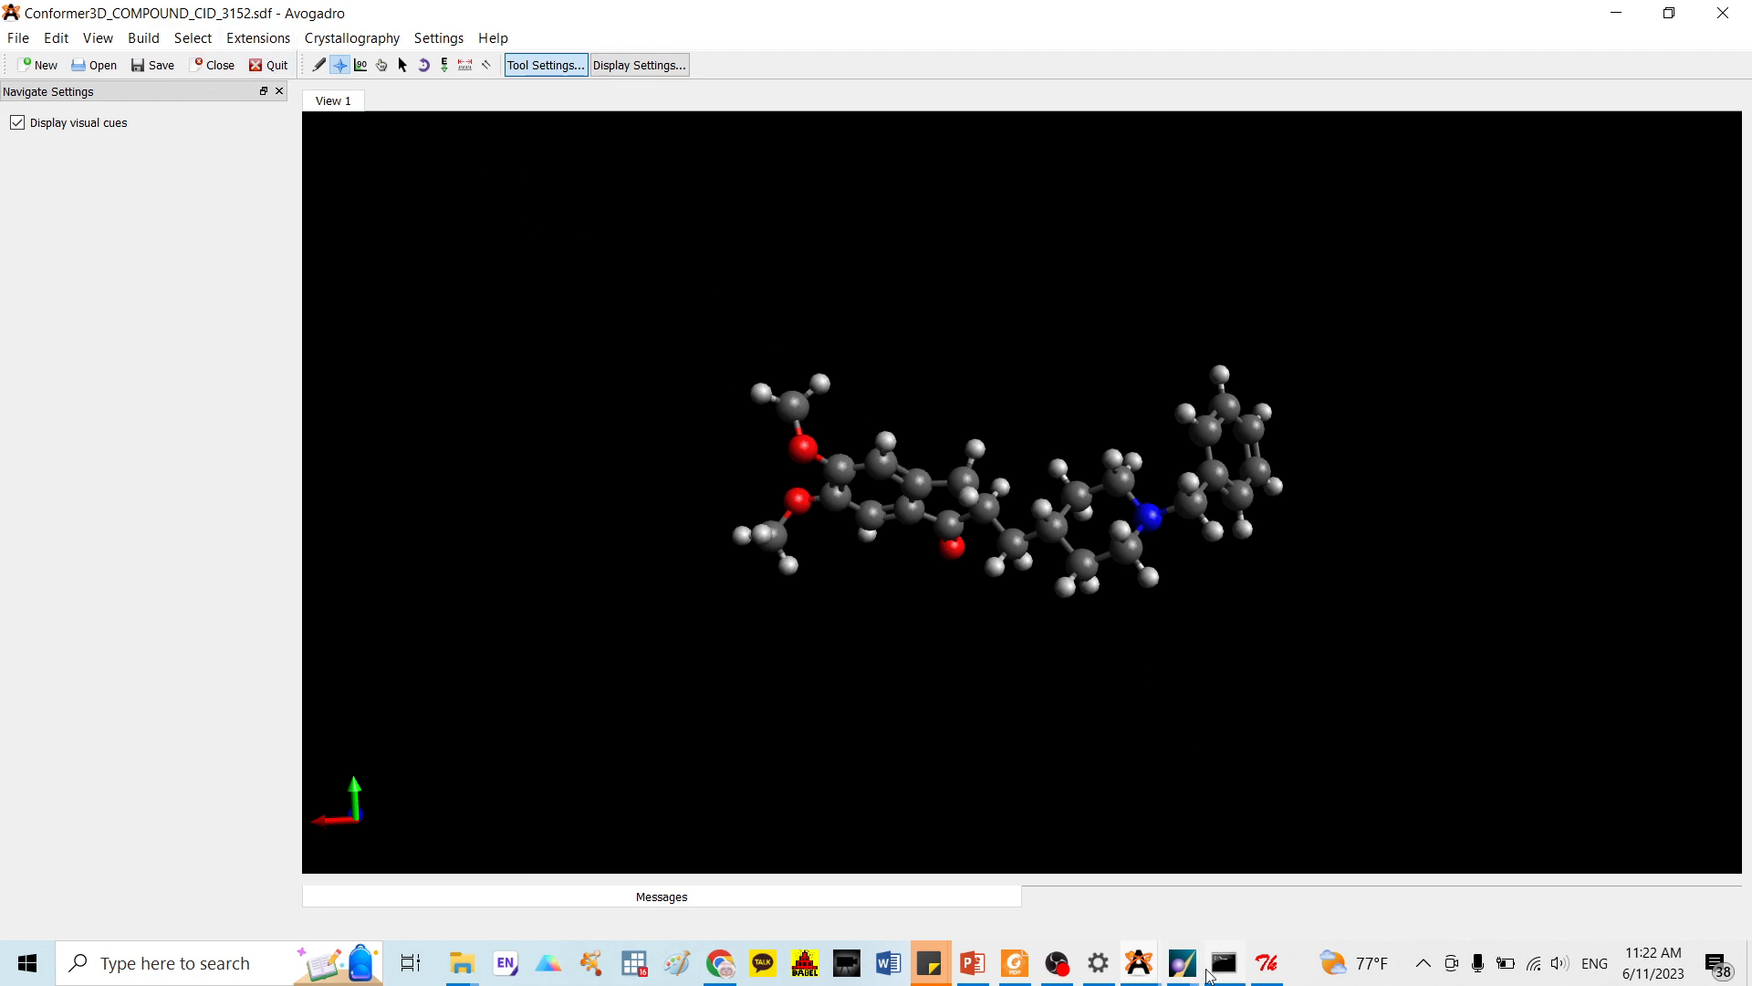
Switch to PowerPoint and read the force field and optimization settings on the slide about preparing the ligand structure, then return to Avogadro
click(973, 963)
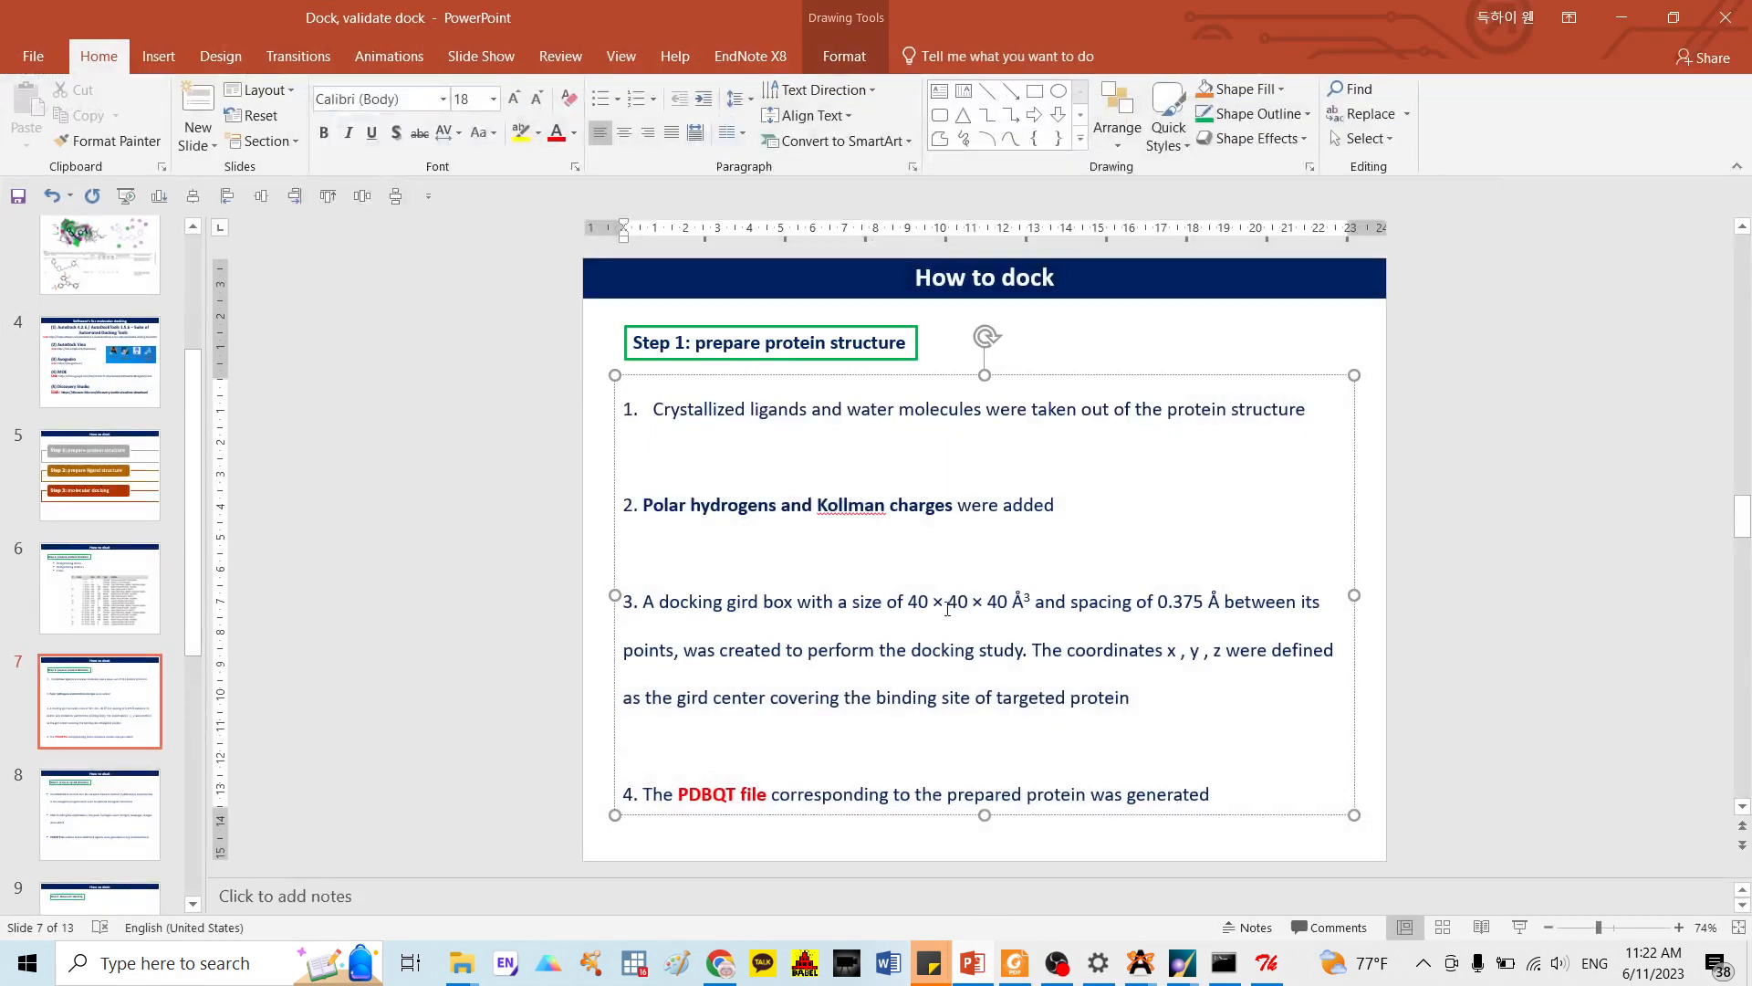
click(98, 810)
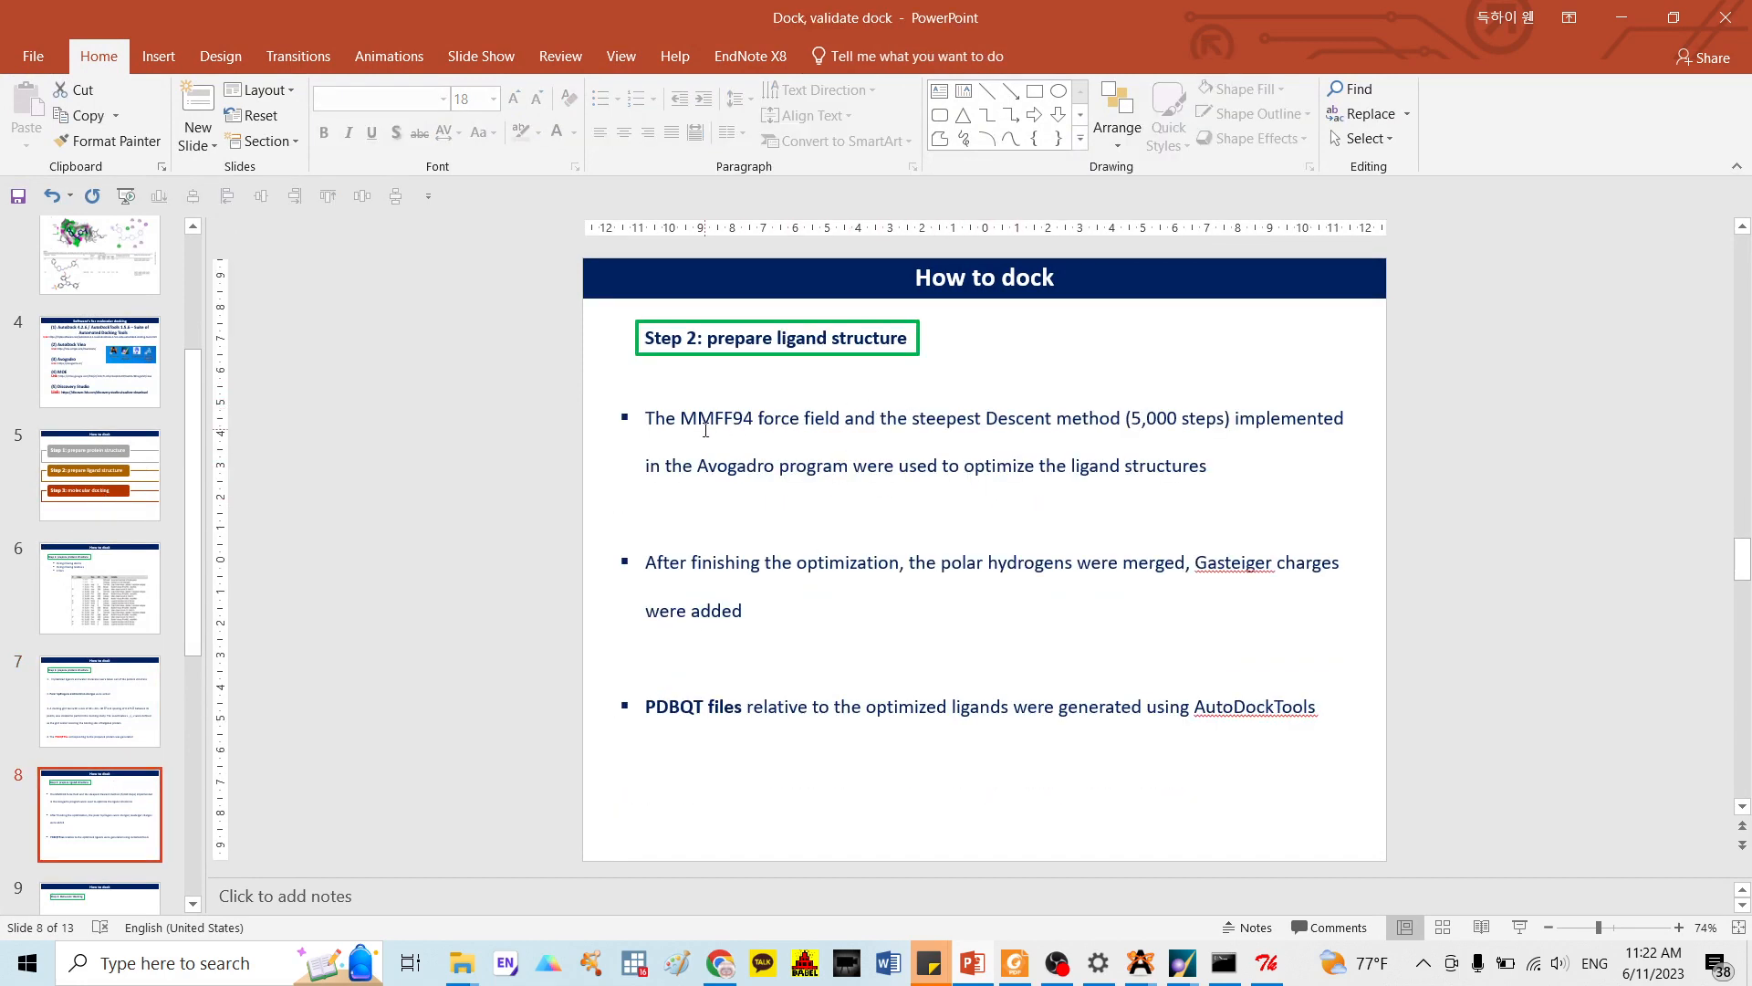
drag(764, 418, 879, 417)
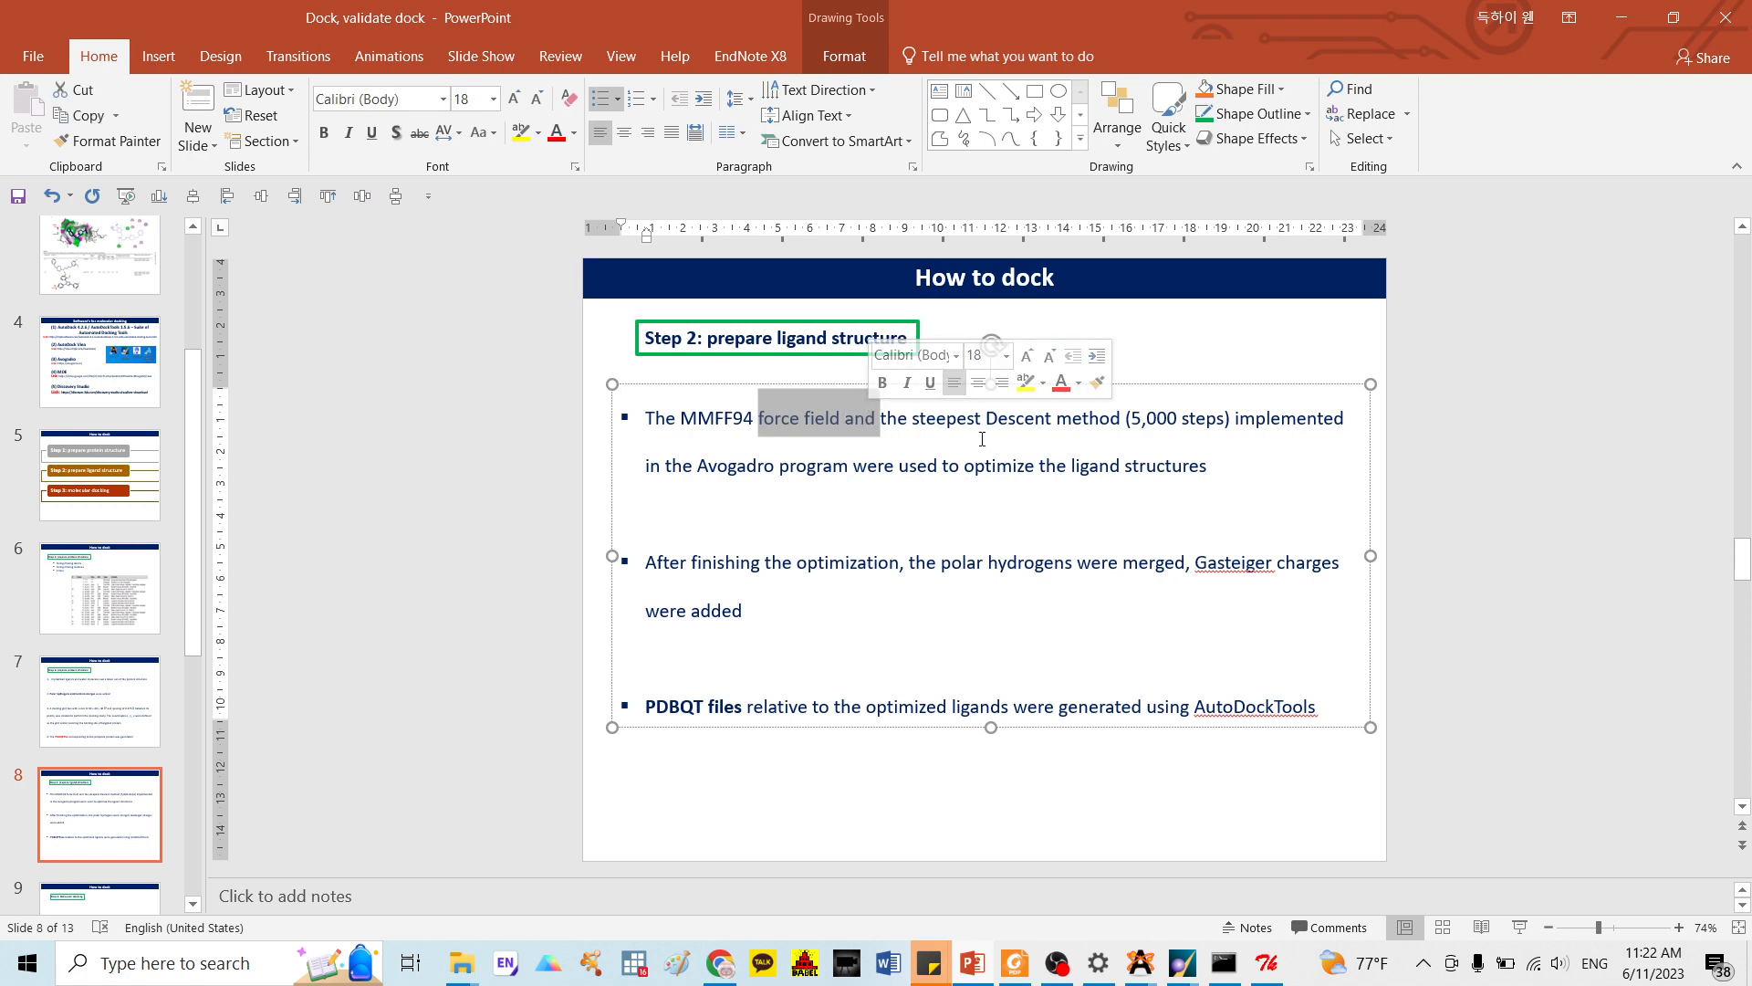
click(1628, 19)
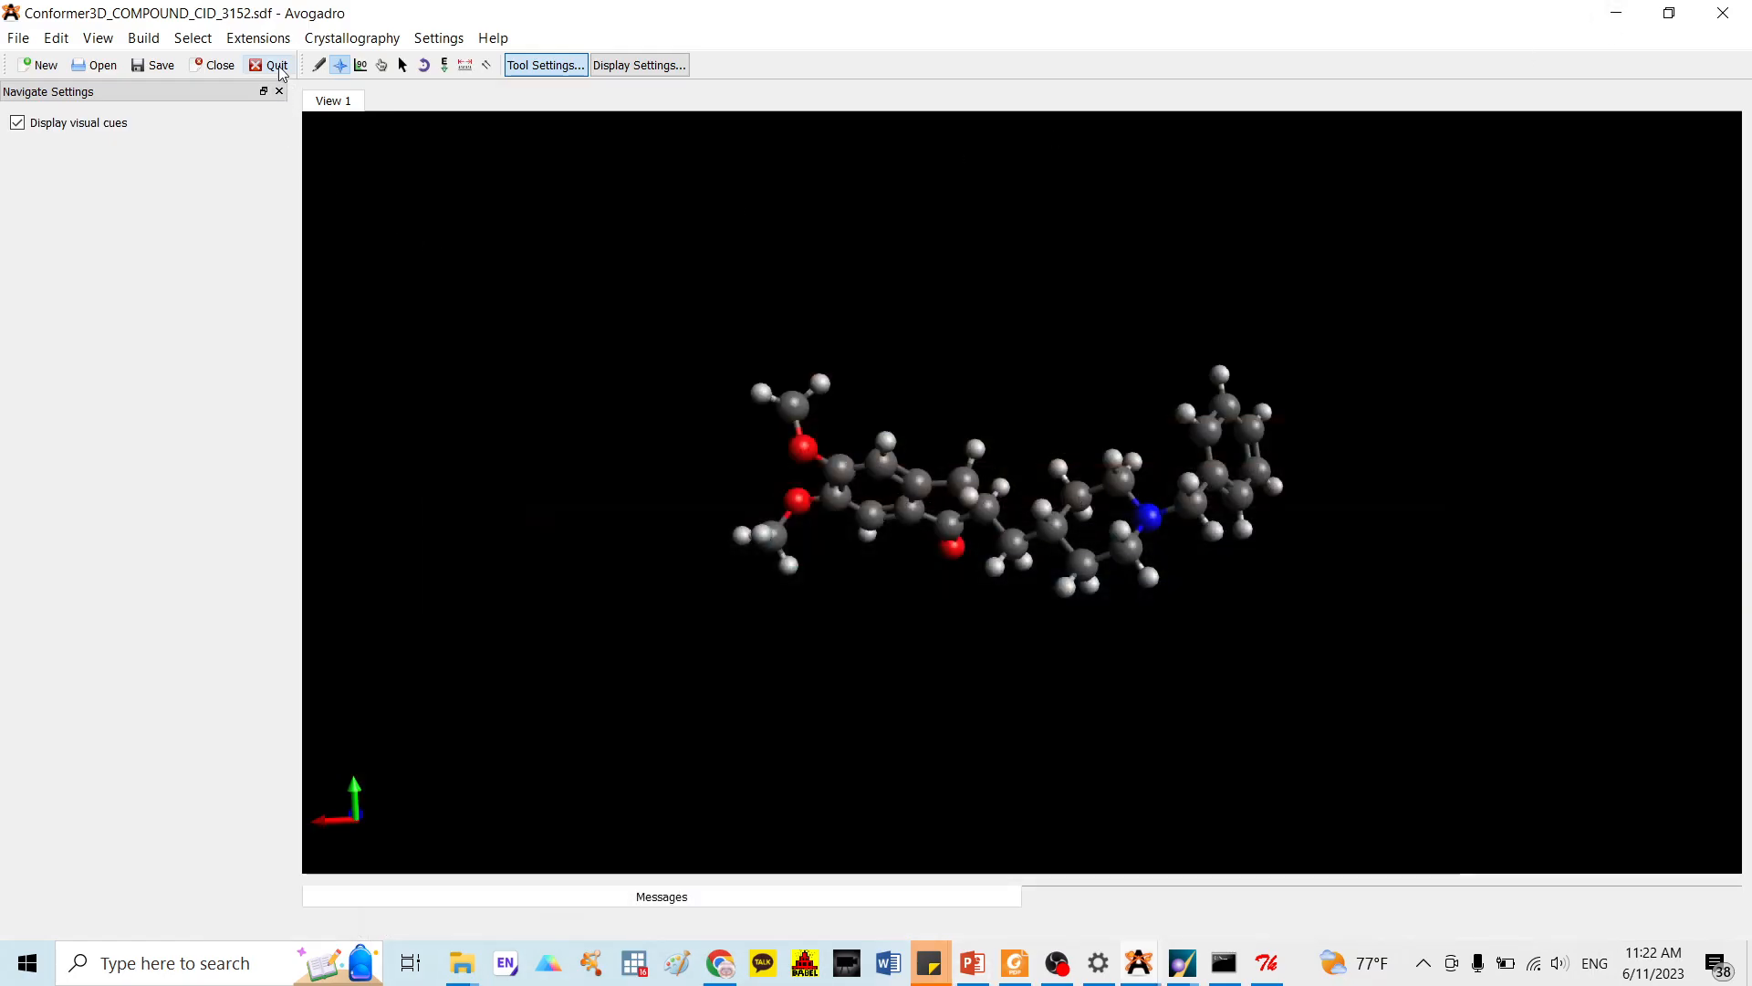
Set up the molecular mechanics force field as MMFF94 with 500 steps, Steepest Descent algorithm and 10e-7 convergence
click(264, 40)
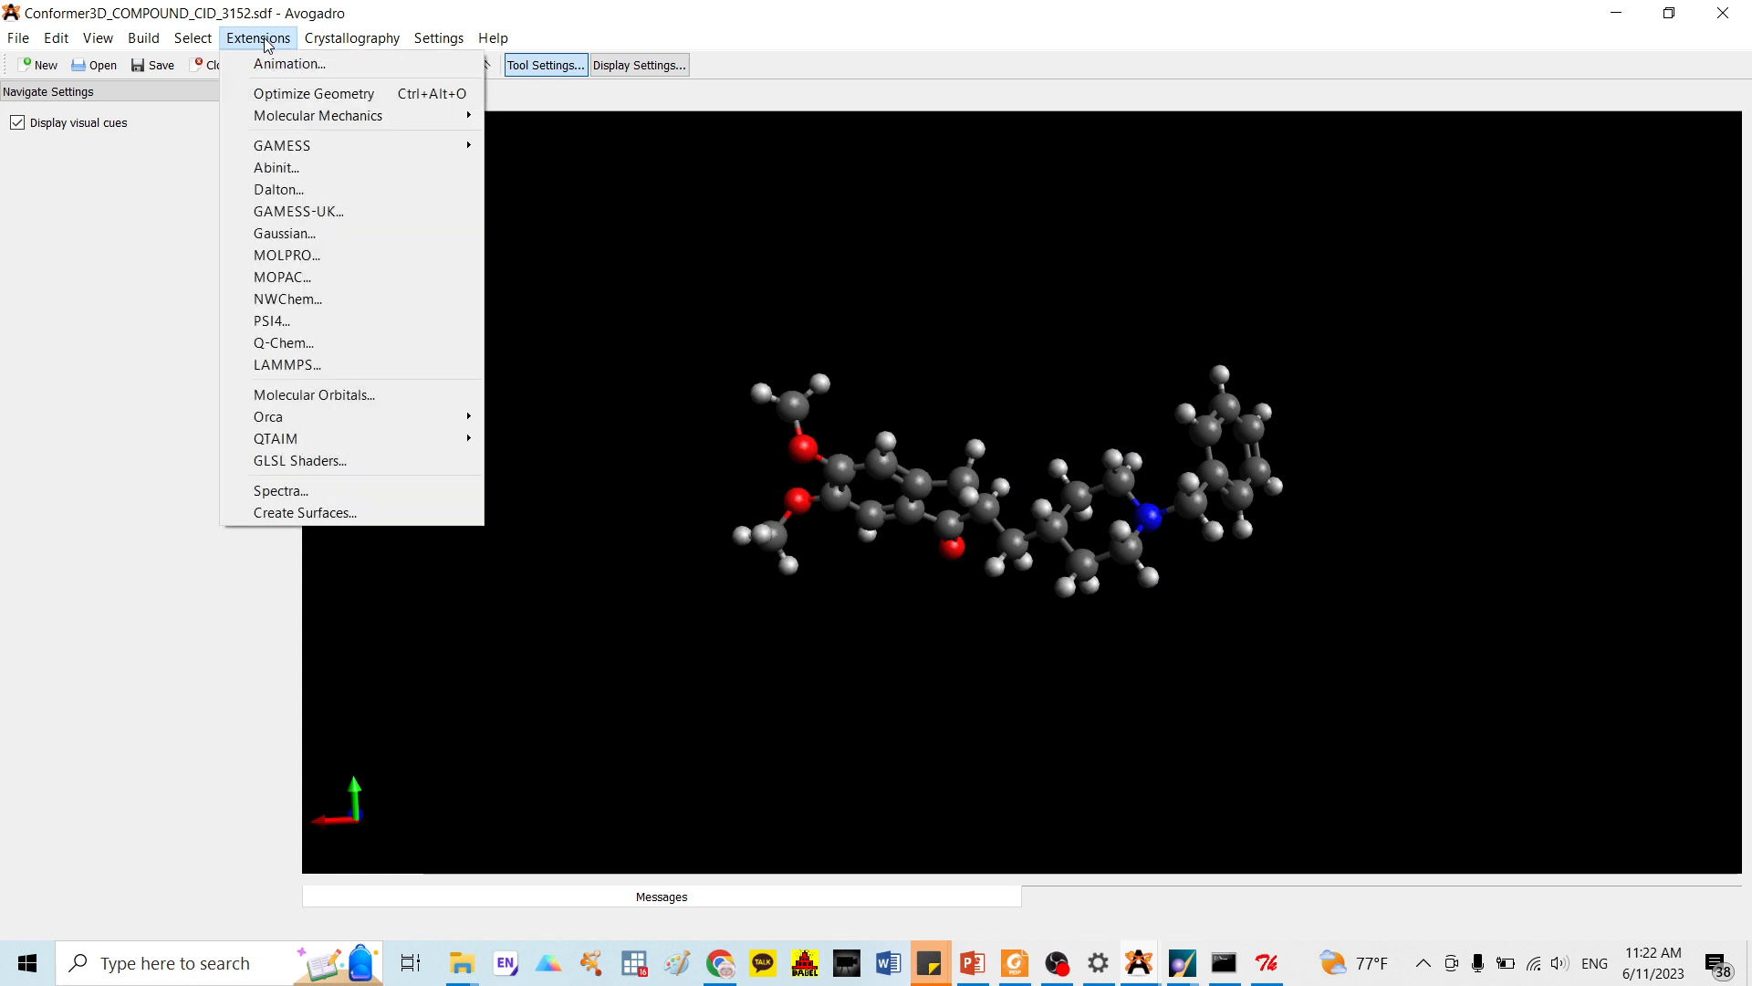
mouse_move(340, 126)
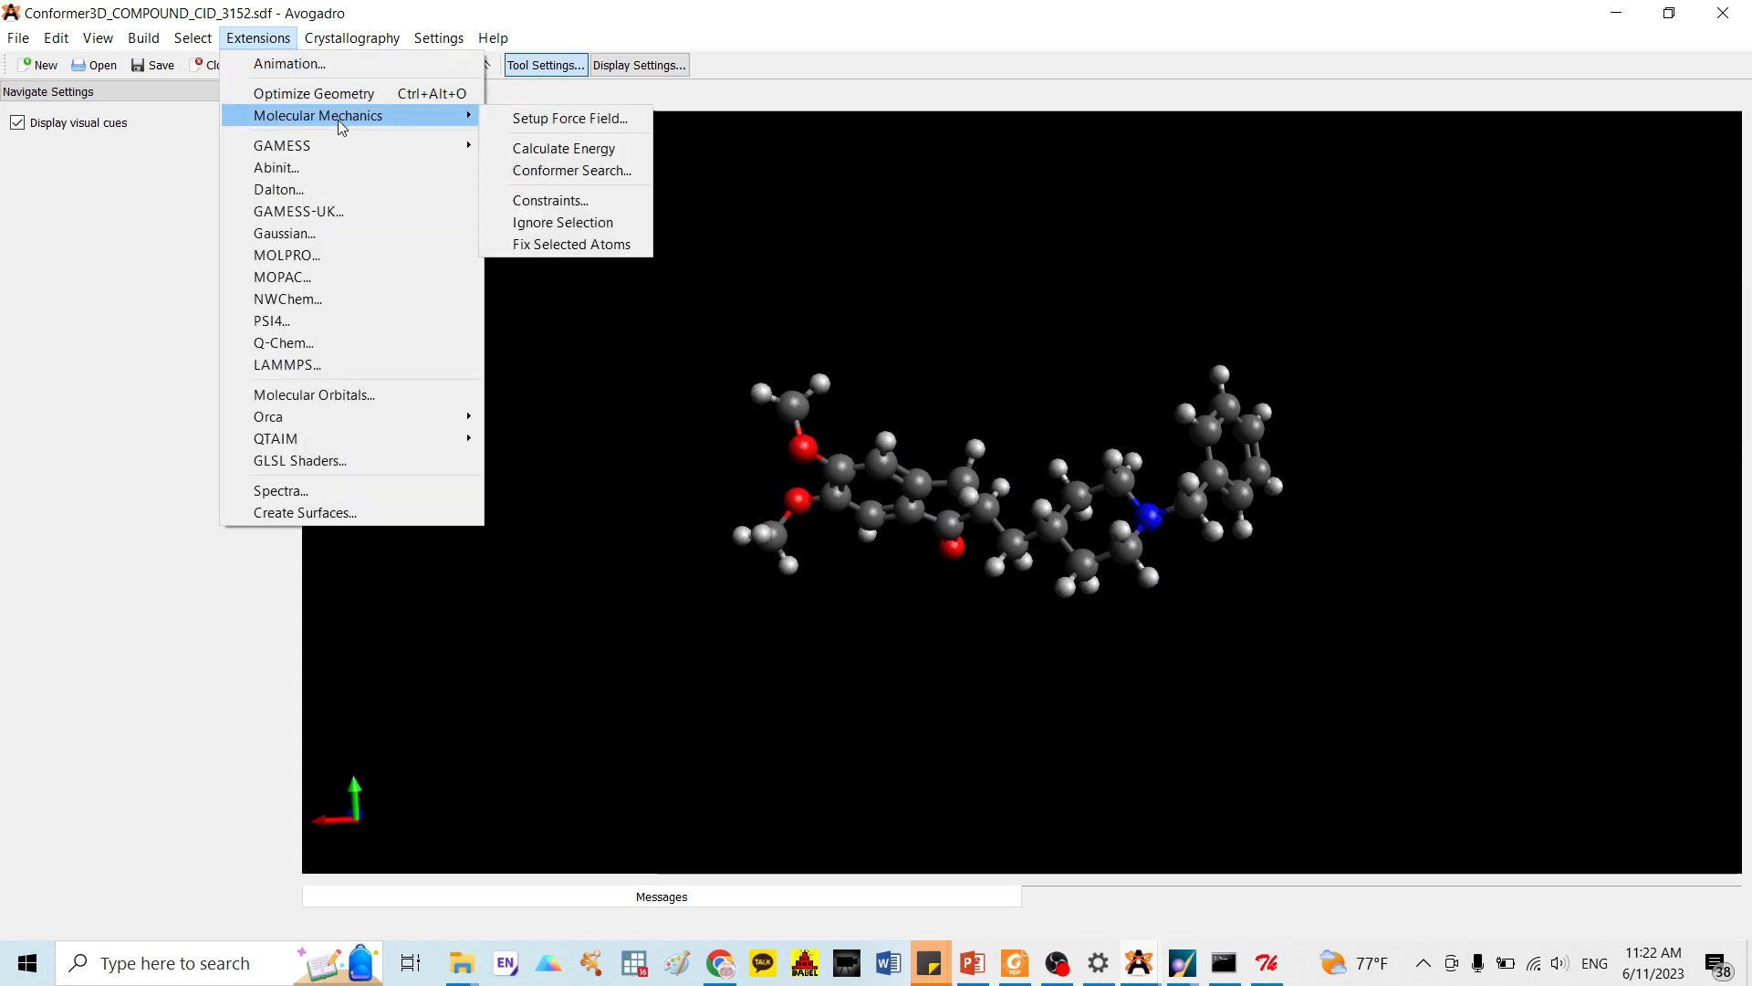
click(544, 117)
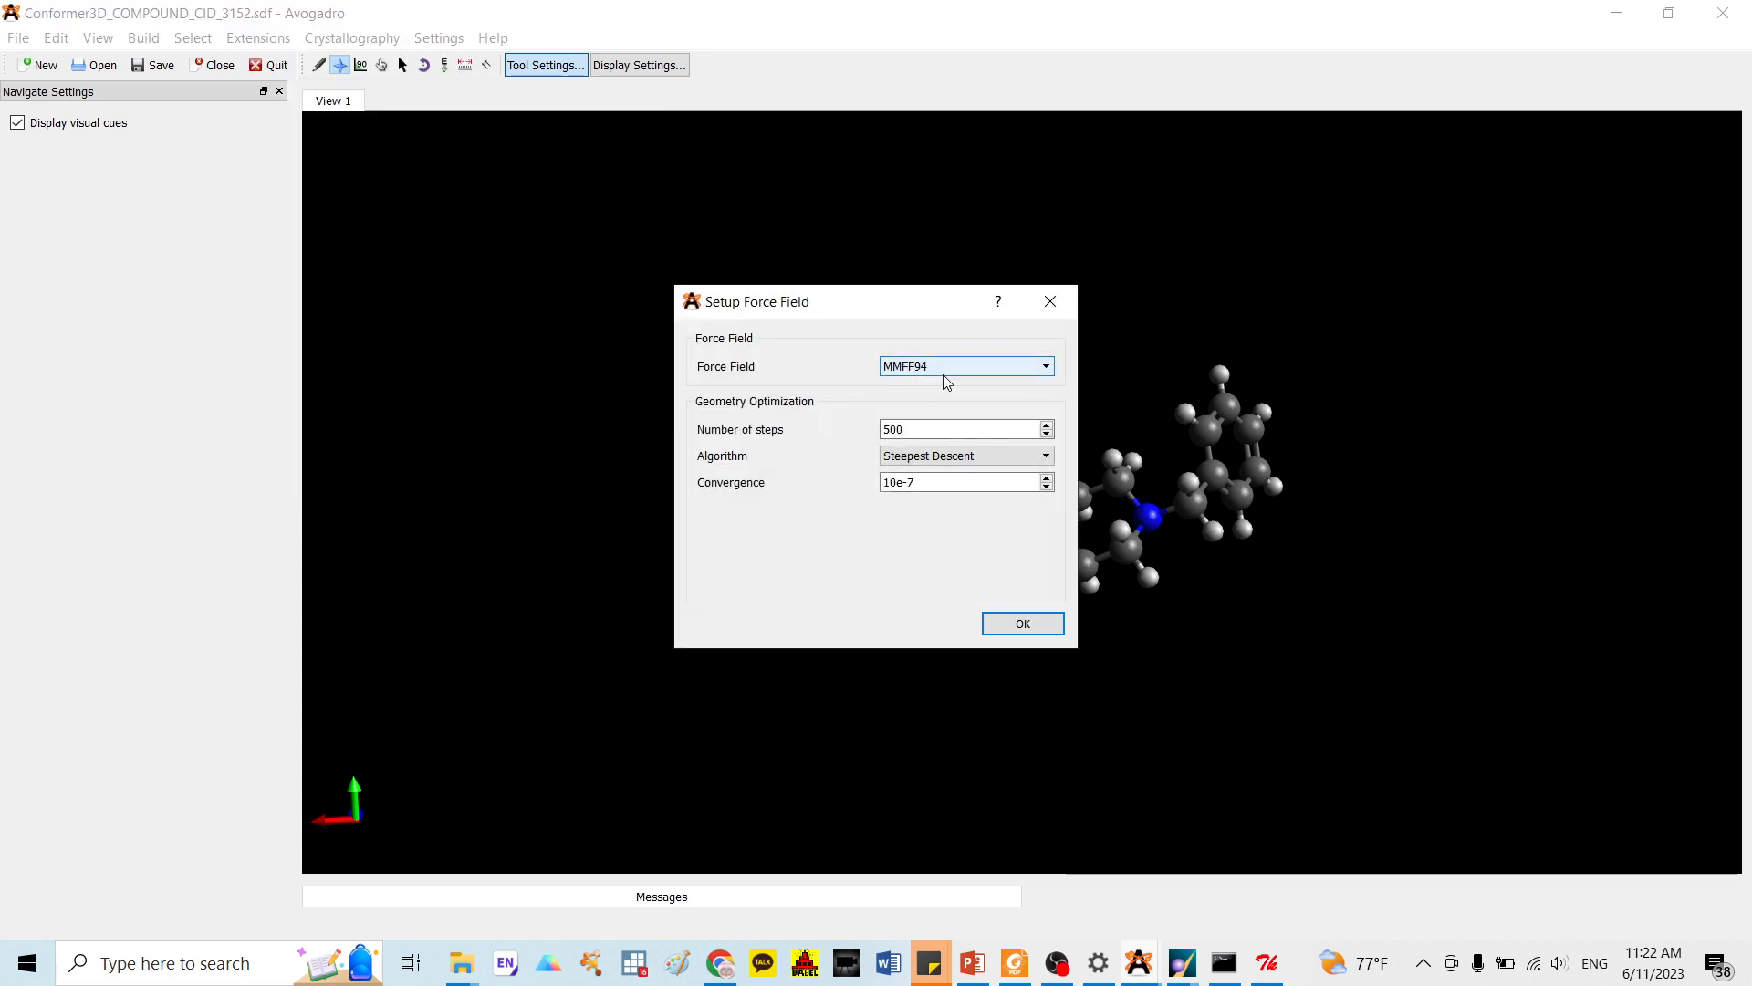
click(1024, 624)
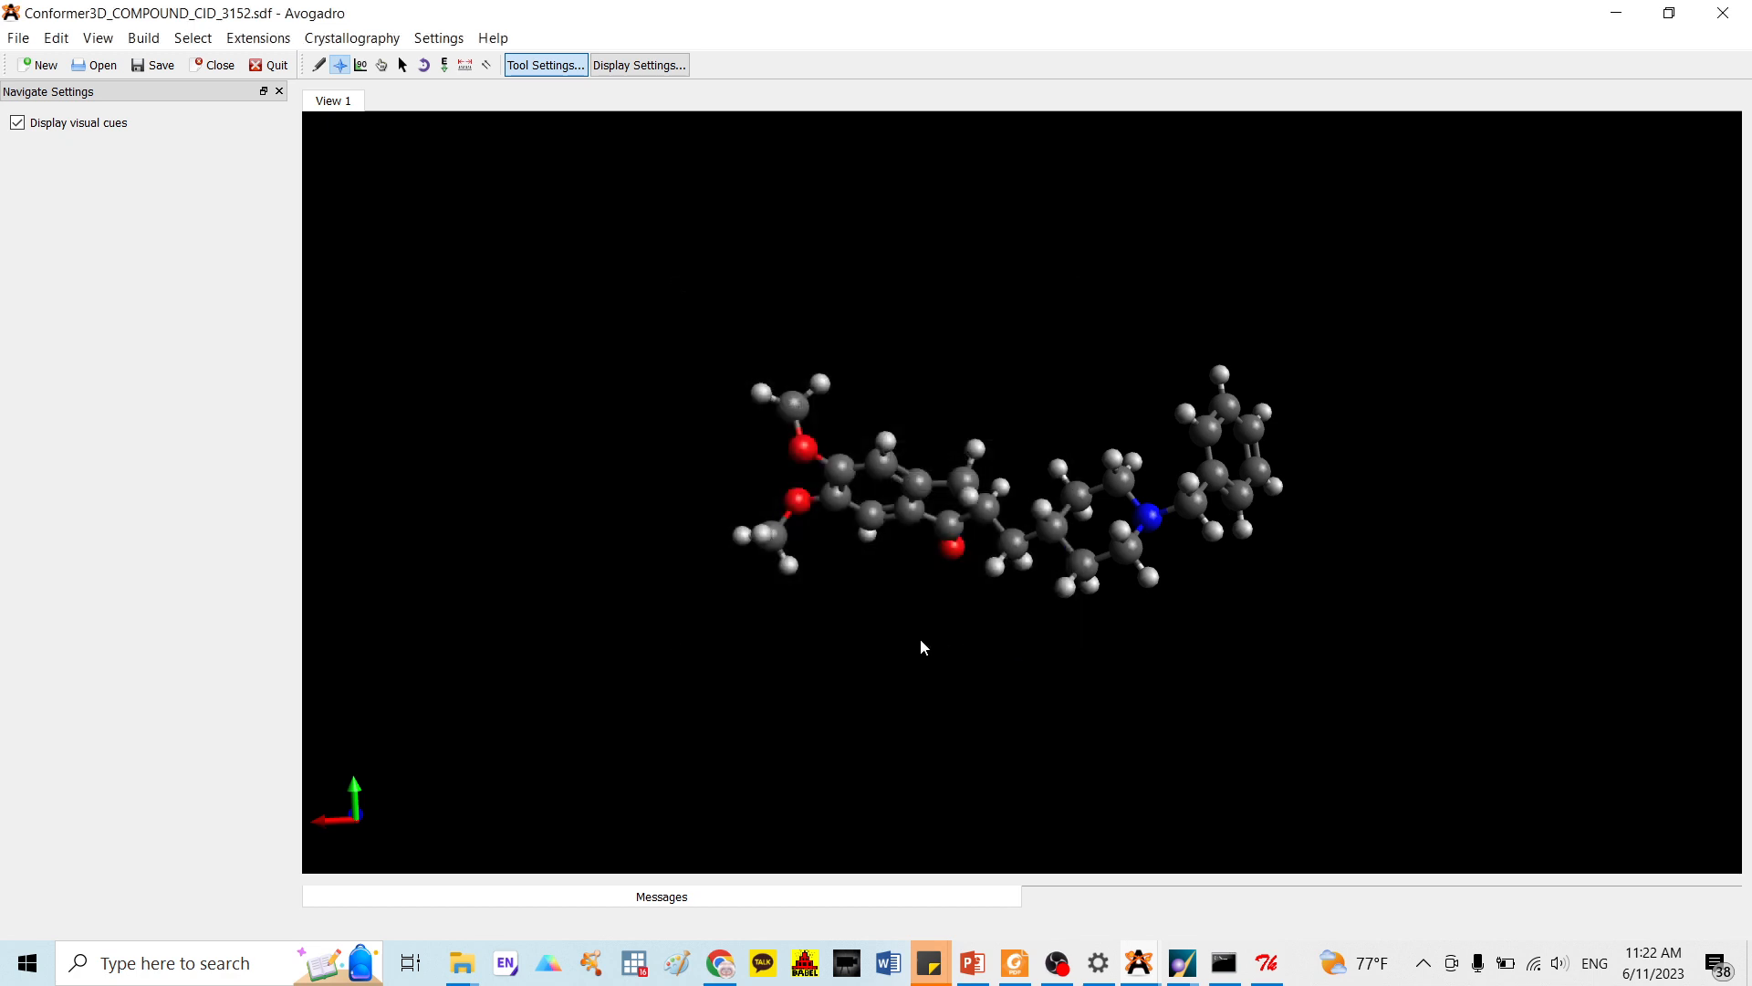
Save the molecule as done in PDB format in the desktop's Docking folder, minimize Avogadro and bring the folder window fully into view
click(17, 41)
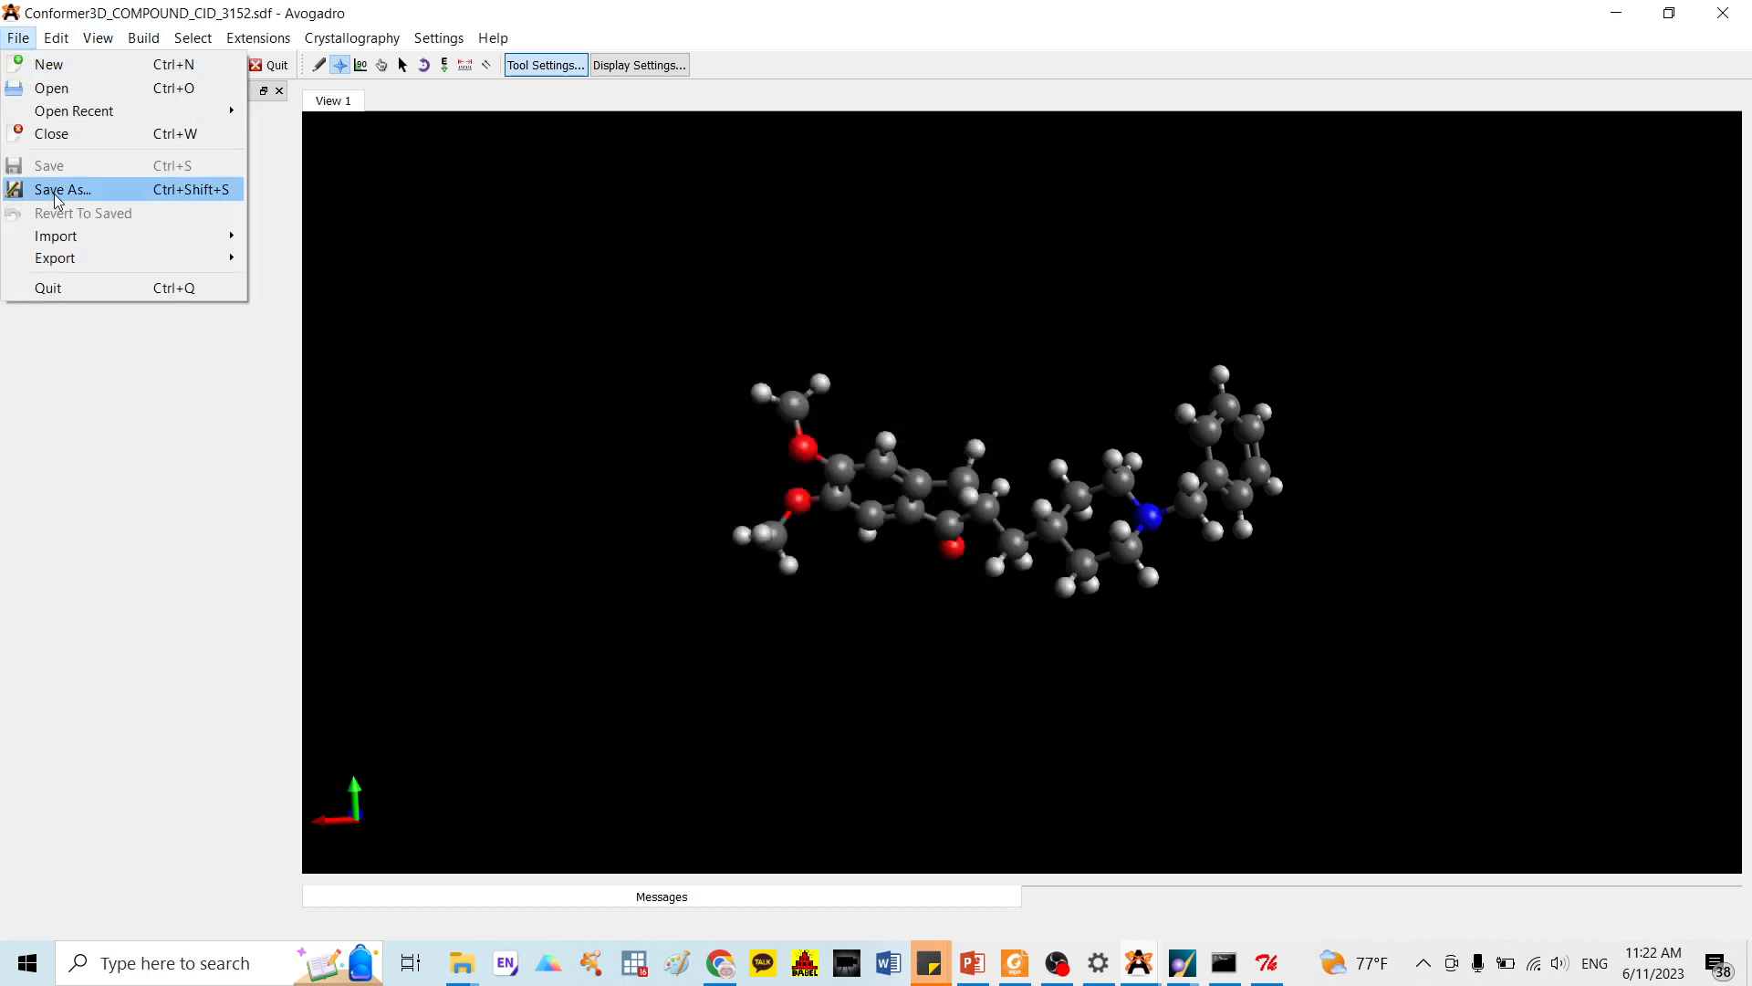
click(80, 190)
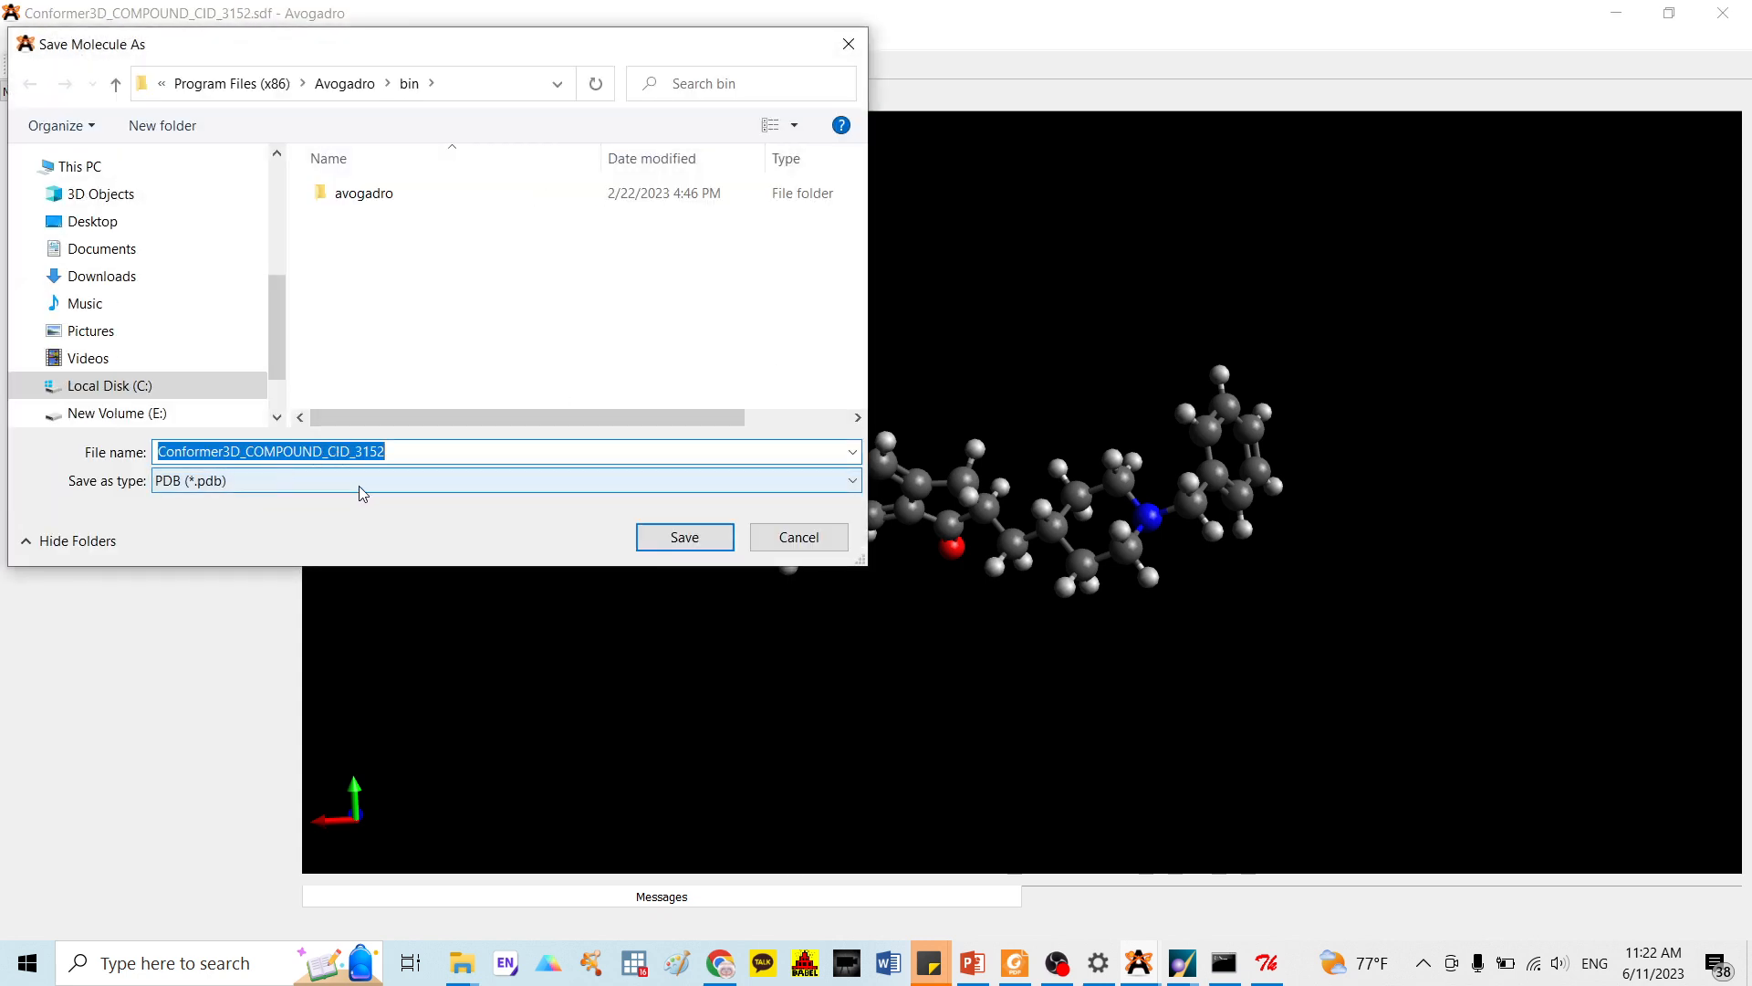
drag(278, 332, 267, 226)
click(174, 205)
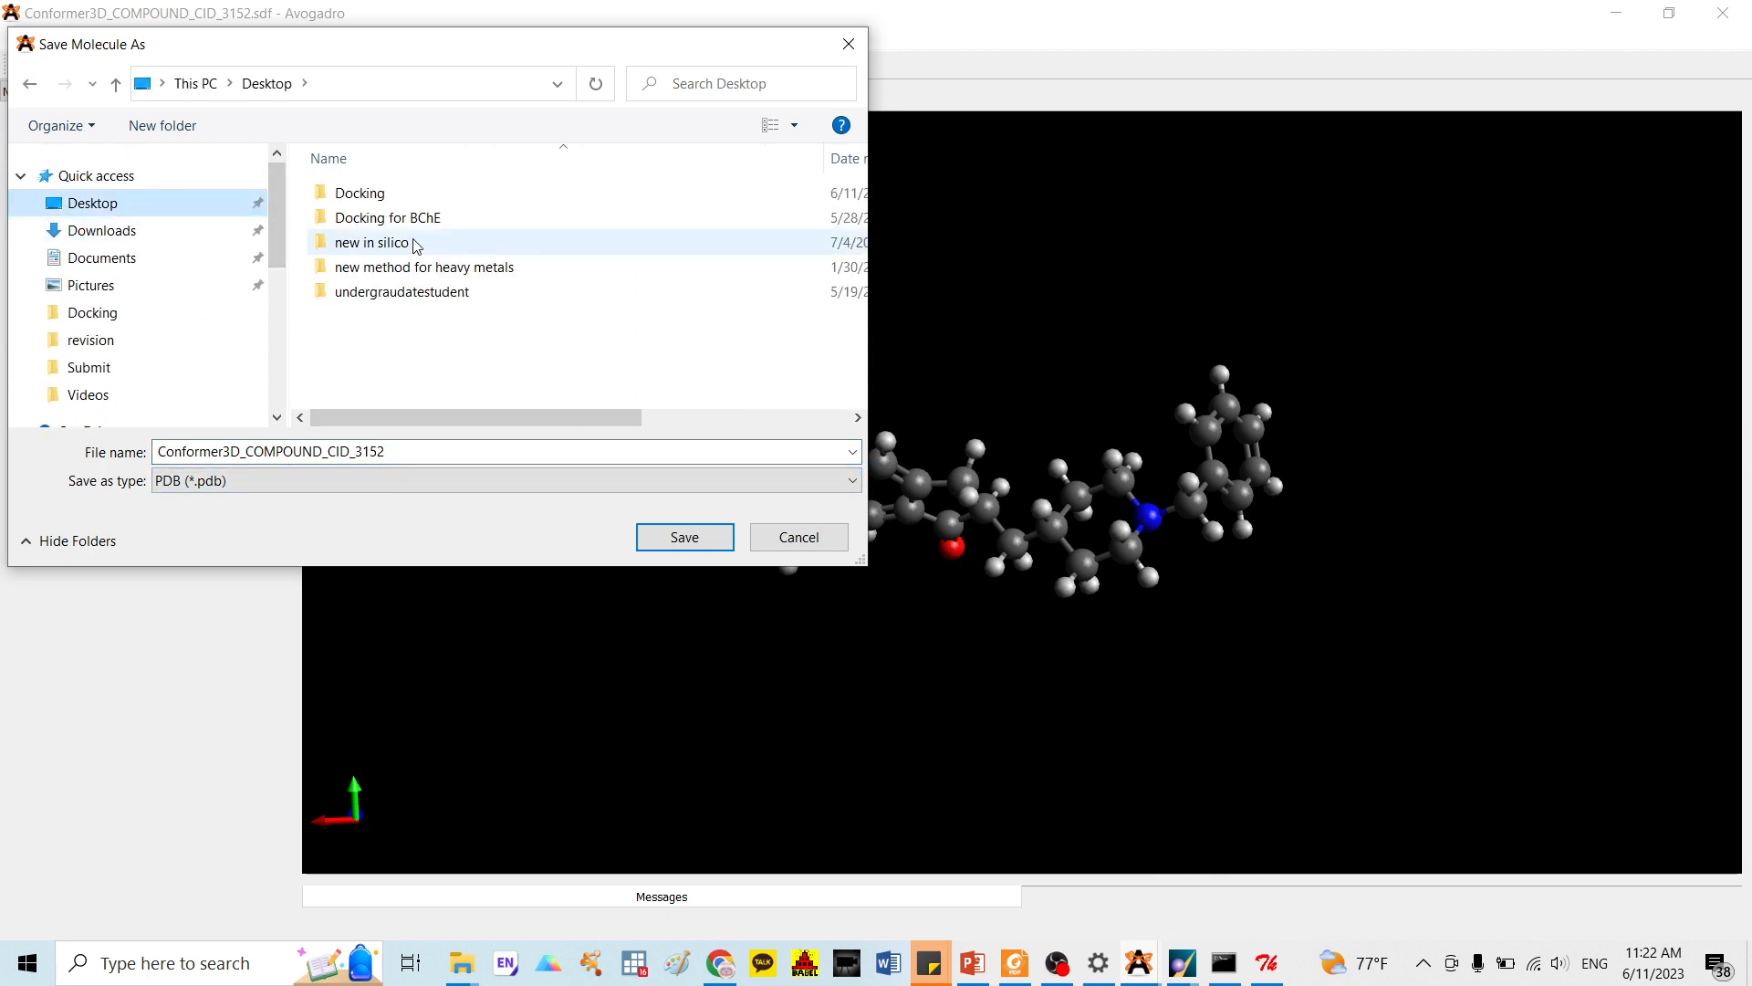
double_click(383, 193)
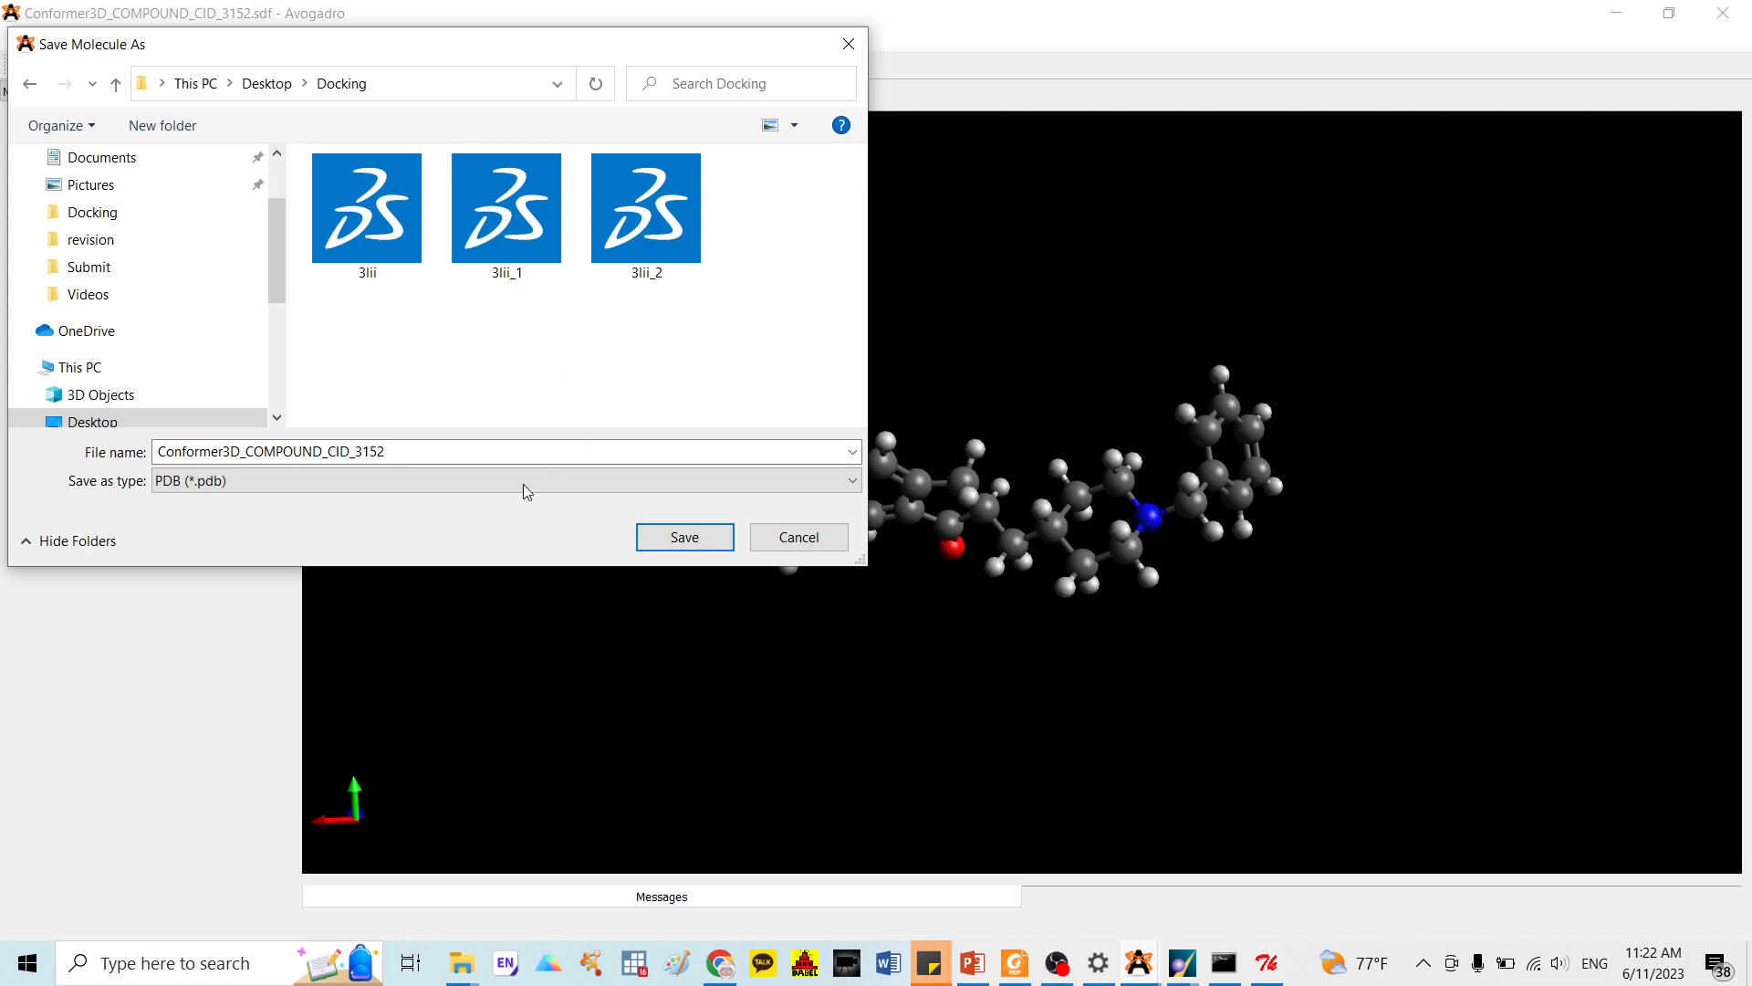
double_click(423, 449)
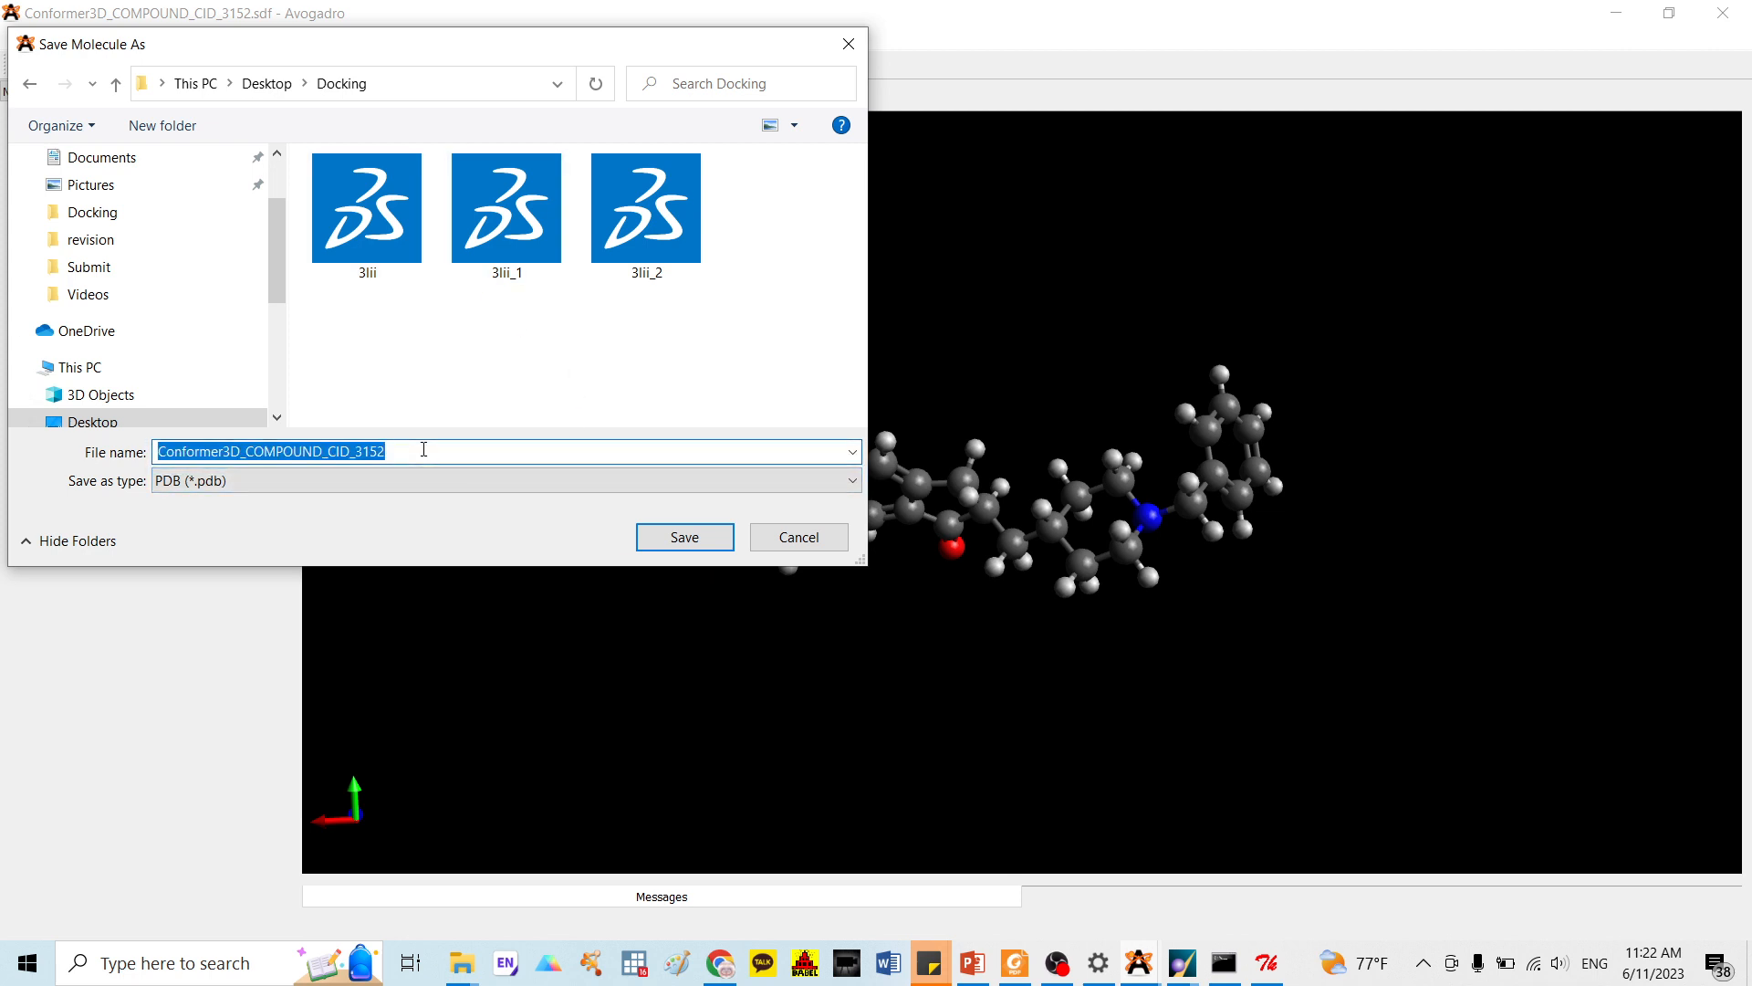
text(dd)
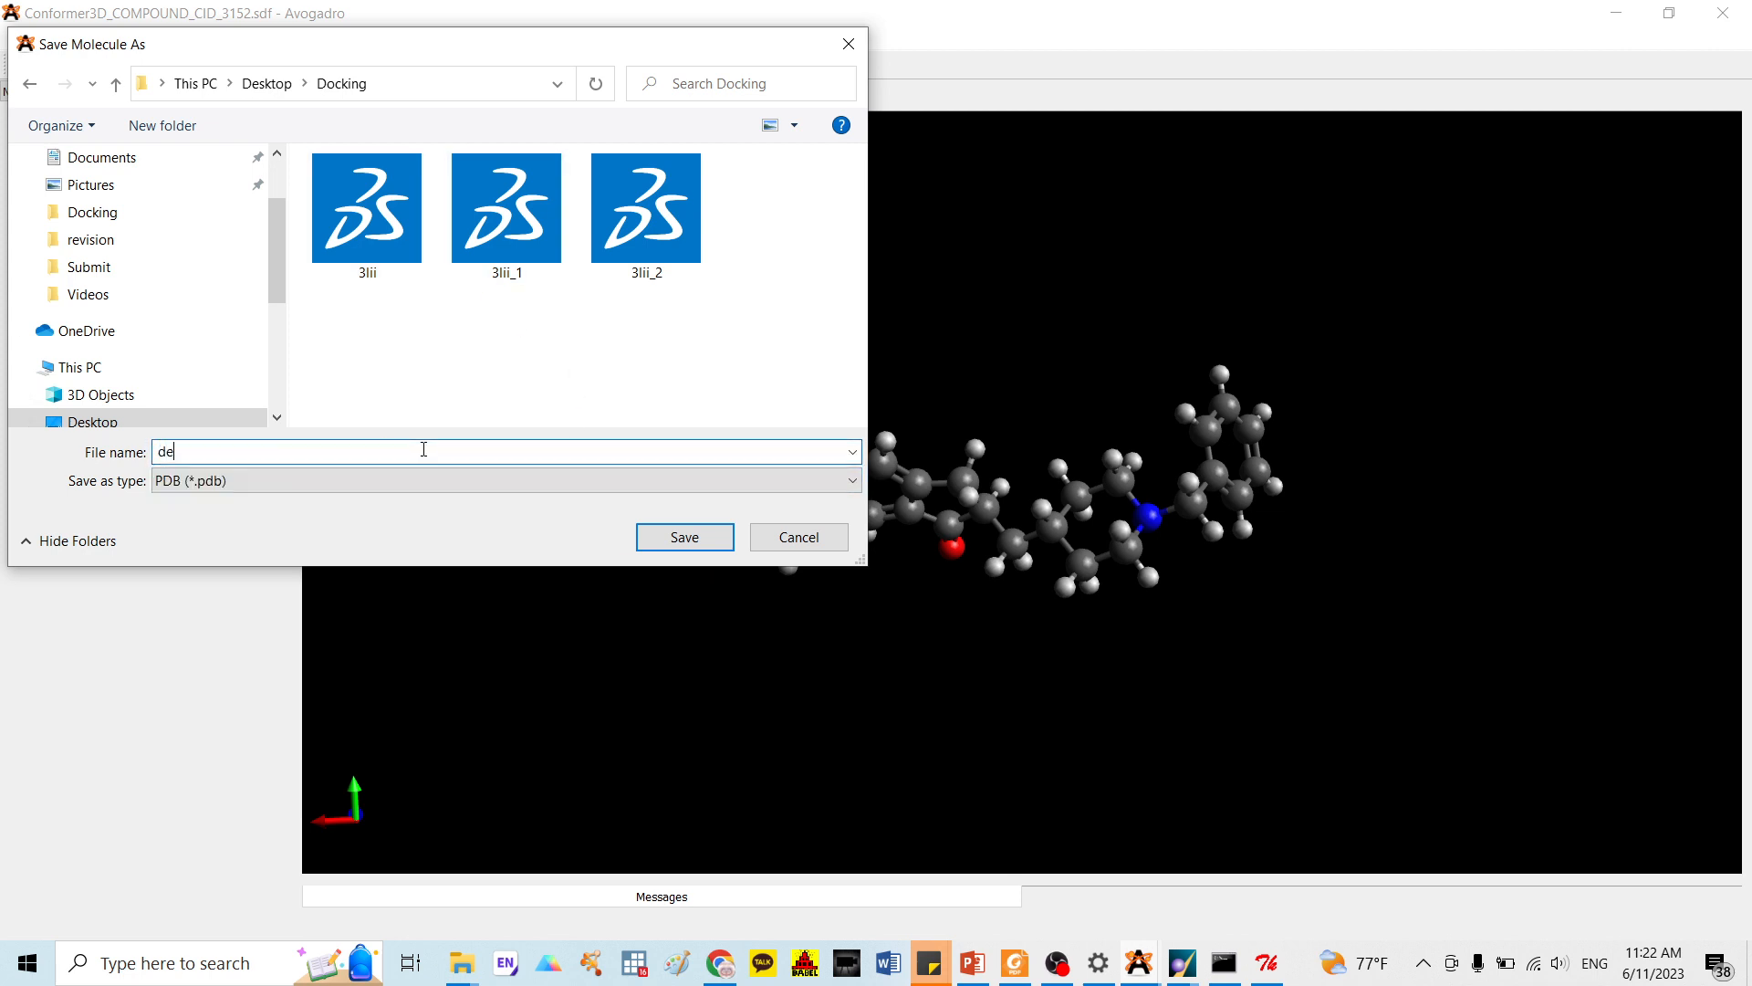
key(BackSpace)
text(on)
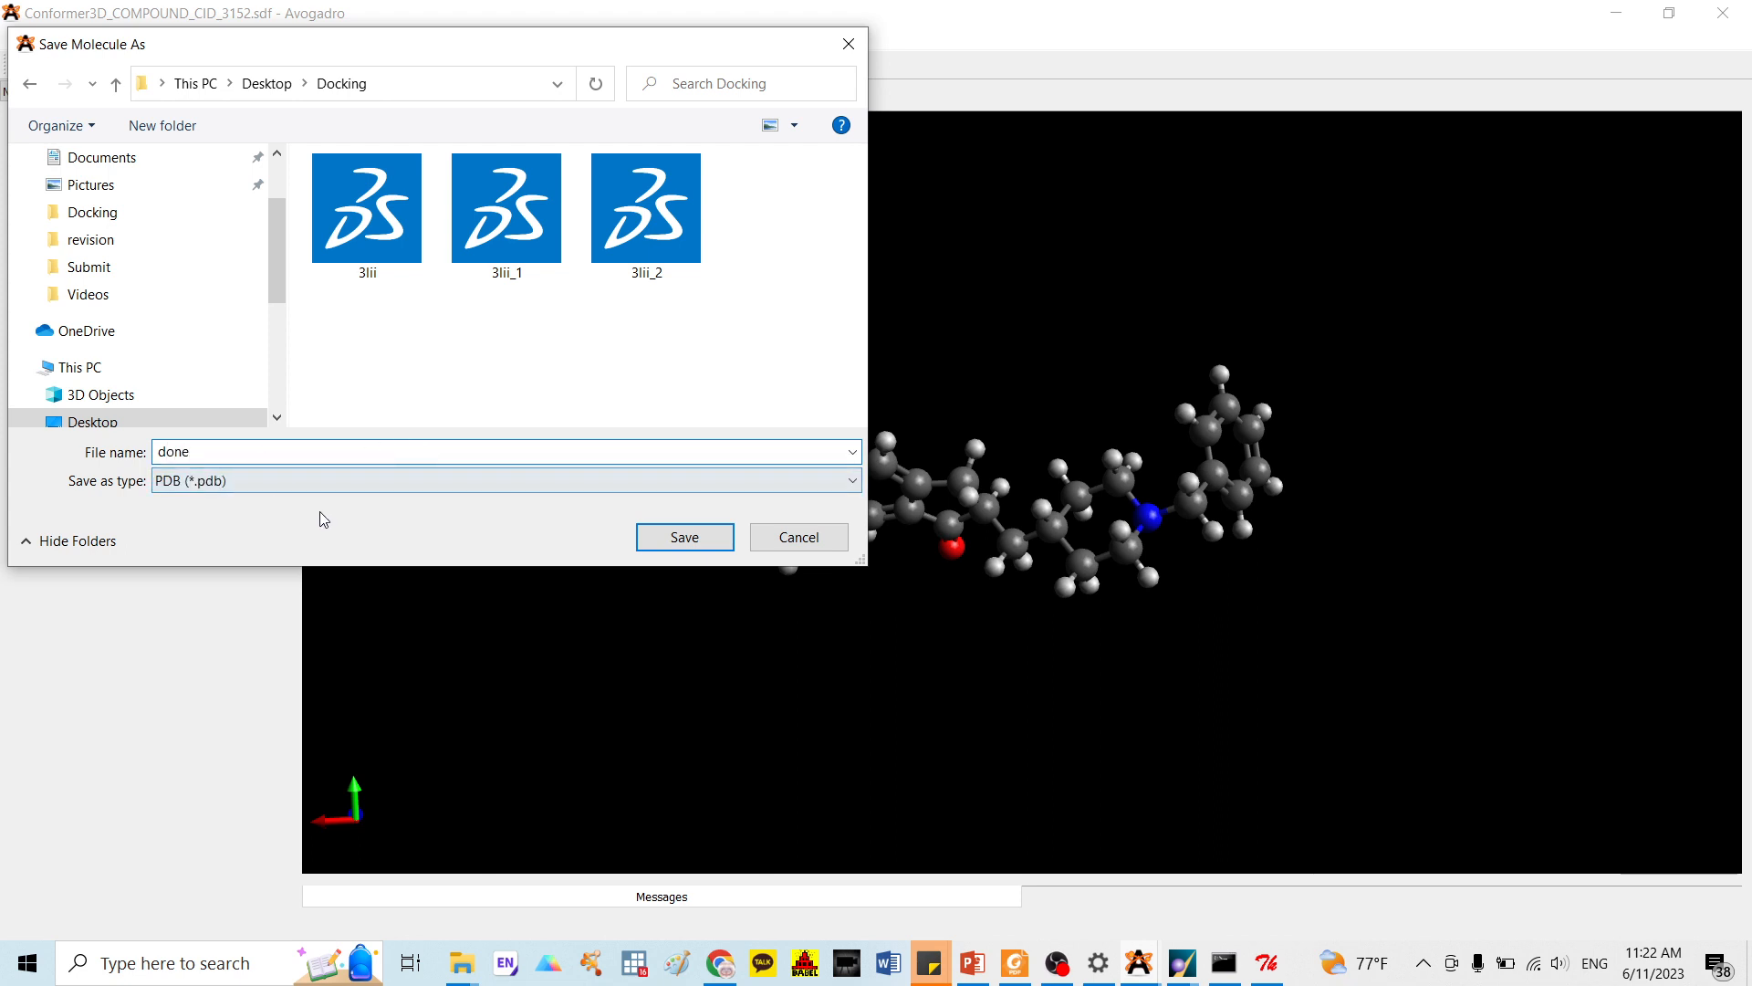
click(699, 539)
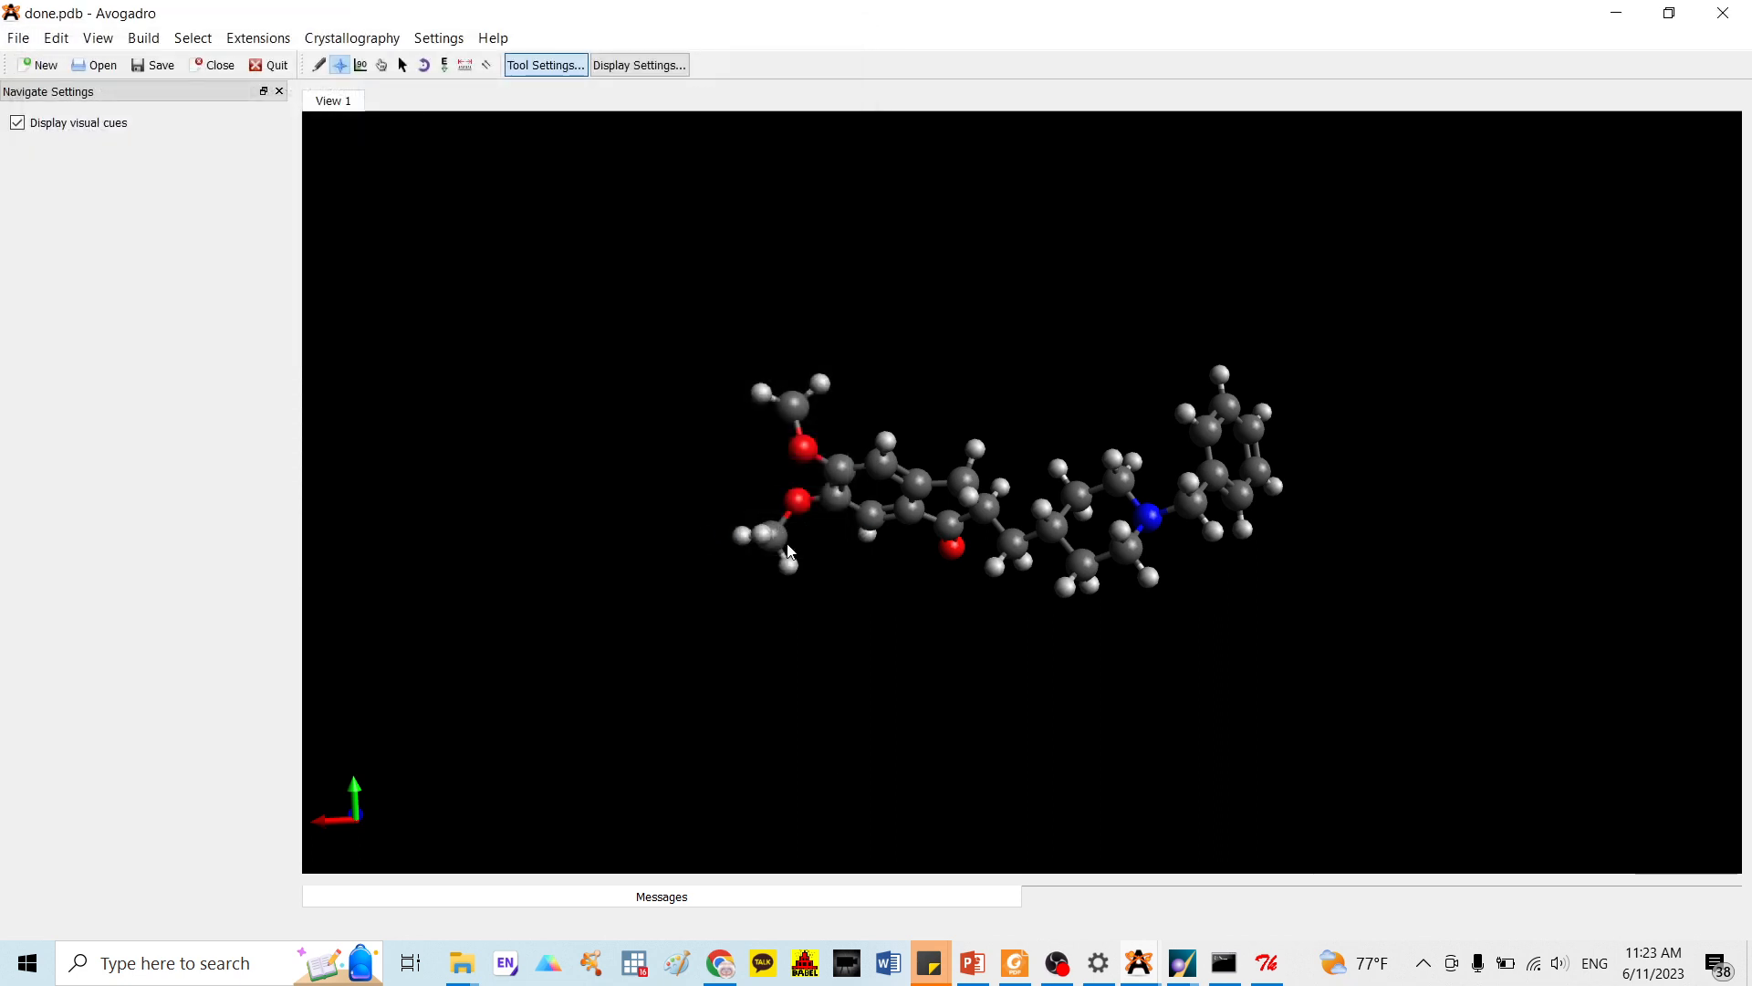
click(1616, 13)
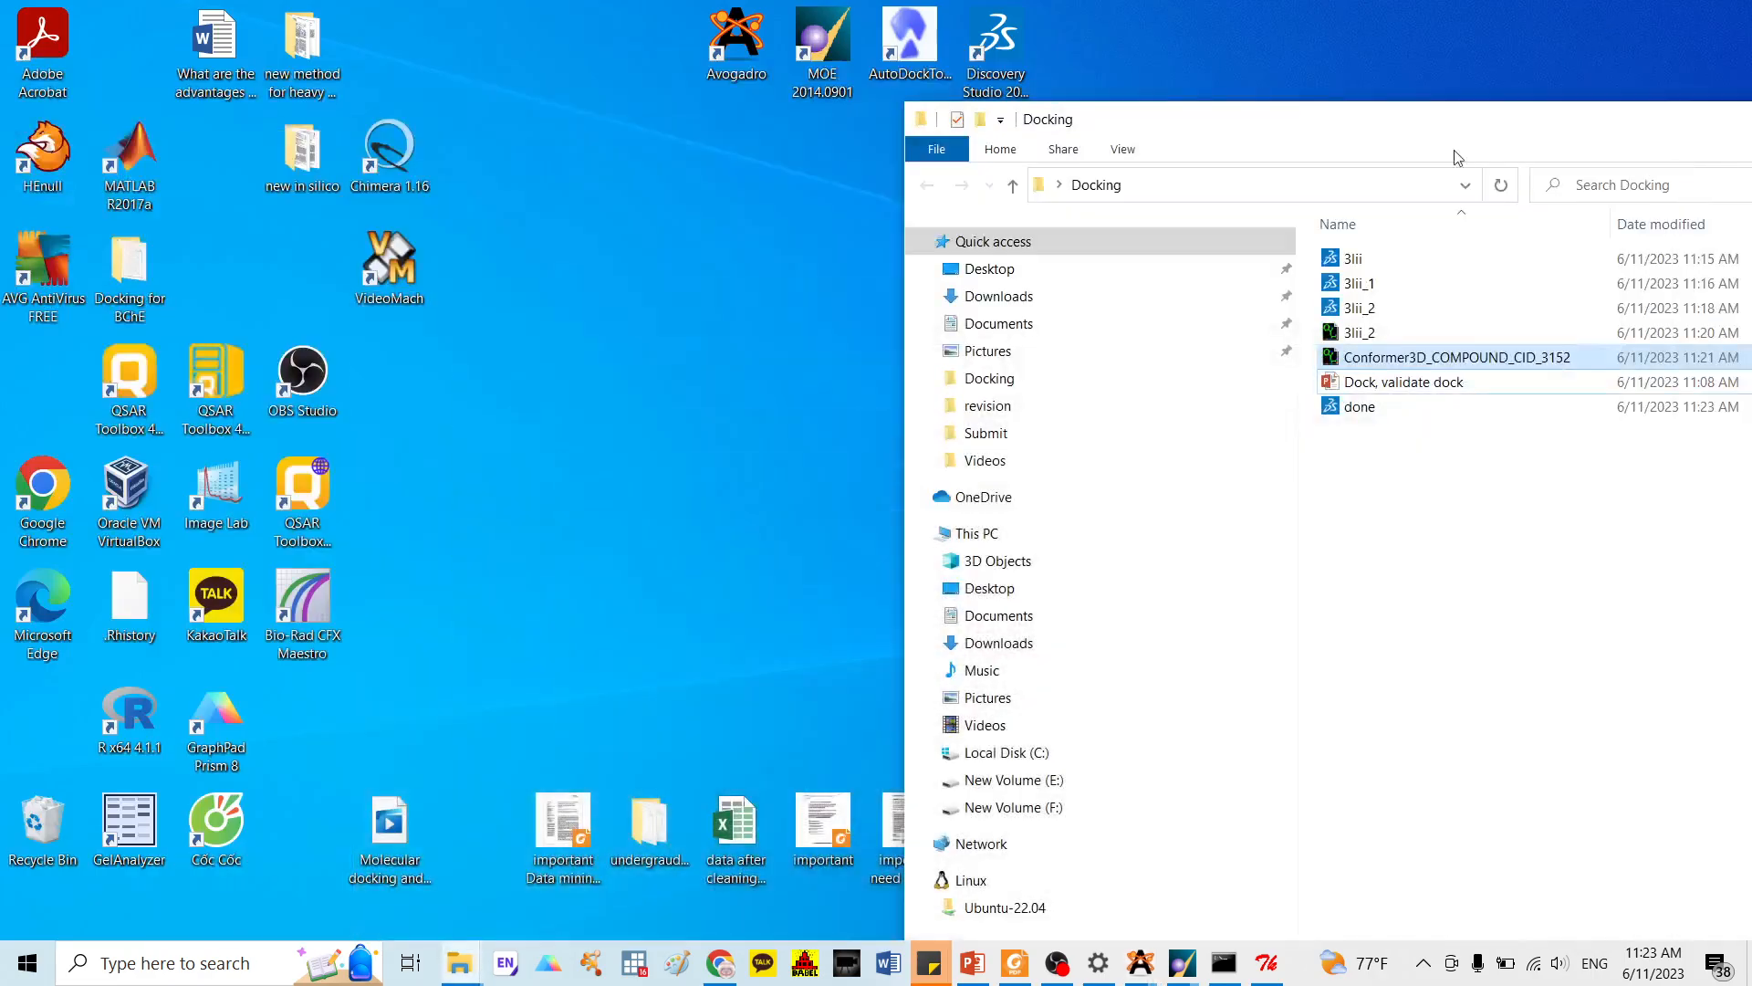
drag(1403, 138, 1080, 125)
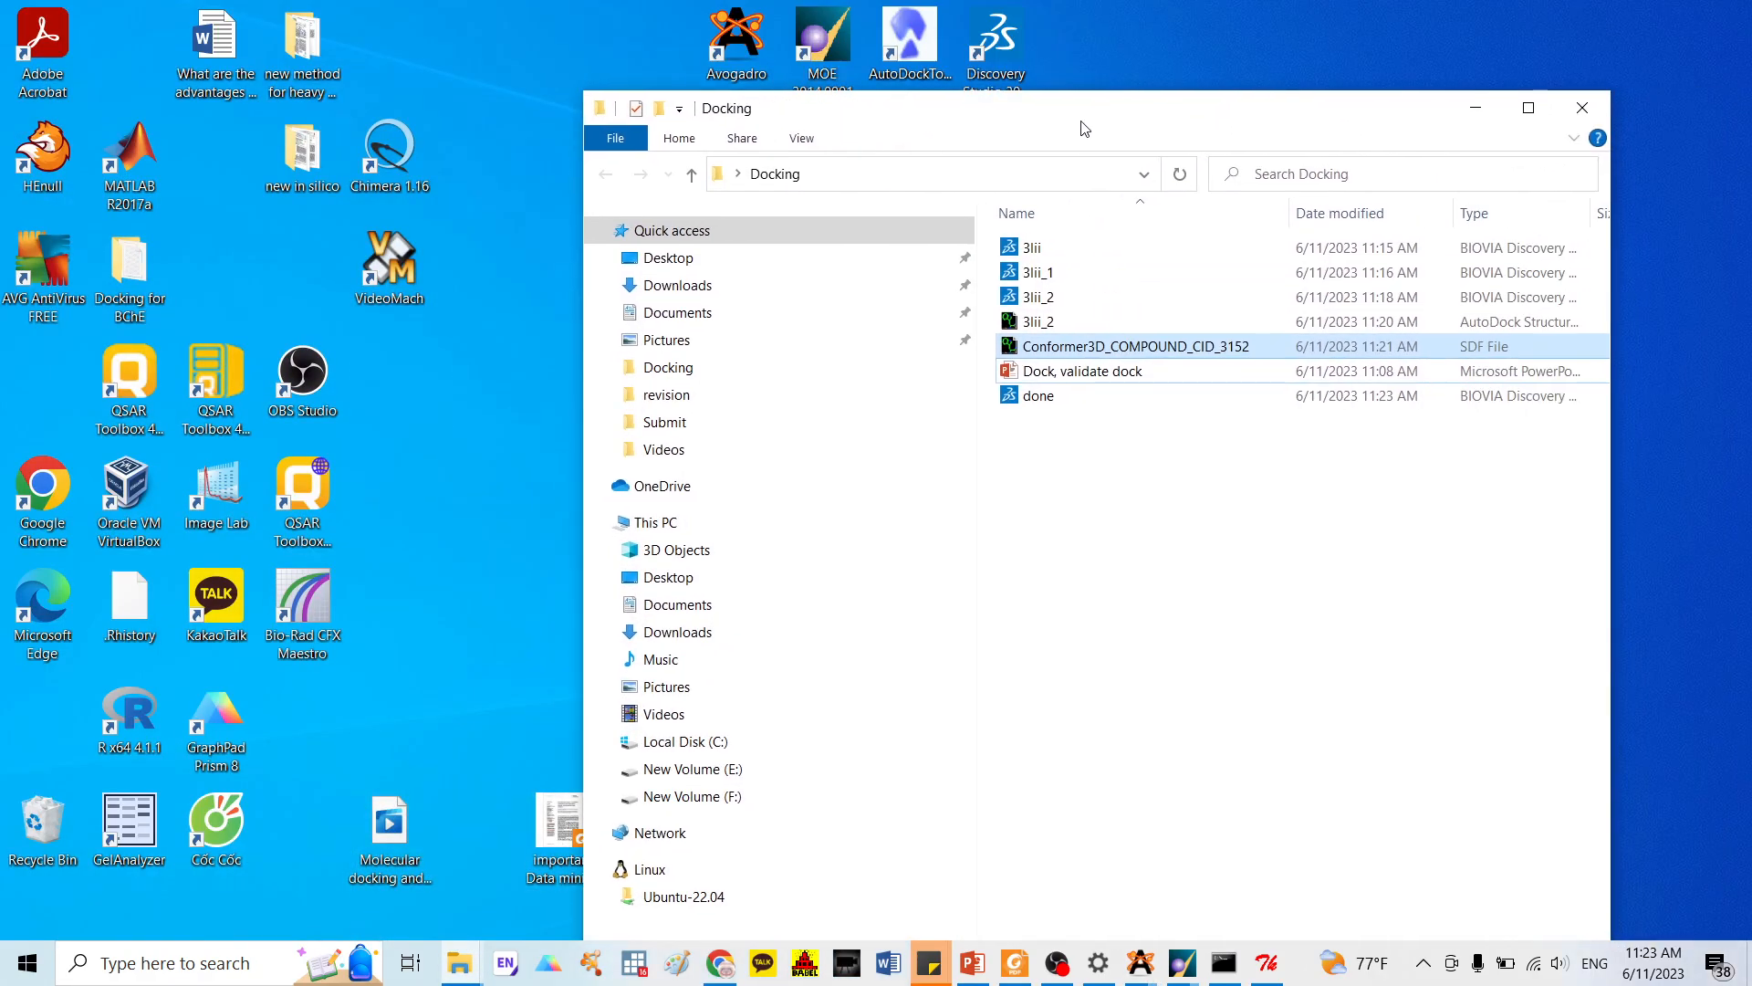
Rename the done file in the Docking folder to donep and move the folder window aside
click(1067, 402)
click(1069, 400)
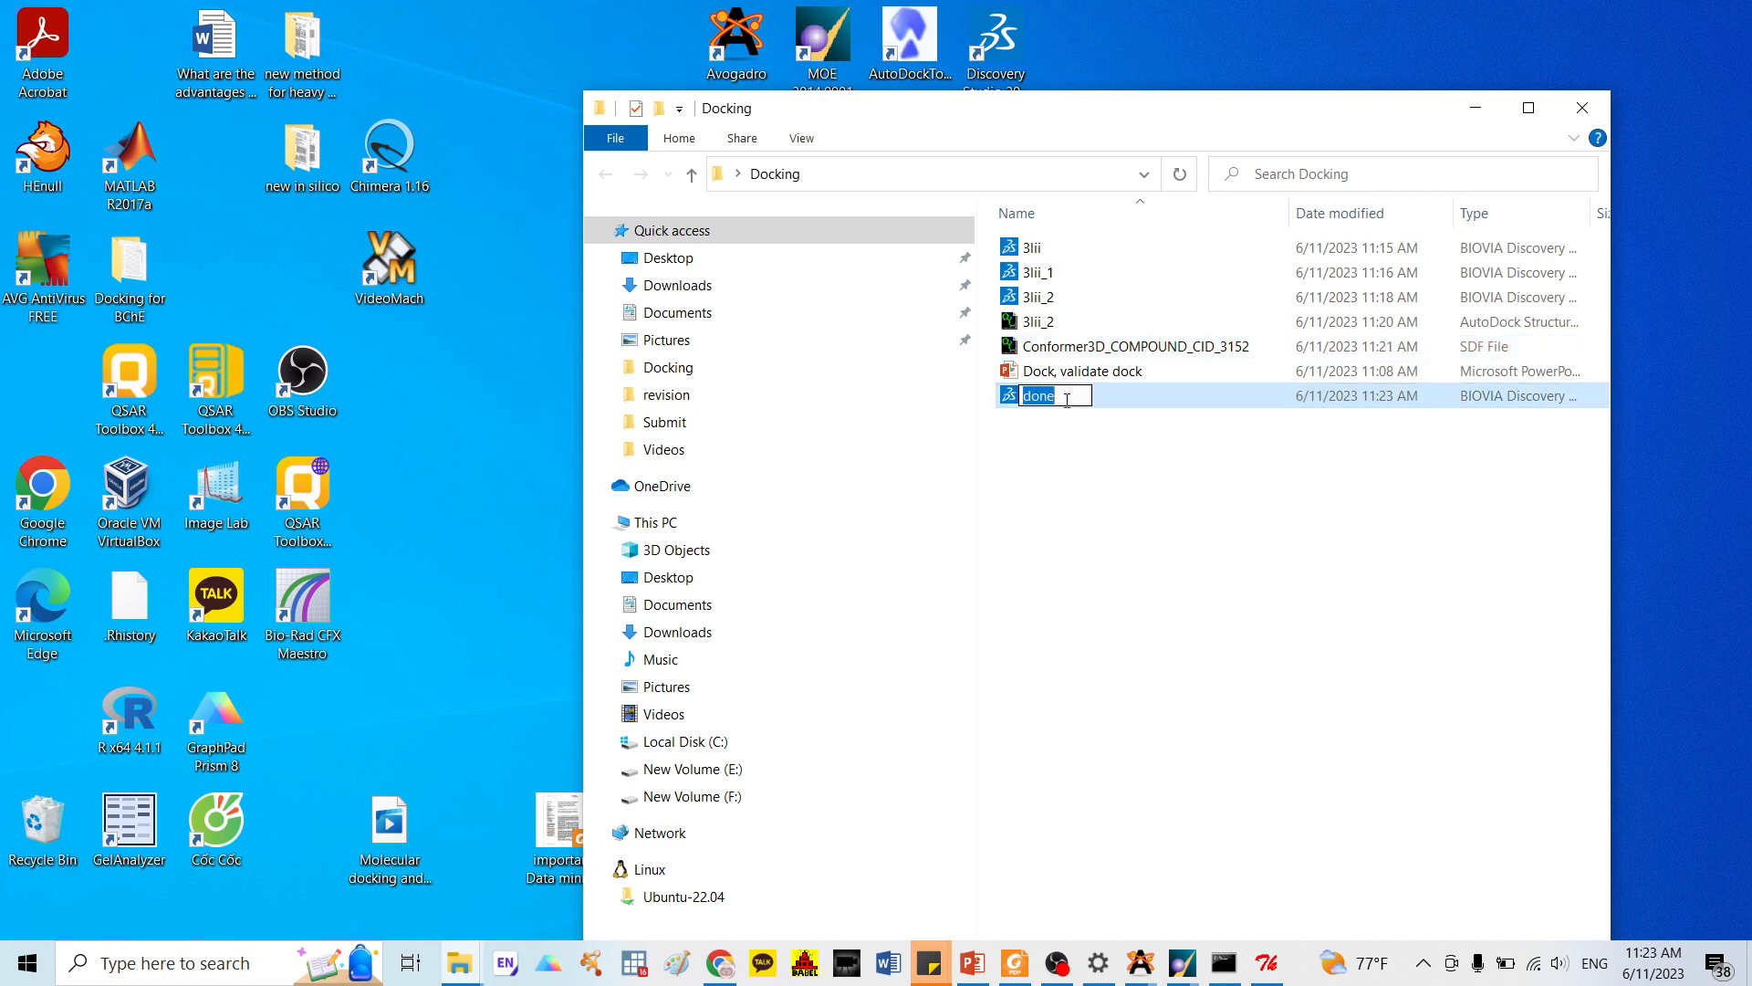
click(1067, 399)
text(p)
click(1102, 457)
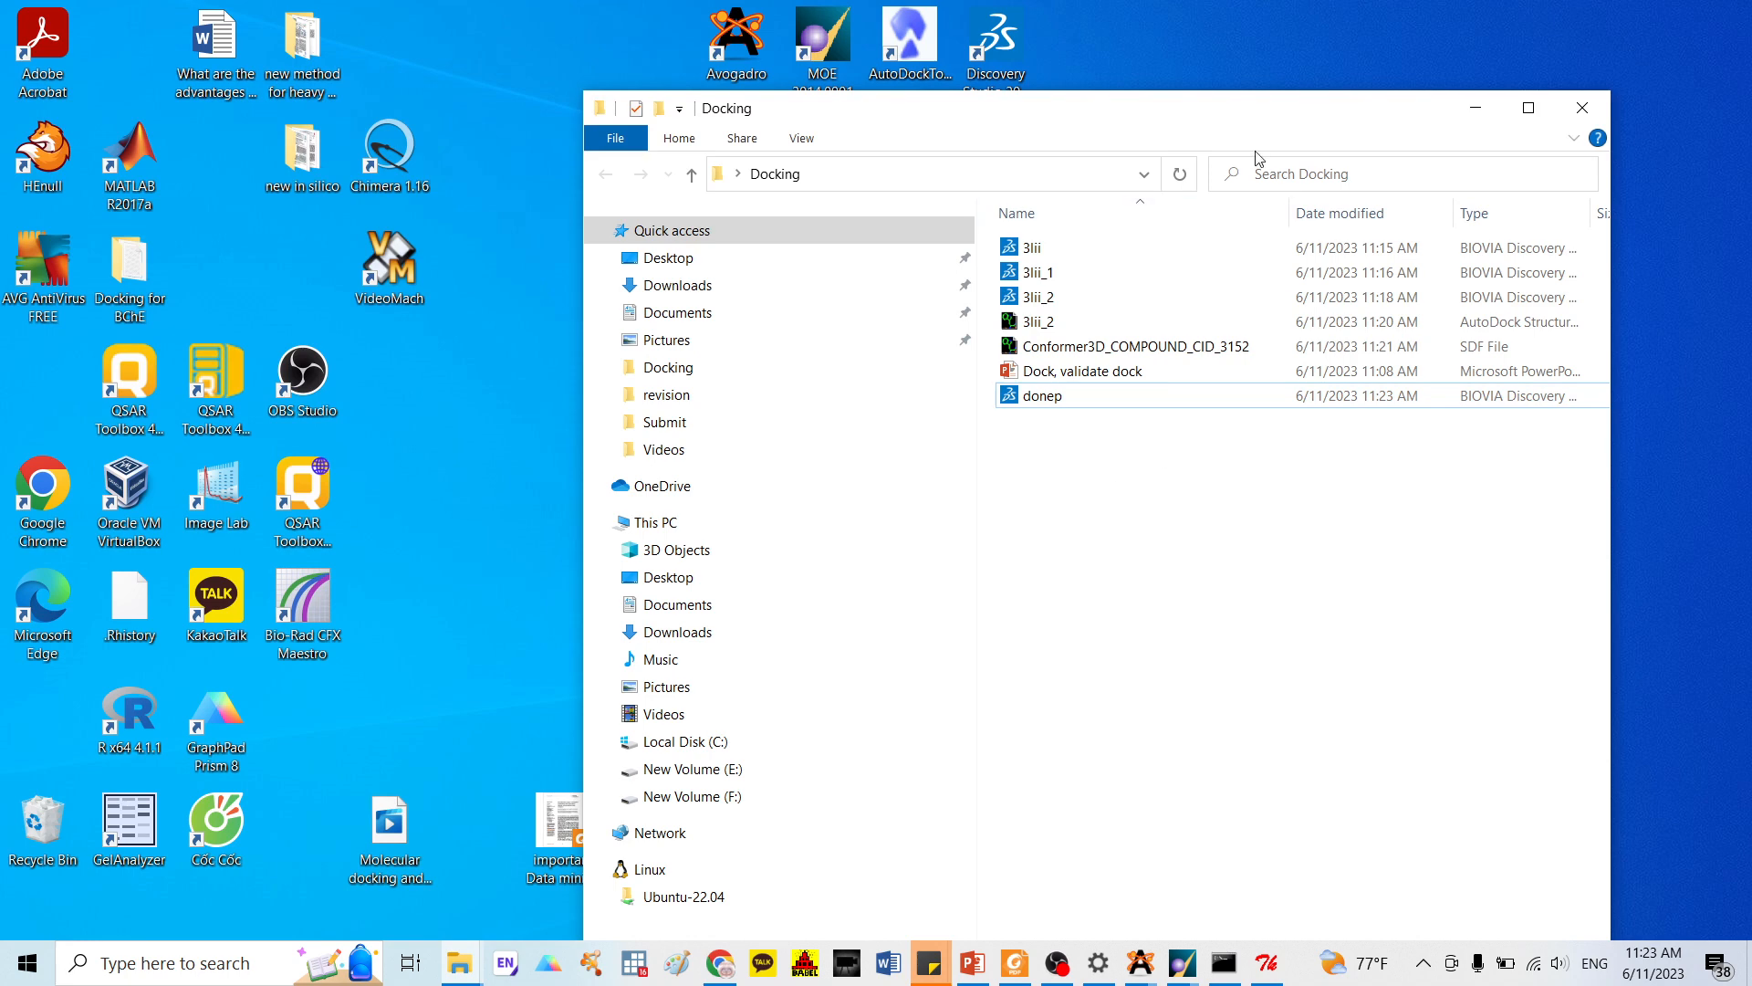
drag(1214, 125, 1384, 120)
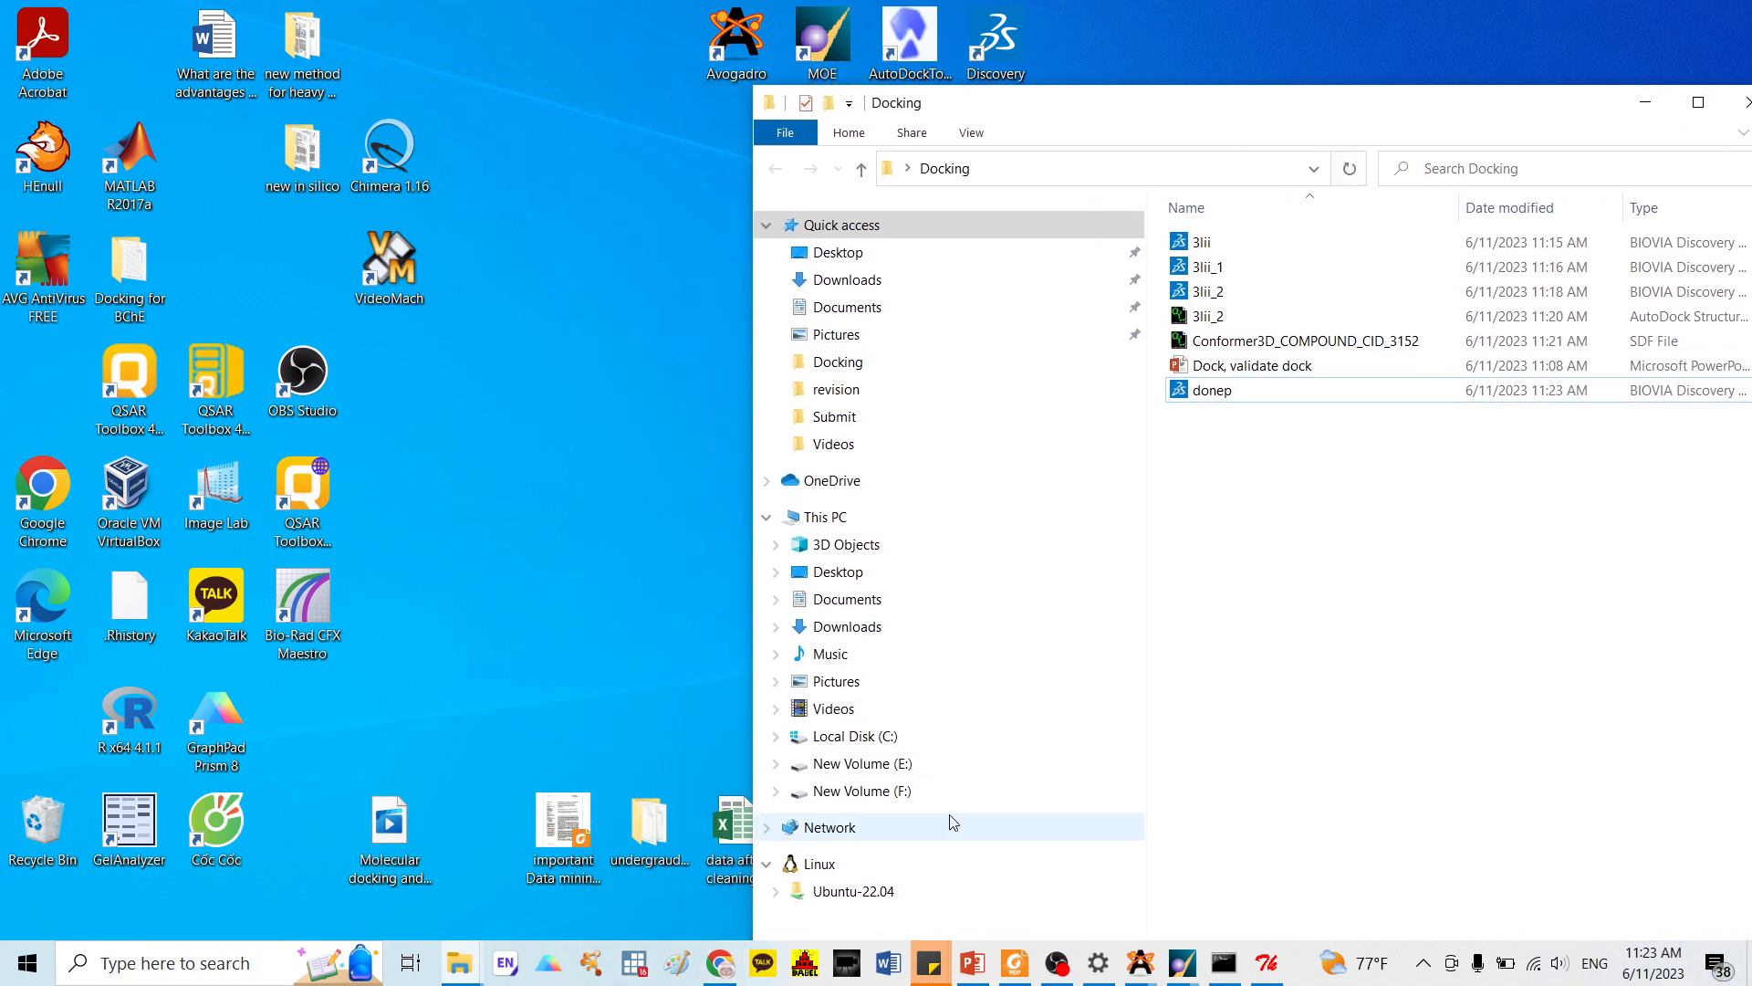
Switch to Foxit PDF Reader and look up the ID of compound 25 in Table 5
click(1019, 962)
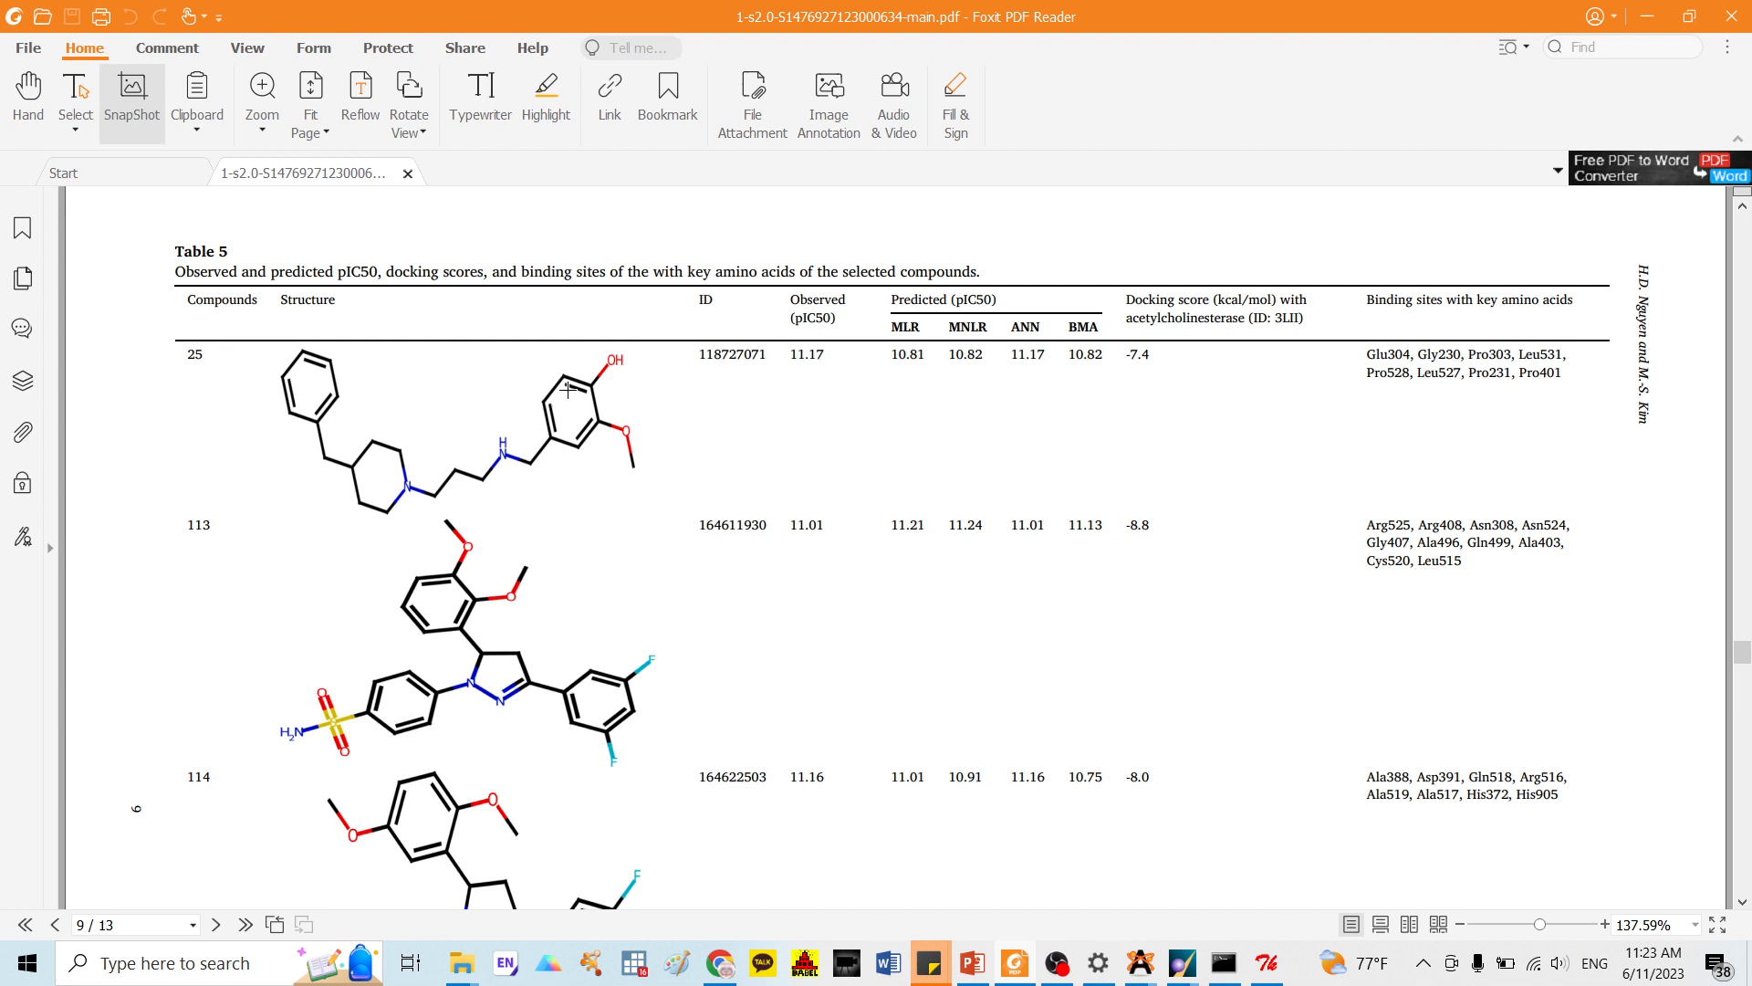
key(Escape)
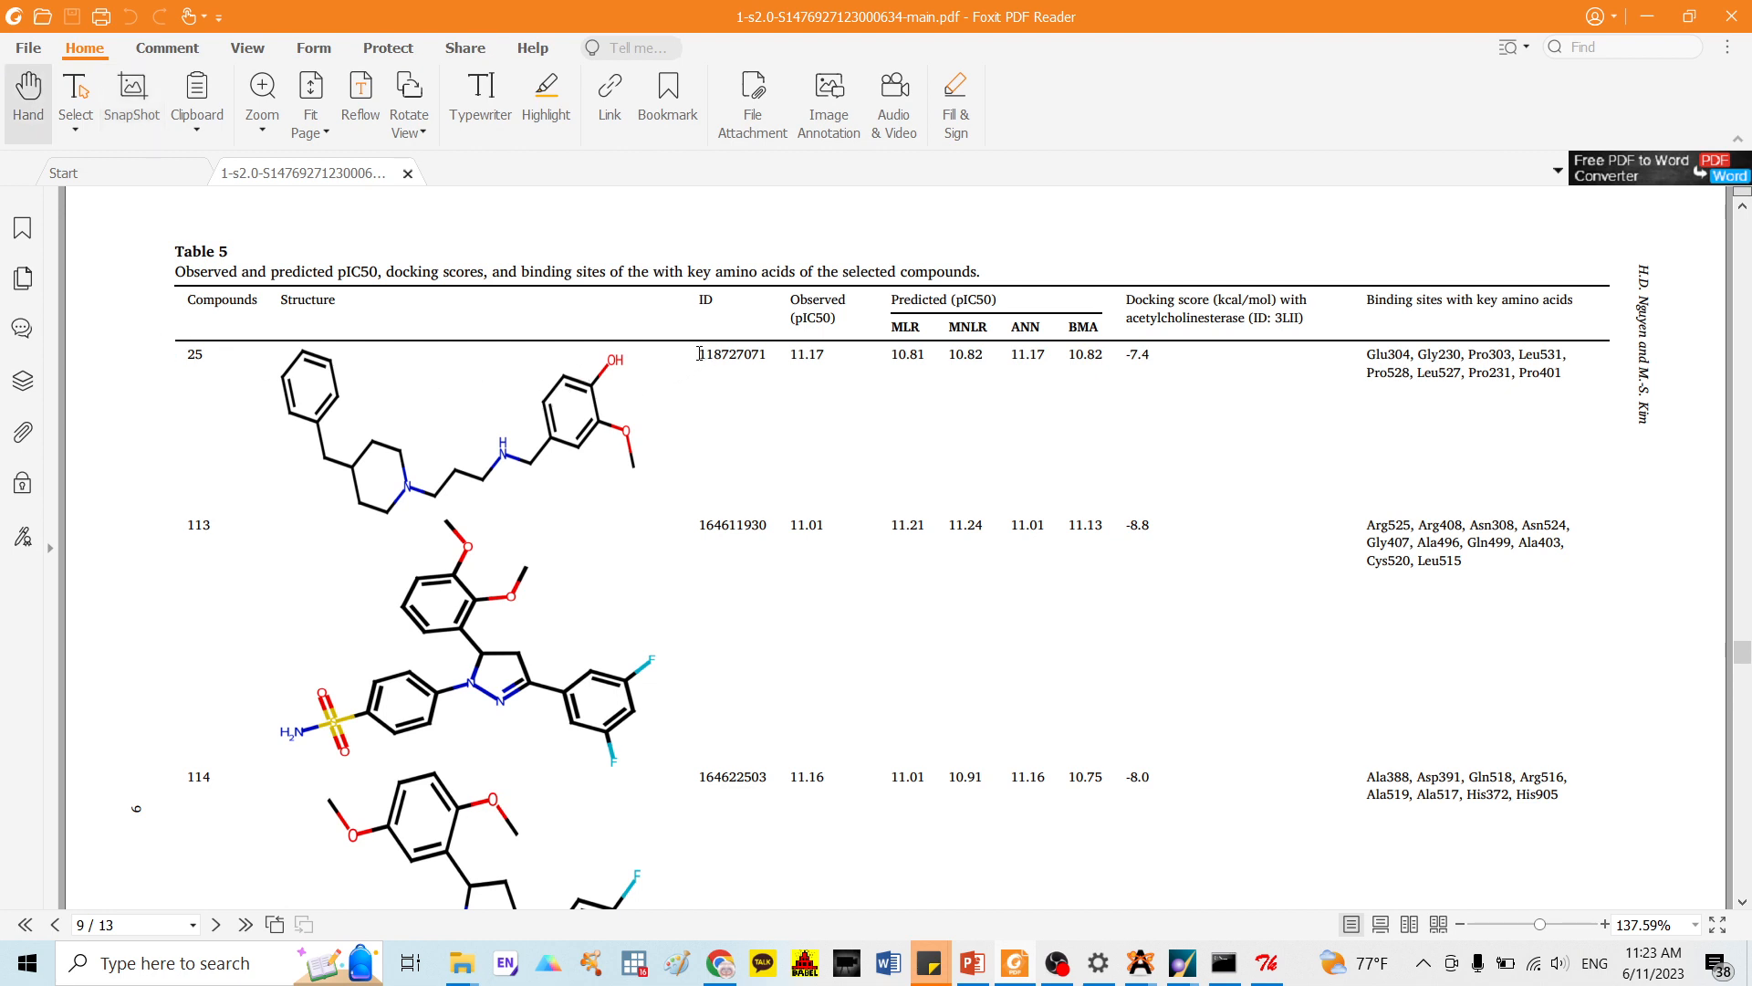
mouse_move(700, 353)
mouse_down()
mouse_move(763, 362)
mouse_move(704, 354)
mouse_move(719, 354)
mouse_up()
click(704, 354)
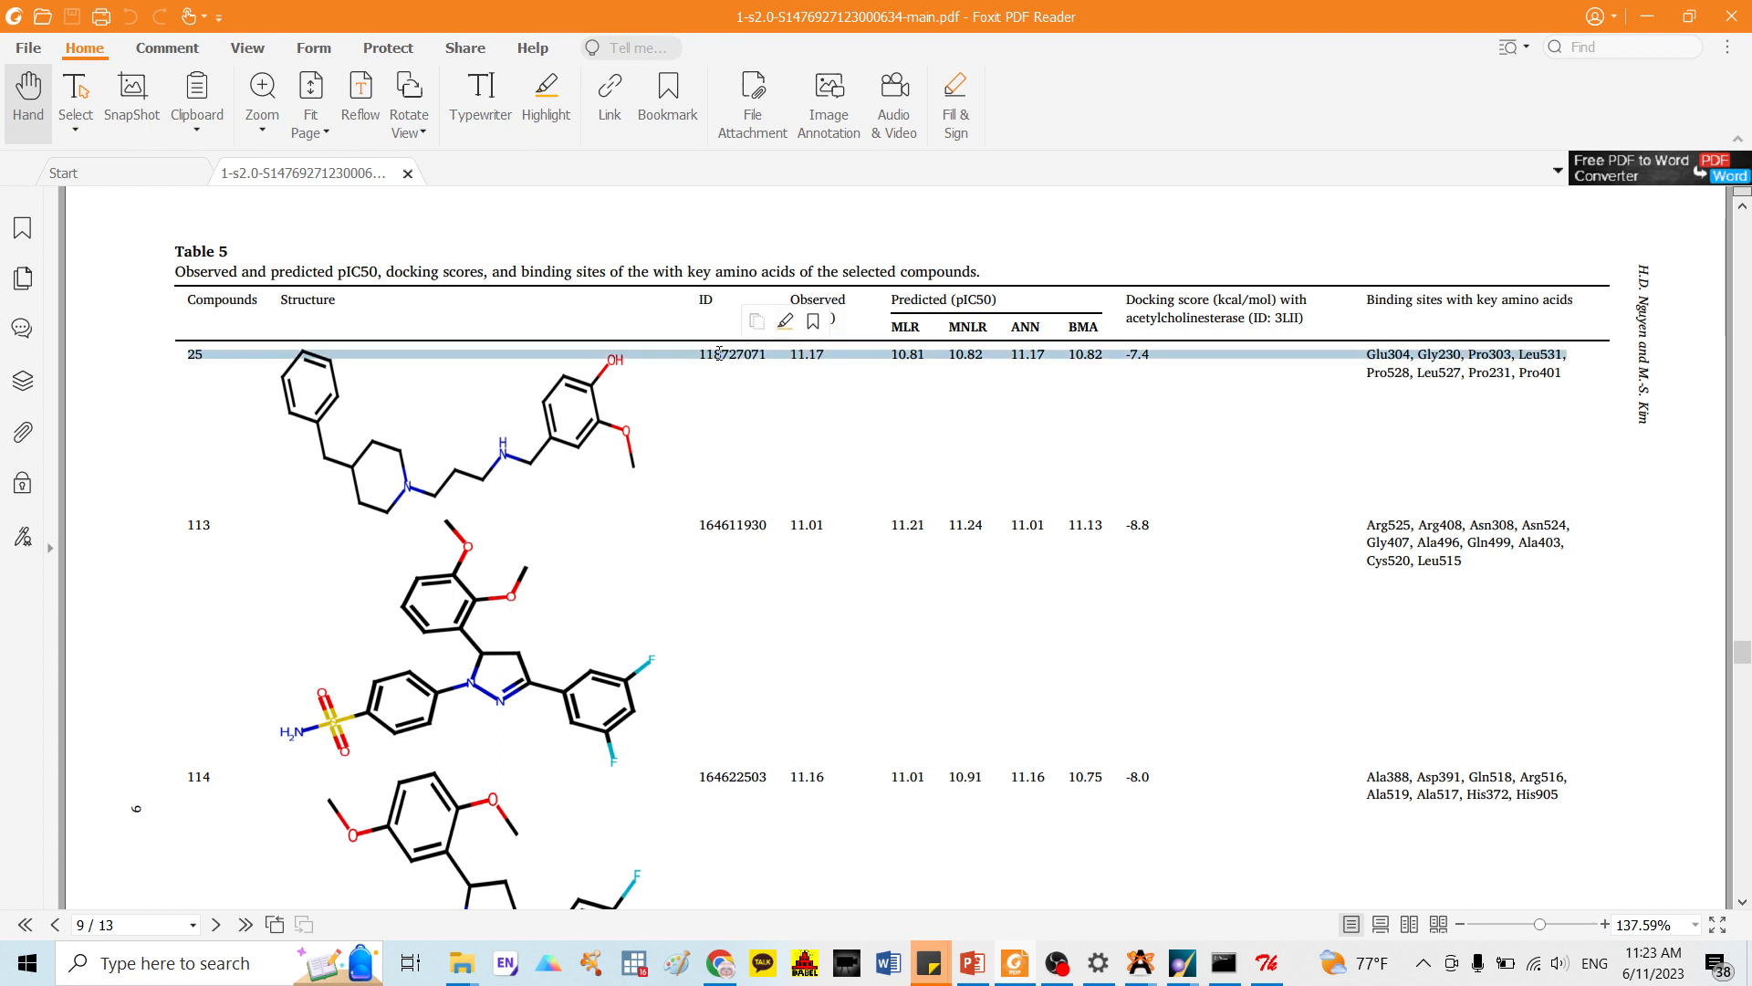
click(746, 361)
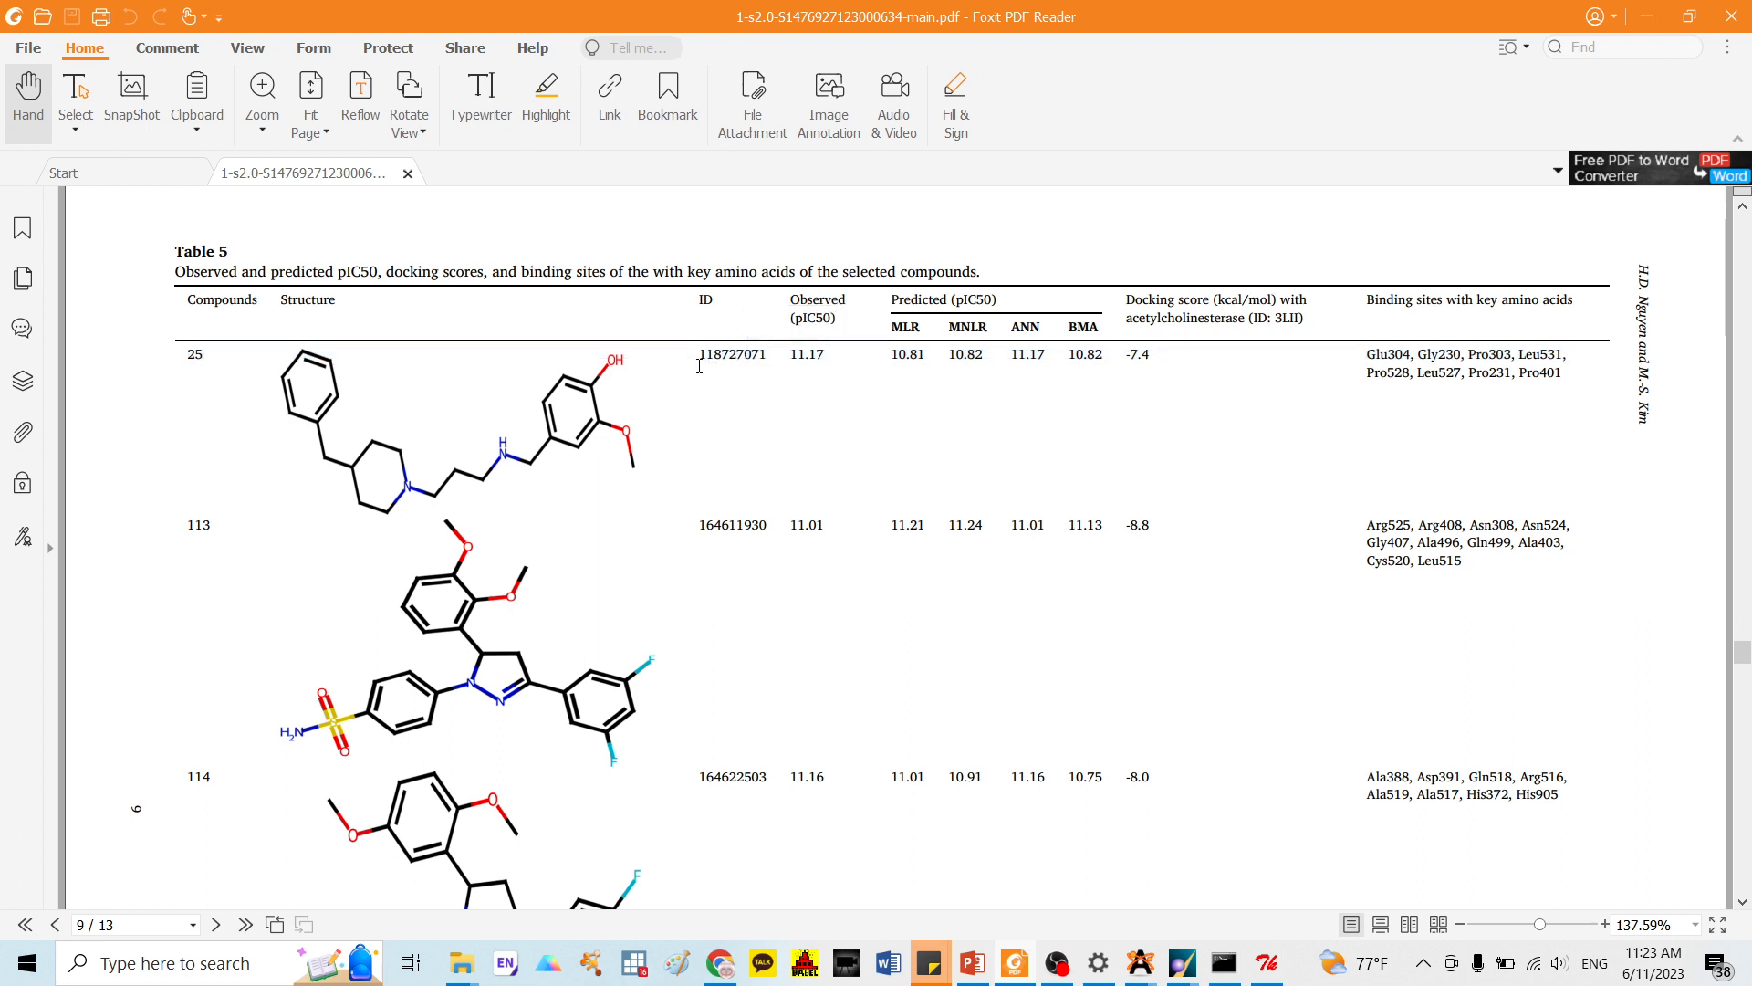
drag(1061, 11, 1412, 17)
Open the PubChem home page in Chrome and place it side by side with the PDF, with Table 5 enlarged
click(725, 964)
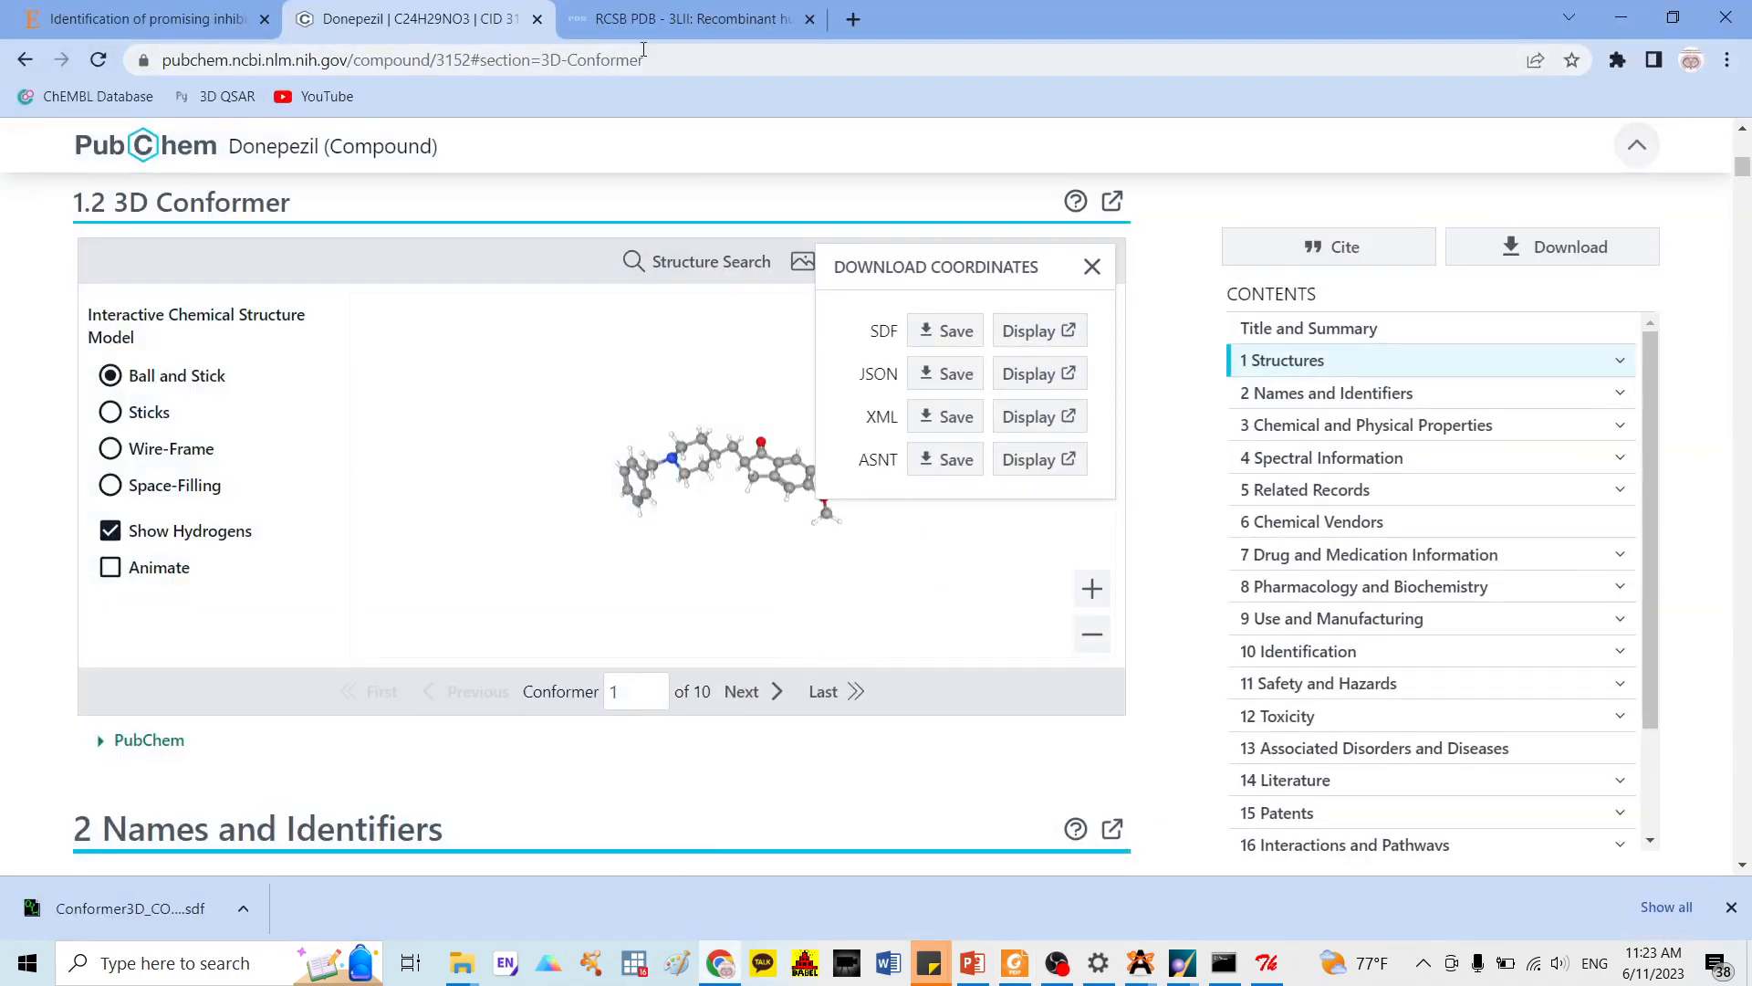
scroll(1204, 223, up, 15)
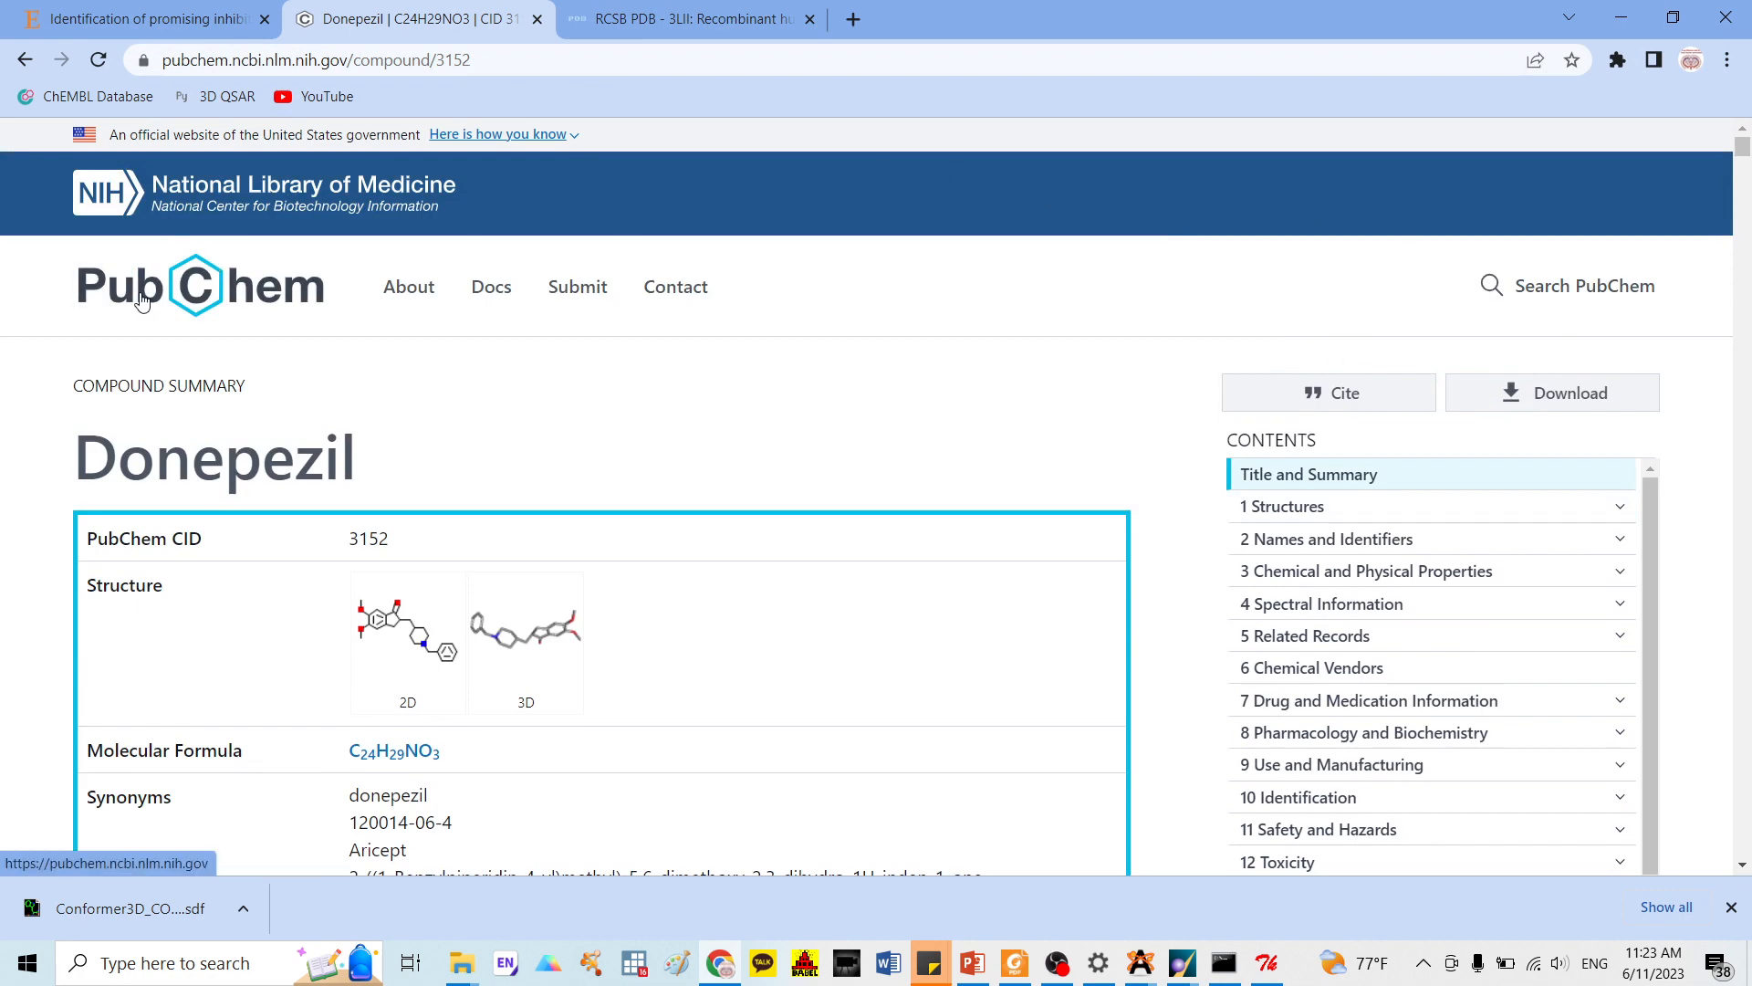
click(179, 290)
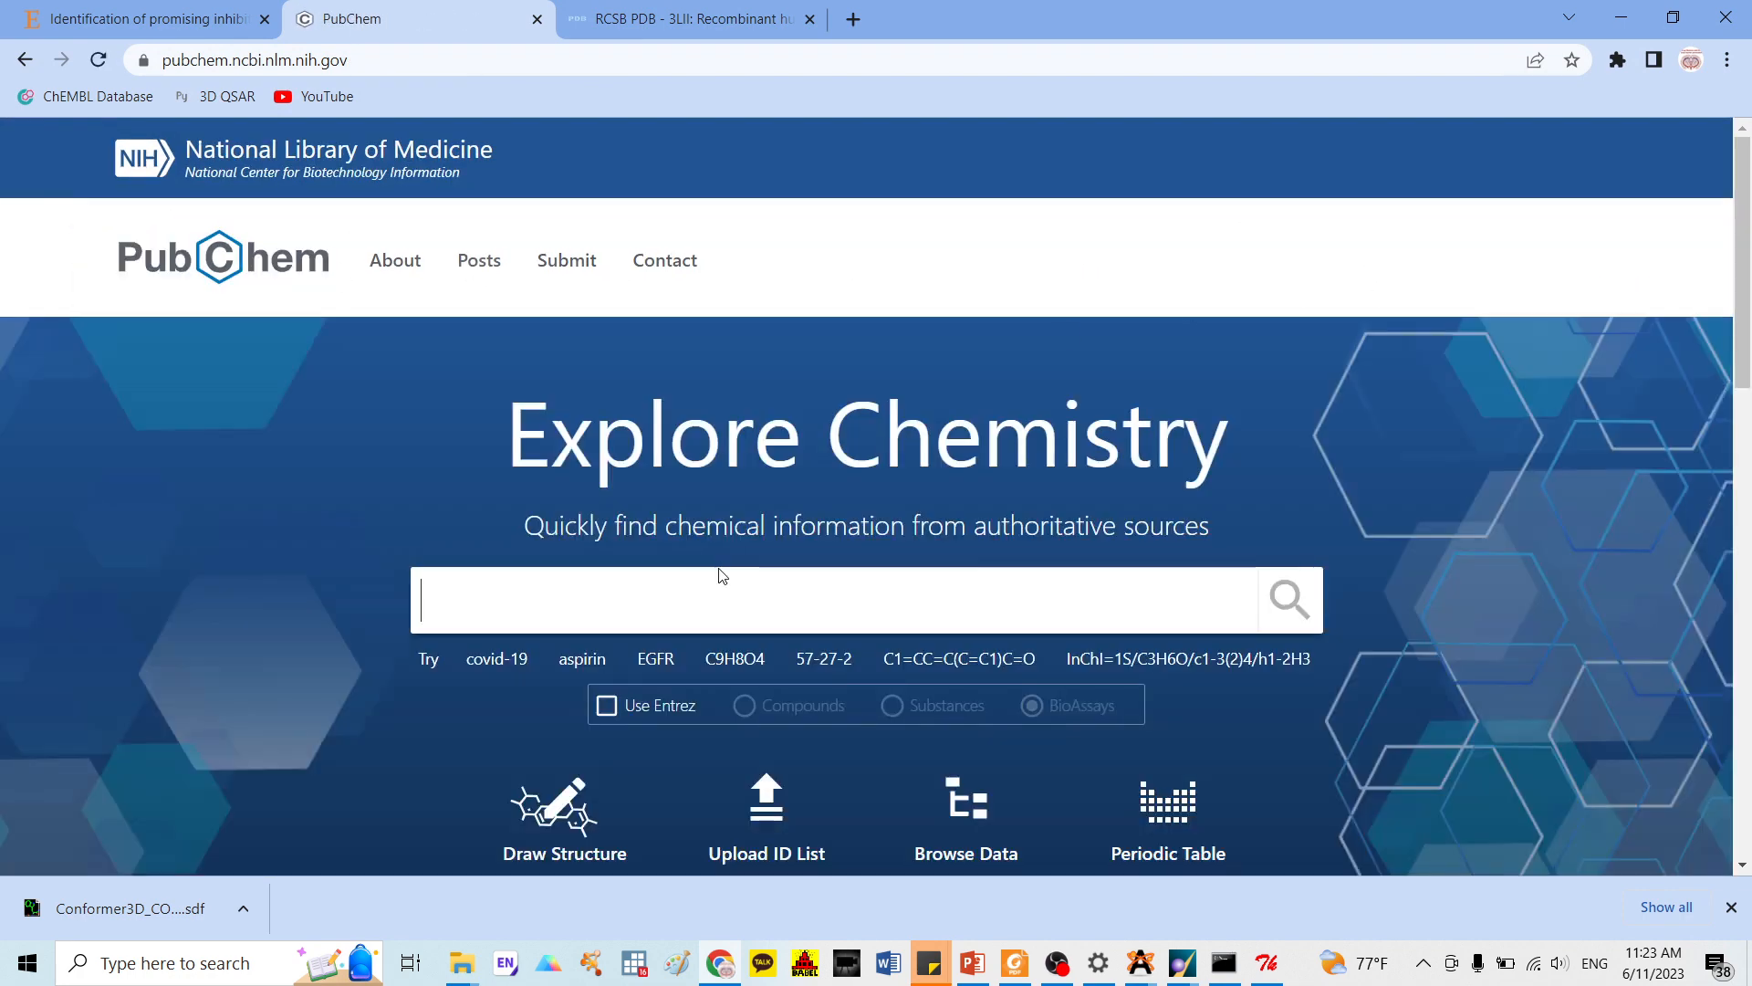
key(super+Left)
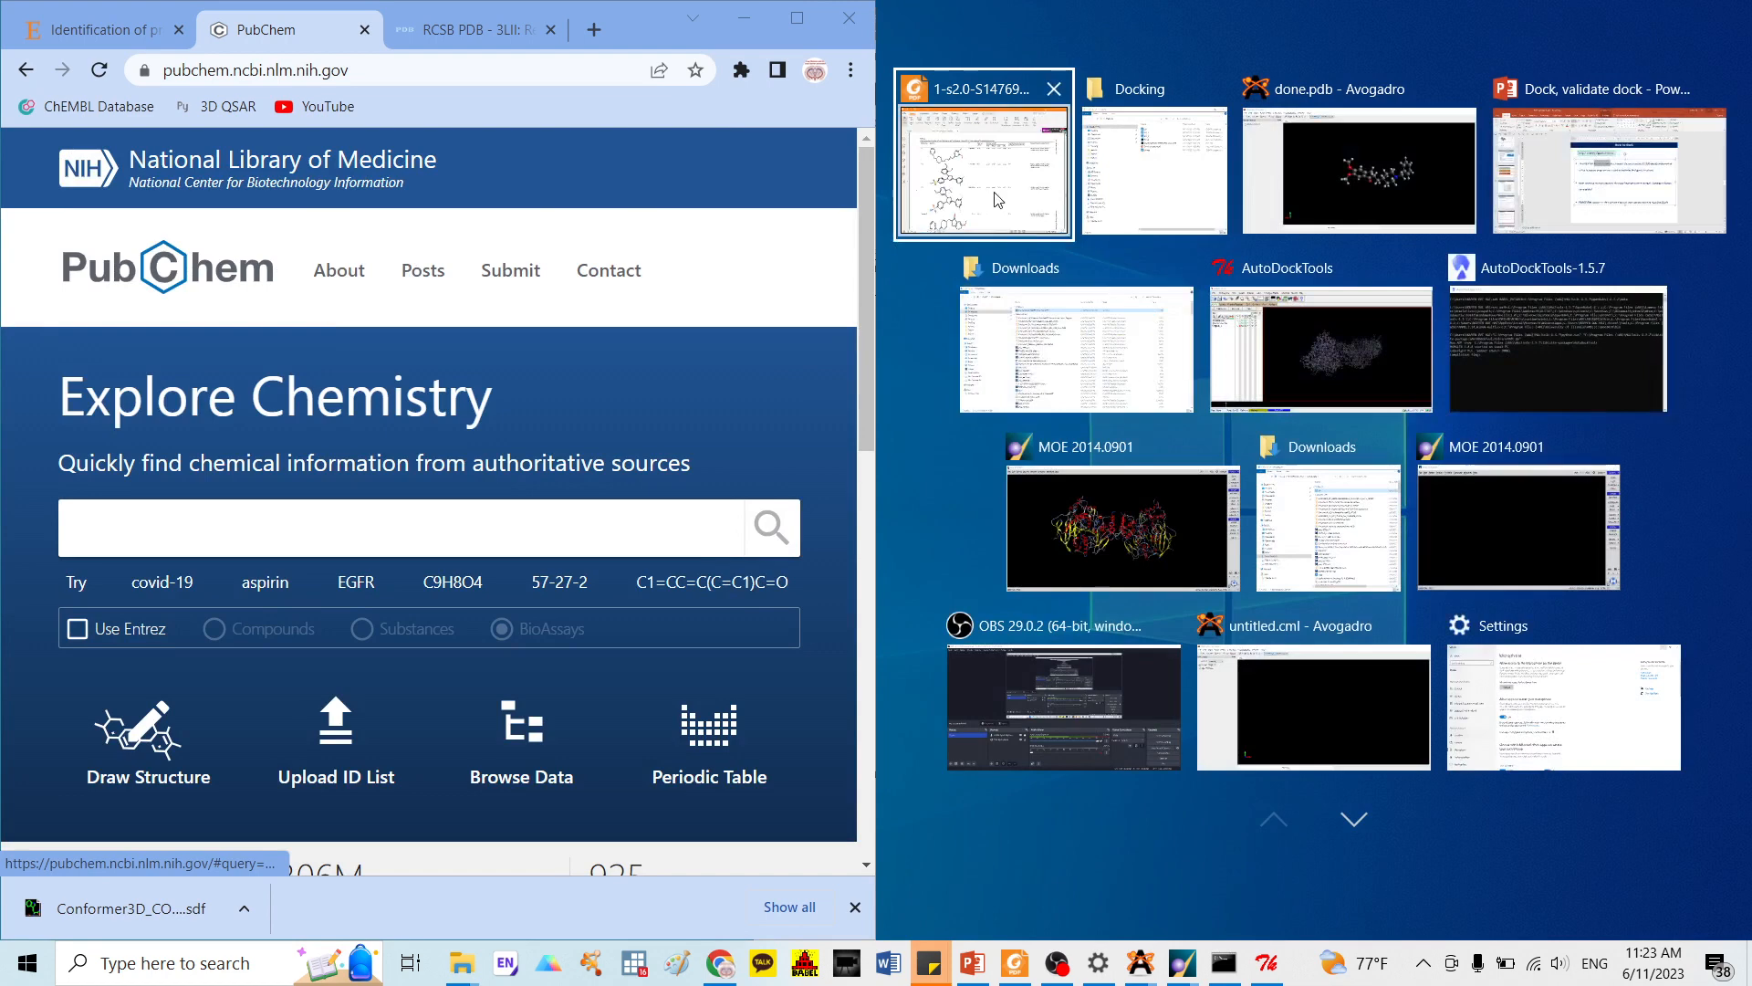
click(983, 160)
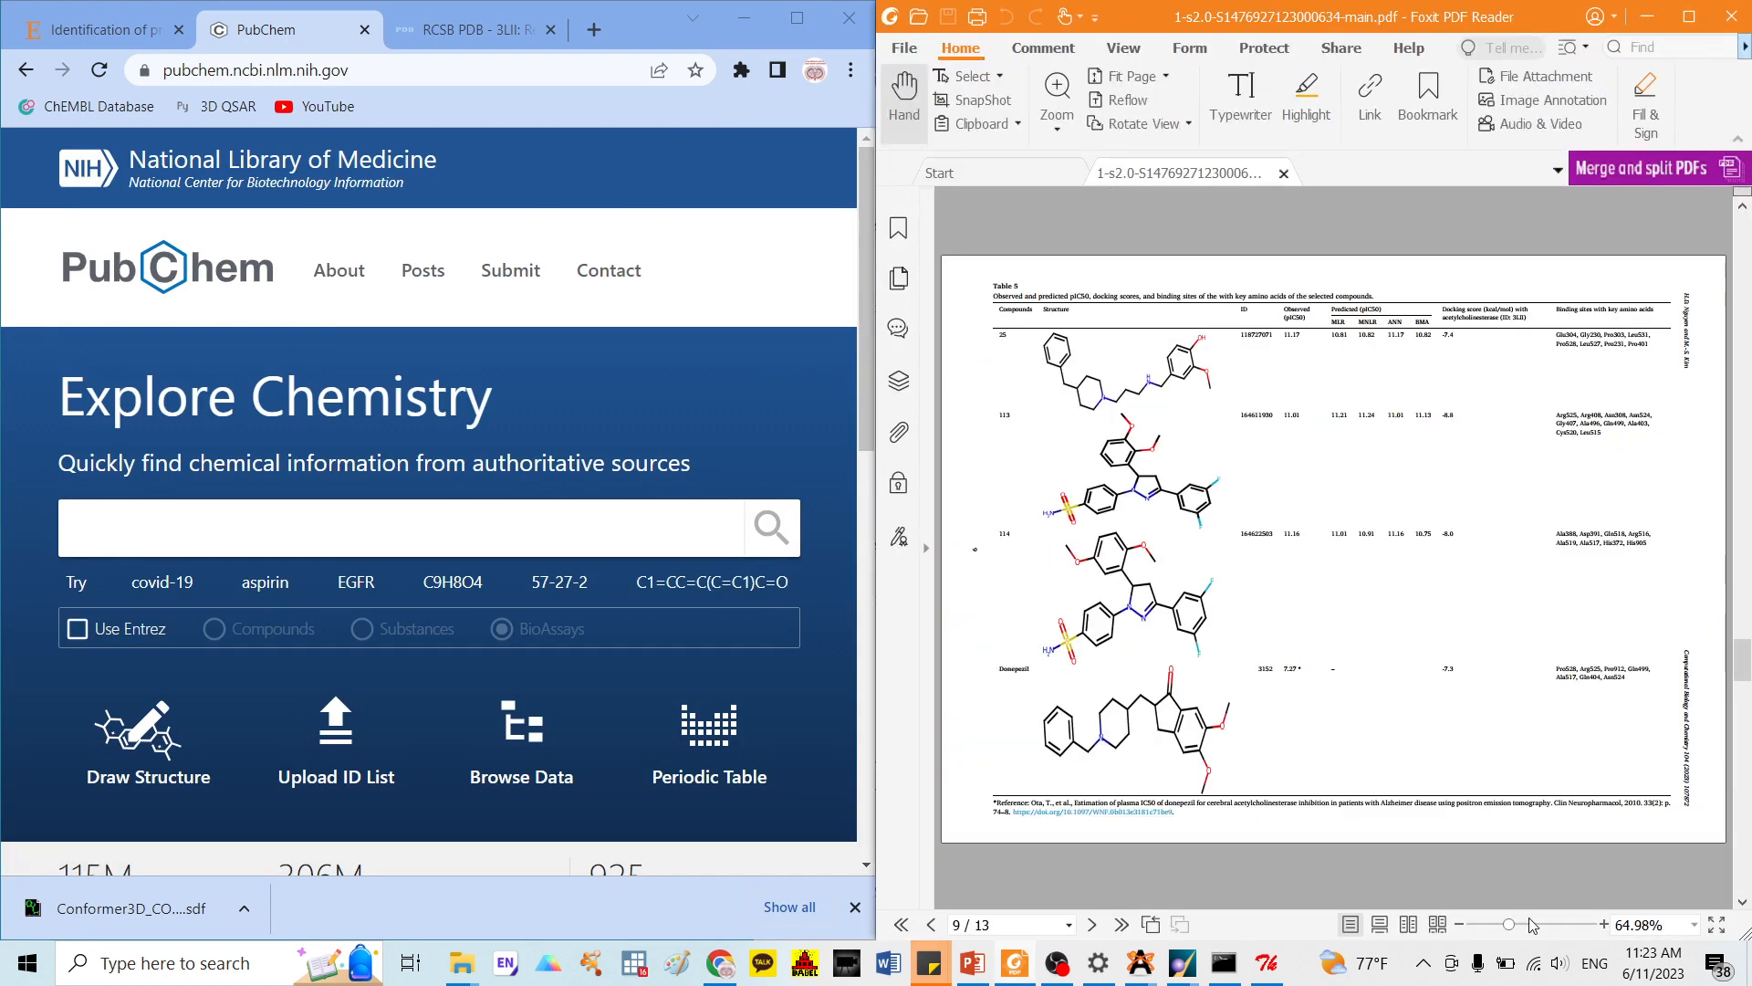
click(1534, 925)
drag(1448, 440, 1430, 686)
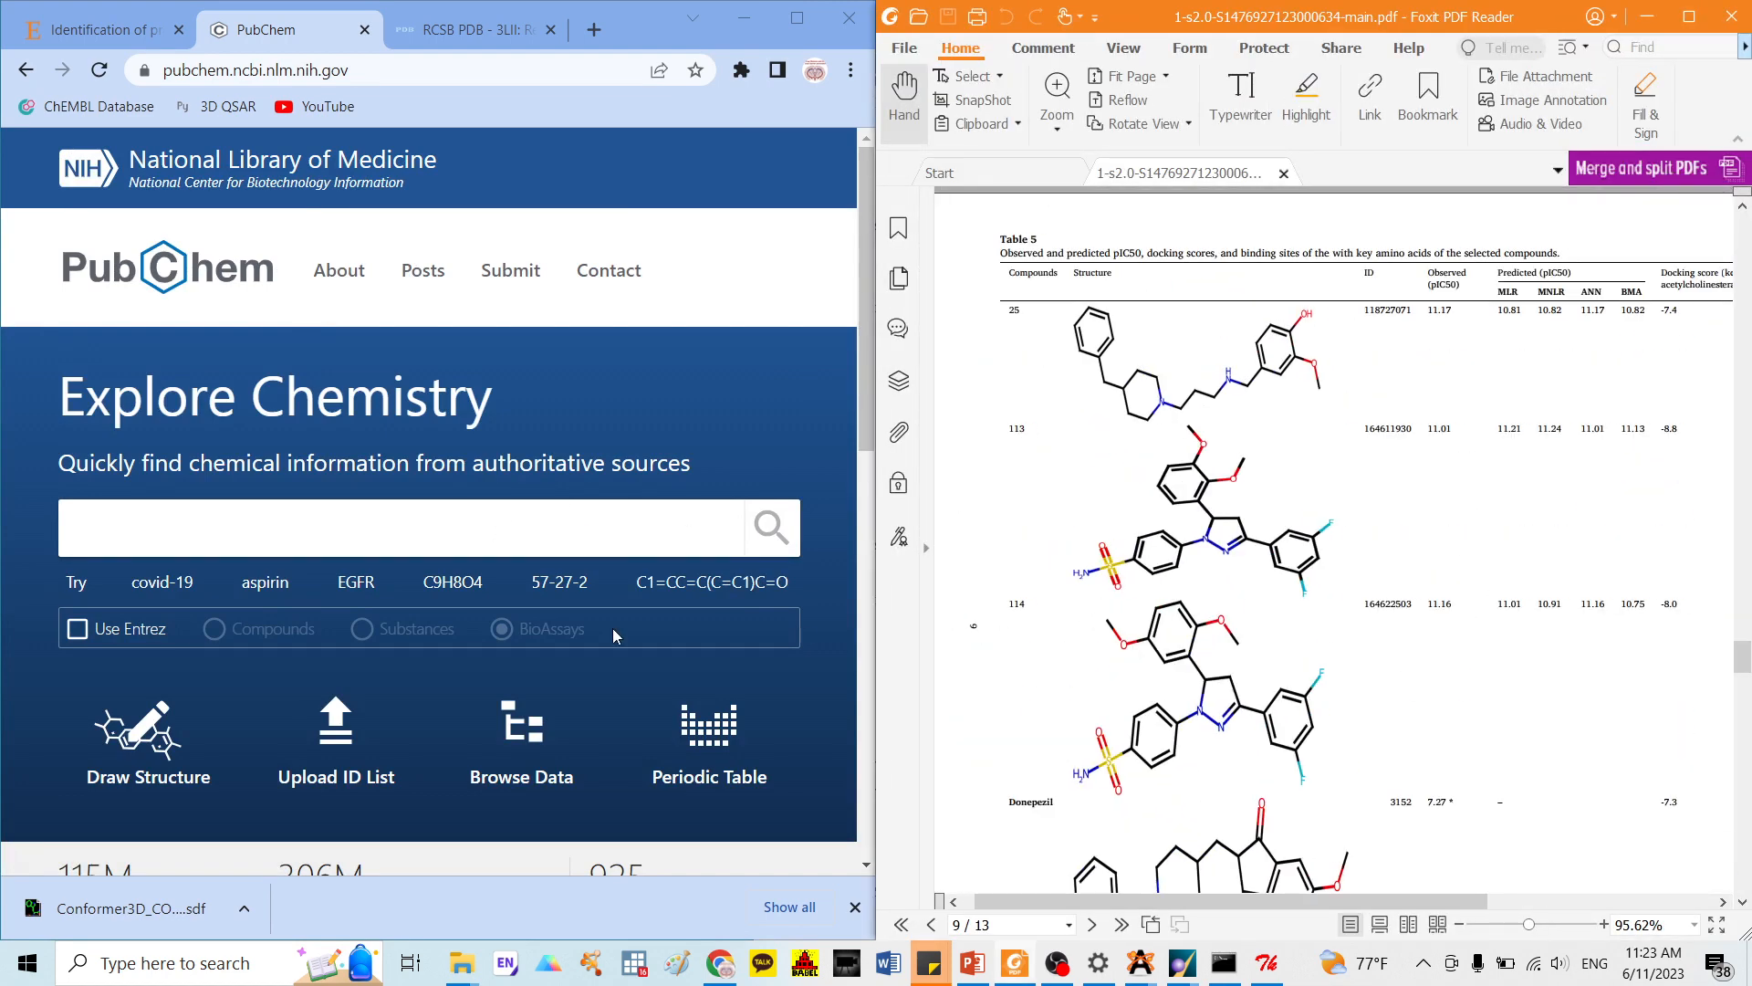
Search PubChem for compound 118727071, open its record and maximize the browser
click(237, 514)
text(11)
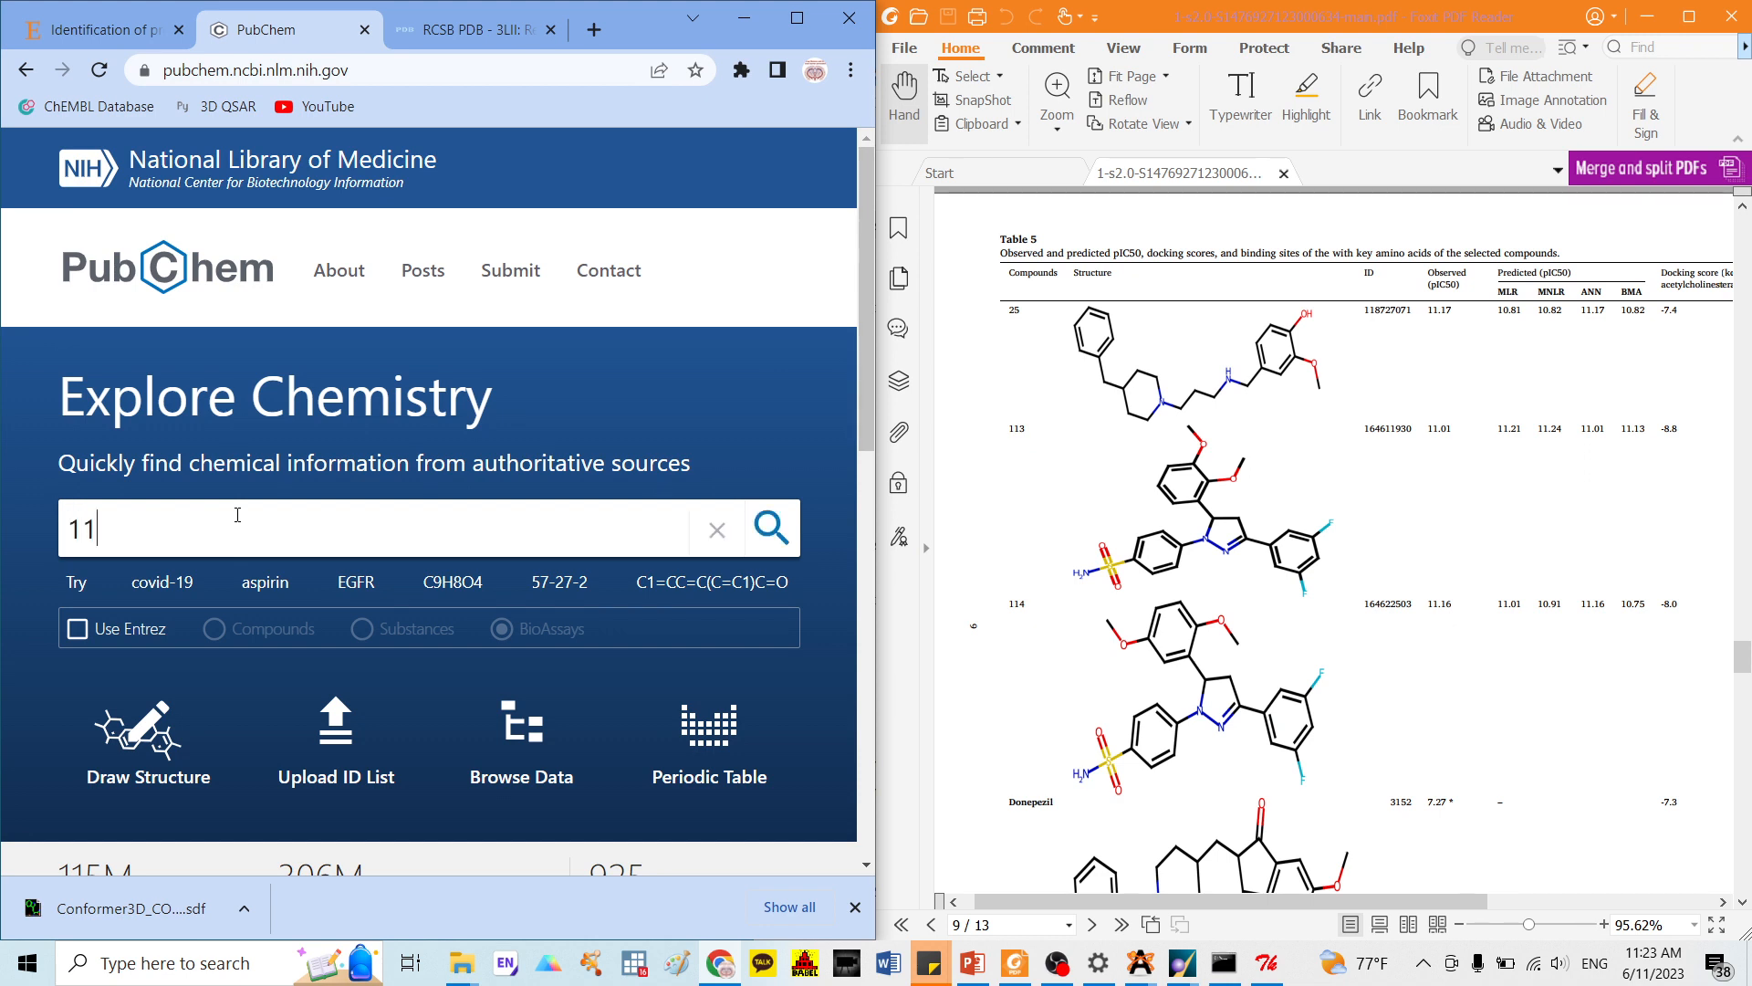
text(8727)
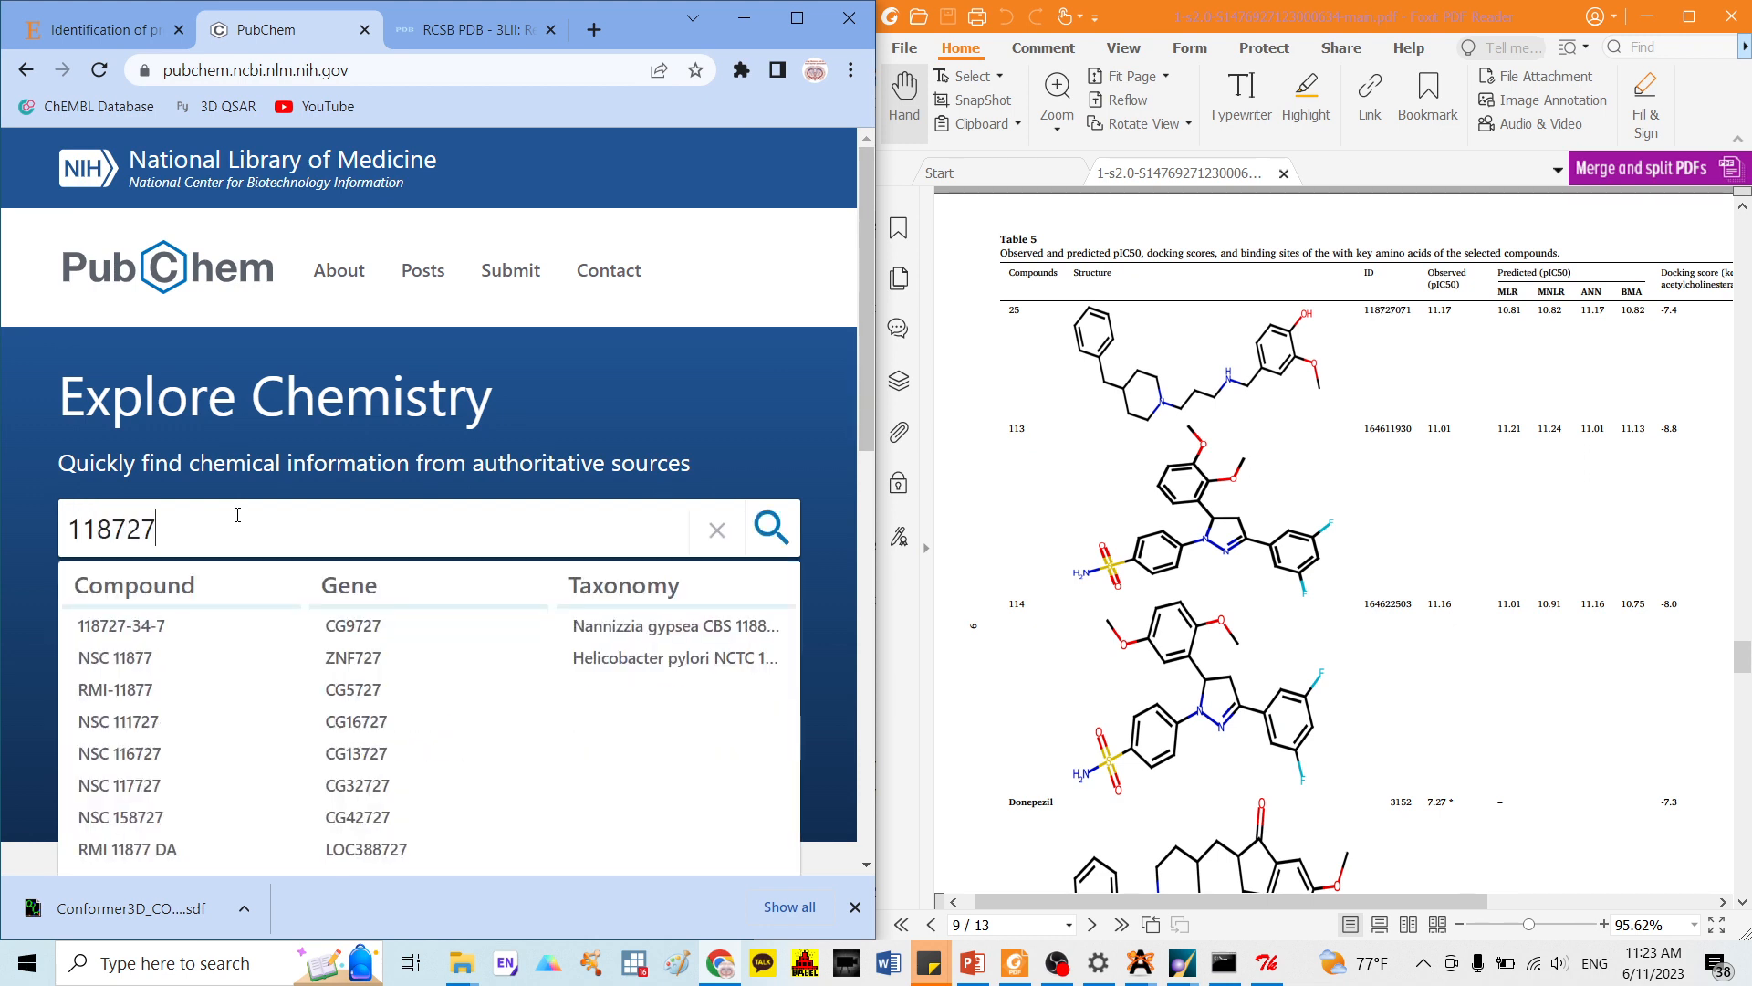
text(1)
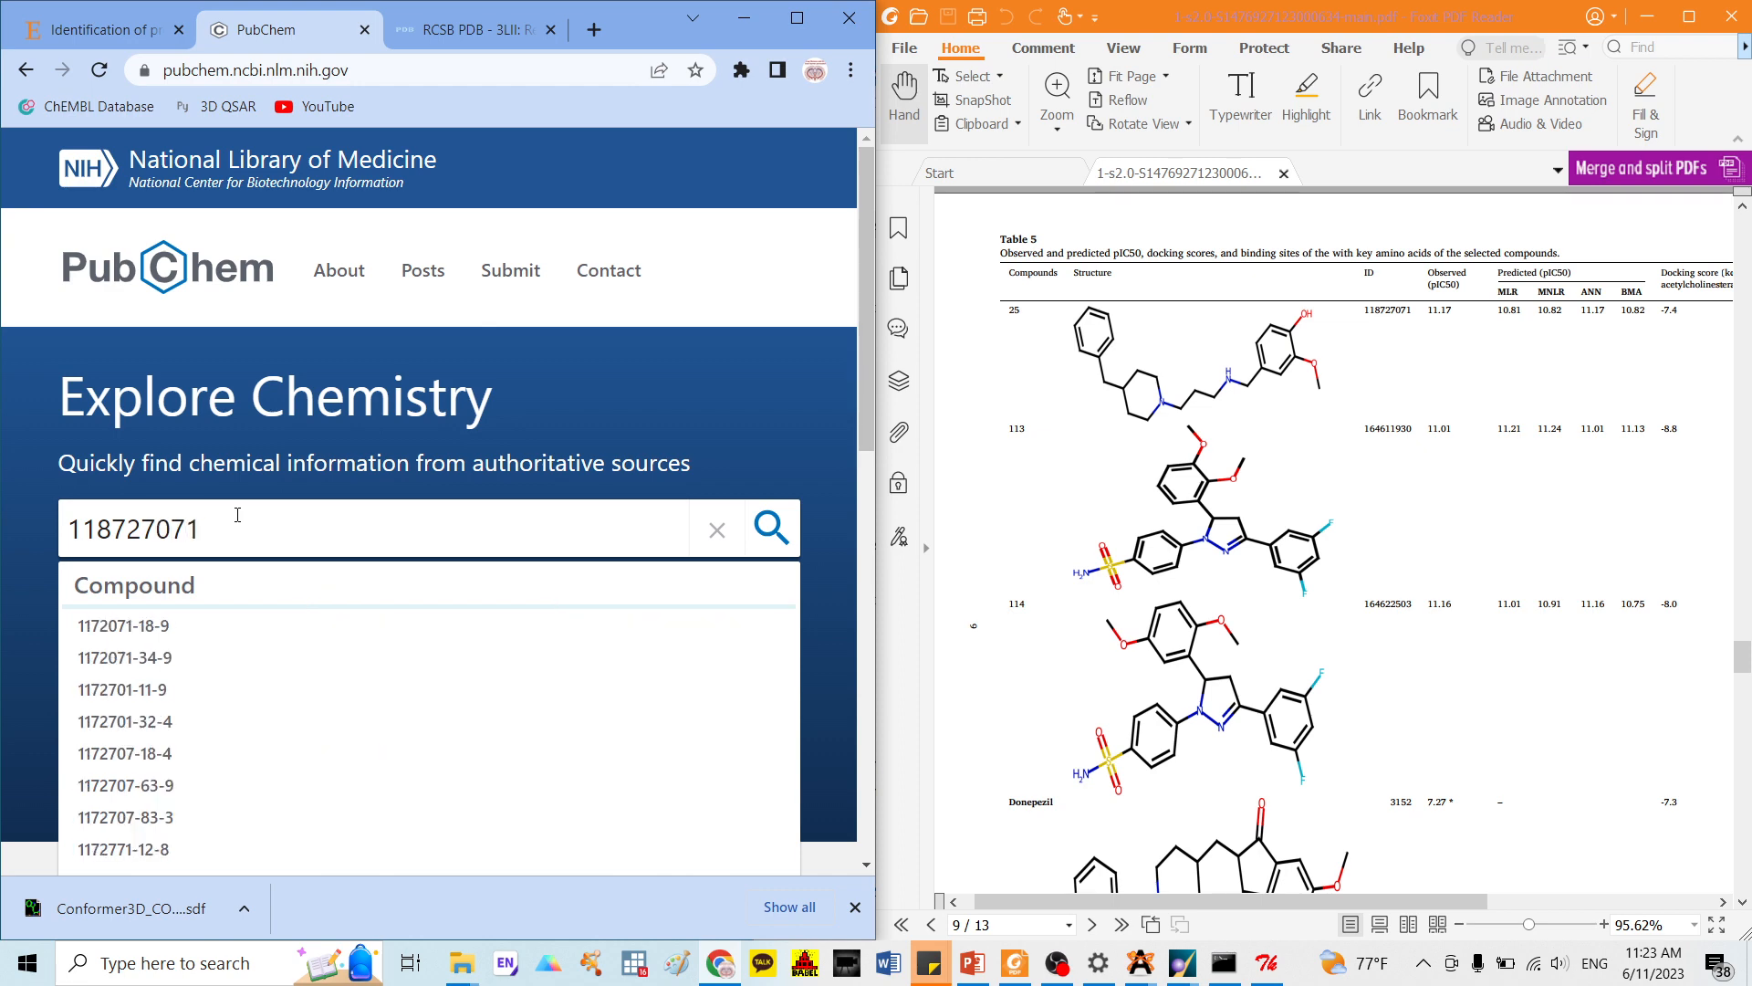
key(Return)
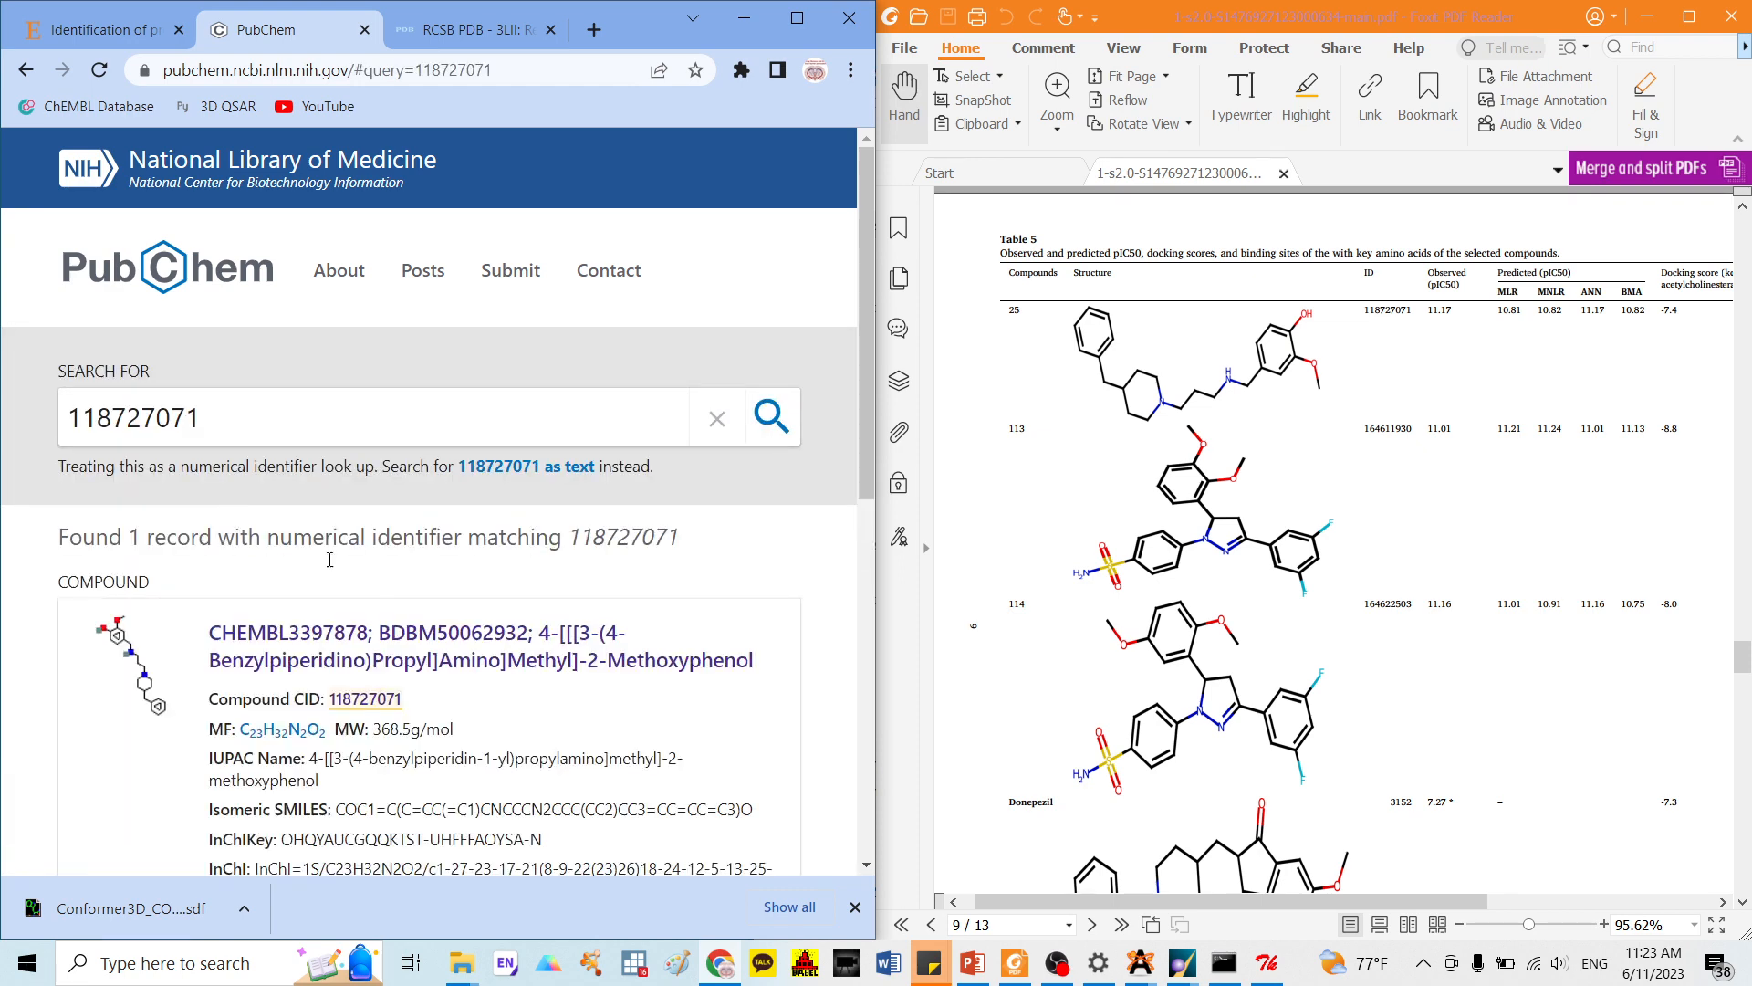
click(483, 648)
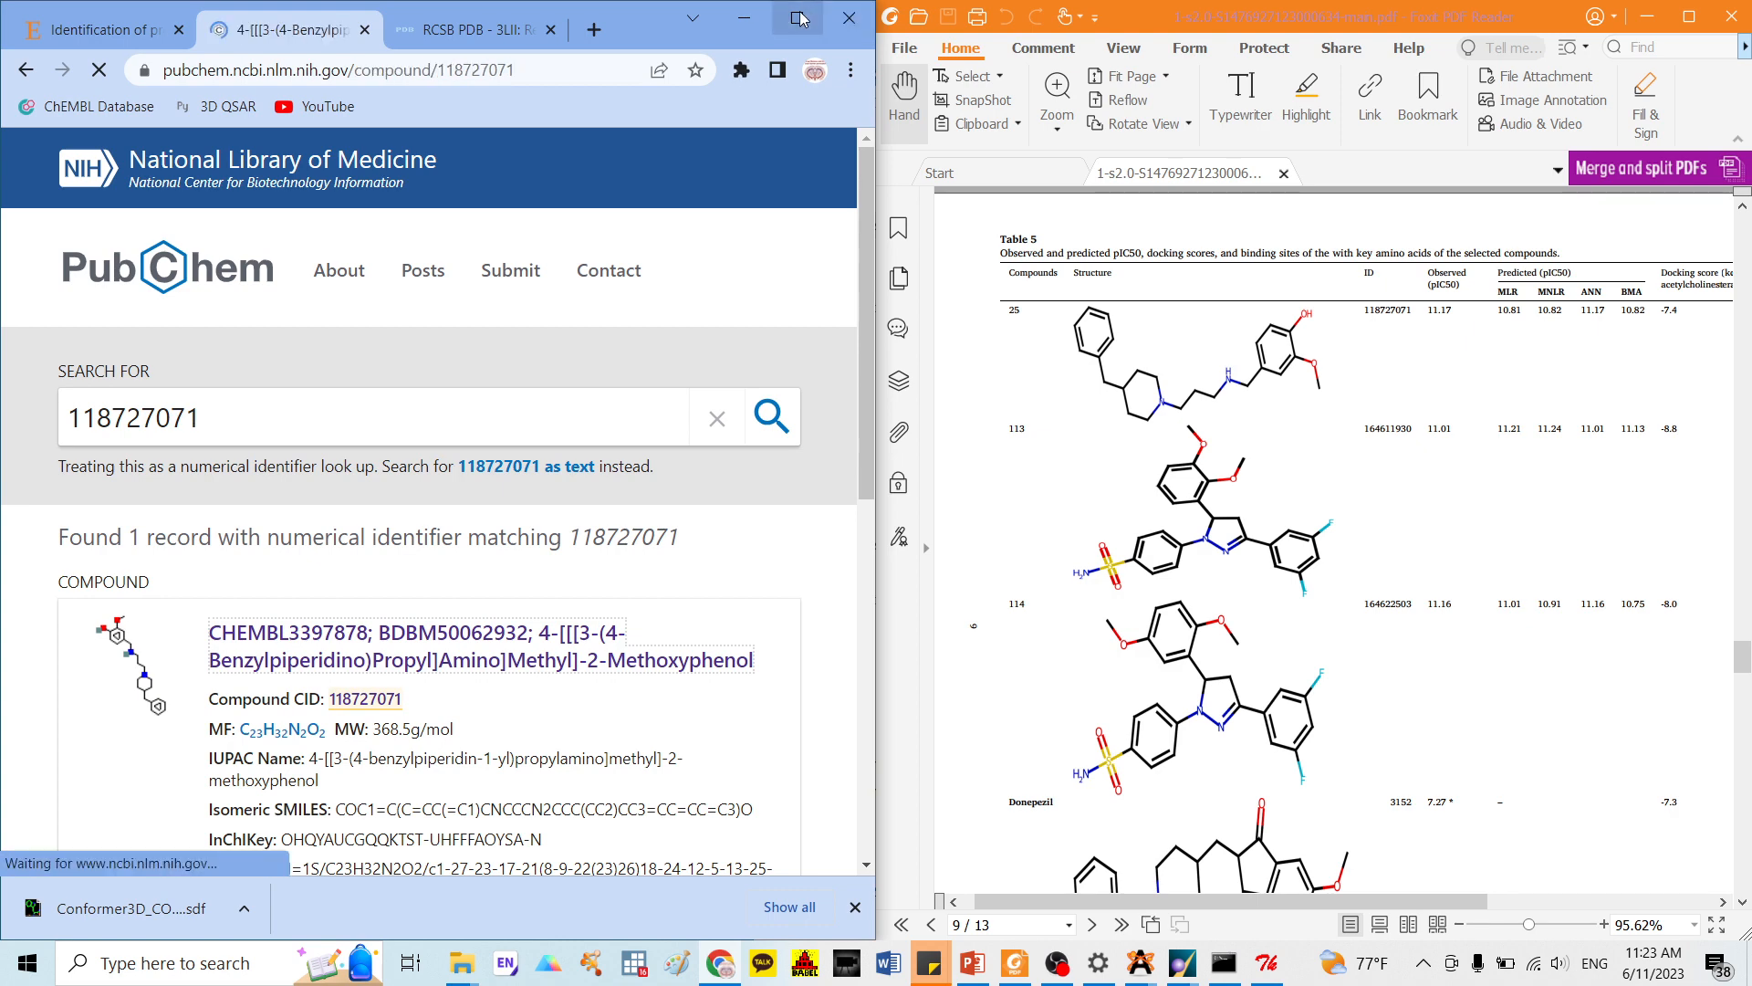
click(797, 18)
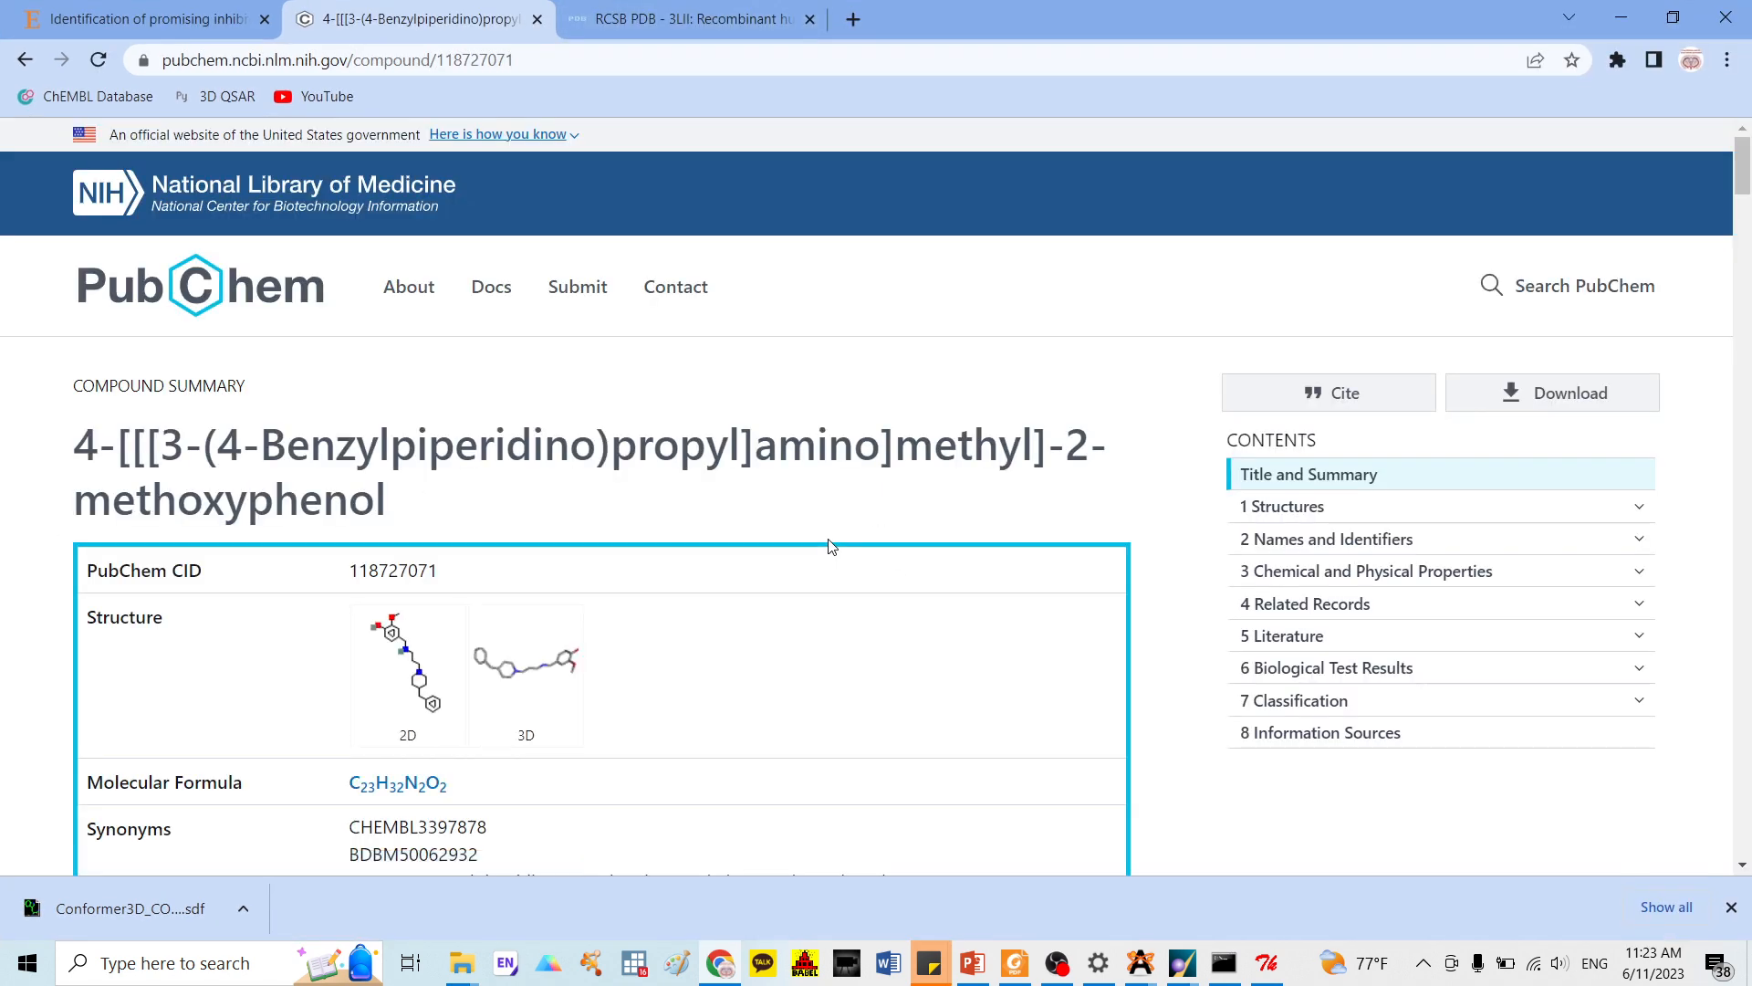
Download the compound's 3D conformer coordinates in SDF format, shrink the browser window and launch a new Avogadro window
scroll(697, 561, down, 15)
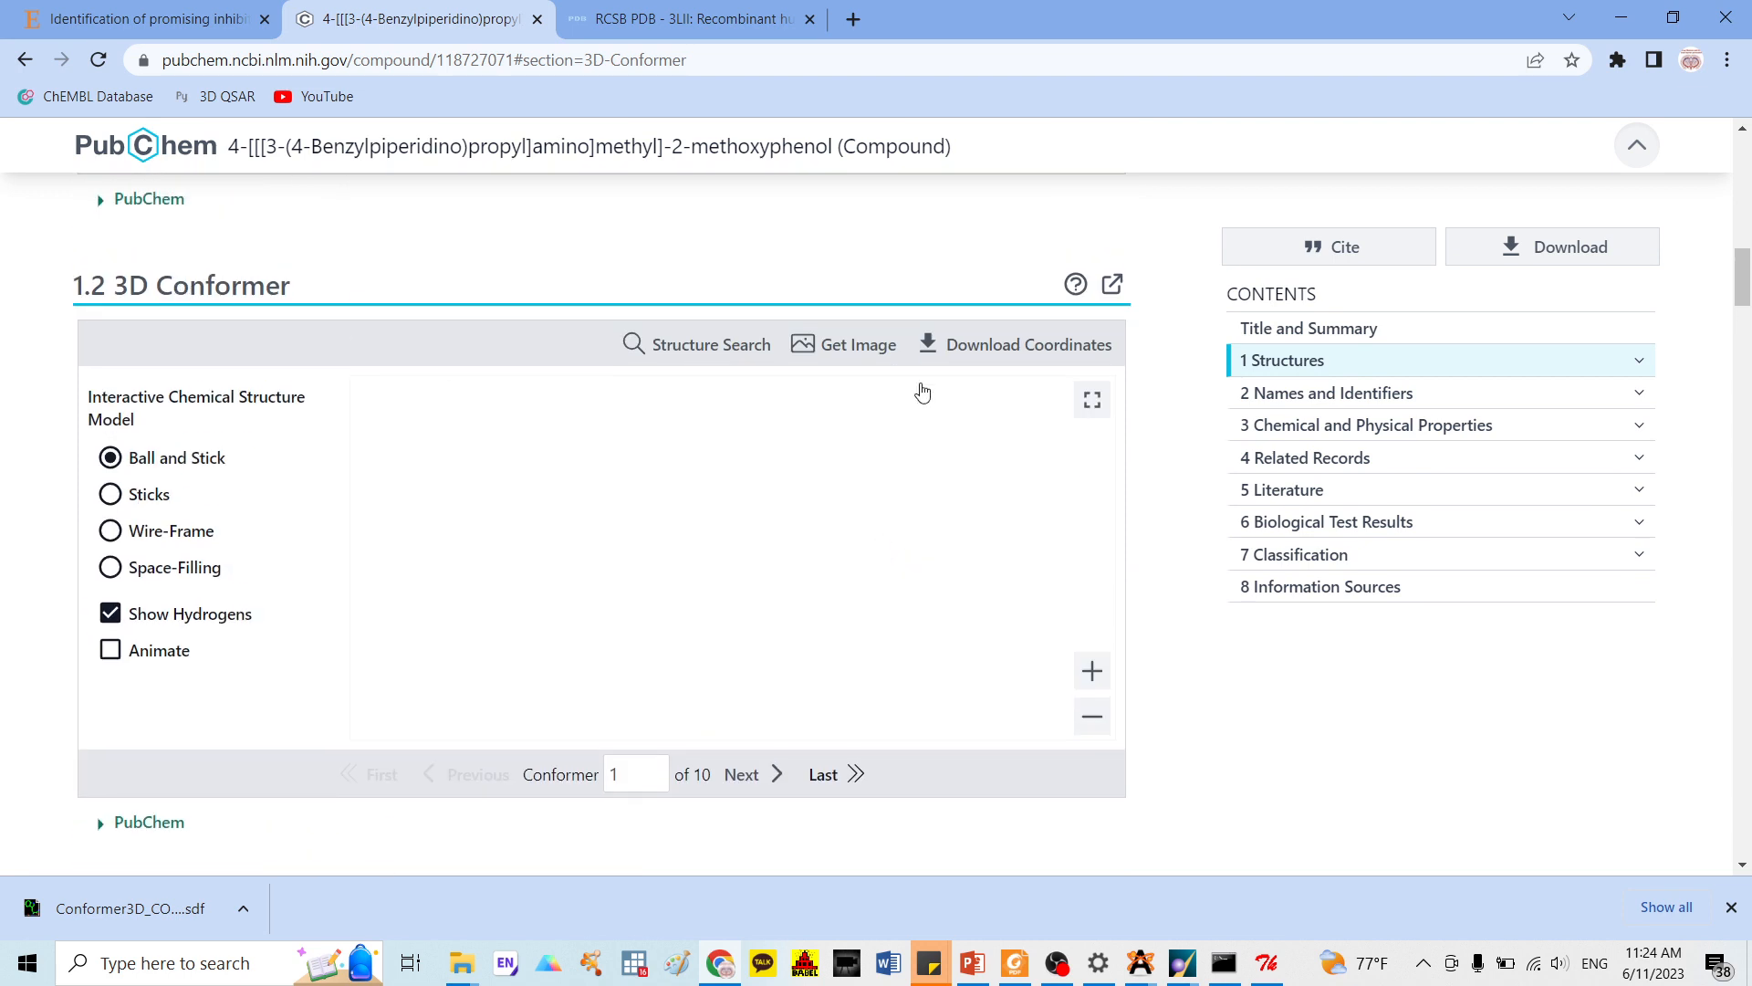
click(975, 347)
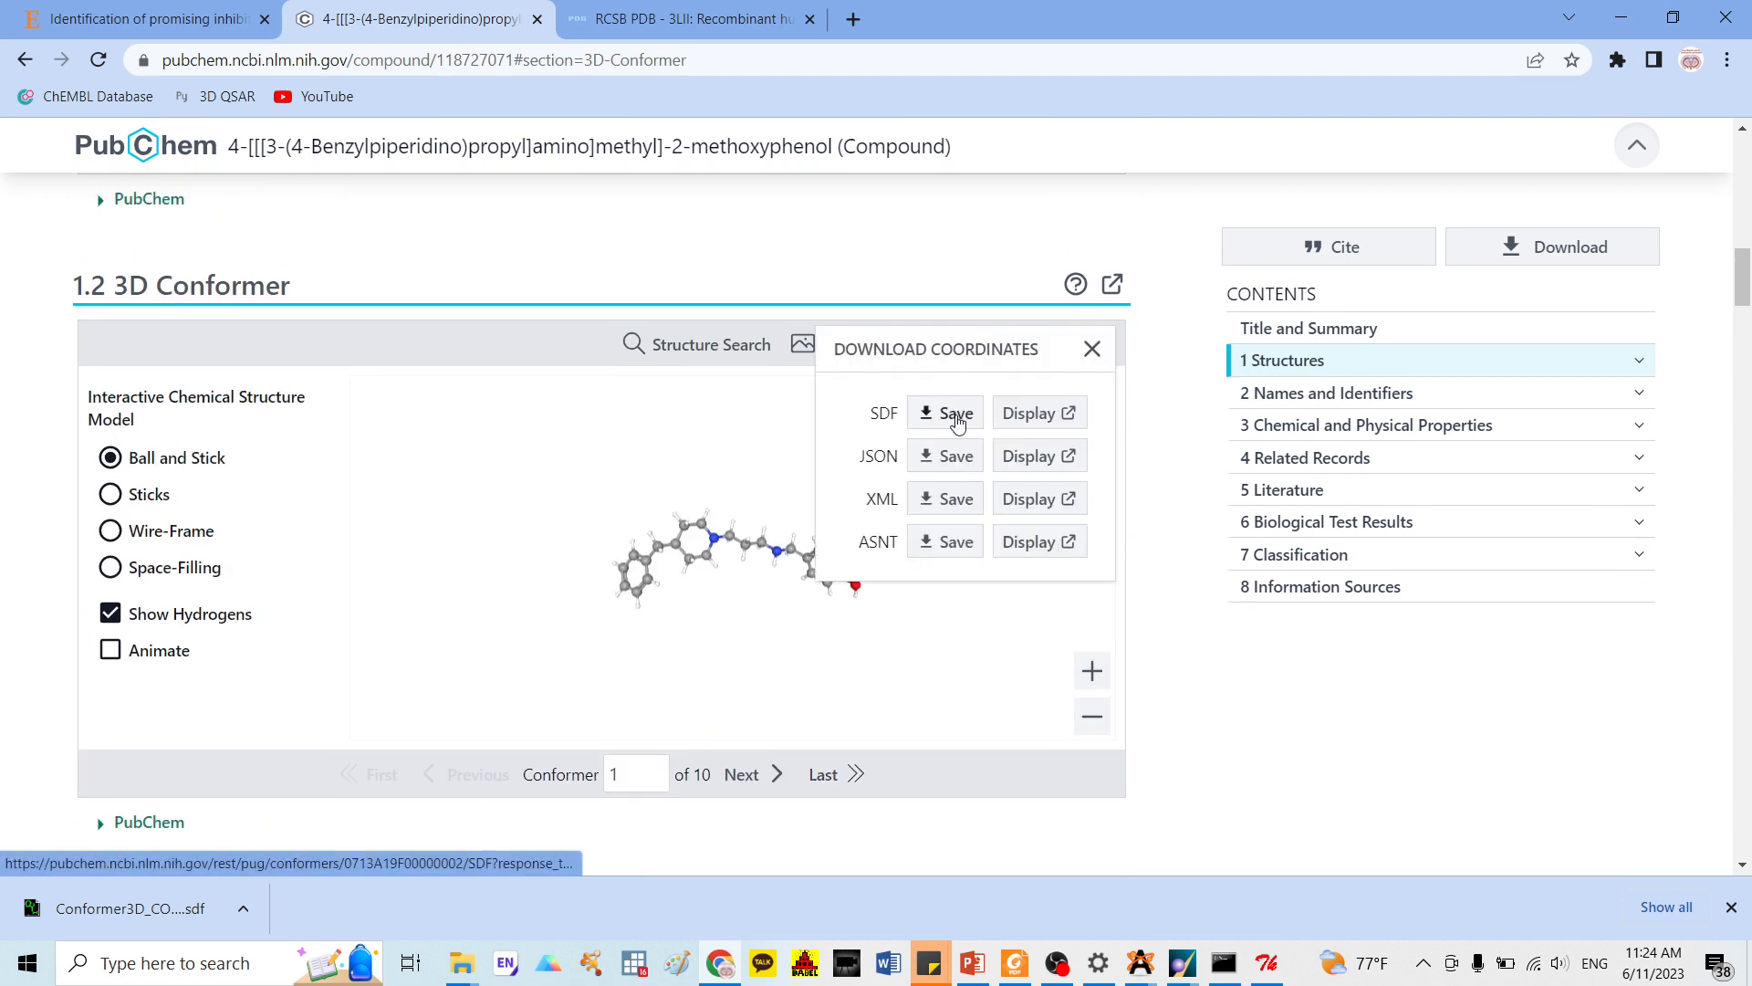
click(949, 413)
drag(1402, 11, 1530, 51)
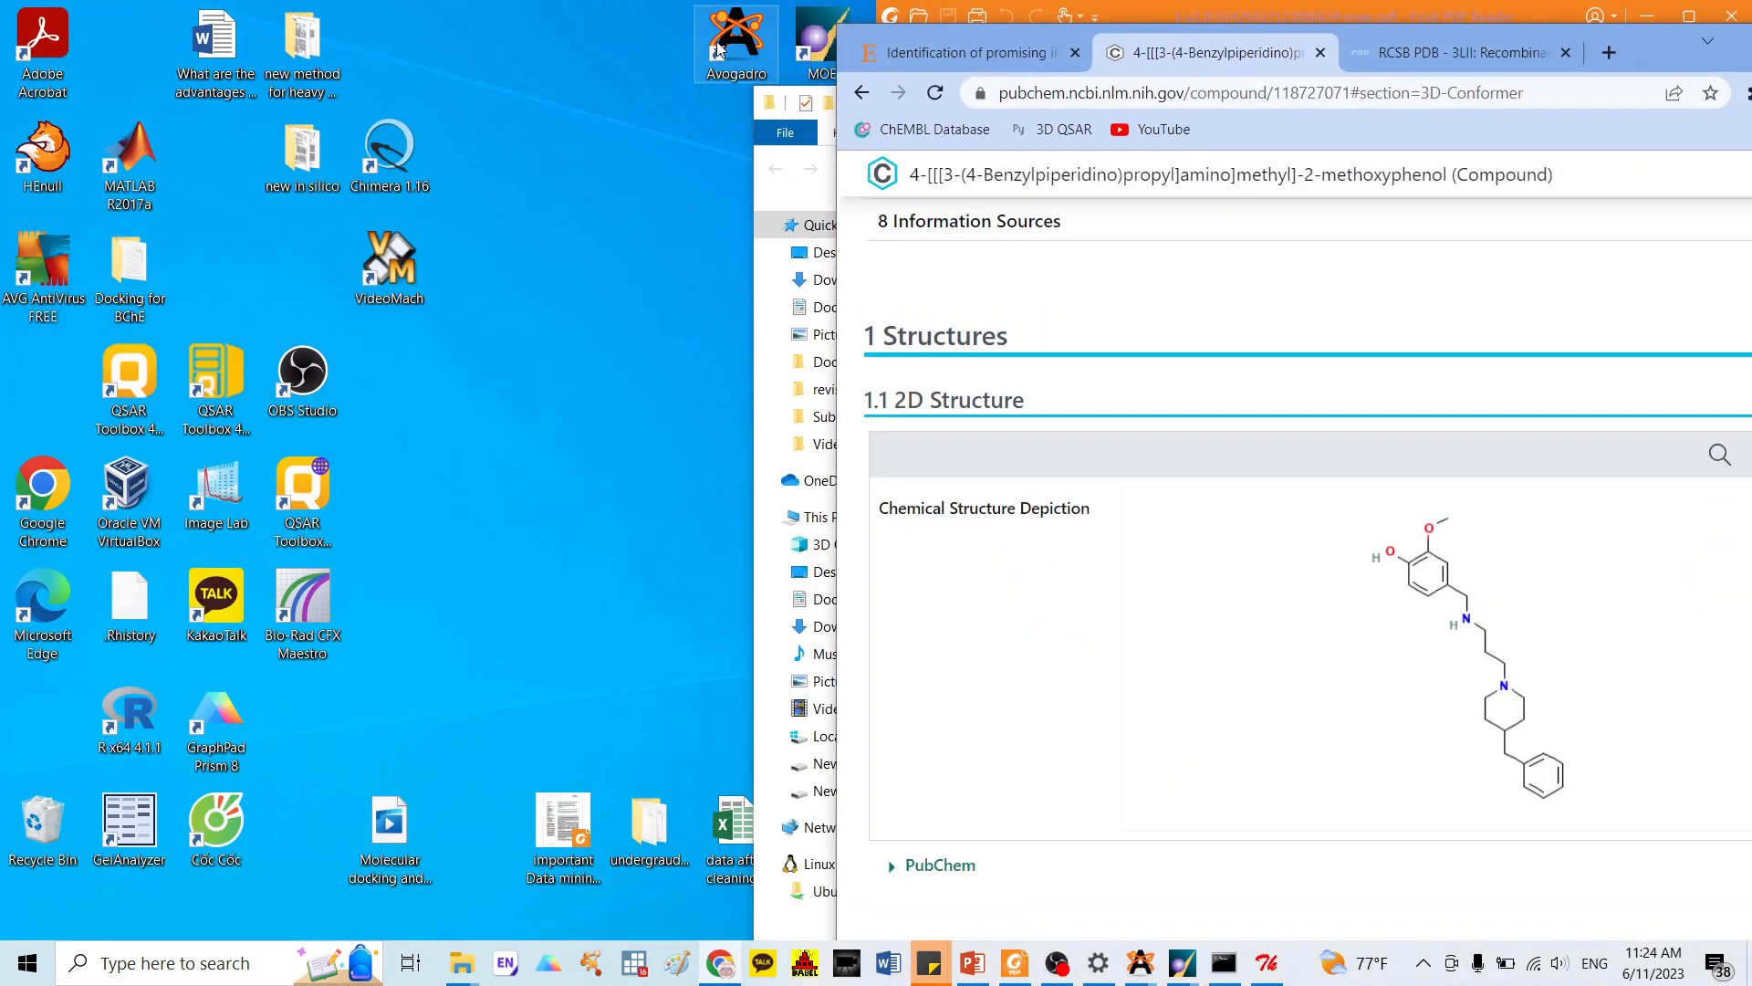
double_click(739, 44)
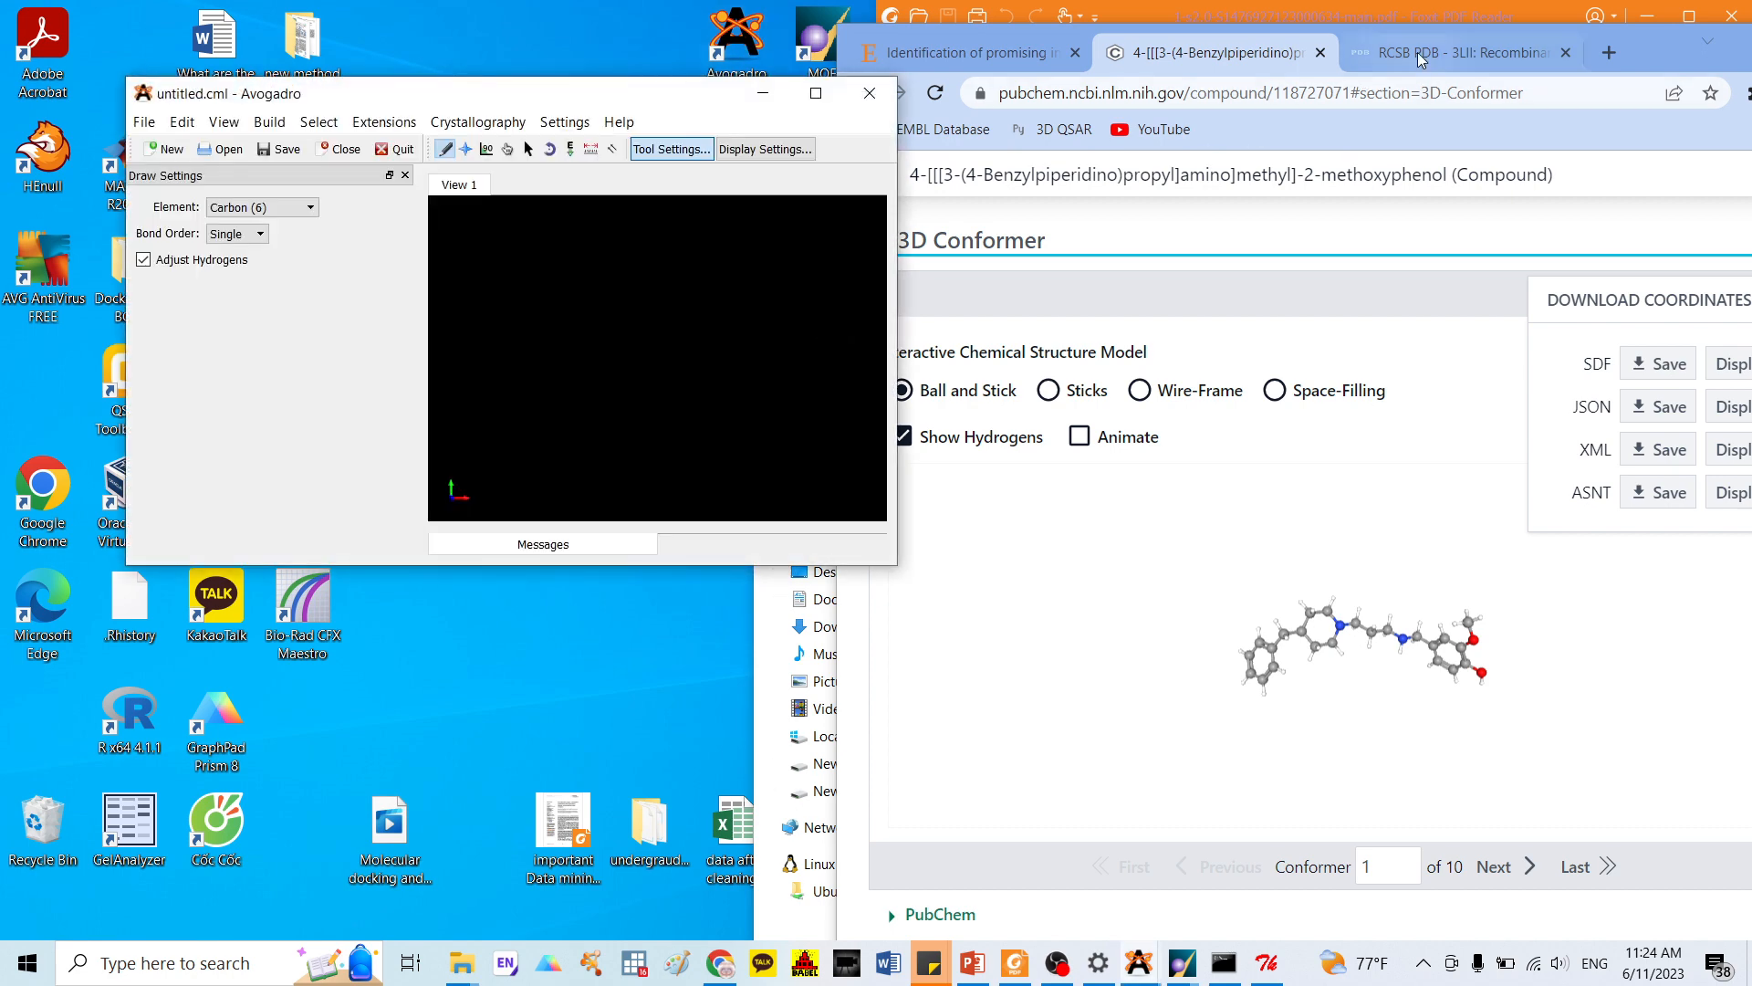
Move Conformer3D_COMPOUND_CID_118727071 from the Downloads folder into the Docking folder and minimize the windows covering it
mouse_move(460, 960)
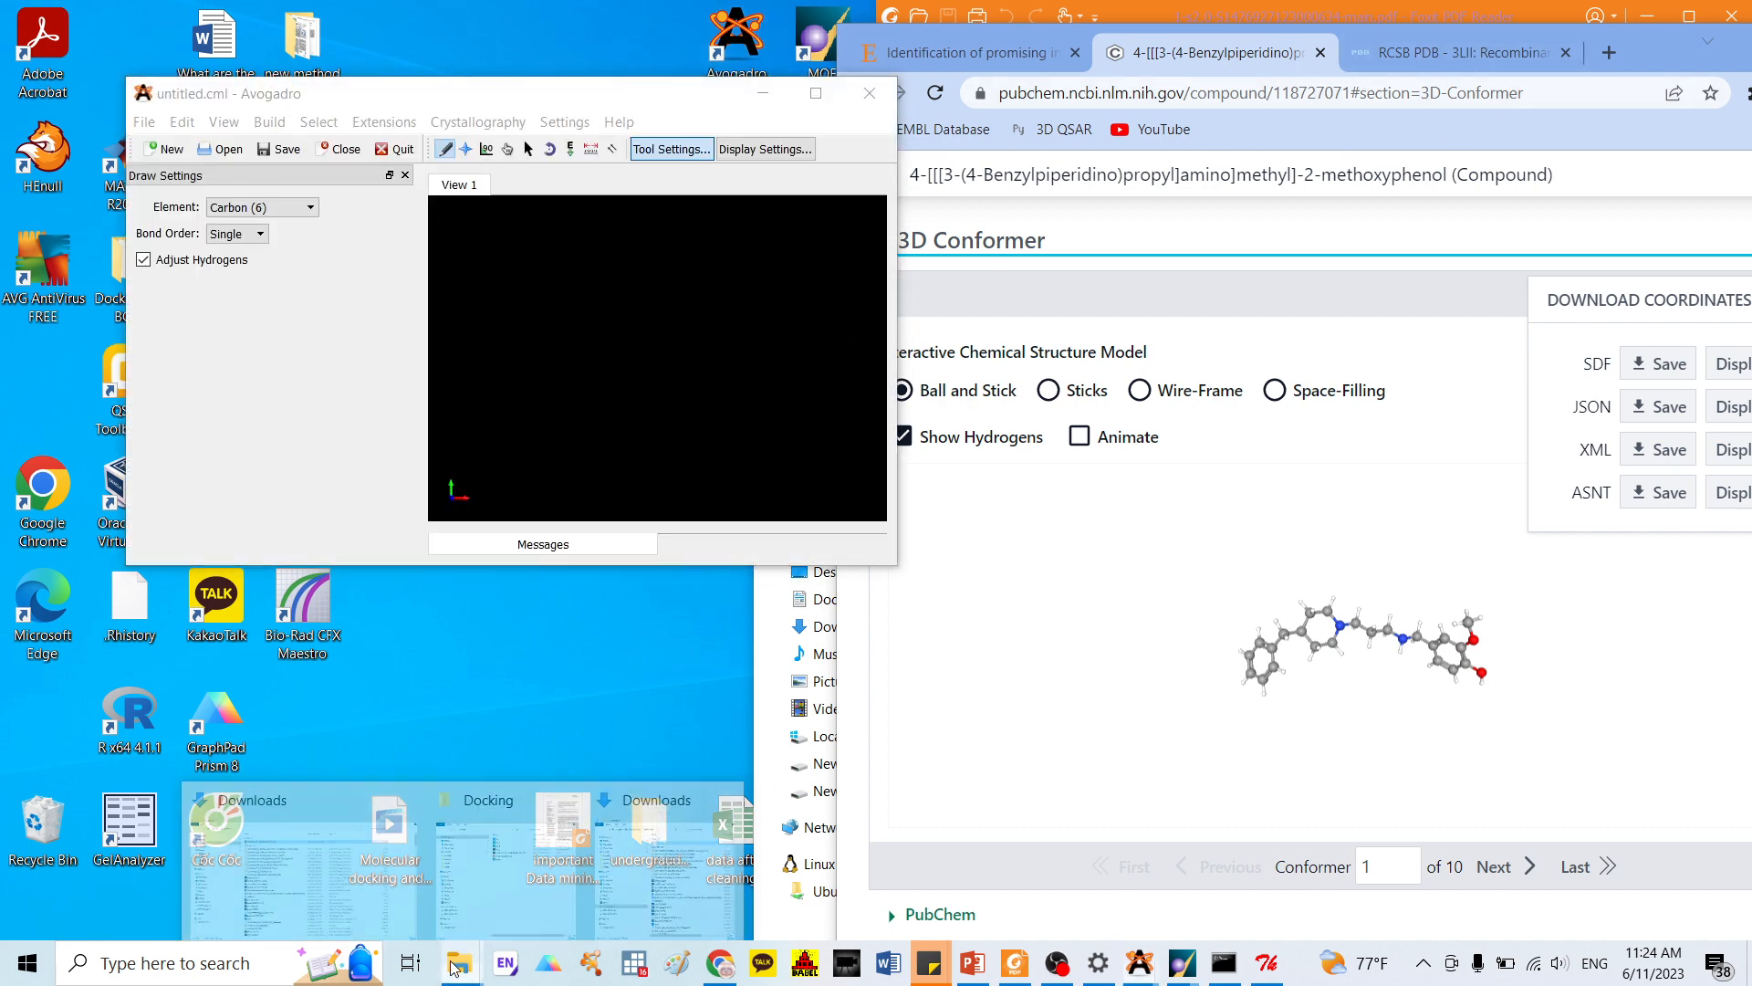
click(315, 870)
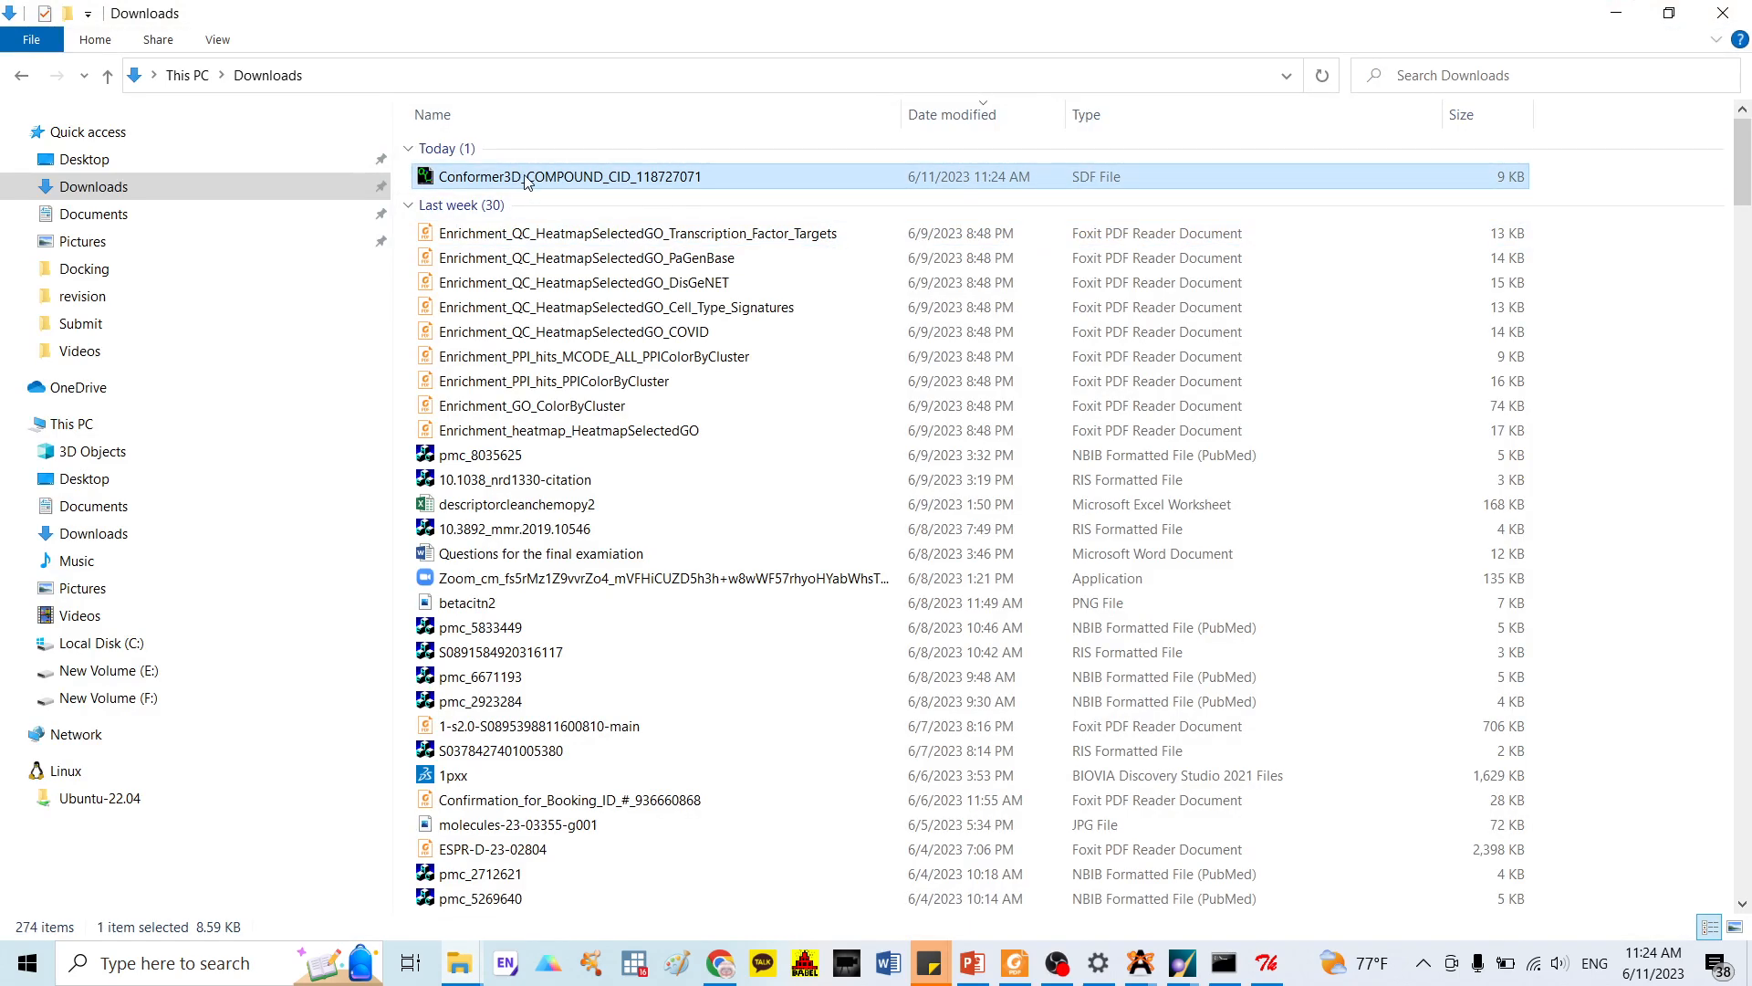
click(527, 179)
click(1625, 14)
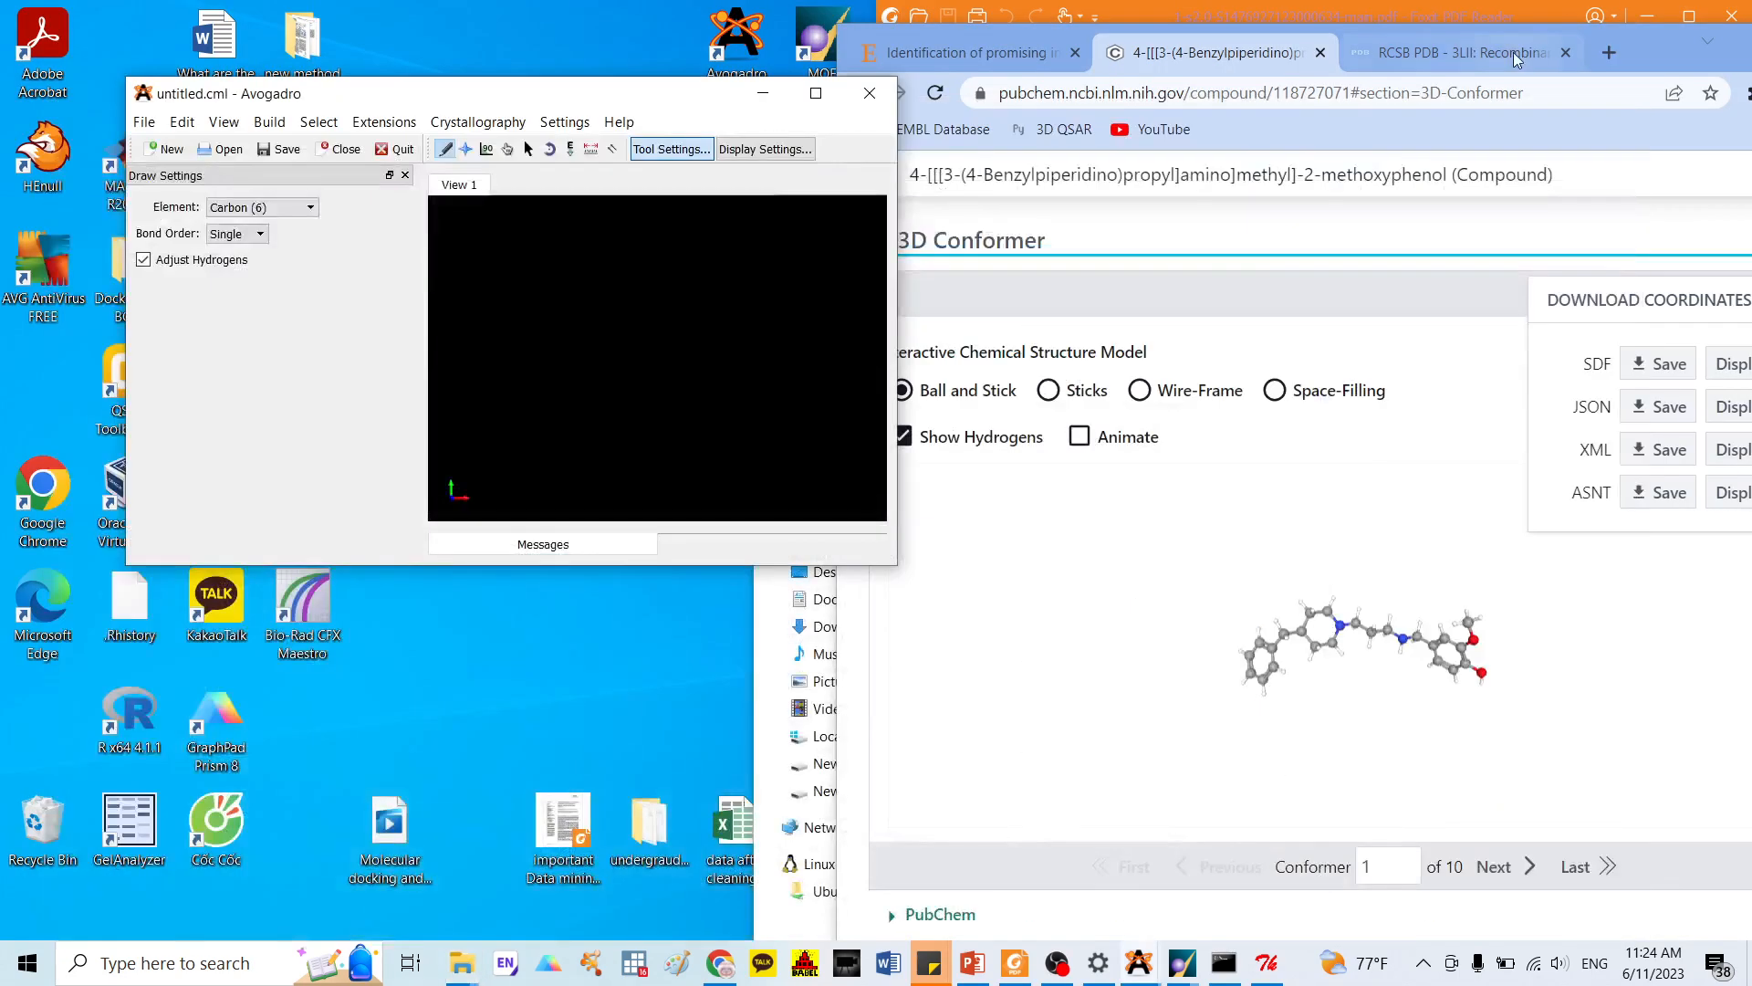
click(1650, 17)
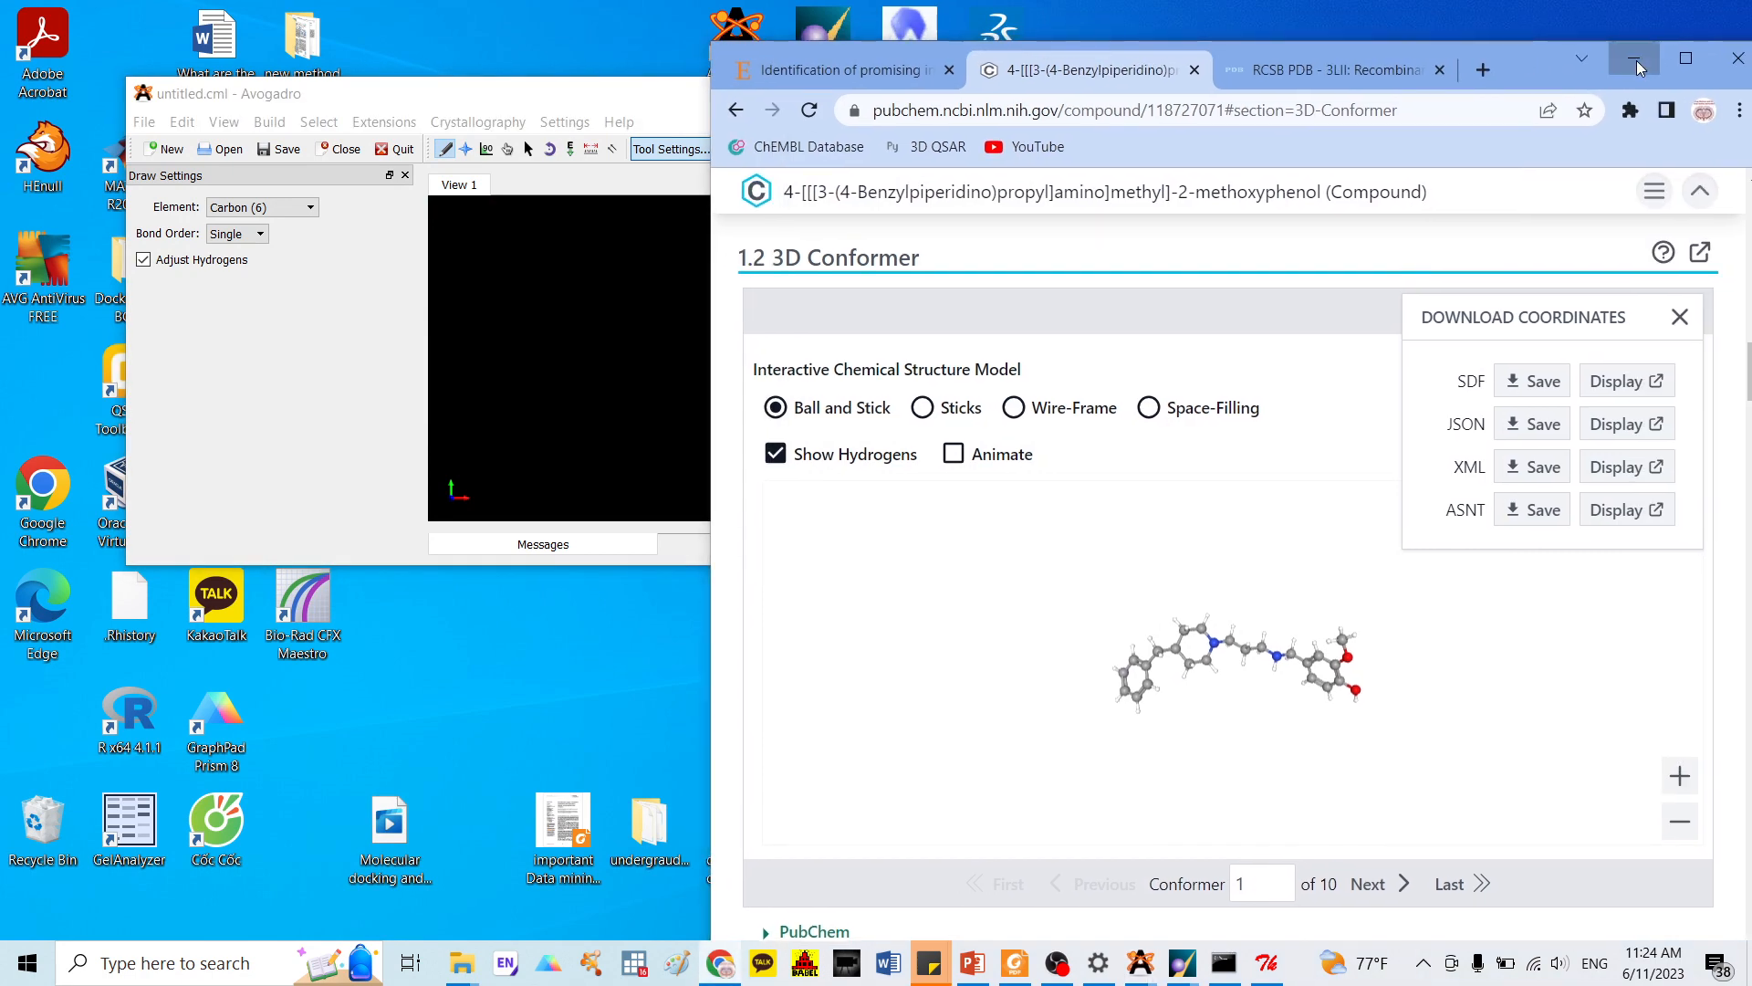
click(1635, 56)
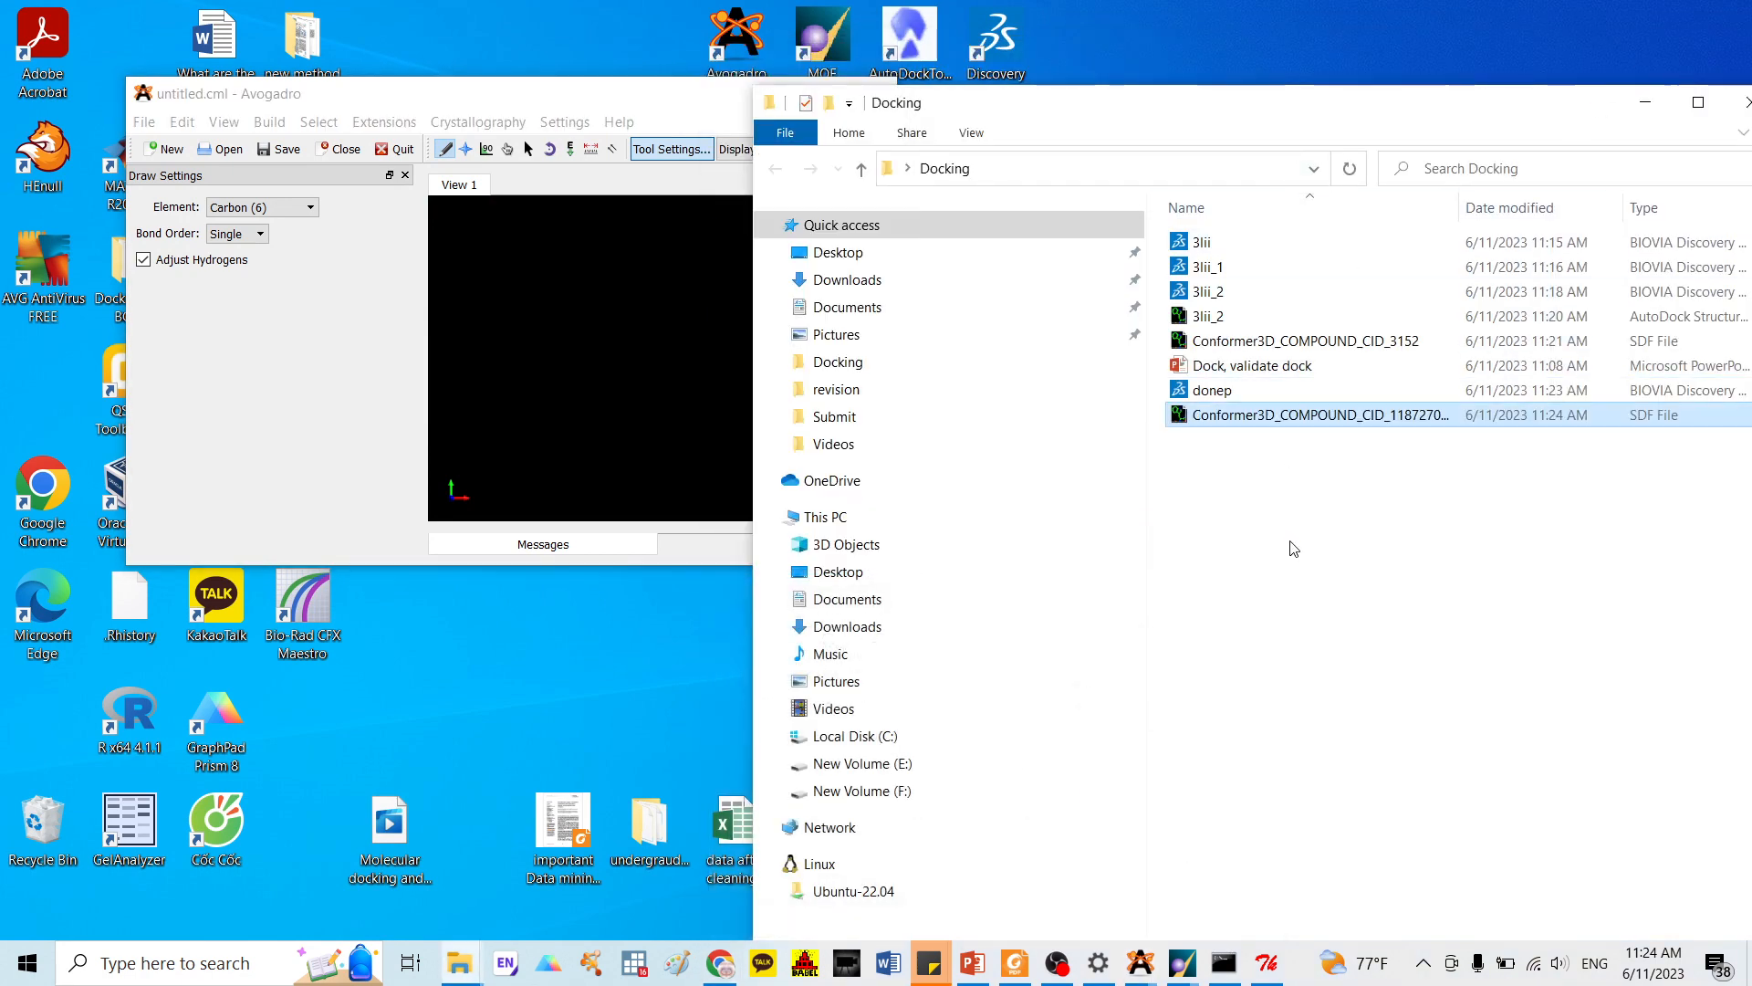
Load Conformer3D_COMPOUND_CID_118727071 from the Docking folder into Avogadro and maximize the Avogadro window
drag(1214, 106, 1440, 86)
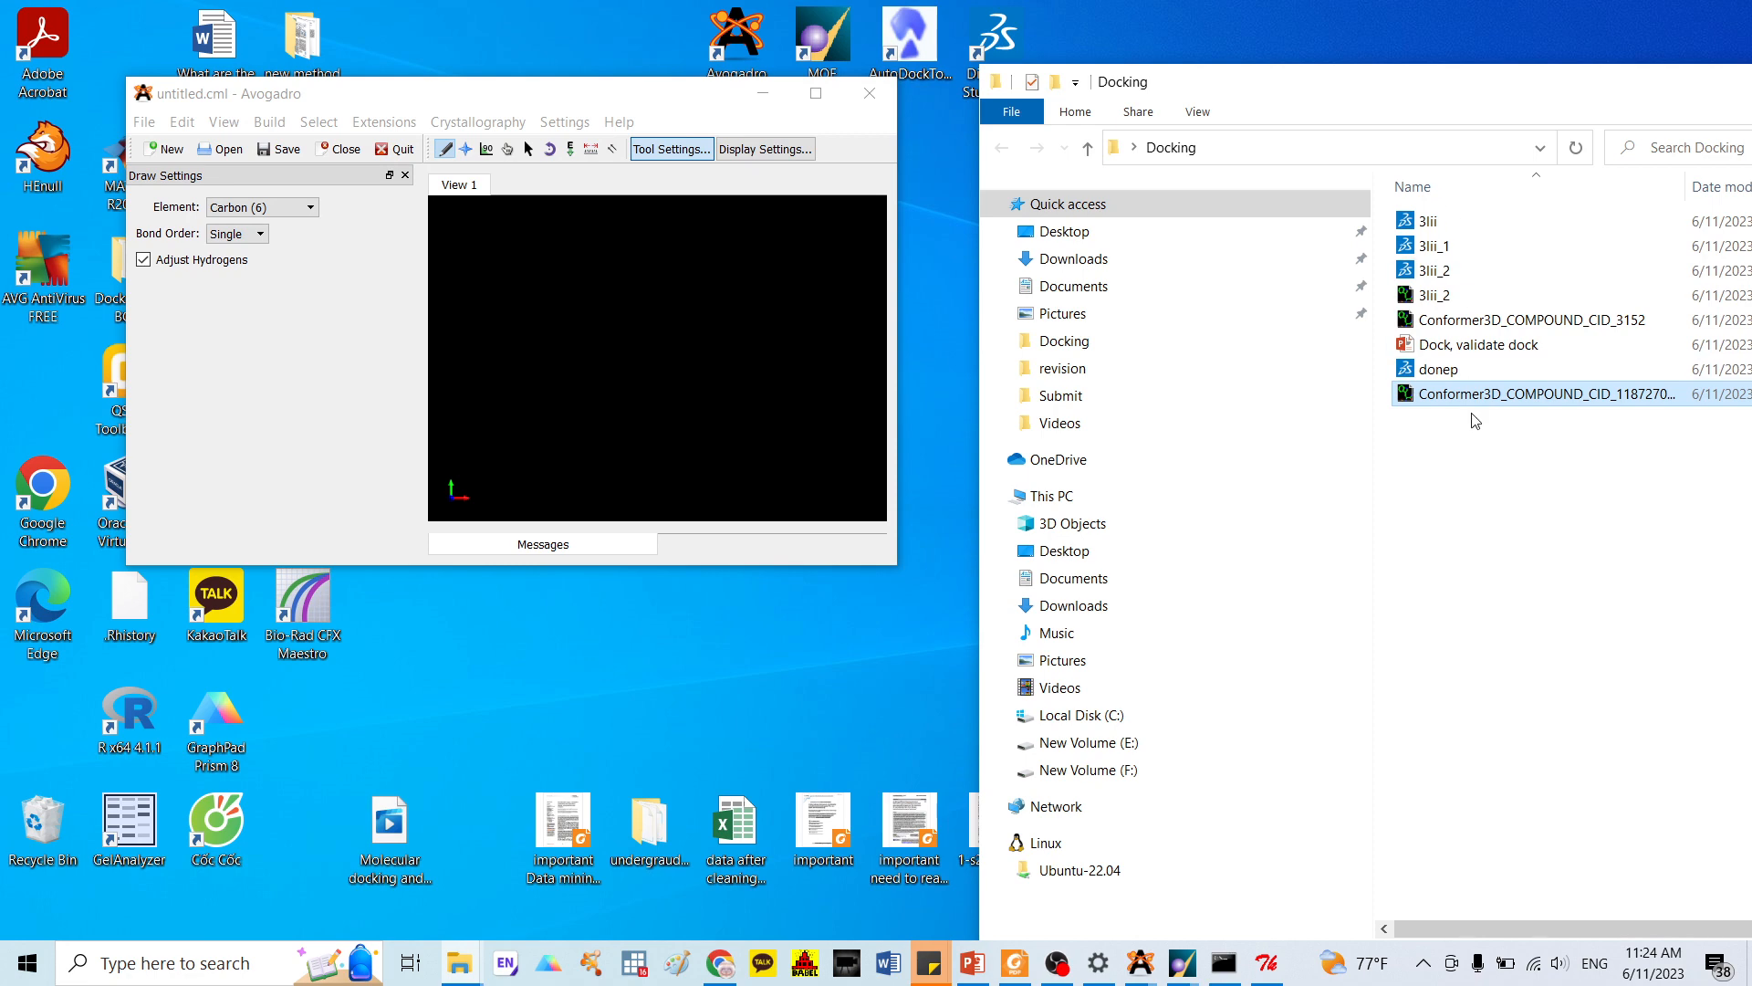
drag(1470, 413, 721, 402)
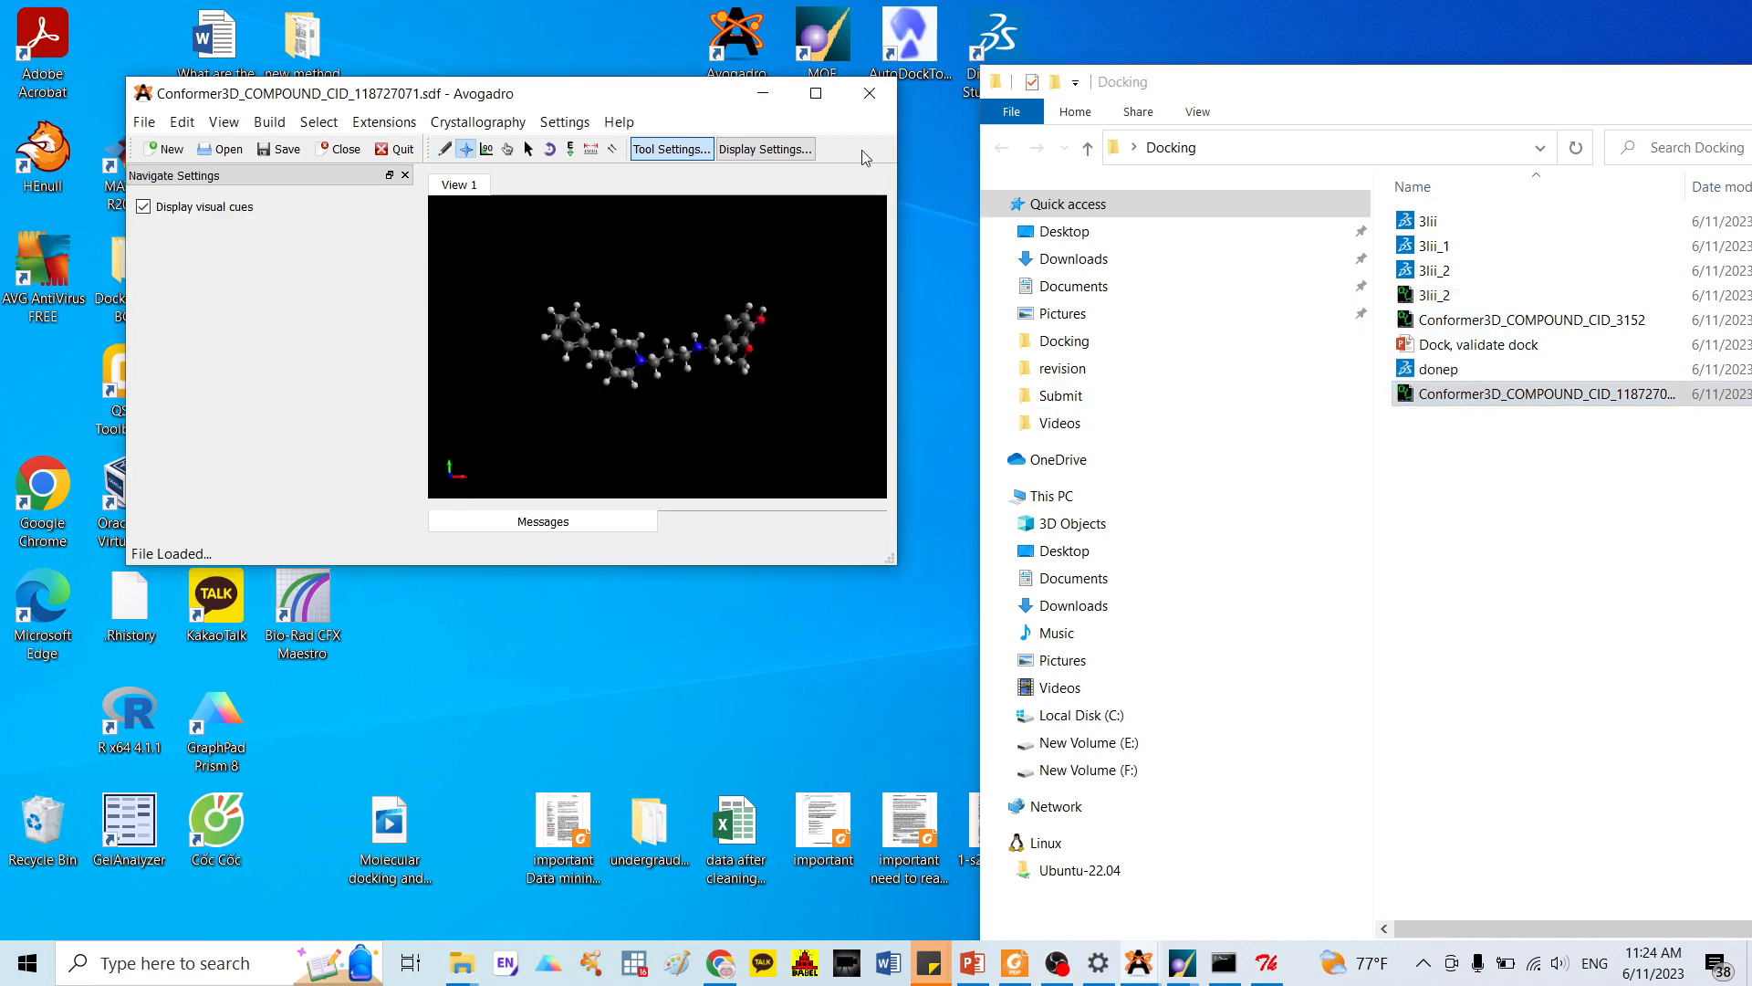
click(816, 93)
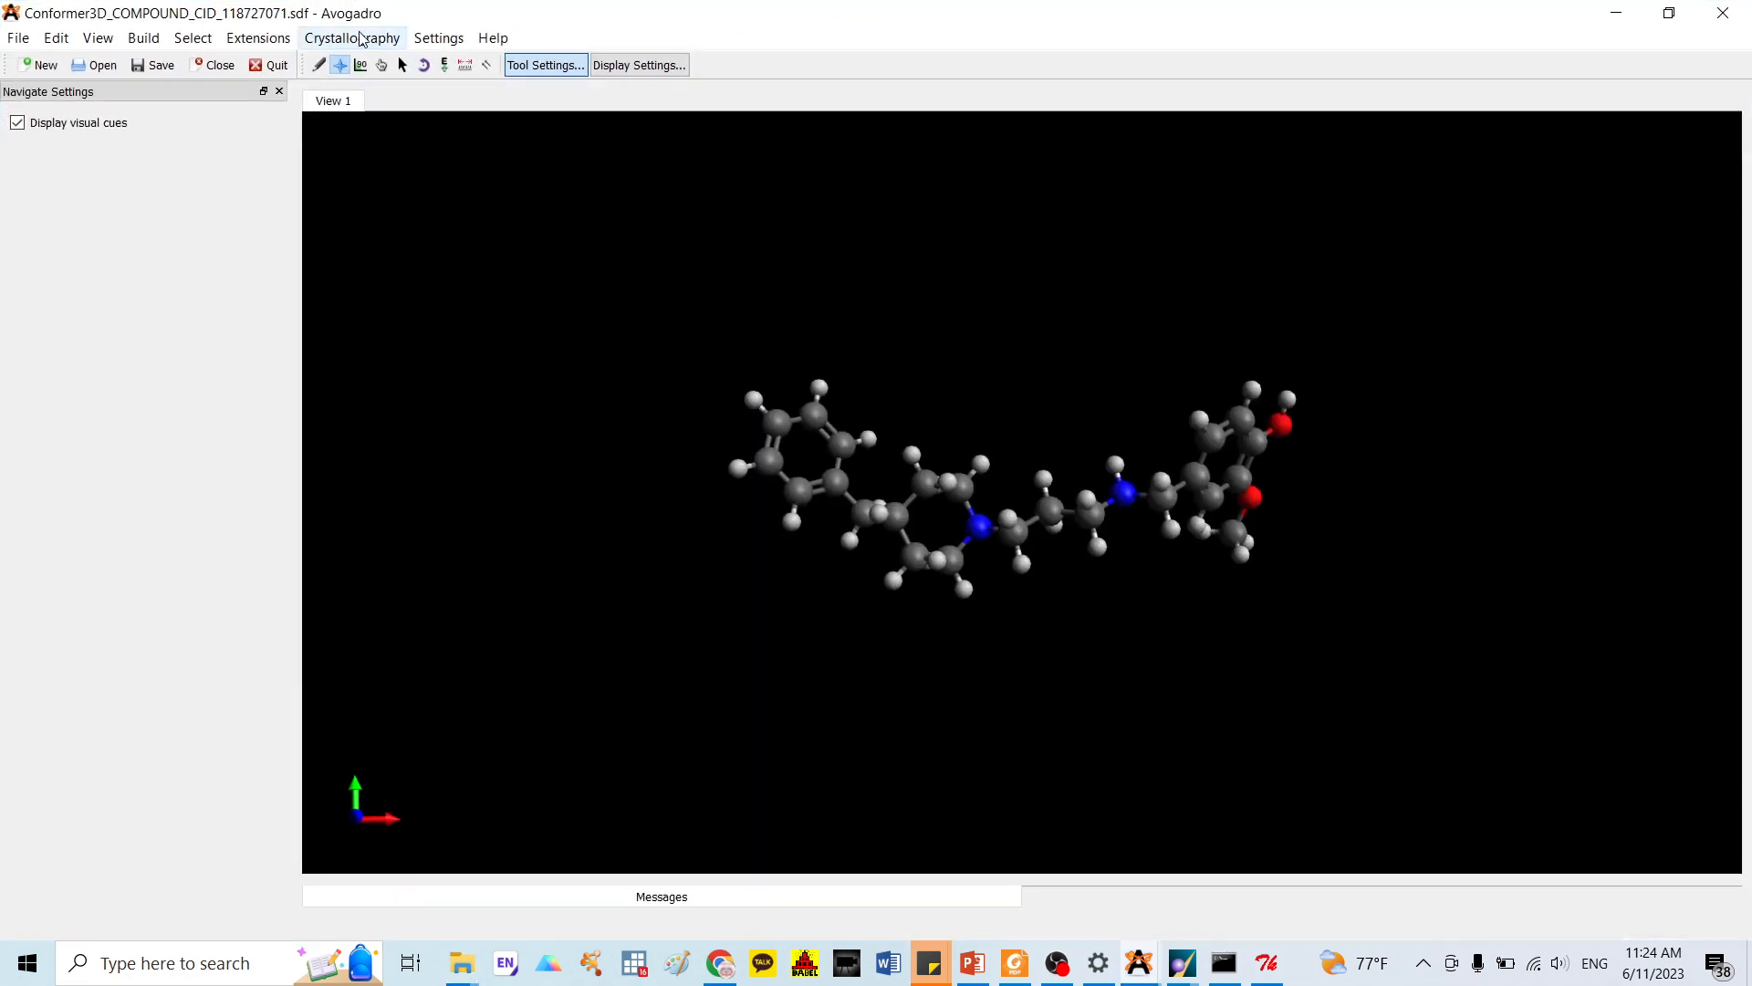
Open the molecular mechanics force field setup for the loaded compound and accept its settings
click(278, 41)
mouse_move(304, 115)
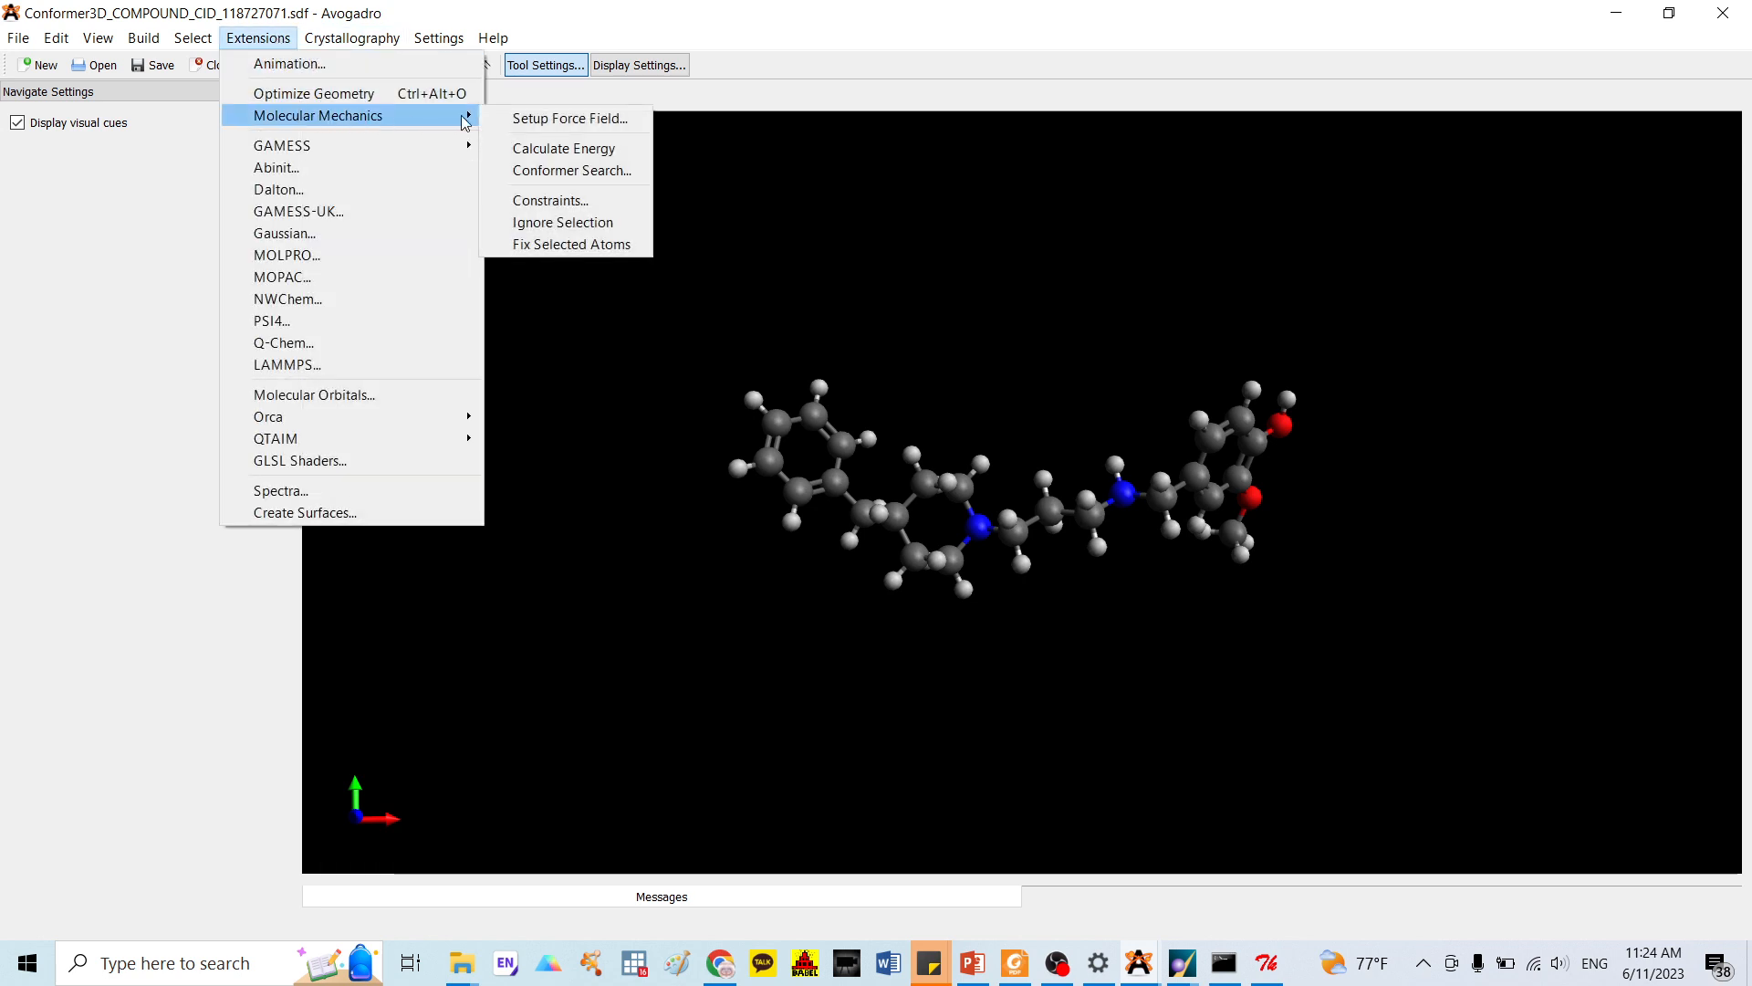
click(559, 121)
click(1020, 624)
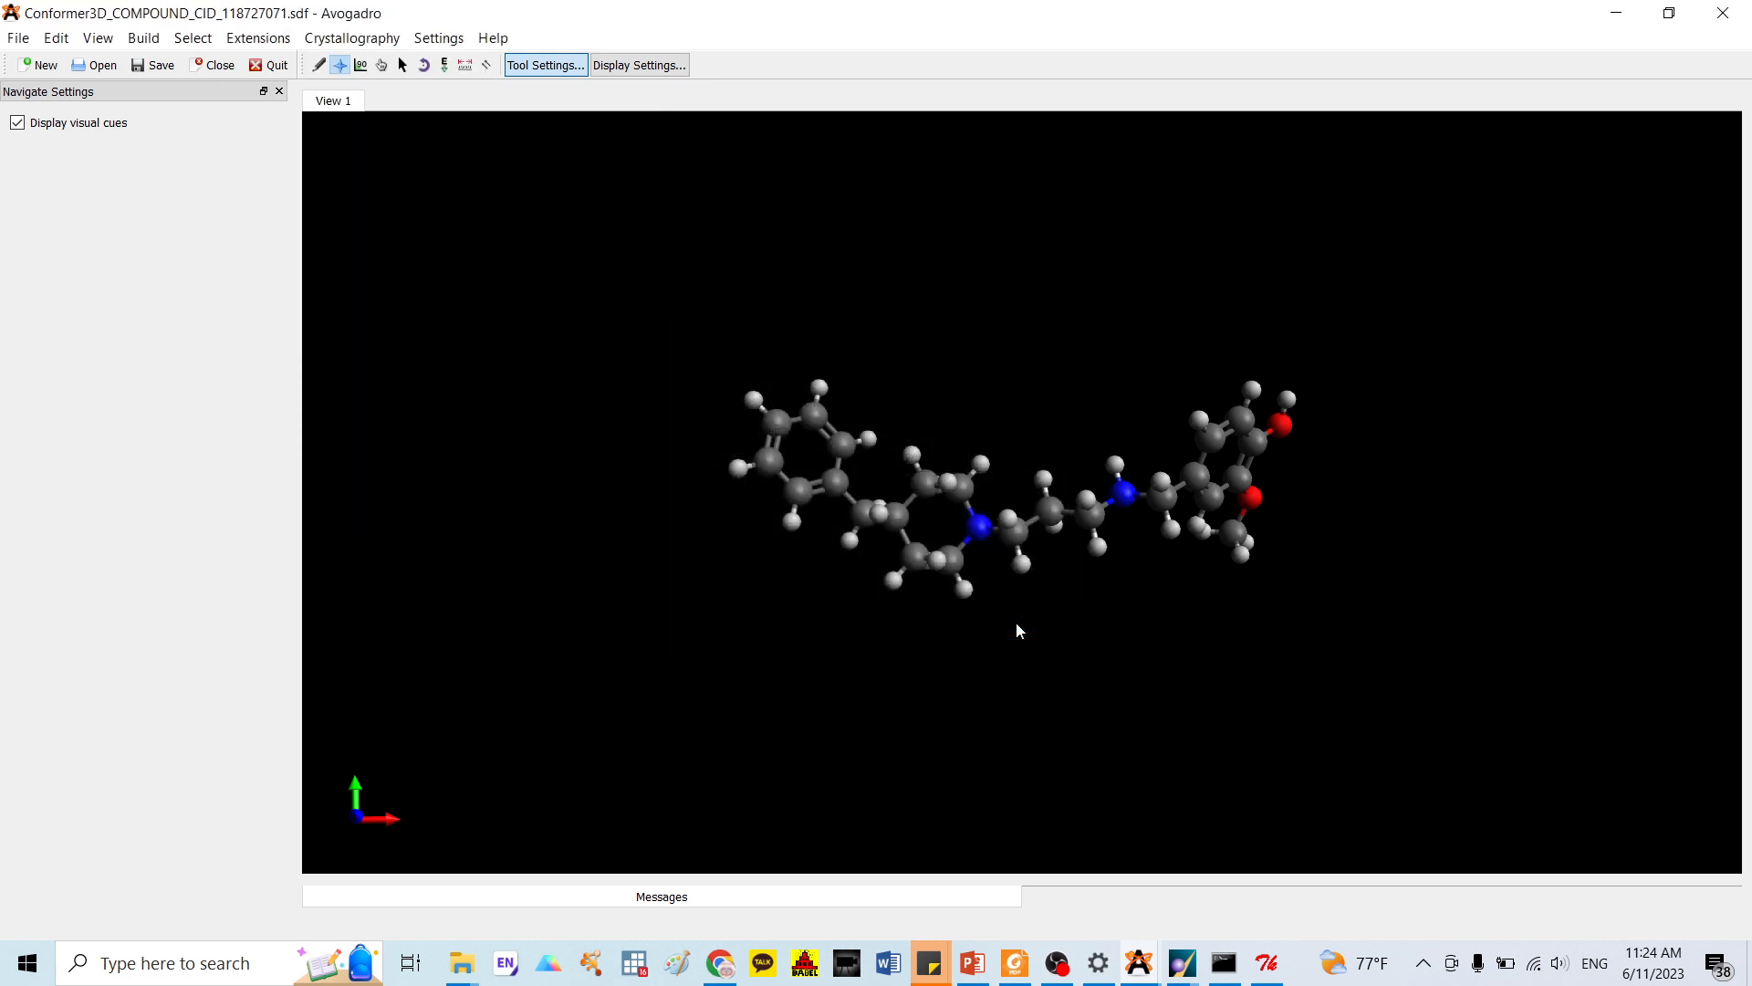
Save the molecule as a PDB file named compound25 in the Desktop's Docking folder and minimize Avogadro
click(18, 37)
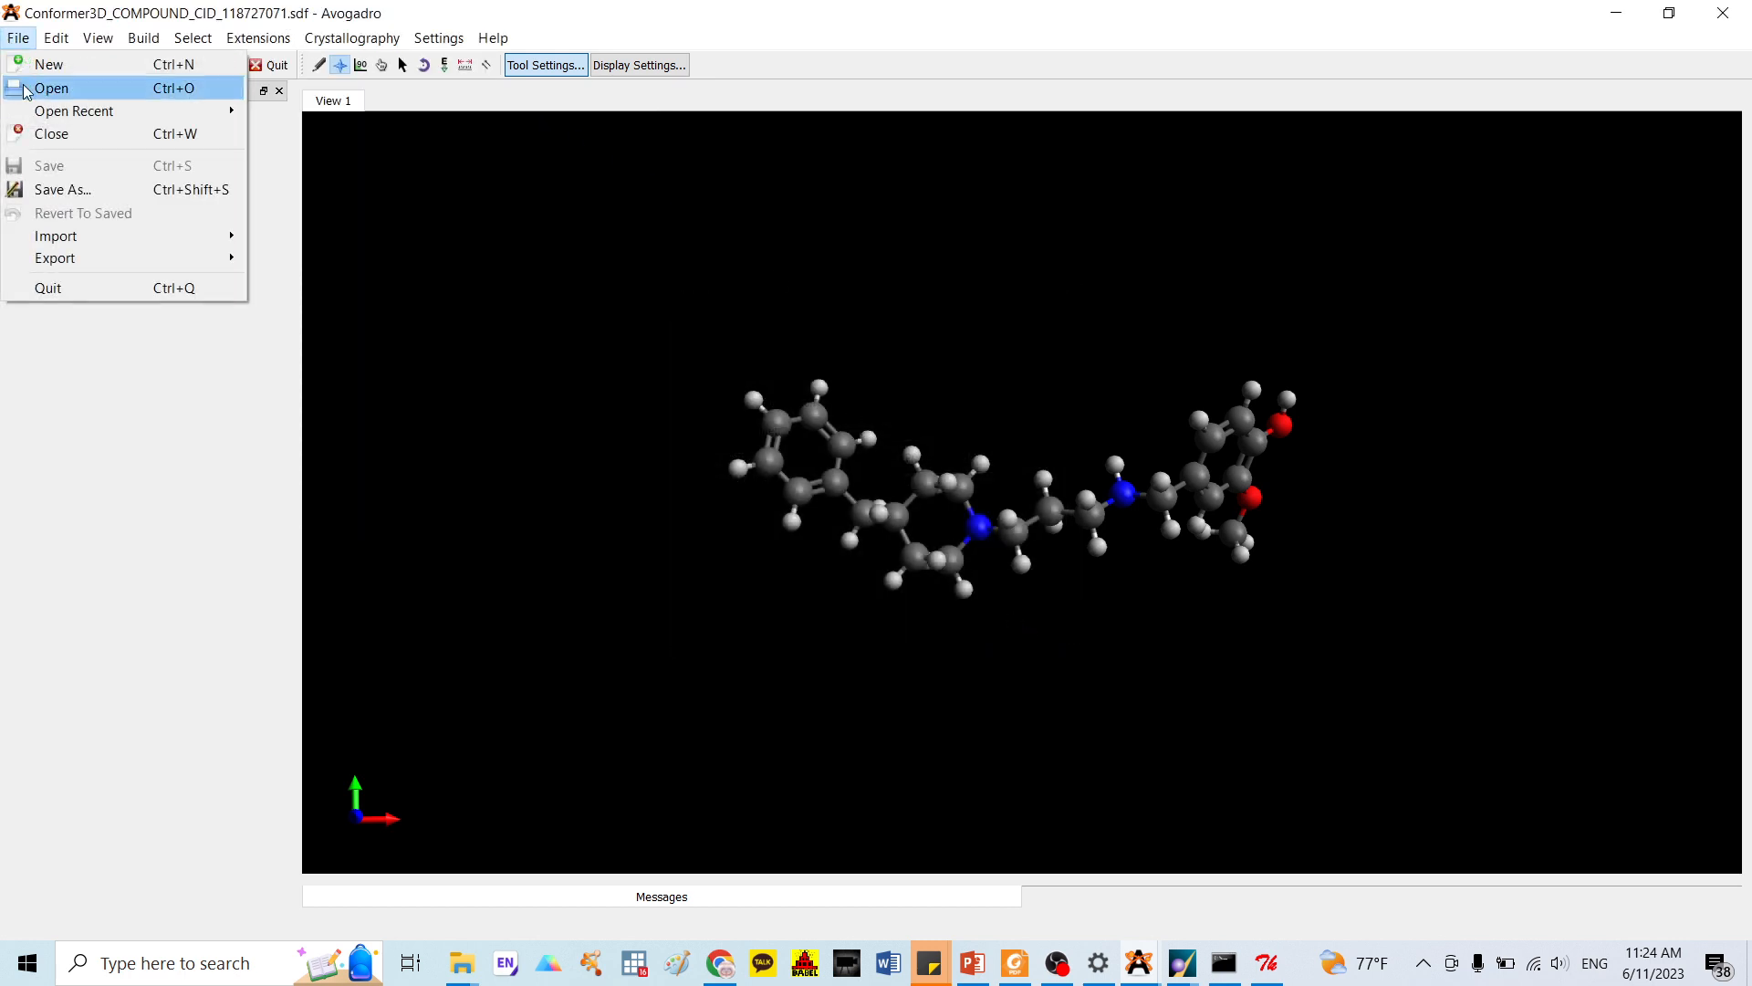
click(62, 189)
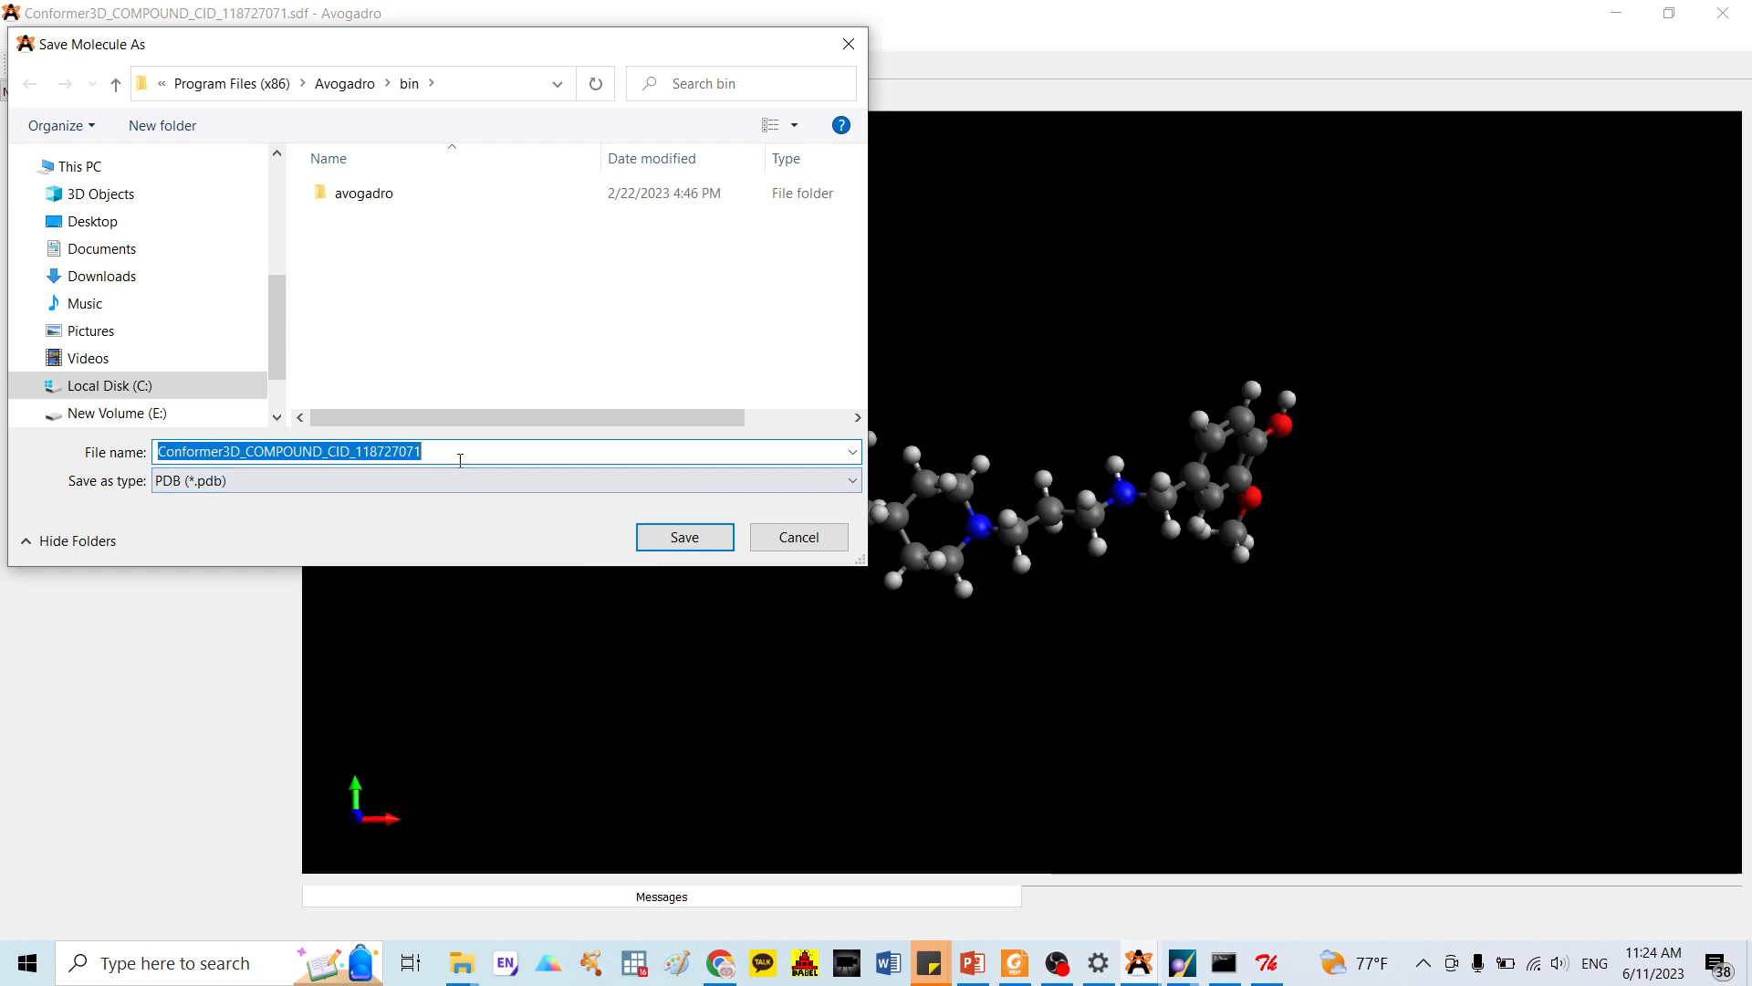
text(compound25)
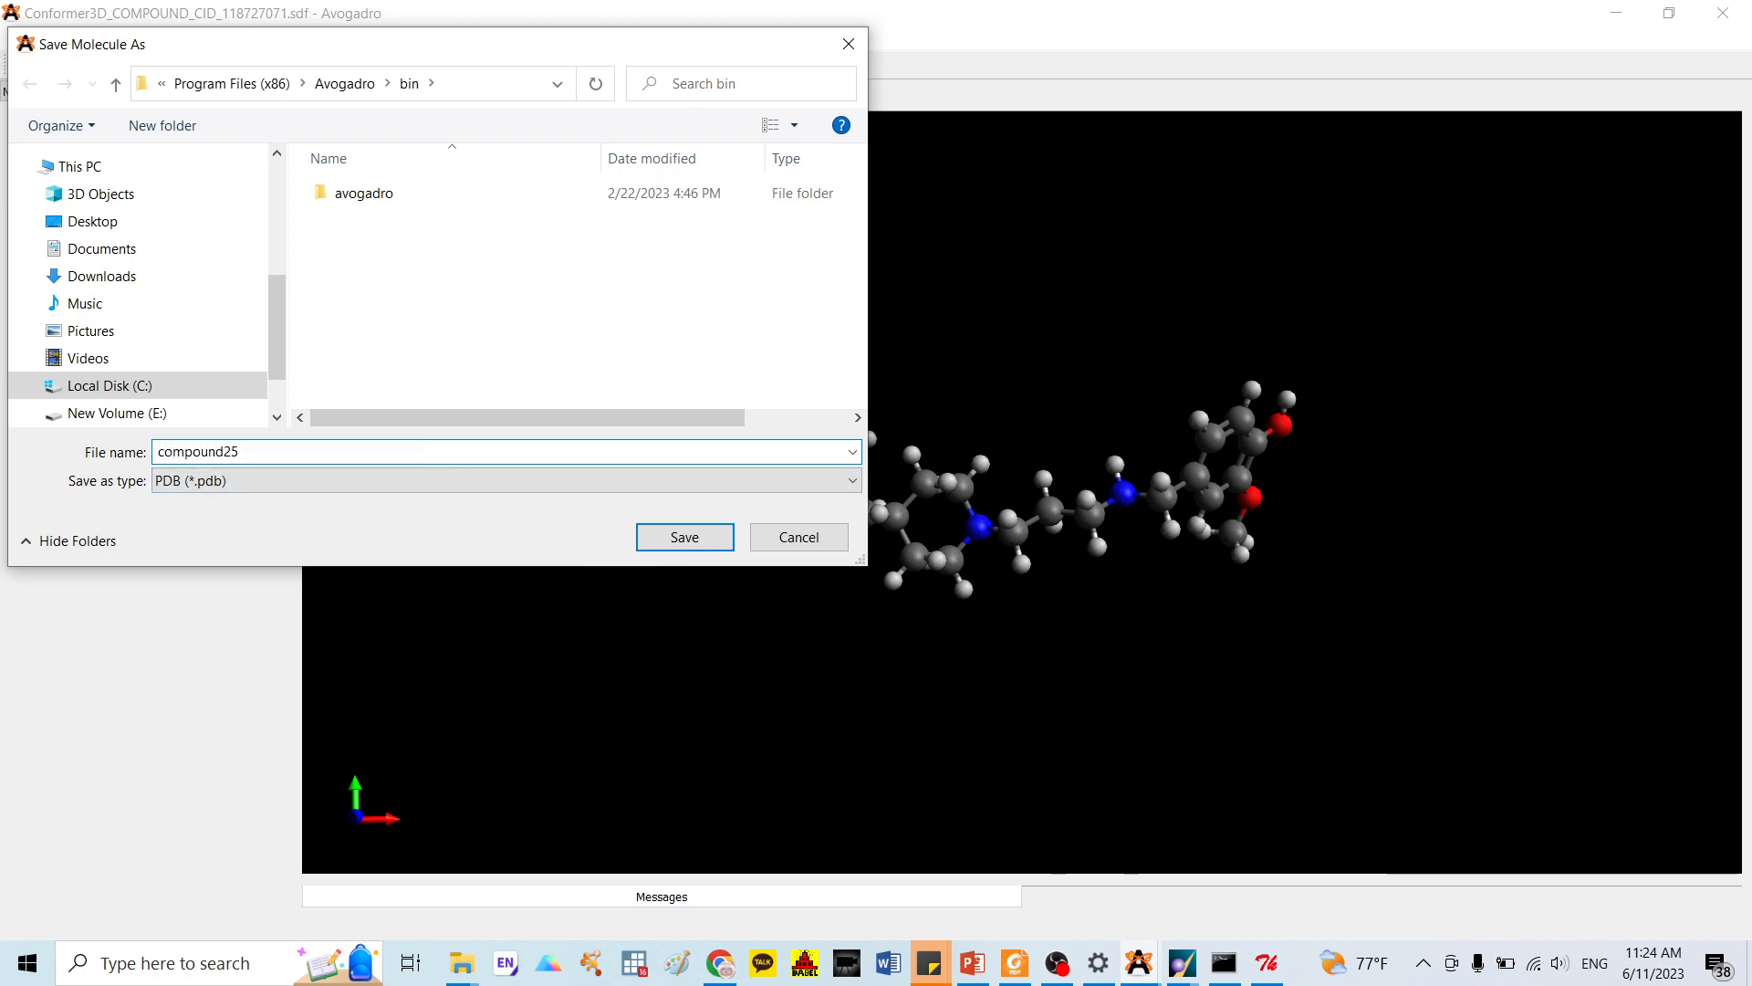
click(118, 222)
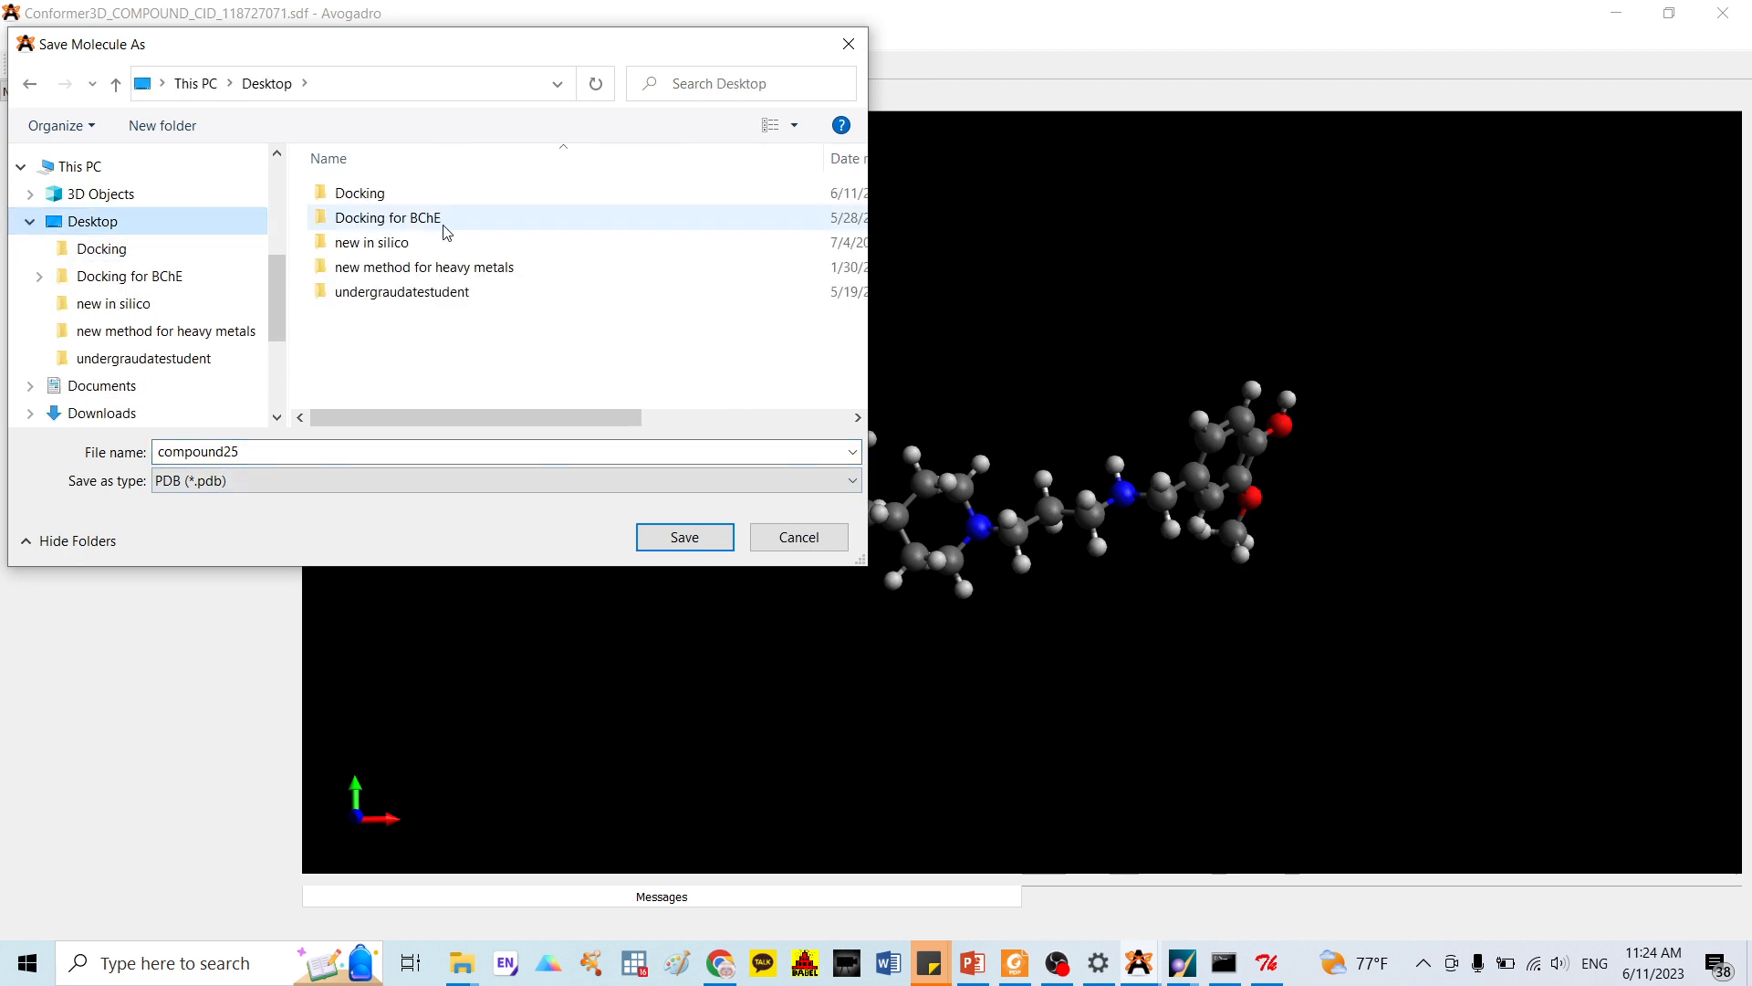
double_click(438, 196)
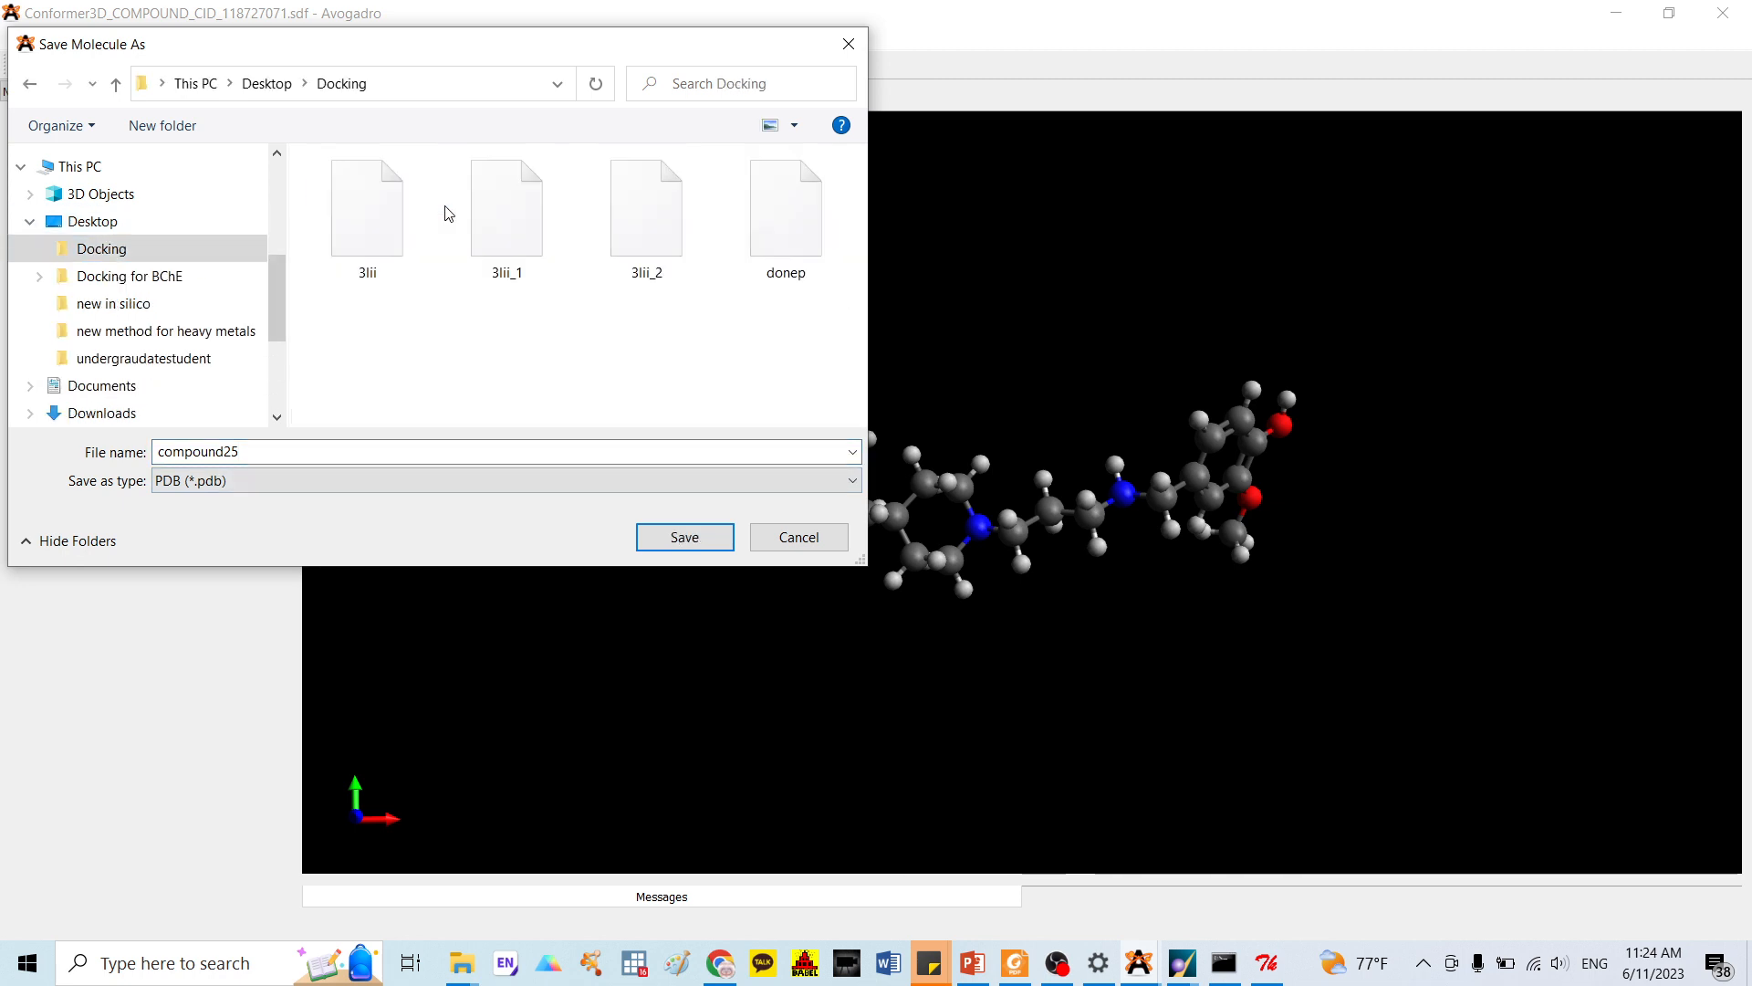
click(662, 537)
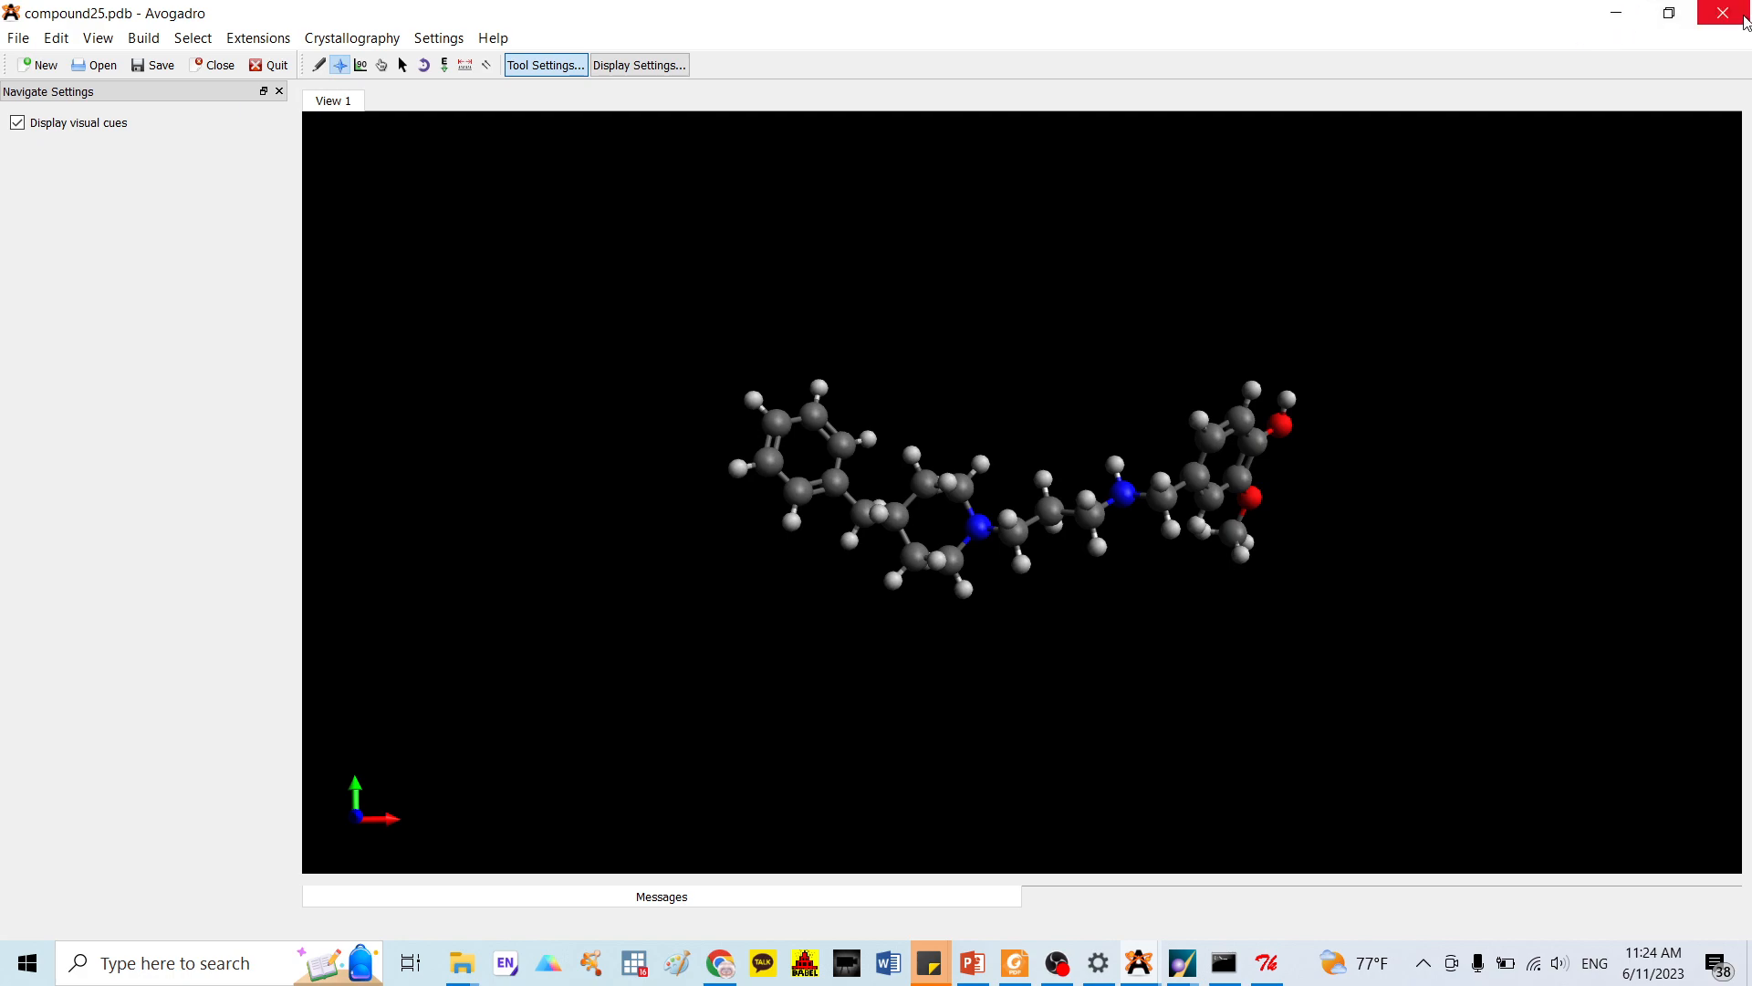
click(1616, 16)
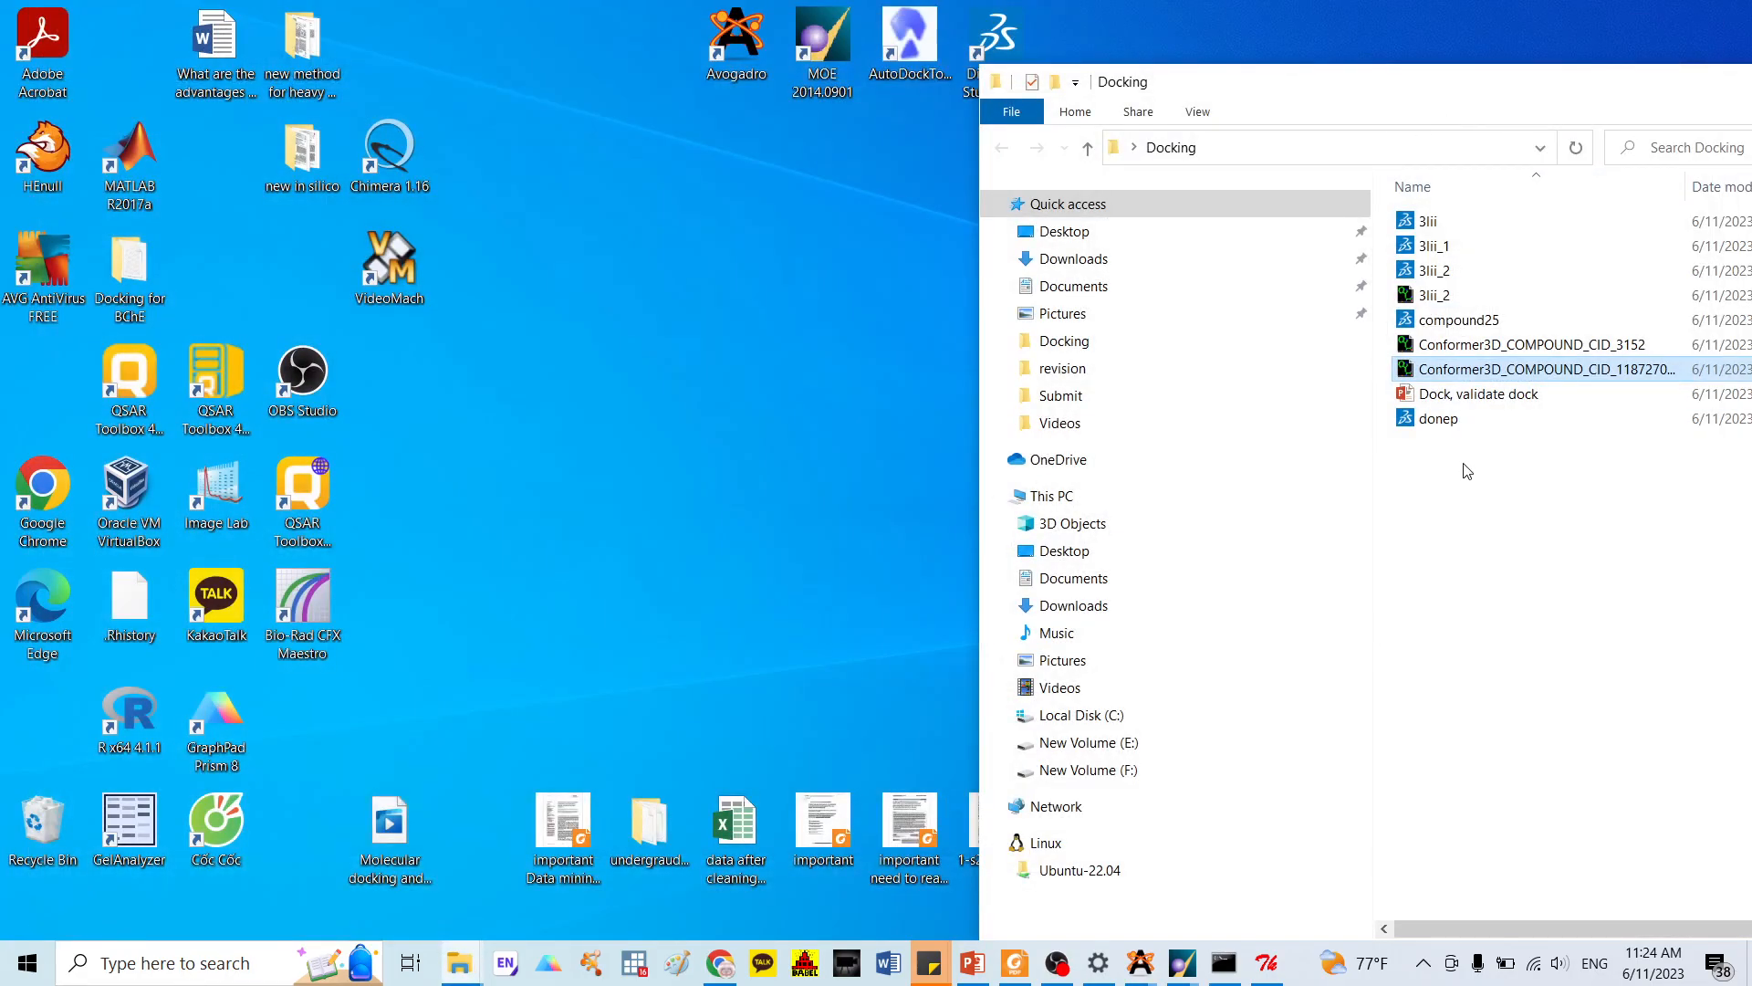
Review the ligand preparation slide in PowerPoint, covering polar hydrogens and PDBQT files, and minimize the presentation
click(972, 963)
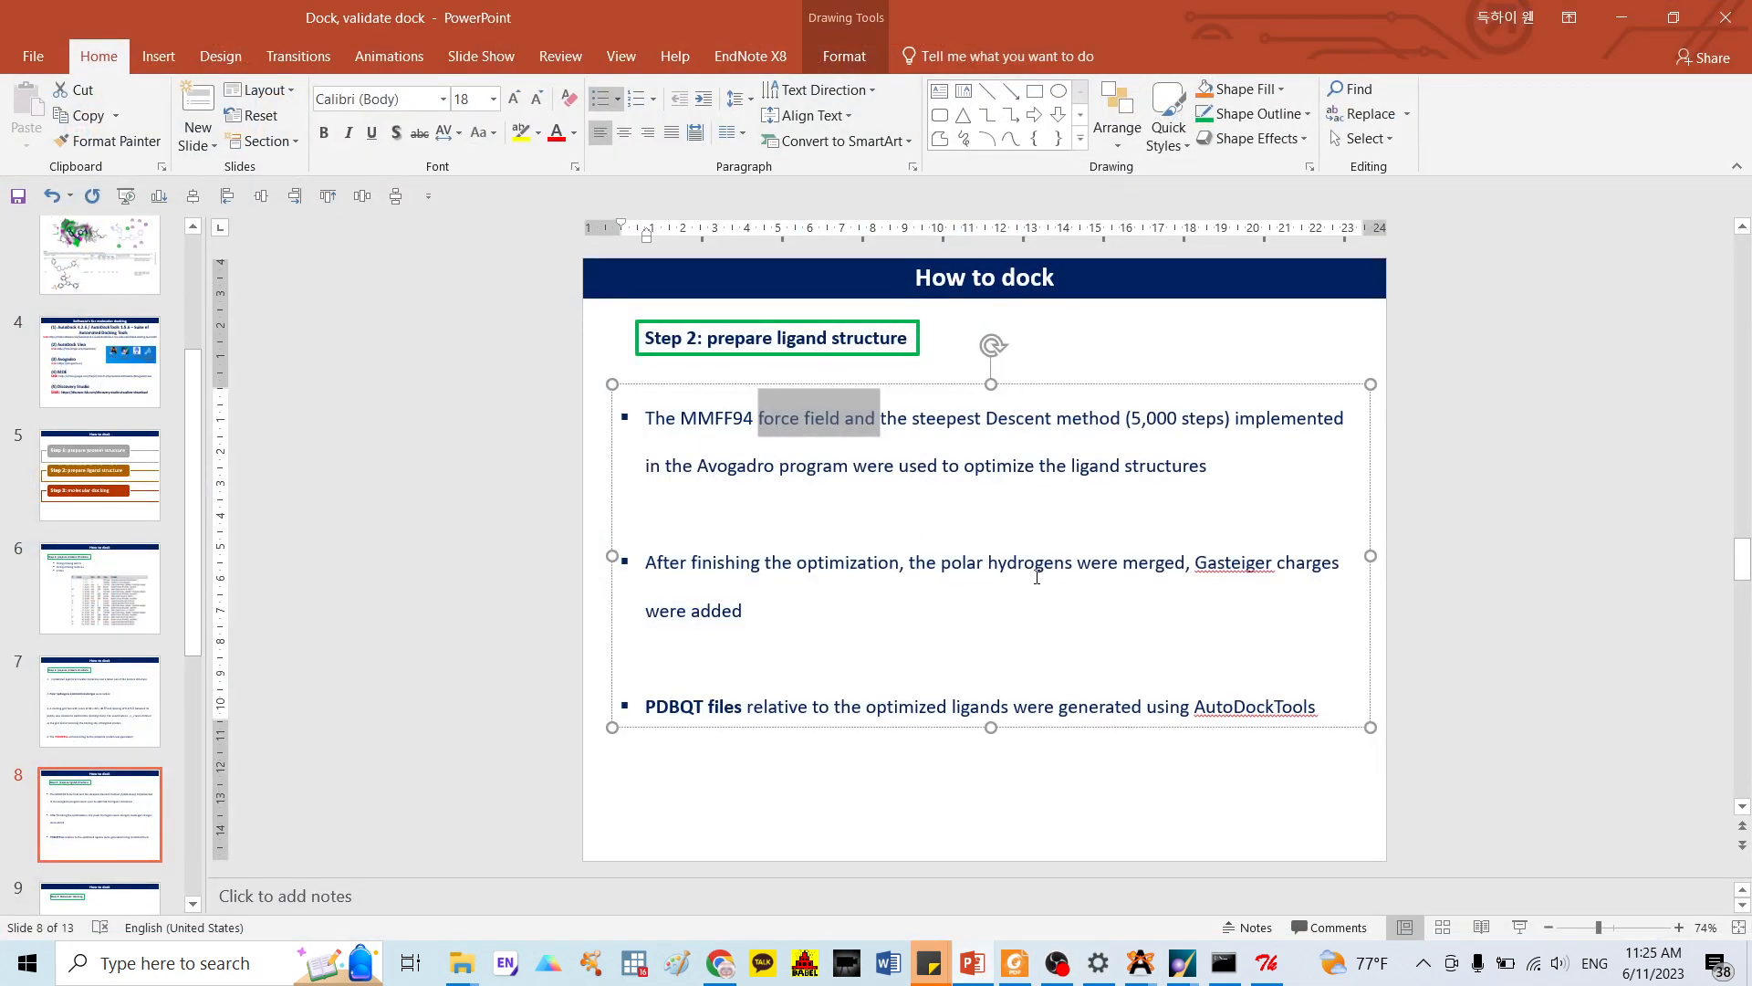
drag(941, 564, 1077, 564)
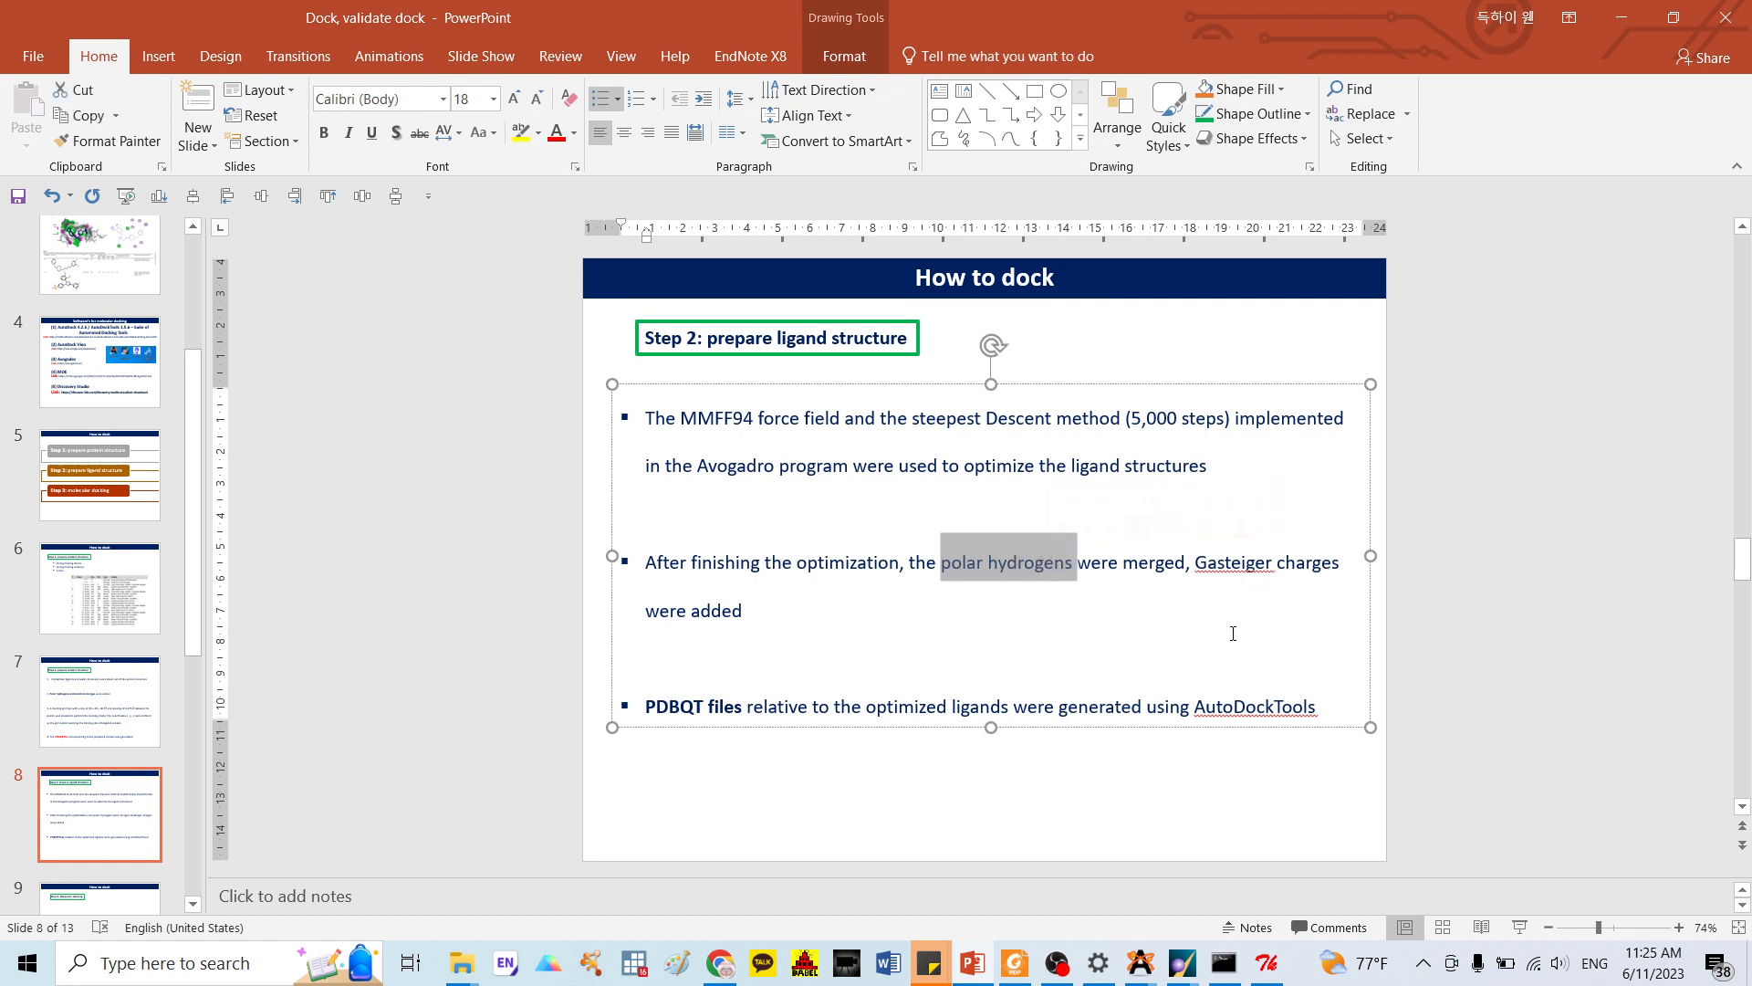
drag(659, 705, 809, 707)
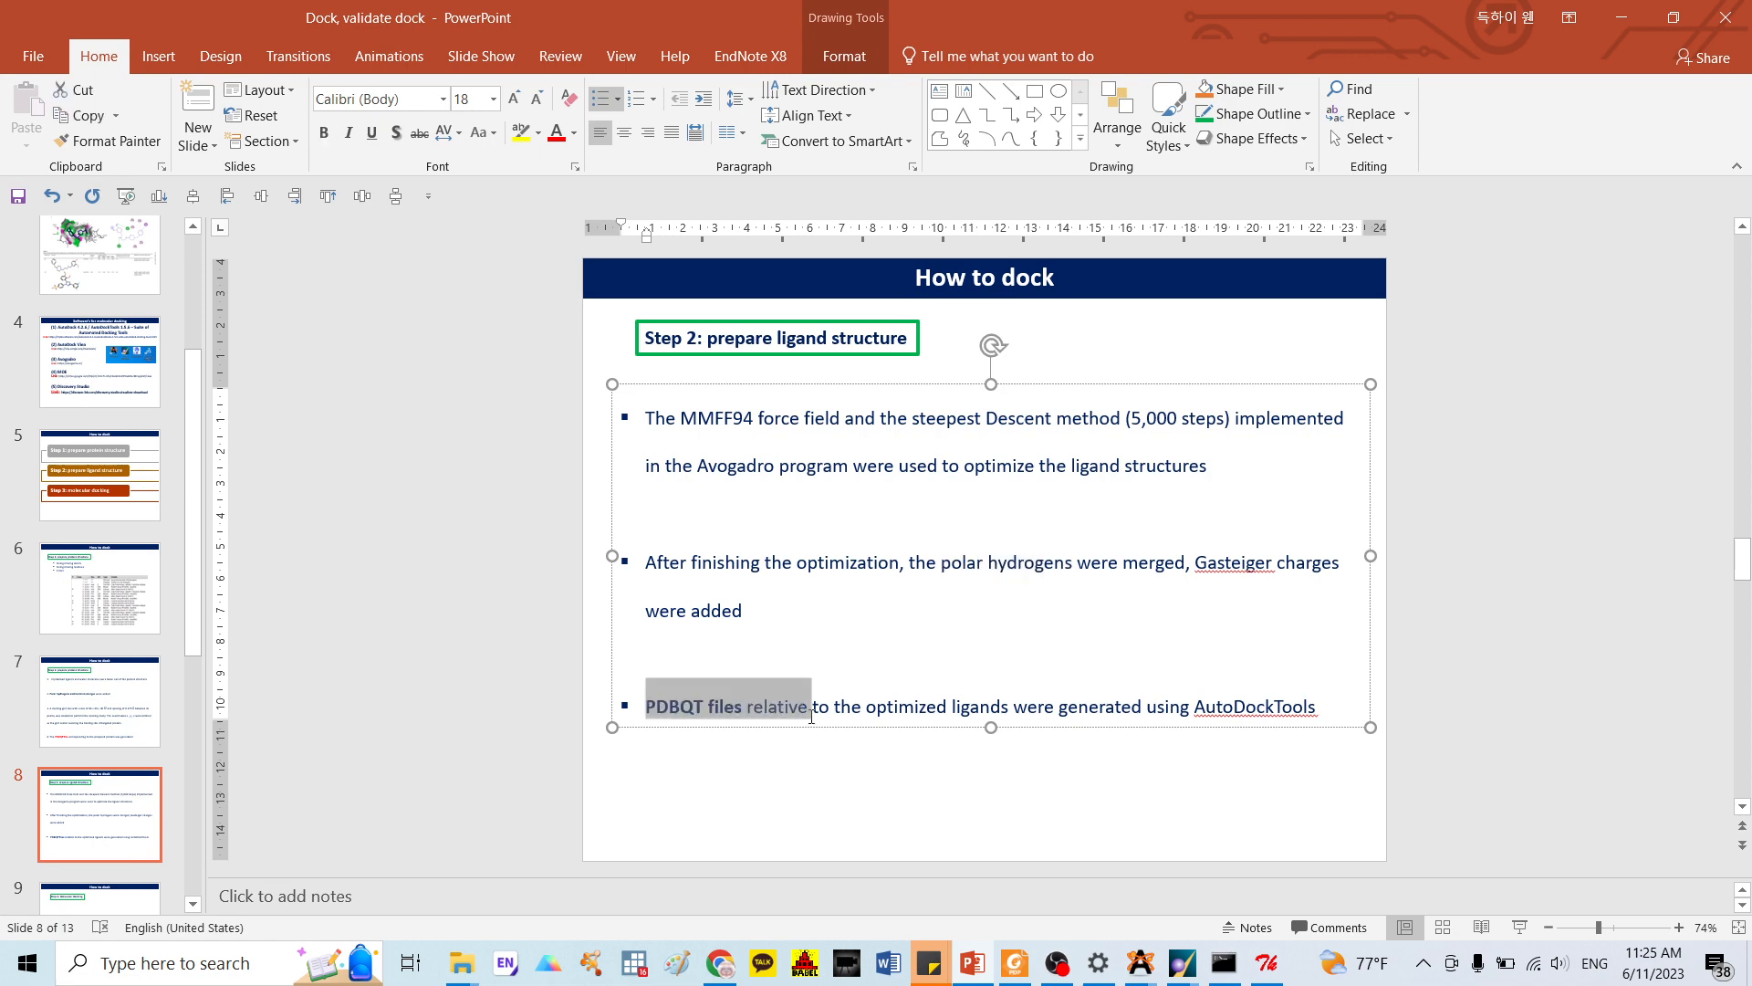
click(1629, 15)
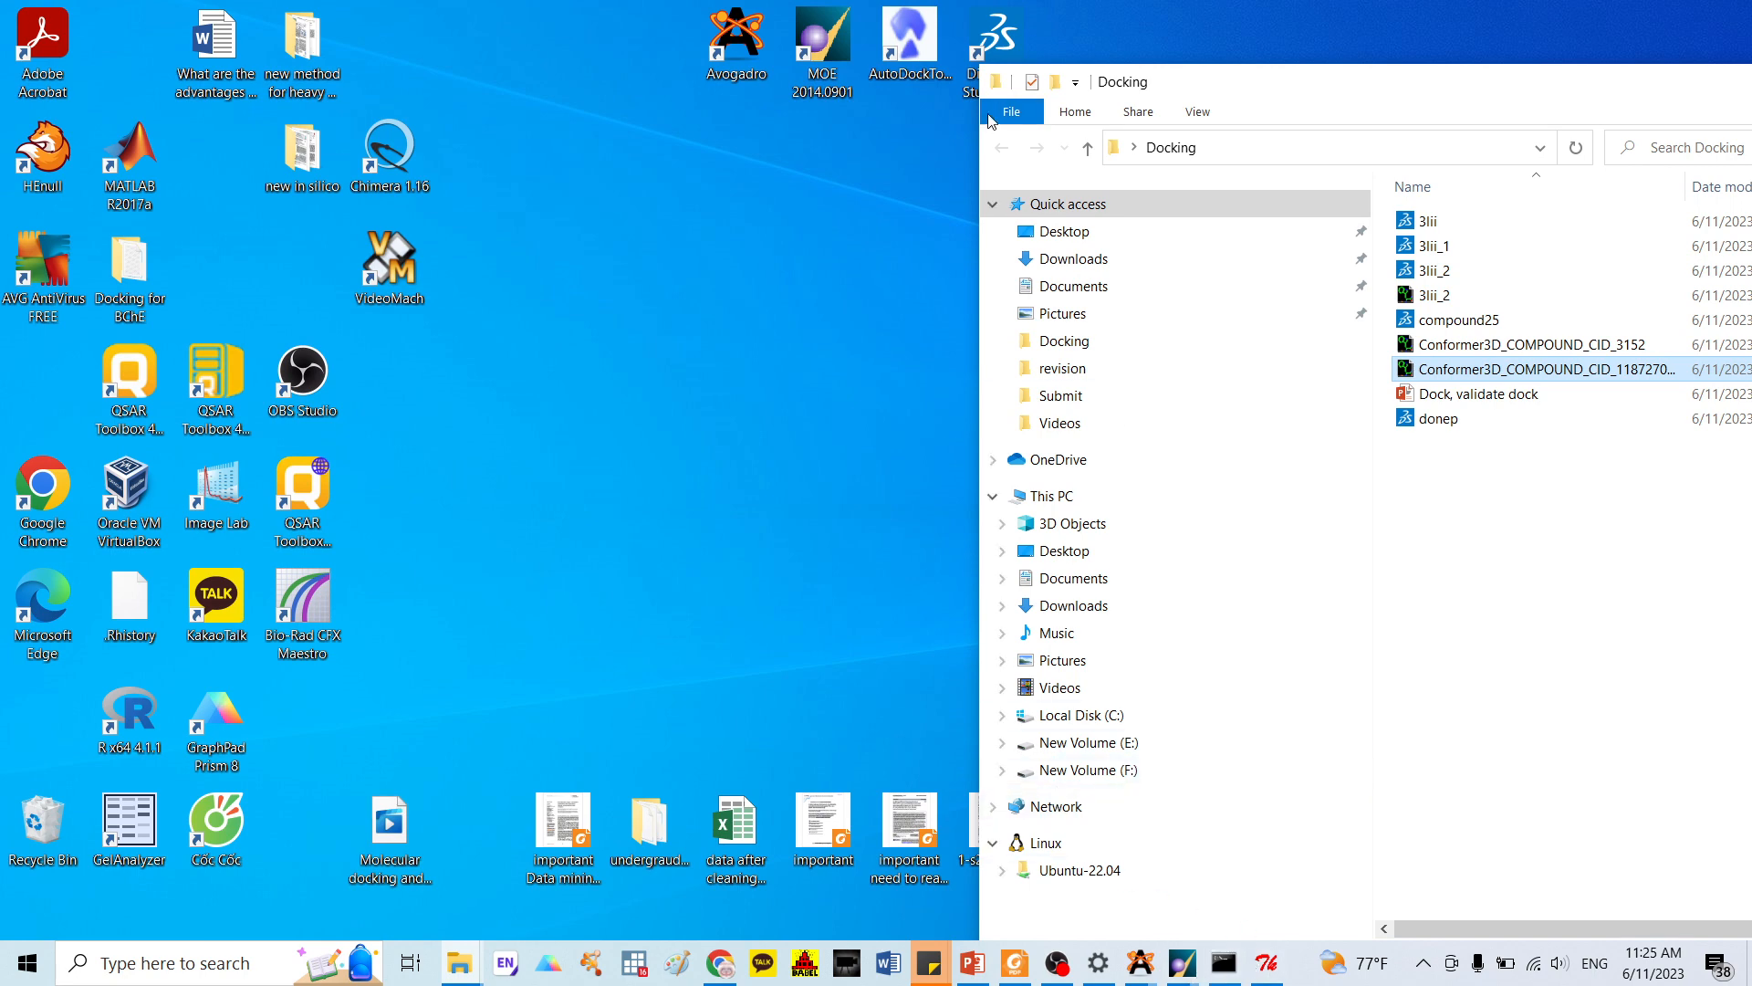
Switch to AutoDockTools, shrink its window beside the Docking folder and delete the 3lii_2 molecule
click(1267, 976)
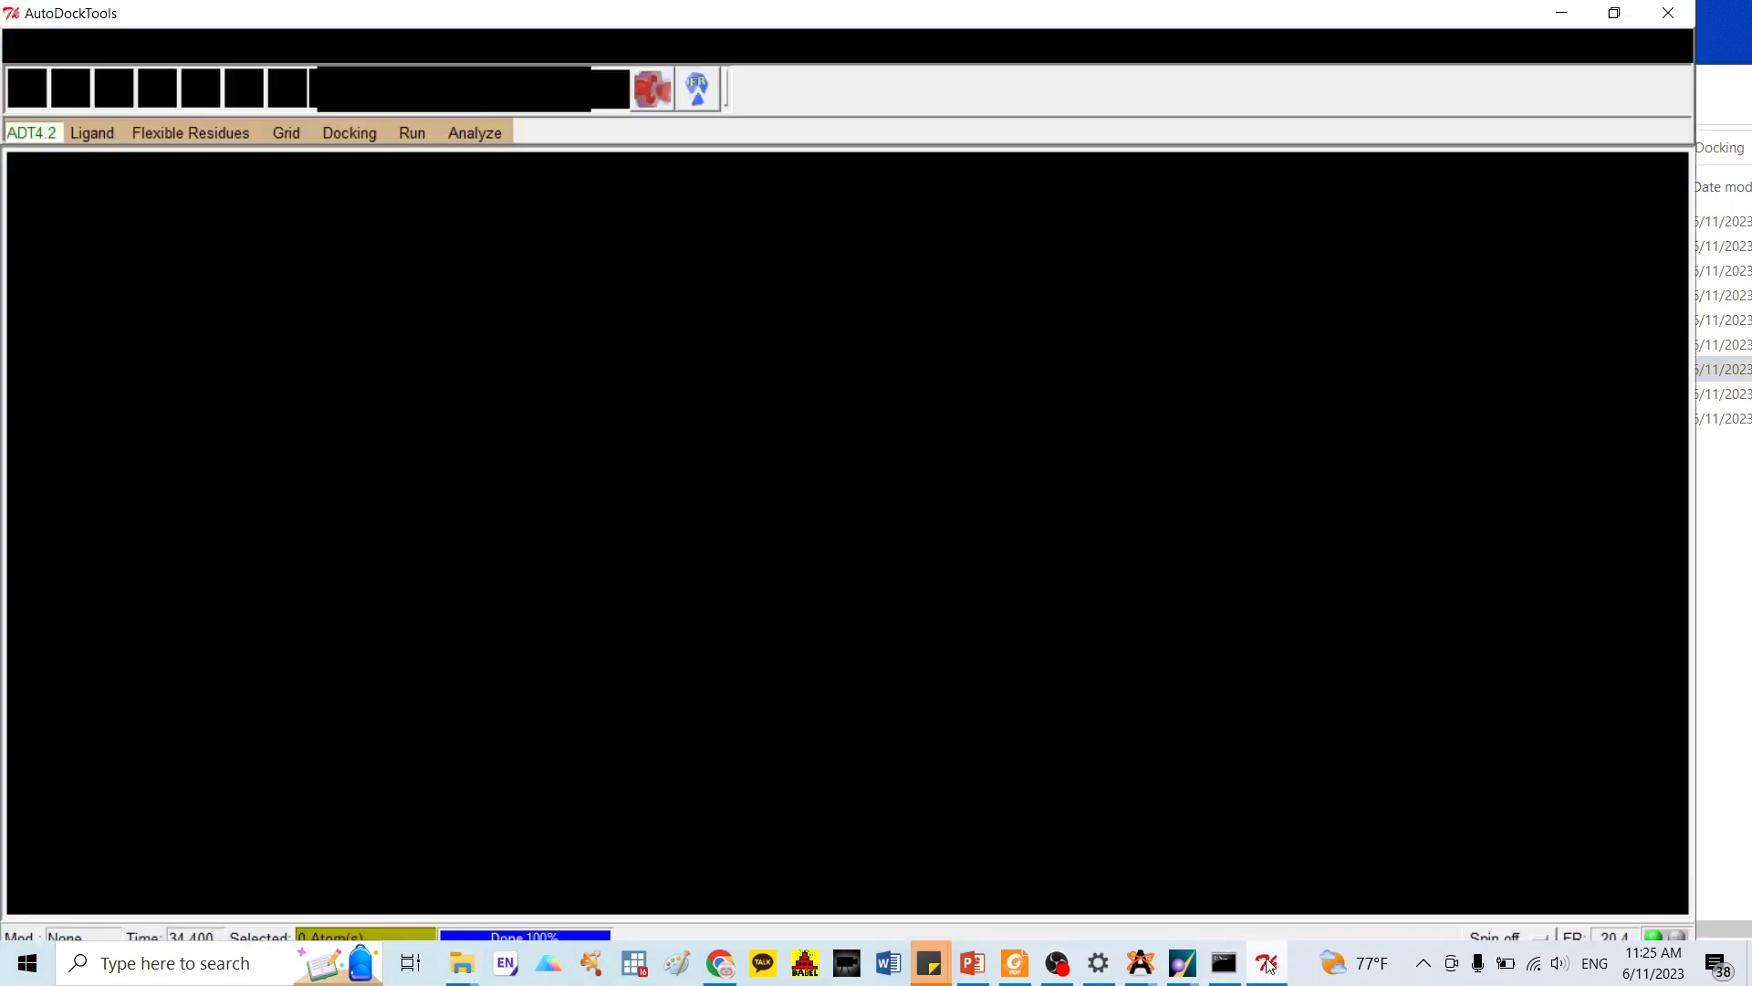
drag(1033, 9, 514, 38)
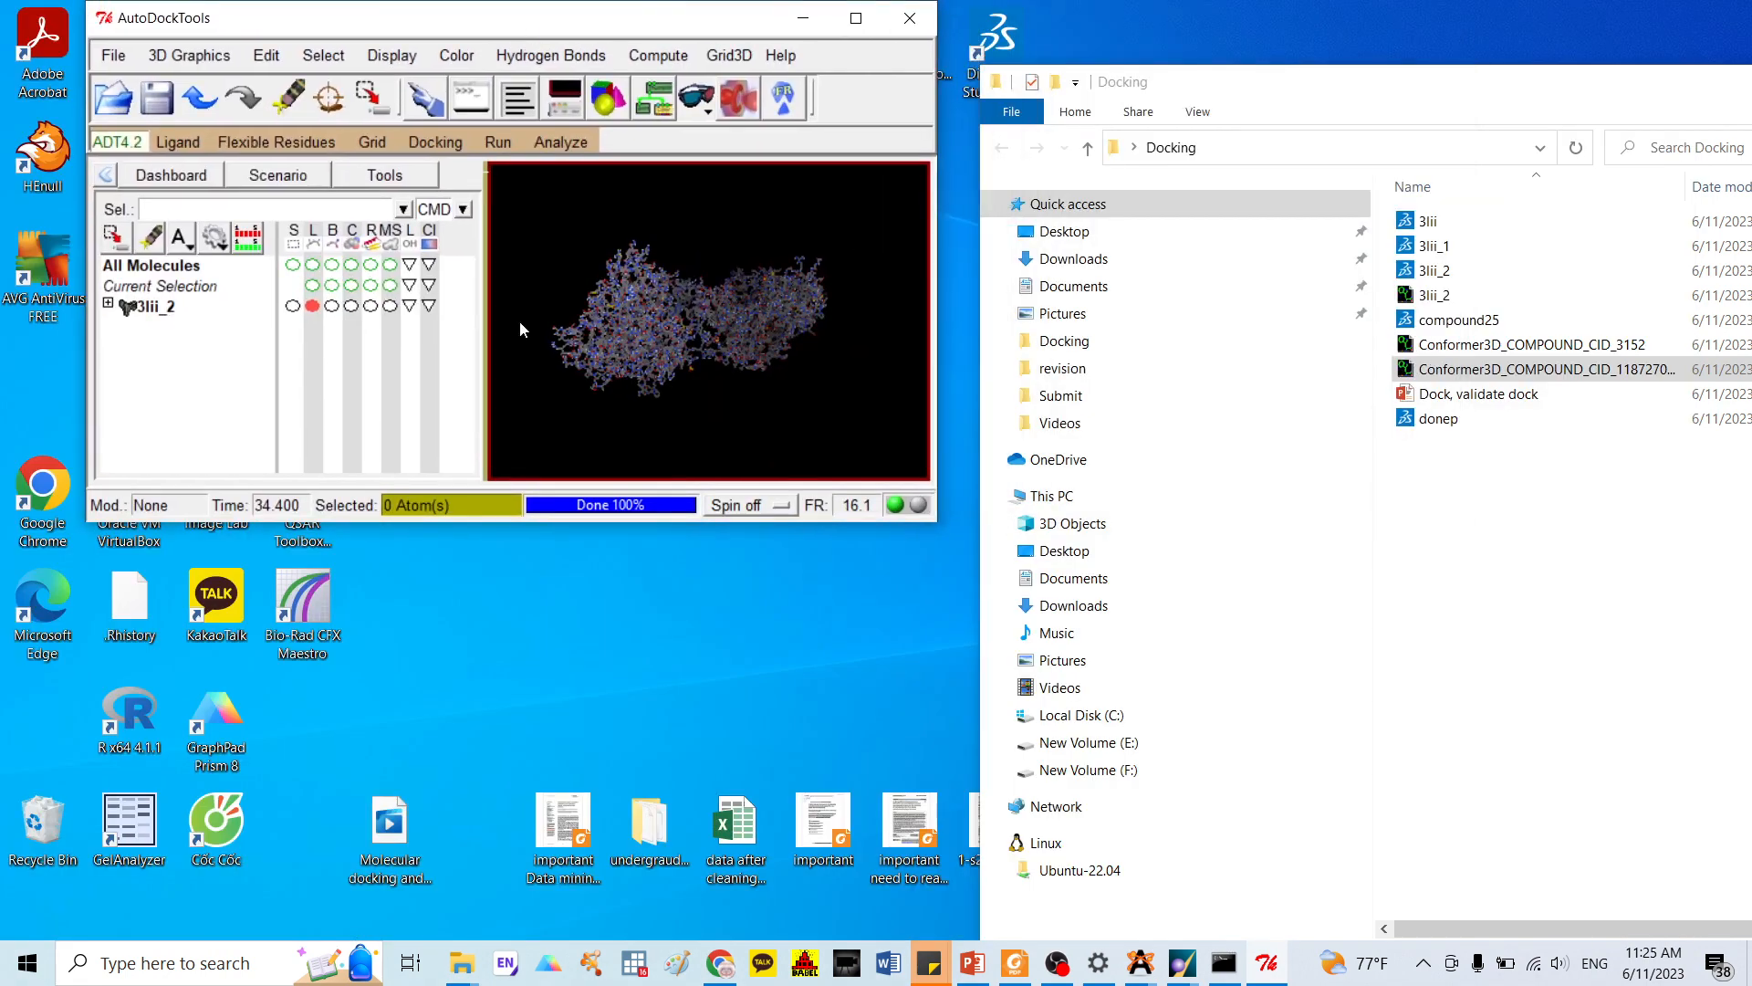
right_click(155, 307)
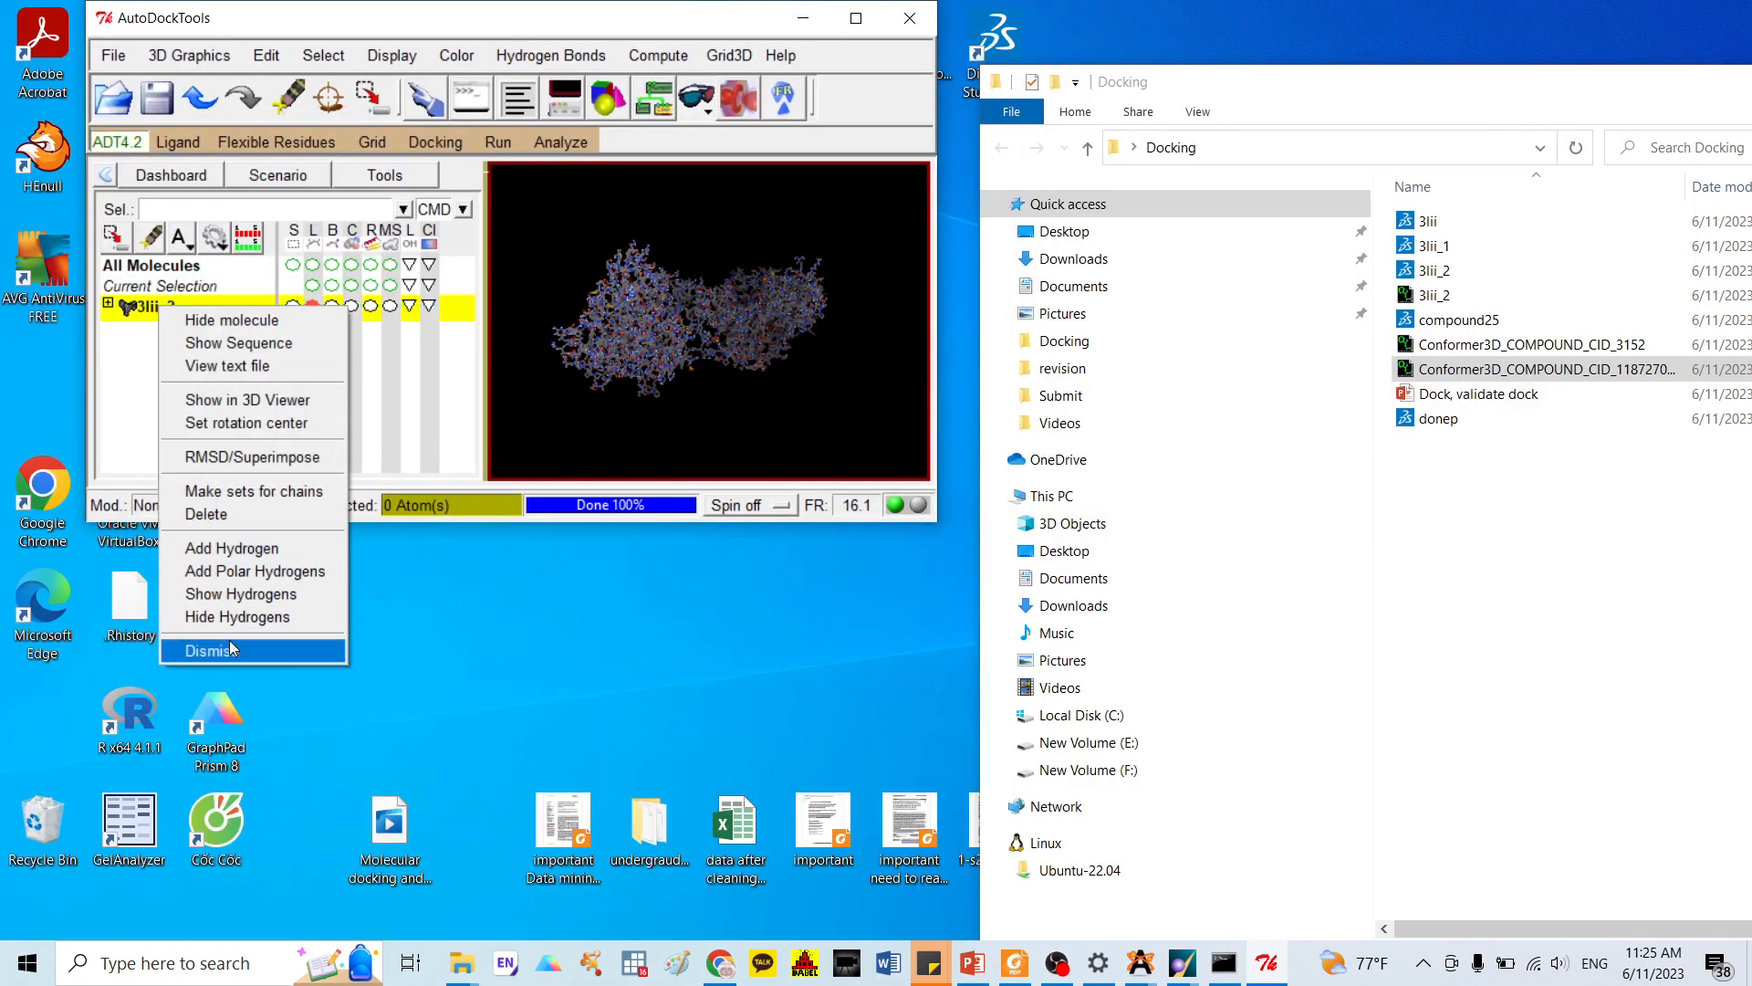
click(224, 514)
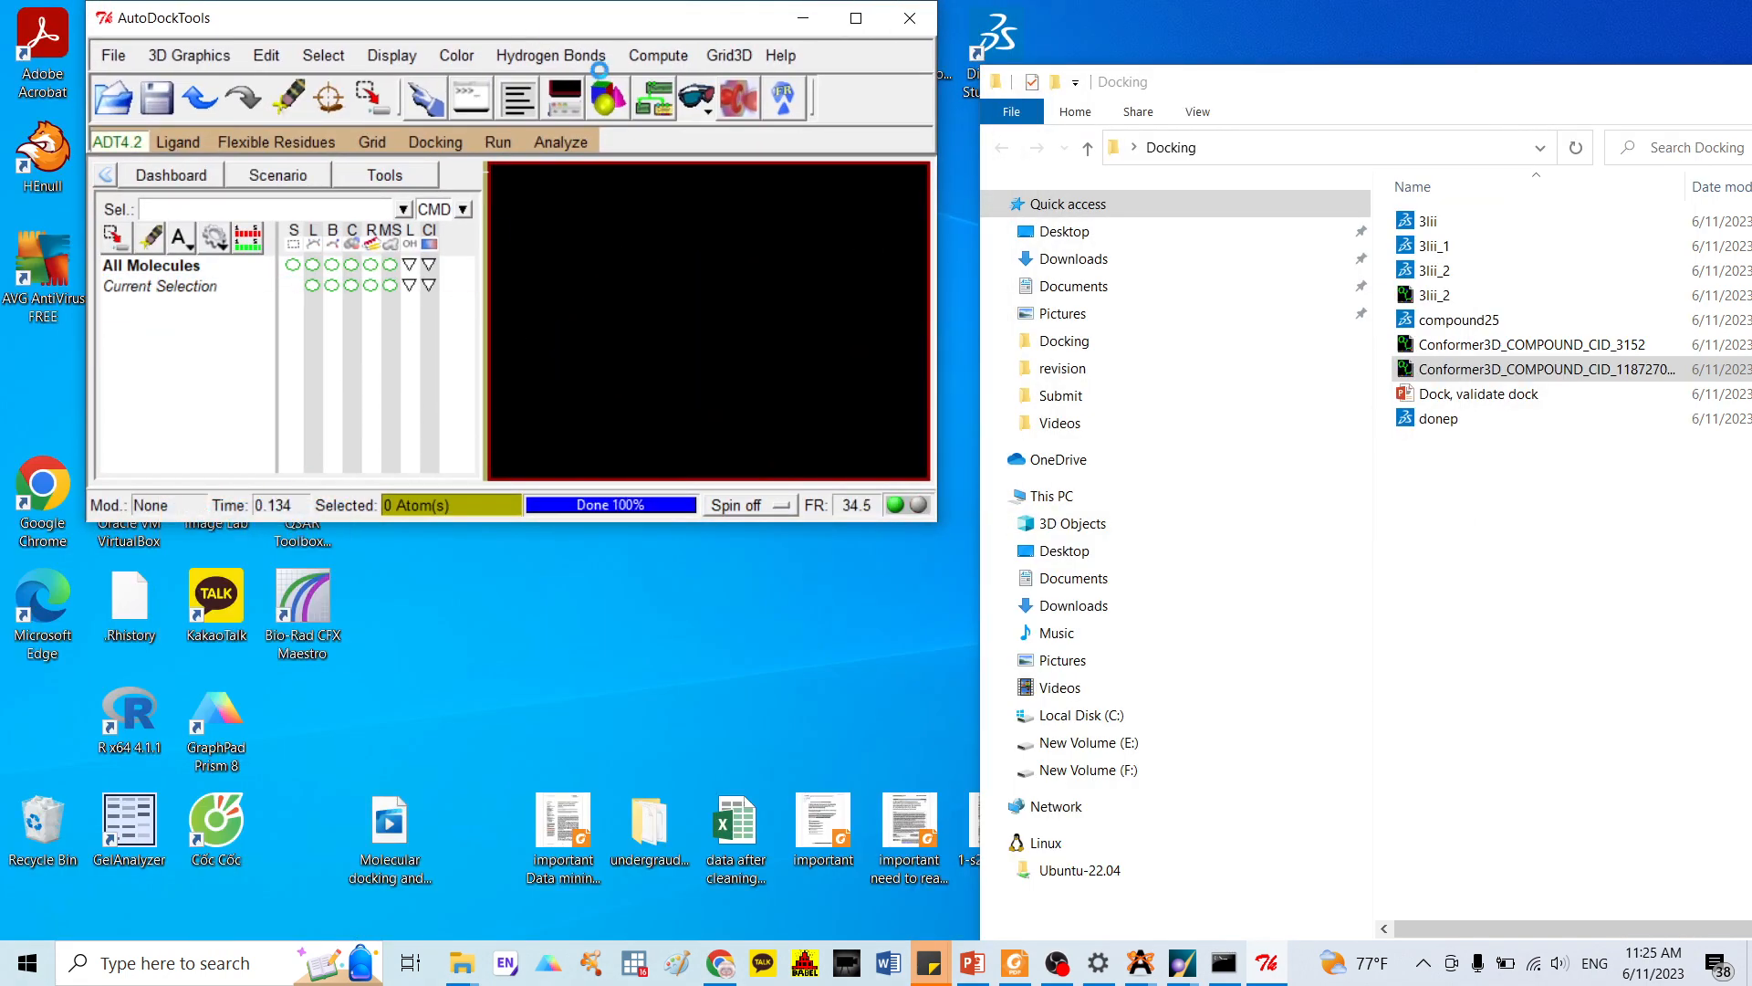
Load the donep PDB file from the Docking folder into AutoDockTools and maximize its window
click(1488, 470)
click(1455, 424)
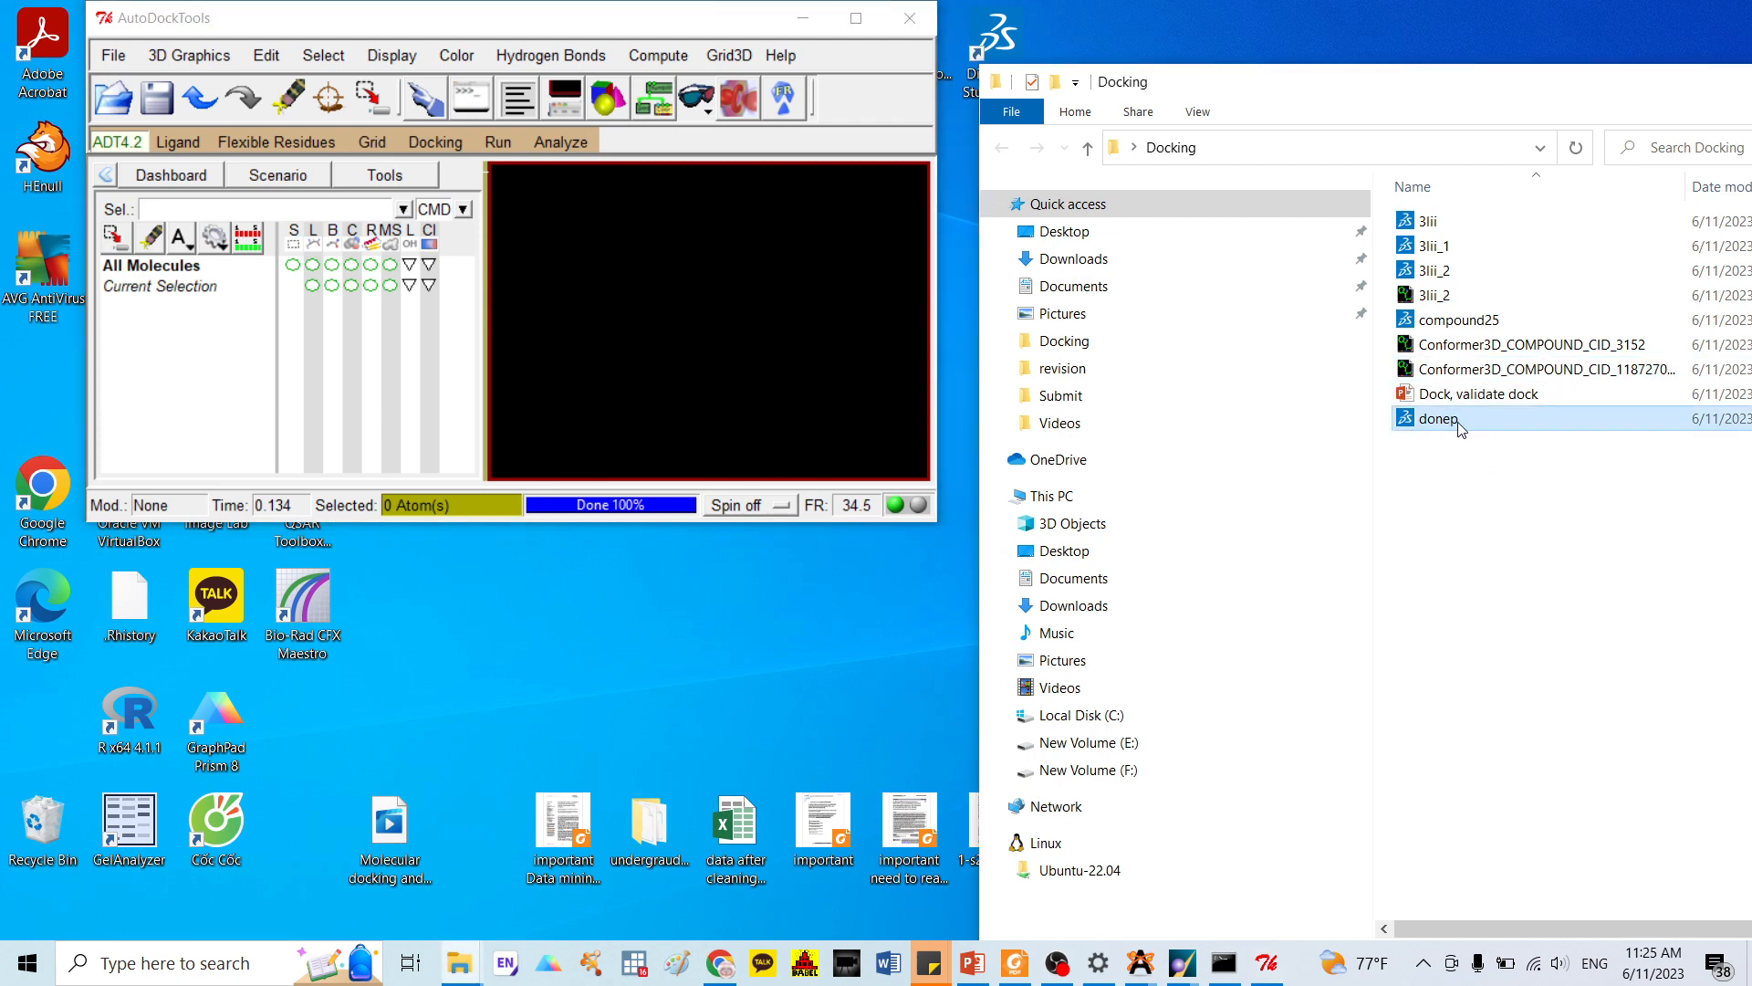
drag(814, 288, 763, 293)
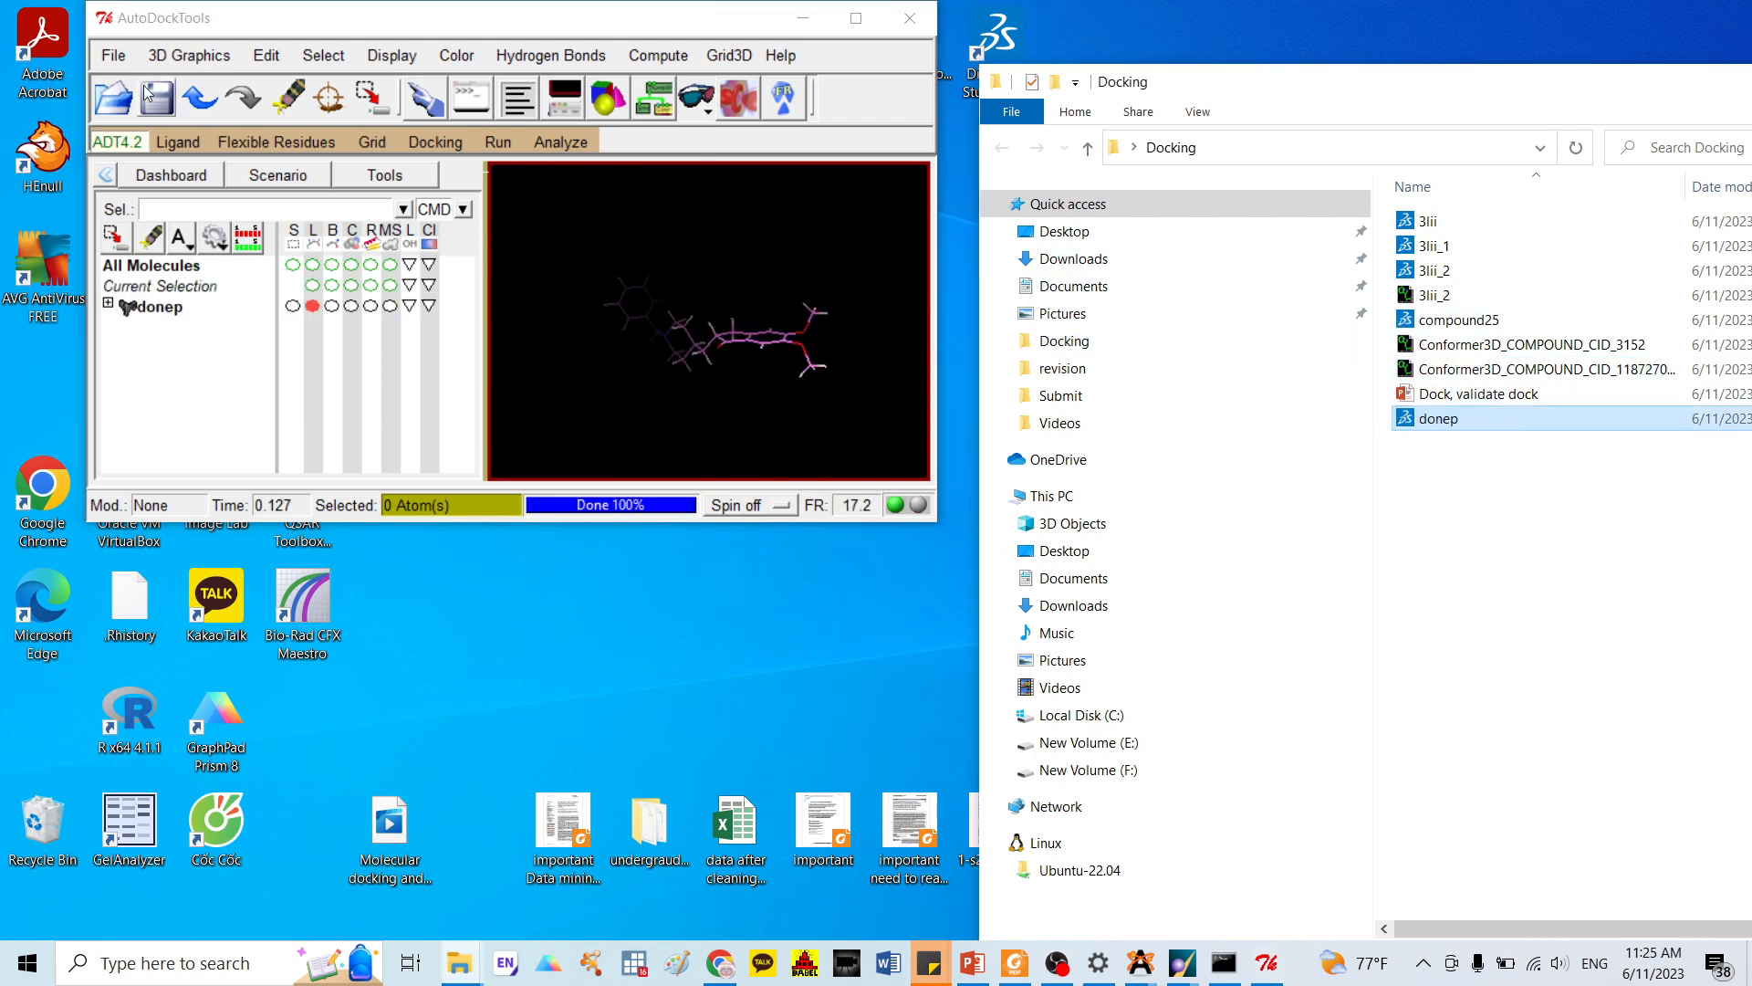
click(855, 18)
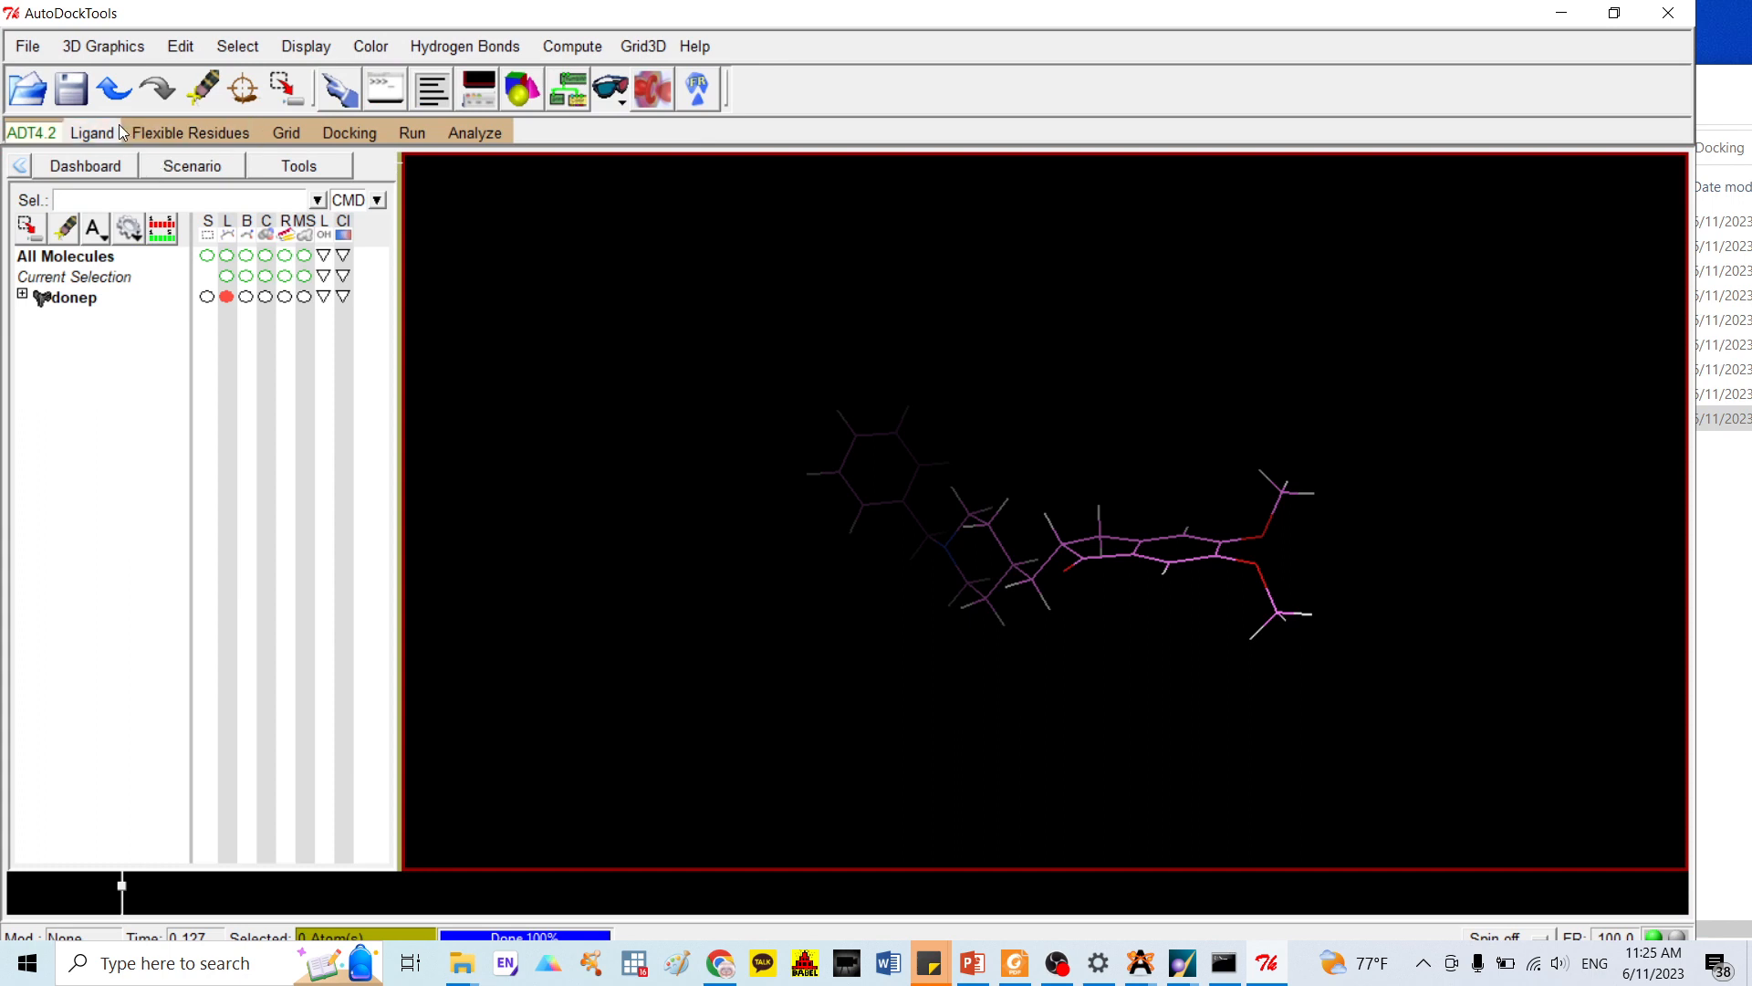
Choose donep as the AutoDock4 ligand and accept its setup summary
click(109, 132)
mouse_move(108, 169)
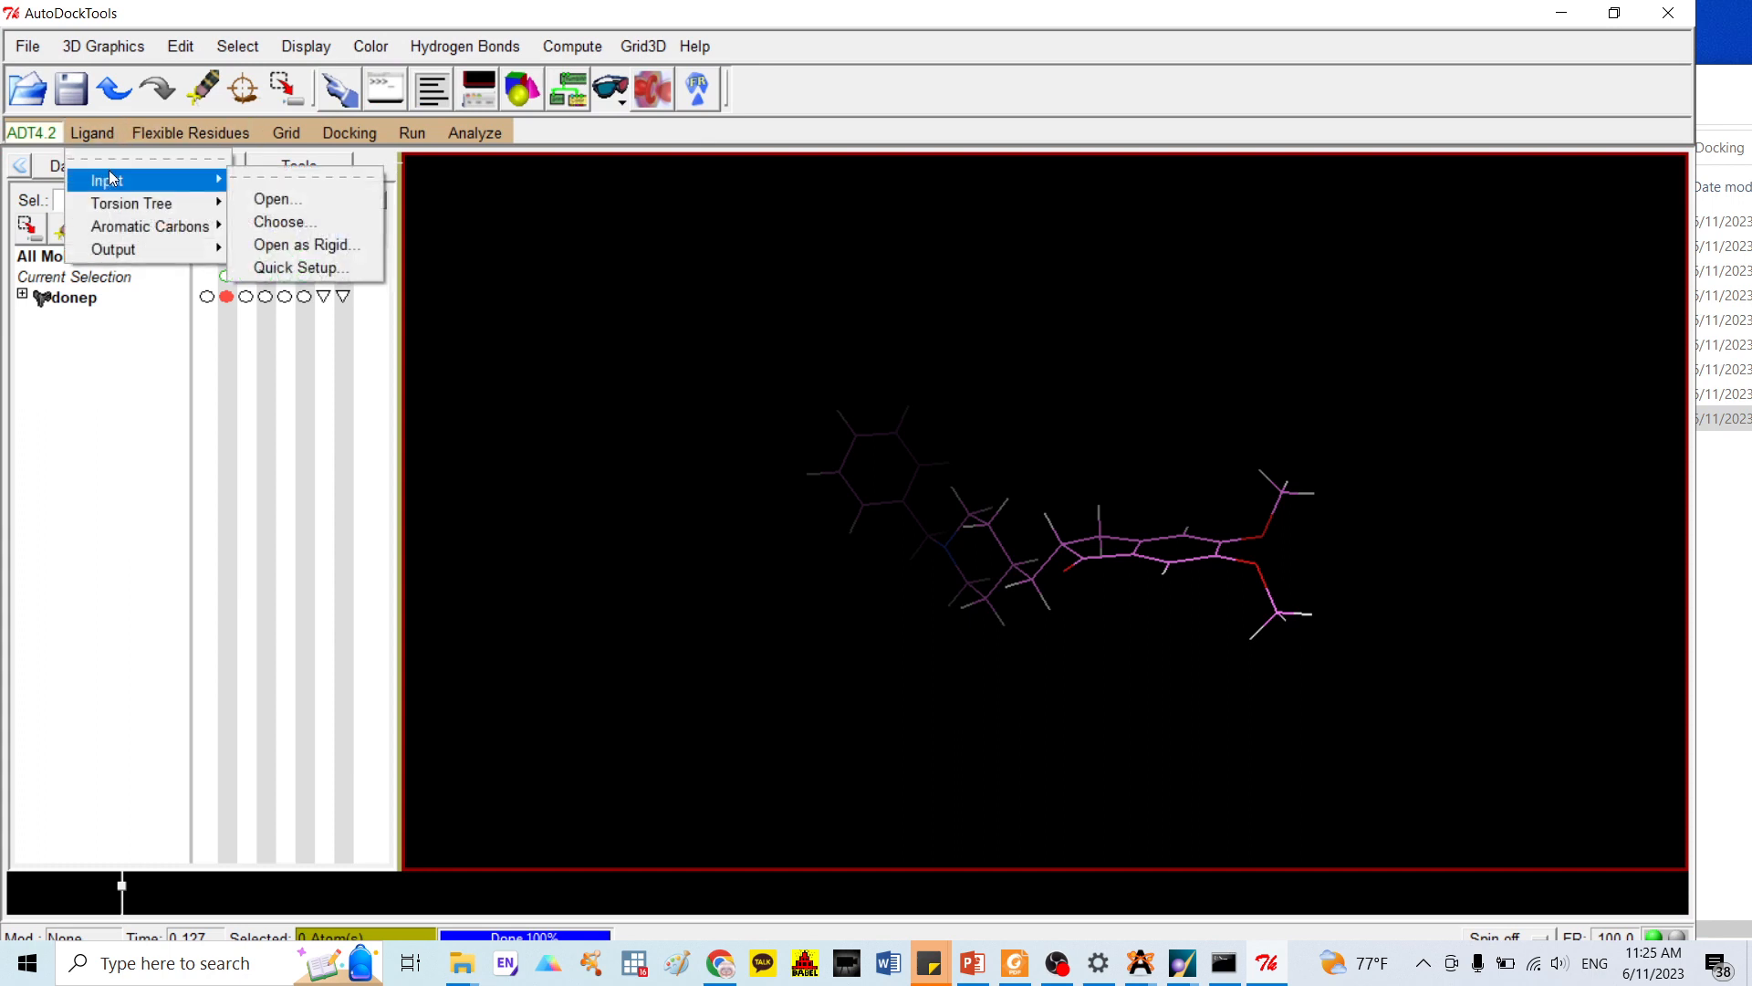
click(278, 222)
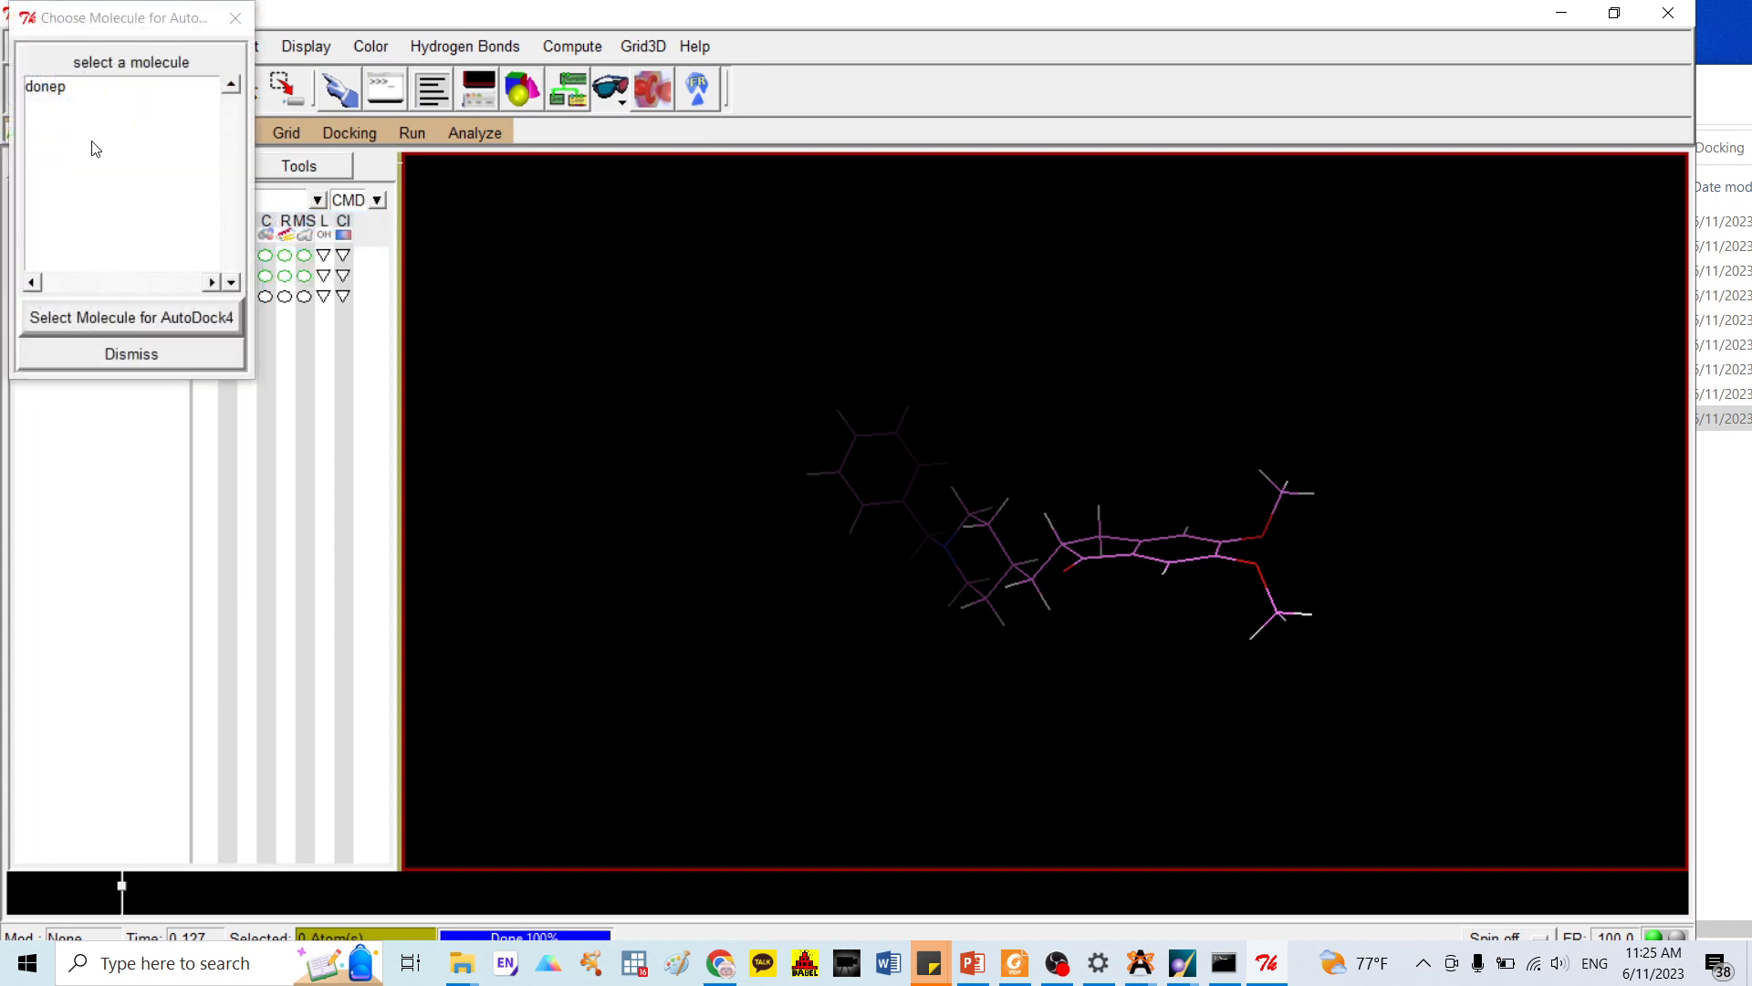
click(61, 89)
click(108, 317)
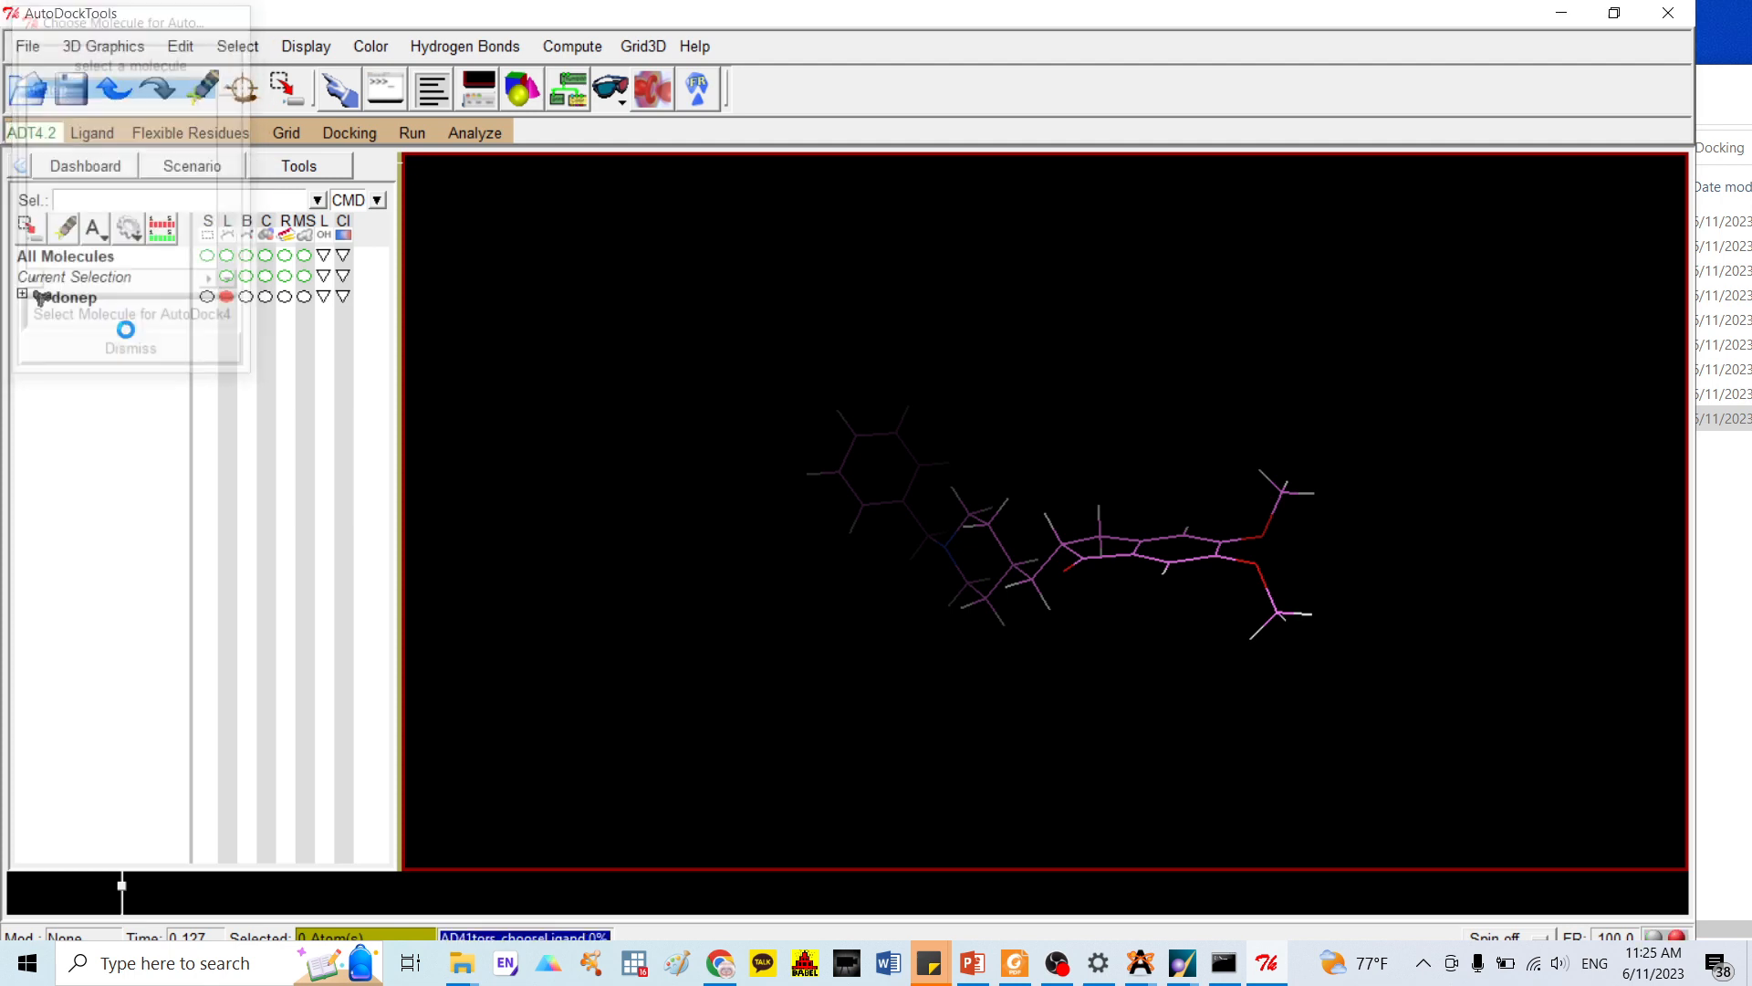
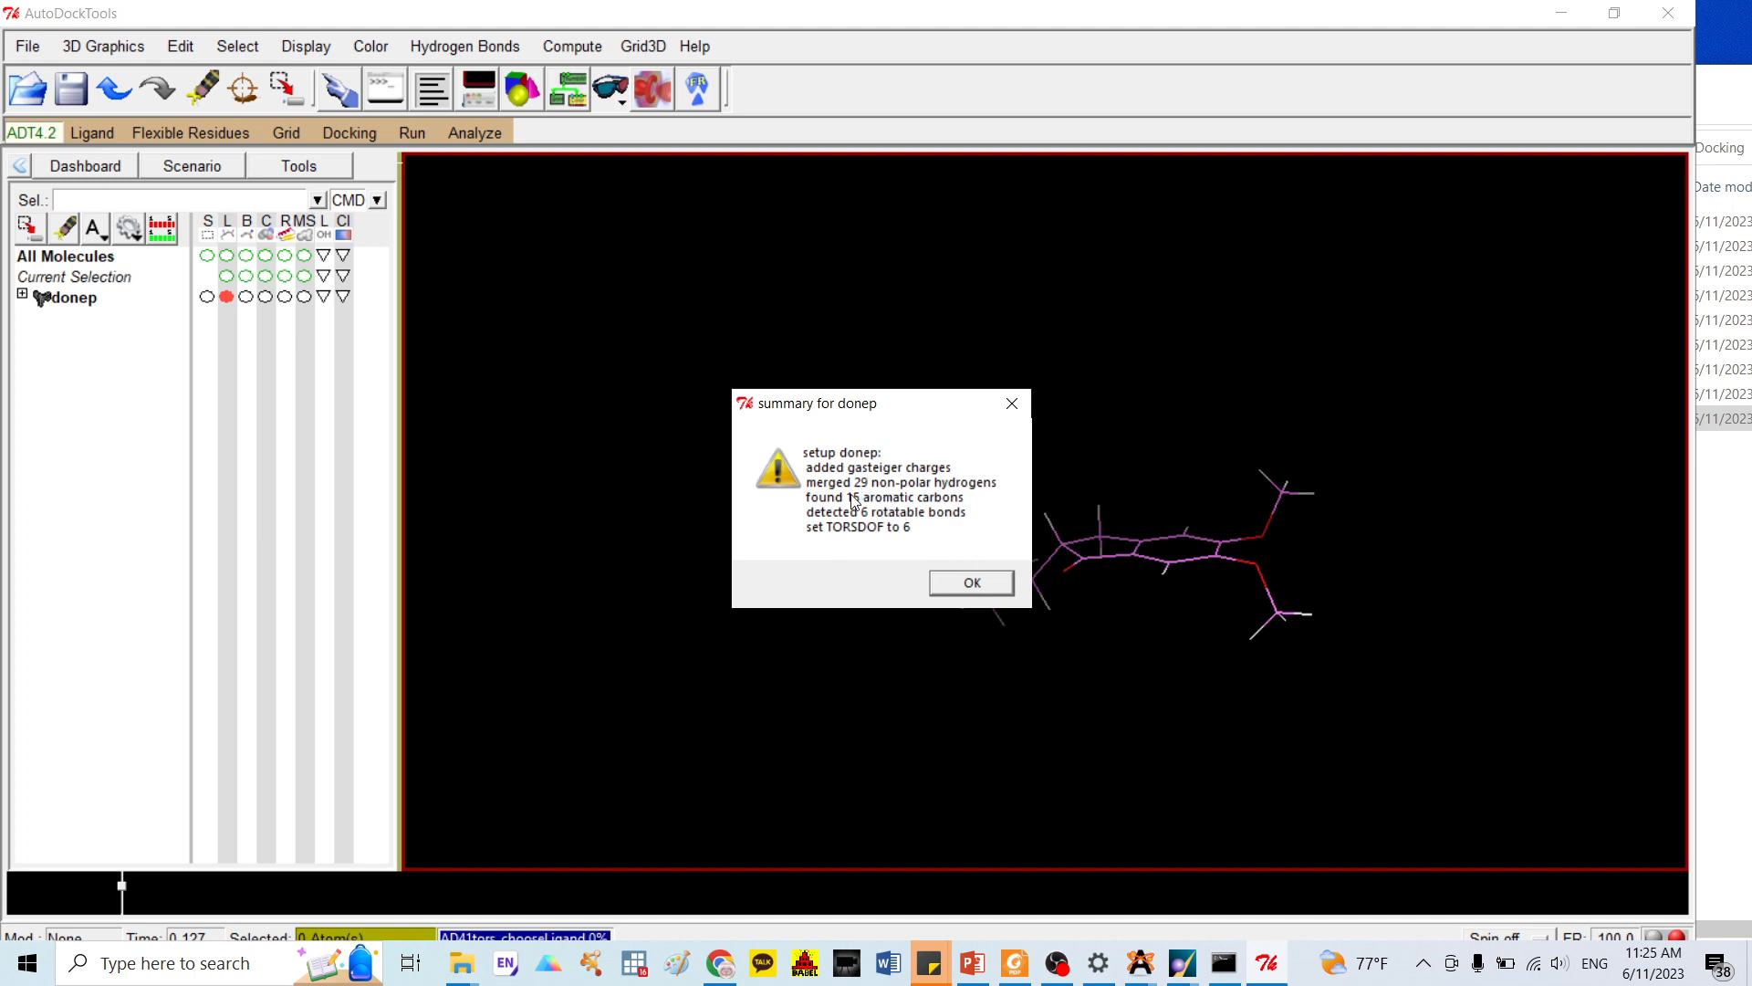
click(972, 584)
Export the prepared ligand as a PDBQT file named donep in the Desktop's Docking folder
click(93, 134)
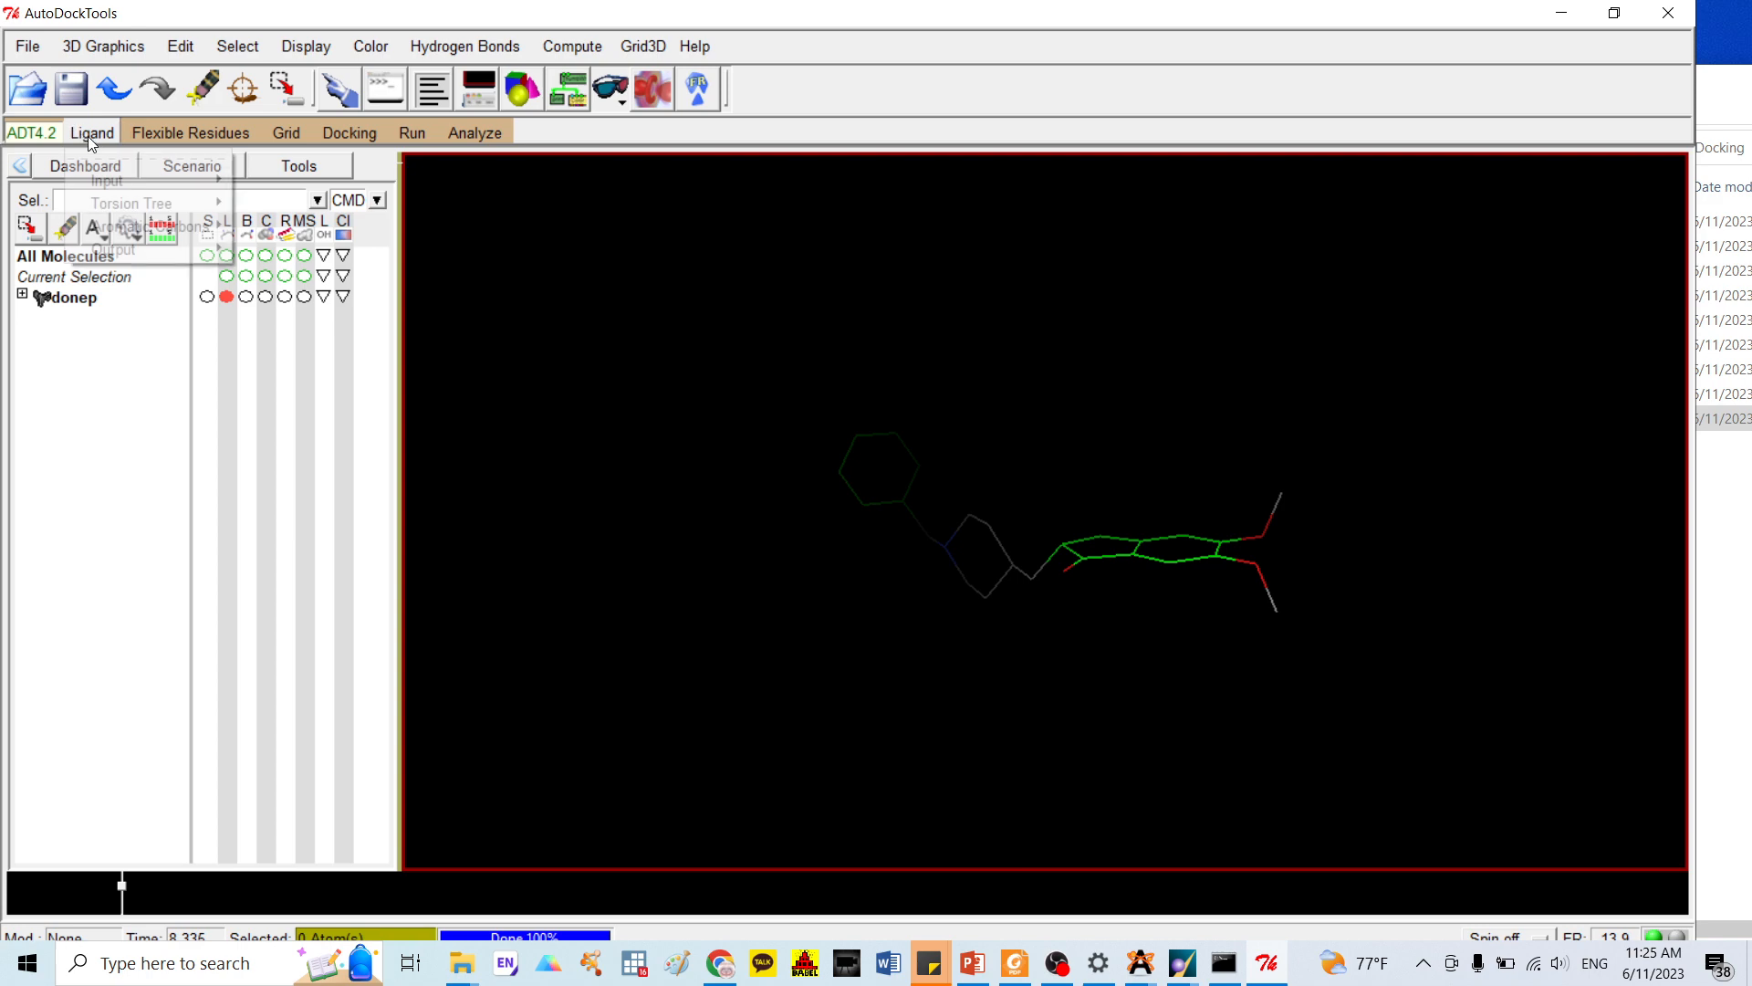
mouse_move(116, 246)
click(283, 266)
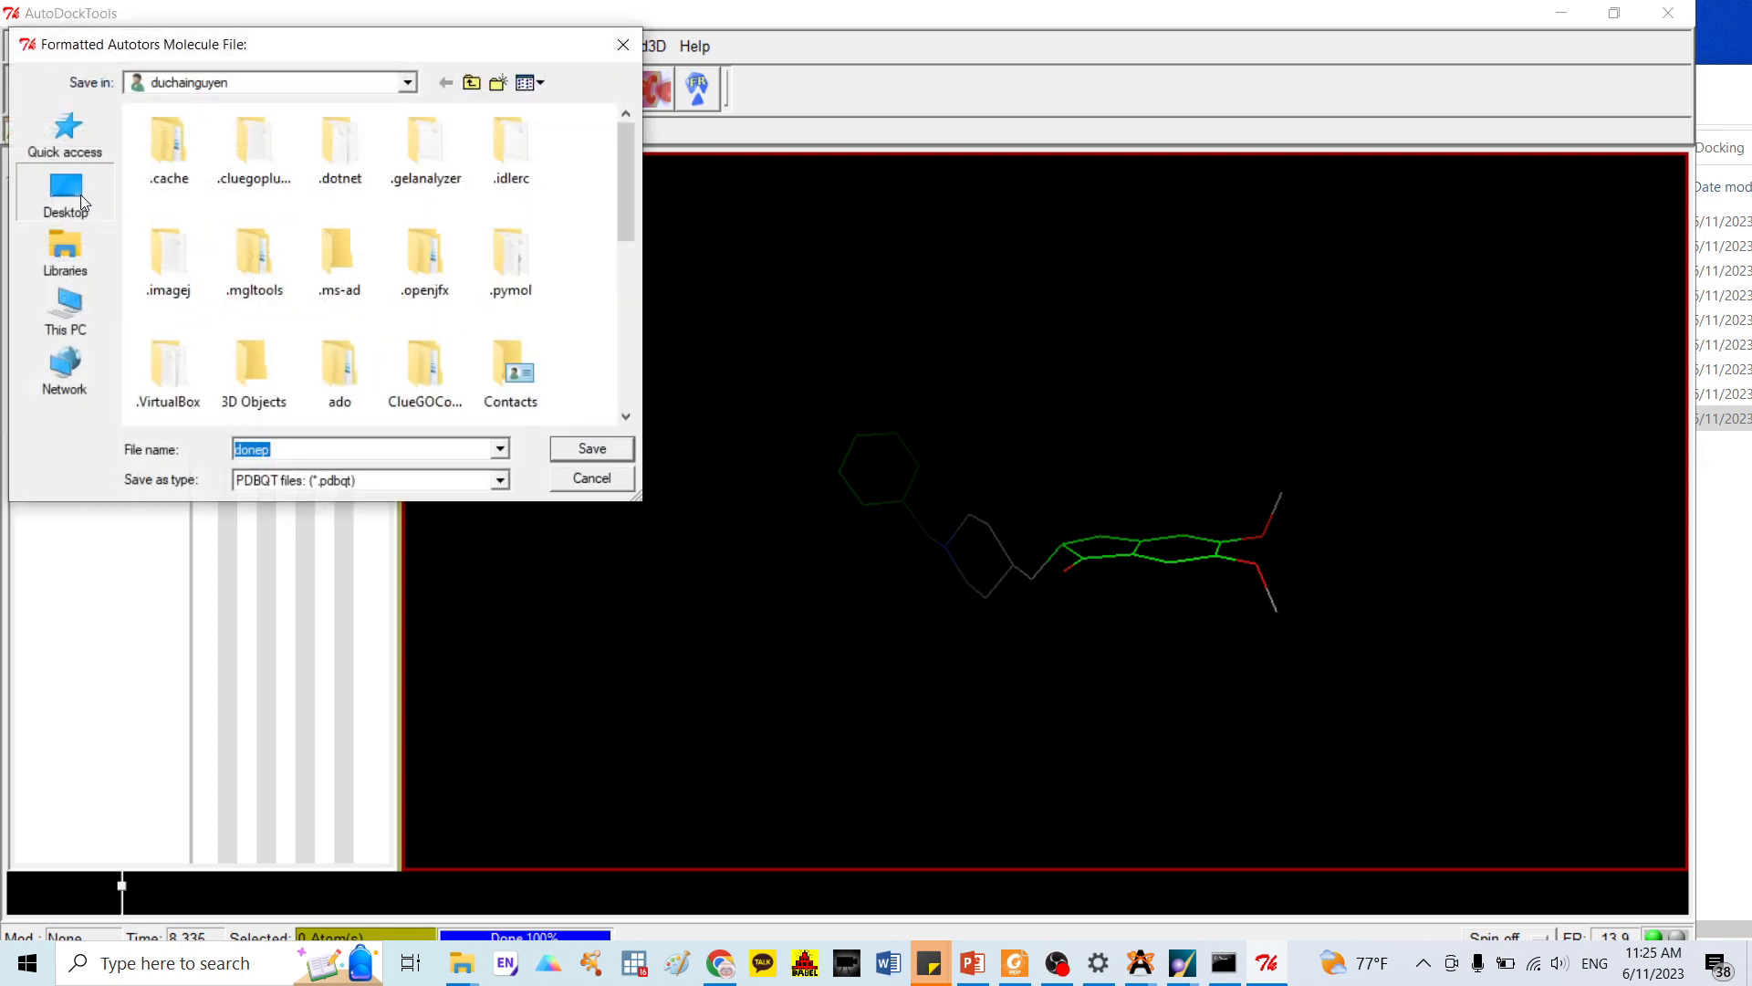
click(80, 195)
click(493, 269)
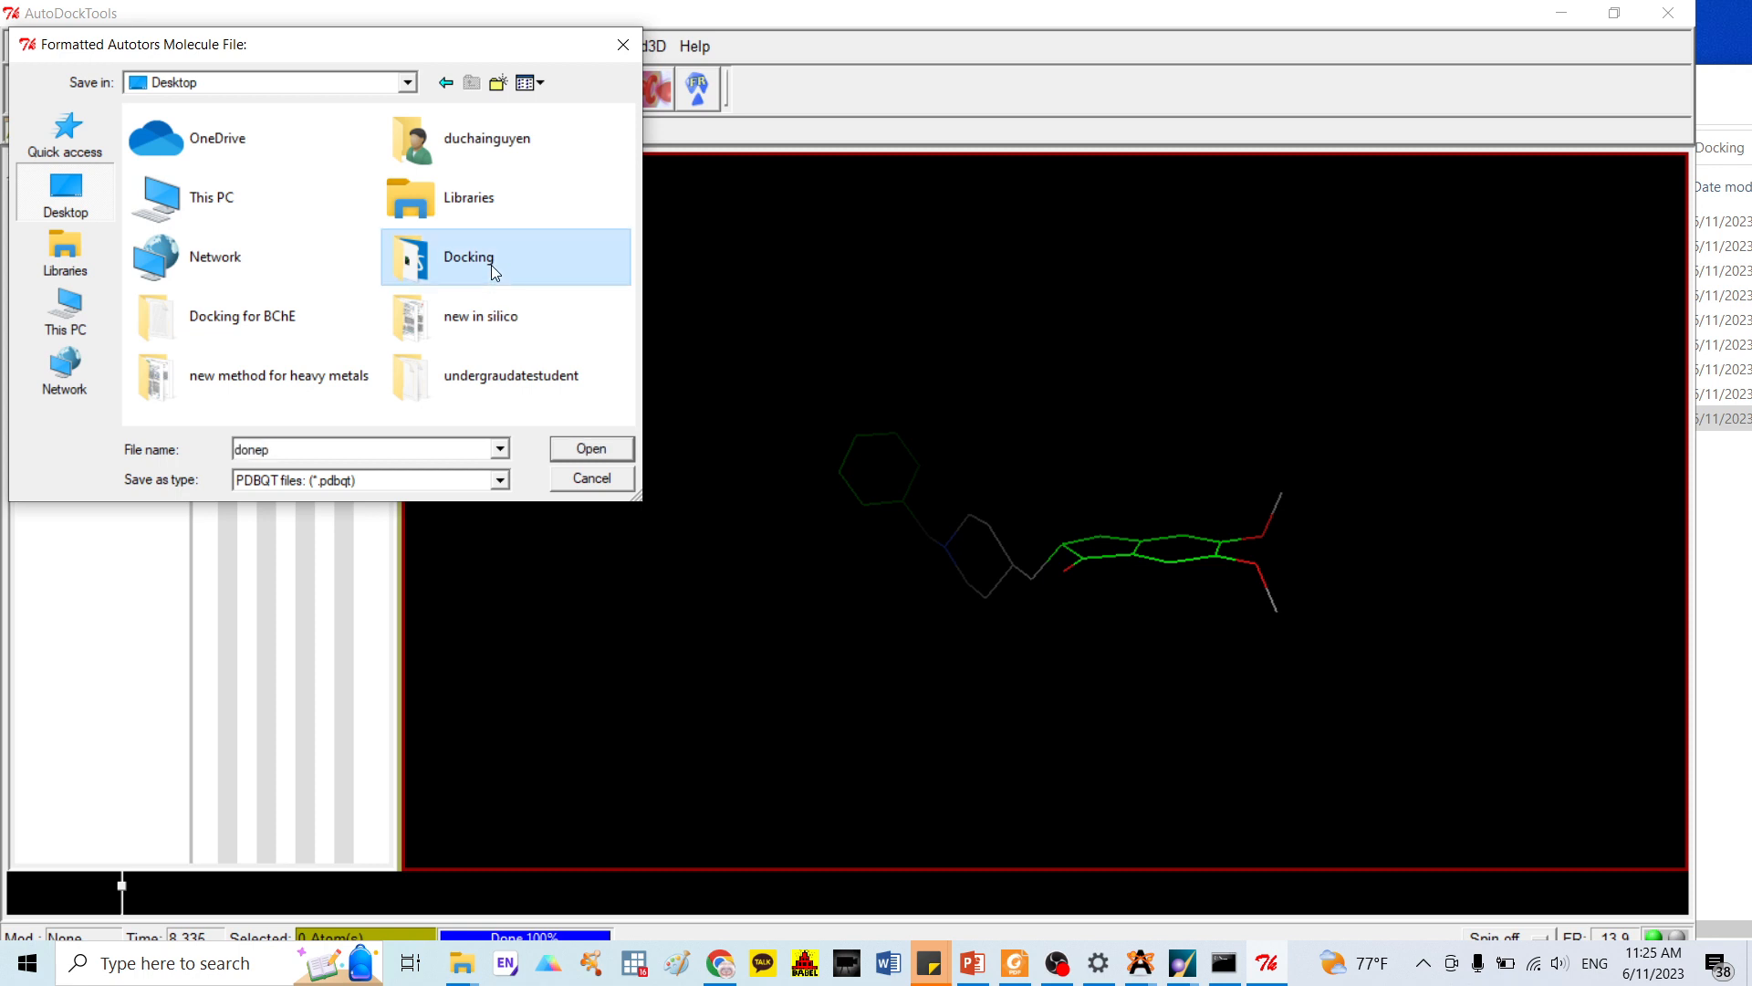
double_click(491, 265)
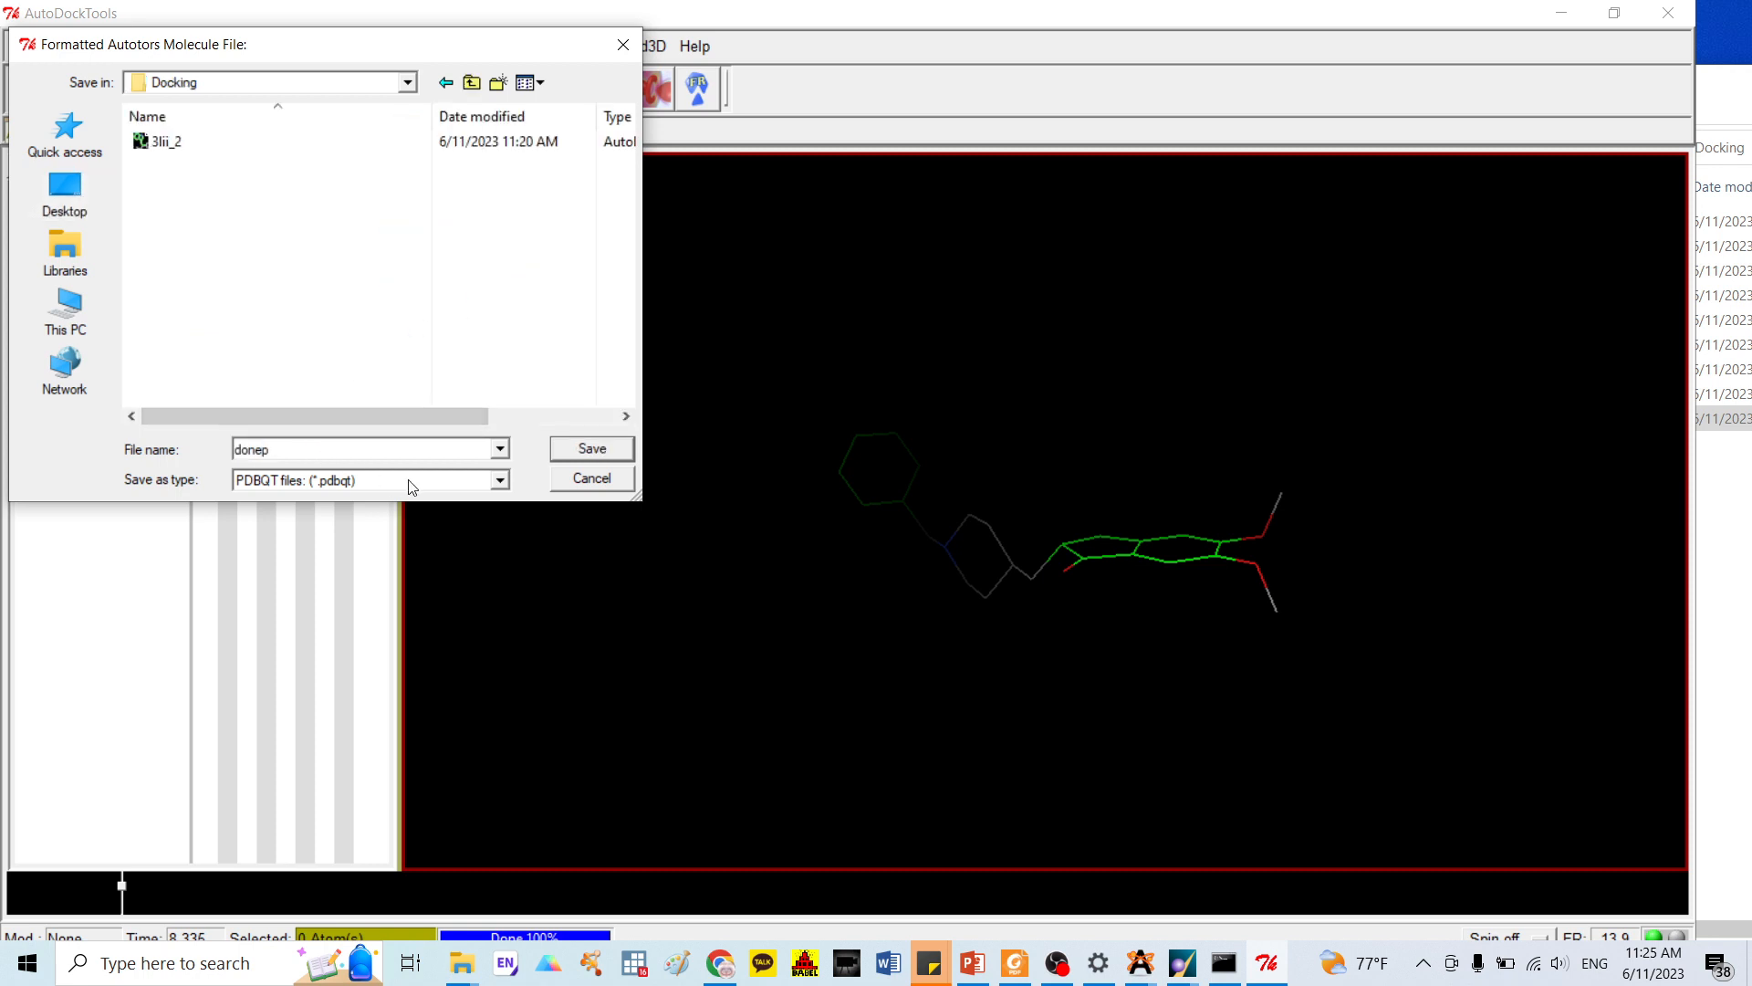
click(584, 450)
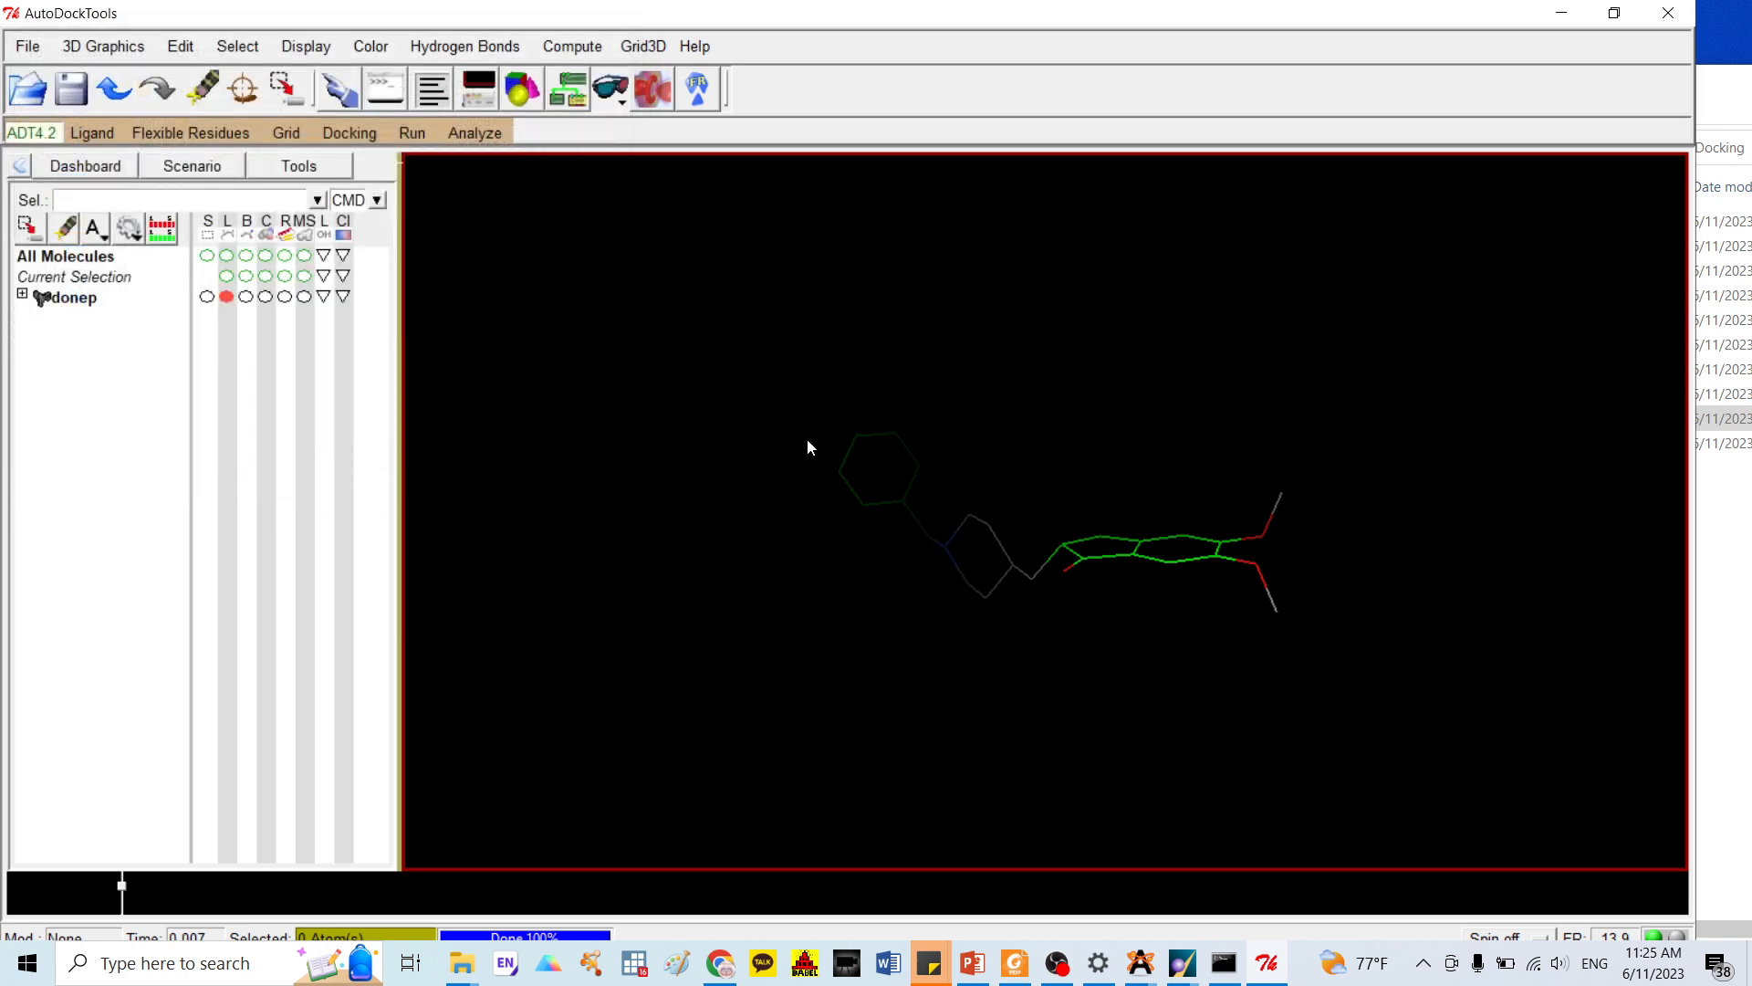
Delete the donep molecule and shrink the AutoDockTools window to uncover the Docking folder's files
right_click(64, 298)
click(140, 484)
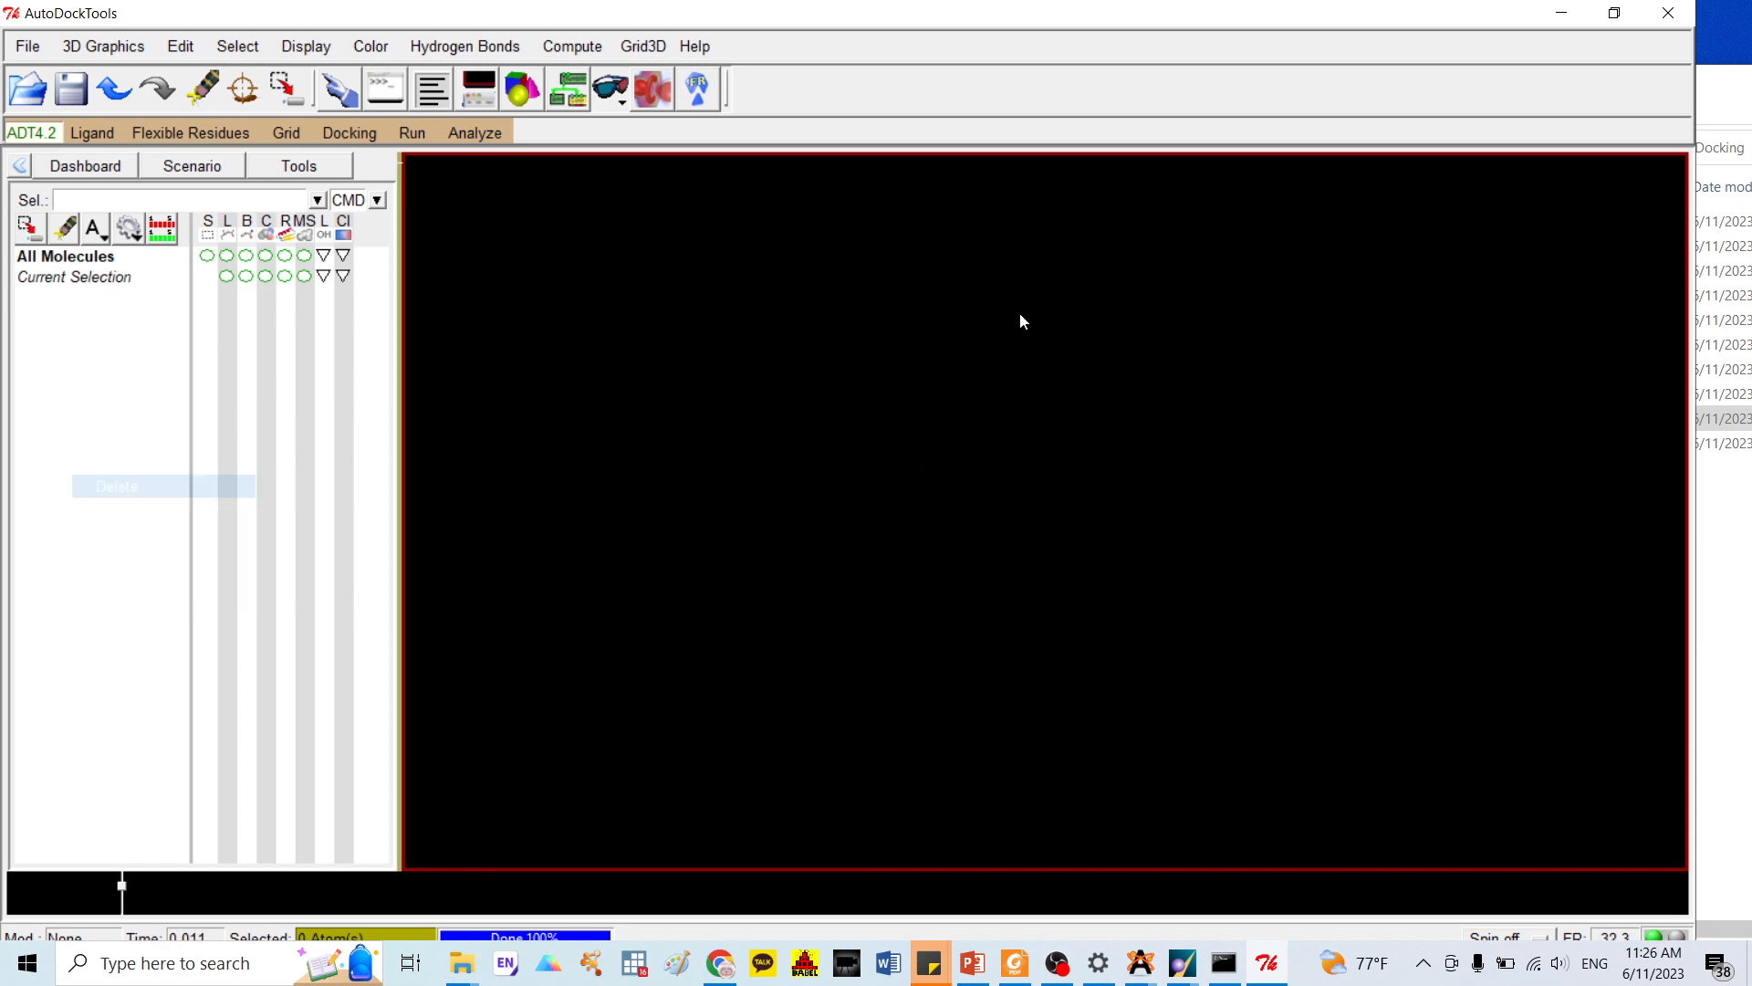
double_click(1372, 24)
drag(1189, 20, 950, 37)
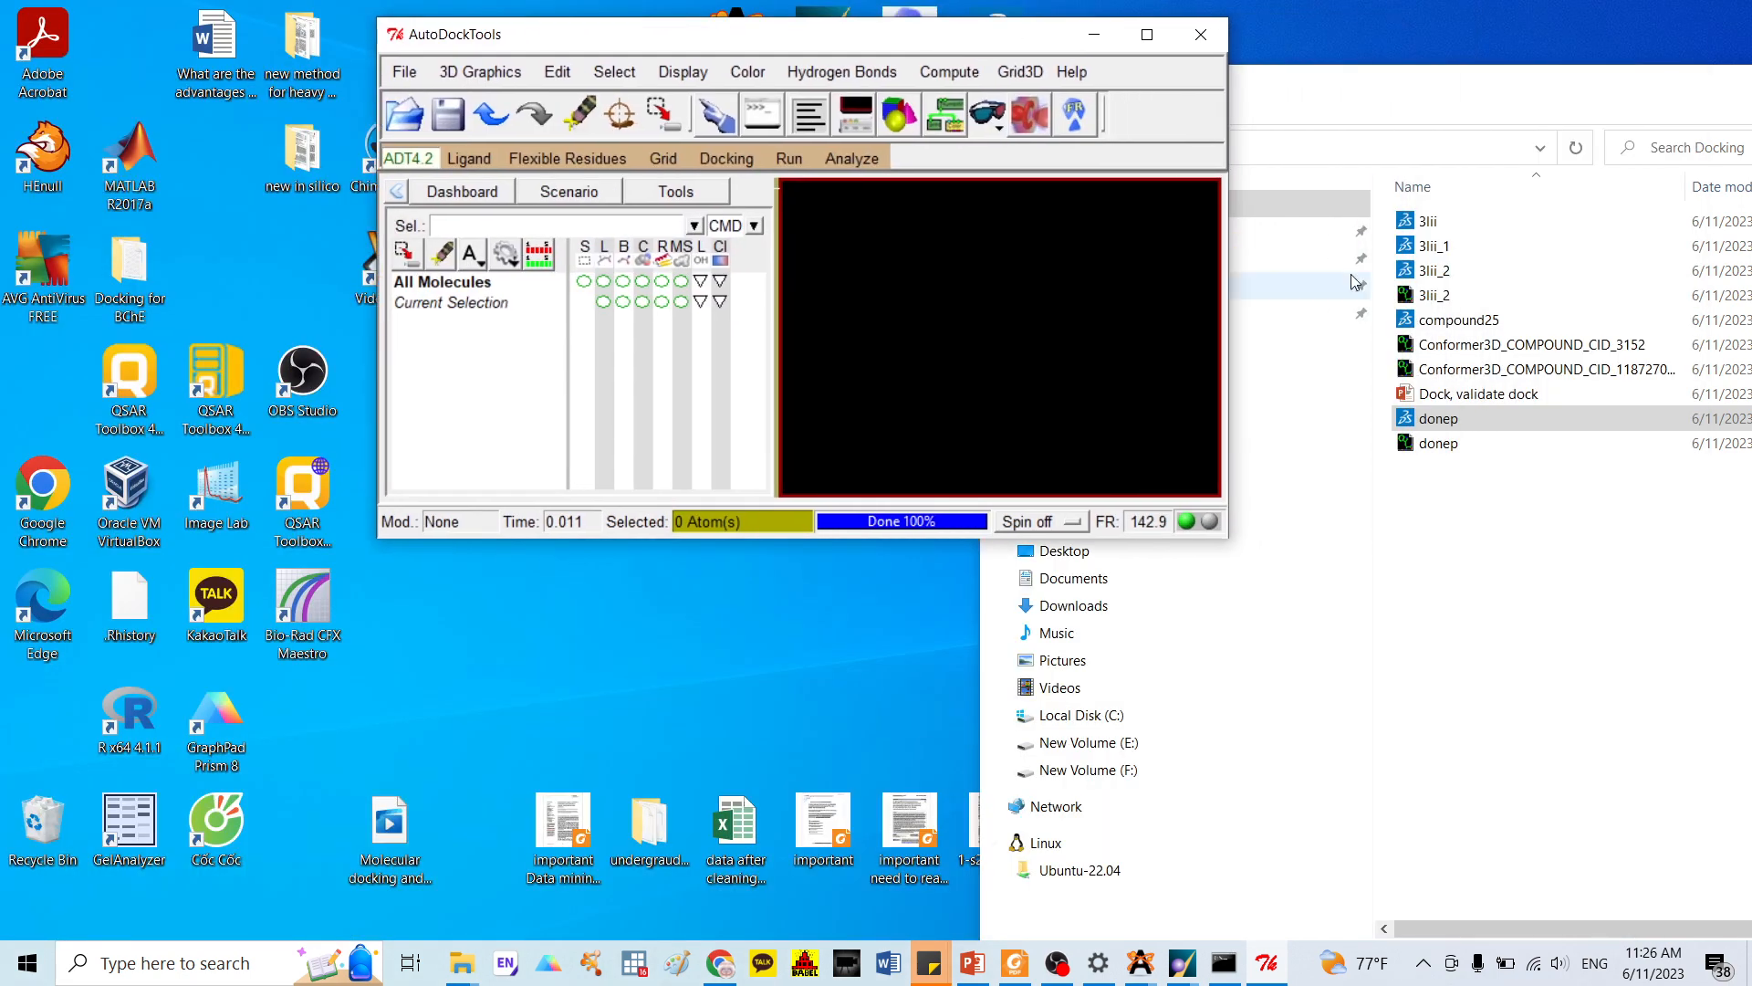
Load compound25 from the Docking folder into AutoDockTools and maximize its window
click(1478, 321)
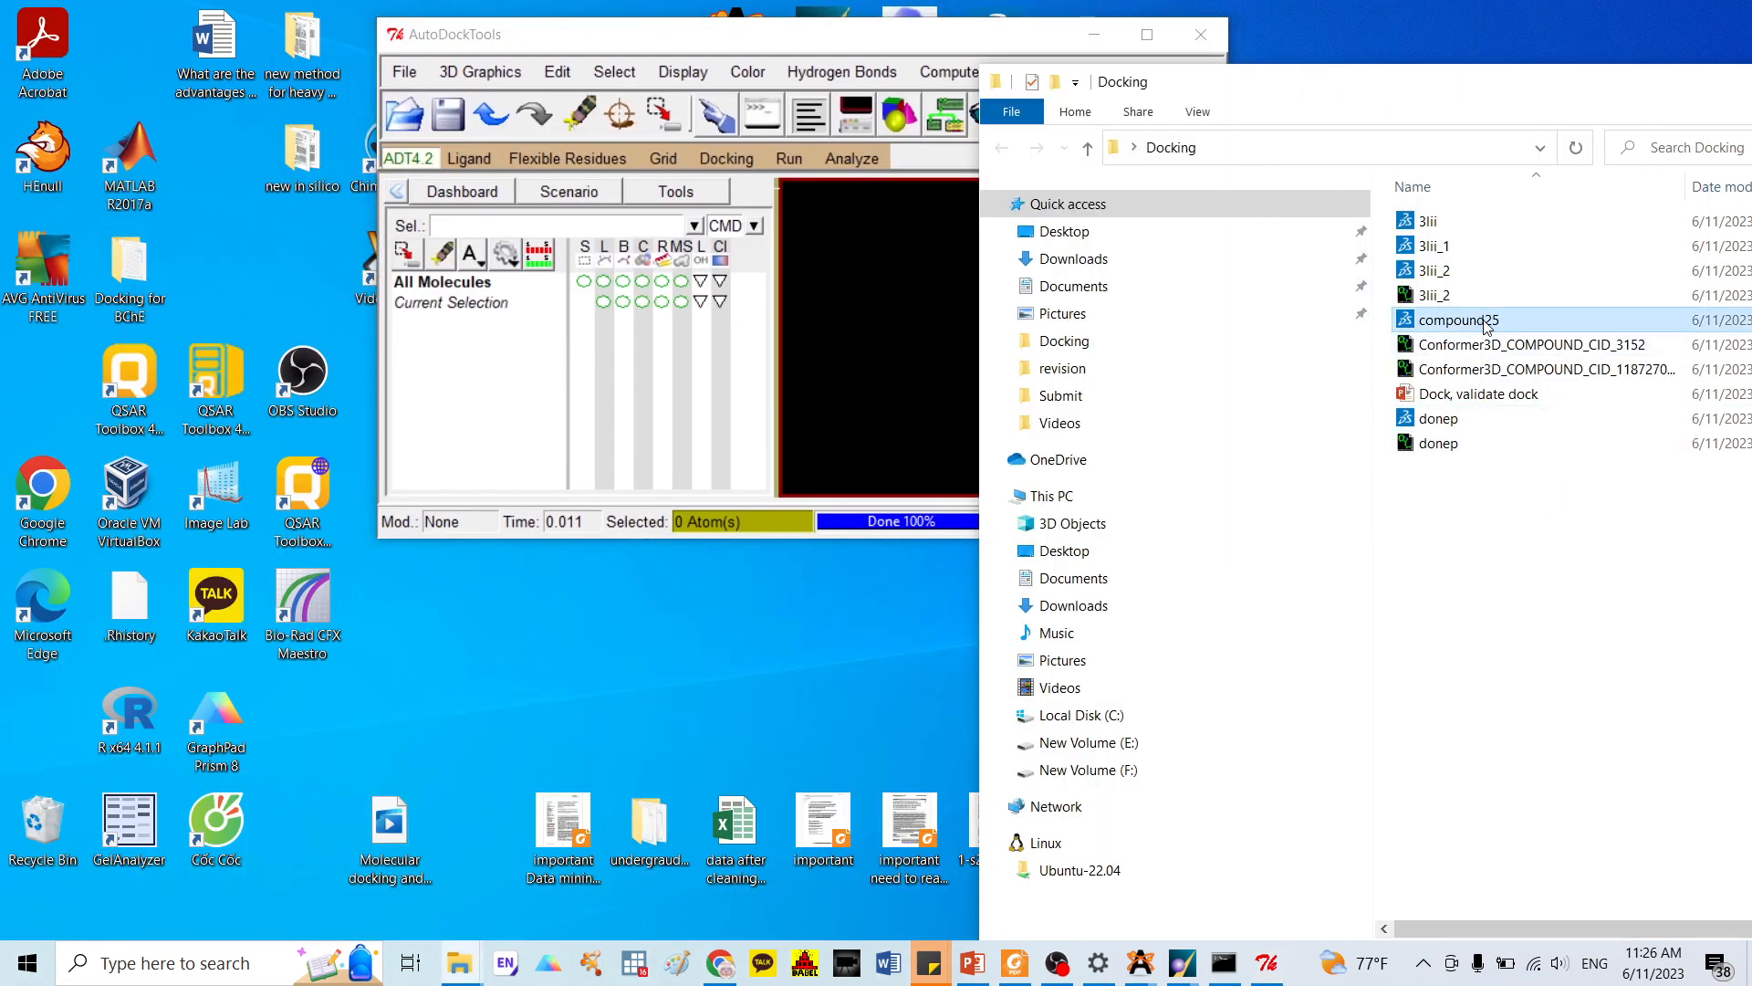
drag(1486, 324, 940, 343)
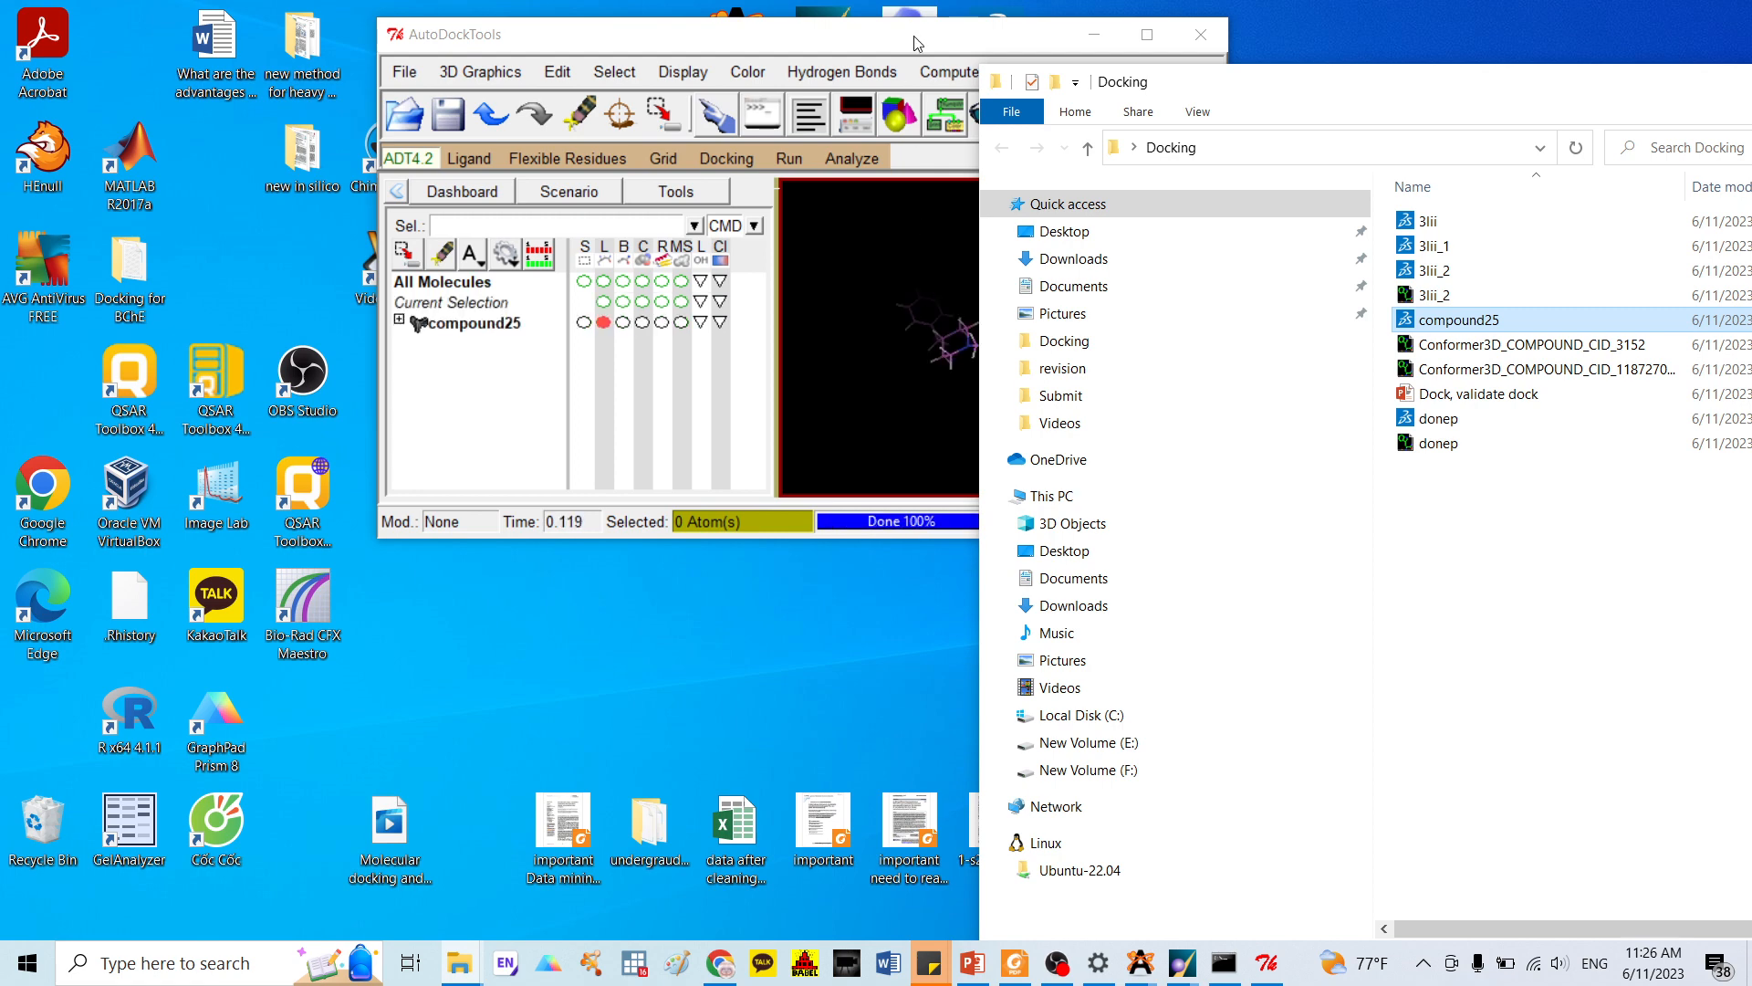
drag(917, 43, 869, 47)
double_click(1047, 46)
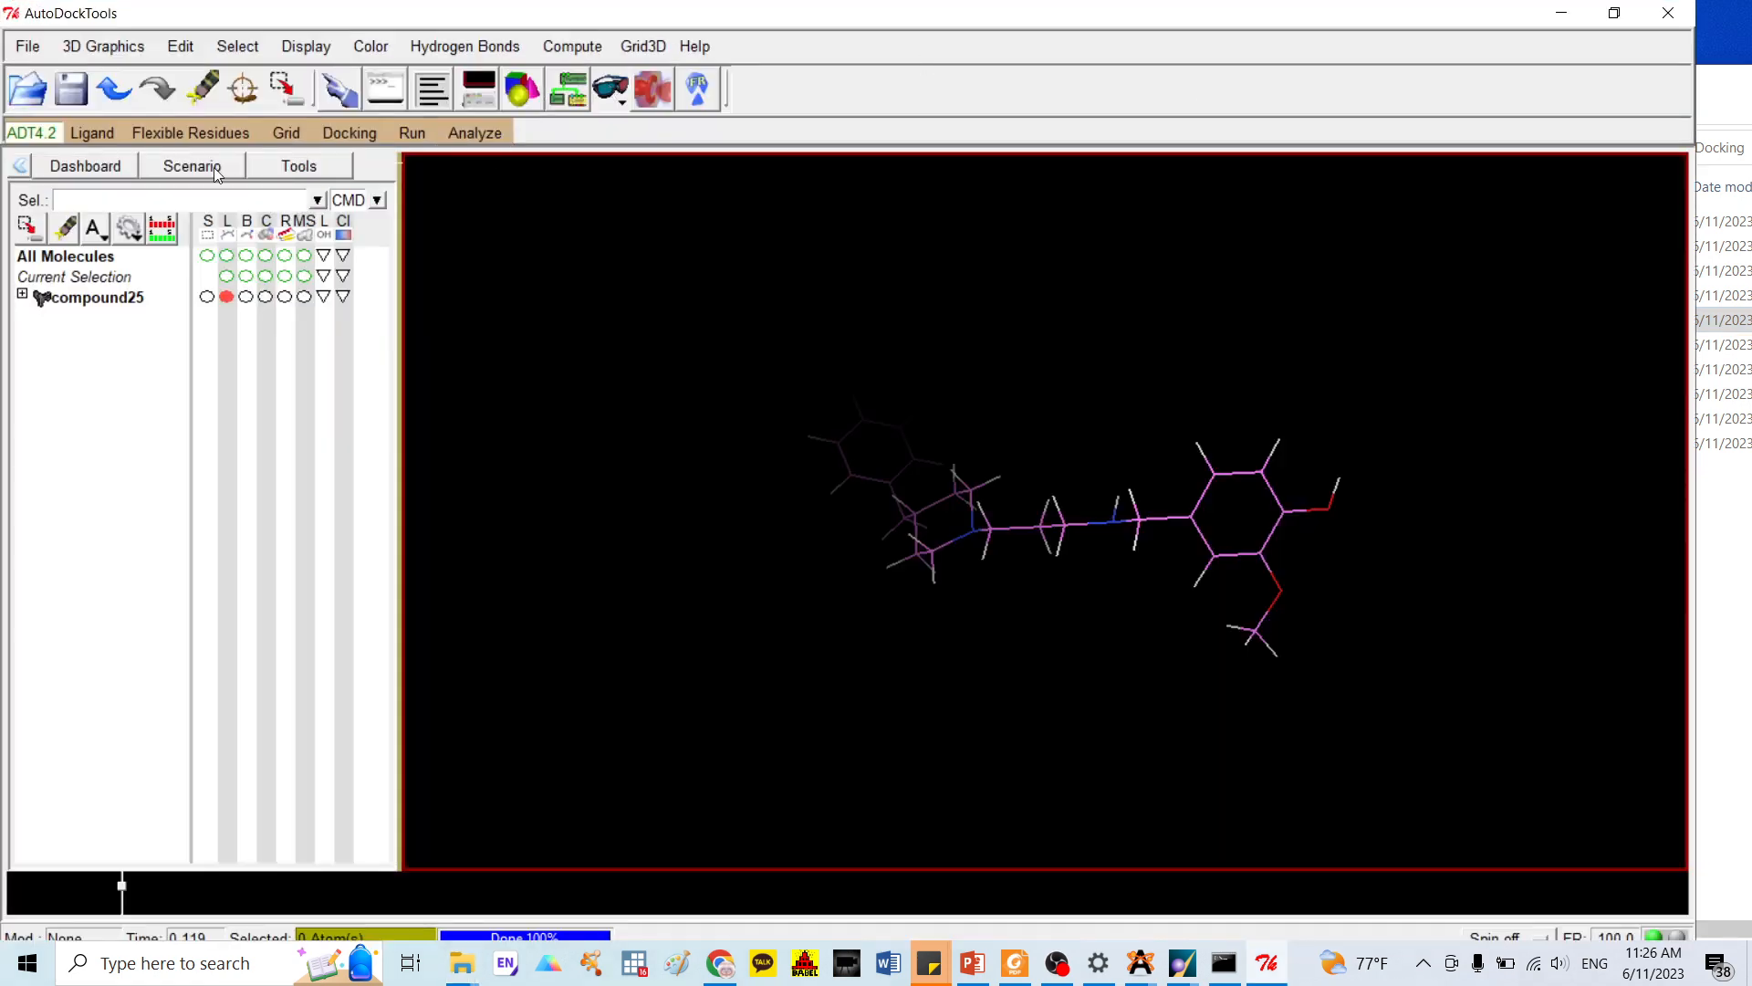
Choose compound25 as the AutoDock4 ligand and accept its setup summary
click(103, 135)
mouse_move(119, 174)
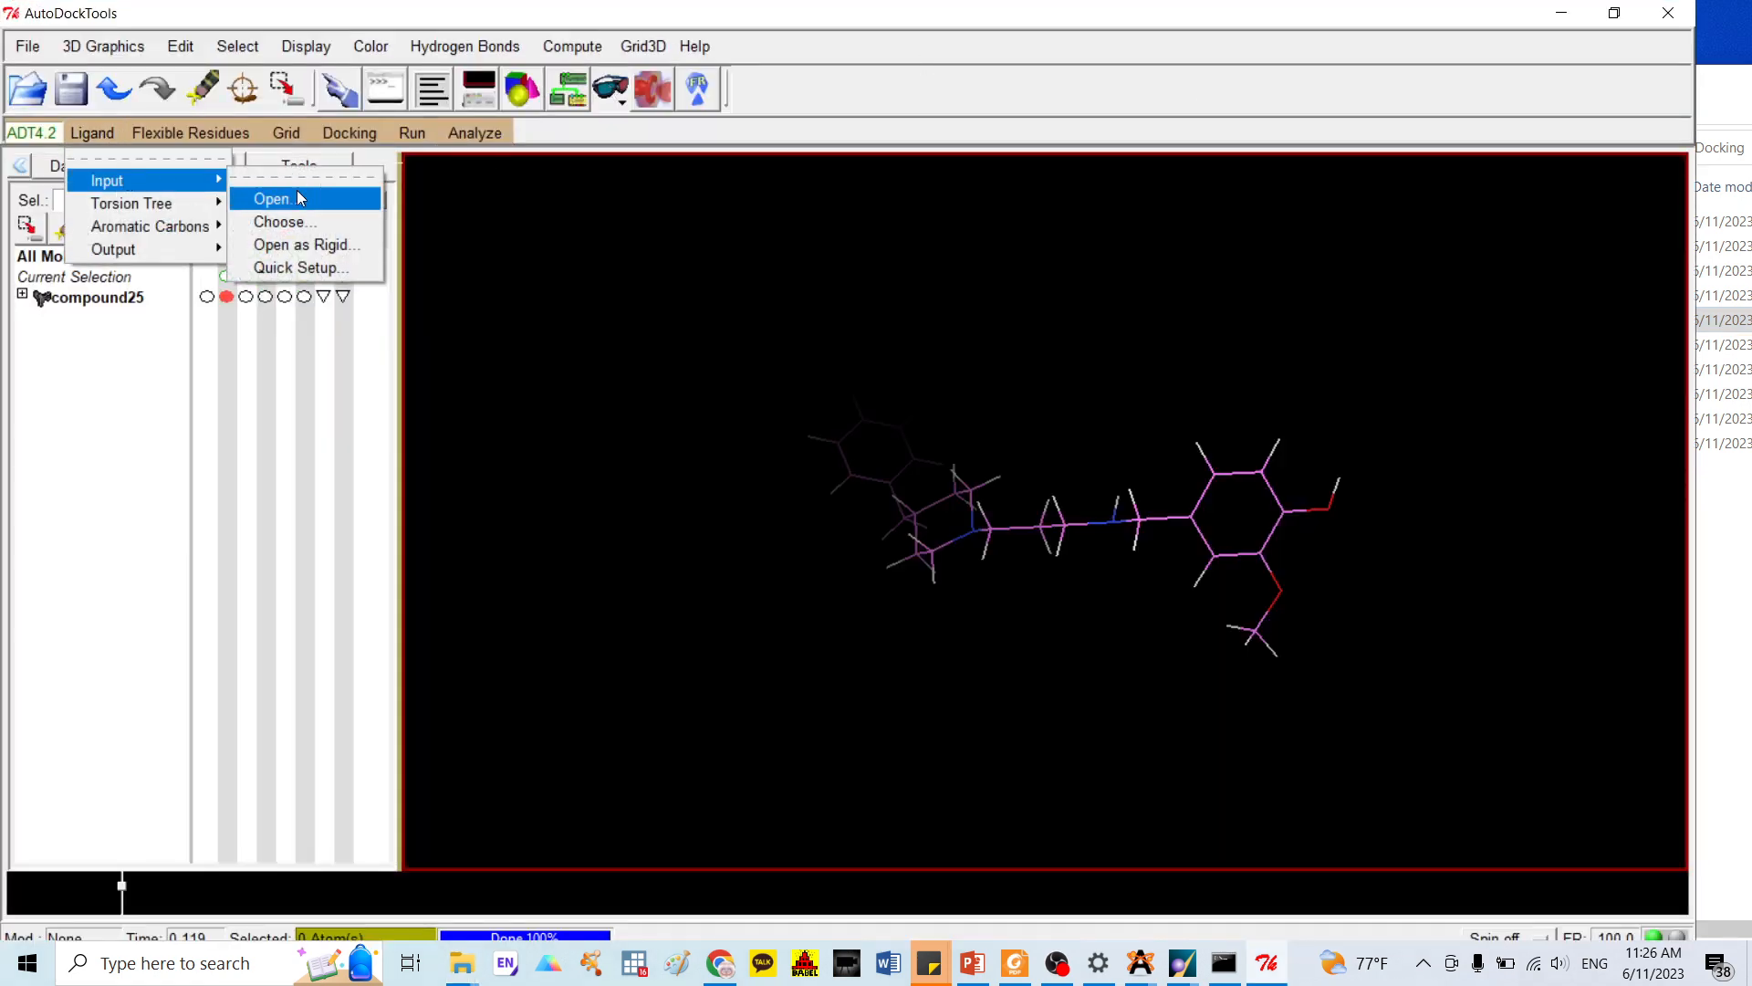
click(299, 219)
click(96, 91)
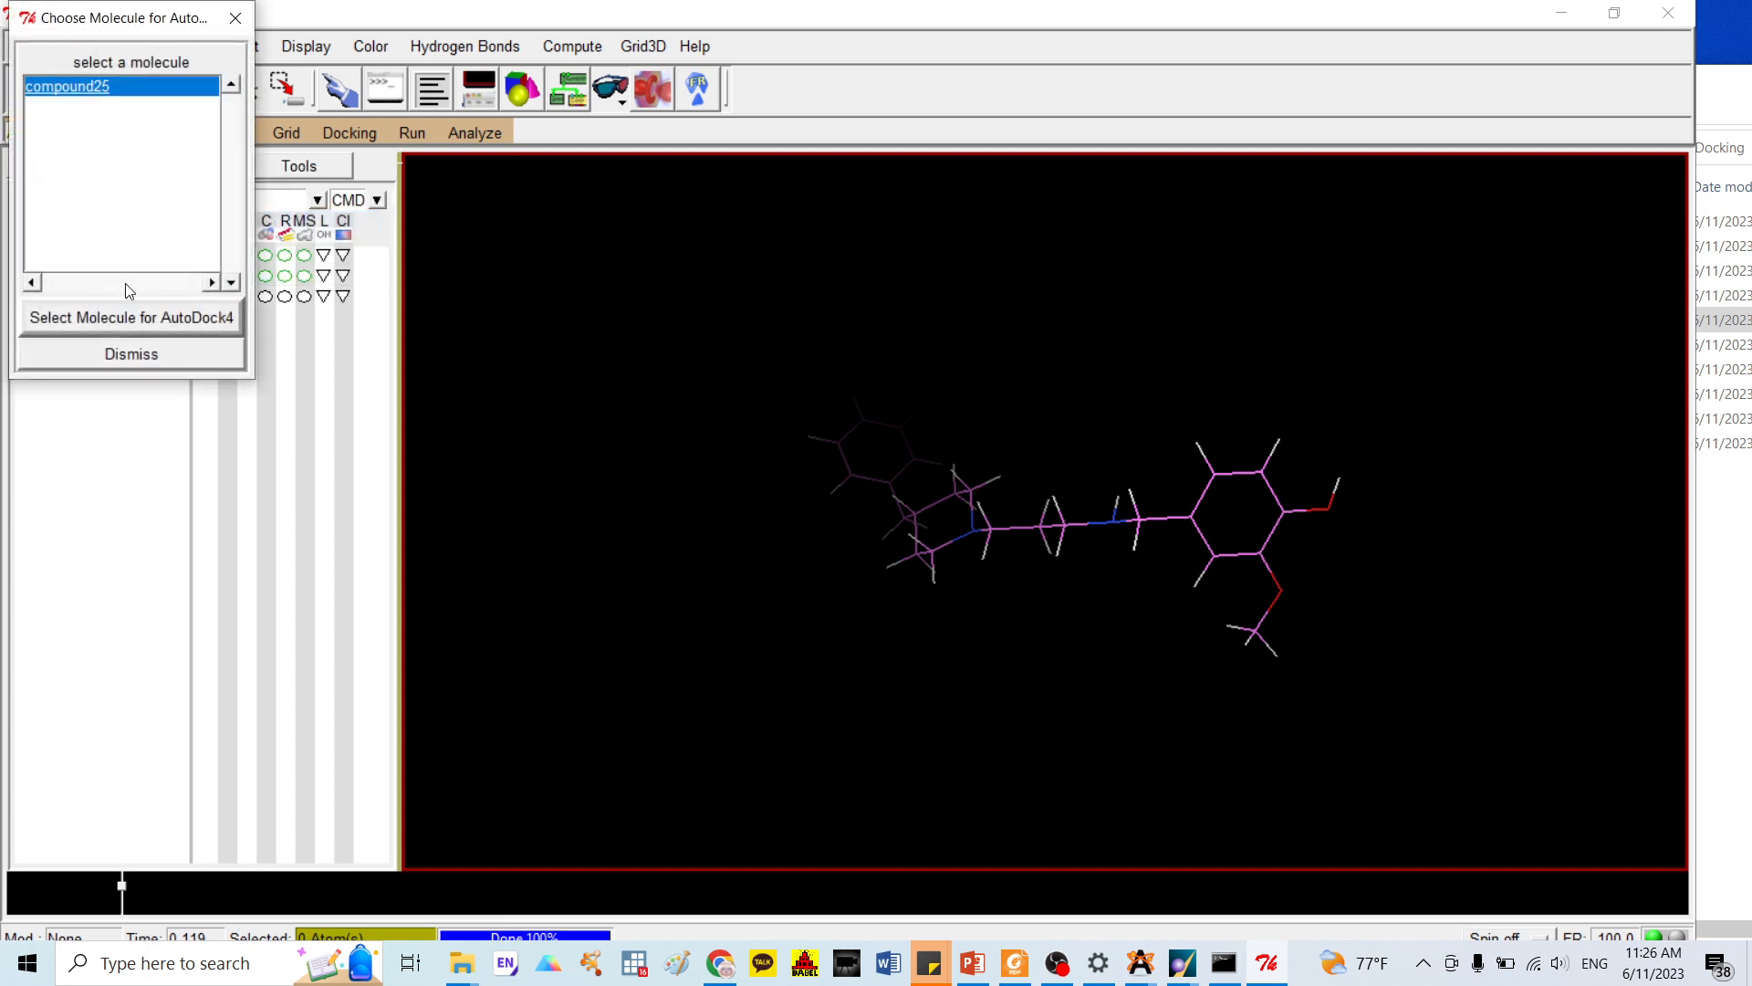
click(130, 317)
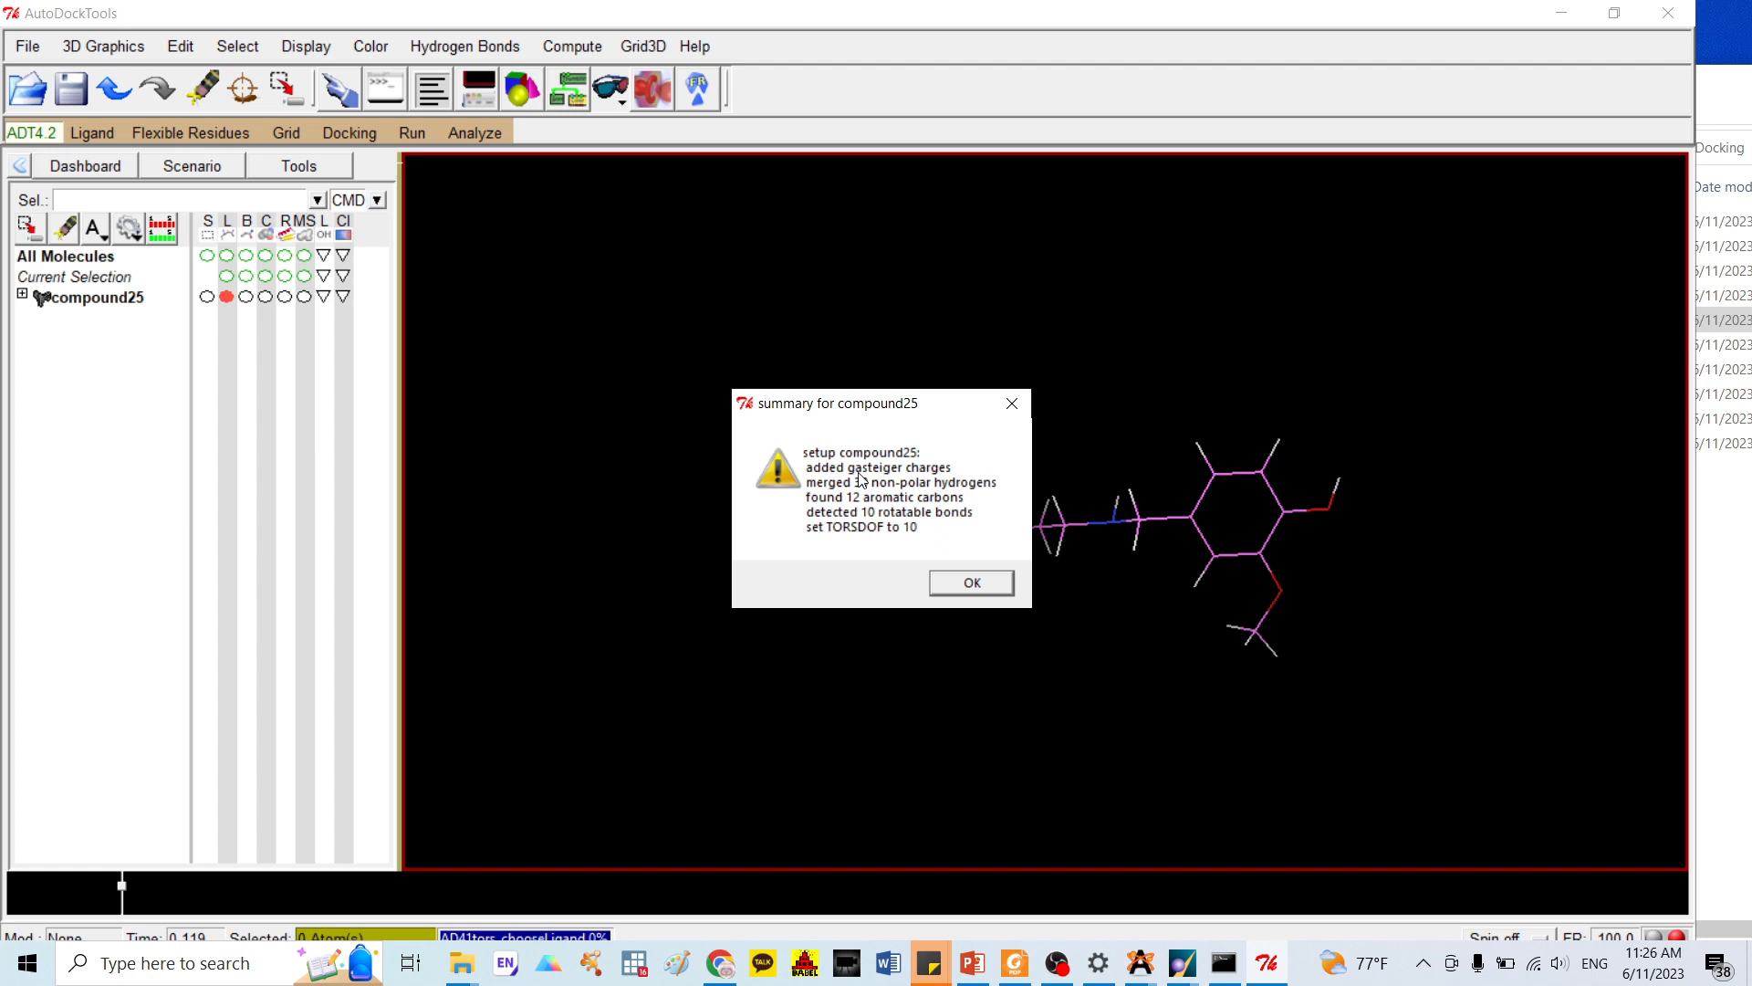
click(971, 584)
Export the prepared ligand as a PDBQT file named compound25 in the Desktop's Docking folder
click(97, 130)
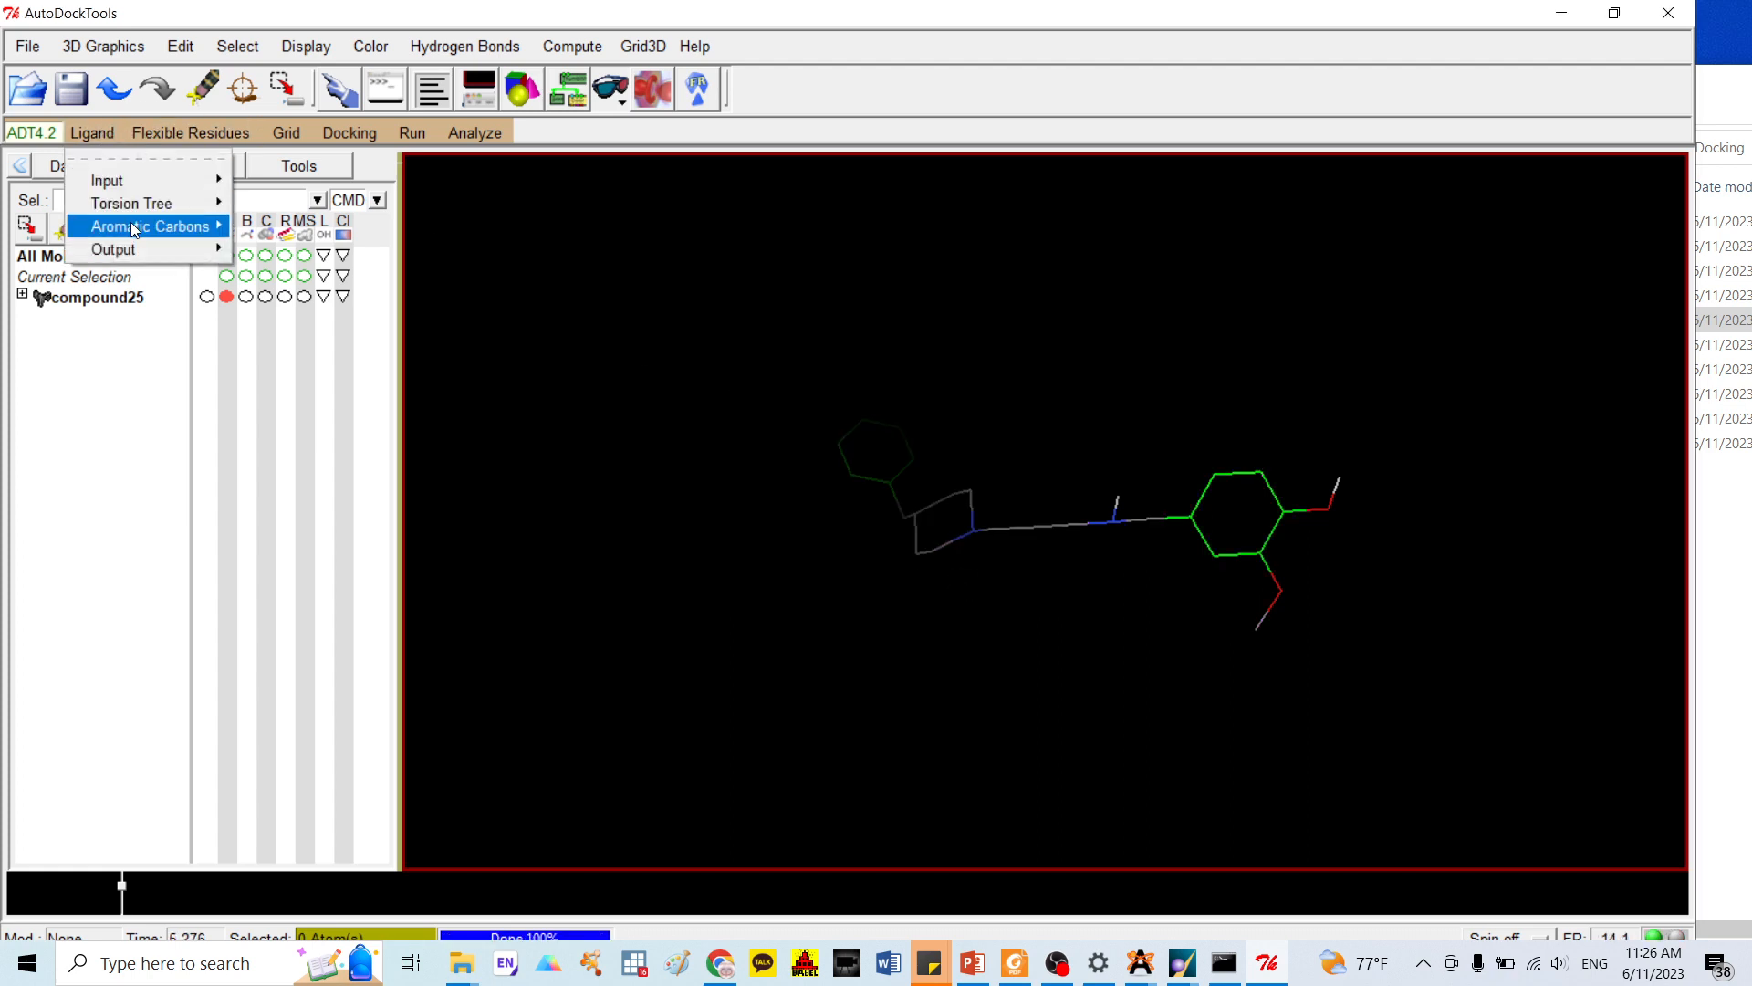
mouse_move(134, 244)
click(285, 267)
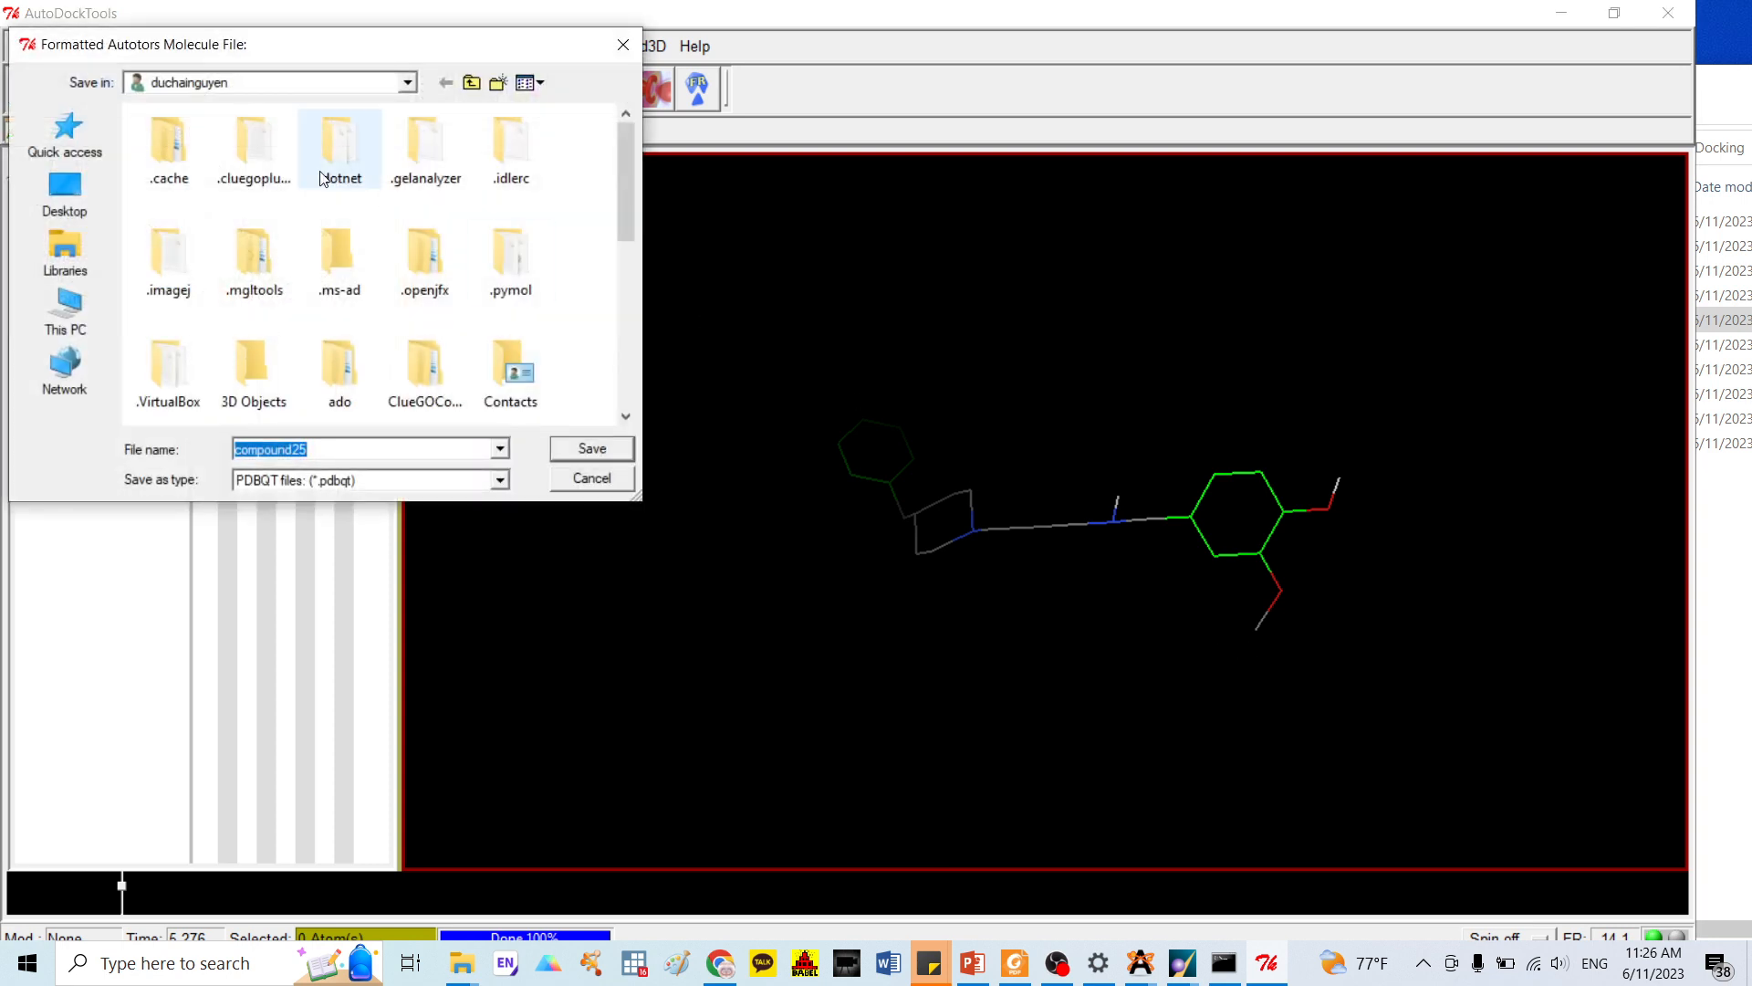
click(78, 209)
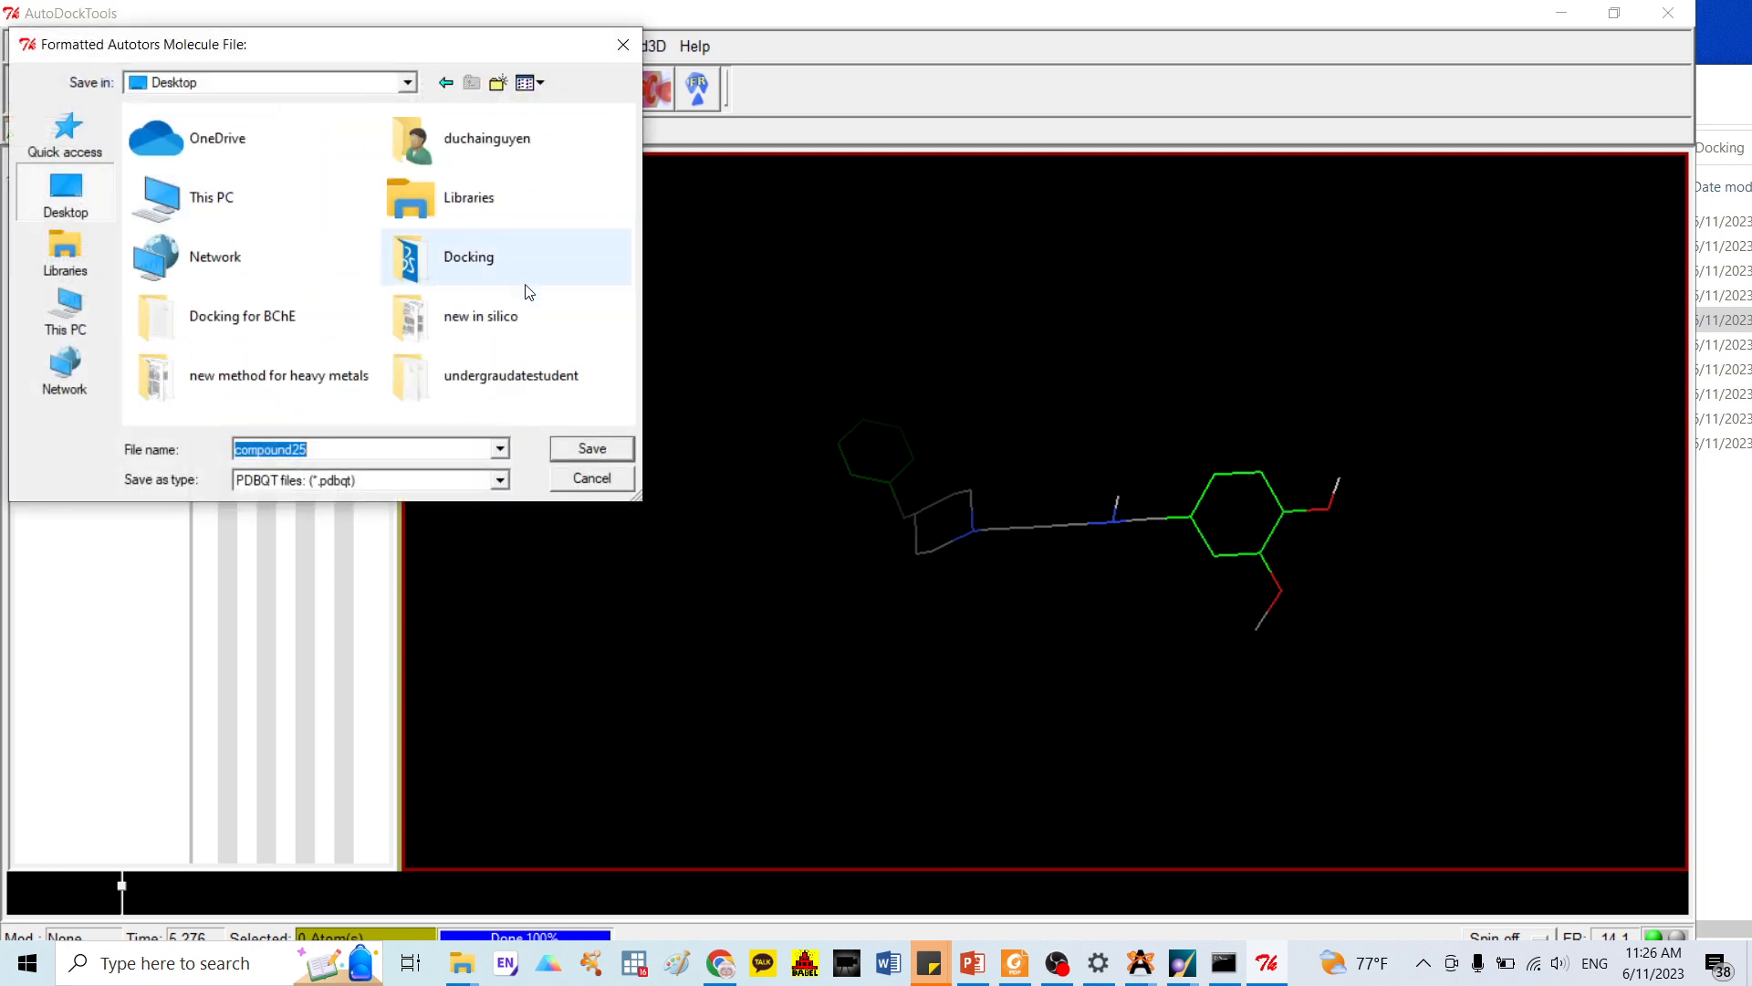
double_click(501, 274)
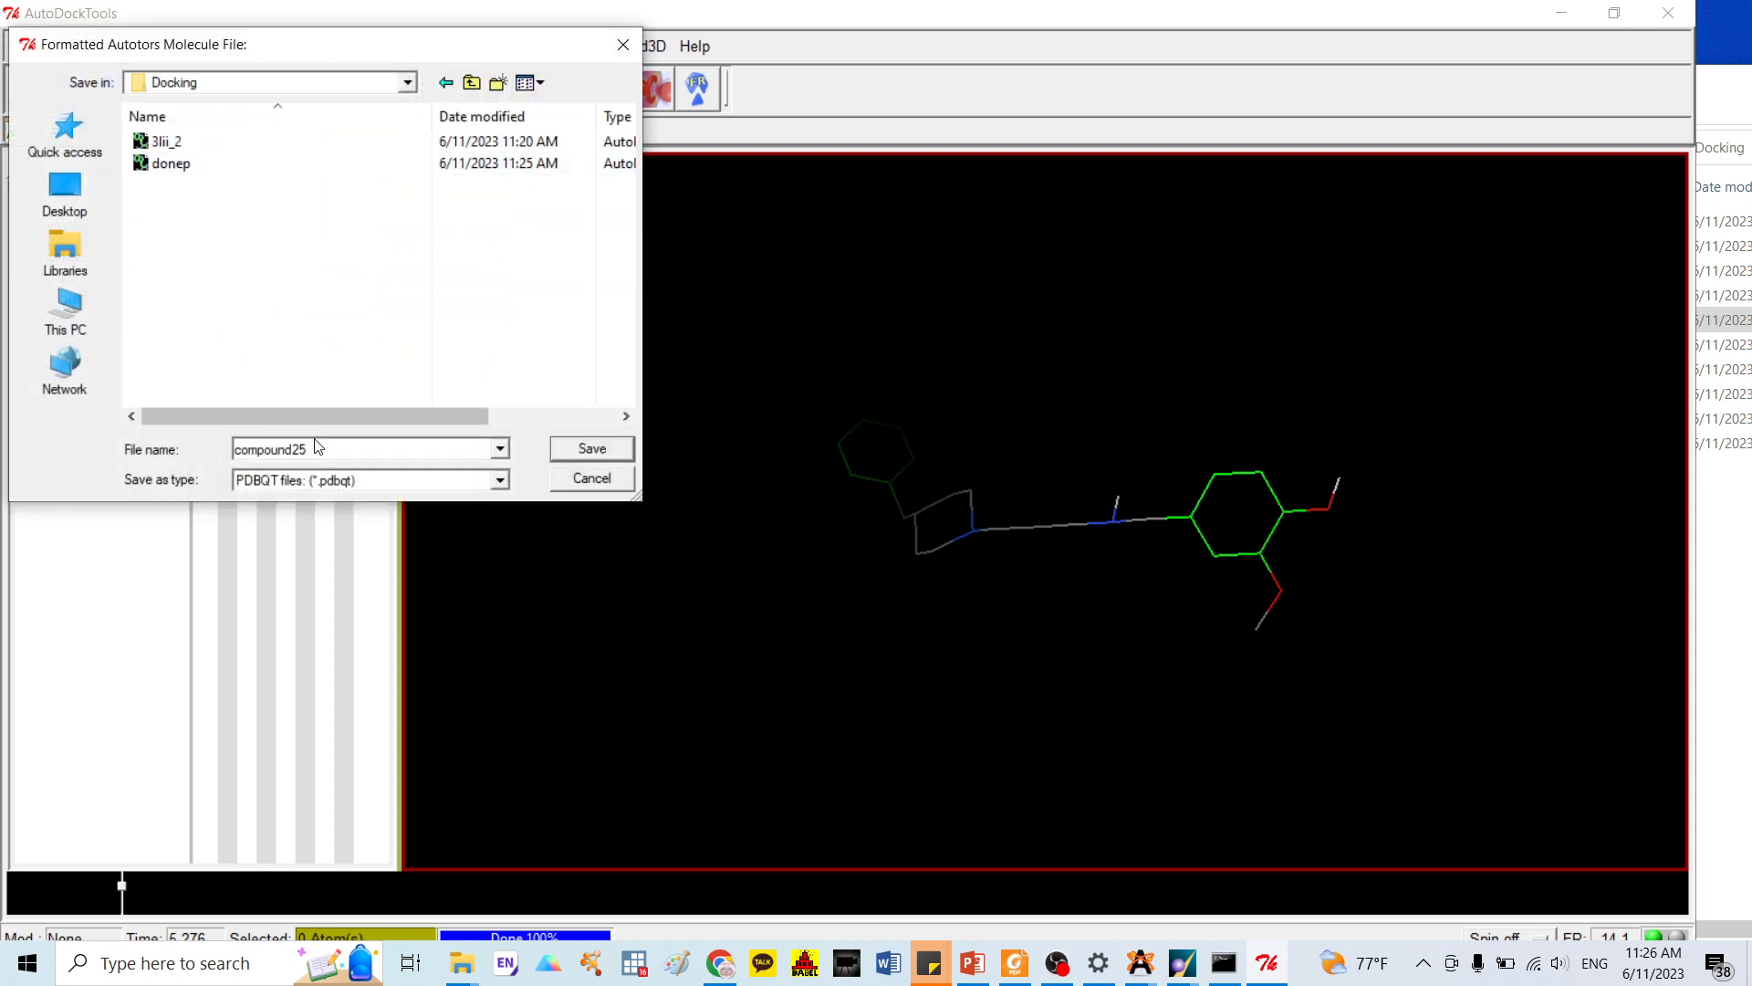
click(577, 451)
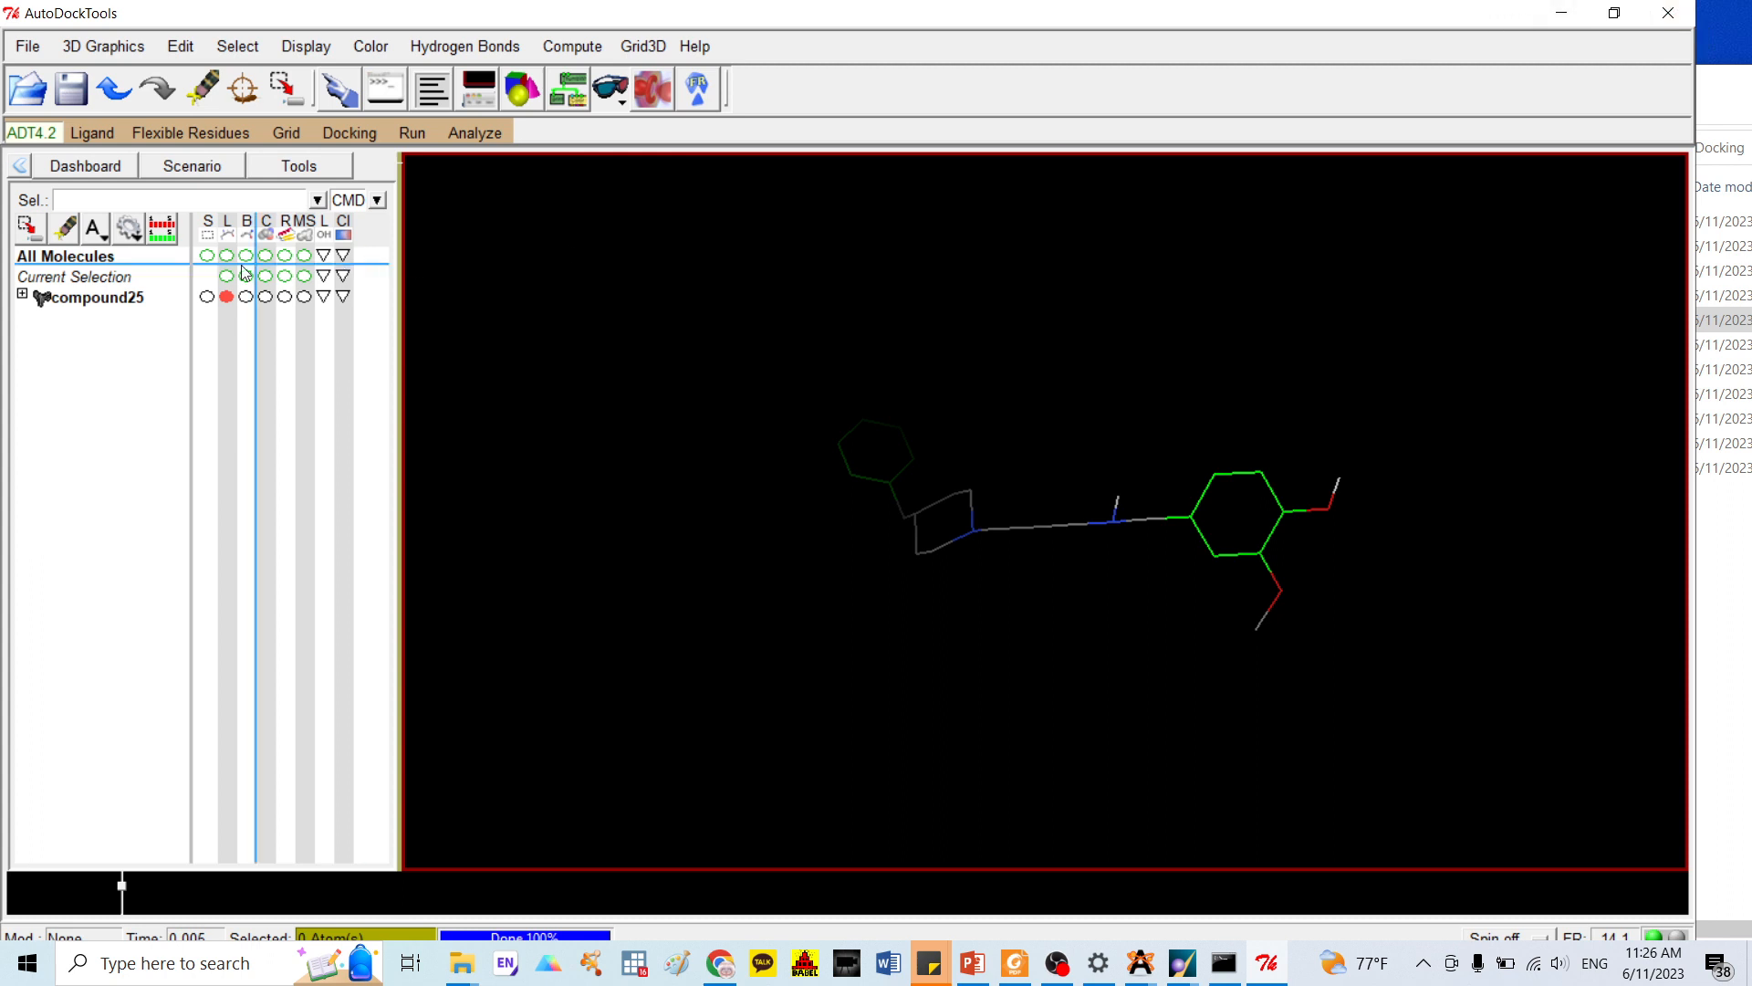
Delete the compound25 molecule and shrink the AutoDockTools window to uncover the desktop
right_click(82, 301)
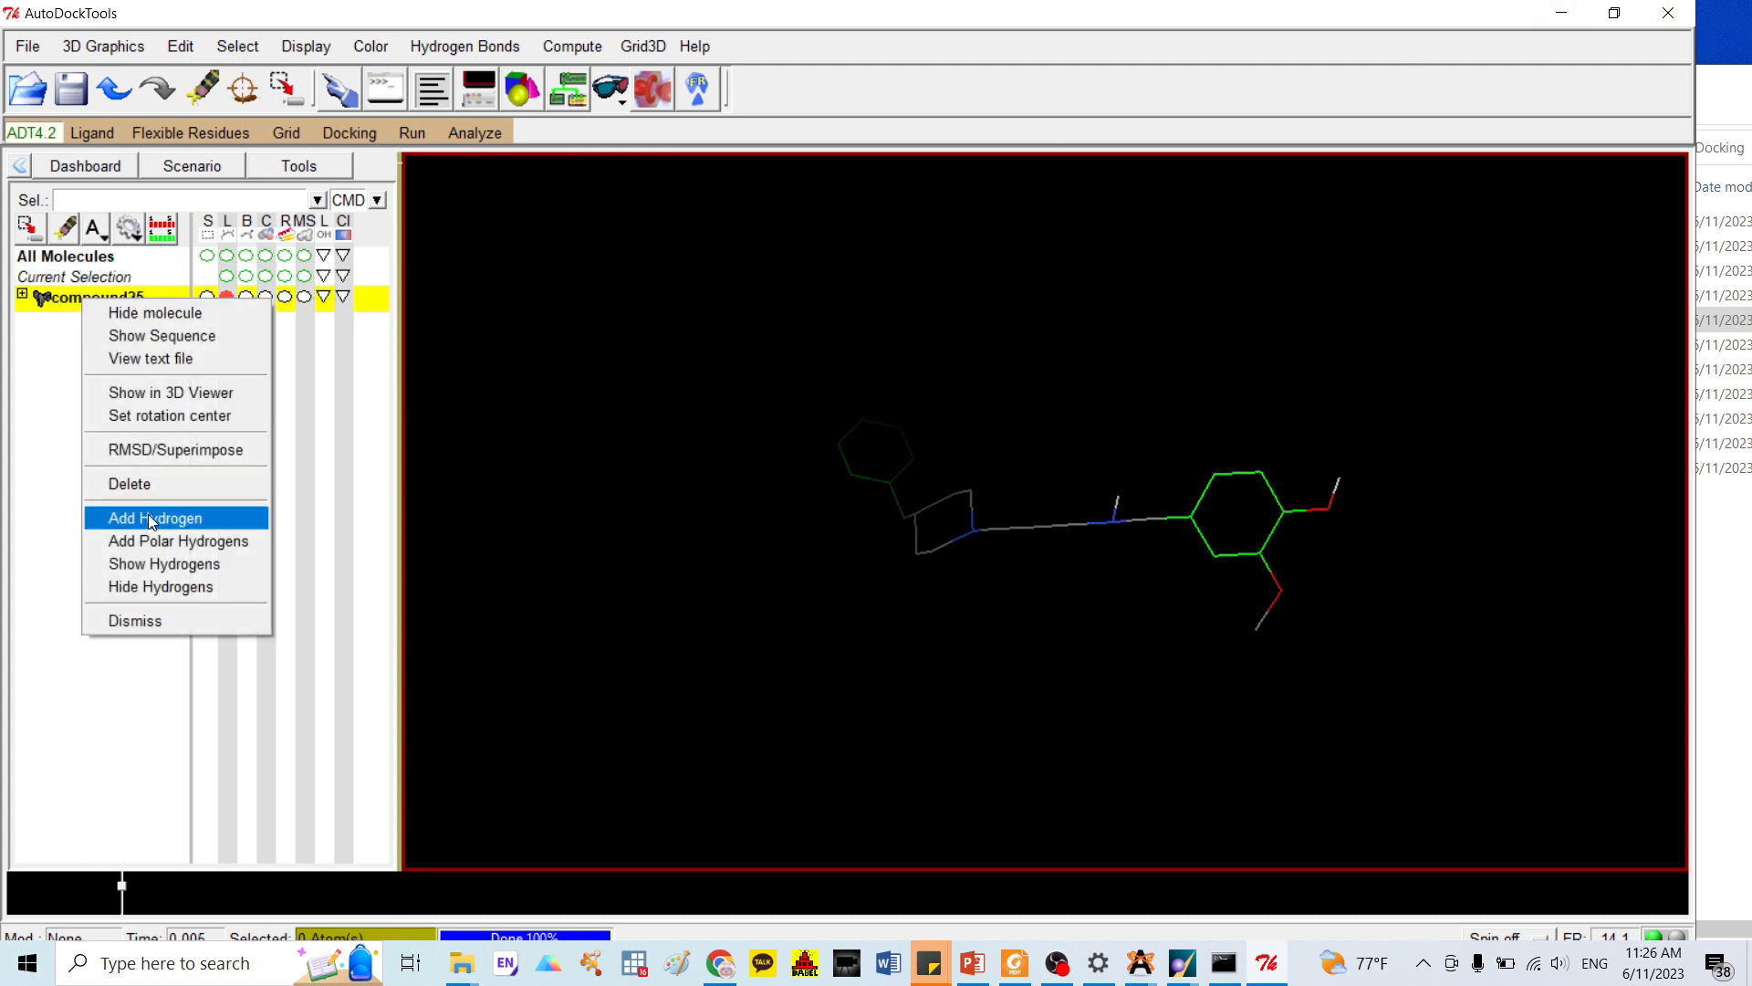
click(123, 481)
drag(1312, 28, 1120, 51)
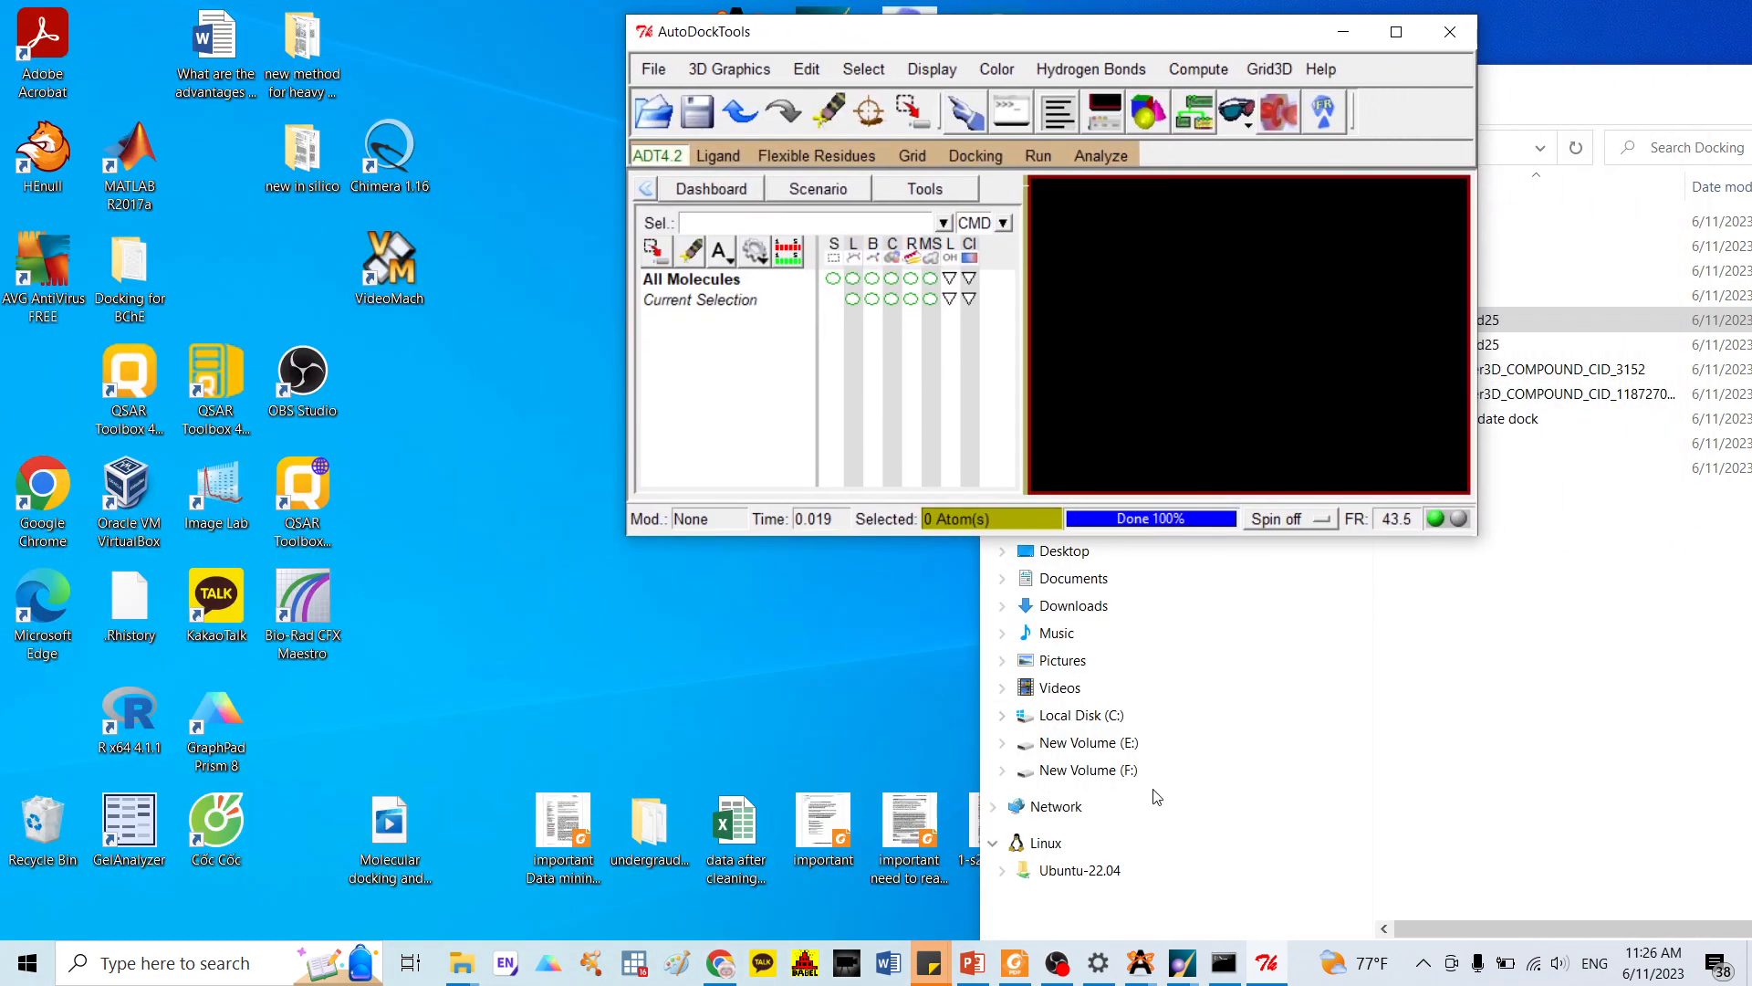
Switch to PowerPoint, review the protein and ligand preparation slides including the grid centre coordinates, and minimize the presentation
click(973, 965)
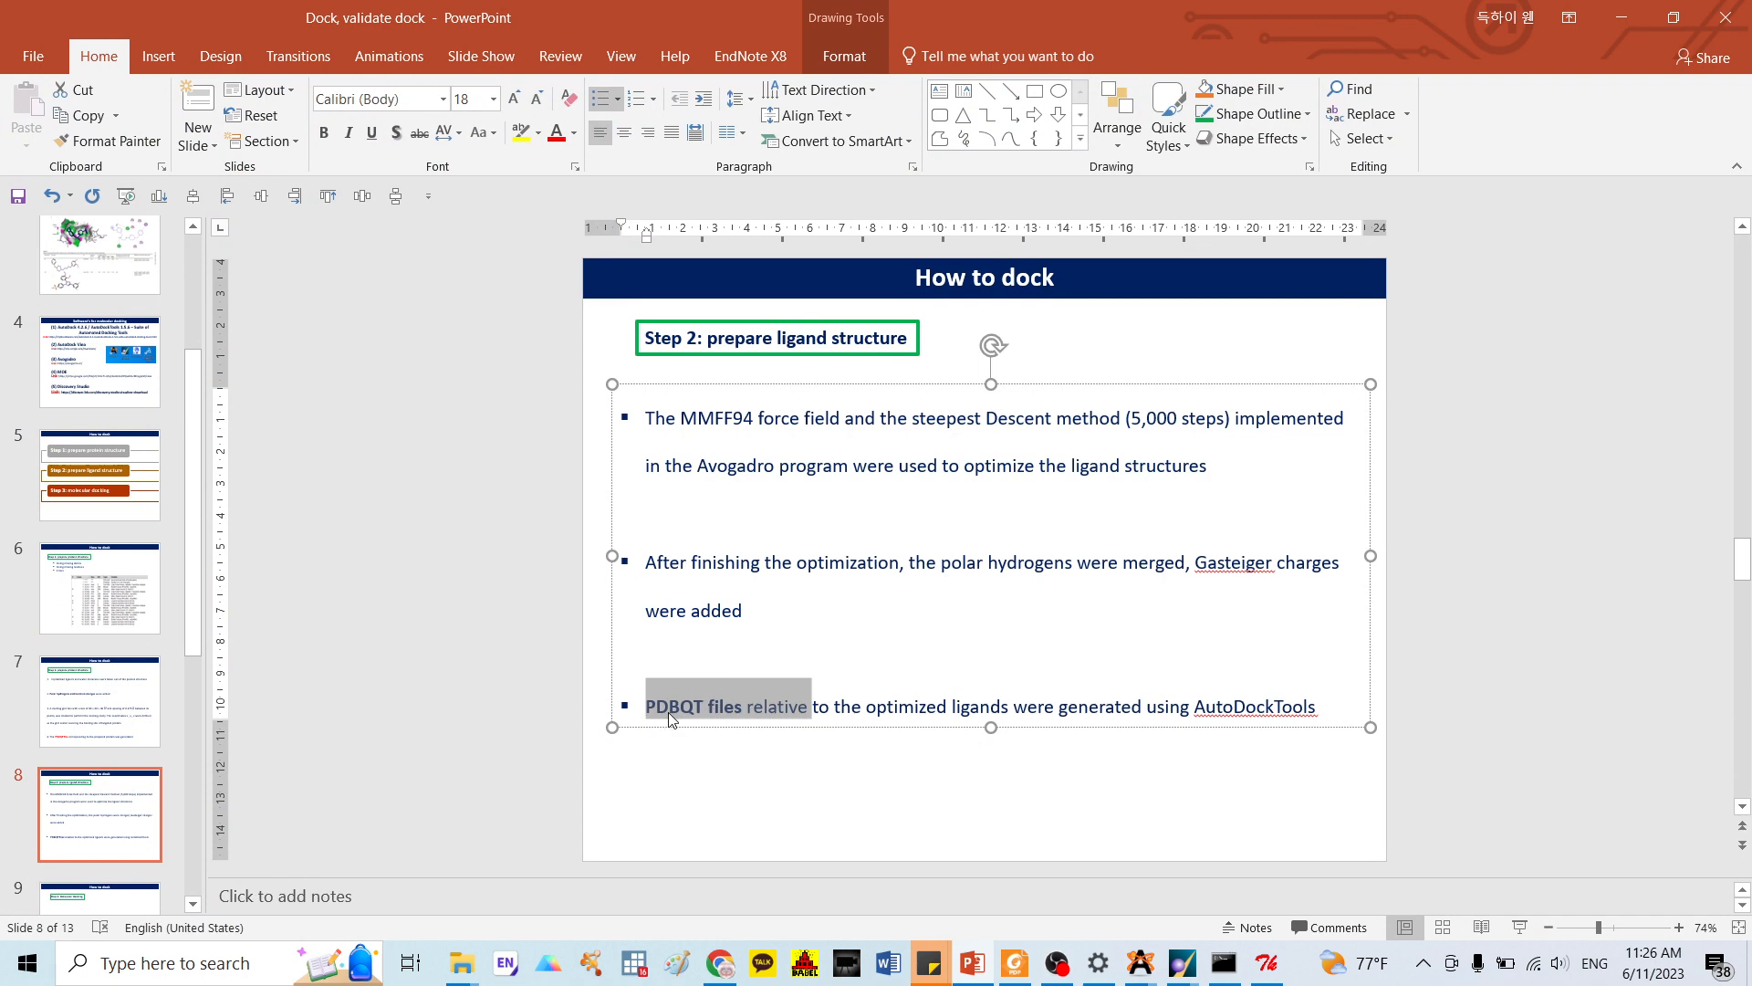
click(106, 603)
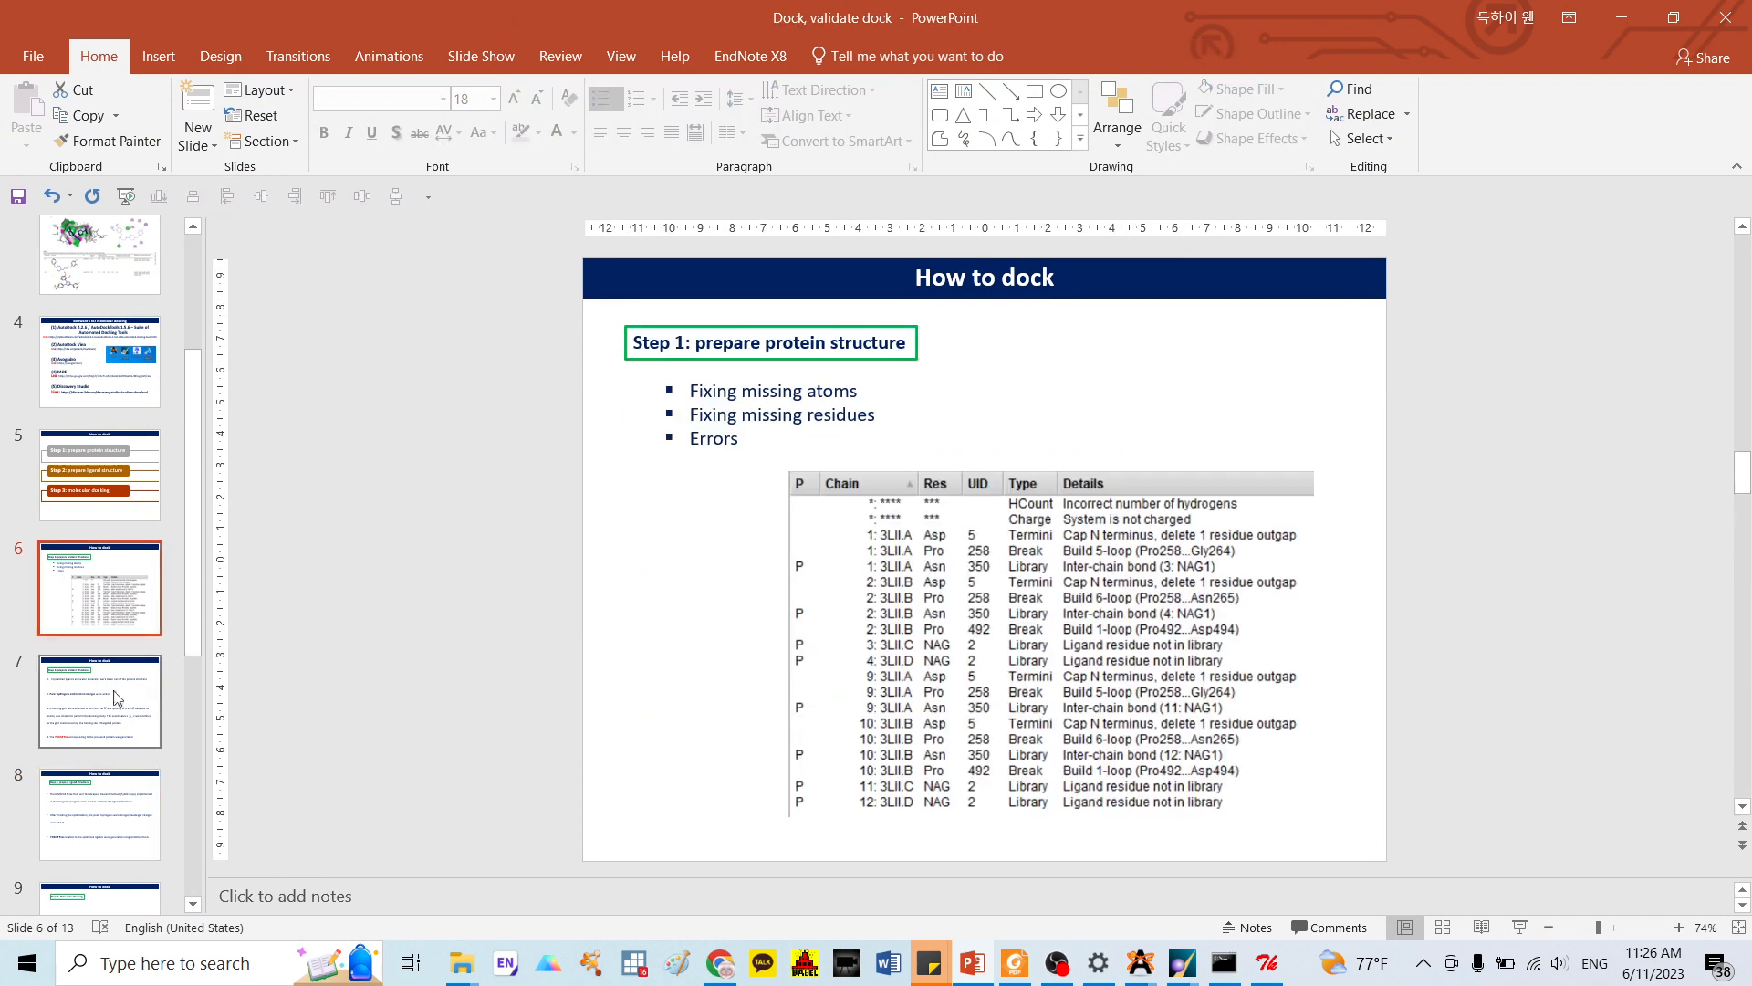
click(117, 699)
click(106, 800)
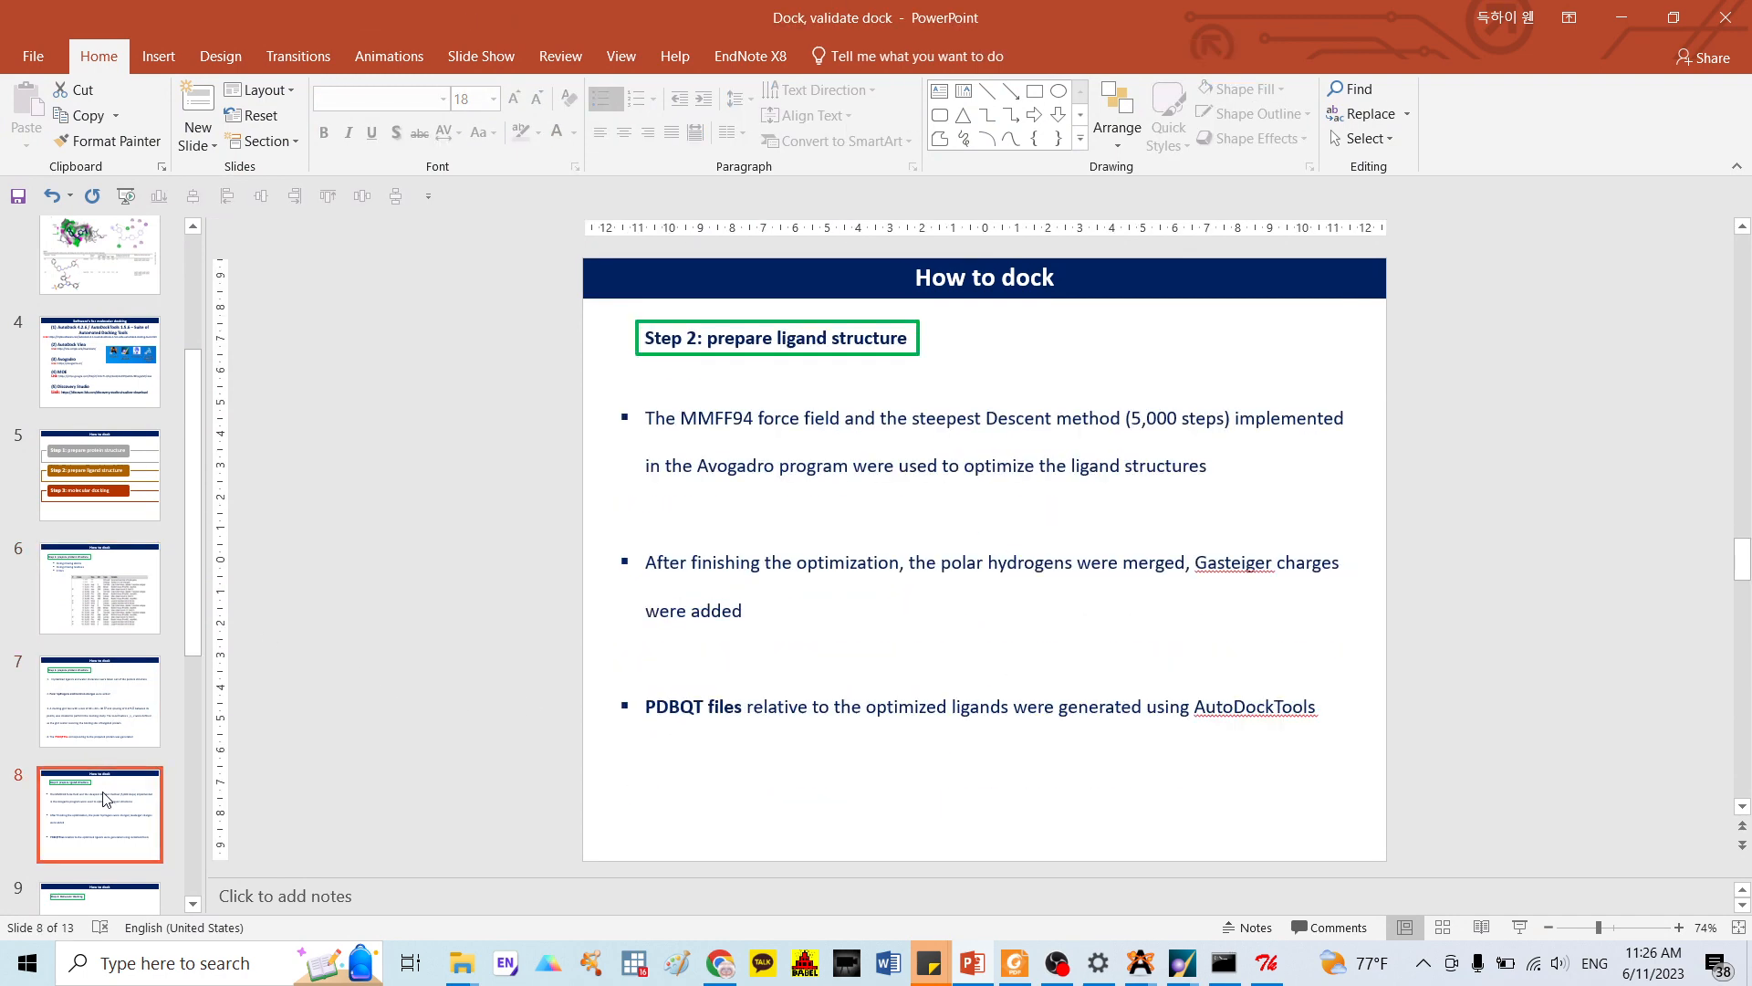
click(116, 703)
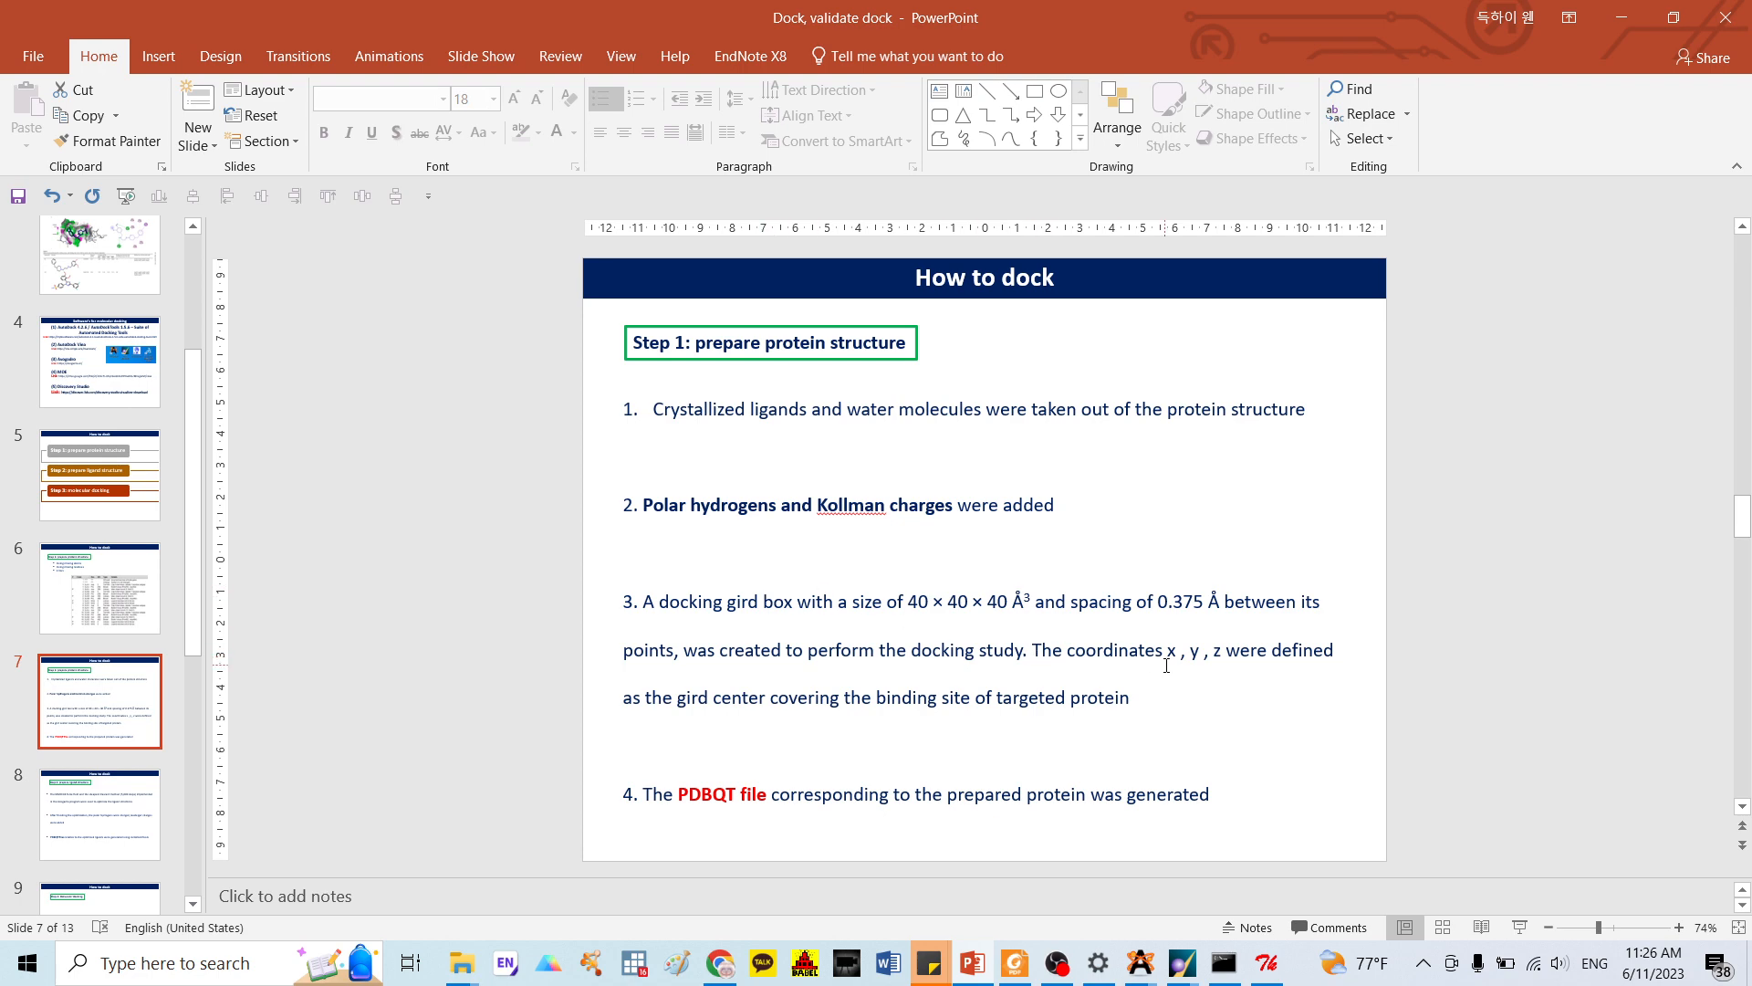
drag(1169, 650, 1271, 652)
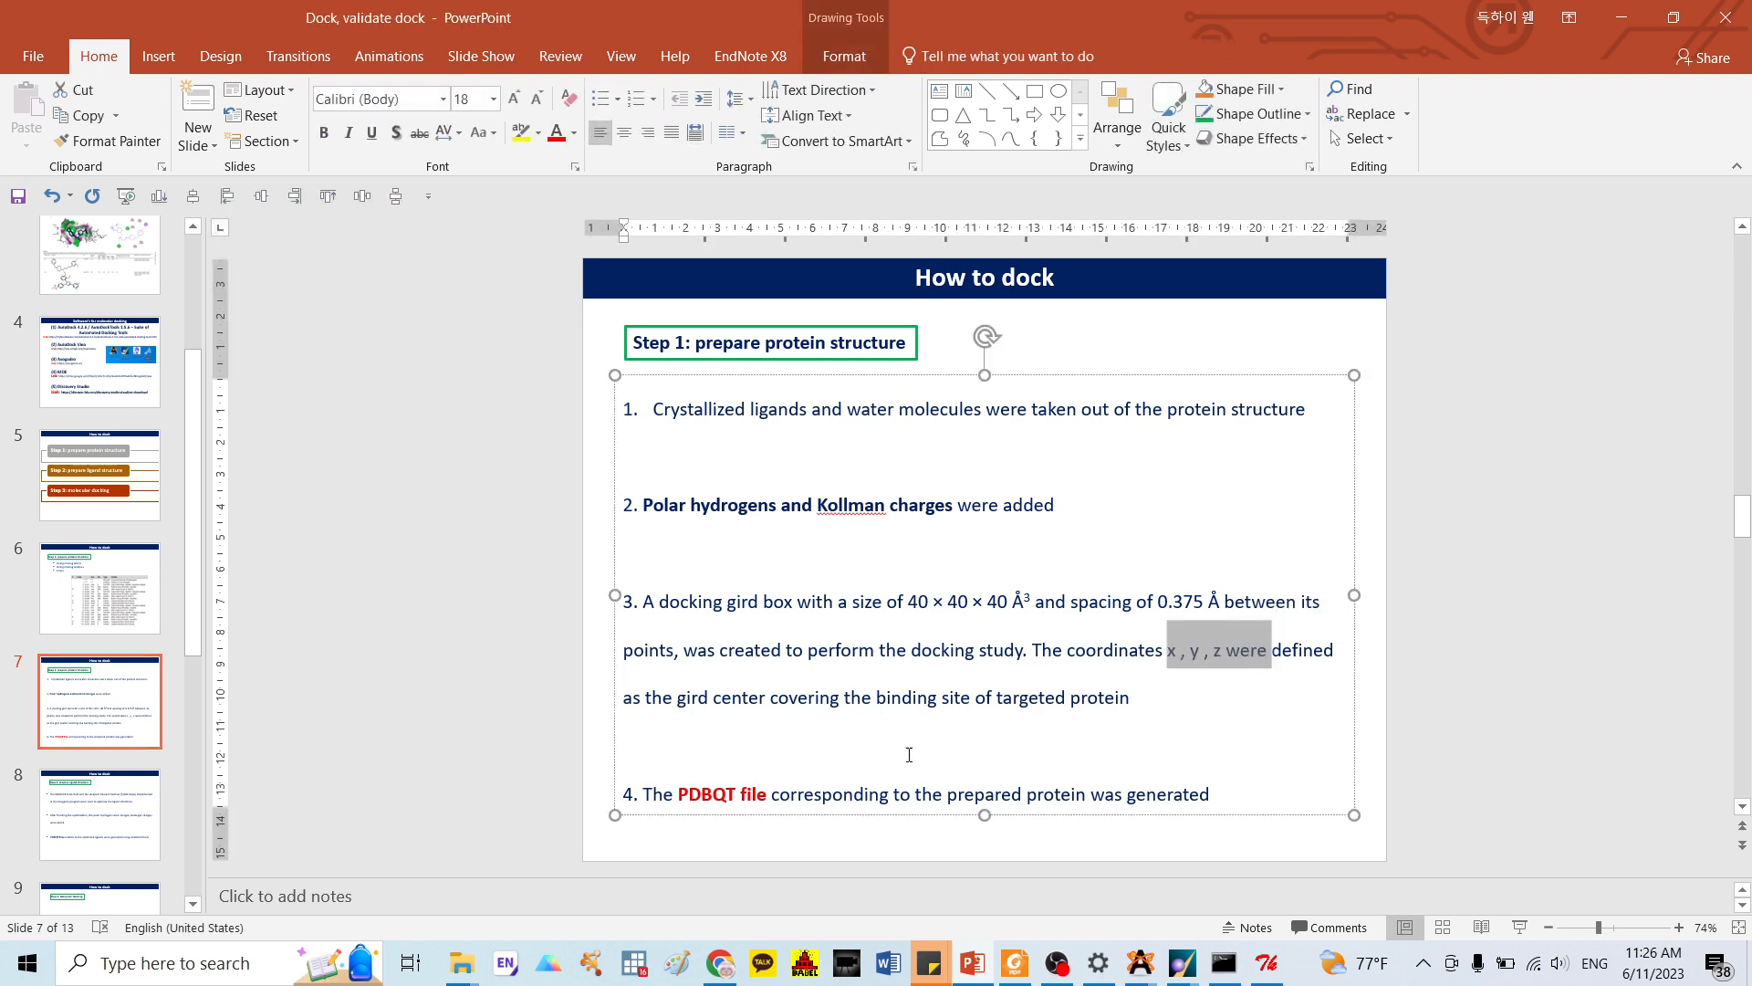
click(1625, 28)
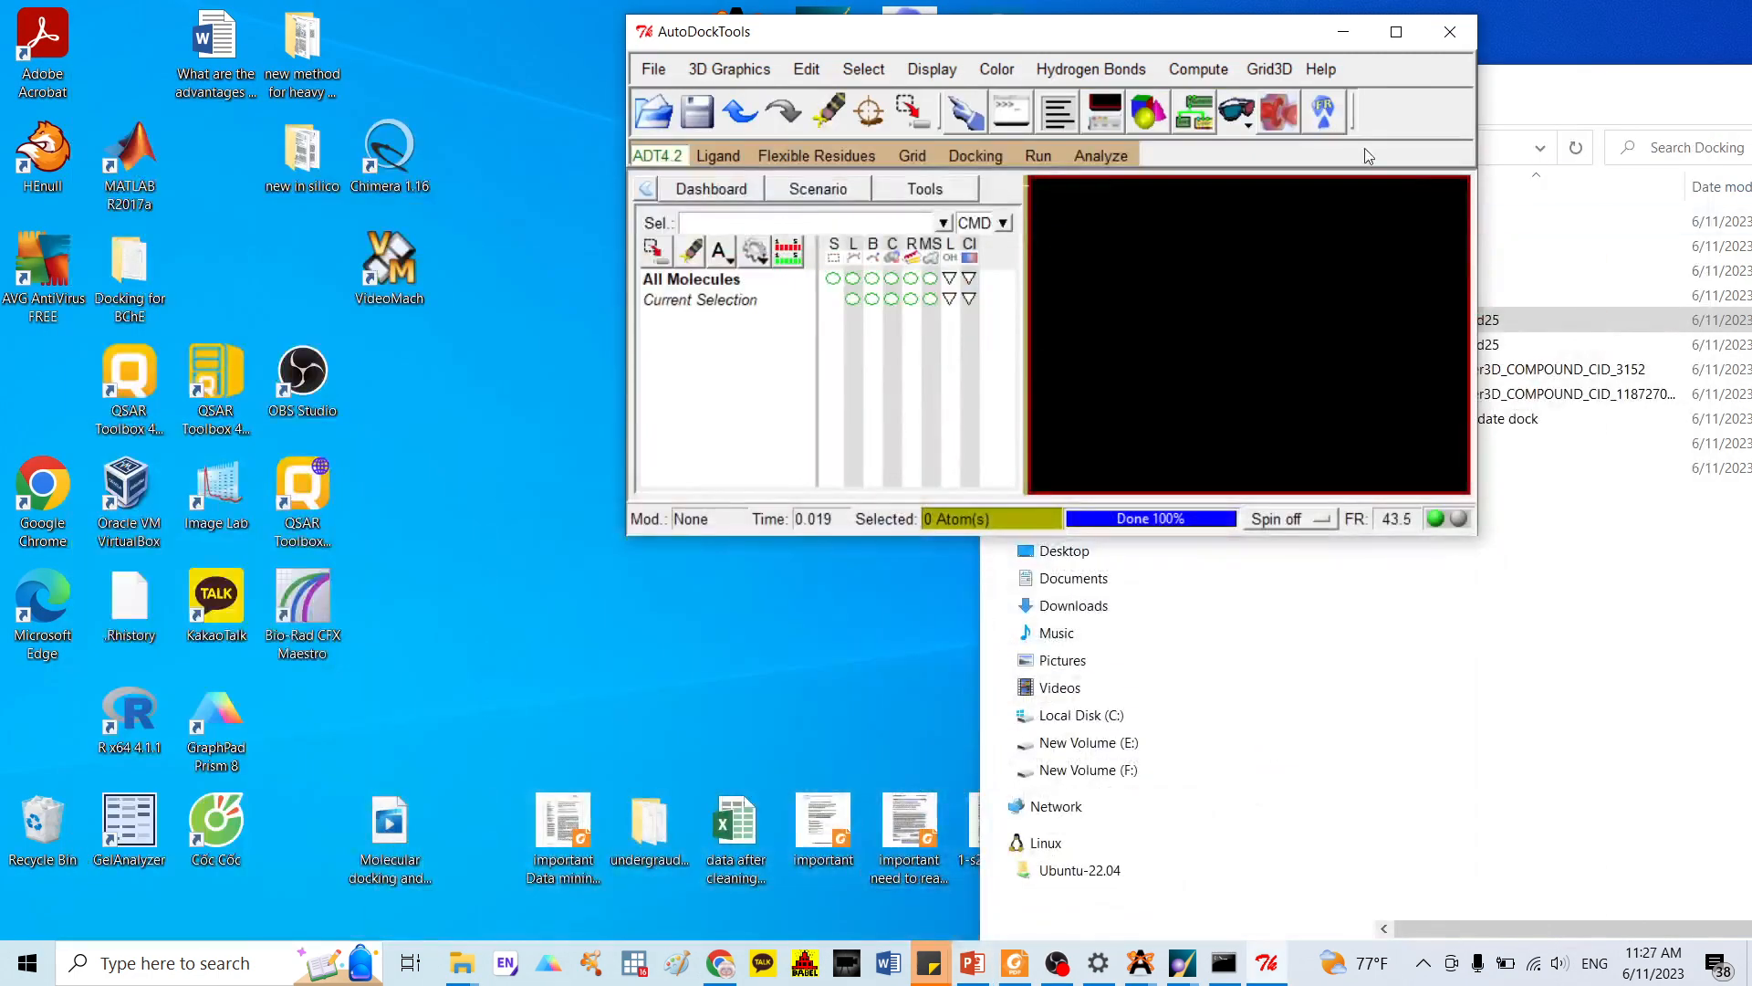
Move the AutoDockTools window aside to uncover the Docking folder's file list
drag(1249, 33, 1014, 51)
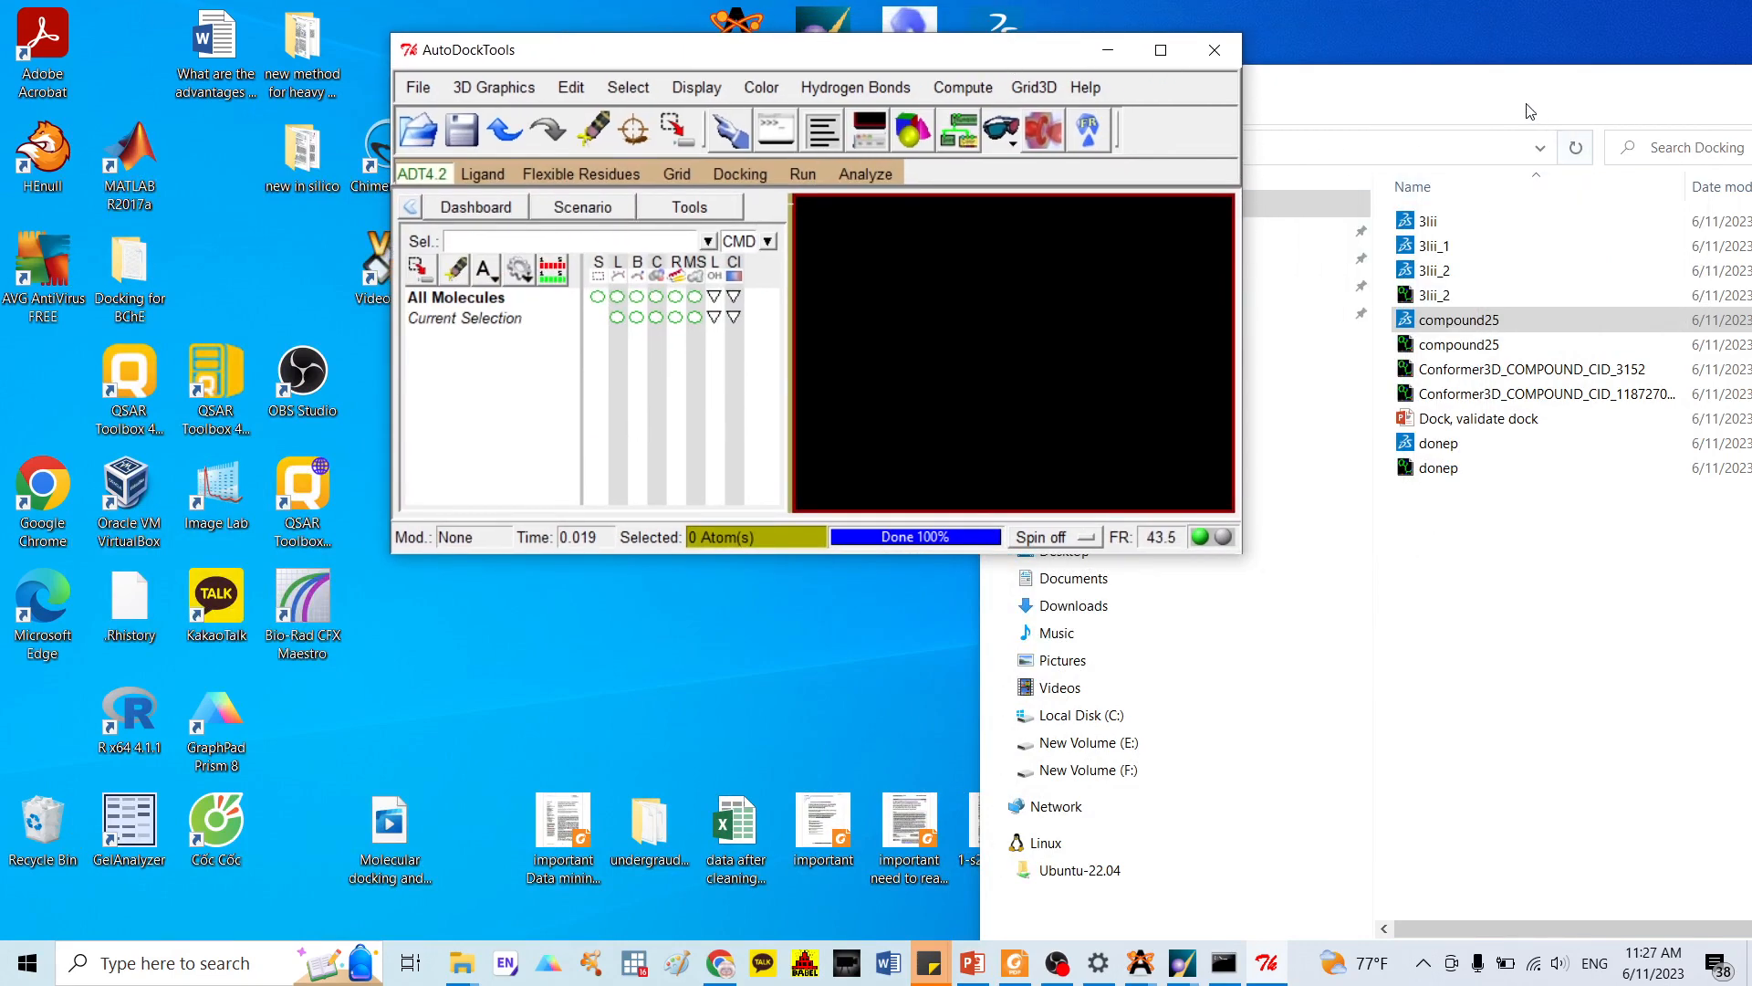
click(1362, 160)
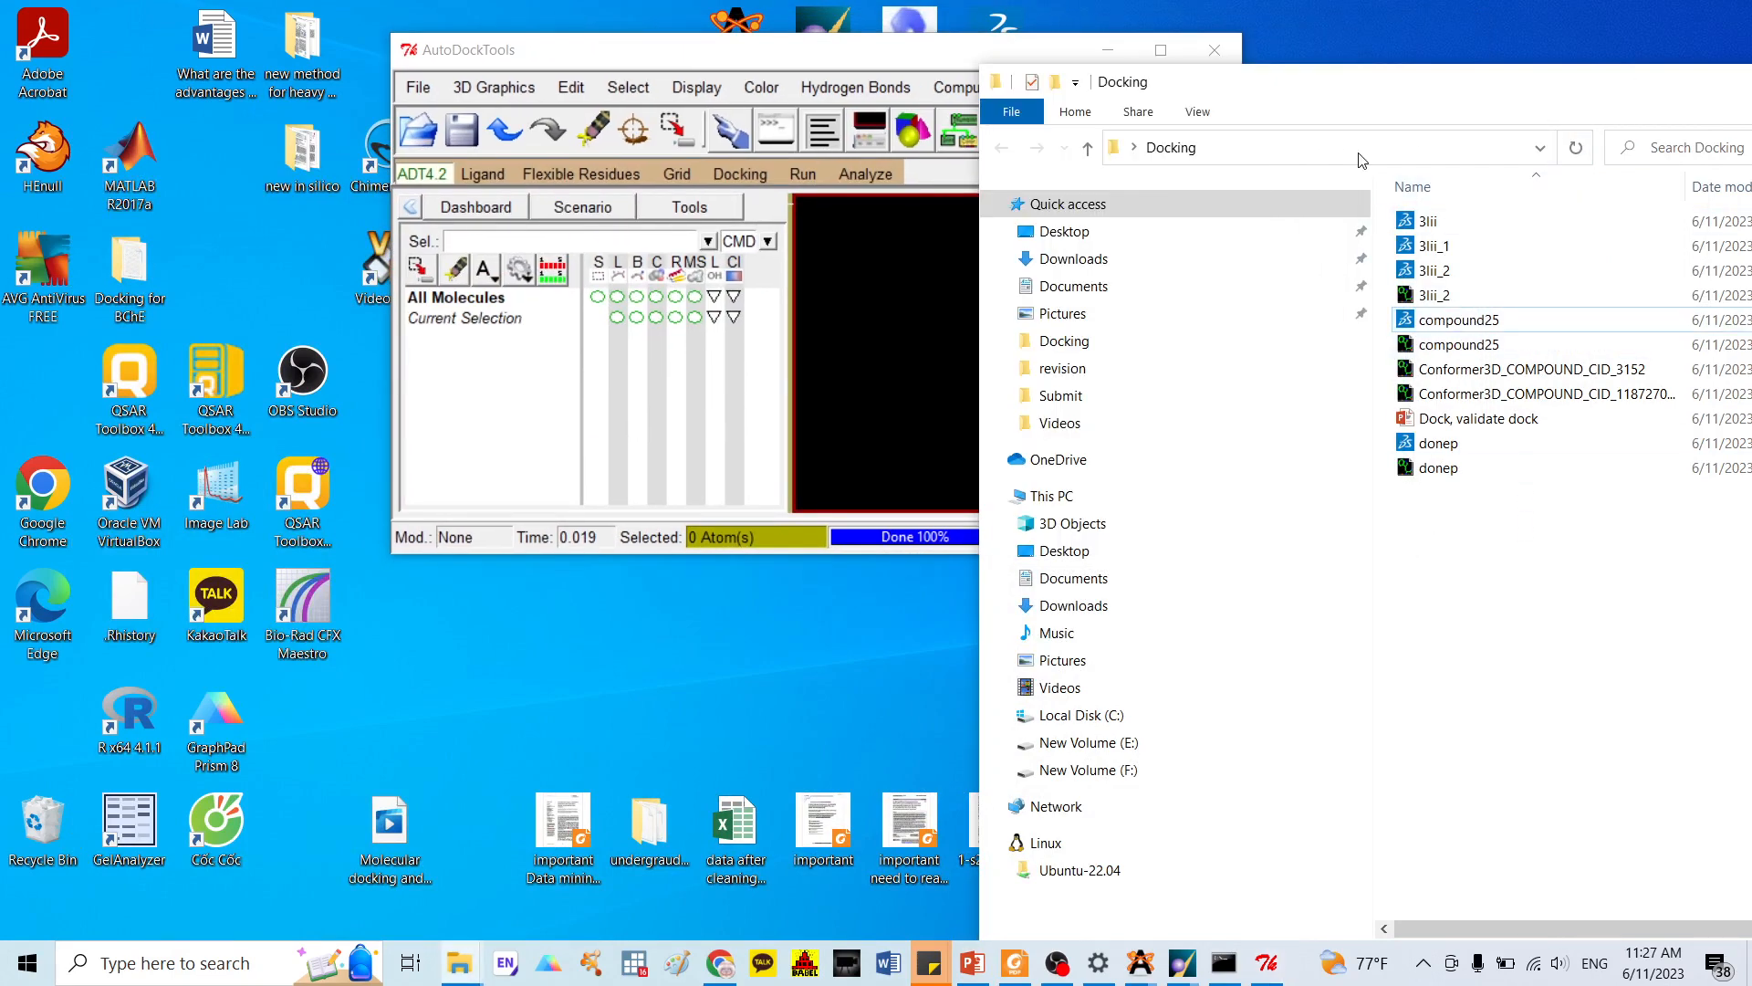
drag(866, 56, 691, 36)
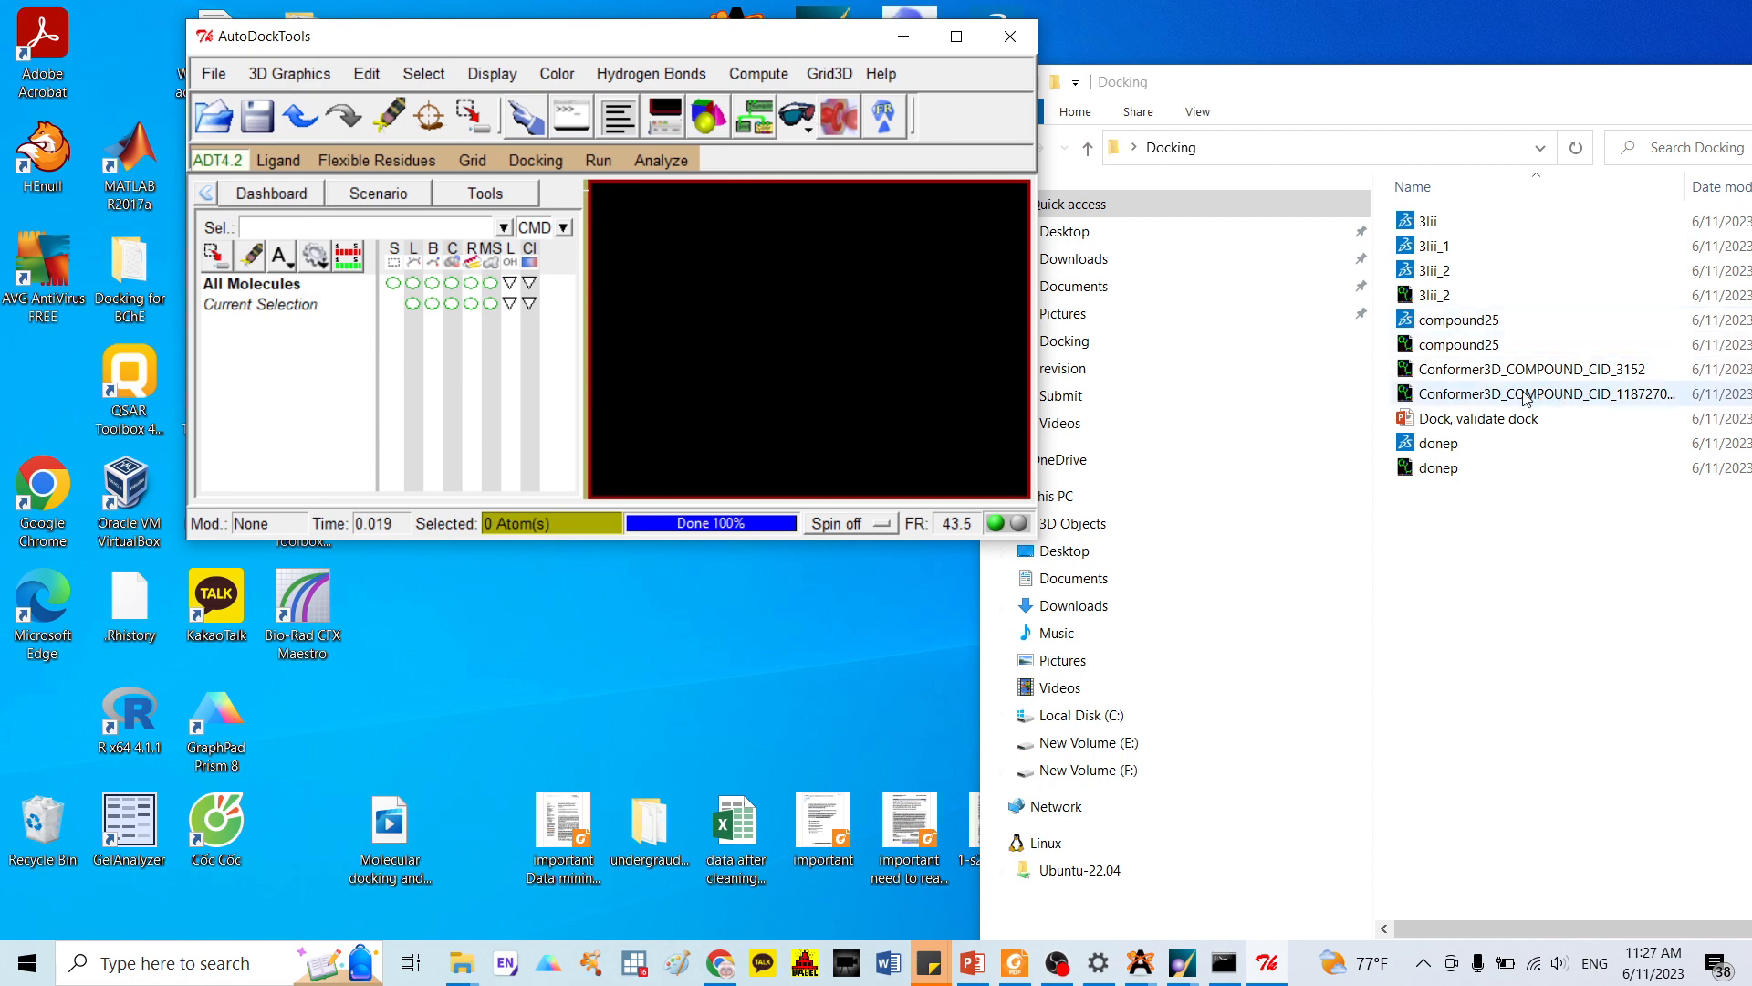
Create a folder named Donep and AChE inside the Docking folder
right_click(1498, 581)
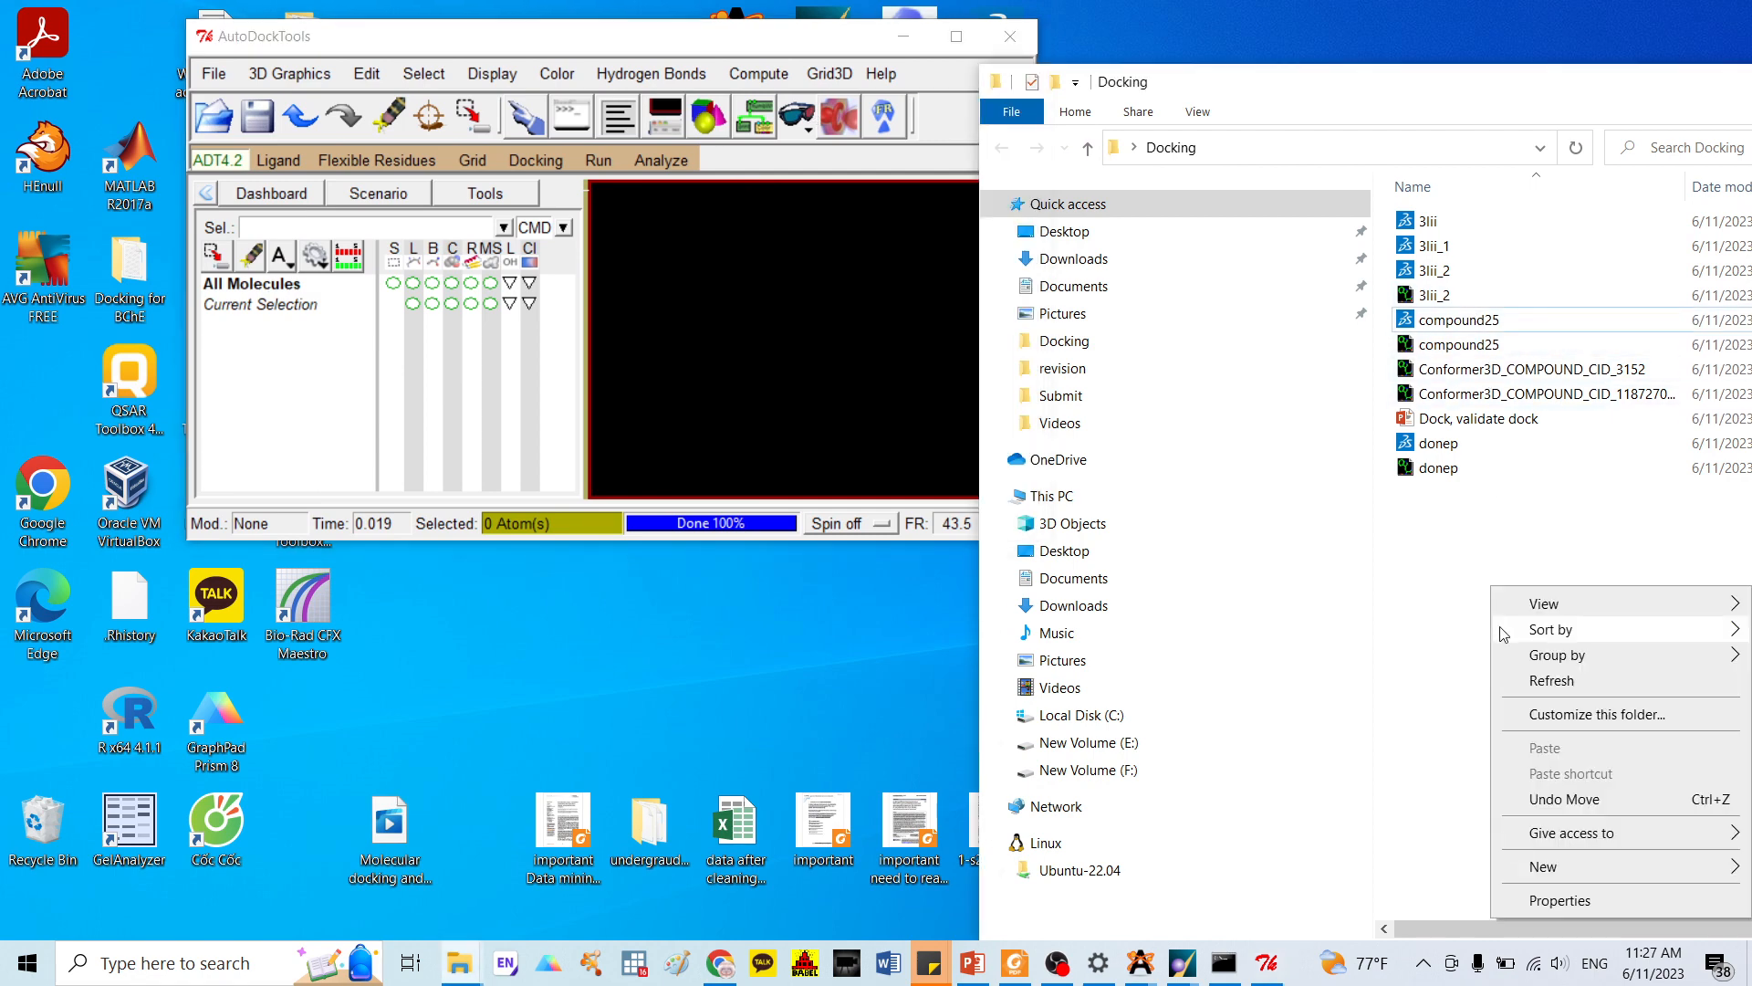
mouse_move(1575, 872)
click(1276, 550)
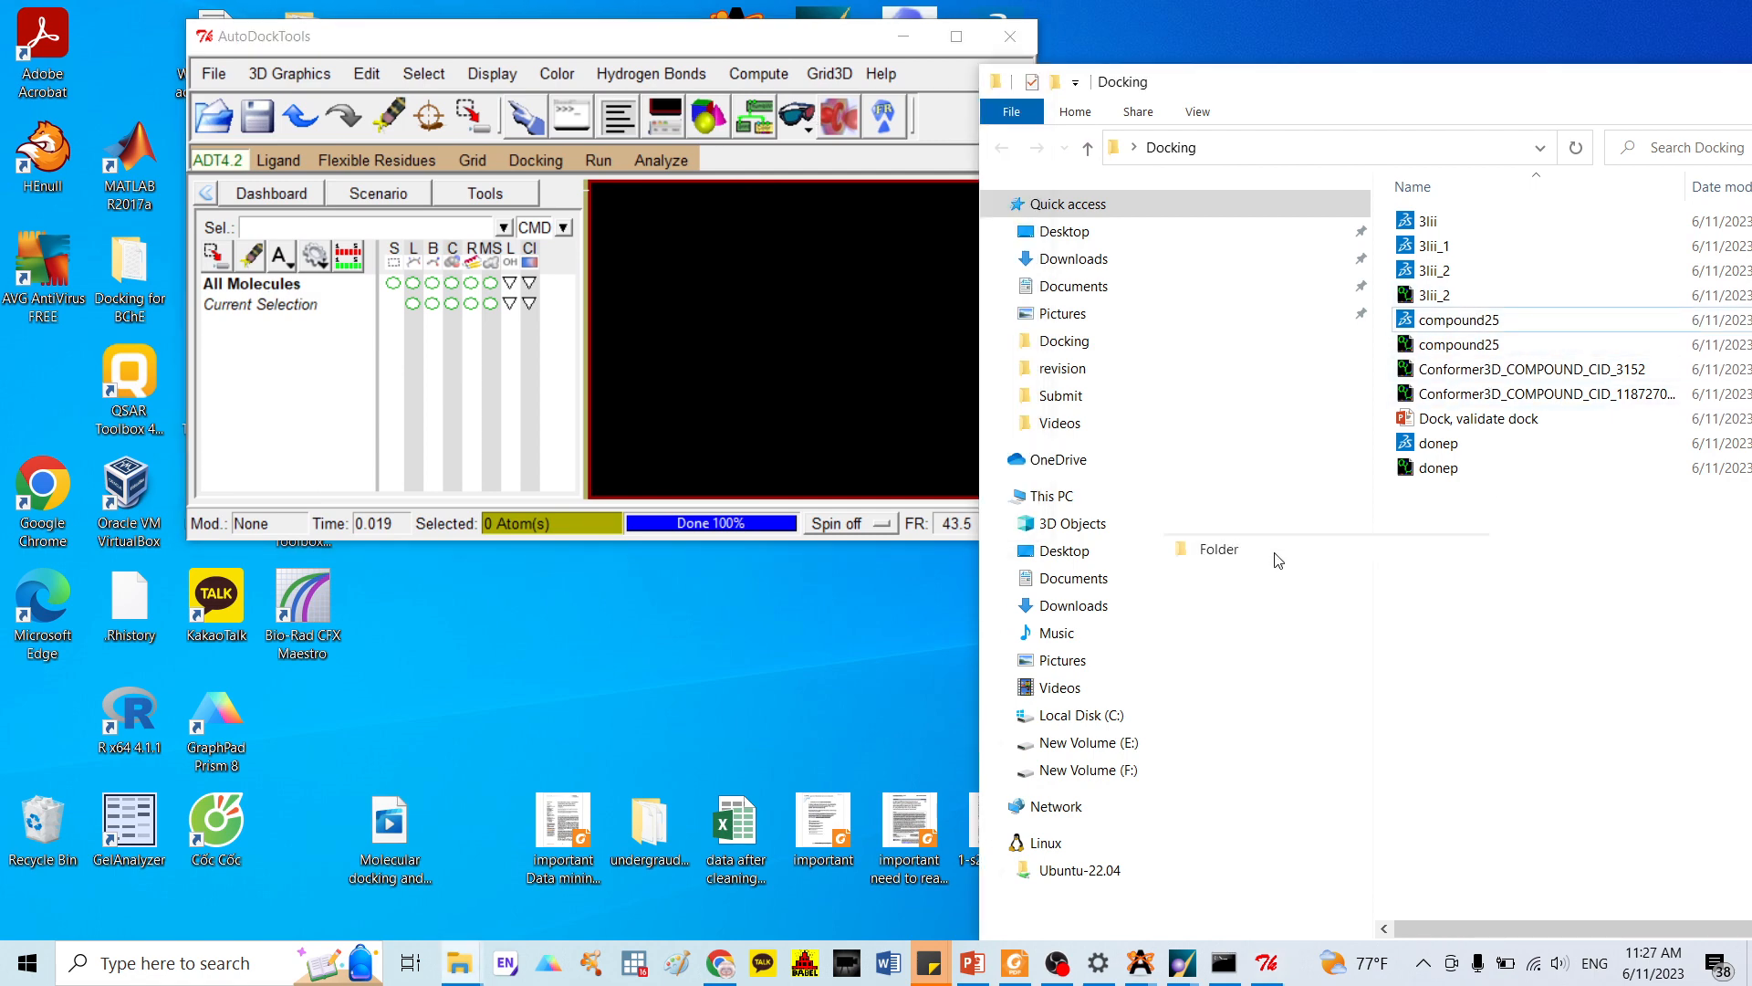
text(Do)
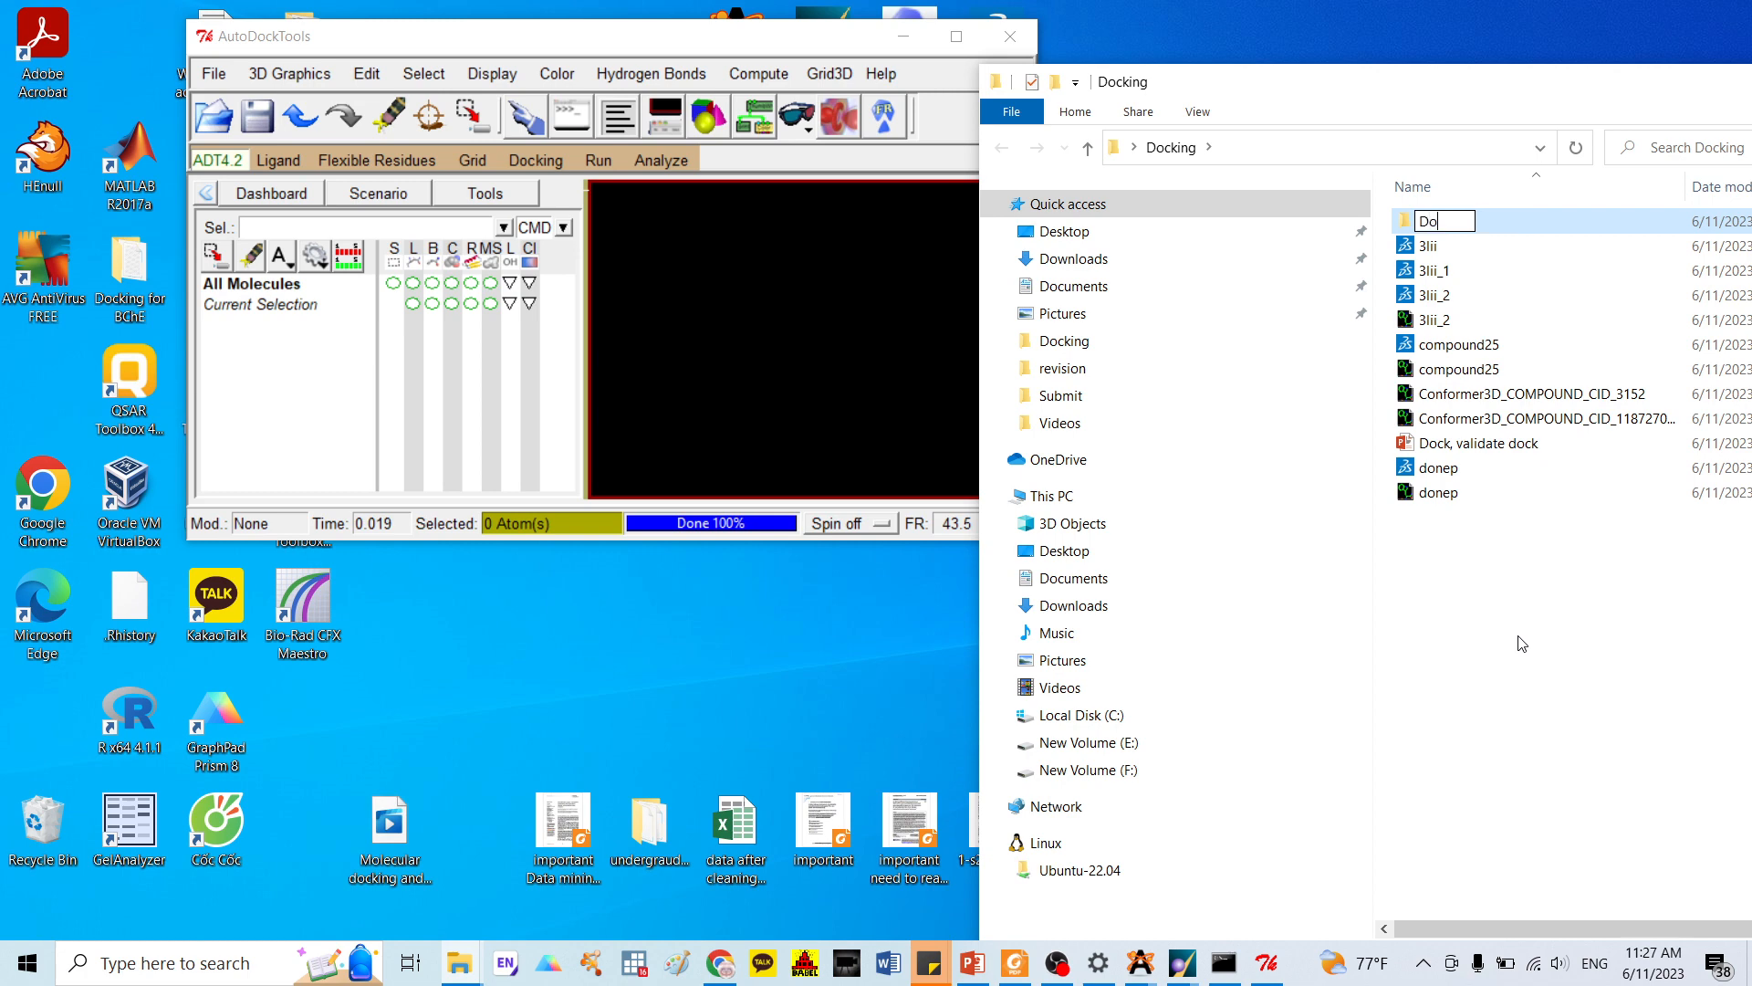
text(nep and)
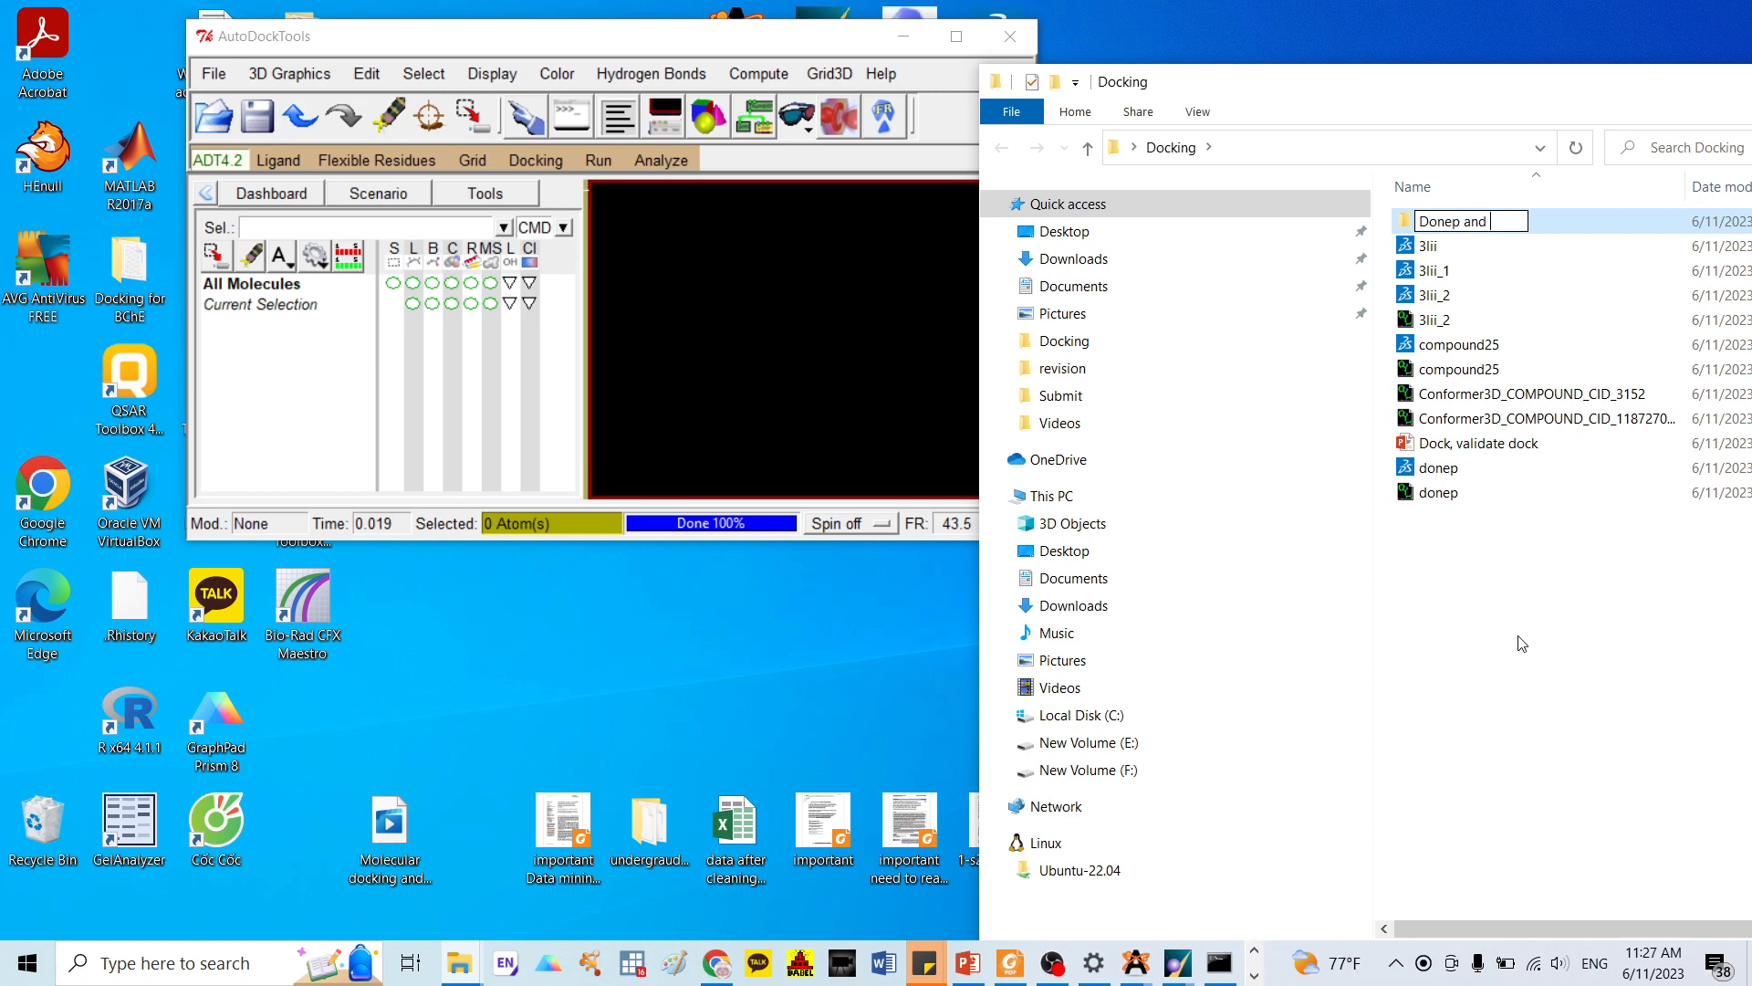
key(BackSpace)
key(BackSpace)
key(BackSpace)
key(BackSpace)
text(and )
text(3)
text(ACh)
key(BackSpace)
text(hE)
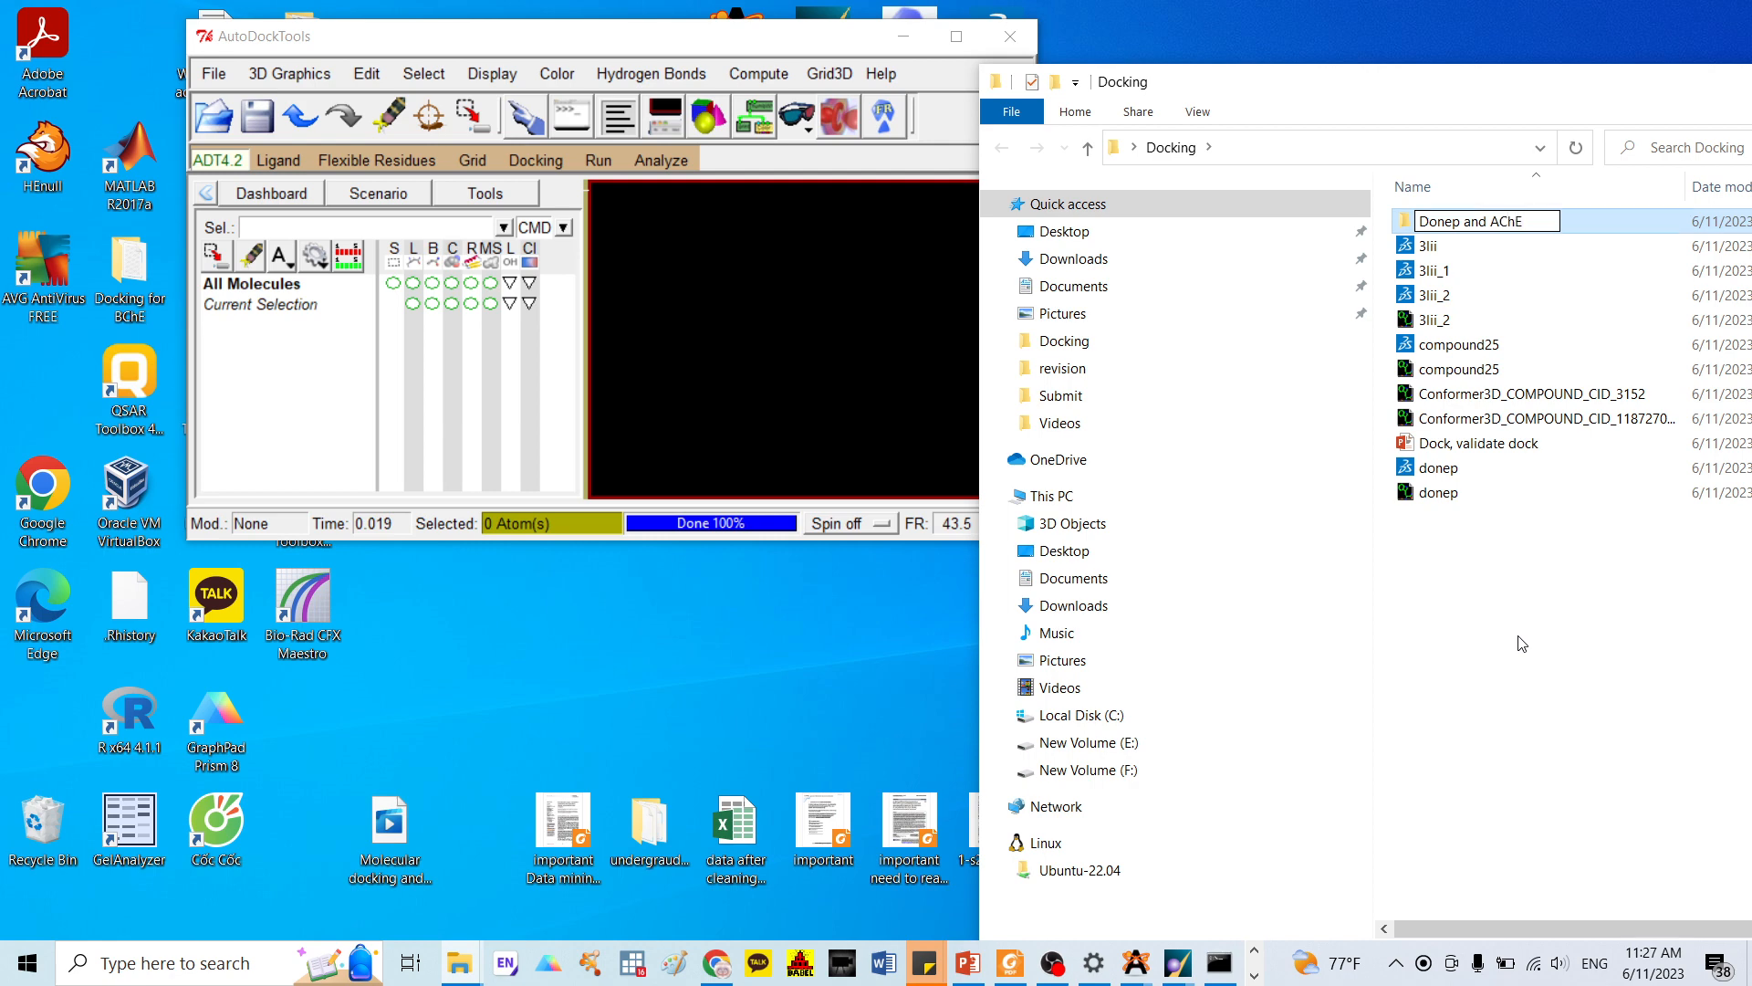
click(1504, 633)
Create a second folder named compound 25 and AChE inside the Docking folder
right_click(1495, 608)
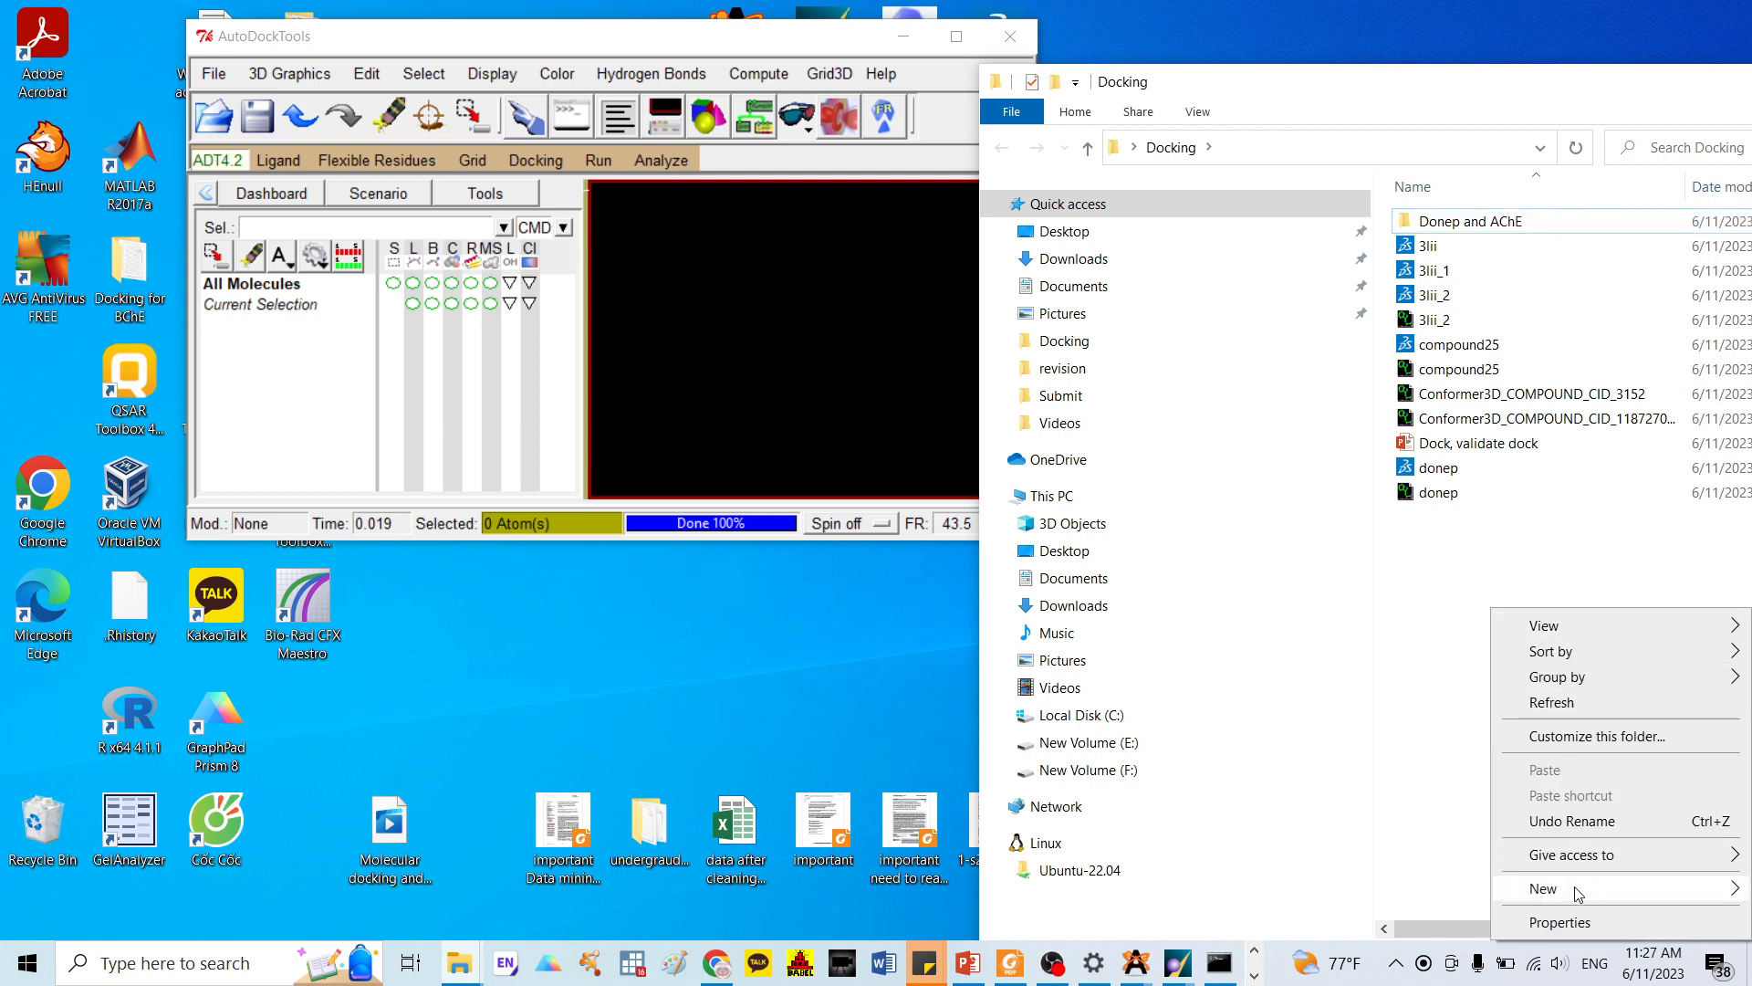
mouse_move(1576, 890)
click(1186, 571)
text(cOM)
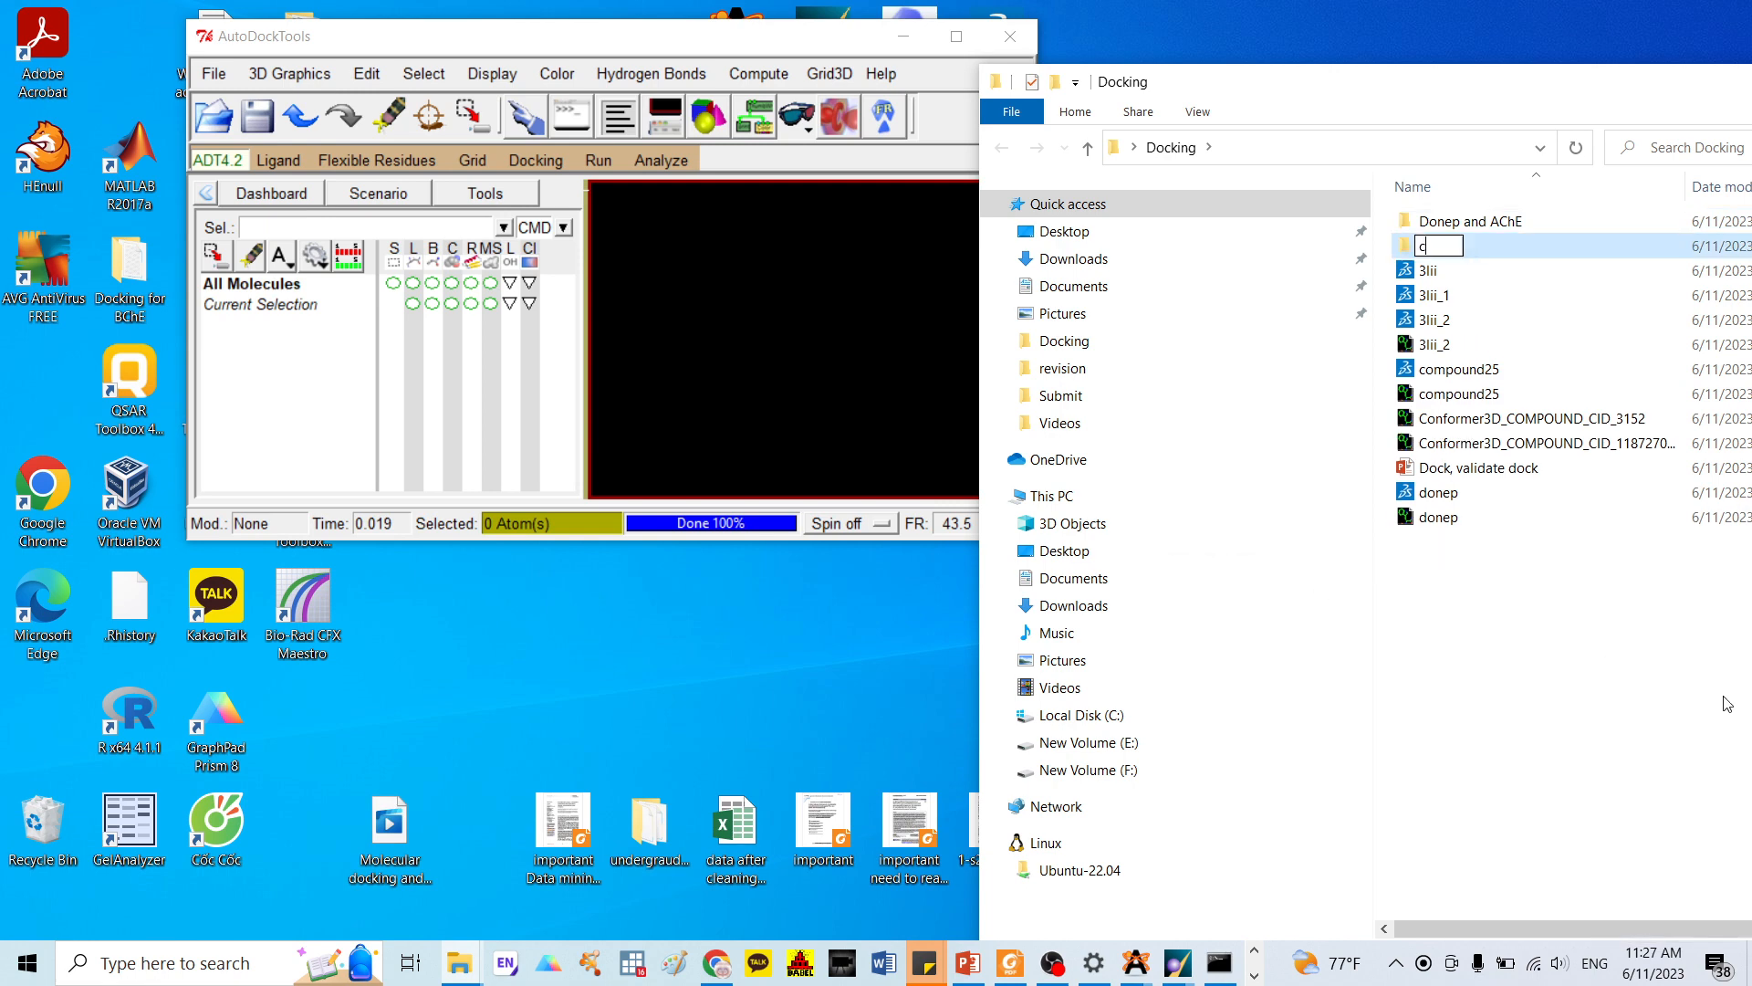
key(BackSpace)
key(BackSpace)
key(BackSpace)
text(compi)
key(BackSpace)
text(ound 25 and)
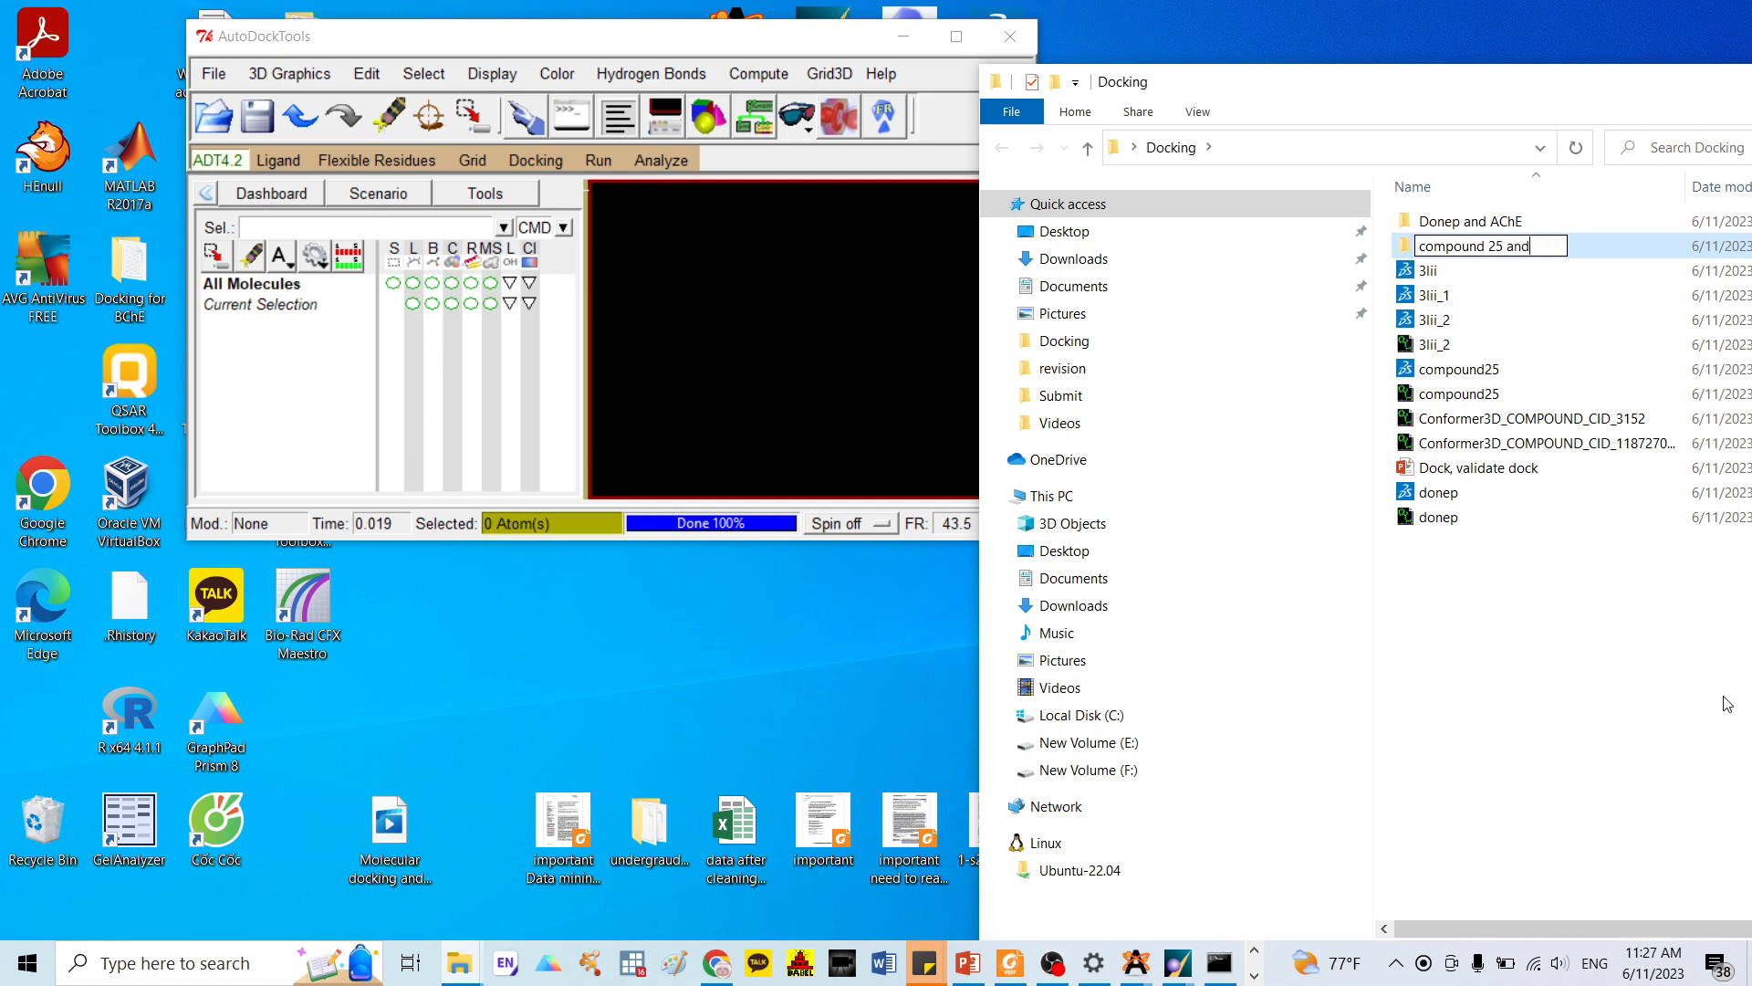
text( AChE)
click(1613, 706)
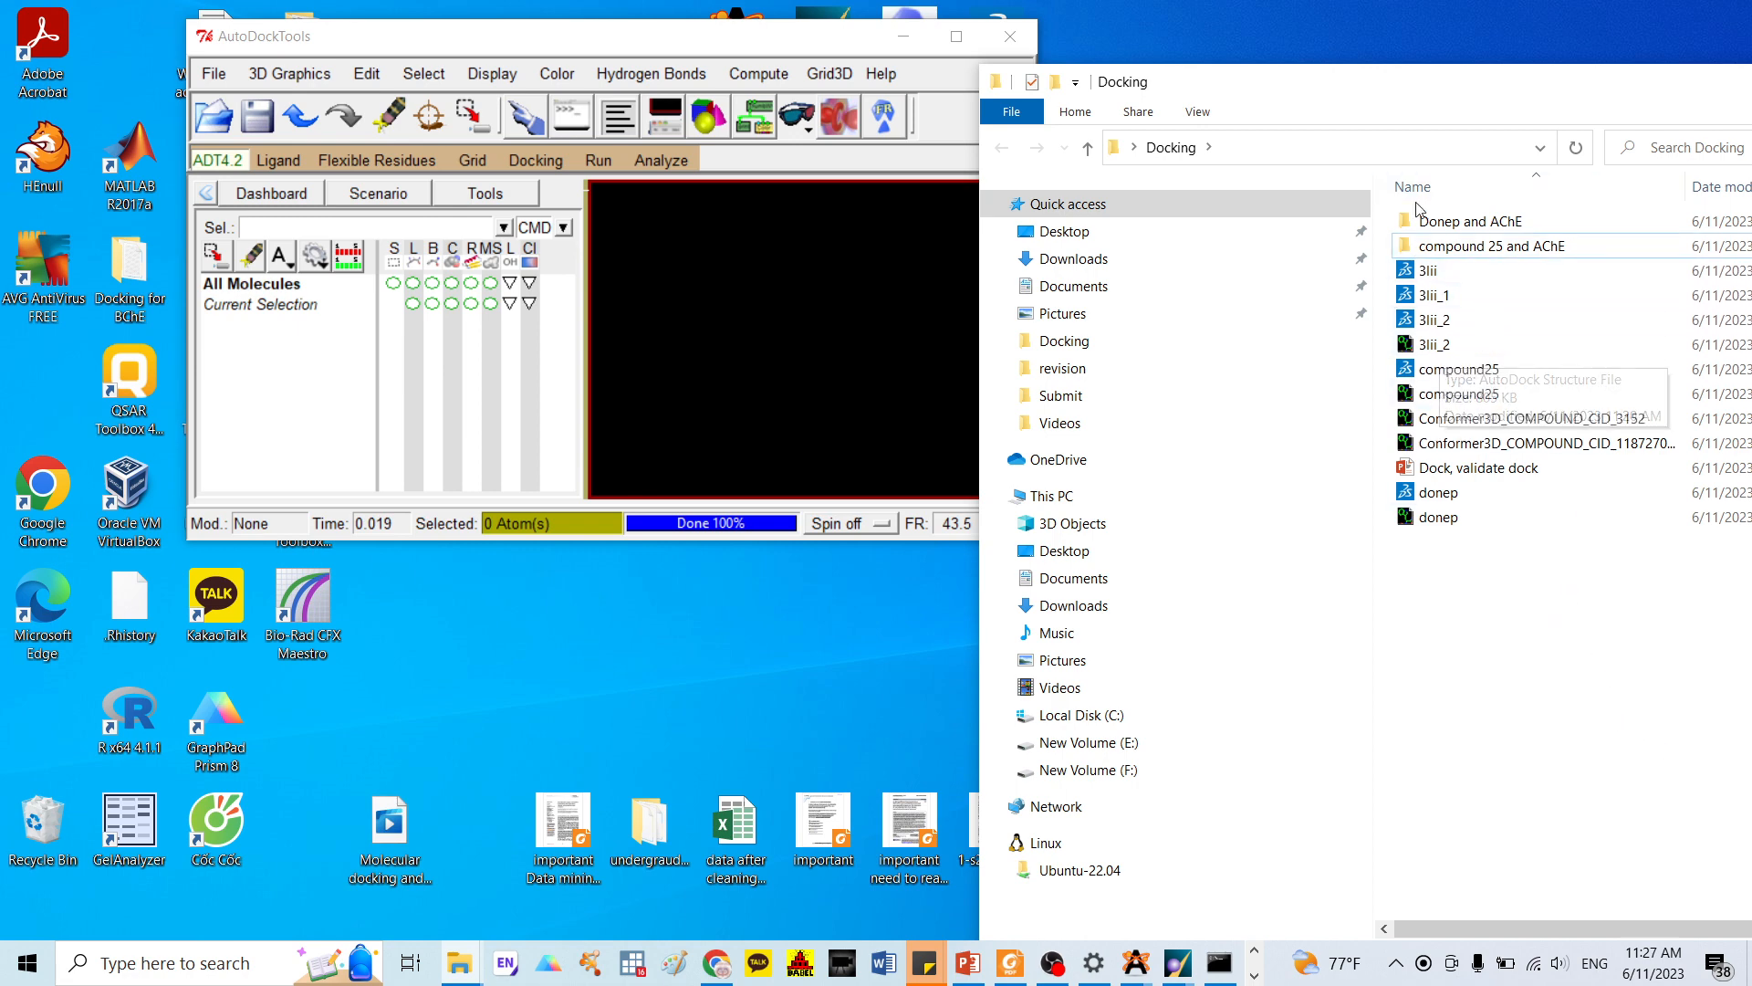
Move AutoDockTools aside, open drive F in the file browser, and maximize the browser window
drag(769, 36, 725, 37)
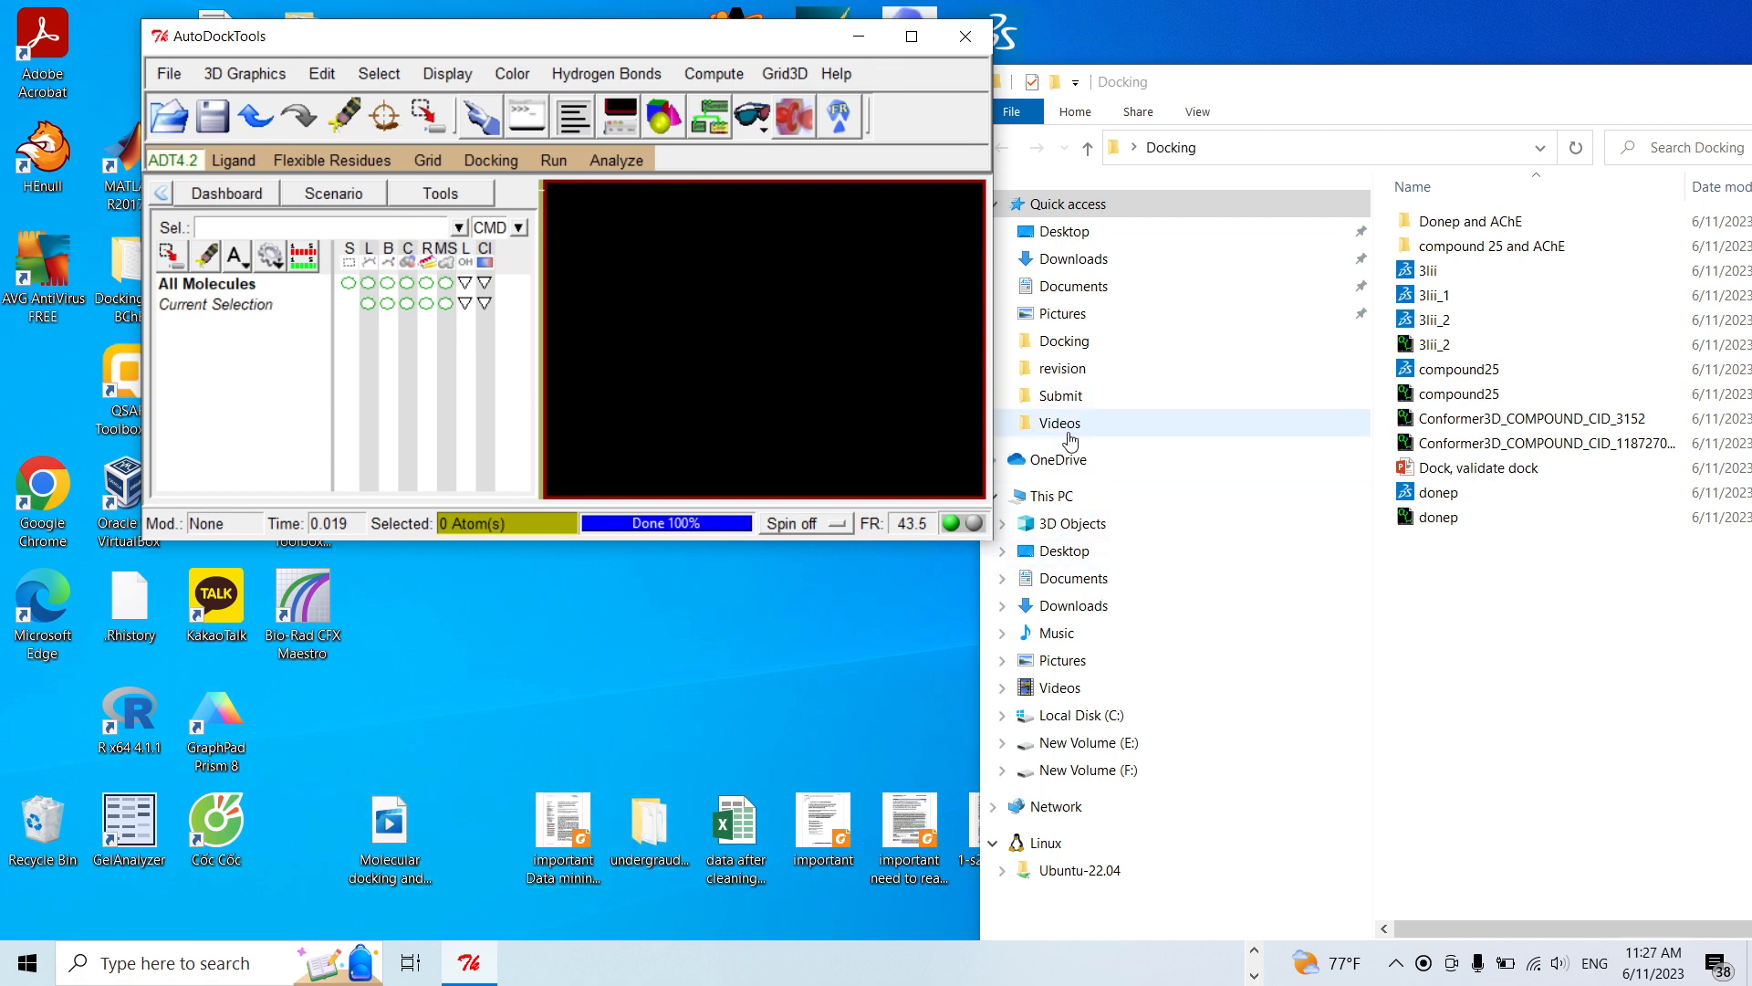
click(1109, 774)
drag(1522, 84, 1004, 80)
click(1402, 78)
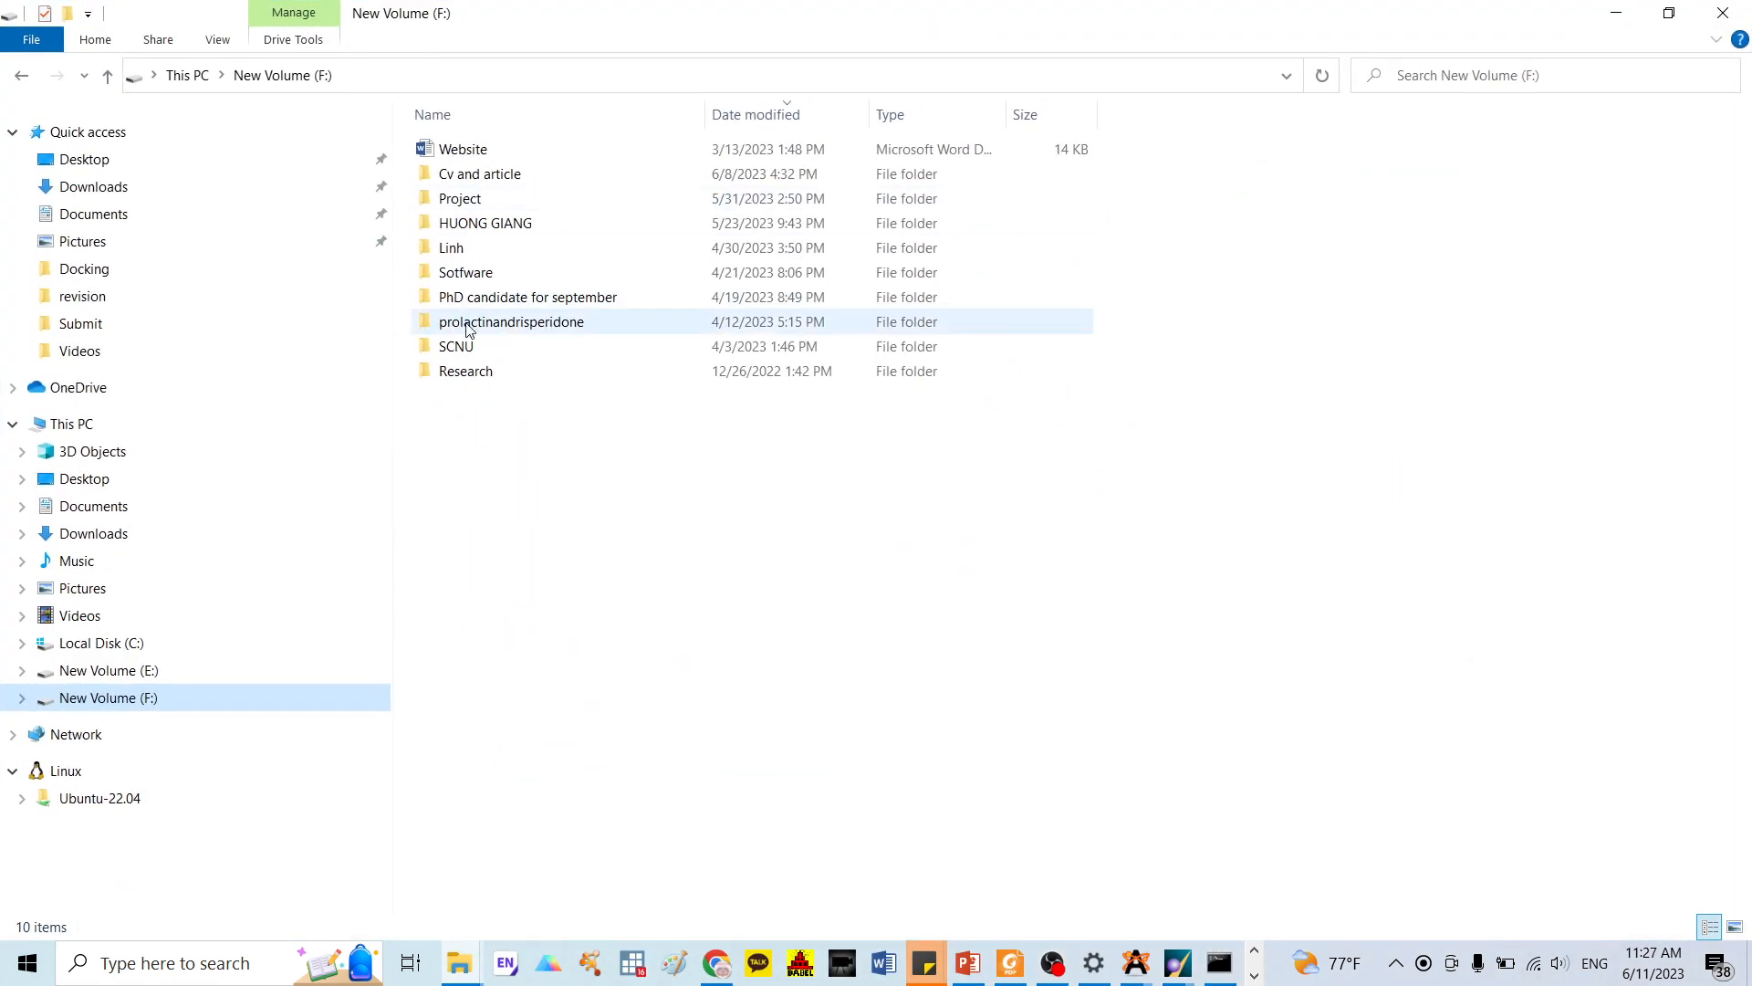
Open the docking folder located under Research, In silico study, Qsar study, AChE
double_click(472, 370)
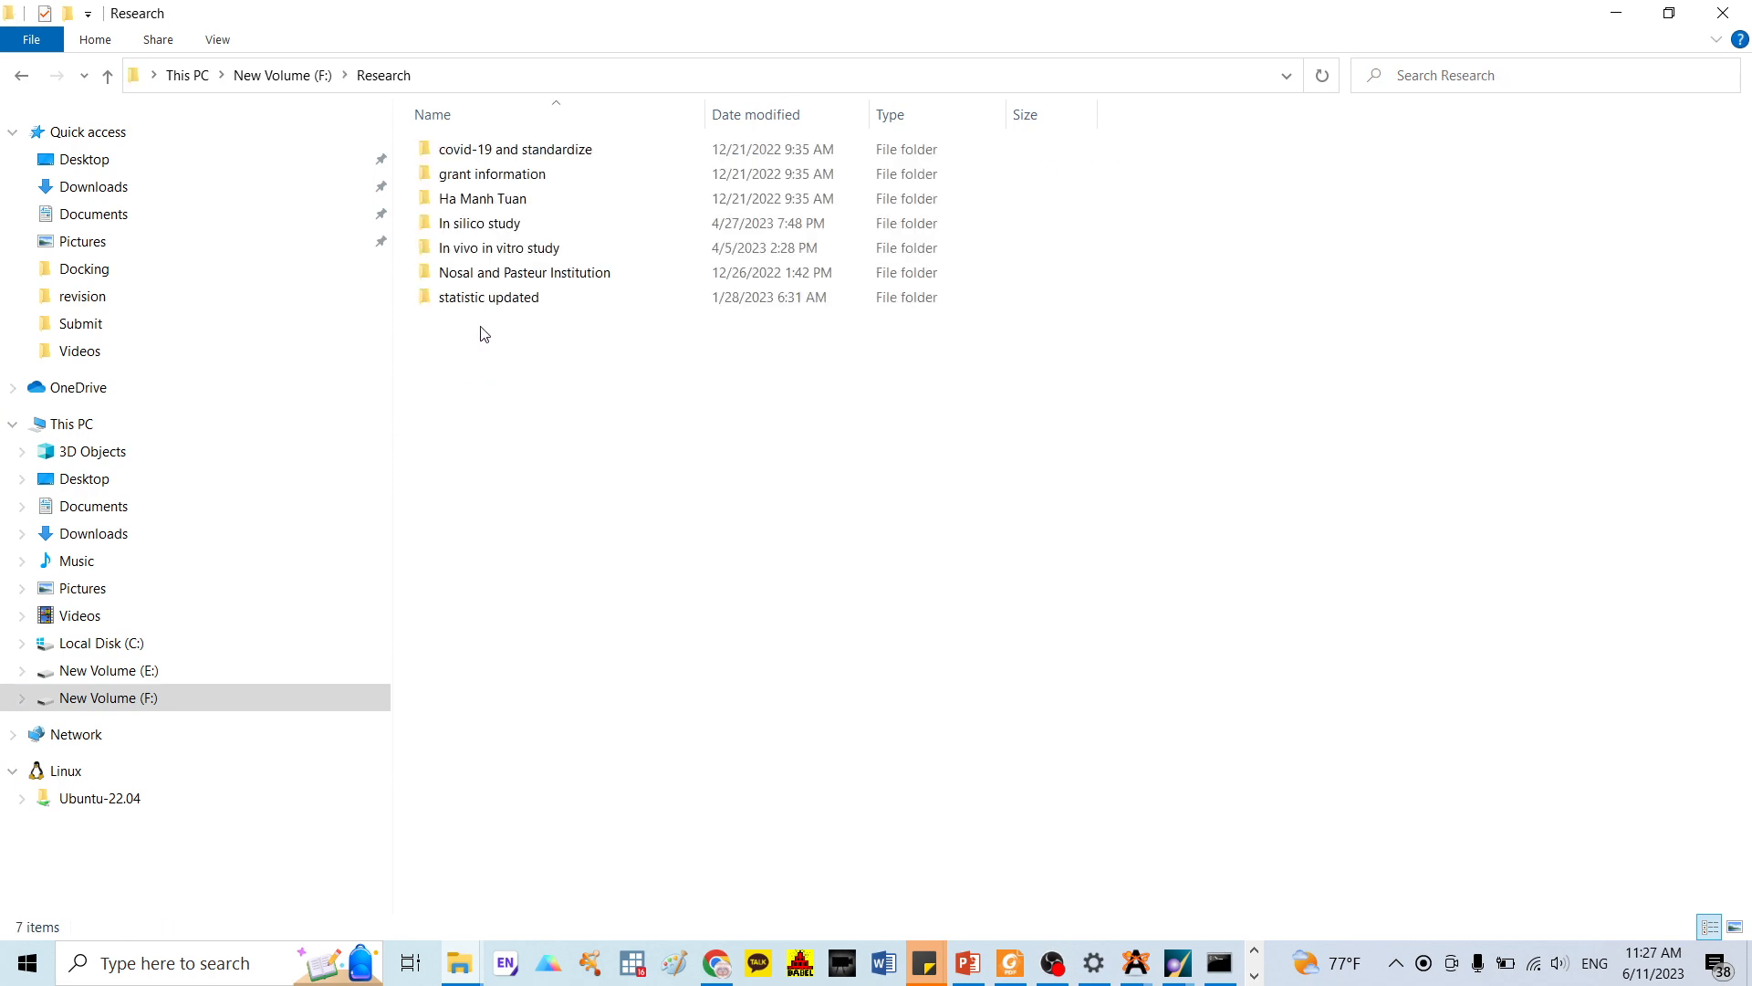
click(476, 228)
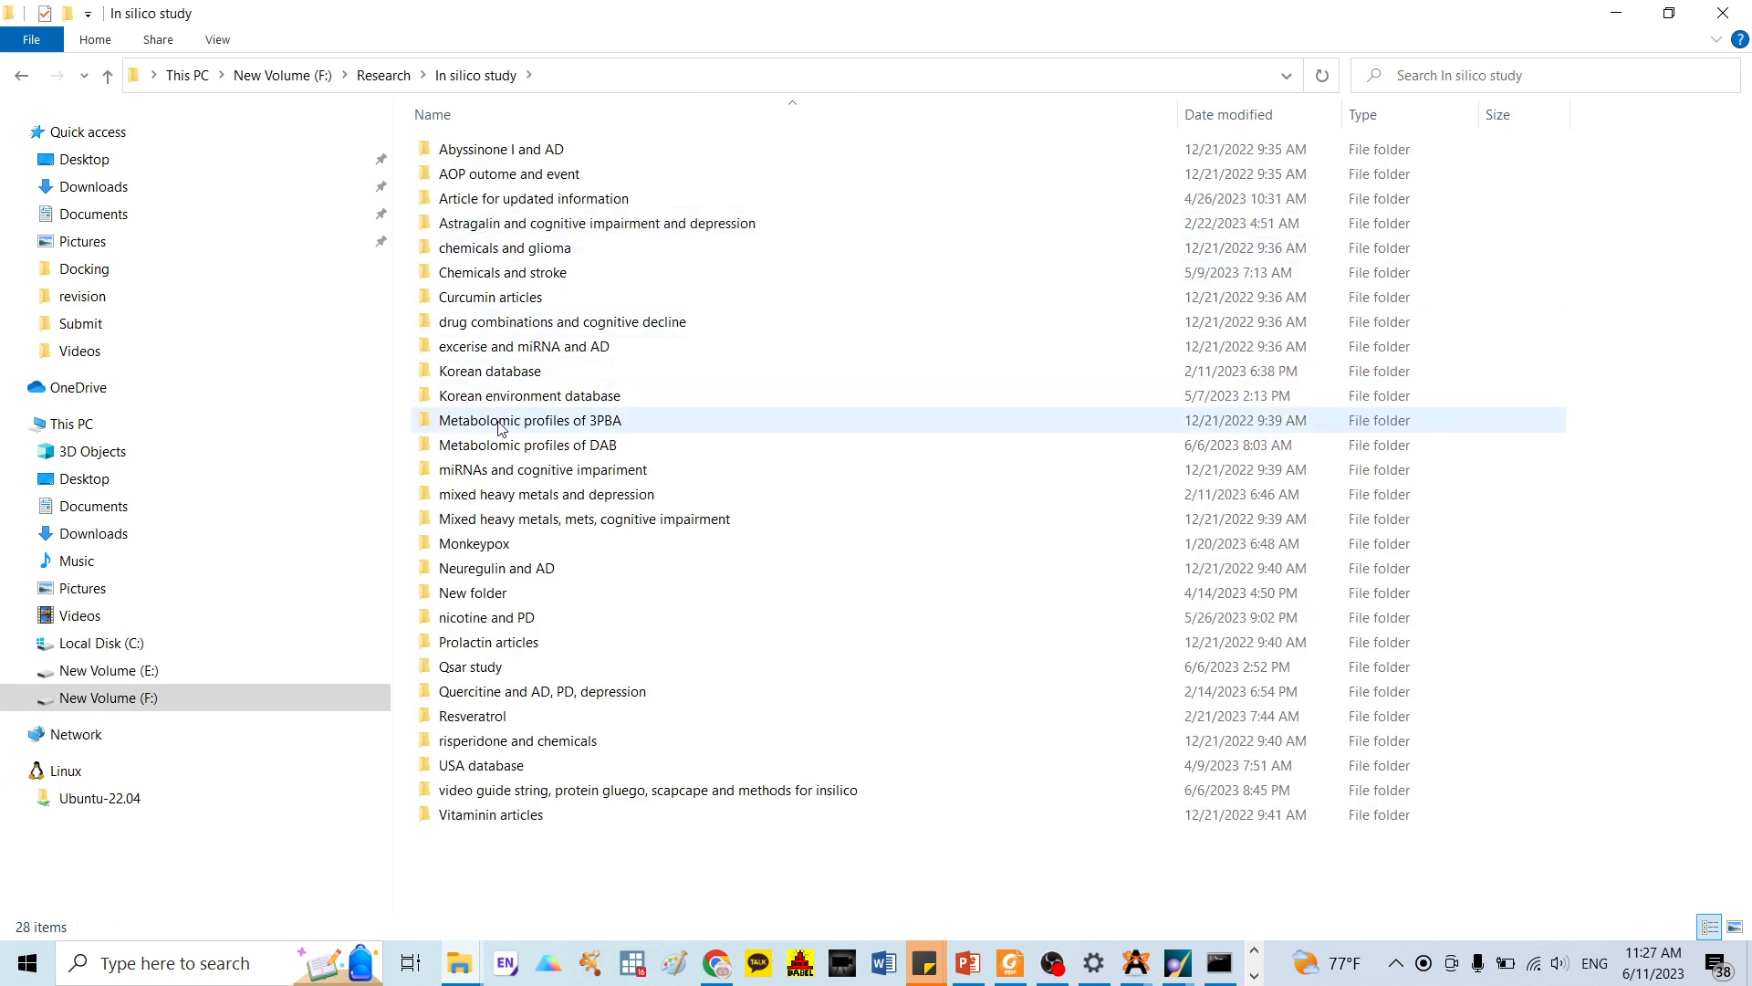
click(490, 676)
double_click(490, 675)
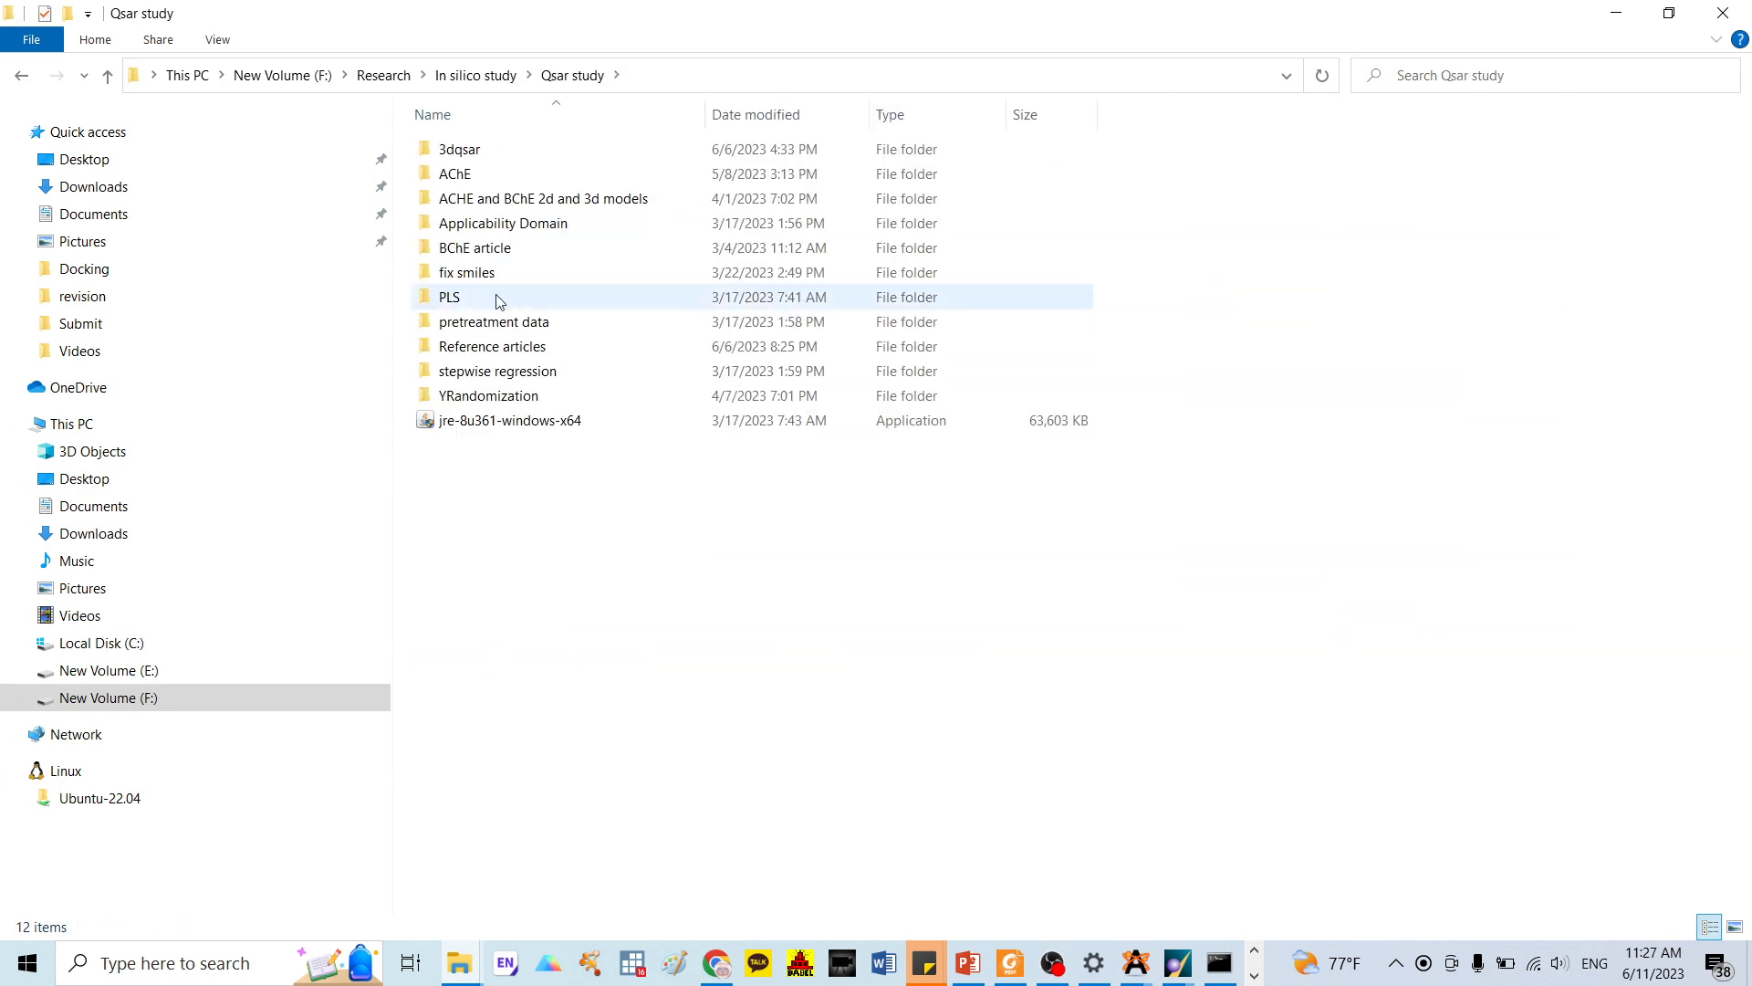
double_click(456, 174)
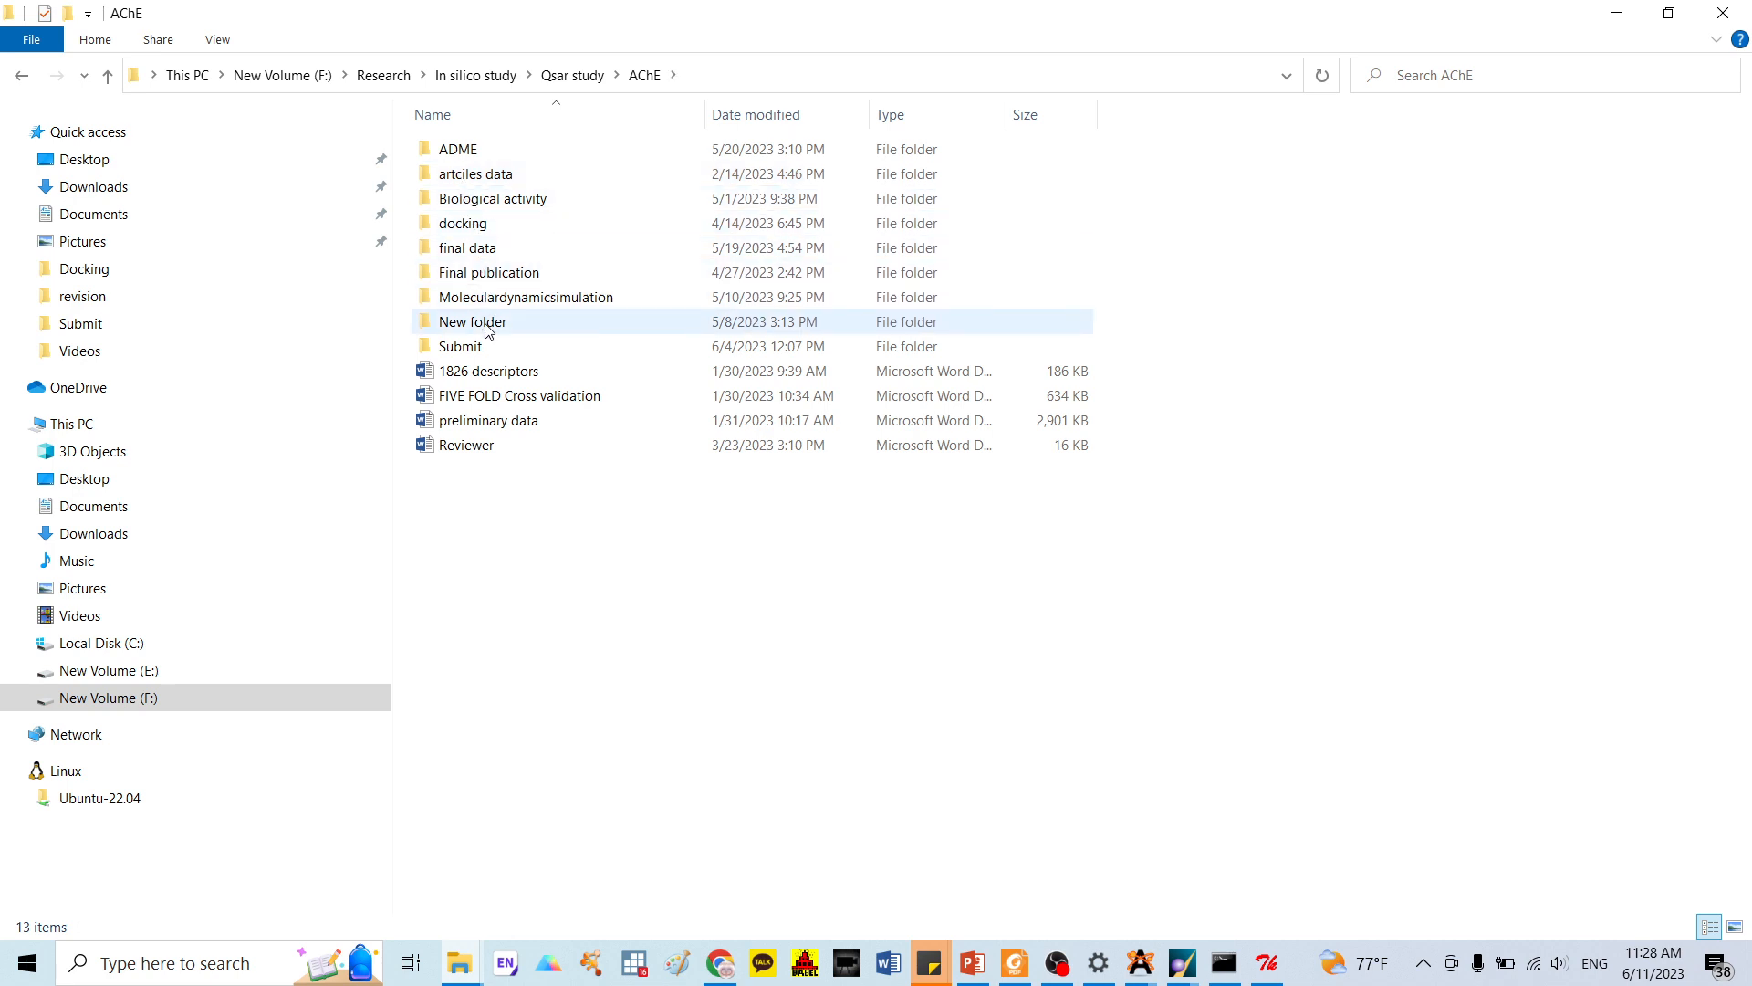
double_click(467, 224)
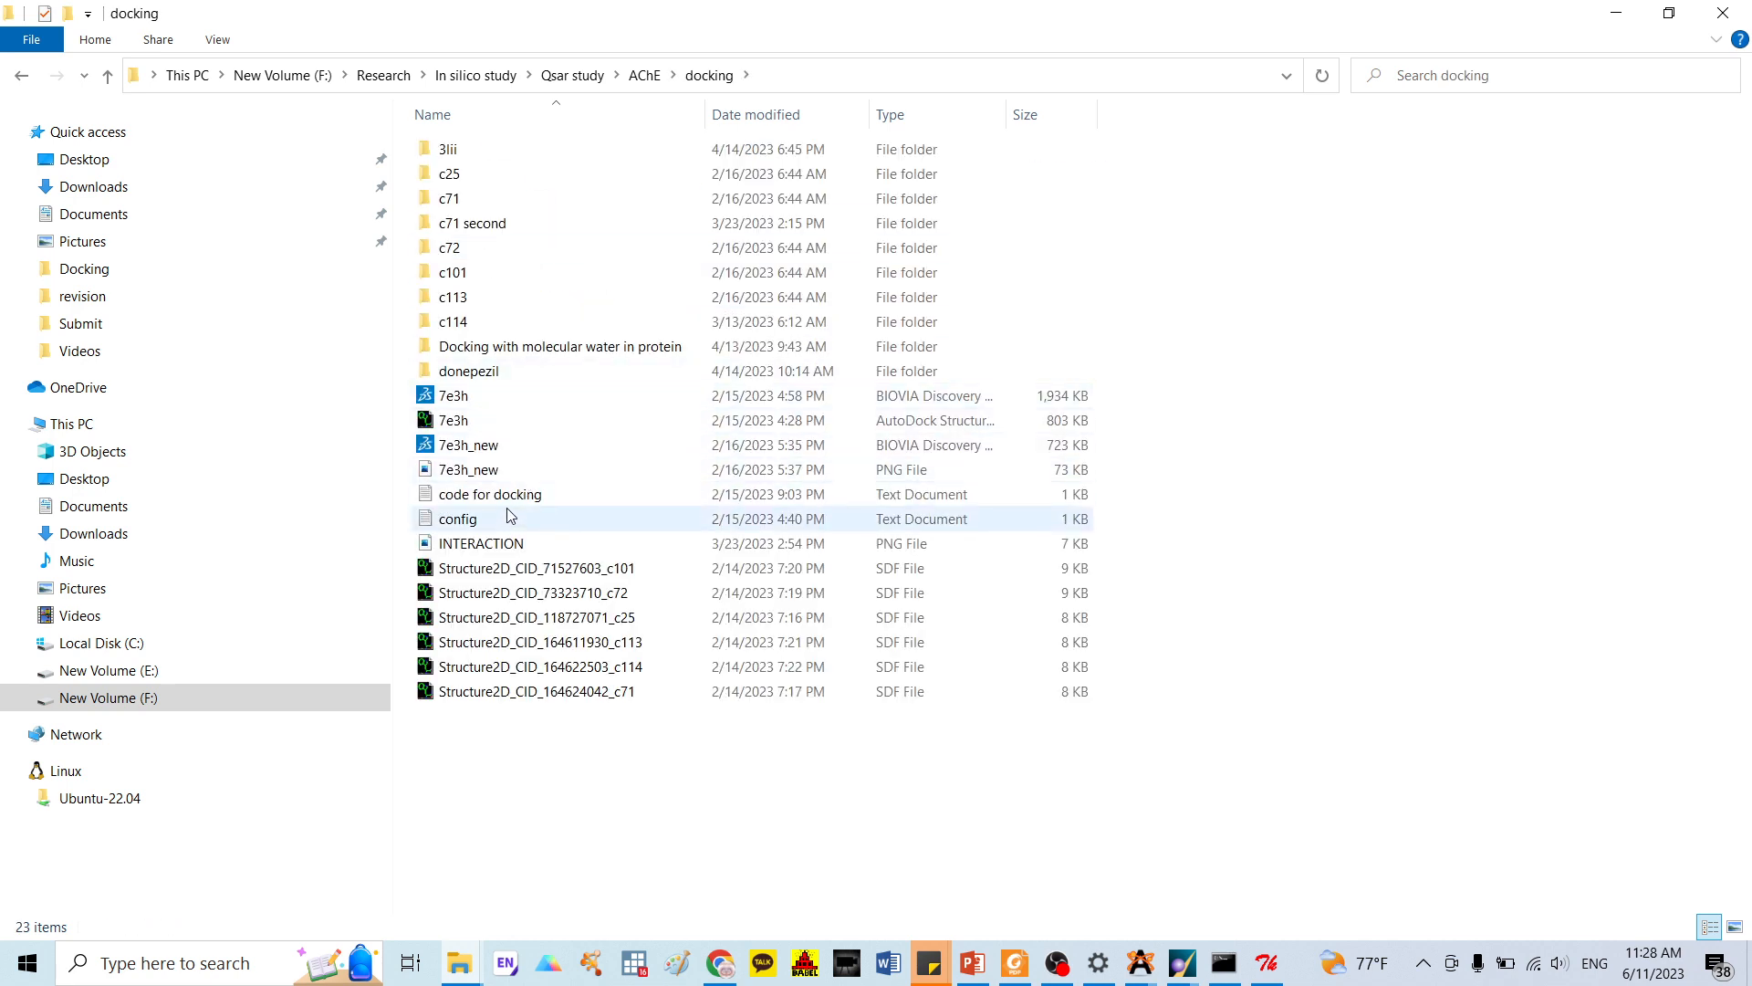
Copy the text files code for docking and config into the desktop's Docking folder, and move that folder's window clear of AutoDockTools
double_click(472, 326)
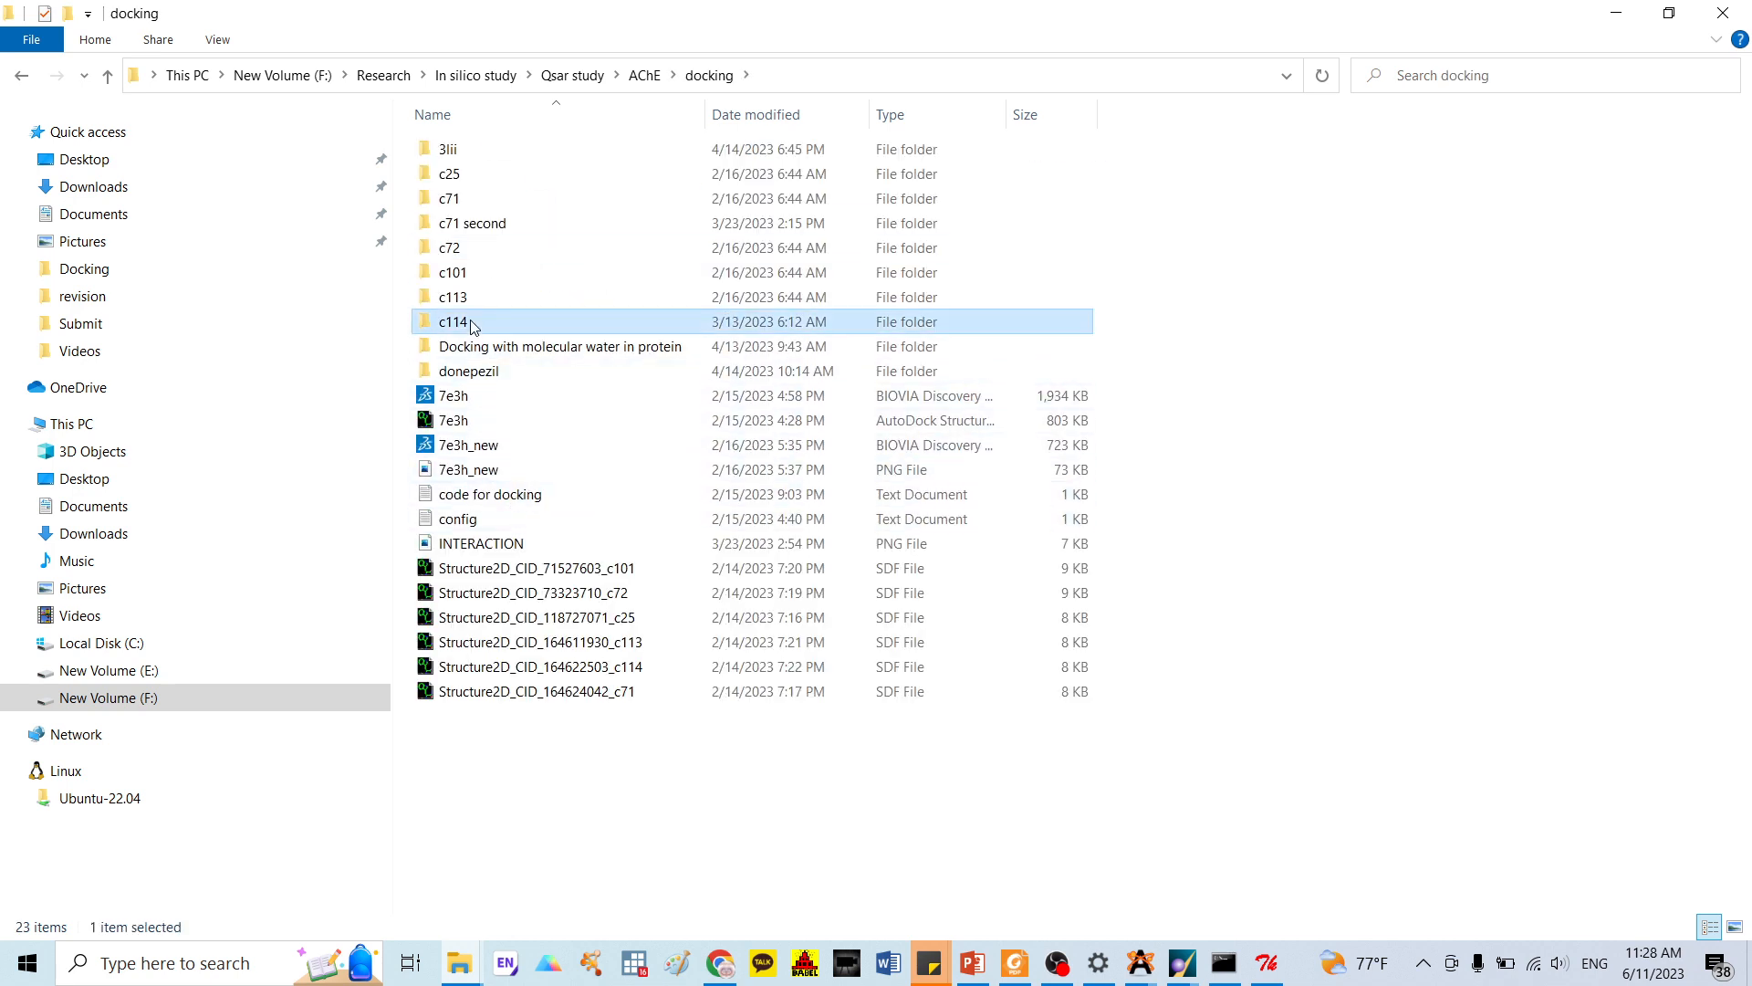
key(alt+Up)
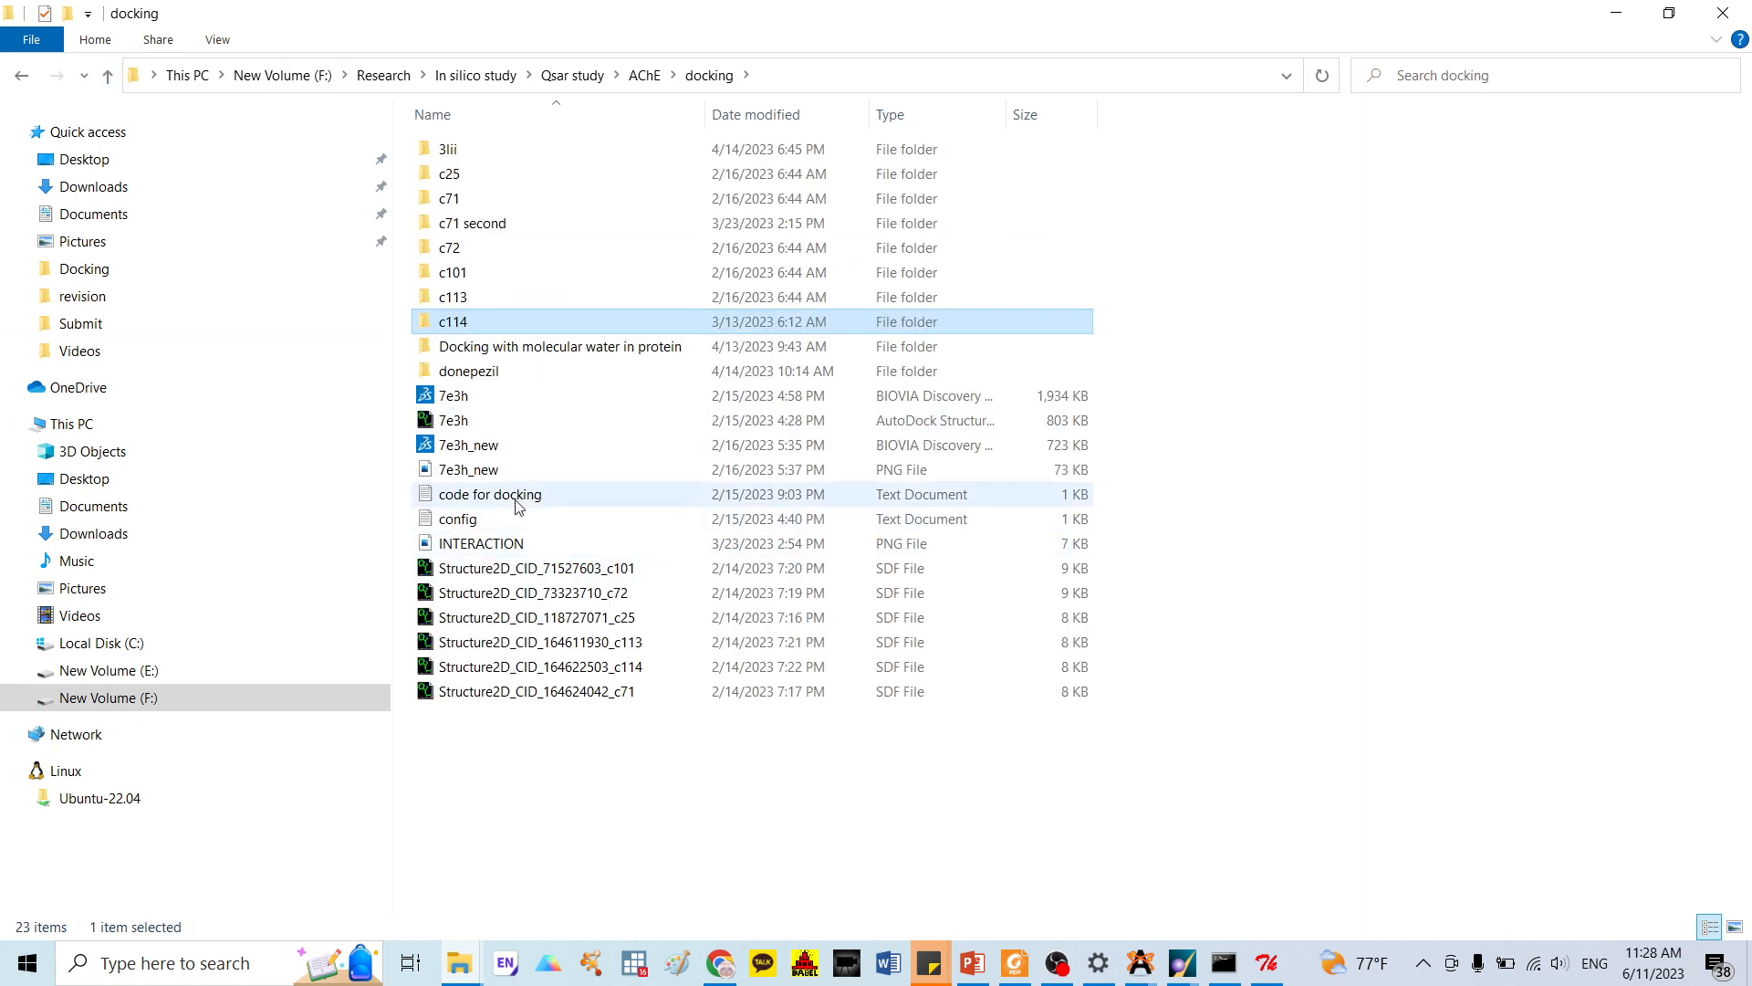
click(514, 494)
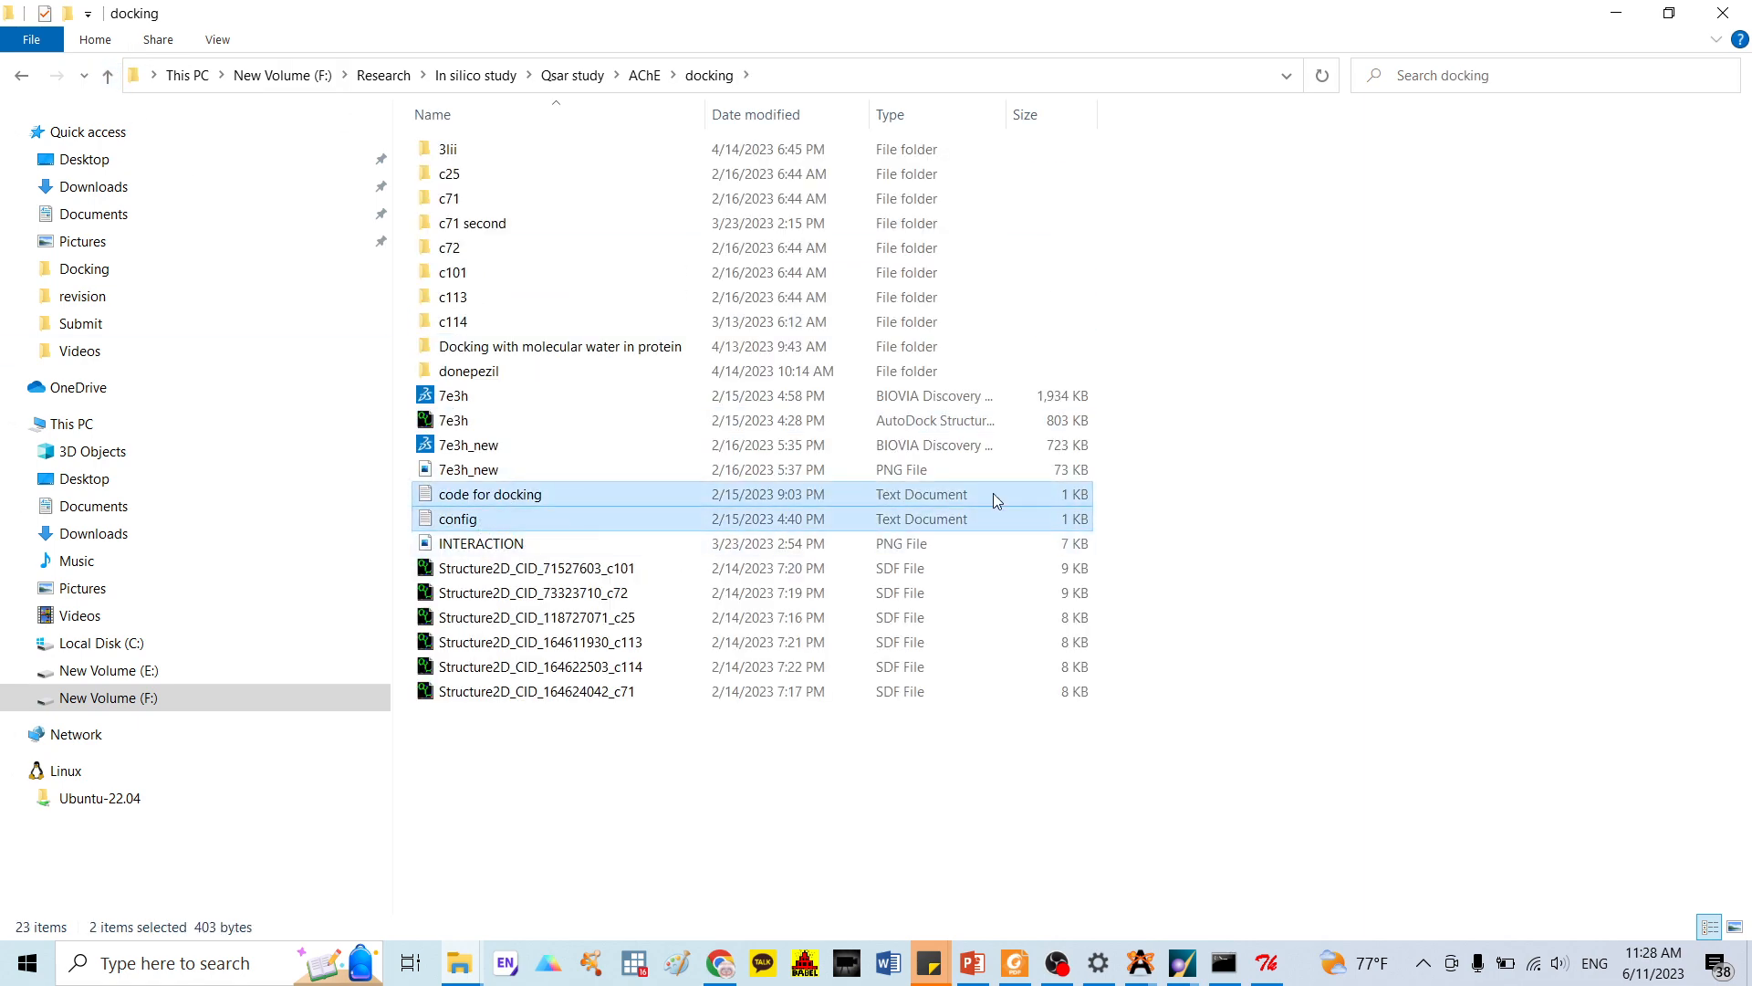
click(1616, 12)
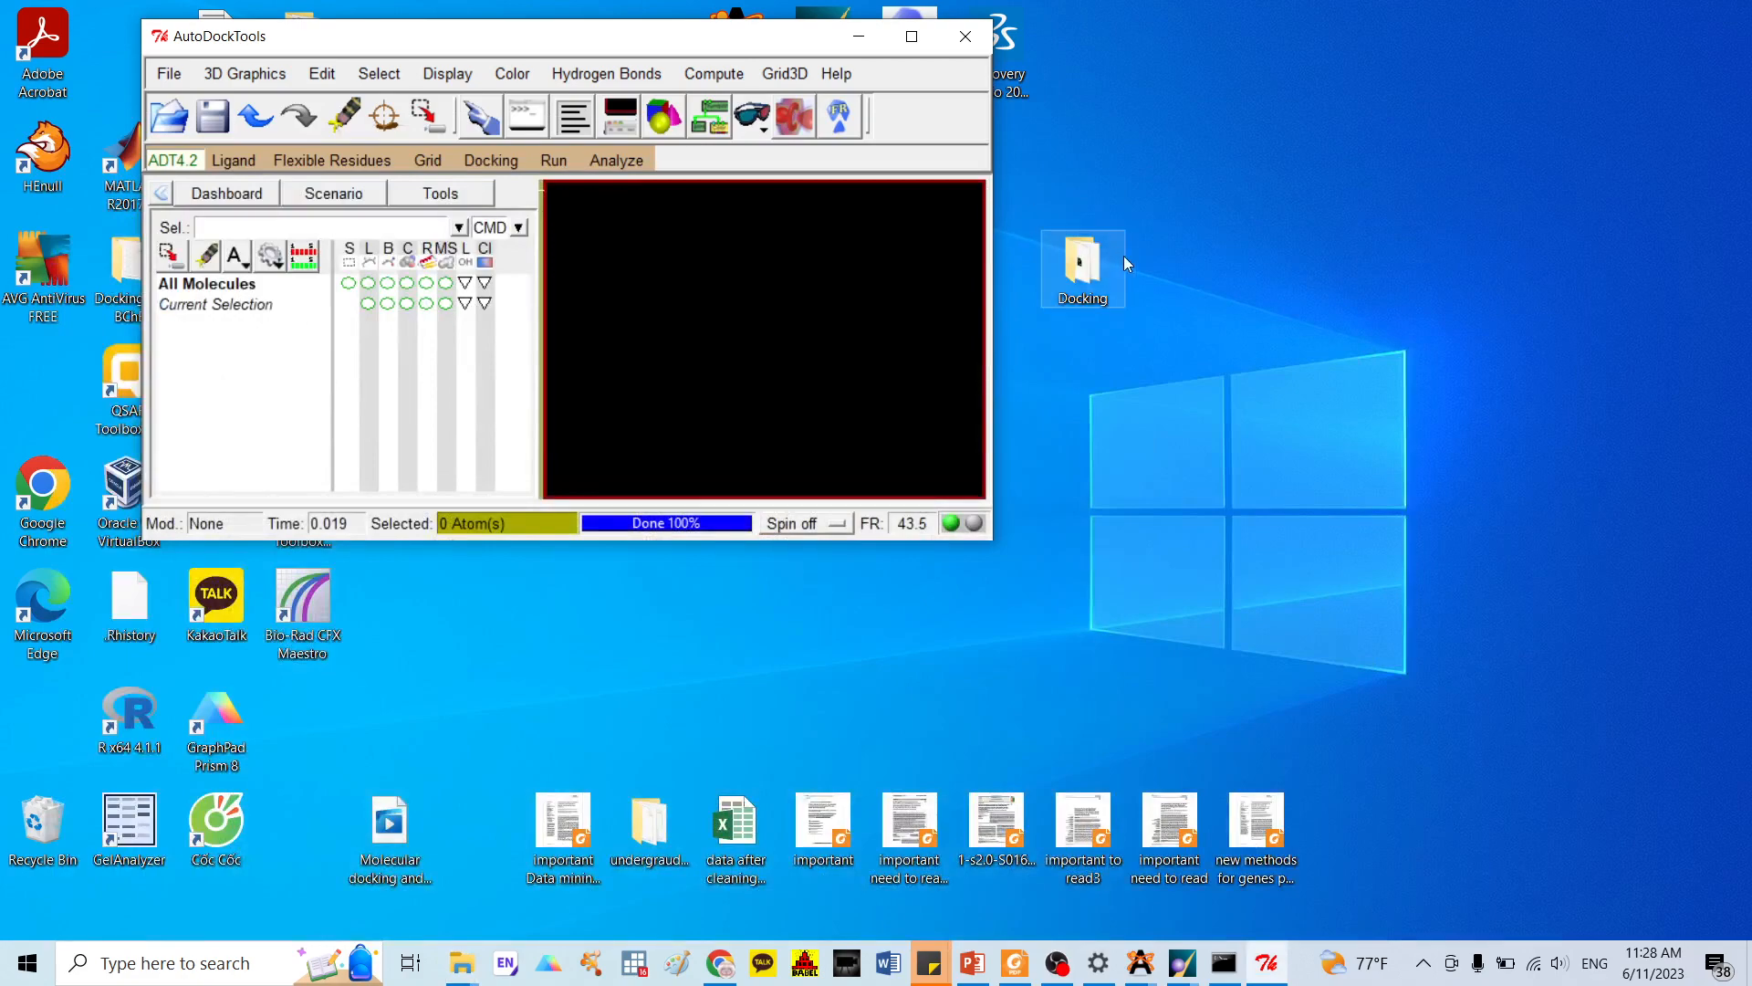
double_click(1079, 262)
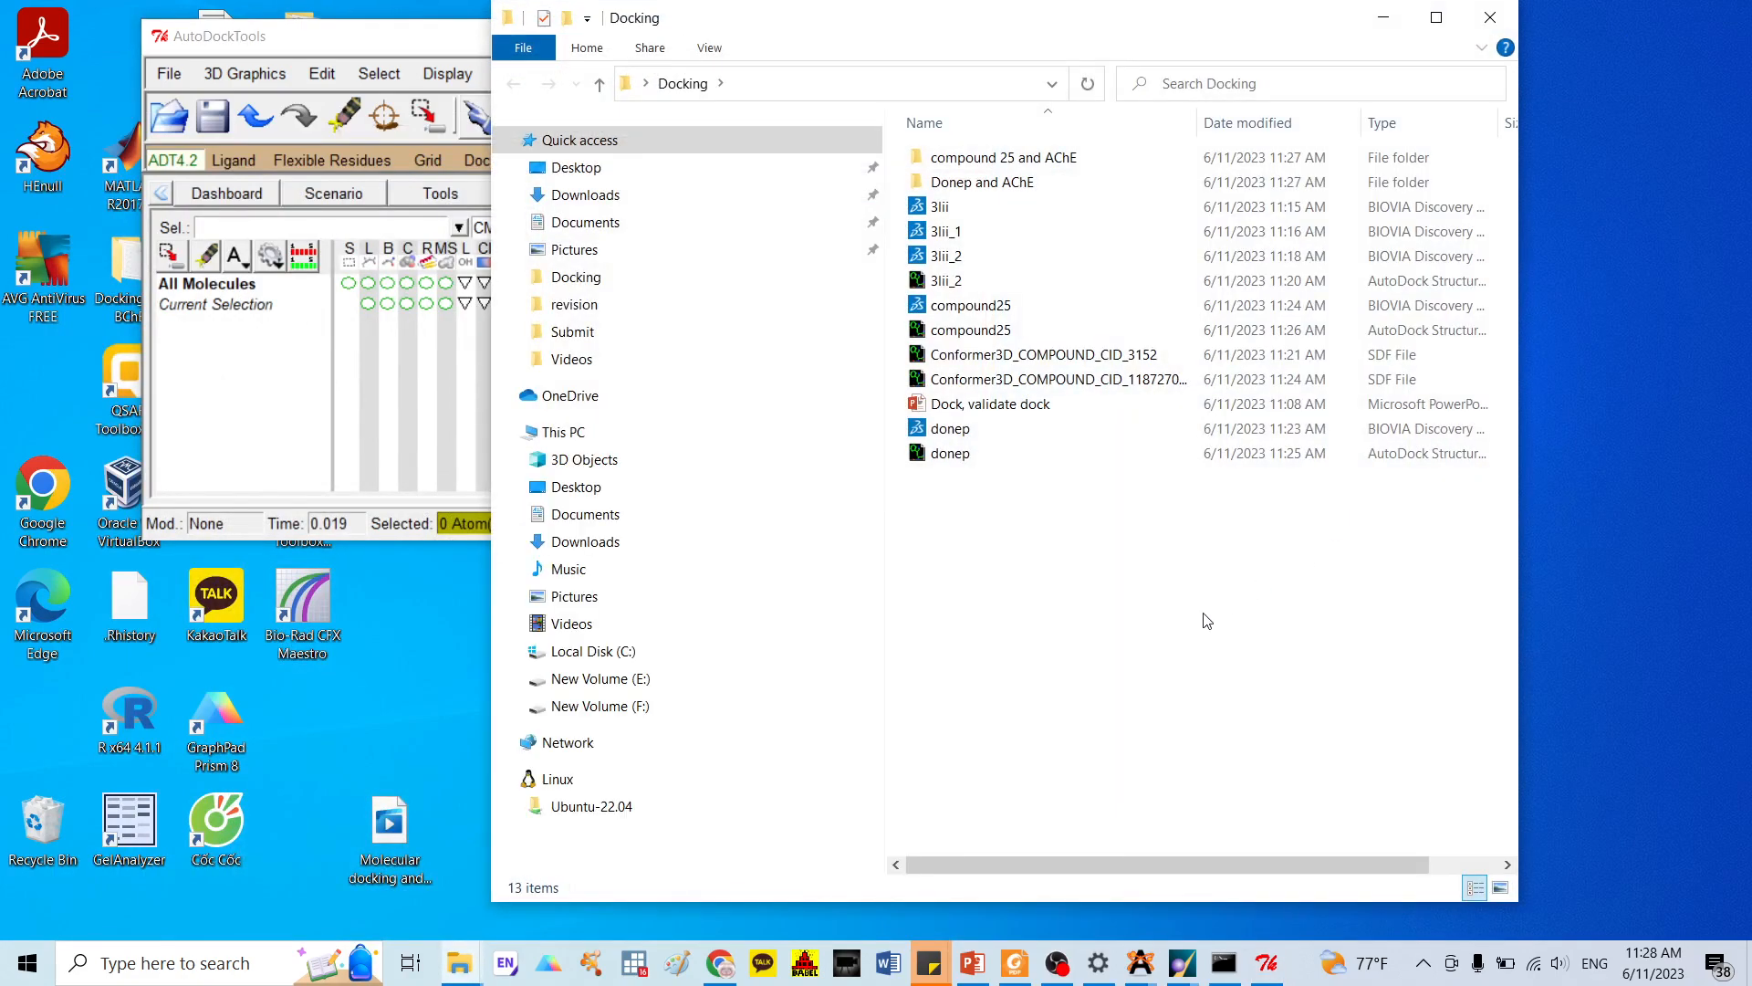
key(ctrl+v)
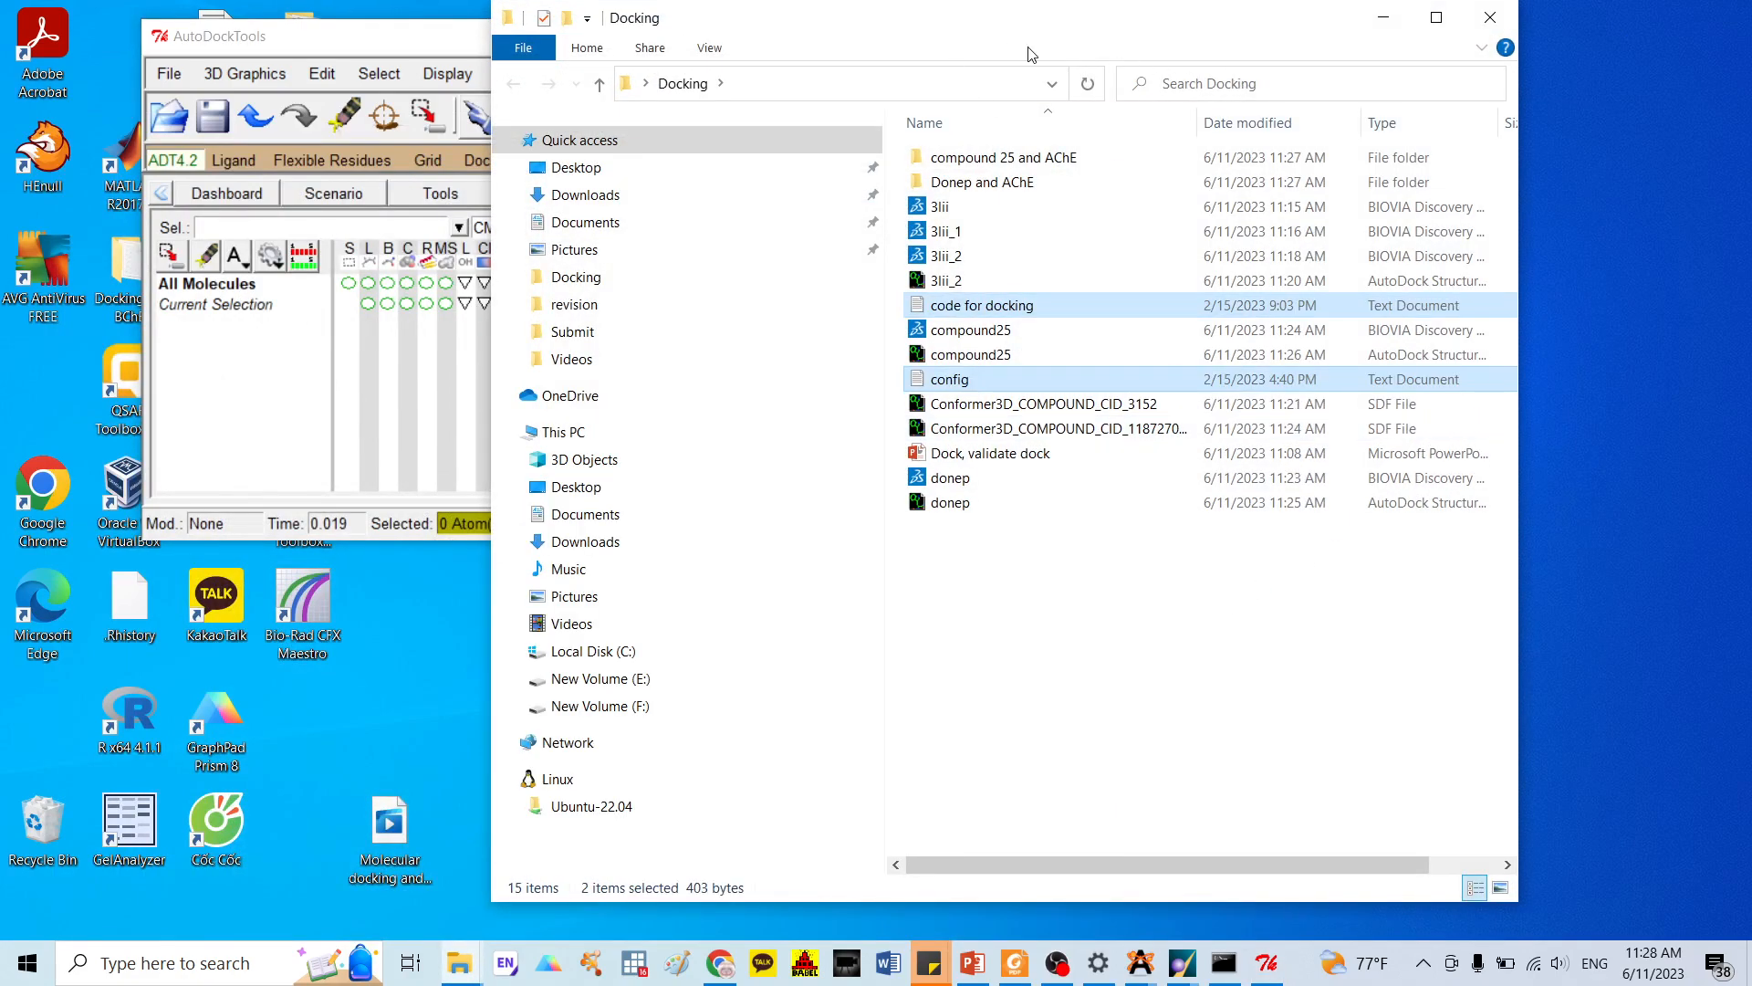
drag(817, 25, 1257, 36)
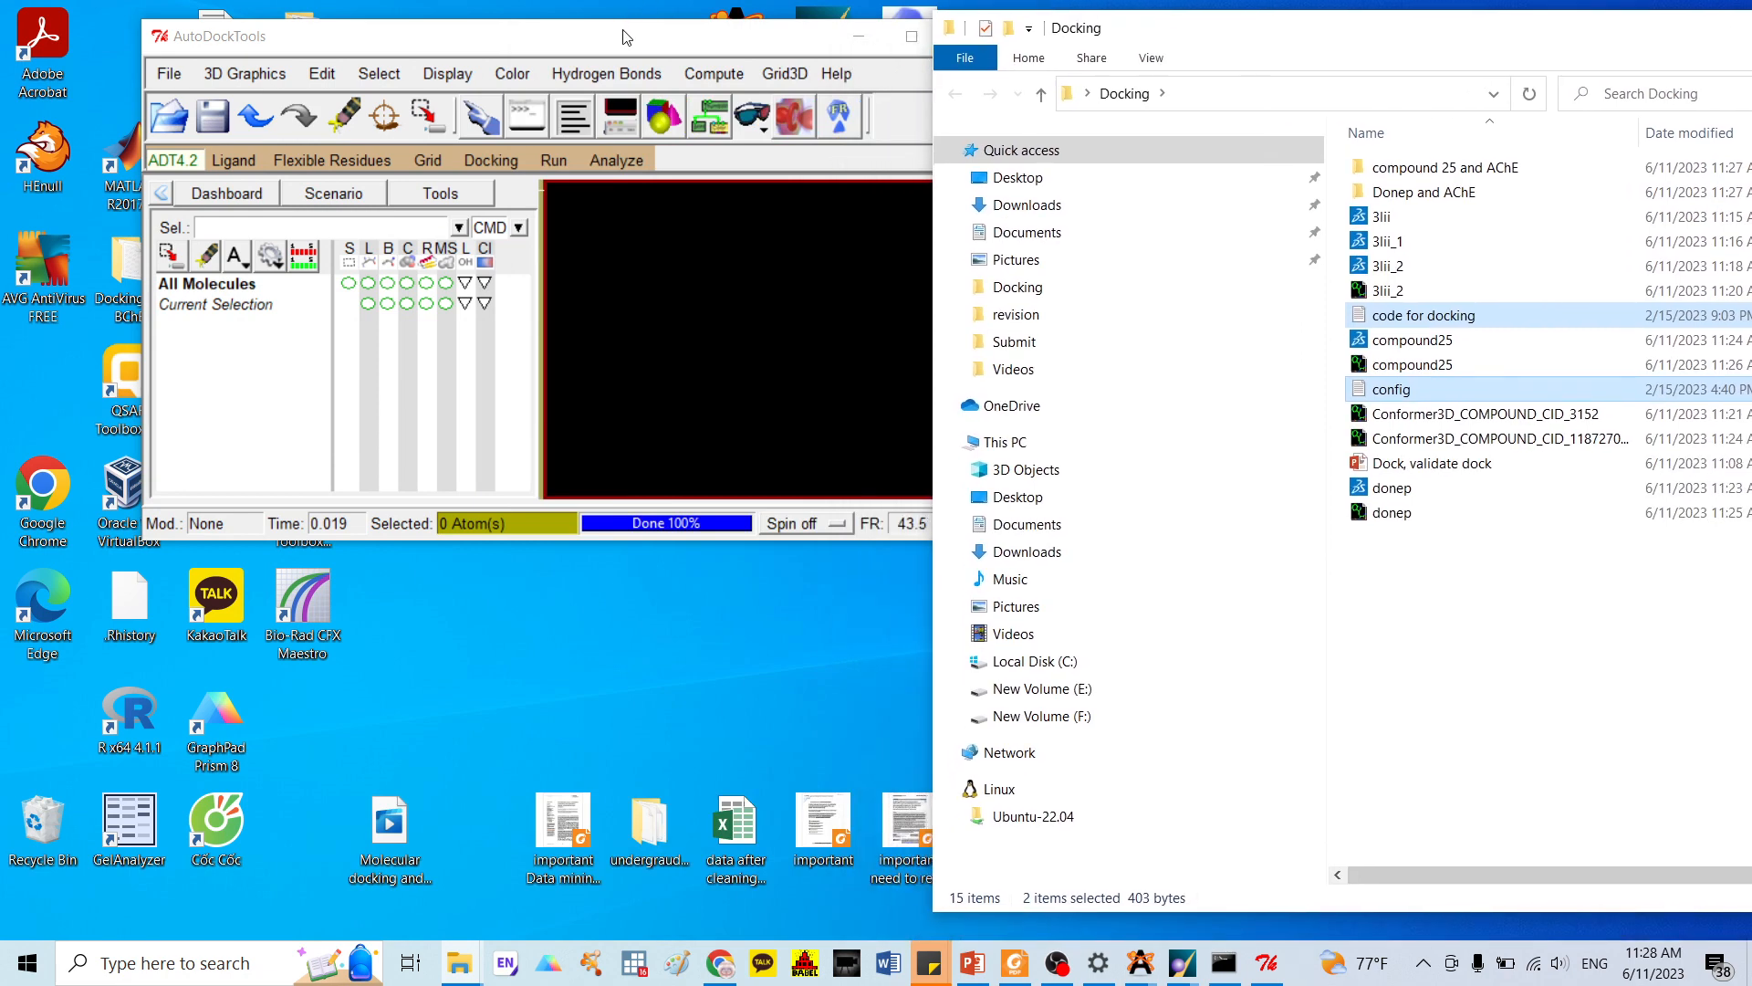
Load the compound25 and 3lii_2 PDBQT files from the Docking folder into AutoDockTools and enlarge its window
drag(628, 37, 557, 40)
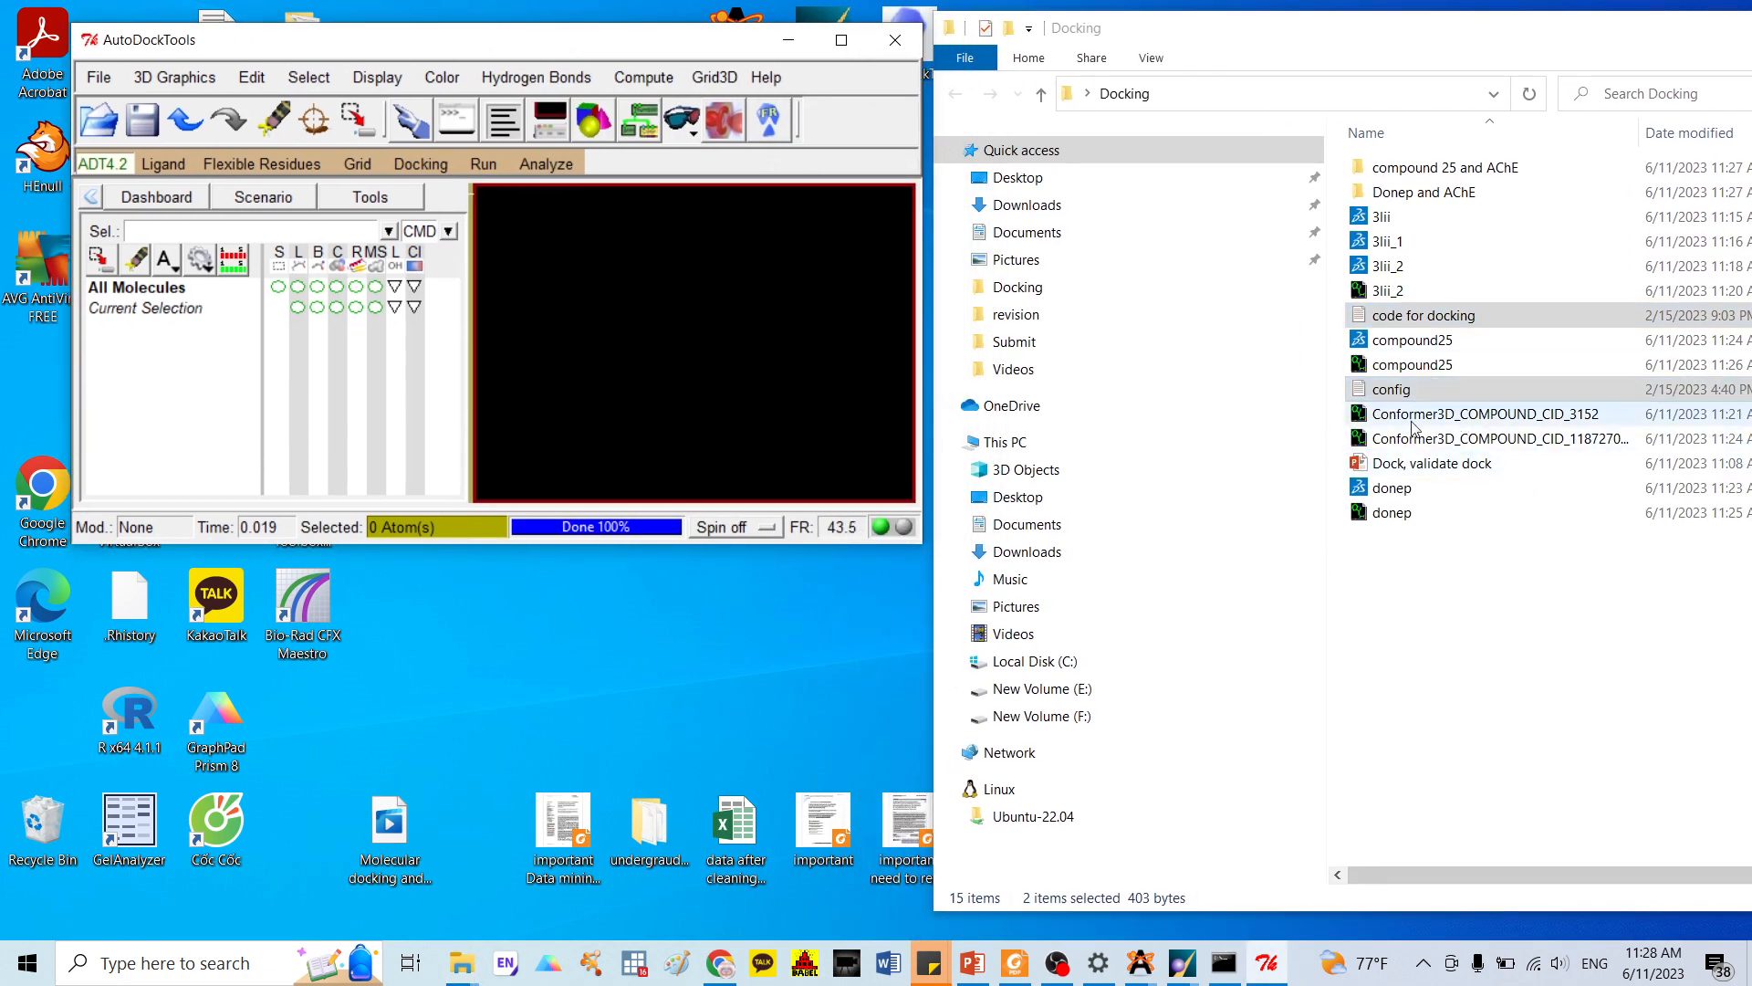
click(1484, 591)
click(1431, 343)
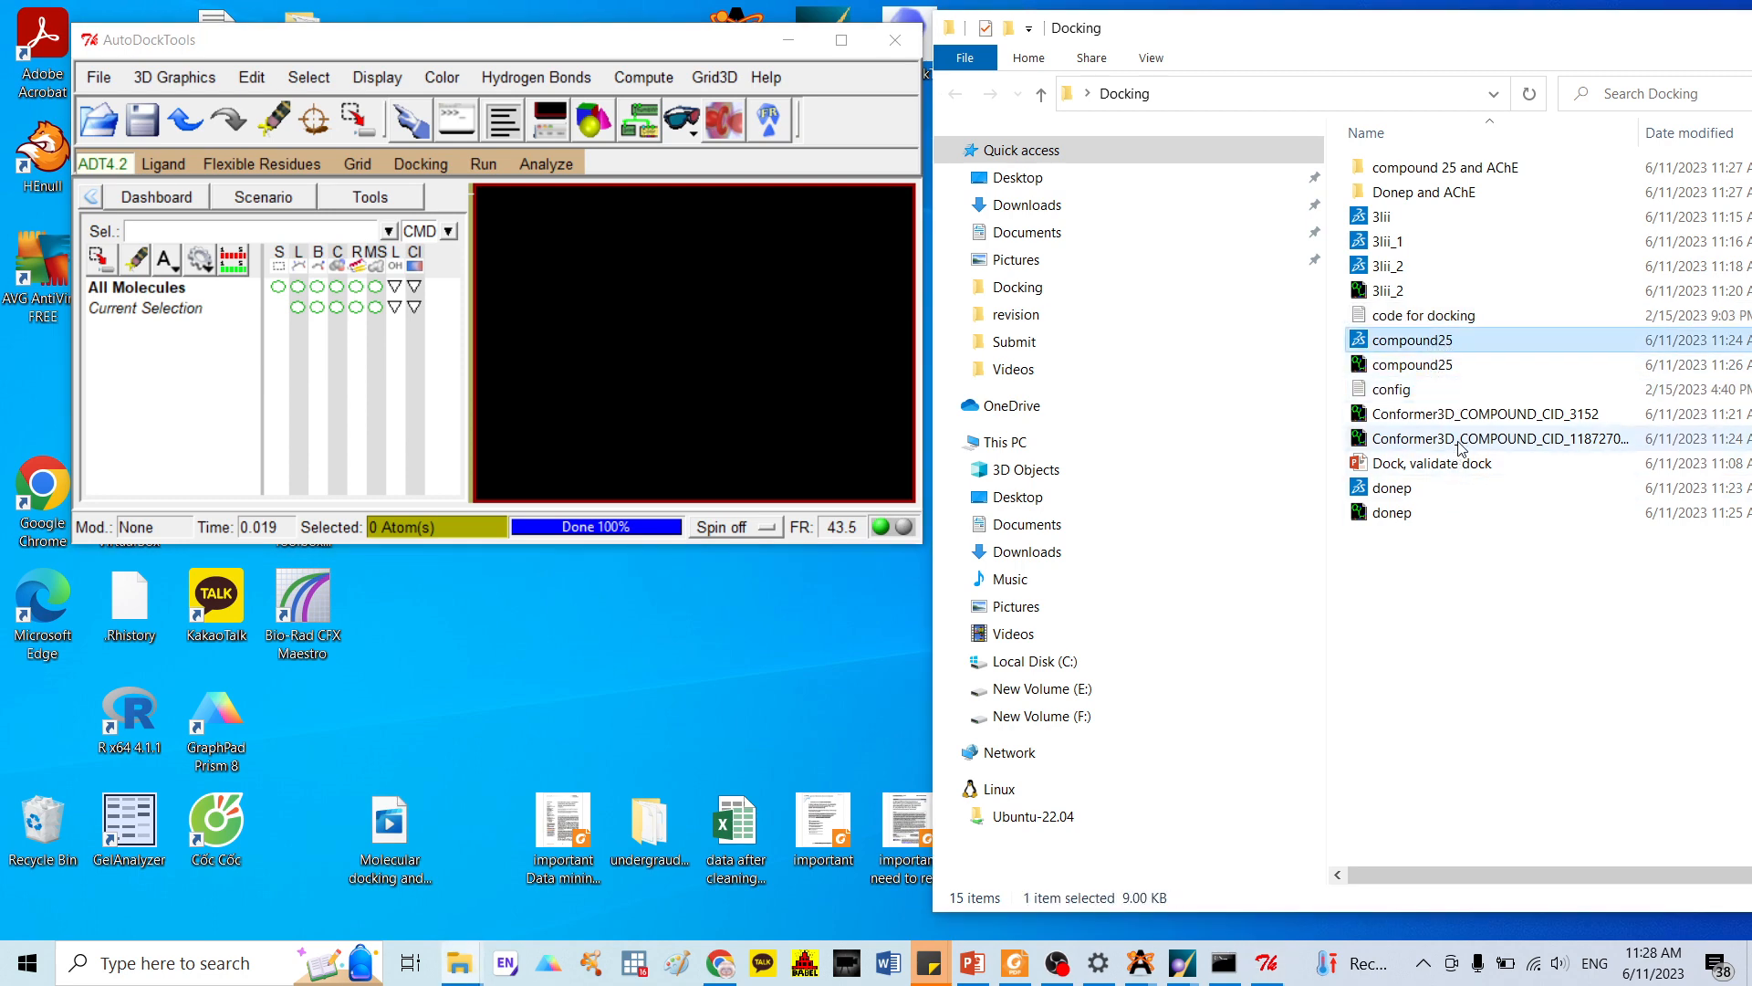
click(1438, 367)
drag(1445, 375, 721, 327)
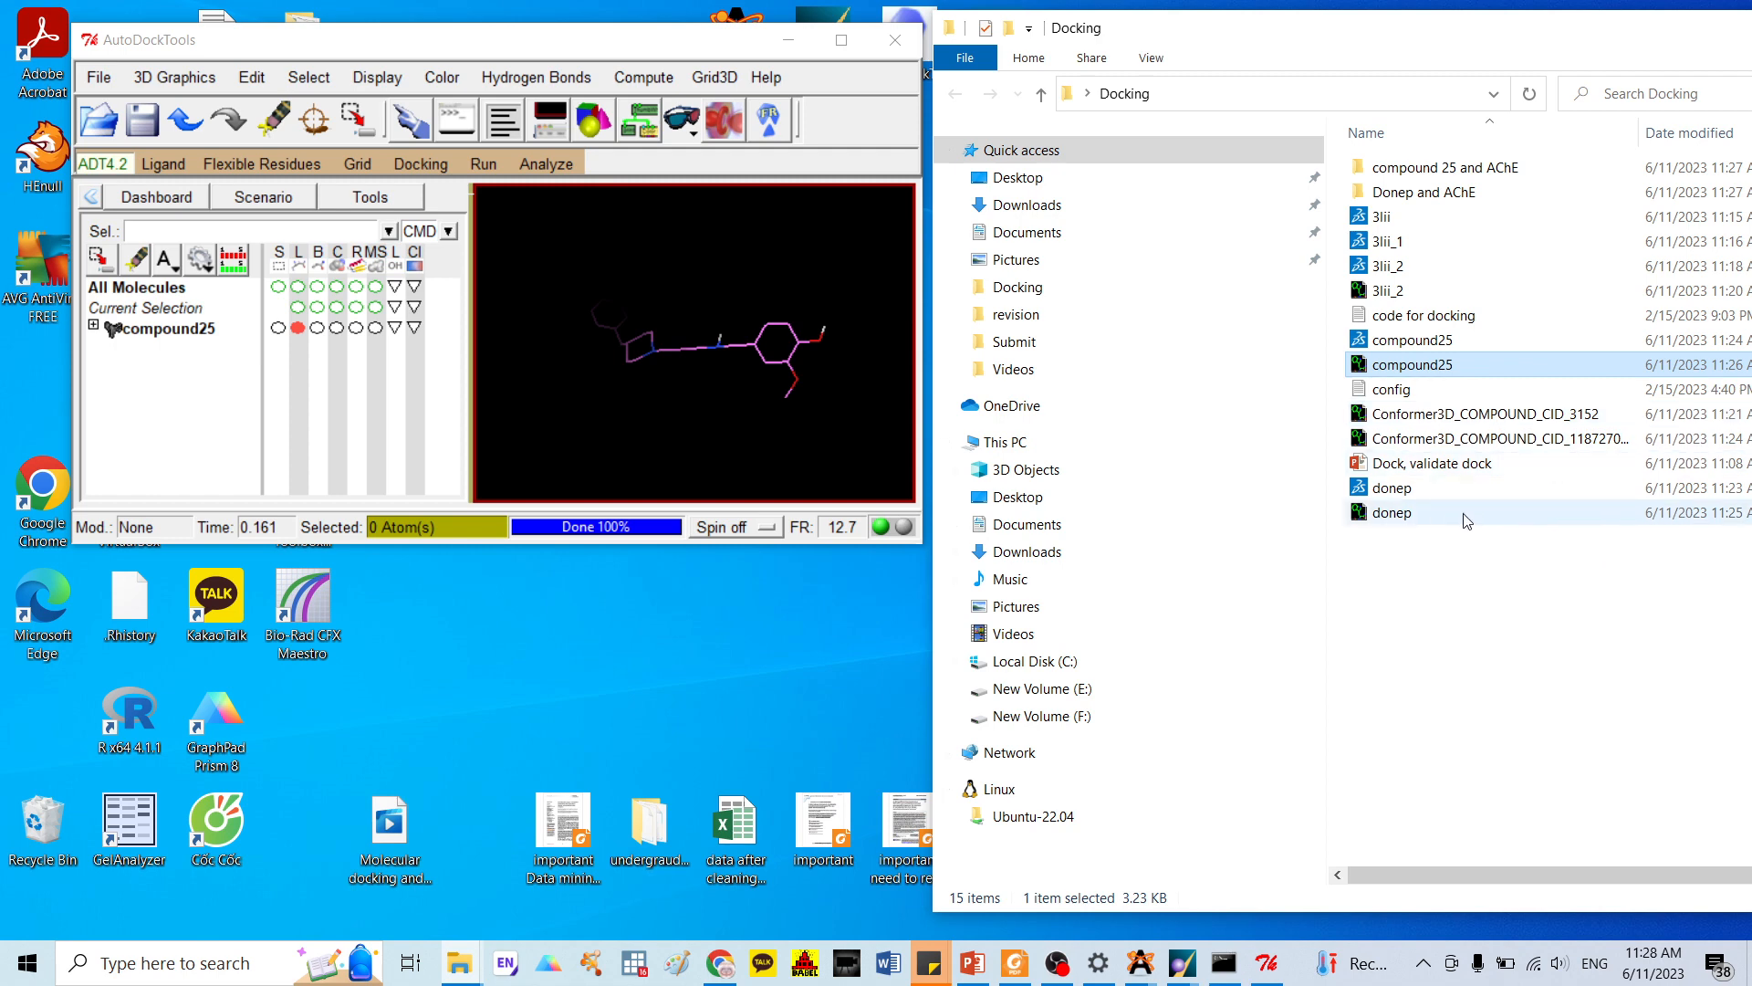
click(1460, 292)
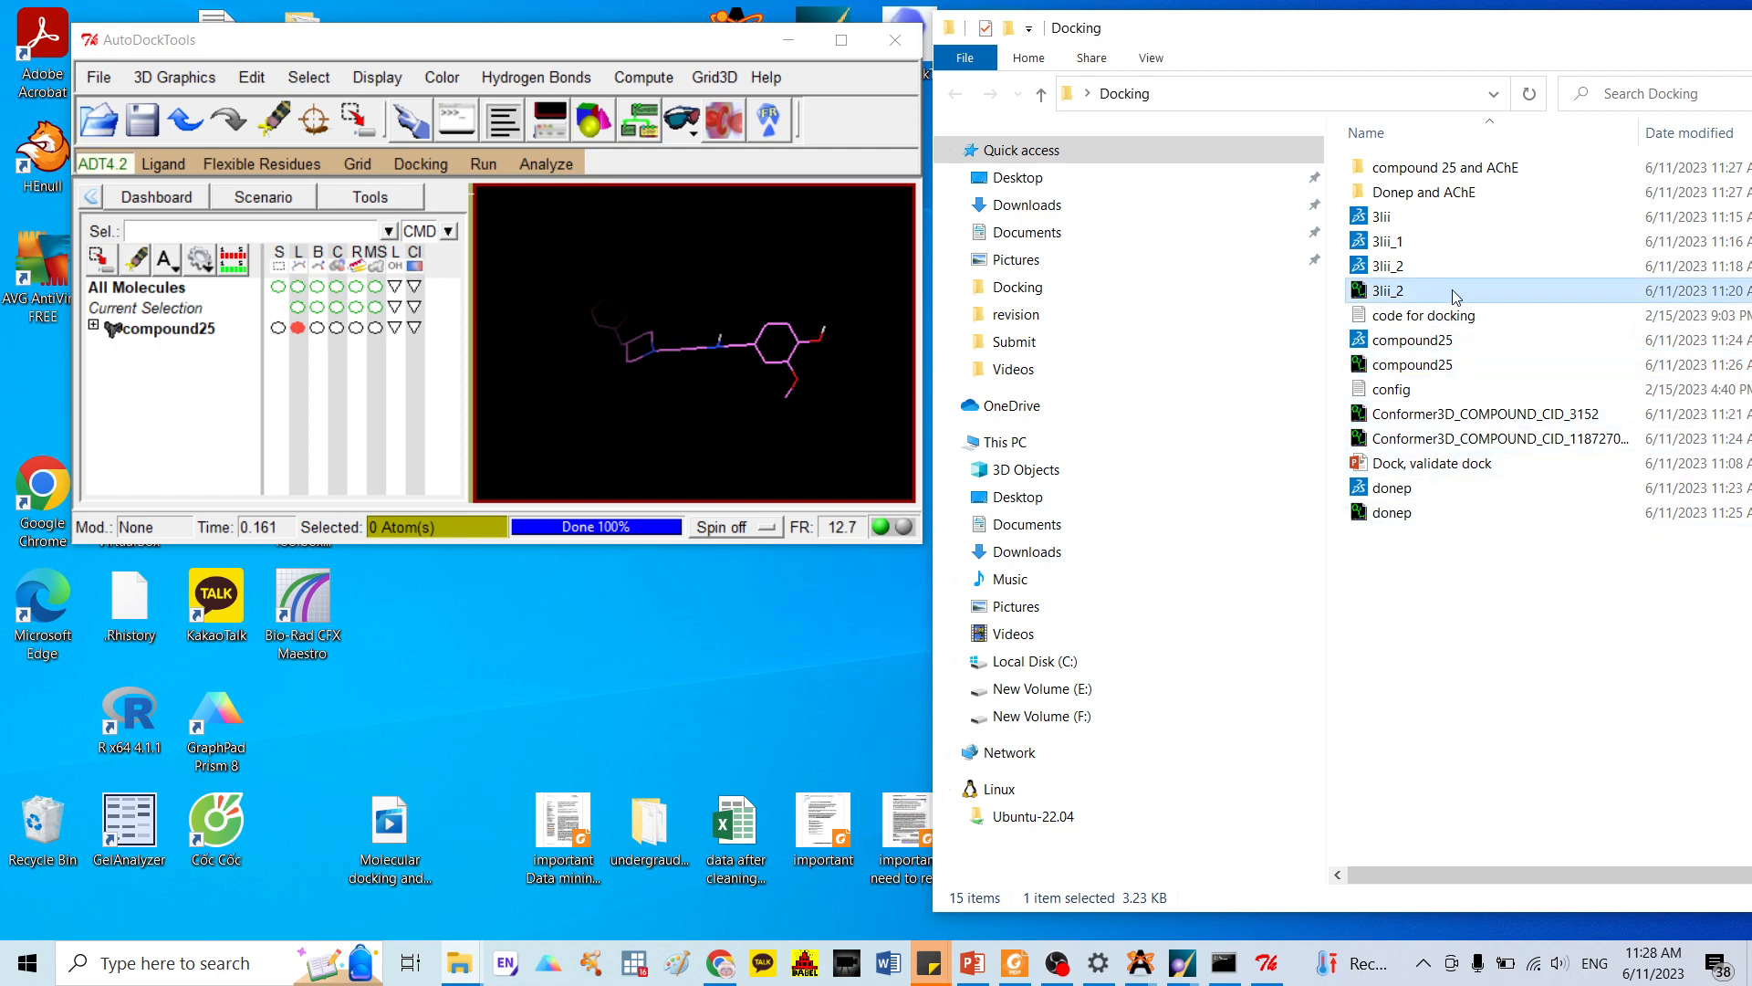
drag(1466, 294, 766, 330)
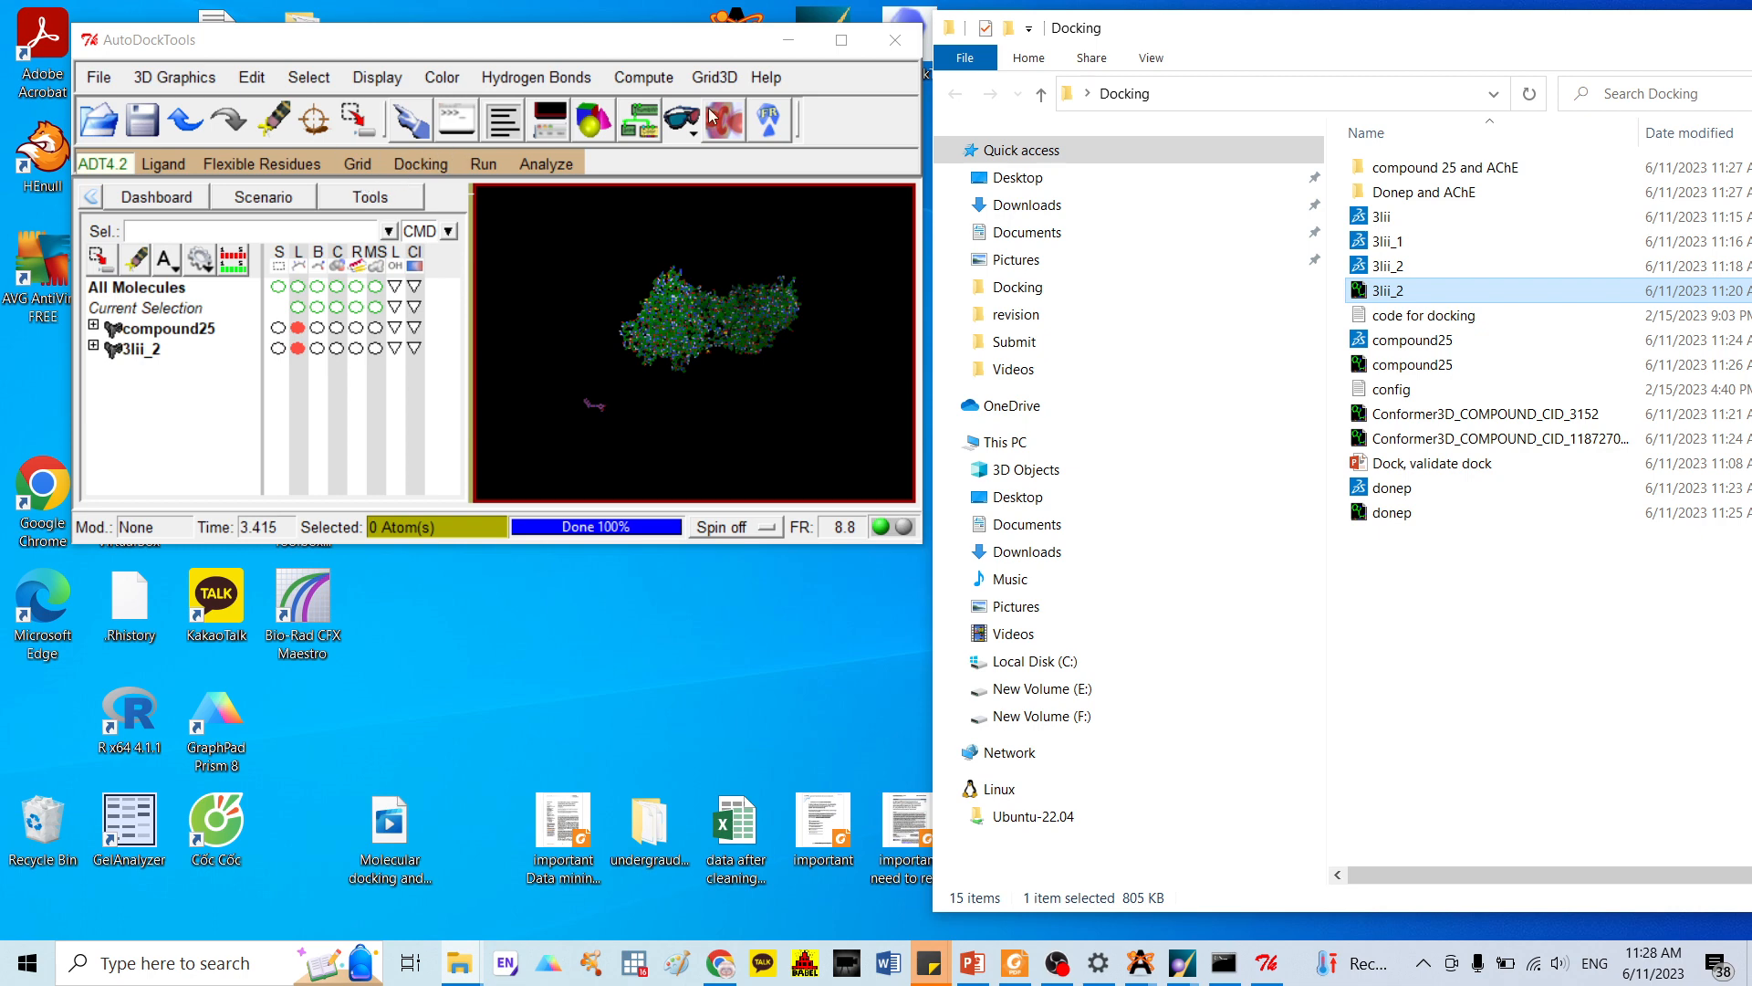
click(841, 42)
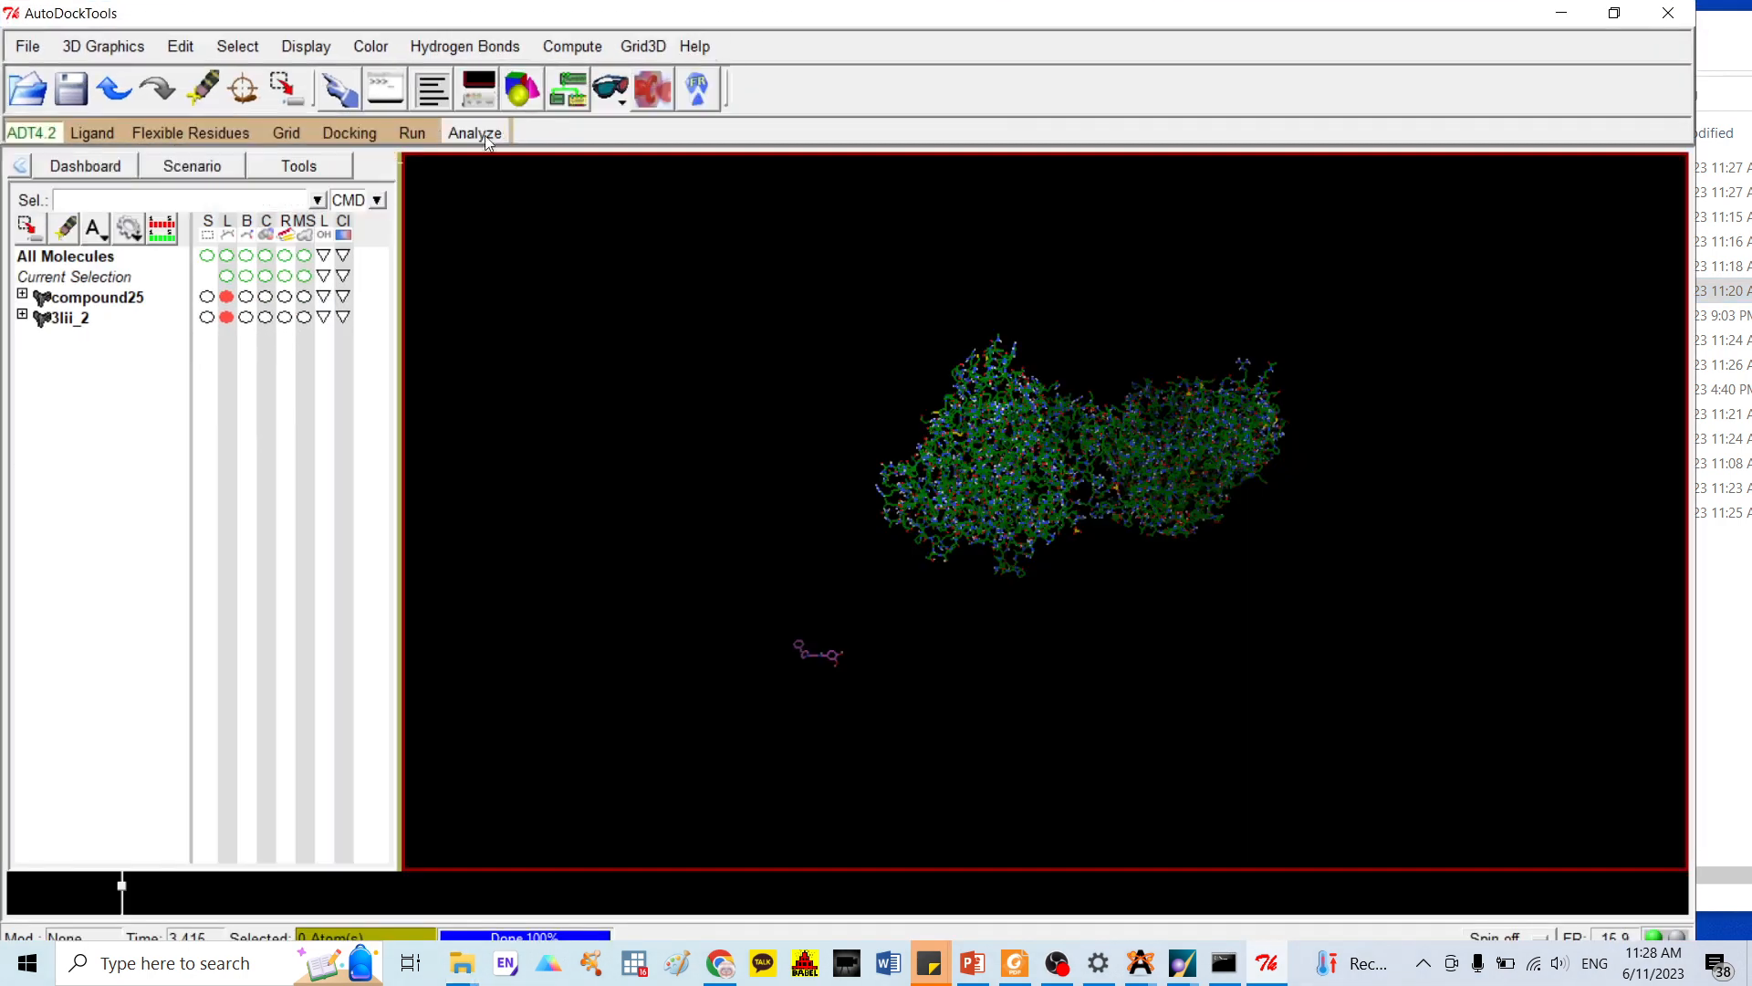
click(298, 132)
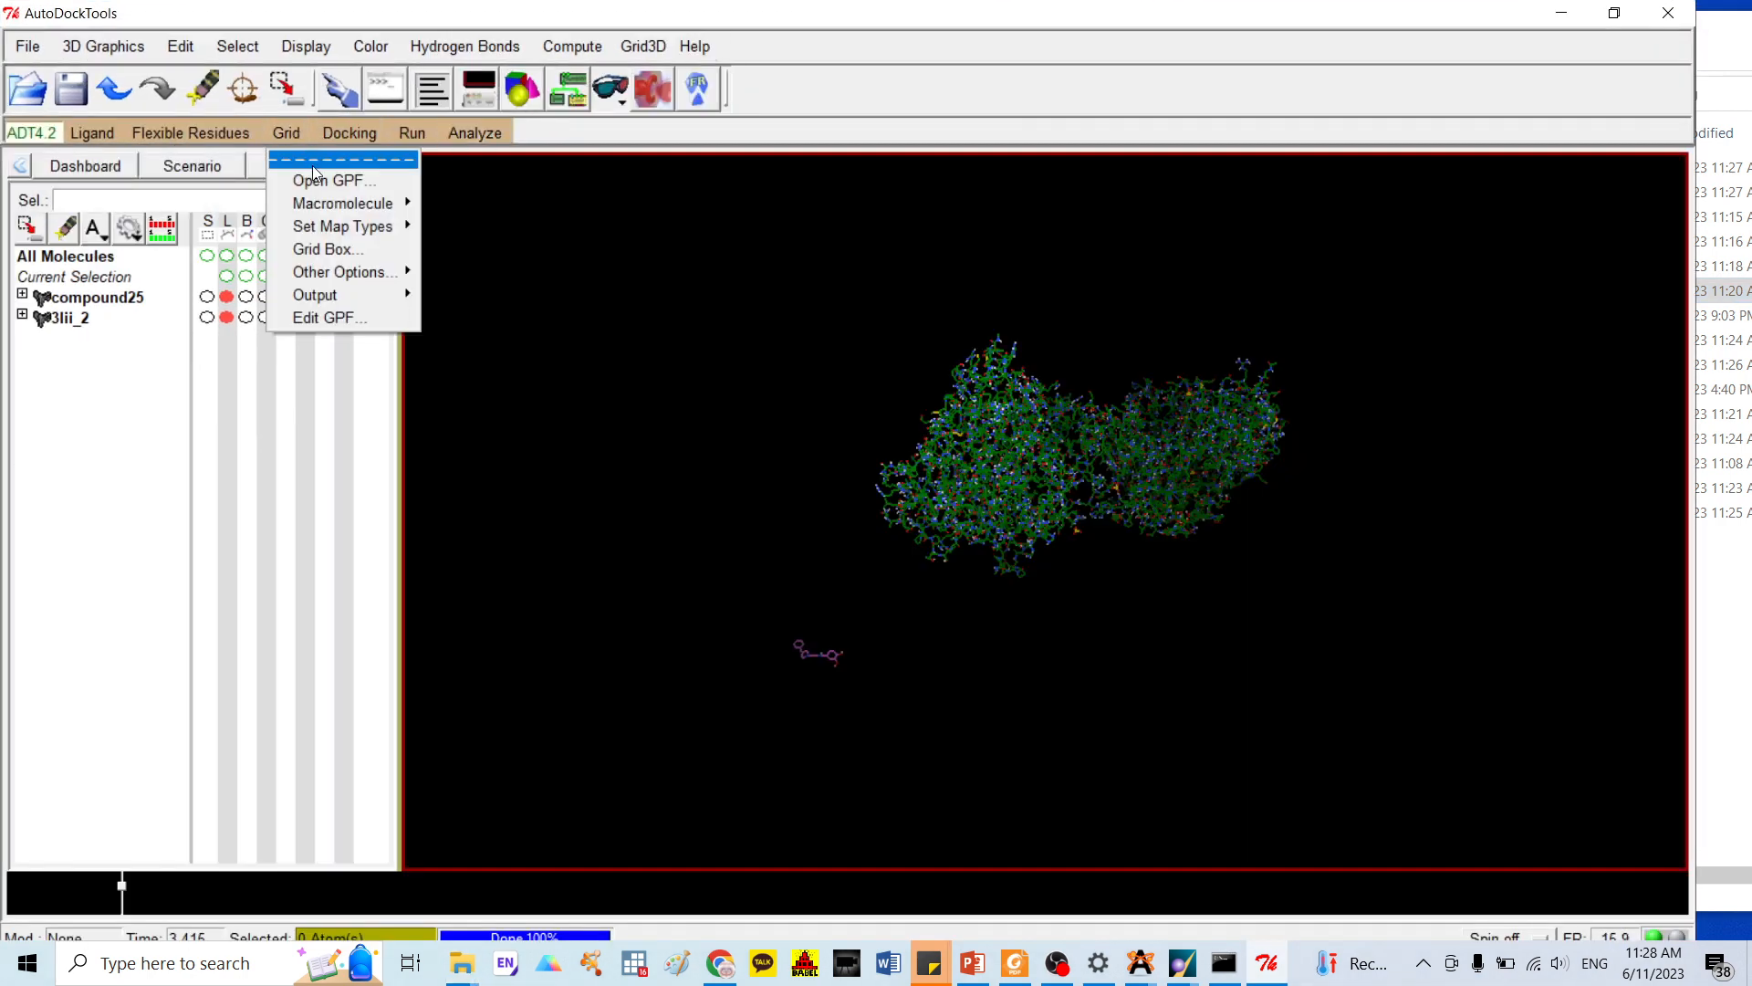
mouse_move(332, 200)
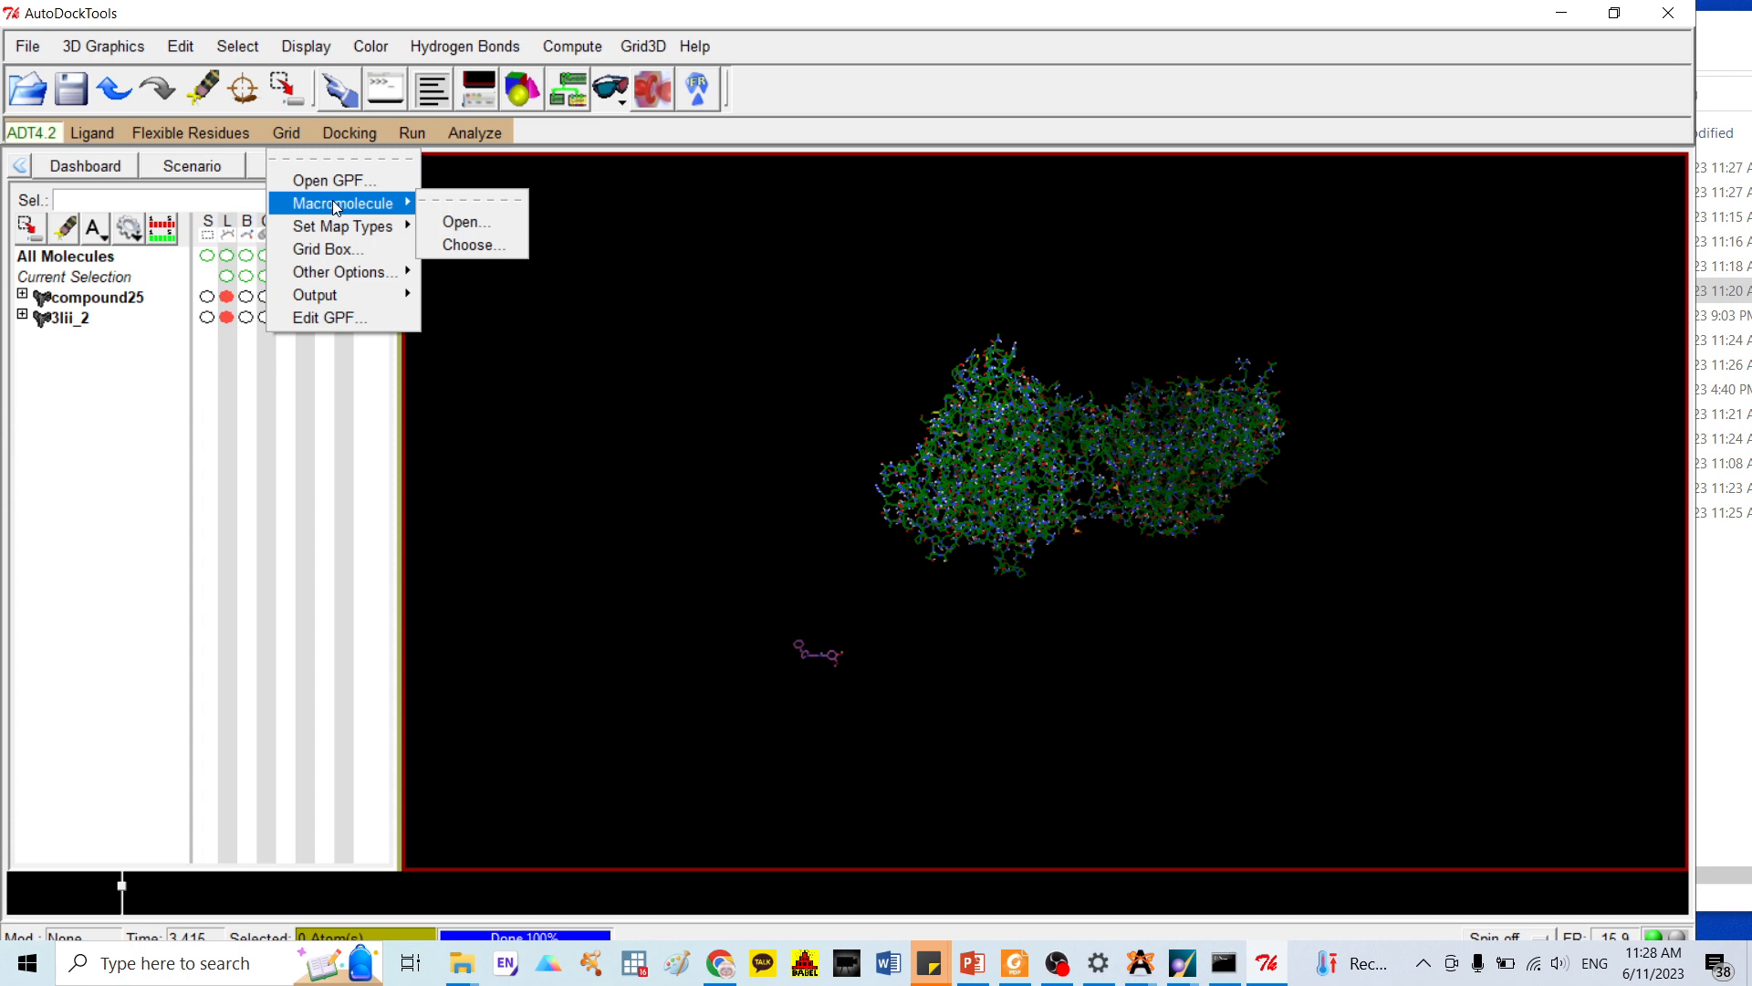
click(466, 222)
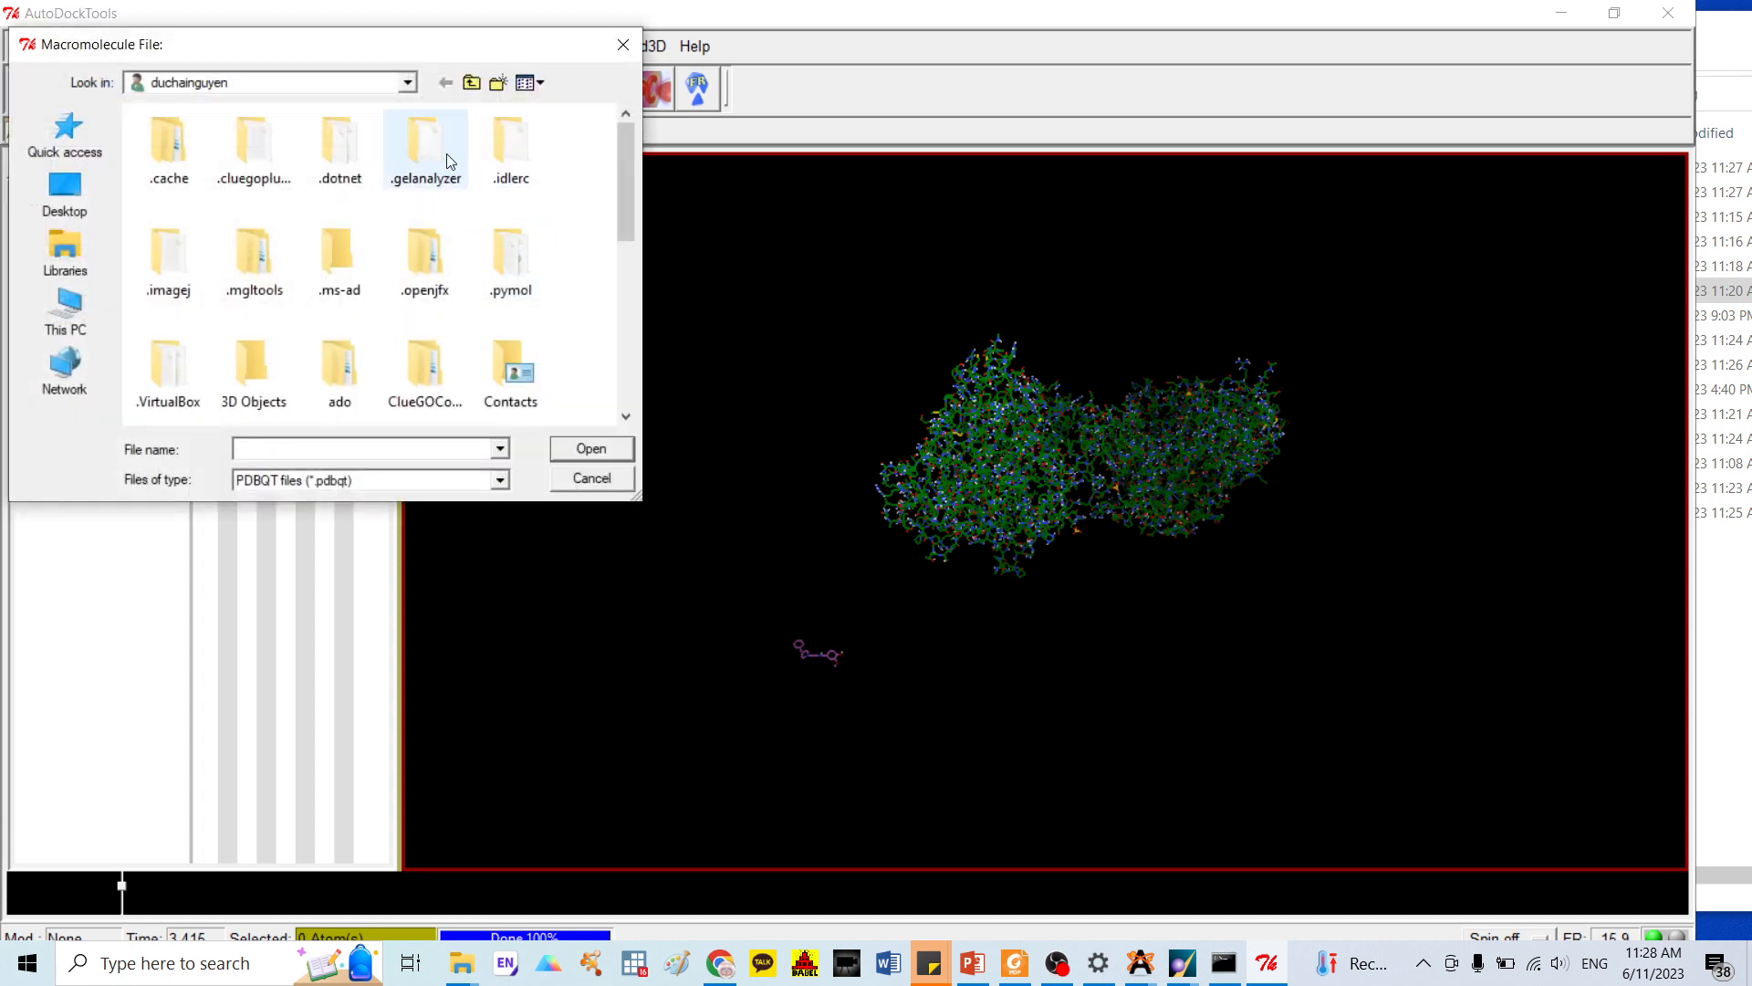
click(623, 44)
Choose the loaded 3lii_2 molecule as the grid macromolecule, without preserving its input charges, and acknowledge the warnings
click(294, 133)
mouse_move(327, 206)
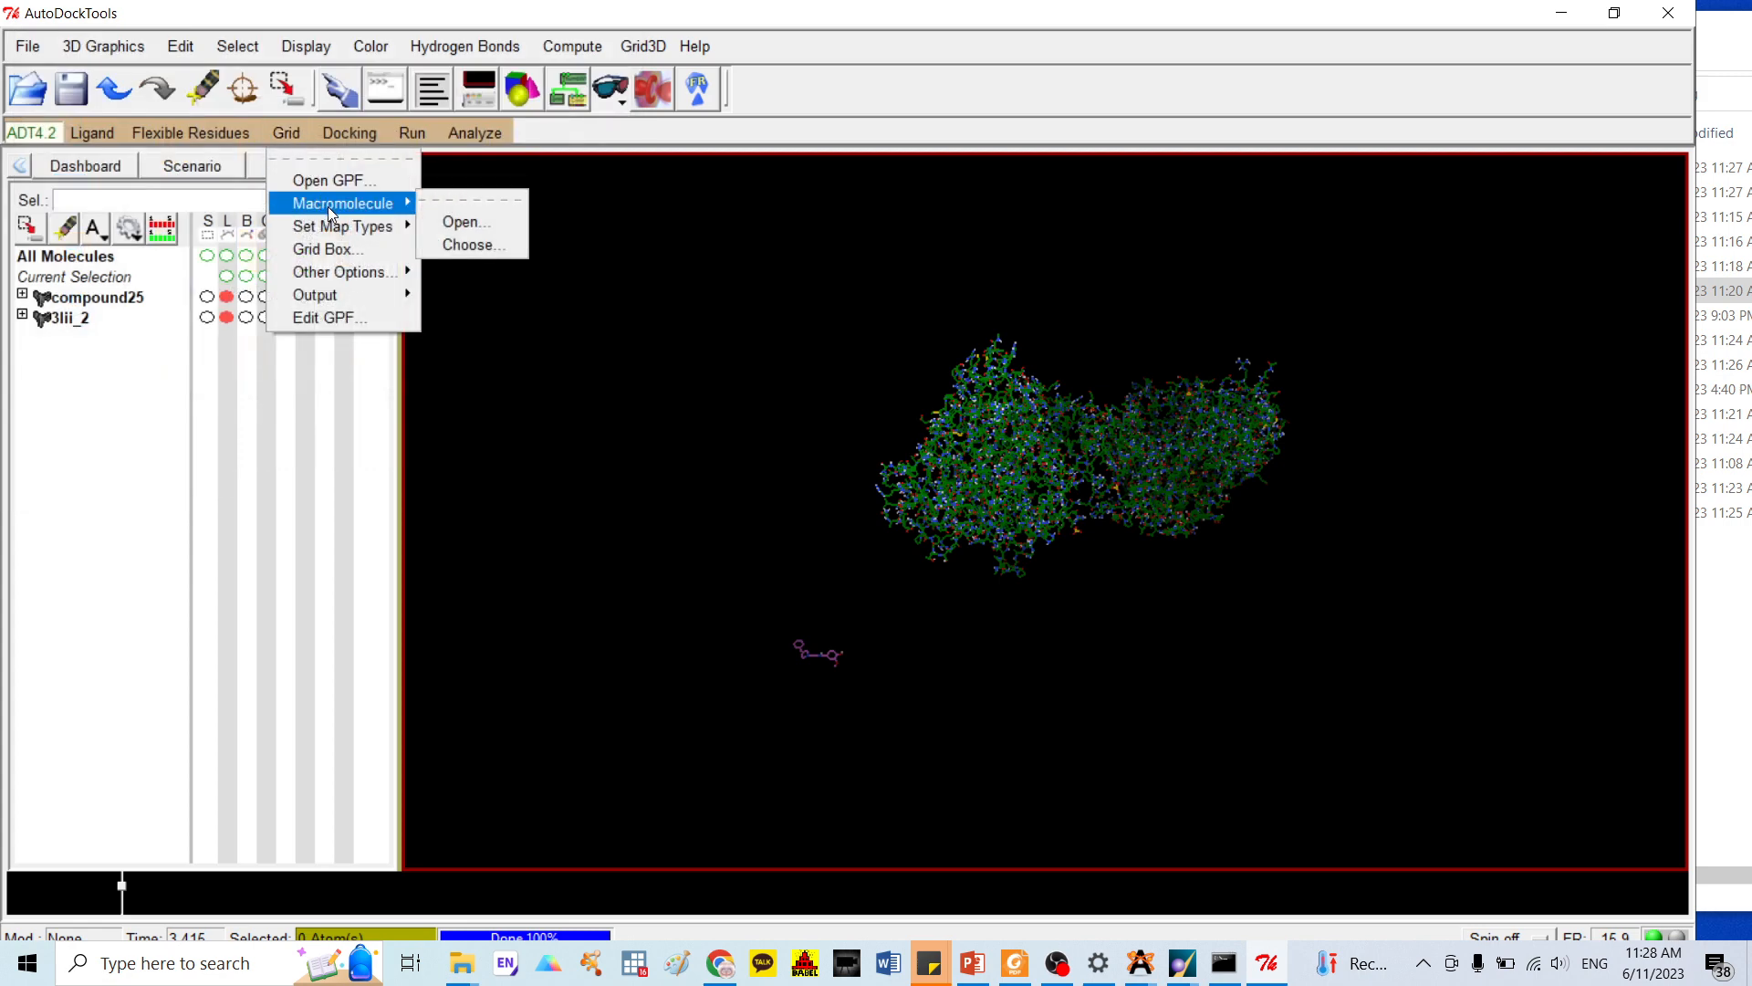
click(462, 242)
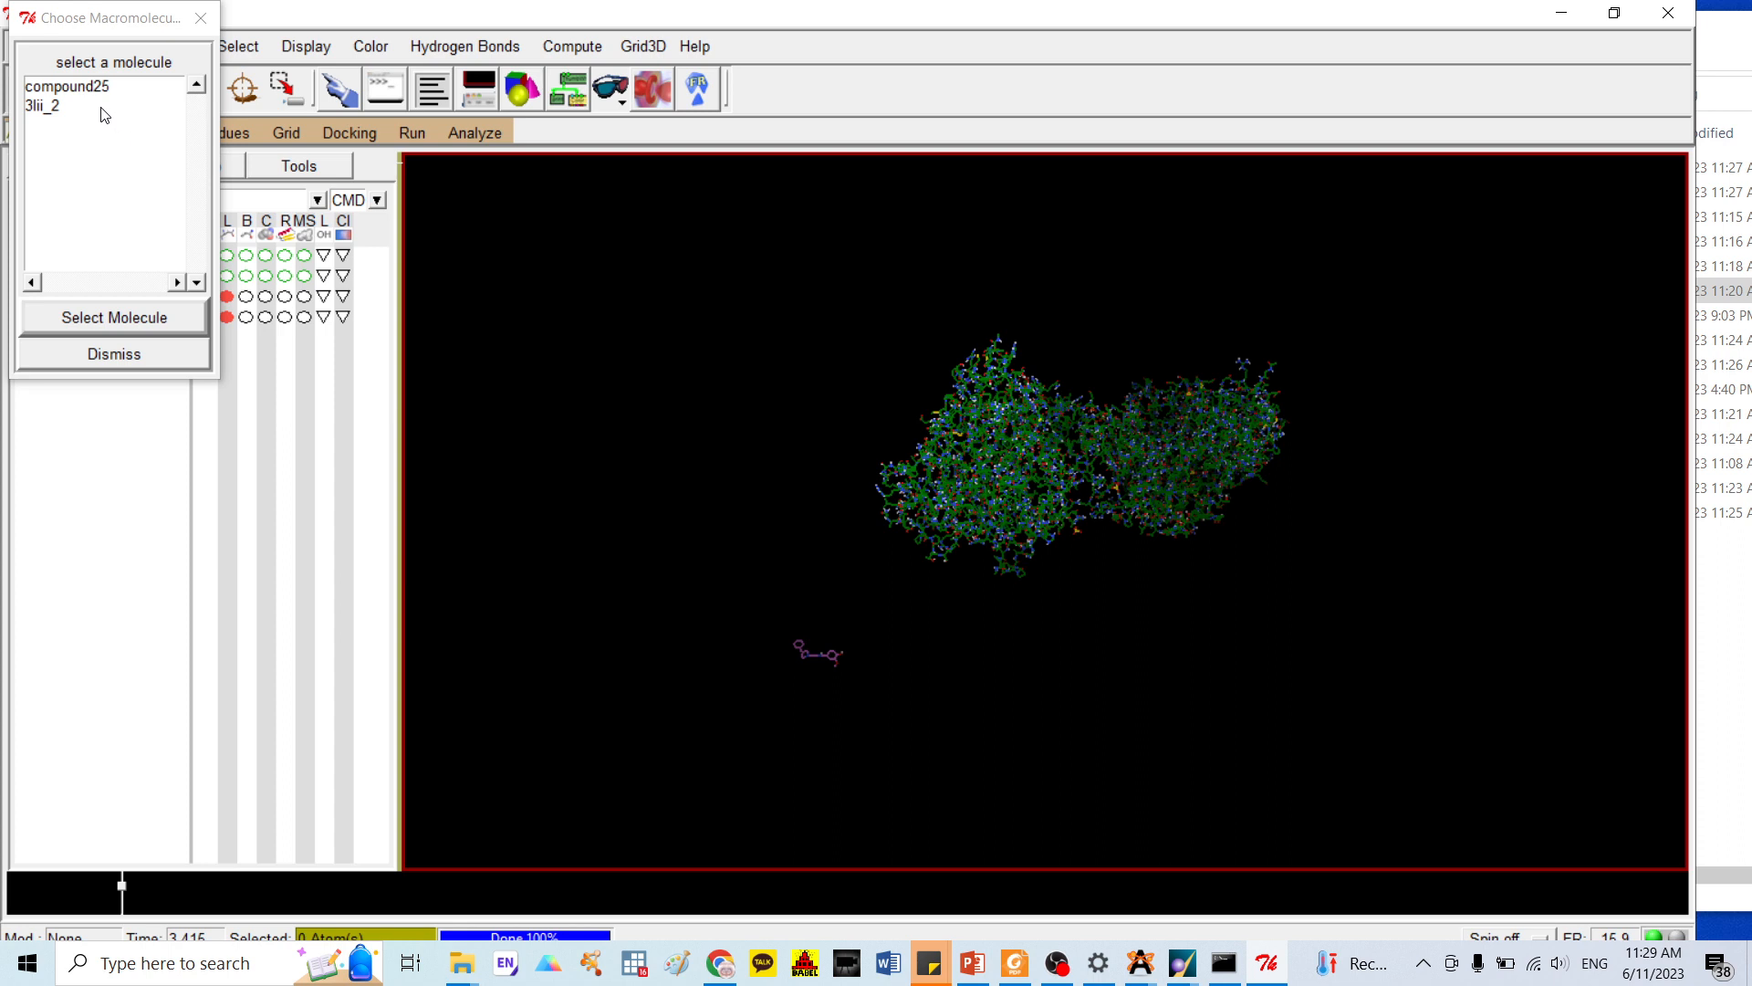
click(47, 108)
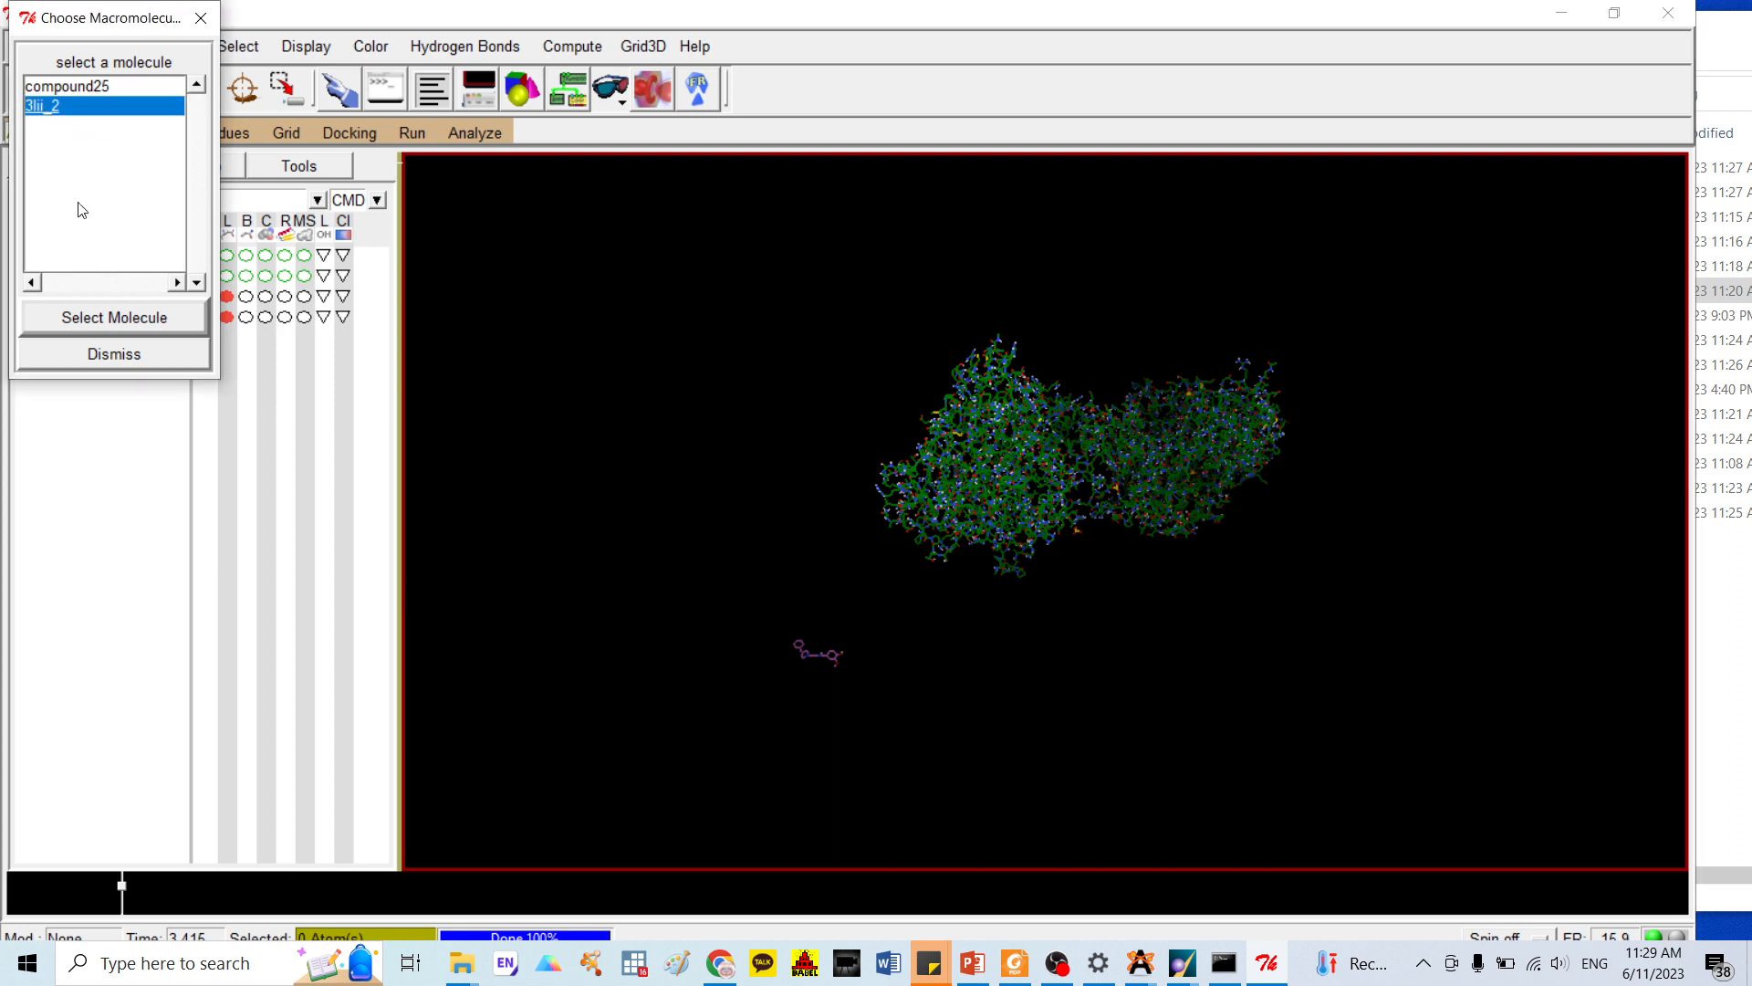
click(101, 318)
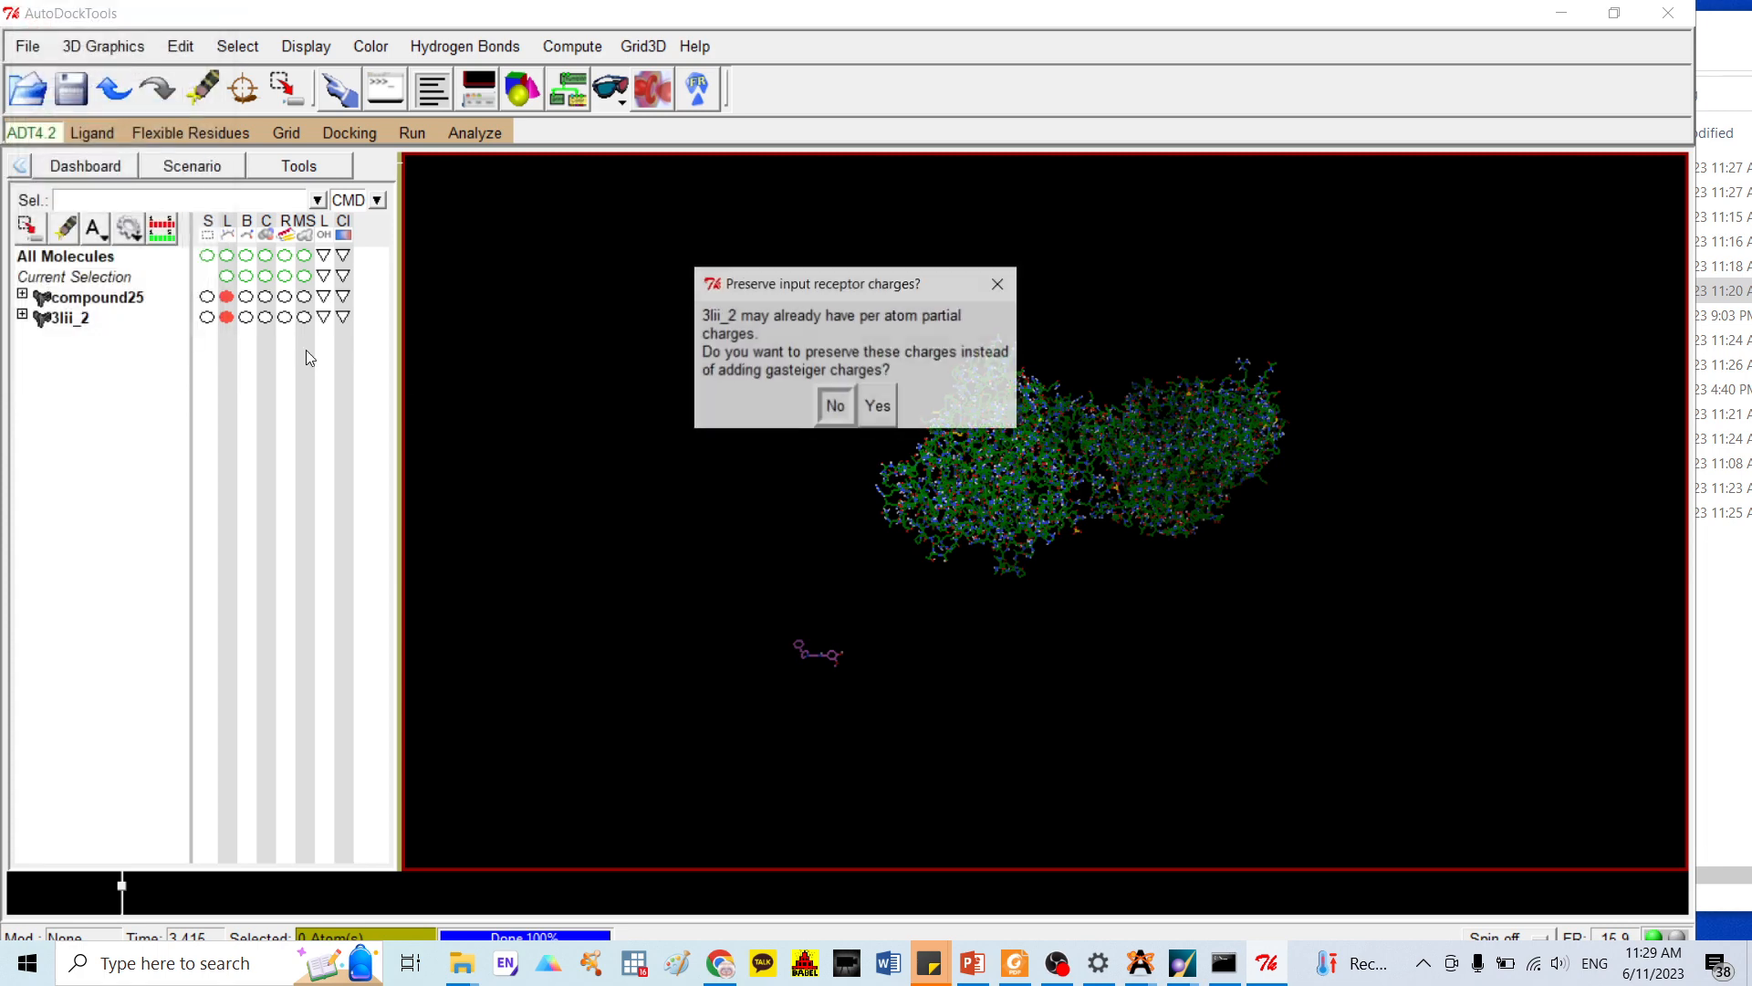
click(835, 408)
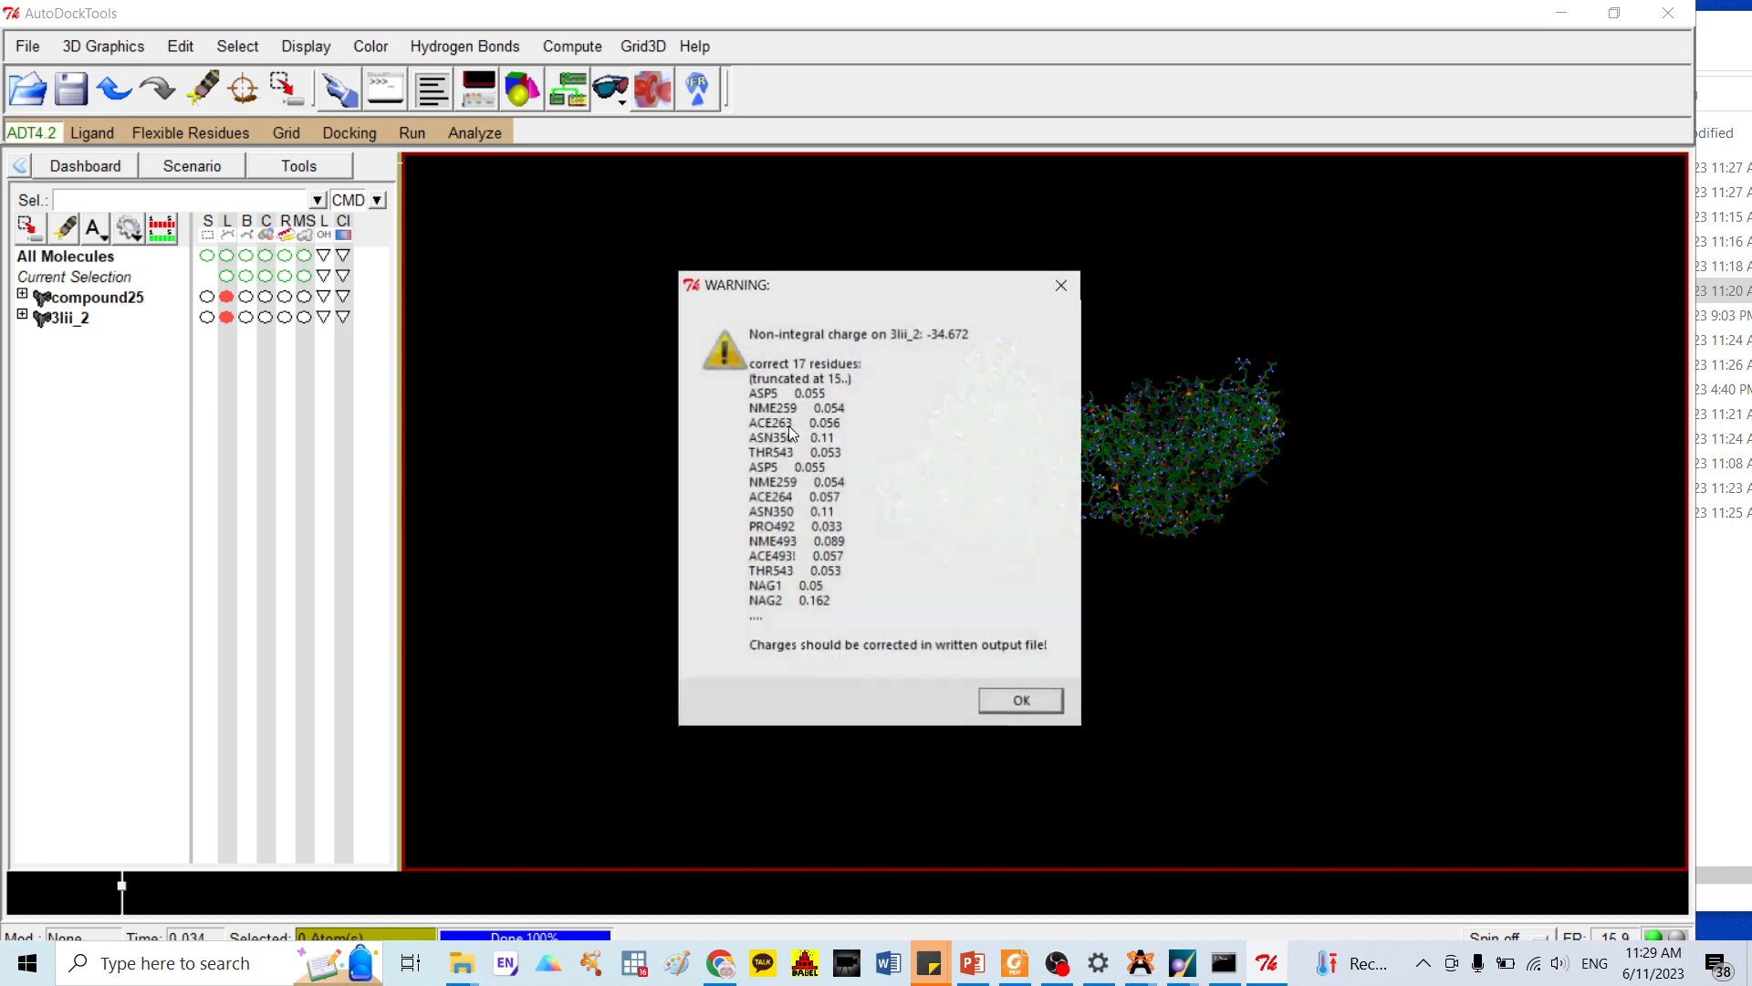
click(1016, 704)
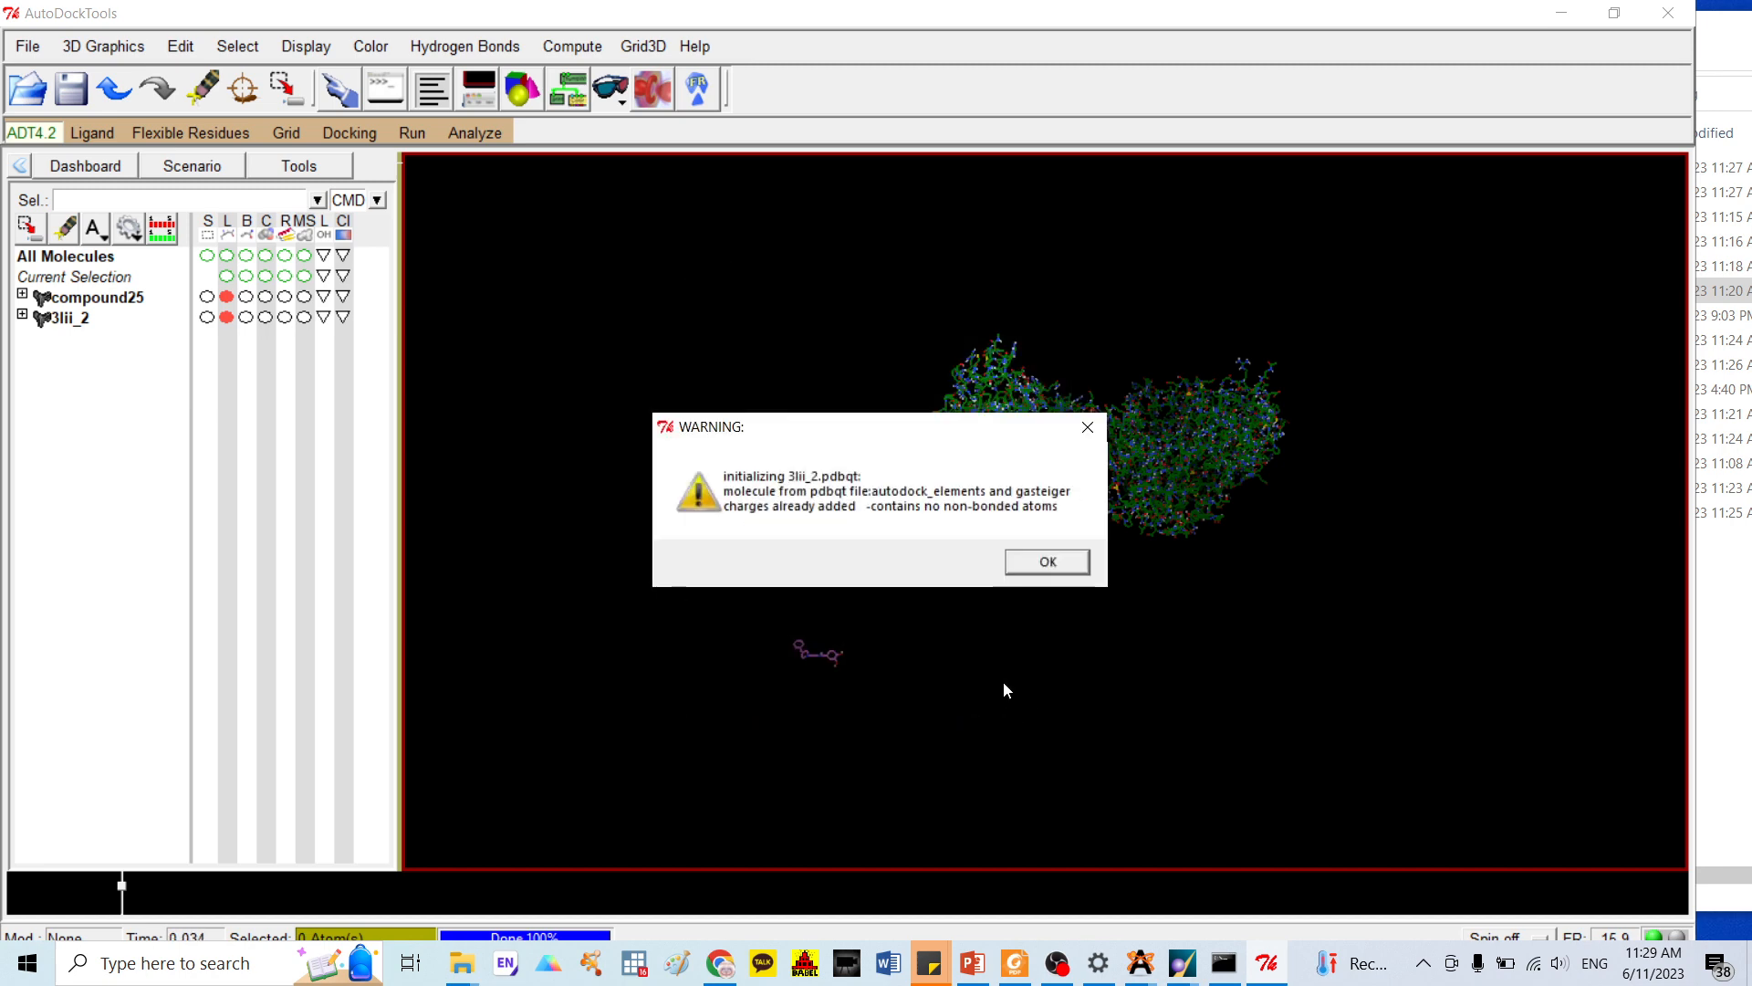
click(1047, 562)
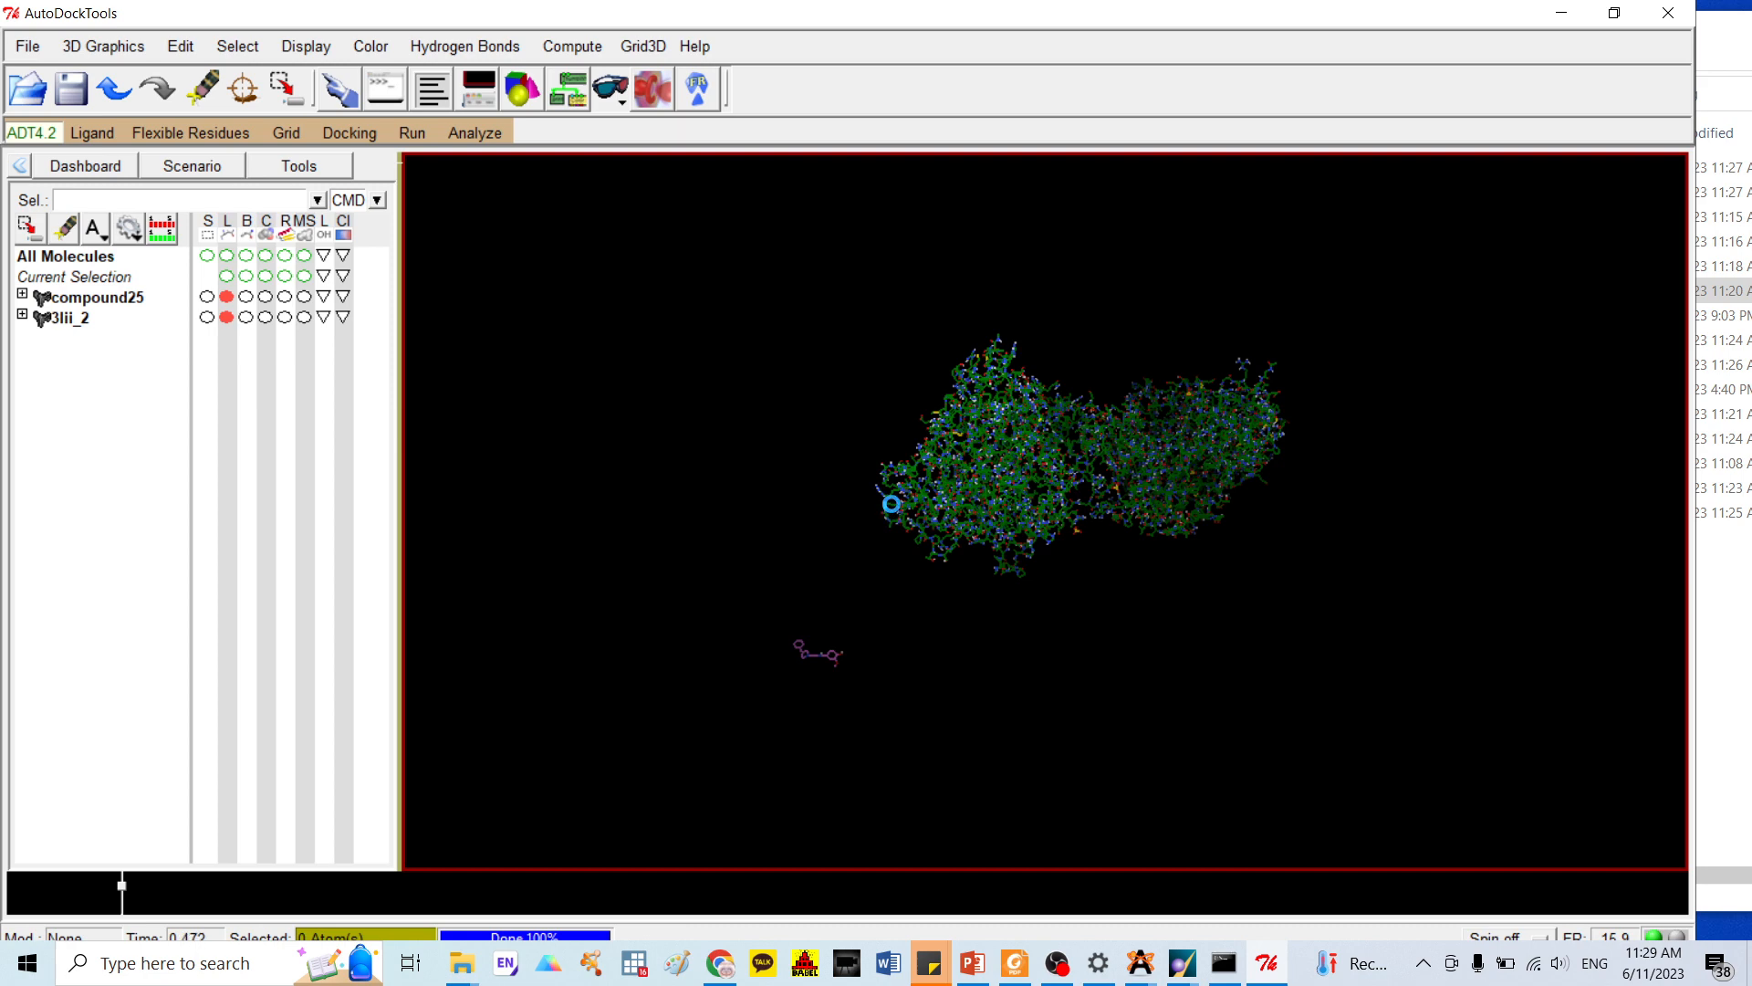
click(940, 555)
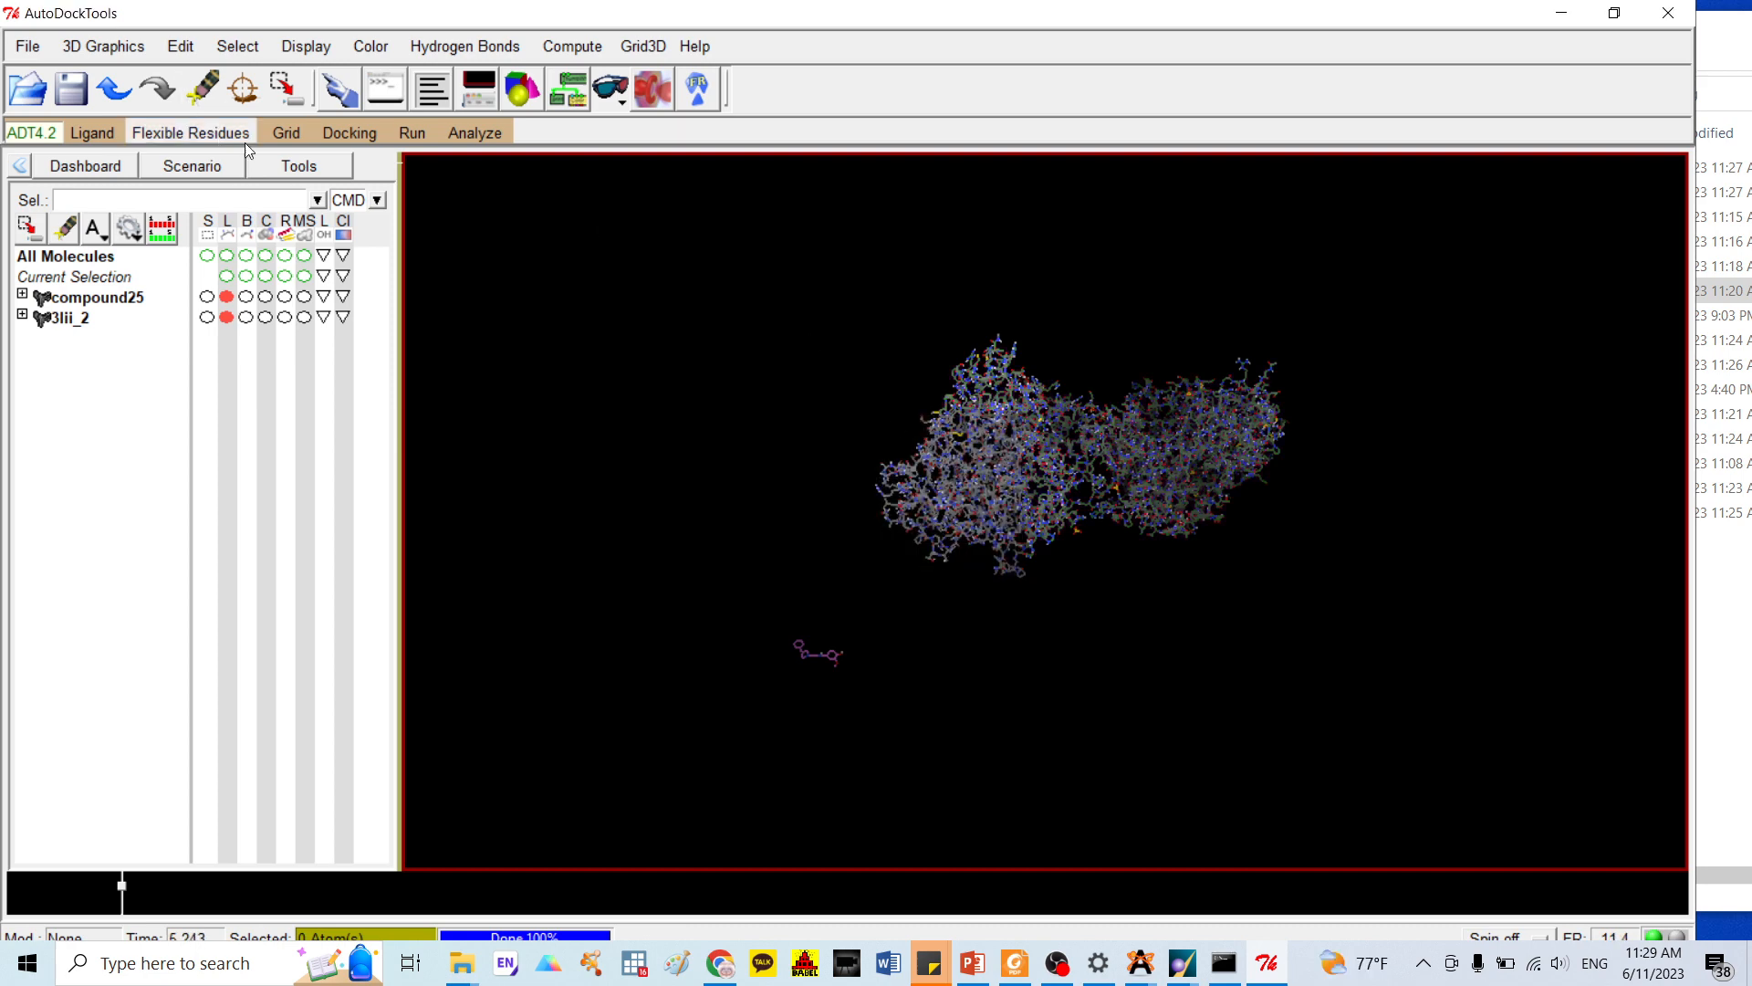
Show the grid box on the 3lii_2 protein and place its options window beside the molecule list
click(287, 135)
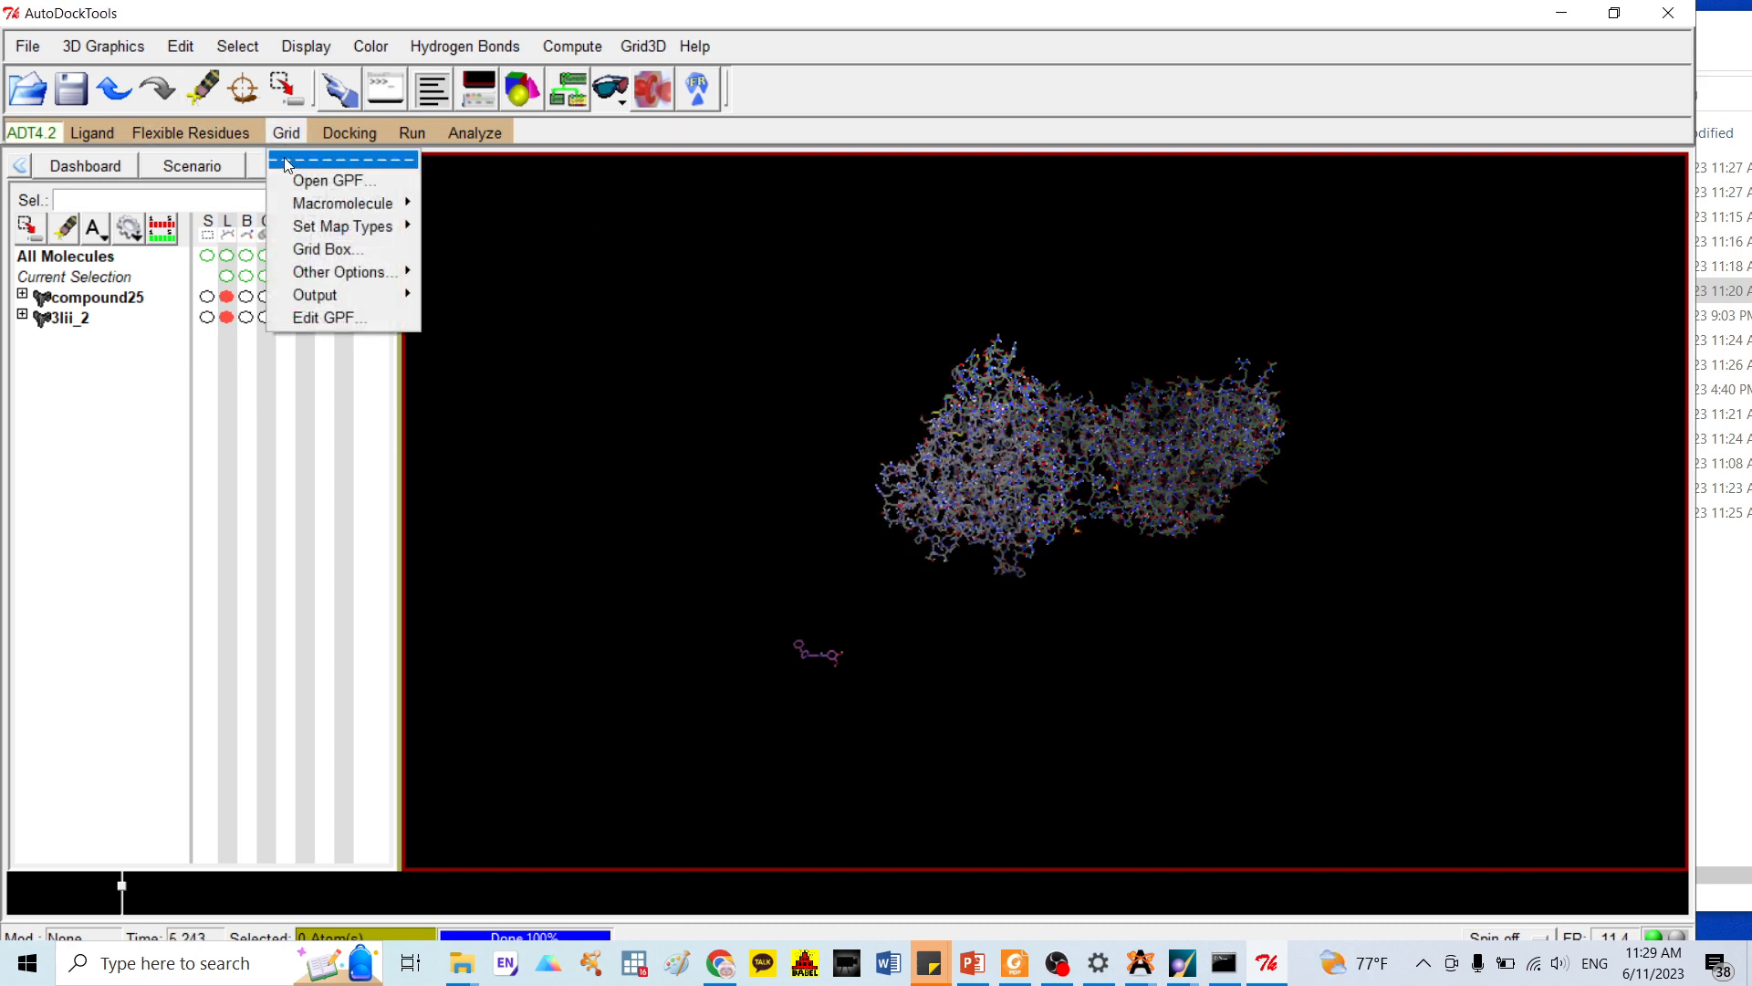
click(313, 254)
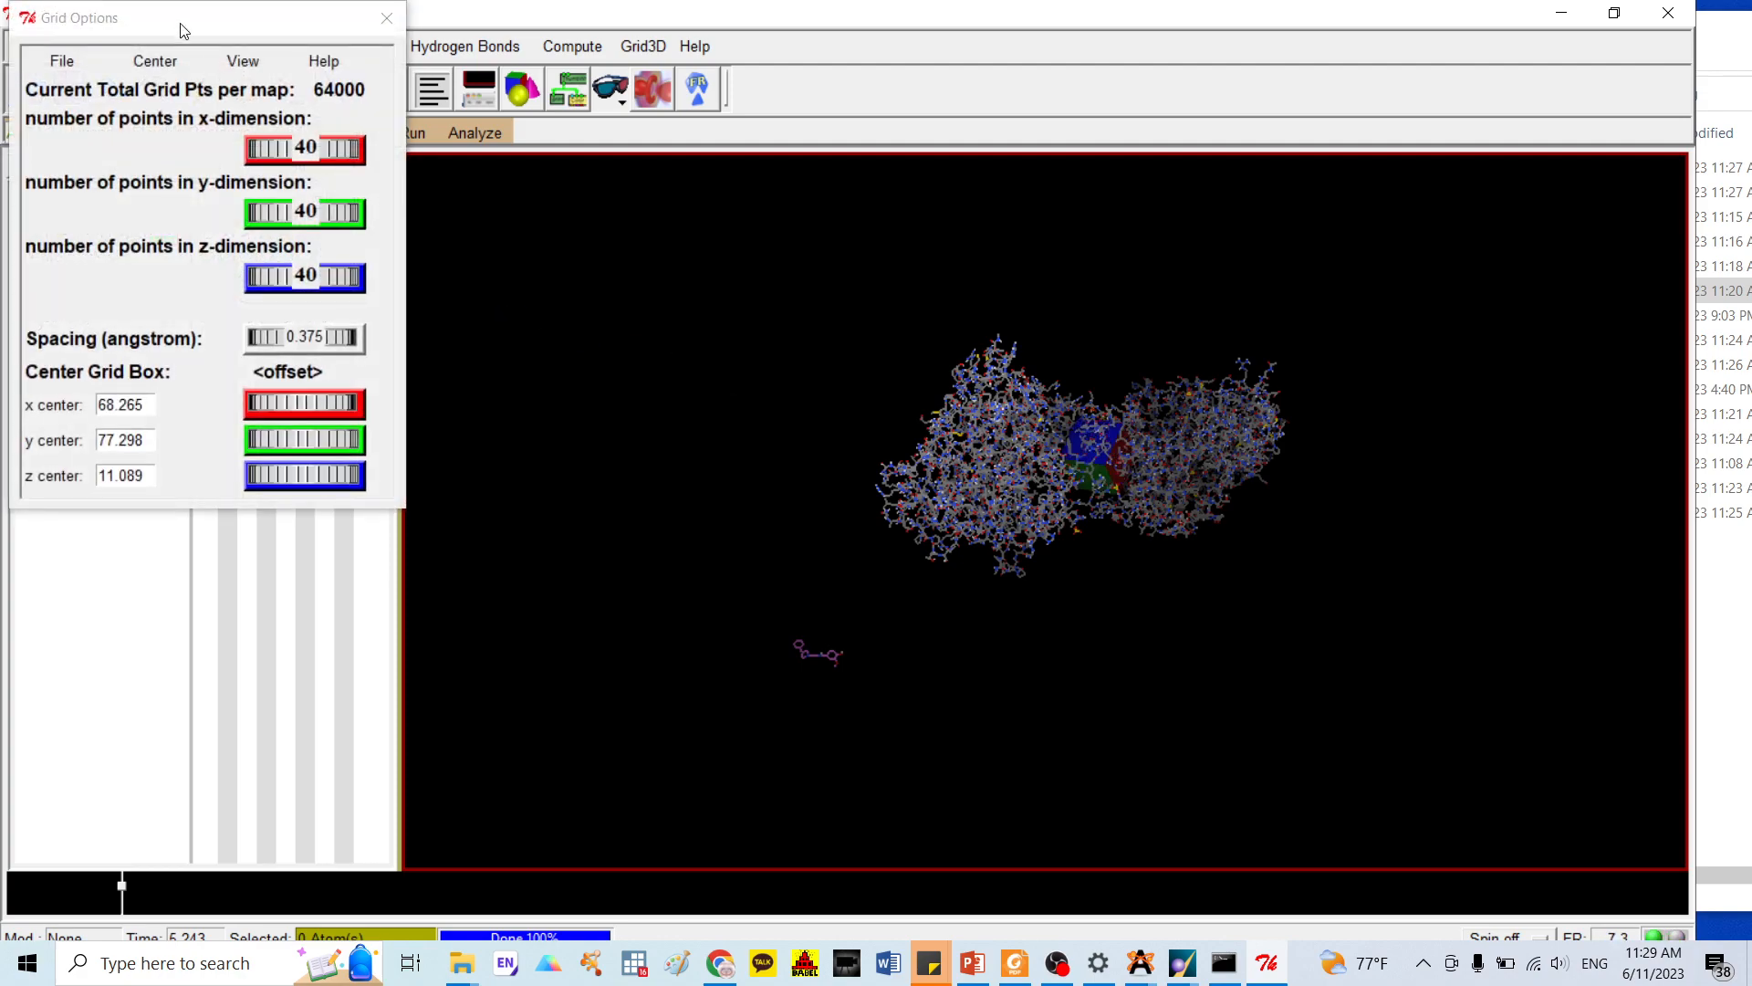
drag(183, 30, 516, 154)
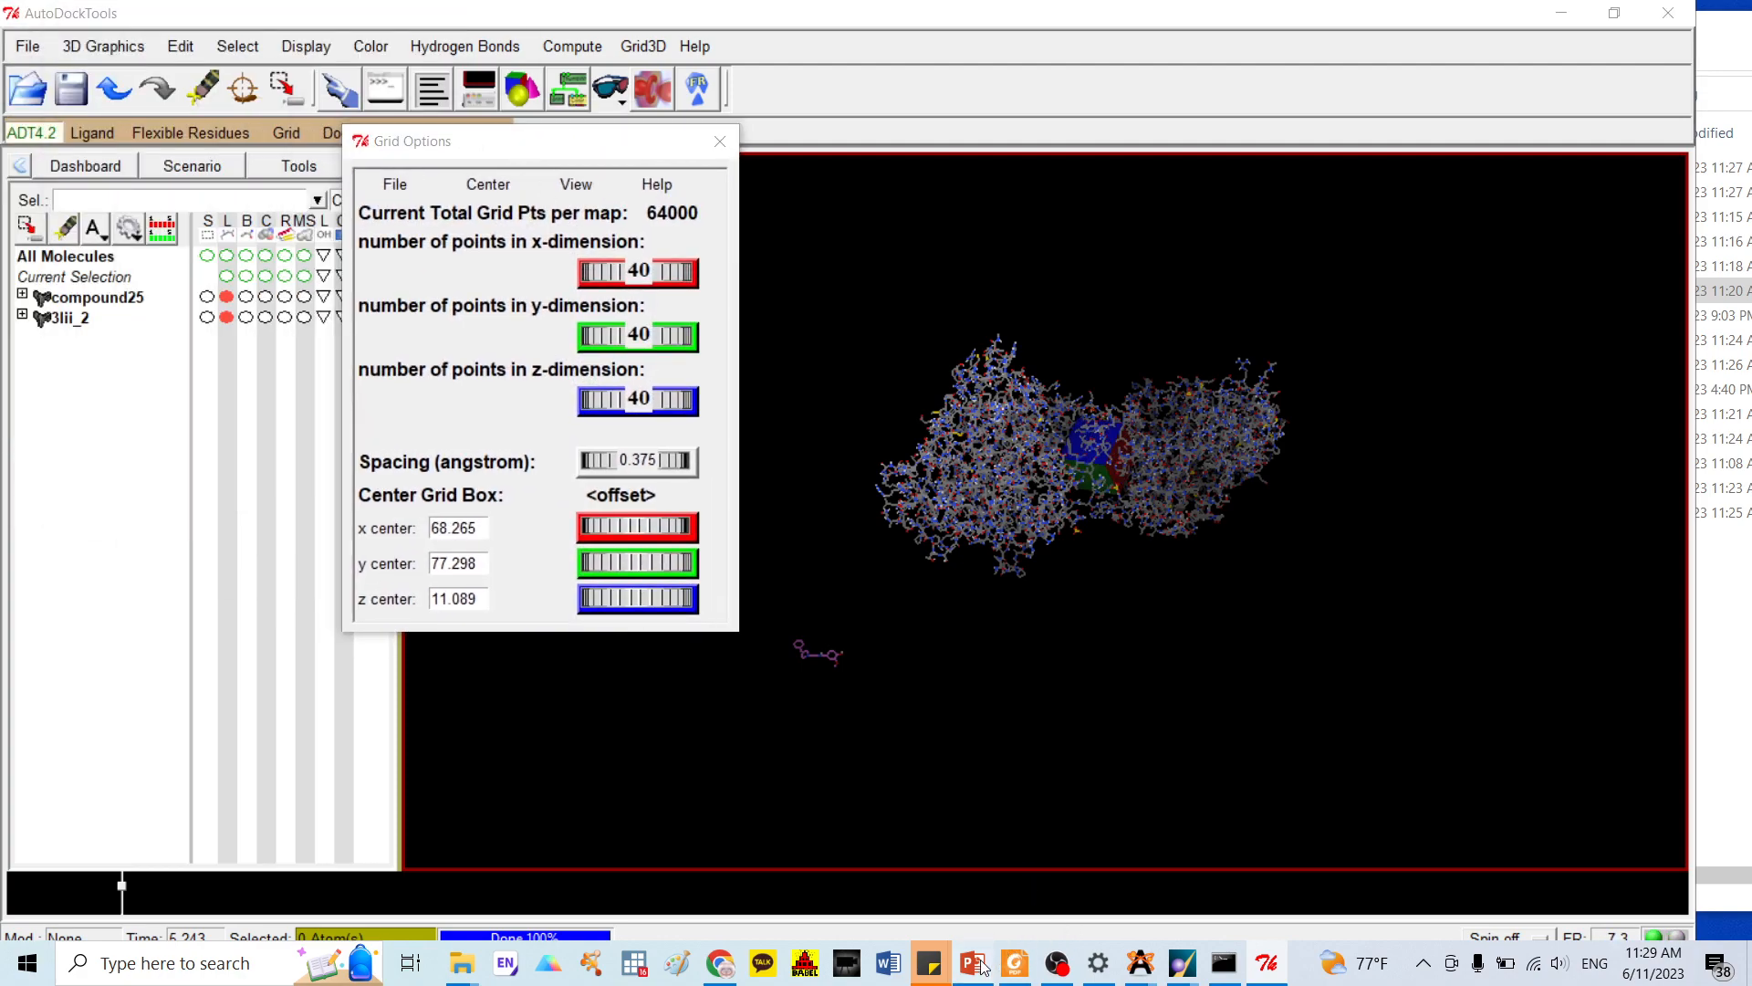
Switch to the PowerPoint slide on protein preparation and review the docking grid box size, spacing and center instructions
click(972, 963)
drag(772, 14, 1325, 17)
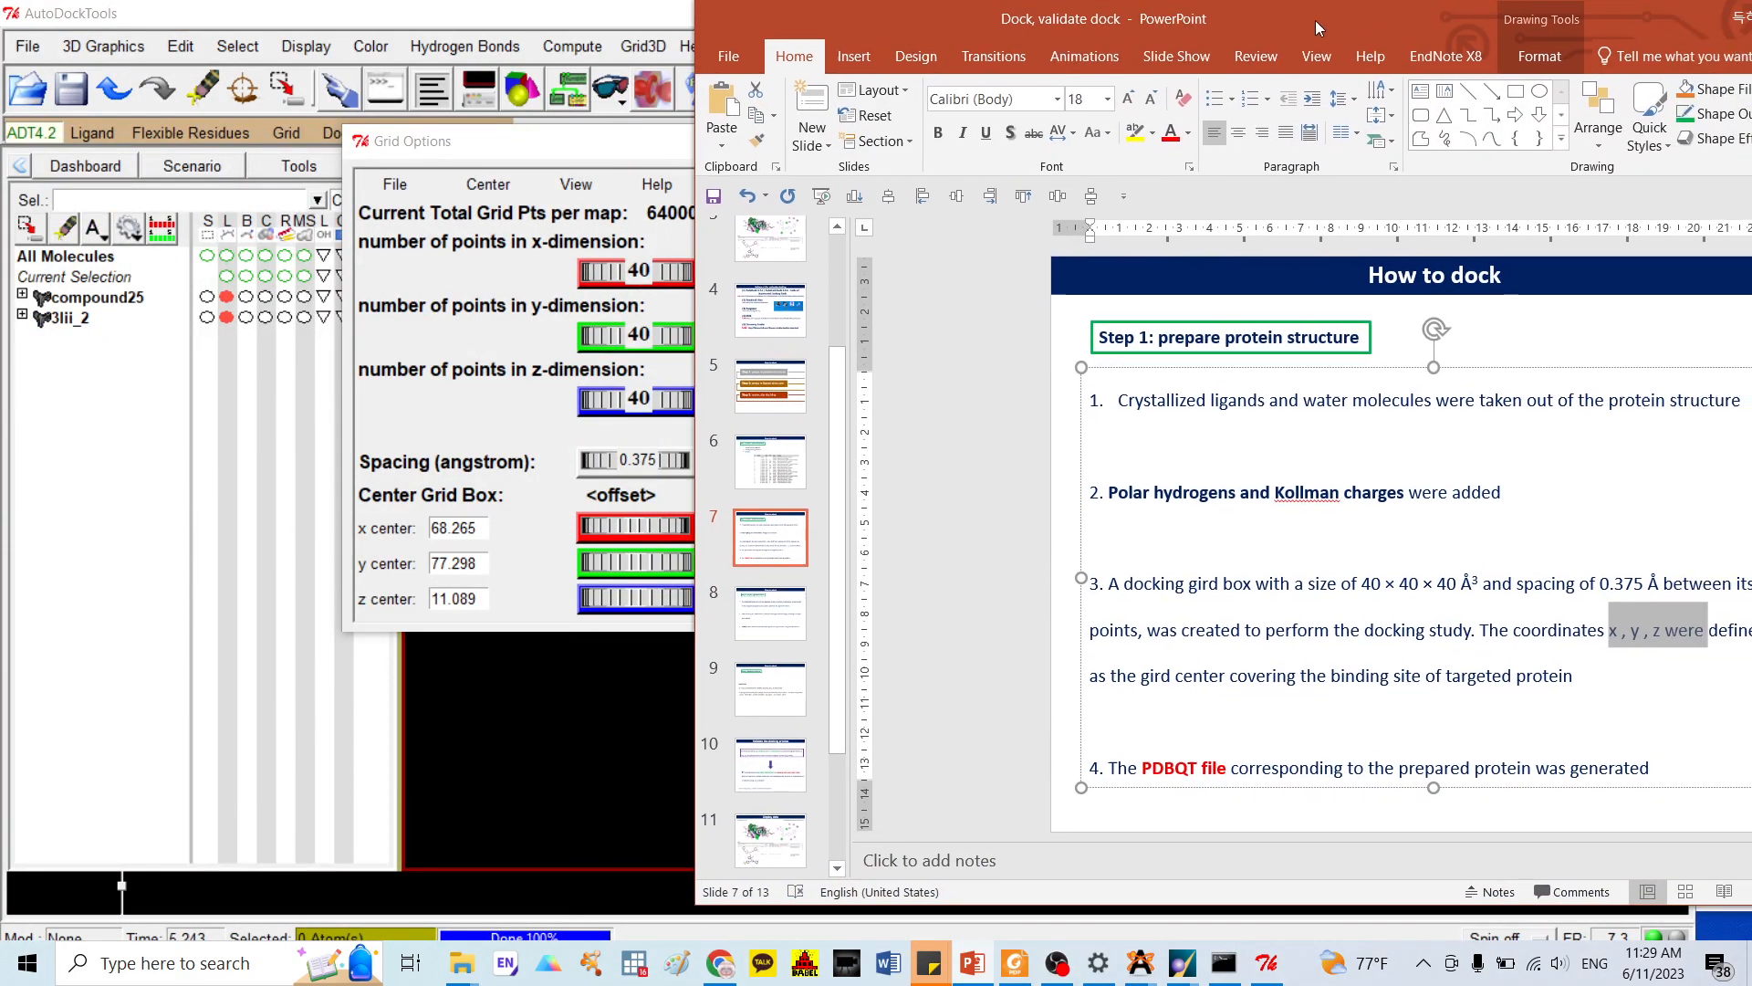
click(1314, 854)
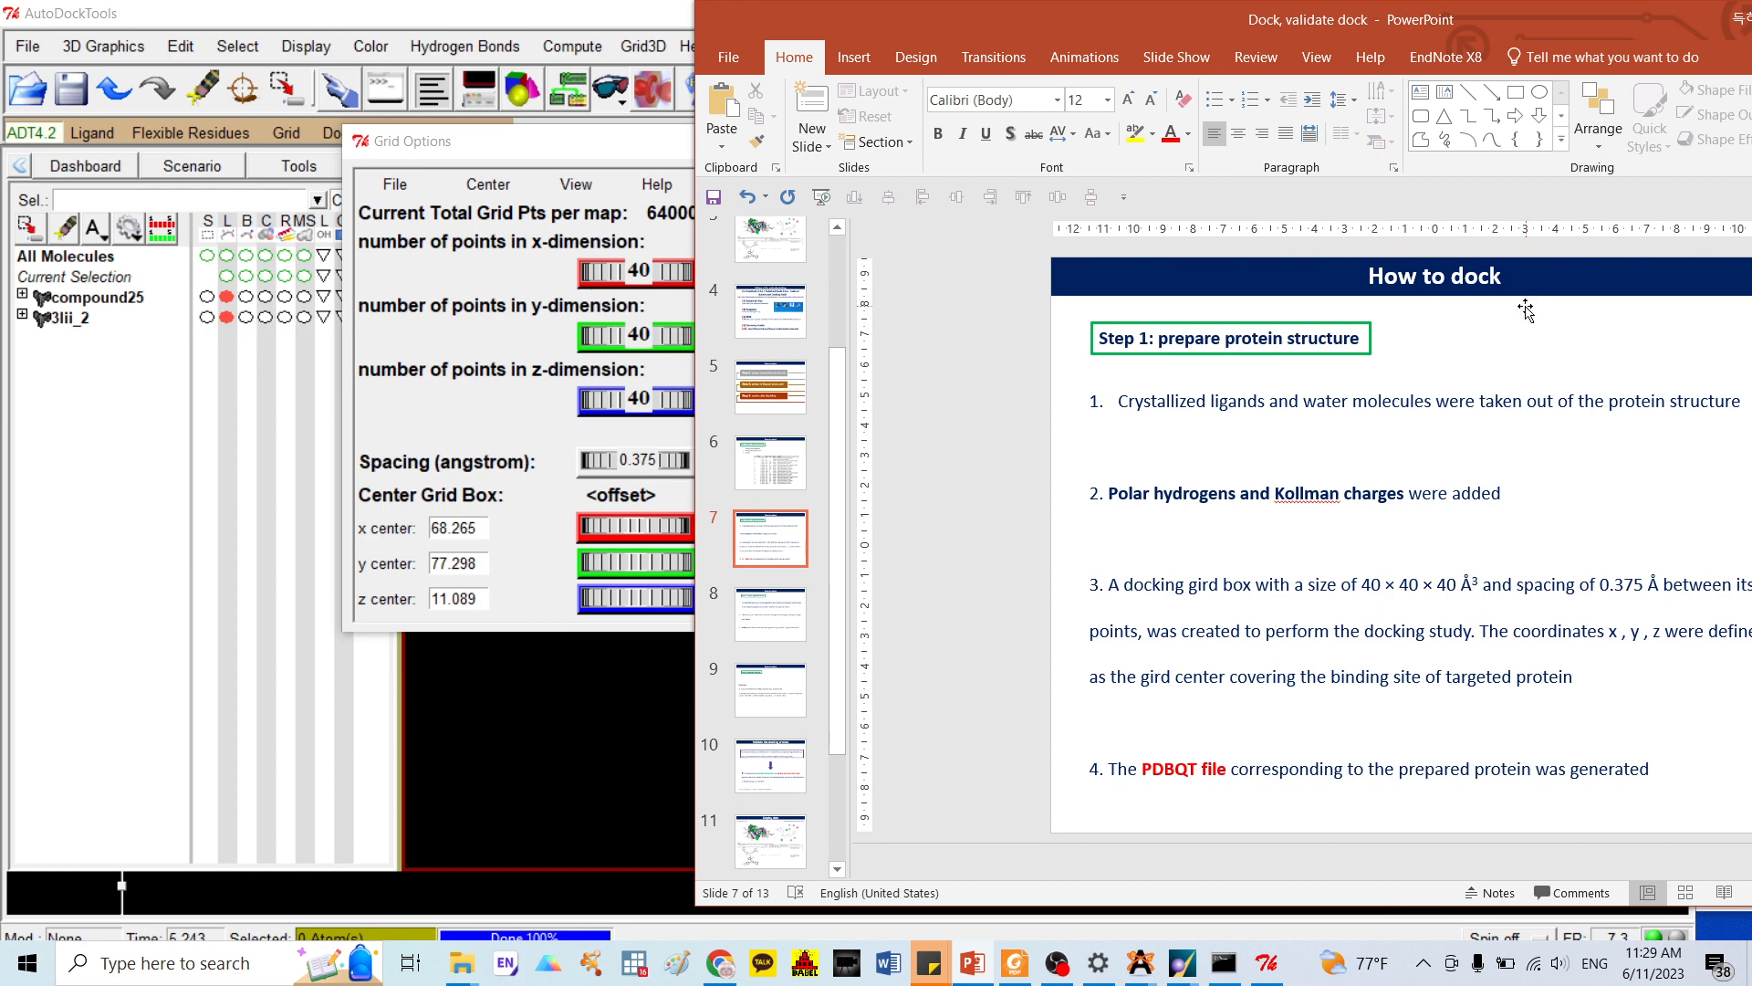
drag(1148, 26, 1037, 46)
click(1258, 592)
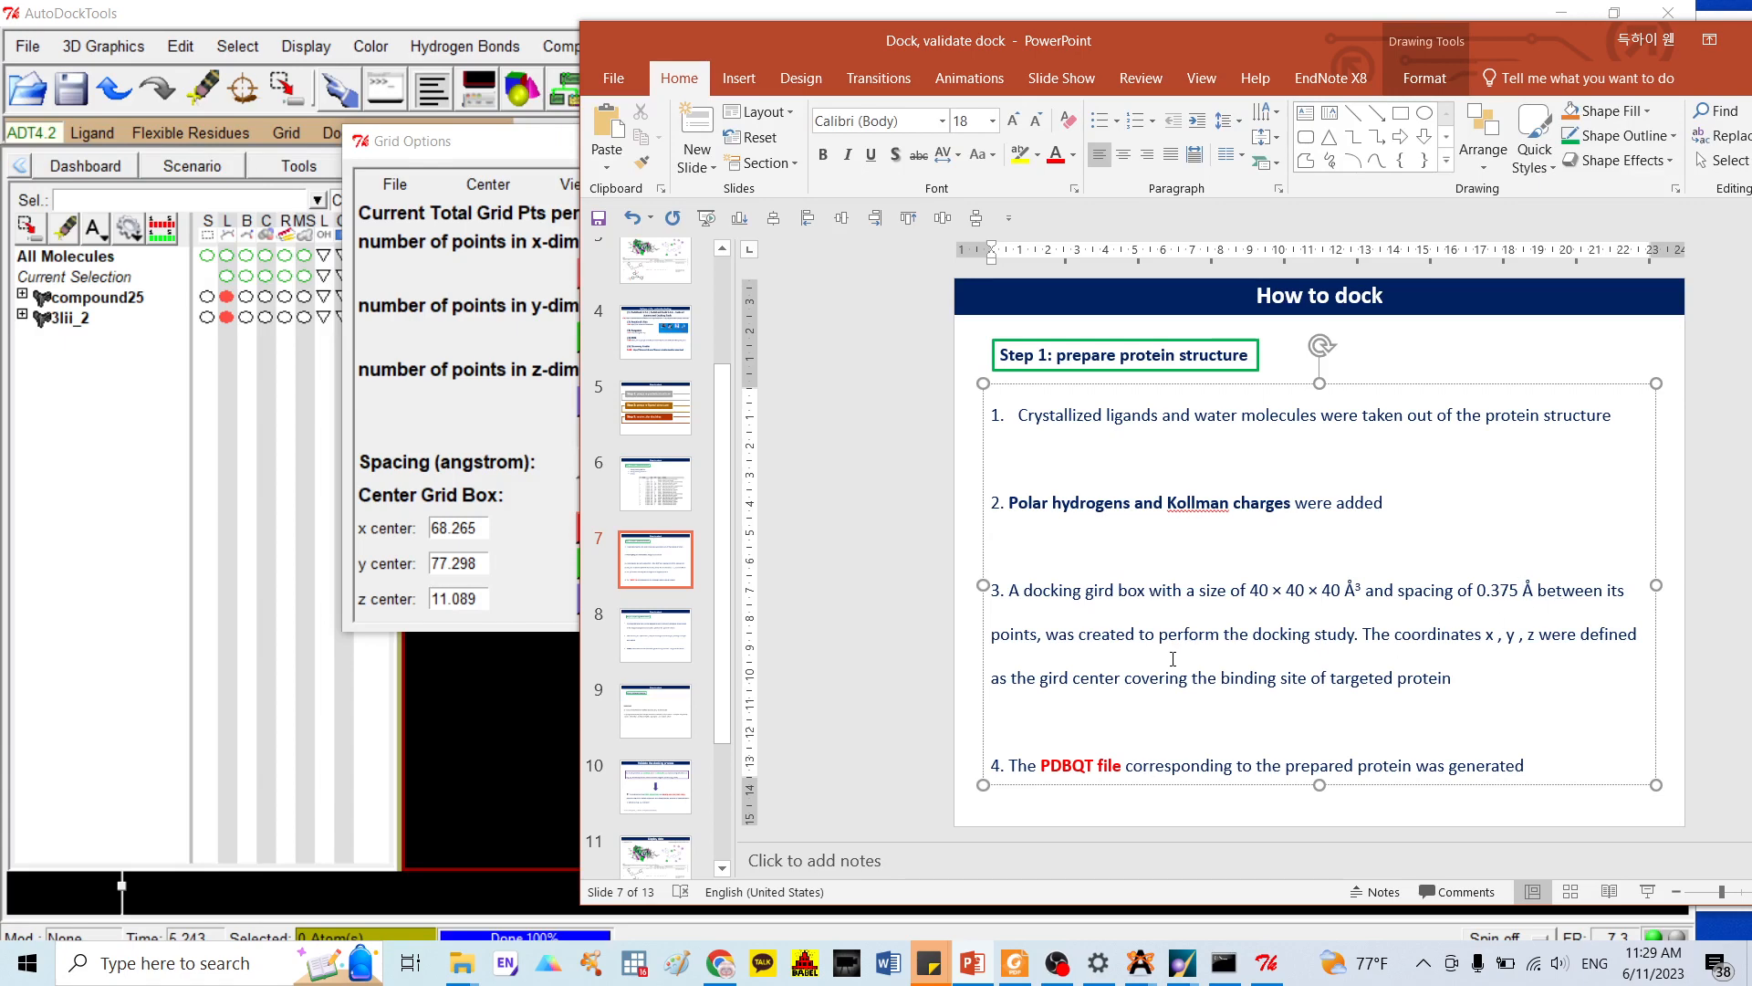
drag(1584, 51, 1470, 127)
click(1648, 115)
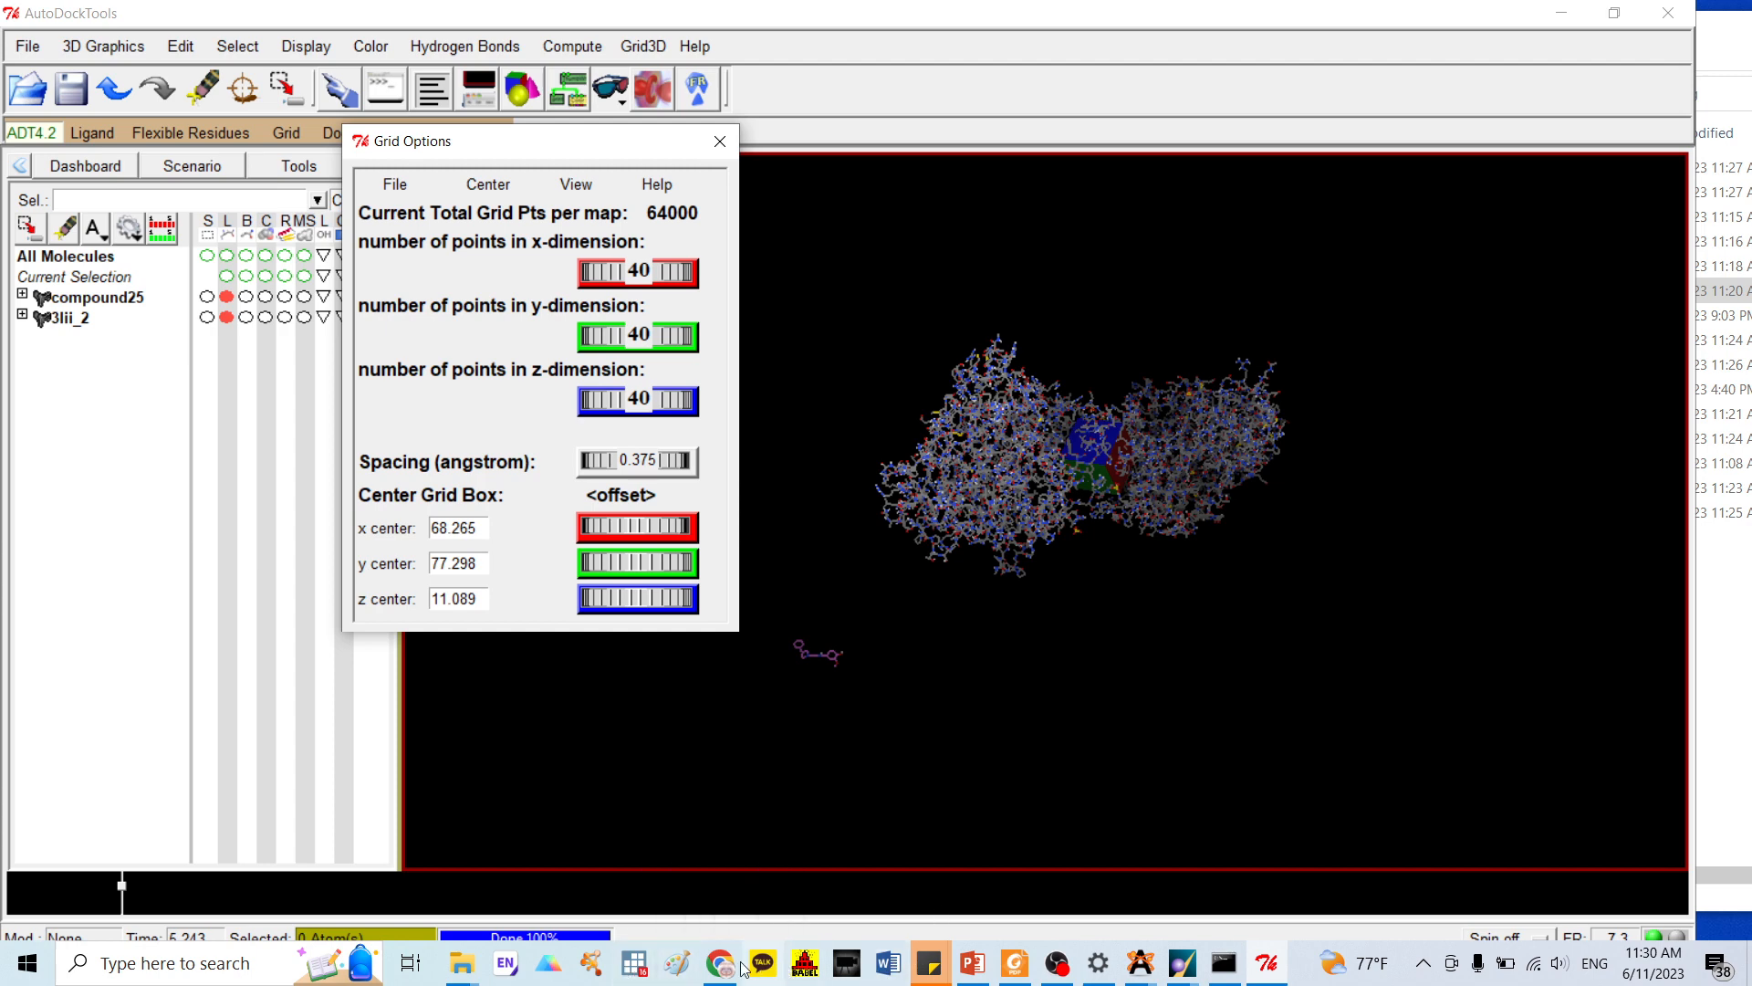
Arrange AutoDockTools beside the Docking folder and open the config file in Notepad, keeping the grid center values in view
click(464, 963)
click(494, 894)
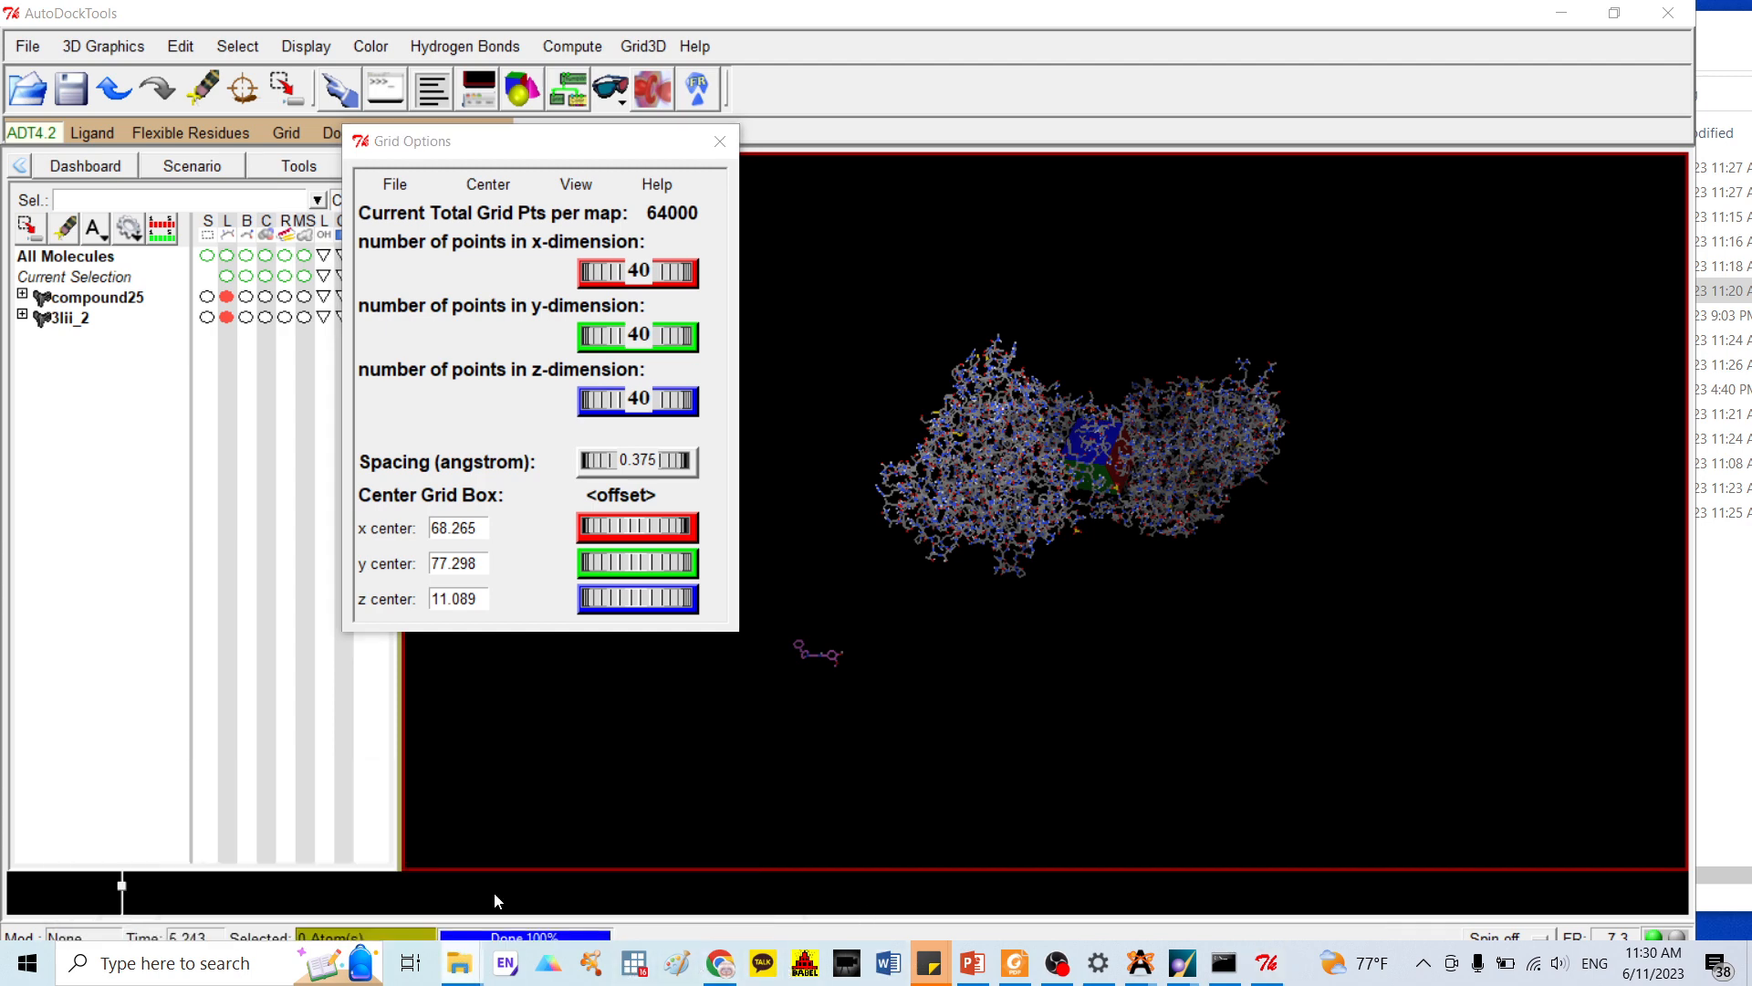
click(1722, 16)
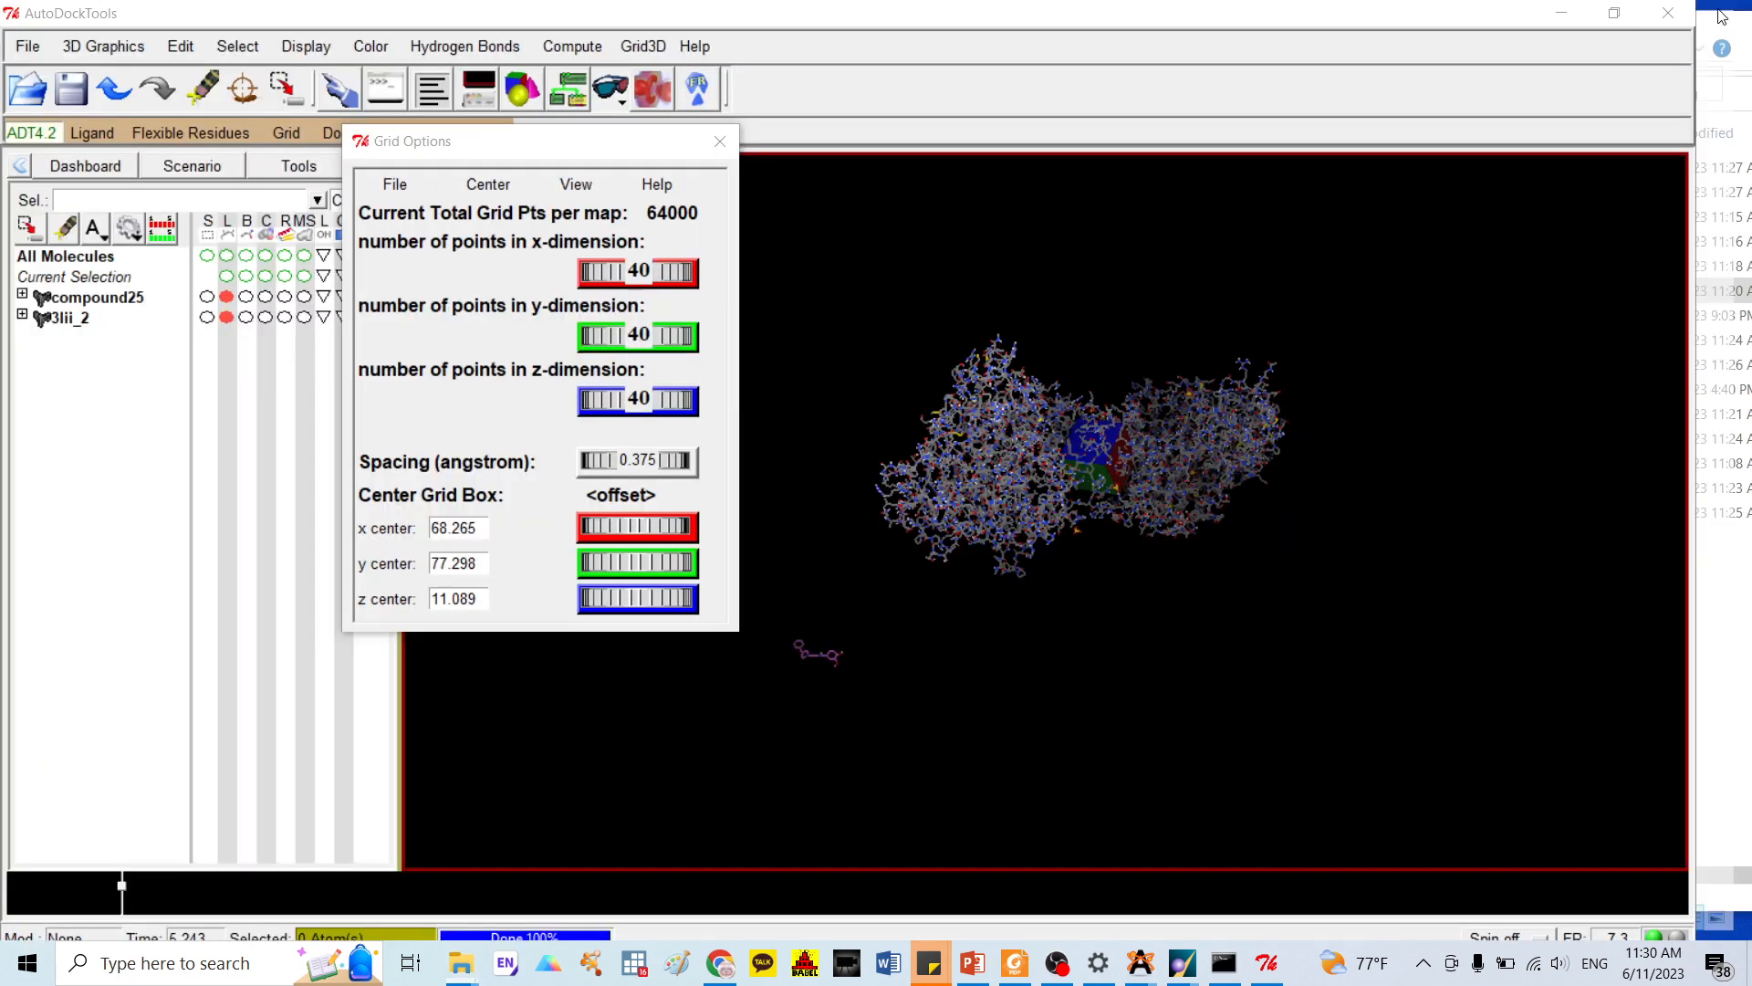
click(1560, 13)
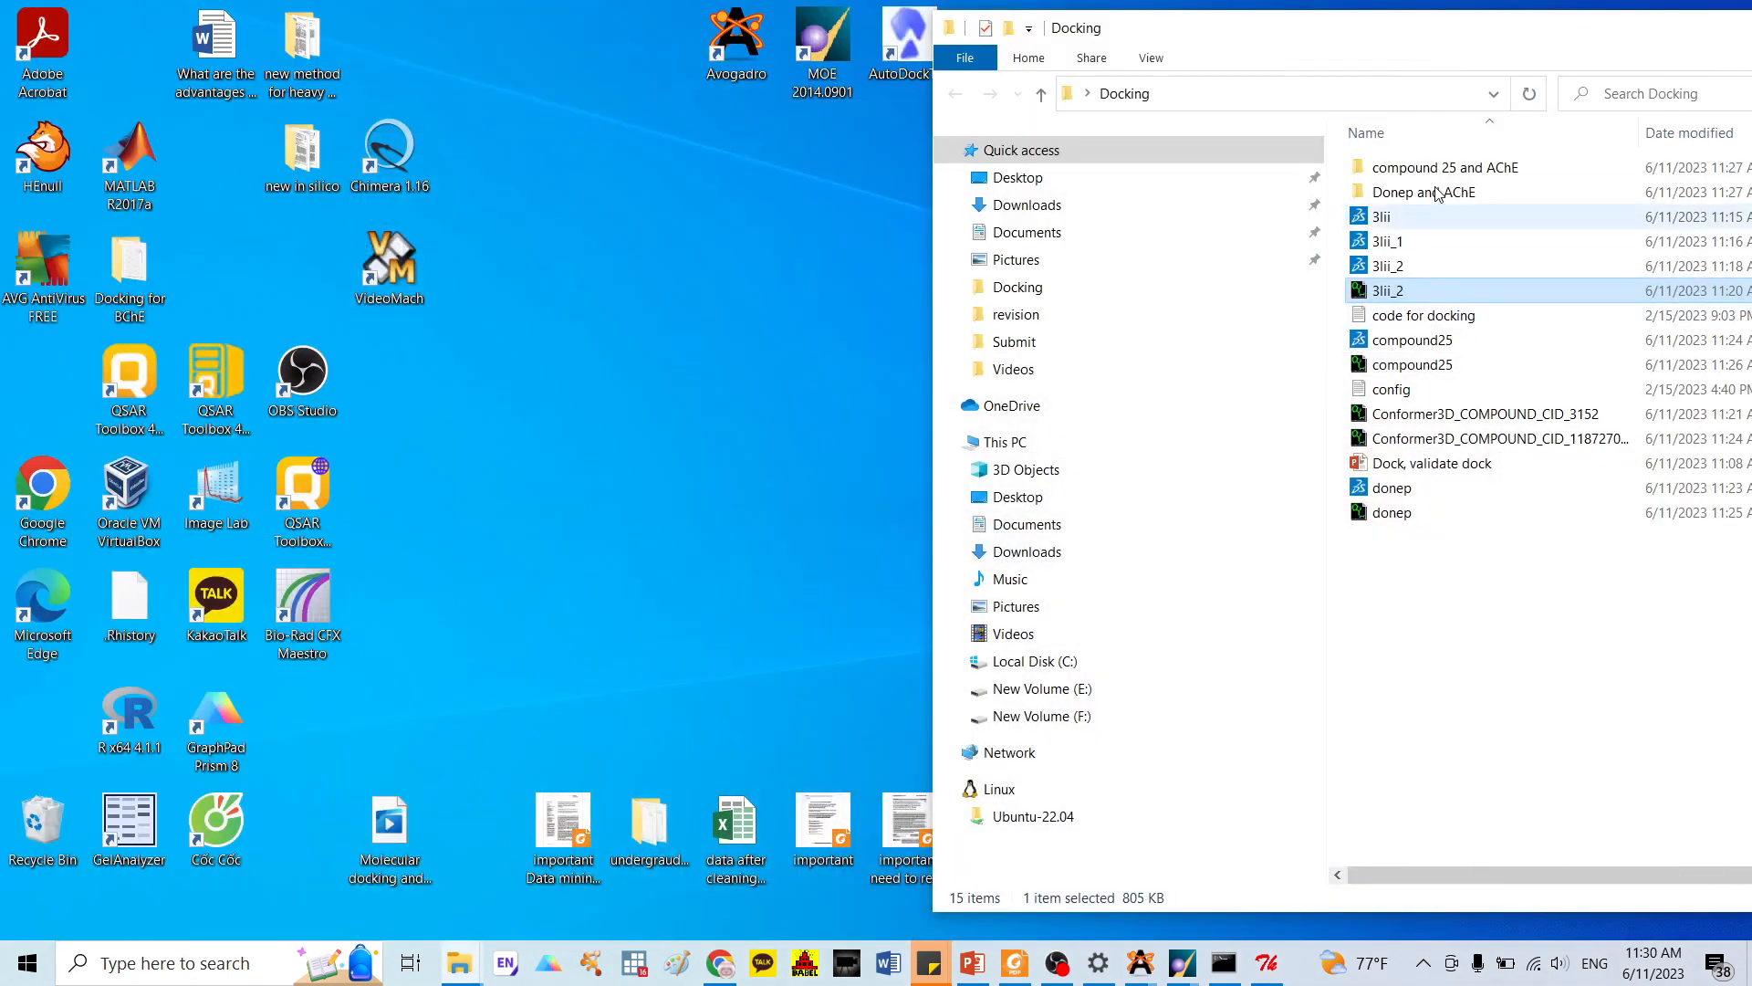
click(1266, 963)
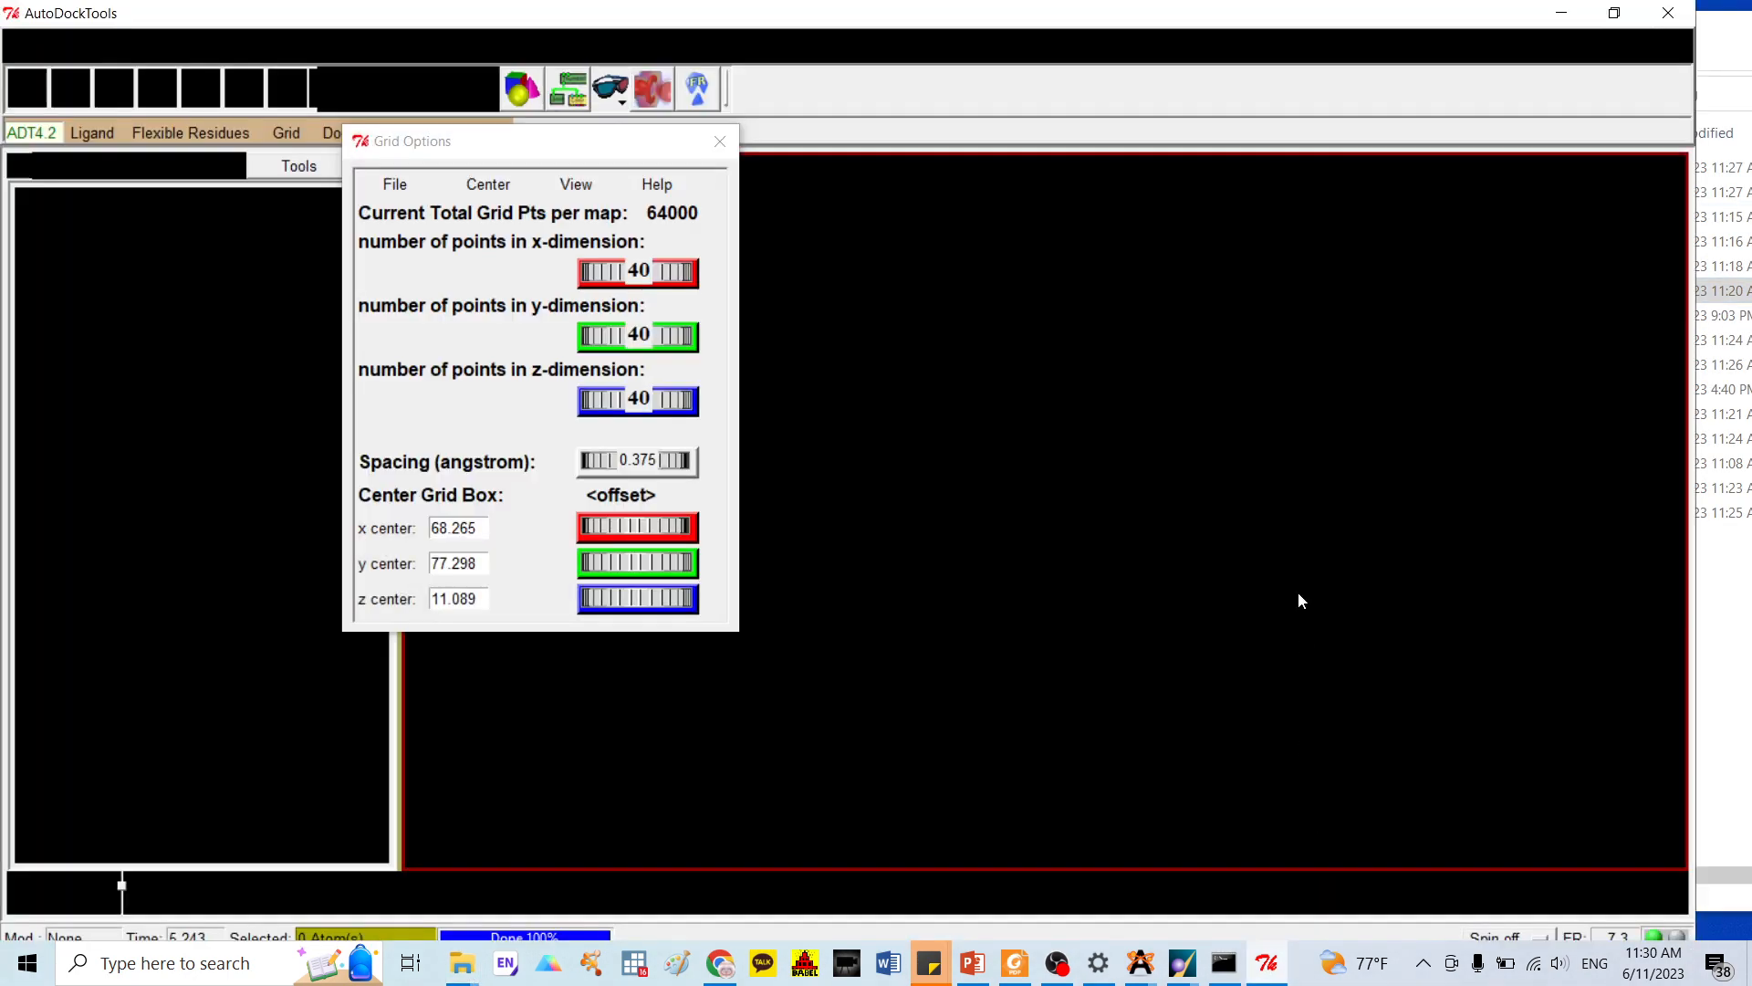
drag(1317, 12, 979, 55)
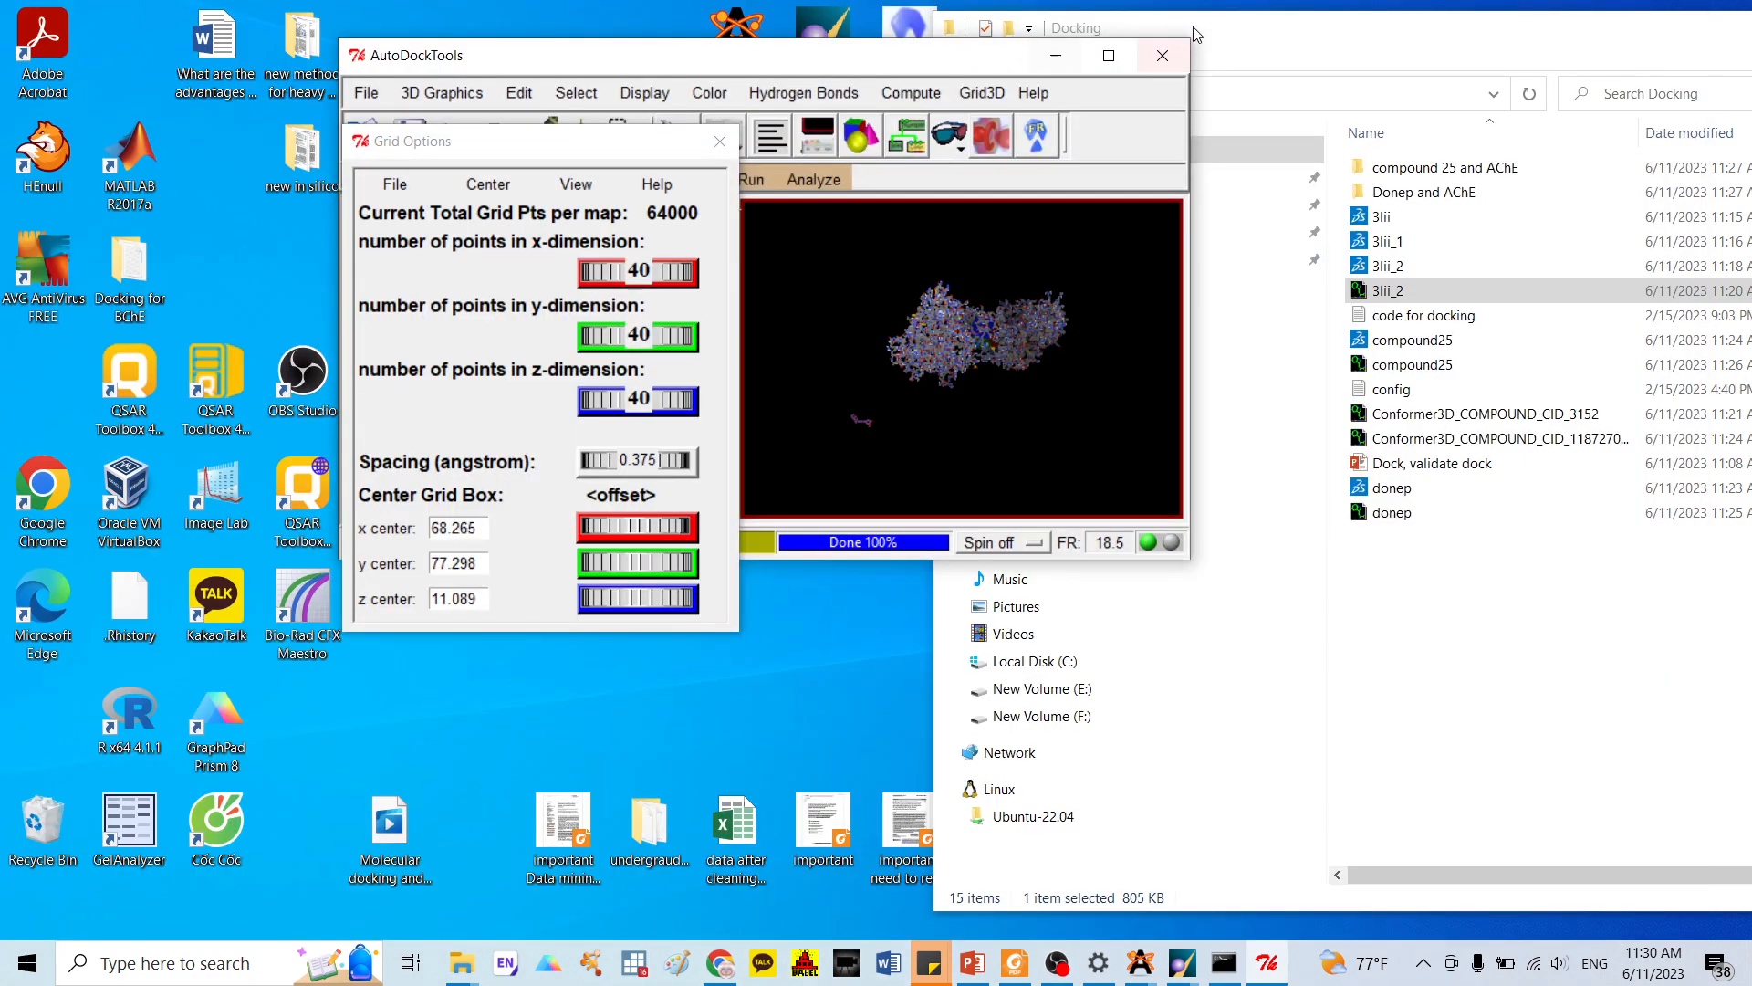
click(1426, 393)
double_click(1426, 392)
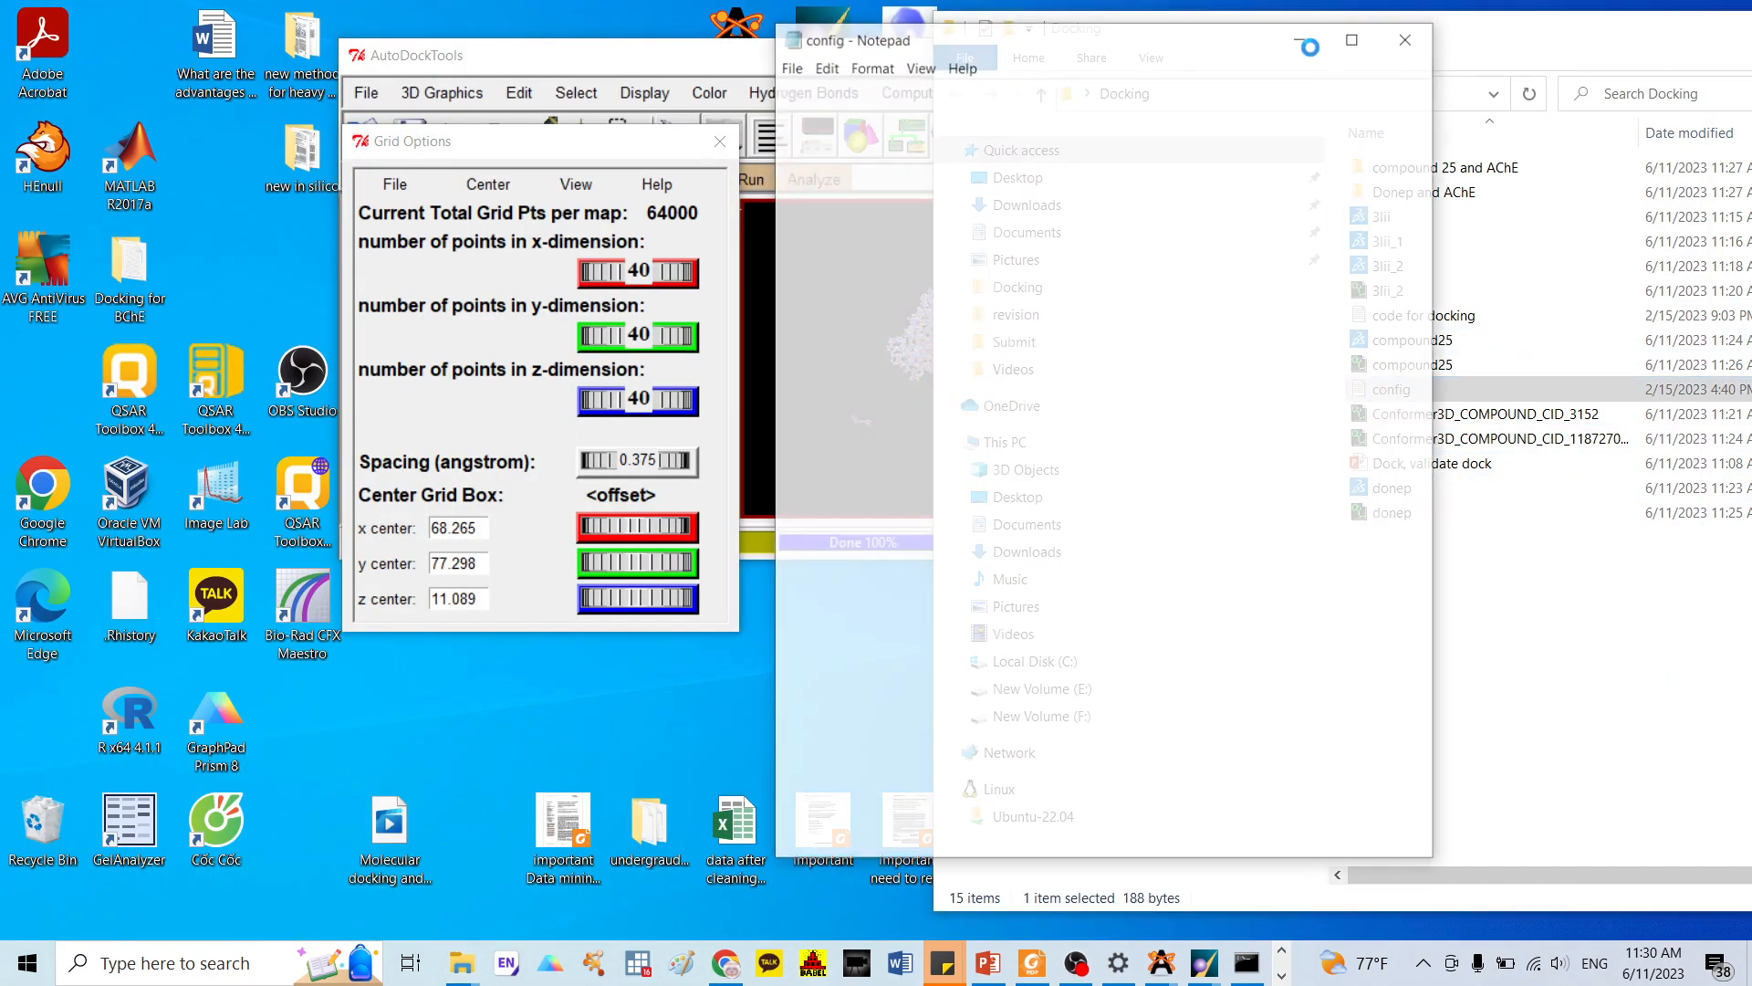
drag(1134, 57, 1385, 448)
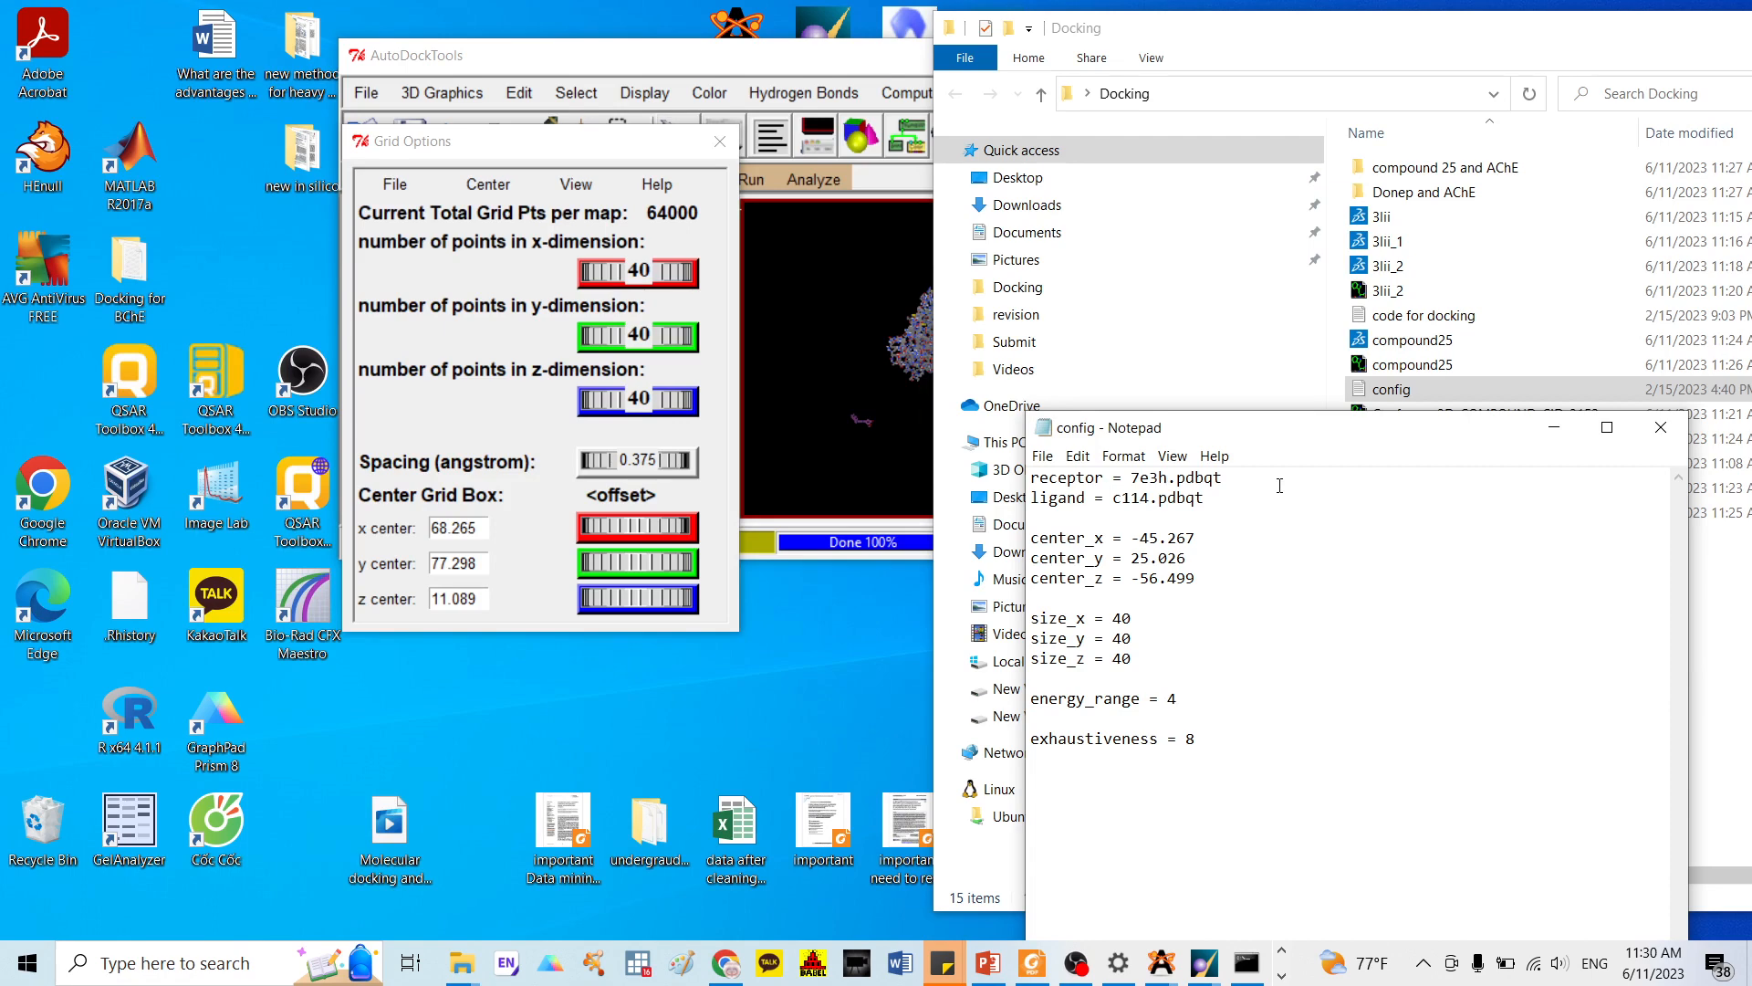
Set the receptor in the config file to 3lii_2.pdbqt
key(BackSpace)
key(BackSpace)
key(BackSpace)
key(BackSpace)
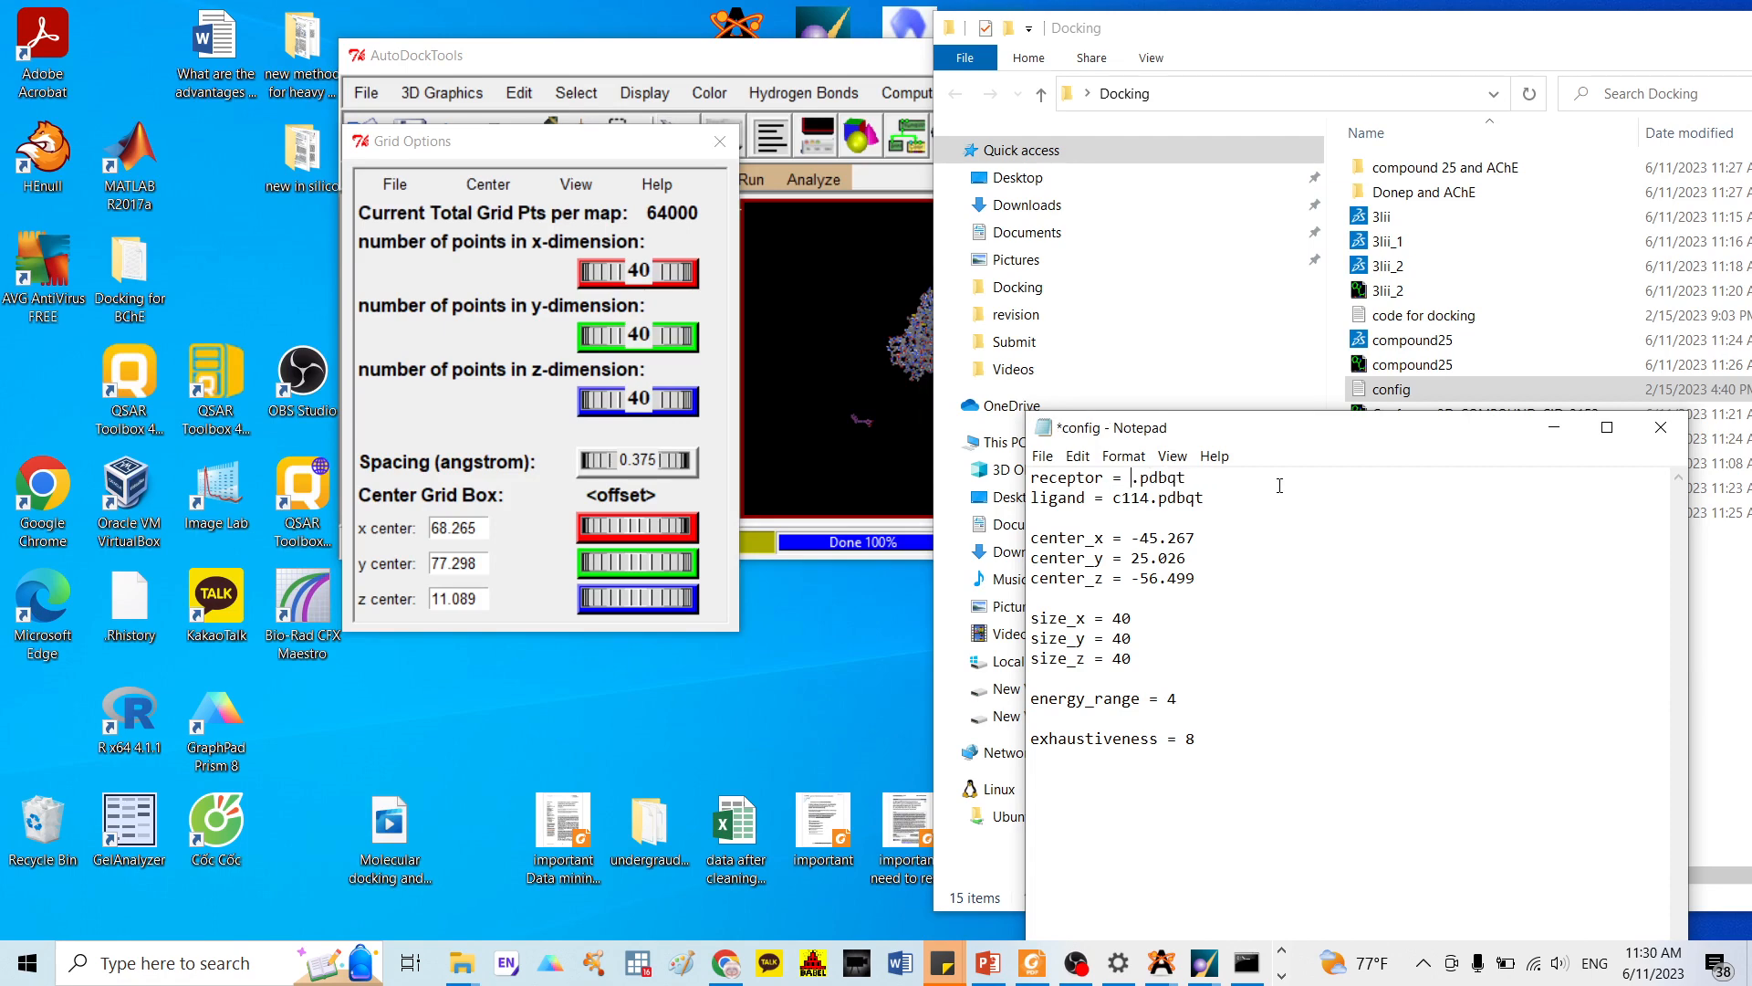
text(3LII)
key(BackSpace)
key(BackSpace)
key(BackSpace)
text(lii_2)
Set the ligand in the config file to donep.pdbqt
key(BackSpace)
key(BackSpace)
key(BackSpace)
key(BackSpace)
text(d)
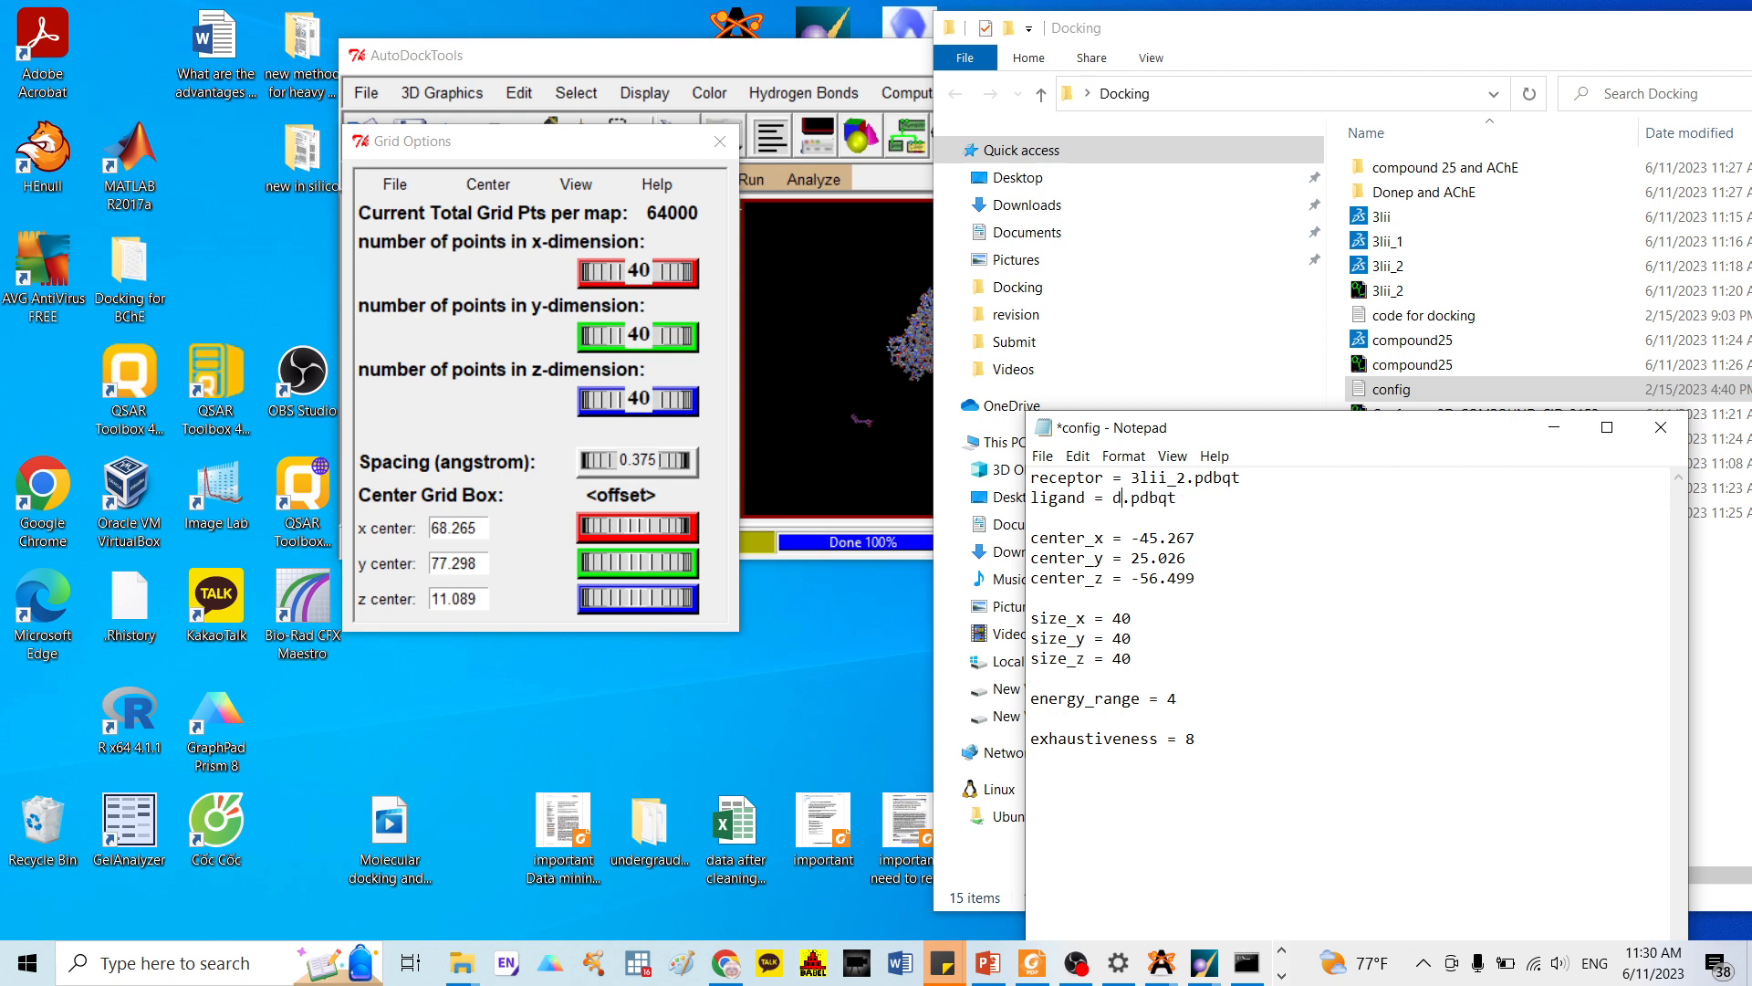
text(onep)
Set the config file's center_x to 68.265, center_y to 77.298 and center_z to 11.089, matching the grid box
drag(1306, 429, 1381, 553)
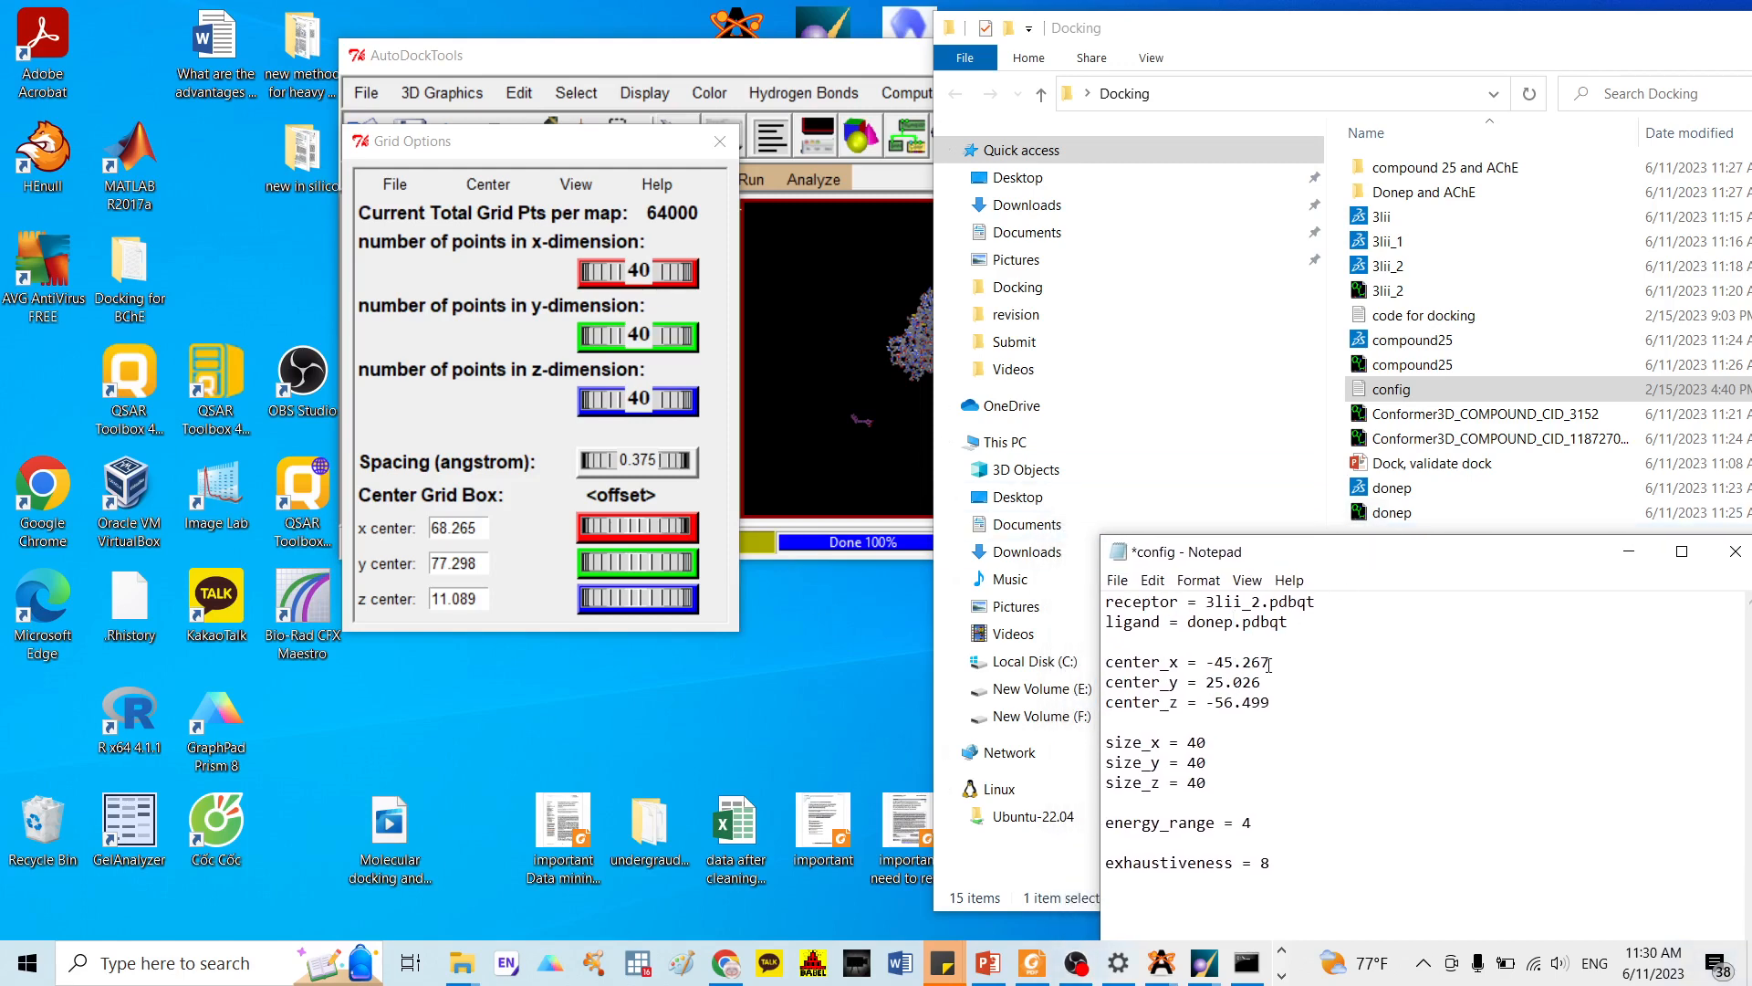
key(BackSpace)
key(BackSpace)
key(BackSpace)
text(68)
key(BackSpace)
key(BackSpace)
text(77.29)
key(BackSpace)
key(BackSpace)
key(BackSpace)
text(11)
key(BackSpace)
key(BackSpace)
key(BackSpace)
text(089)
drag(1414, 554, 1333, 429)
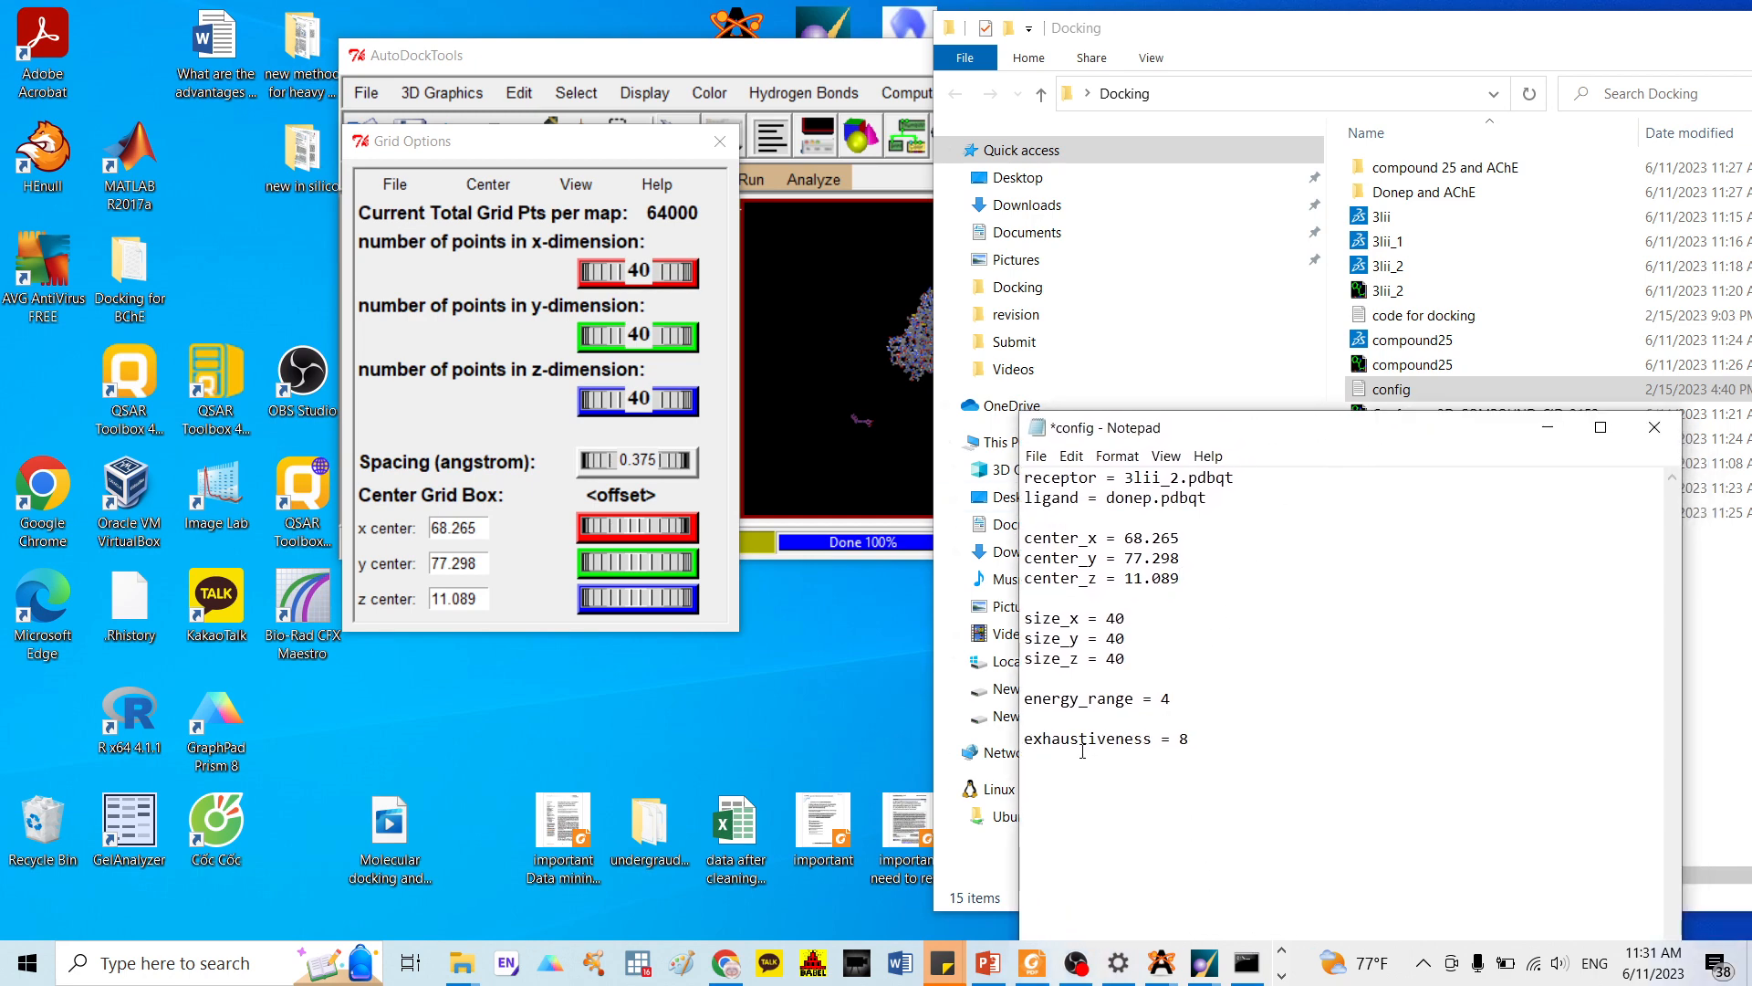
Save the edited config file and close it
click(1212, 746)
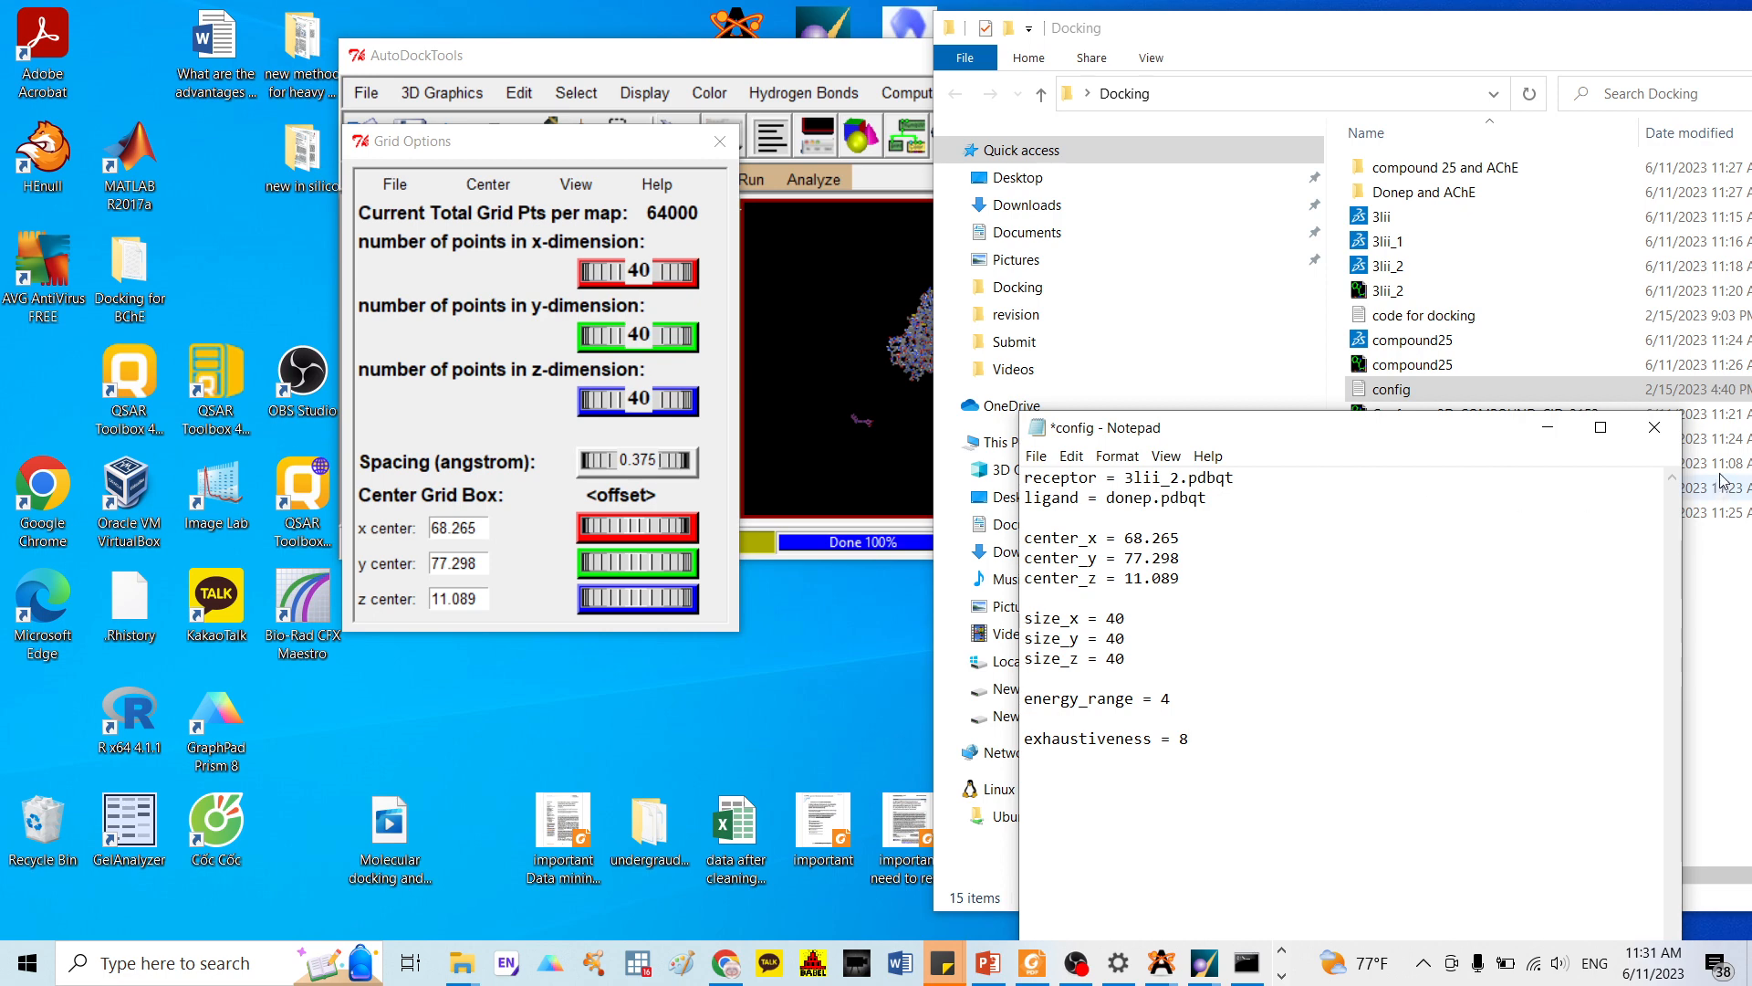
click(1655, 434)
click(815, 614)
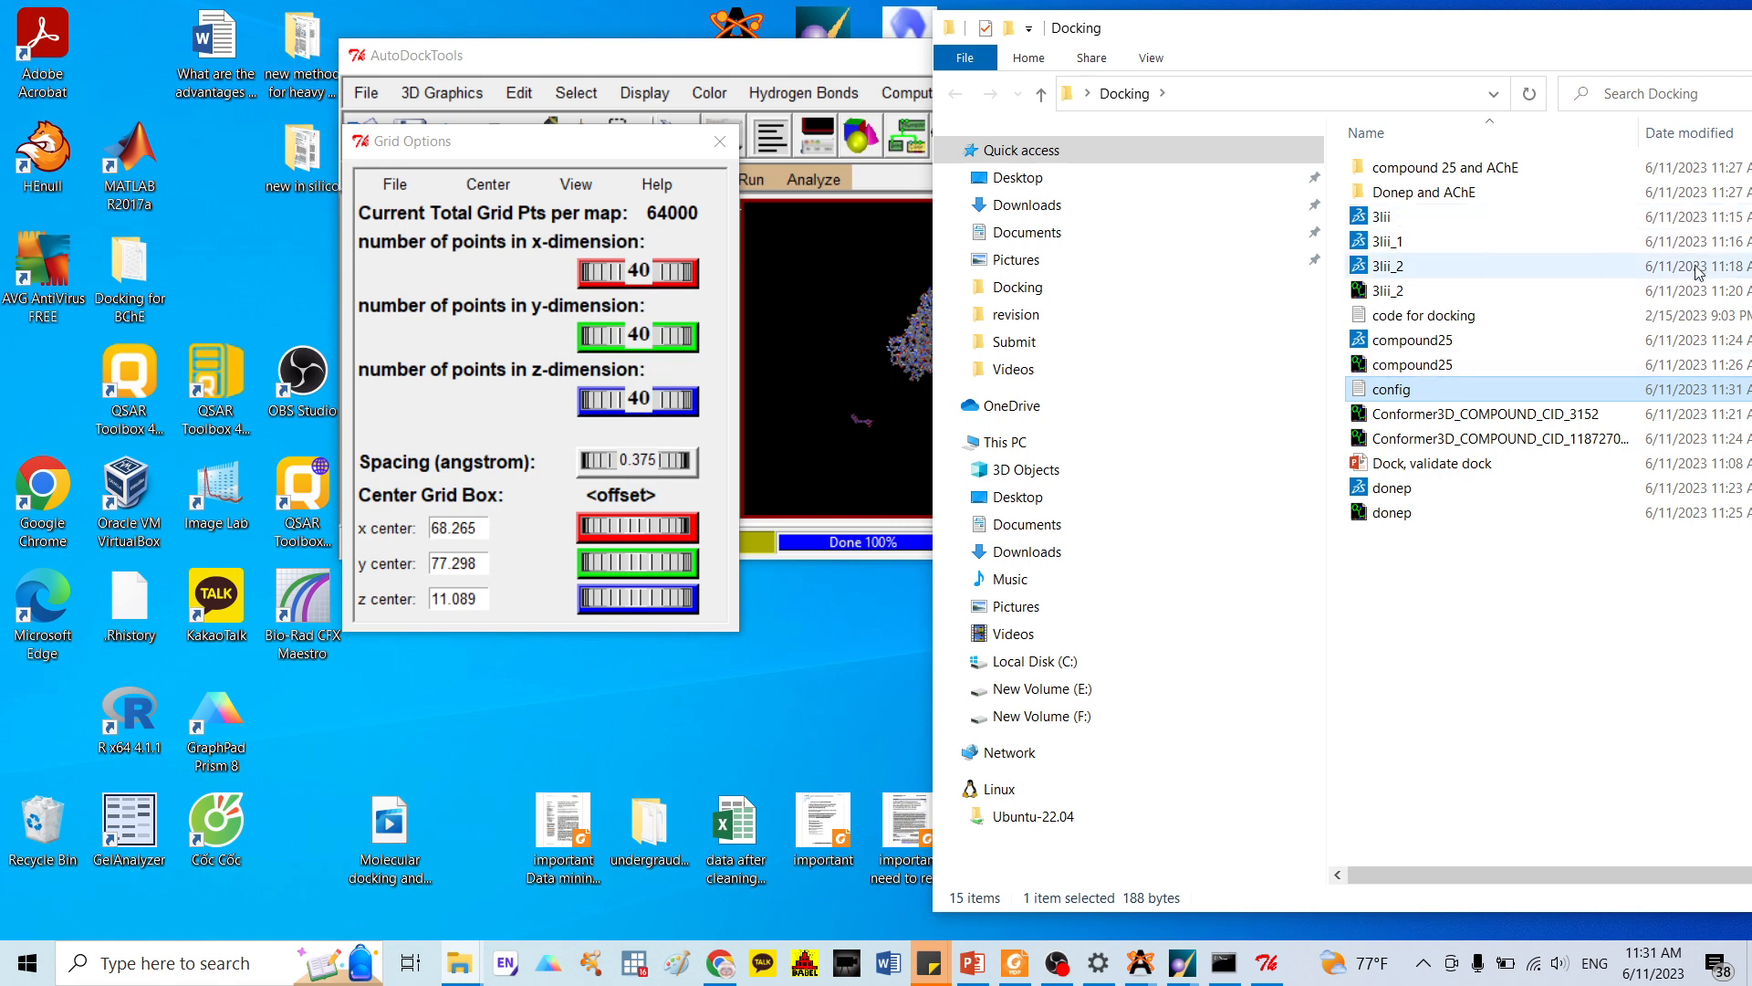
Paste the copied "code for docking" and config text files into the Donep and AChE folder
double_click(1442, 170)
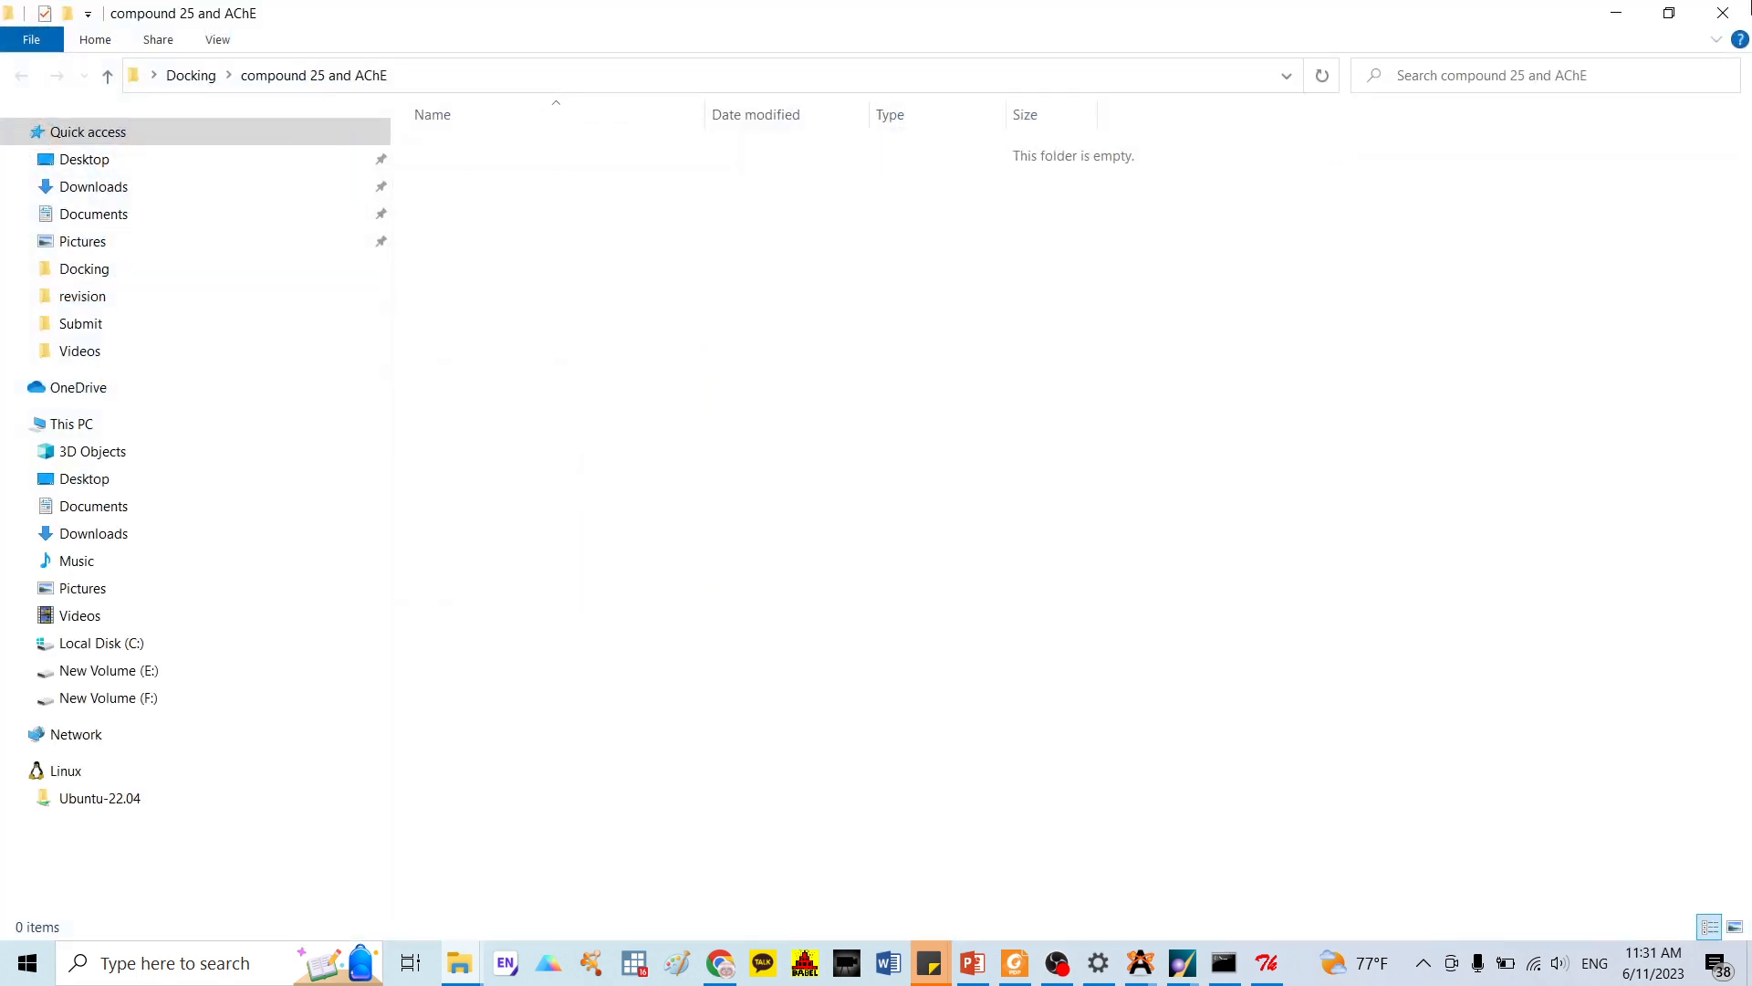
click(107, 75)
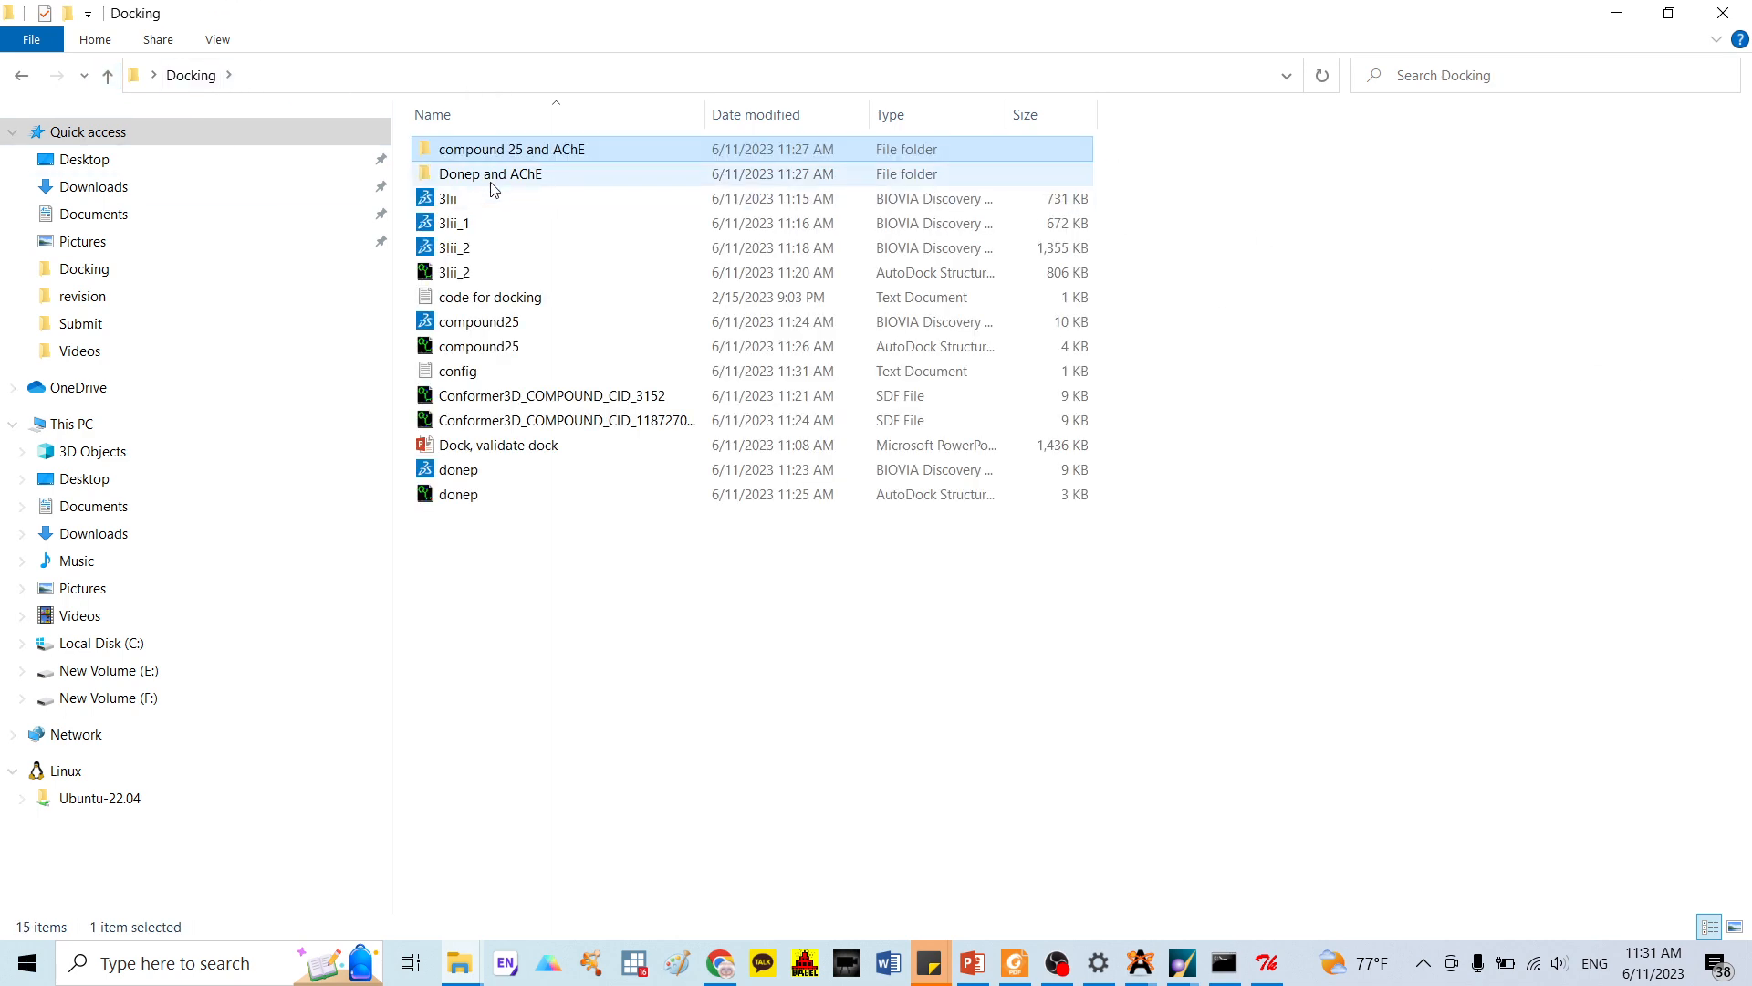
double_click(456, 175)
key(ctrl+v)
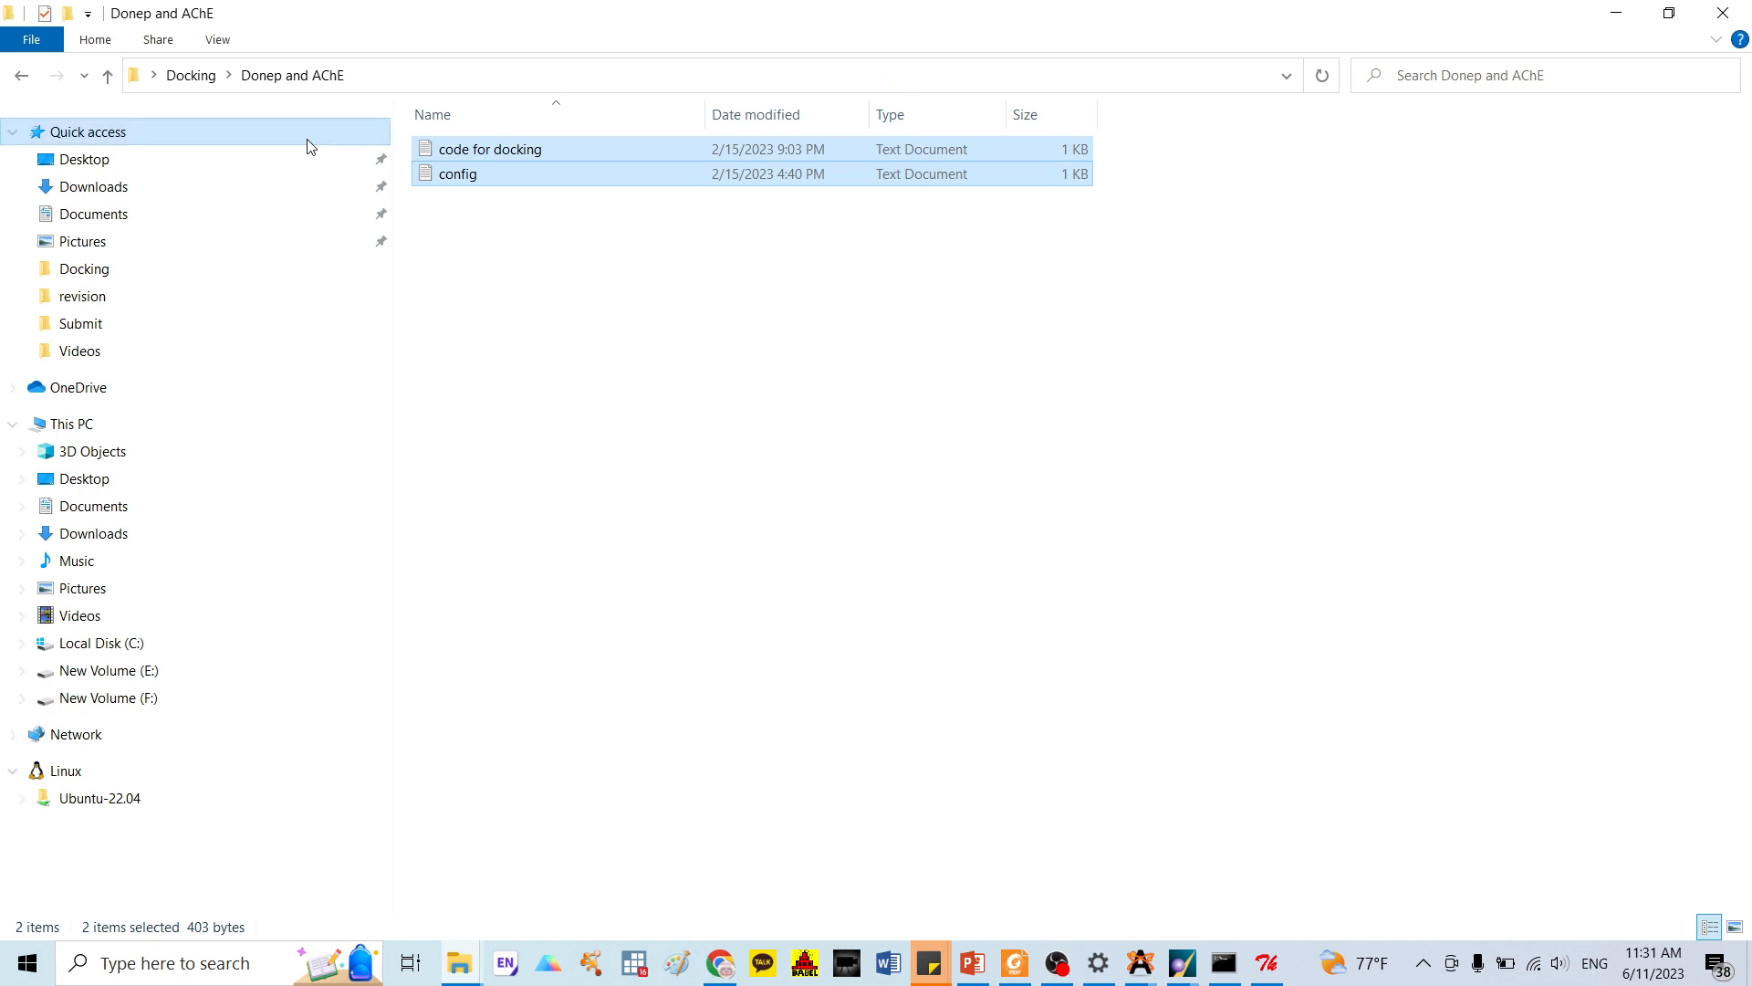
Copy the donep and 3lii_2 AutoDock structure files from the Docking folder into the Donep and AChE folder
click(108, 75)
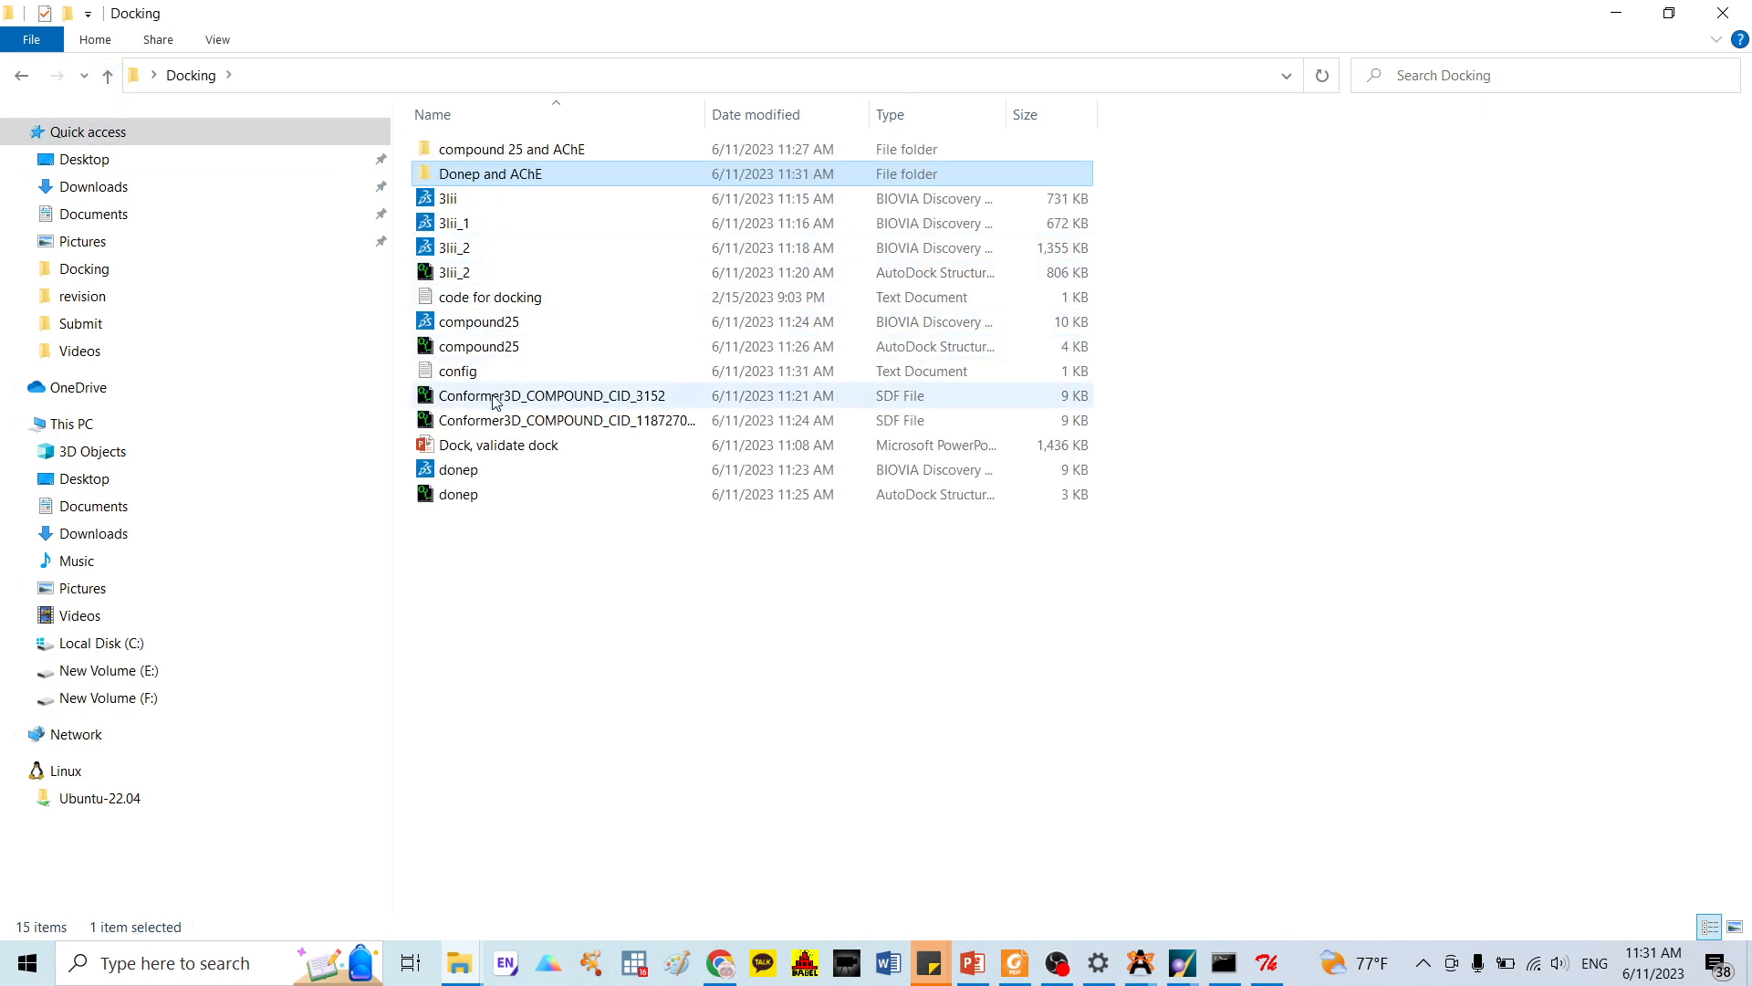
click(476, 499)
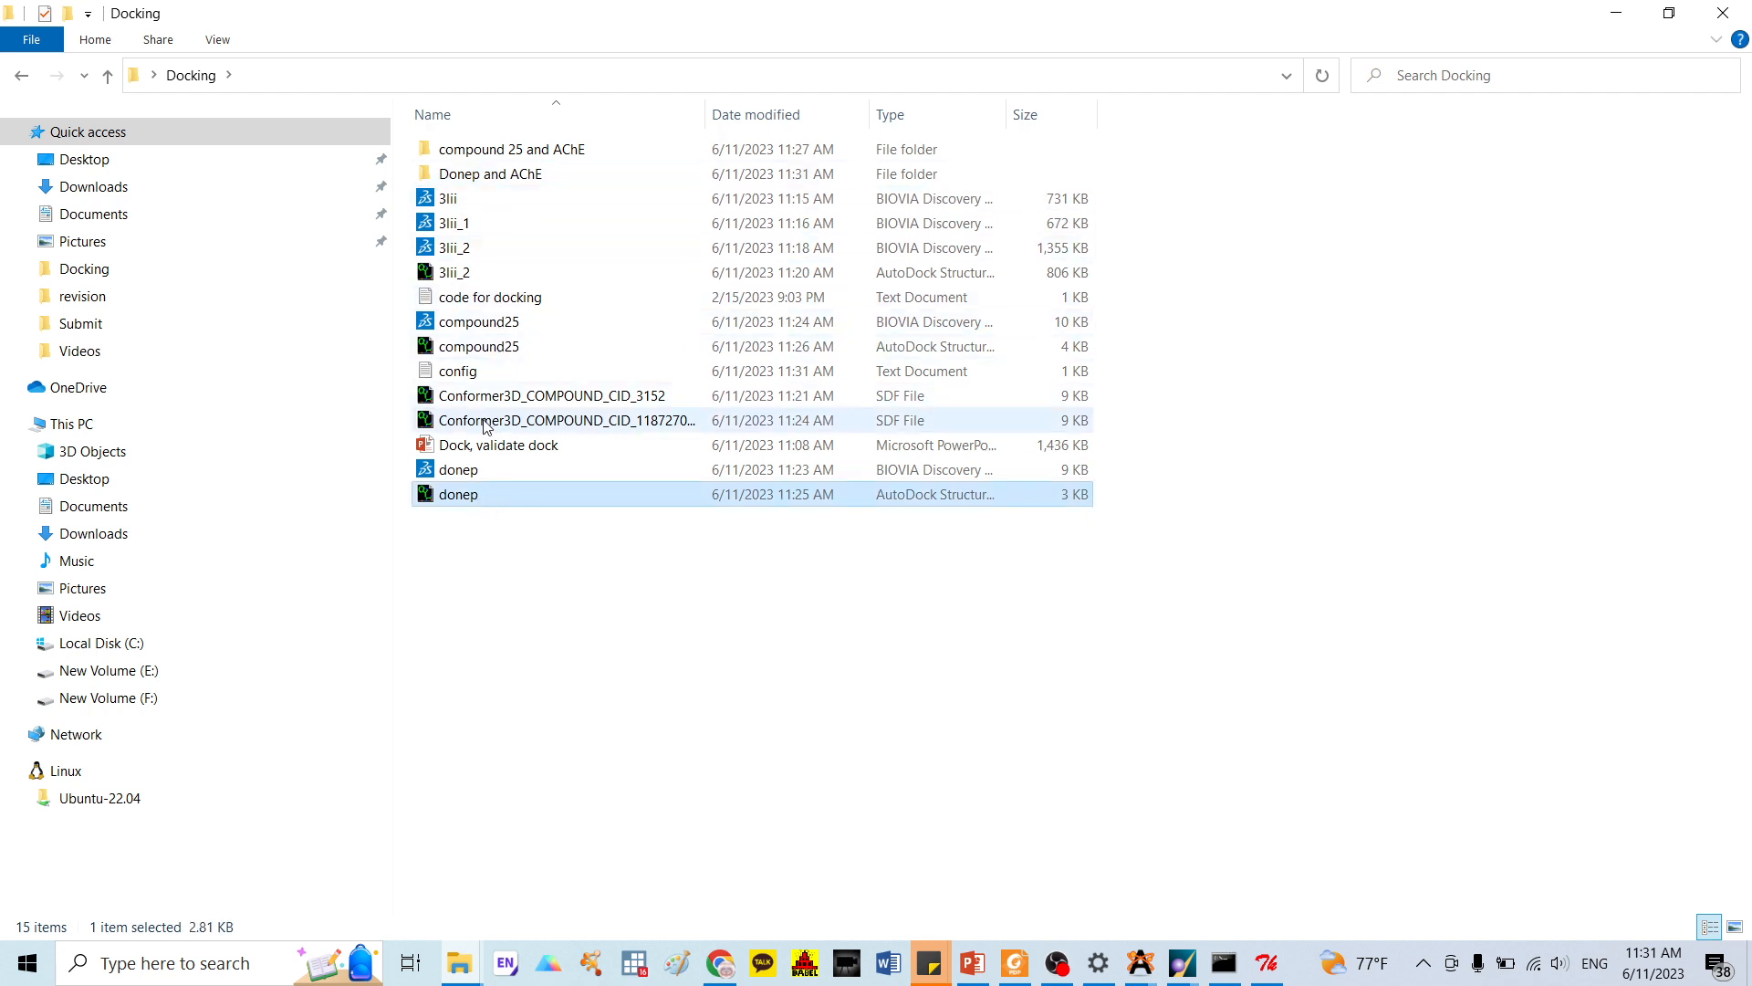
click(459, 273)
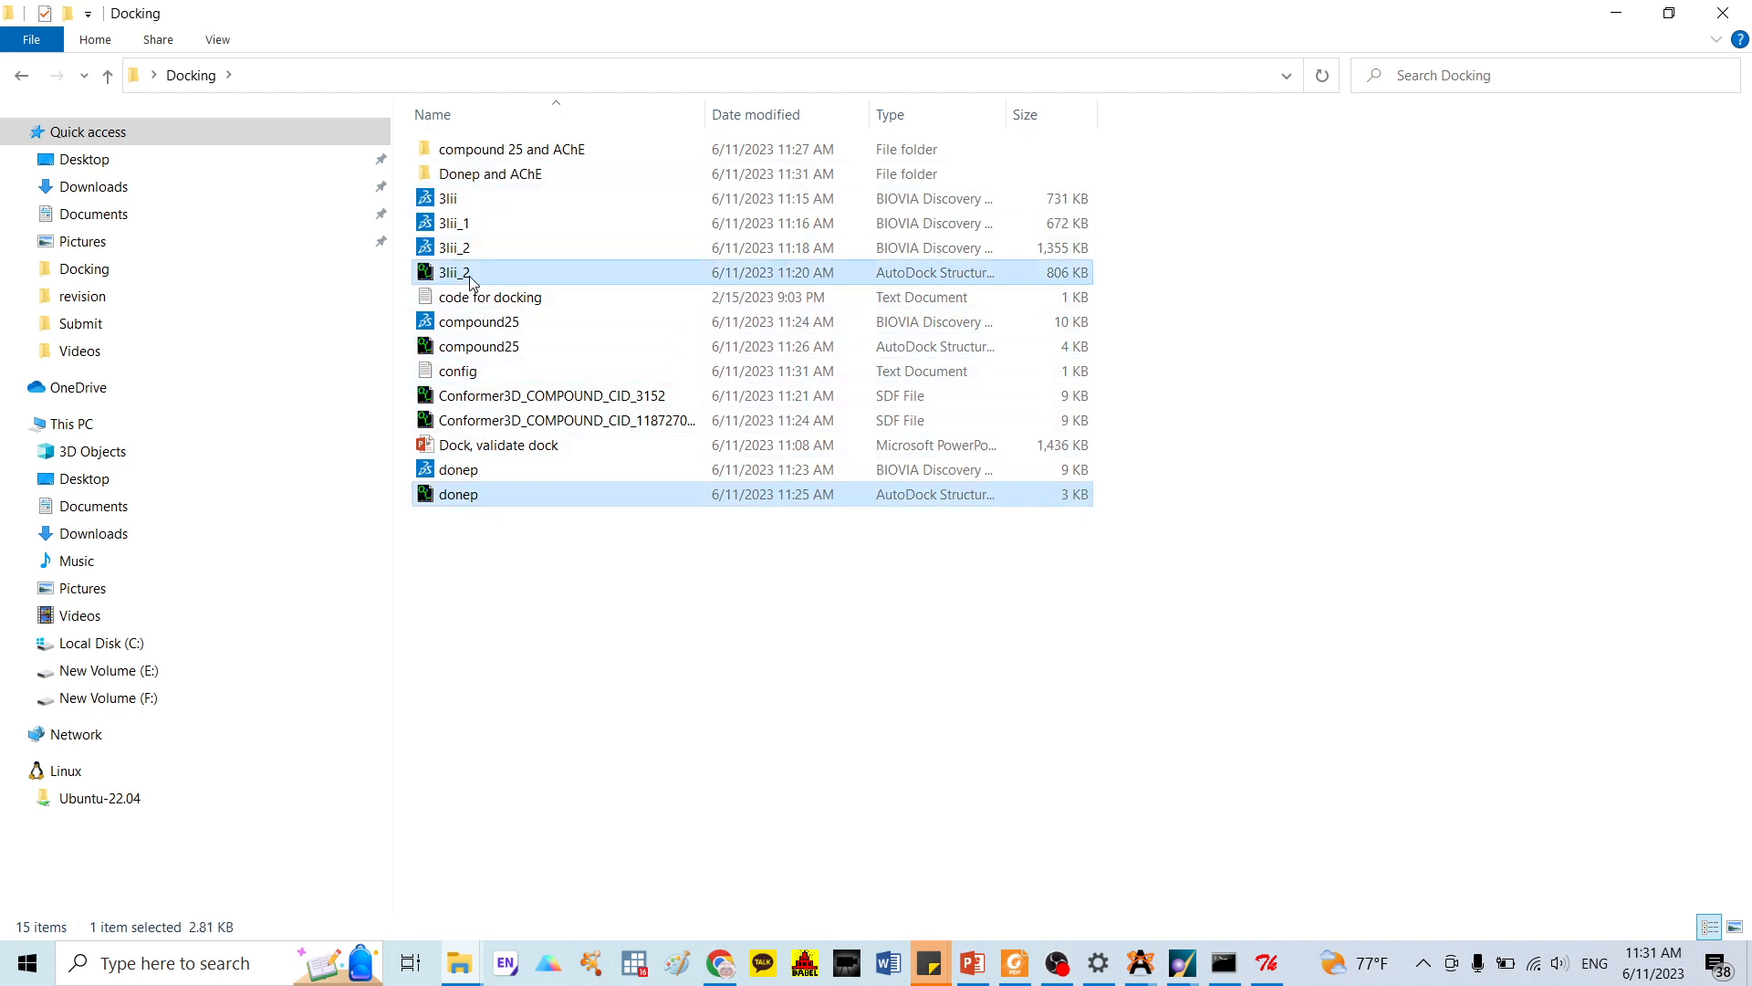
click(488, 174)
double_click(489, 173)
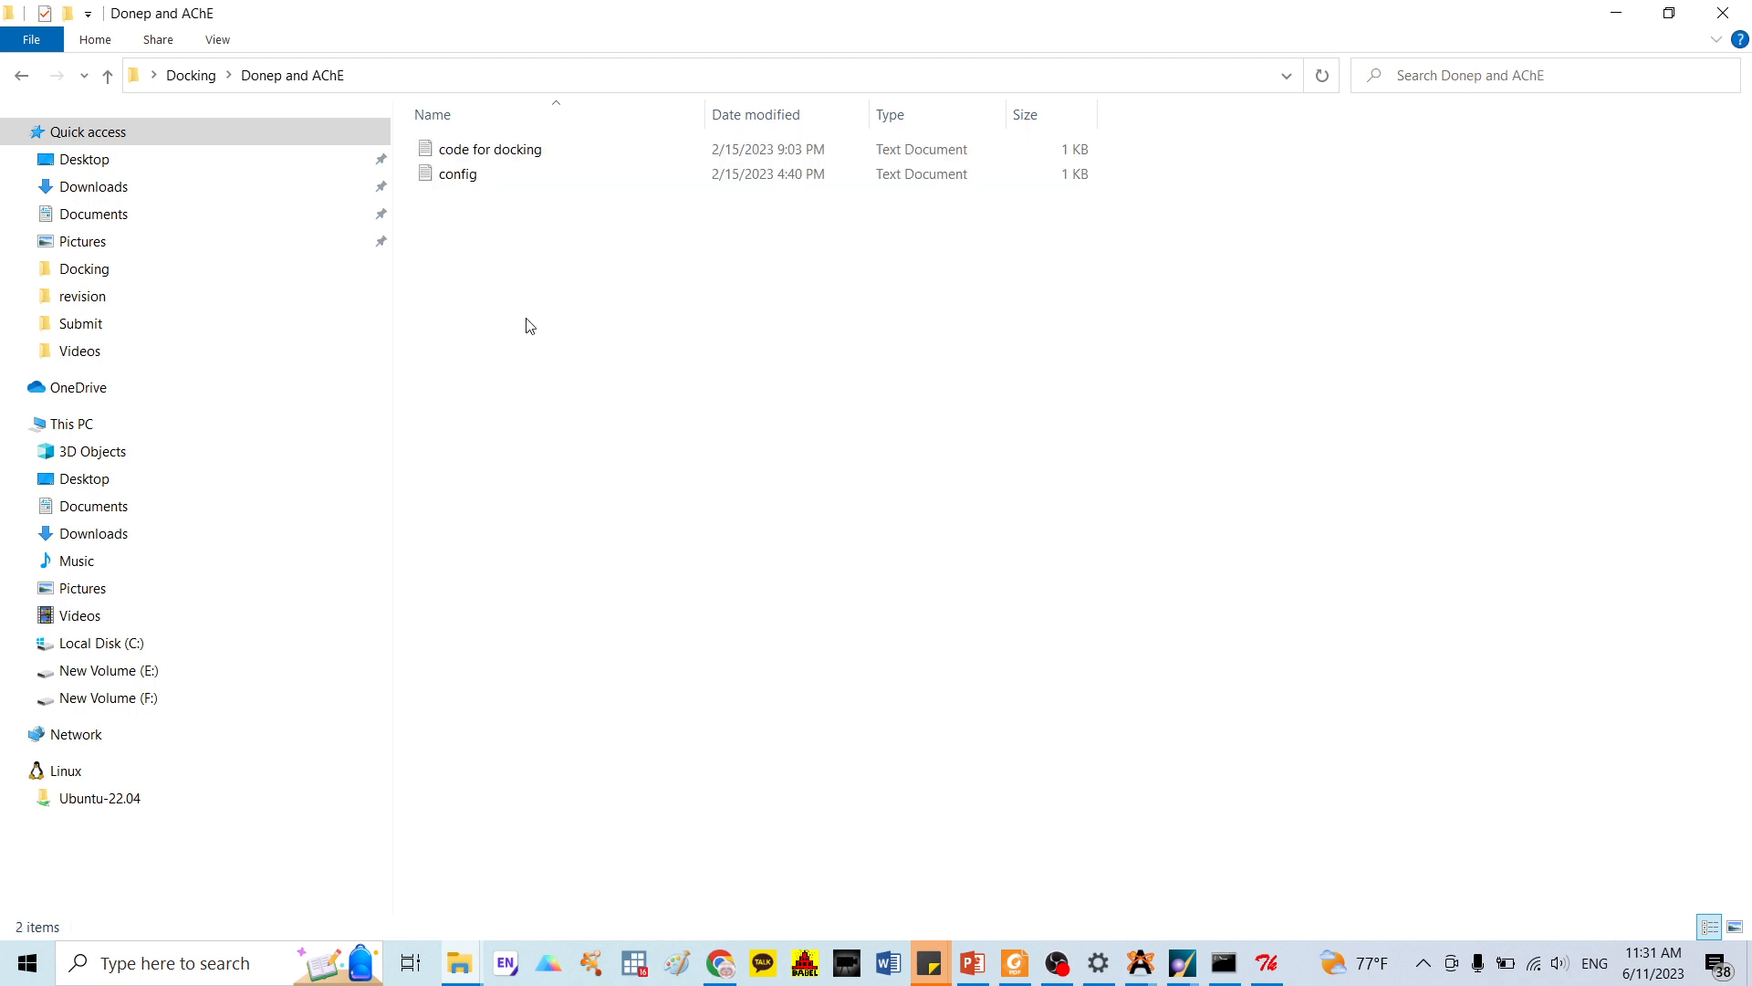
key(ctrl+v)
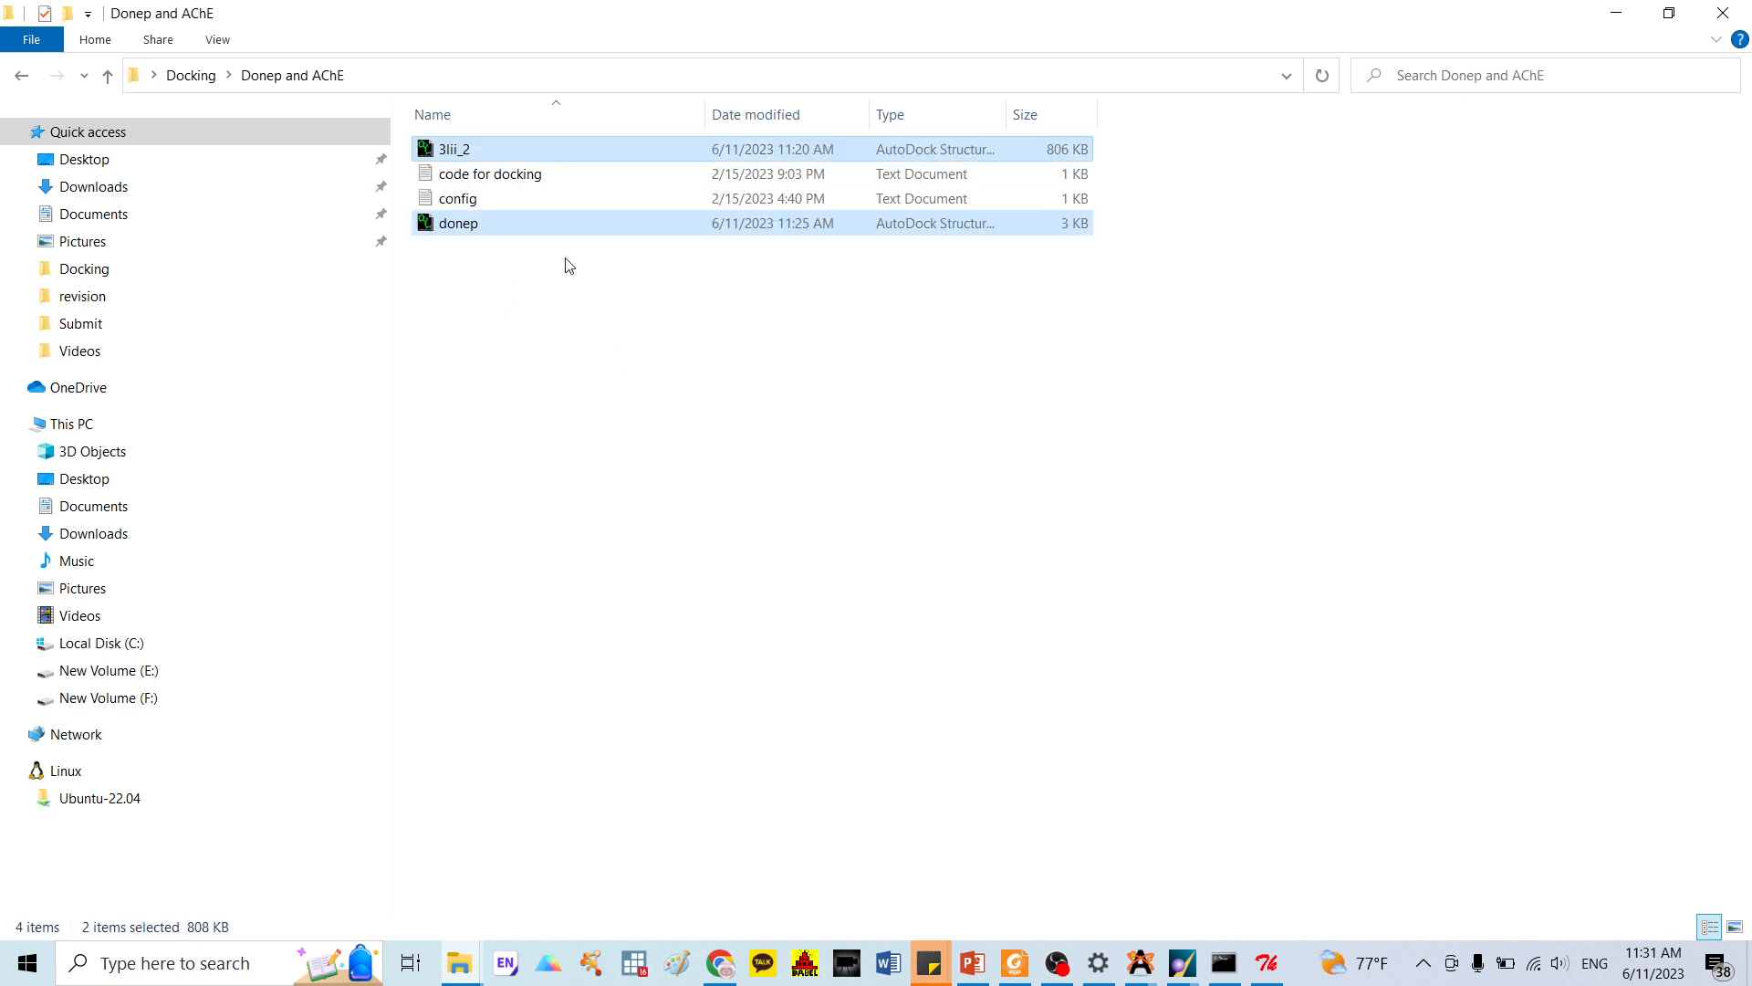
Move "code for docking" from Donep and AChE back to the Docking folder, replacing the file there
click(508, 182)
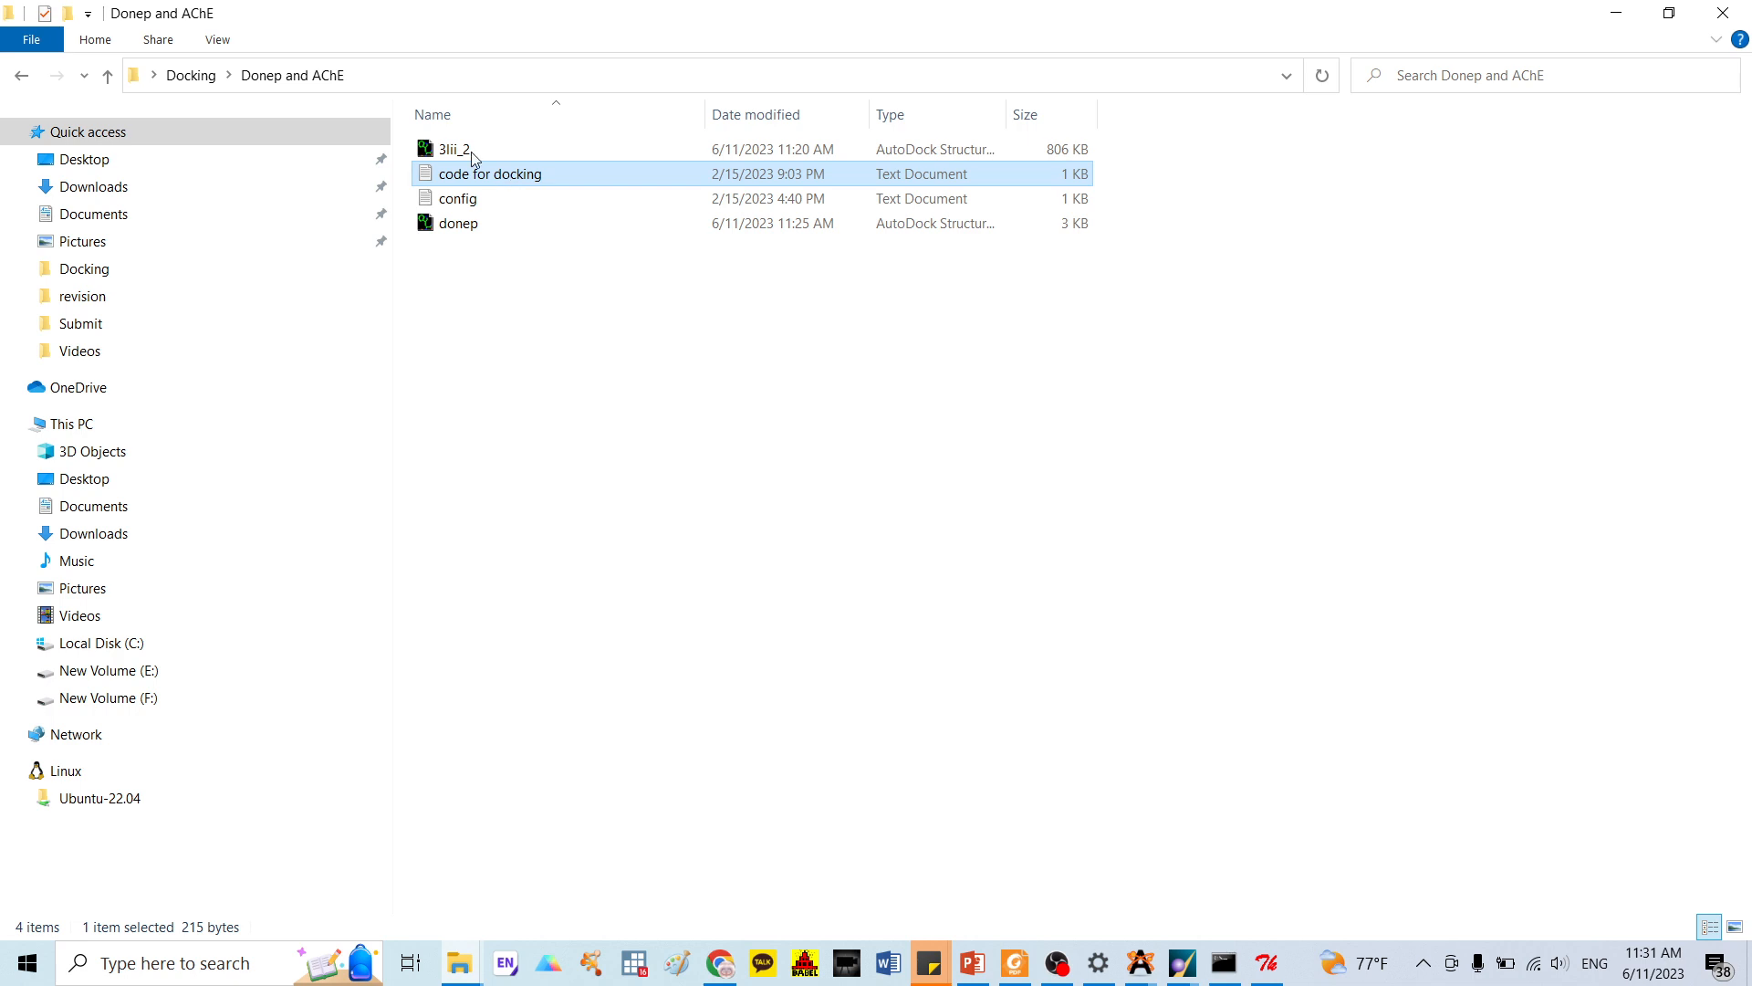
click(108, 76)
click(785, 588)
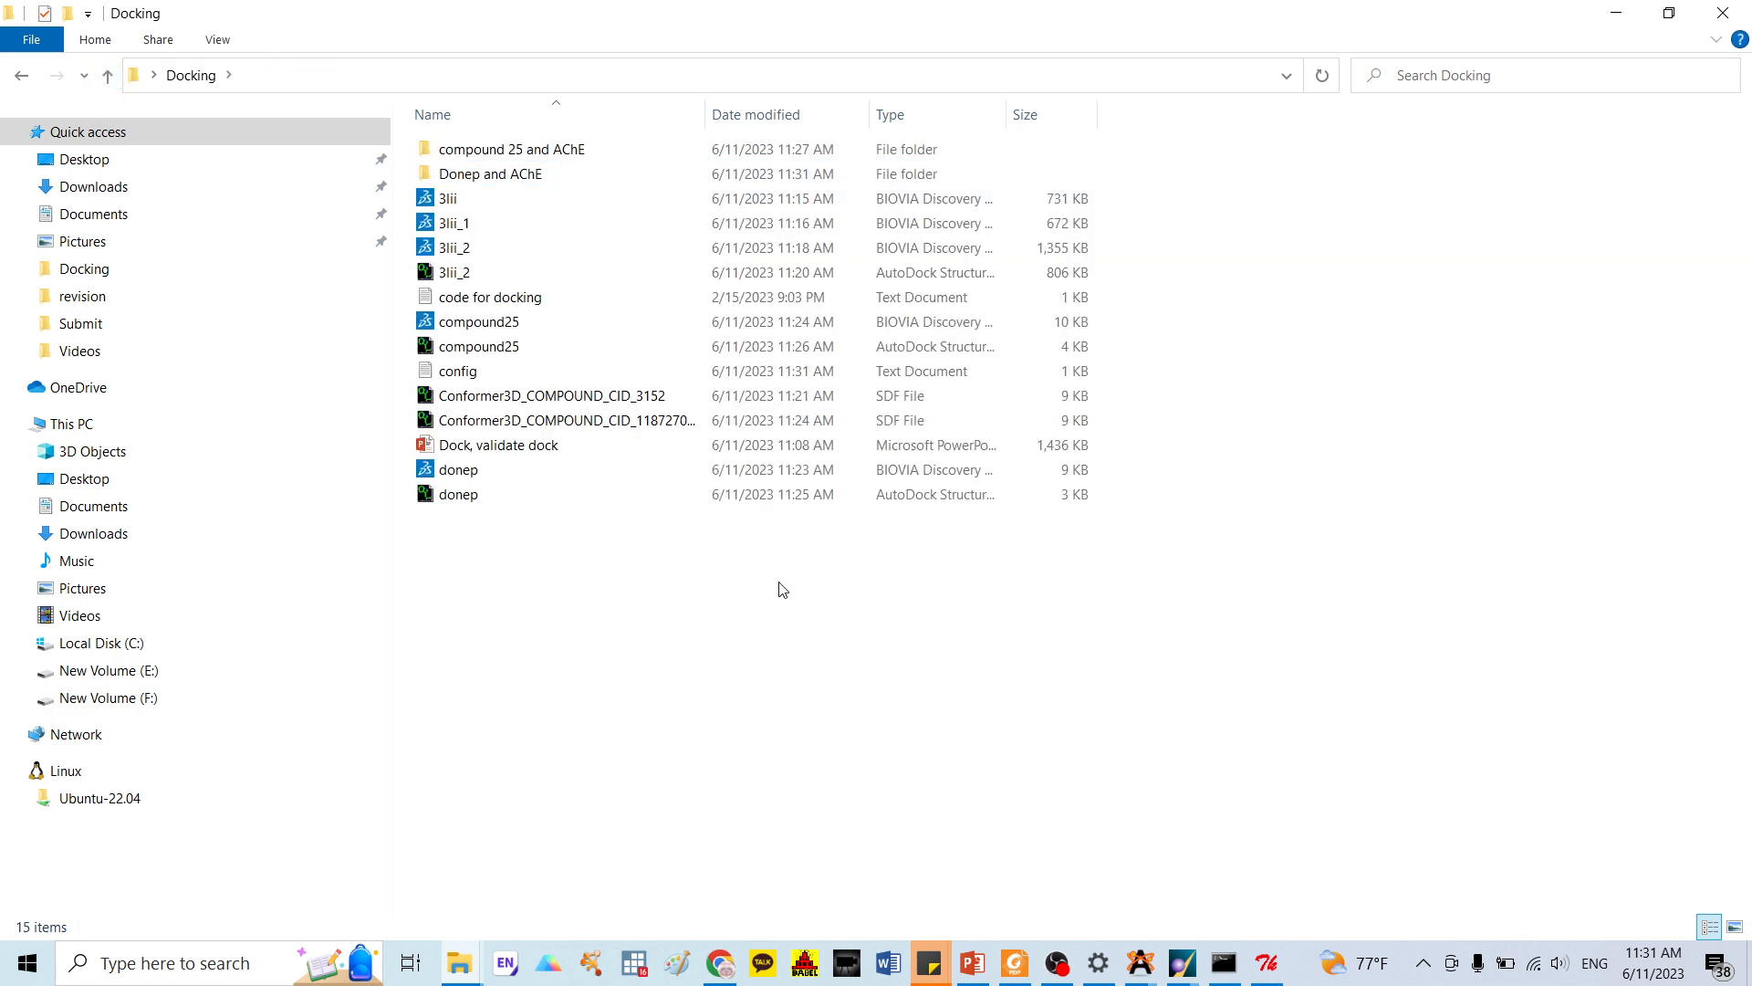
key(ctrl+v)
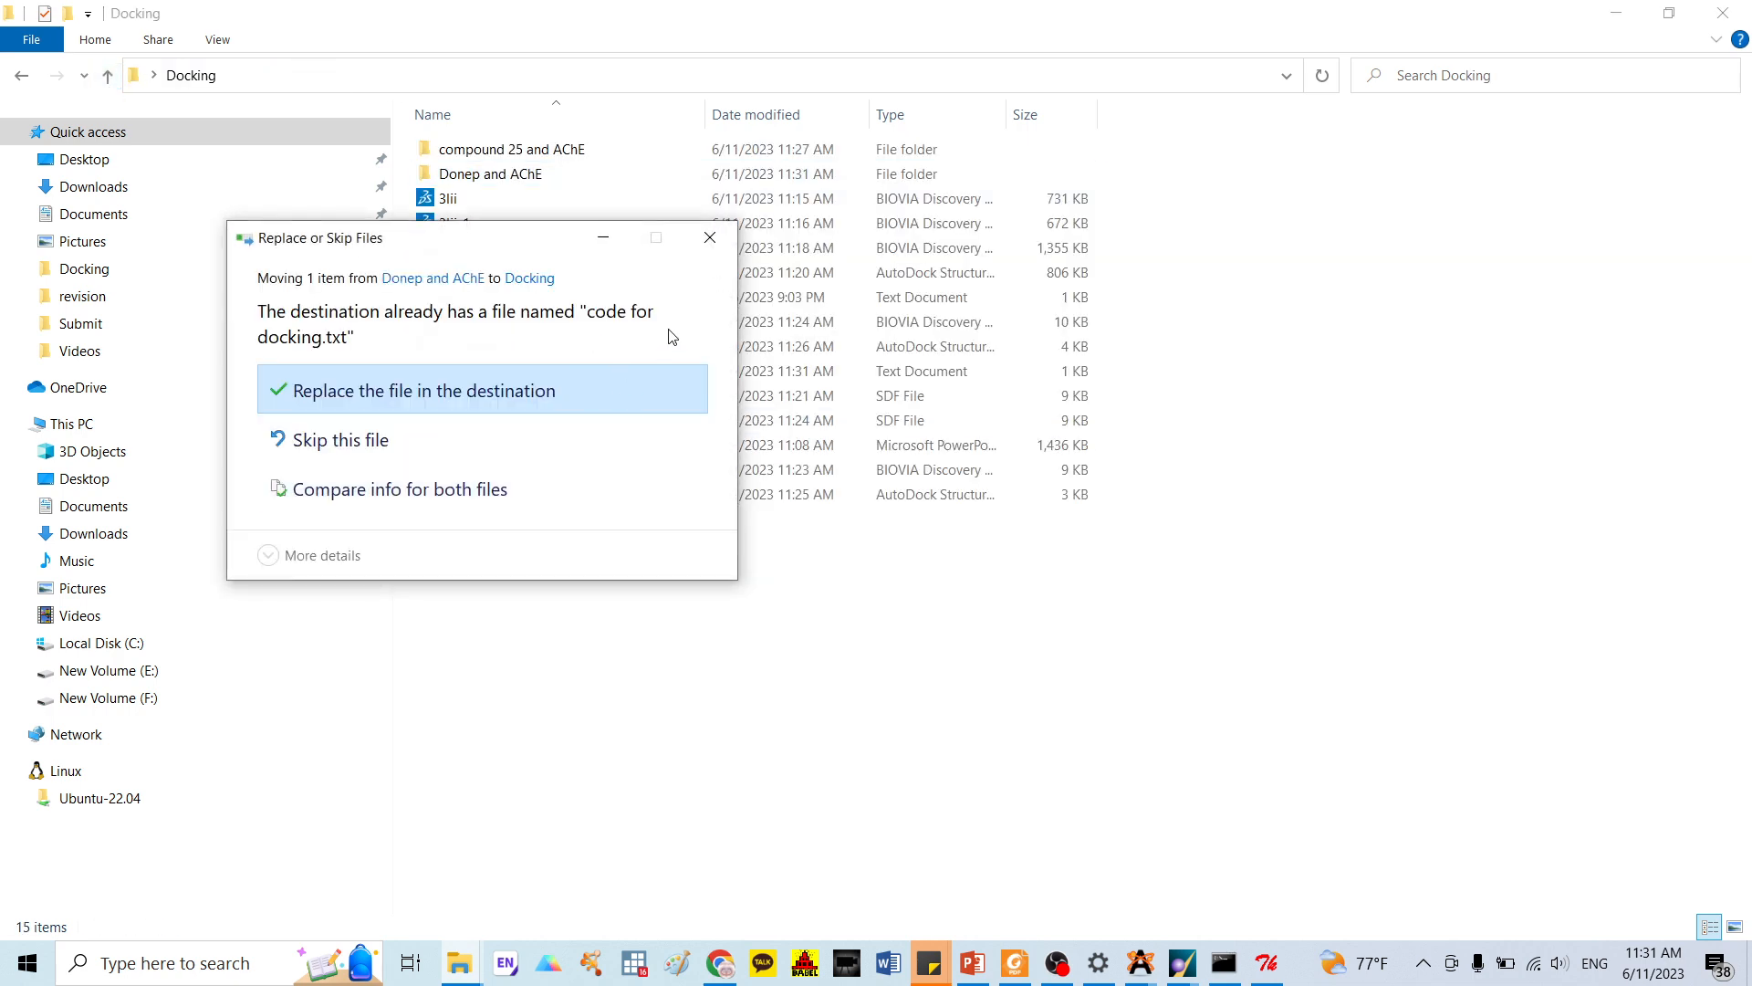
click(530, 398)
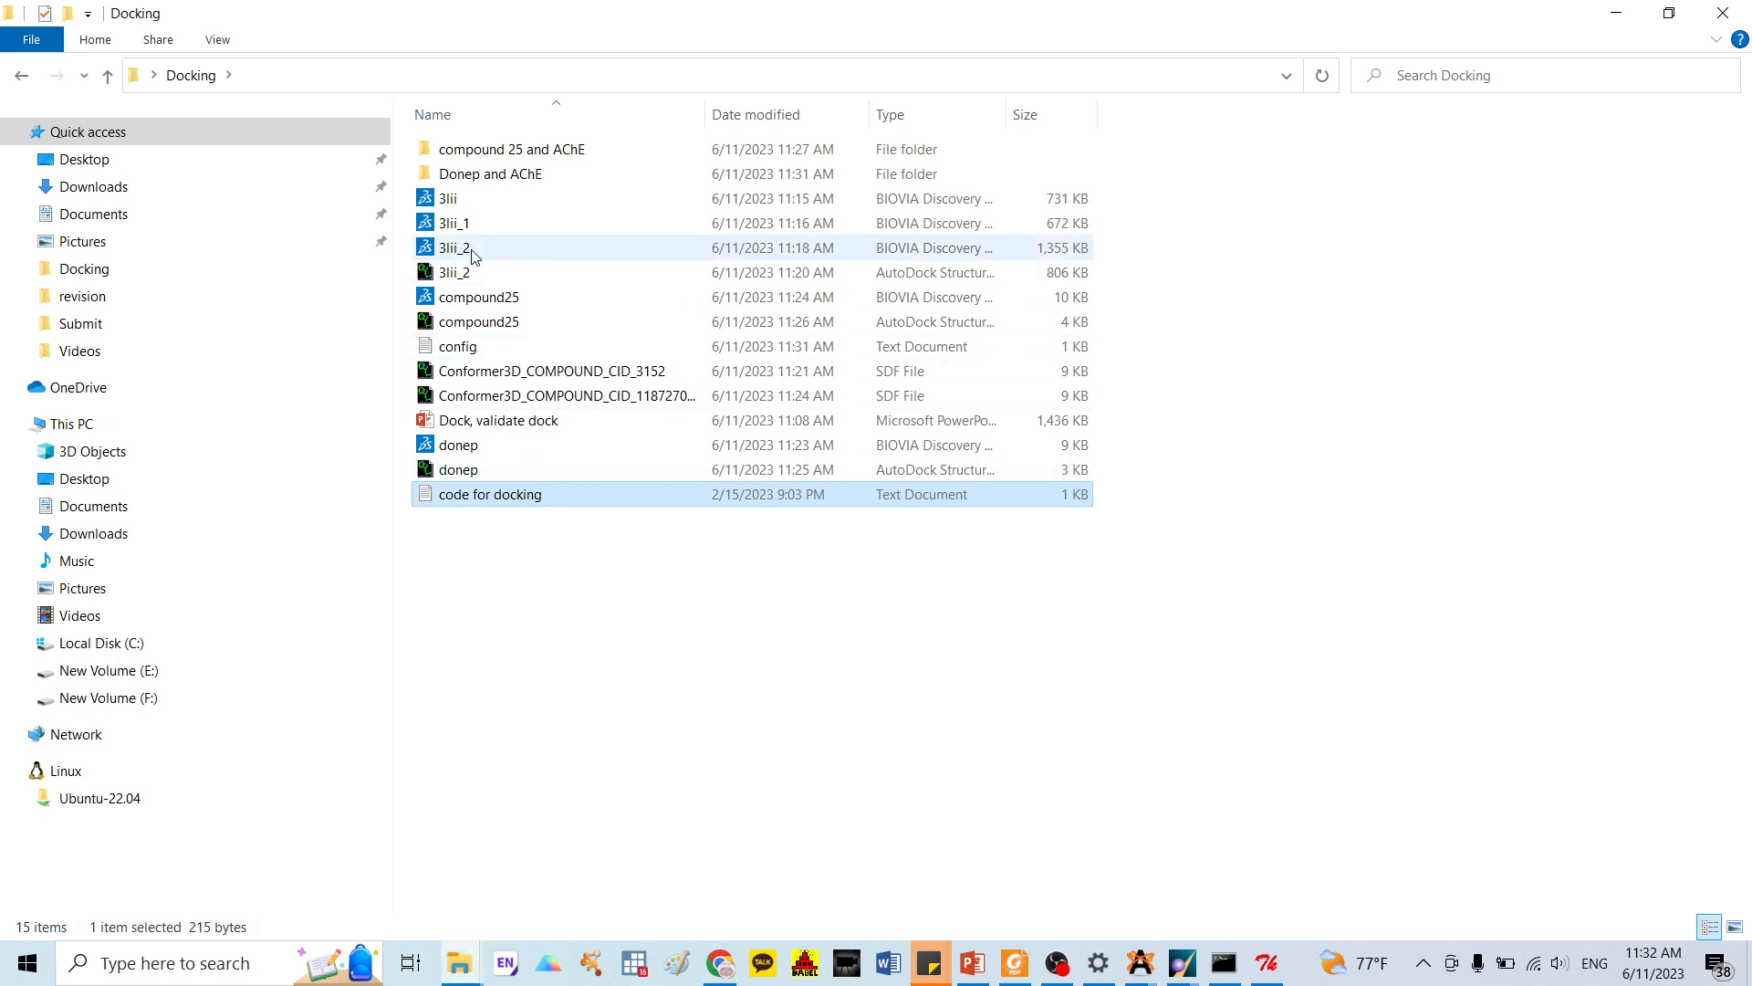
Open the config file in Donep and AChE, check its receptor, ligand and center entries, and close it
double_click(487, 176)
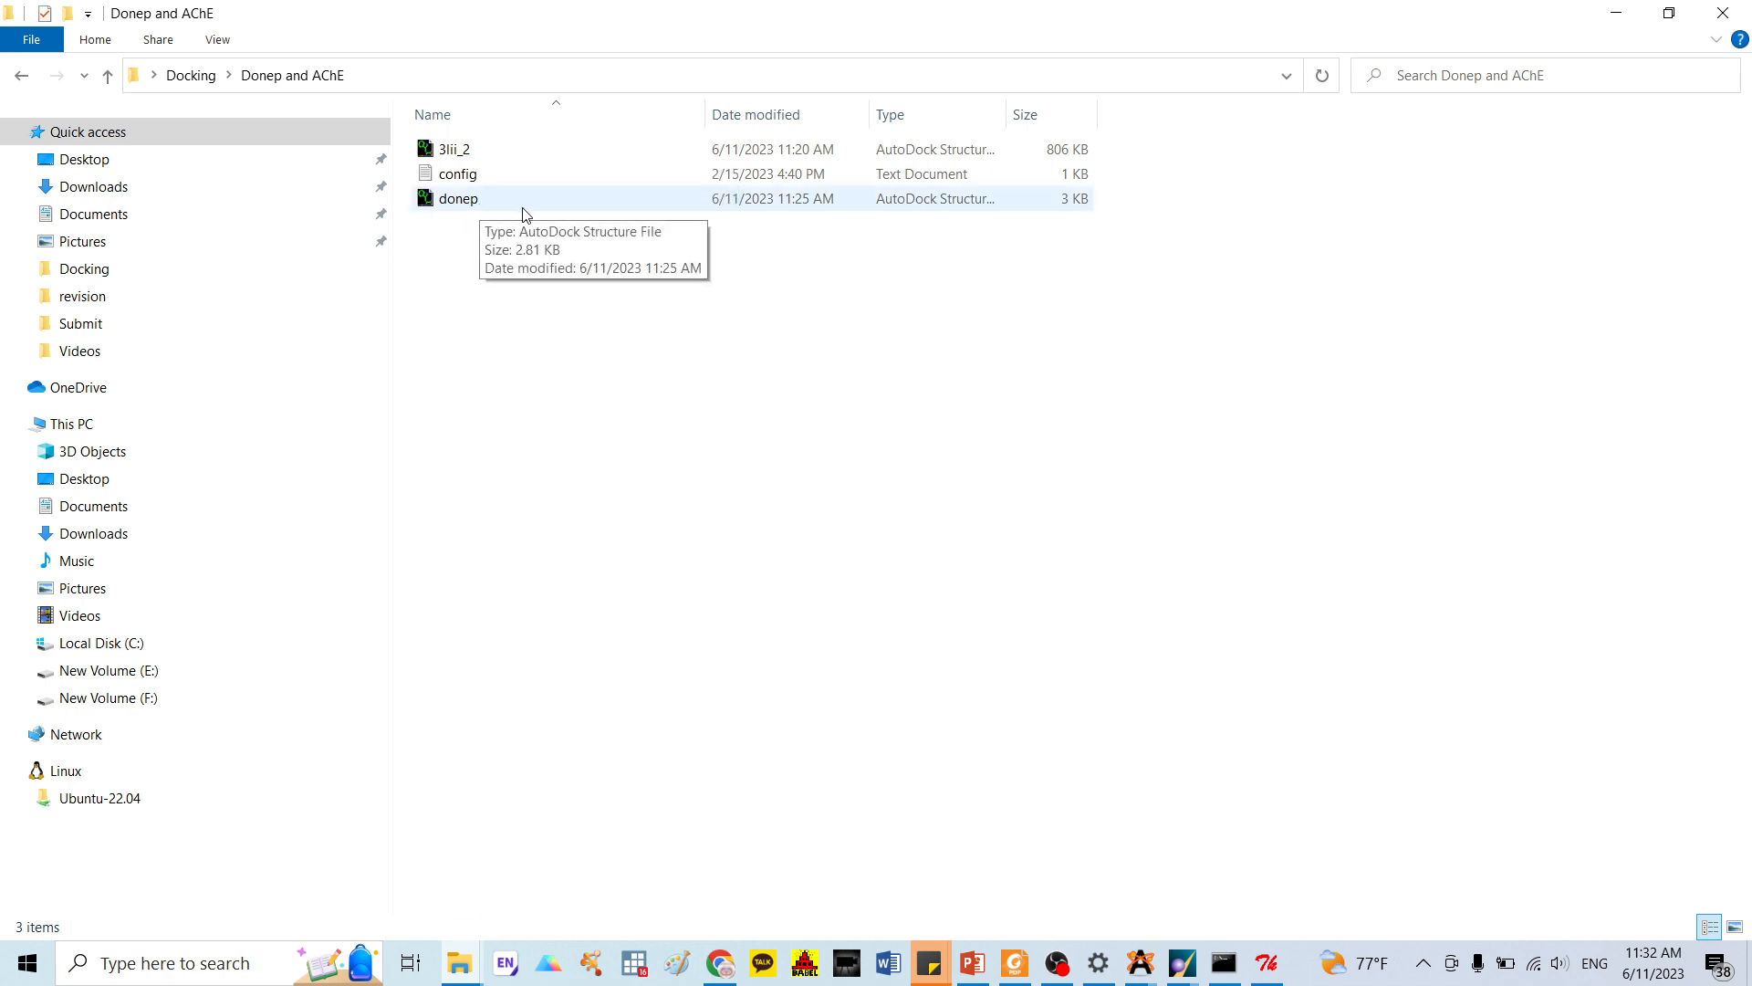
double_click(476, 175)
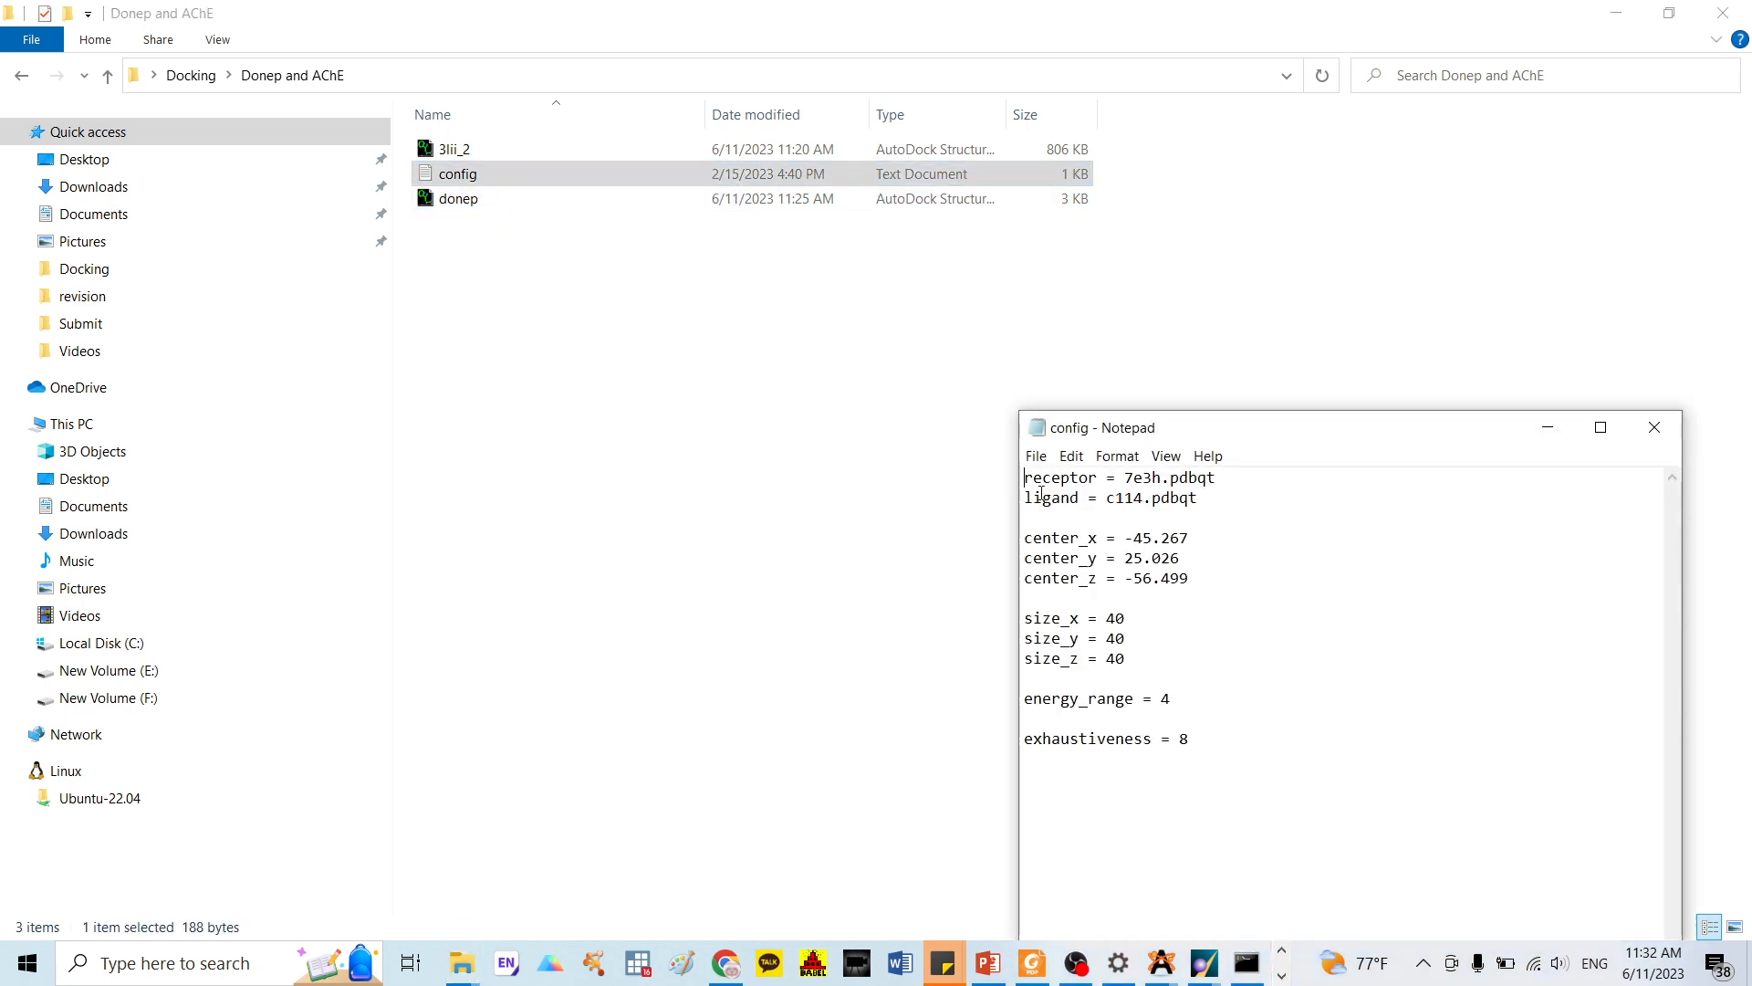
click(1660, 427)
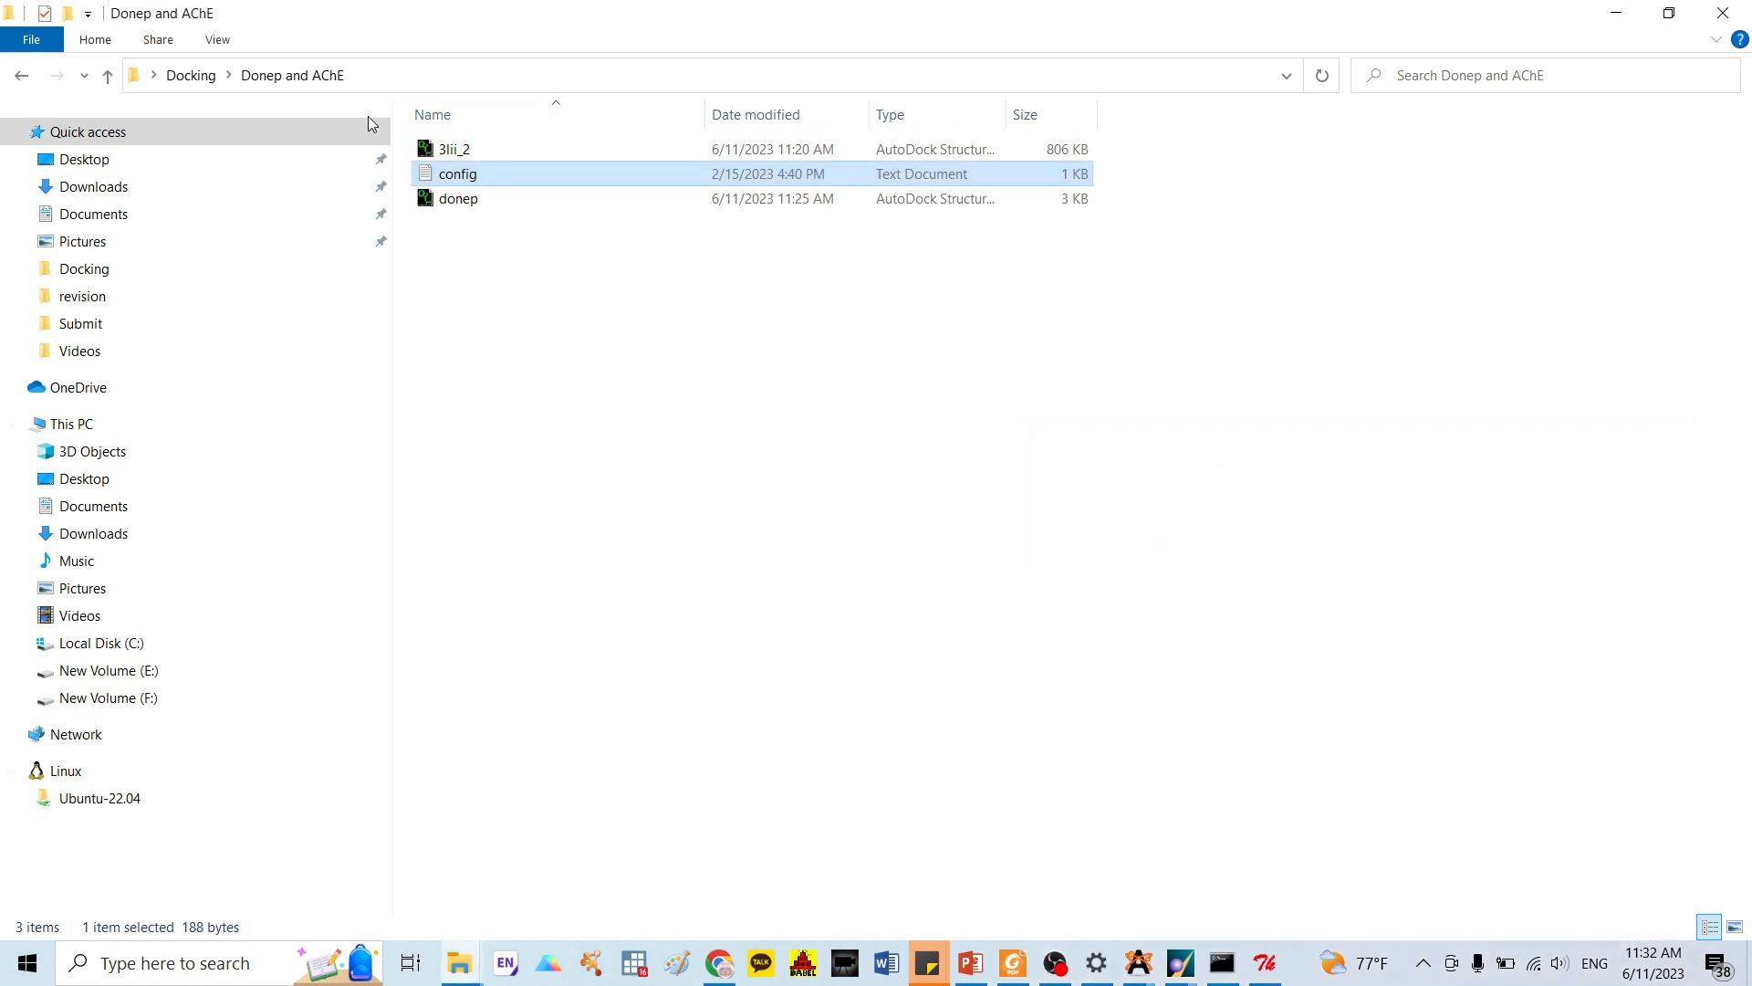
Copy the updated config file from the Docking folder into Donep and AChE, replacing the outdated copy
click(110, 76)
click(486, 369)
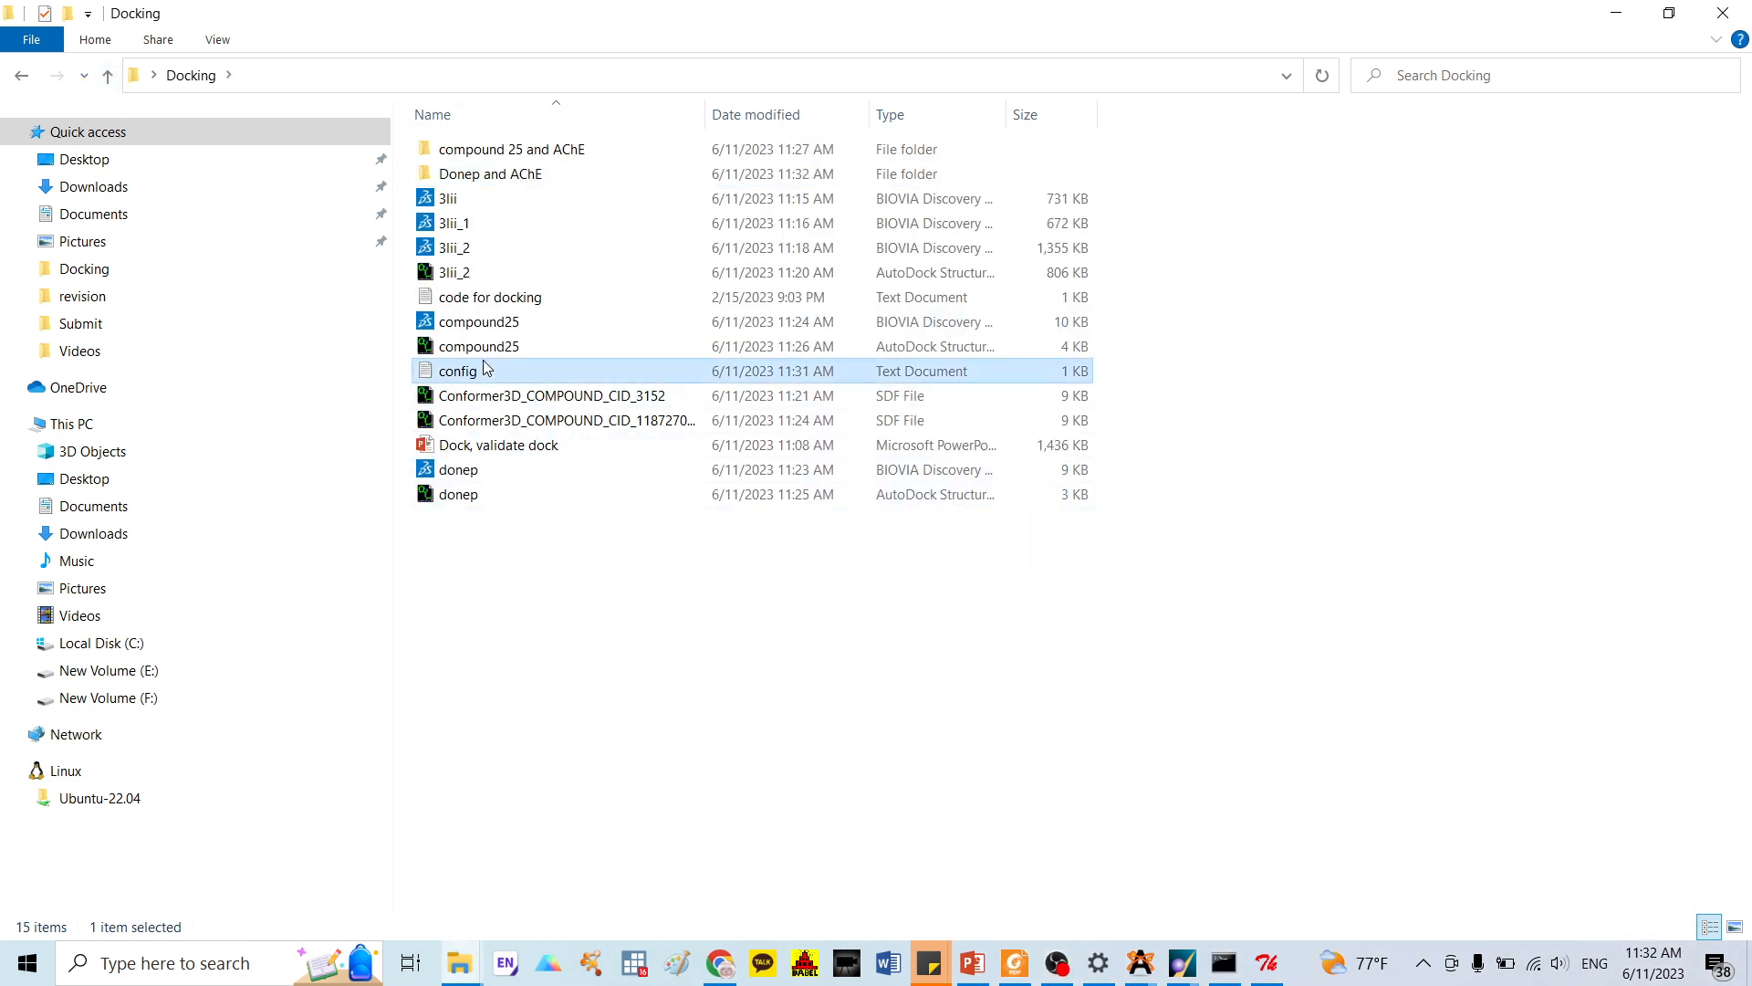
double_click(461, 173)
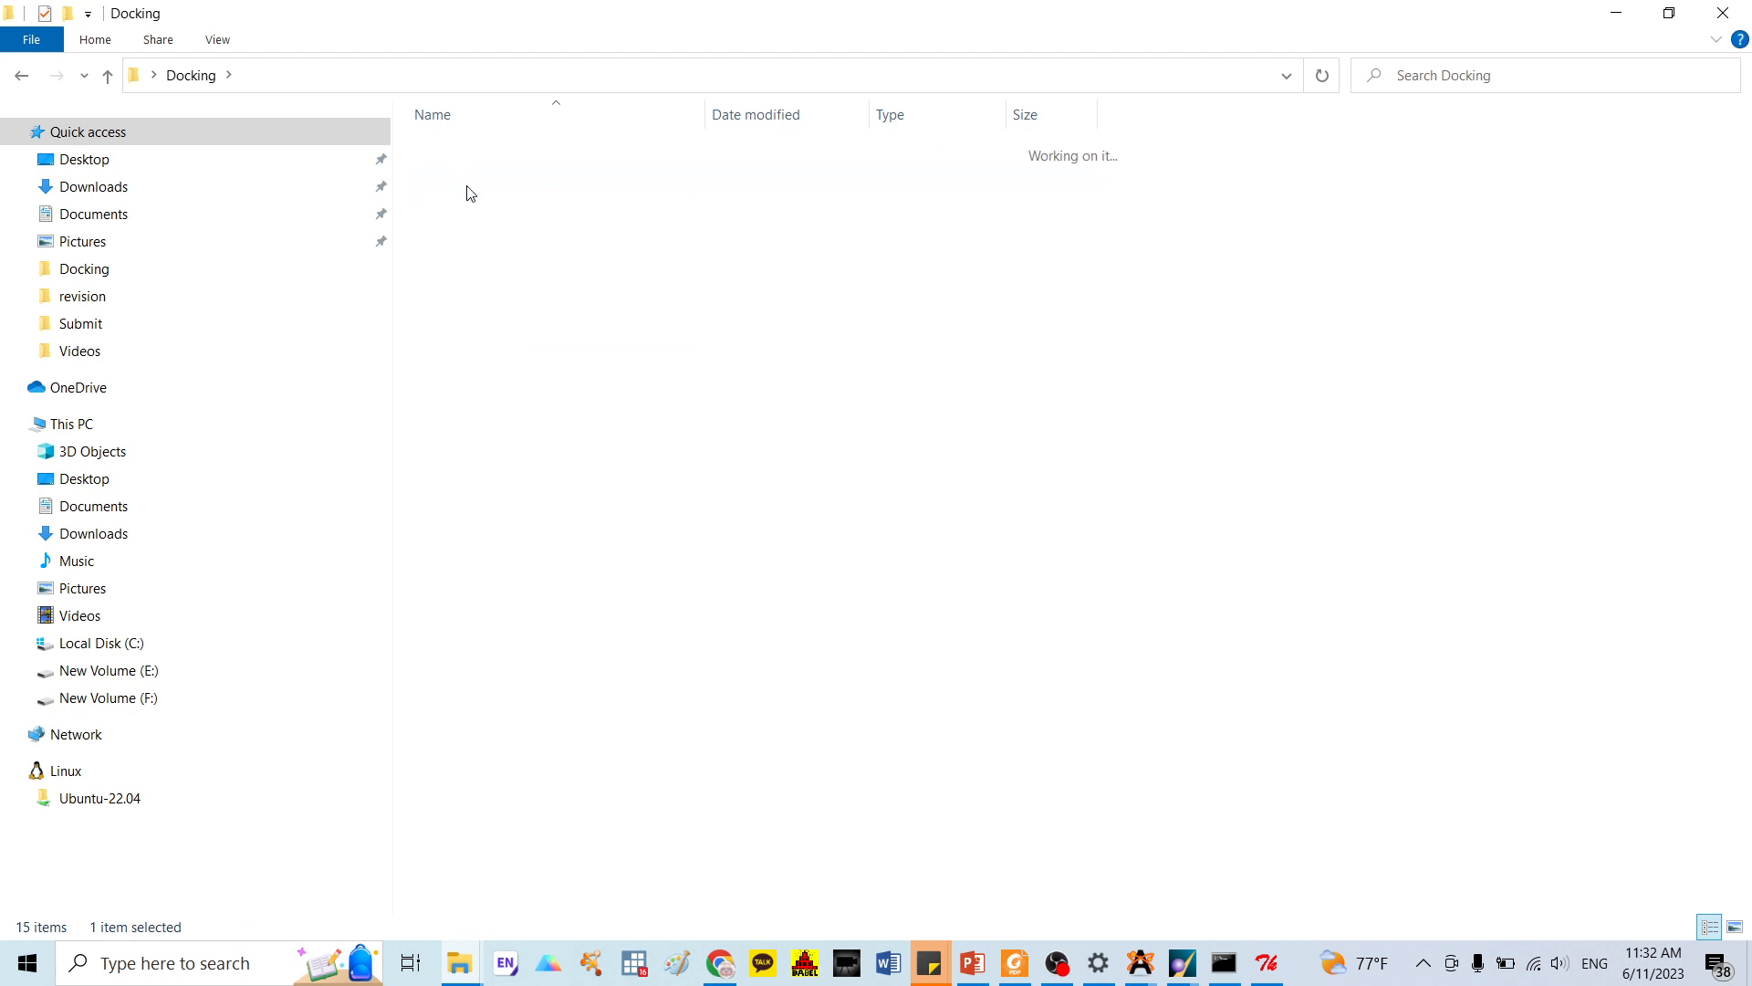
key(ctrl+v)
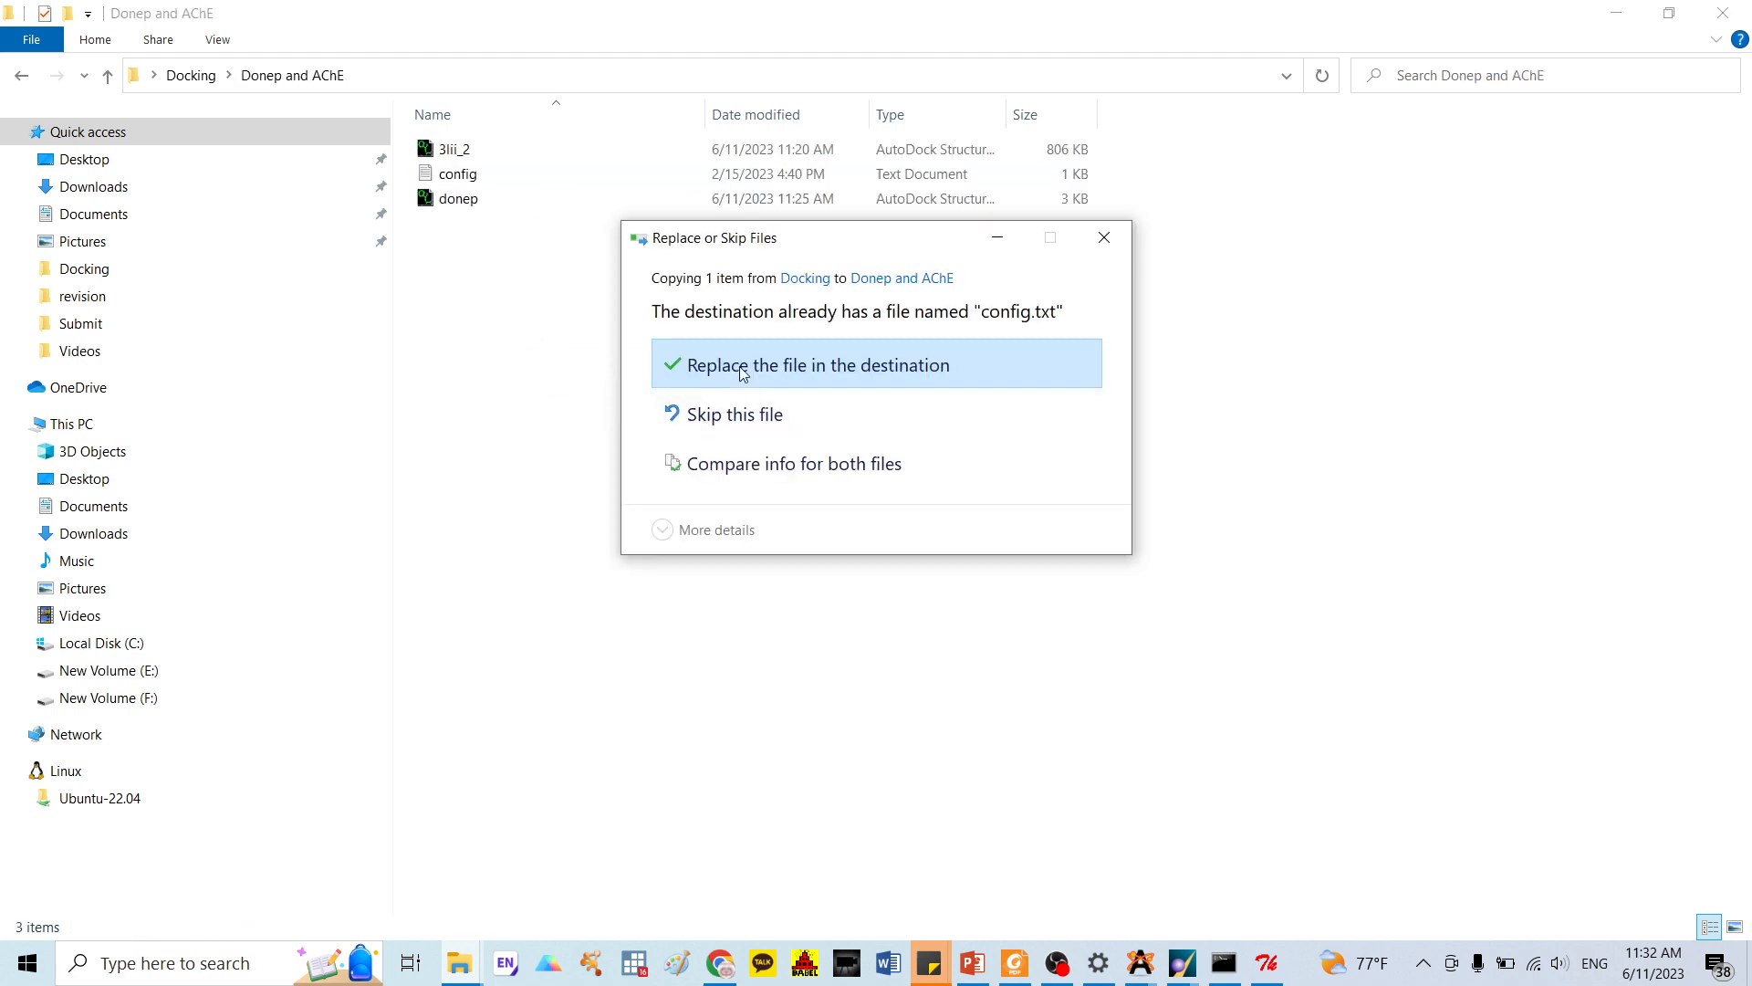
click(741, 361)
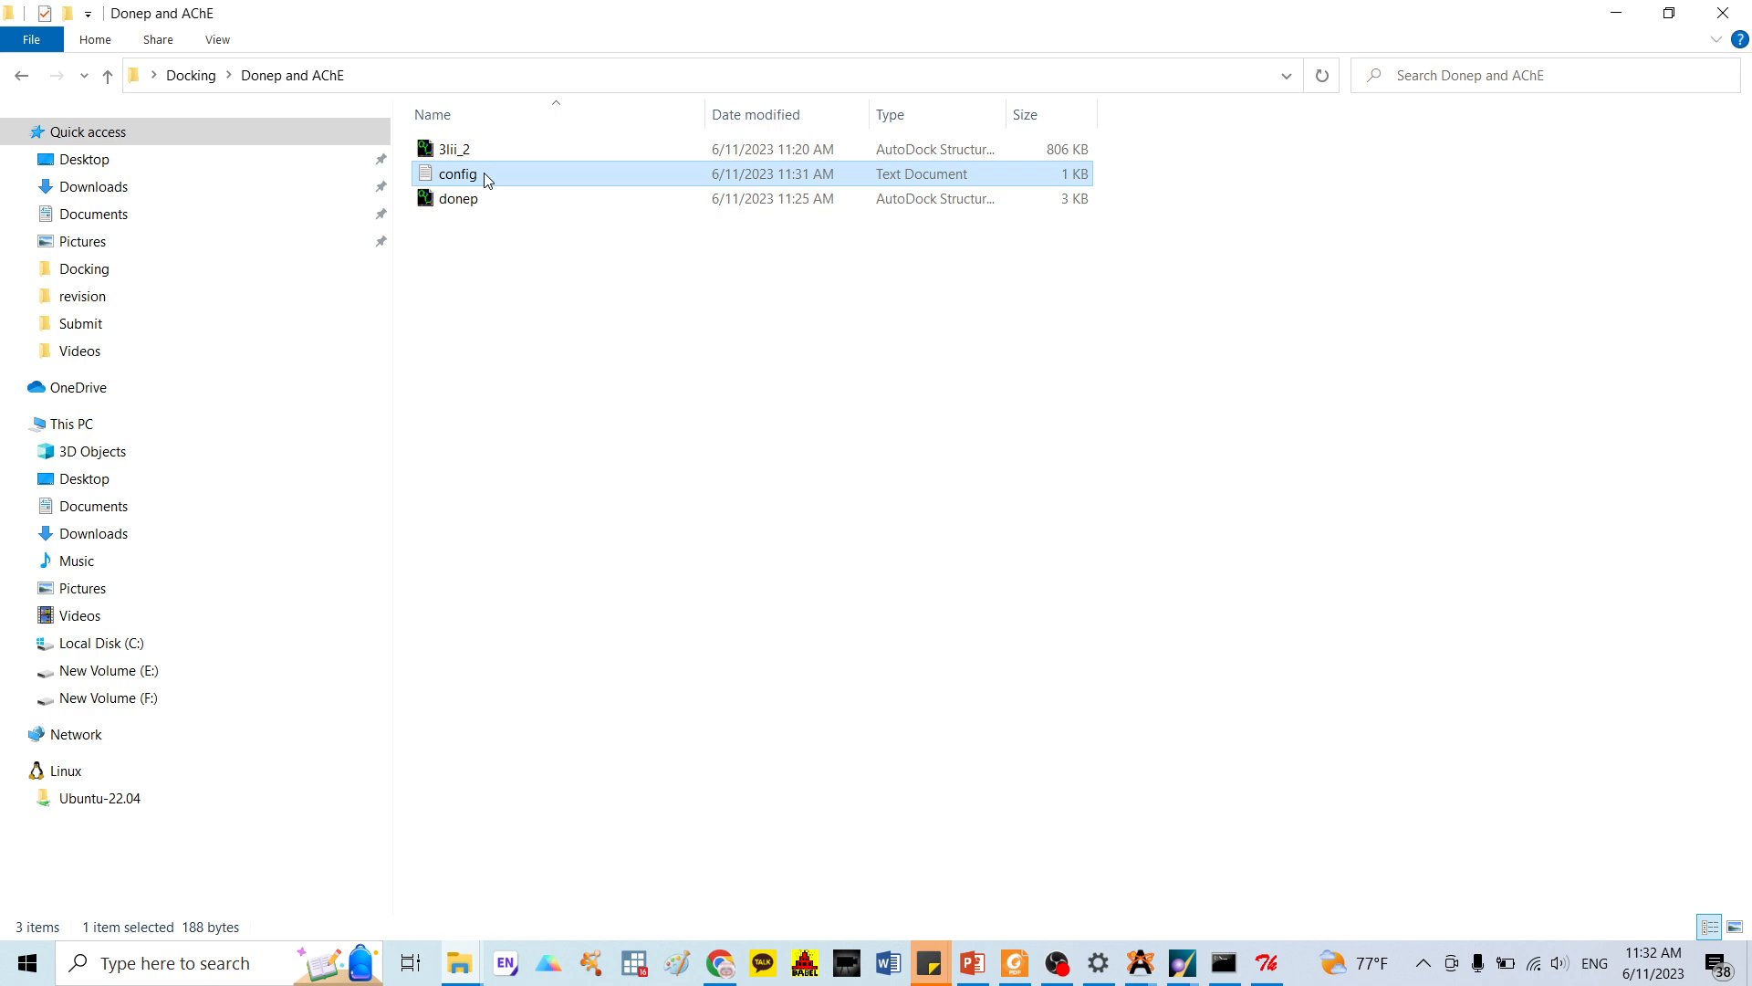
Review the receptor, ligand, center and size parameters in the replaced config file in Donep and AChE, then close it
double_click(485, 176)
drag(1248, 433, 1249, 209)
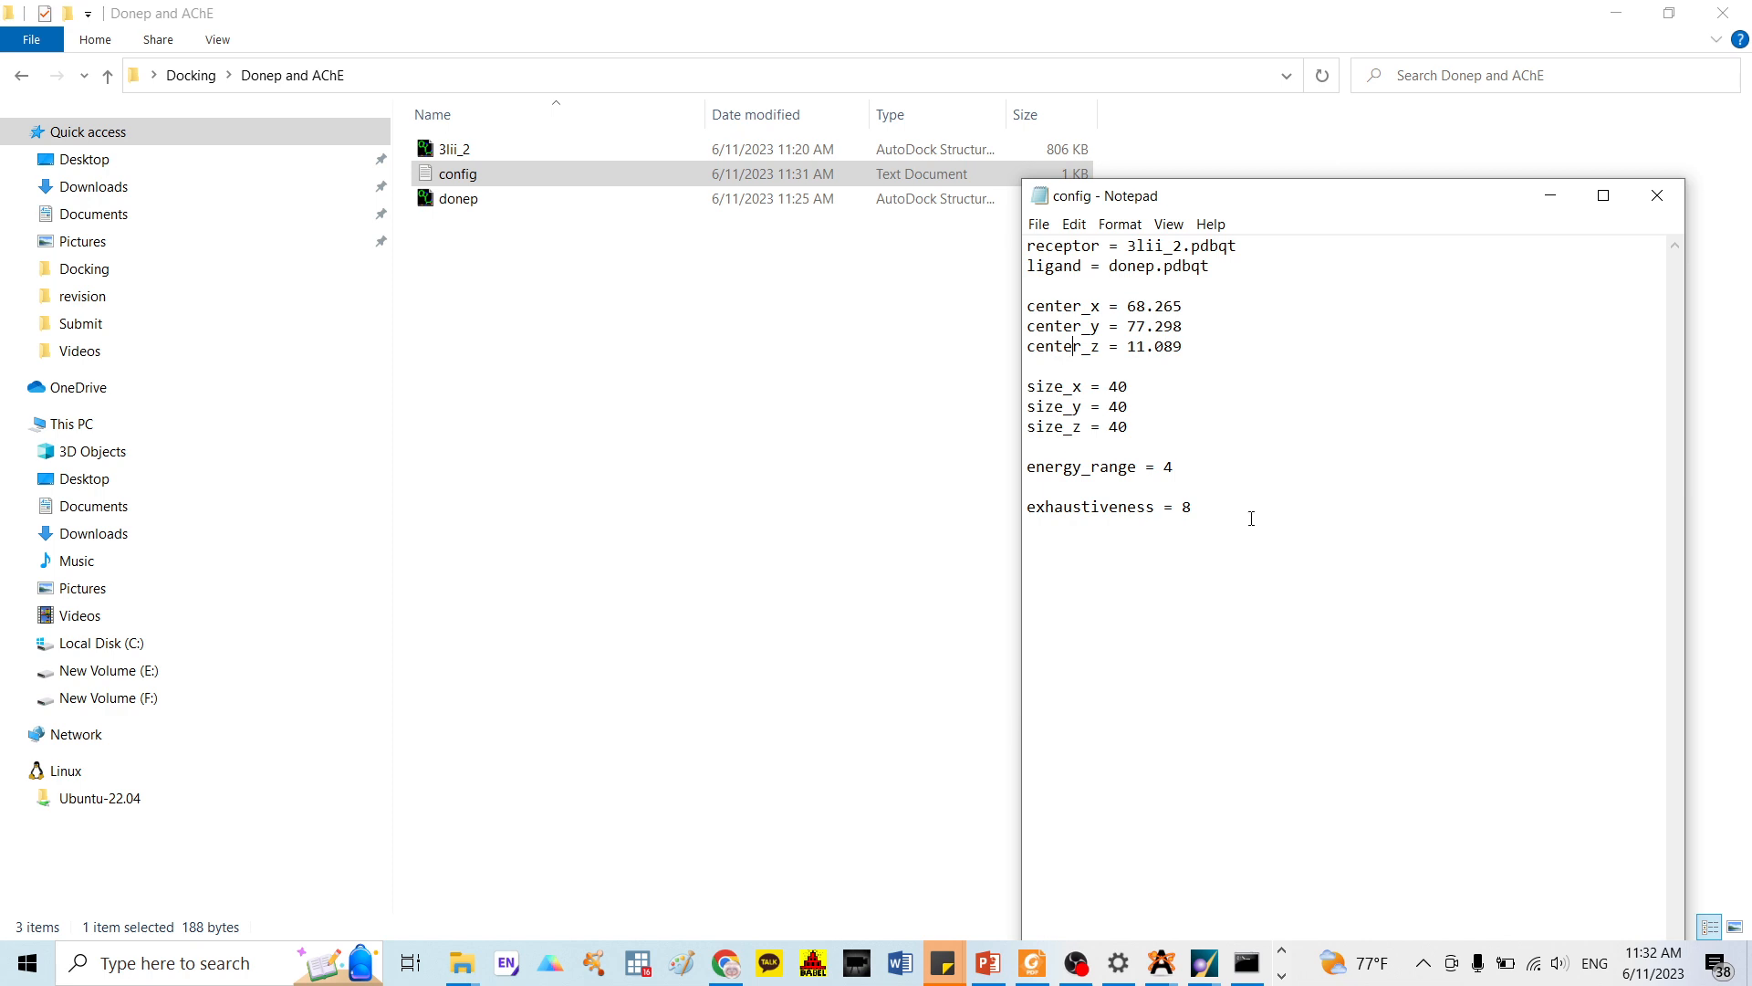
click(1663, 205)
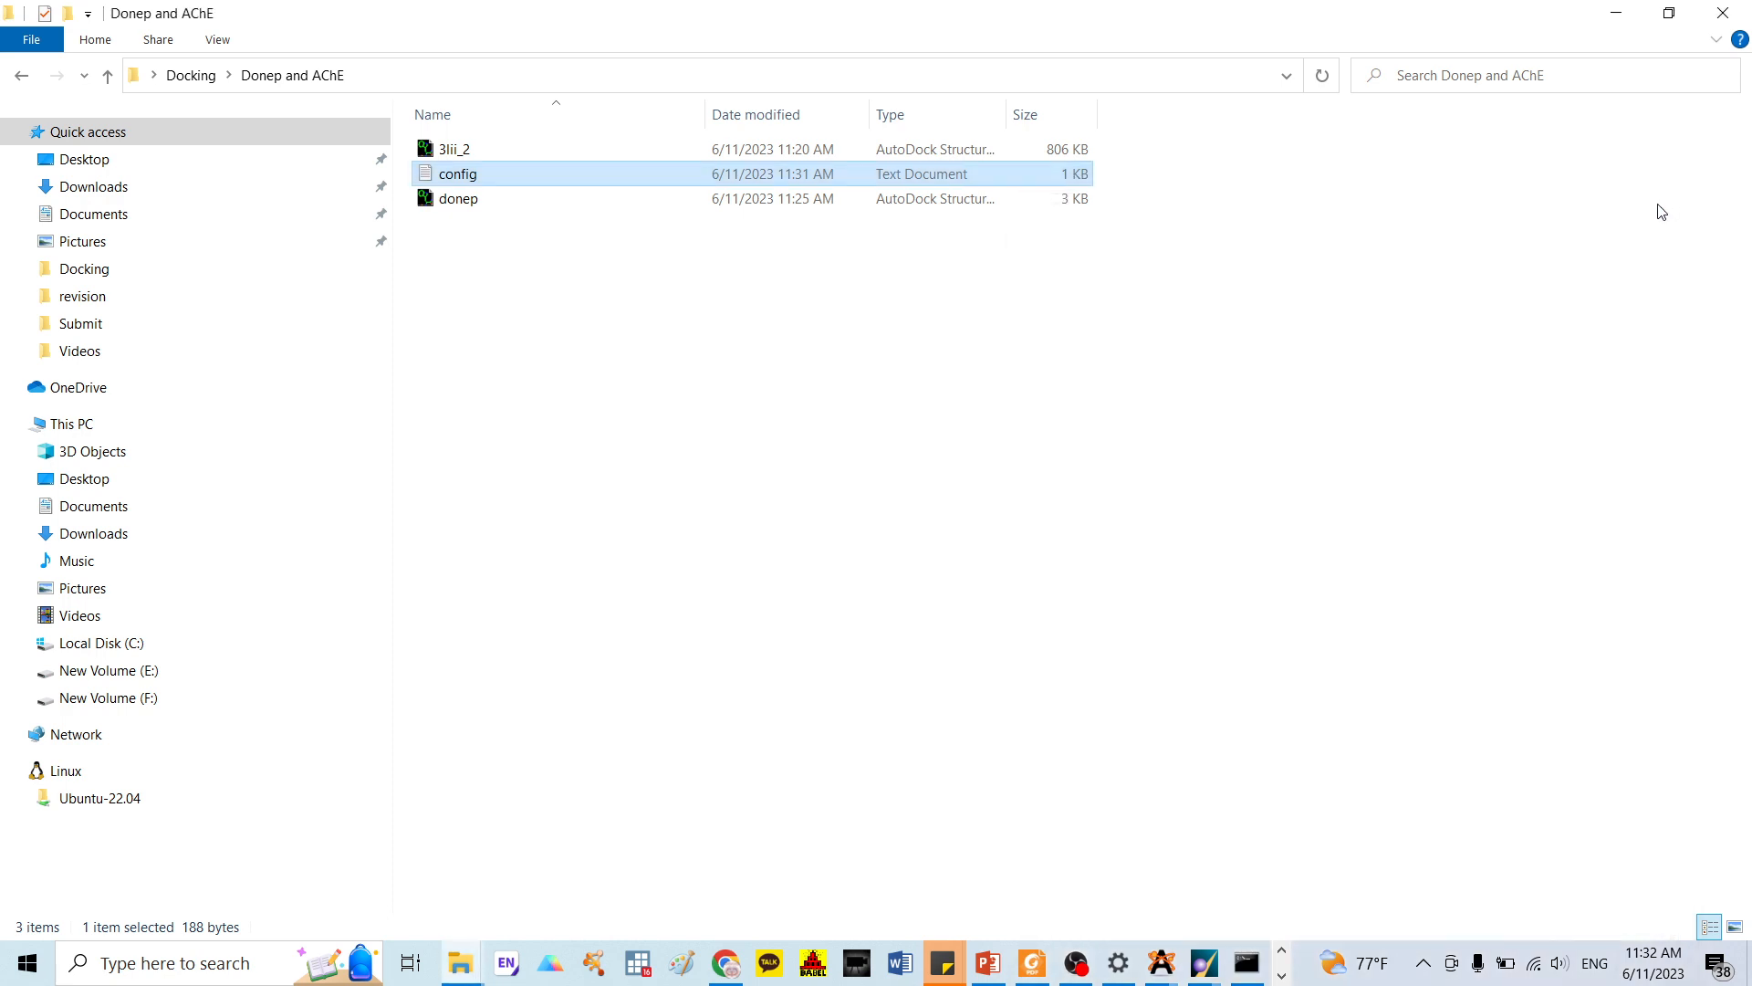
click(882, 409)
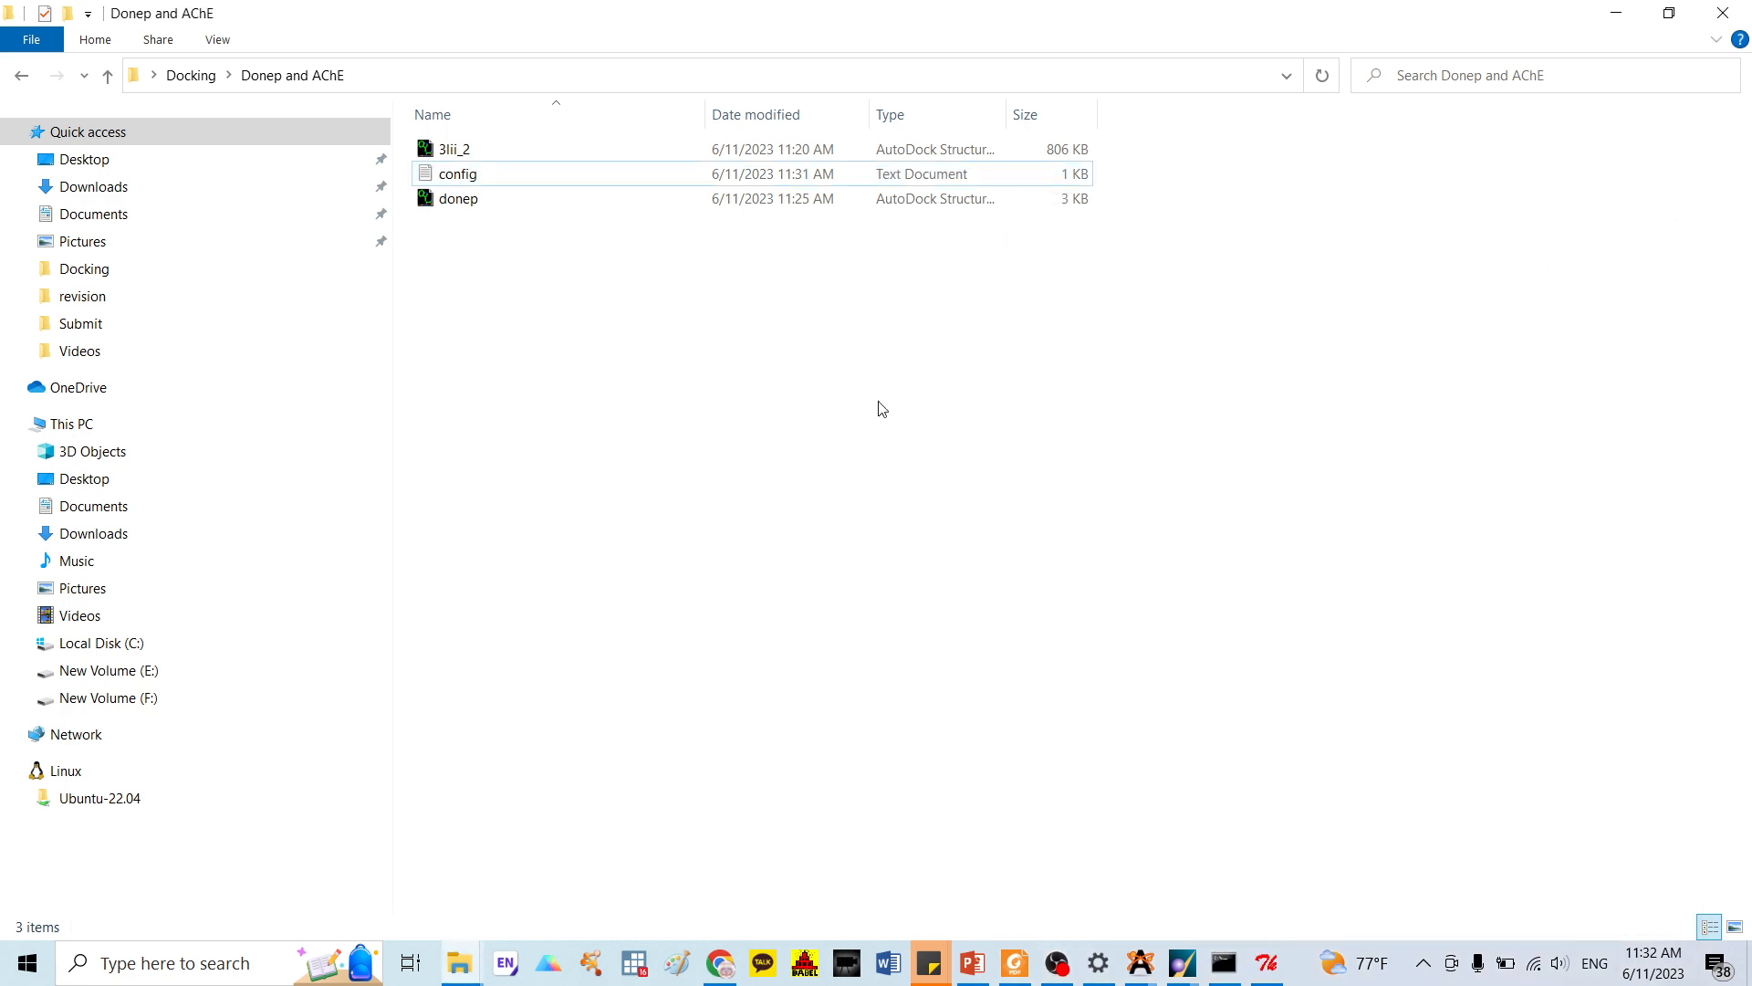
Switch to the Dock, validate dock presentation in PowerPoint, review slides 8 to 10 through docking validation, and return to File Explorer
click(977, 966)
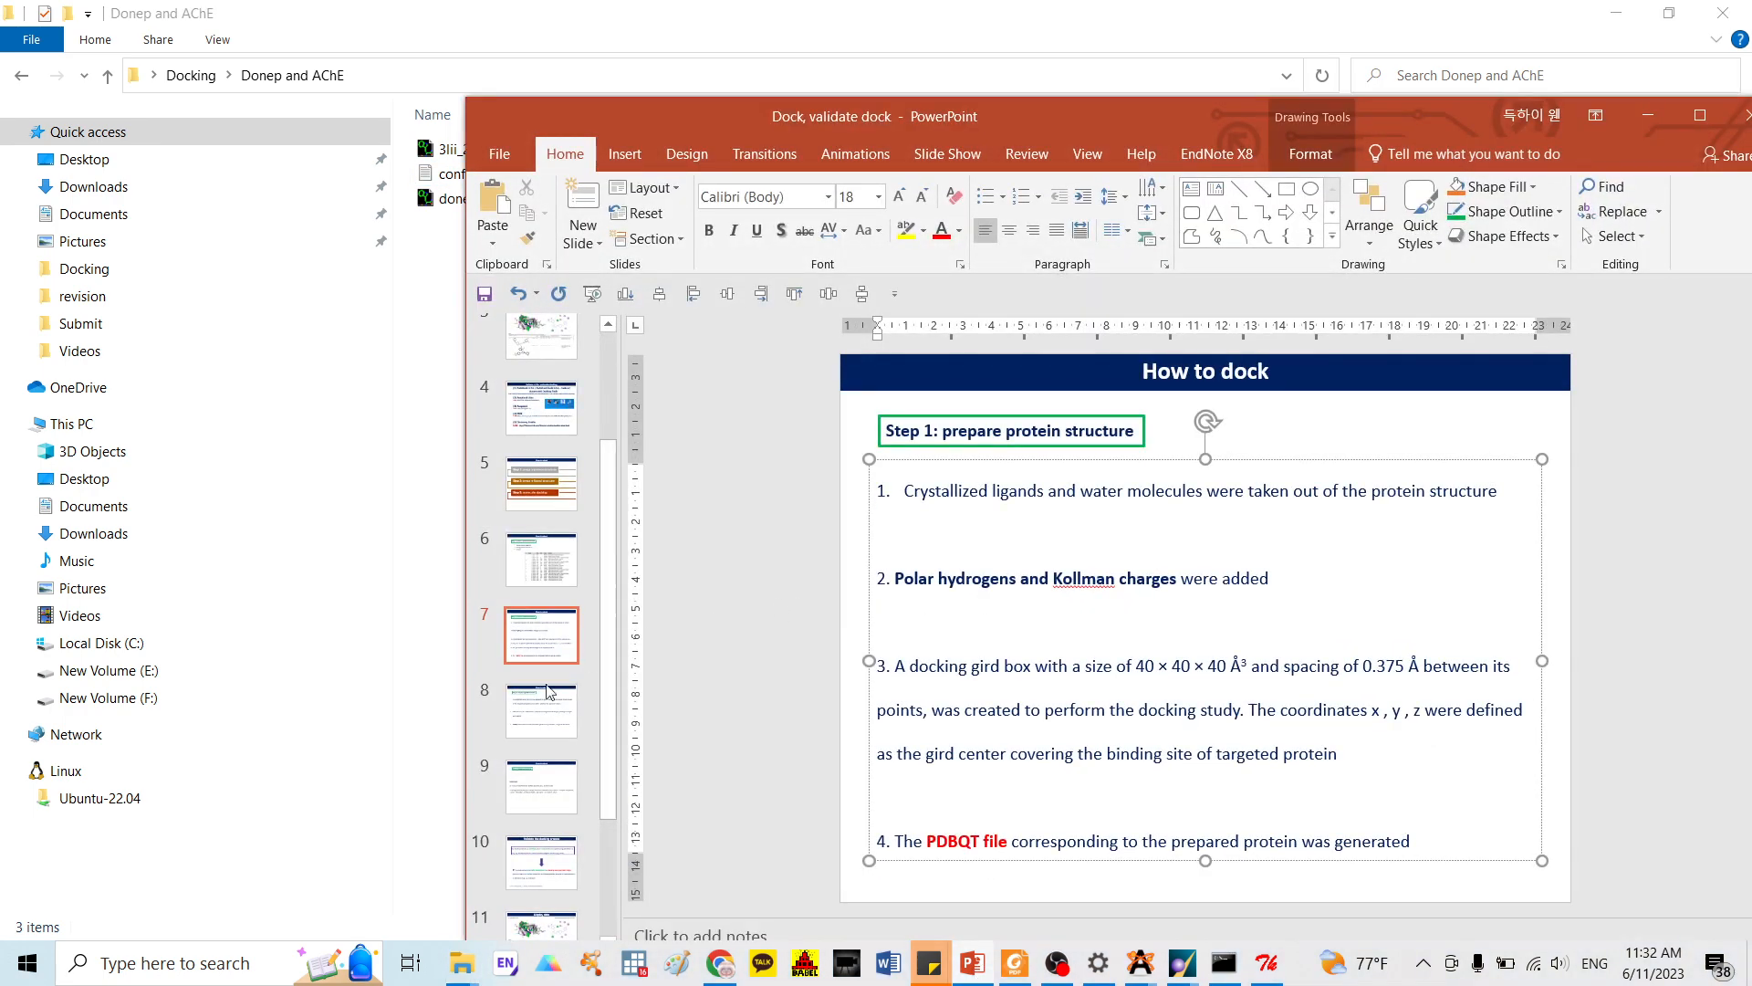
click(535, 727)
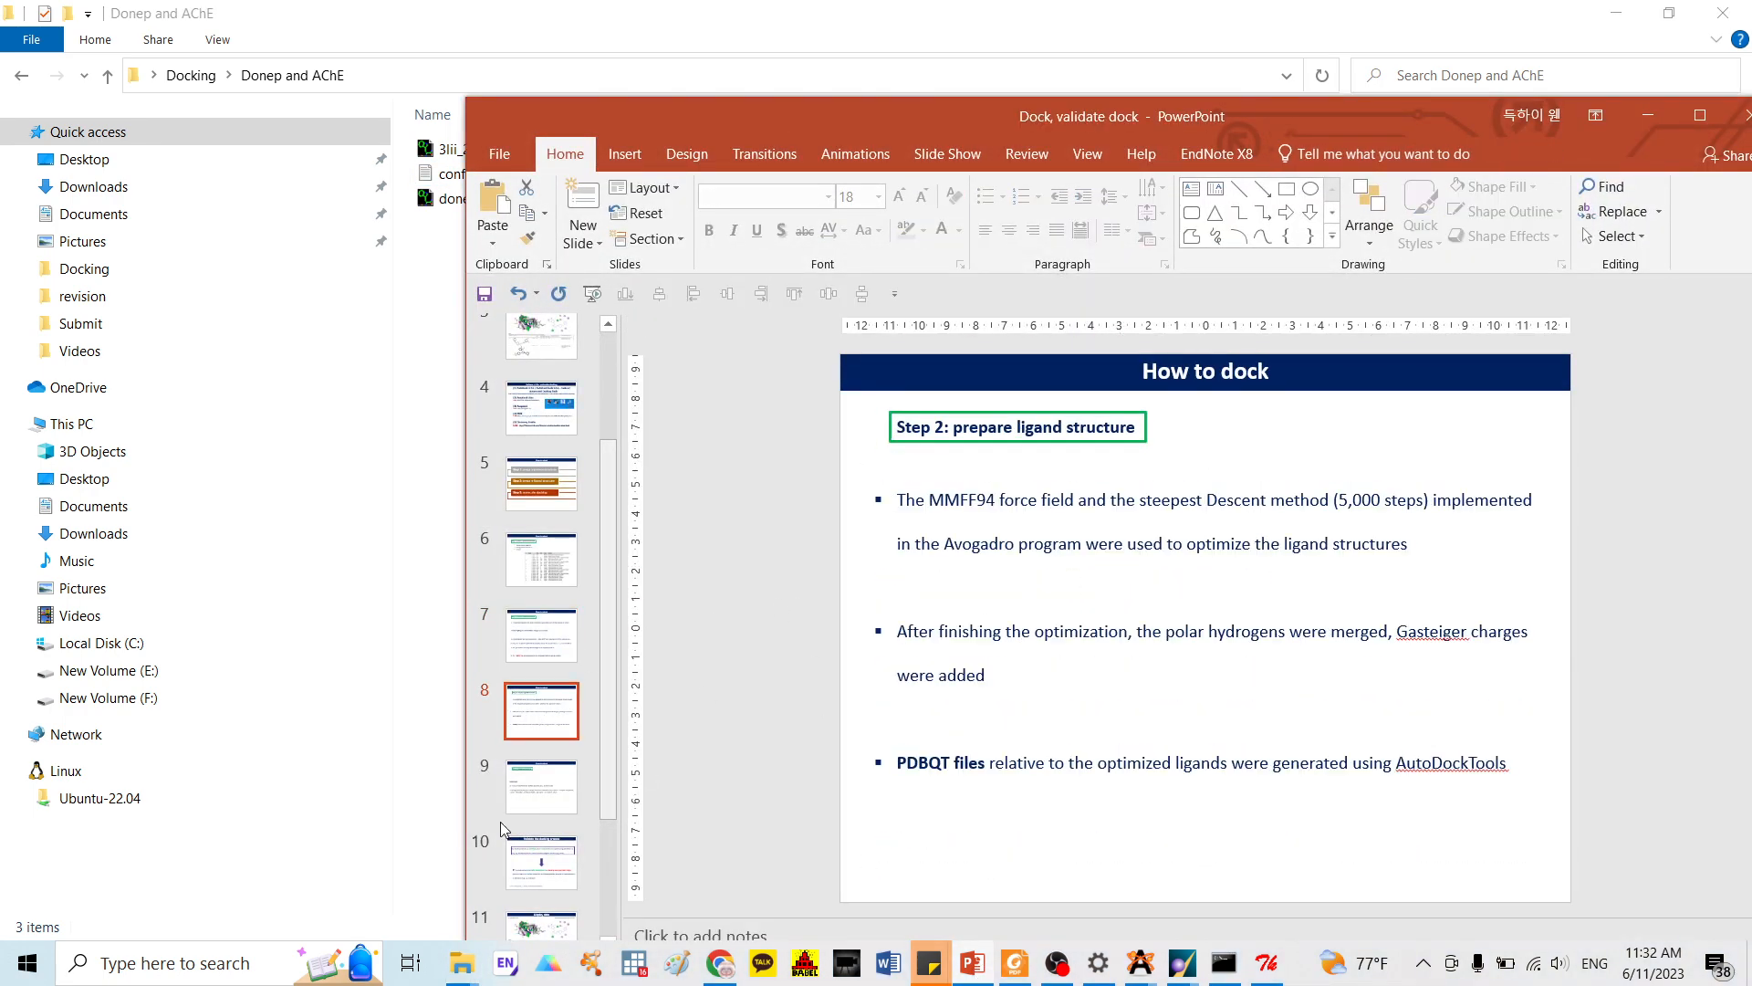
click(546, 793)
click(543, 863)
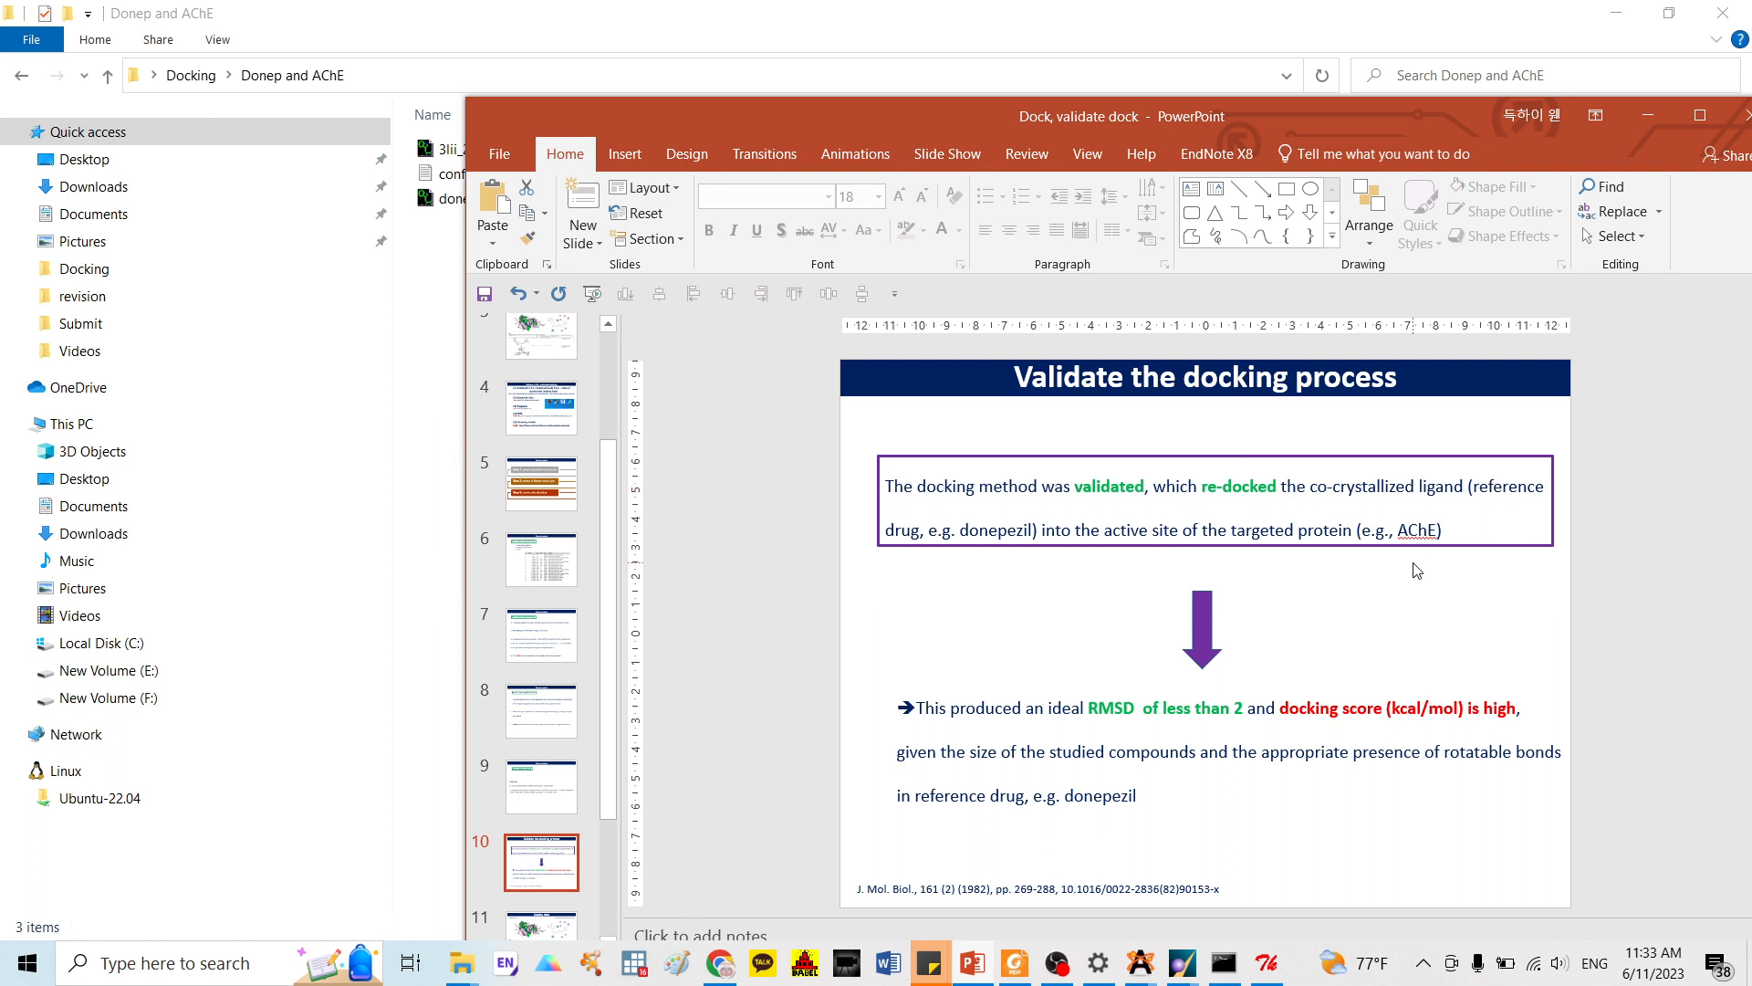
click(421, 426)
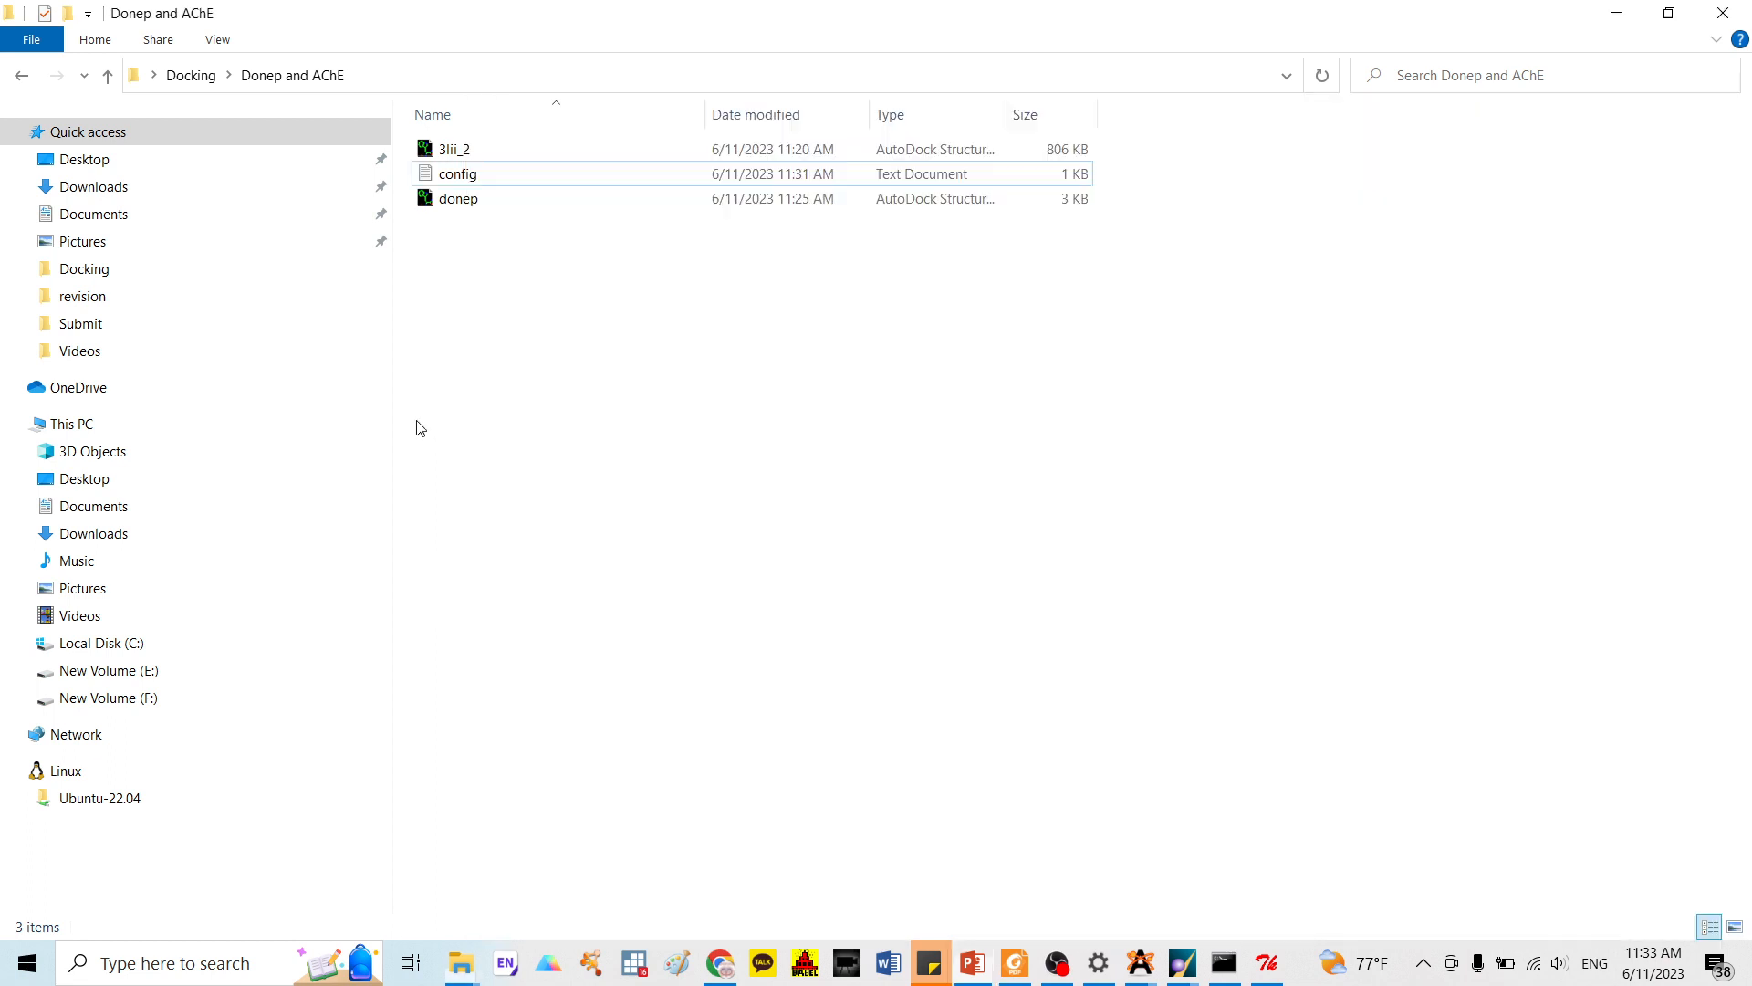
Copy the config file from Donep and AChE into the compound 25 and AChE folder
click(511, 183)
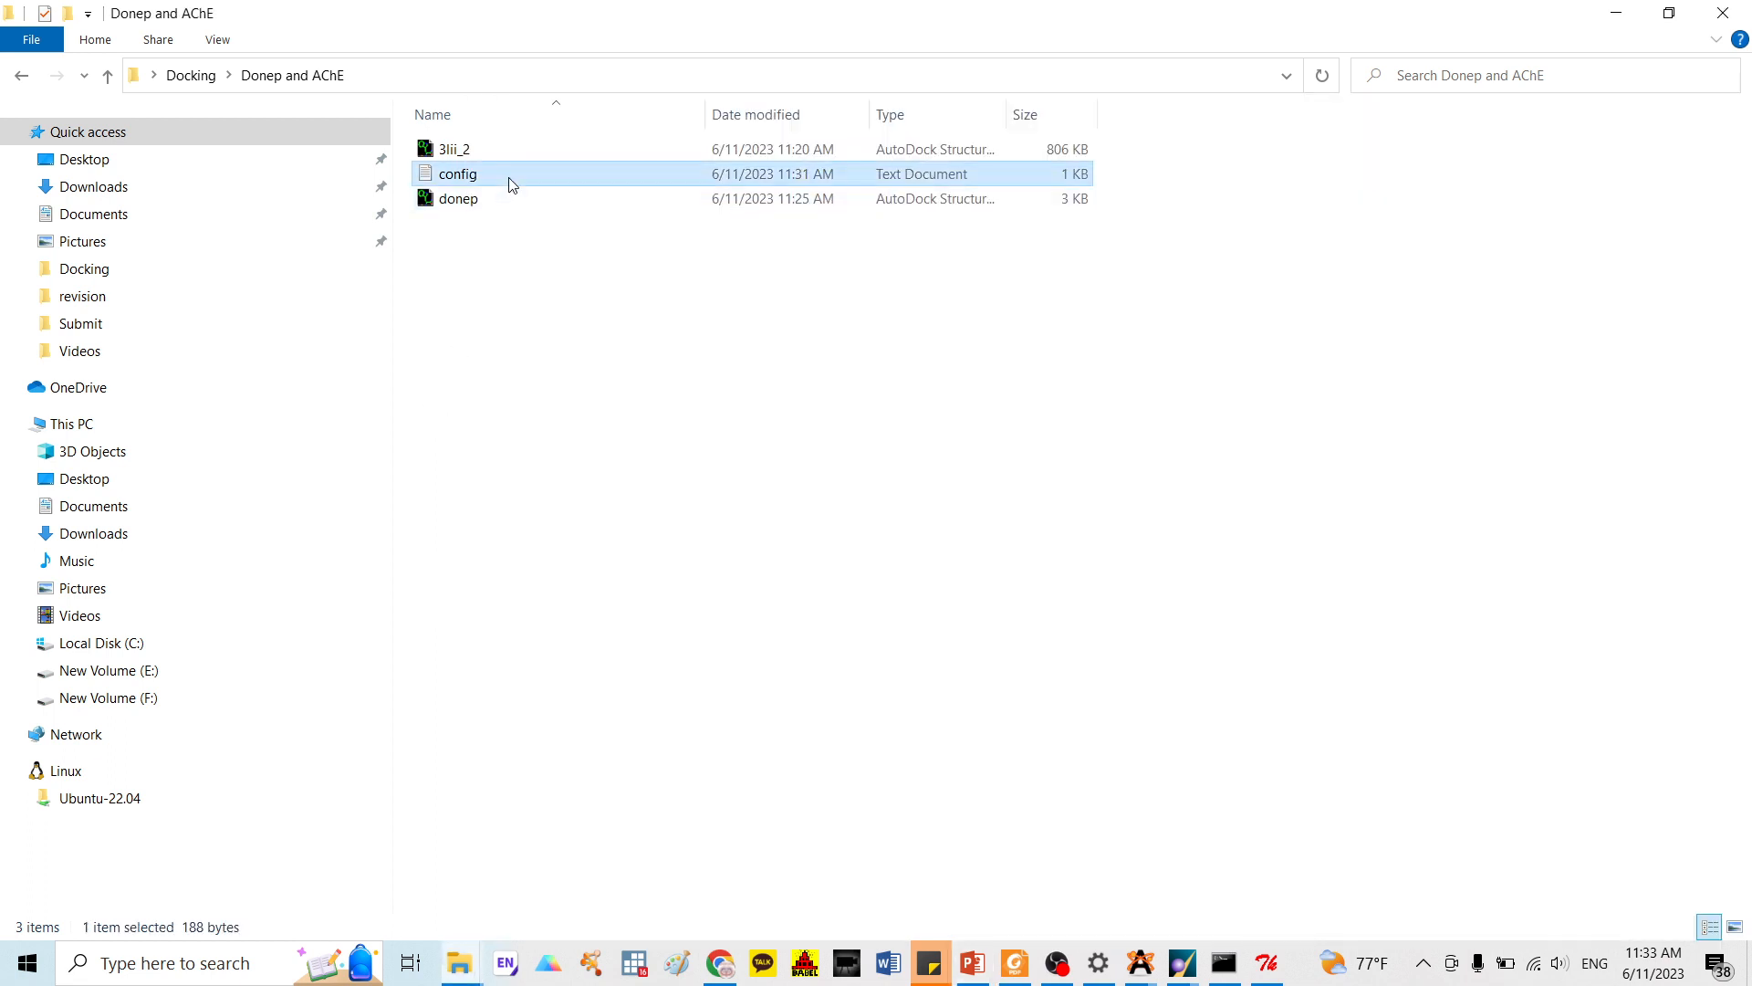
click(267, 77)
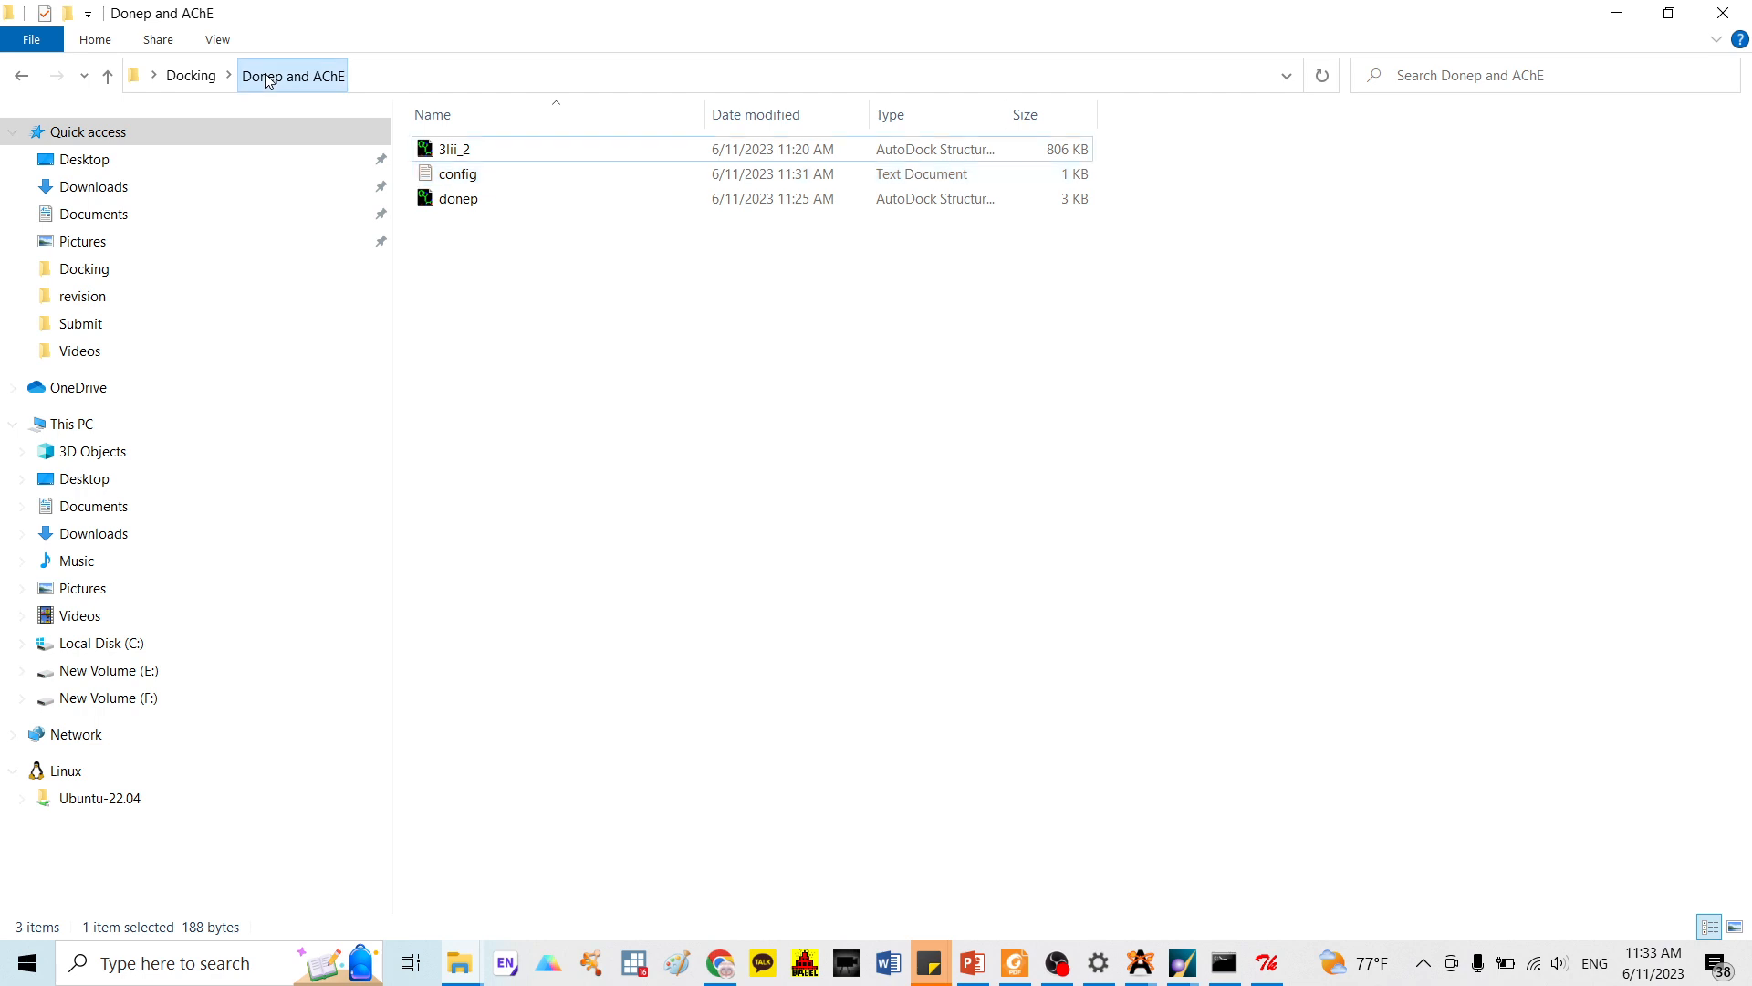
click(193, 77)
double_click(548, 146)
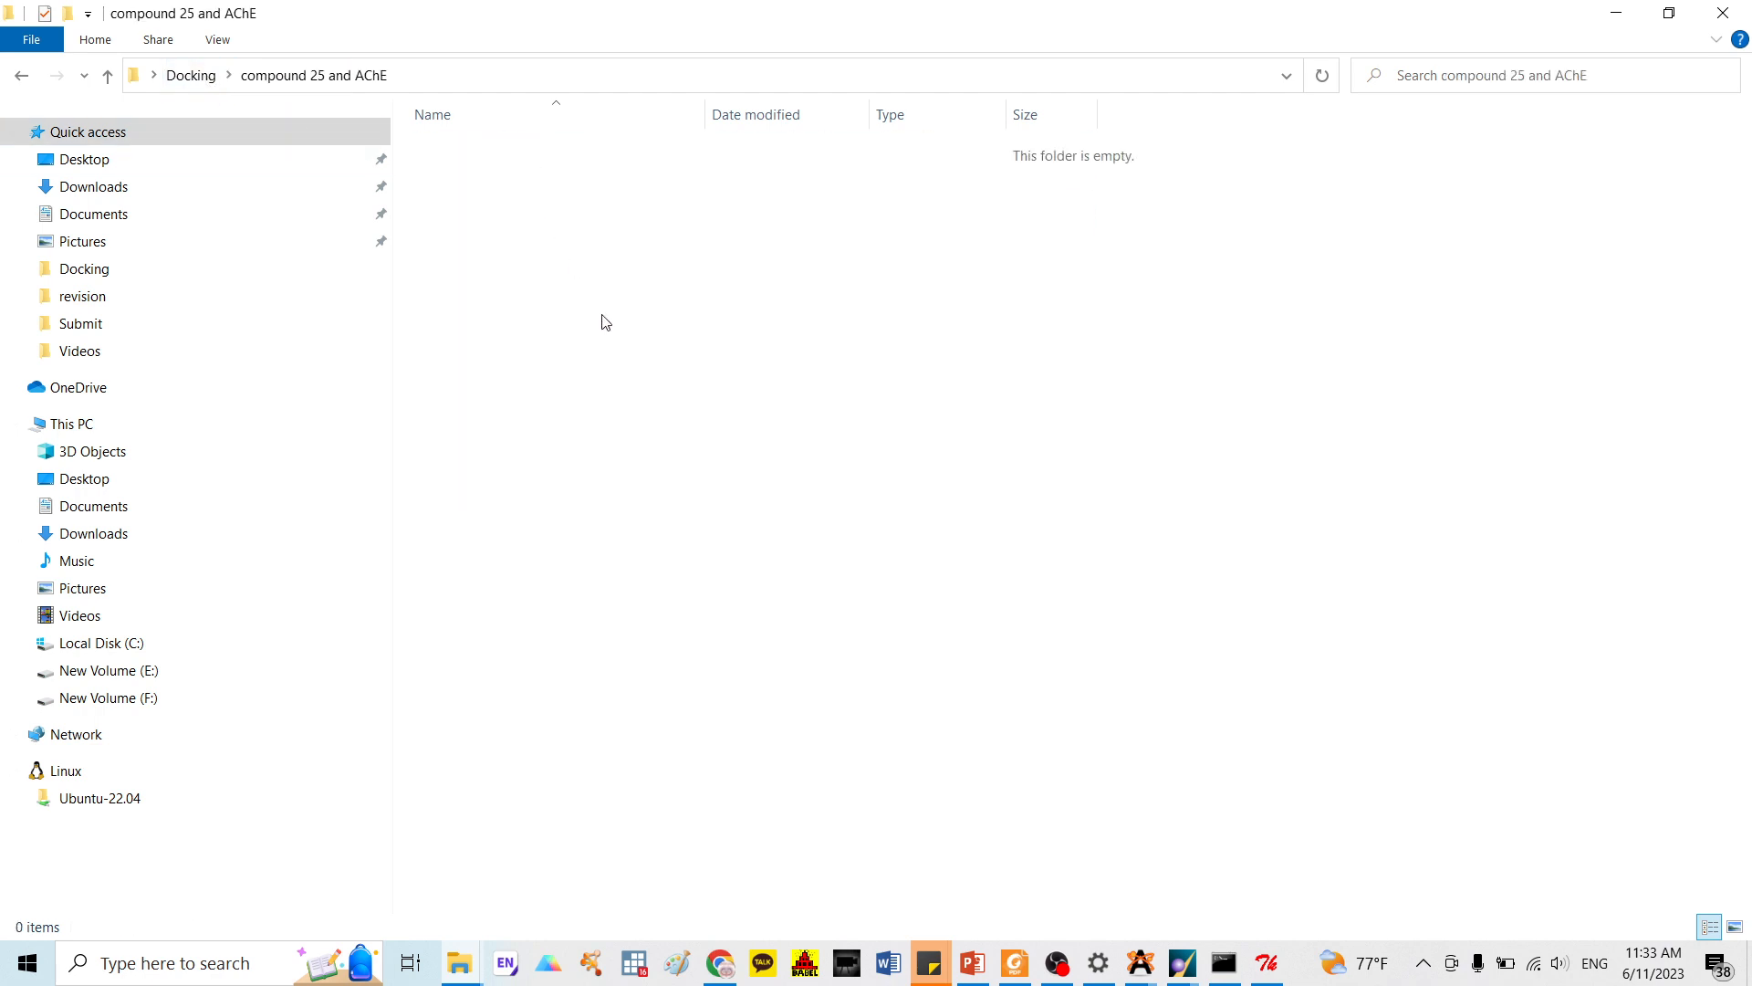
key(ctrl+v)
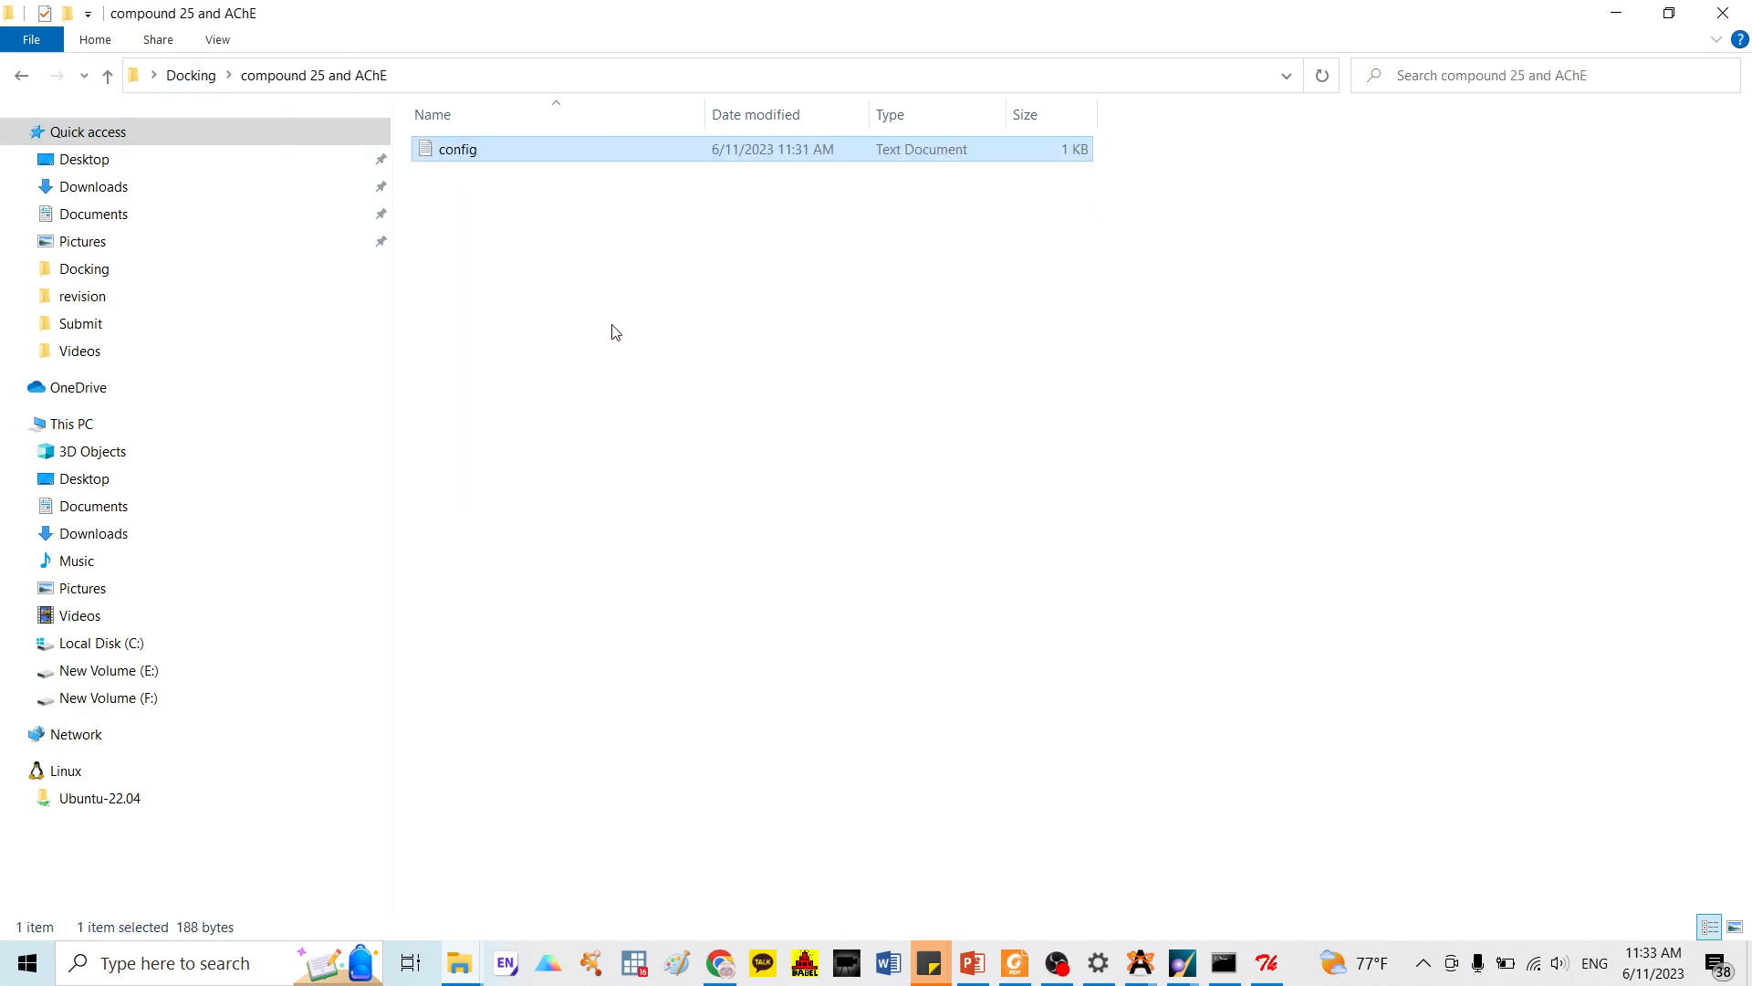
Copy the AutoDock structure files compound25 and 3lii_2 from the Docking folder into the compound 25 and AChE folder
click(202, 76)
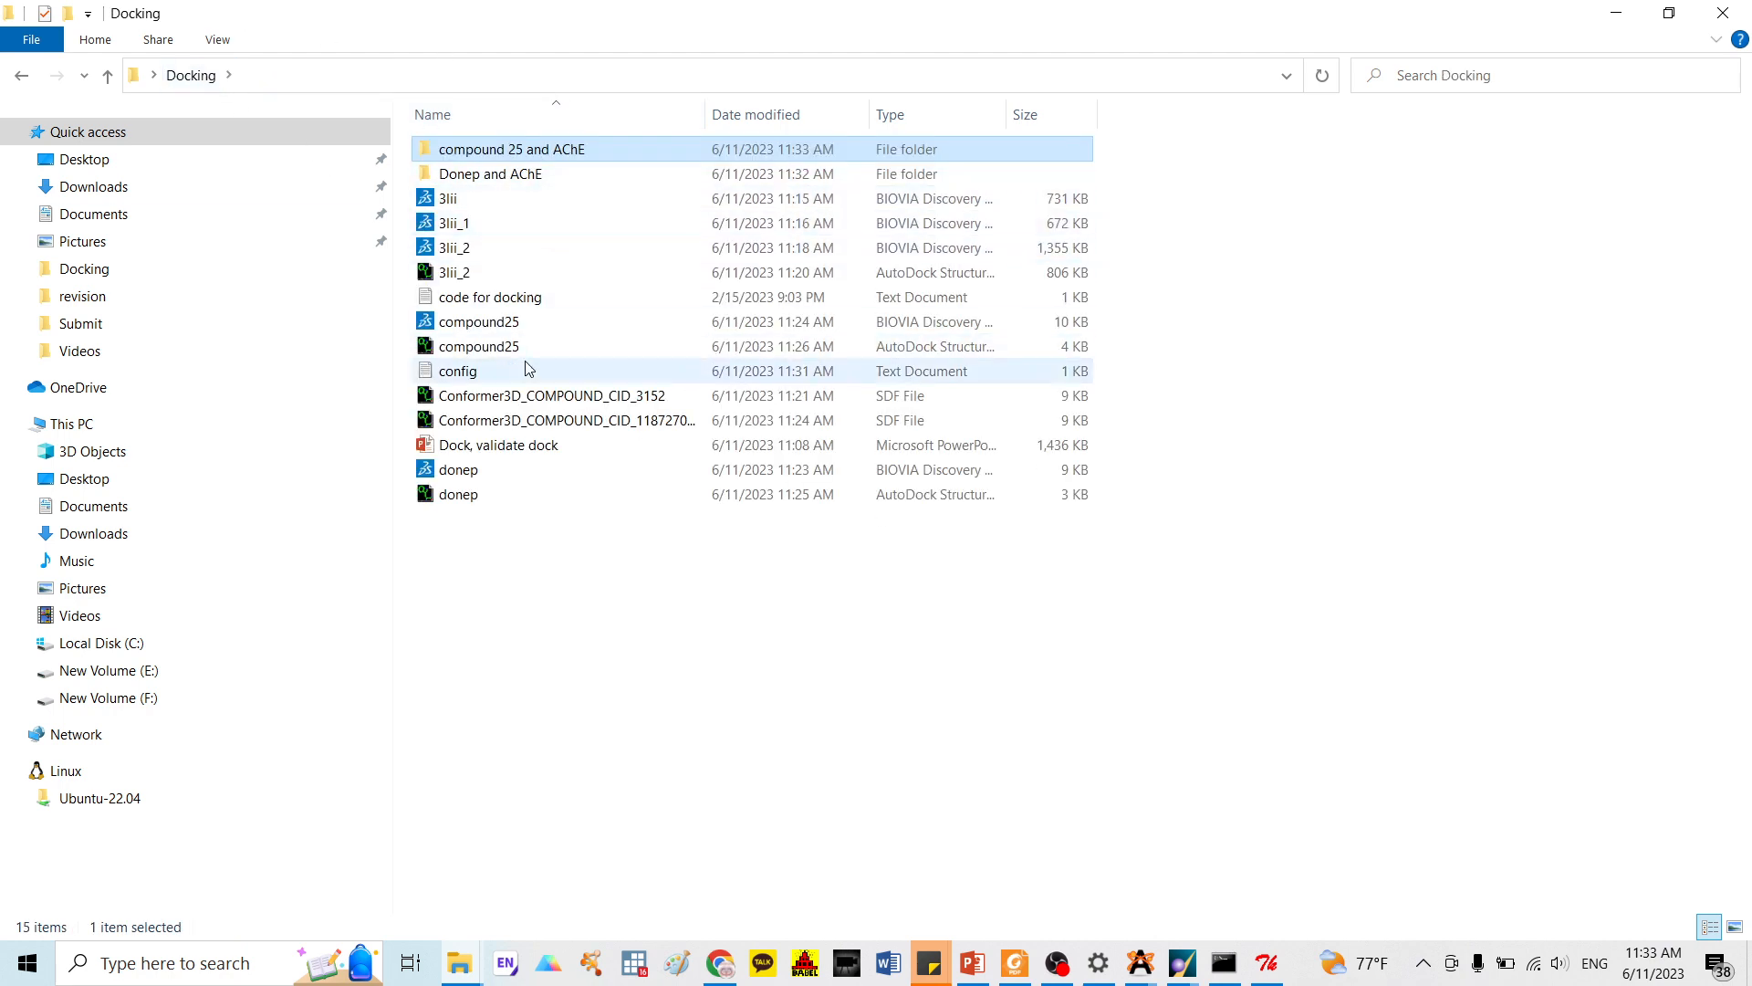
click(467, 347)
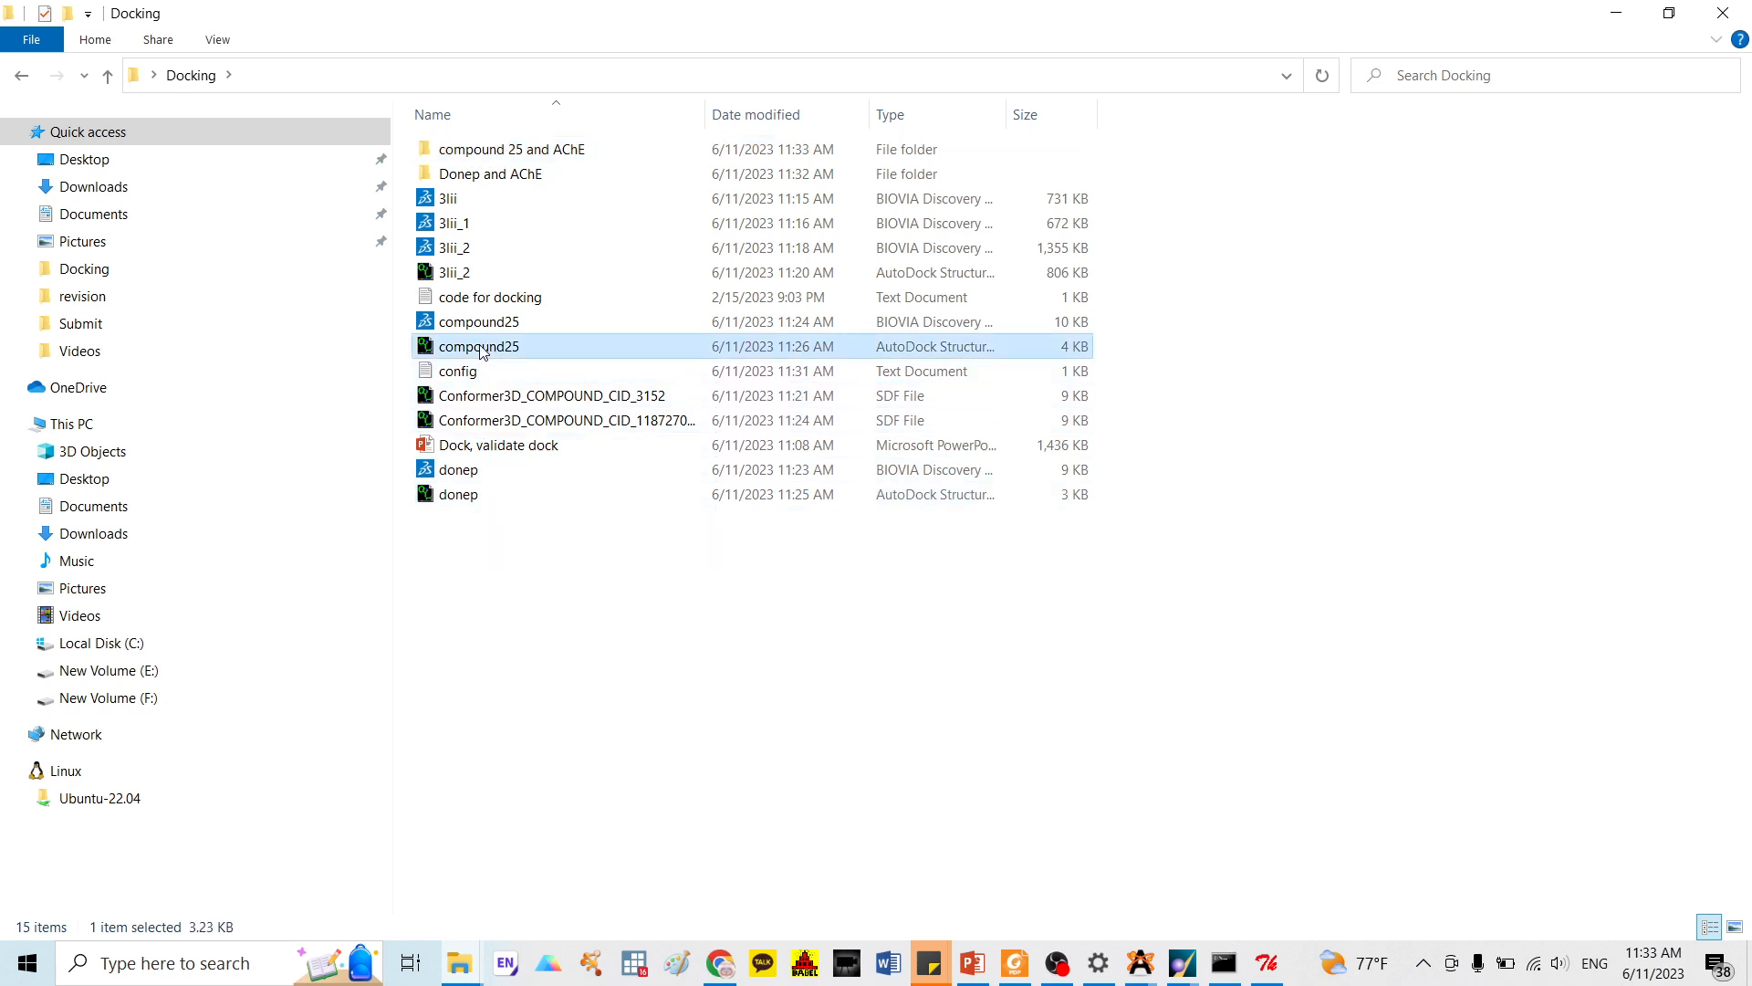
ctrl+click(461, 273)
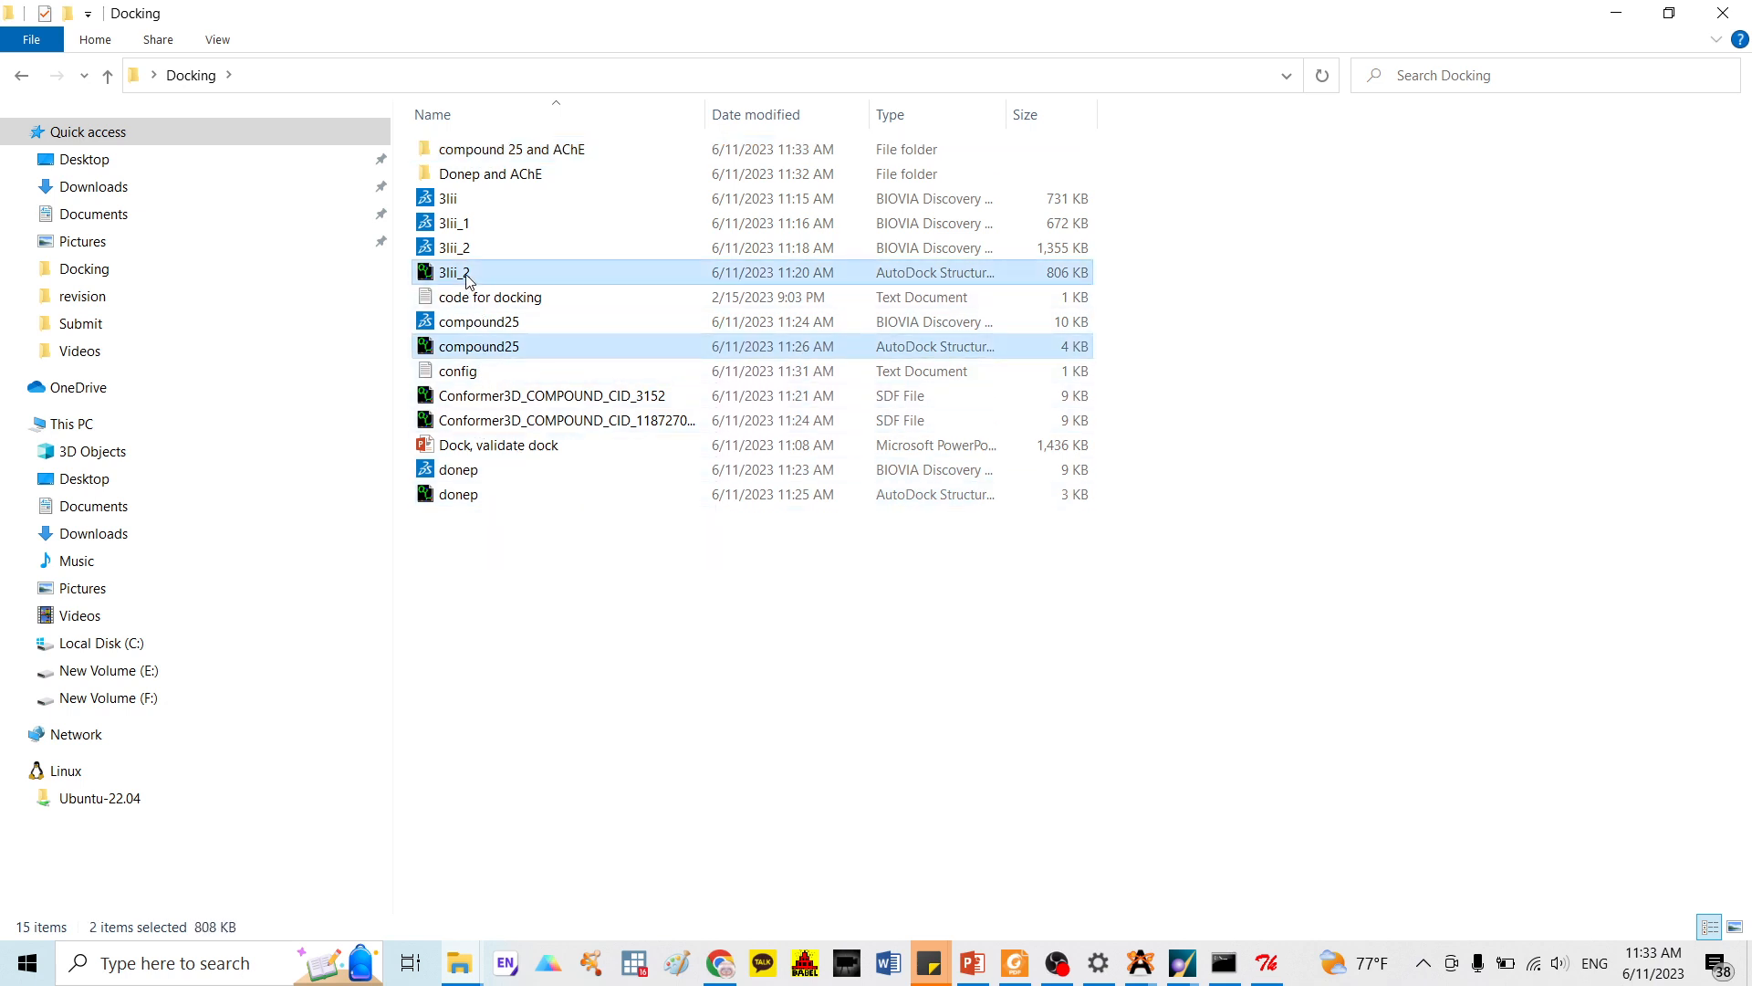
double_click(489, 149)
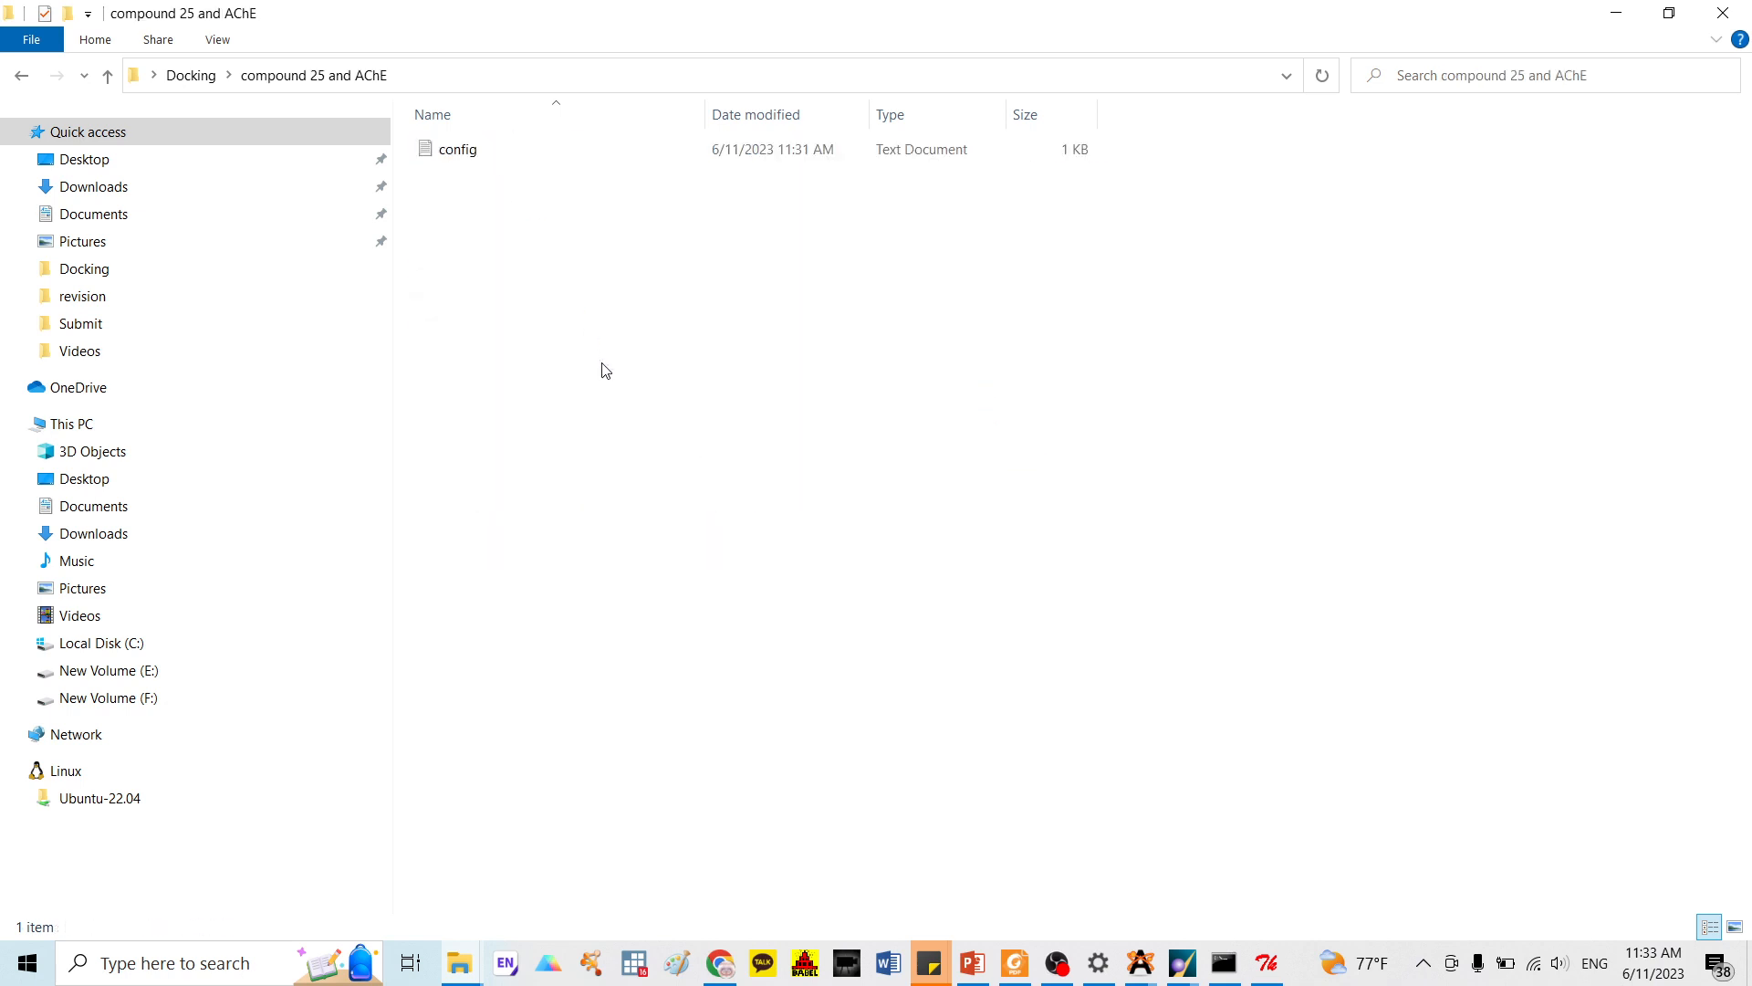
key(ctrl+v)
click(618, 359)
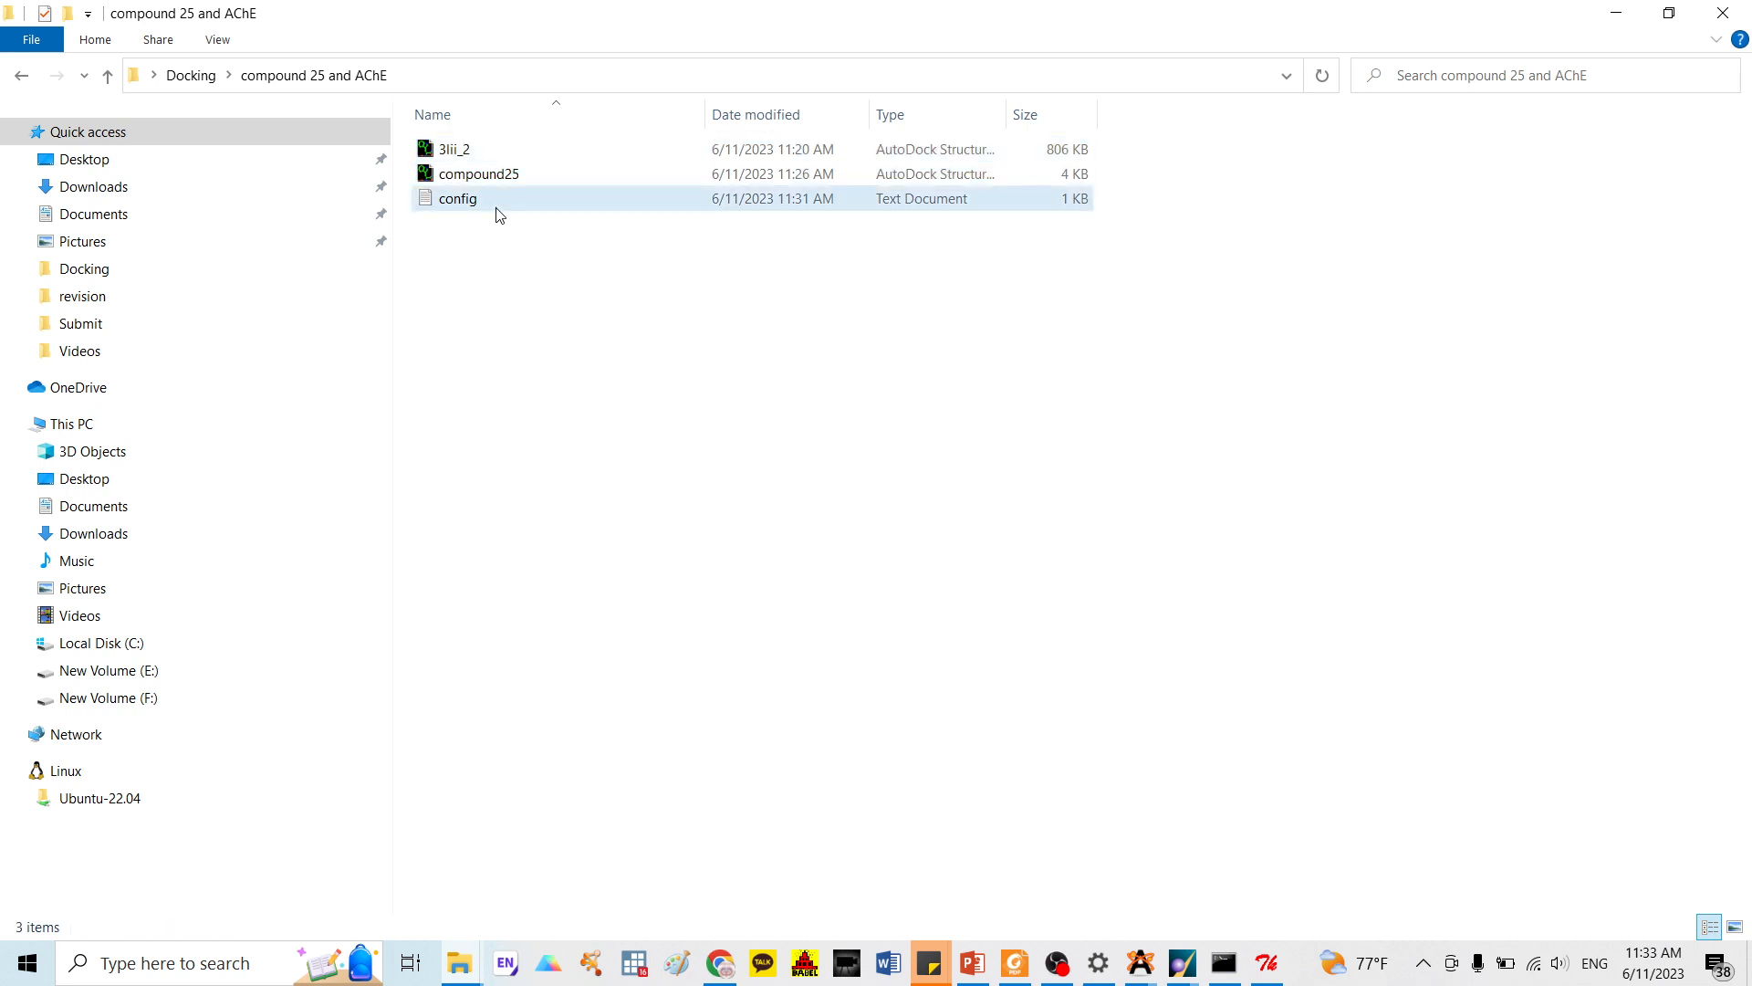
Change the ligand in the compound 25 and AChE config file to compound25.pdbqt and save the file
double_click(497, 209)
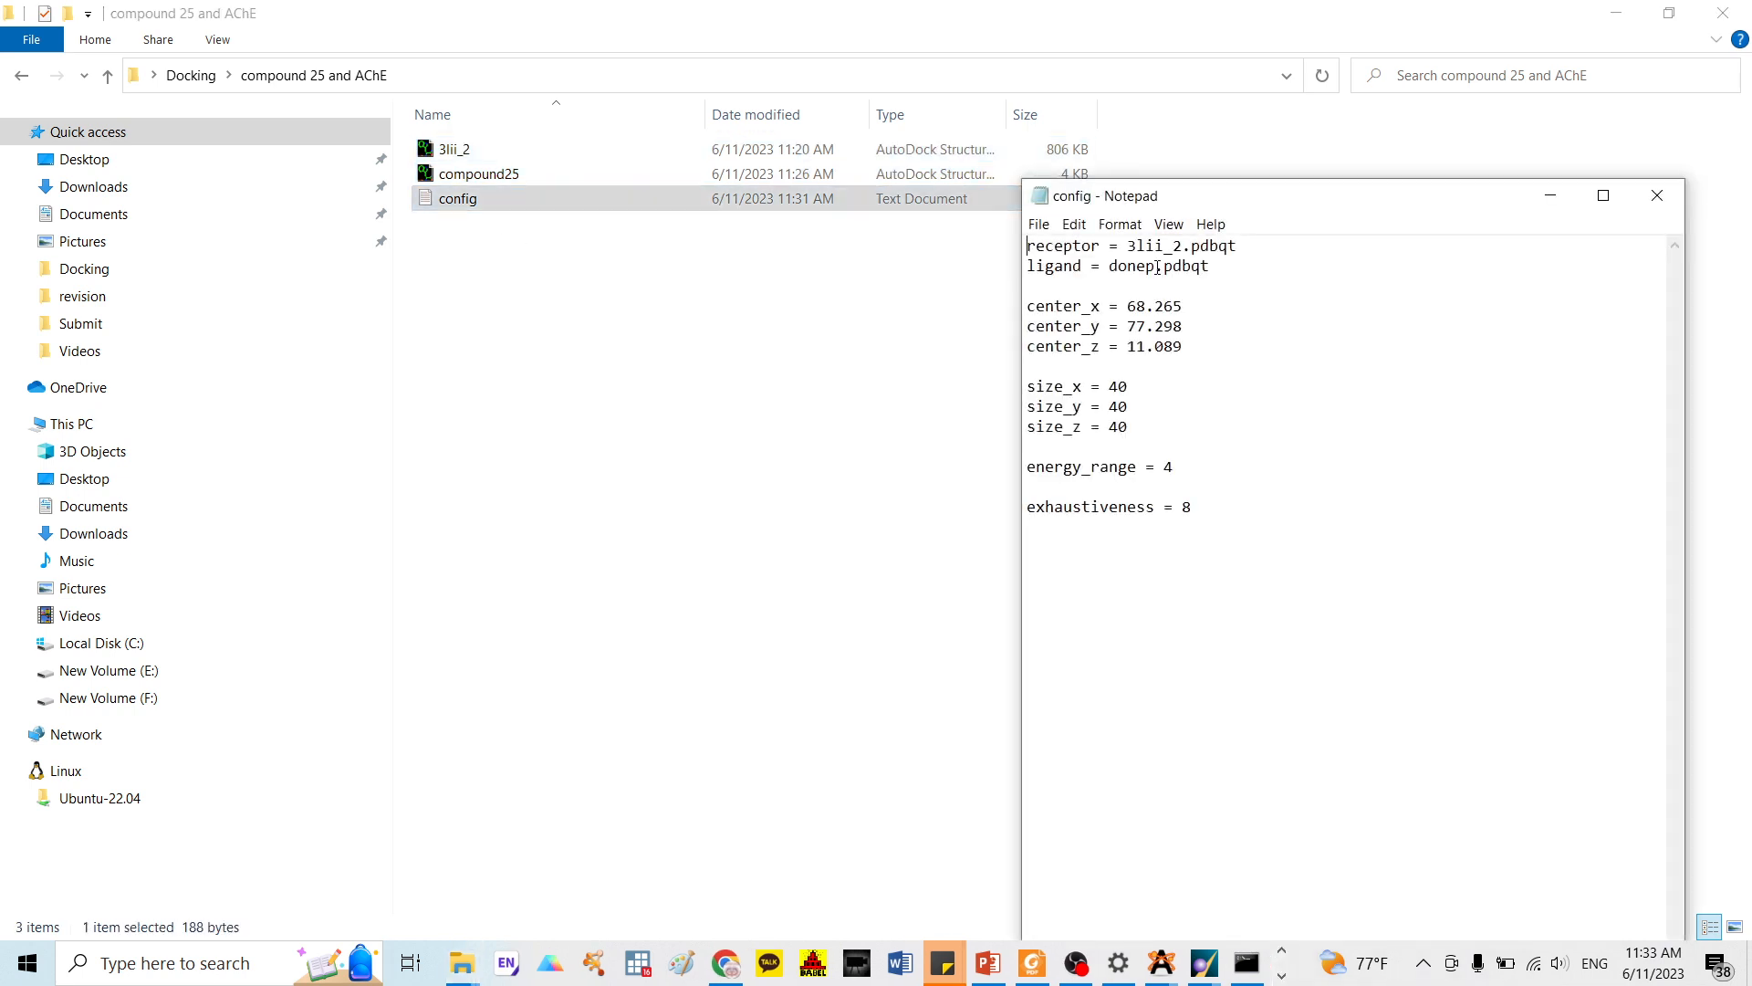
key(BackSpace)
key(BackSpace)
key(BackSpace)
key(BackSpace)
key(BackSpace)
text(compo)
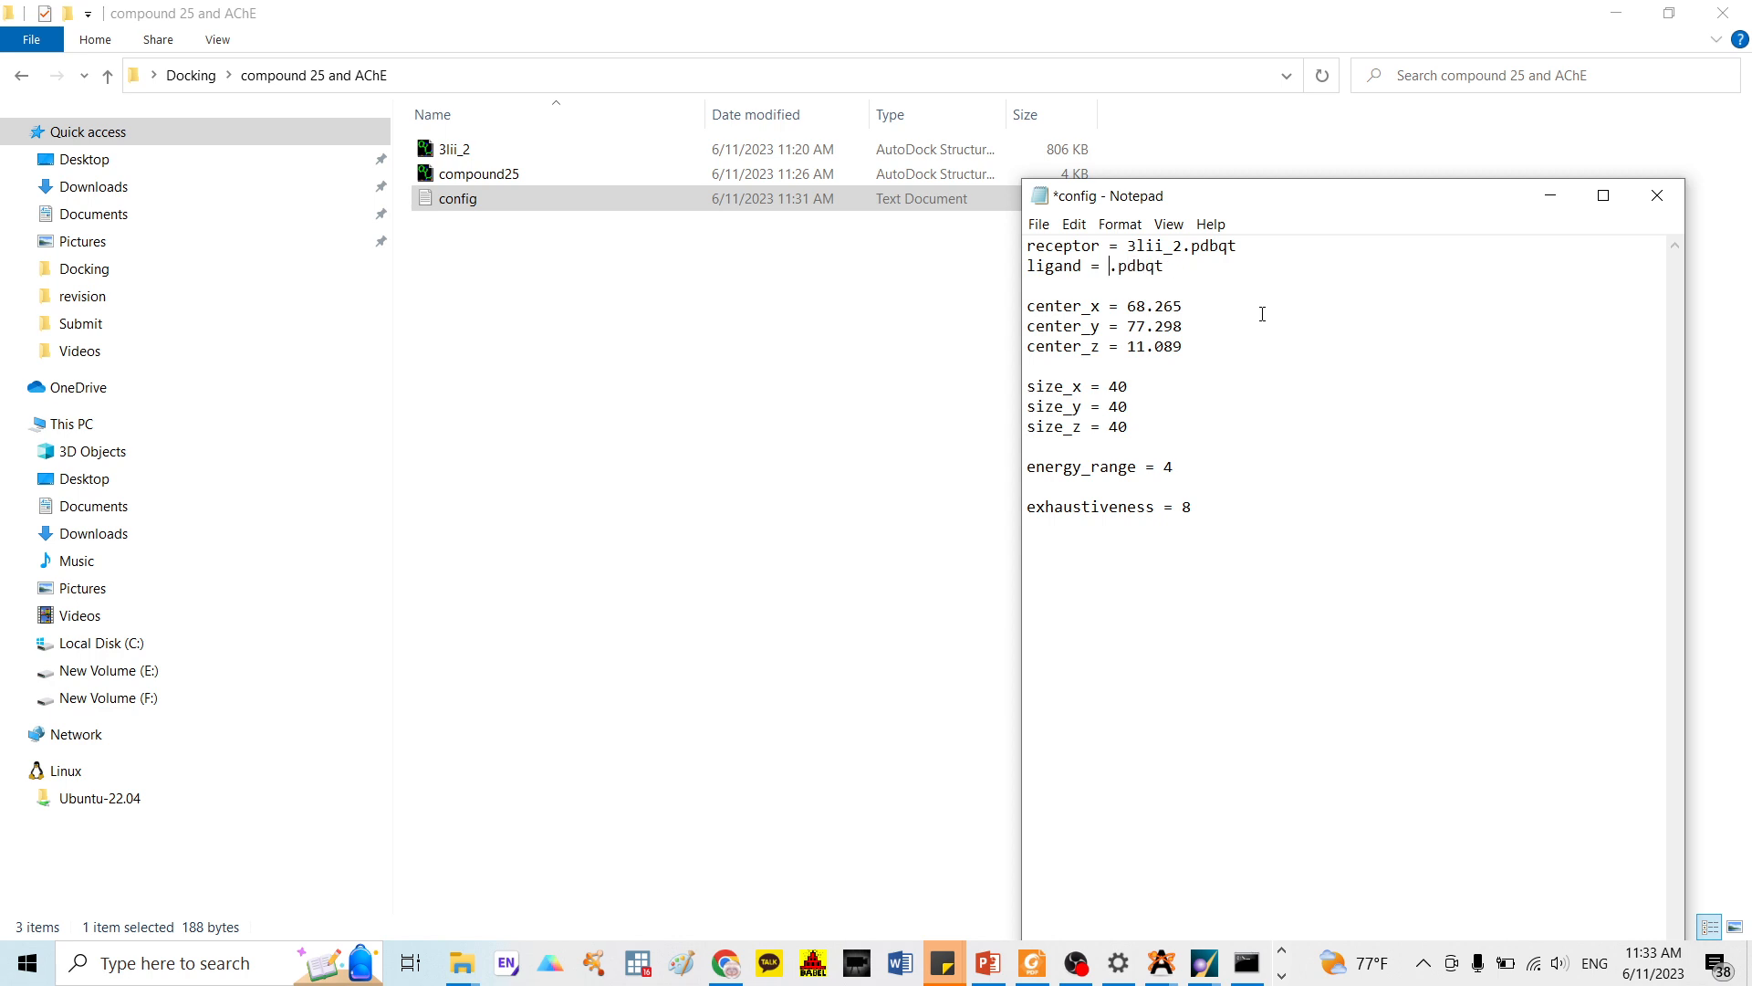
text(und25)
key(ctrl+s)
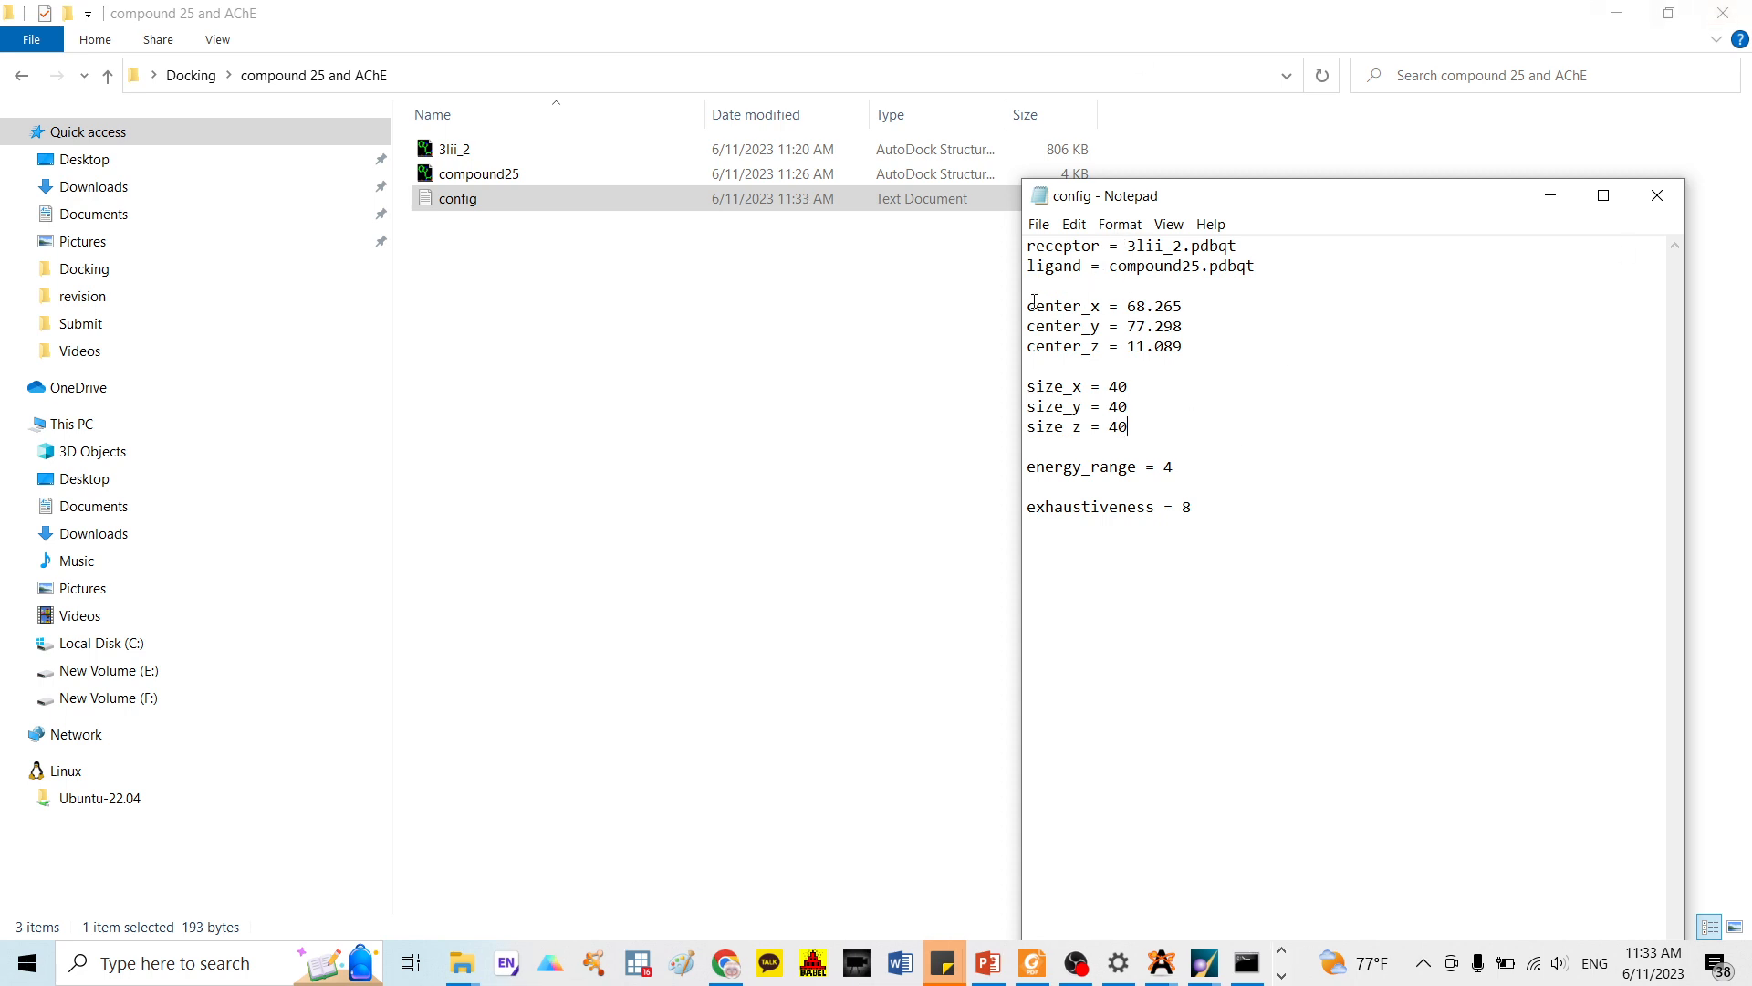
Review the ligand name and the center coordinates in the compound 25 config file, then close it
drag(1029, 304, 1189, 353)
drag(1189, 350, 1027, 306)
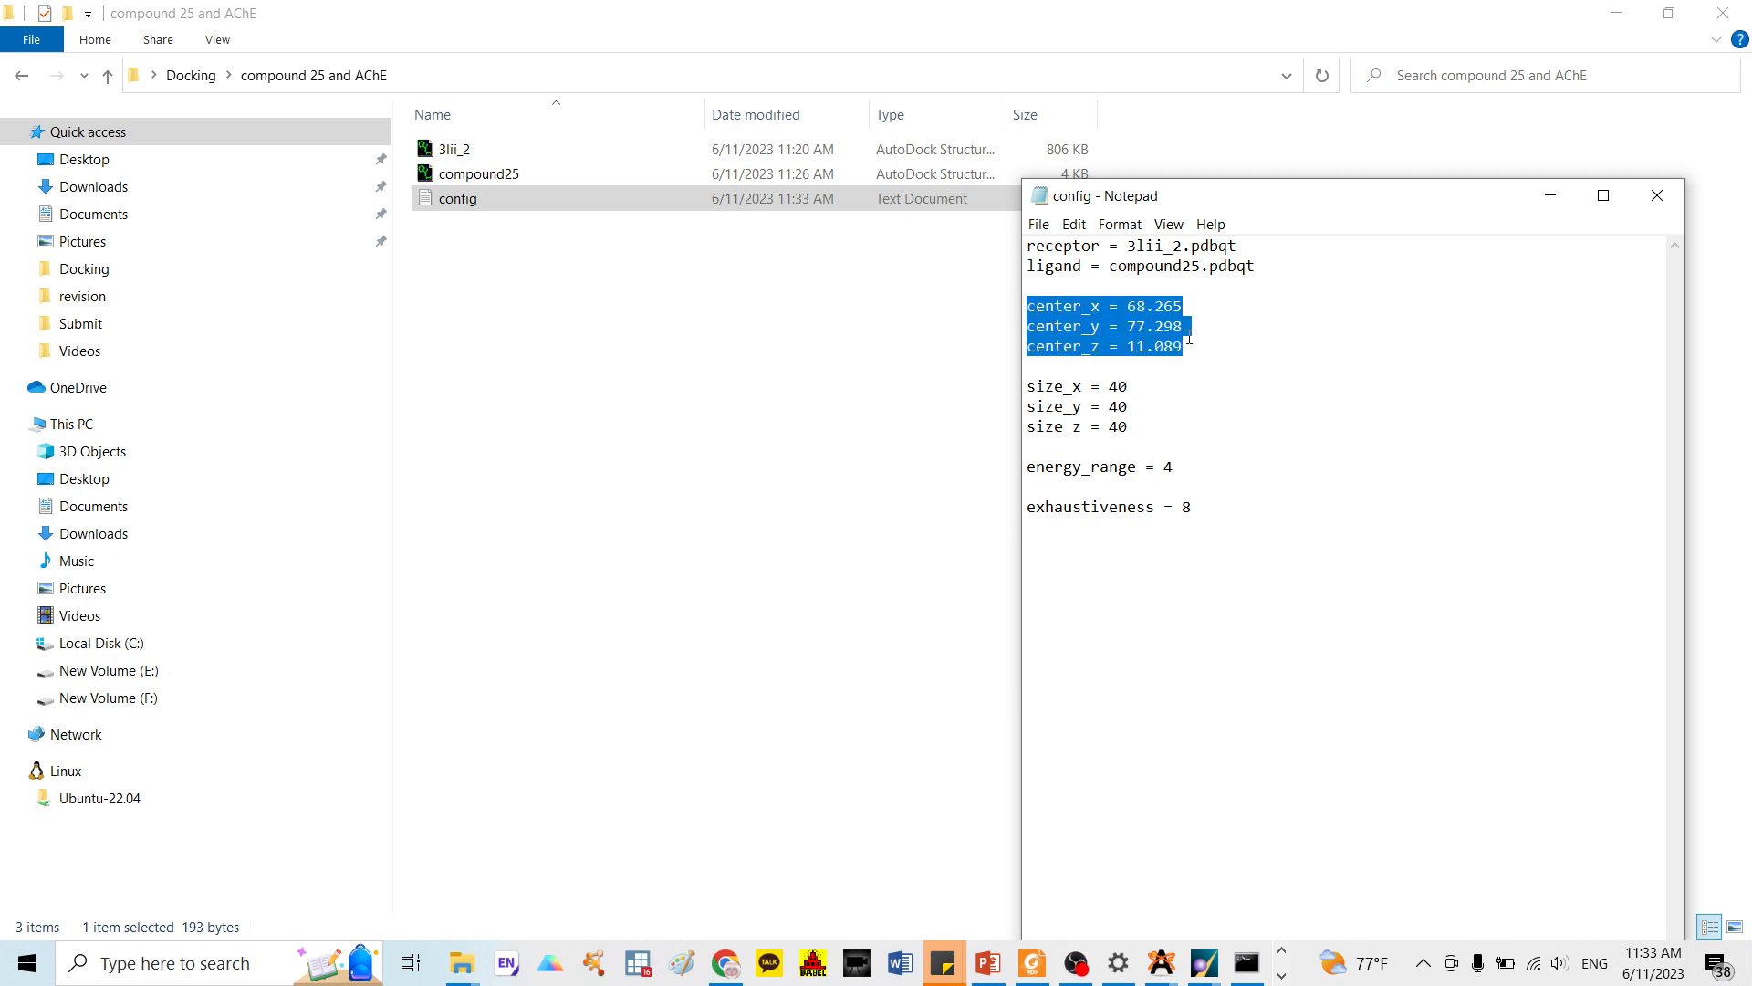
click(1229, 350)
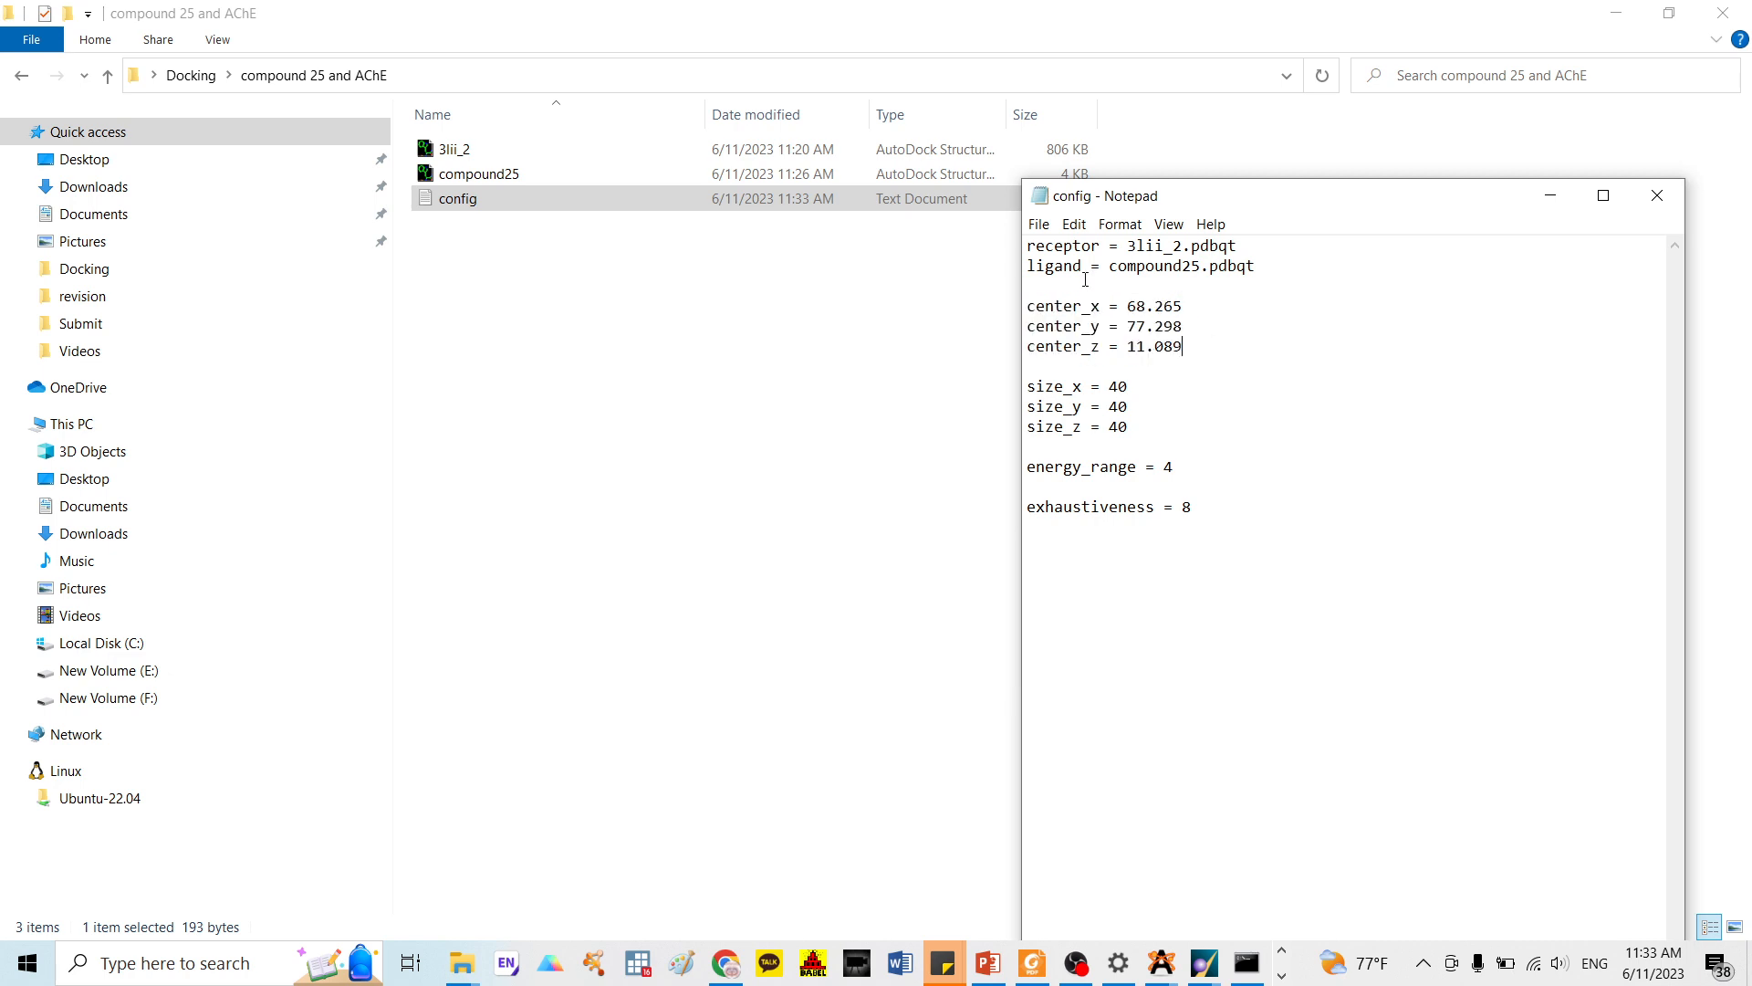
drag(1109, 266, 1197, 265)
drag(1184, 347, 1028, 307)
click(1176, 351)
click(1645, 210)
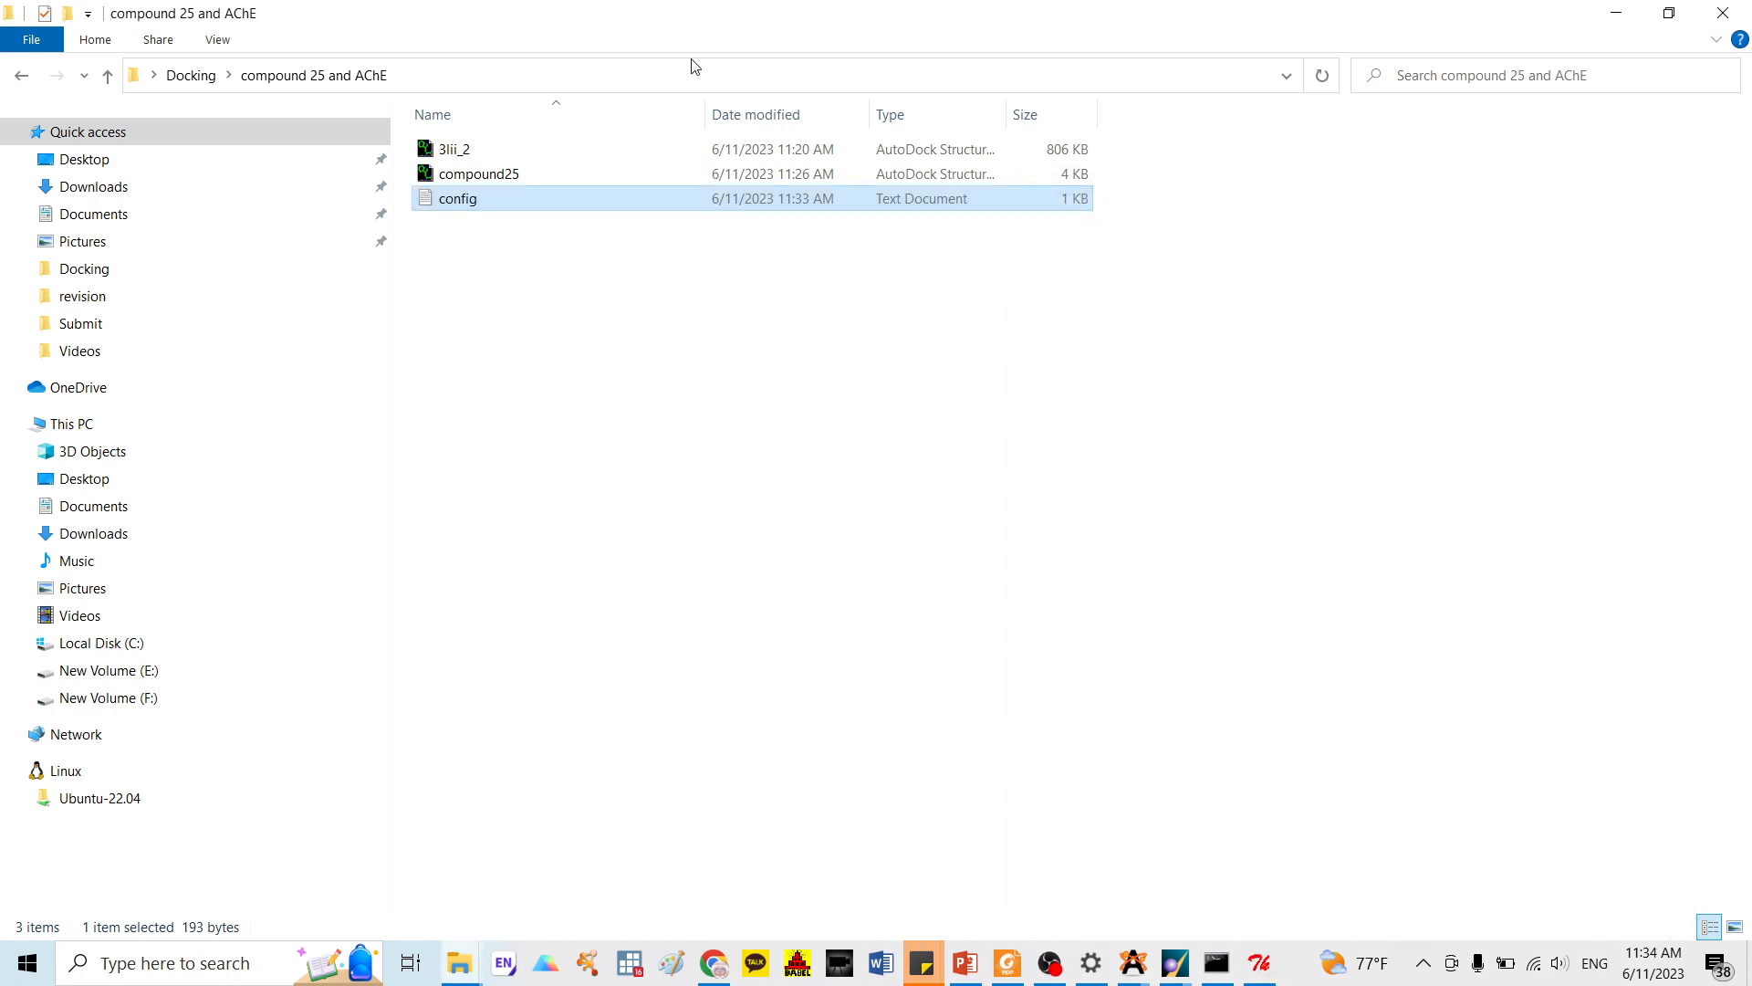
Open the code for docking file in the Docking folder, and copy the full path of the Donep and AChE folder
click(107, 75)
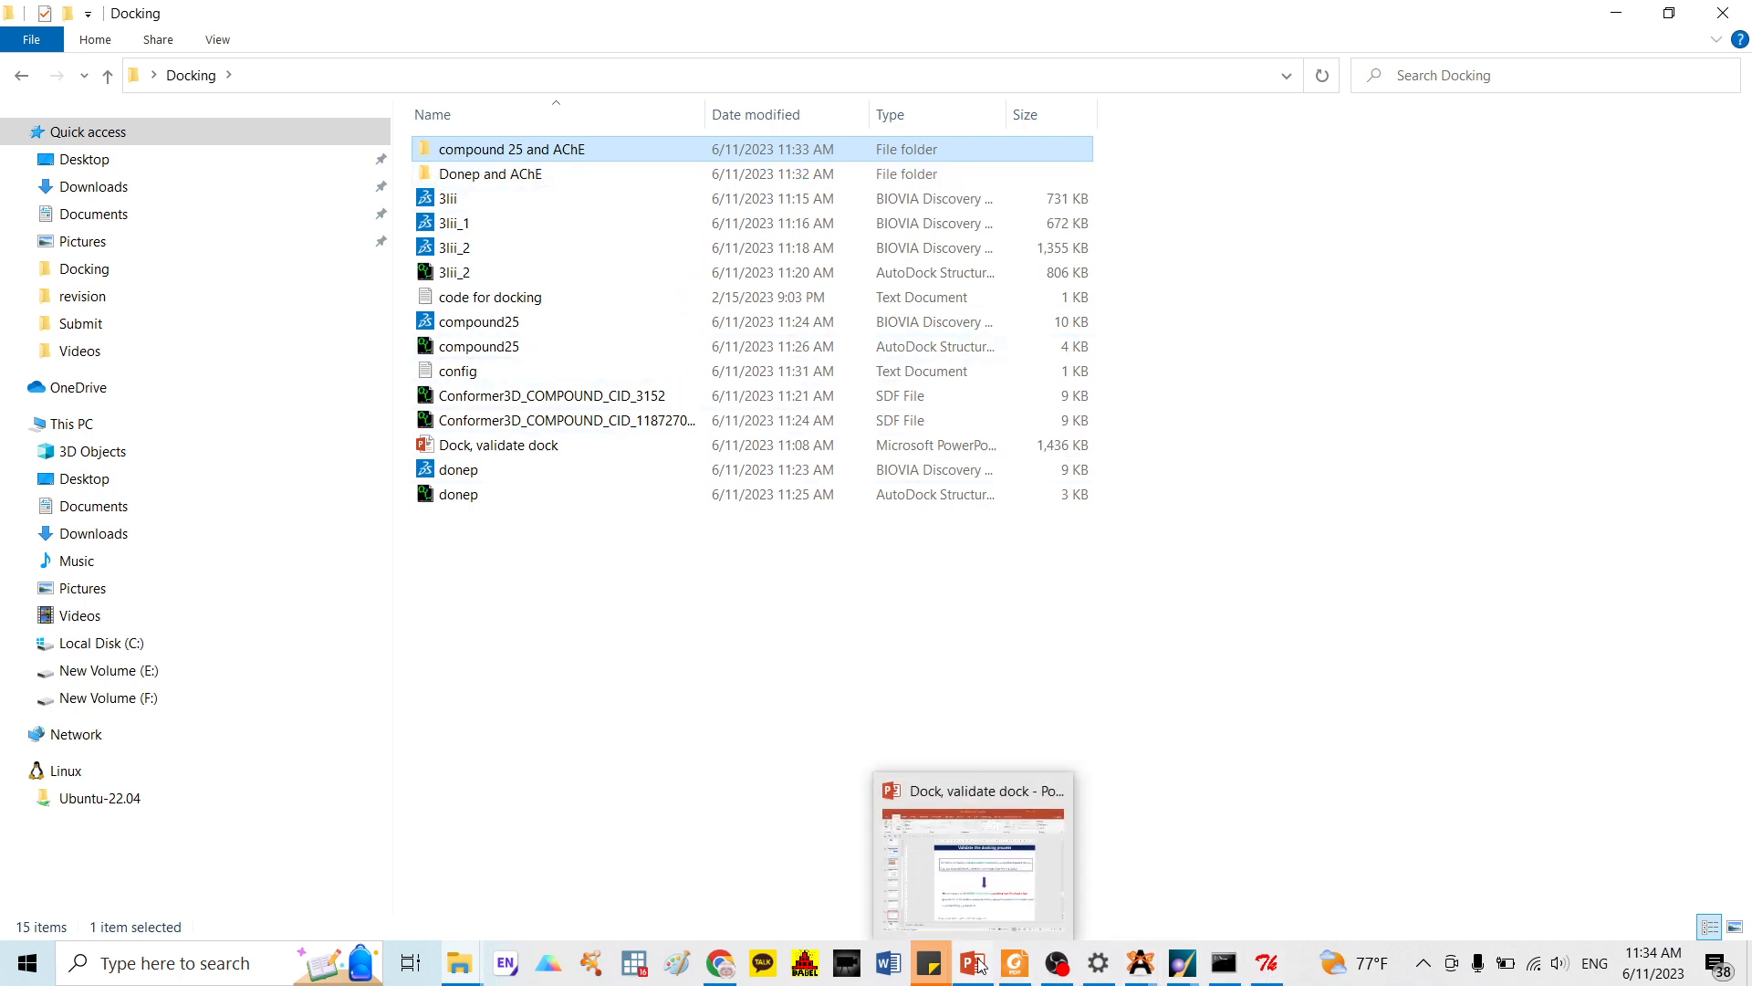
click(515, 372)
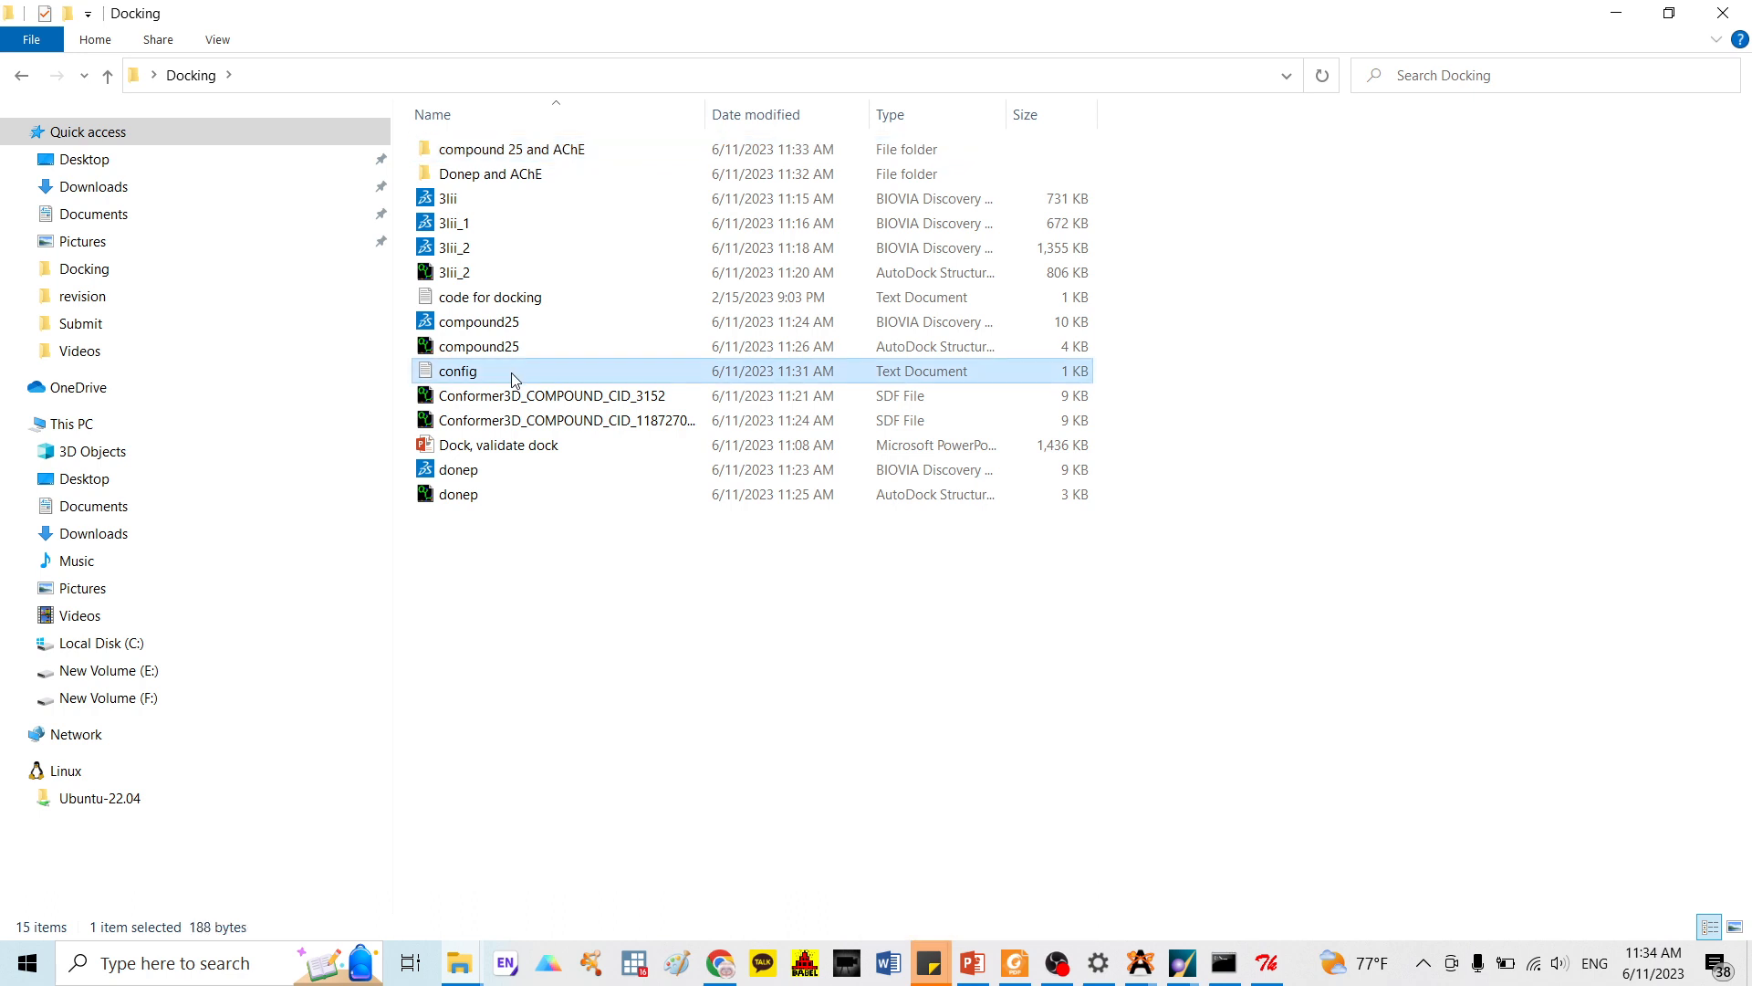
double_click(493, 297)
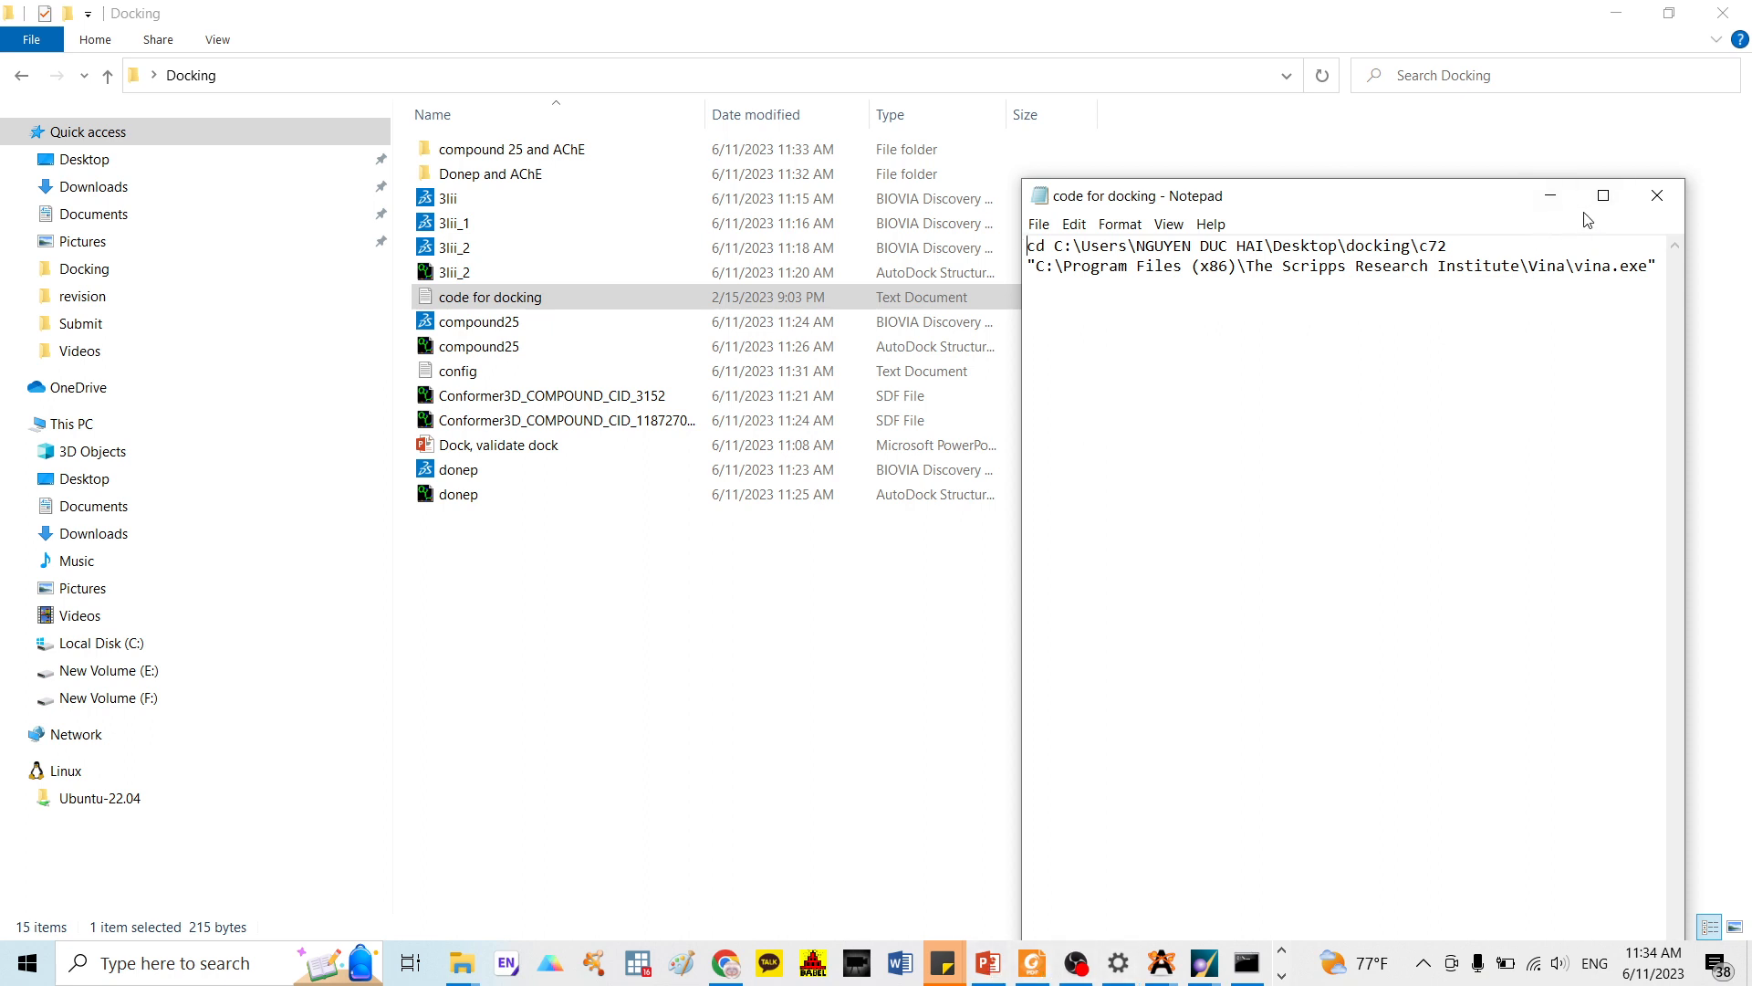
double_click(529, 175)
click(465, 75)
key(ctrl+c)
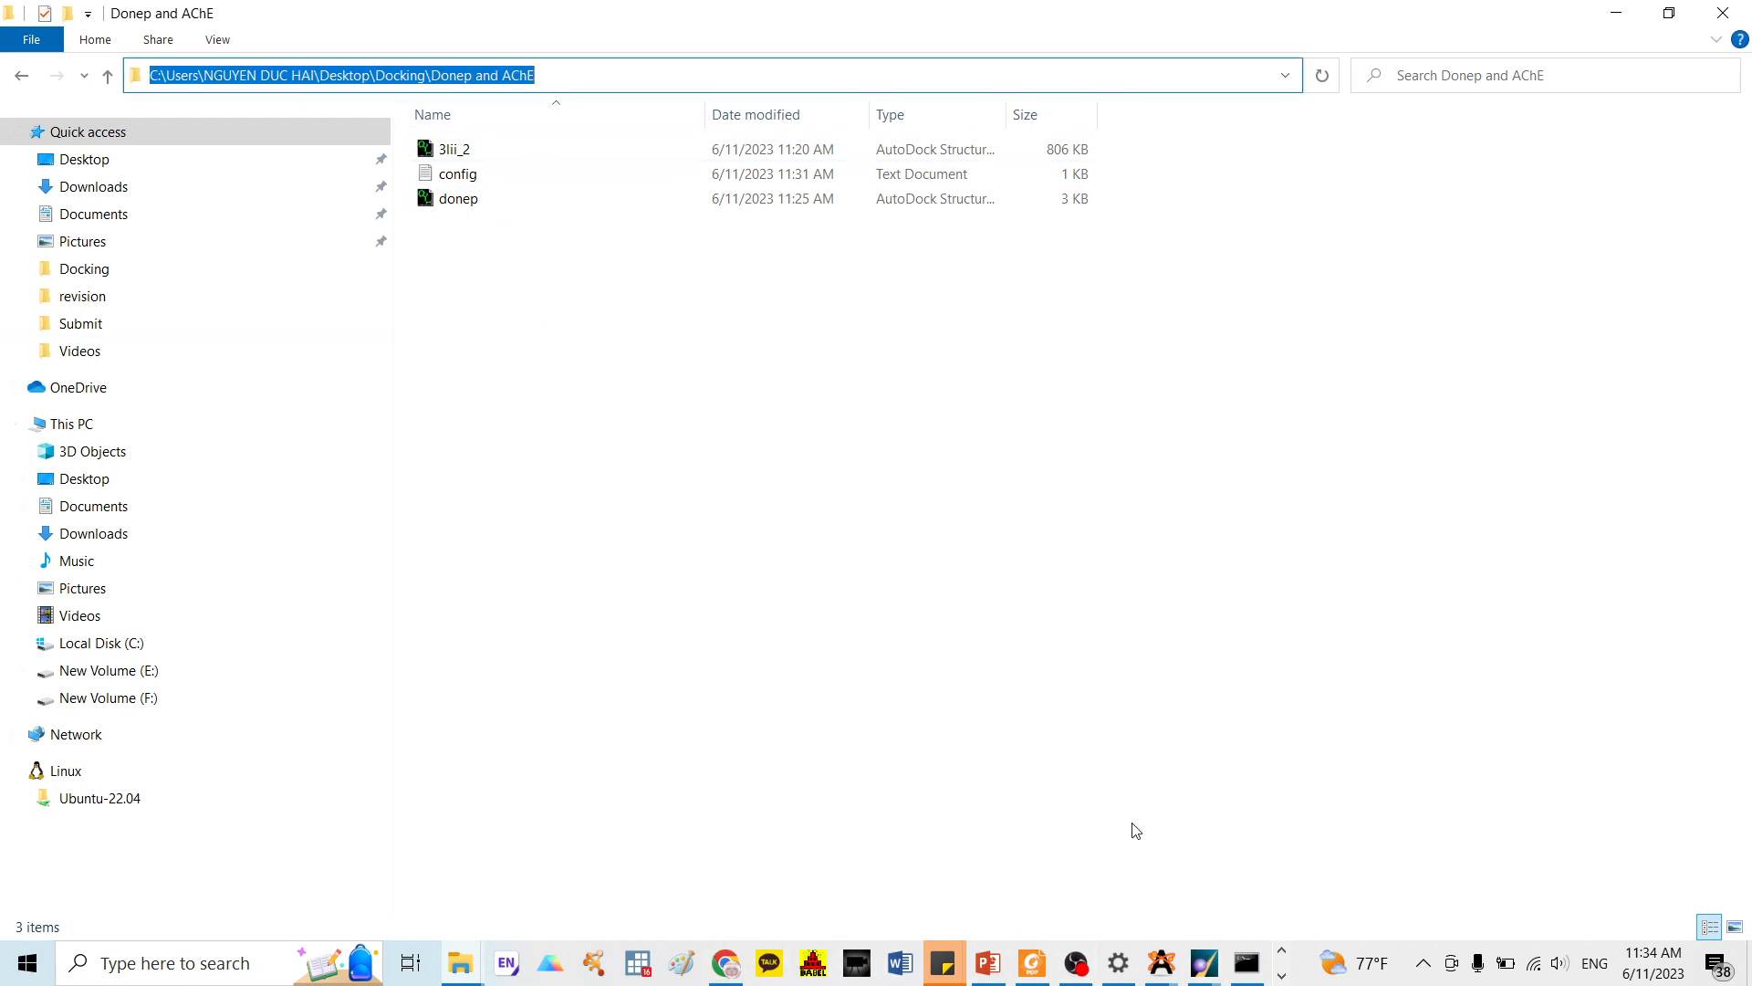
Replace the folder path after cd in the code for docking file with the copied Donep and AChE path
click(108, 76)
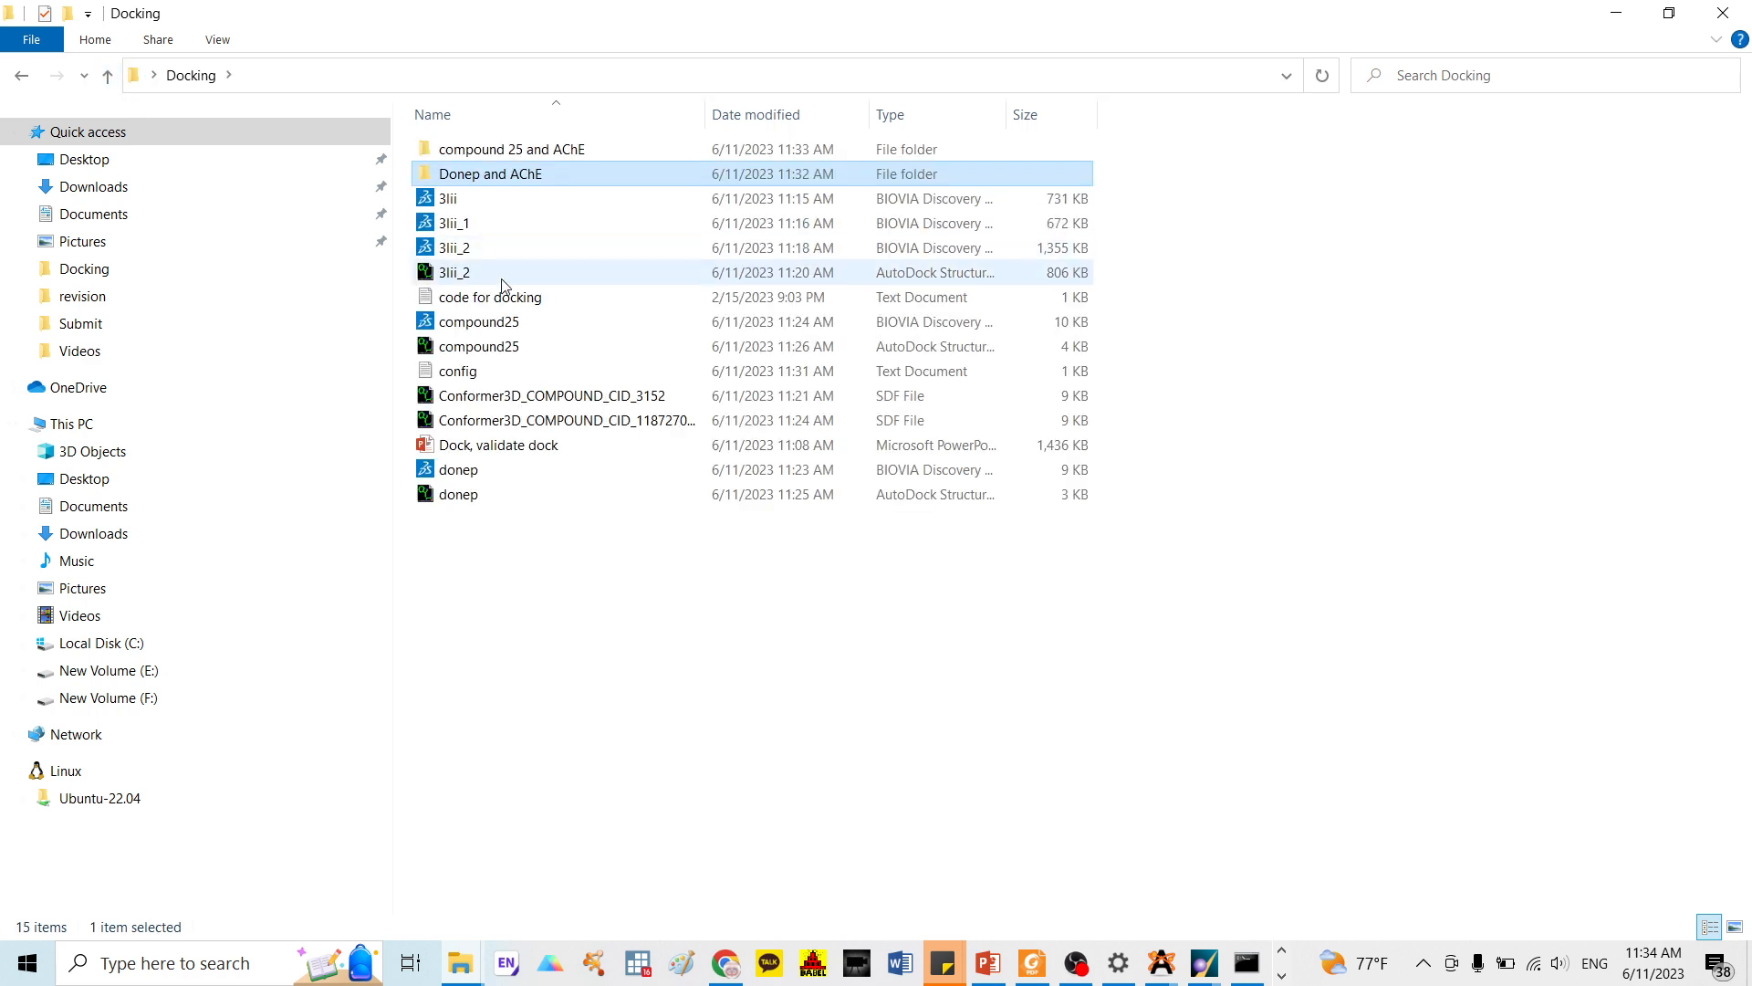
double_click(497, 300)
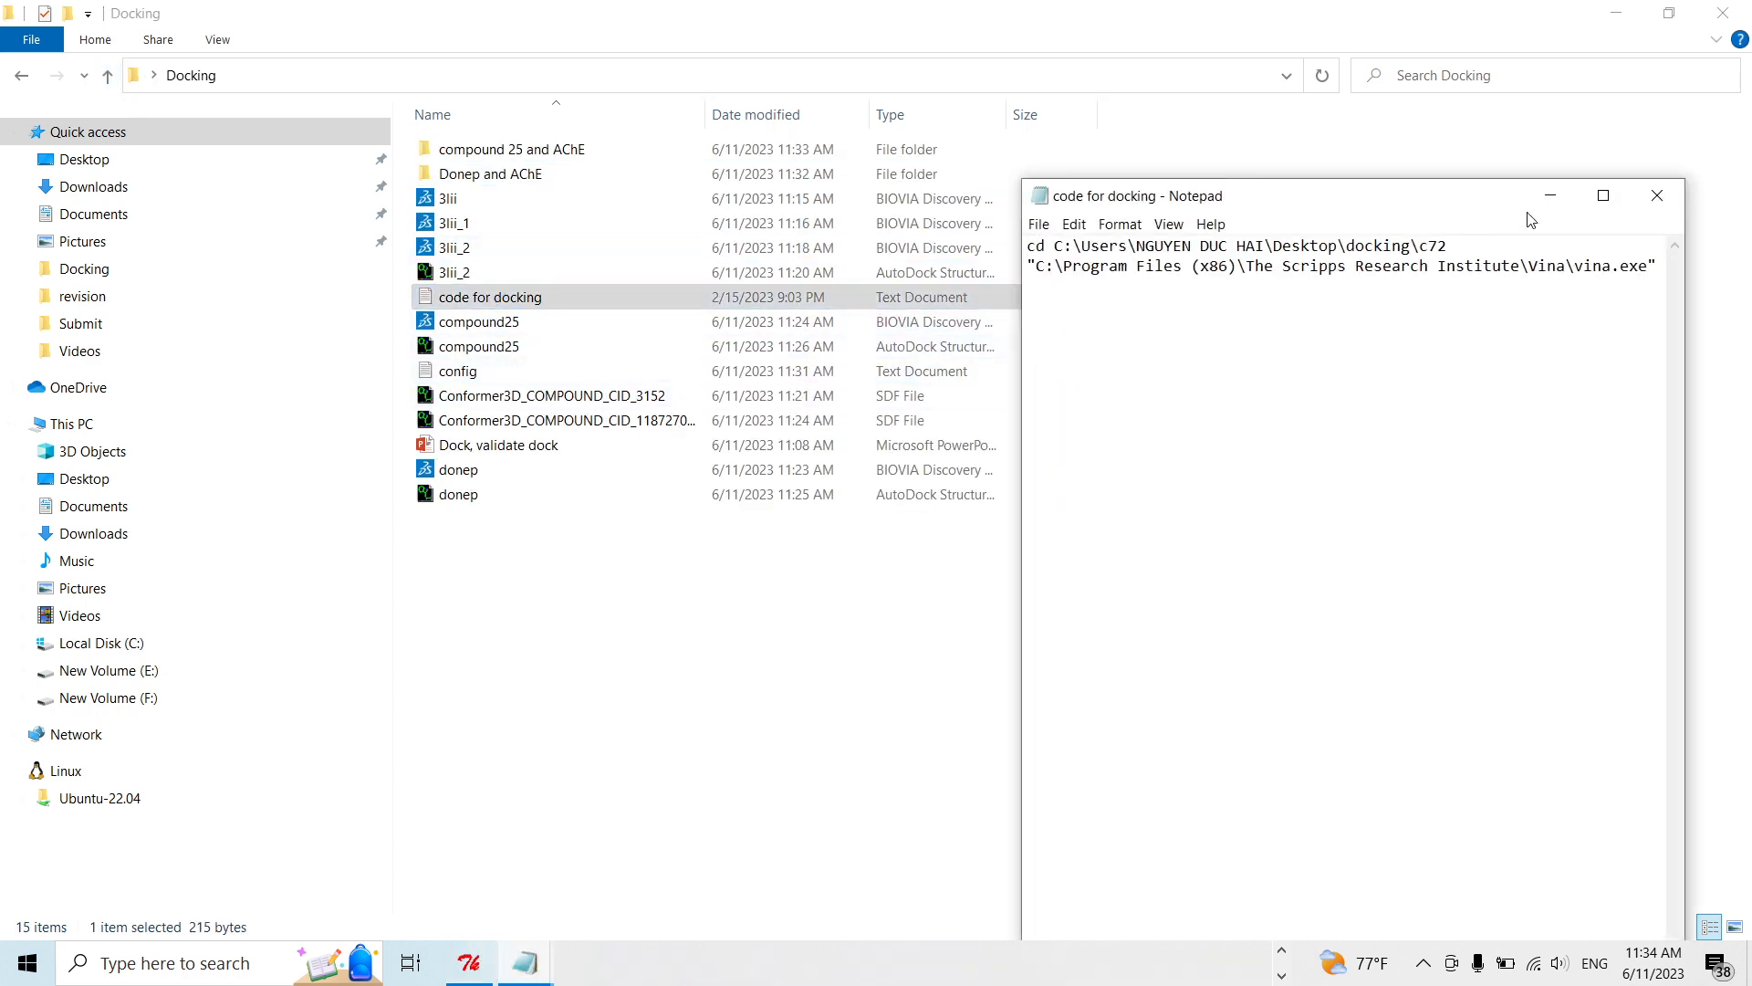
click(1602, 198)
drag(425, 59, 33, 57)
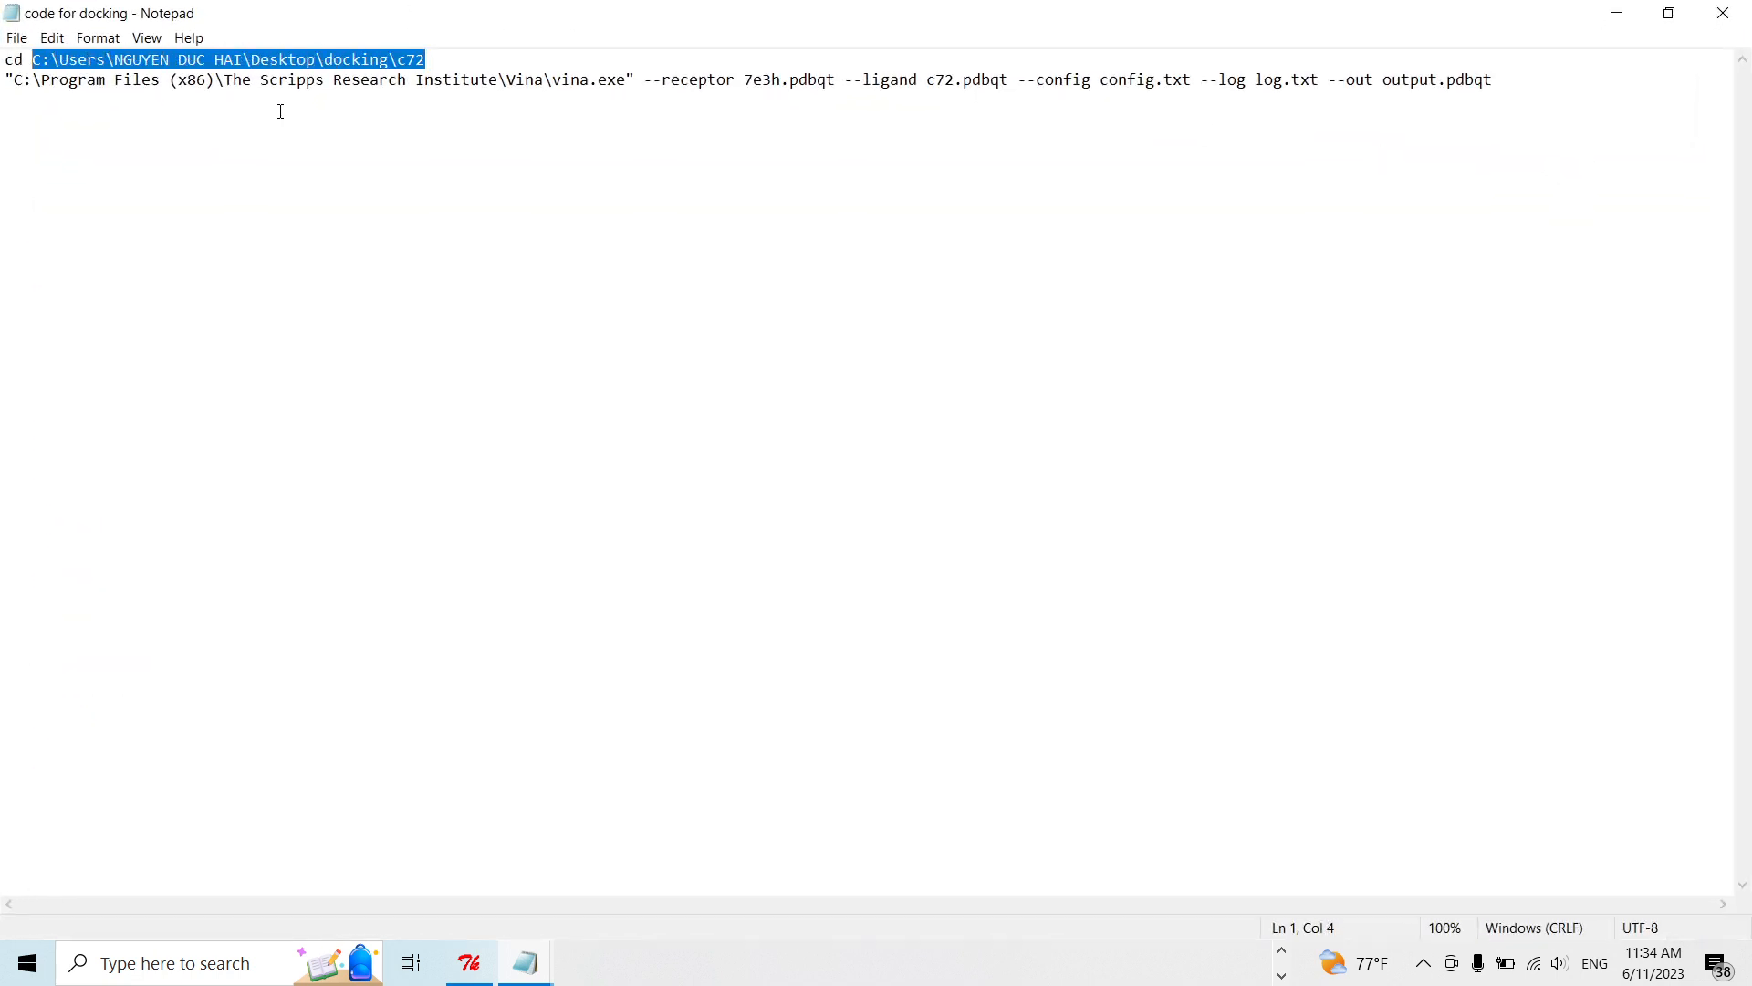
key(ctrl+v)
drag(33, 59, 539, 61)
click(580, 131)
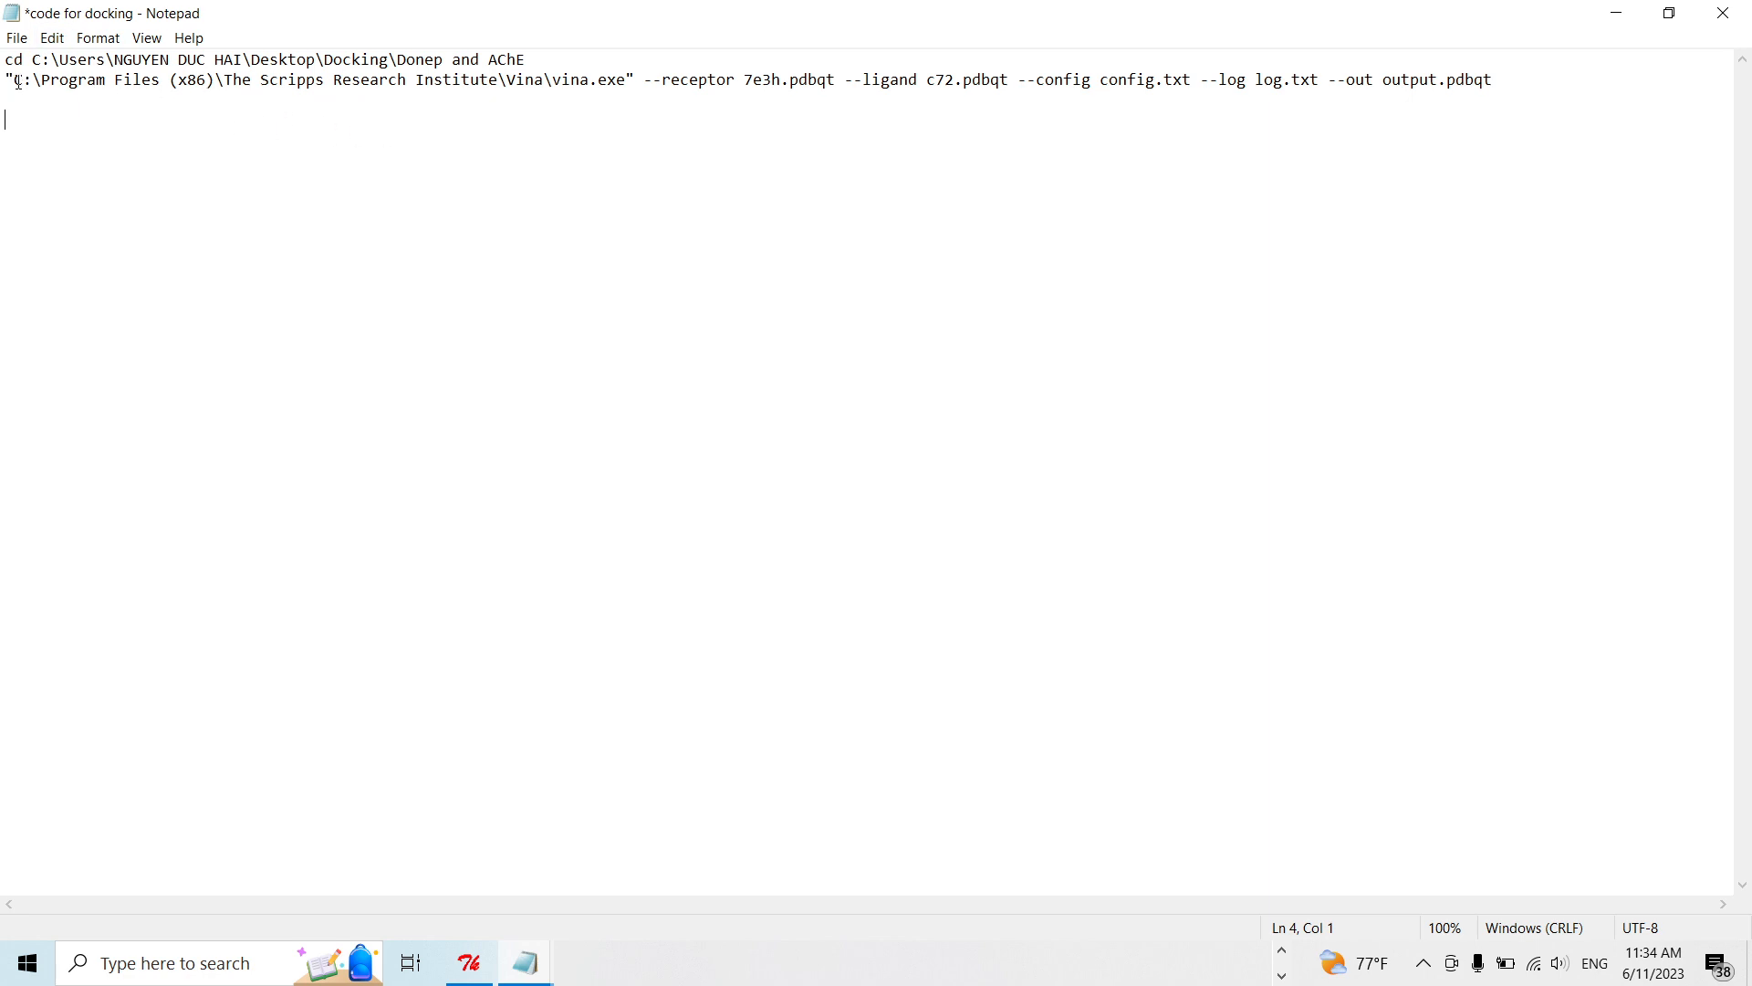
Examine the quoted vina.exe program path and the receptor option in the second command line
drag(18, 83, 303, 91)
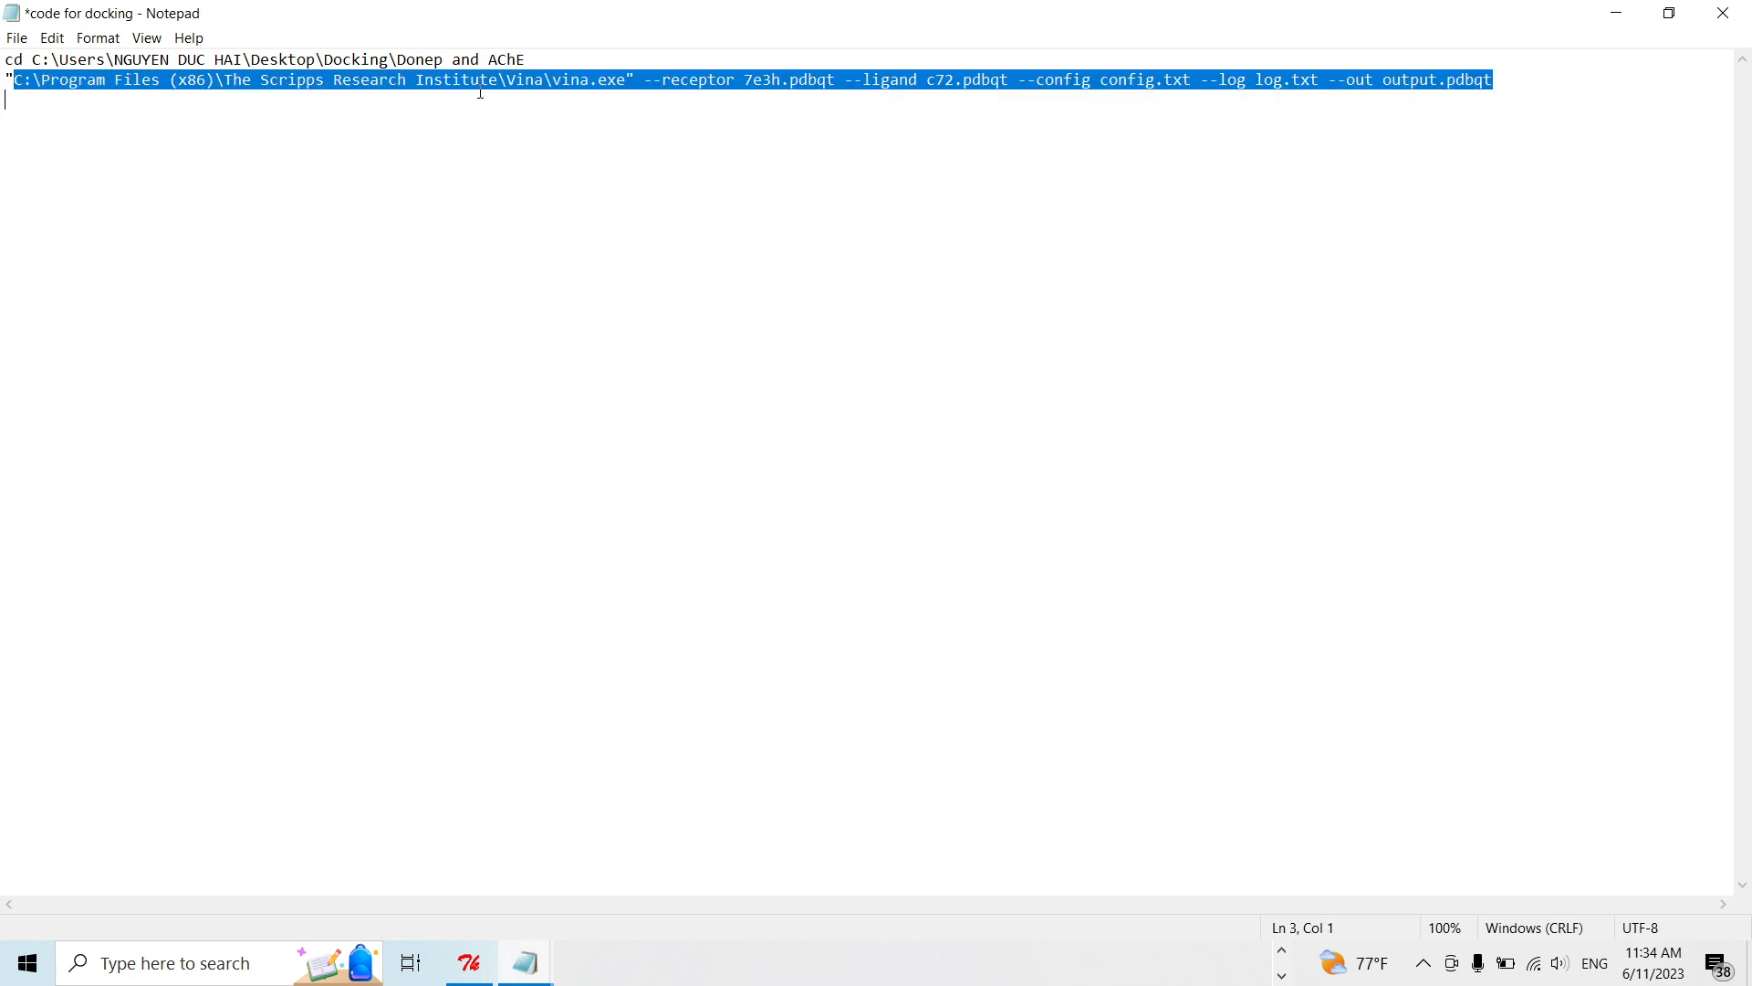
drag(481, 93, 598, 80)
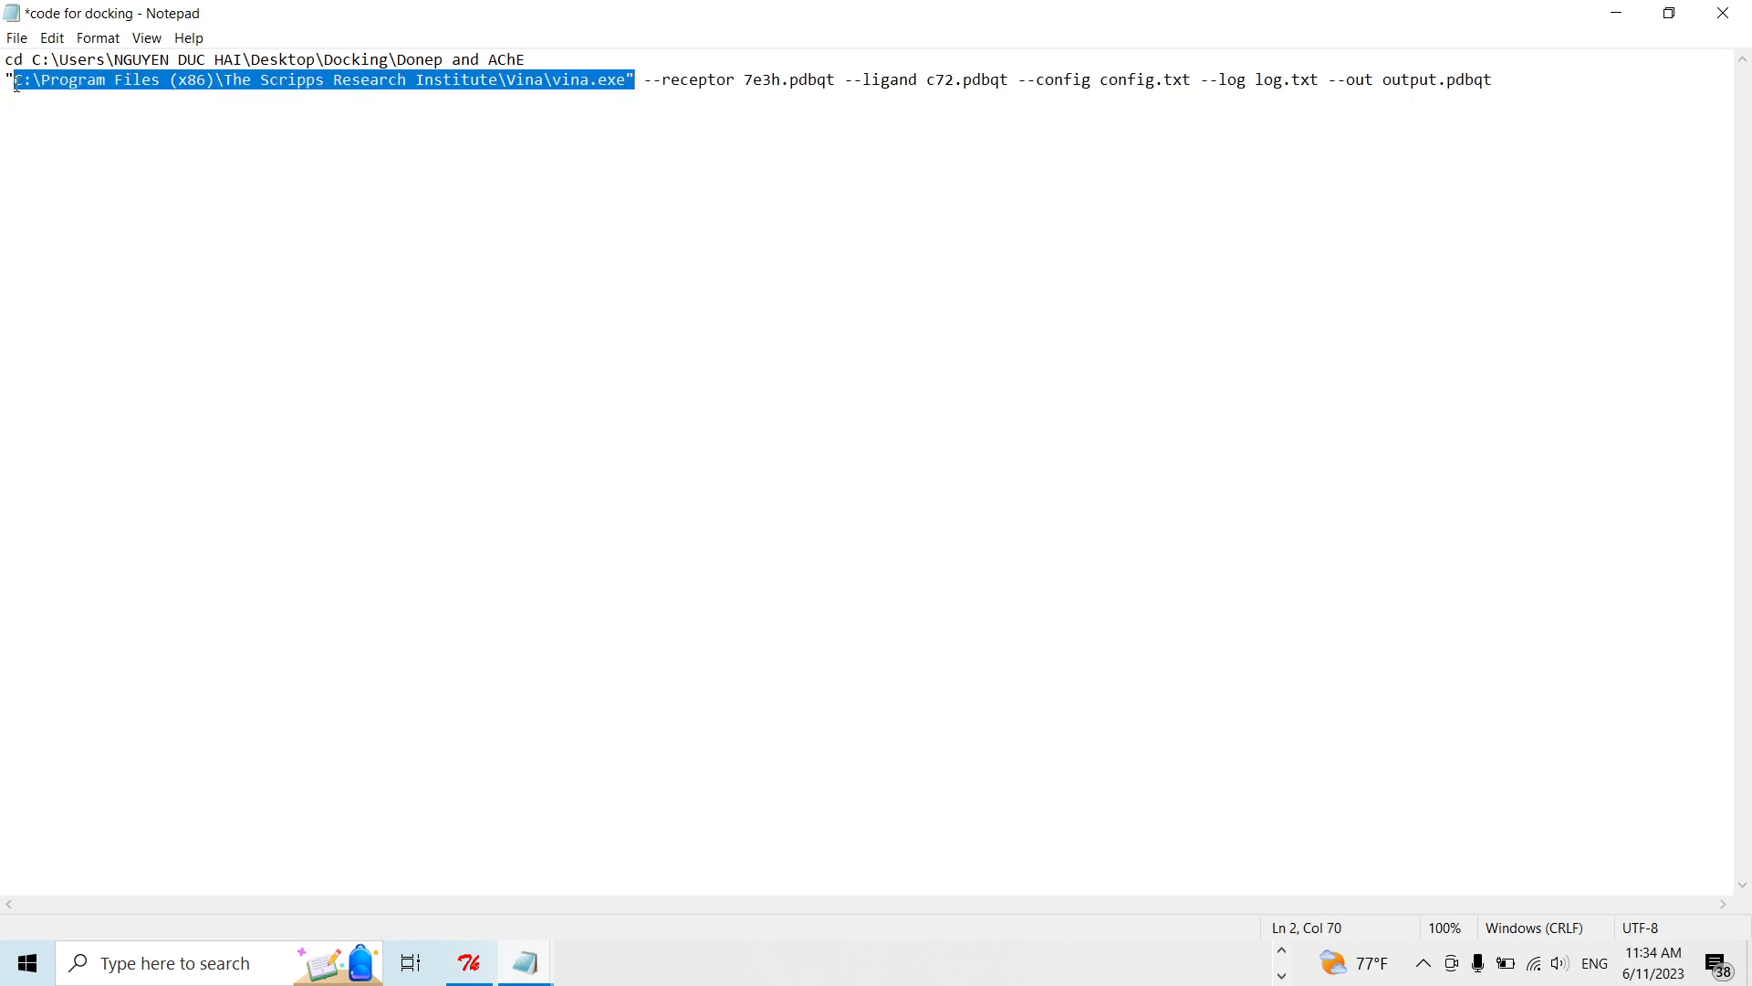
click(189, 96)
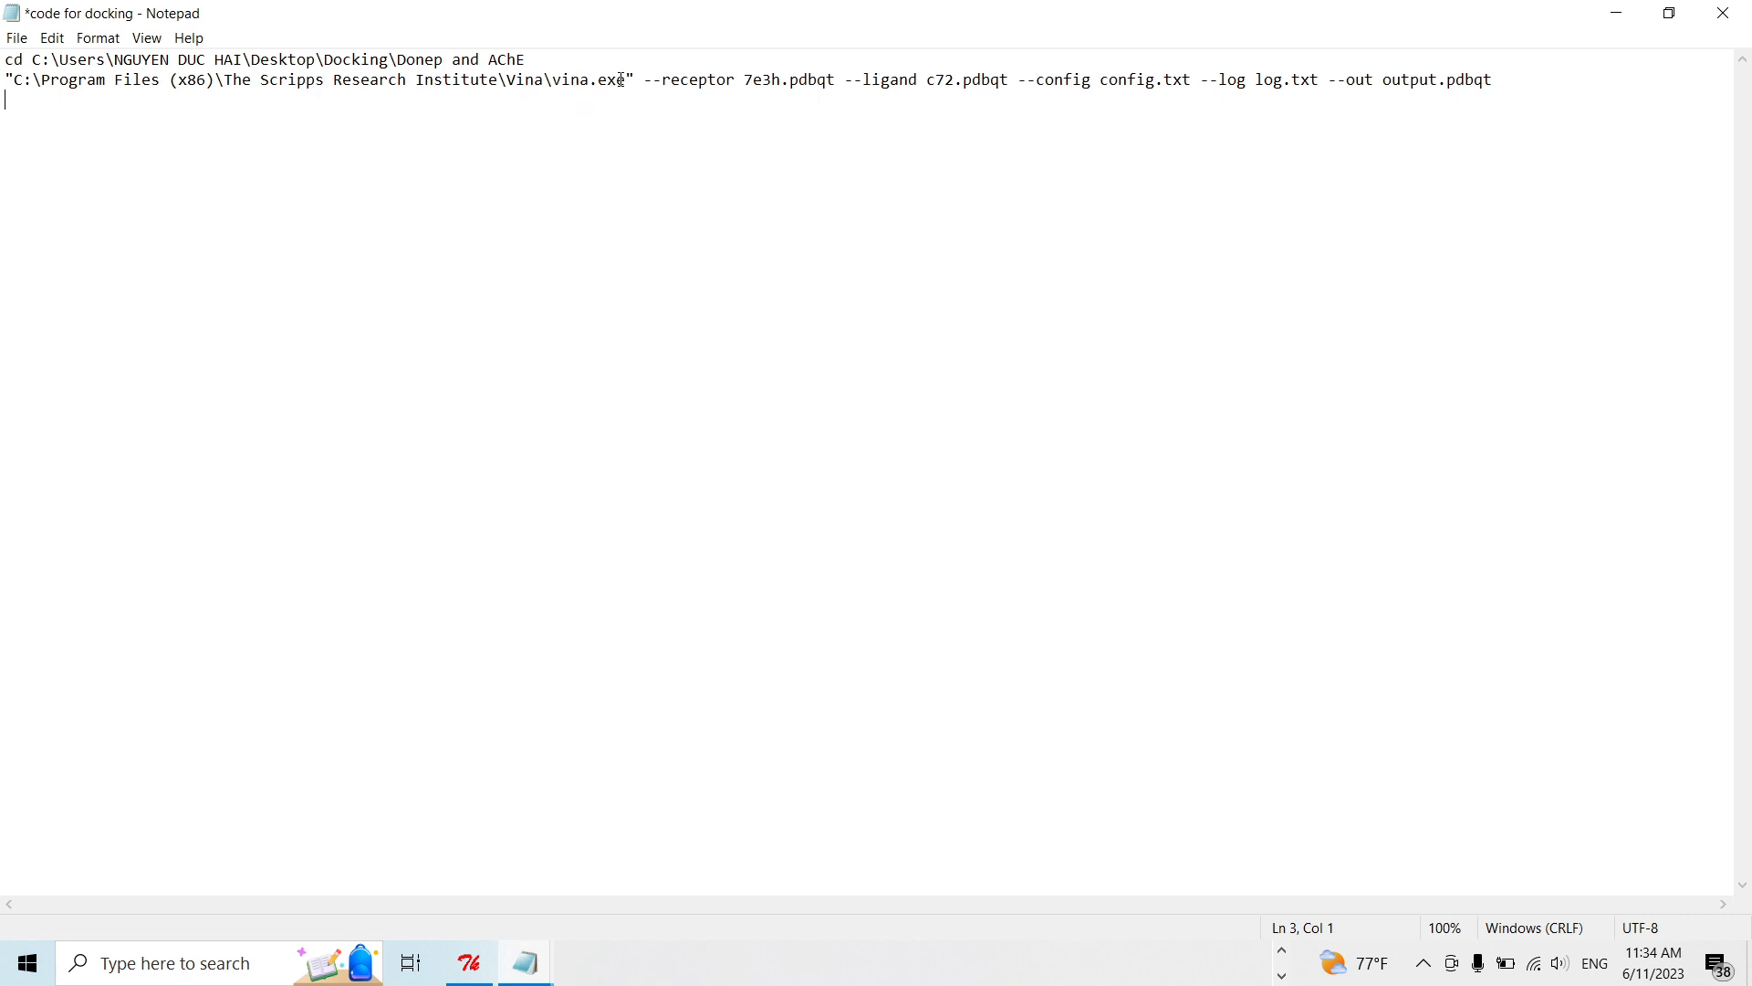
key(Return)
click(781, 88)
Place the docking code beside the Donep and AChE folder to check its file names, then enlarge the code window again
drag(810, 15, 1030, 119)
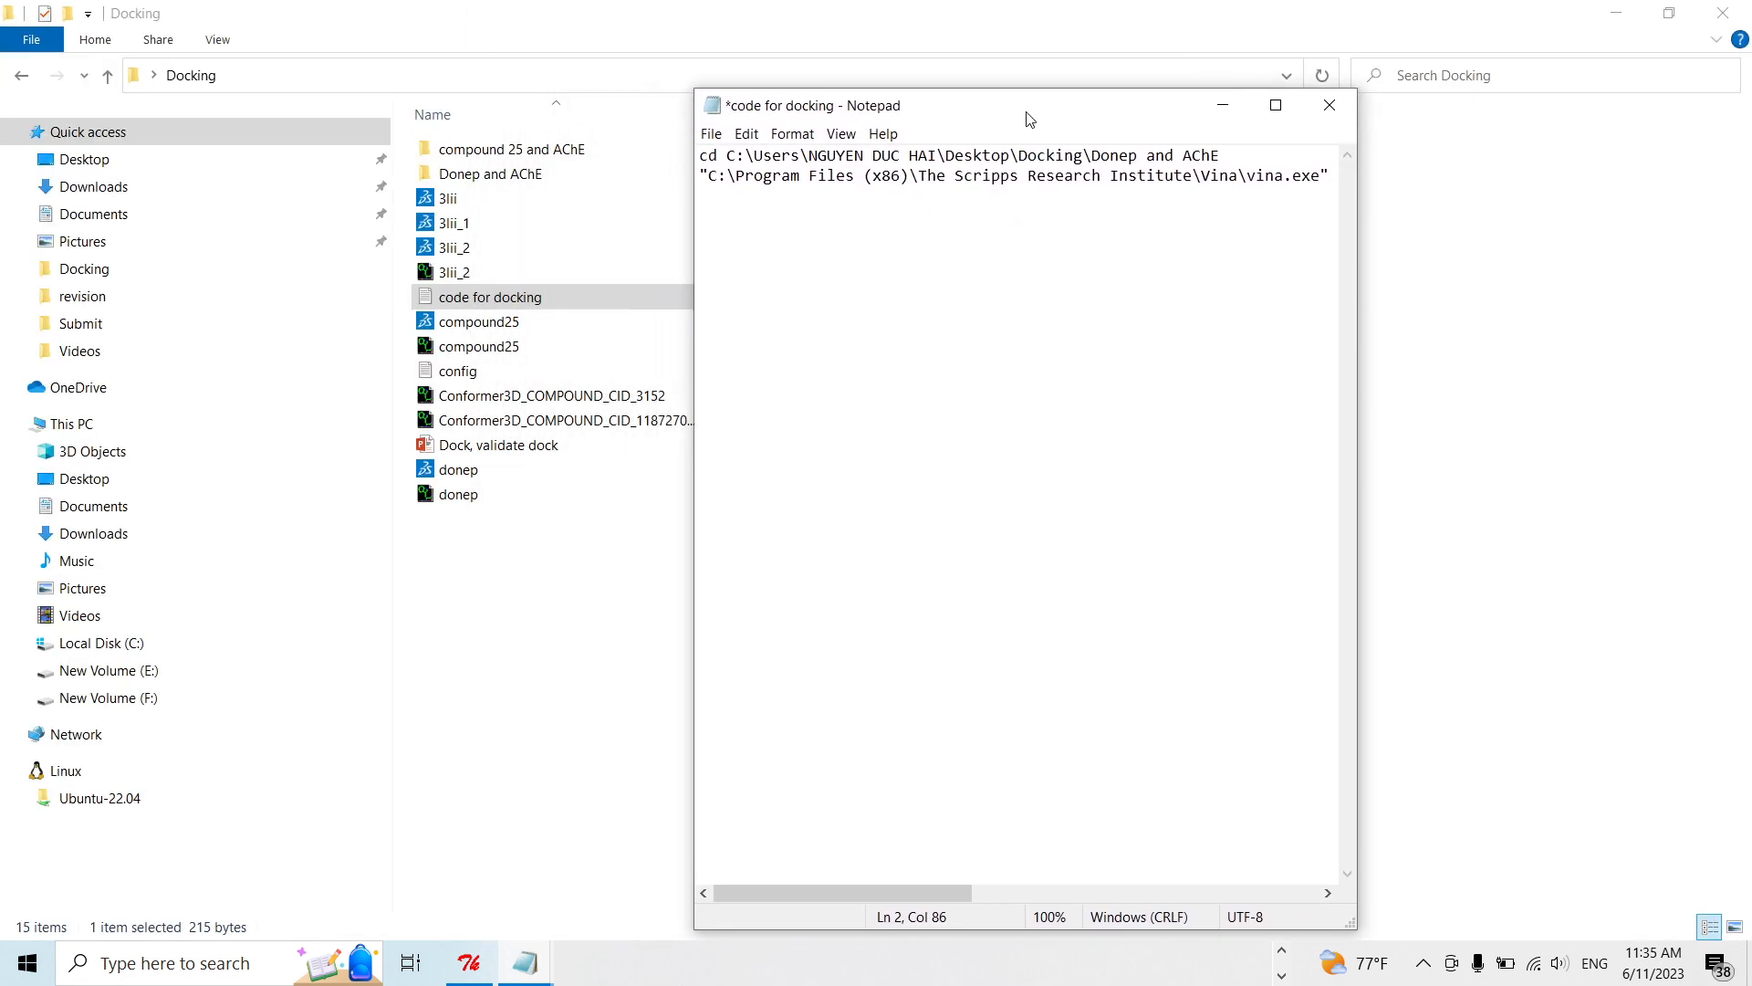
double_click(582, 169)
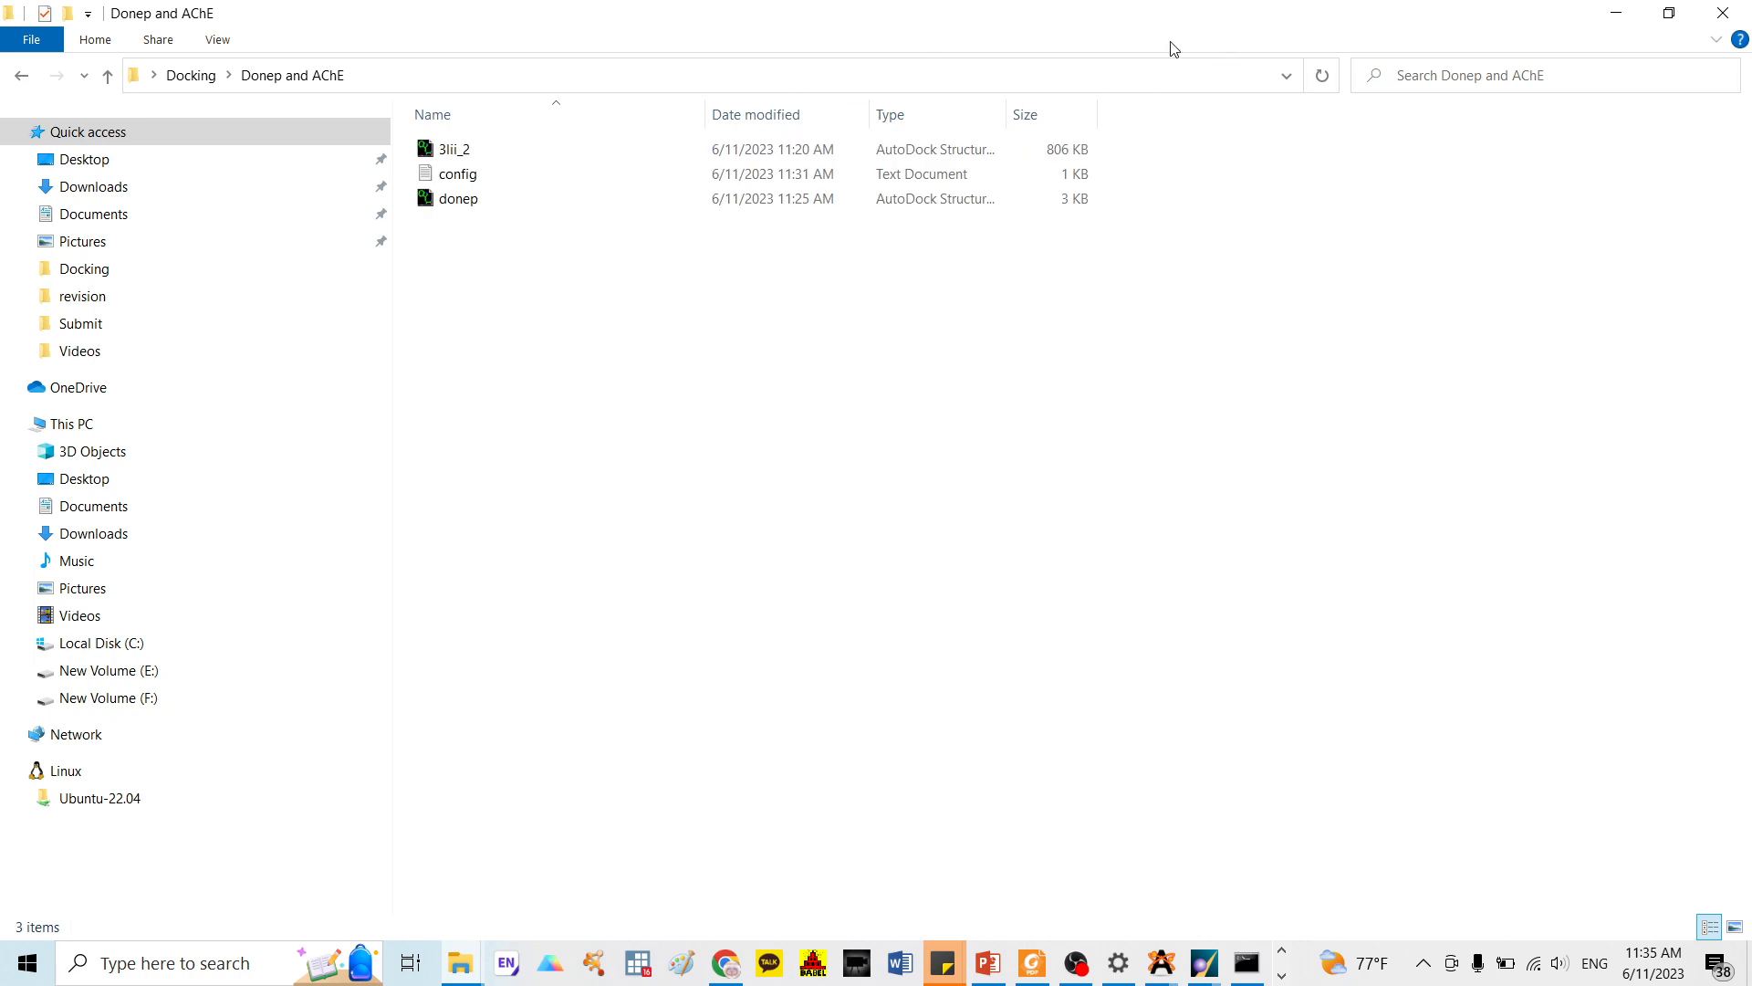
click(1669, 13)
drag(1191, 75, 858, 60)
click(1252, 242)
drag(1086, 105, 1397, 173)
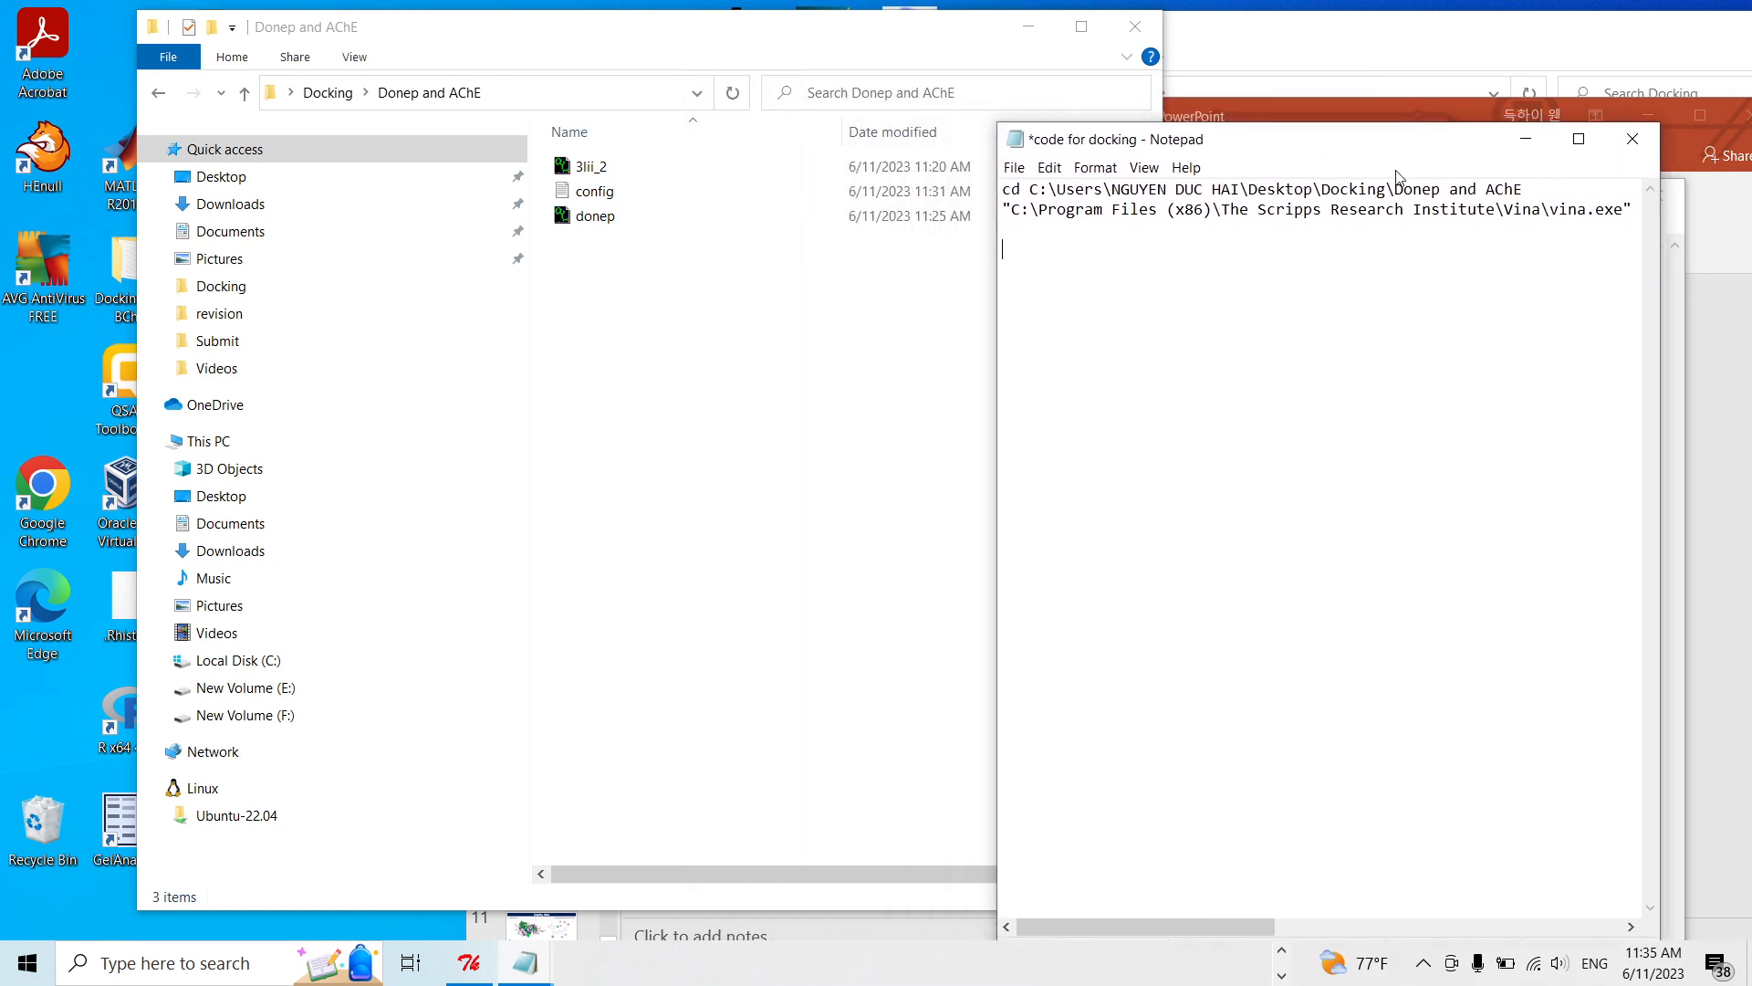
click(1578, 139)
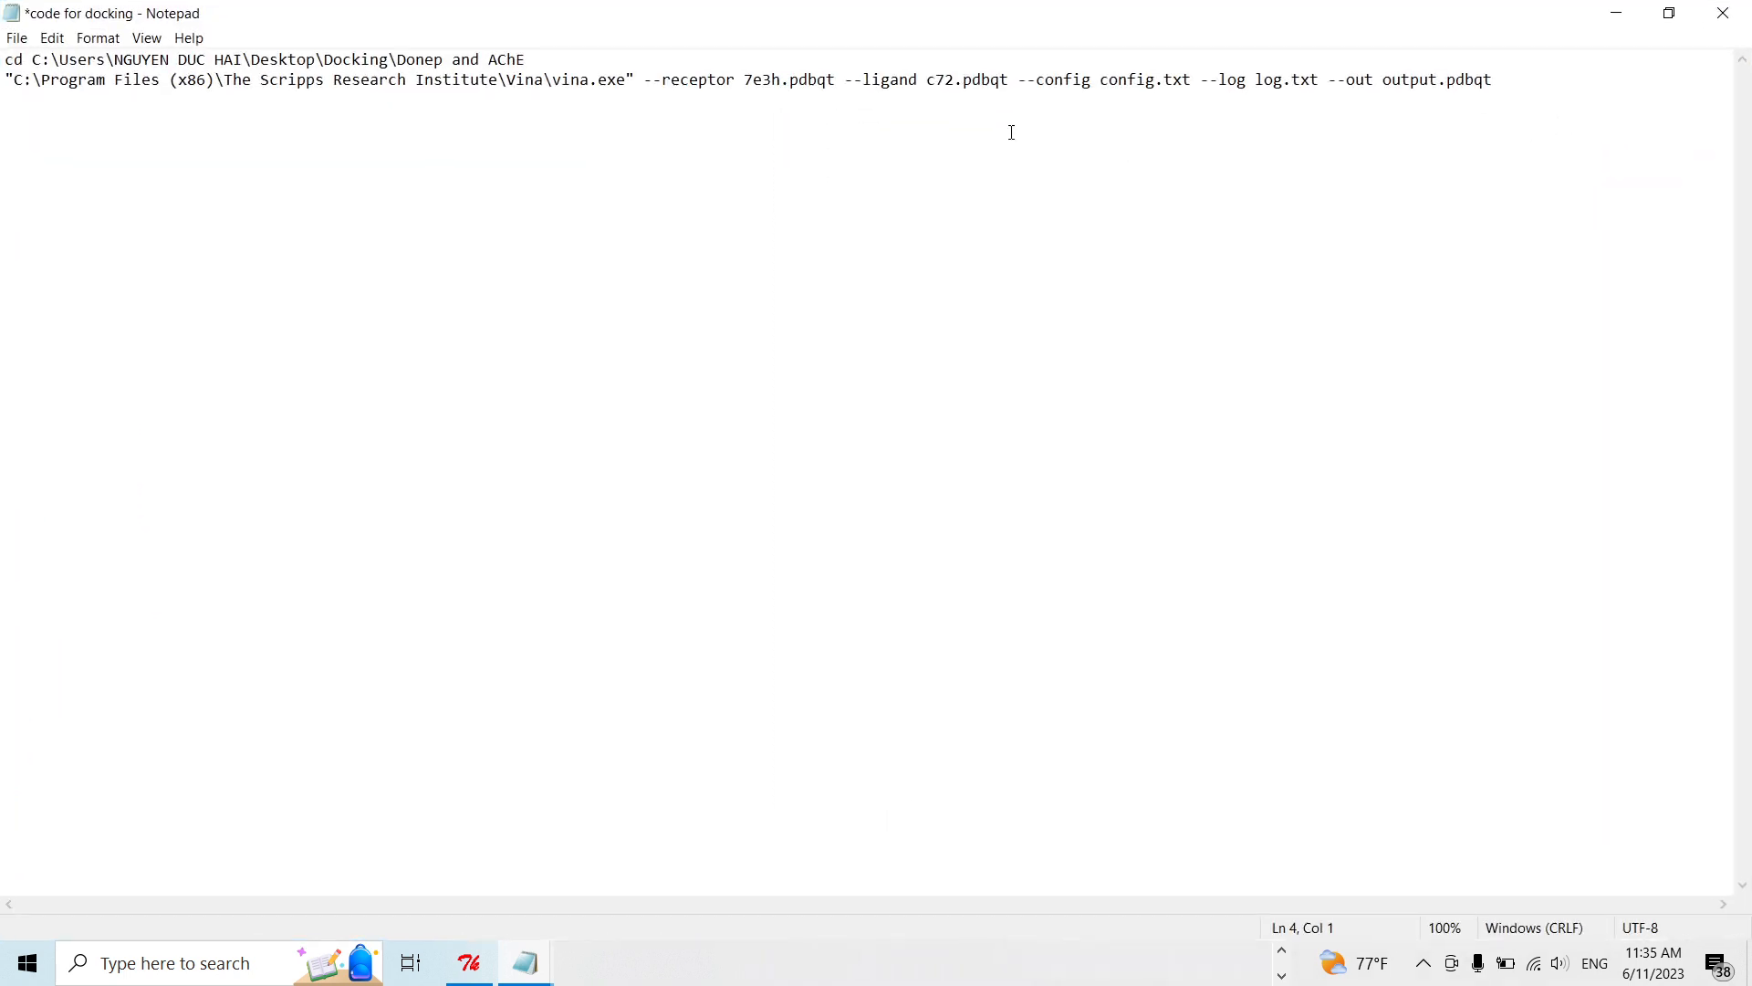
Change the receptor file in the Vina command to 3lii_2.pdbqt
click(780, 74)
key(BackSpace)
key(BackSpace)
key(BackSpace)
key(BackSpace)
text(3)
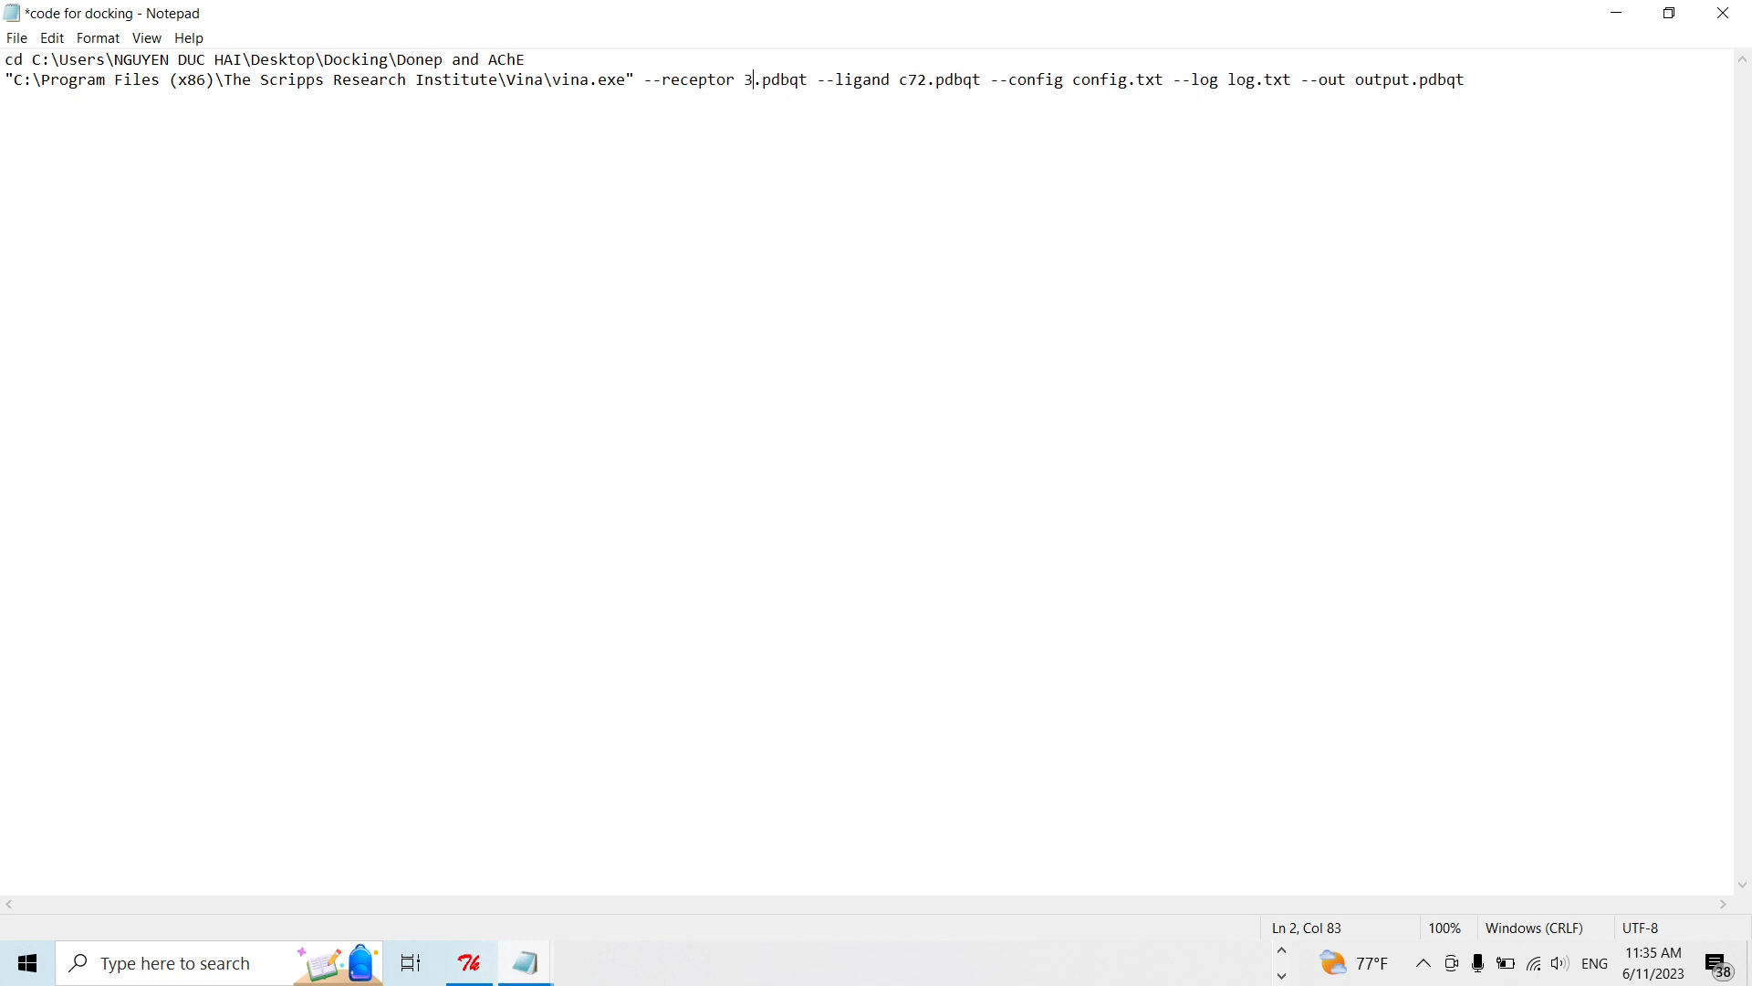
text(lii_2)
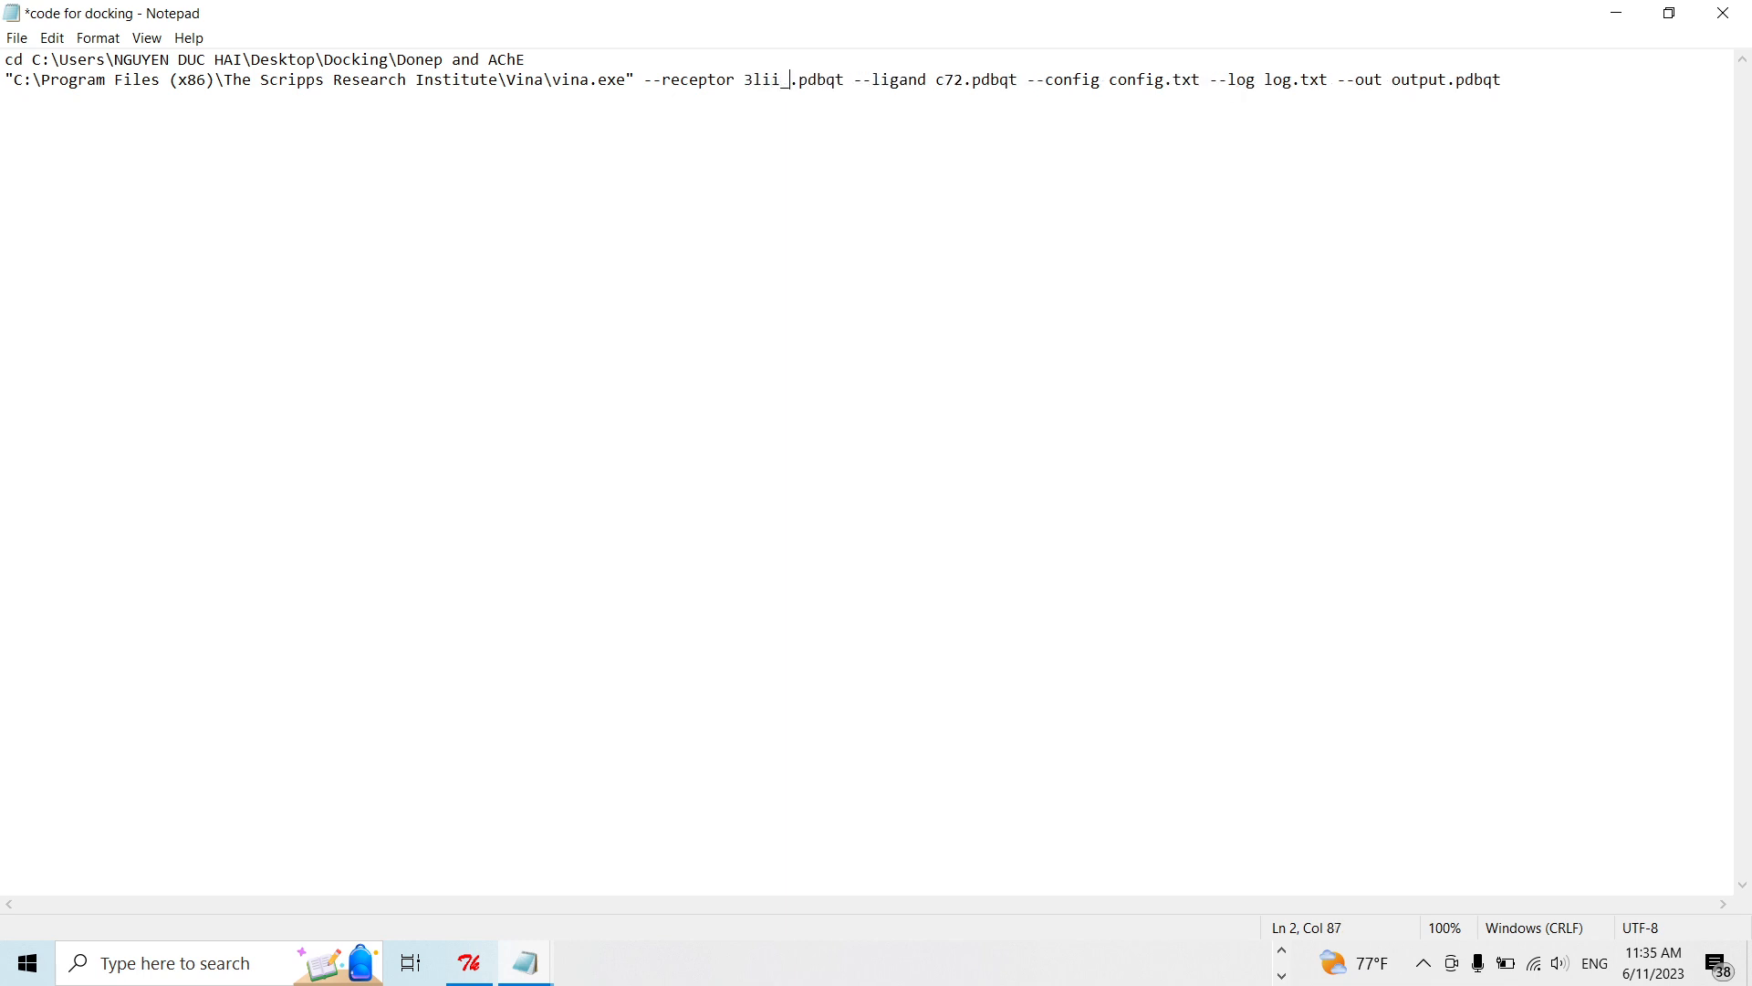
Change the ligand file in the Vina command to donep.pdbqt
click(972, 86)
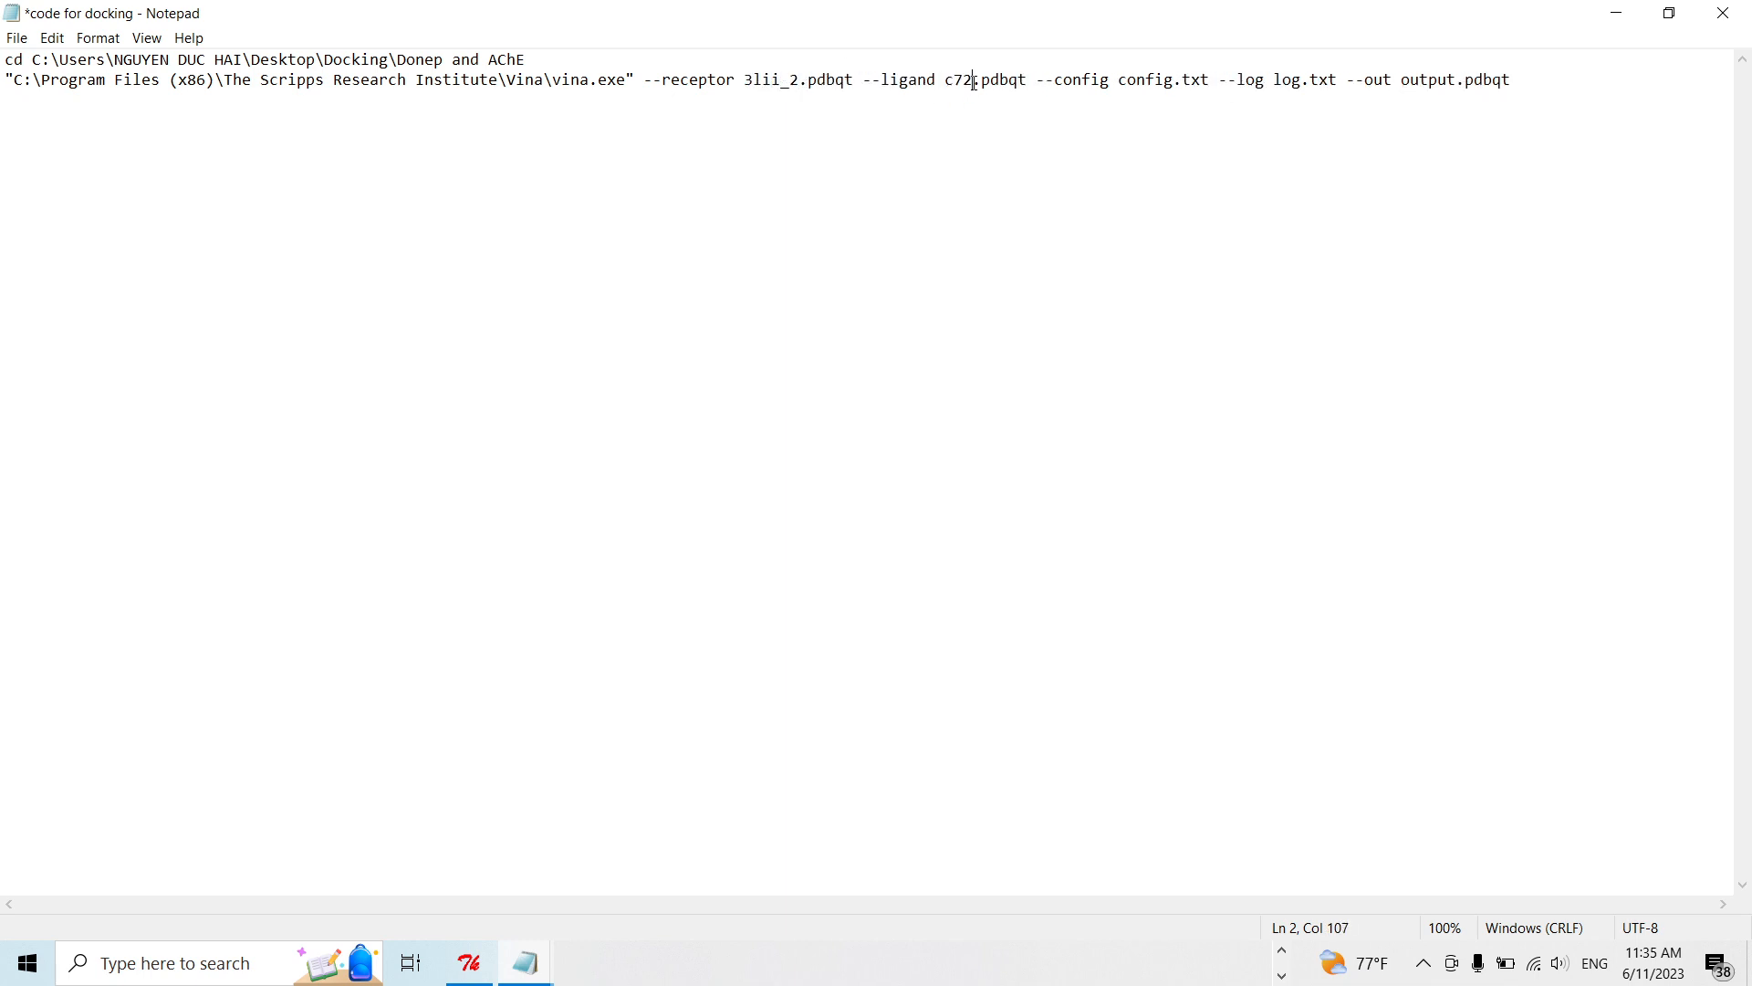
key(BackSpace)
key(BackSpace)
key(BackSpace)
text(donep)
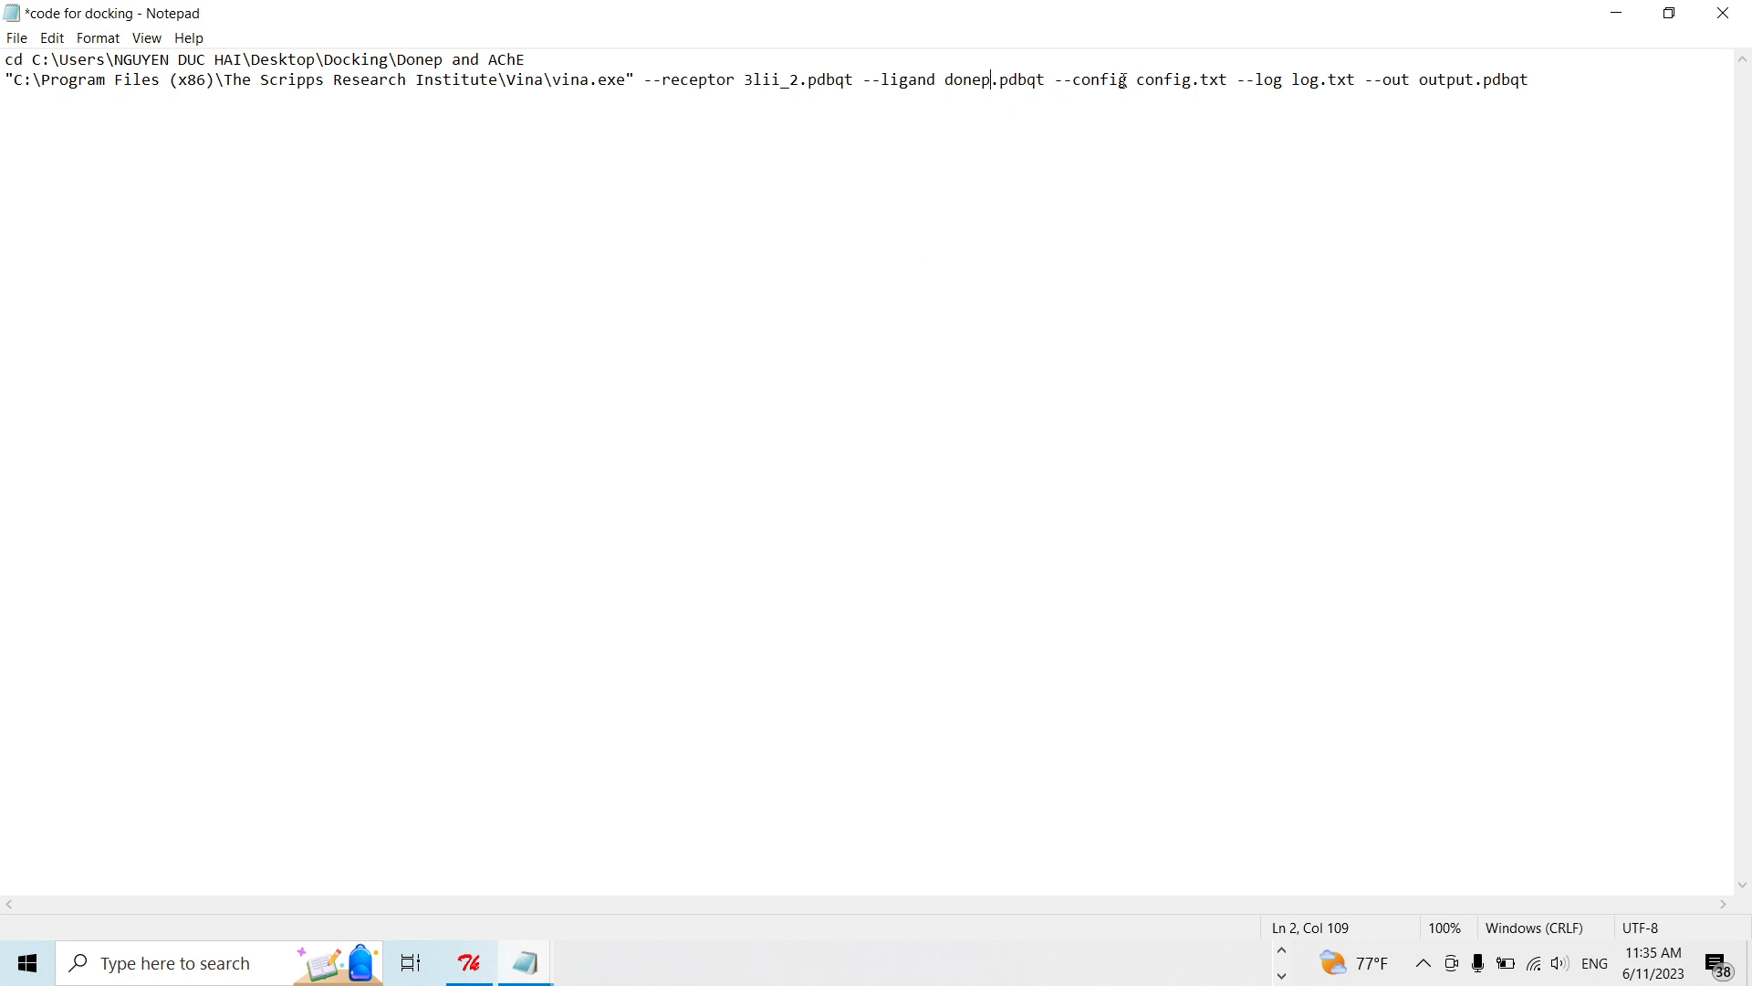
Copy both docking command lines, run them in a new Command Prompt window, and maximize that window
click(1182, 94)
key(ctrl+a)
key(super+c)
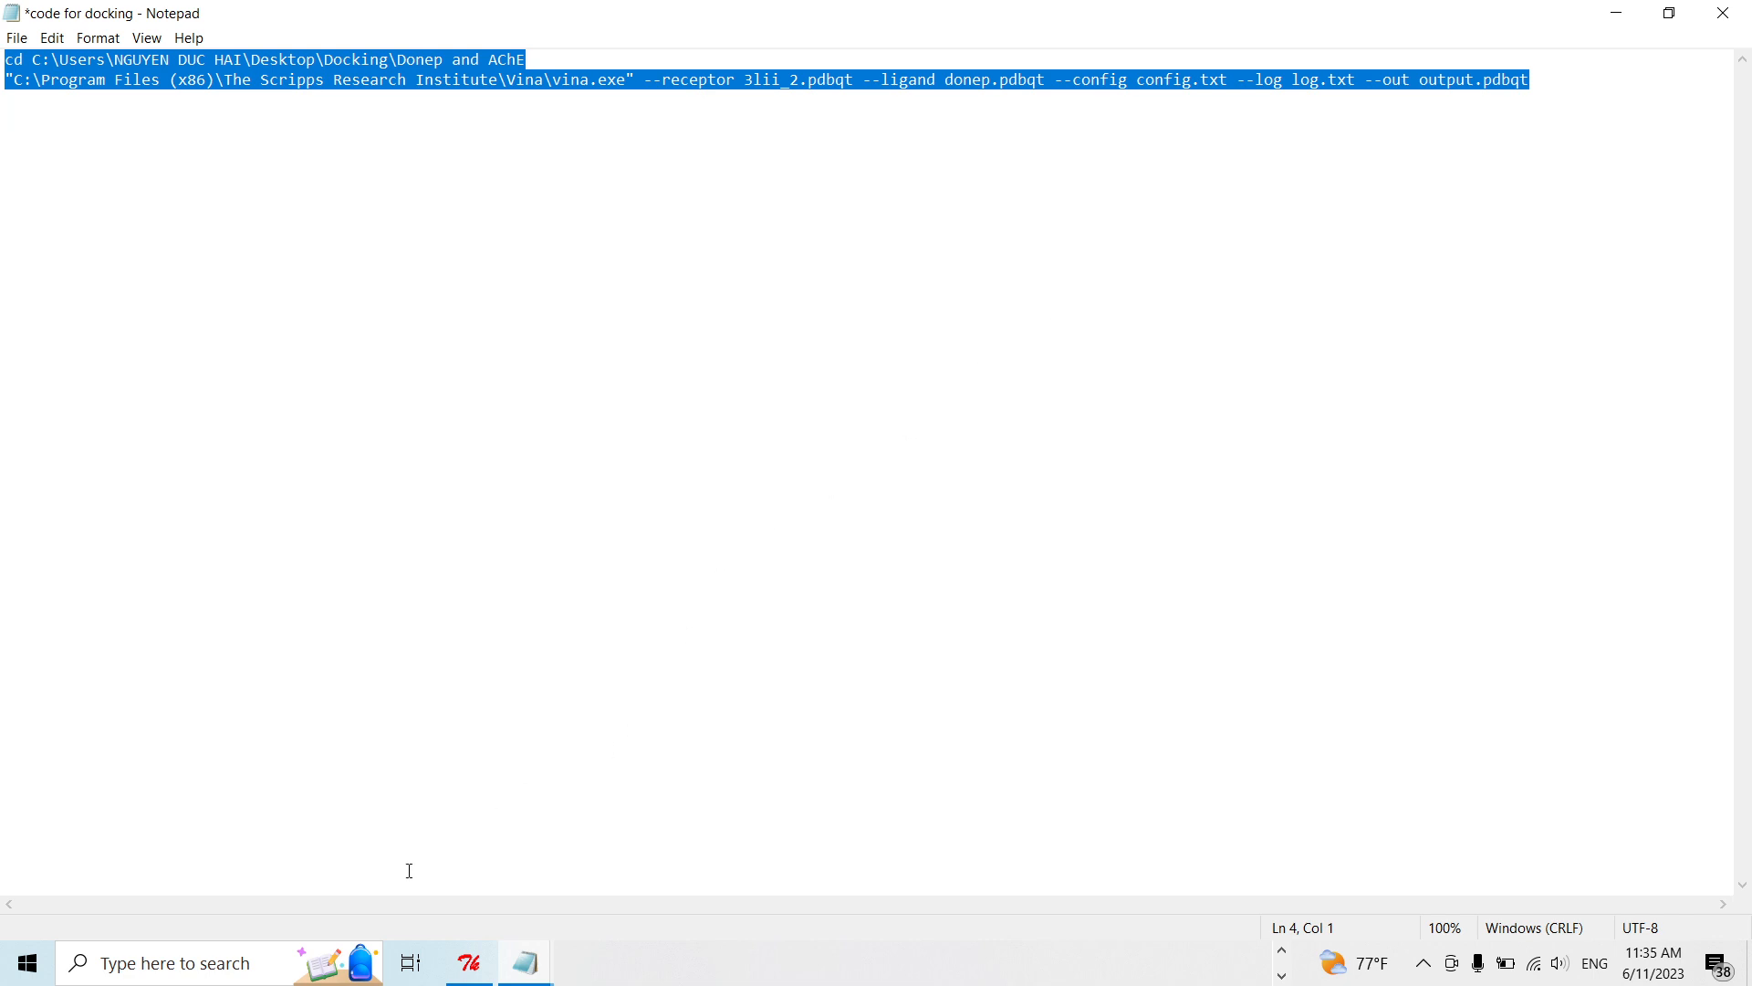
click(187, 965)
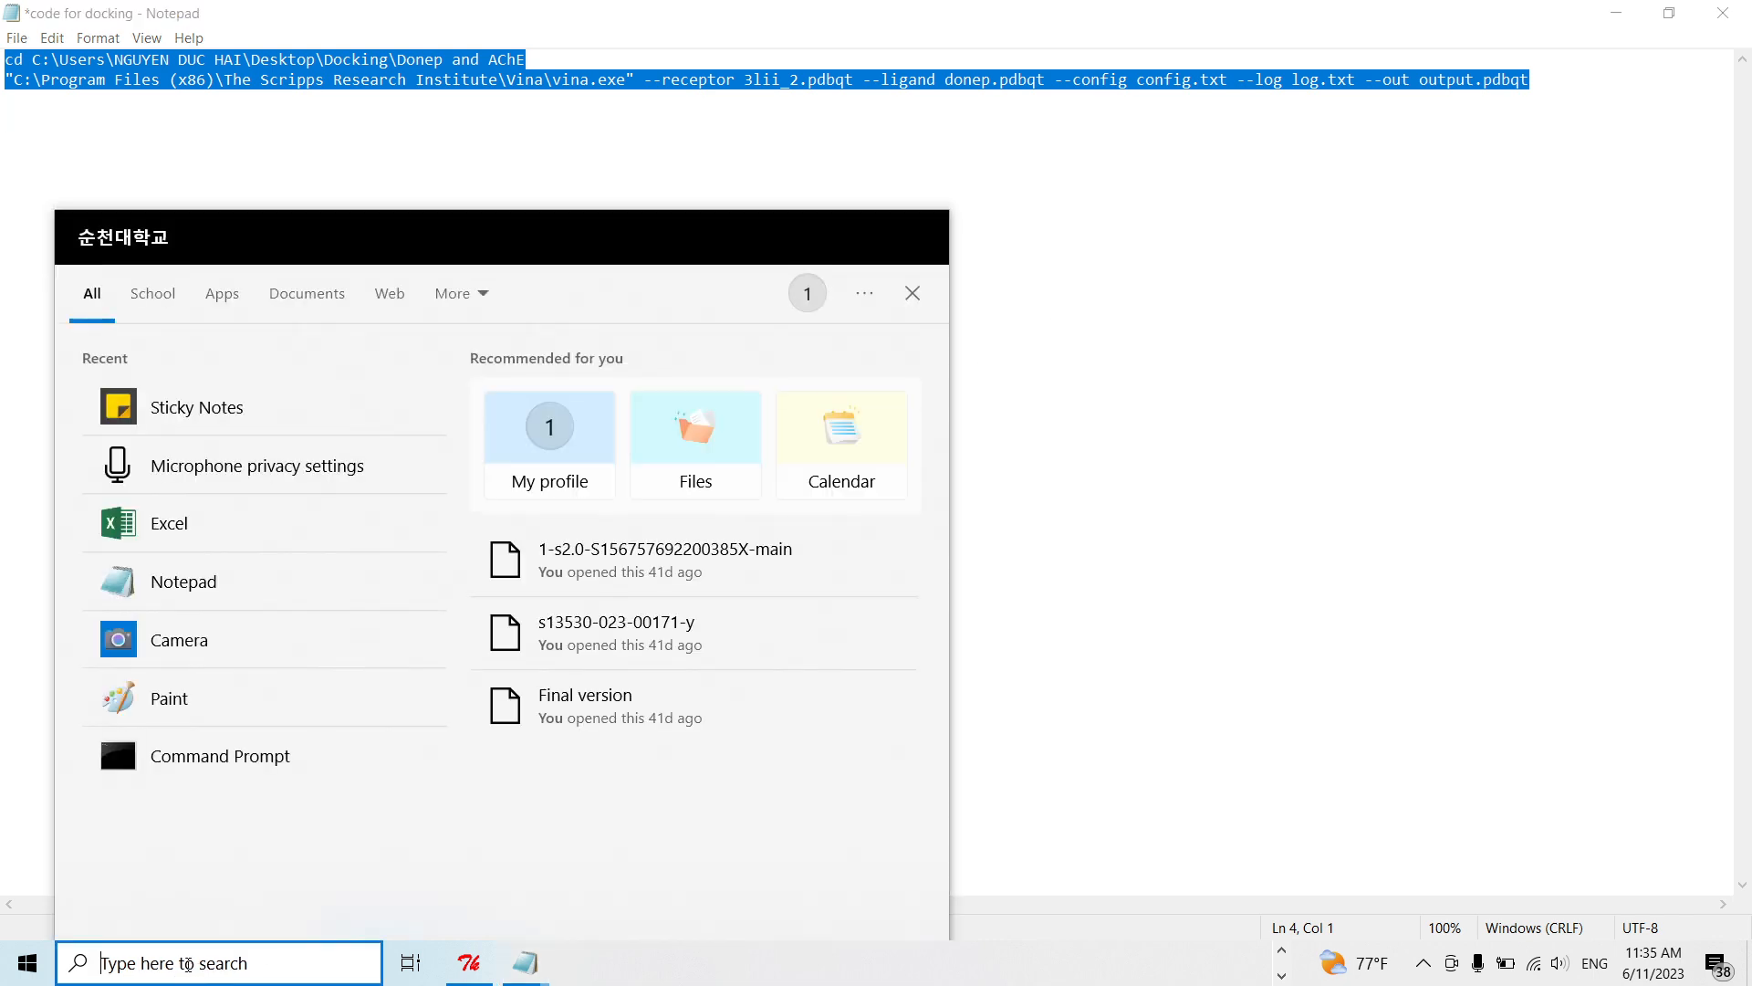
click(211, 774)
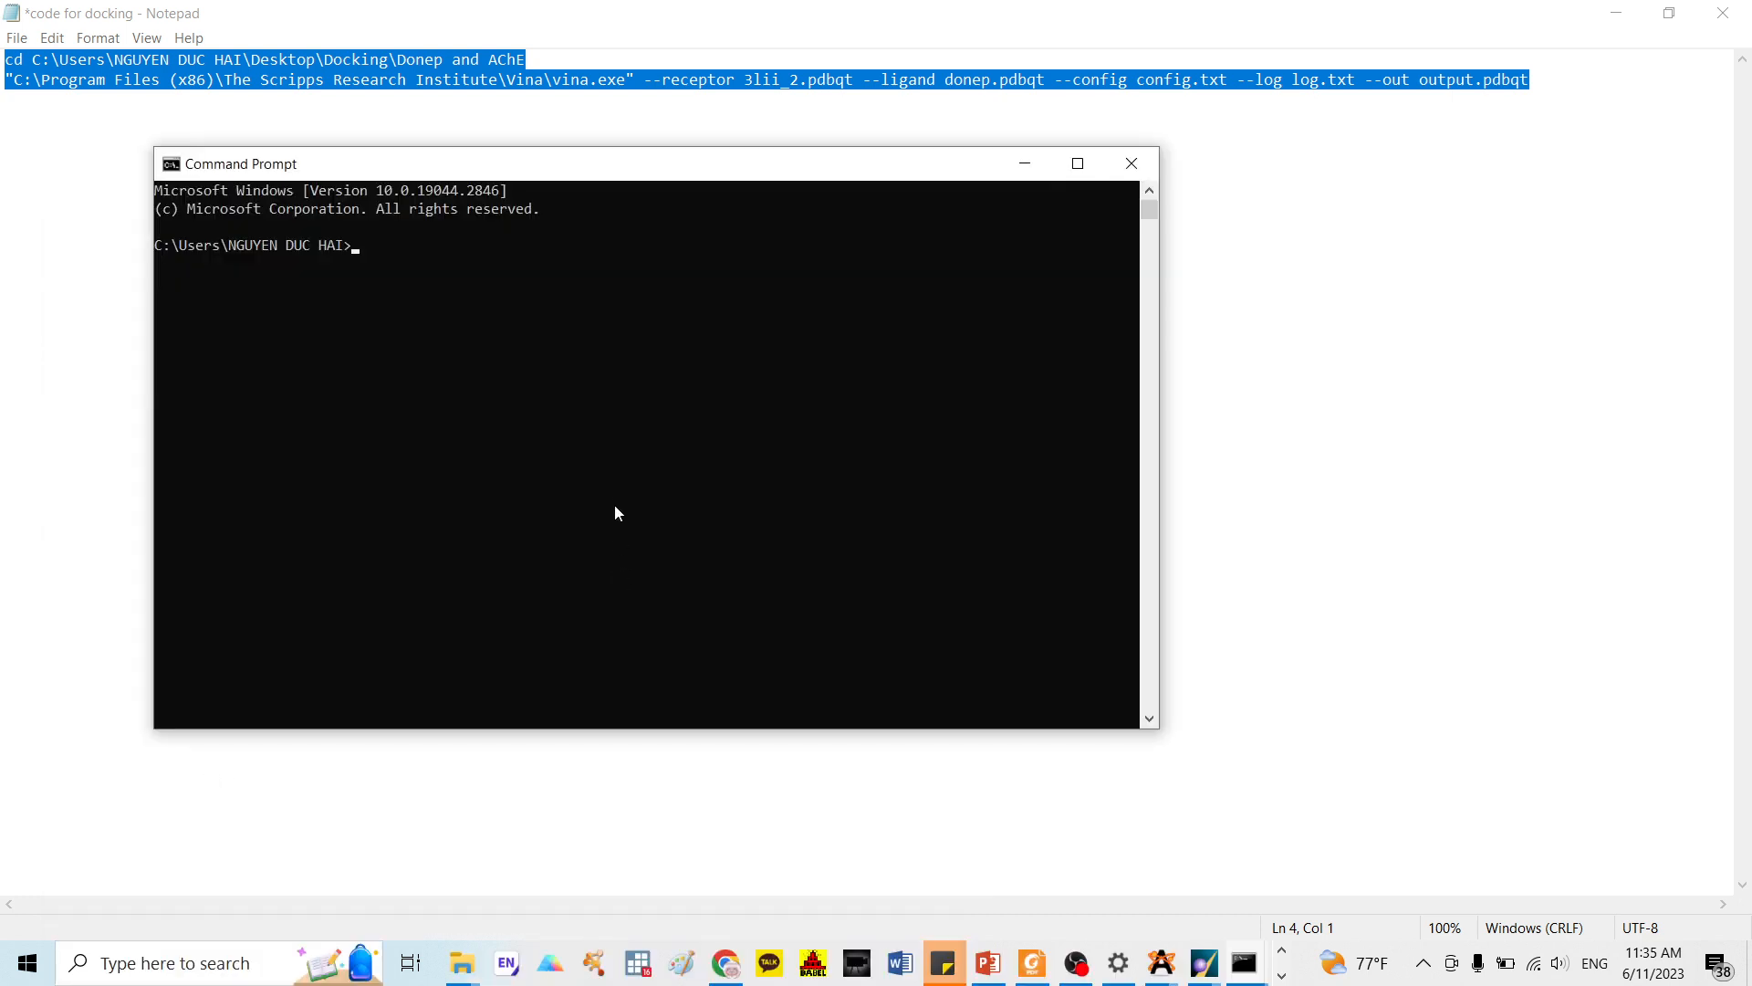
right_click(620, 489)
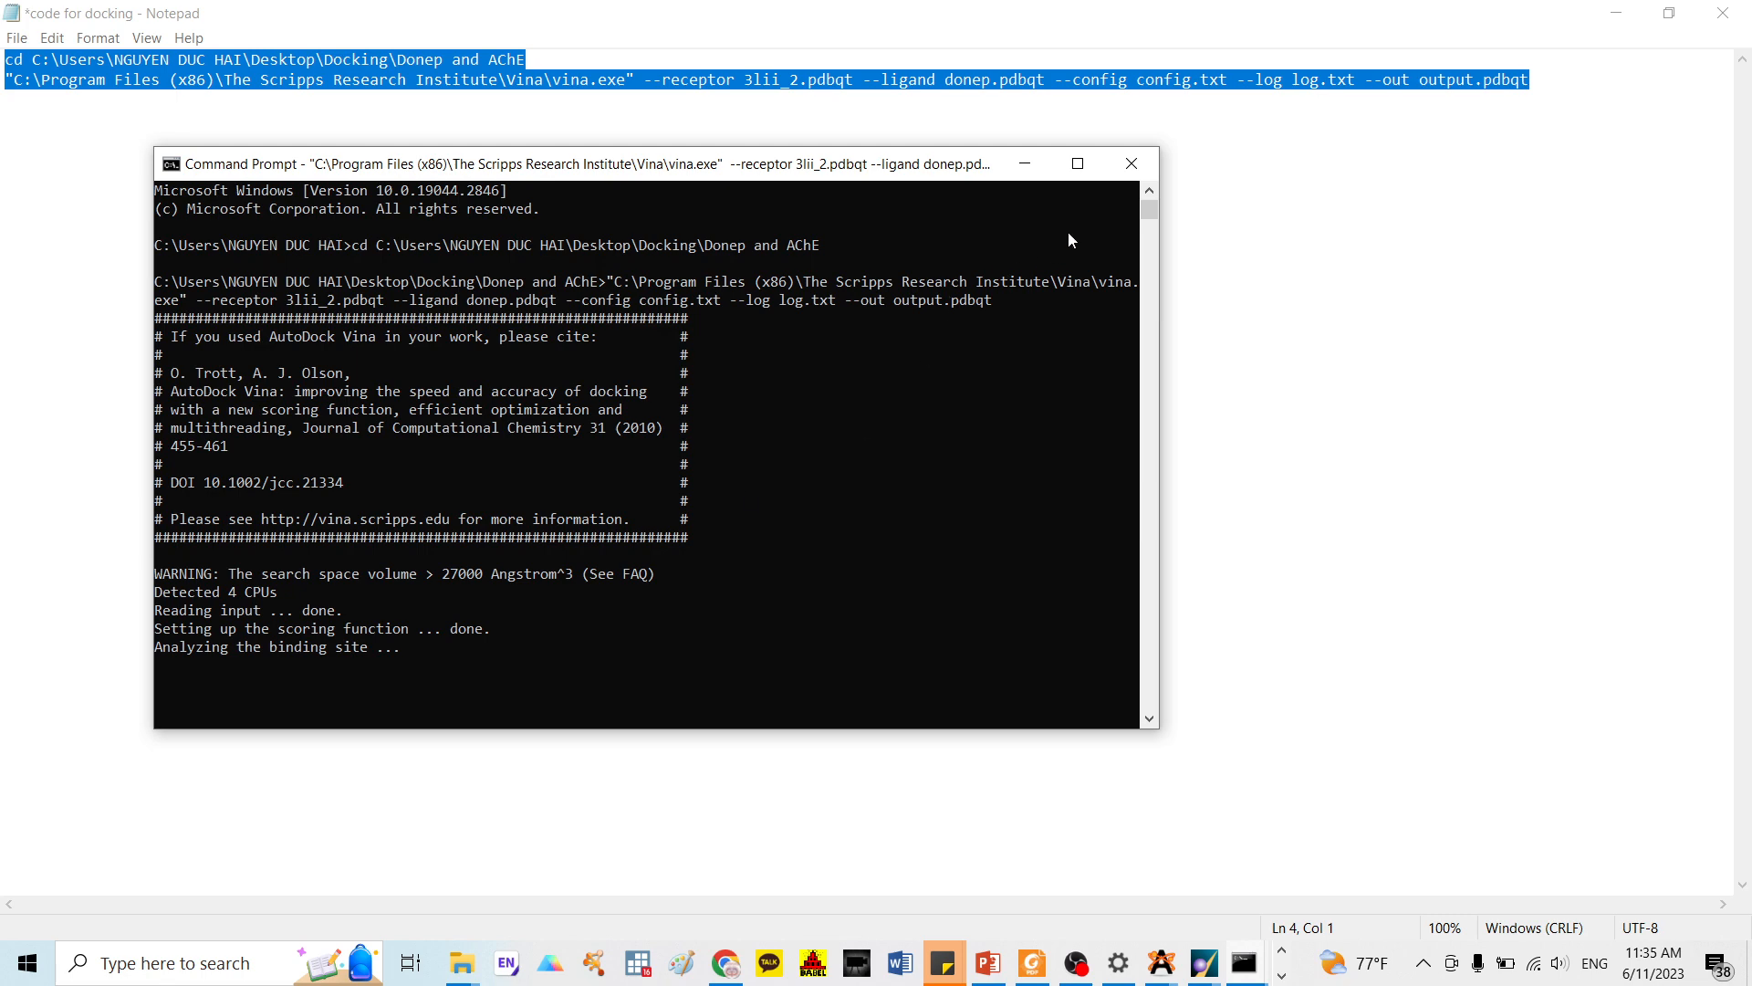
click(1077, 166)
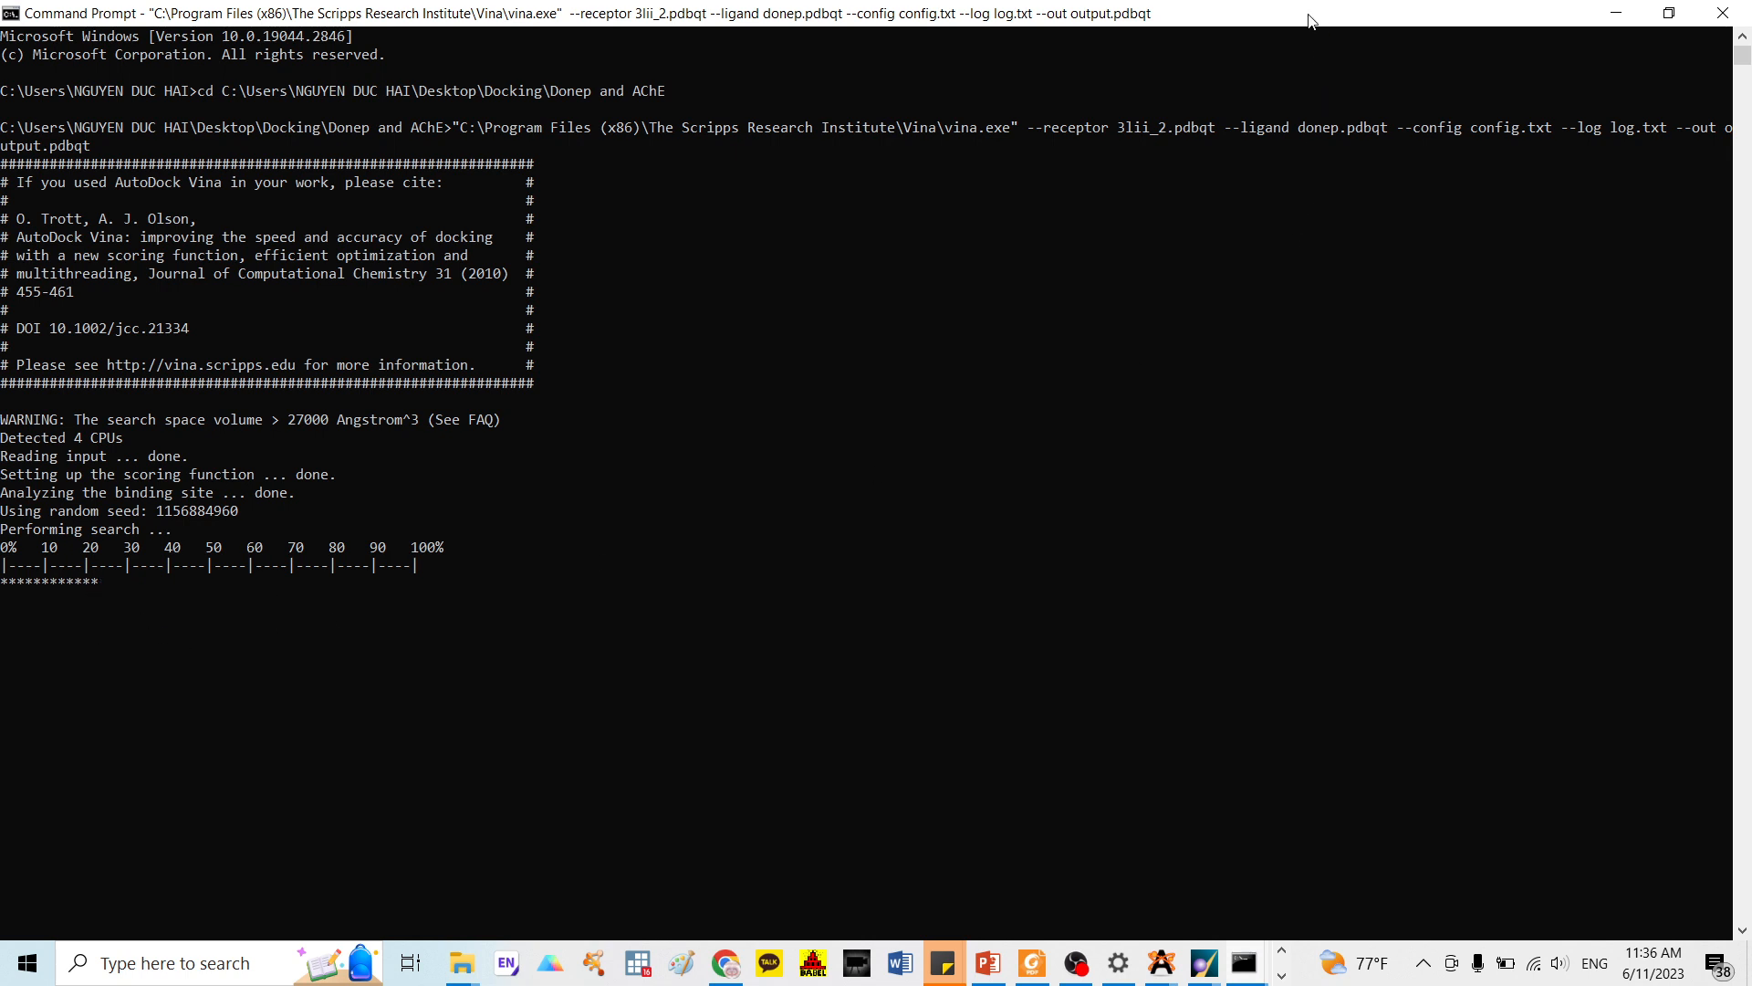
Maximize the running docking window again, and bring up the research paper in Foxit PDF Reader full screen at Table 5
drag(1312, 20, 1152, 42)
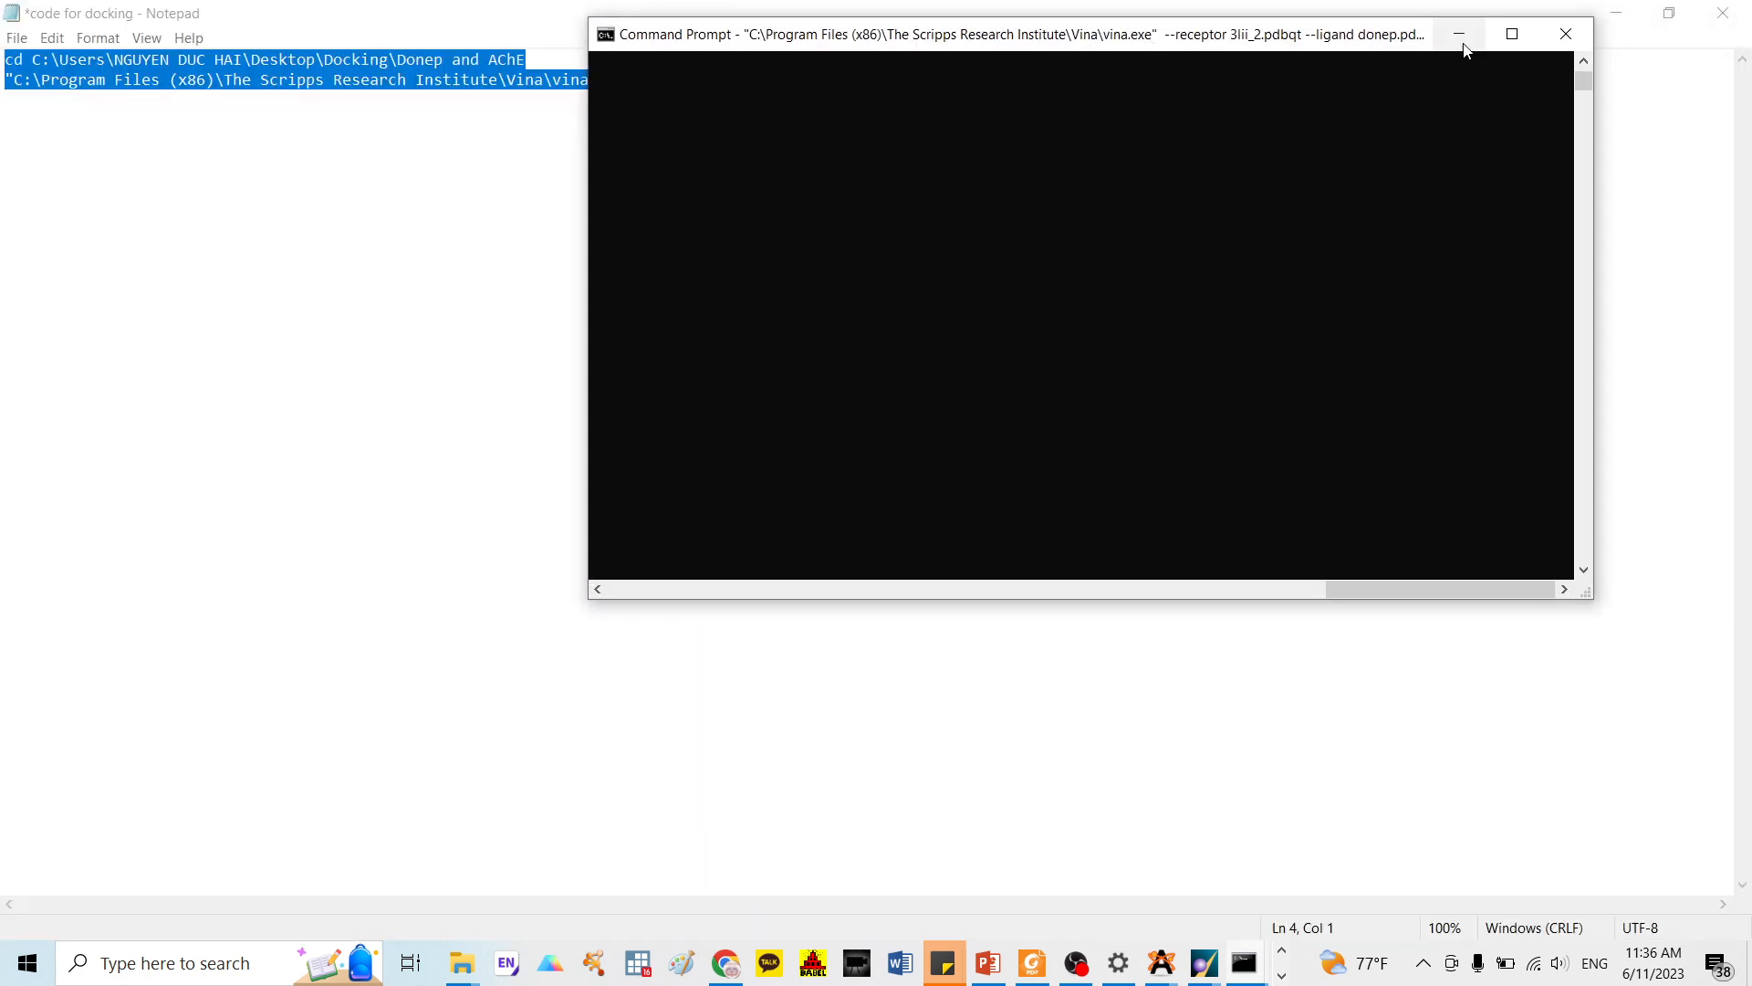
click(1512, 37)
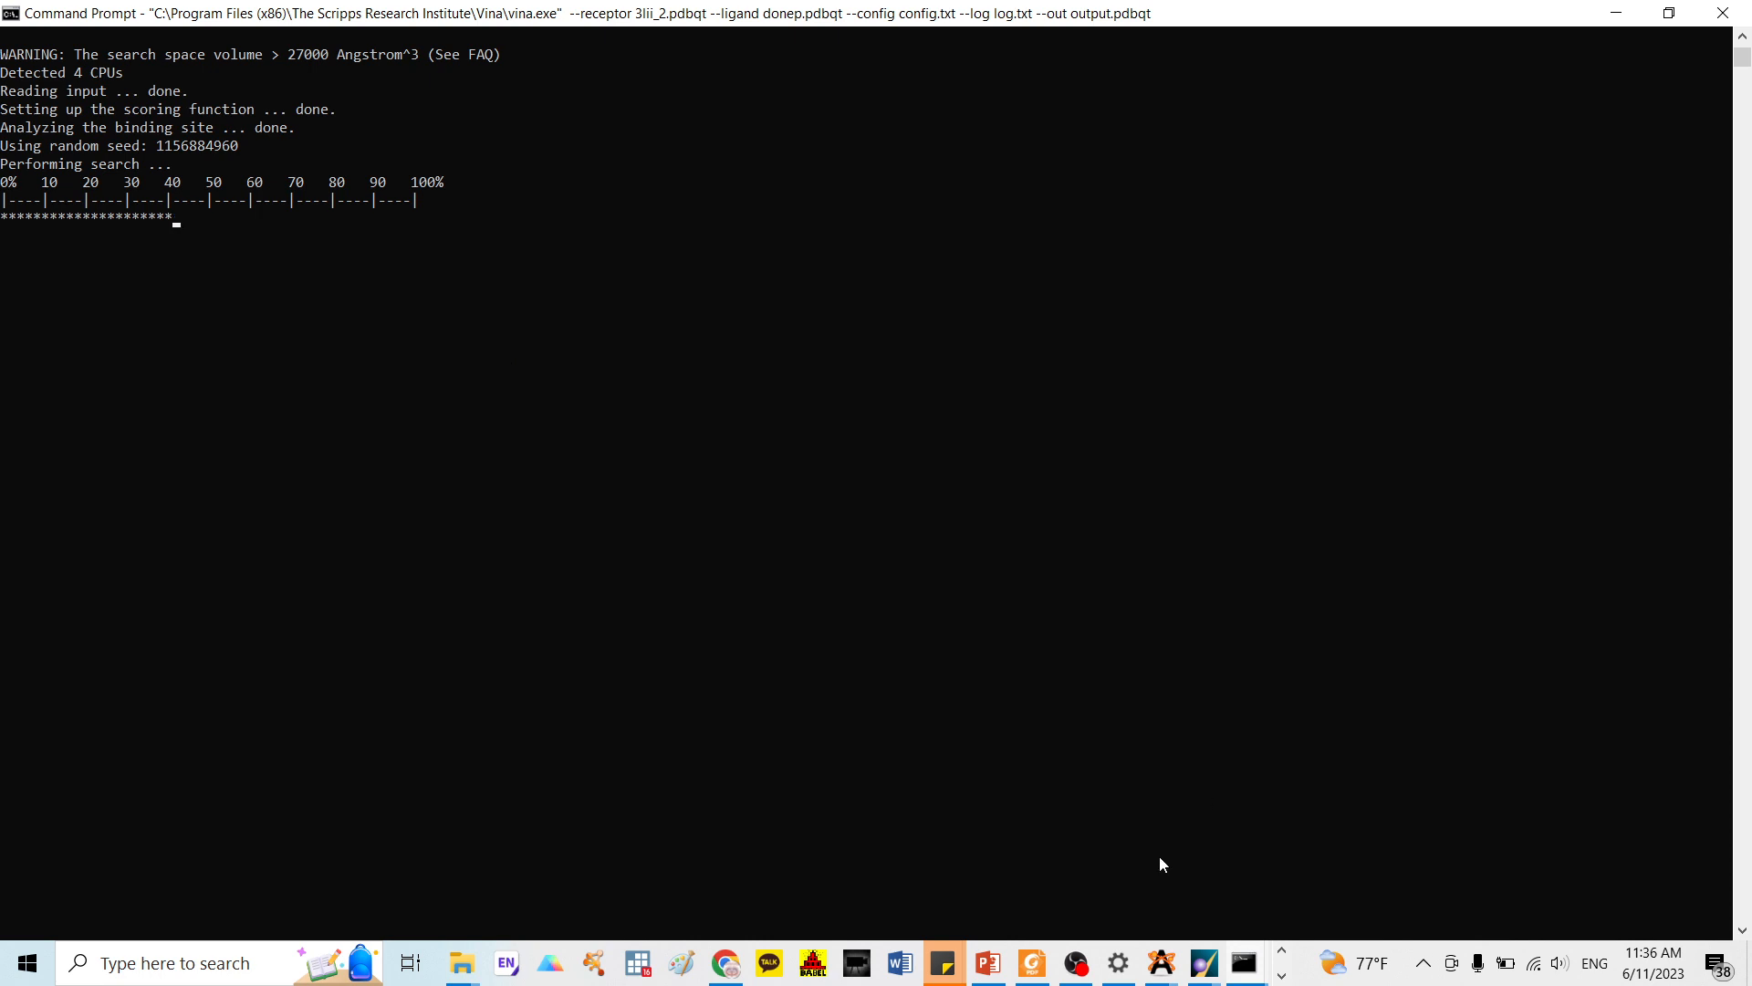
click(1033, 963)
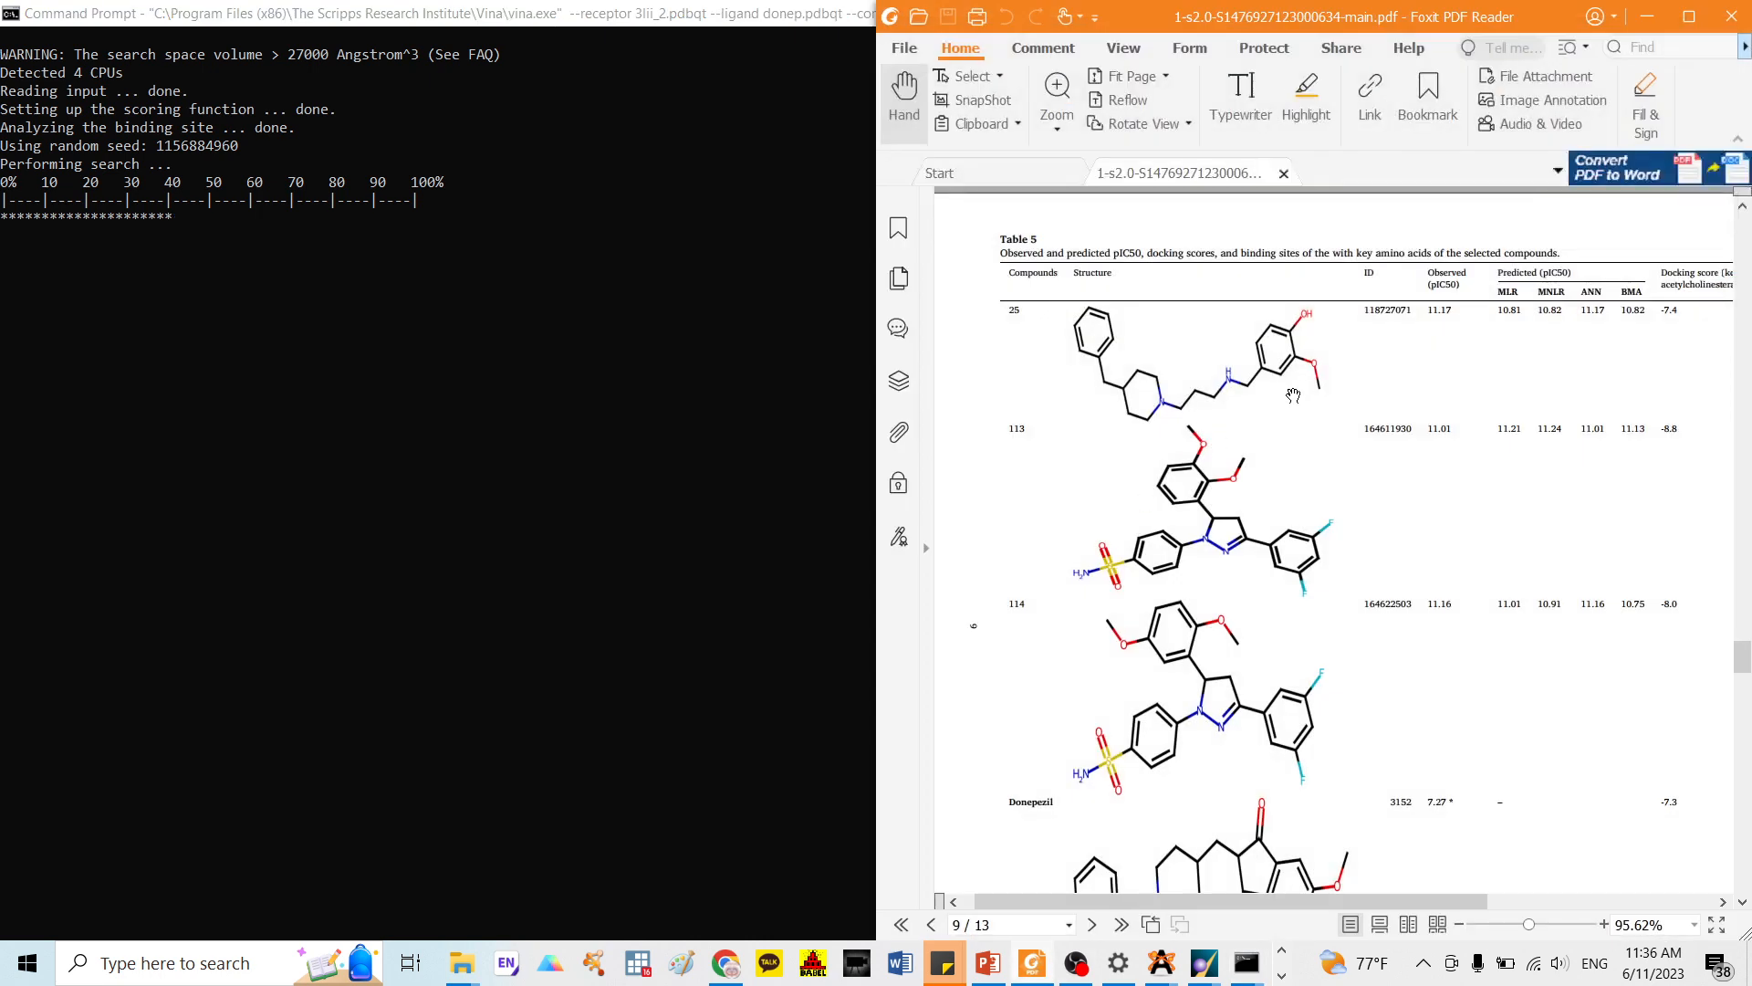
click(1690, 17)
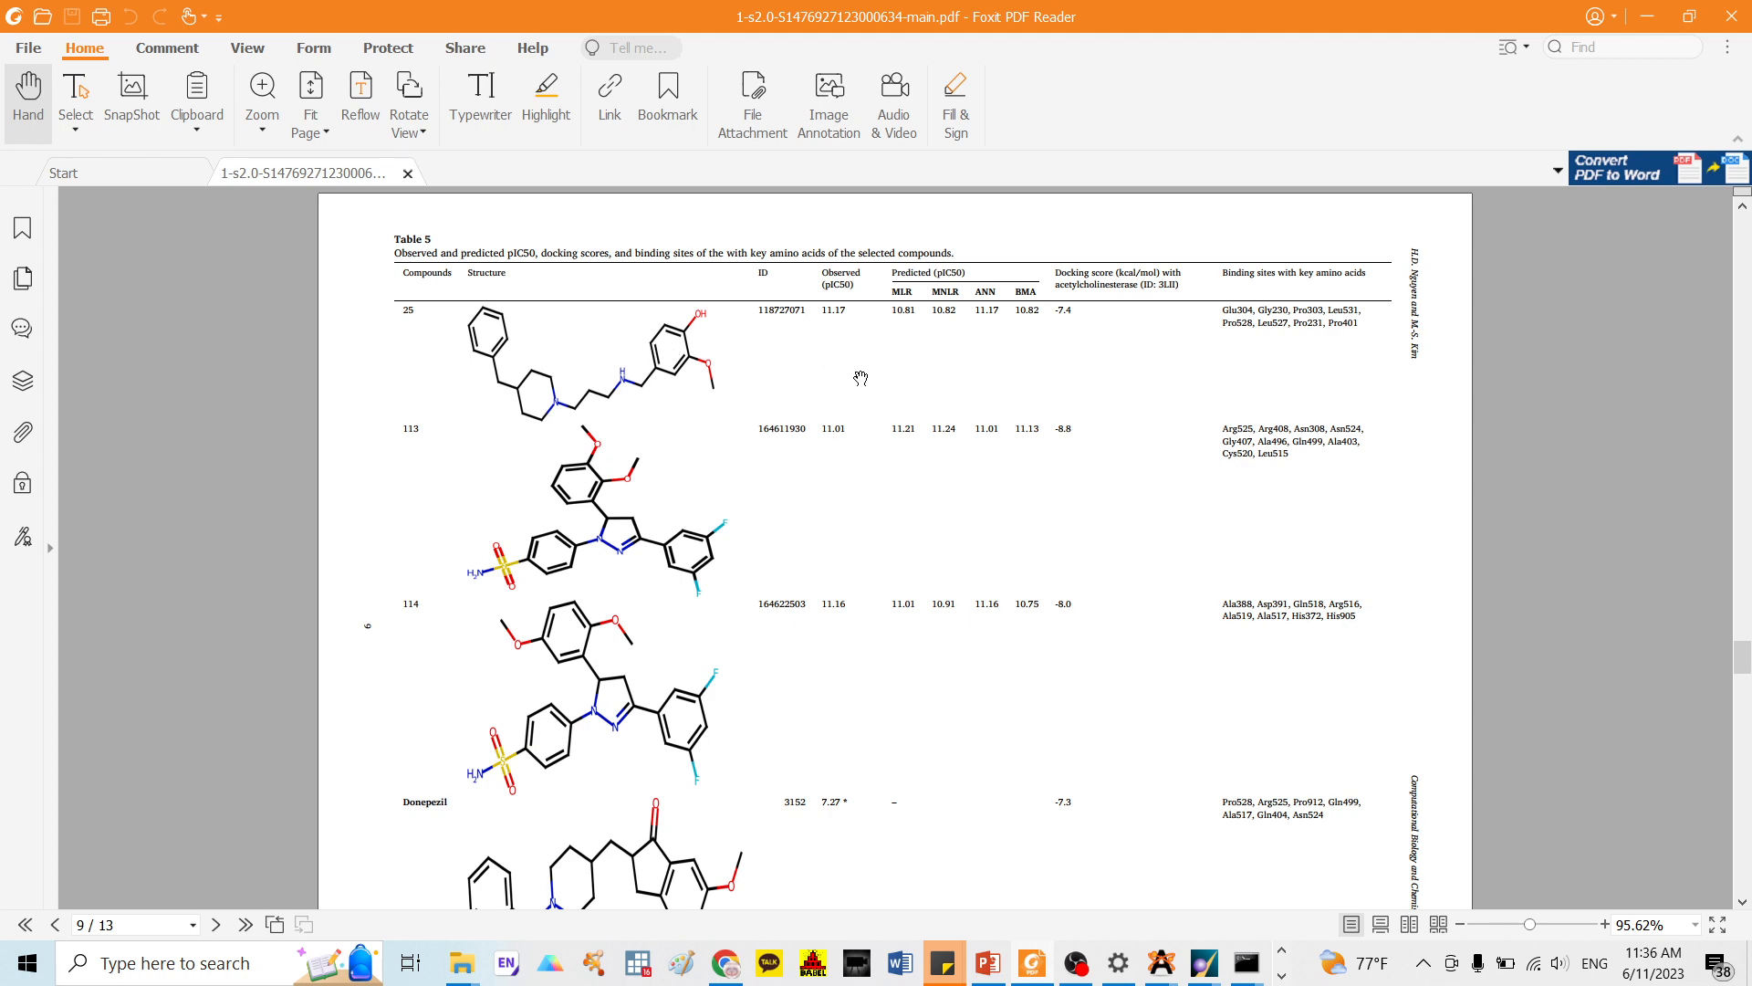
Switch to PowerPoint, highlight the docking score criterion on the "Validate the docking process" slide, and return to the docking run in Command Prompt
click(991, 966)
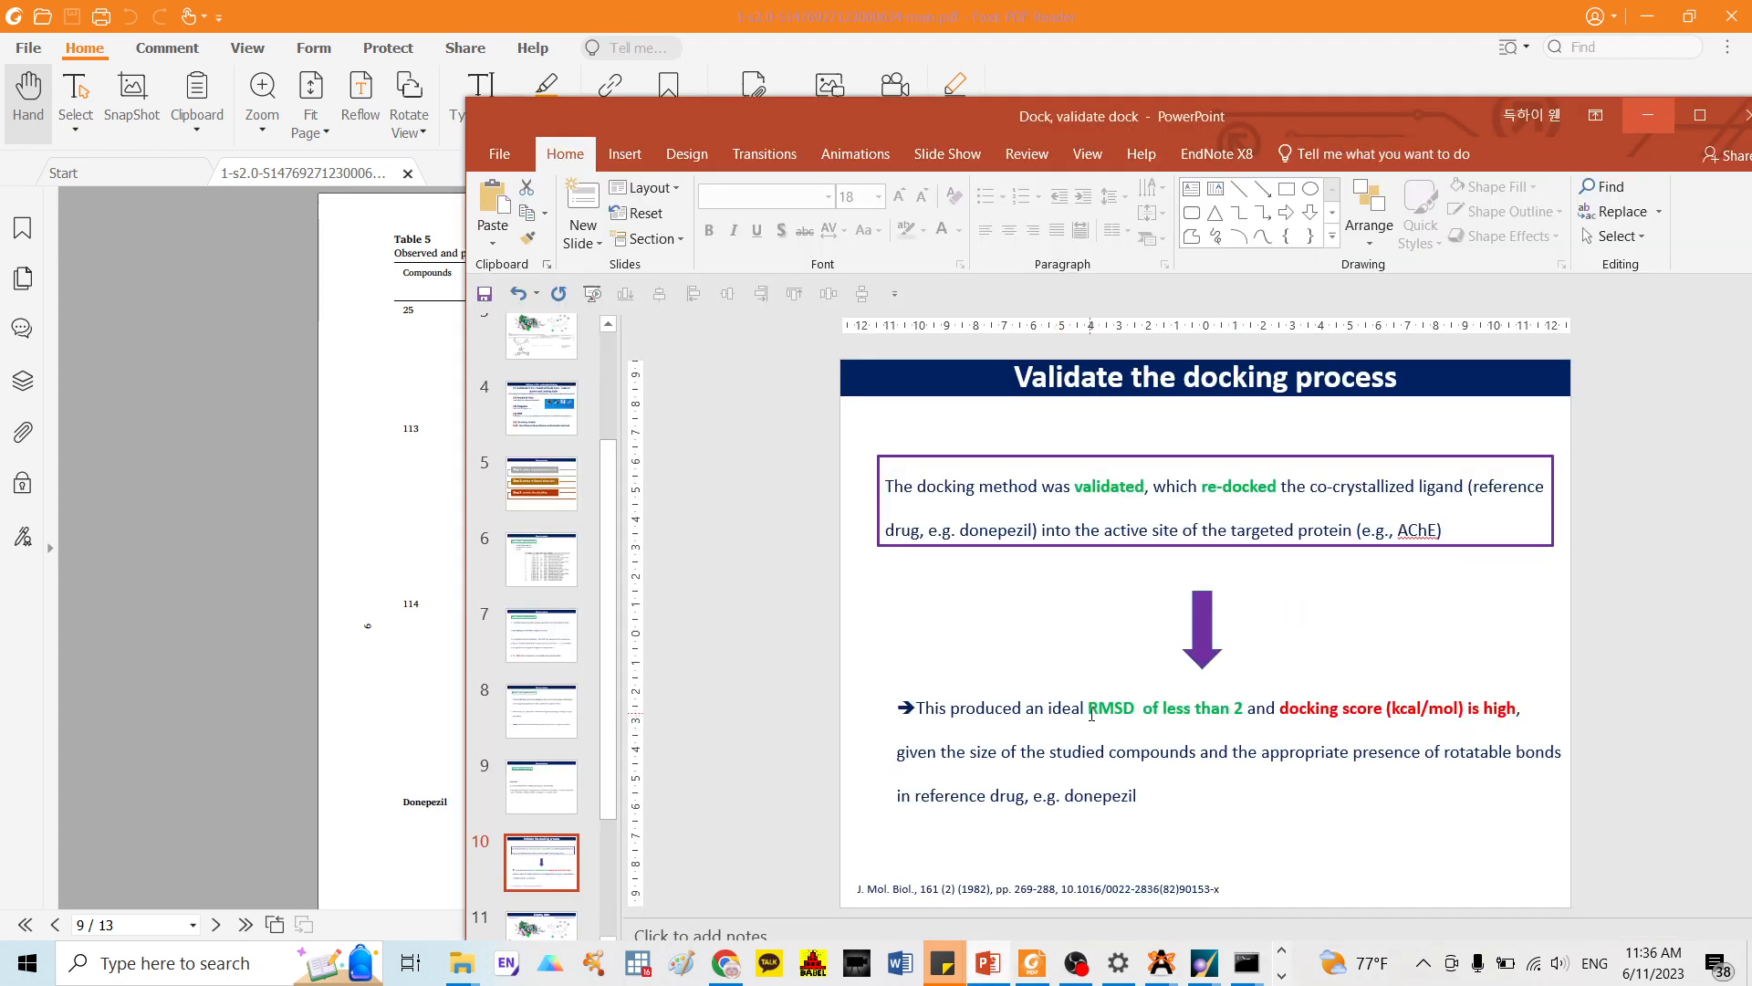
mouse_move(1089, 710)
mouse_down()
mouse_move(1262, 705)
mouse_move(1519, 753)
mouse_move(1500, 717)
mouse_up()
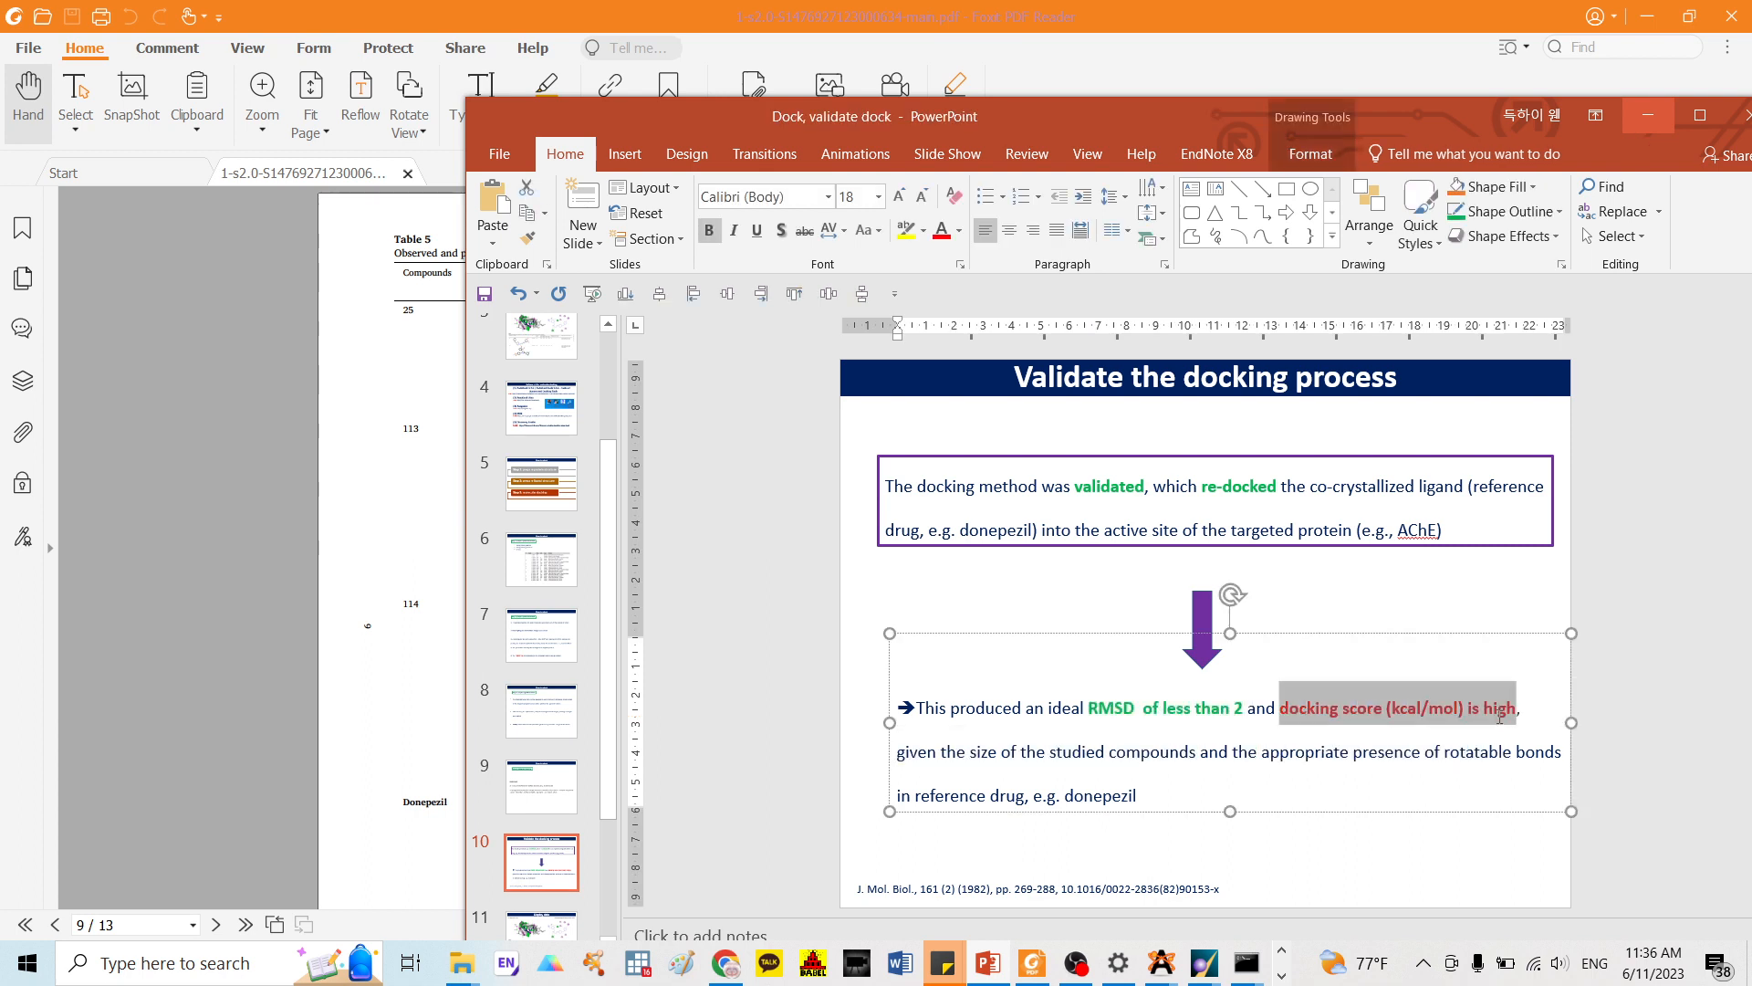
click(1252, 960)
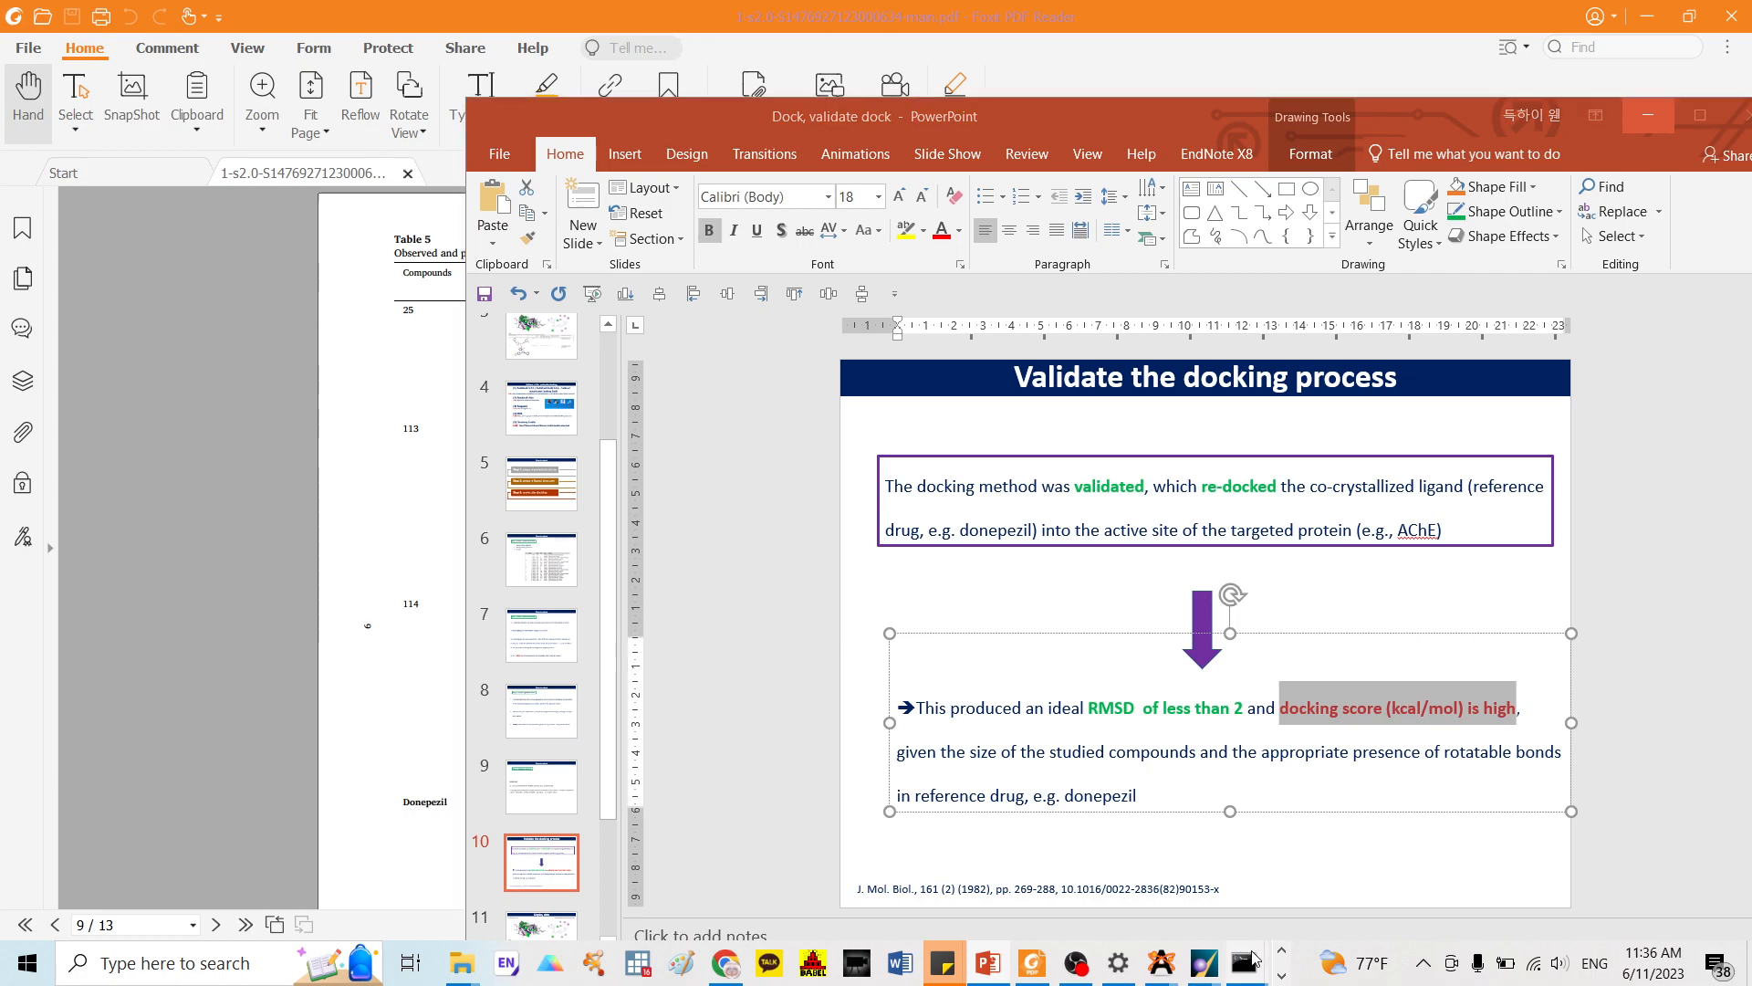
click(1347, 873)
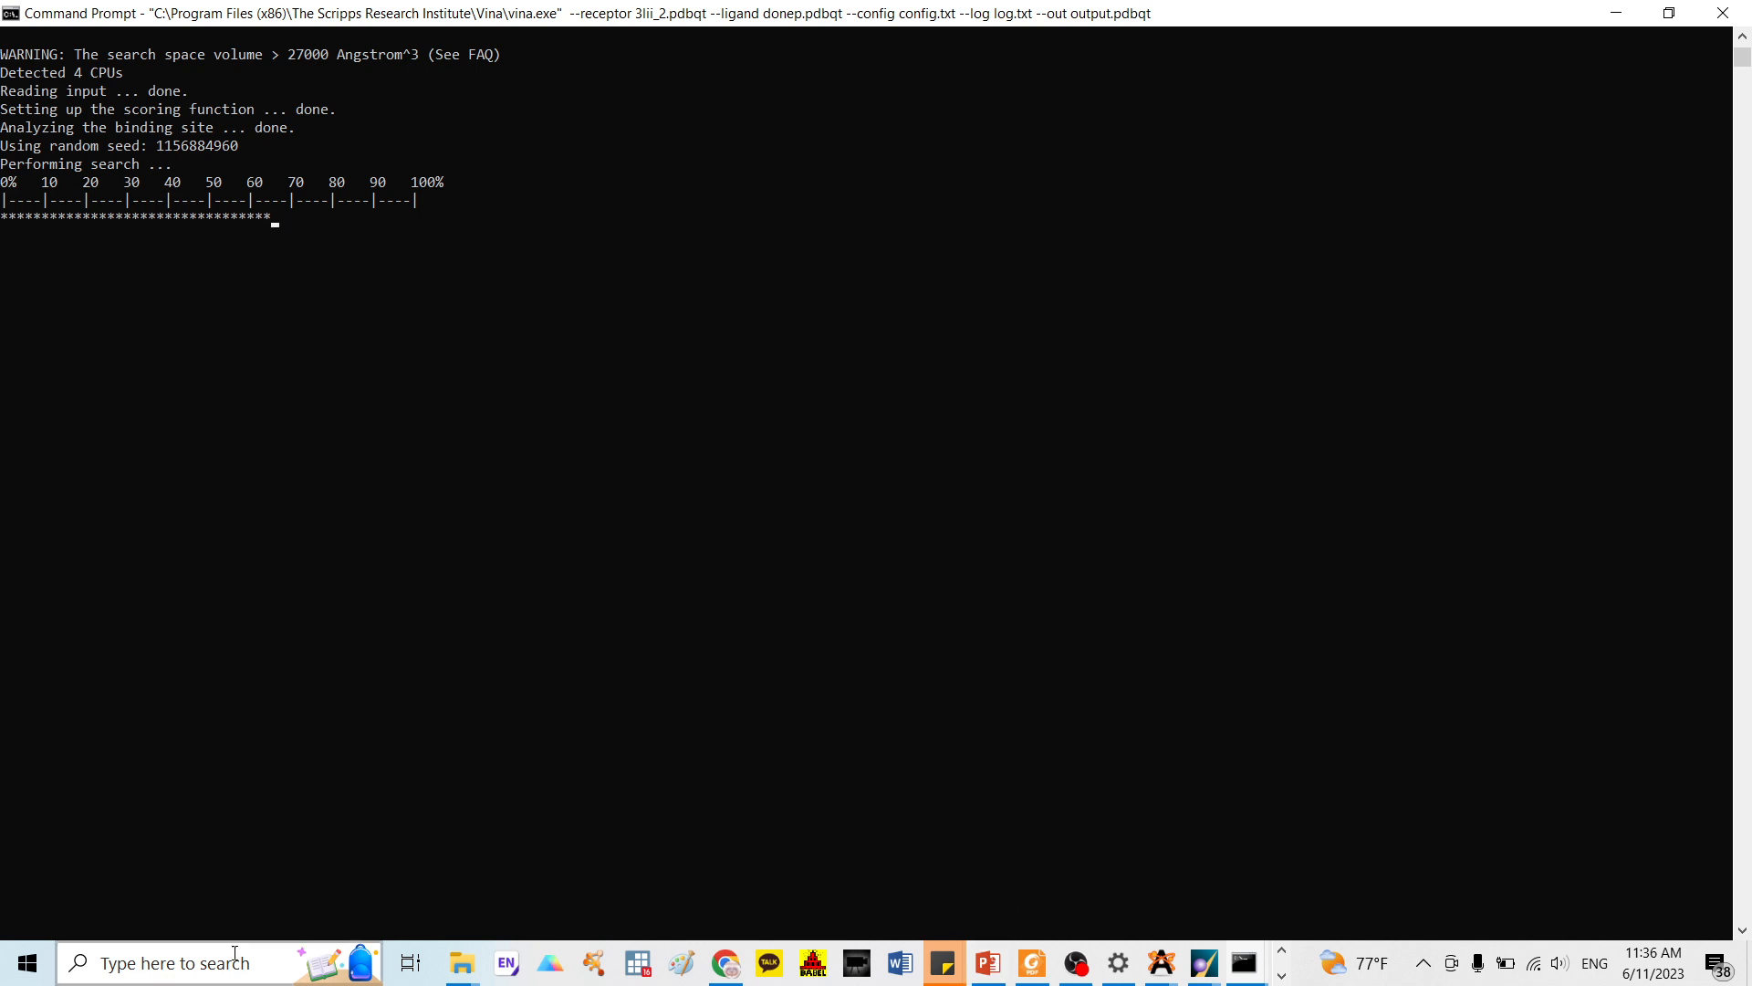
Monitor the docking run in Command Prompt, checking Table 5 in Foxit PDF Reader and the recording in OBS while it finishes
click(1041, 967)
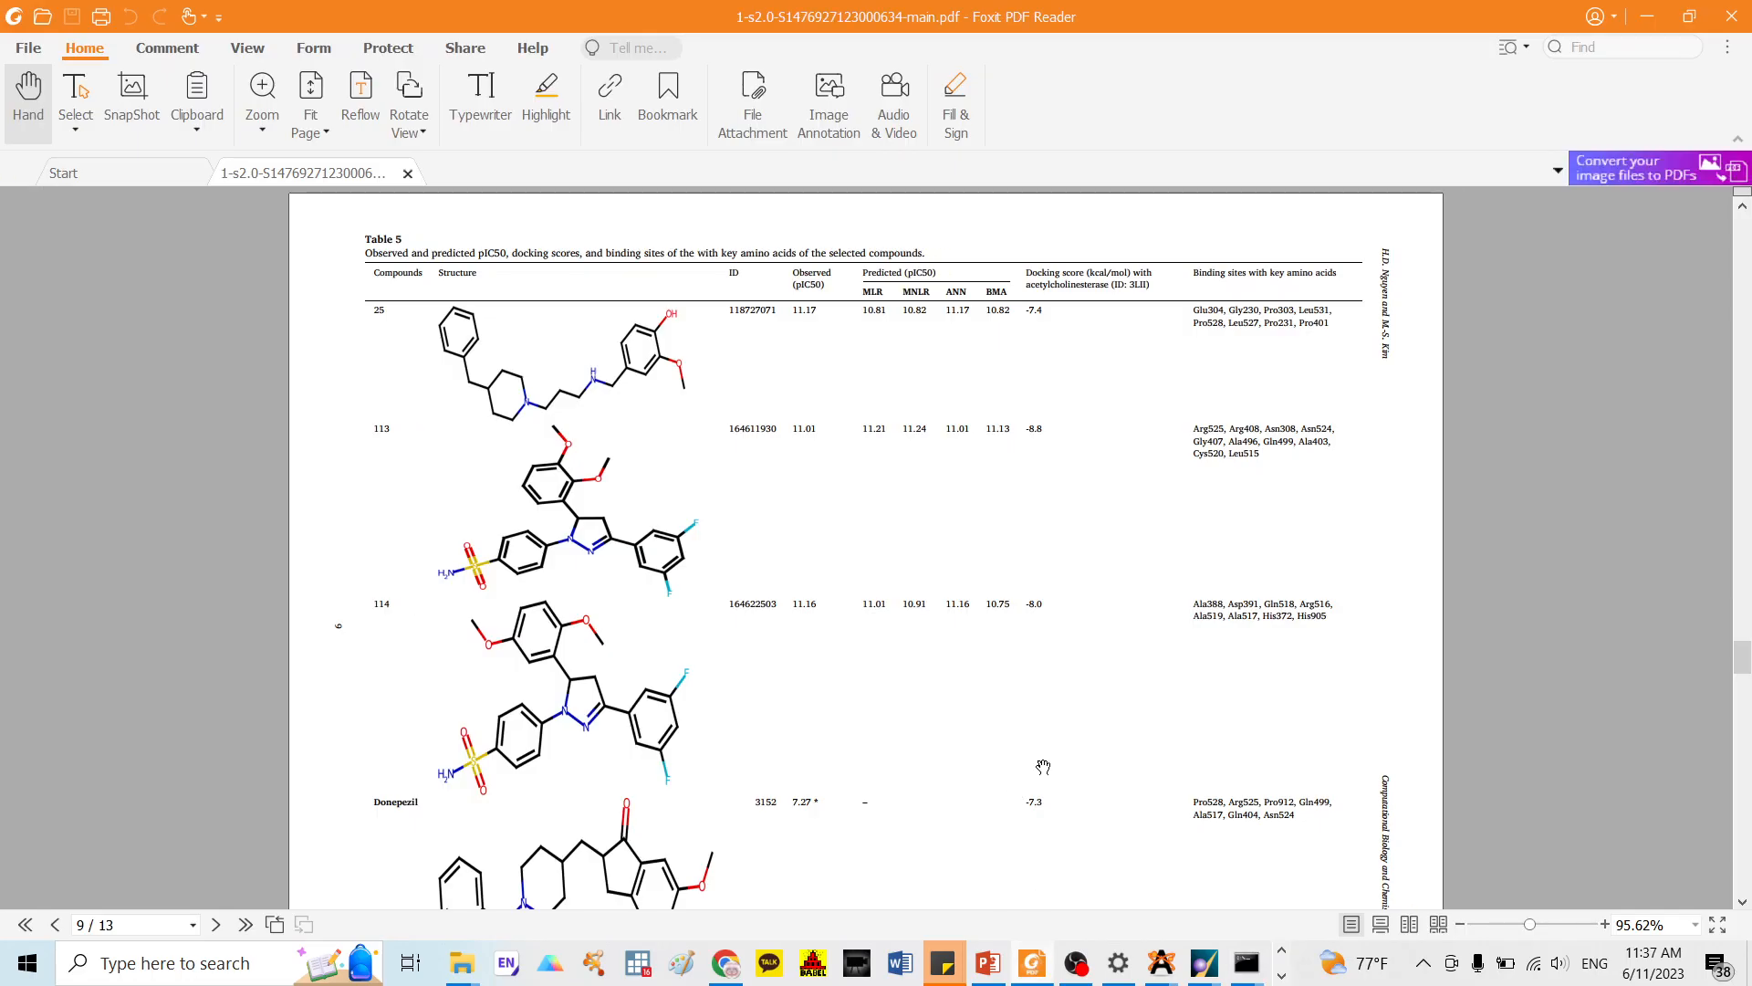
click(1082, 958)
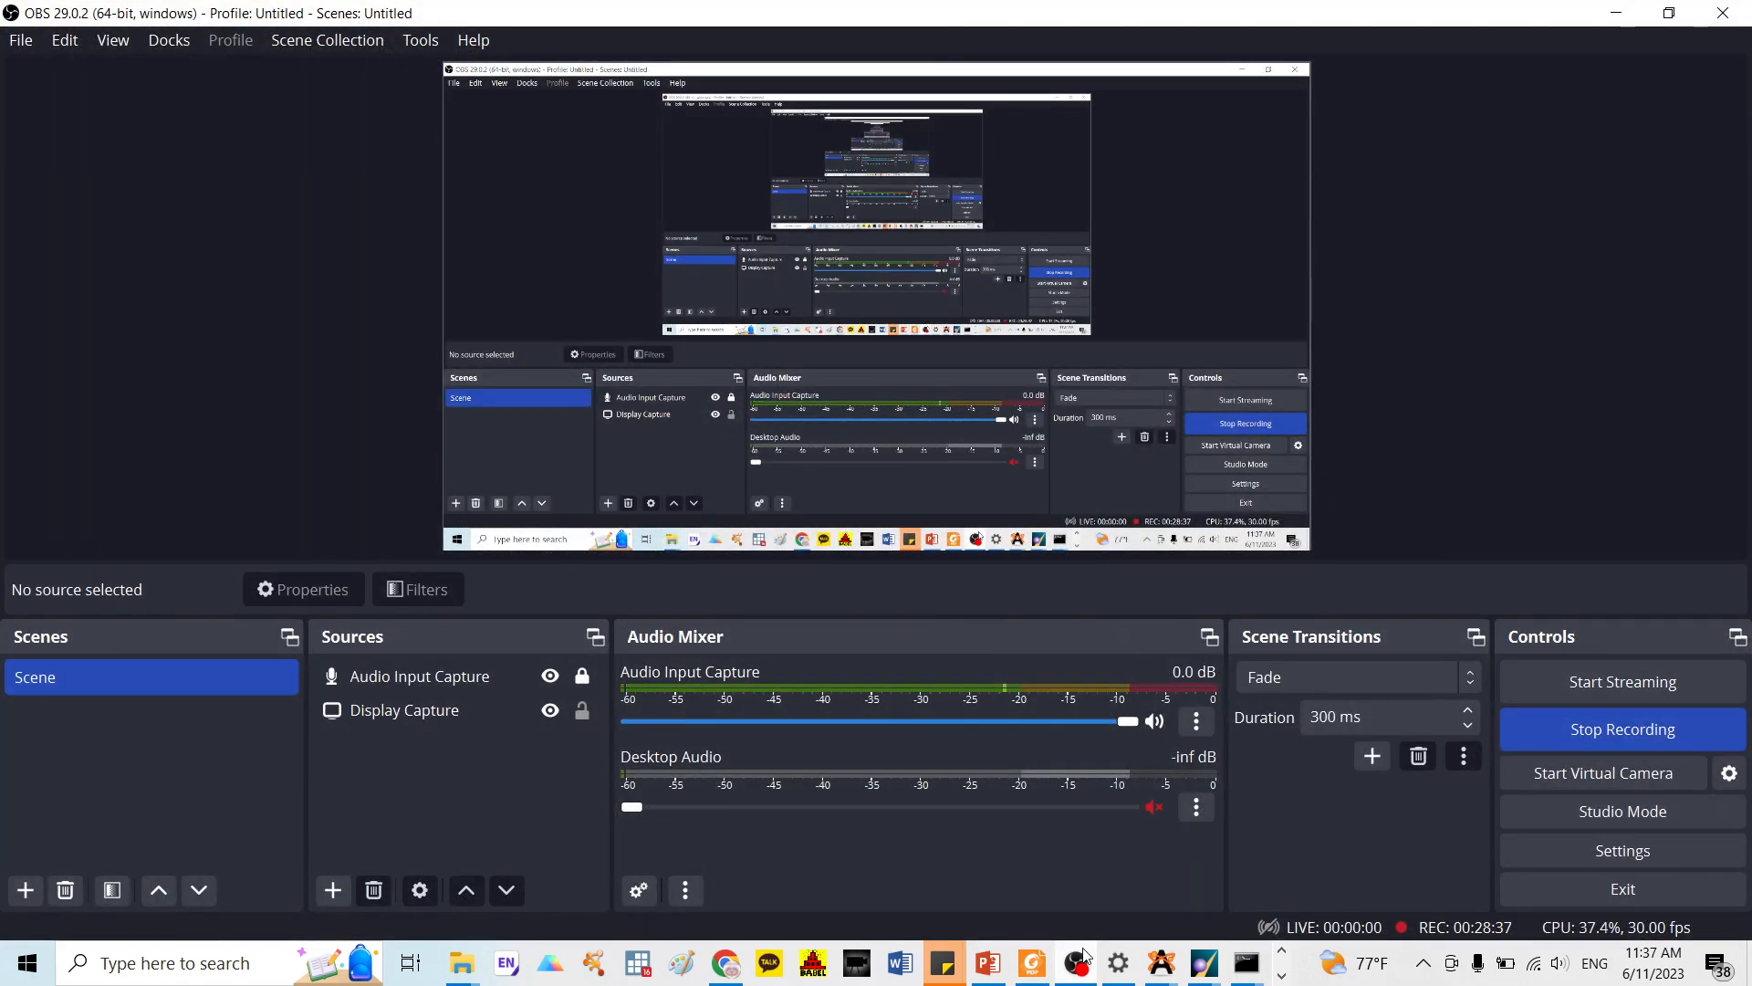
click(1081, 960)
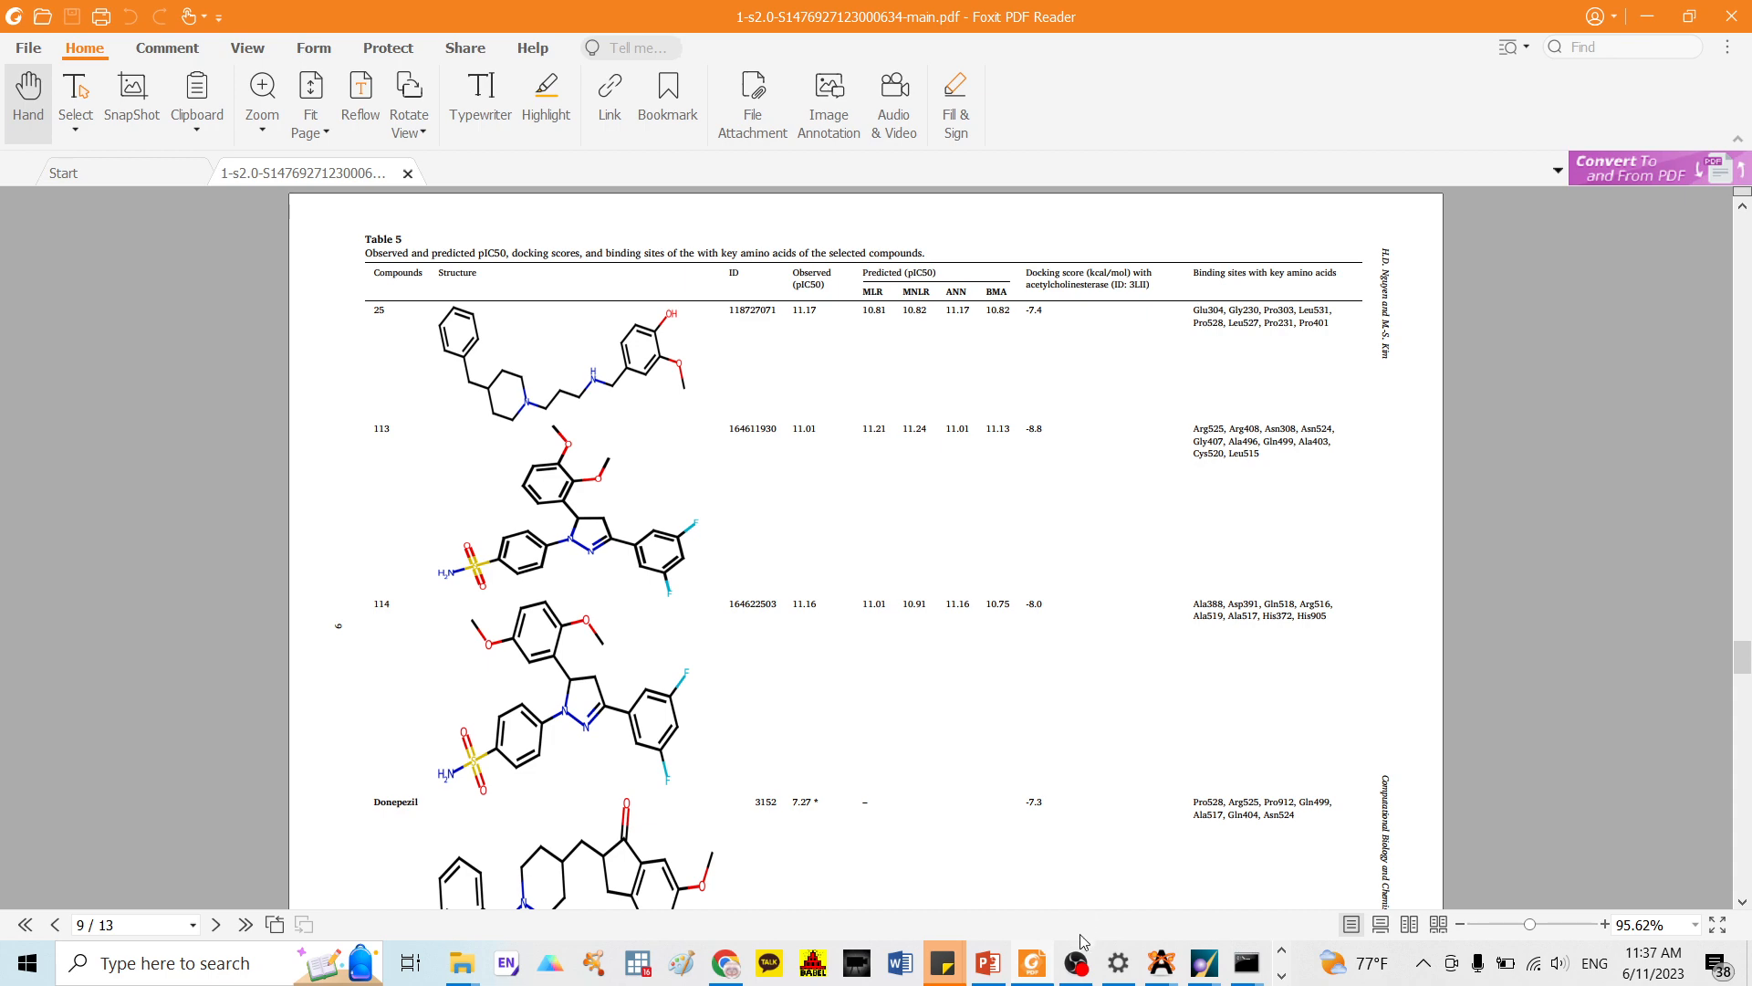
click(1077, 962)
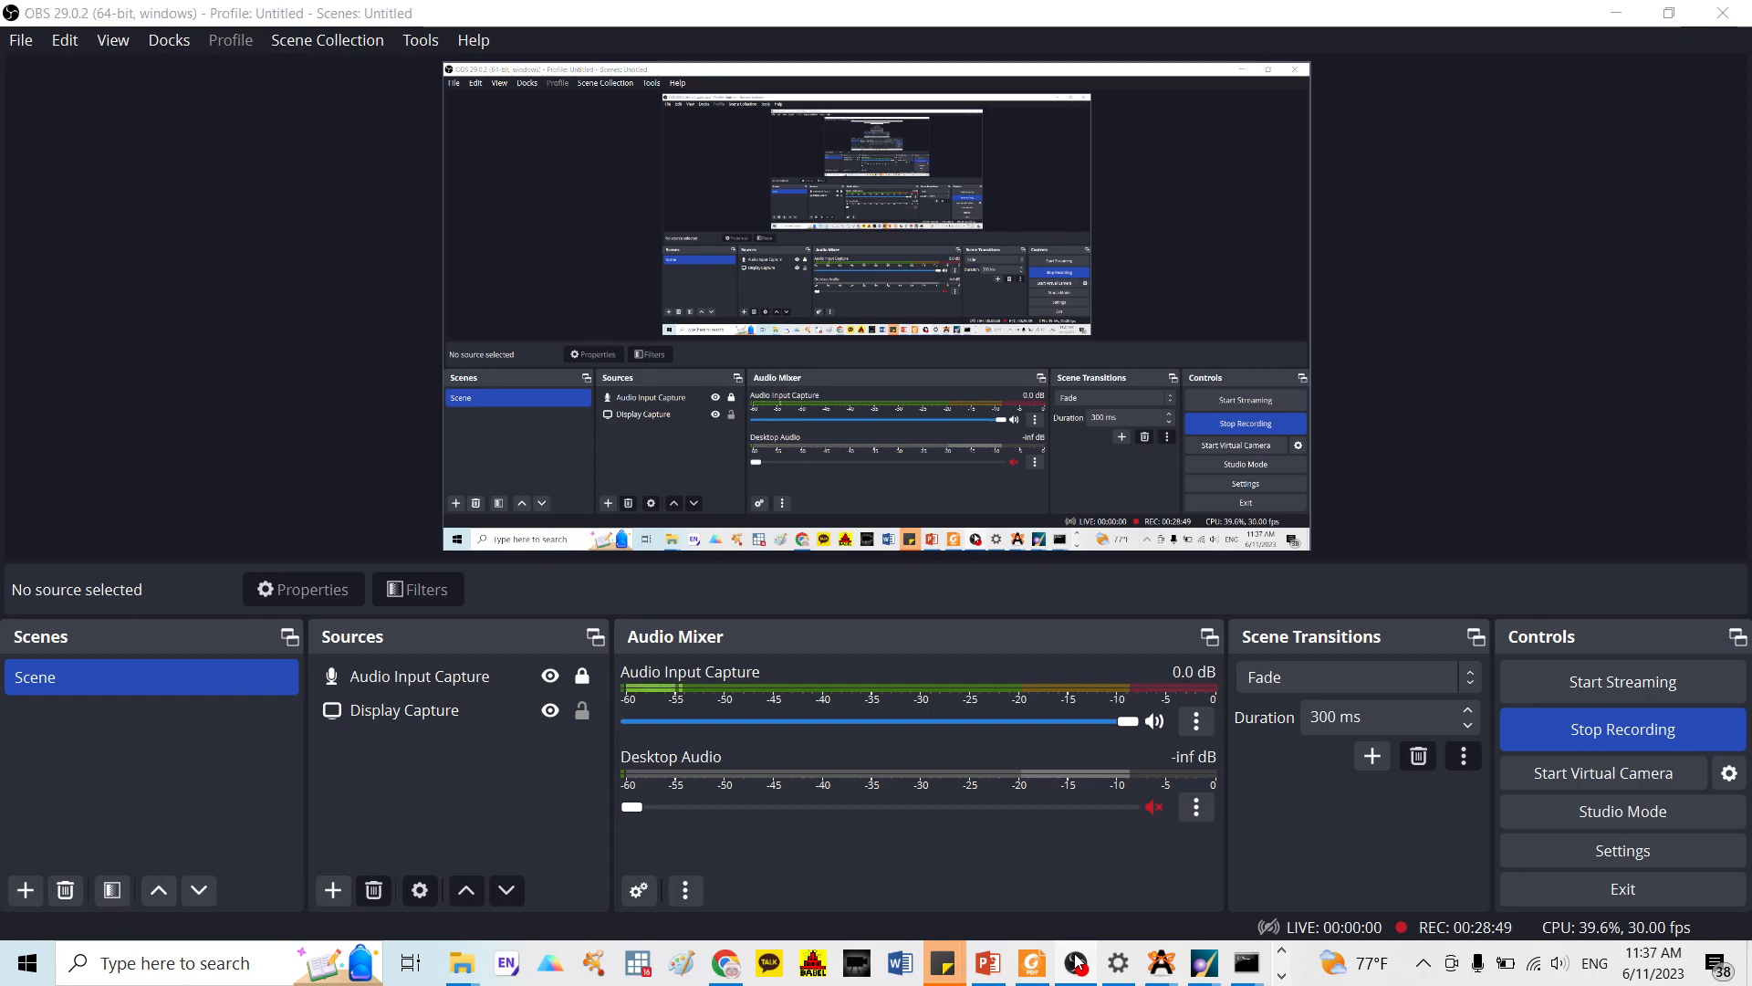
click(1078, 962)
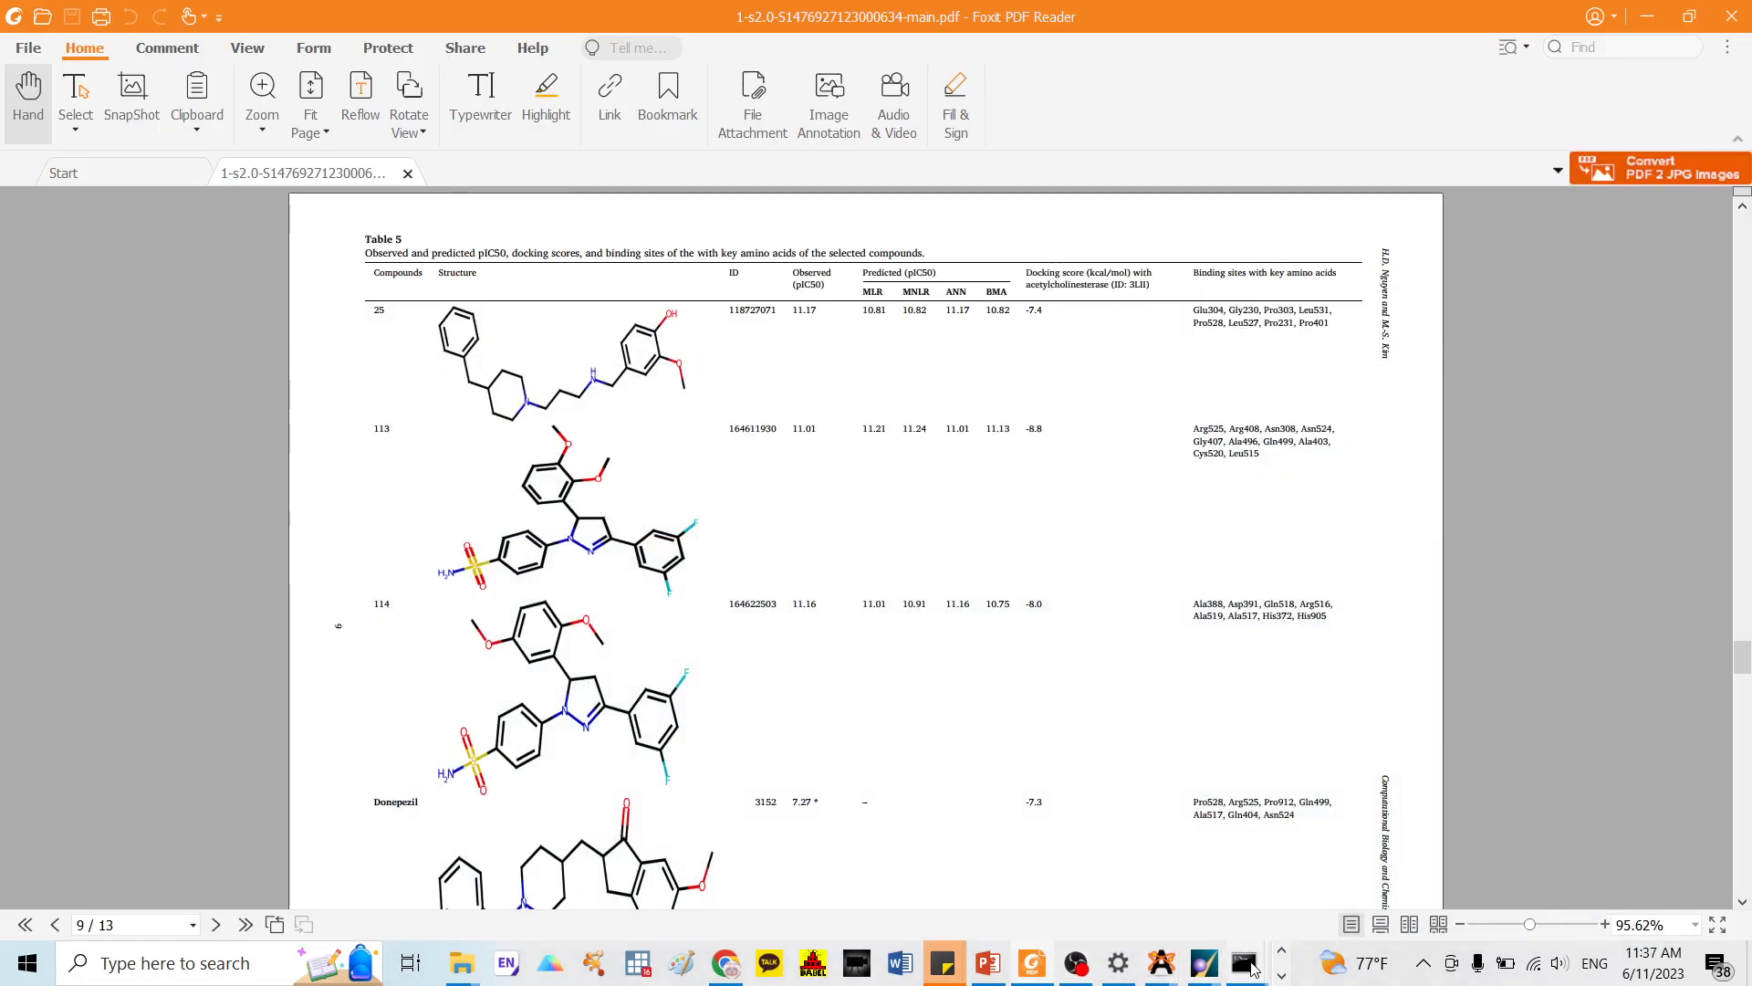
mouse_move(1205, 972)
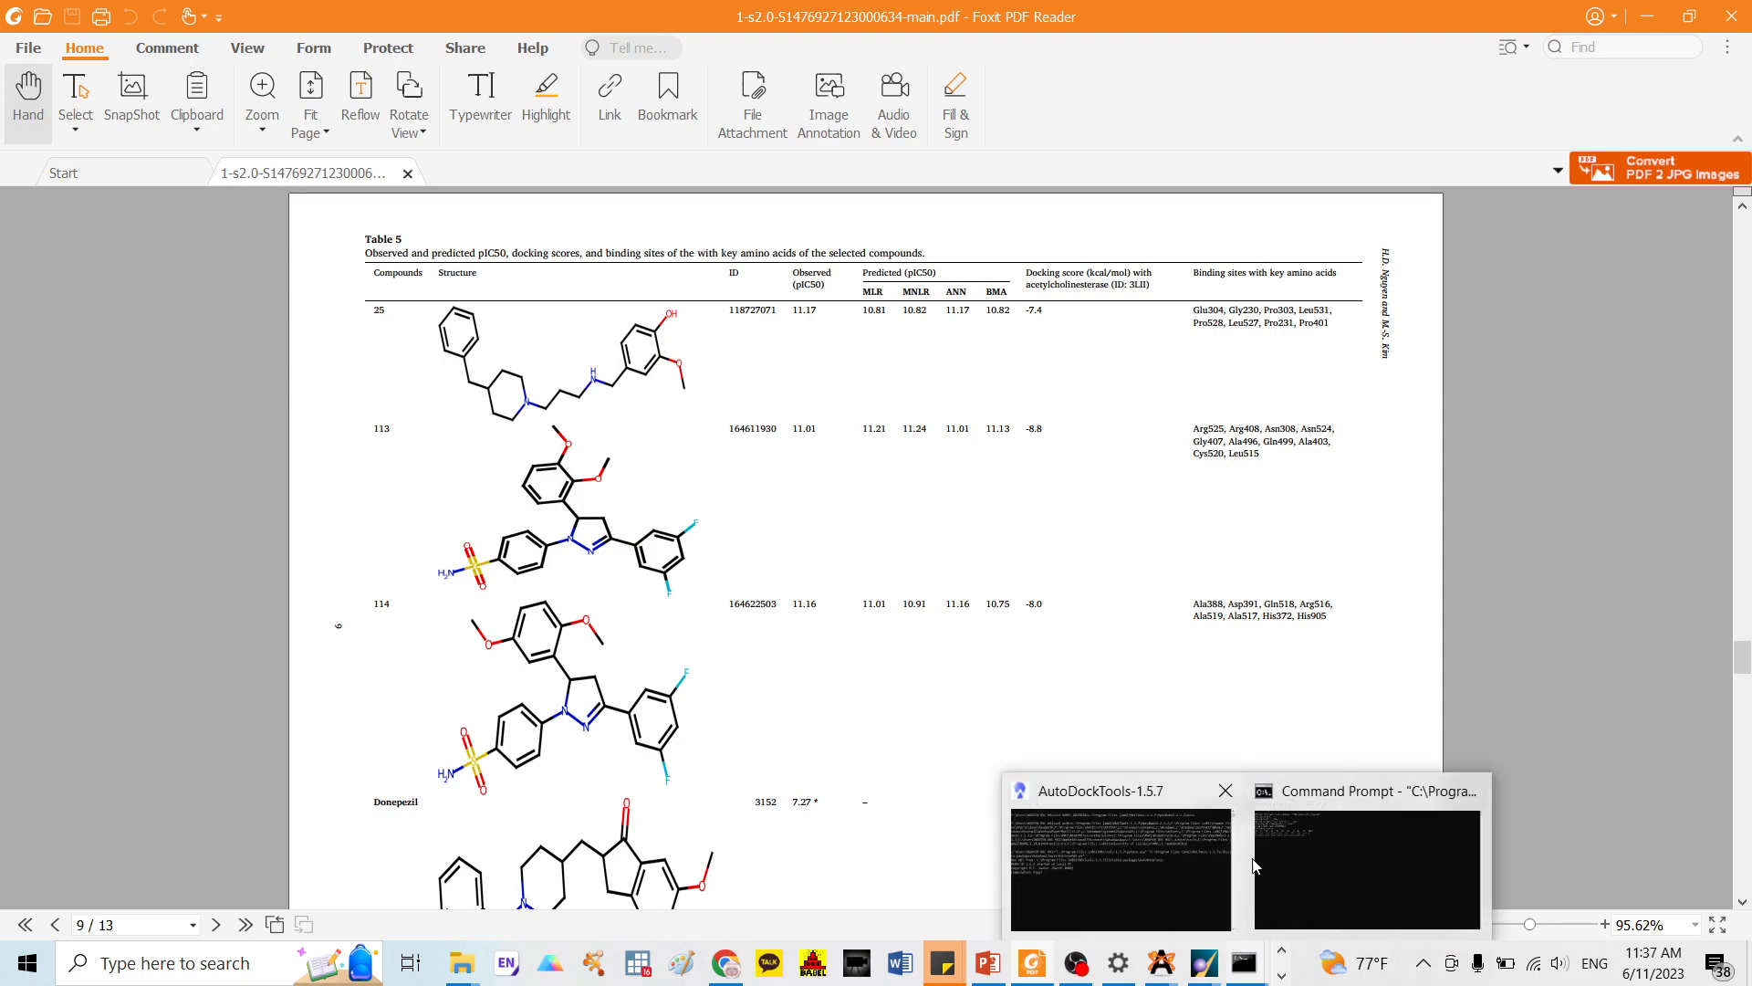
click(1281, 843)
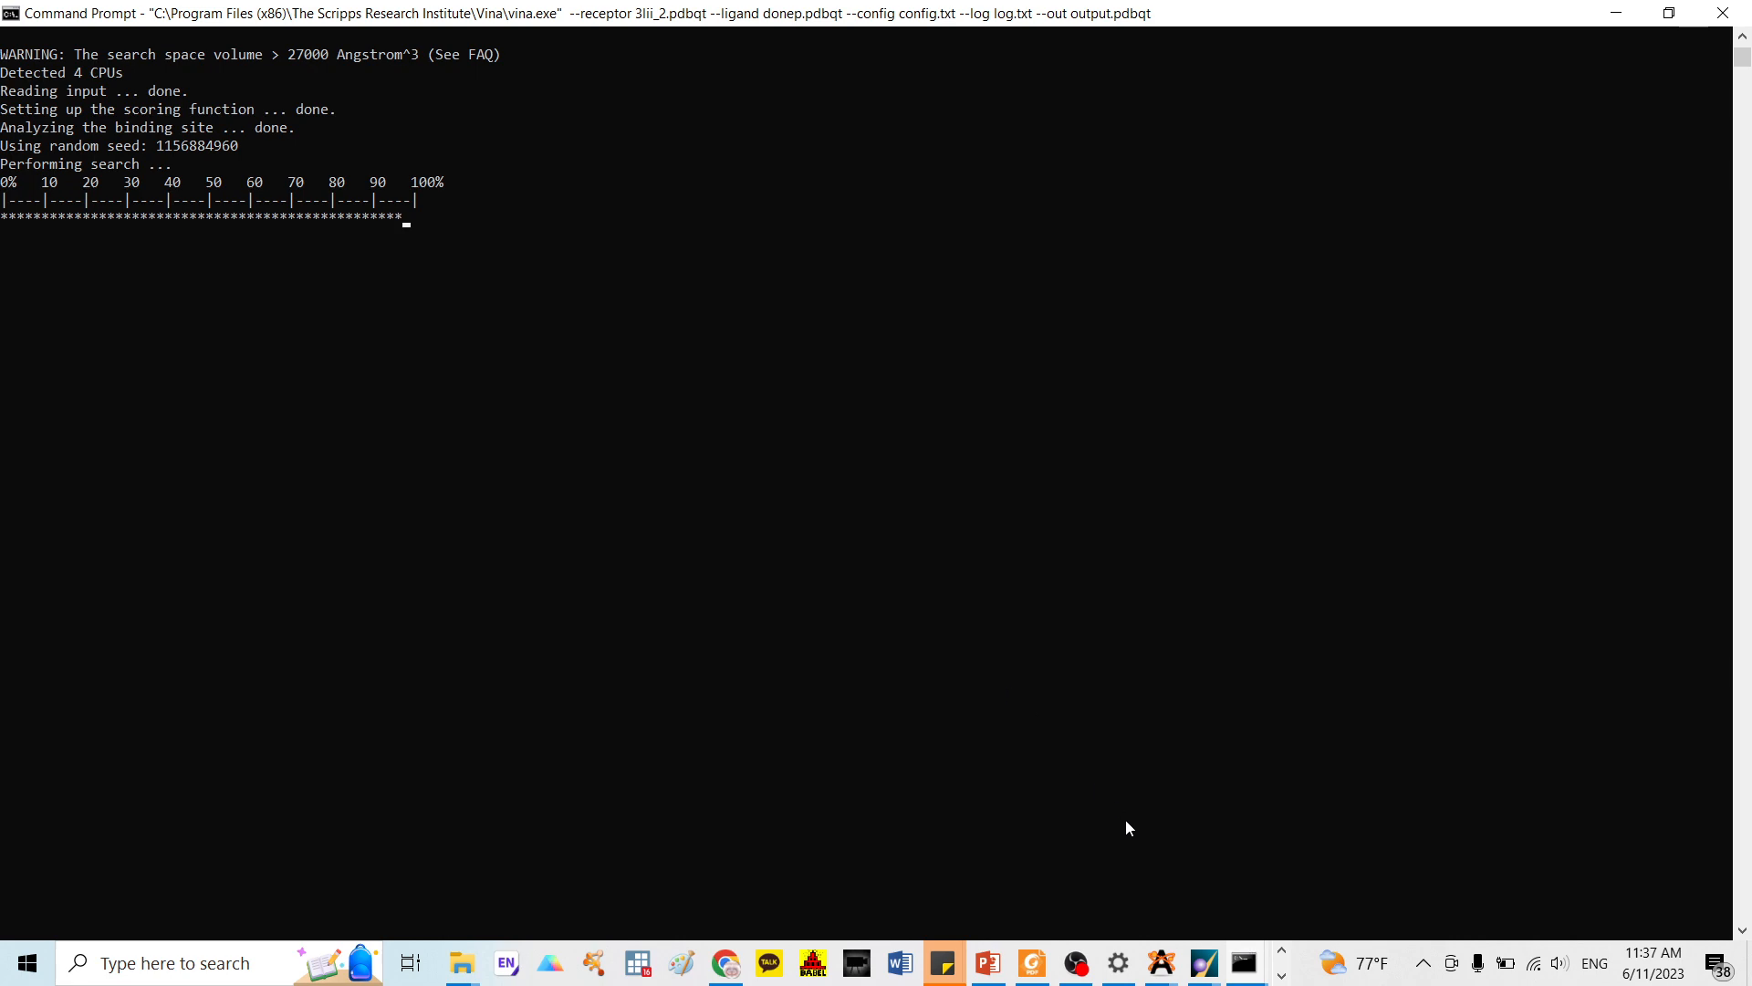
click(1086, 969)
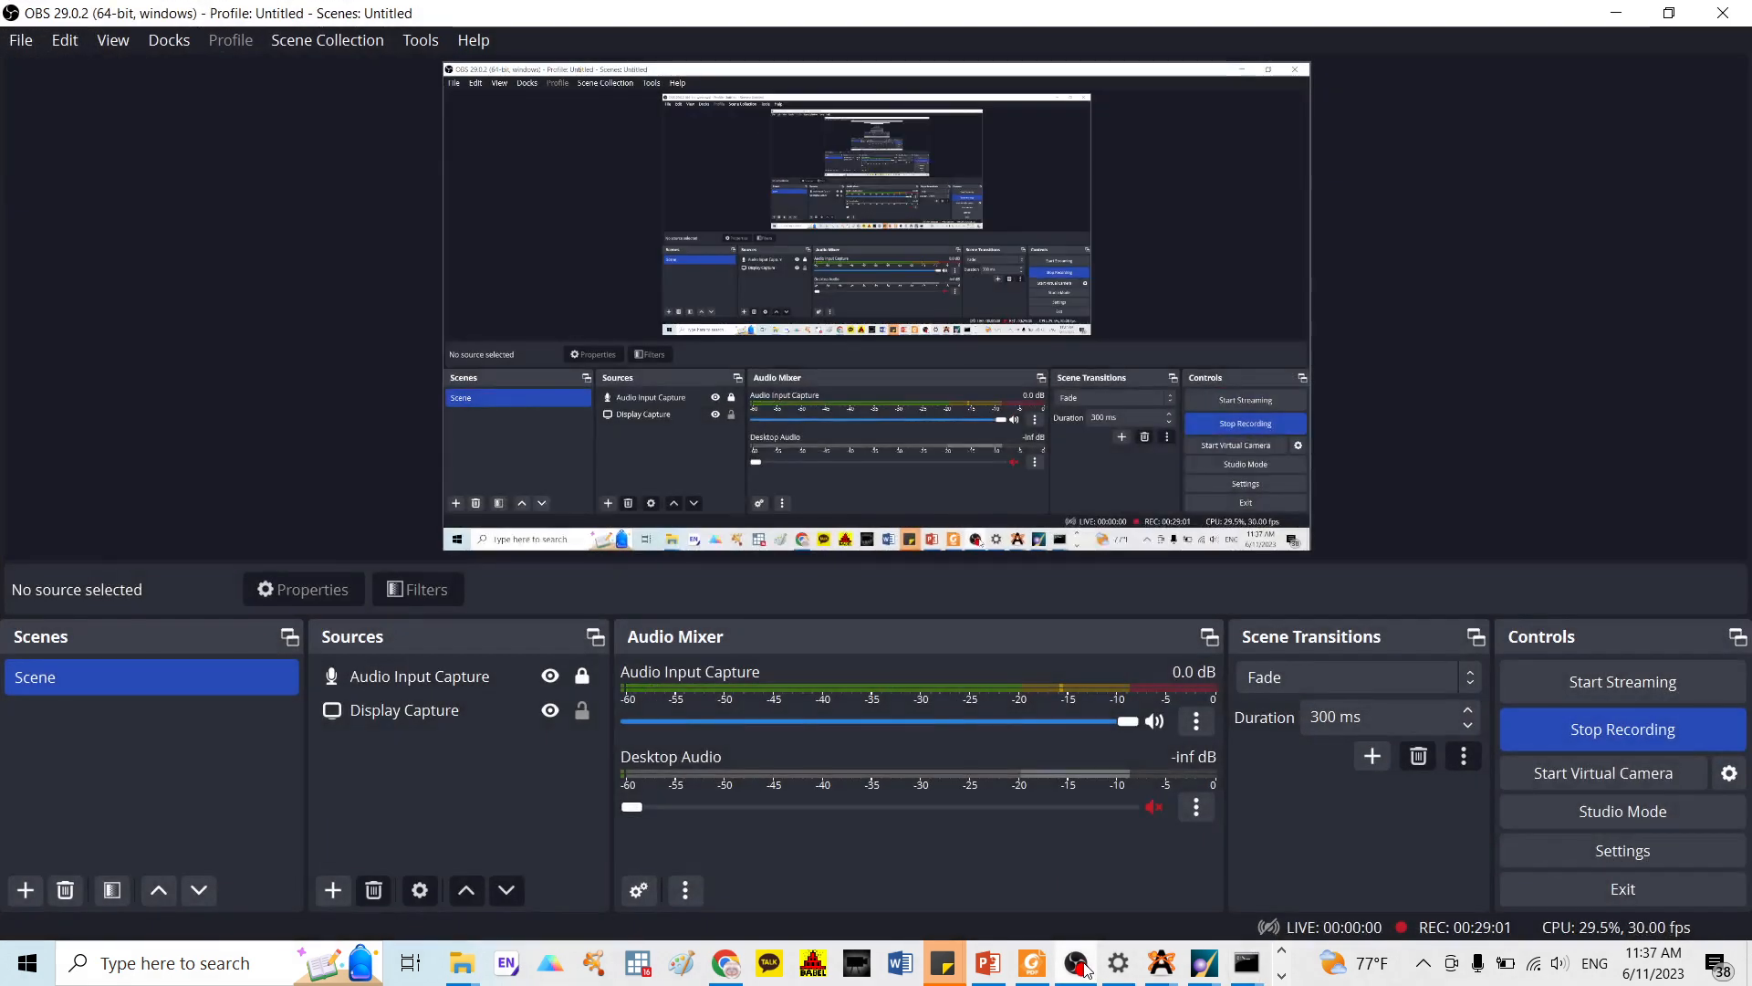
click(1086, 970)
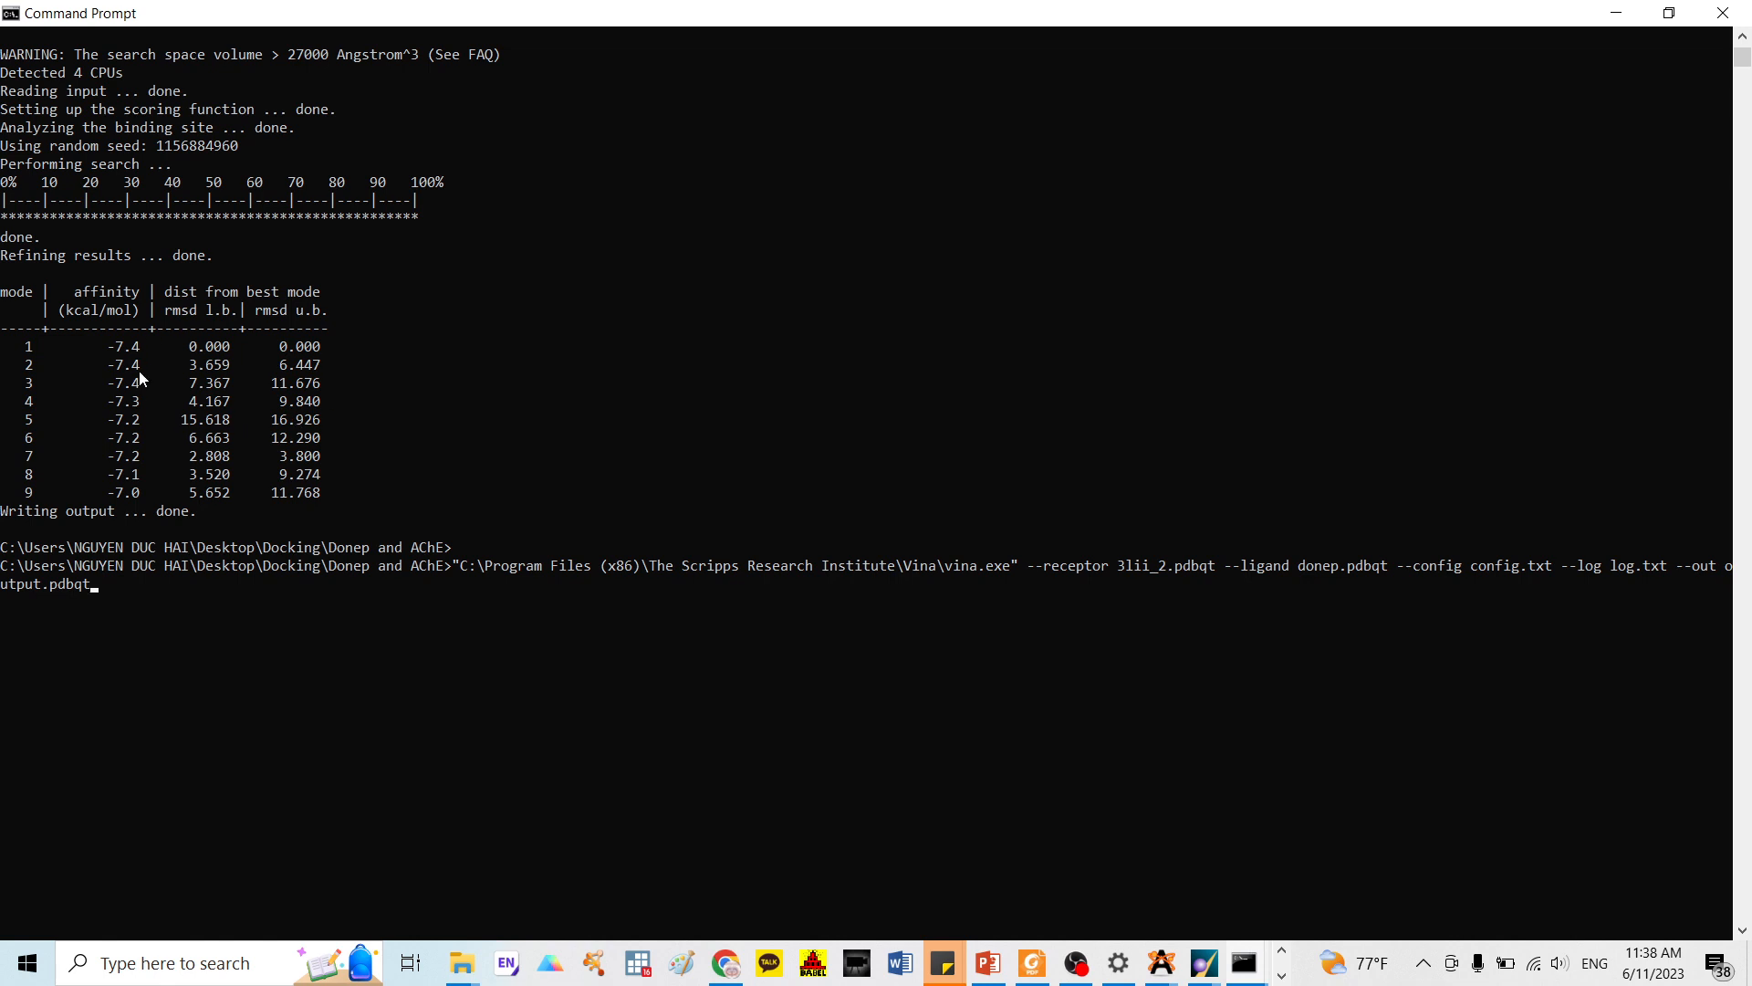
Highlight the mode 1 result of the donepezil docking and compare its affinity and RMSD values with the validation criteria in PowerPoint
drag(25, 342, 331, 356)
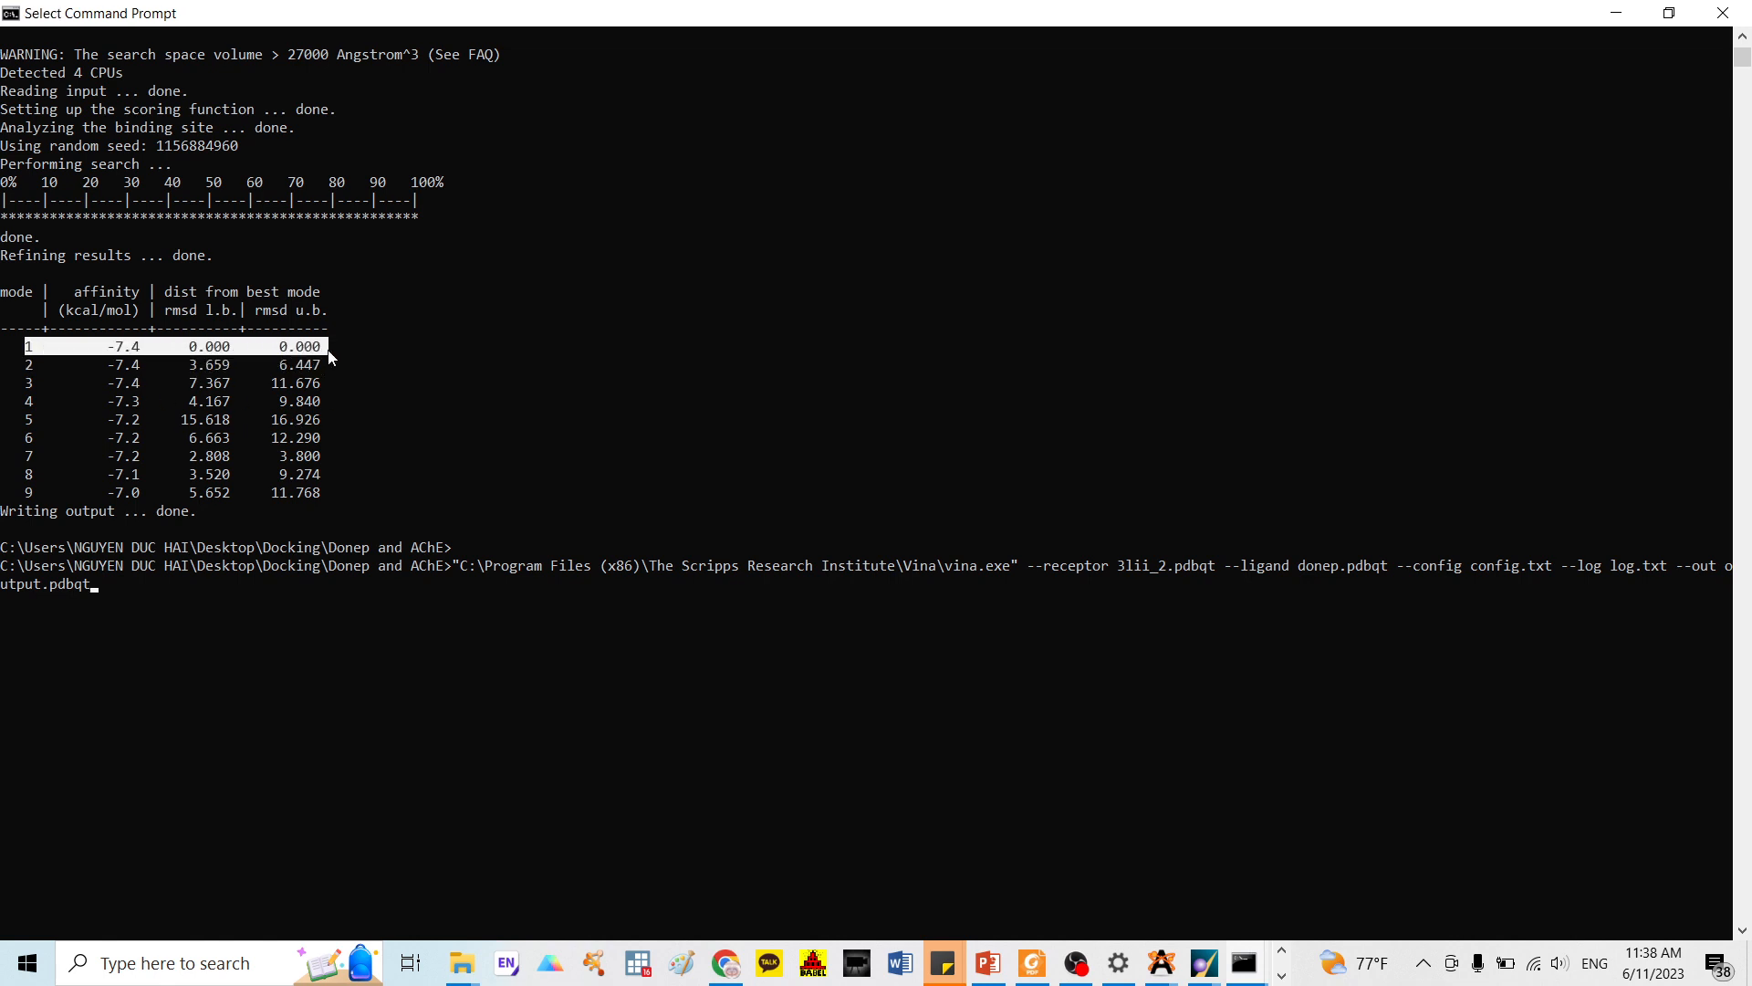
click(997, 965)
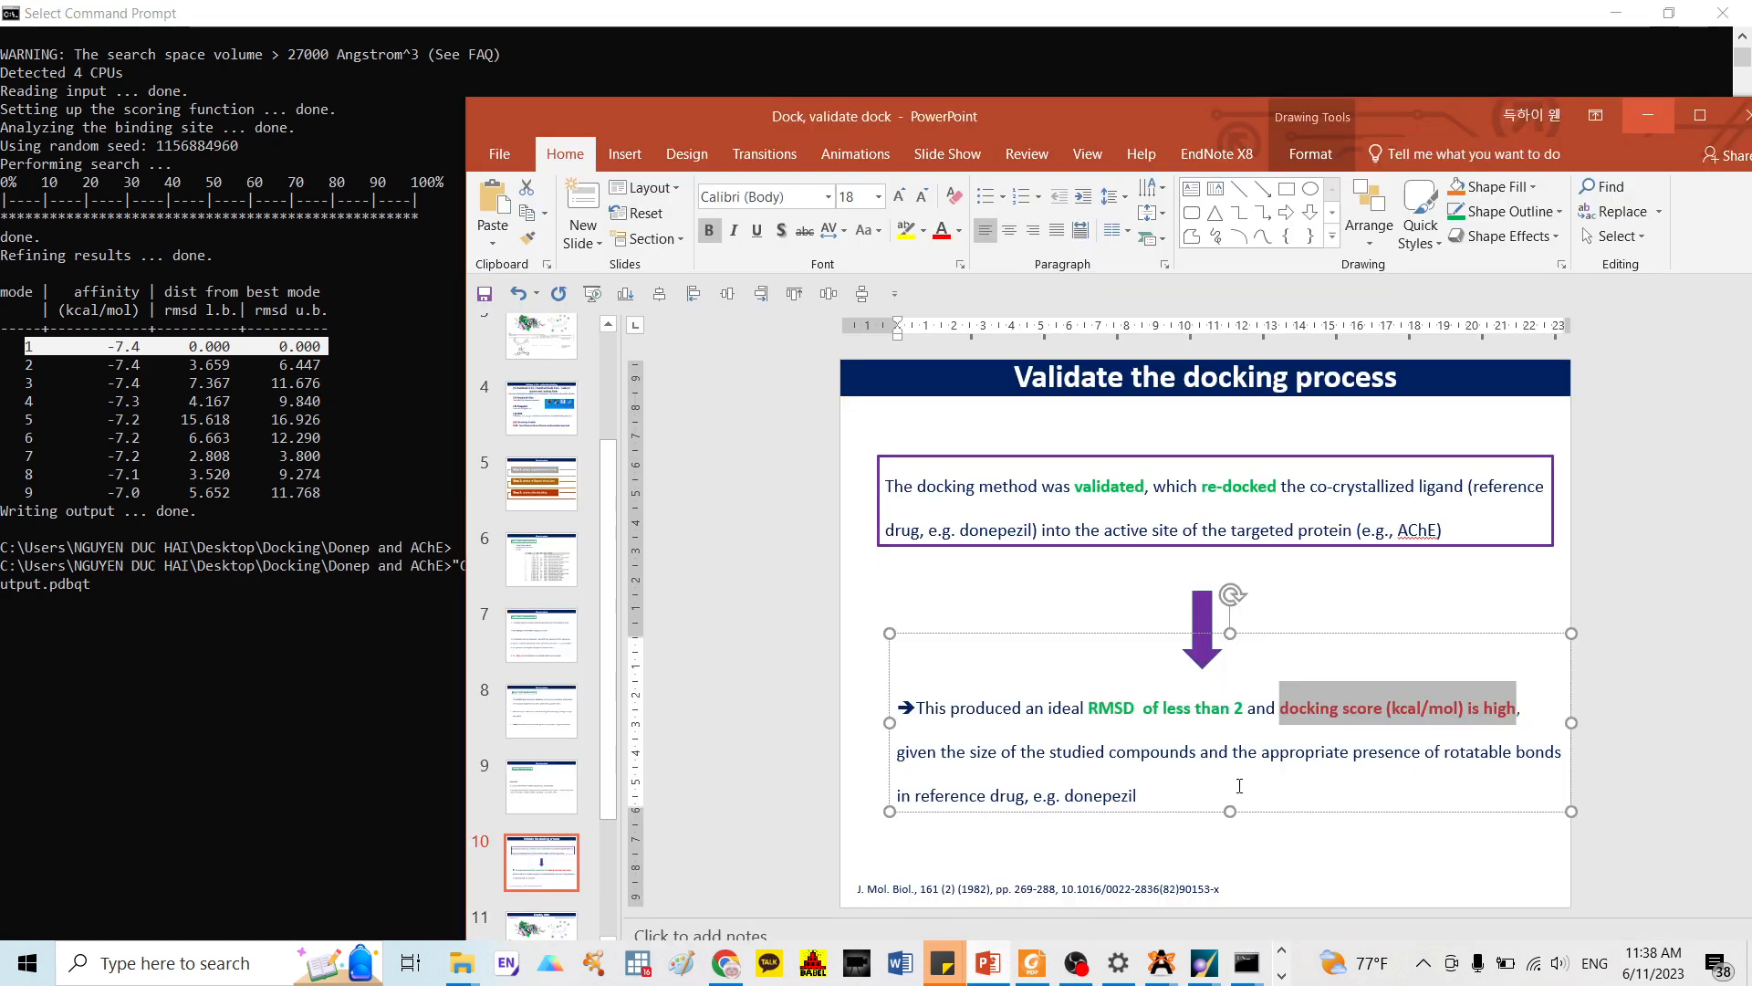
click(1217, 751)
drag(1090, 707, 1247, 710)
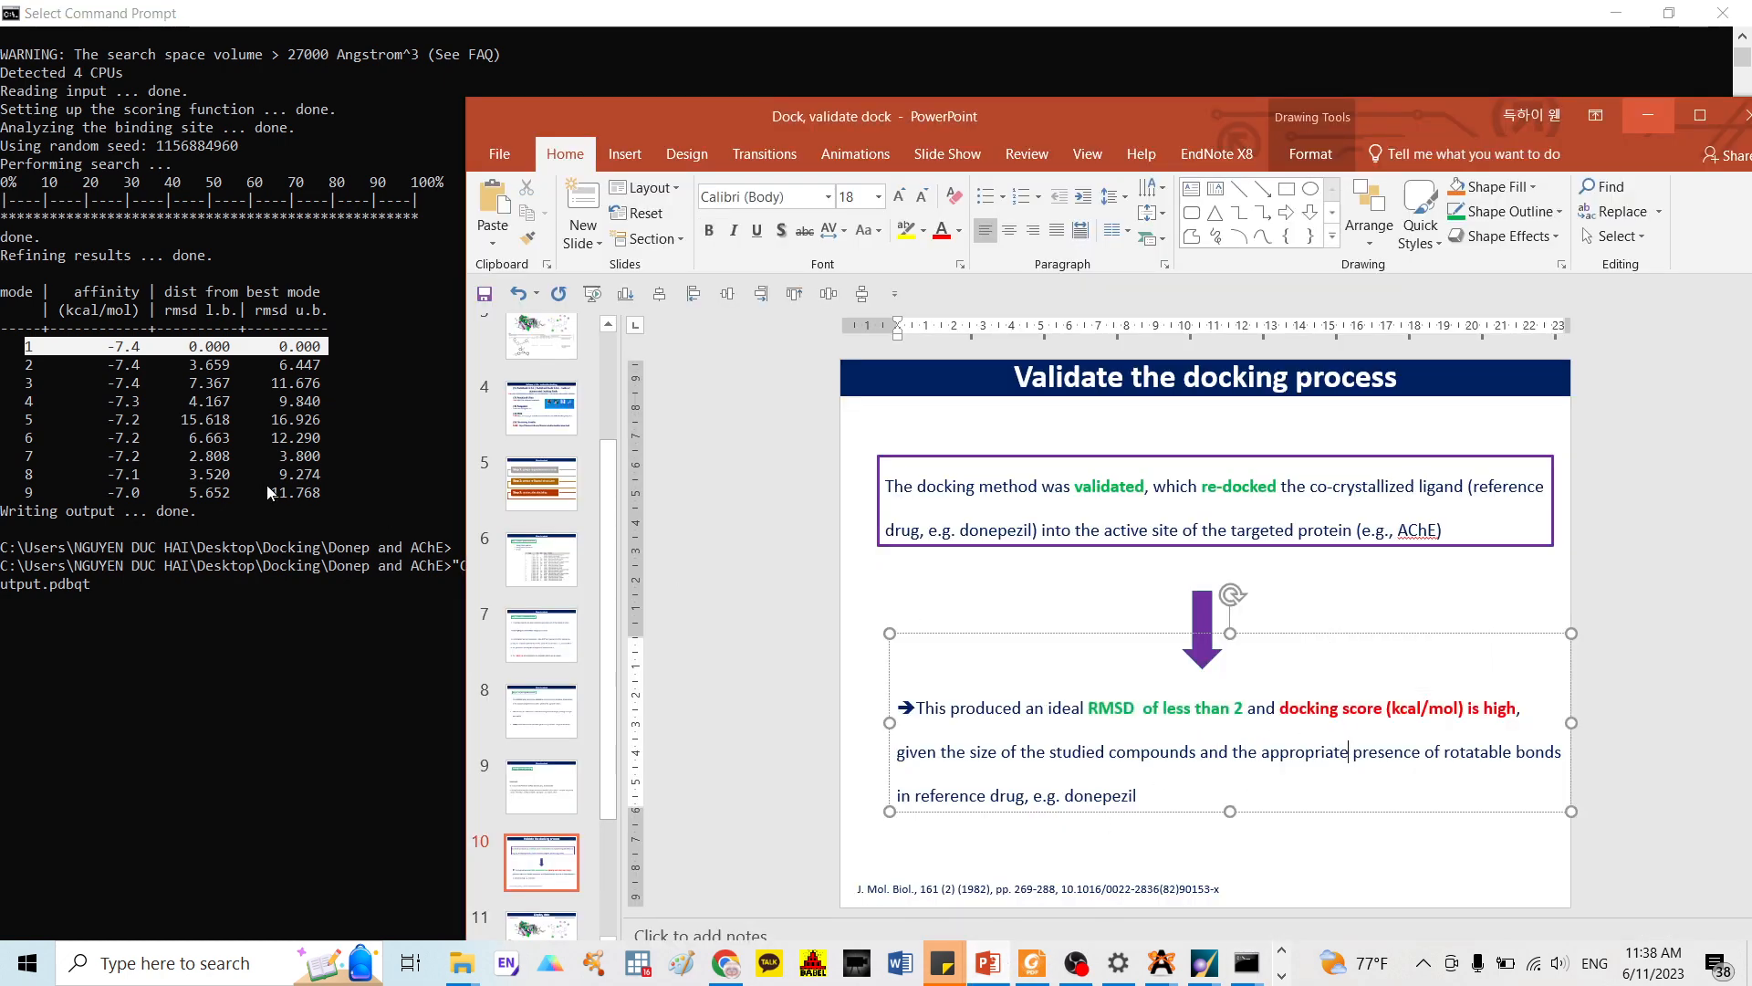
click(243, 421)
click(44, 347)
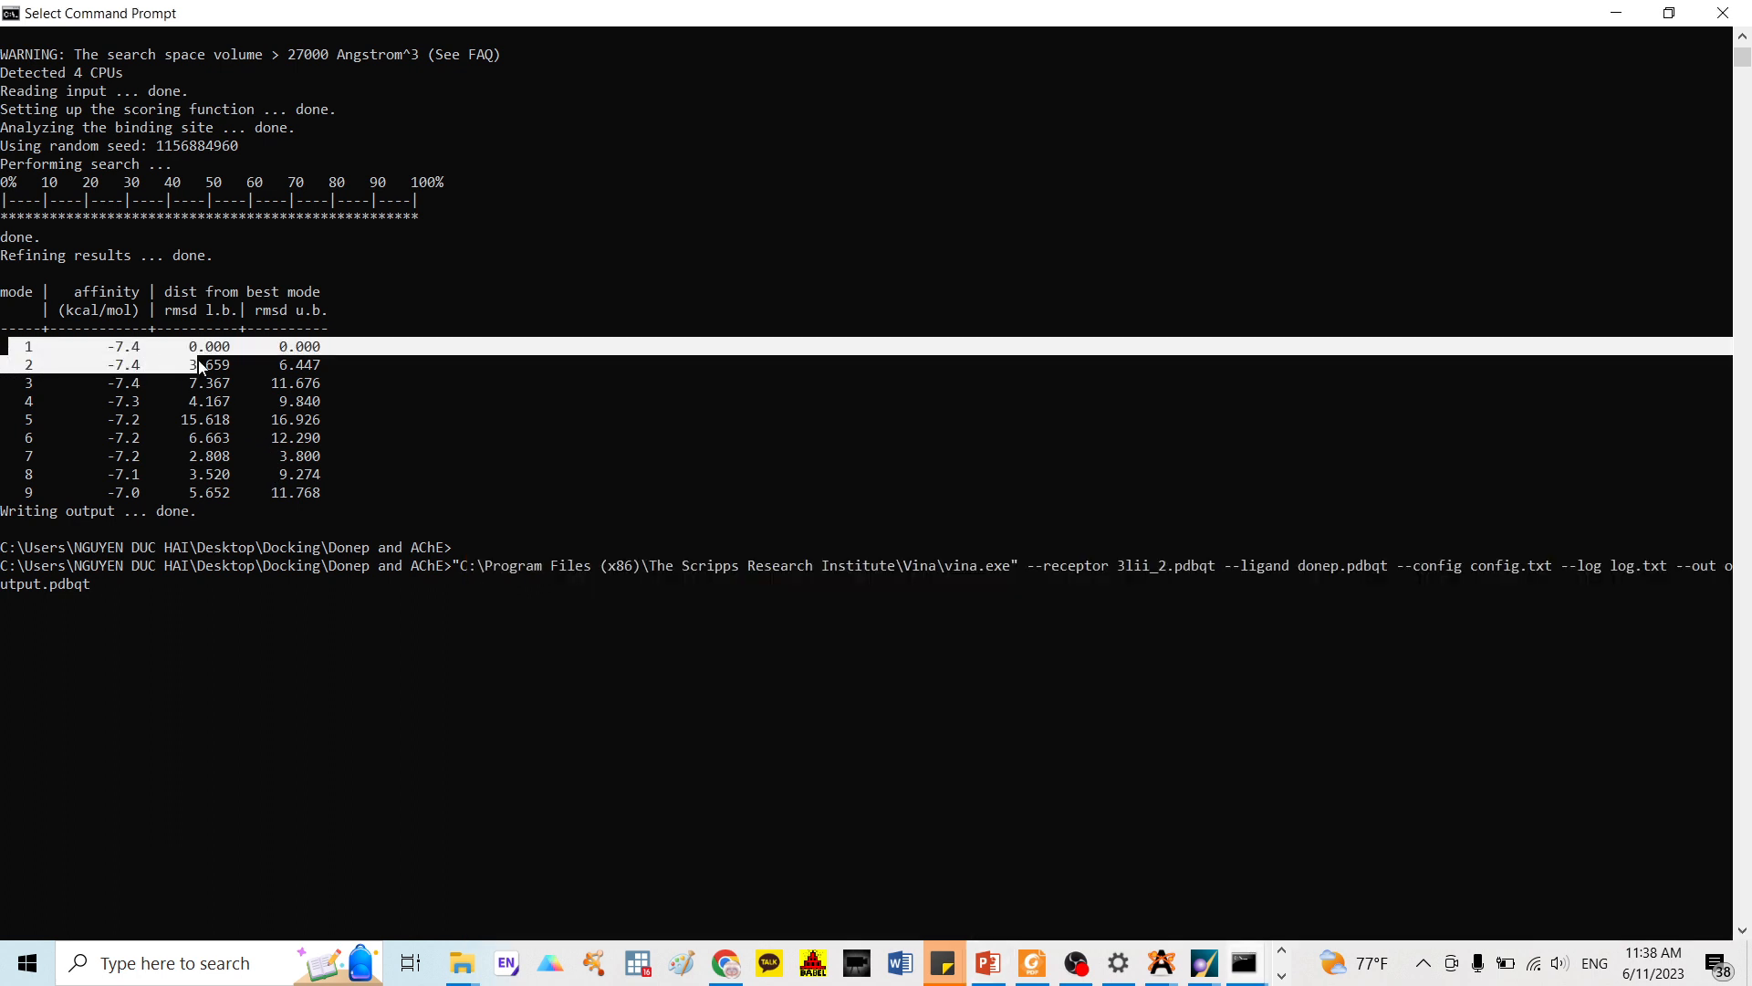
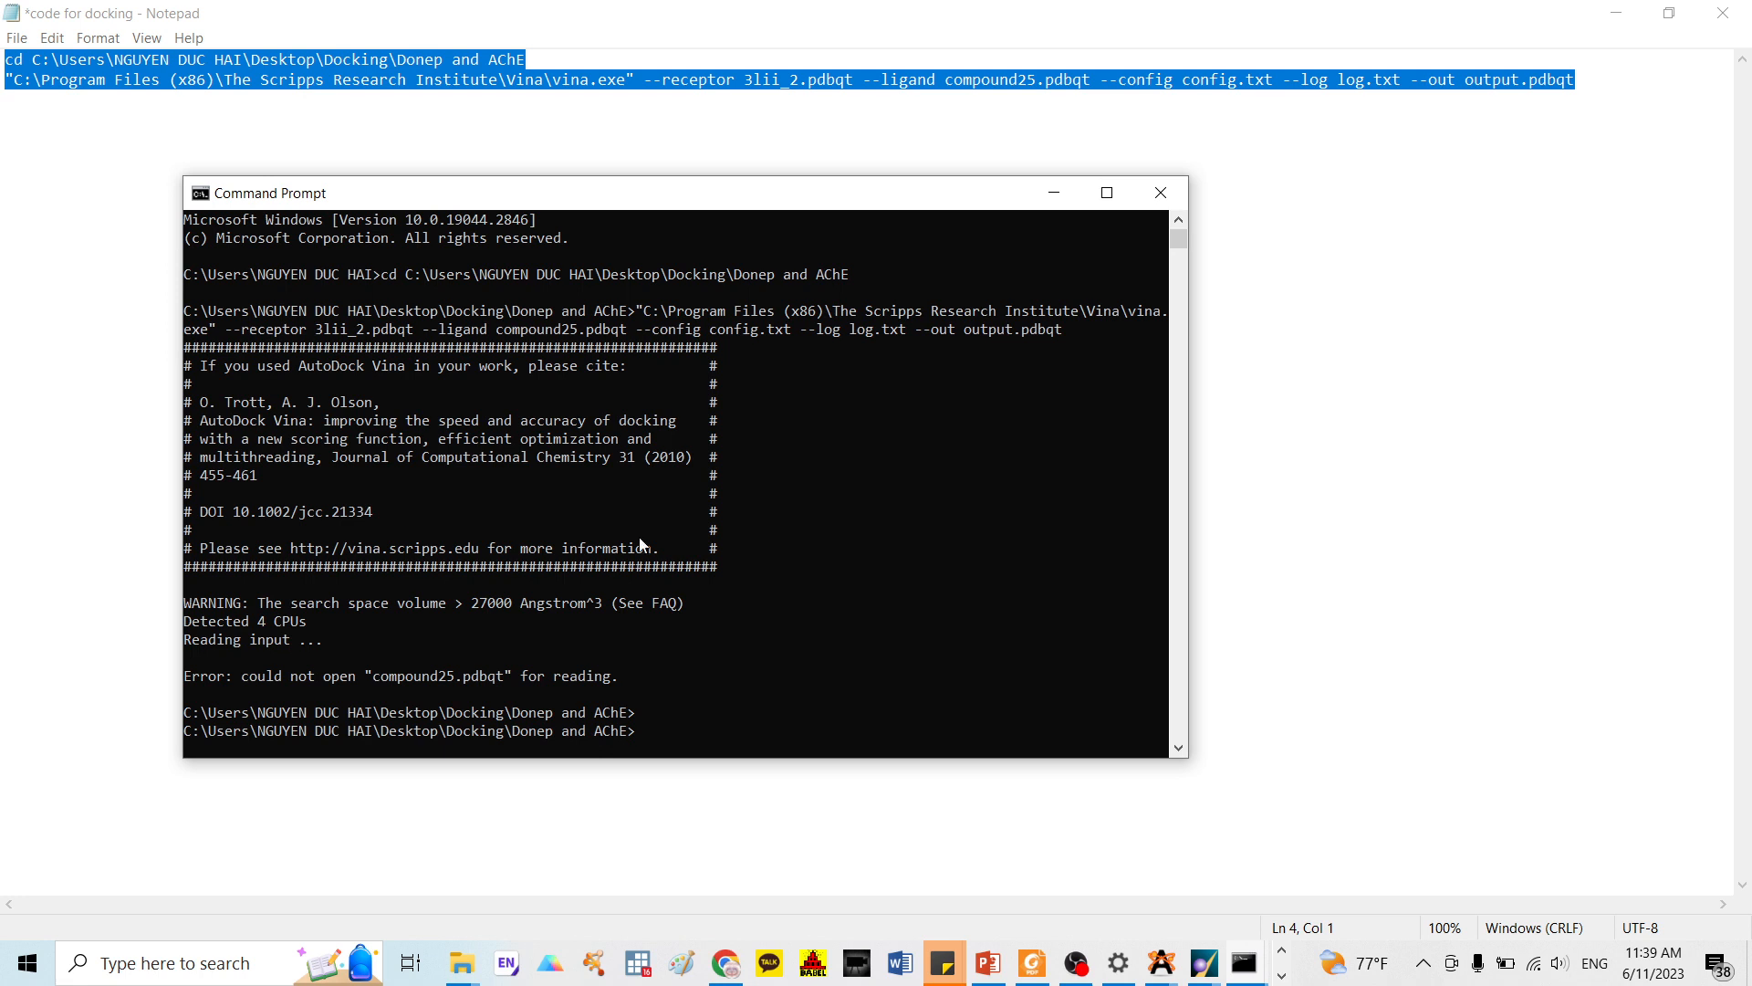
Move the docking code window aside and open the compound 25 and AChE folder inside Docking in File Explorer
scroll(657, 557, down, 2)
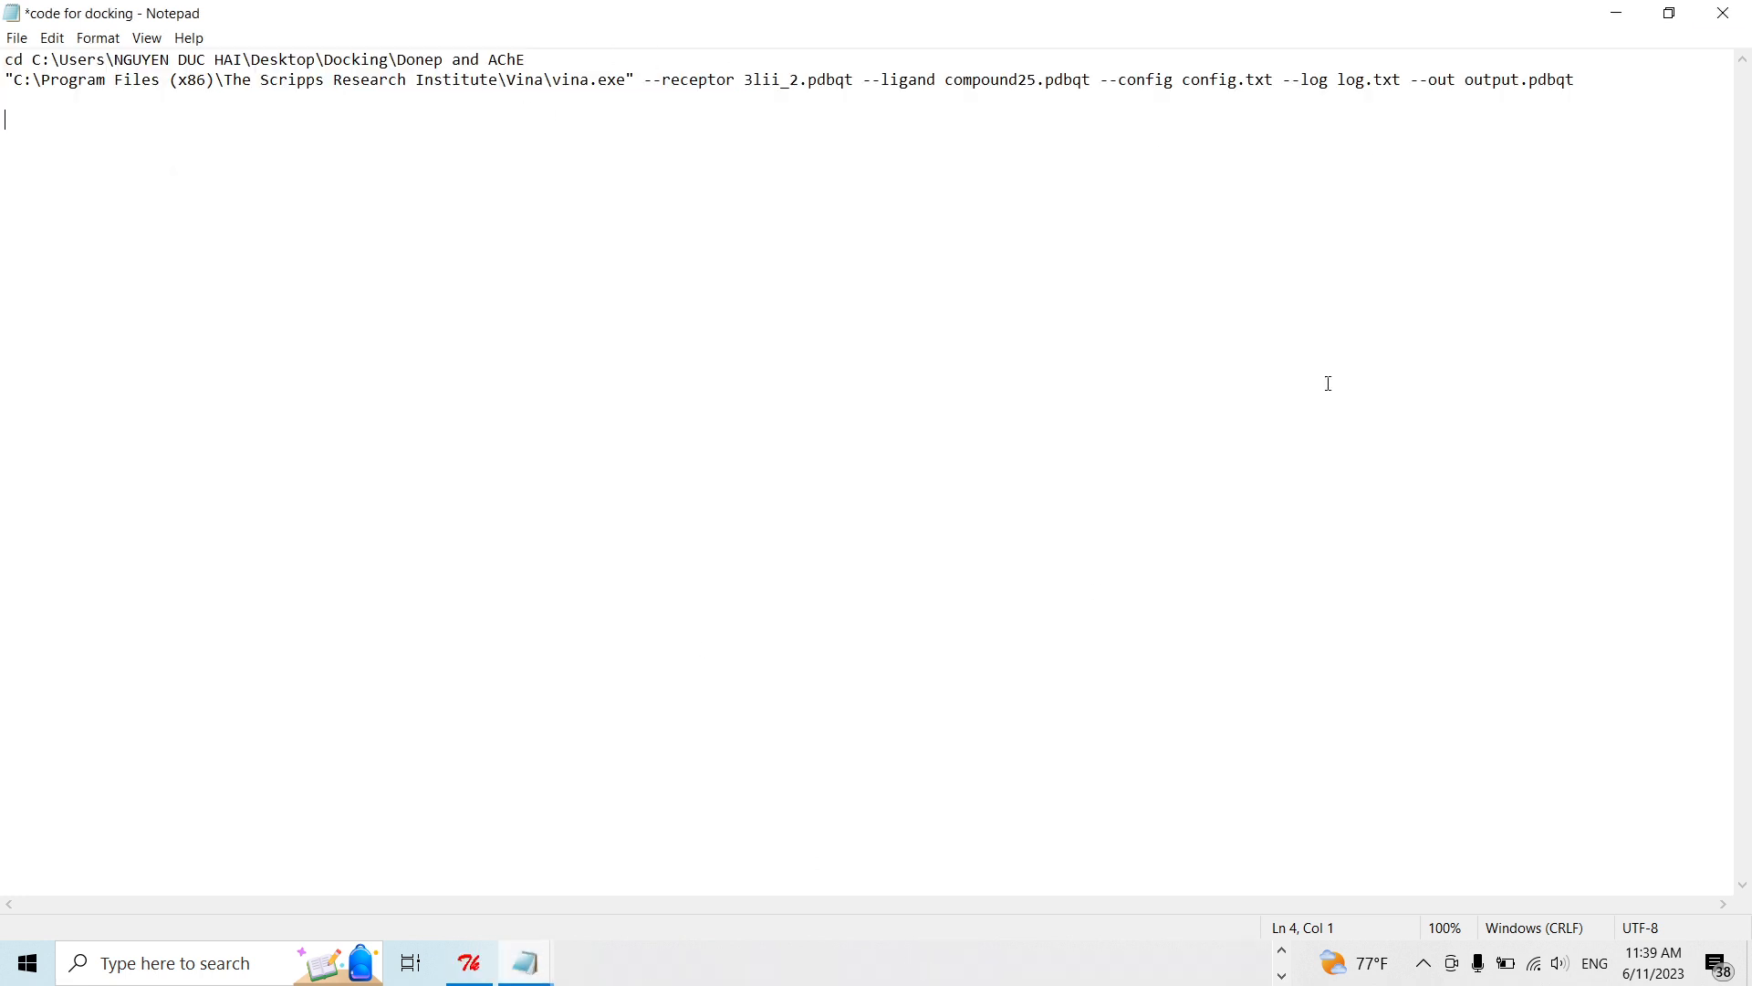
drag(1443, 25, 1463, 120)
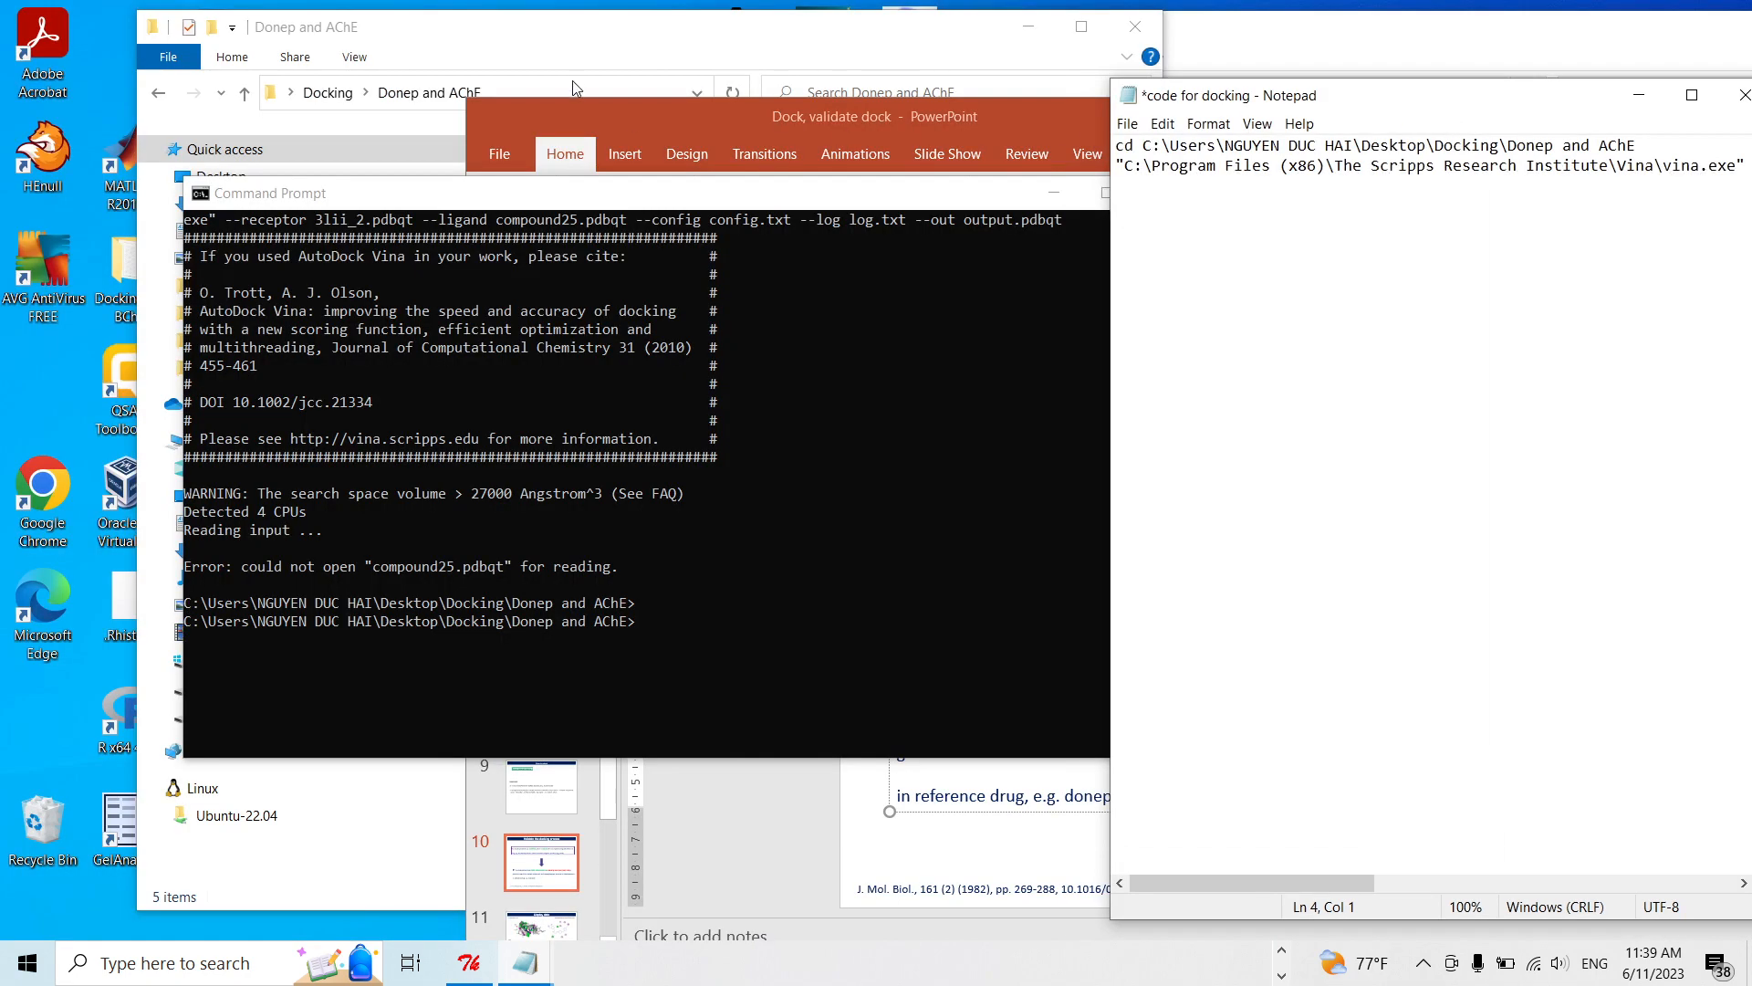
click(626, 55)
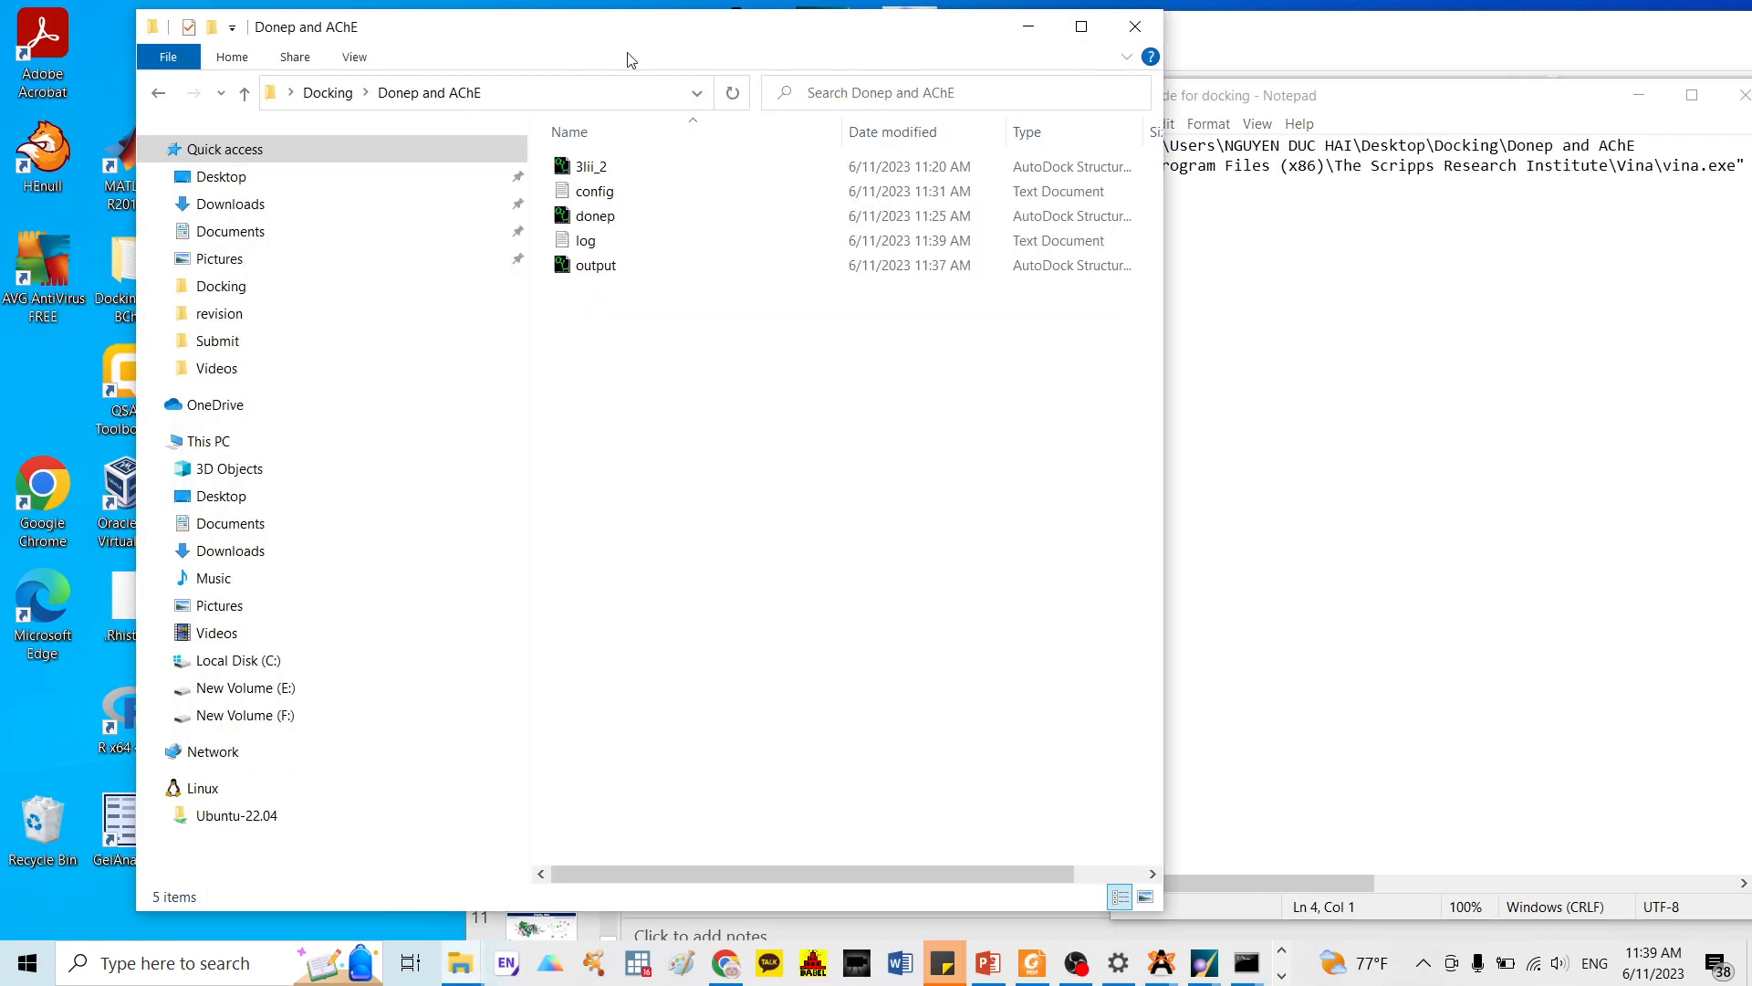
click(329, 94)
double_click(584, 157)
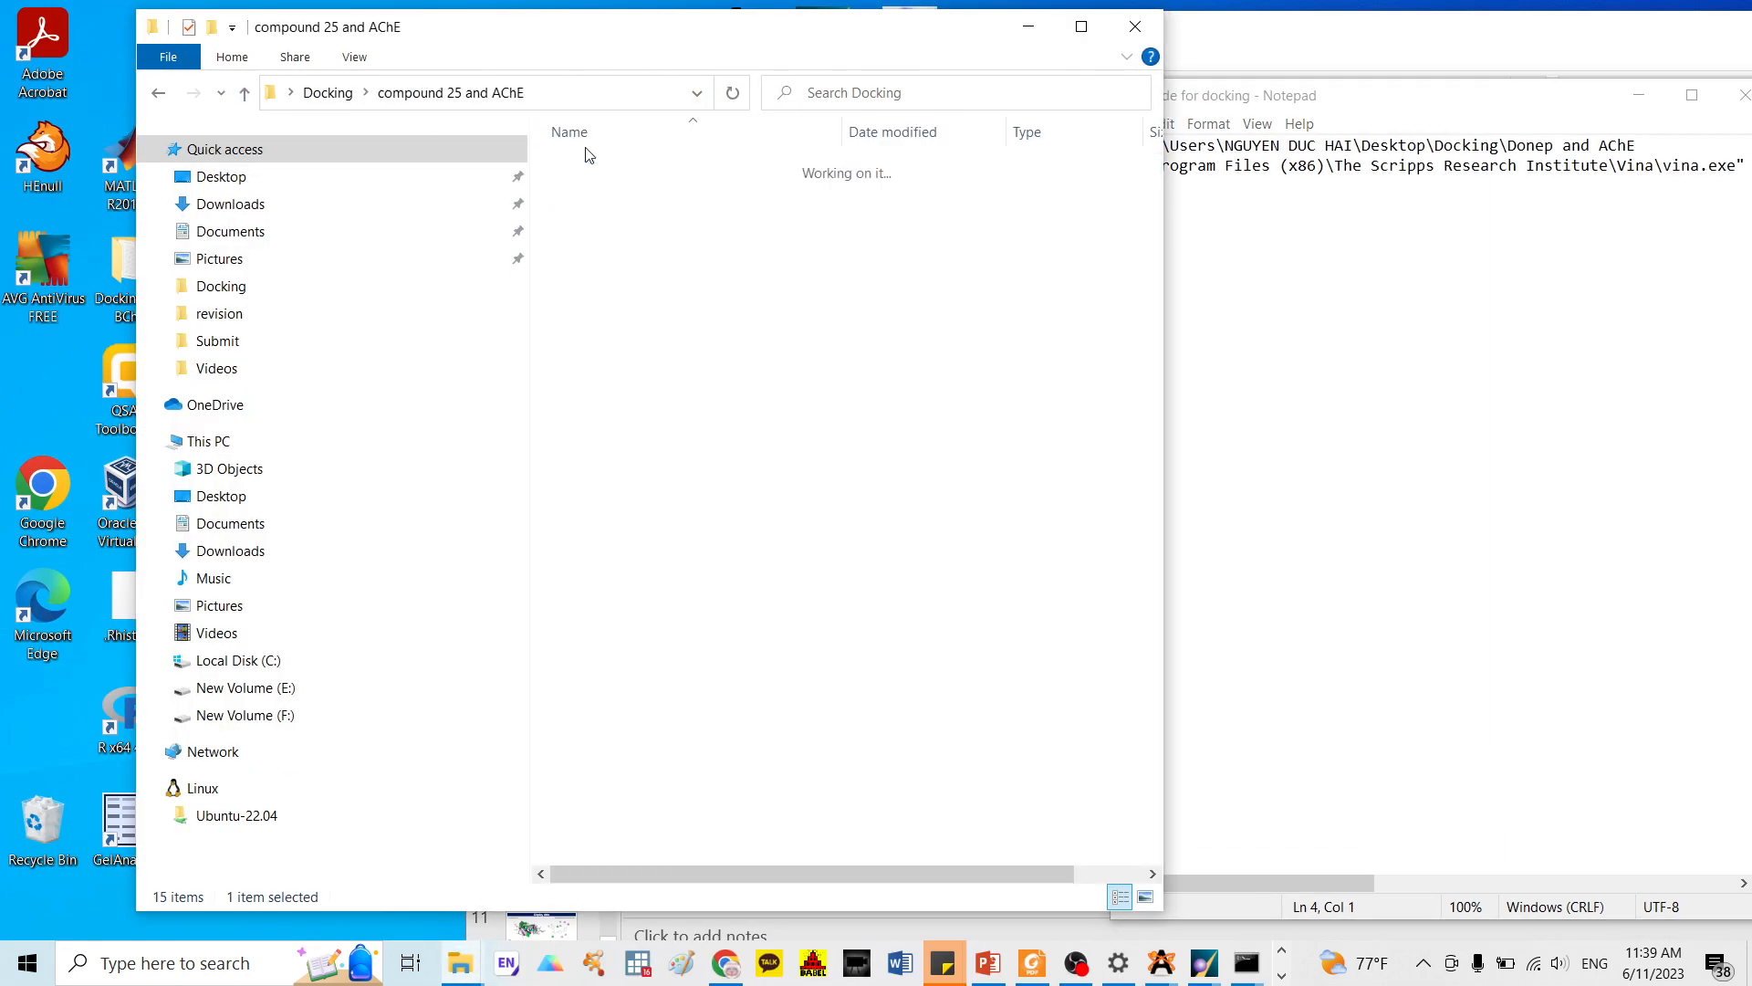
Replace the cd path in the docking code with the copied path of the compound 25 and AChE folder
click(560, 100)
click(1382, 223)
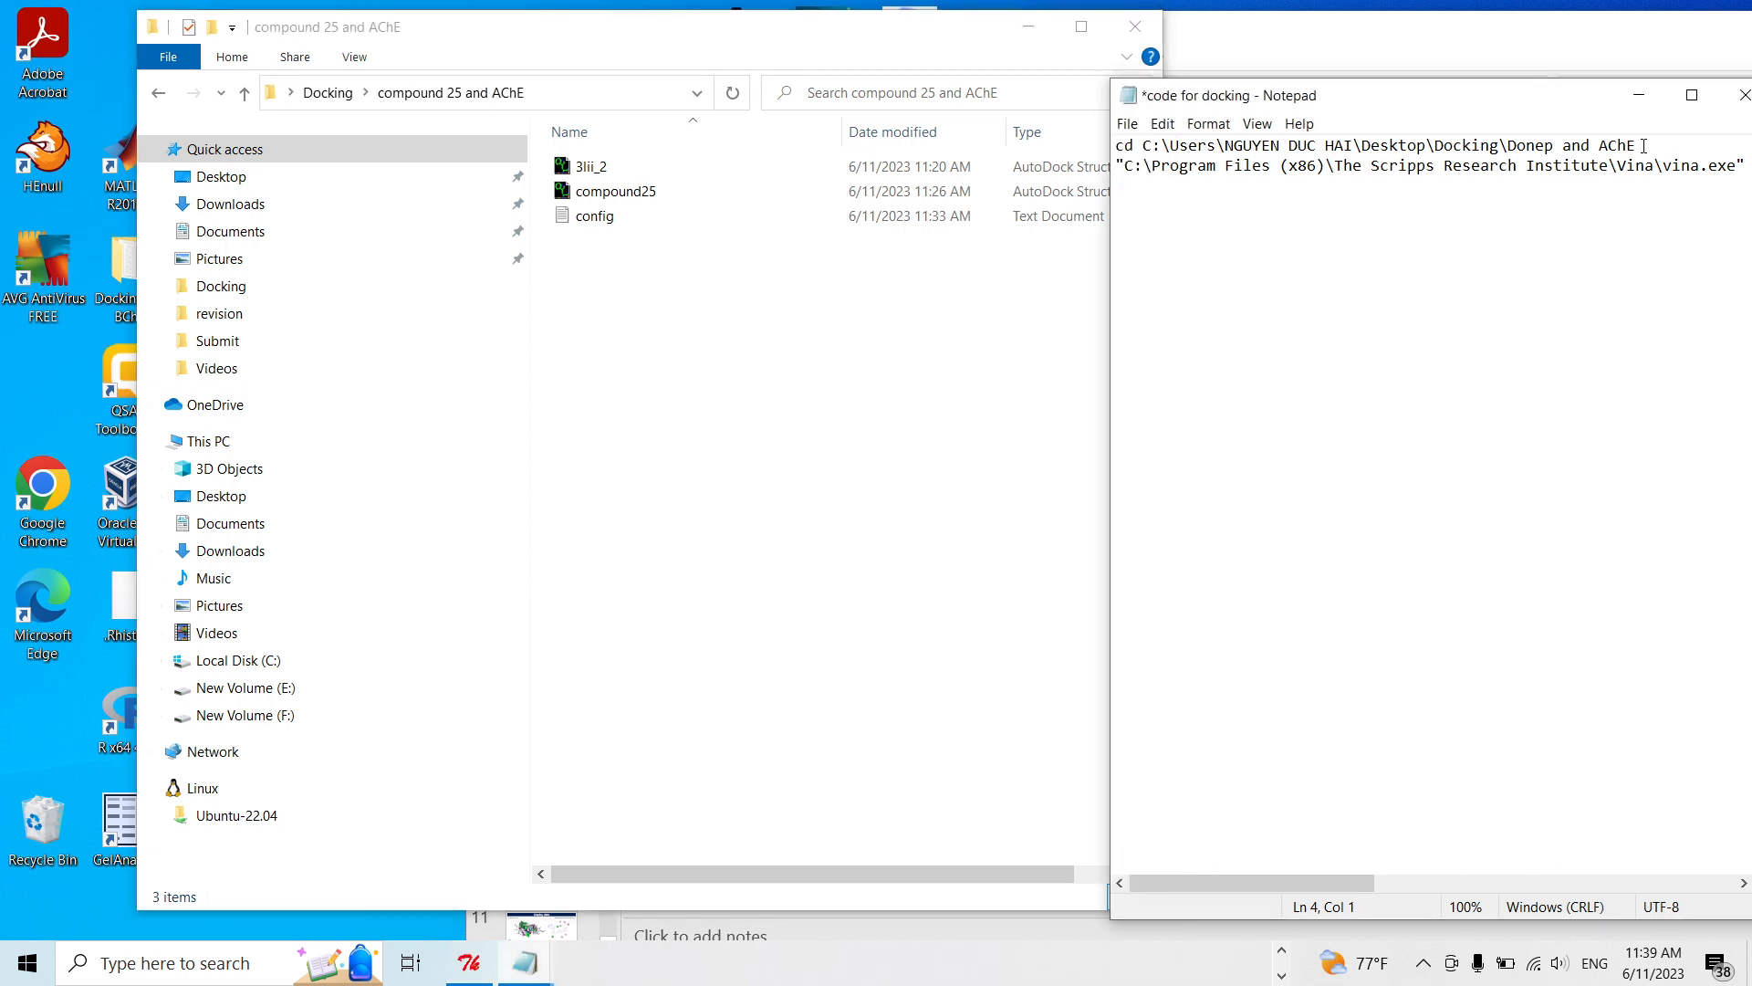
drag(1643, 146, 1152, 144)
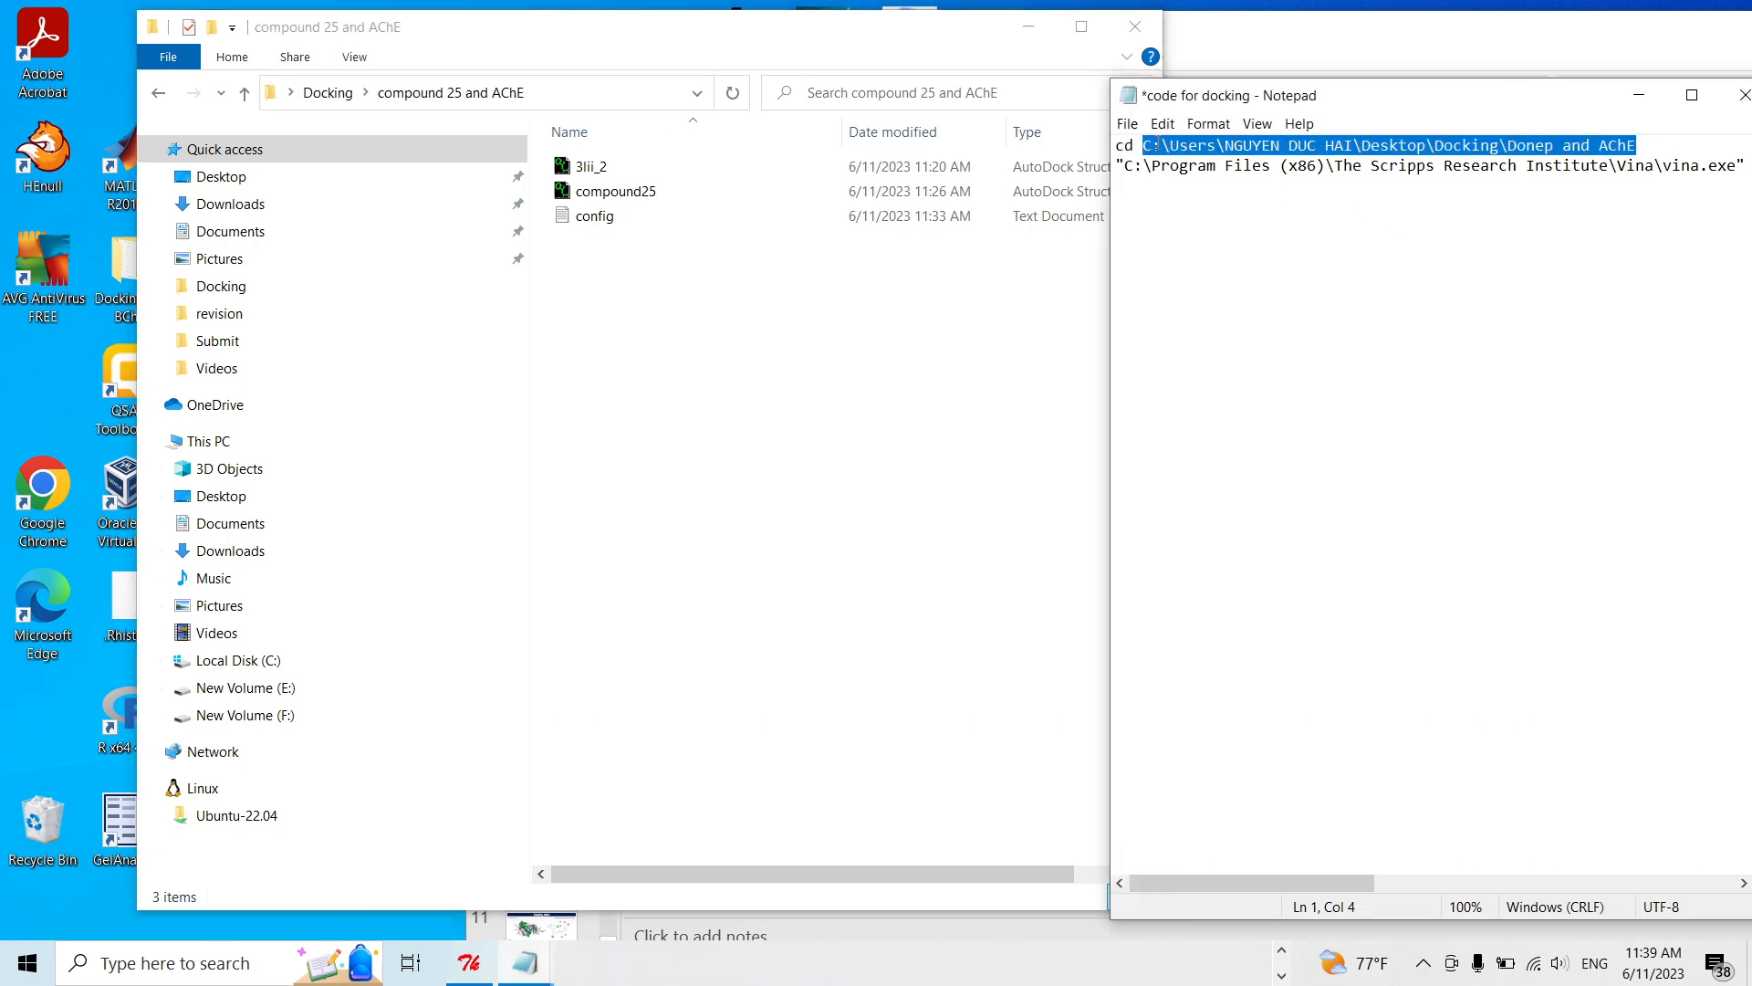
key(ctrl+v)
Enlarge the docking code window, copy both command lines, and run them in a new Command Prompt window to dock compound25.pdbqt
drag(1360, 102, 880, 105)
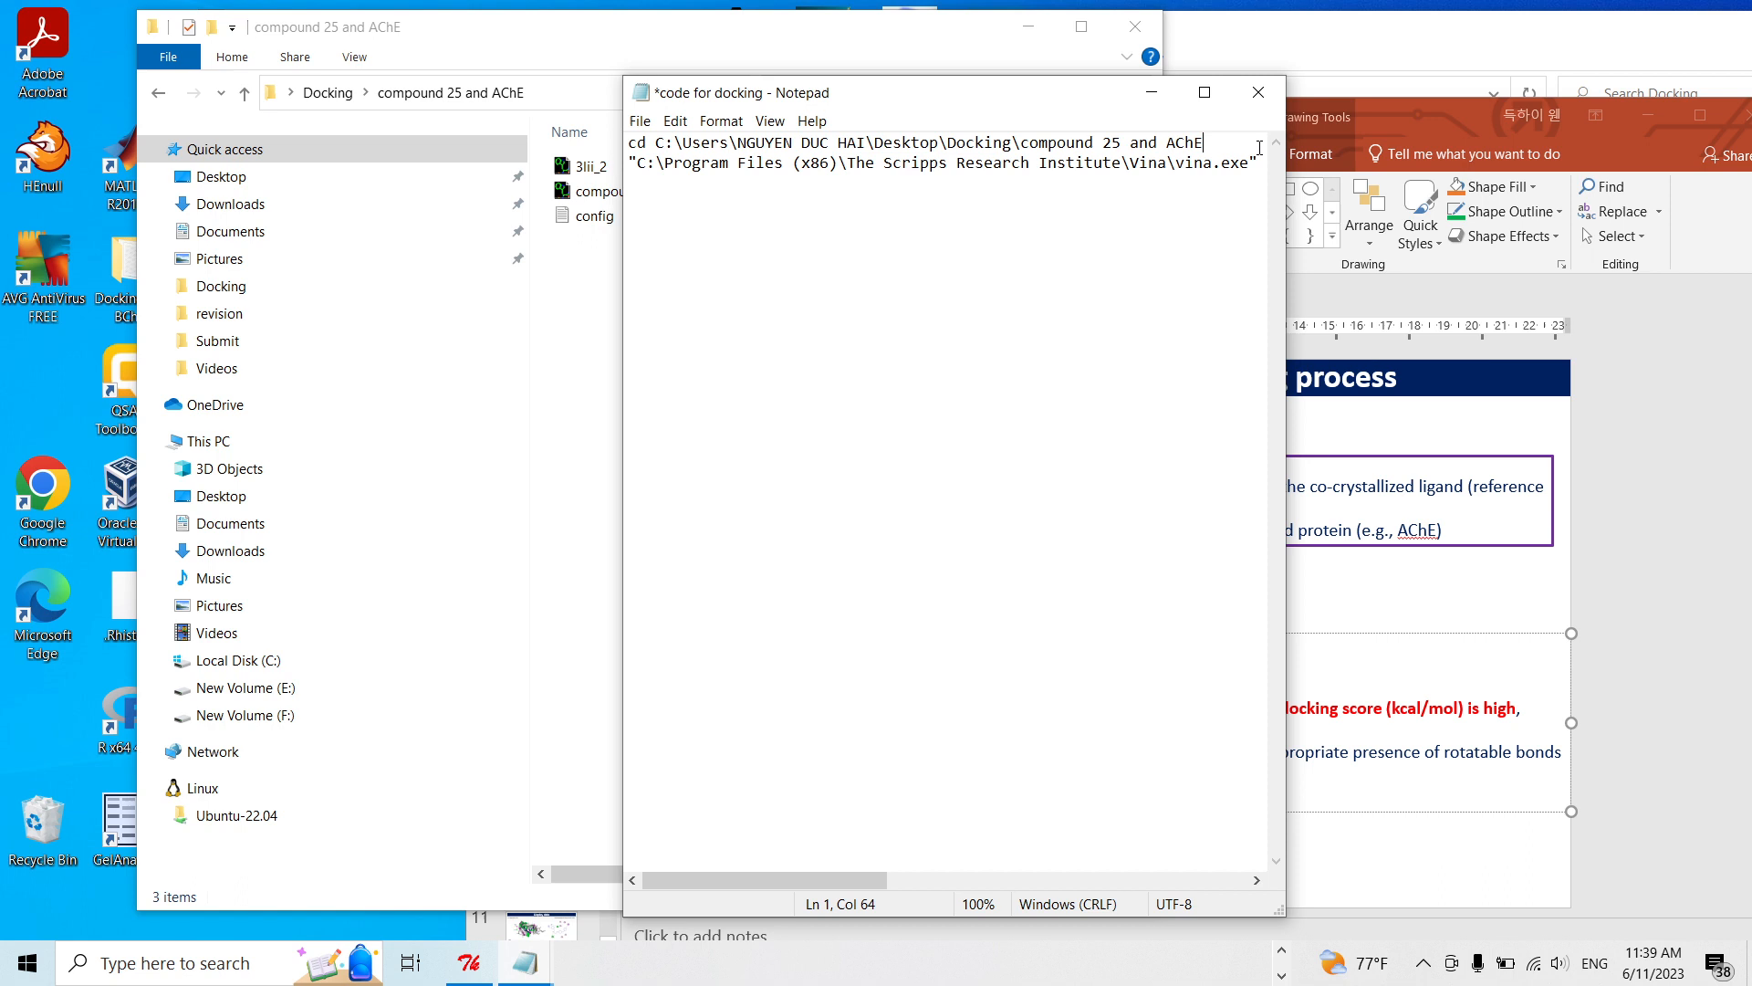
click(1205, 93)
click(1027, 260)
key(ctrl+a)
key(ctrl+c)
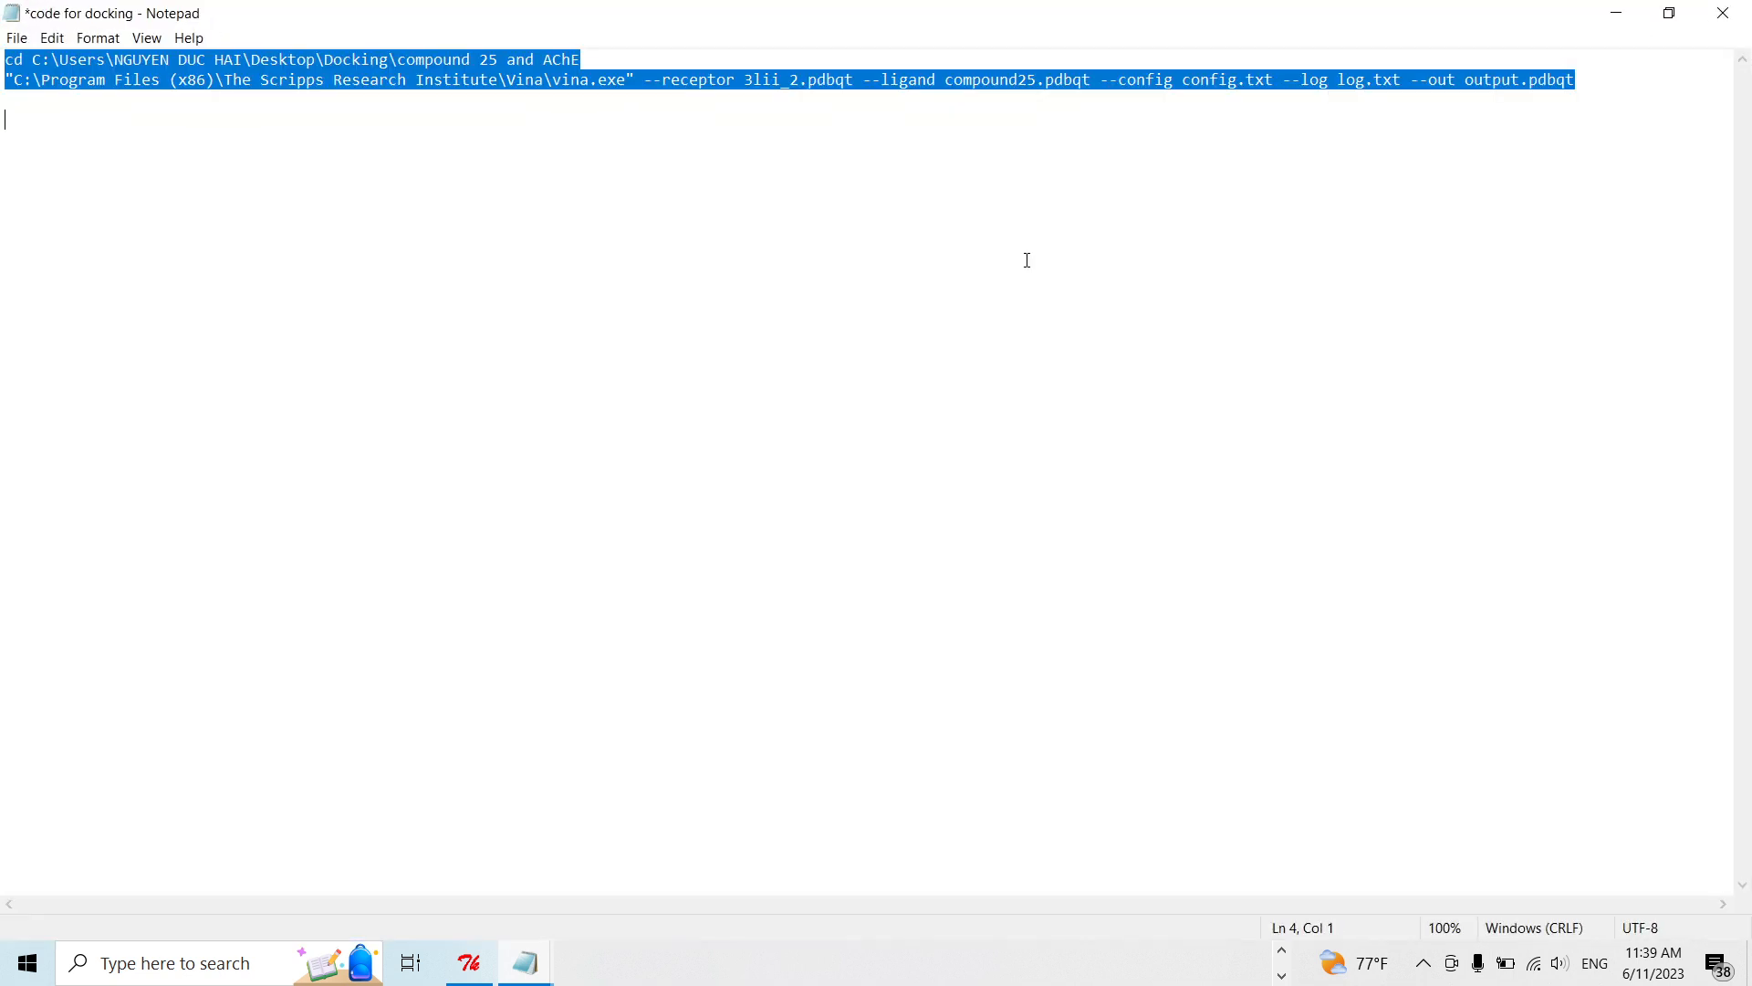
click(228, 962)
click(219, 755)
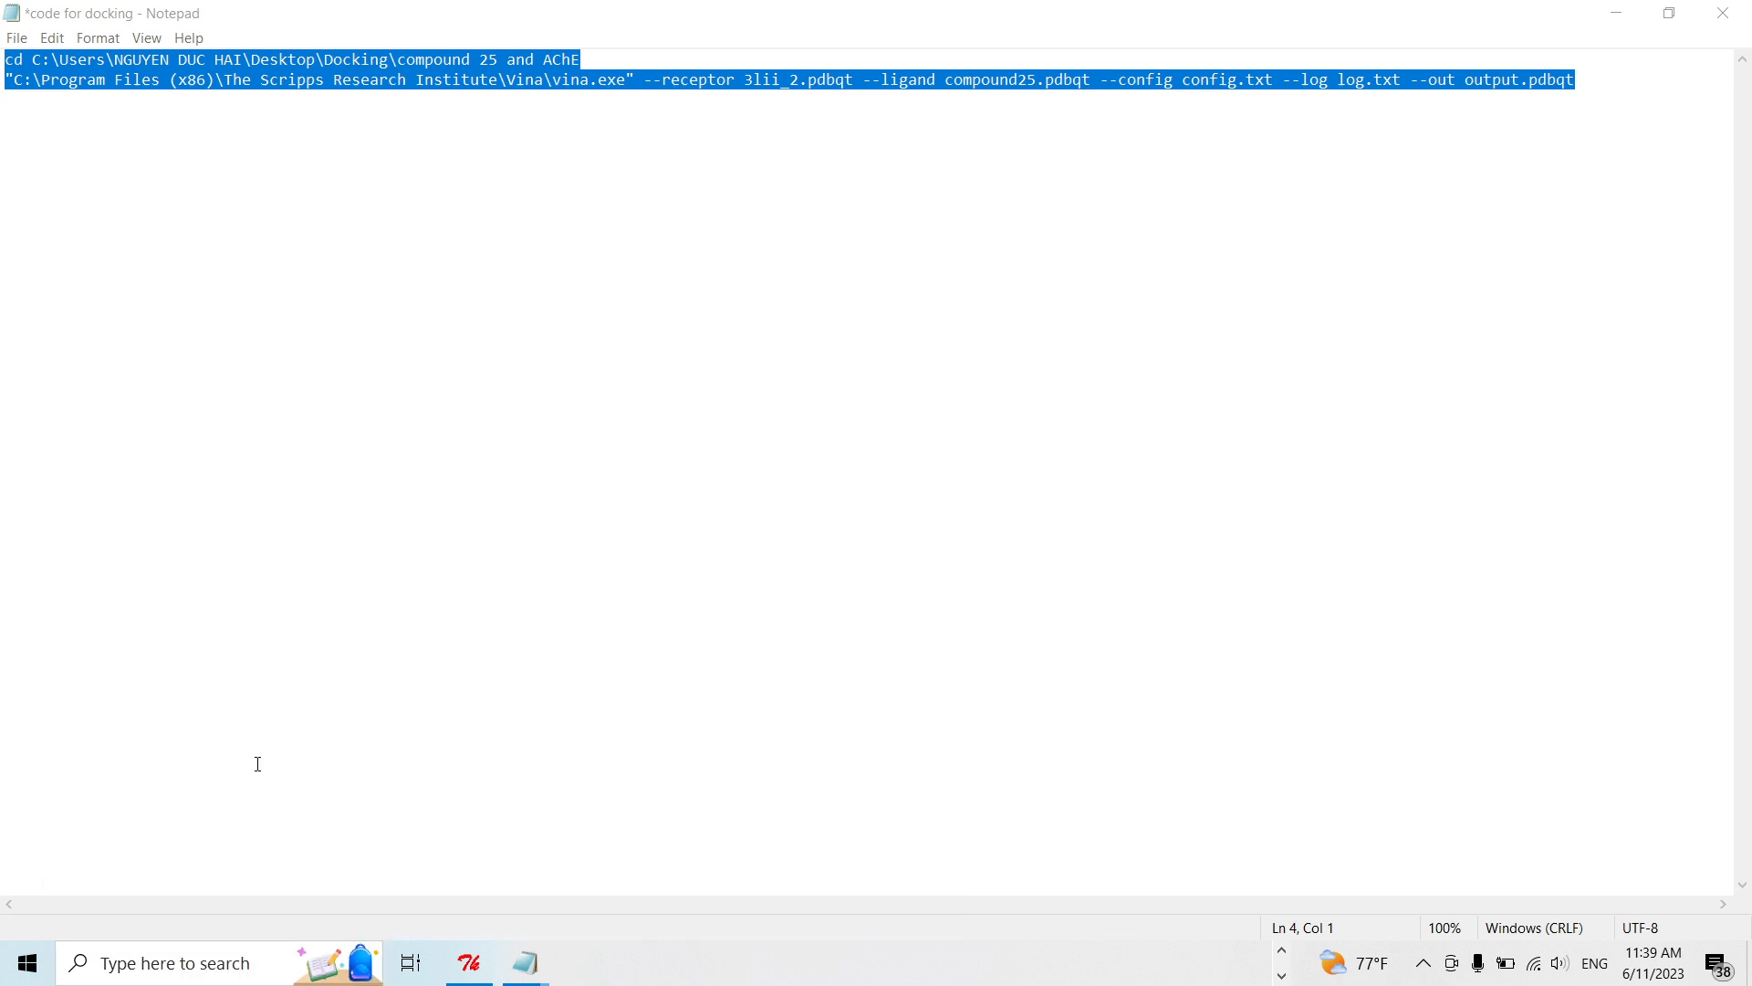
right_click(502, 695)
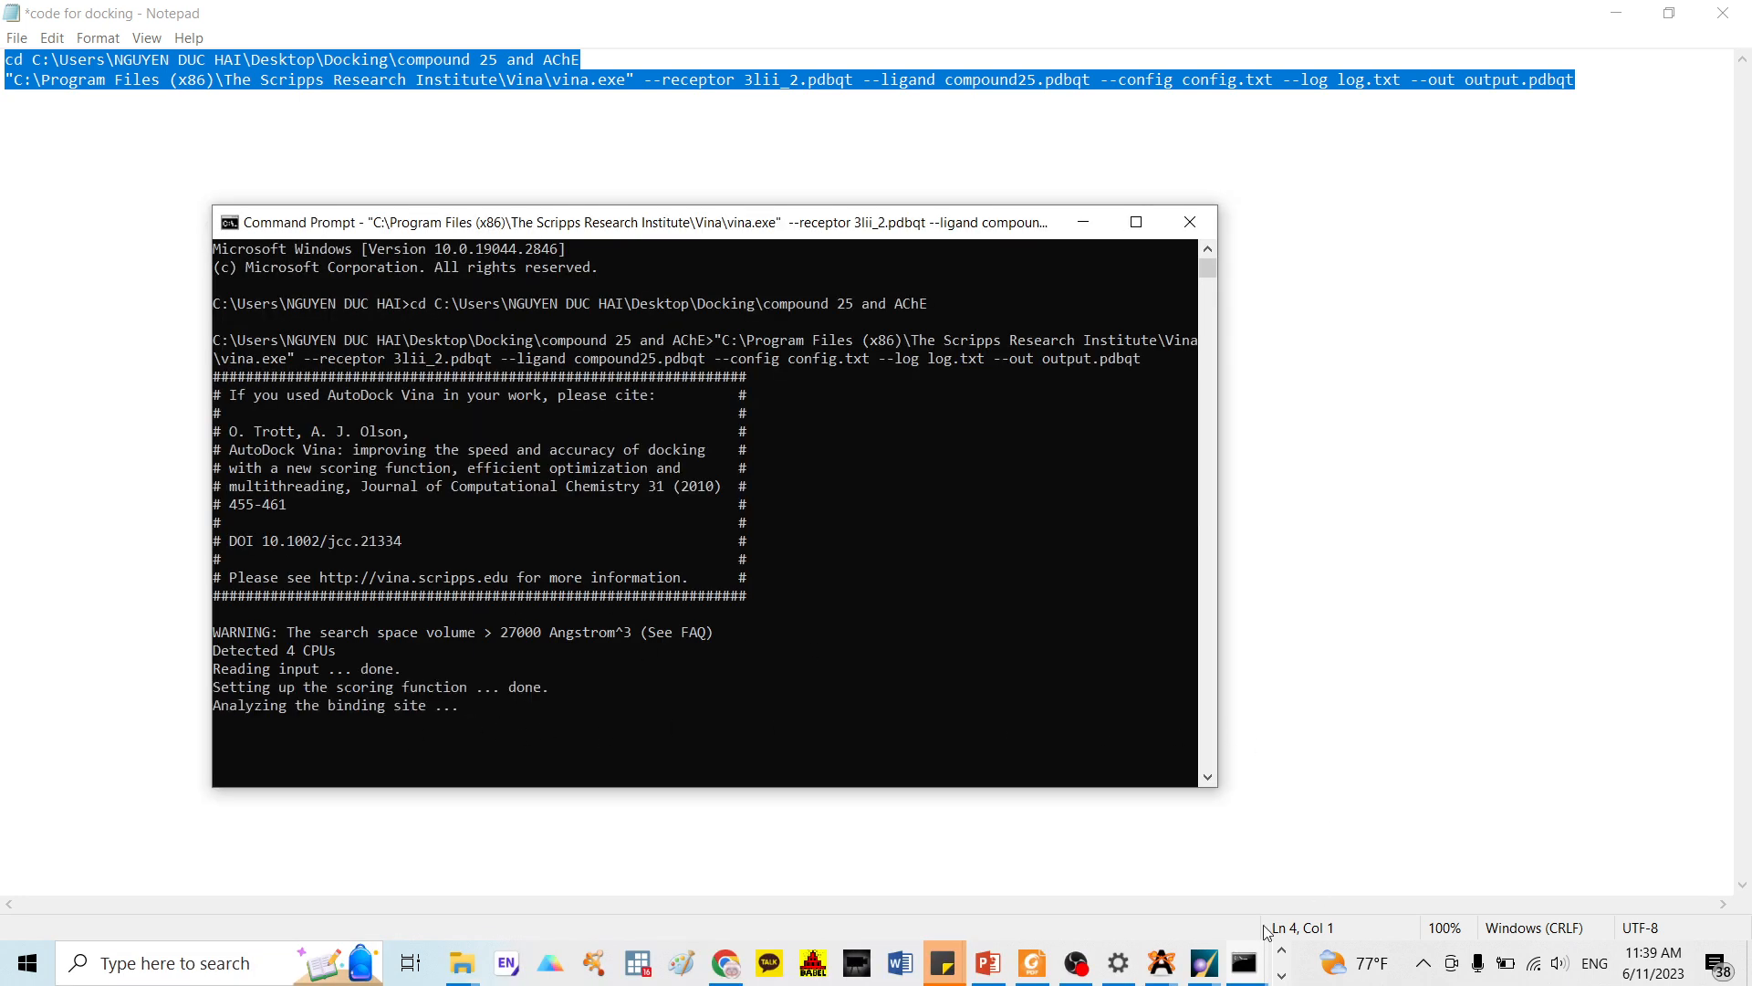
Zoom Table 5 of the paper to 165.55% in Foxit PDF Reader and examine the compounds' docking scores and binding sites
click(1032, 962)
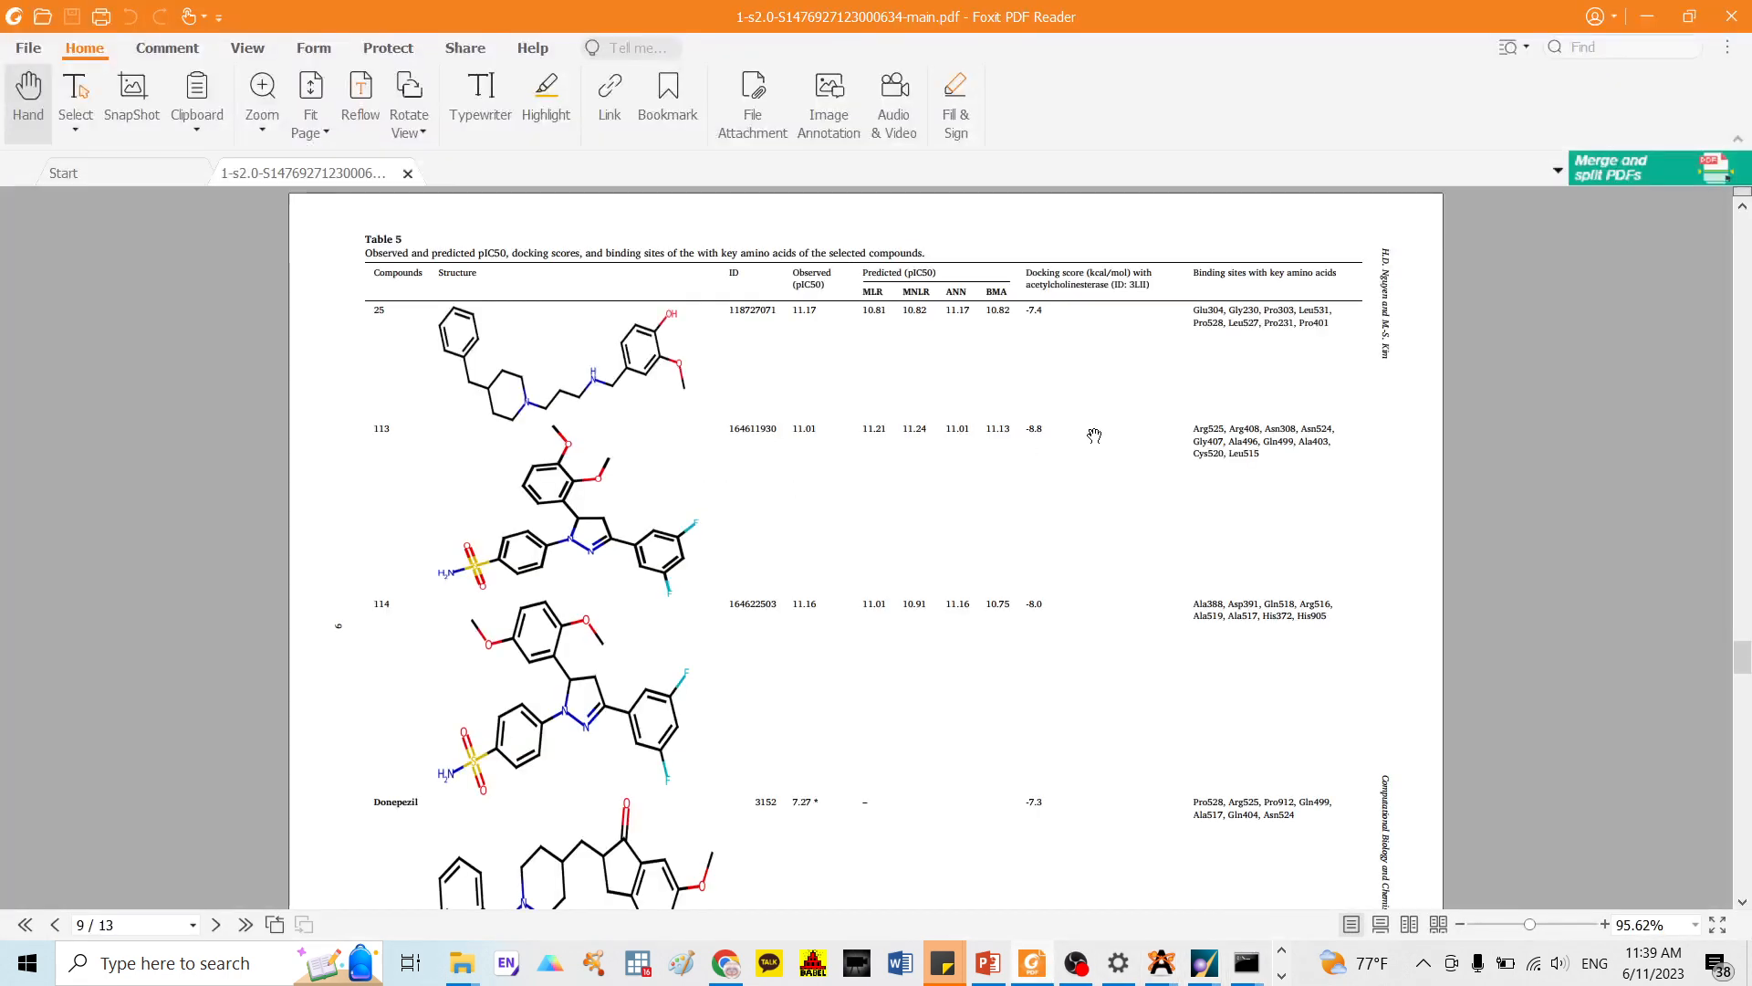
click(1545, 924)
drag(1267, 639, 1134, 563)
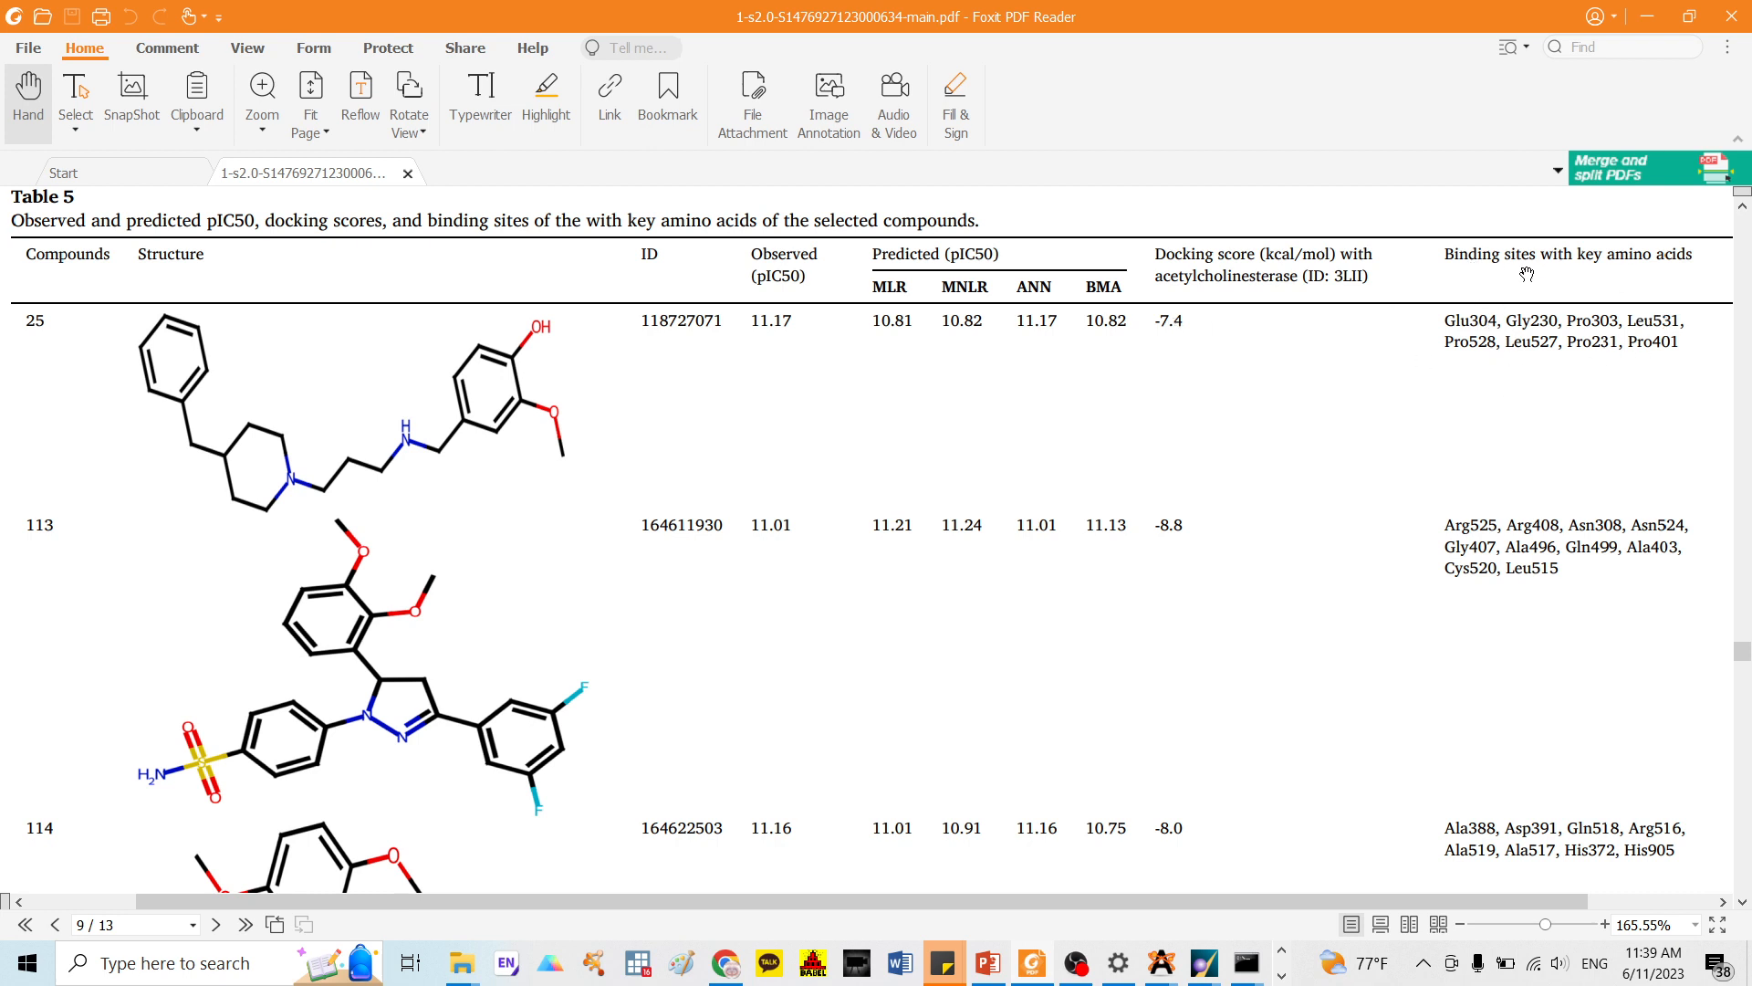
scroll(1298, 517, down, 6)
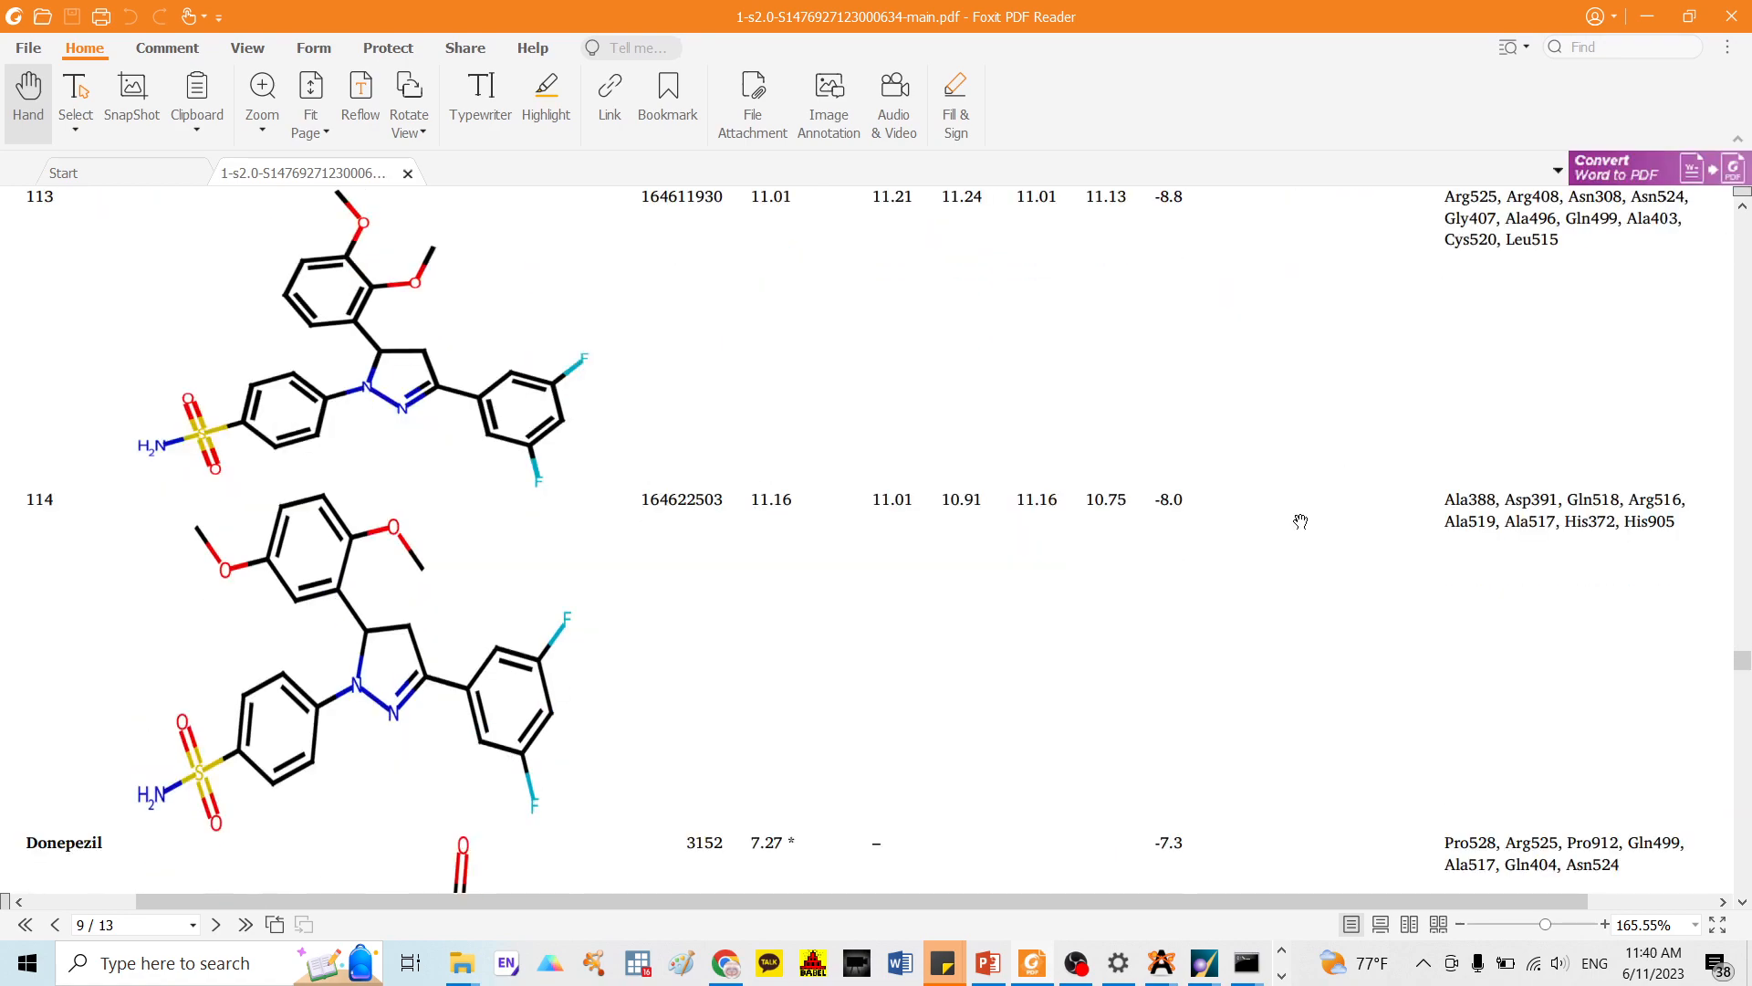
Examine the paper's 3D and 2D ligand–residue interaction figures for panels A, B and C on page 10
scroll(1003, 550, down, 8)
scroll(992, 579, up, 1)
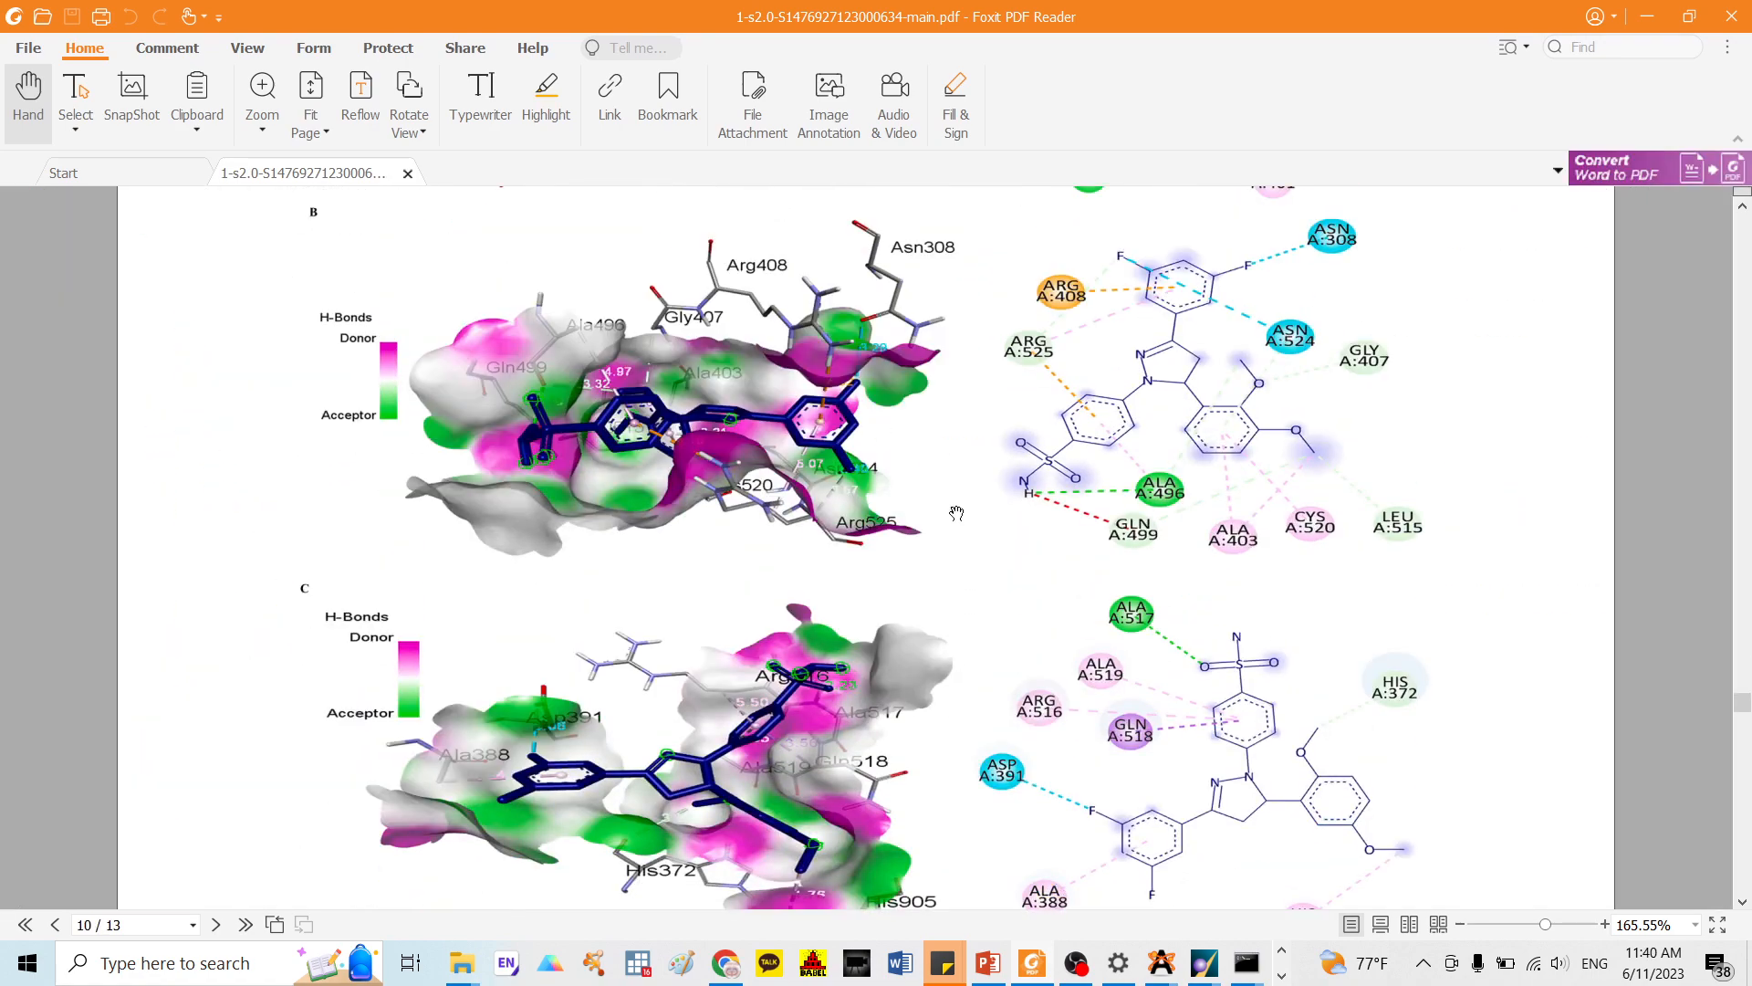
scroll(998, 414, up, 5)
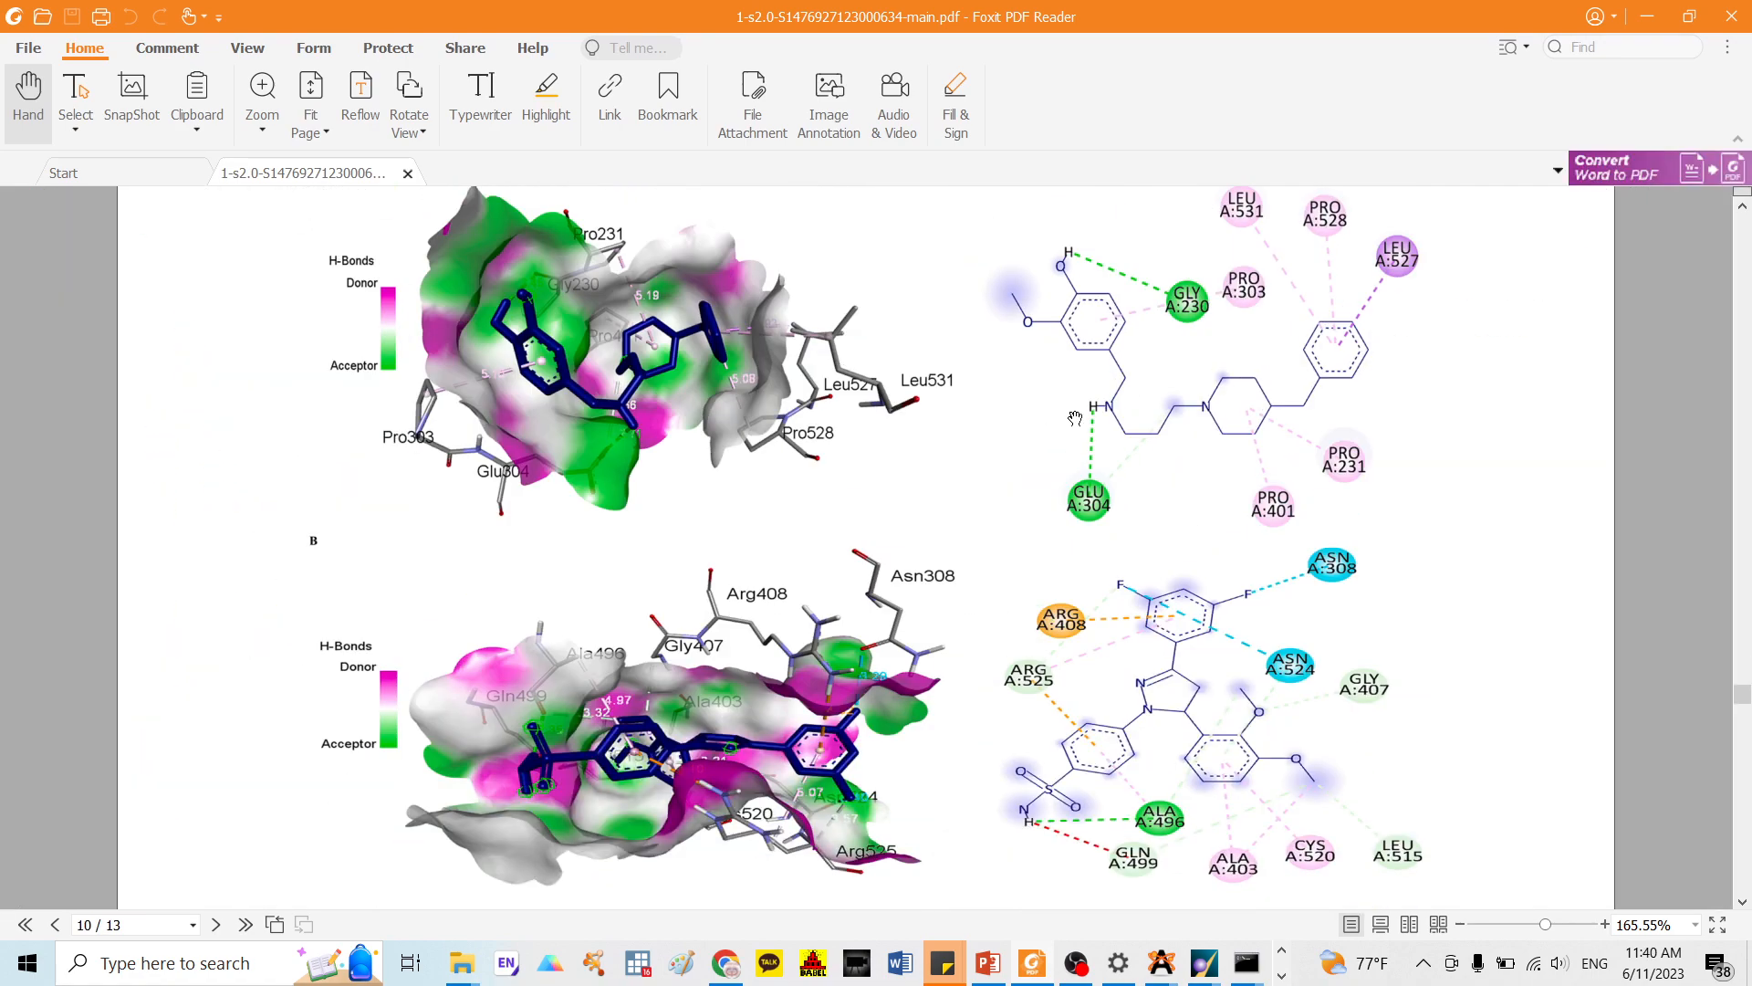
Minimize the paper, docking code, Command Prompt and PowerPoint windows while the compound 25 docking keeps running
click(1650, 17)
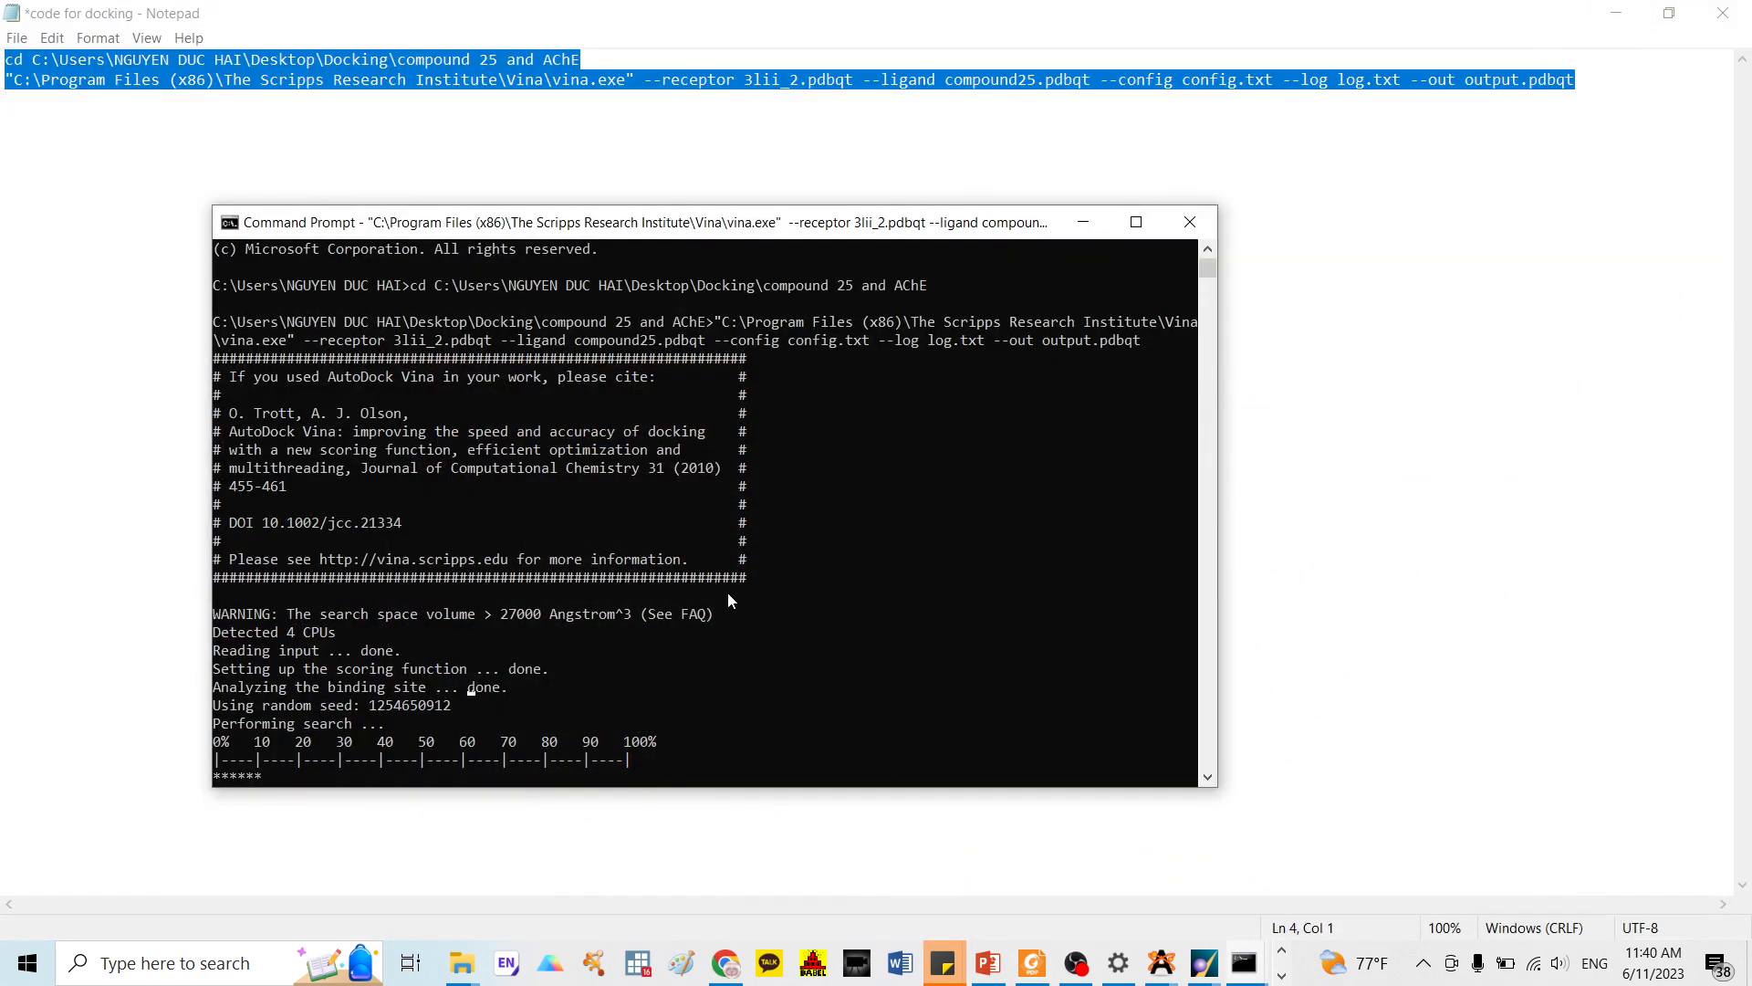
click(1617, 13)
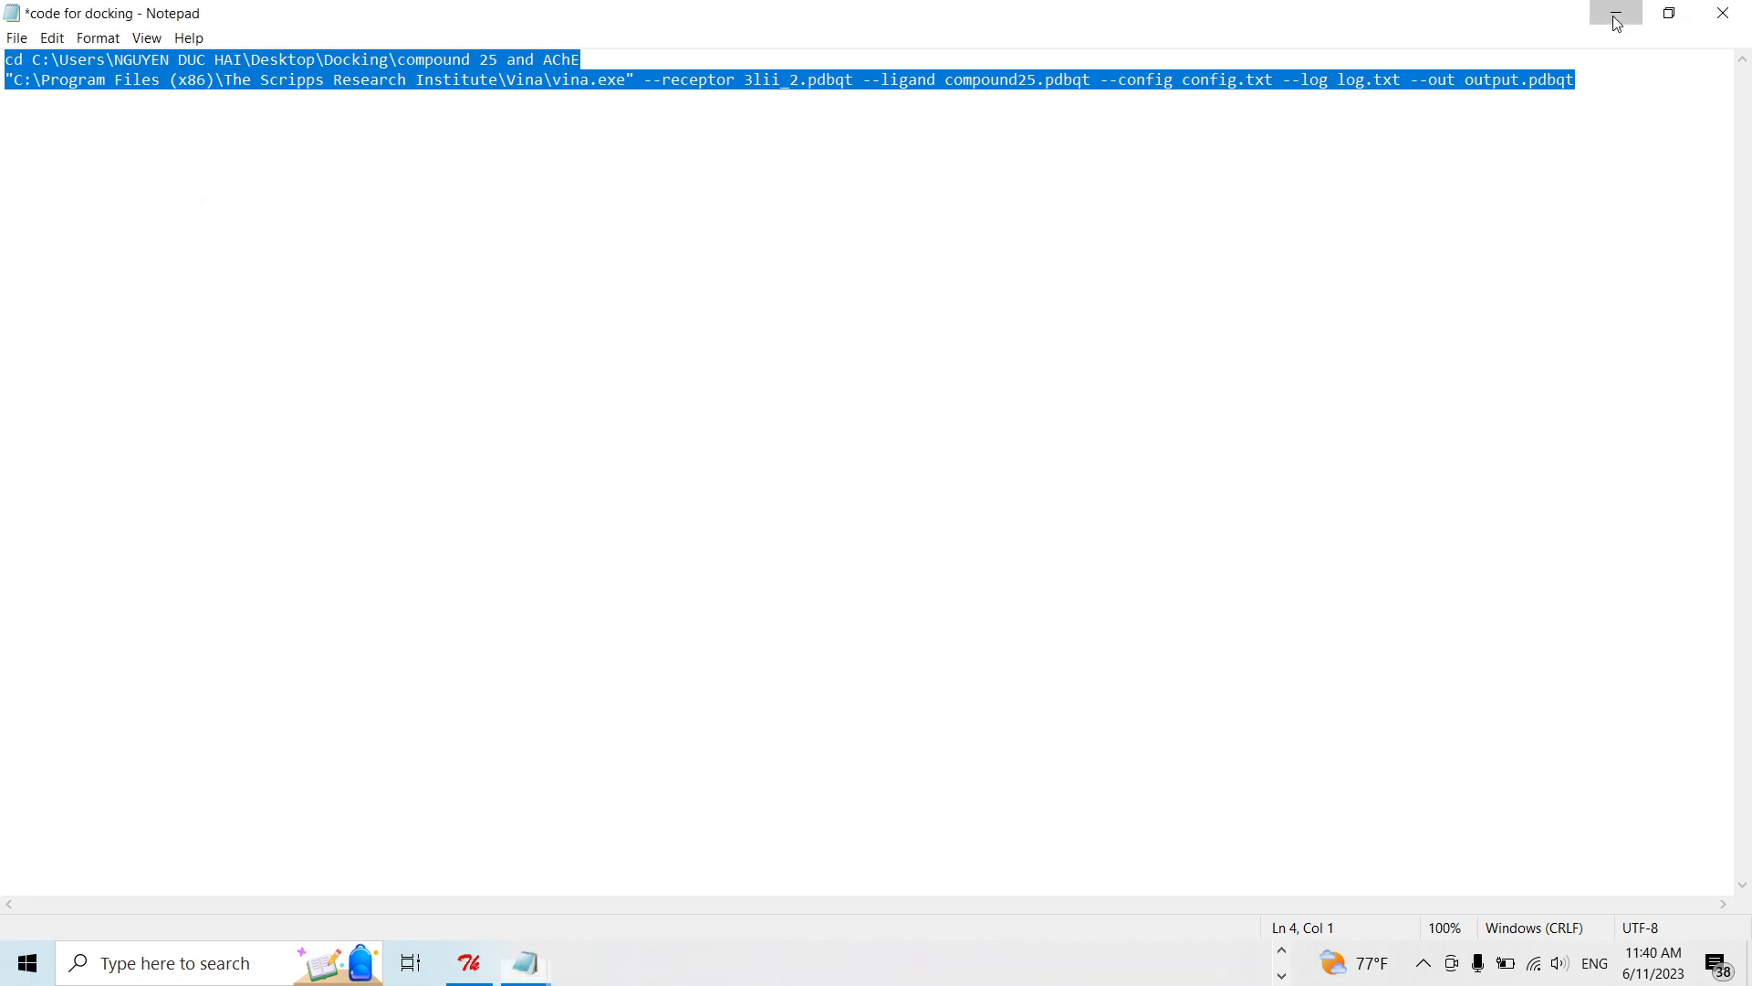
click(1031, 33)
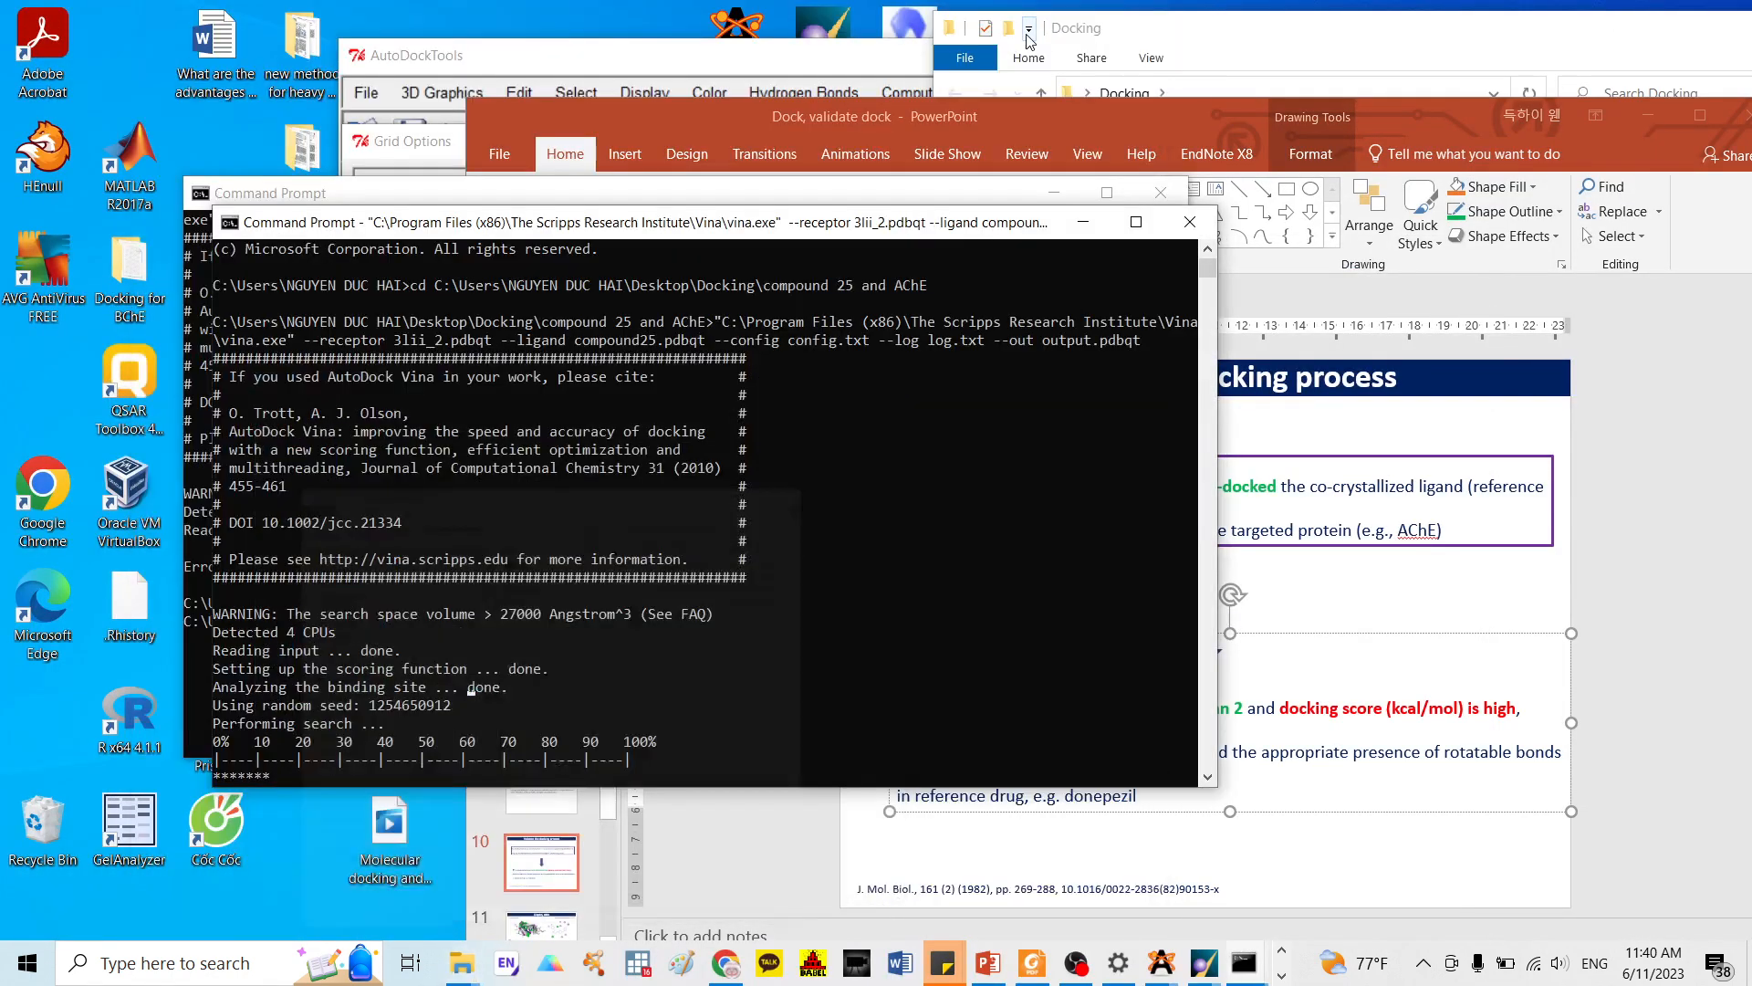
click(1084, 222)
click(1053, 193)
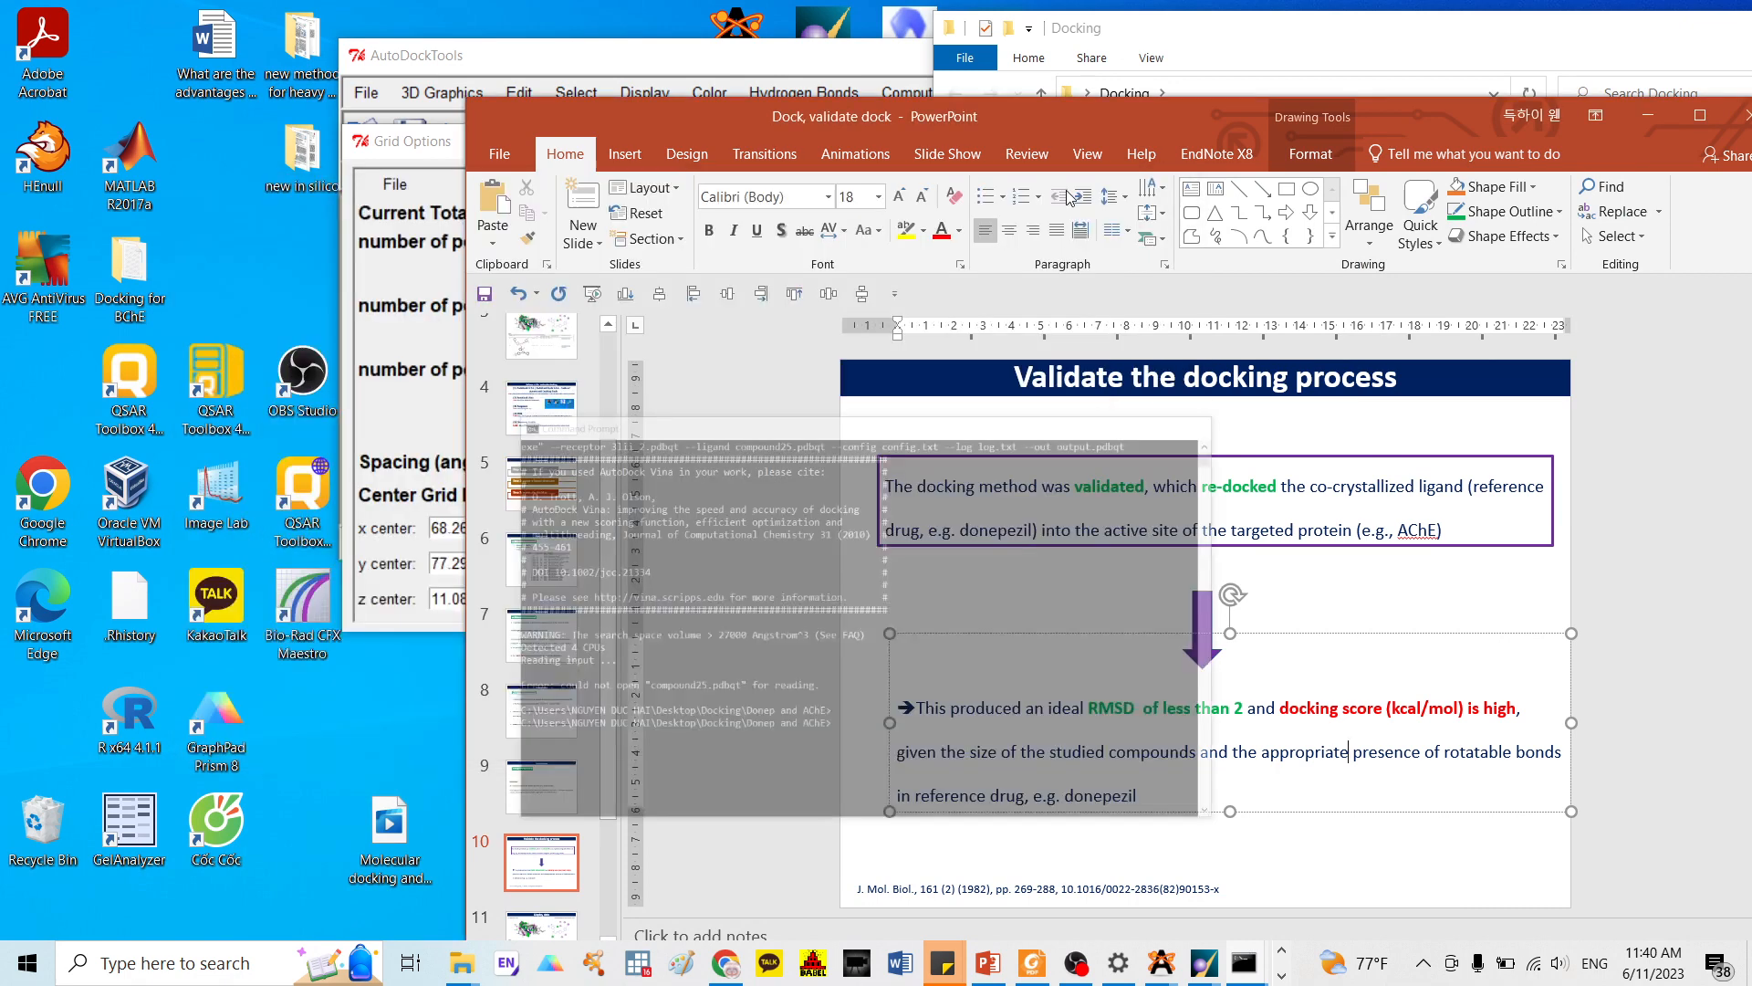
click(1650, 116)
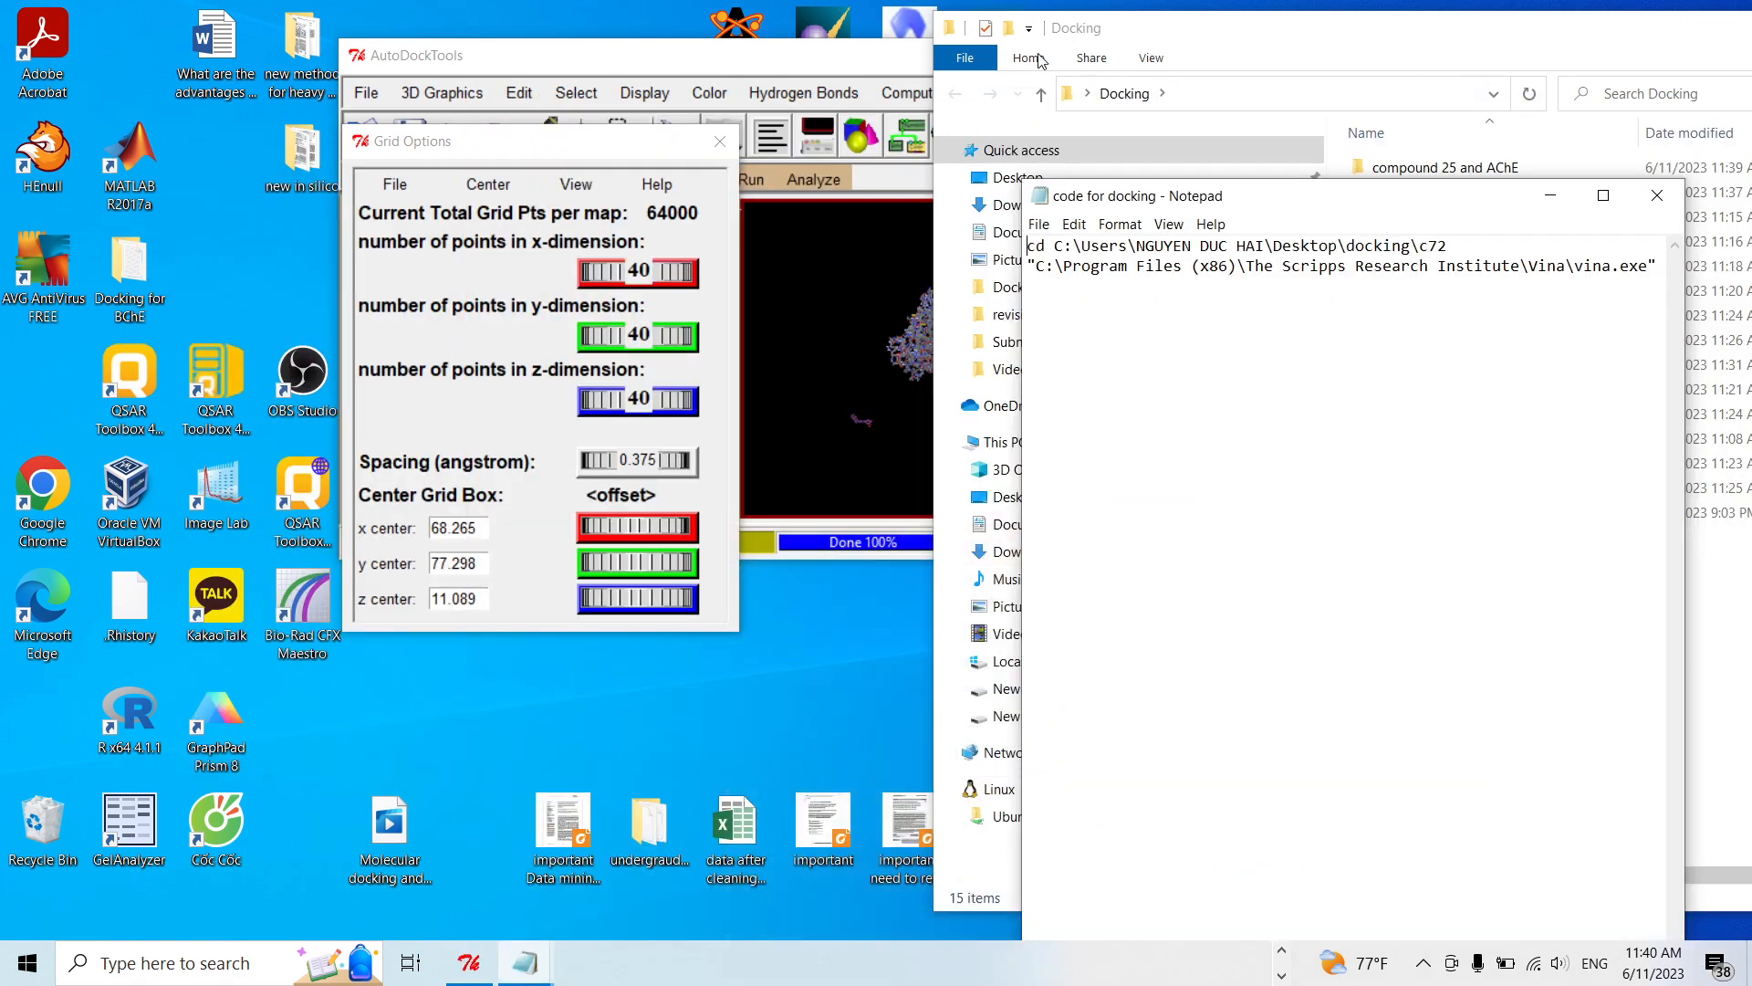
Quit AutoDockTools, confirm the exit, and move the Docking folder window aside to uncover the desktop shortcuts
click(1223, 35)
click(849, 54)
click(1162, 55)
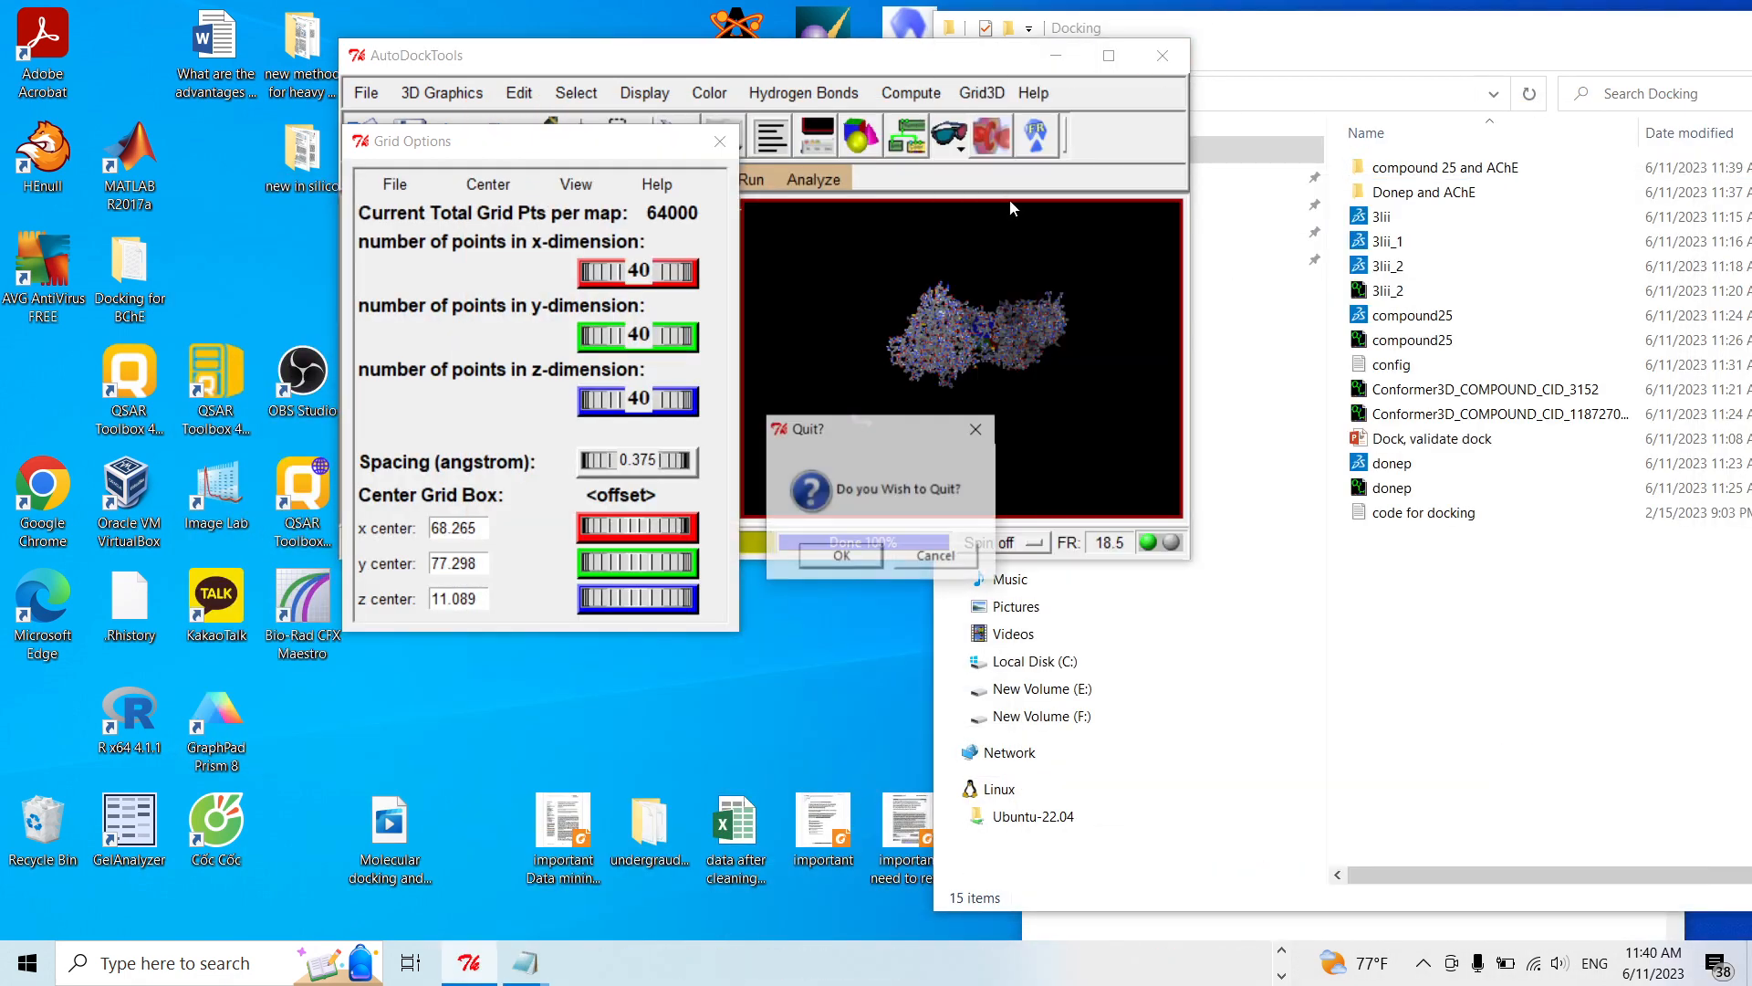
click(858, 557)
click(1599, 41)
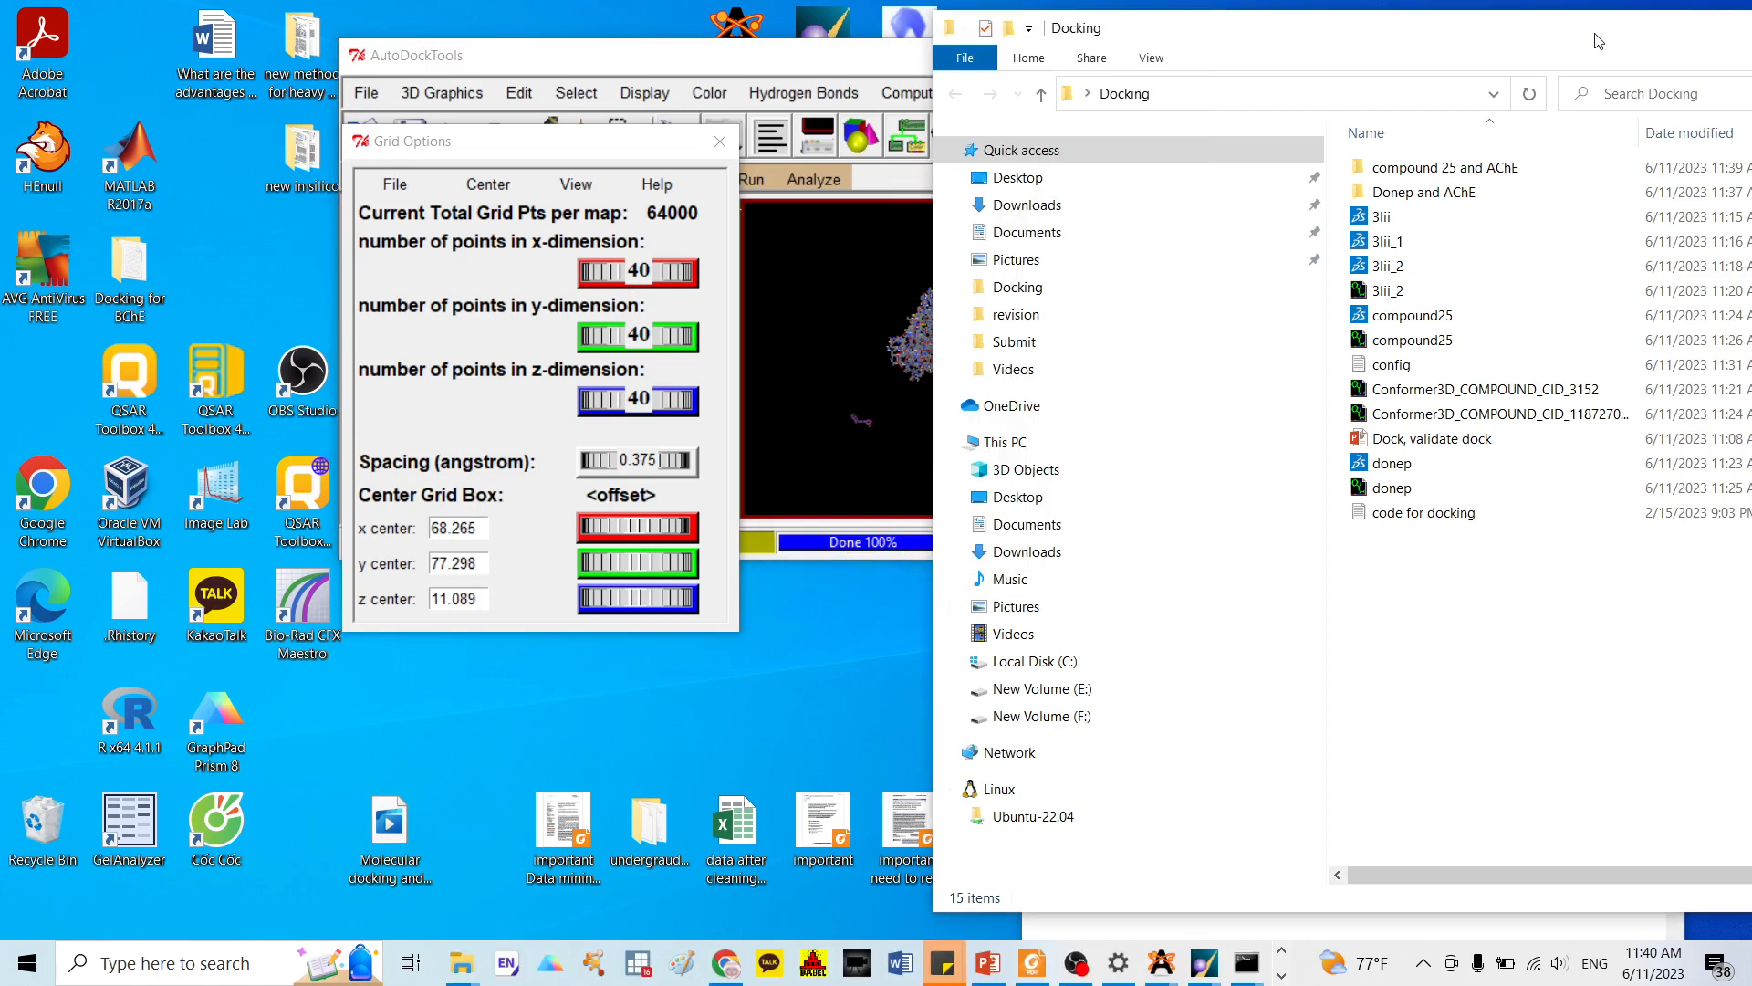
drag(1502, 51, 1459, 71)
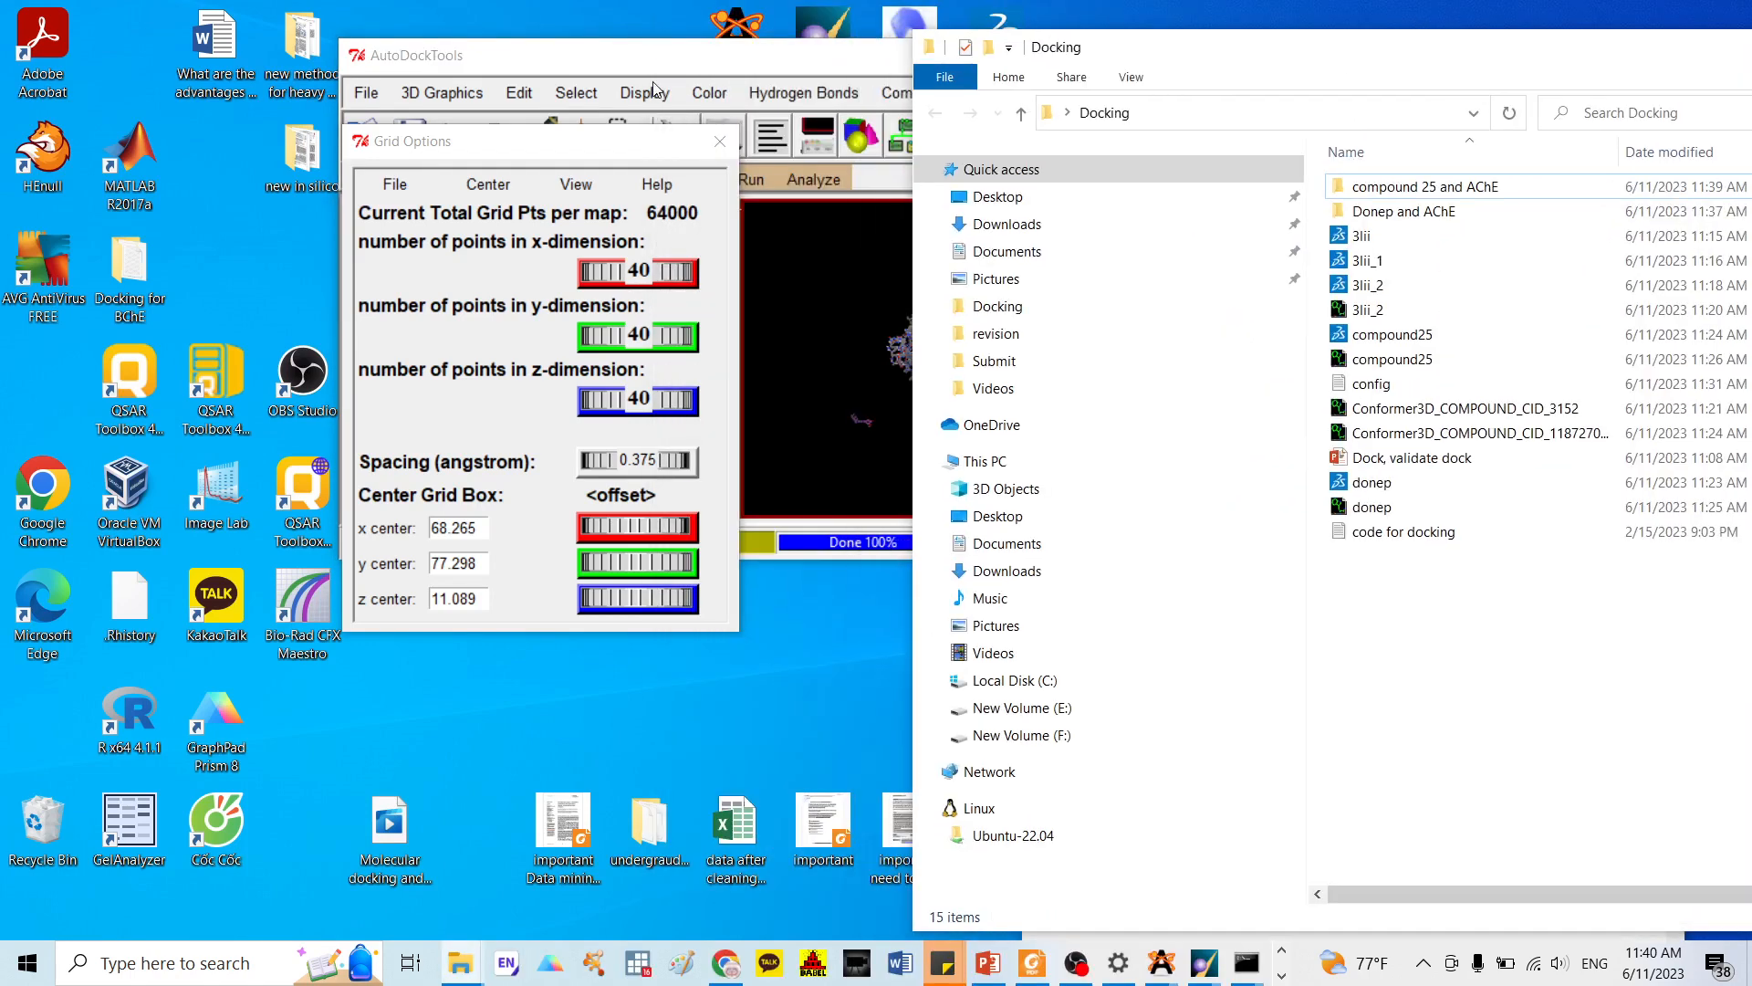
click(632, 123)
click(744, 56)
drag(1172, 53, 1277, 120)
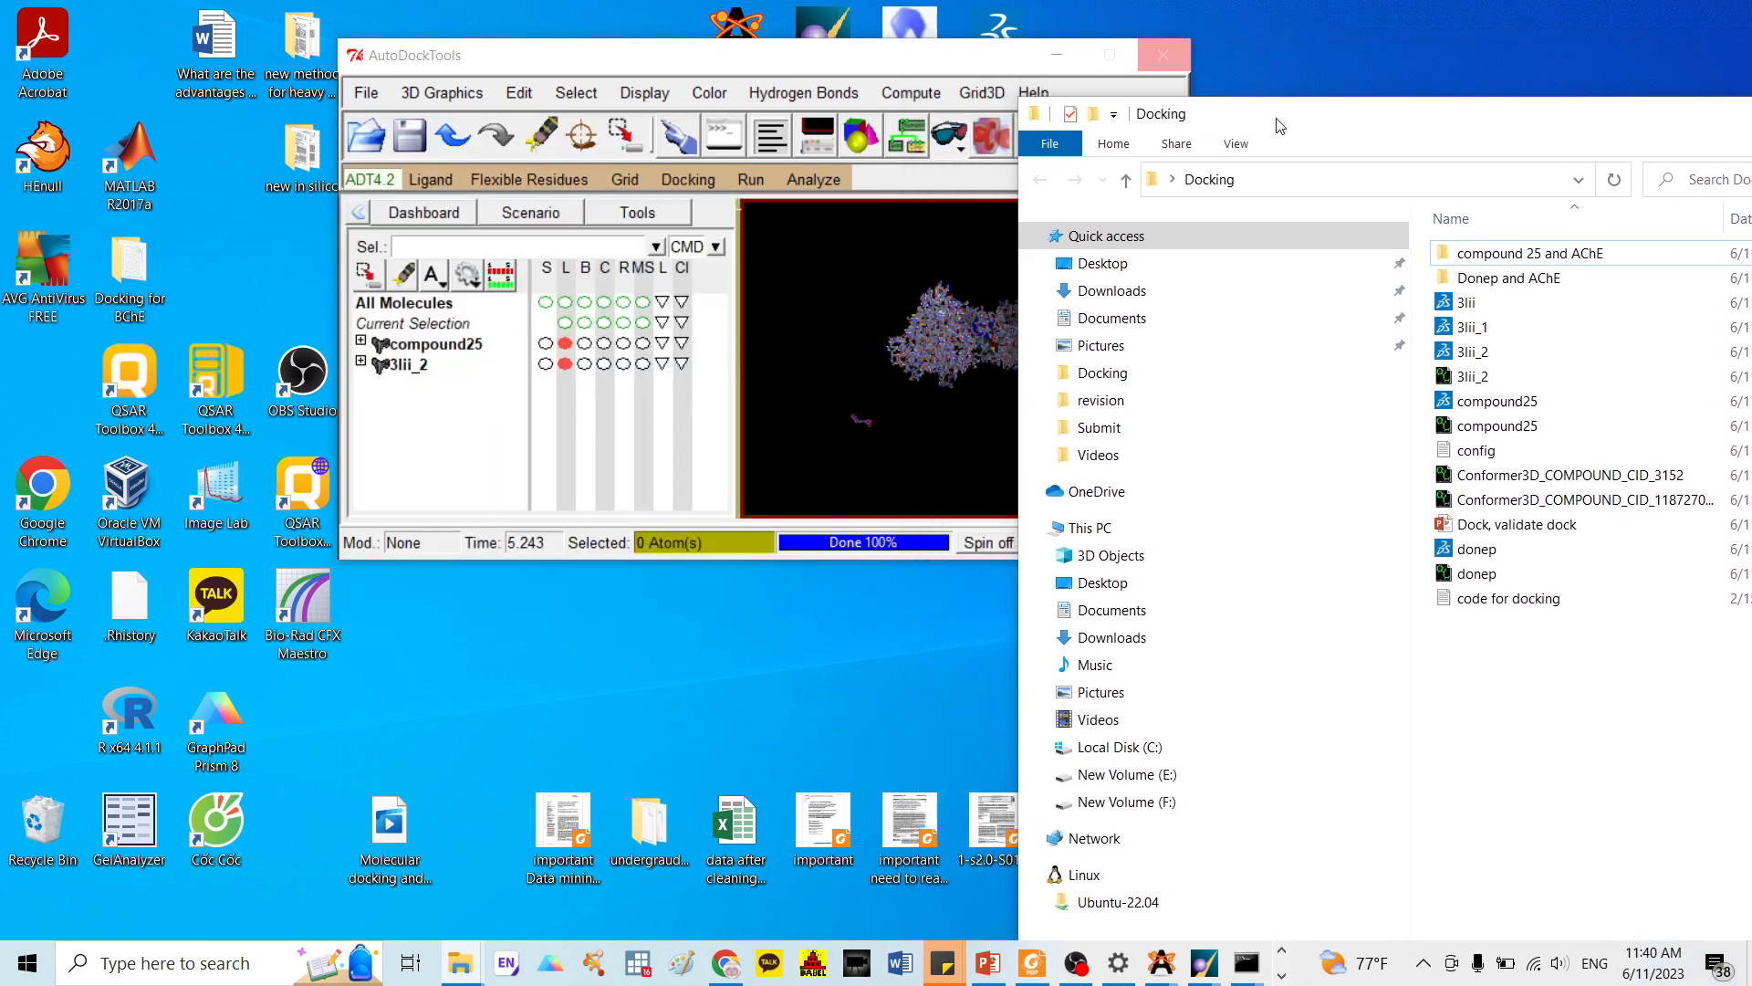
drag(834, 57, 755, 159)
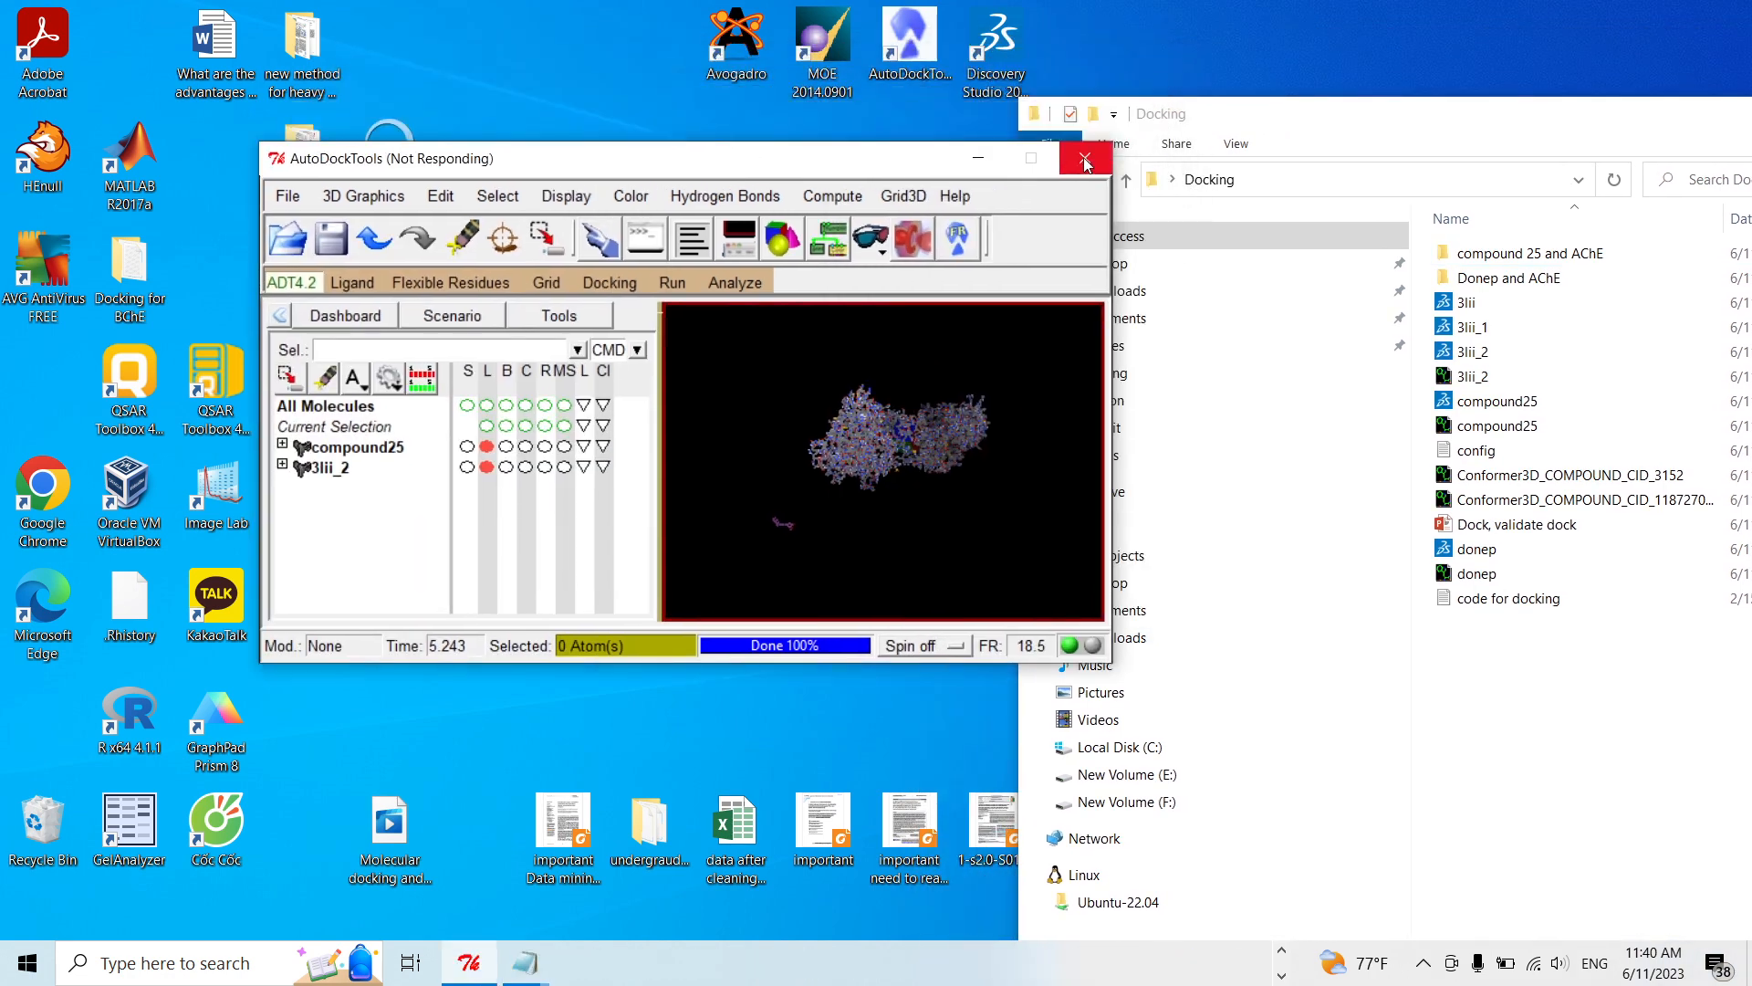
Launch Discovery Studio Visualizer and open the 3lii_2 receptor from the Donep and AChE folder with the file filter set to All Files
double_click(1000, 45)
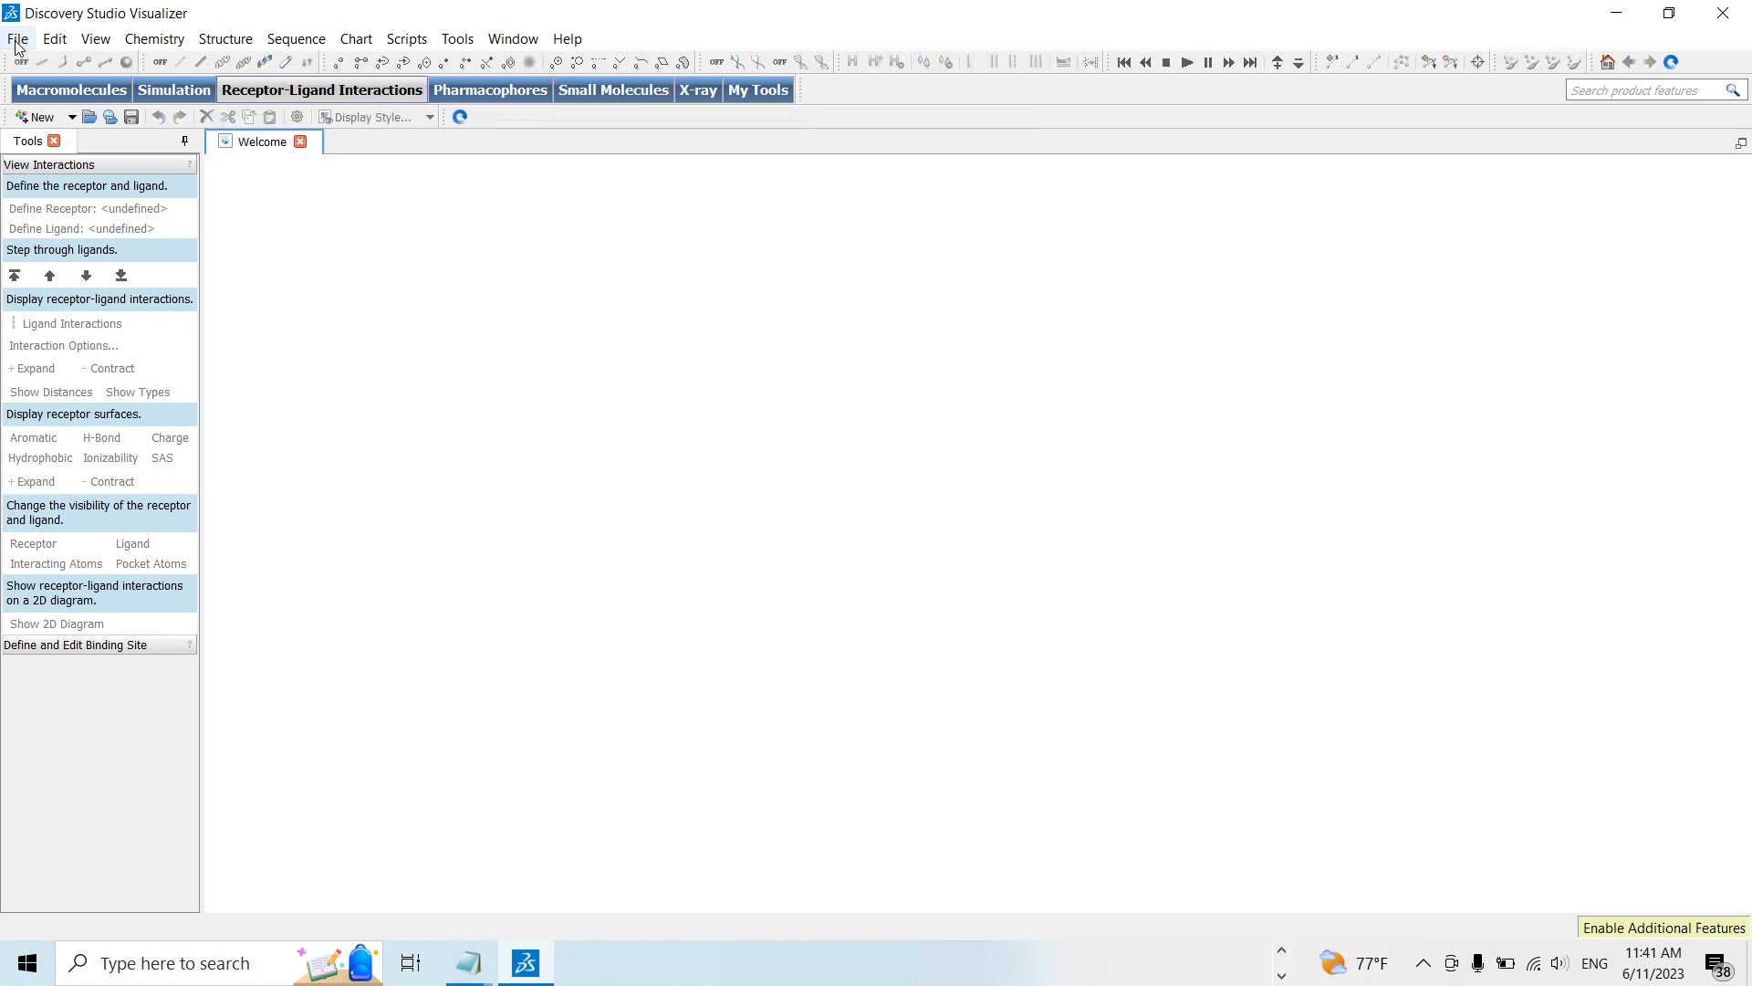
click(17, 39)
click(47, 85)
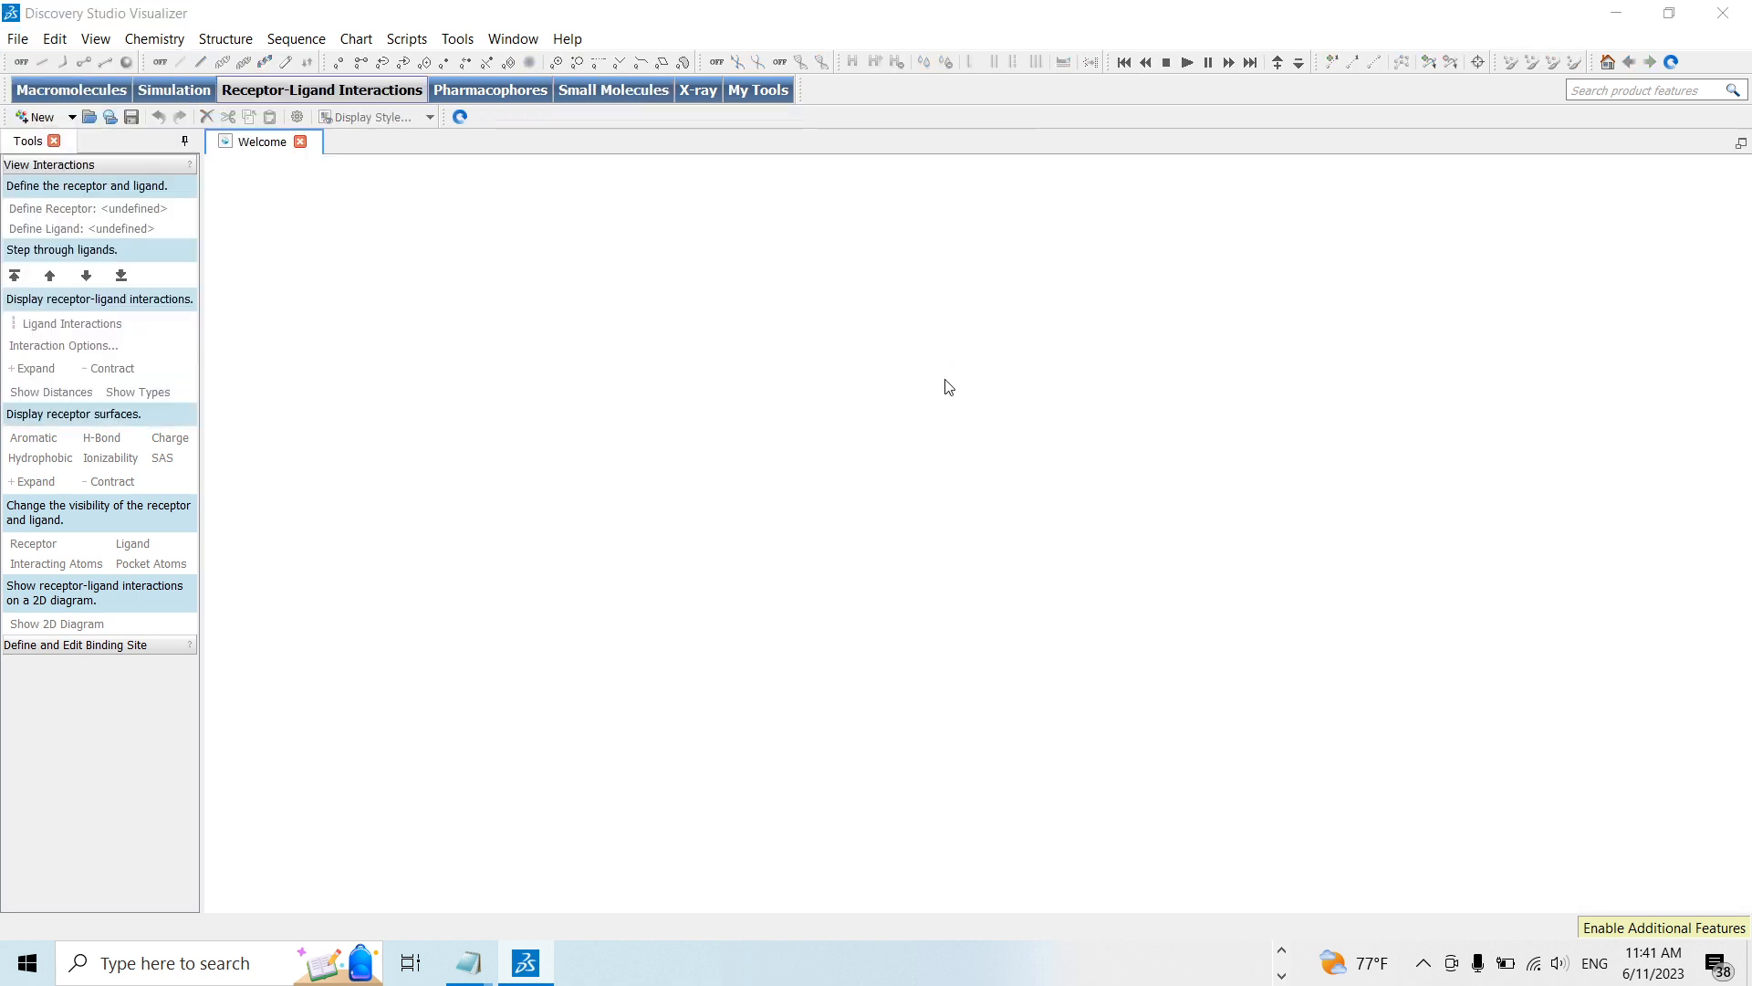
drag(1097, 355, 678, 204)
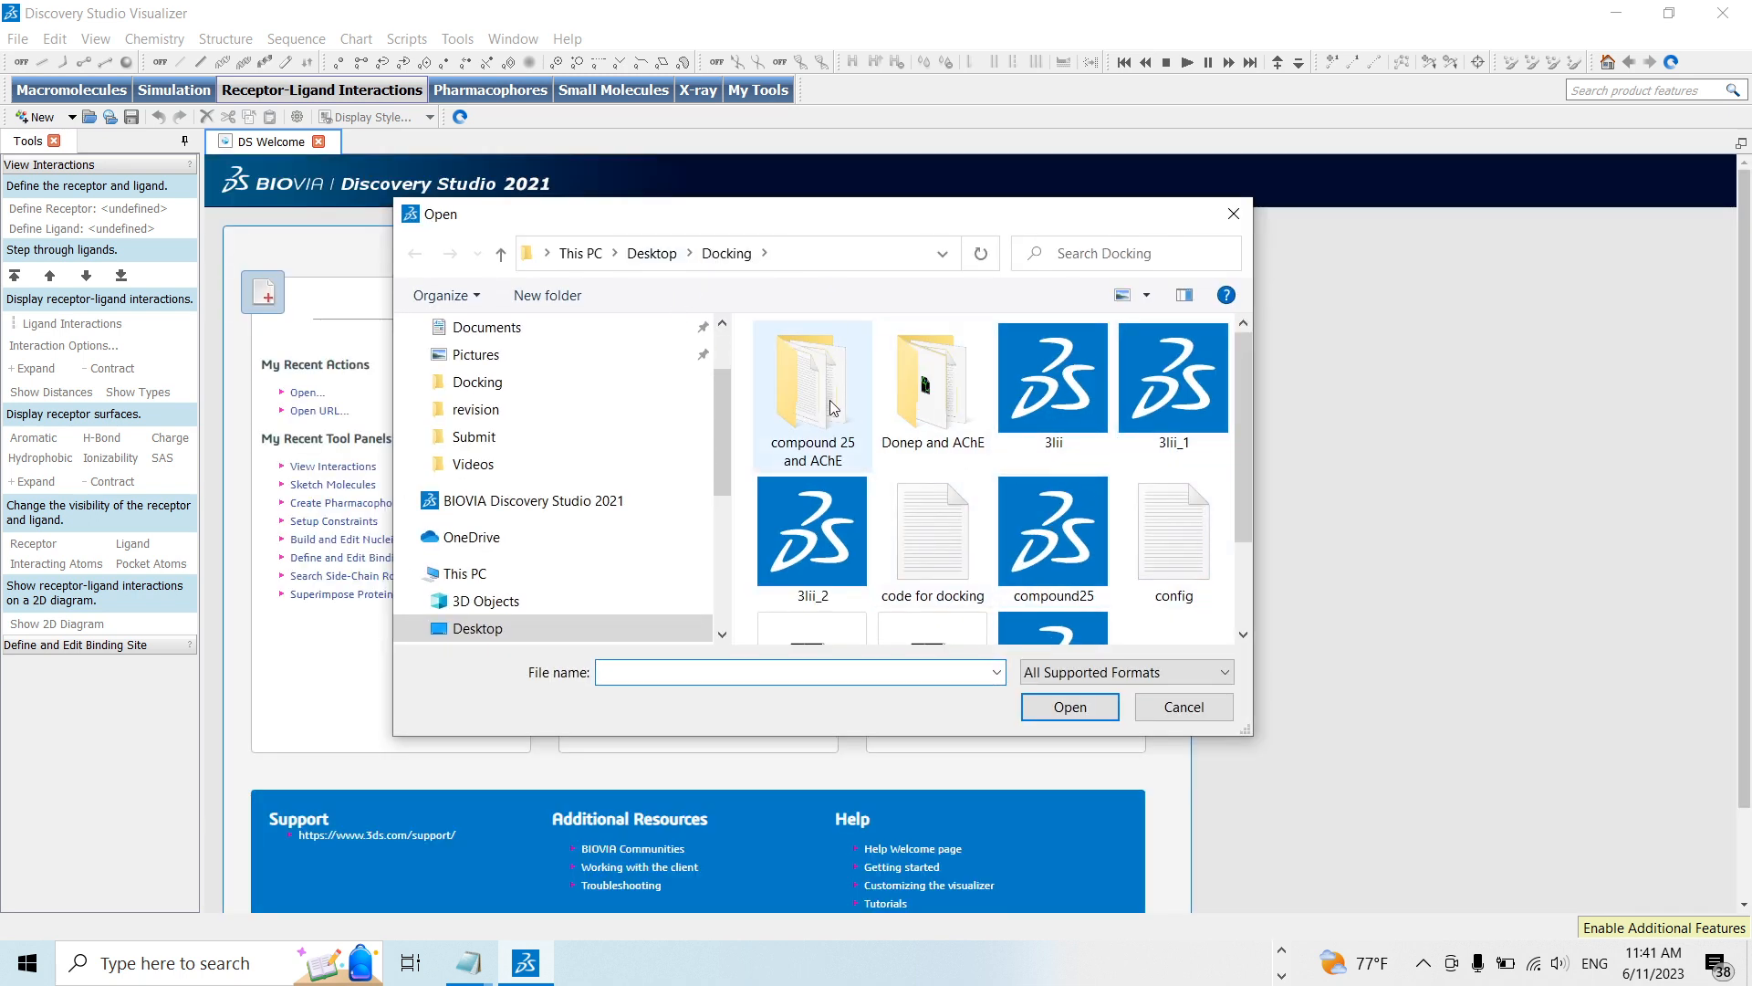
double_click(943, 416)
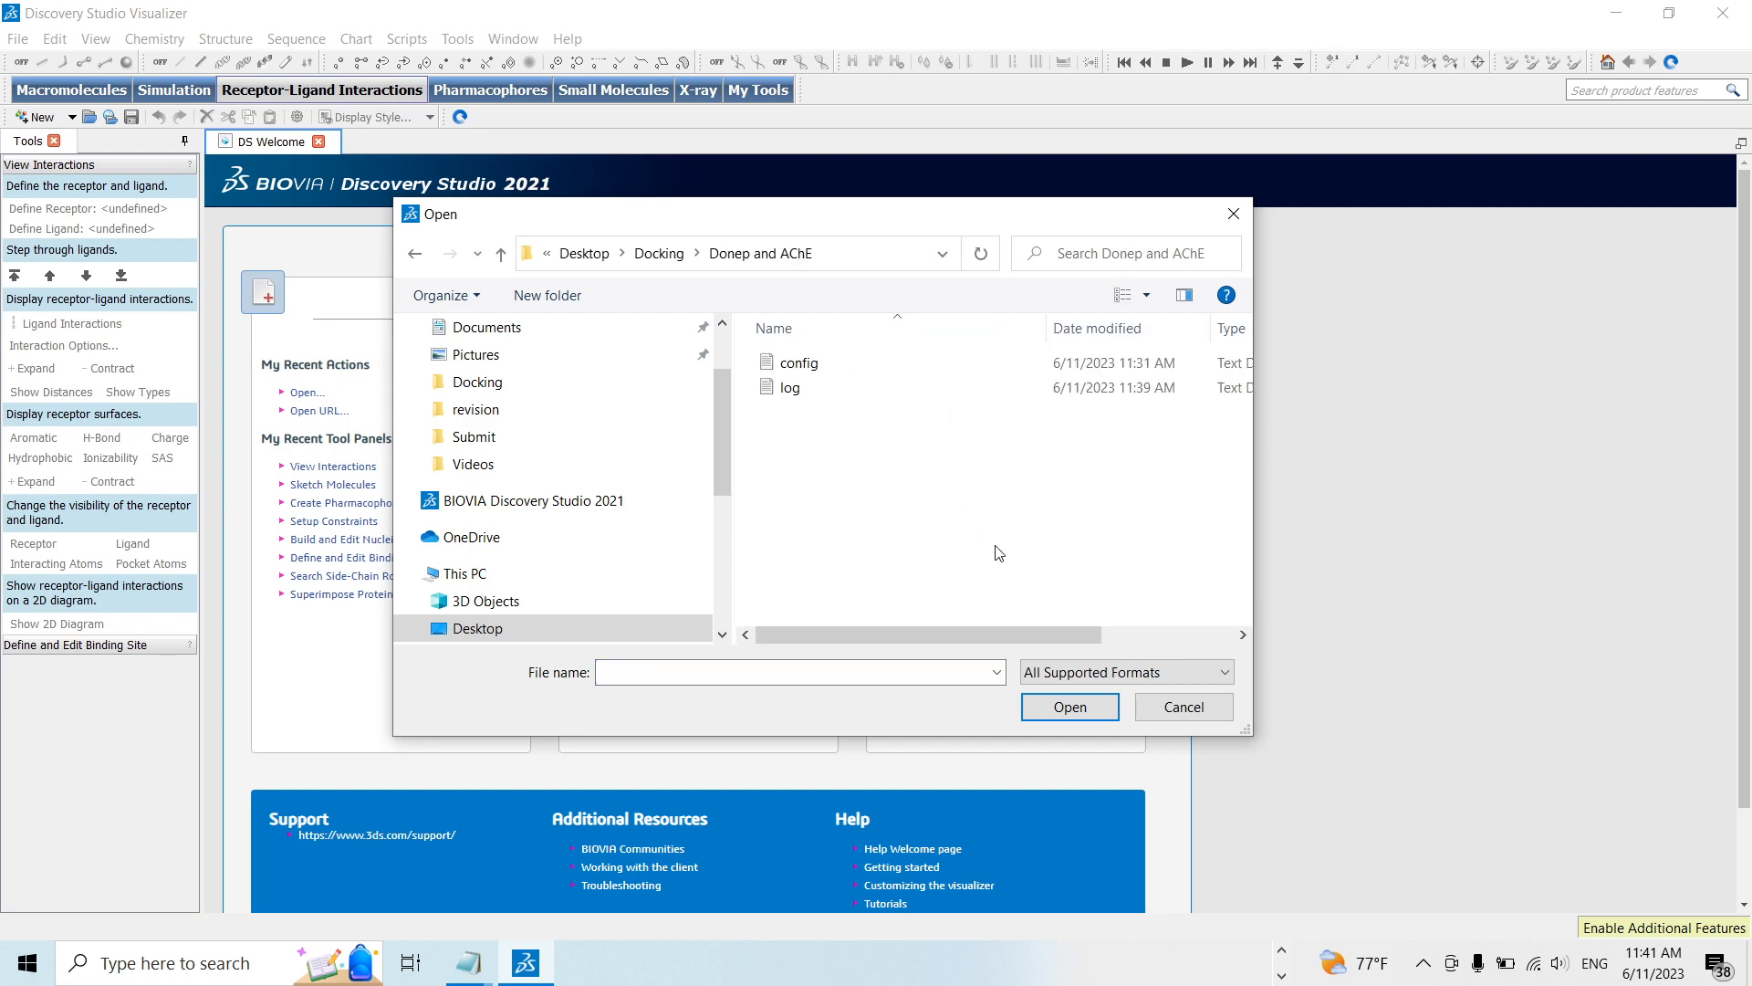
click(1186, 672)
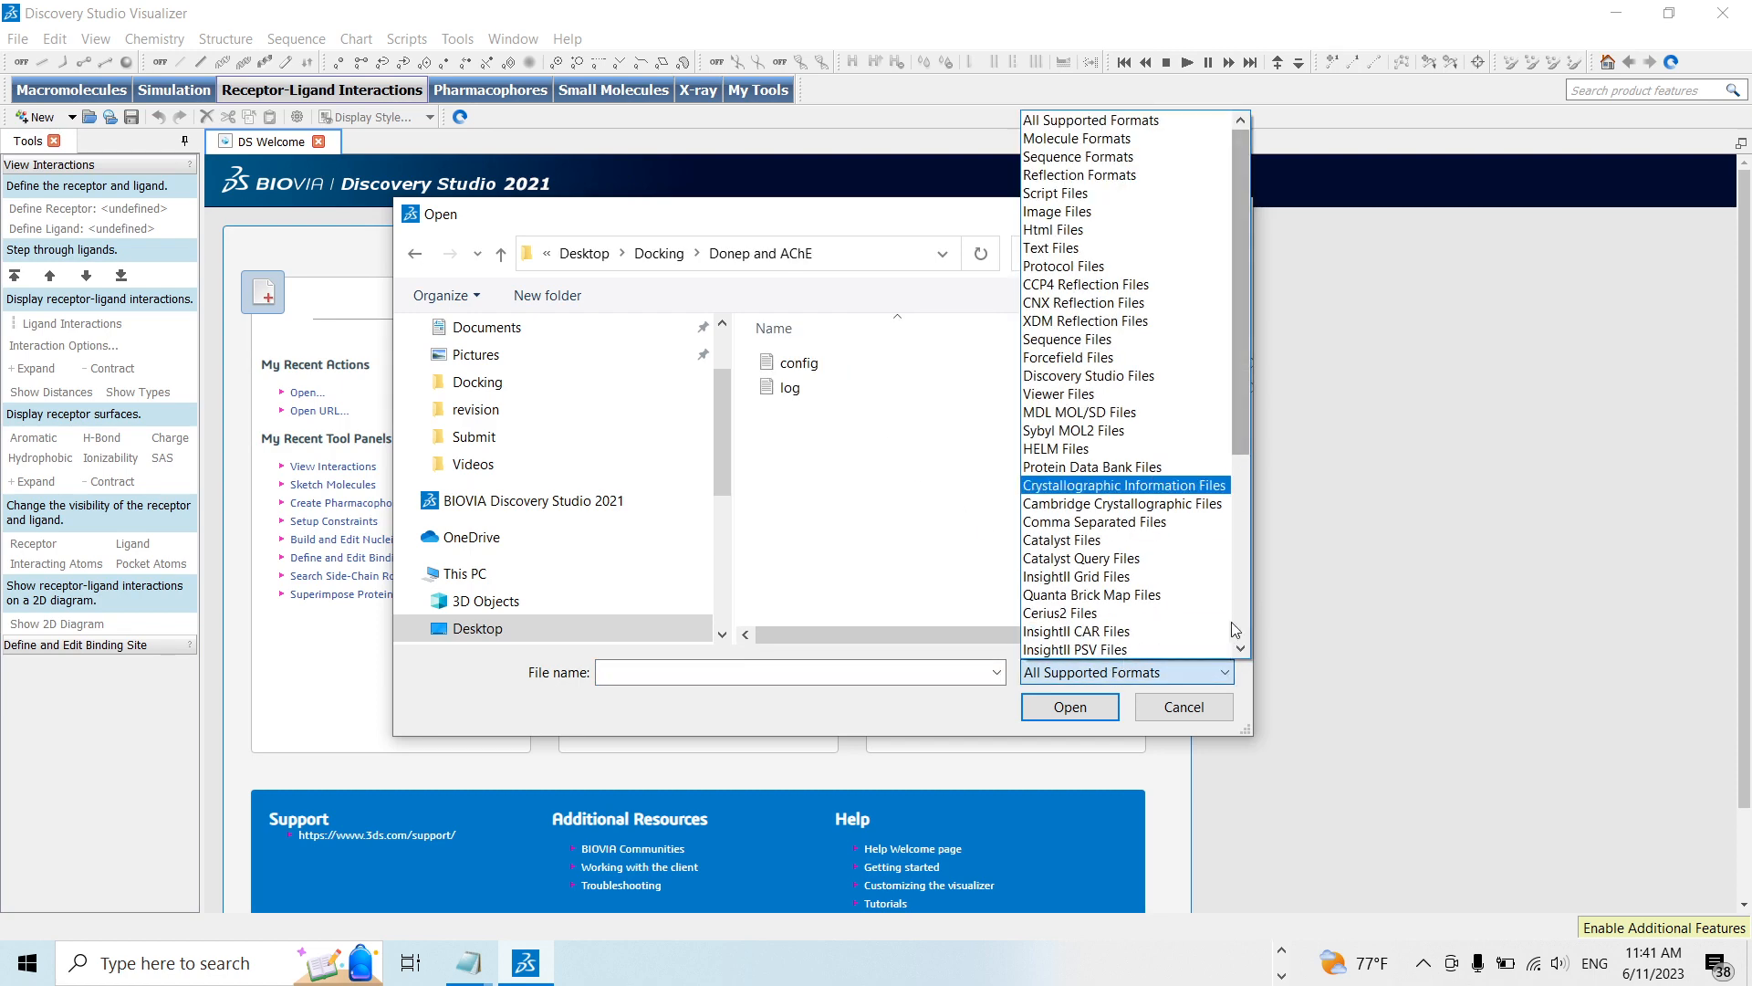
drag(1250, 382, 1214, 637)
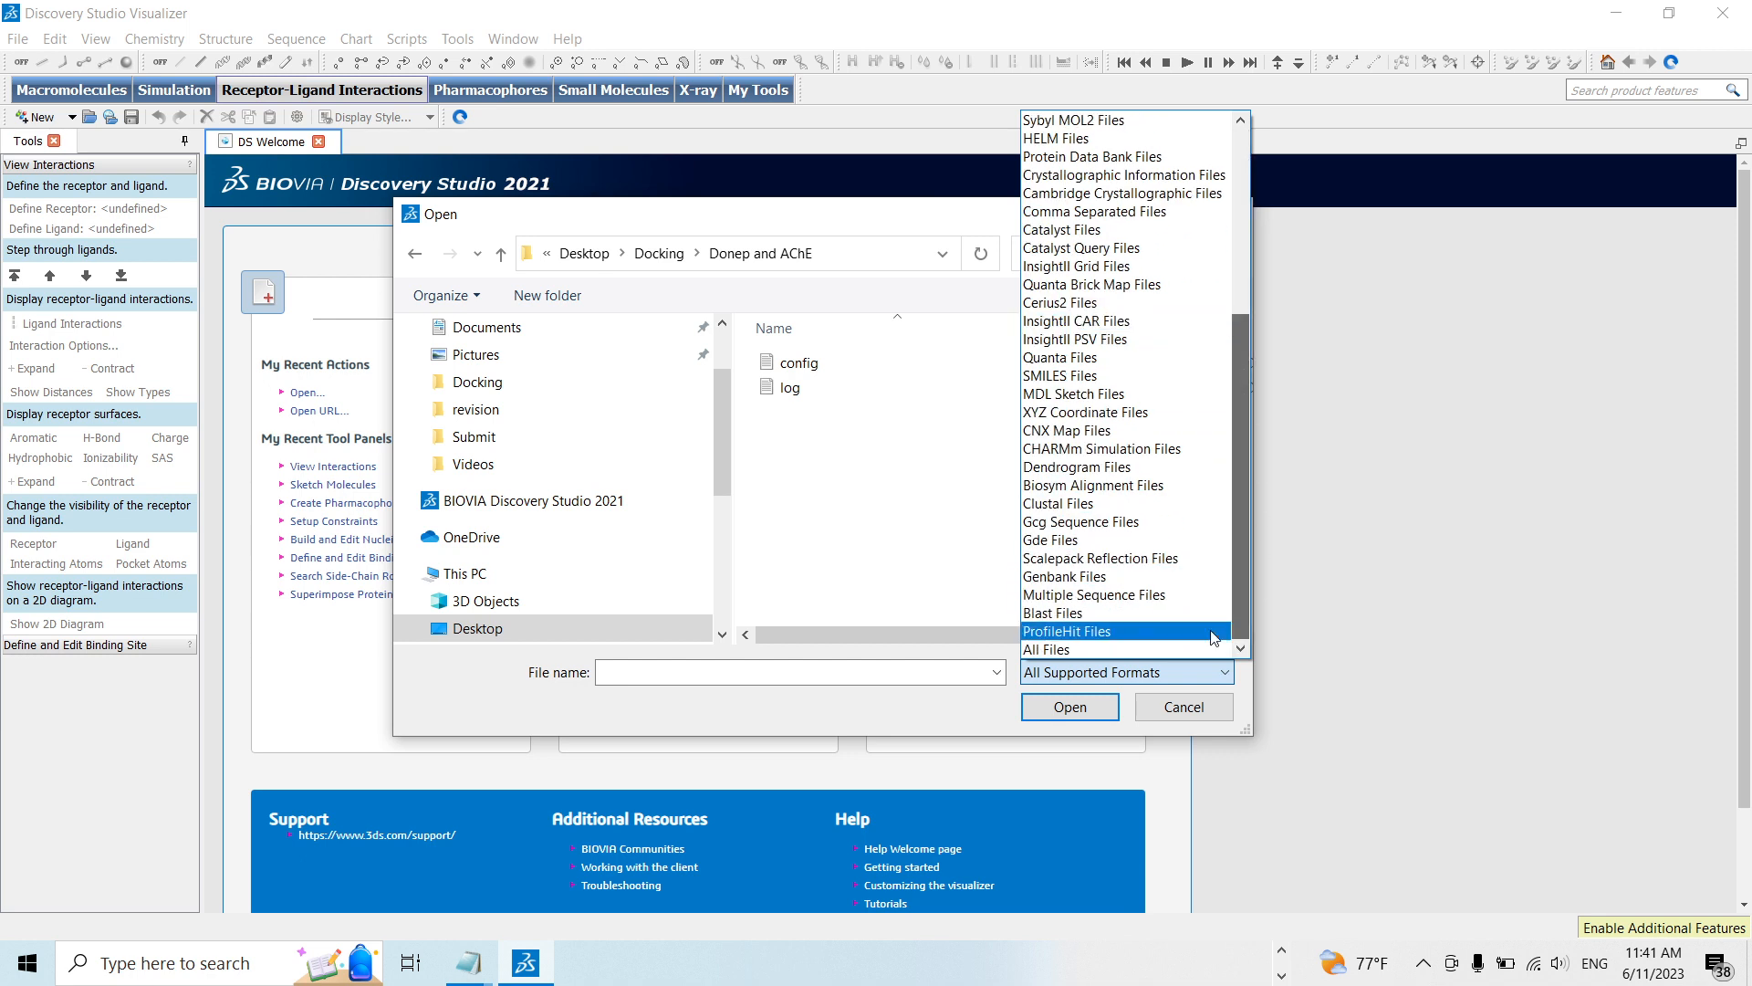
click(1100, 649)
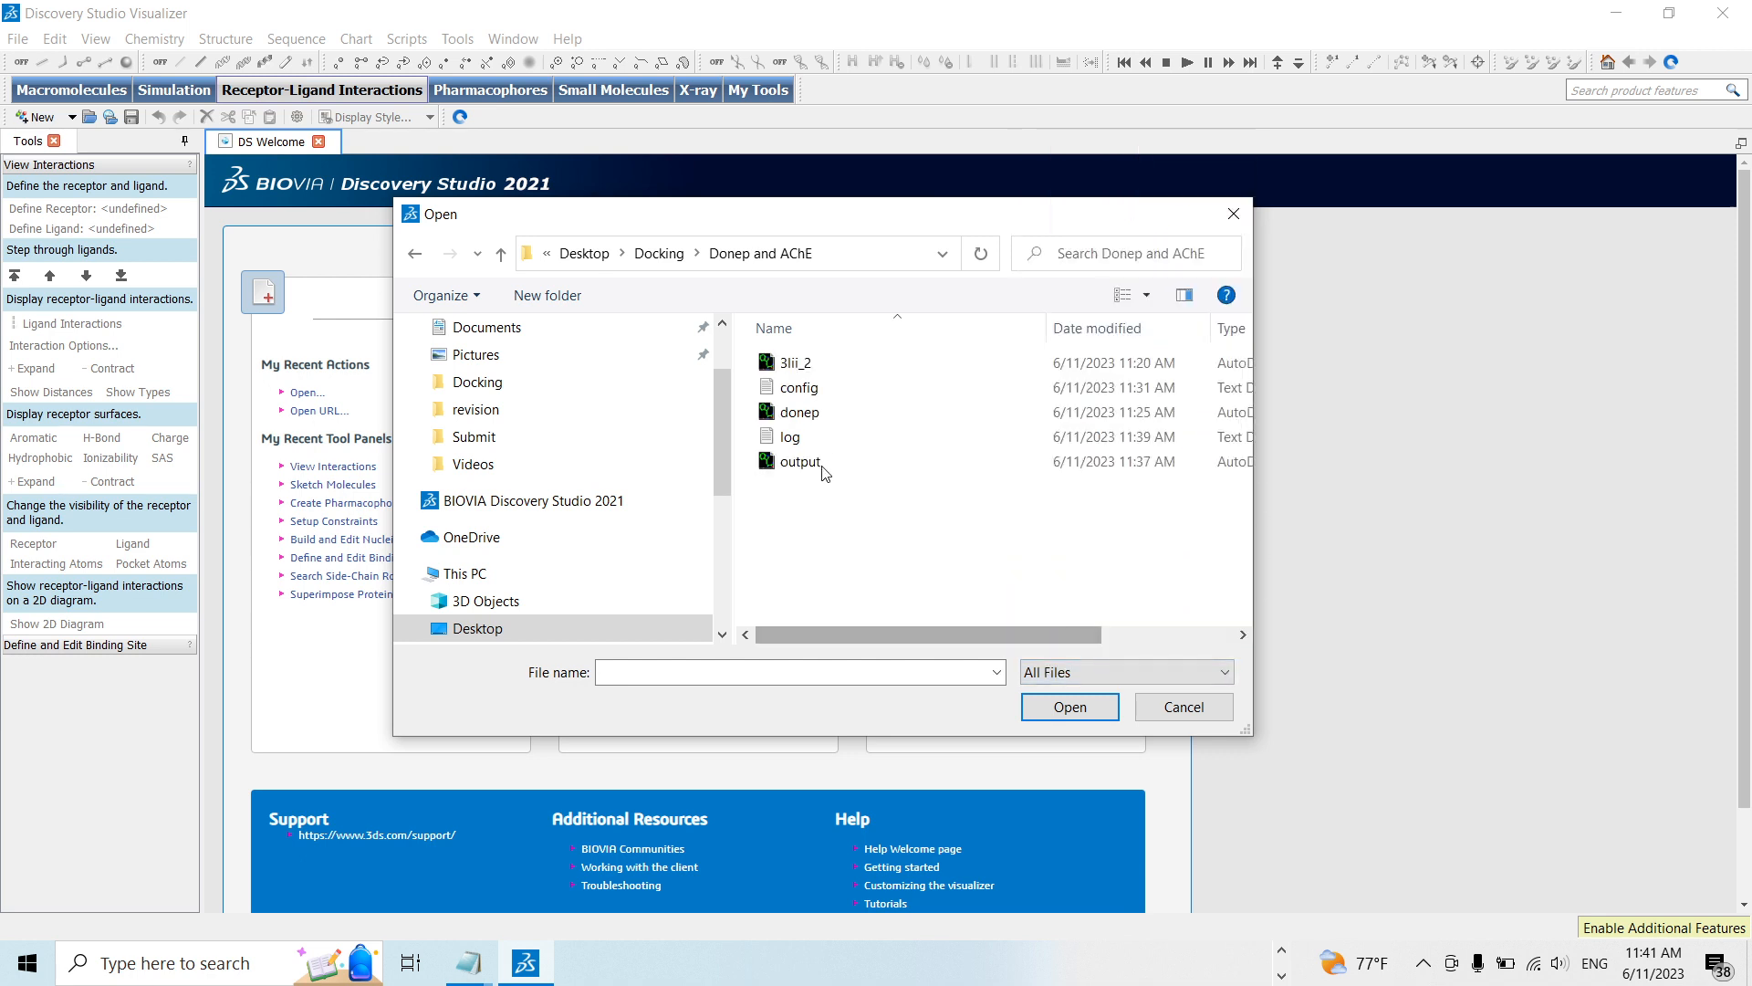
double_click(815, 366)
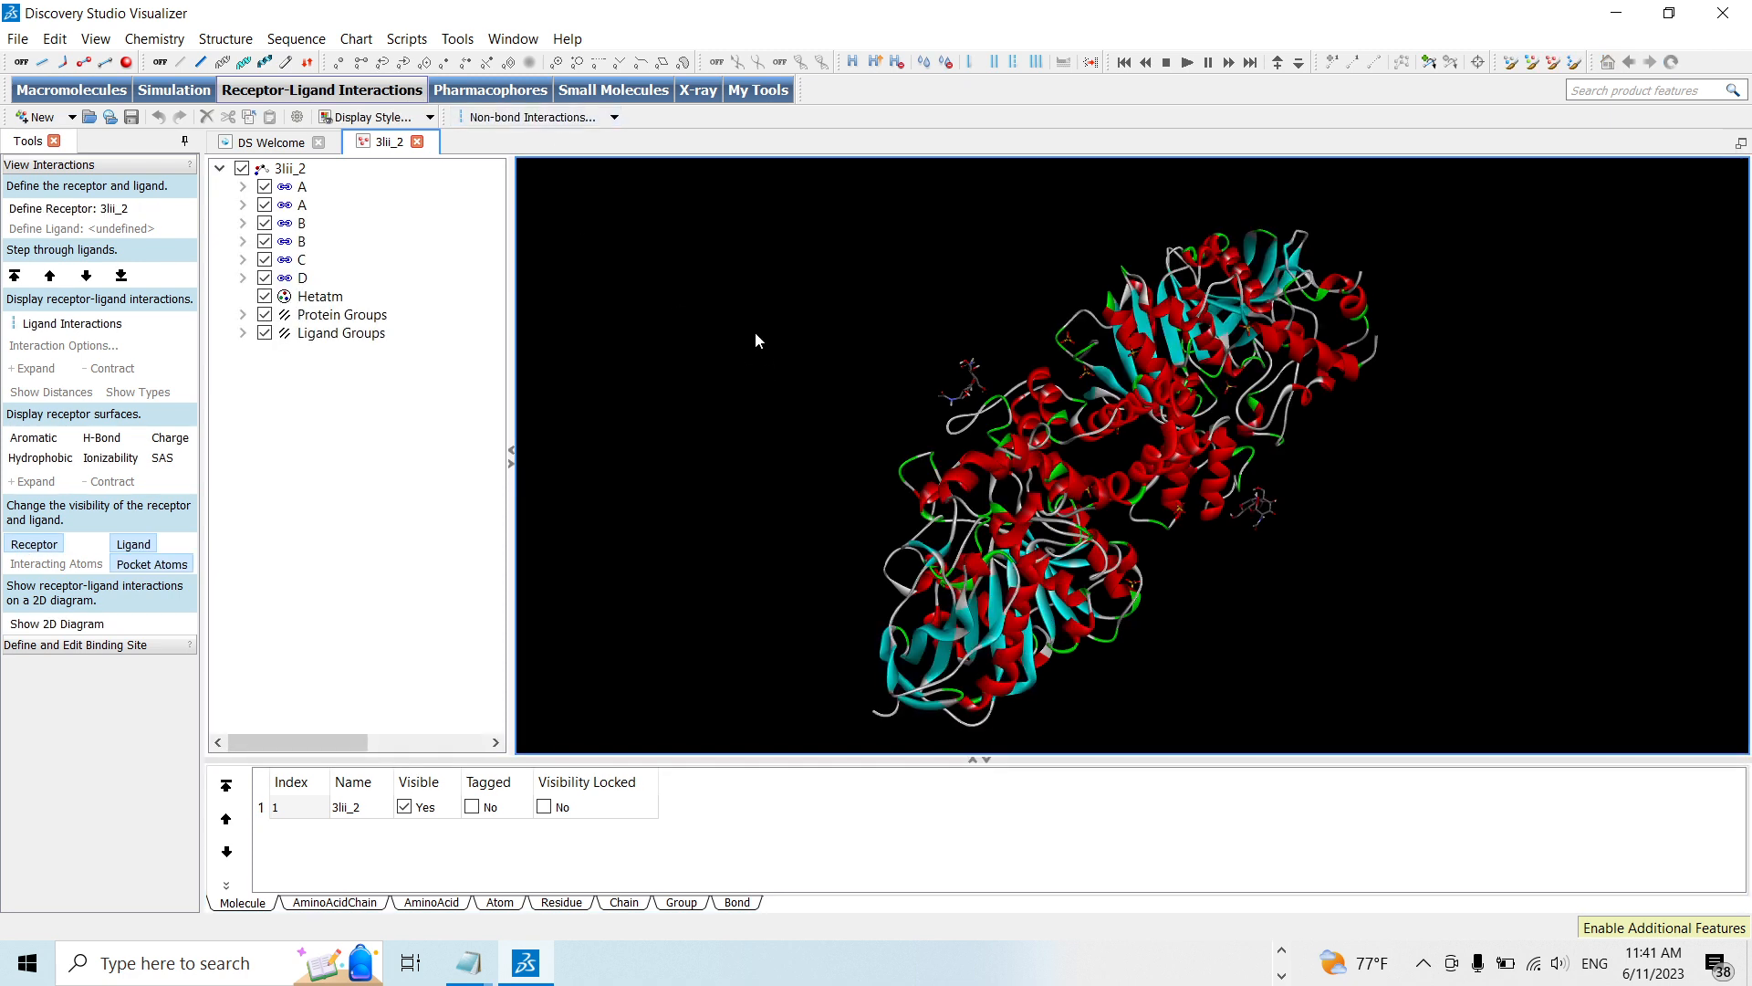
Copy the 3lii_2 structure, open the output docking file from Donep and AChE using All Files, and paste the receptor into it
right_click(744, 304)
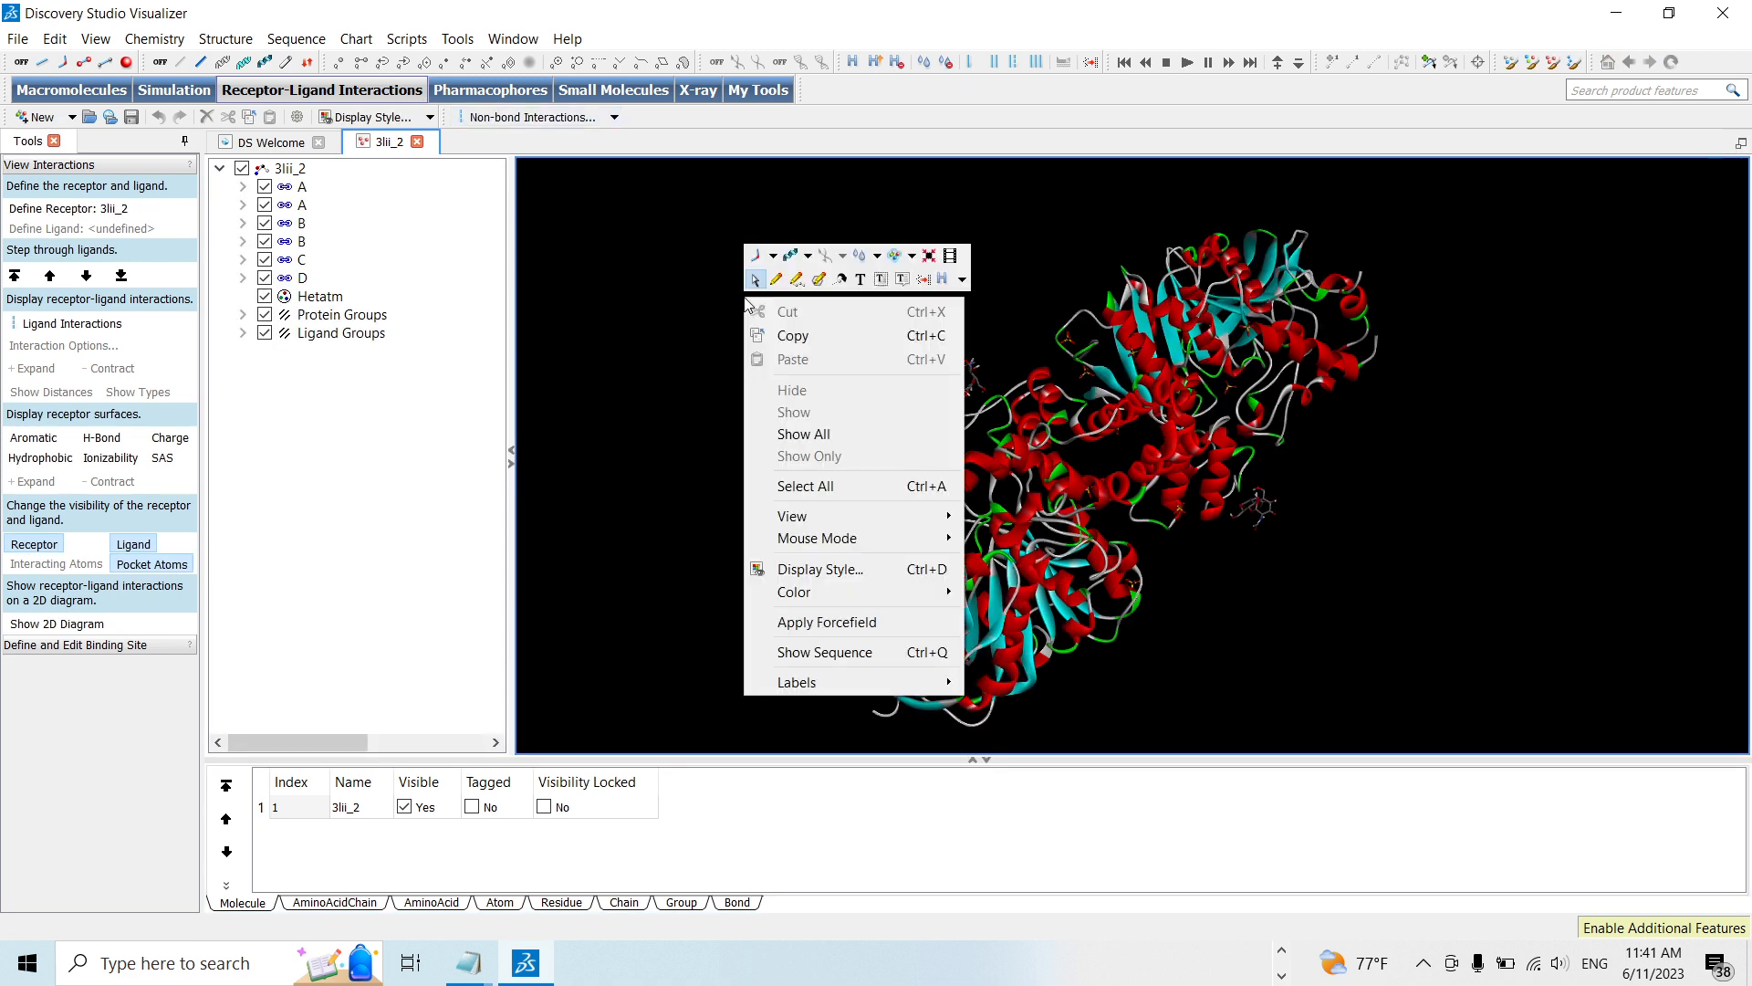
click(803, 338)
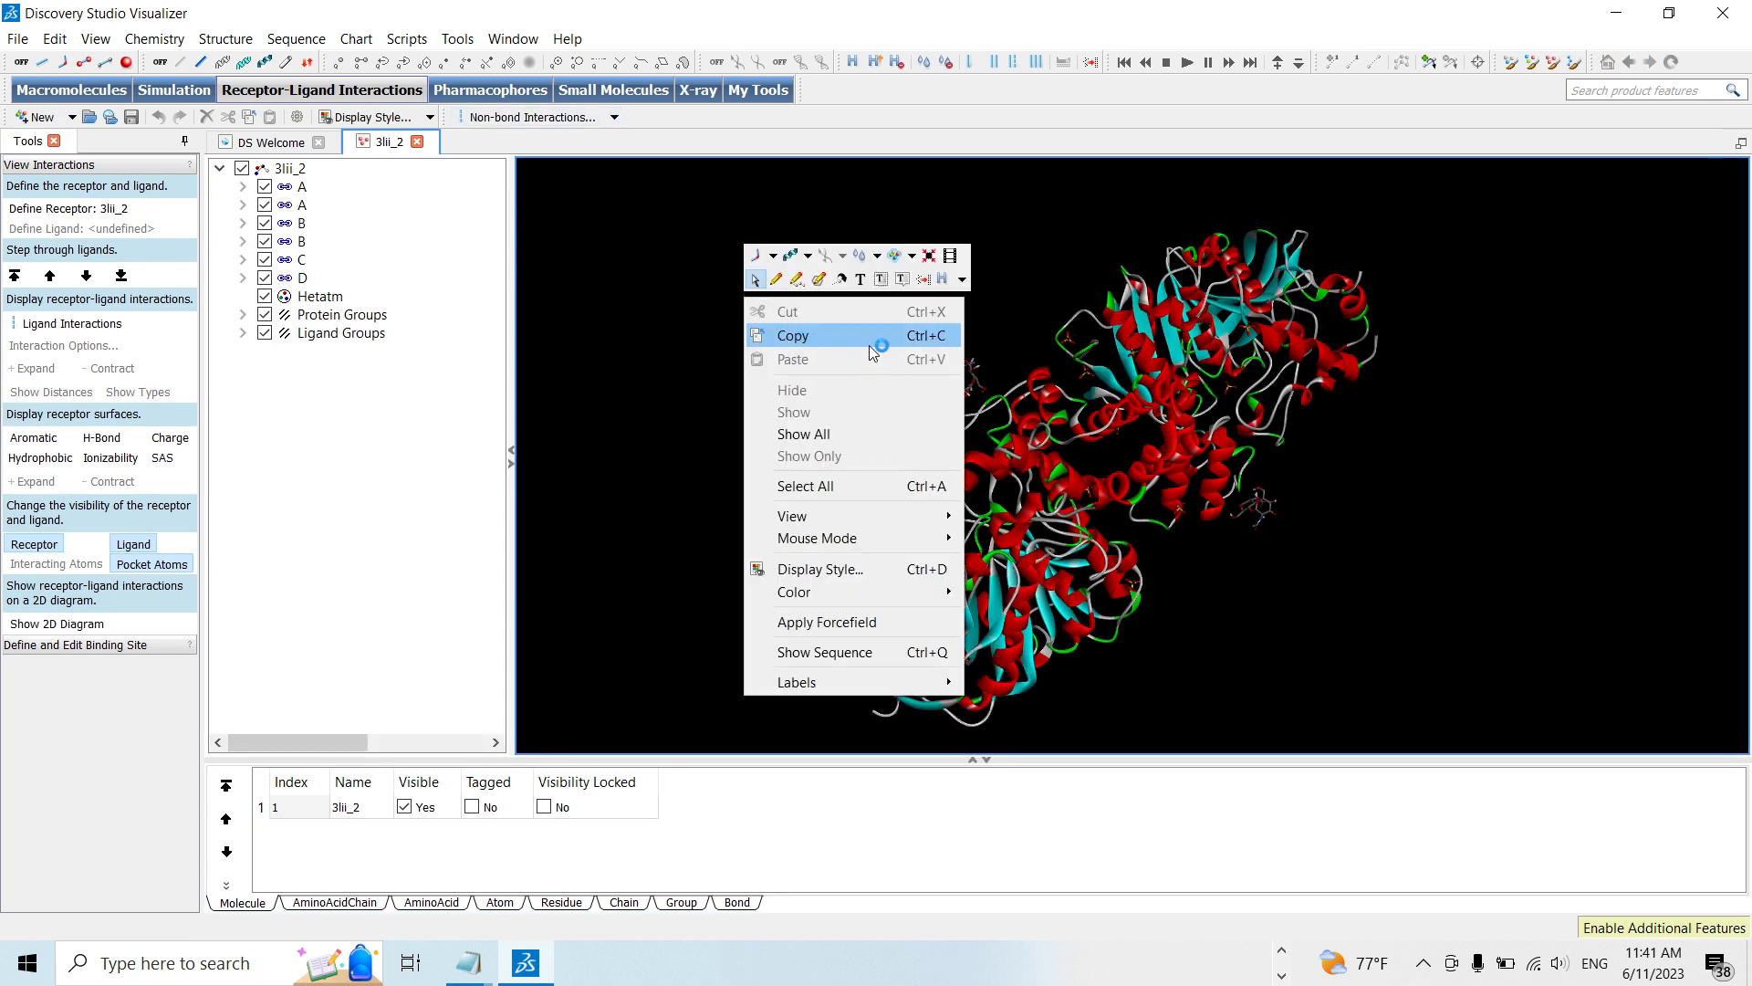
click(18, 42)
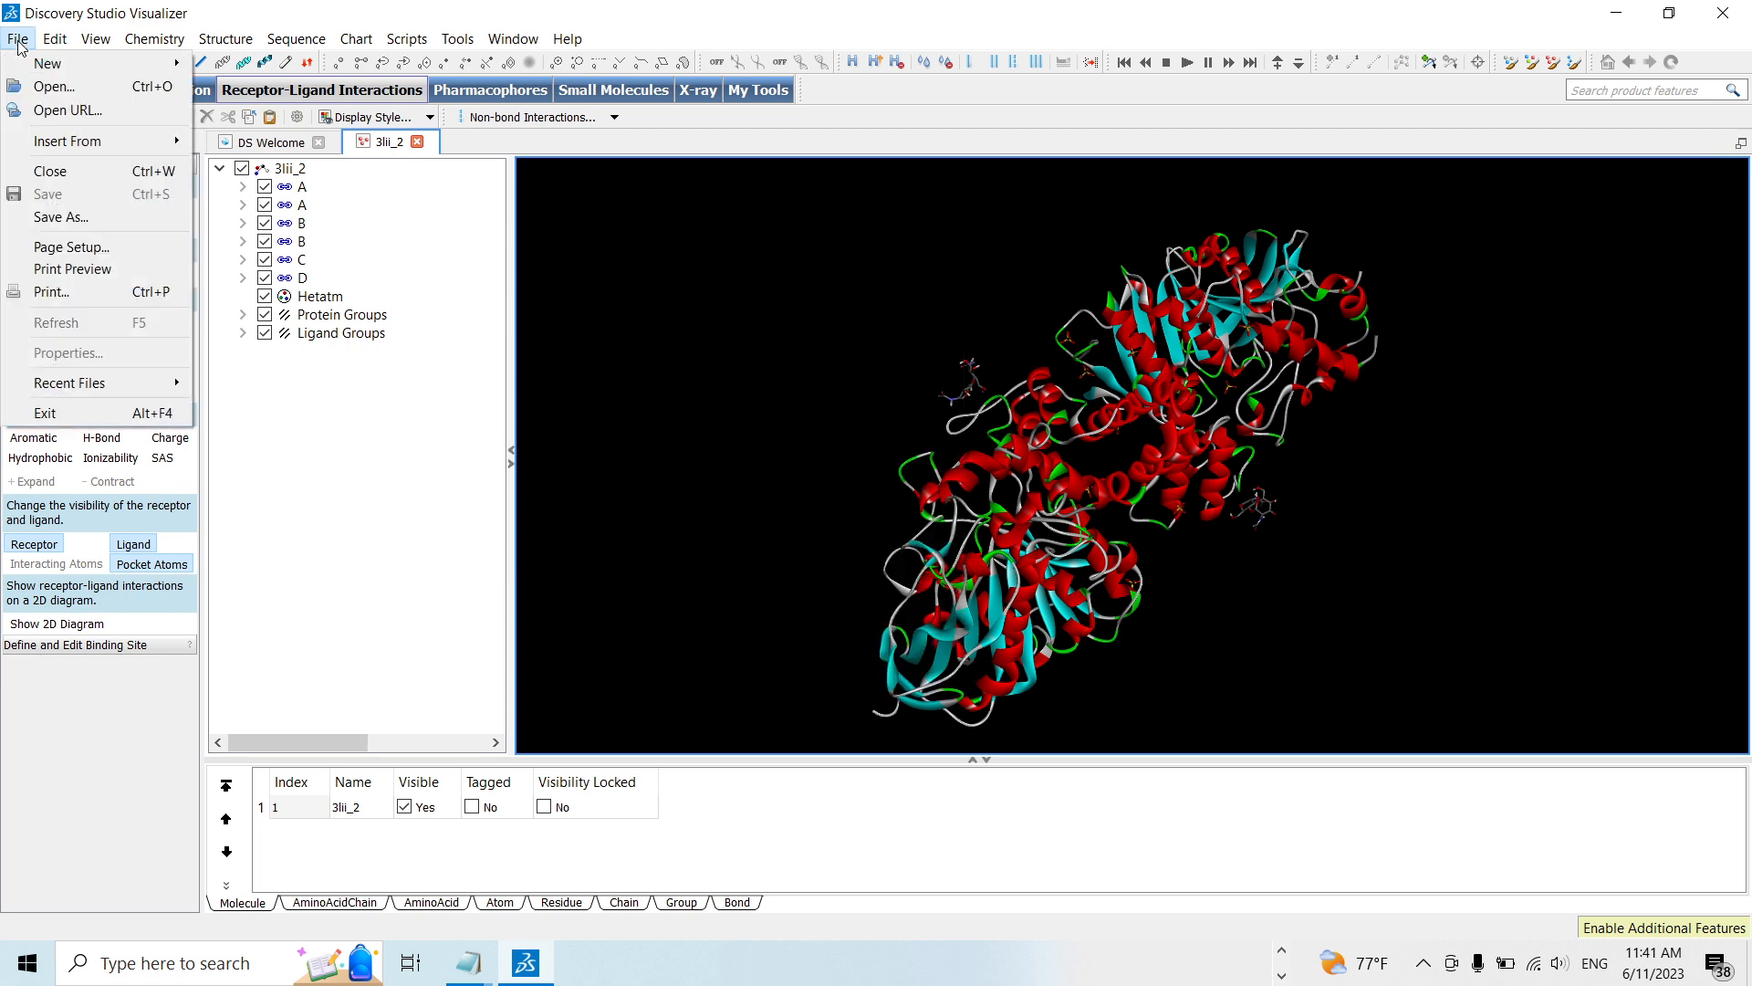
click(62, 90)
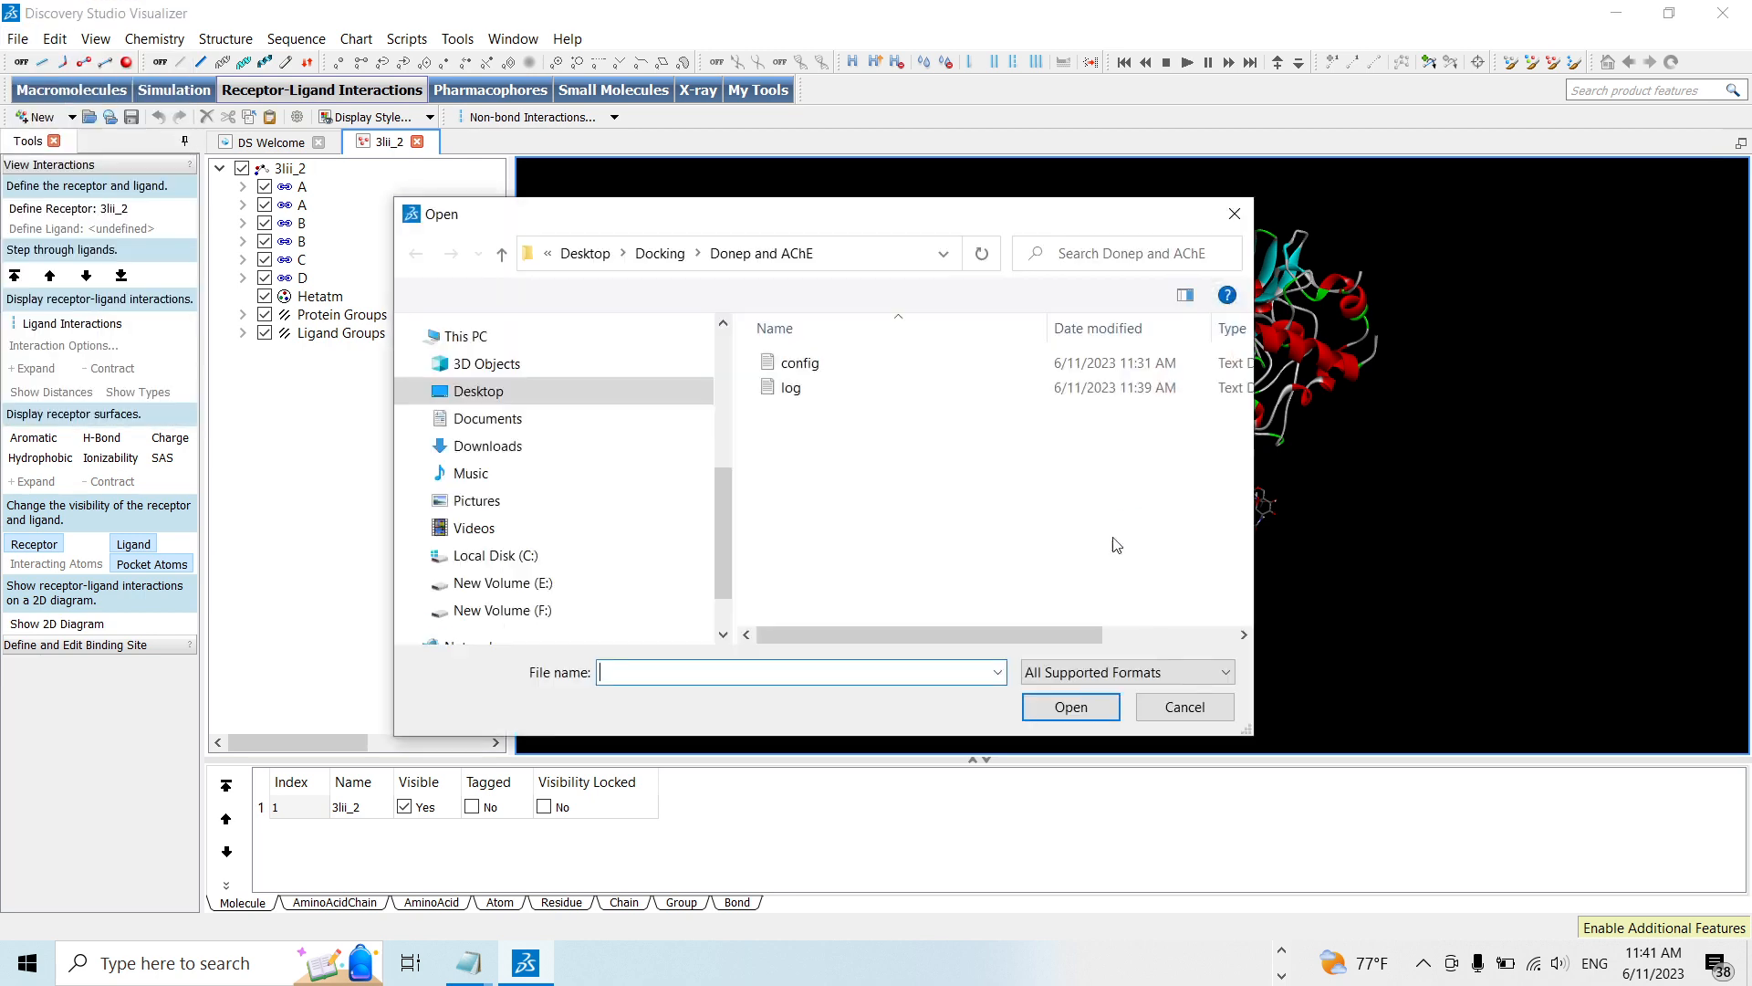
click(1083, 676)
scroll(1109, 548, down, 10)
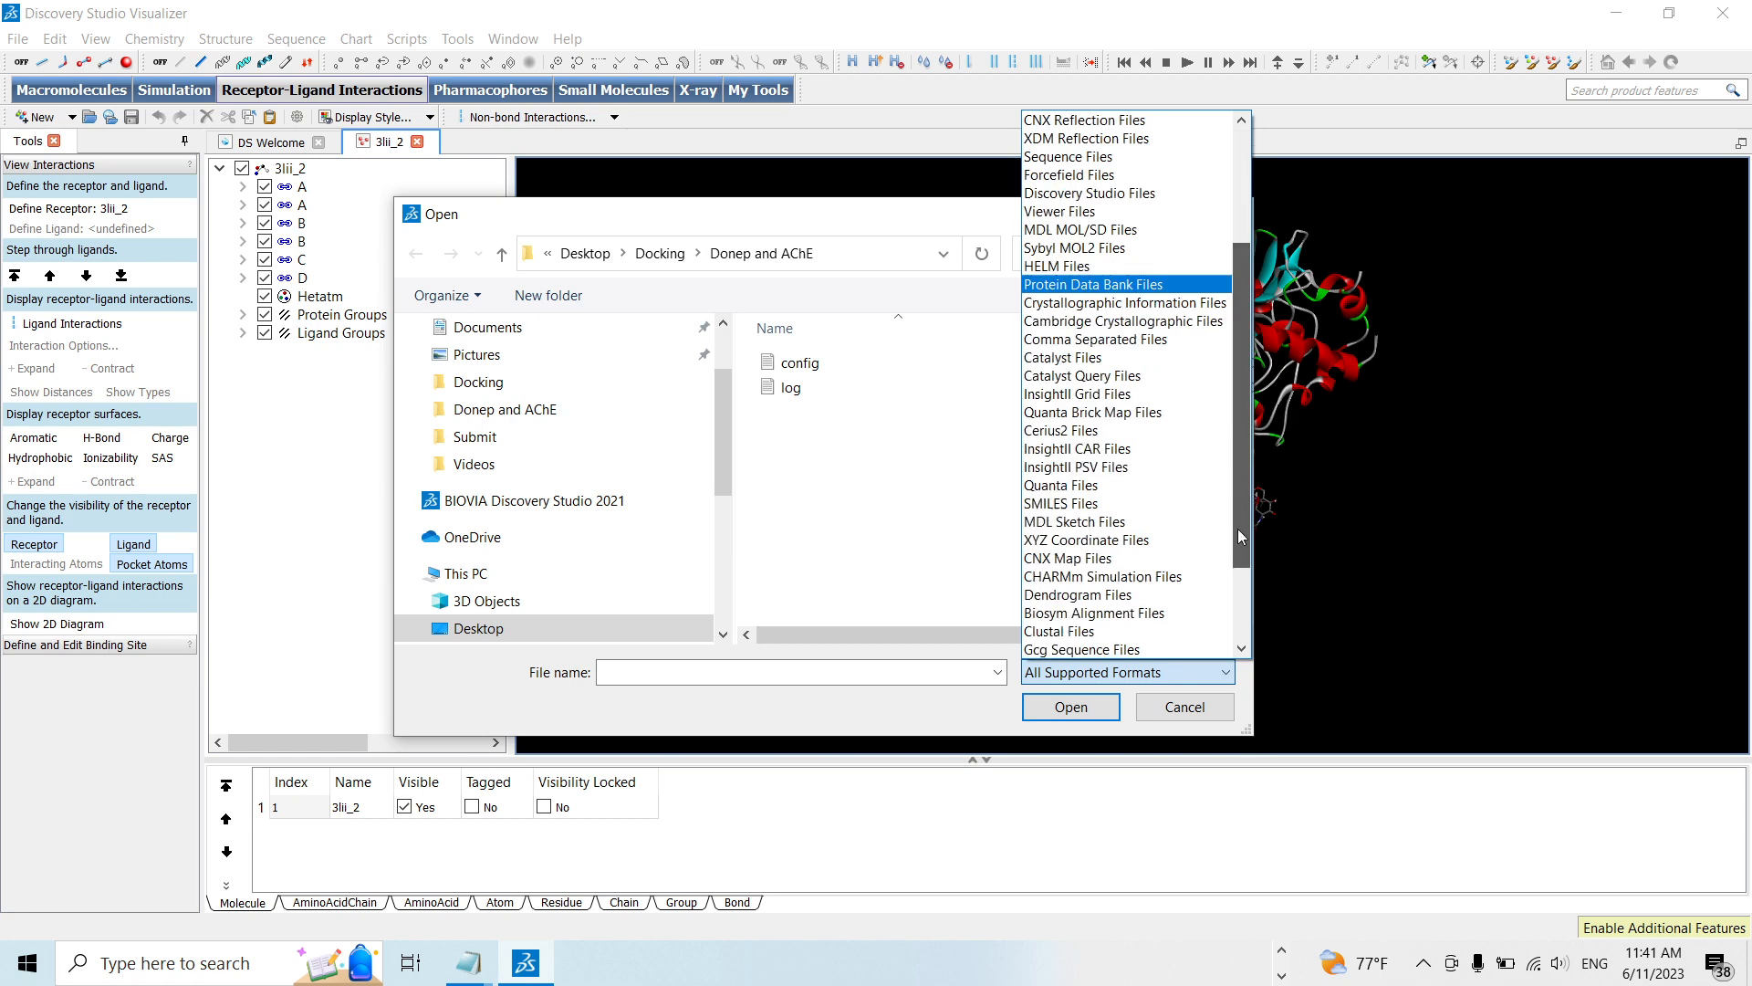
click(1110, 648)
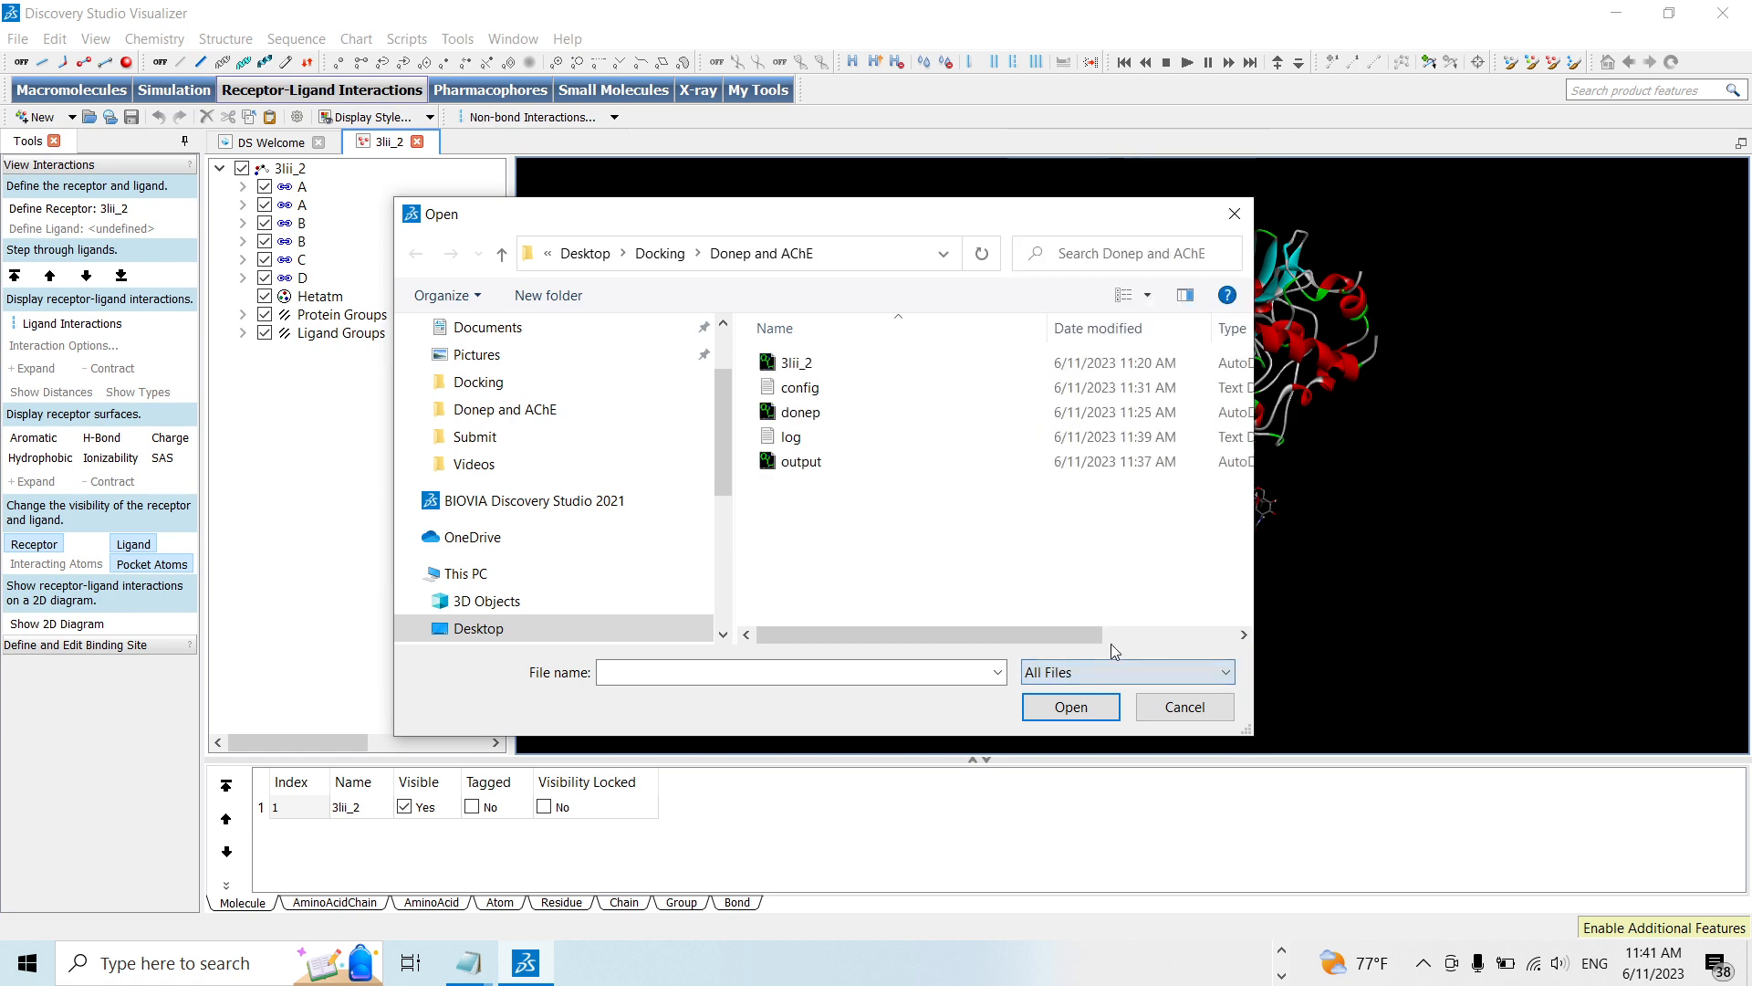
double_click(830, 462)
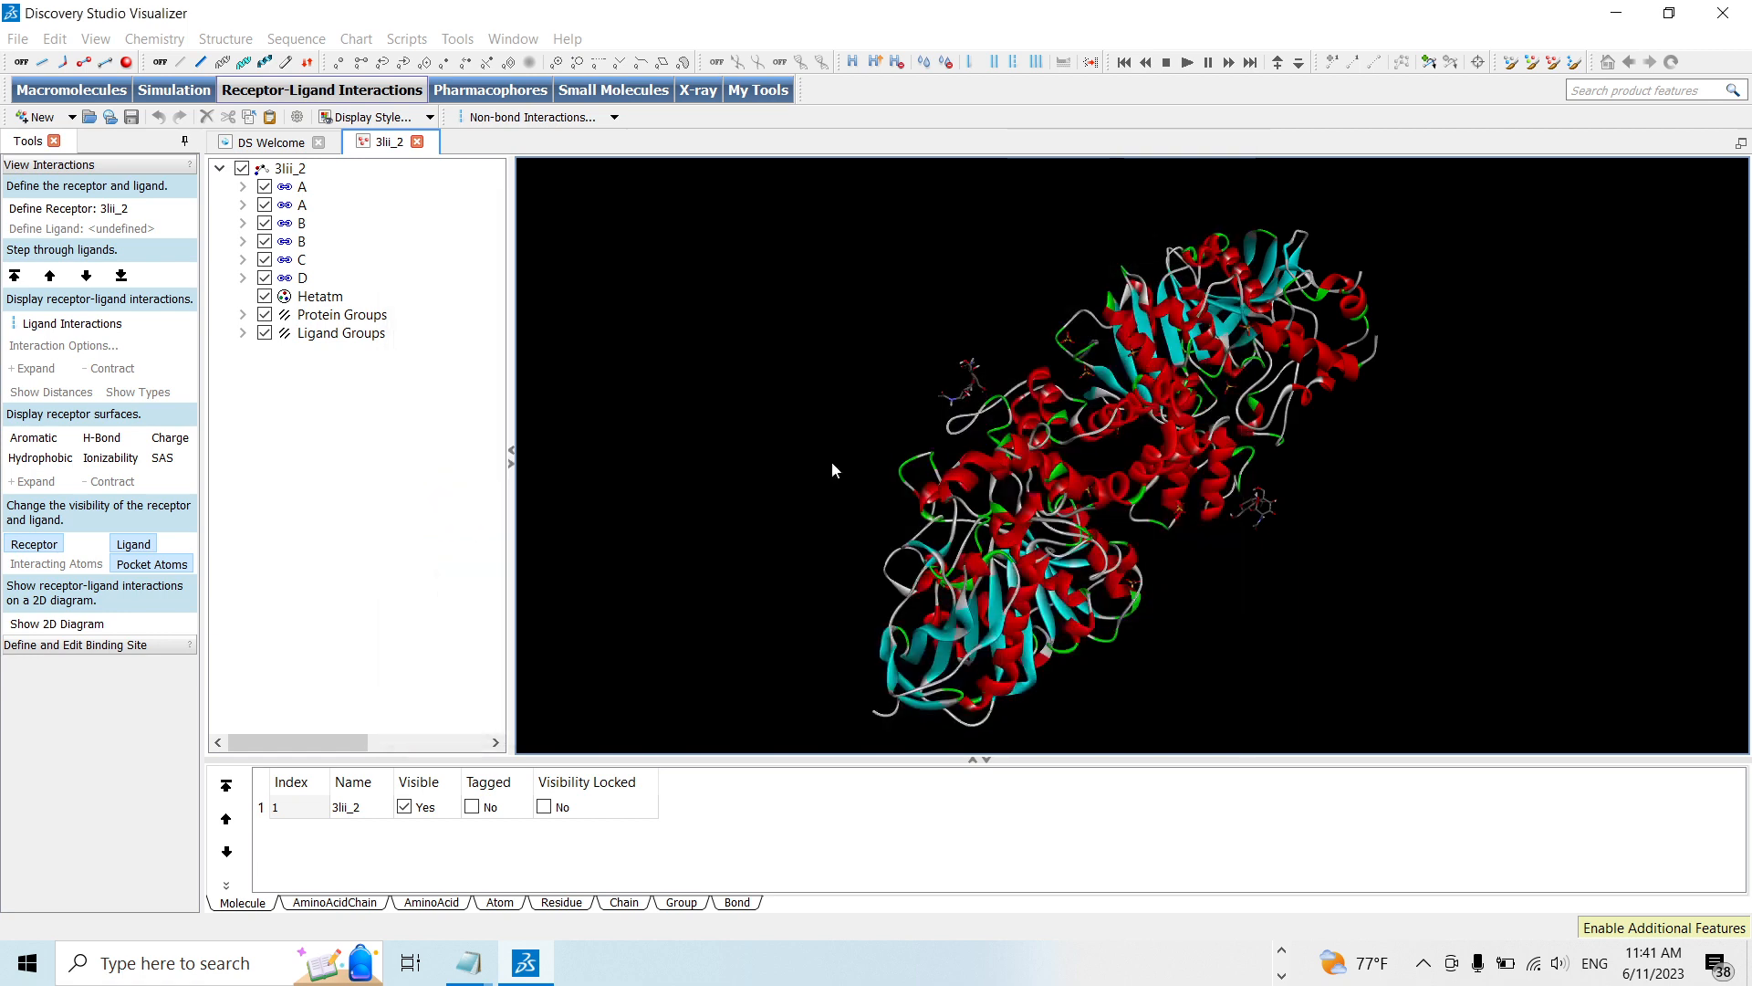
right_click(760, 263)
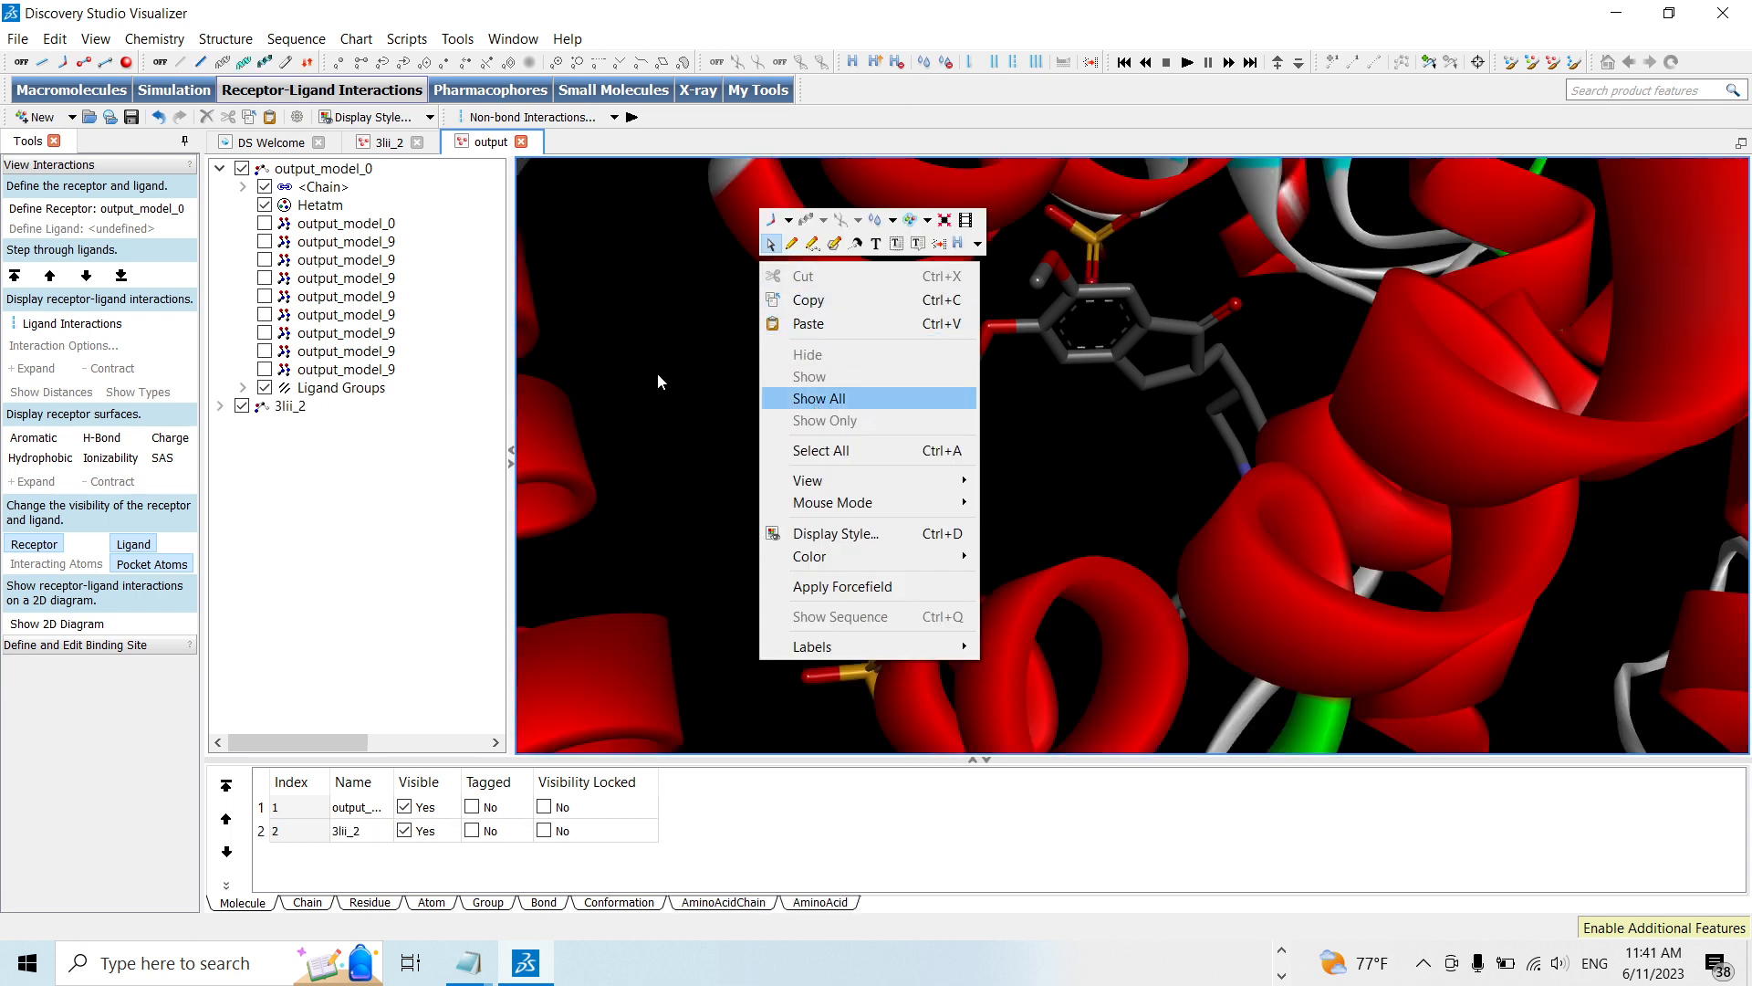
click(656, 360)
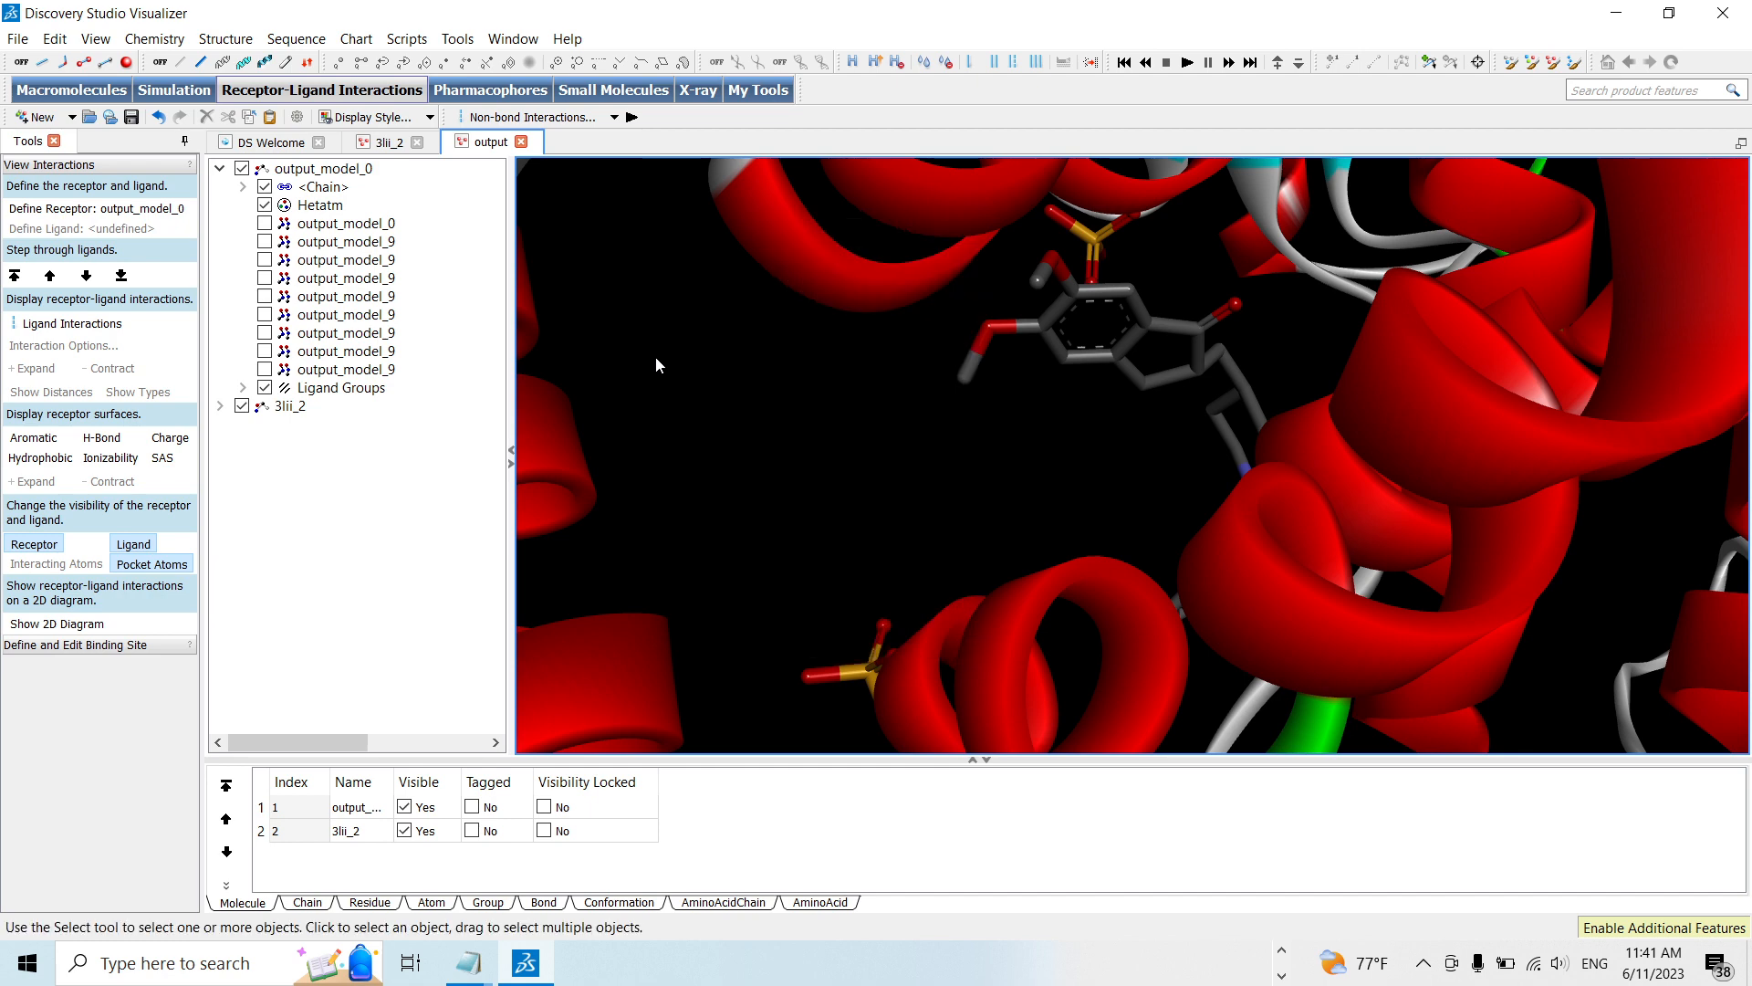
Apply the Publication Quality visualization script to the docked complex and bring the whole structure into view
click(406, 39)
mouse_move(438, 70)
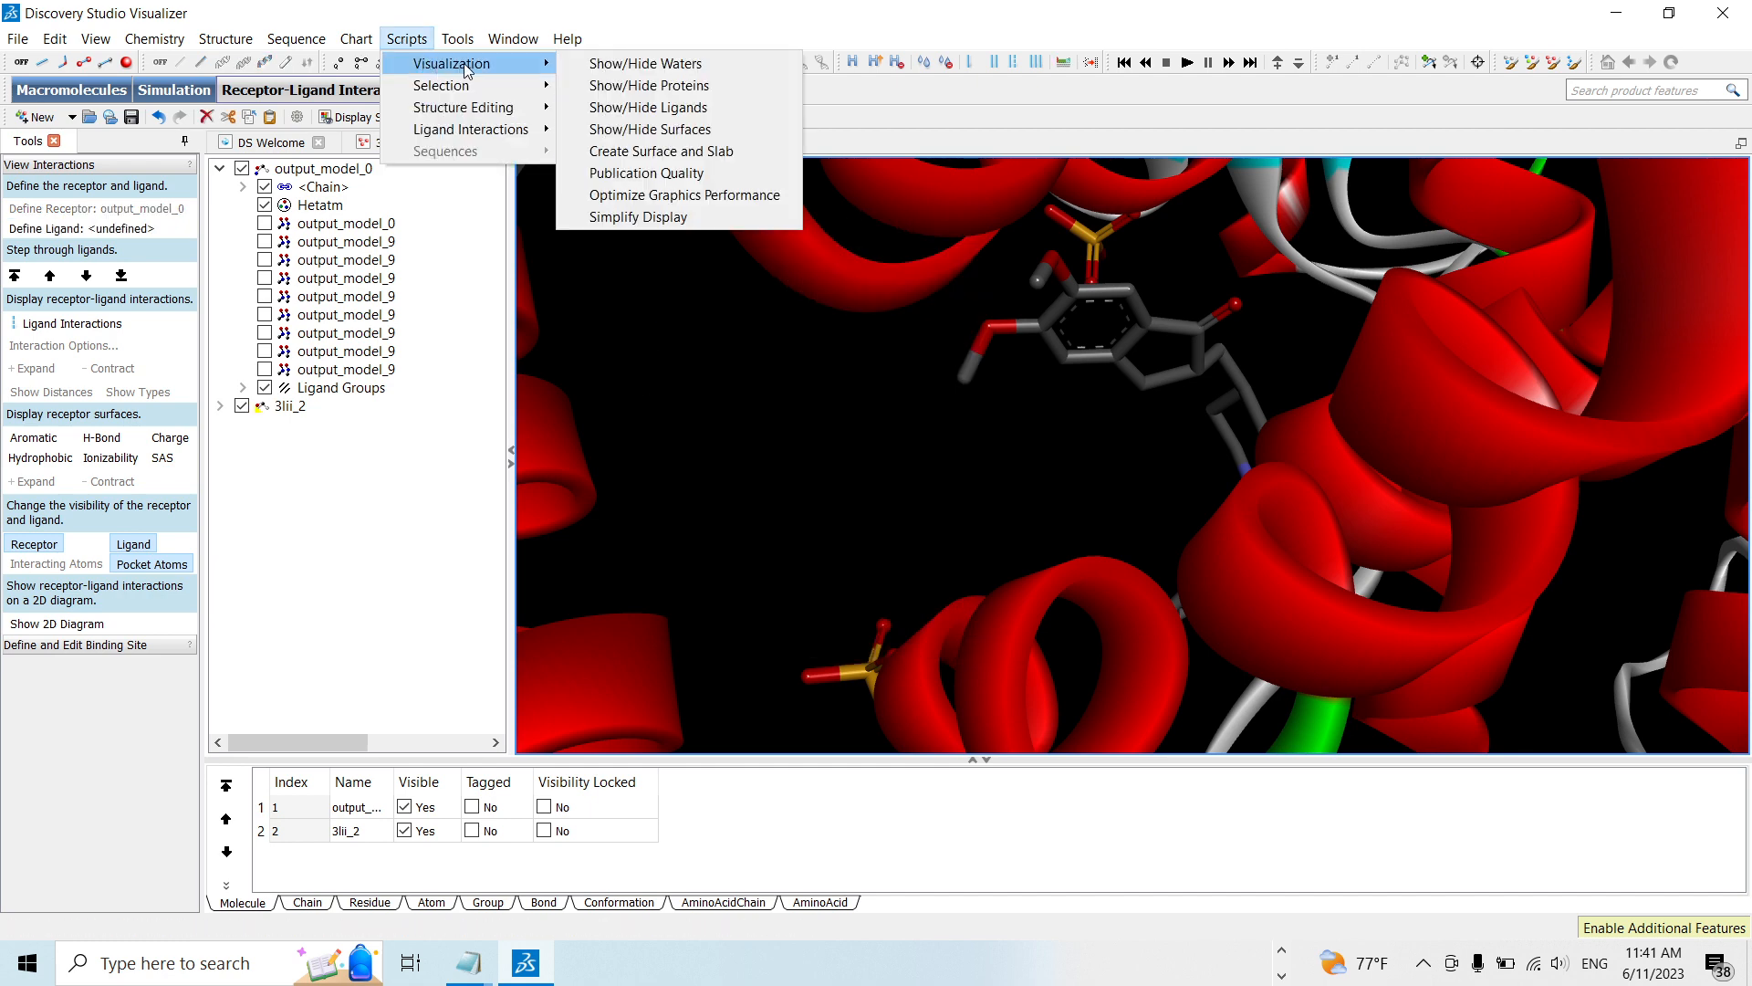
click(648, 173)
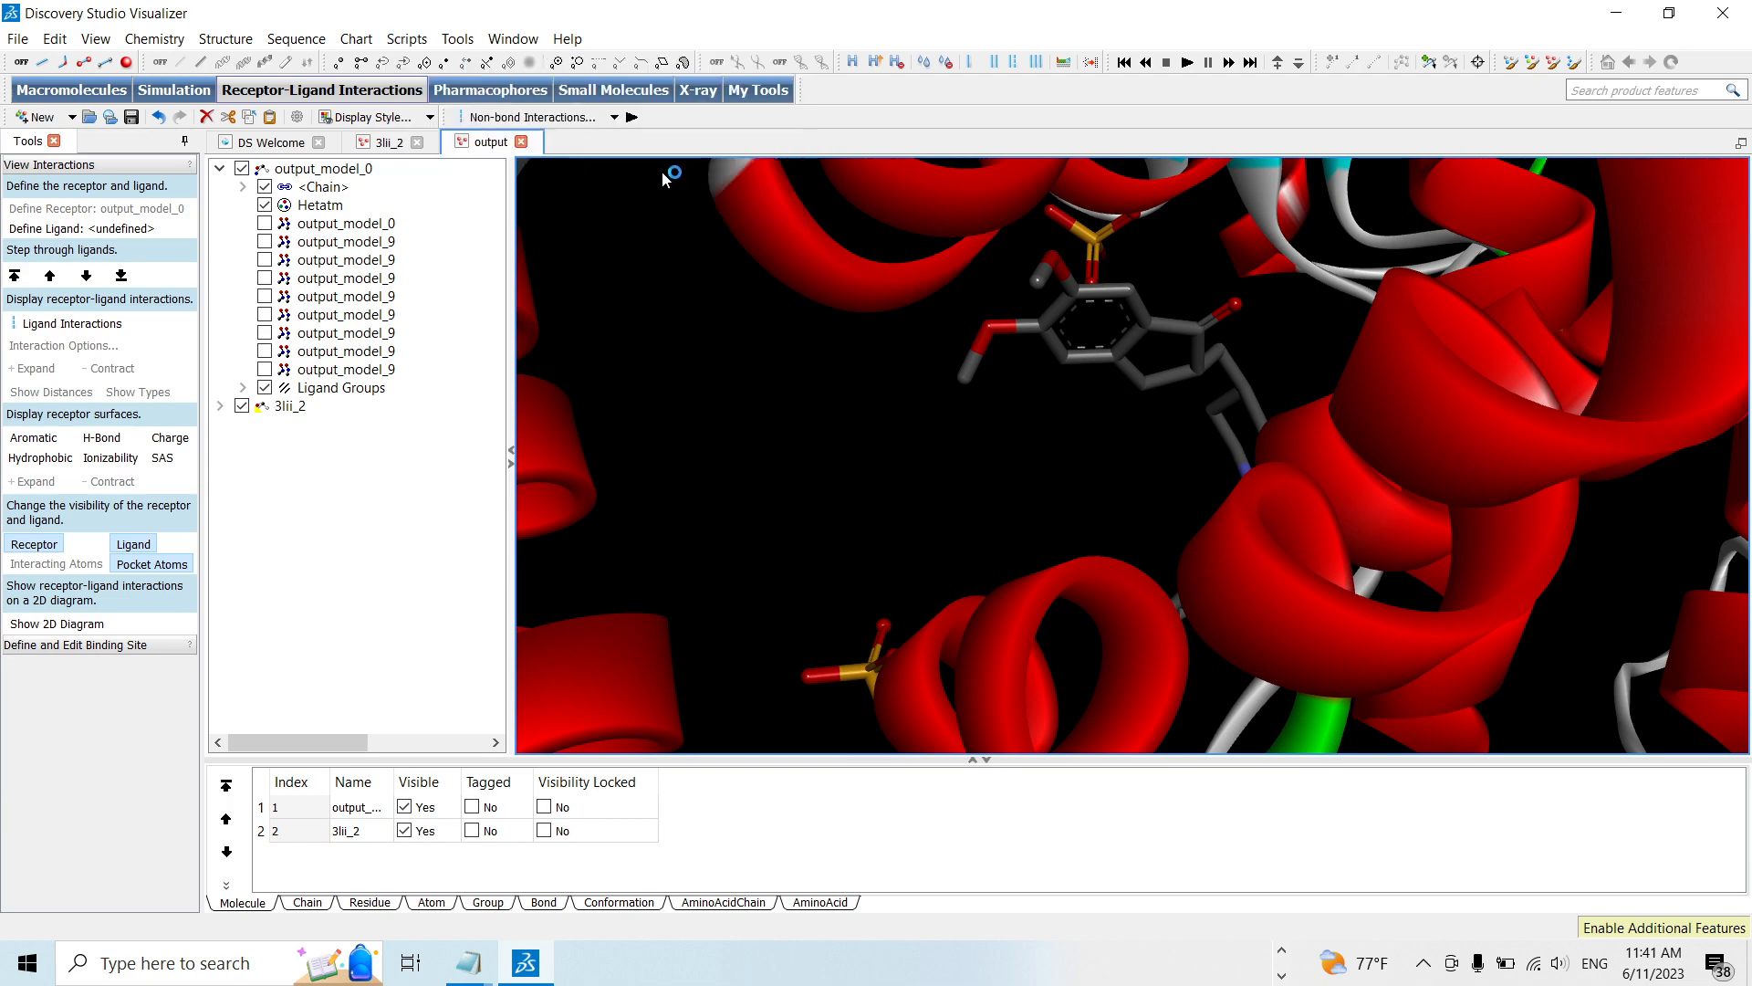
scroll(803, 338, down, 6)
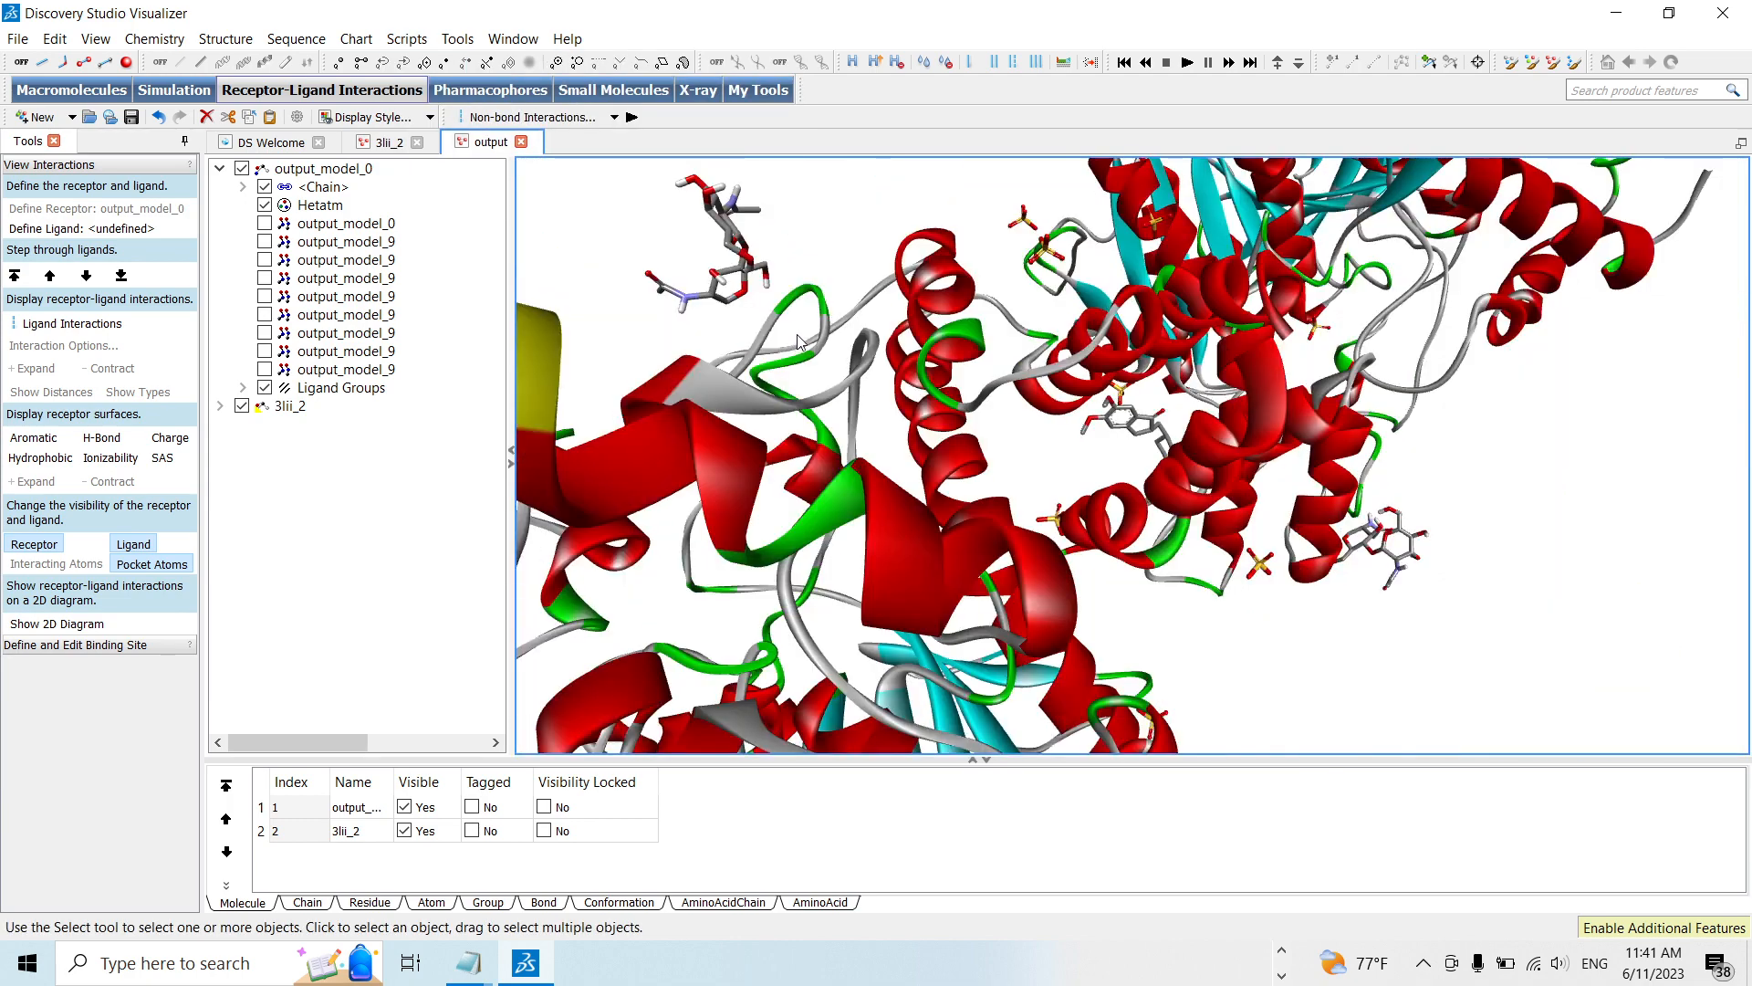
scroll(807, 344, down, 3)
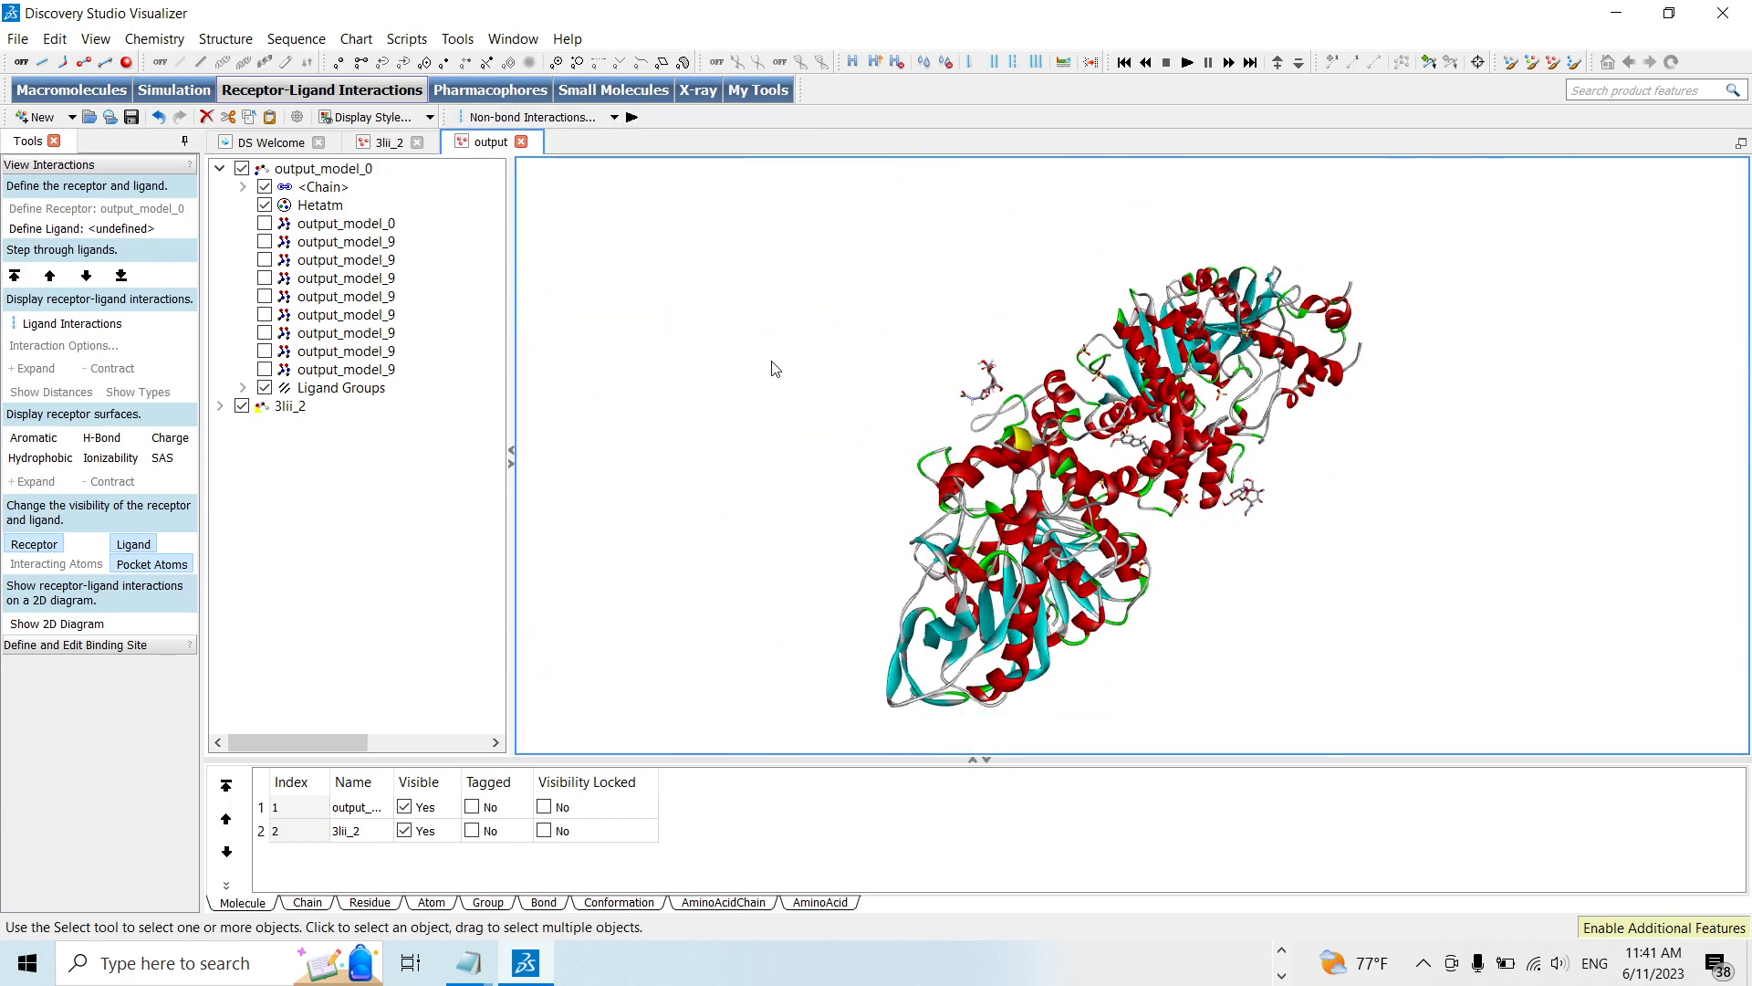
Define the 3lii_2 molecule in the output complex as the receptor
click(290, 406)
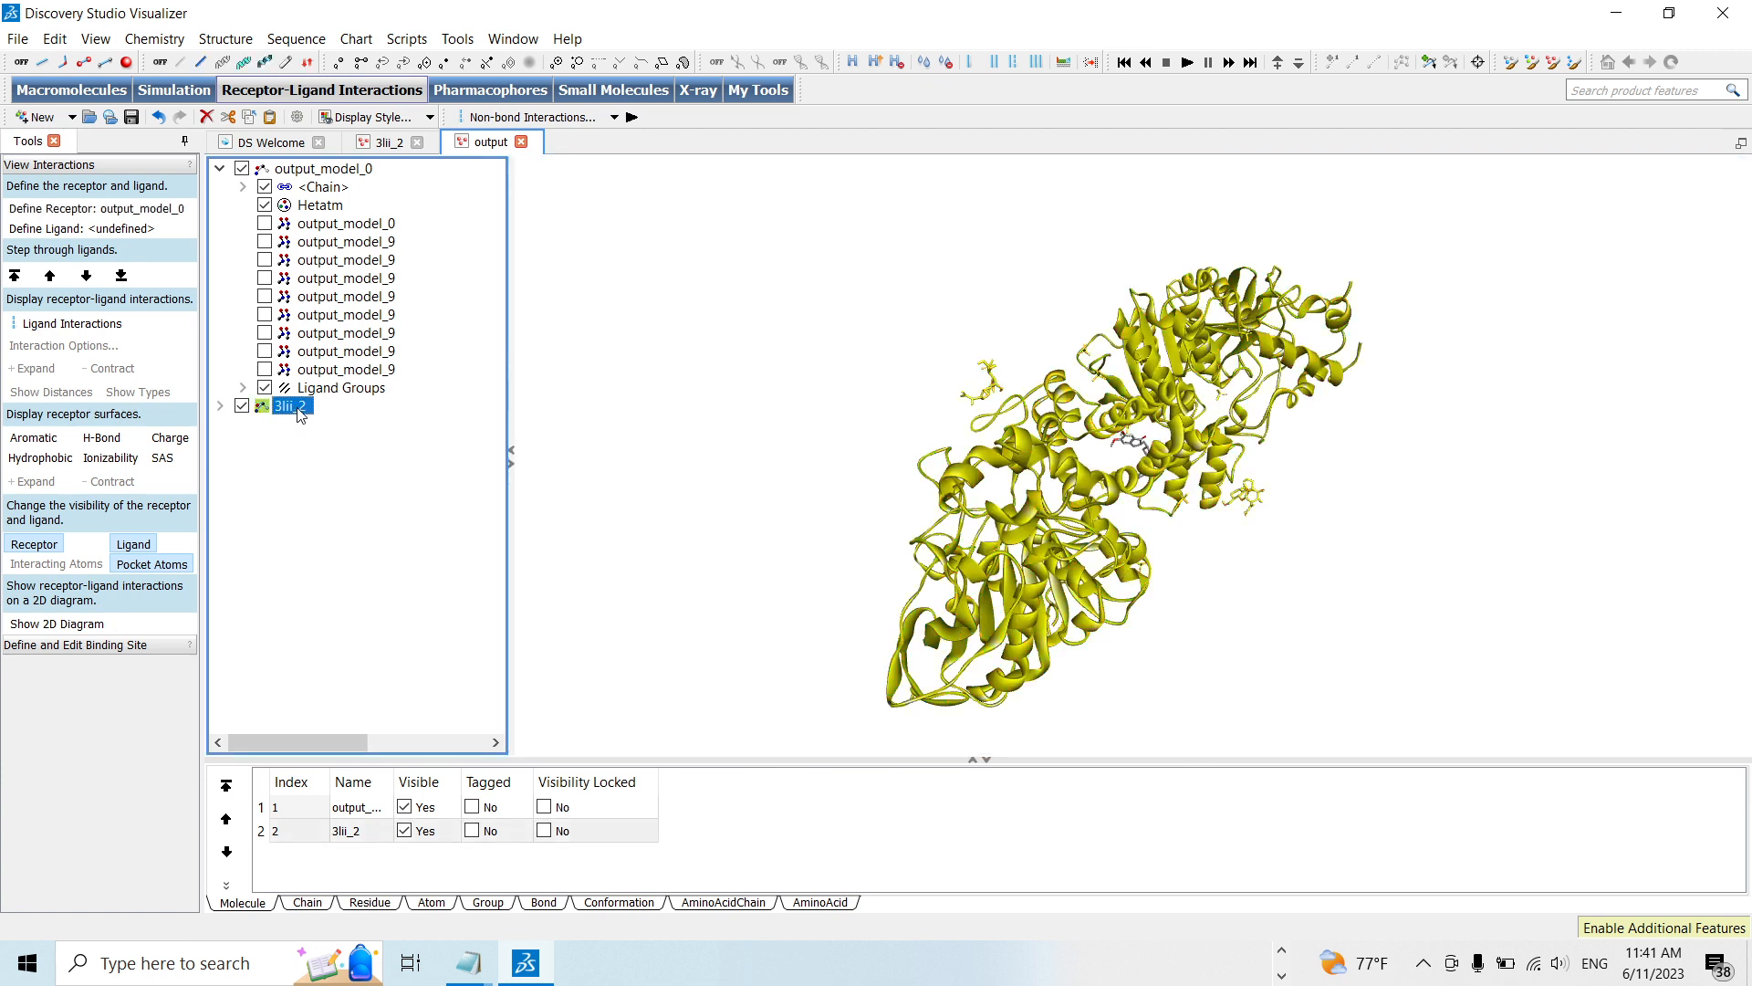
click(107, 210)
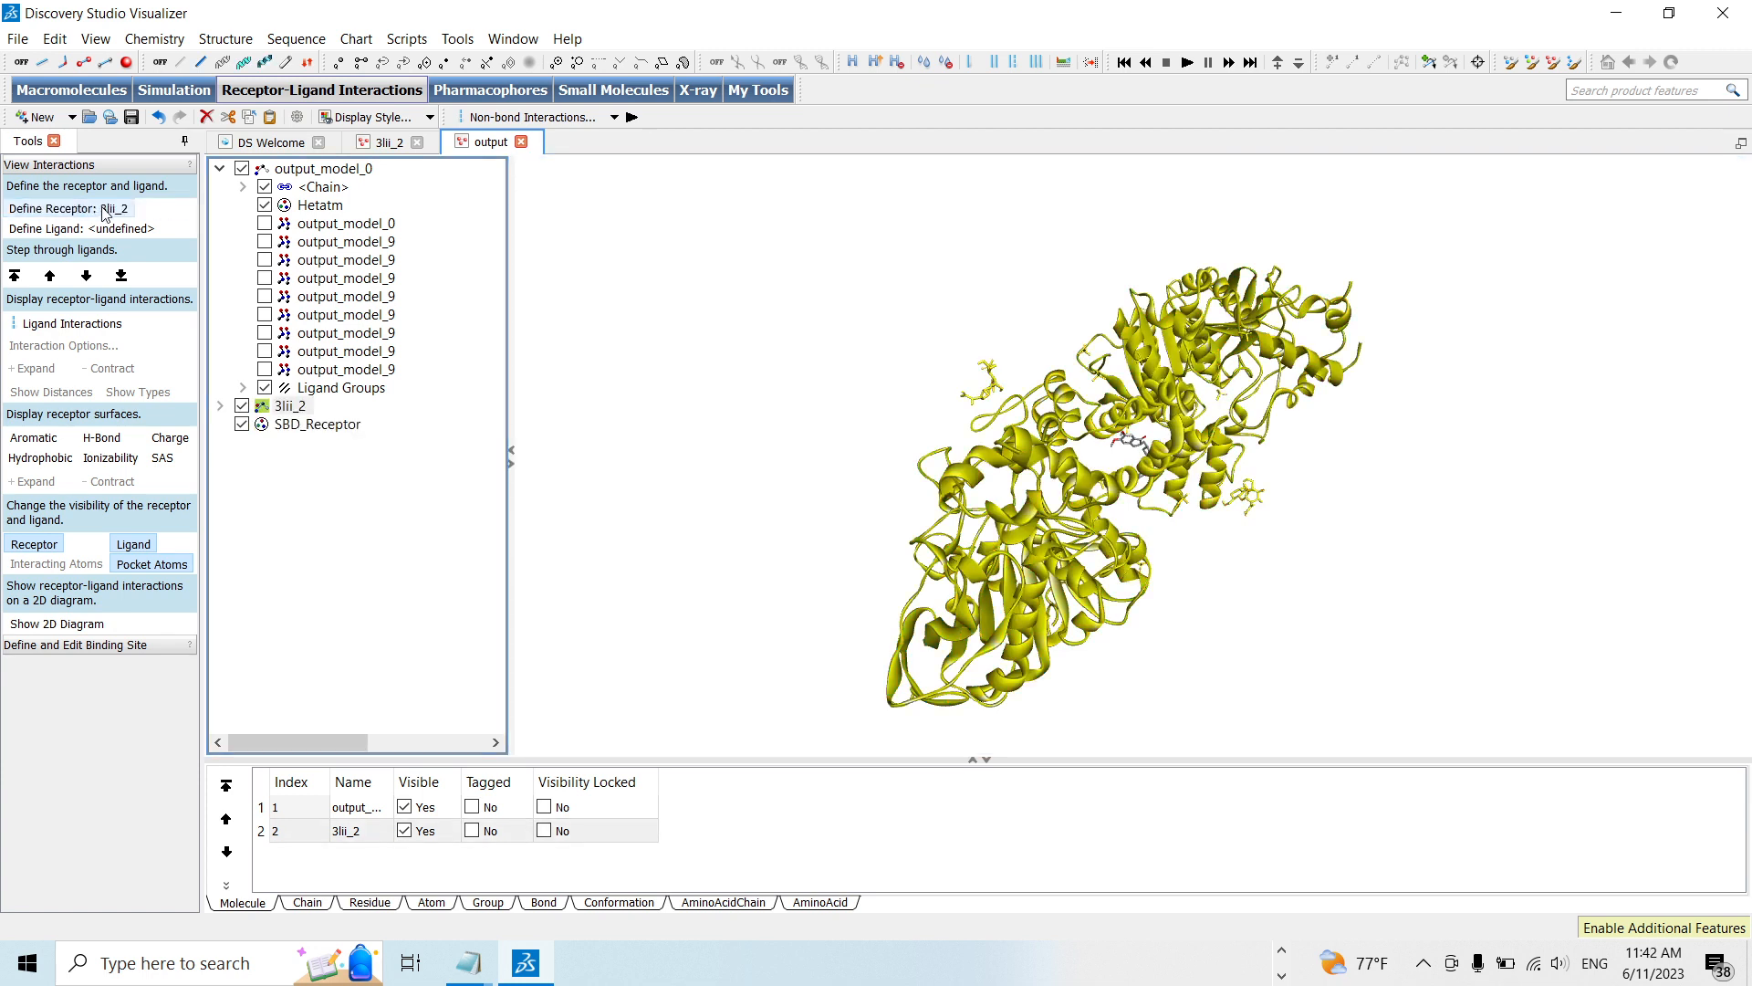
Show the first docked pose, output_model_0, and display its ligand interactions with the 3lii_2 receptor
click(265, 227)
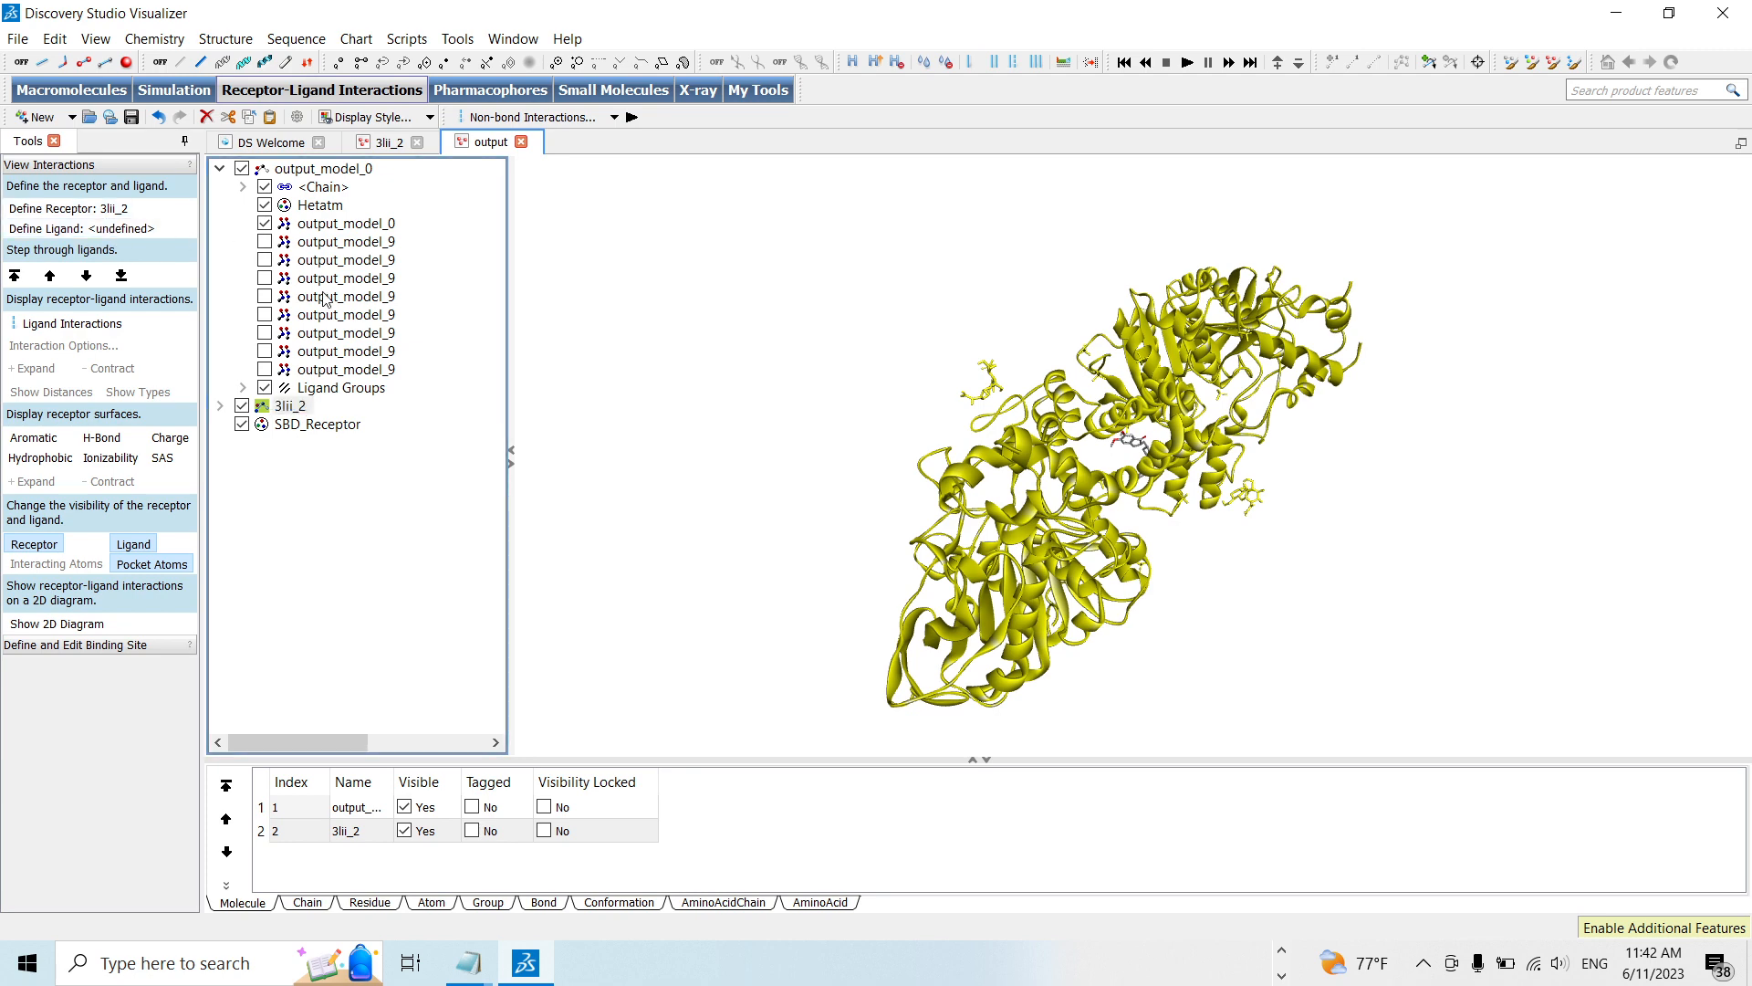
click(105, 325)
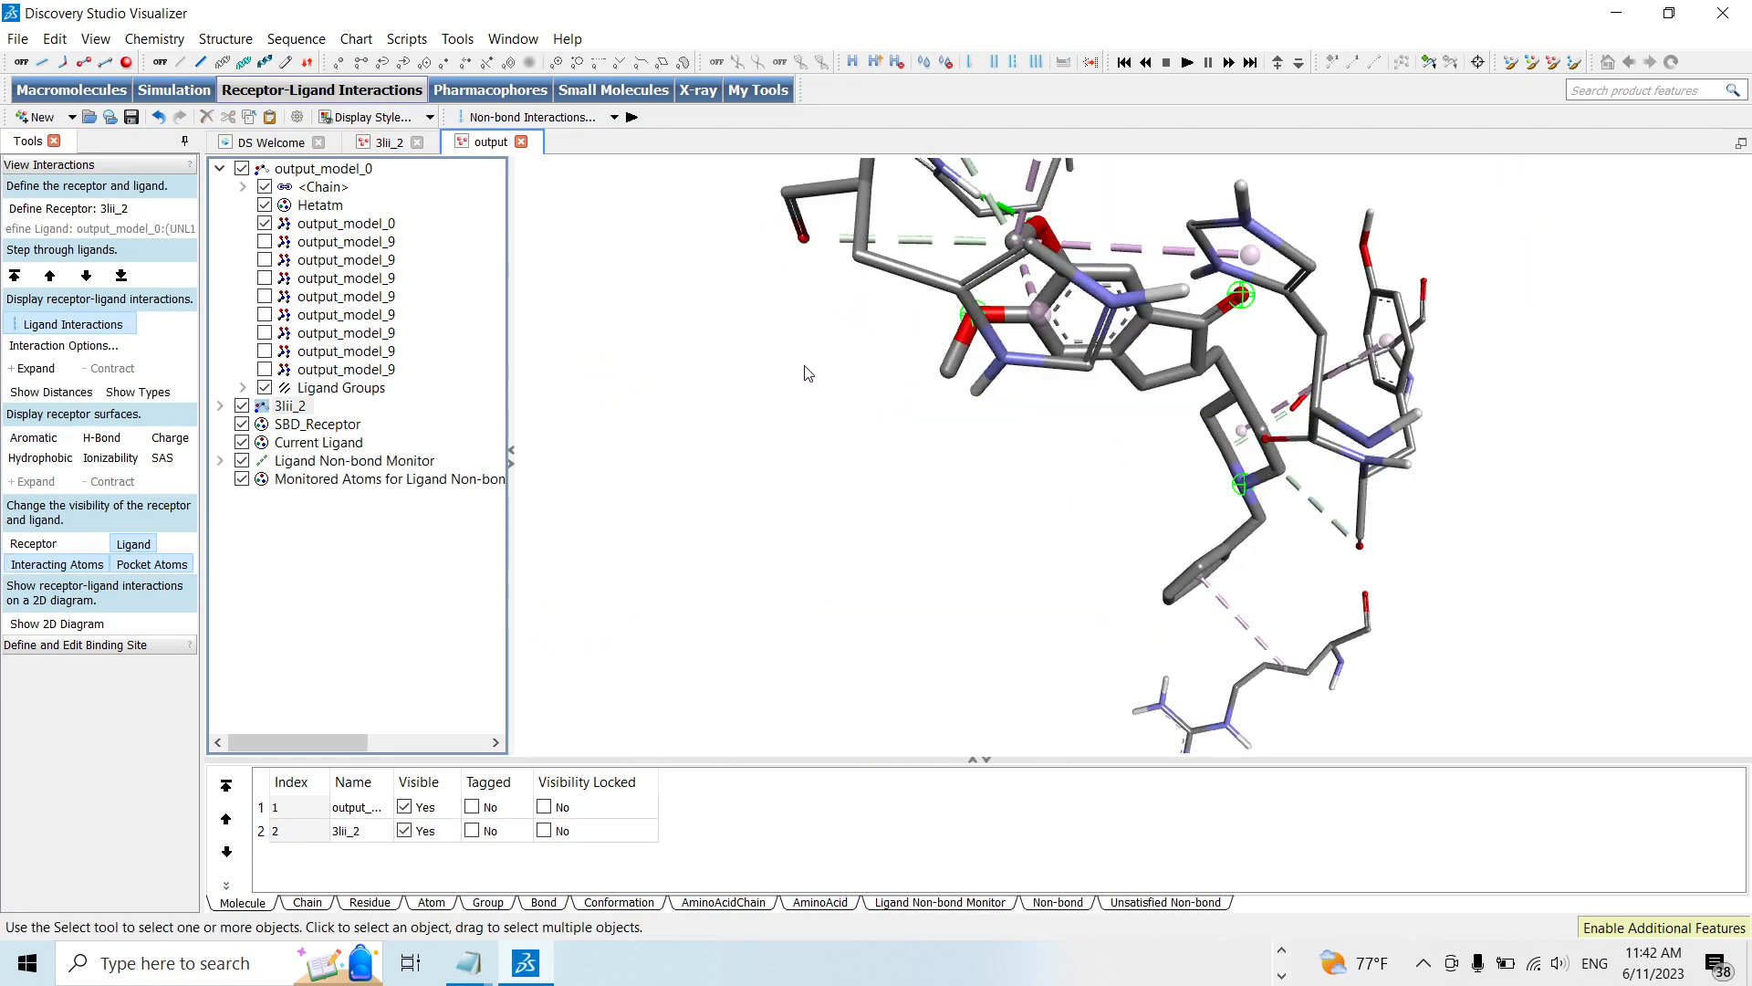
scroll(796, 357, down, 5)
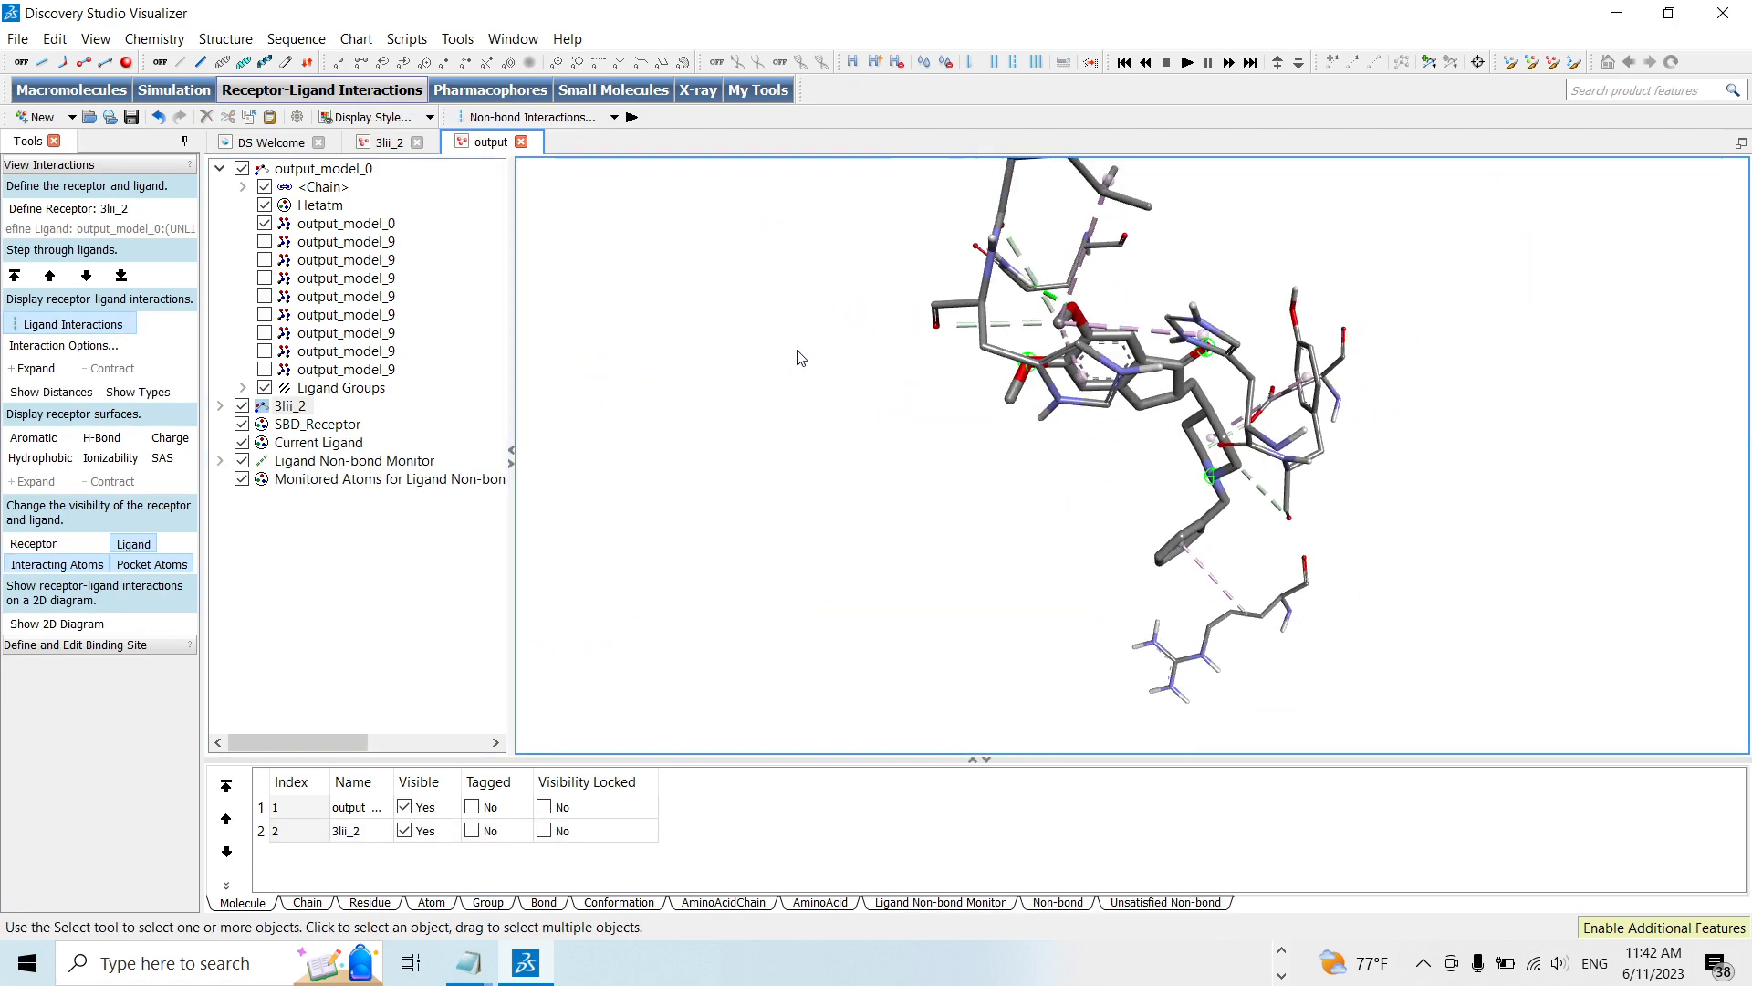
Start adding labels to the complex for the AminoAcid object with the 3-Letter & ID# & Insertion Code attribute
right_click(848, 352)
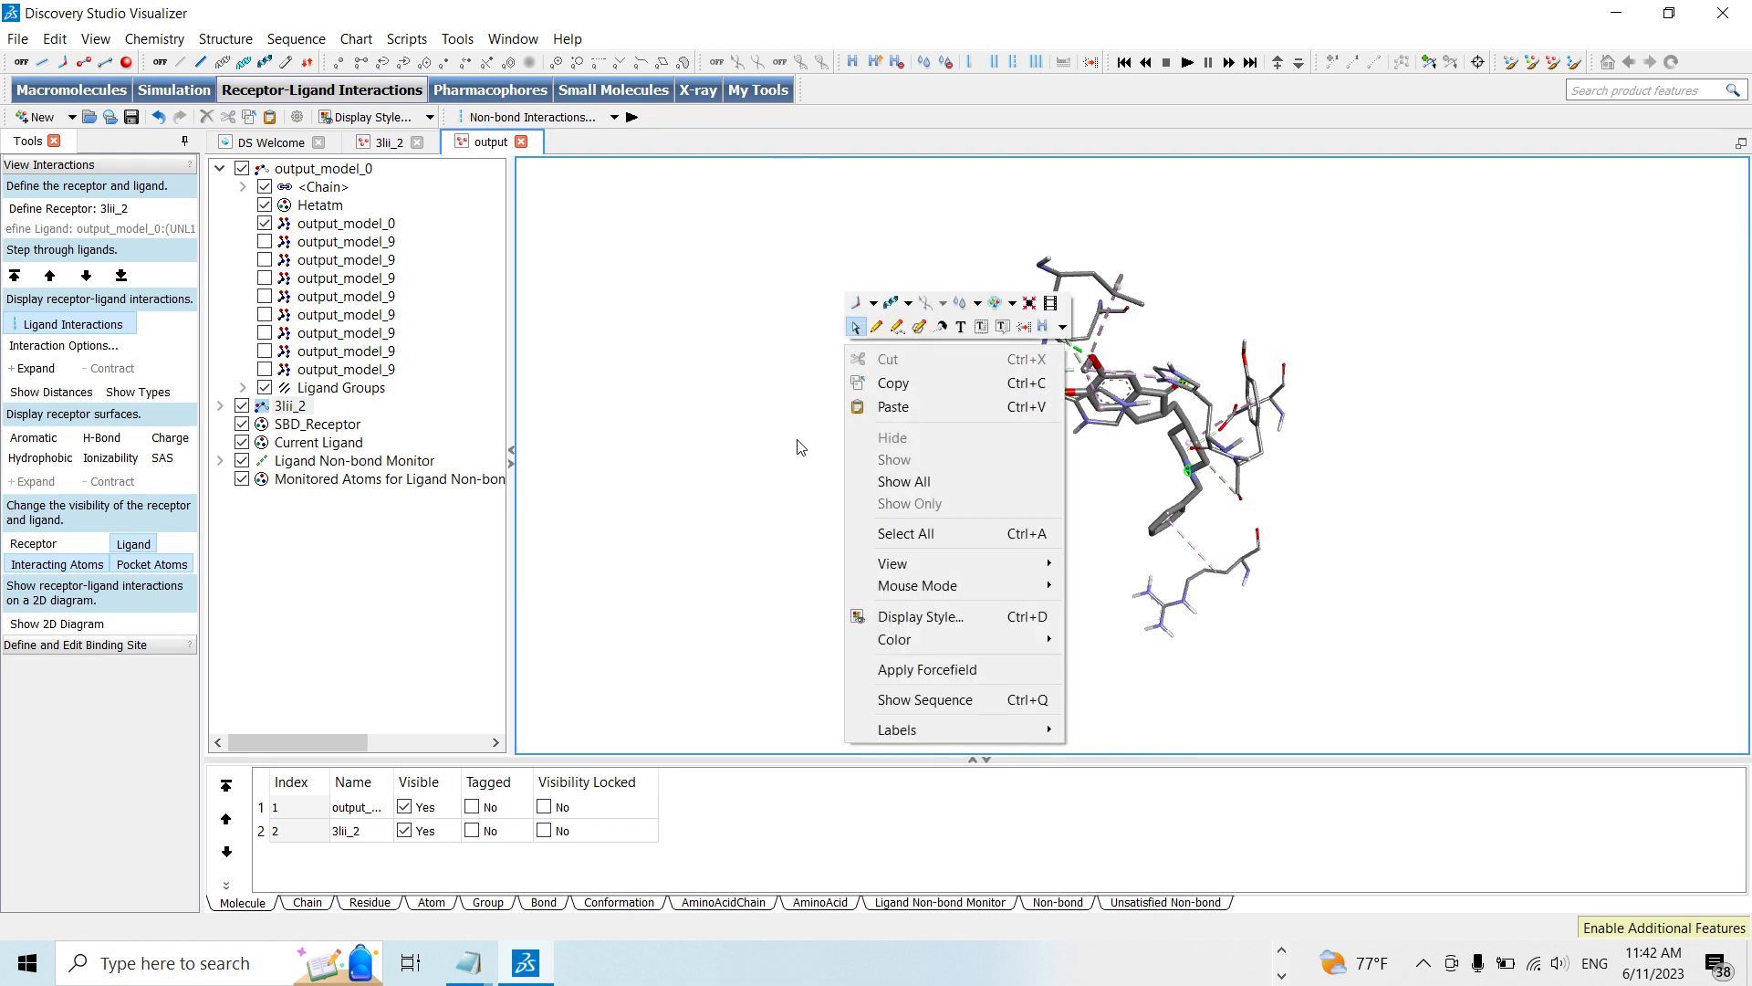
mouse_move(938, 730)
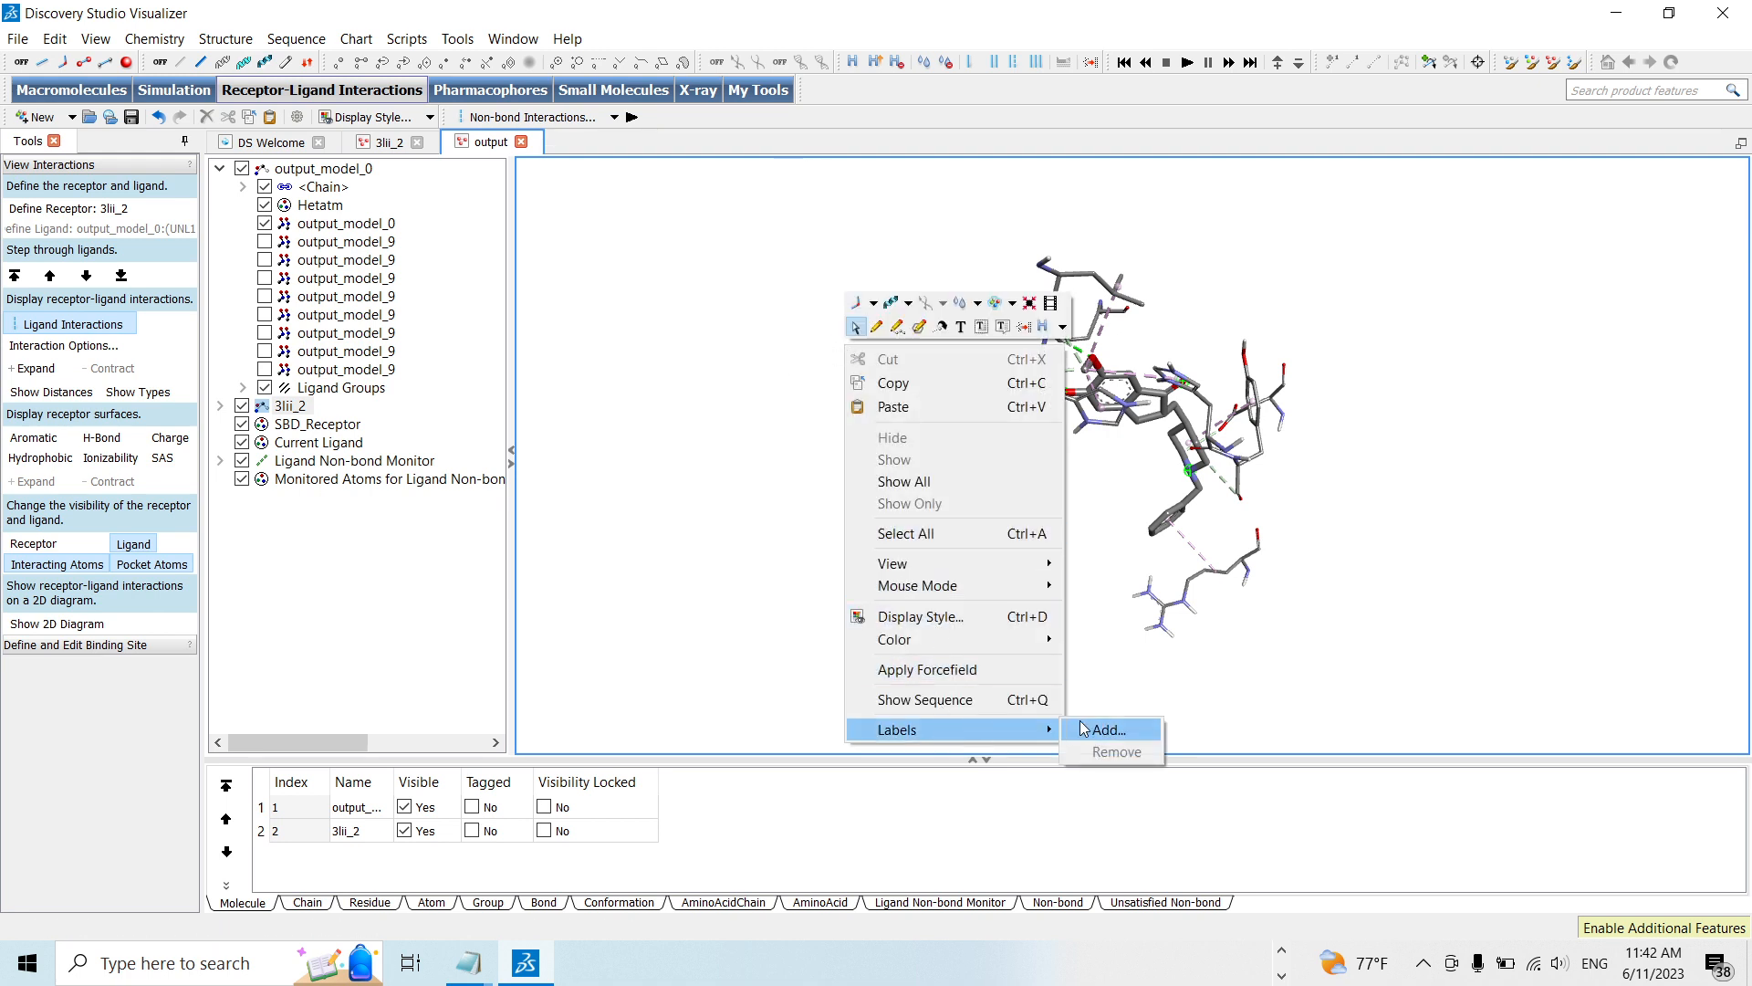
click(1108, 731)
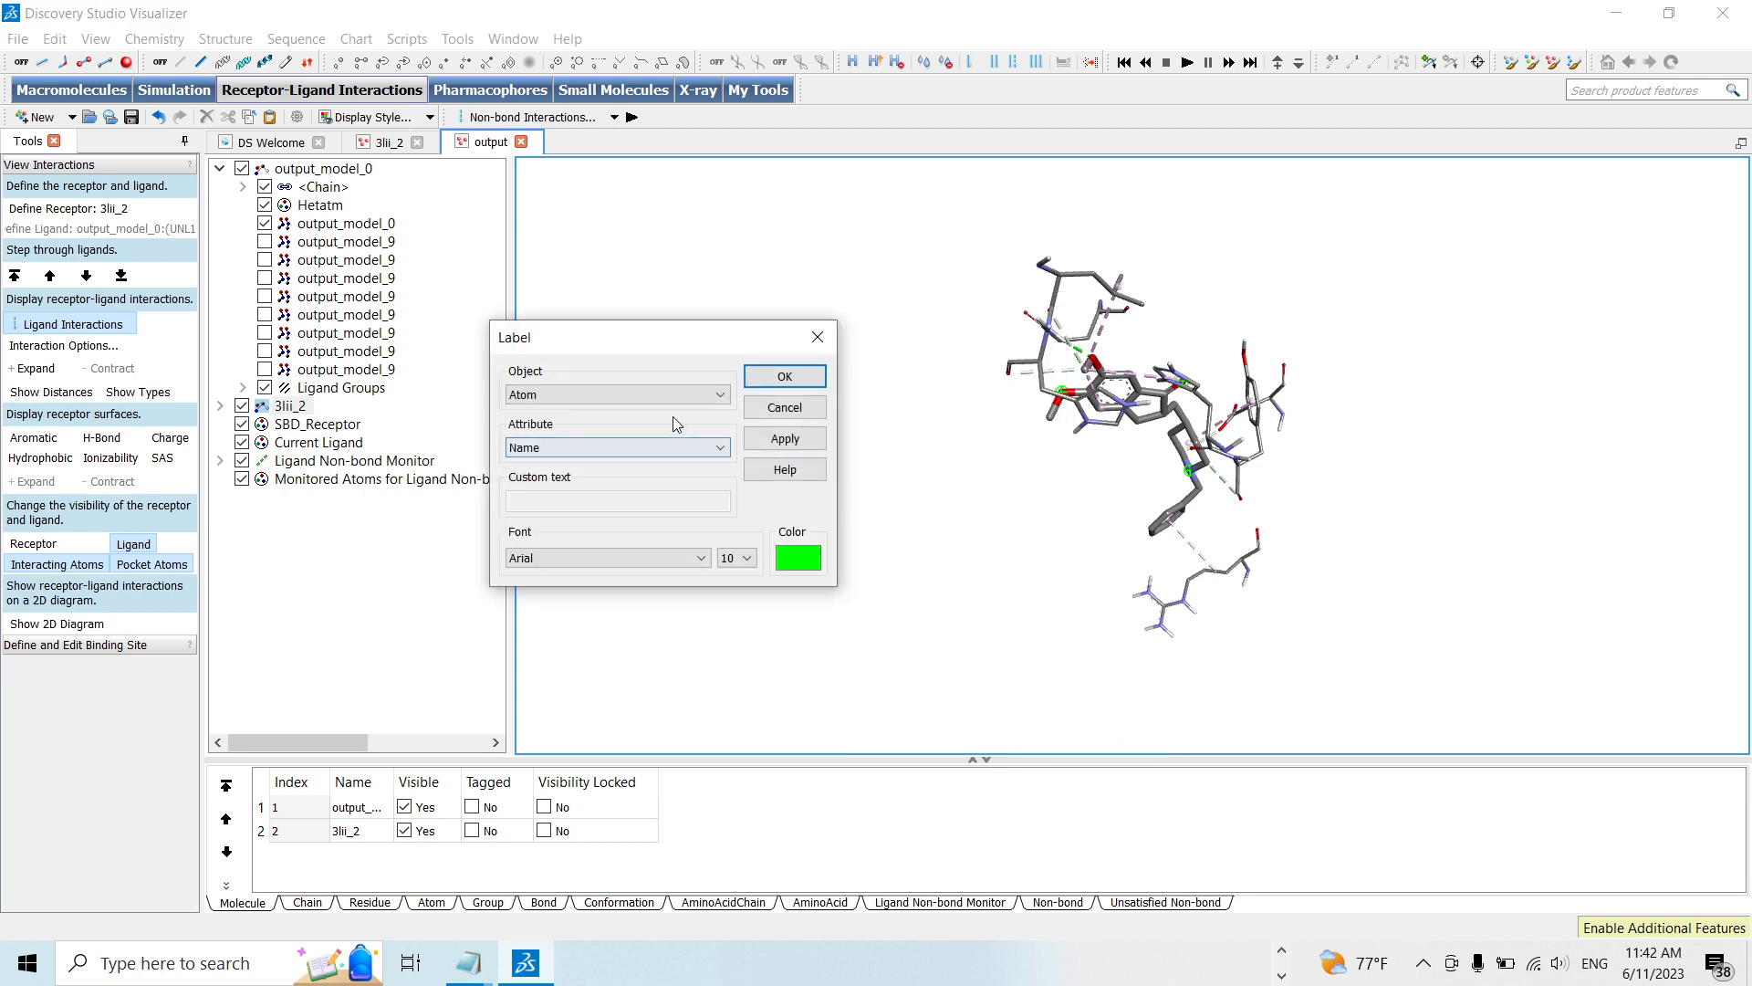
click(676, 396)
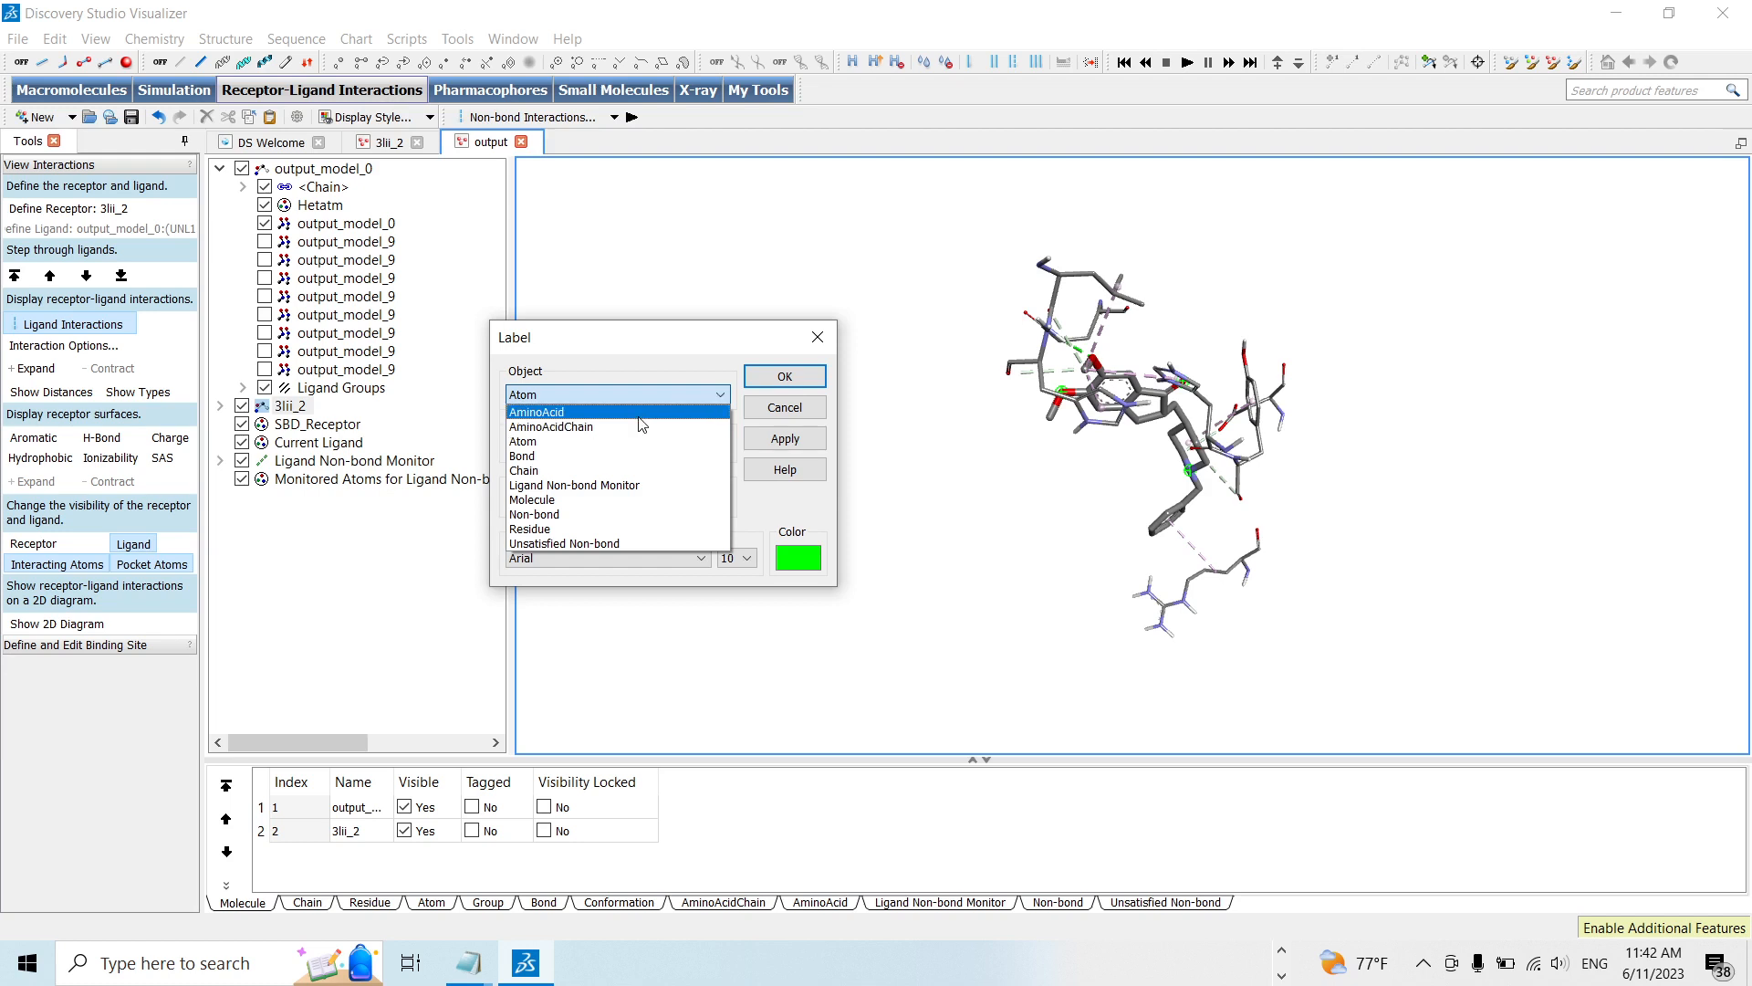
click(639, 415)
click(644, 447)
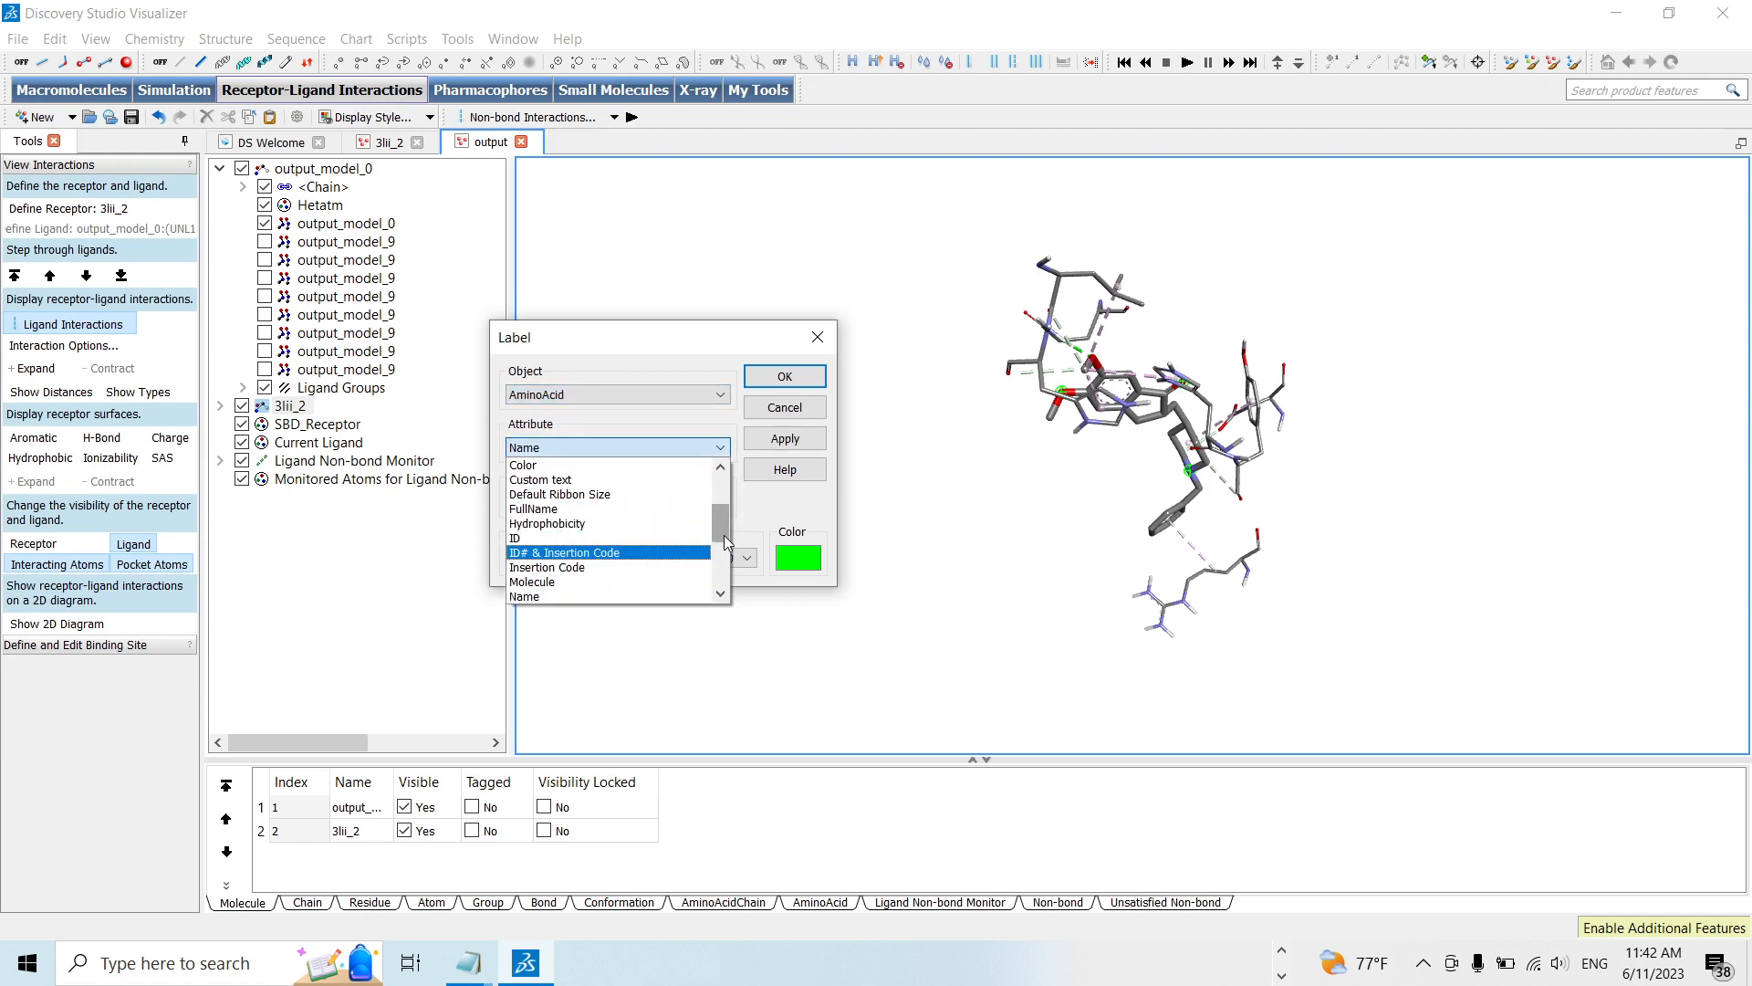
scroll(725, 541, up, 3)
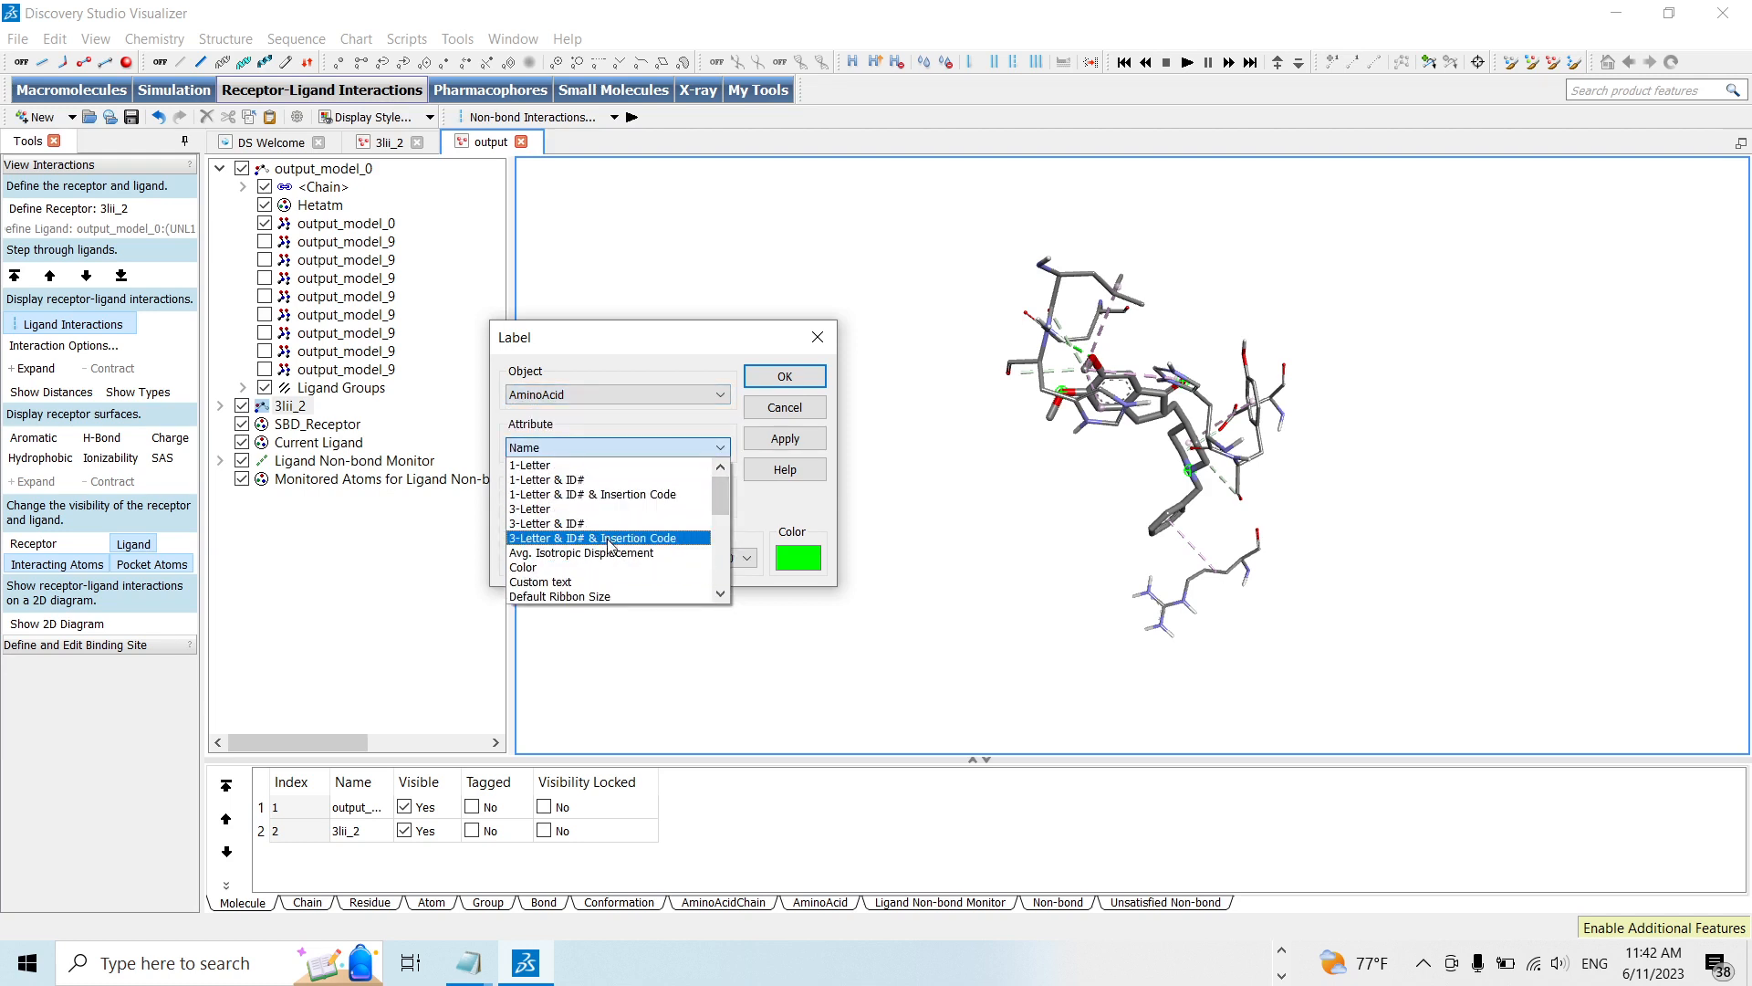
click(644, 540)
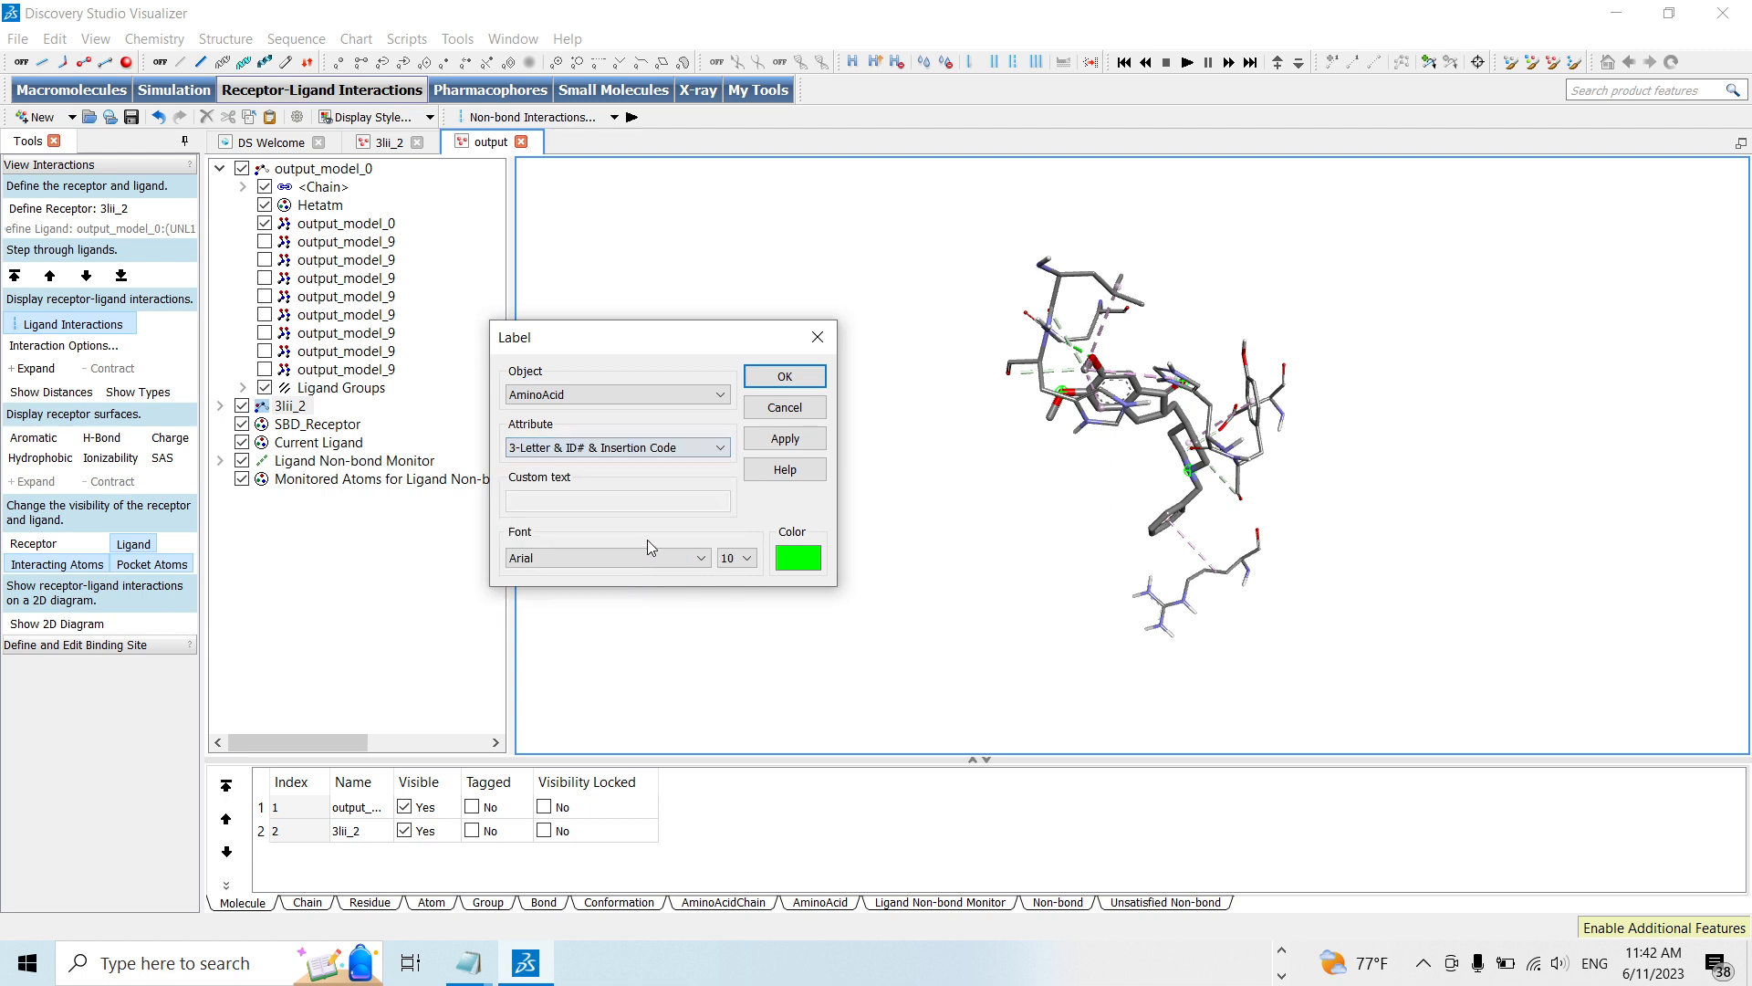
Set the amino acid labels' font size to 16 and colour to black, and apply them to the interacting residues
click(743, 558)
click(728, 692)
click(799, 558)
click(445, 319)
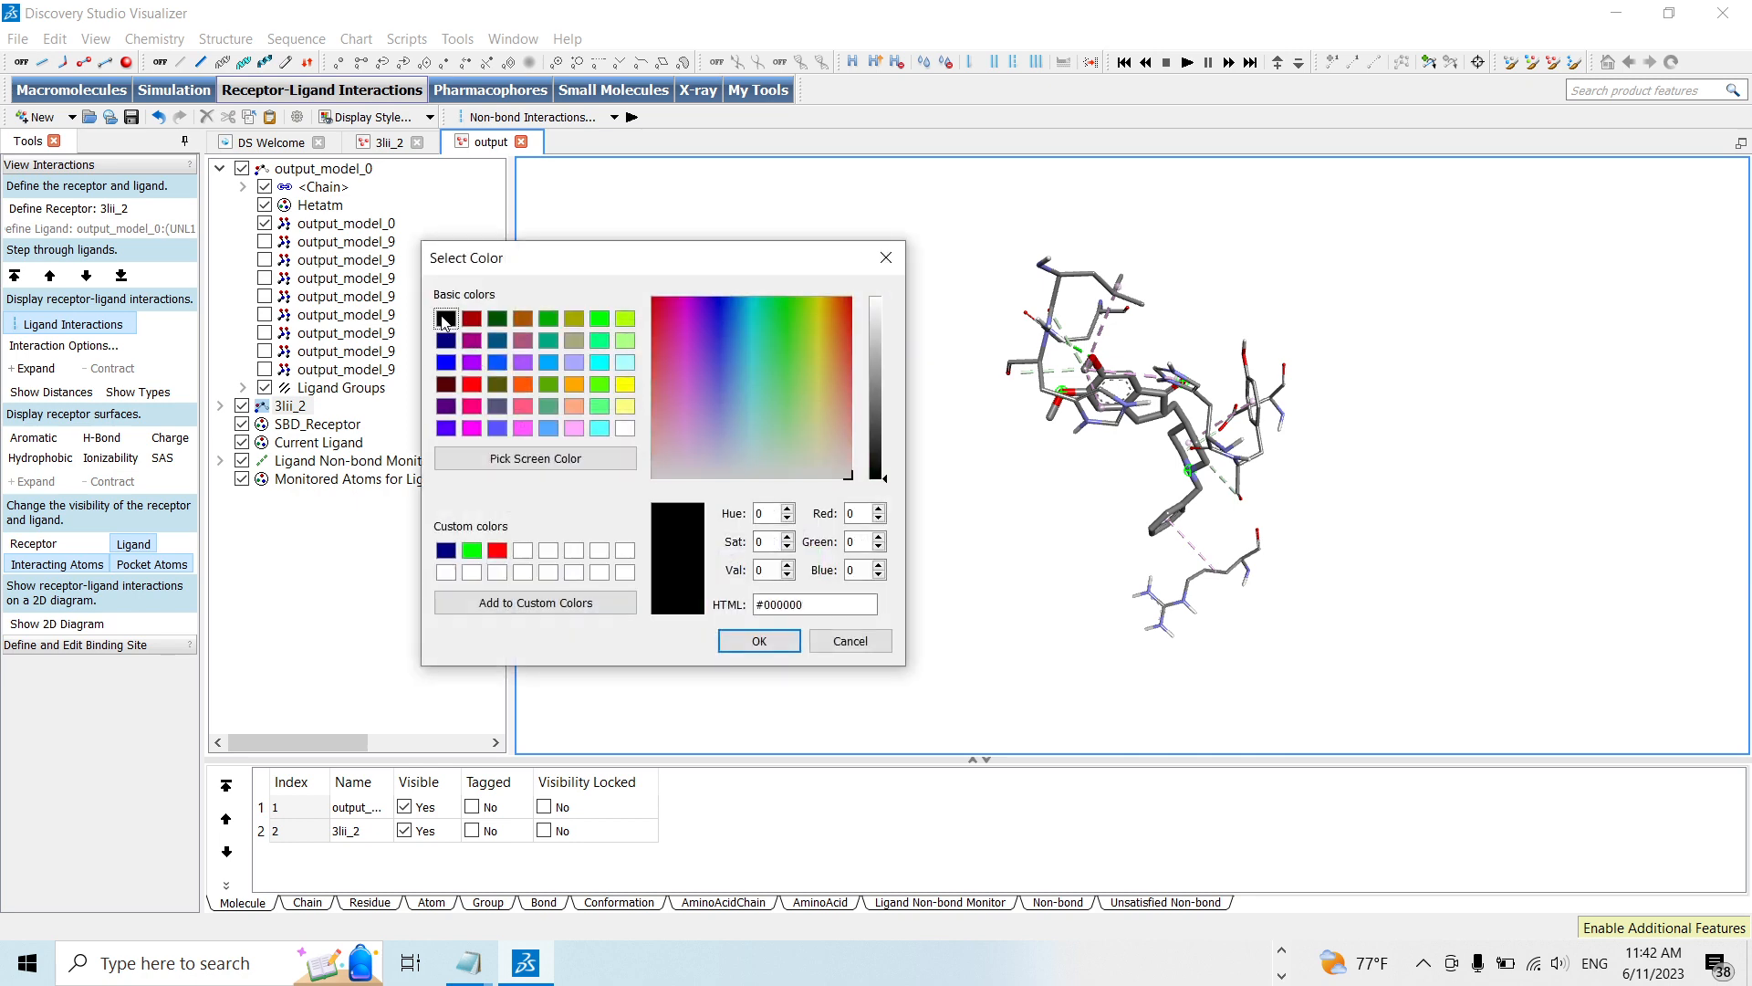
click(739, 636)
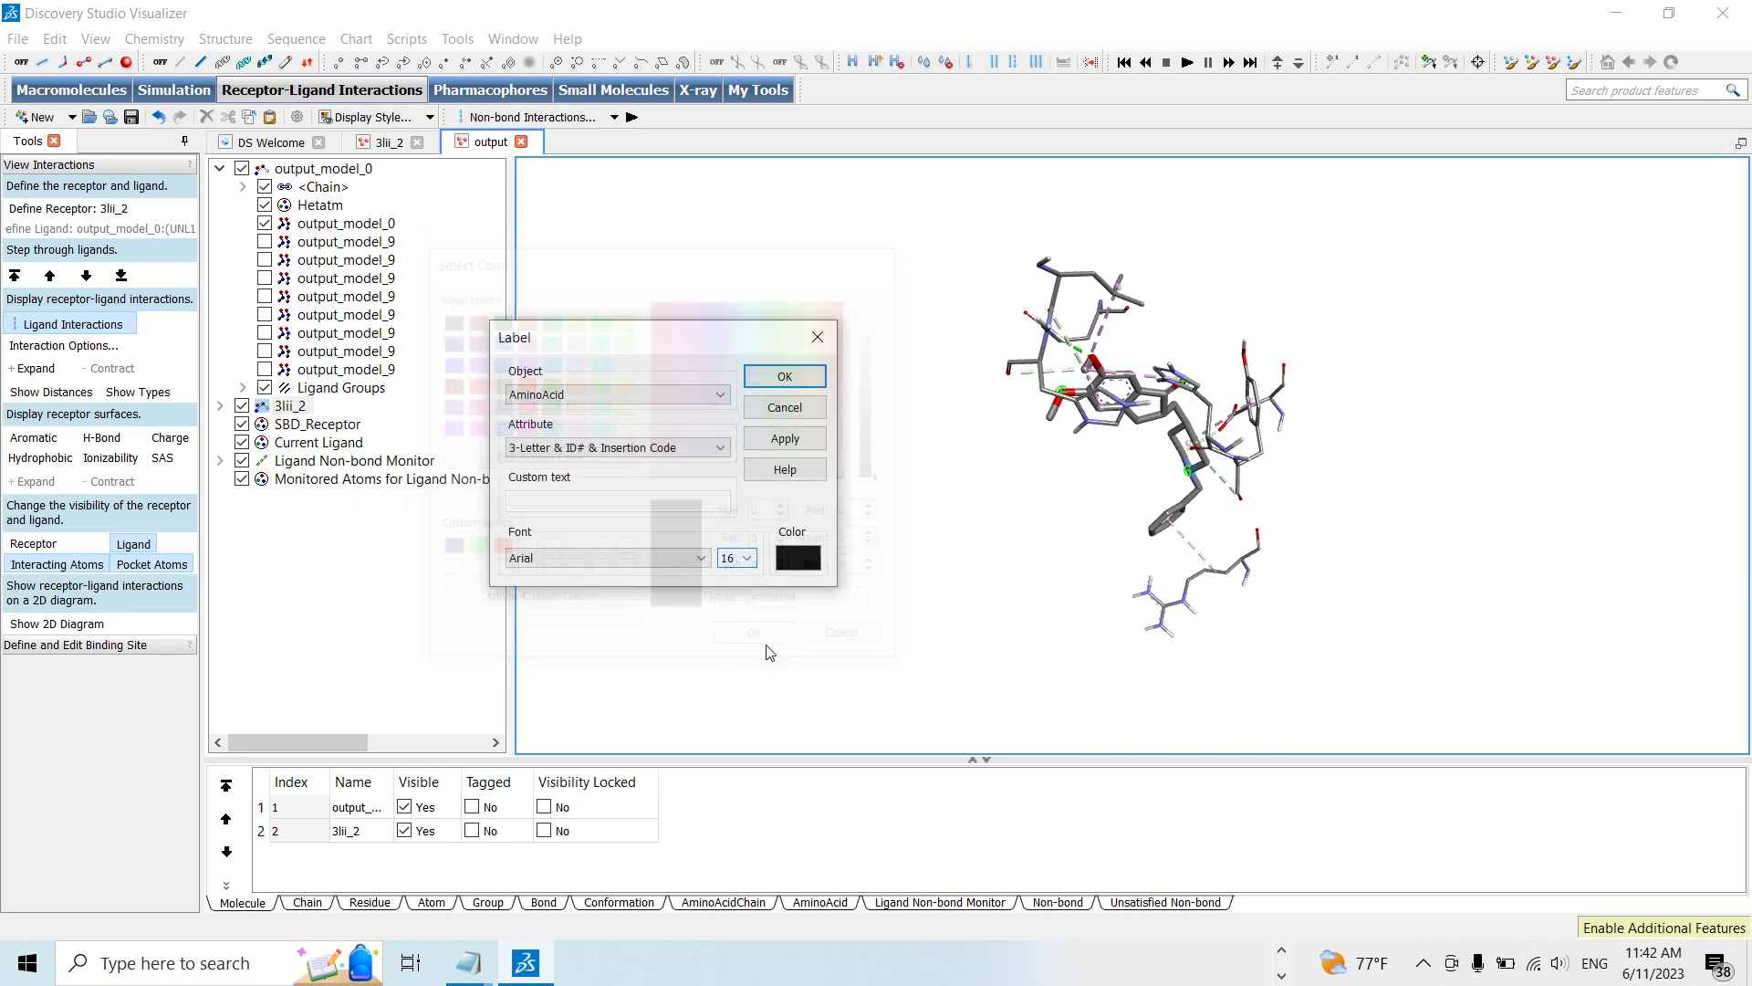
click(802, 391)
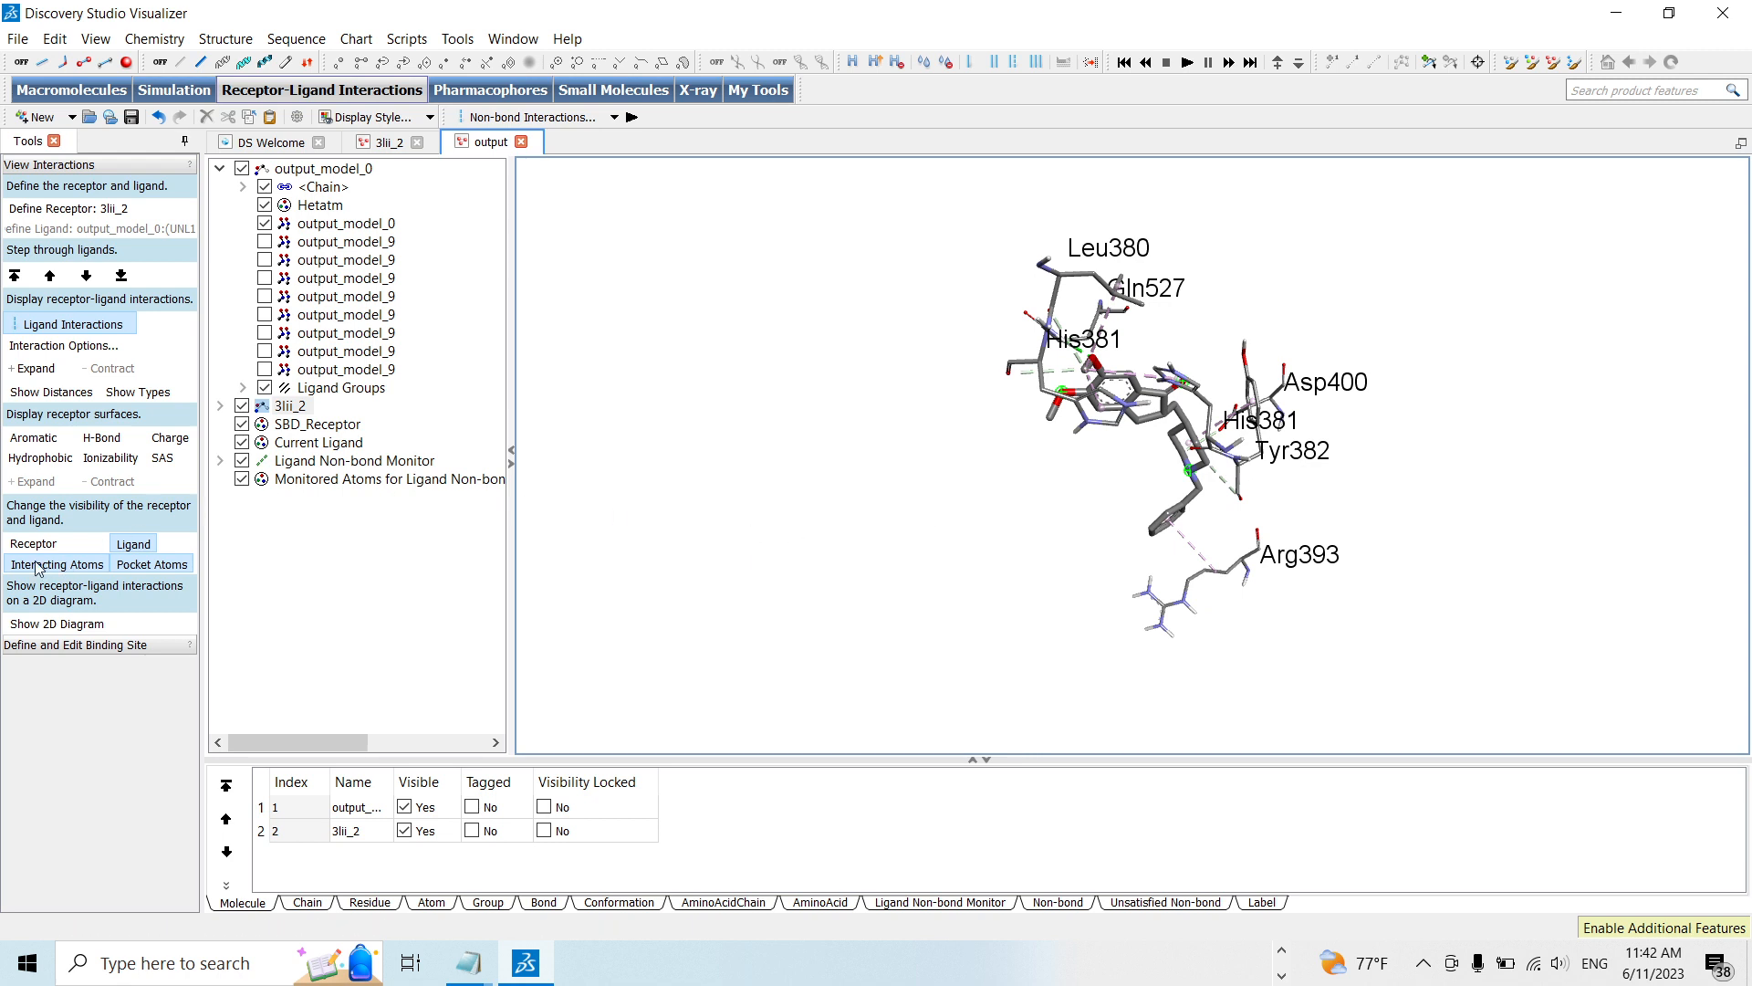
Compare the H-Bond, SAS and Hydrophobic receptor surfaces around the ligand, and settle on the H-Bond surface
click(103, 439)
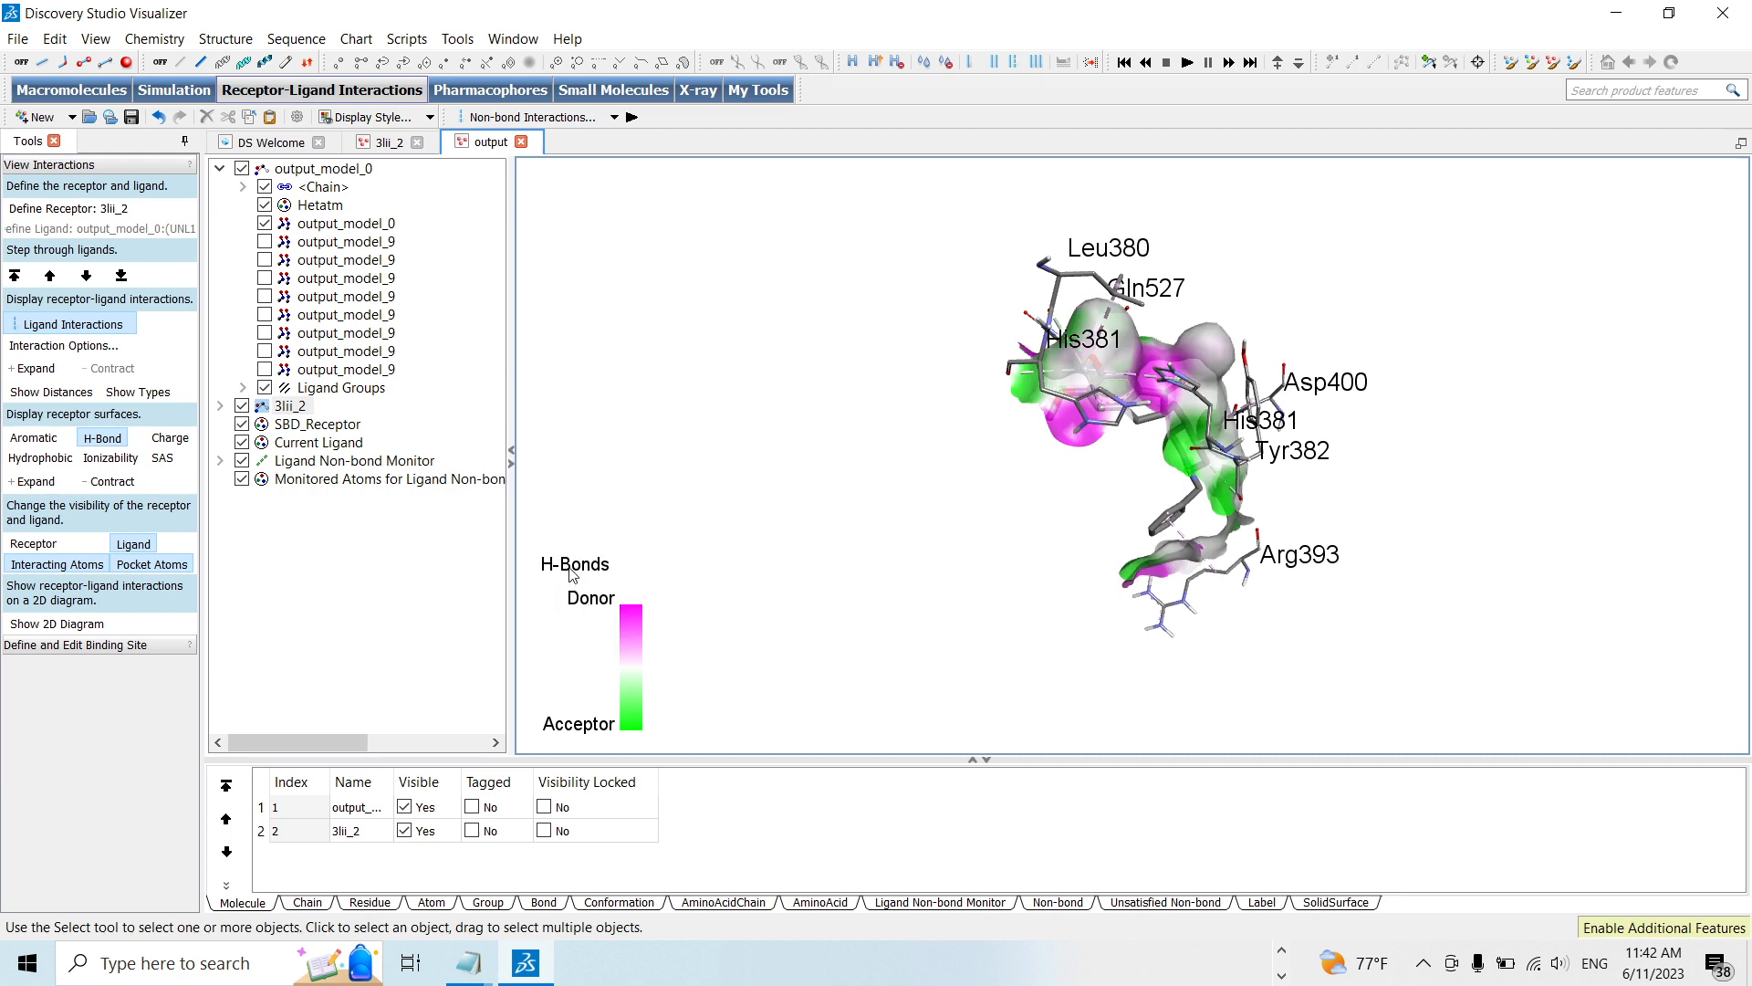
click(170, 438)
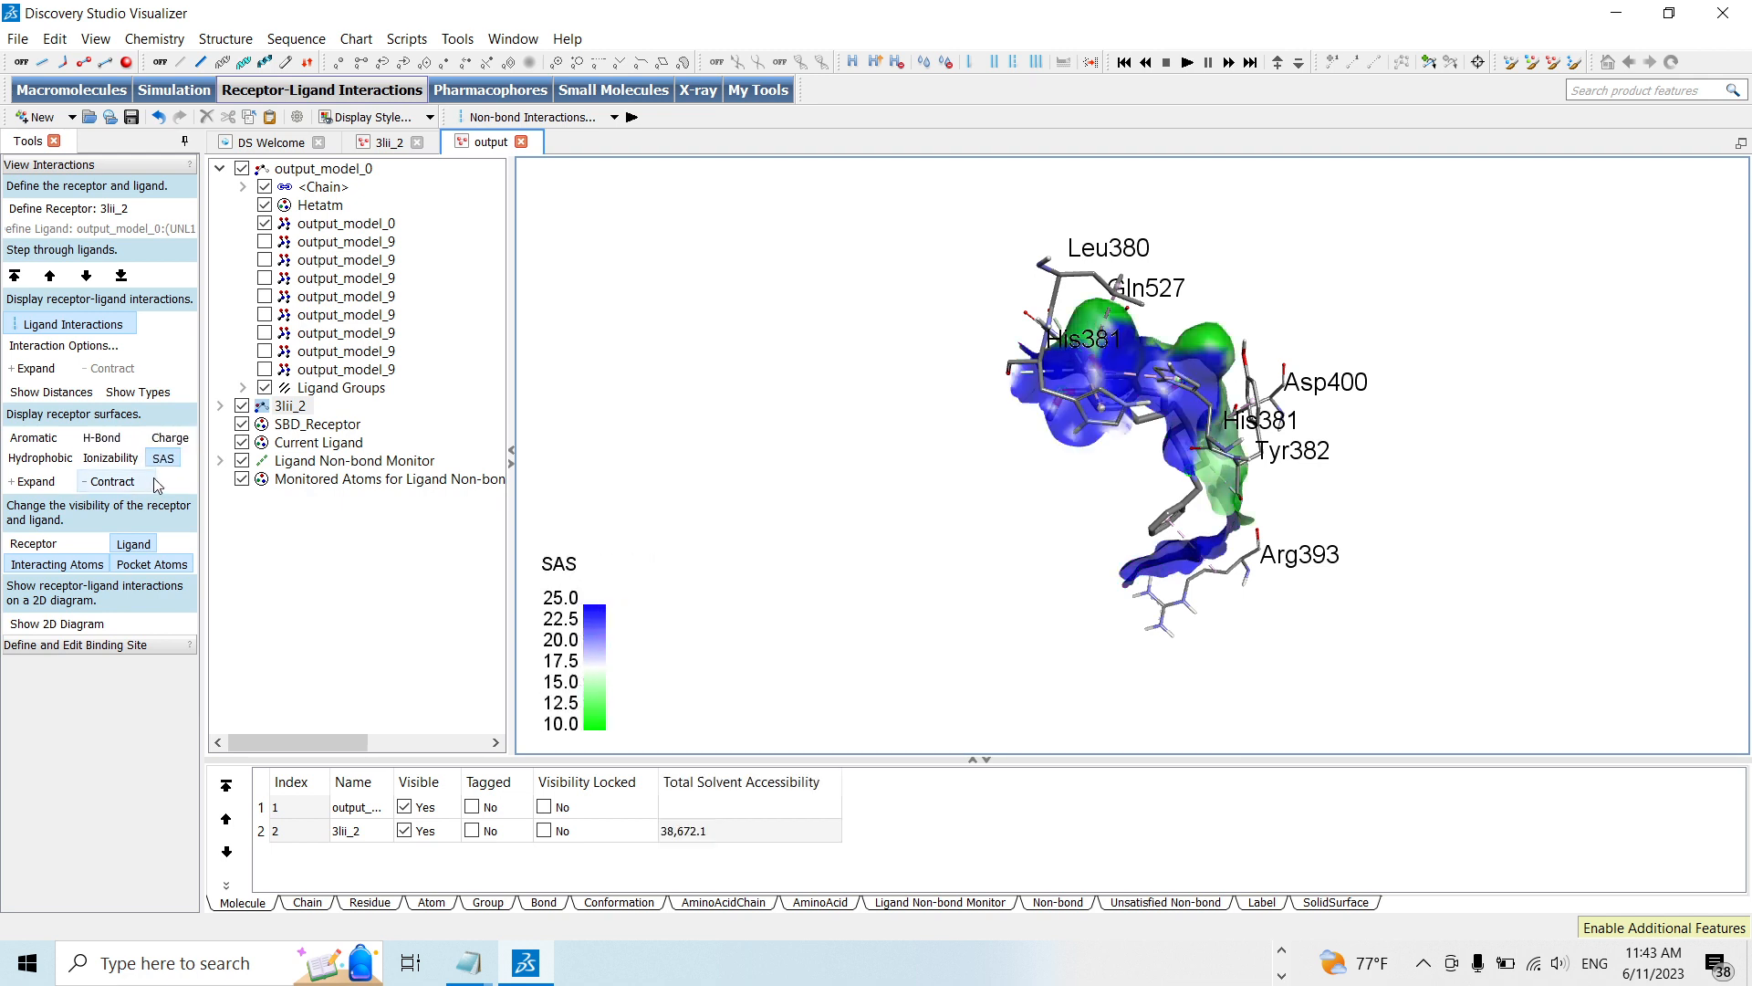
click(49, 461)
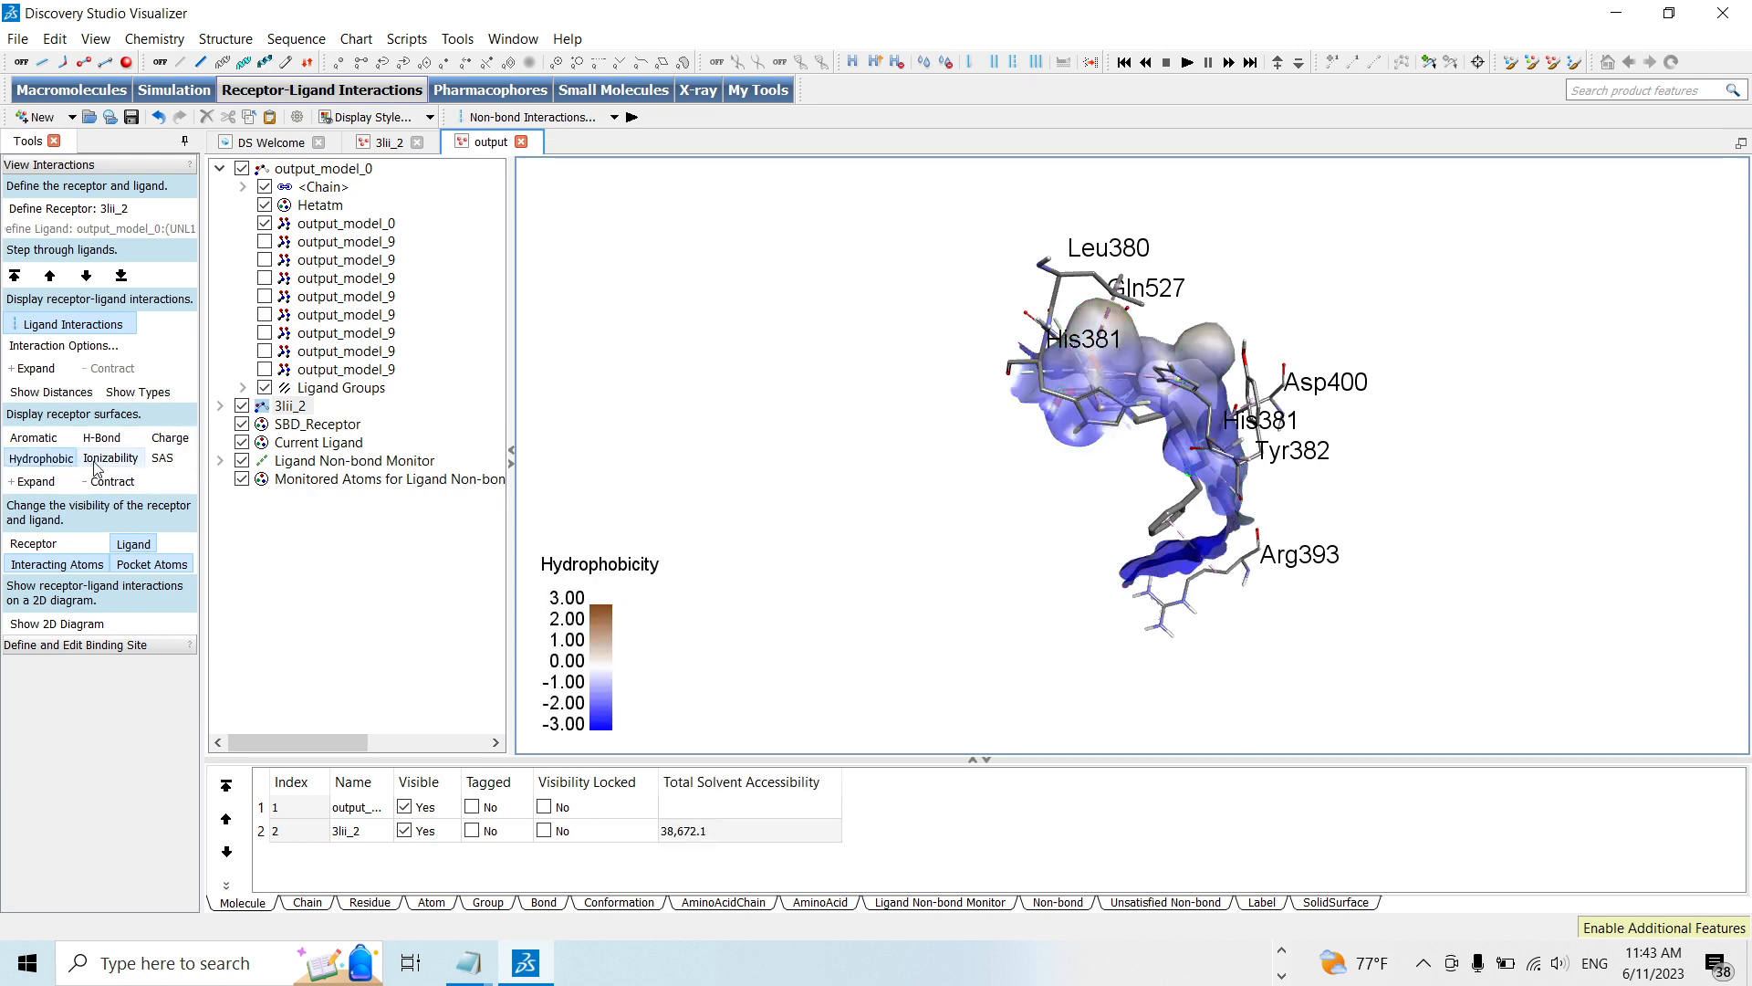
click(94, 438)
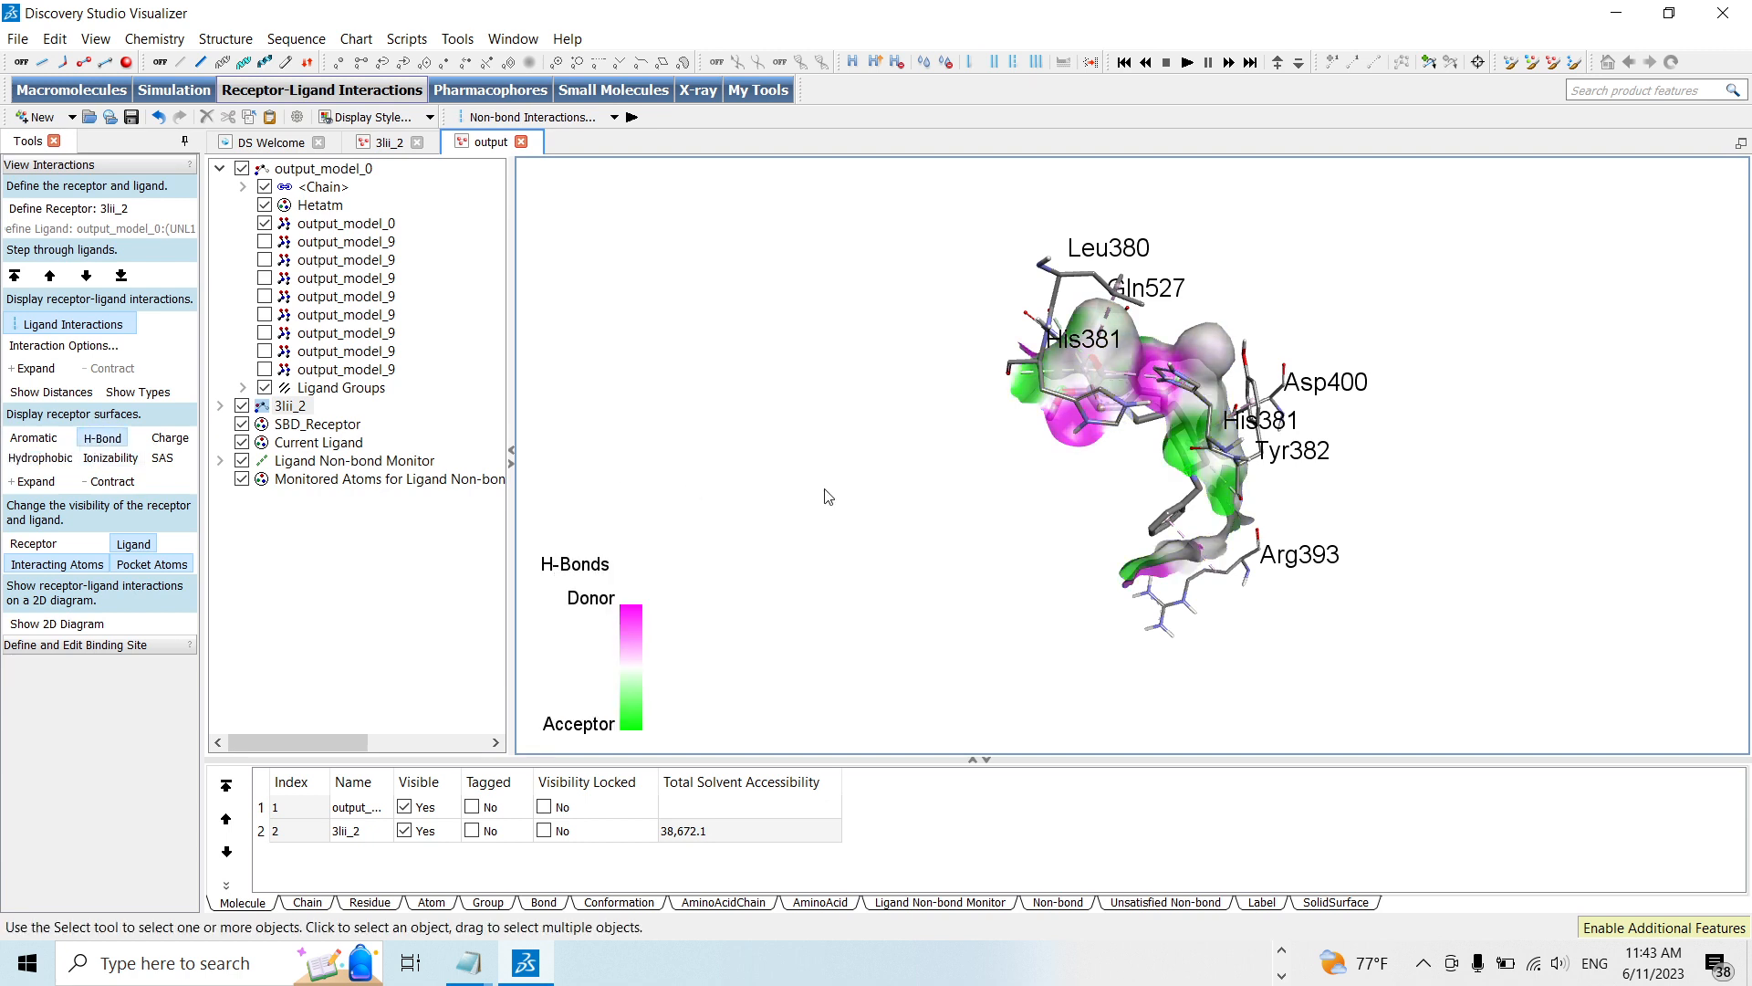
Colour the Current Ligand dark blue (#00007f)
click(333, 445)
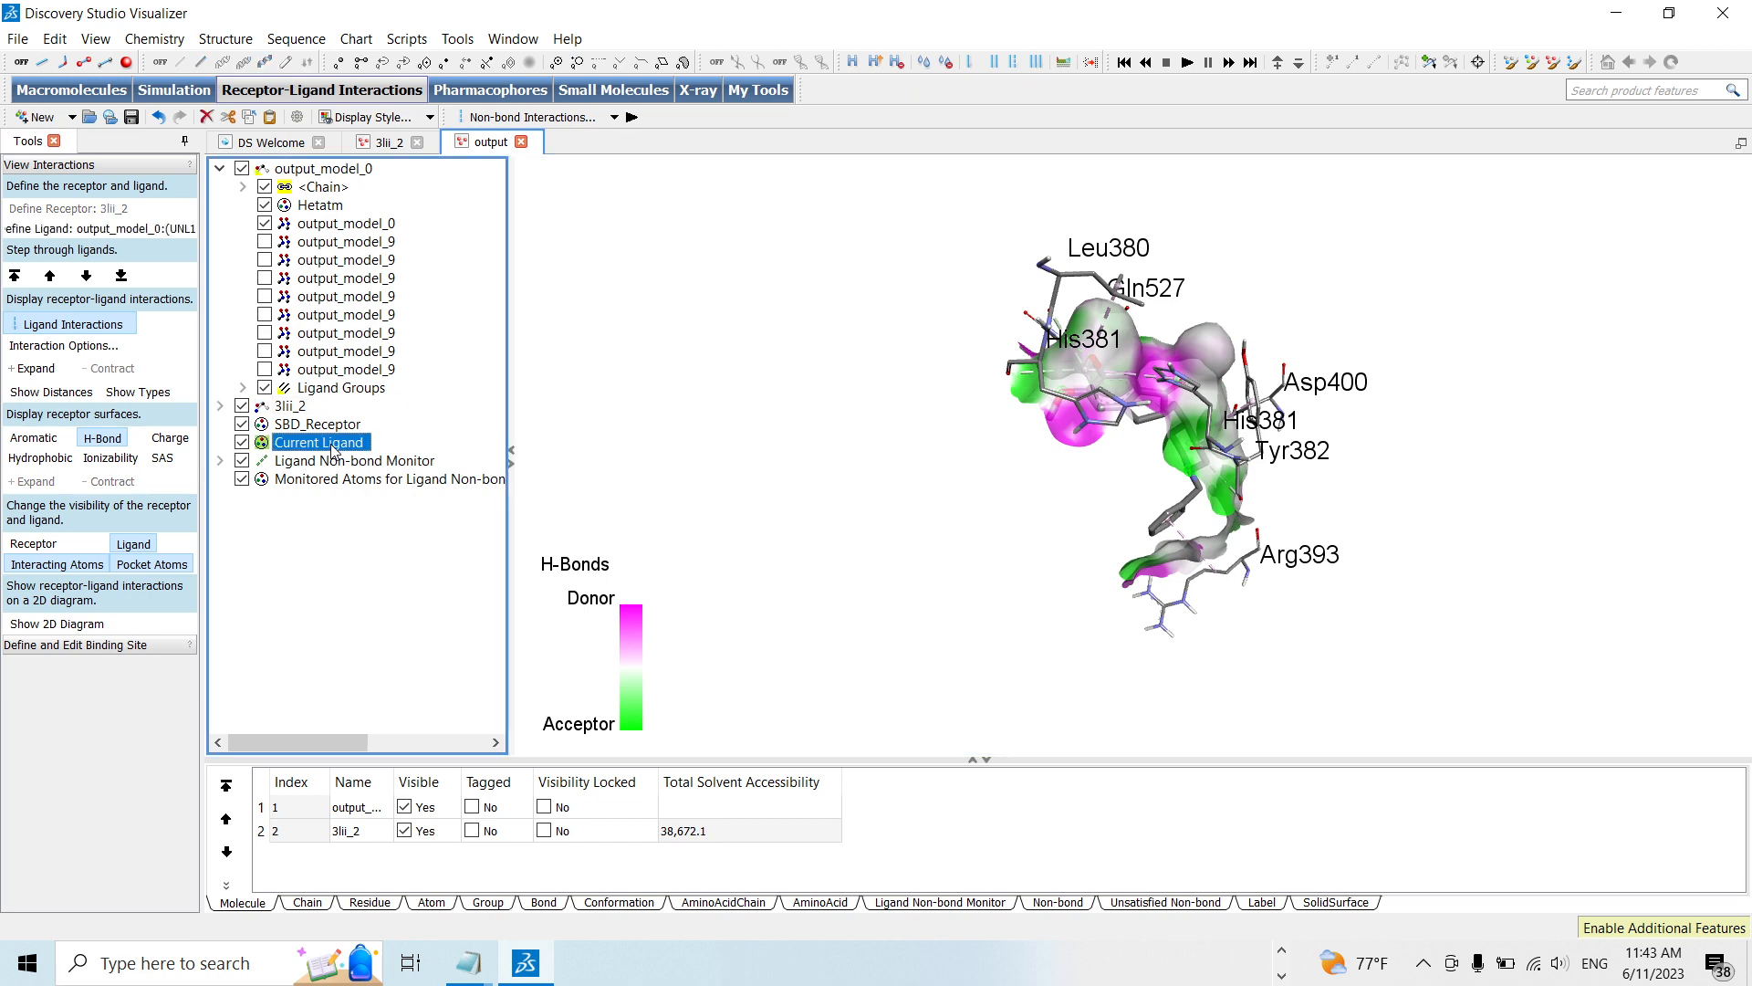
right_click(1174, 520)
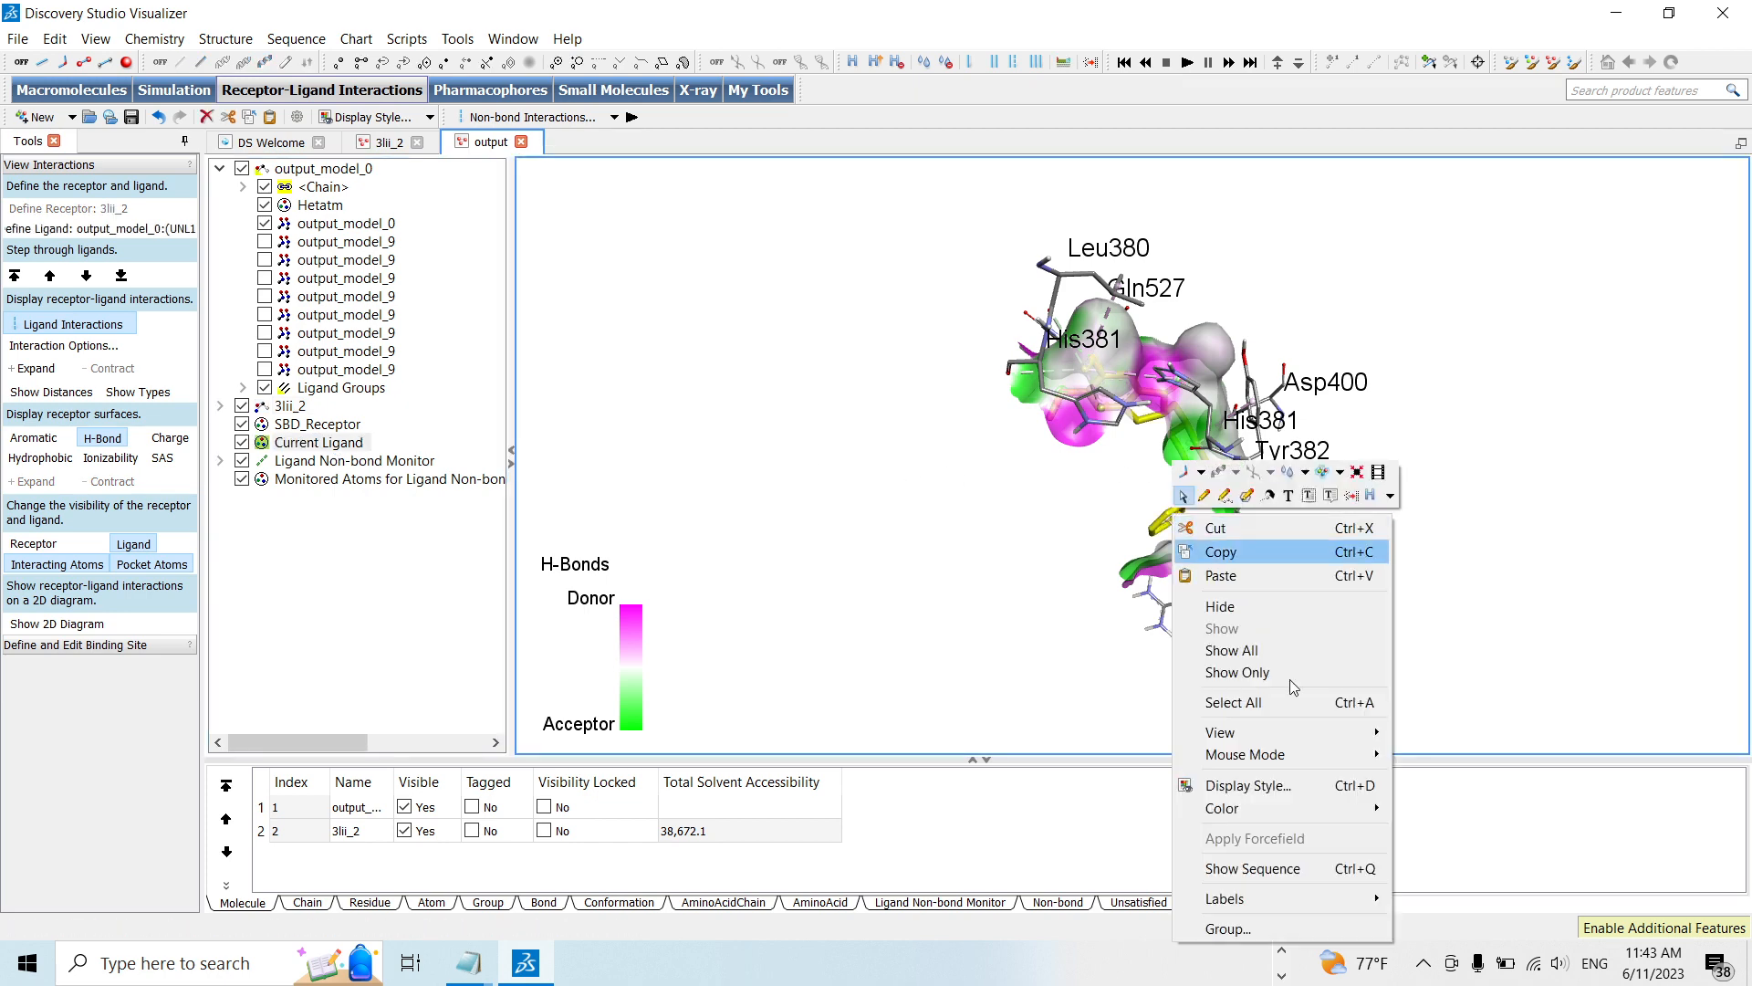
mouse_move(1378, 811)
click(1445, 810)
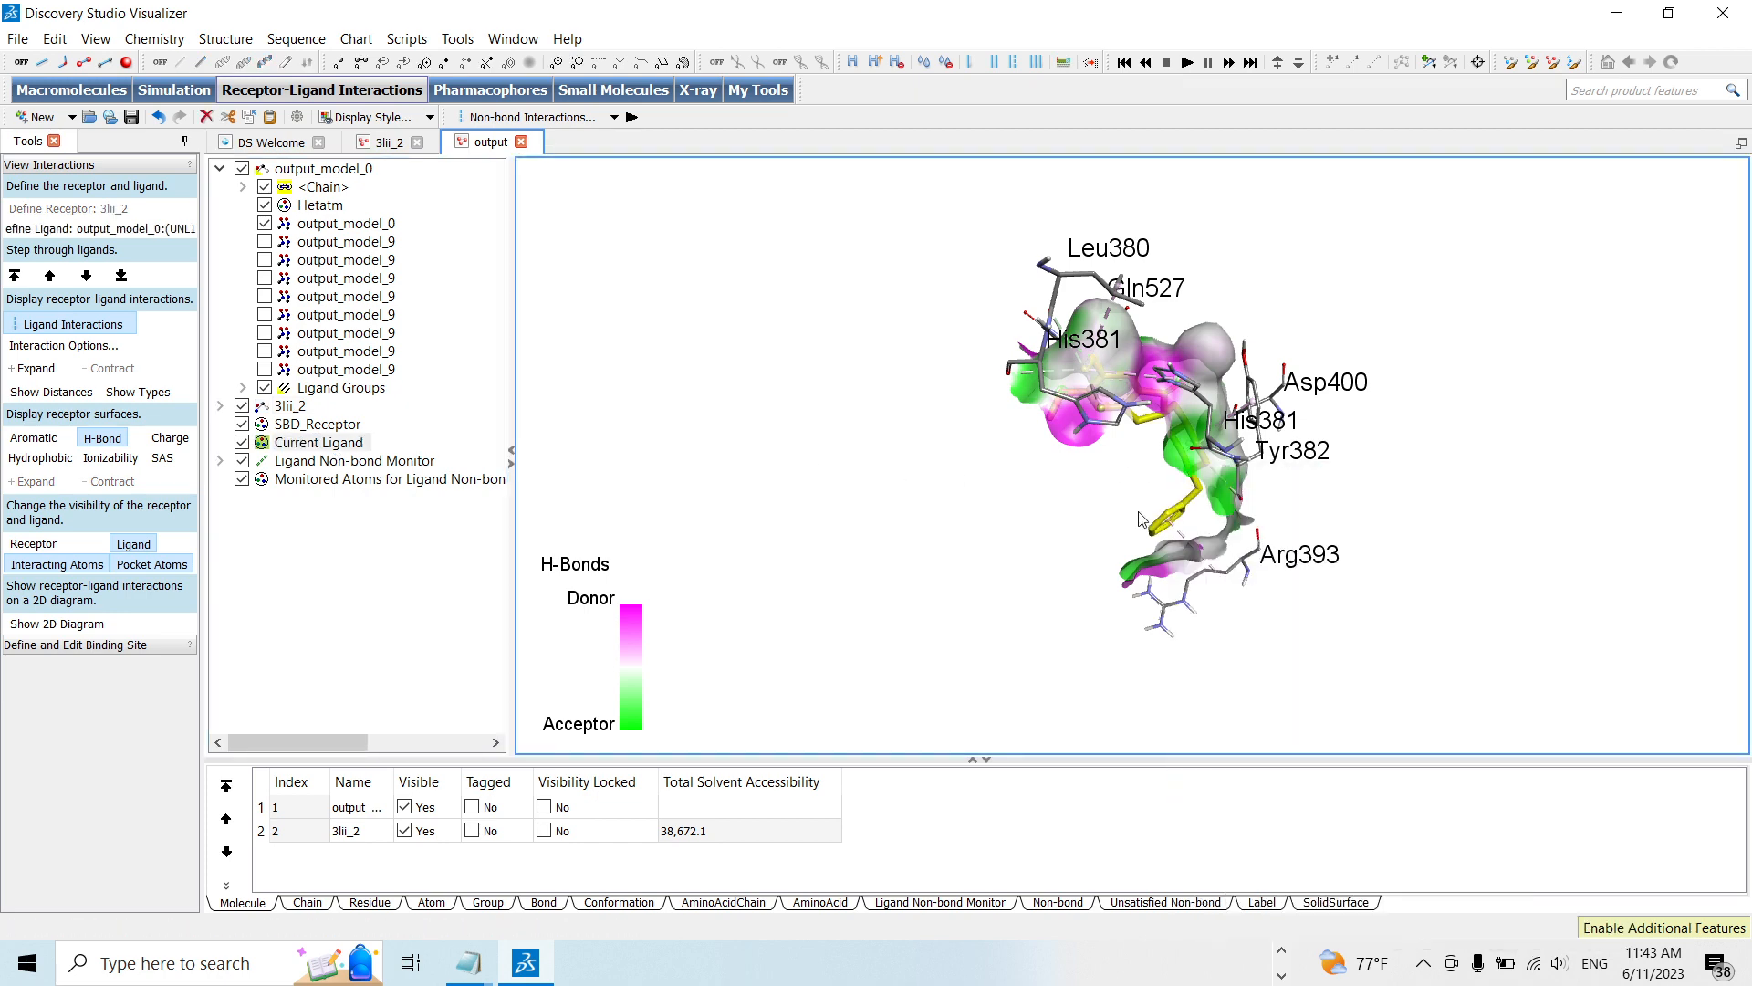
click(659, 353)
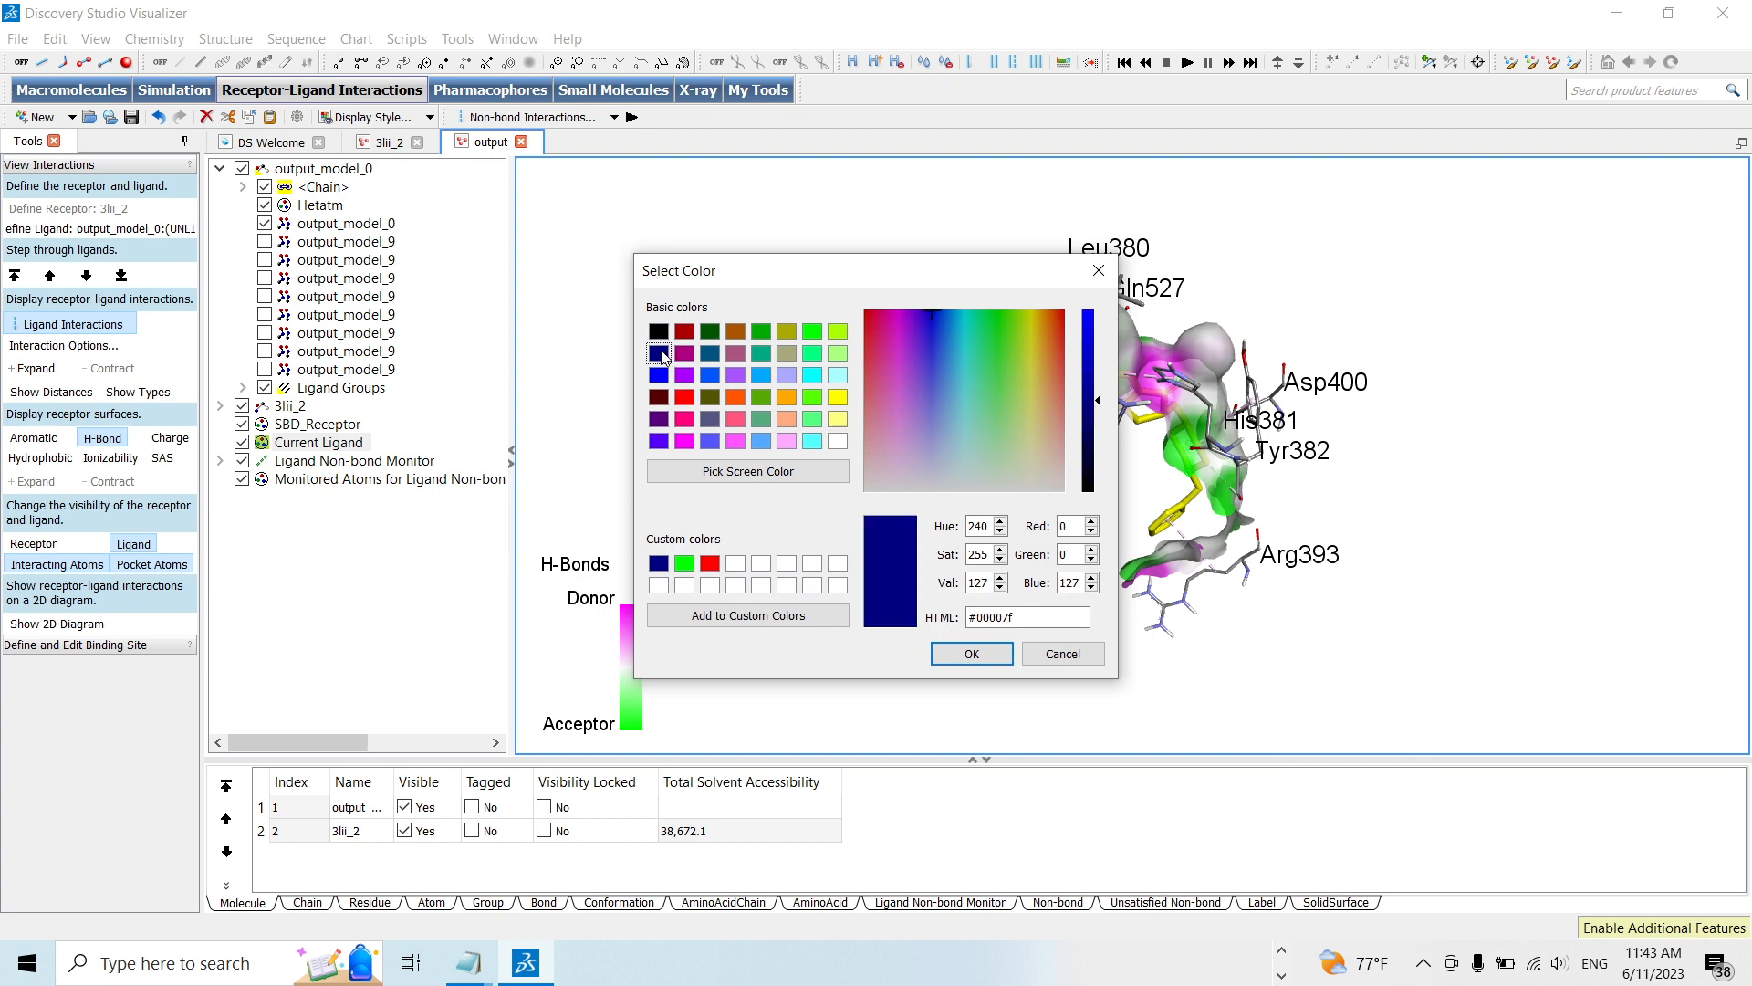
click(972, 654)
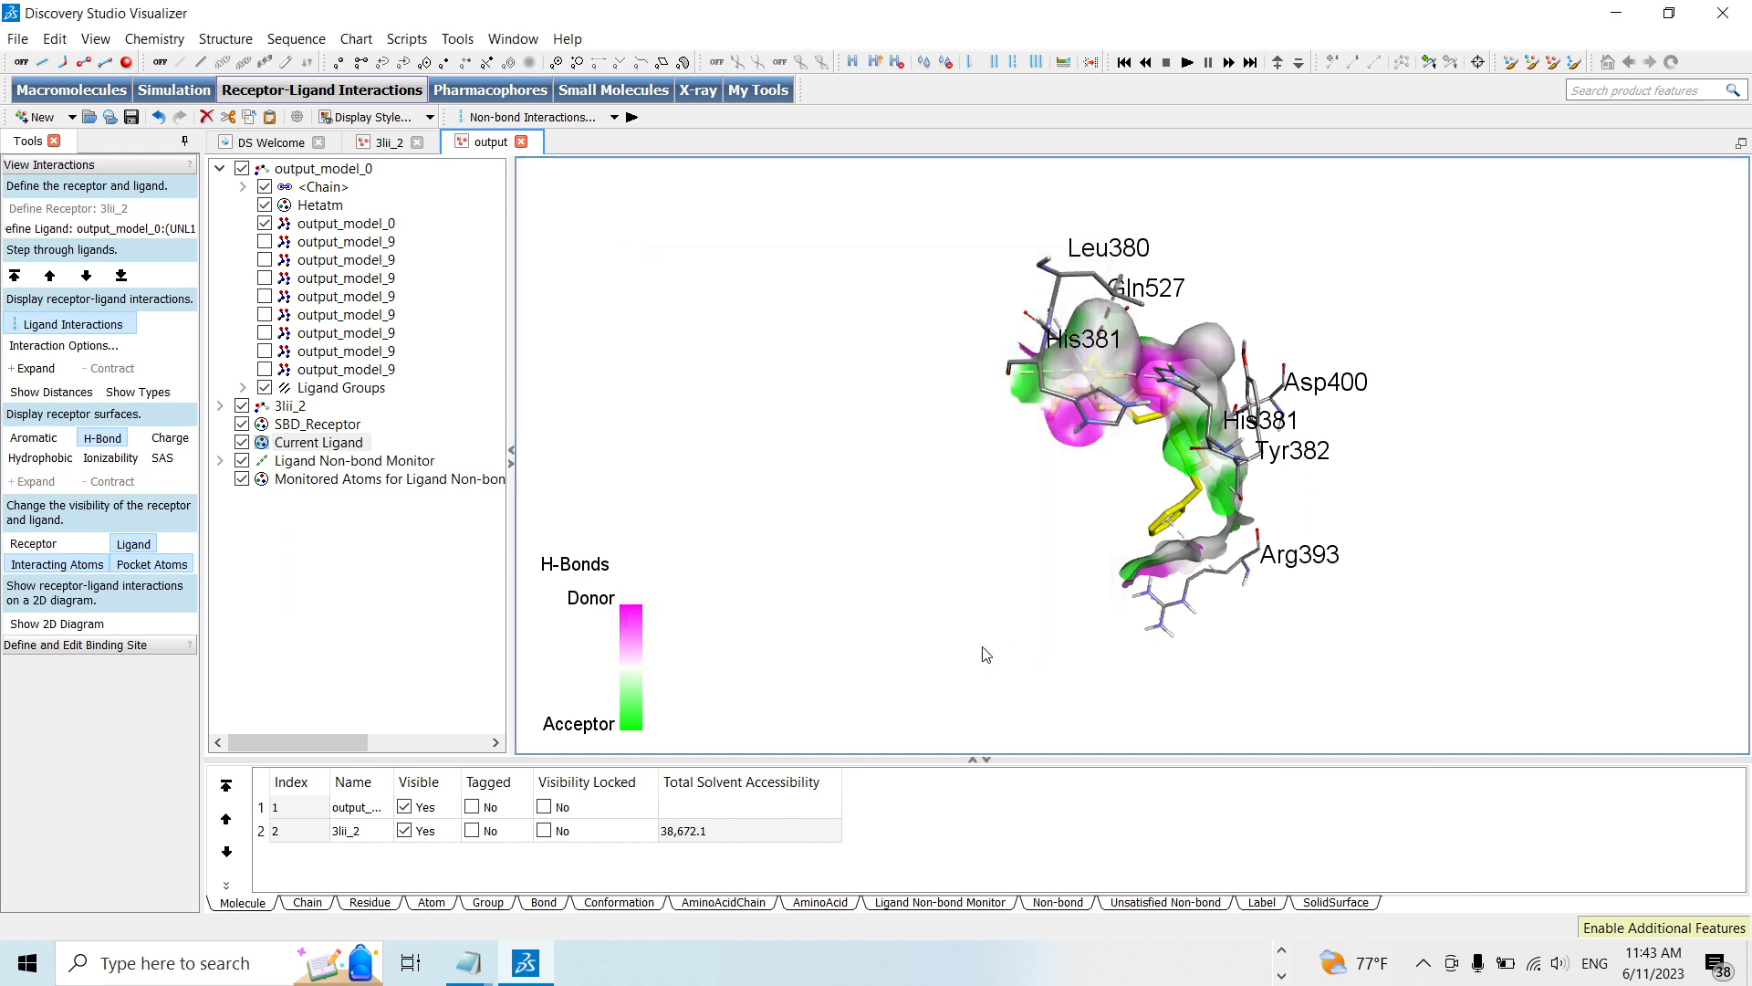
Translate and rotate the complex so the blue ligand lies clearly and enlarged within the H-bond surface pocket
right_click(940, 392)
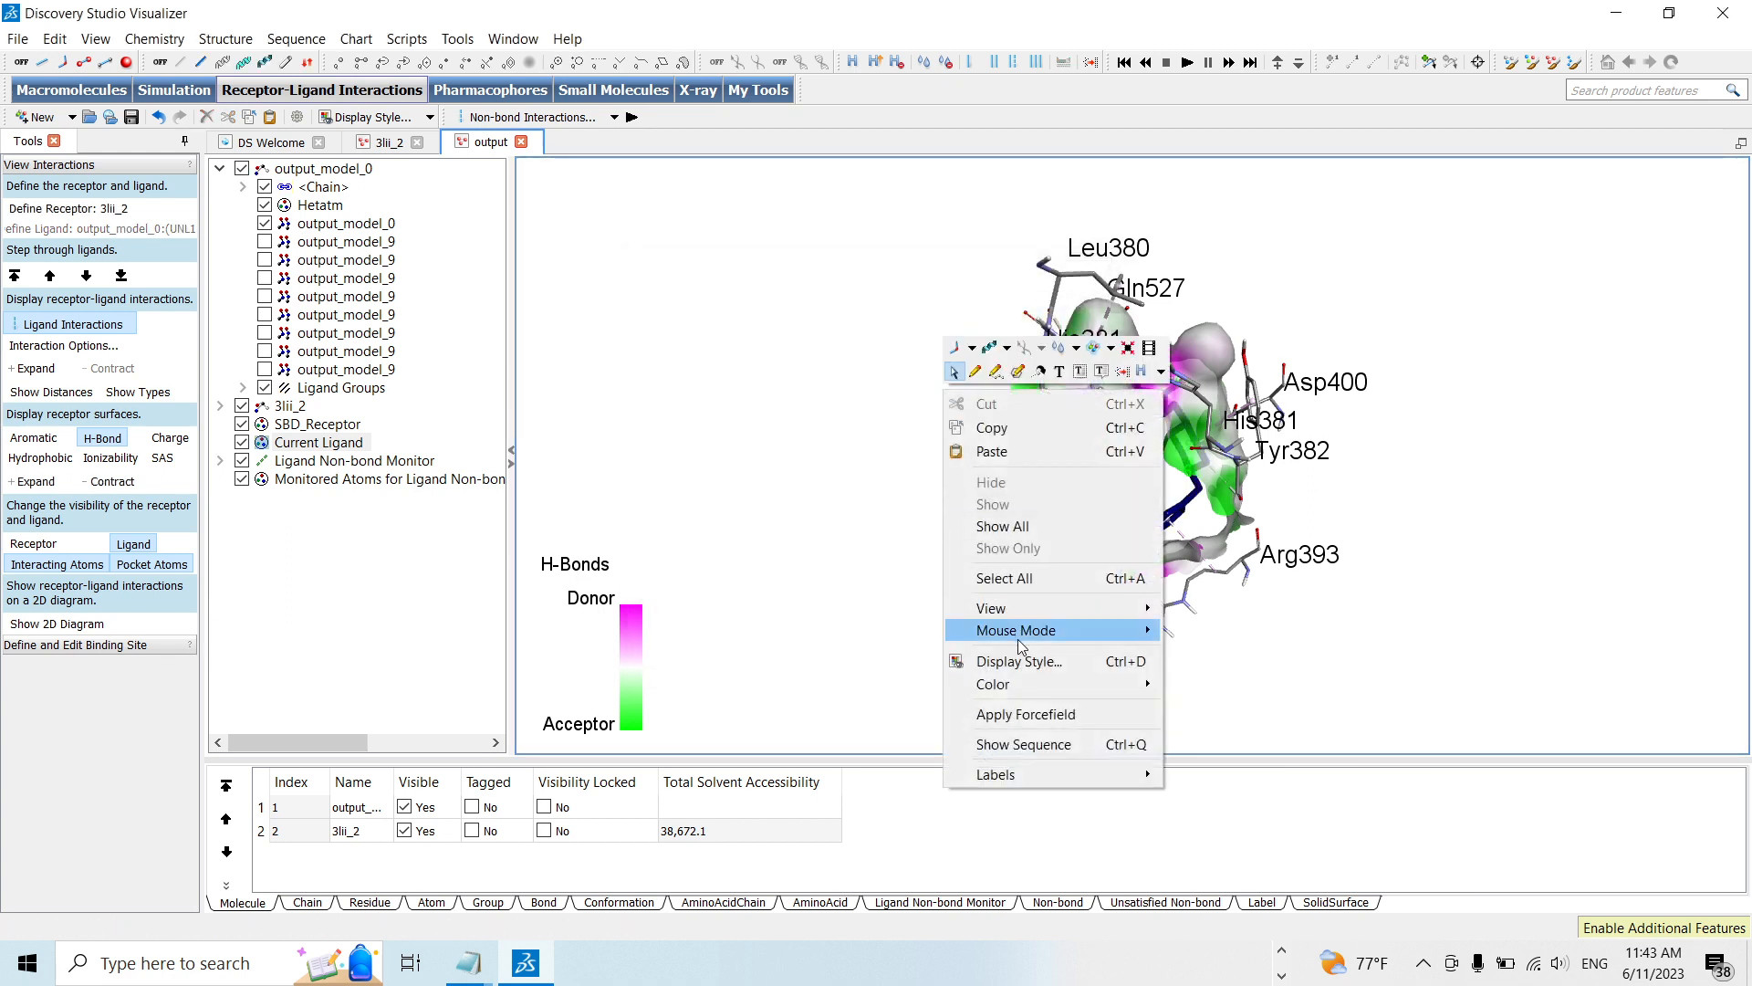
mouse_move(1029, 636)
click(1218, 678)
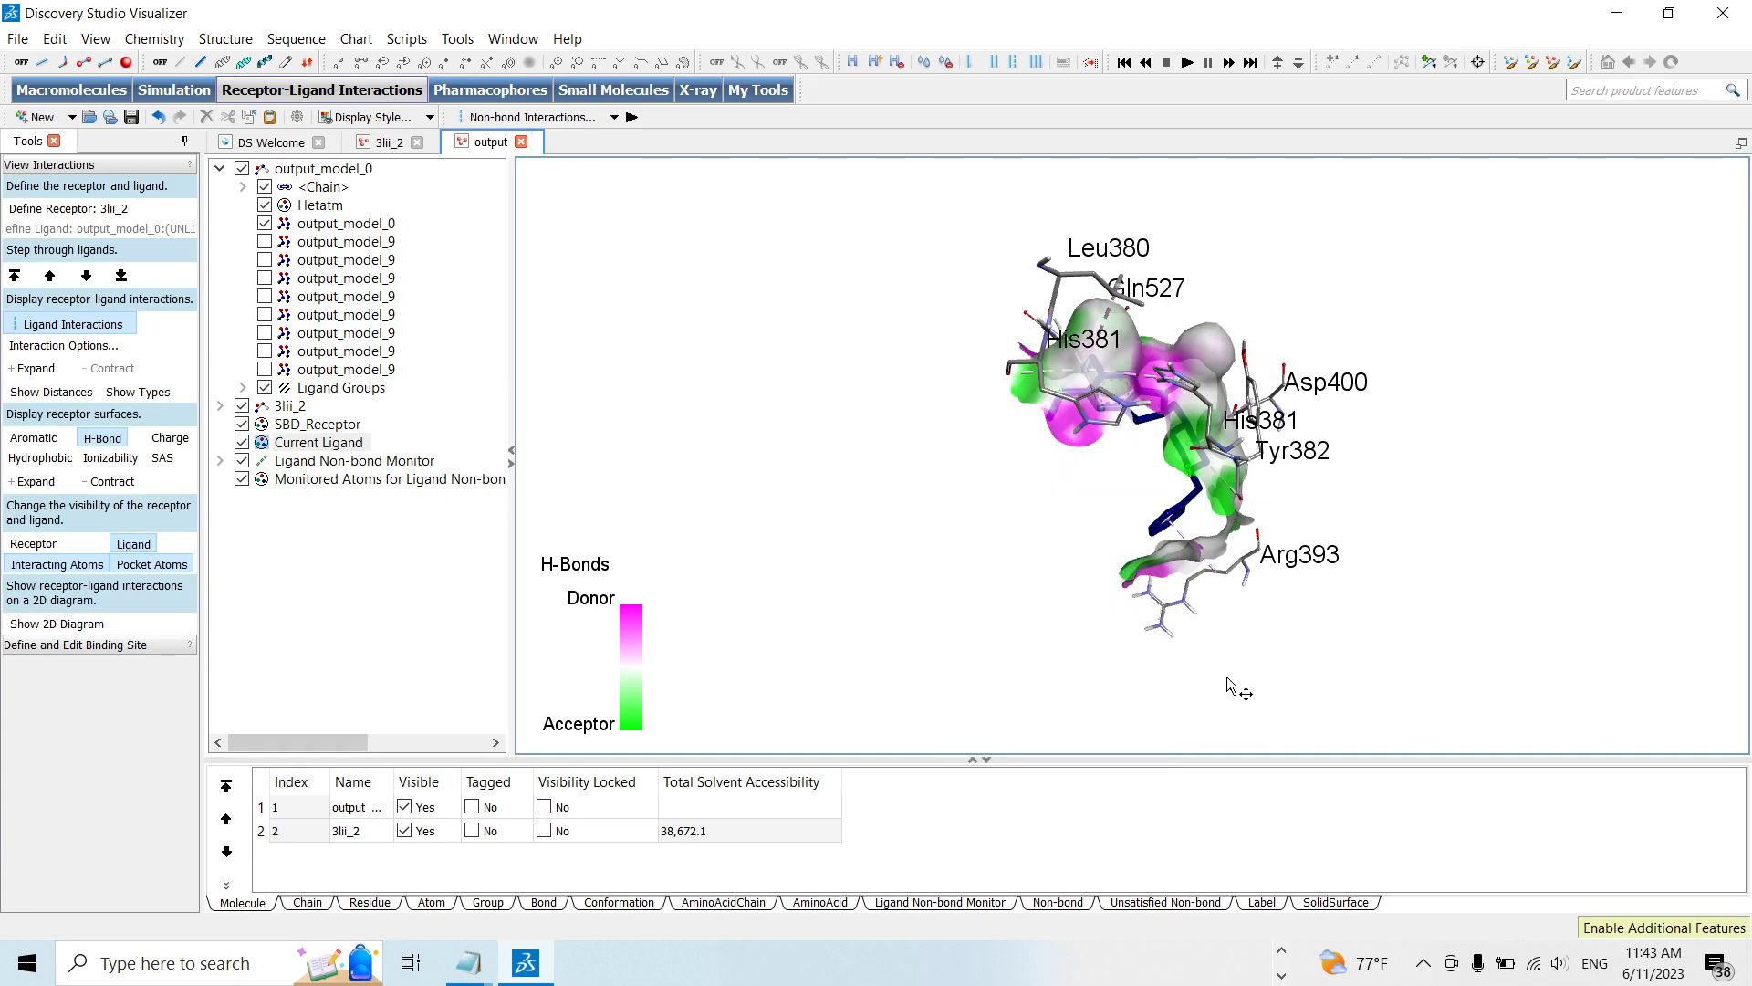
drag(1232, 688, 1196, 632)
right_click(1402, 434)
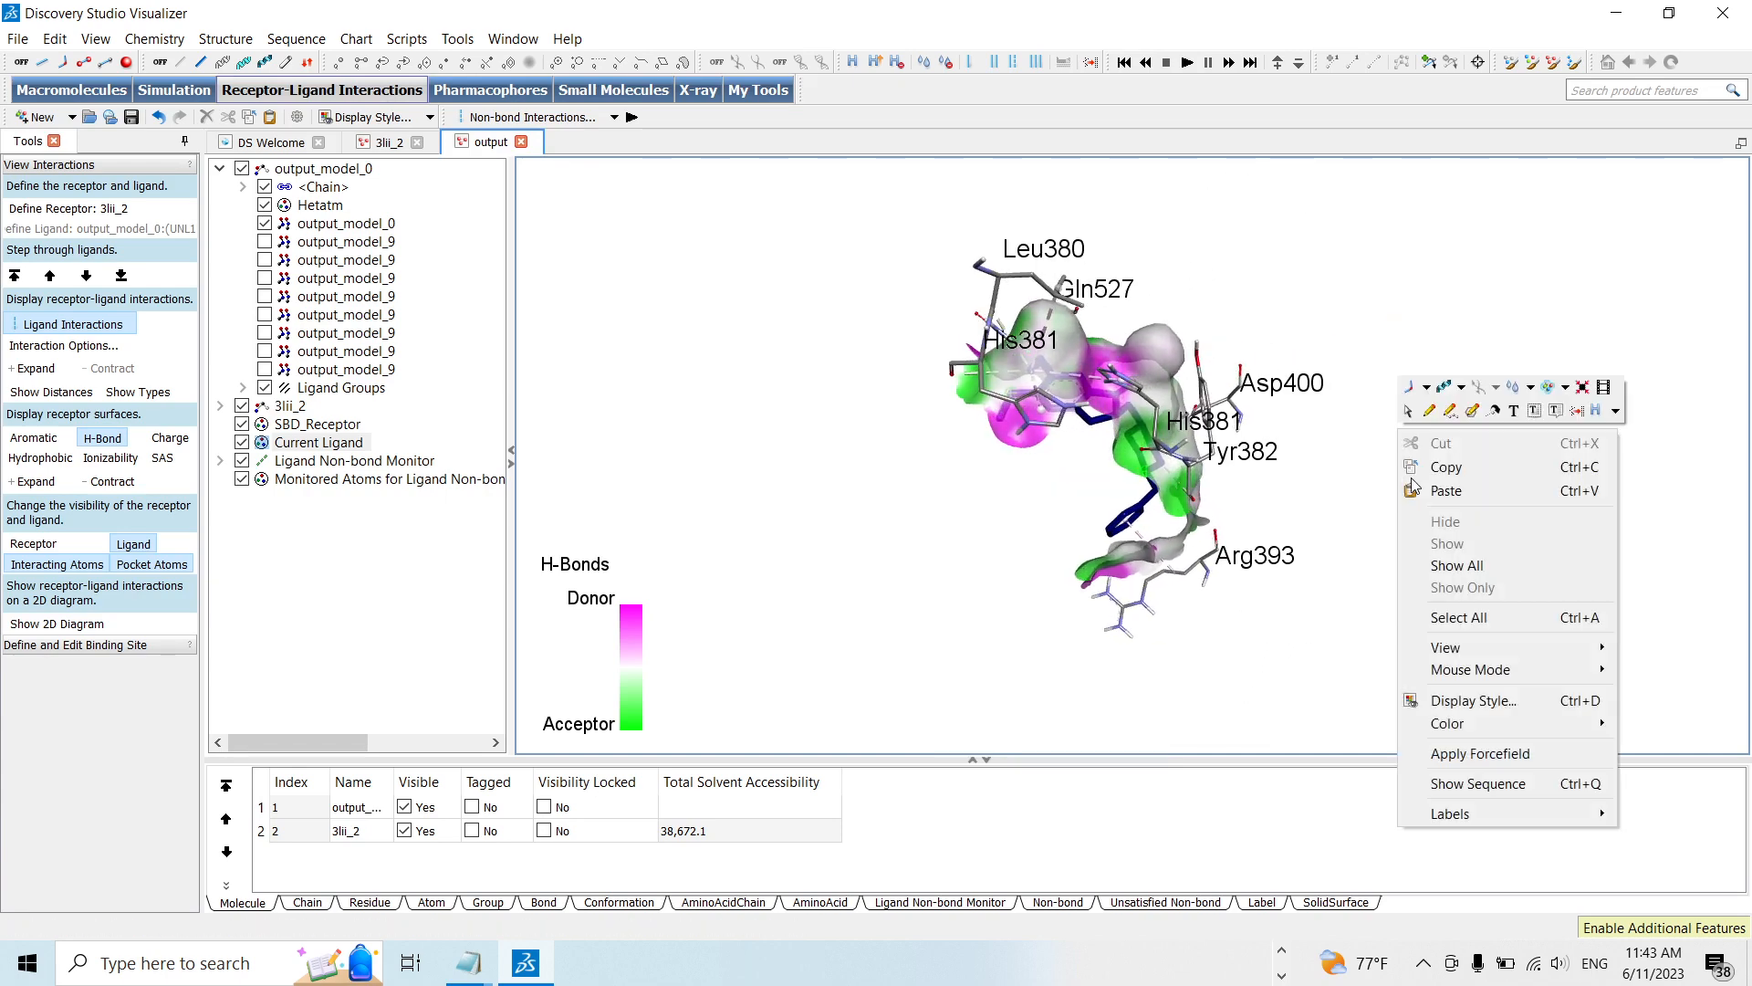
mouse_move(1508, 671)
click(1634, 704)
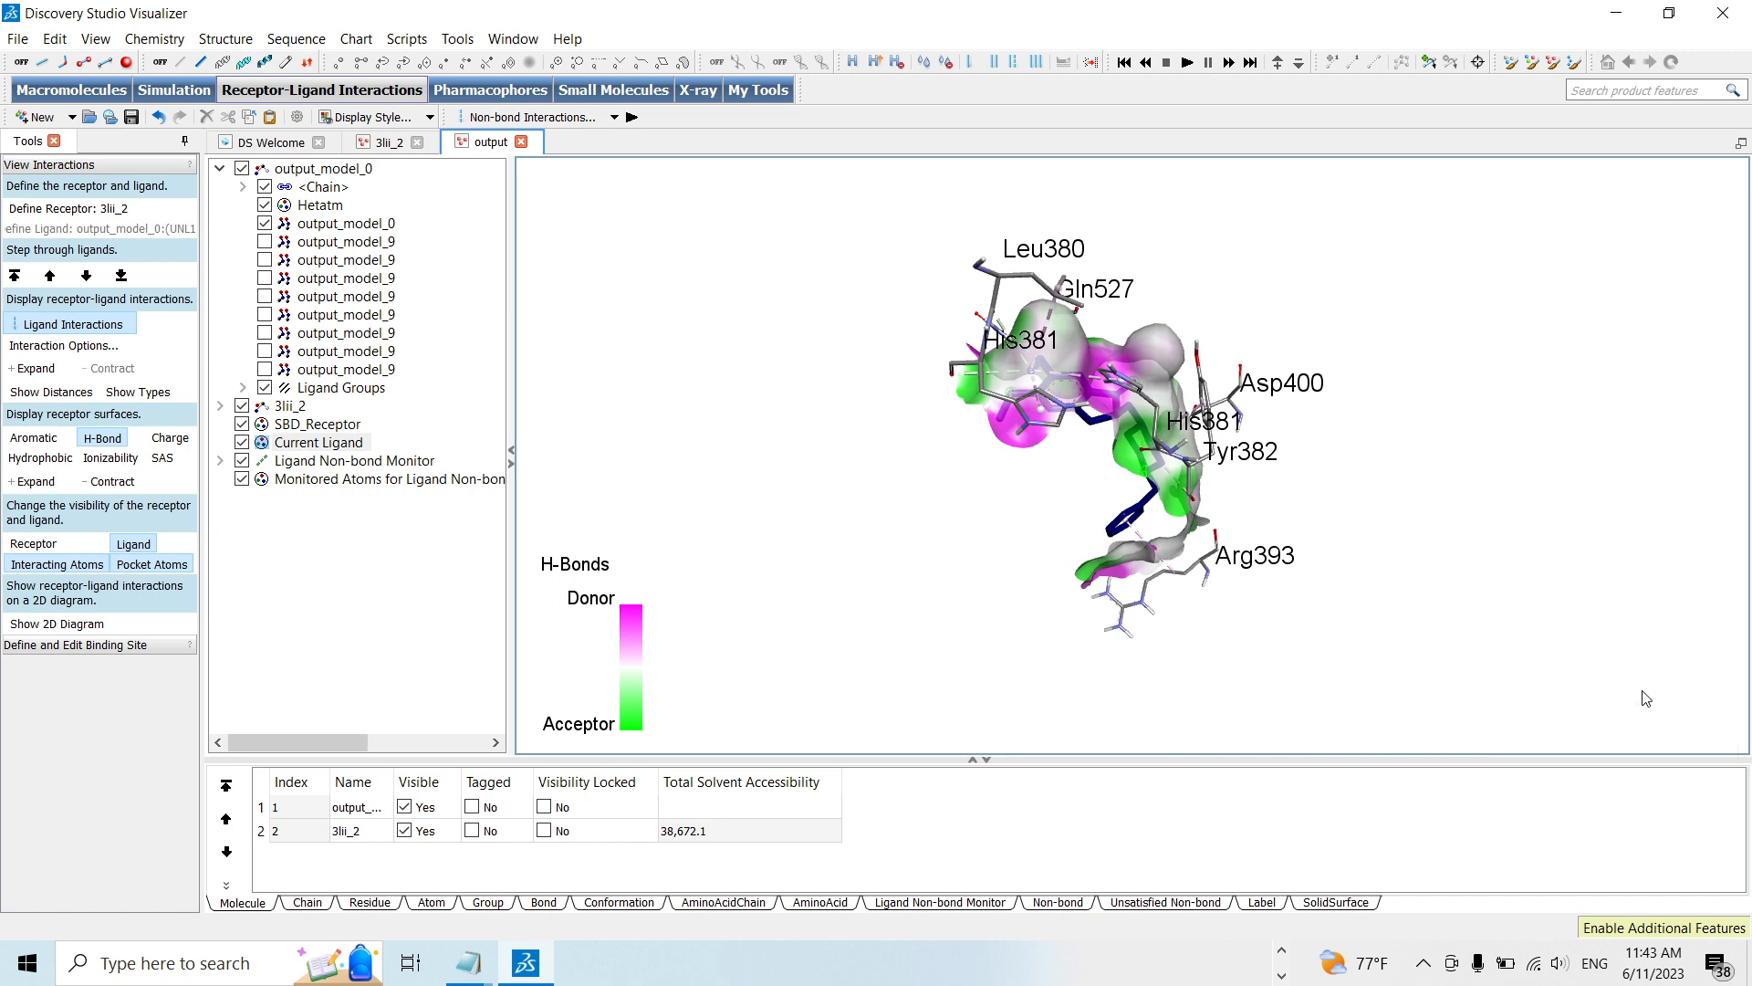
drag(1177, 465, 1405, 358)
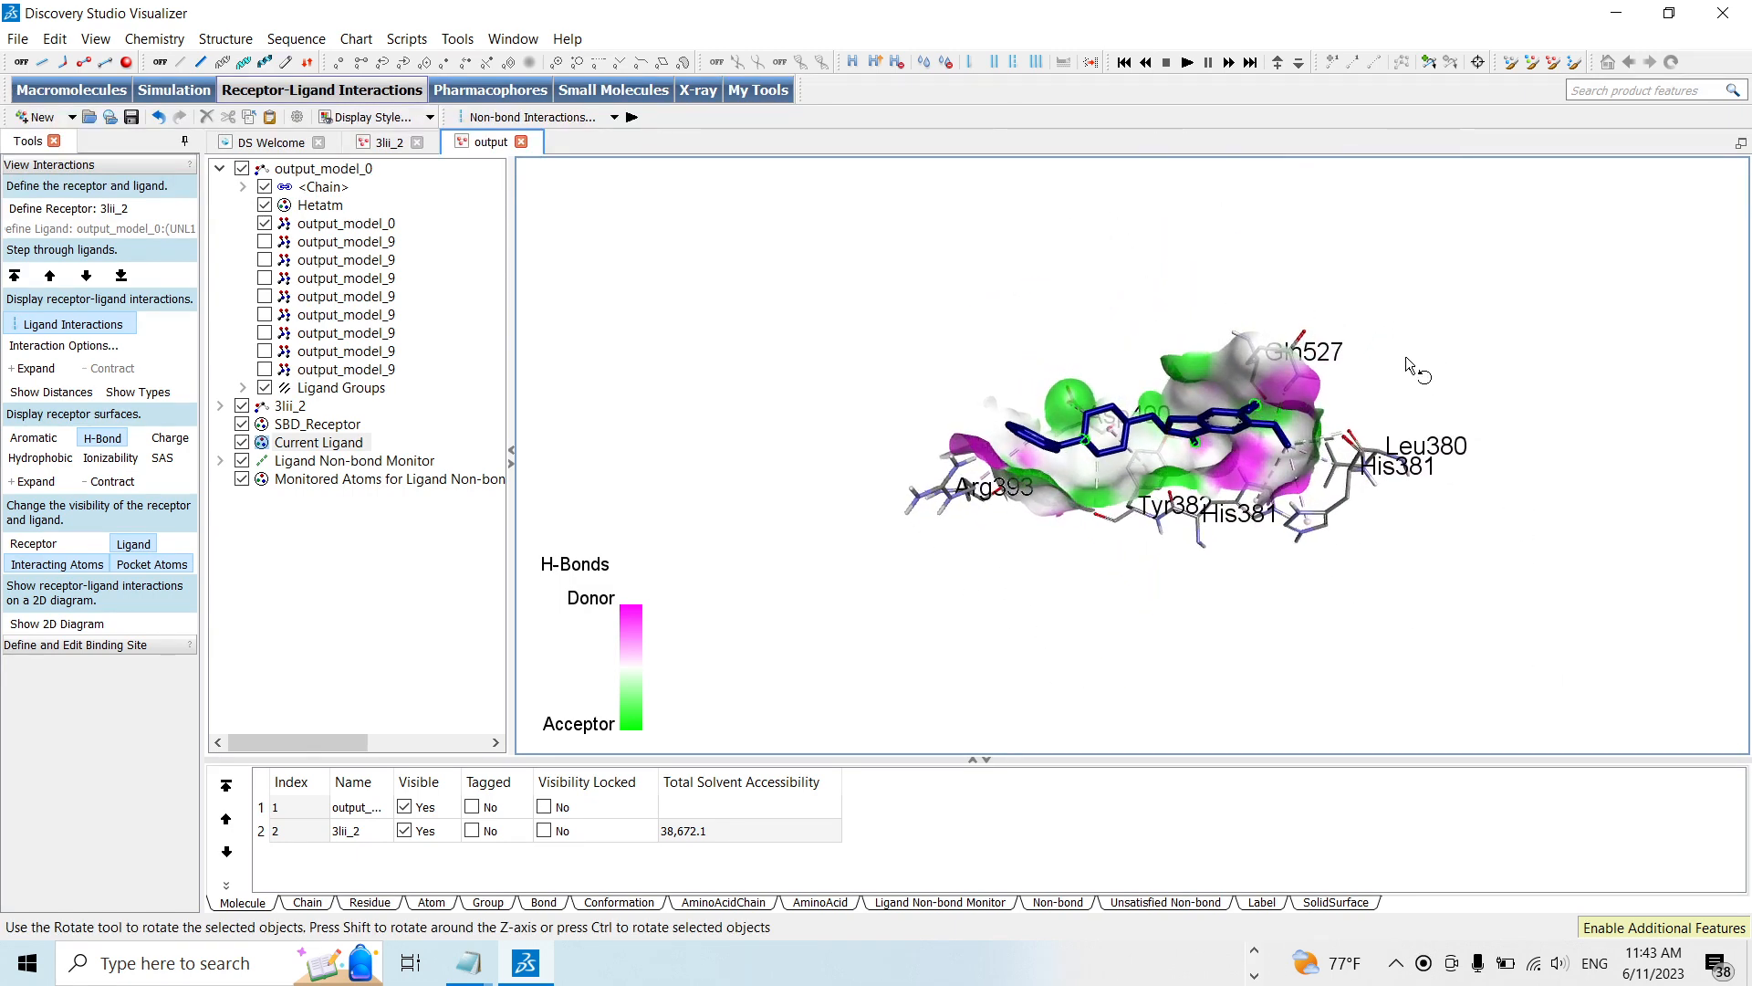
scroll(1371, 402, up, 5)
scroll(1365, 403, down, 2)
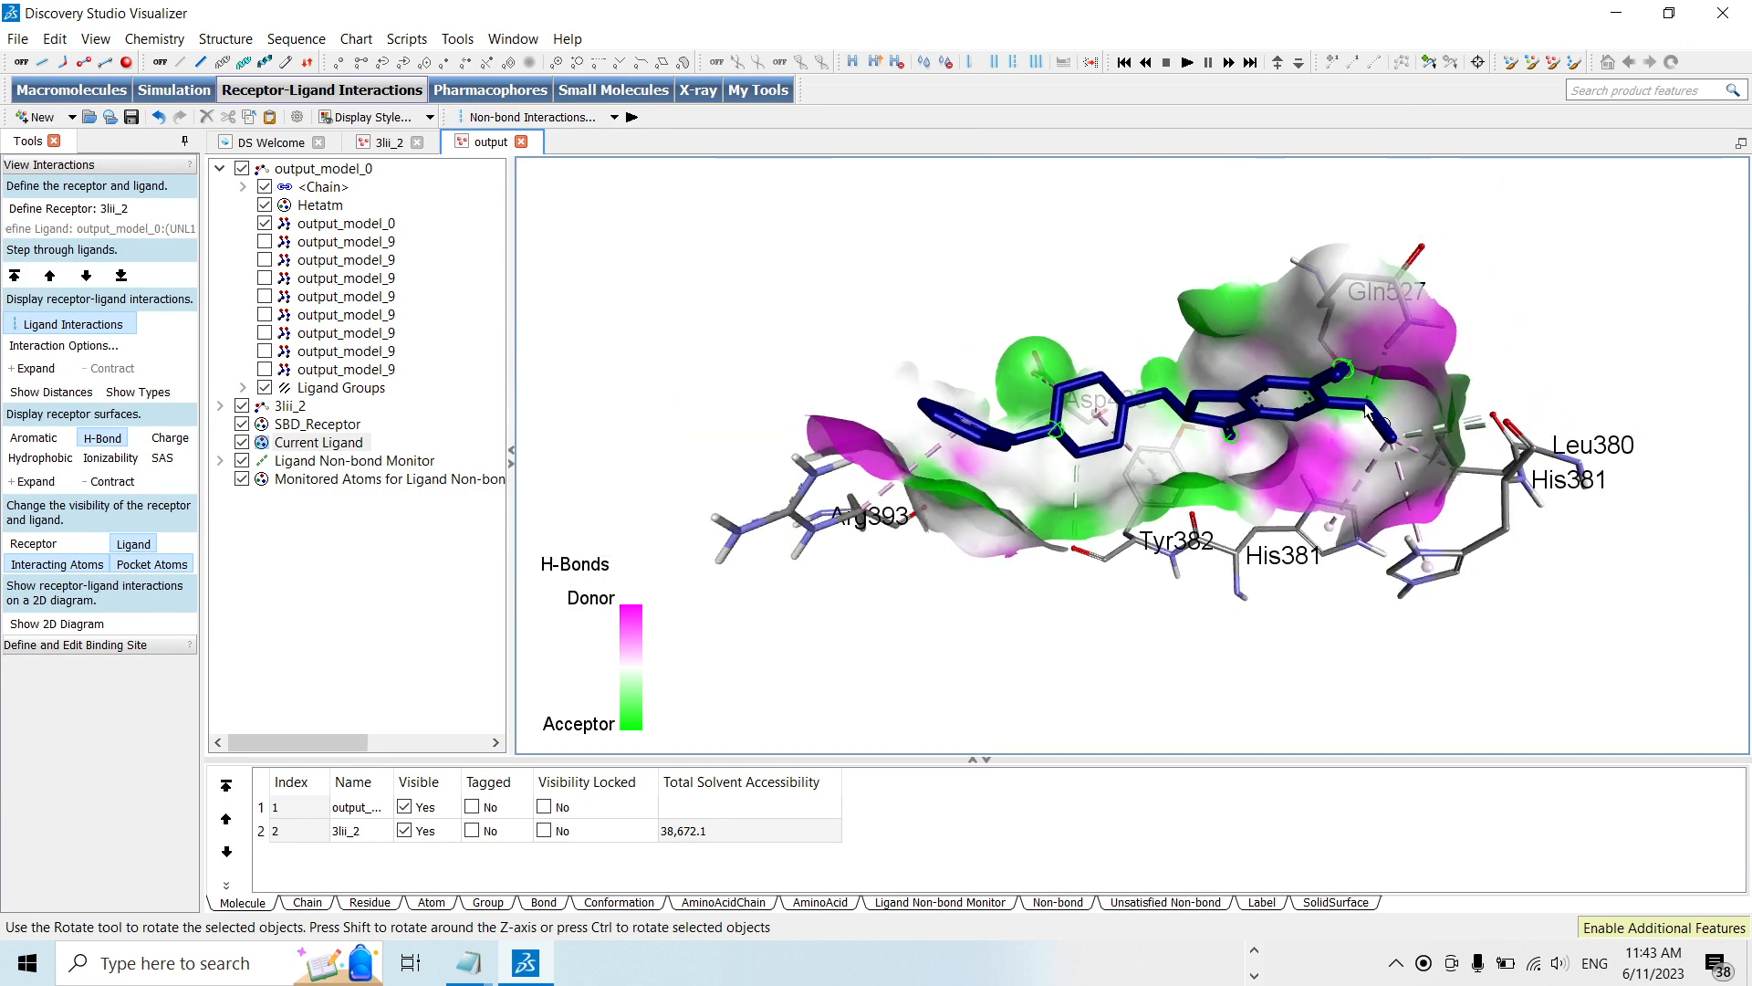
mouse_move(1295, 370)
mouse_down()
mouse_move(1290, 346)
mouse_move(1313, 412)
mouse_move(1301, 346)
mouse_move(1292, 363)
mouse_up()
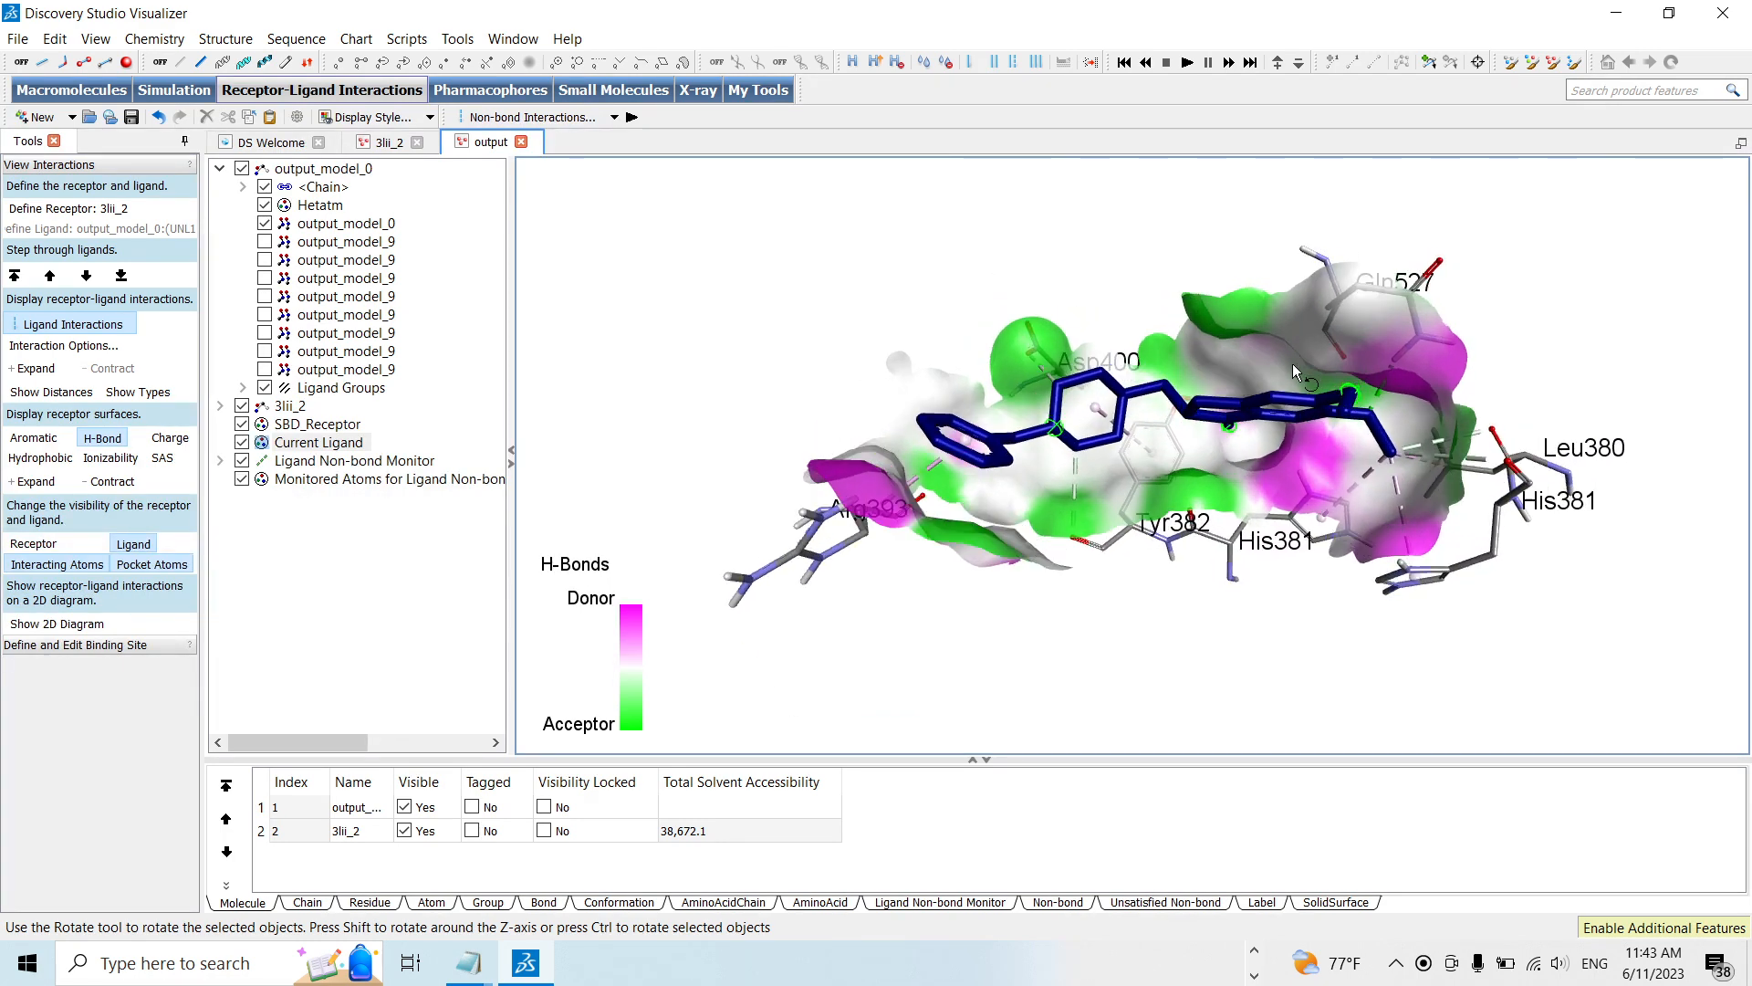
Show the distances and types of the ligand interactions, and turn the complex so the ligand and residue labels are readable
click(66, 395)
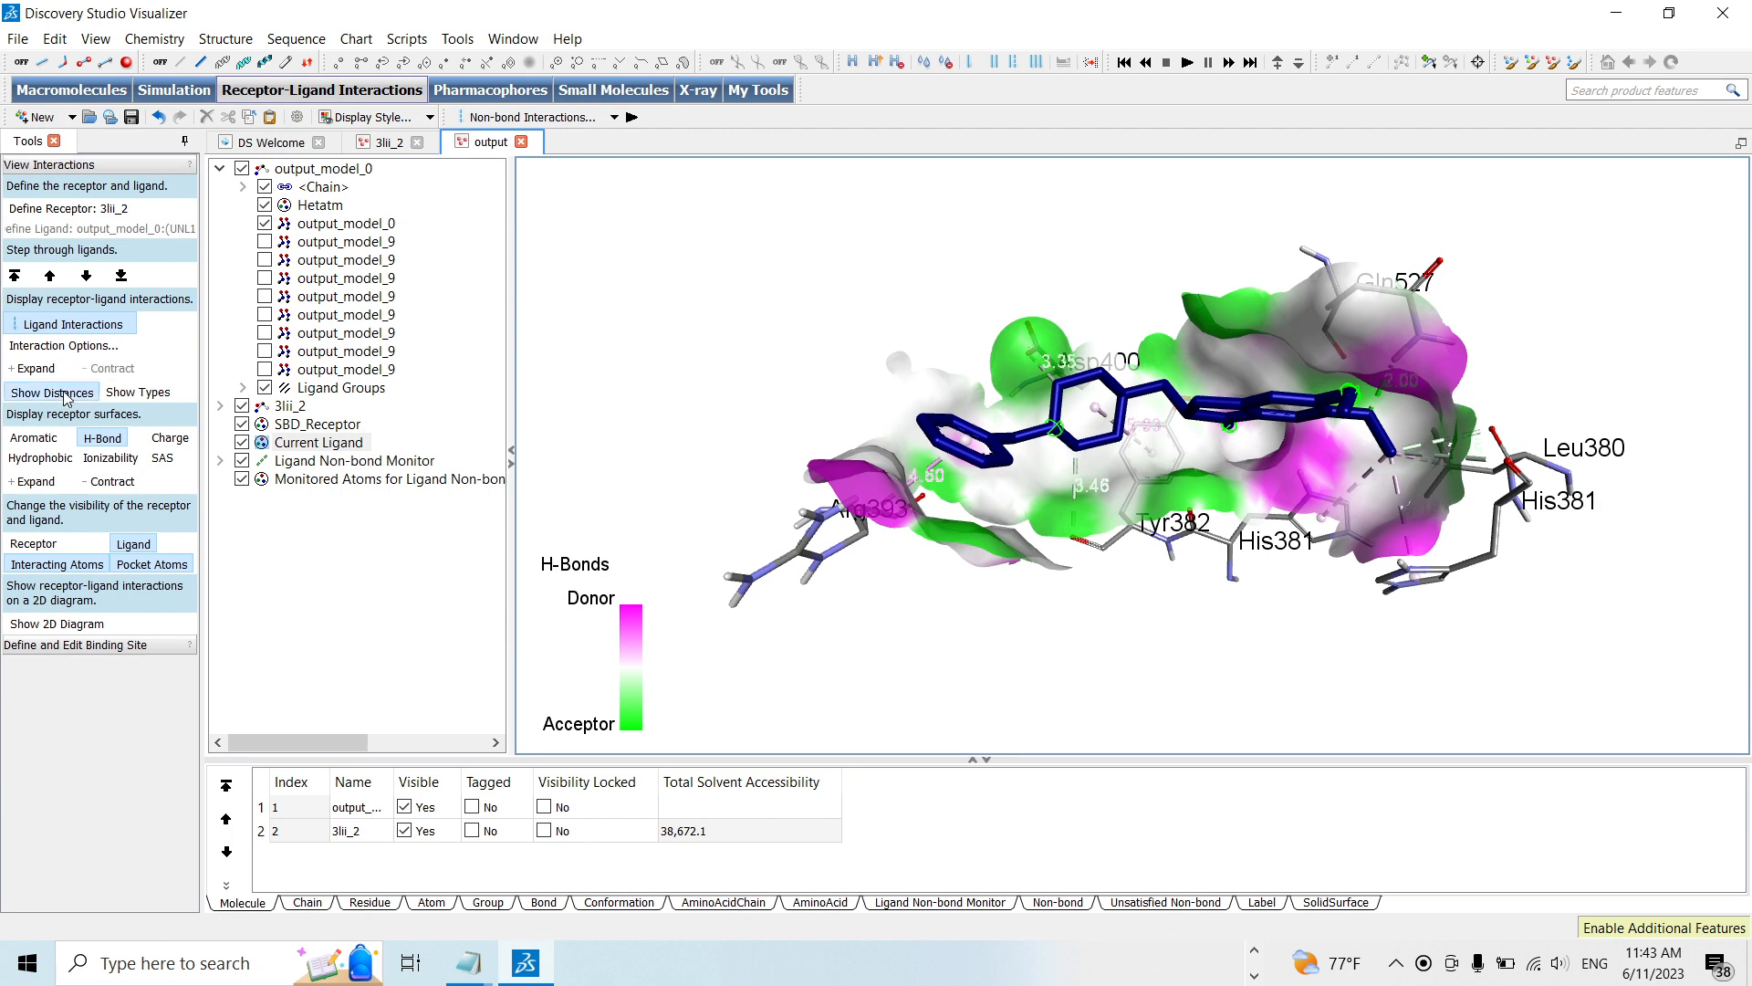
click(153, 396)
drag(1252, 577, 1247, 633)
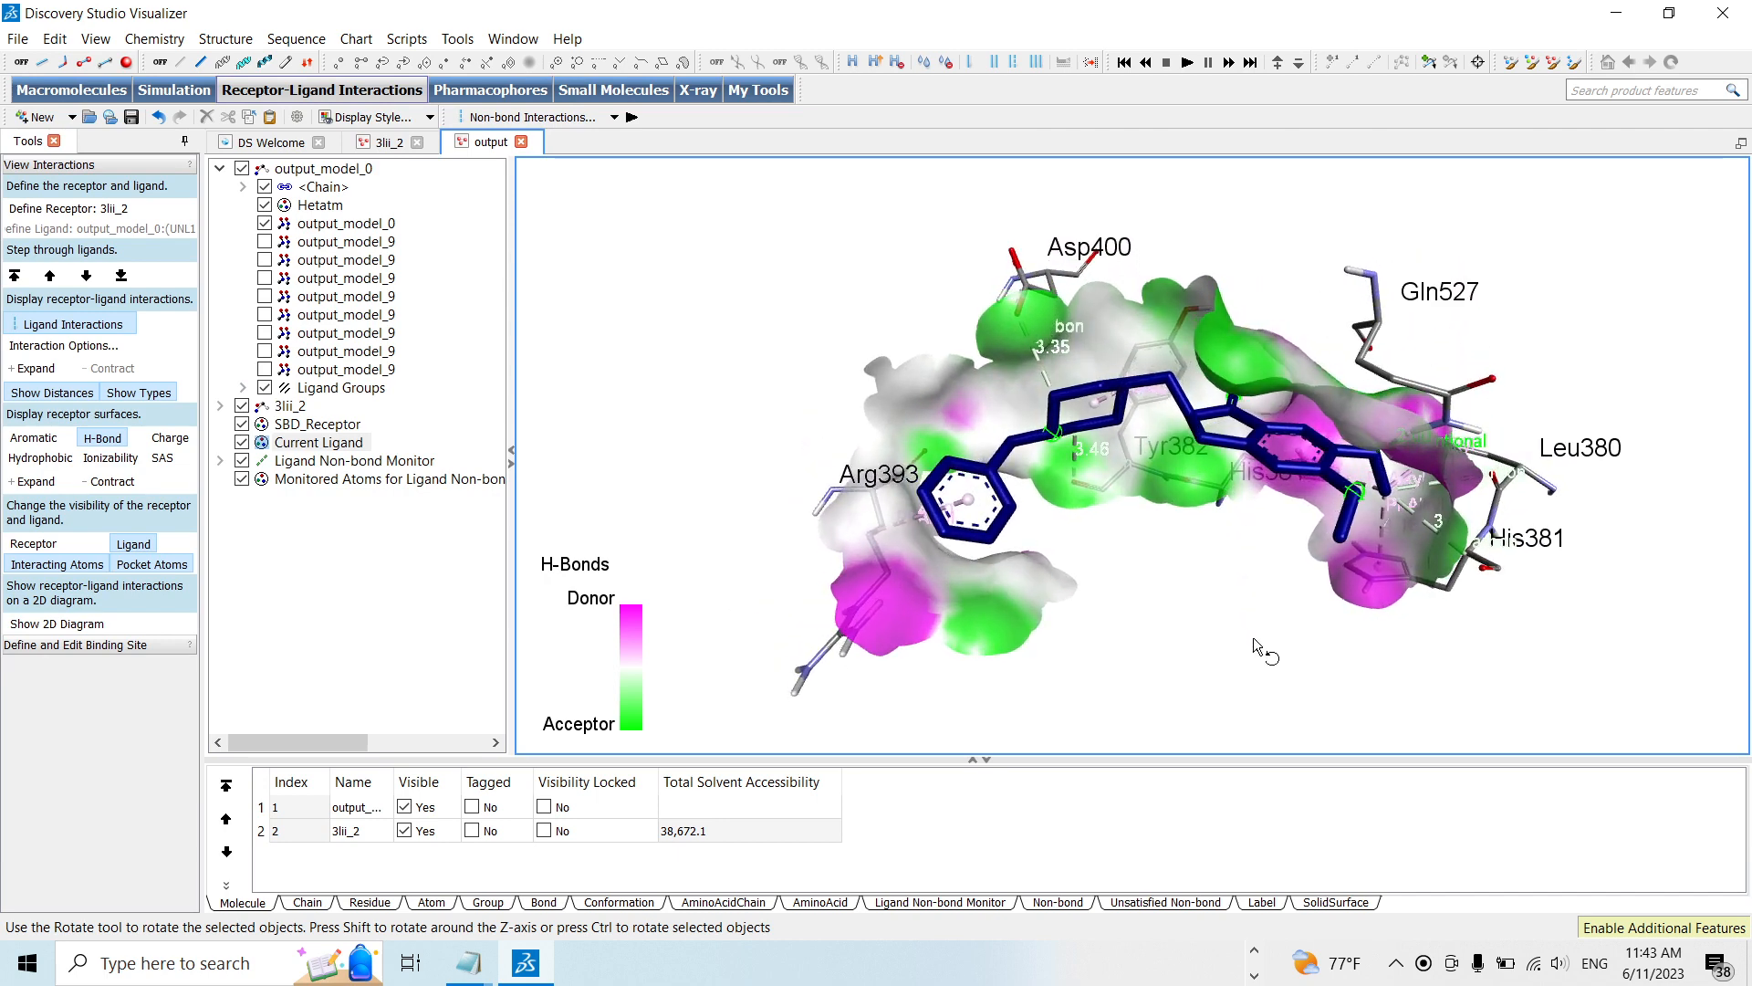
Save the 3D interaction view as an Image Files export named output in the Donep and AChE folder
click(17, 38)
click(217, 284)
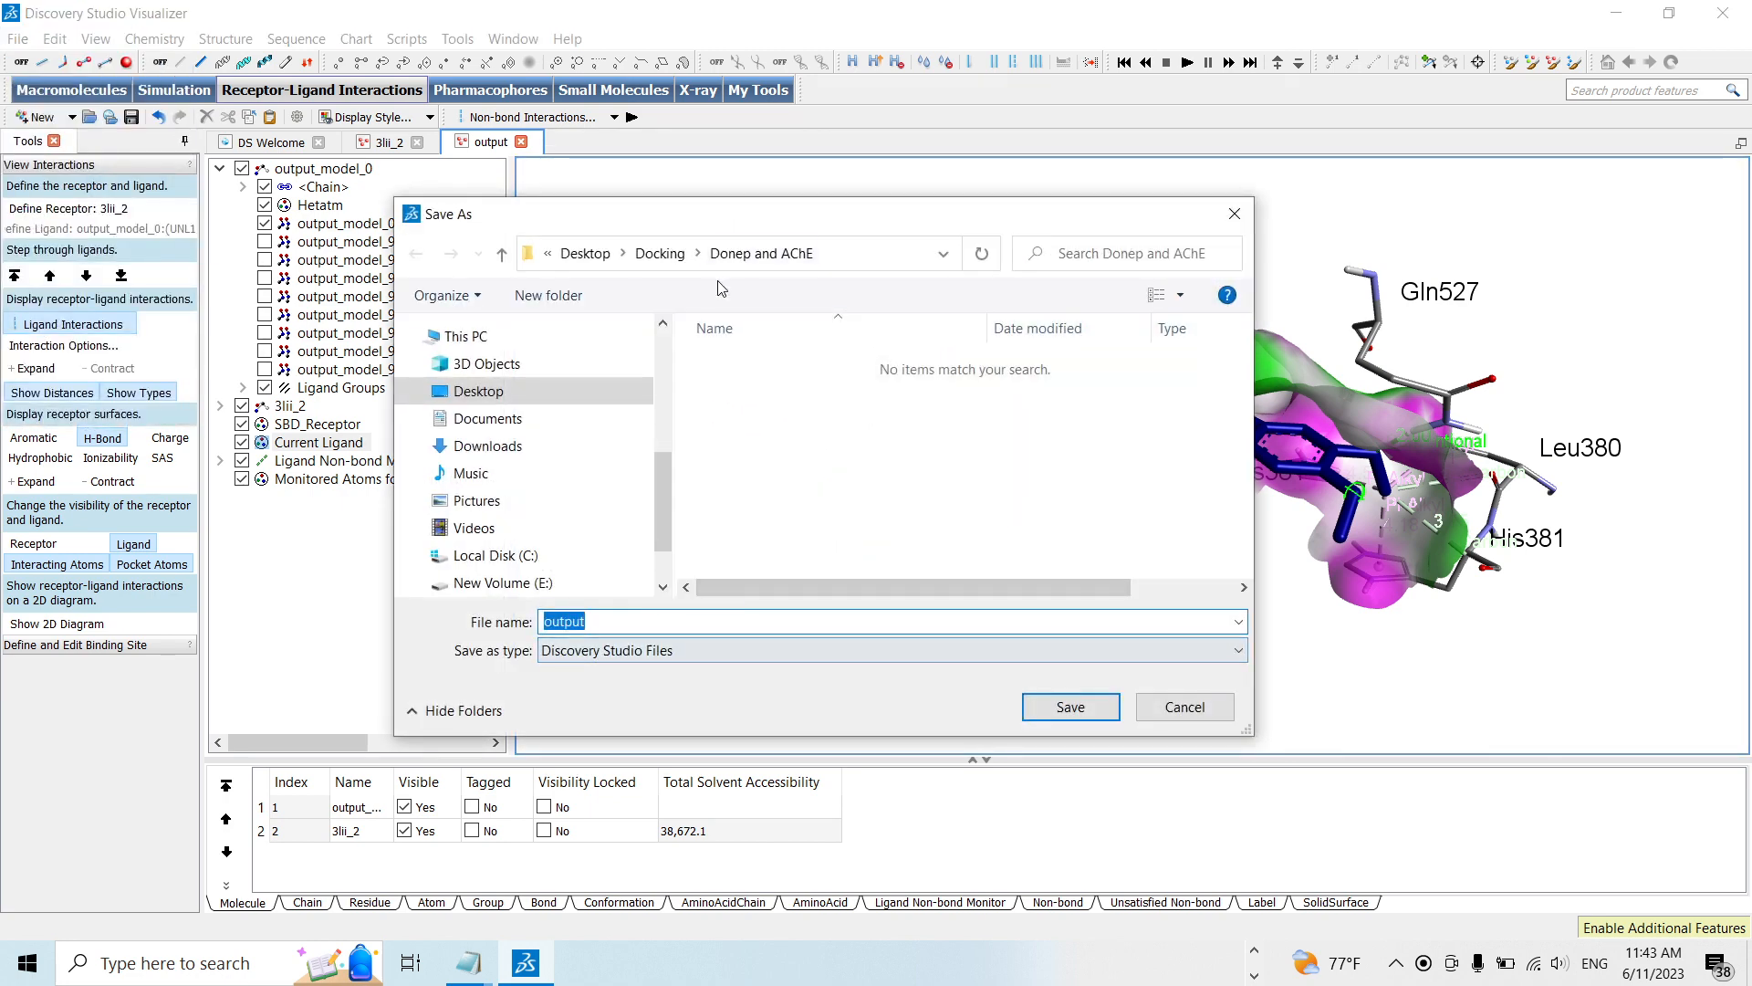
click(678, 659)
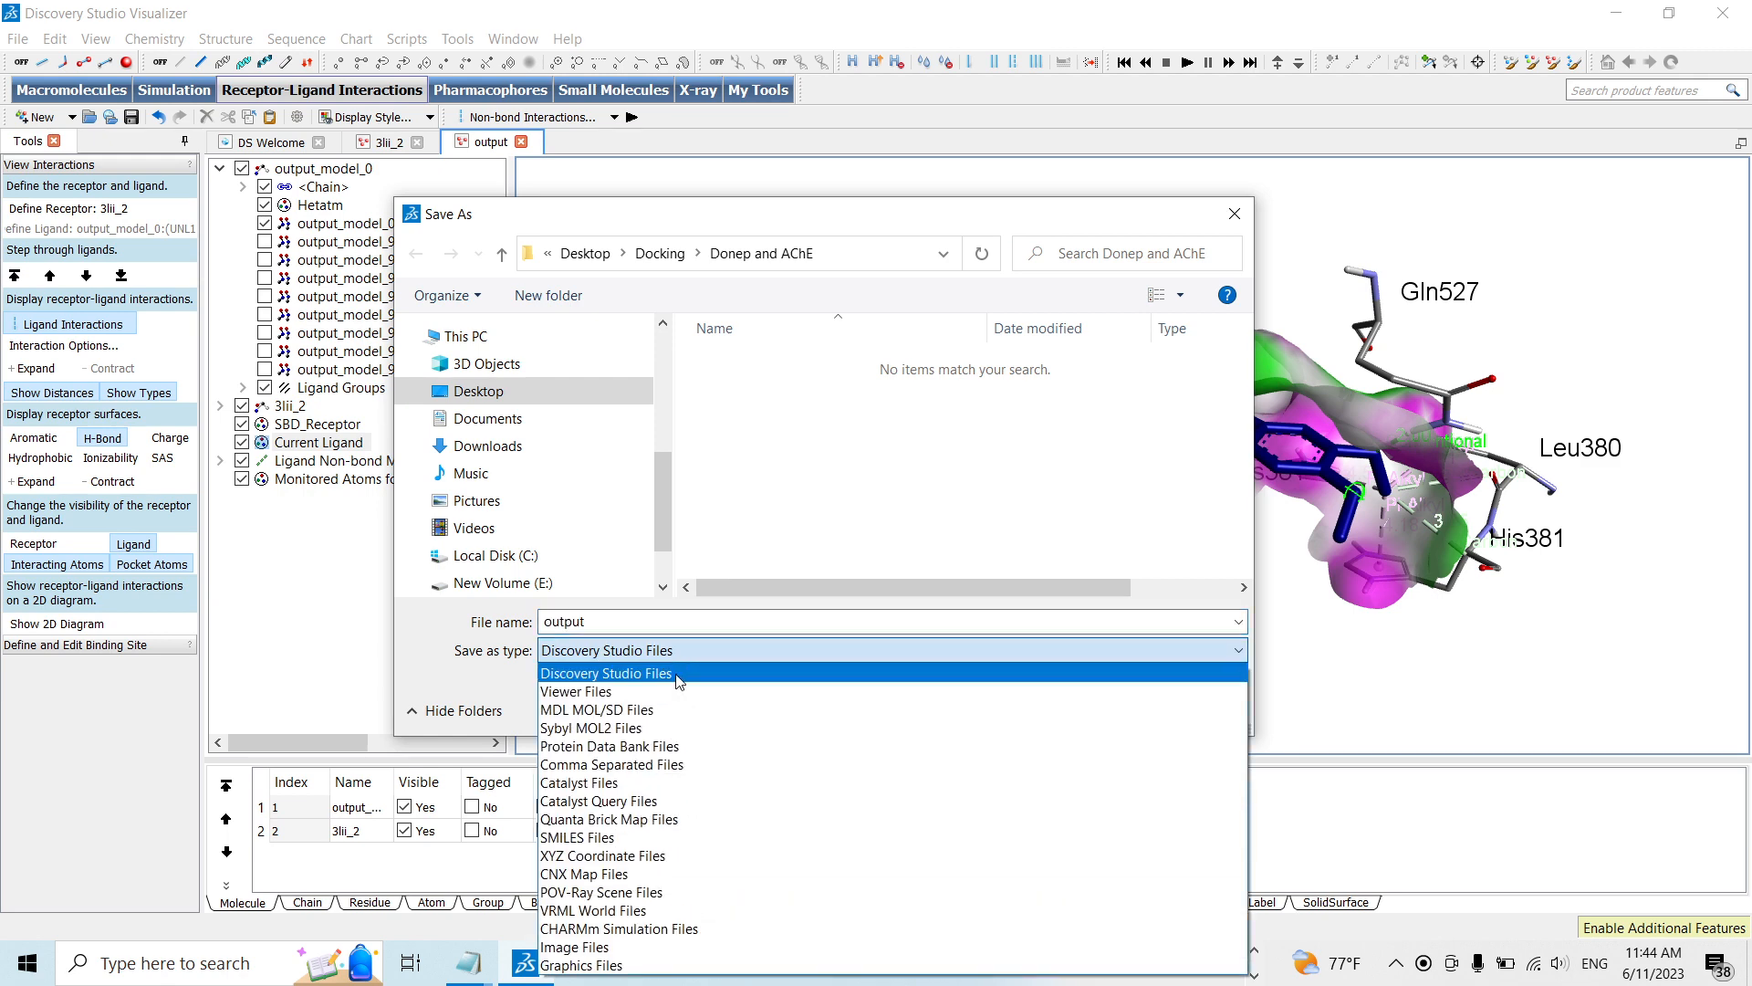
click(624, 949)
click(1071, 708)
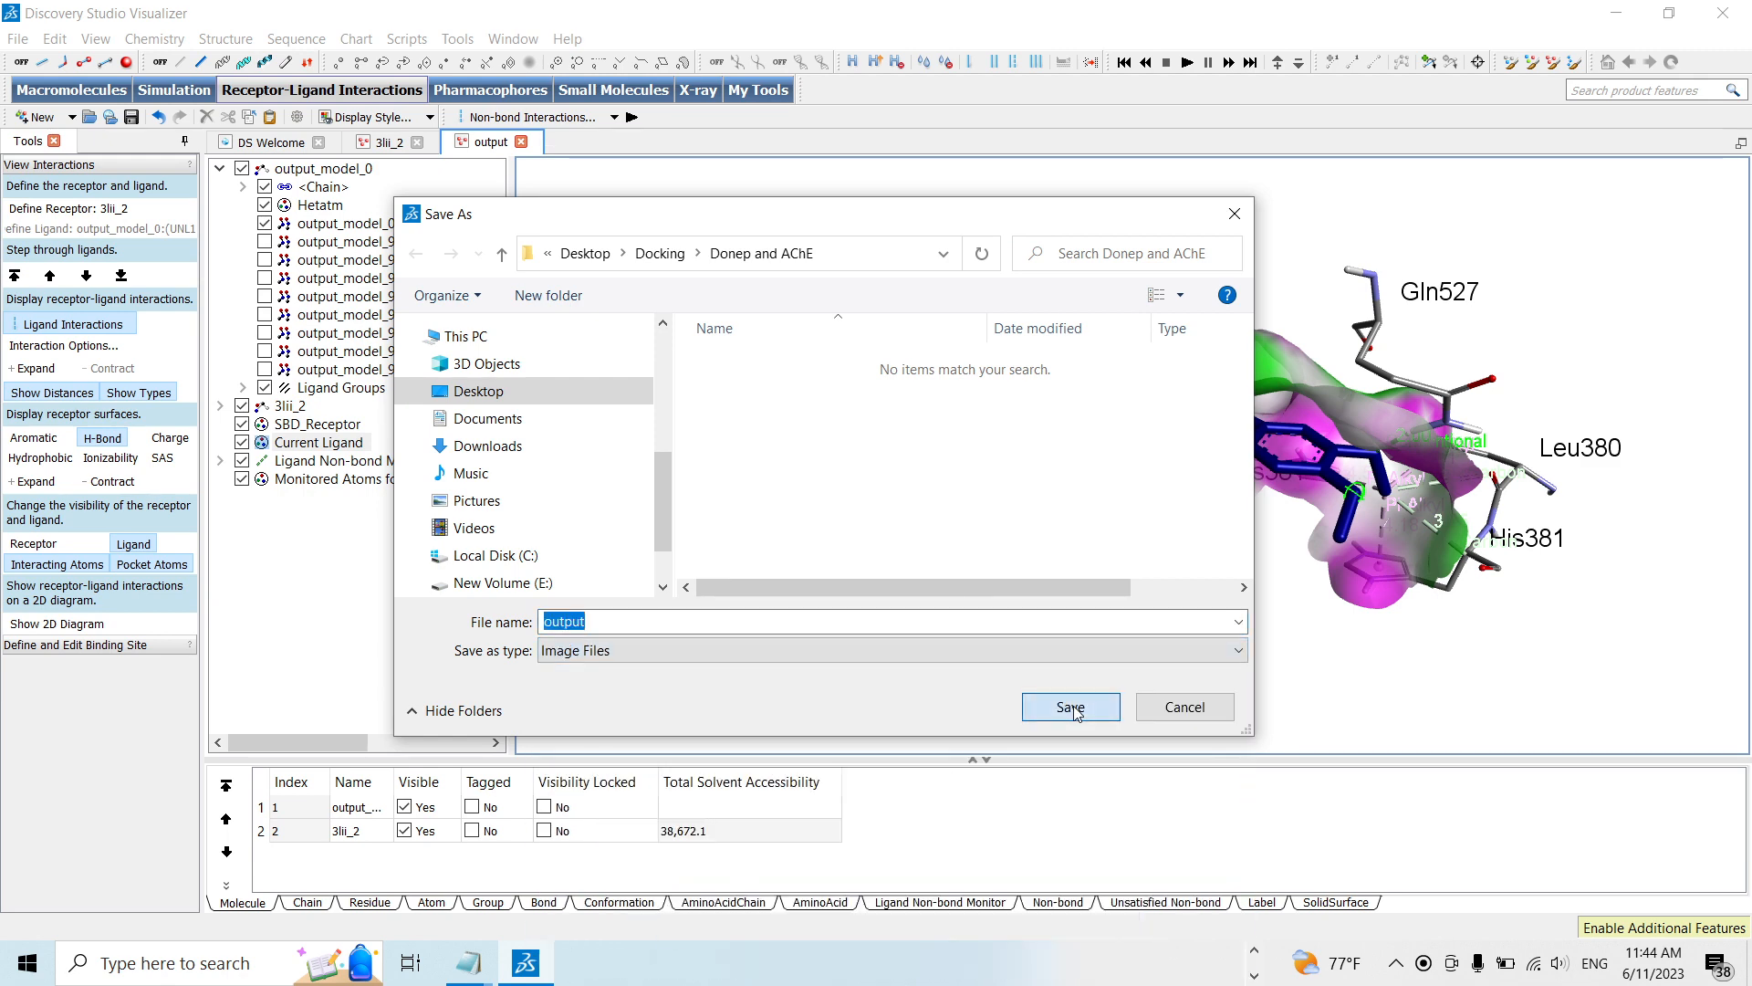
click(969, 425)
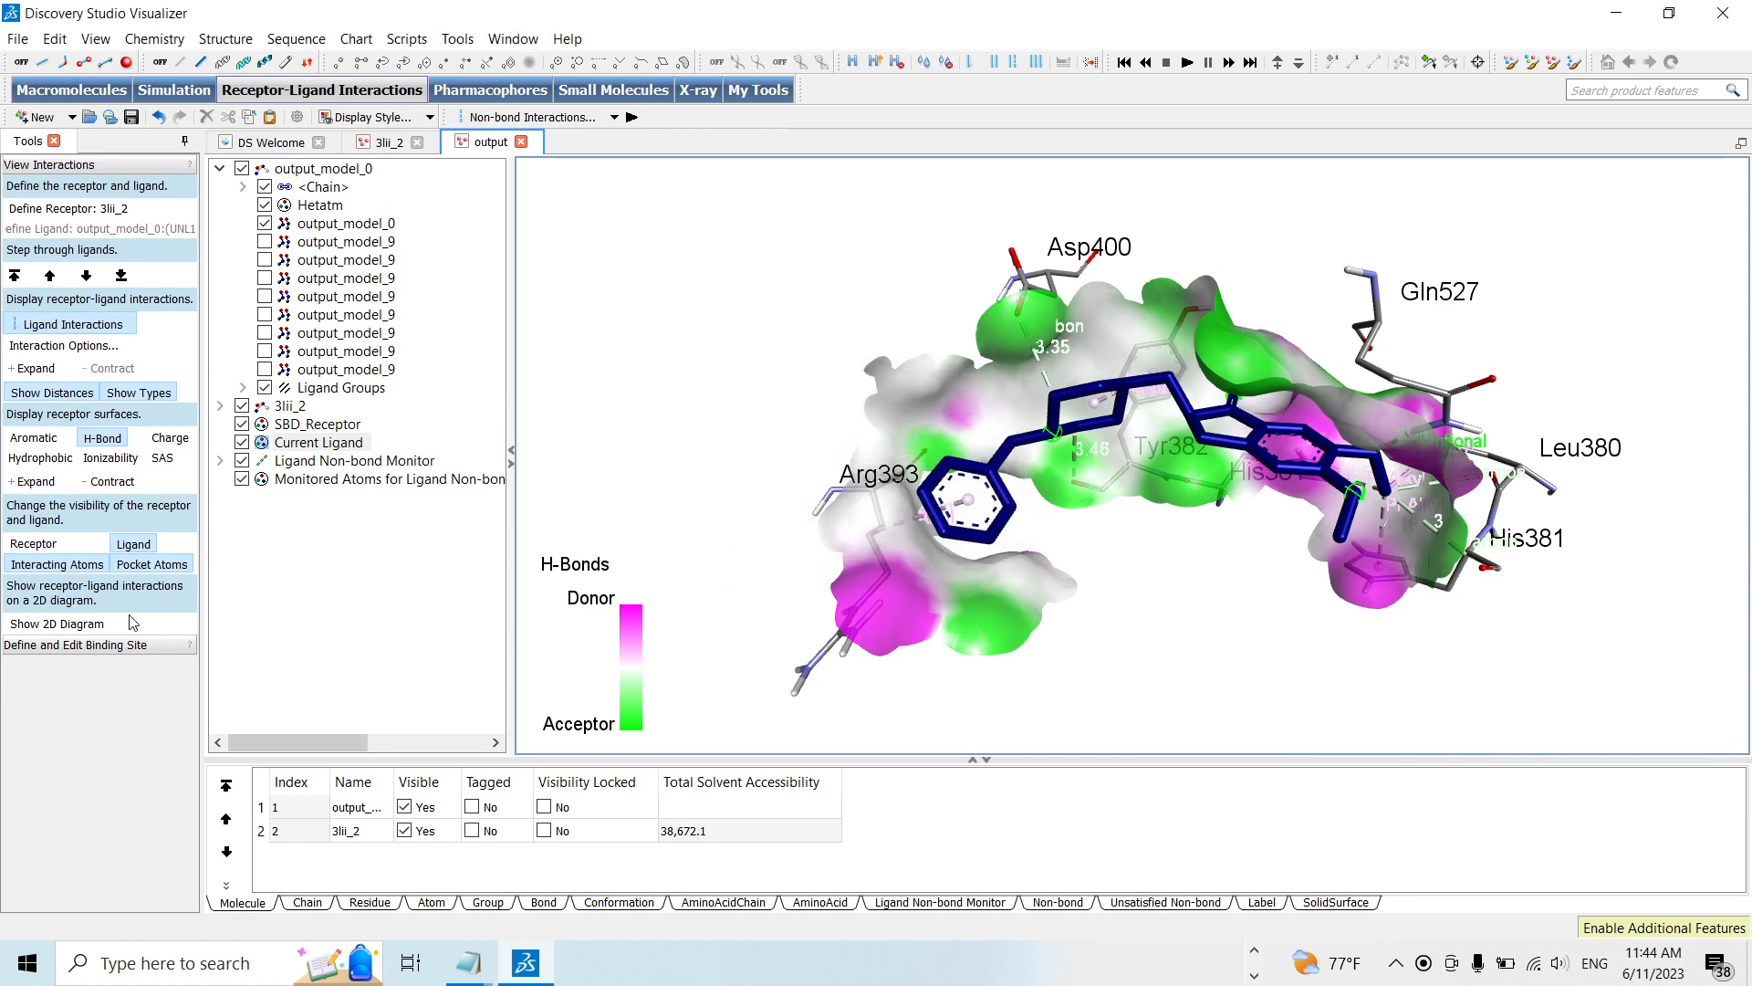
Show the 2D interaction diagram of the ligand and save it as the image output-Ligand 1 in the Donep and AChE folder
click(56, 624)
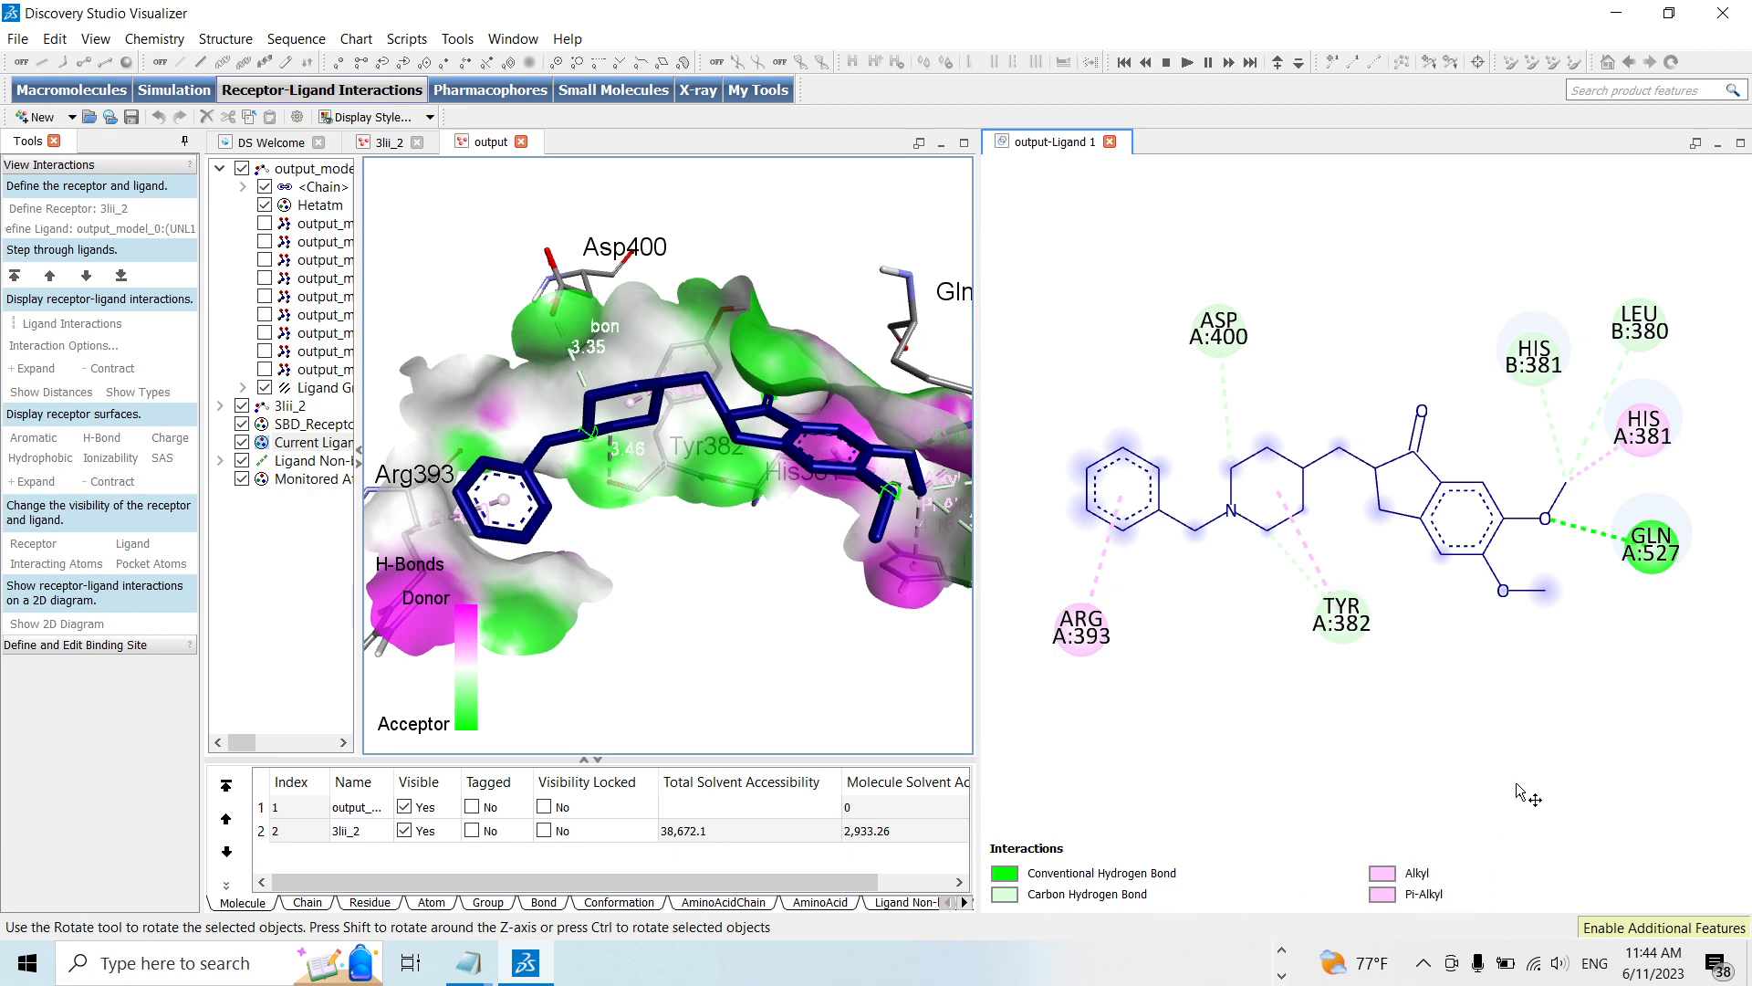
click(18, 38)
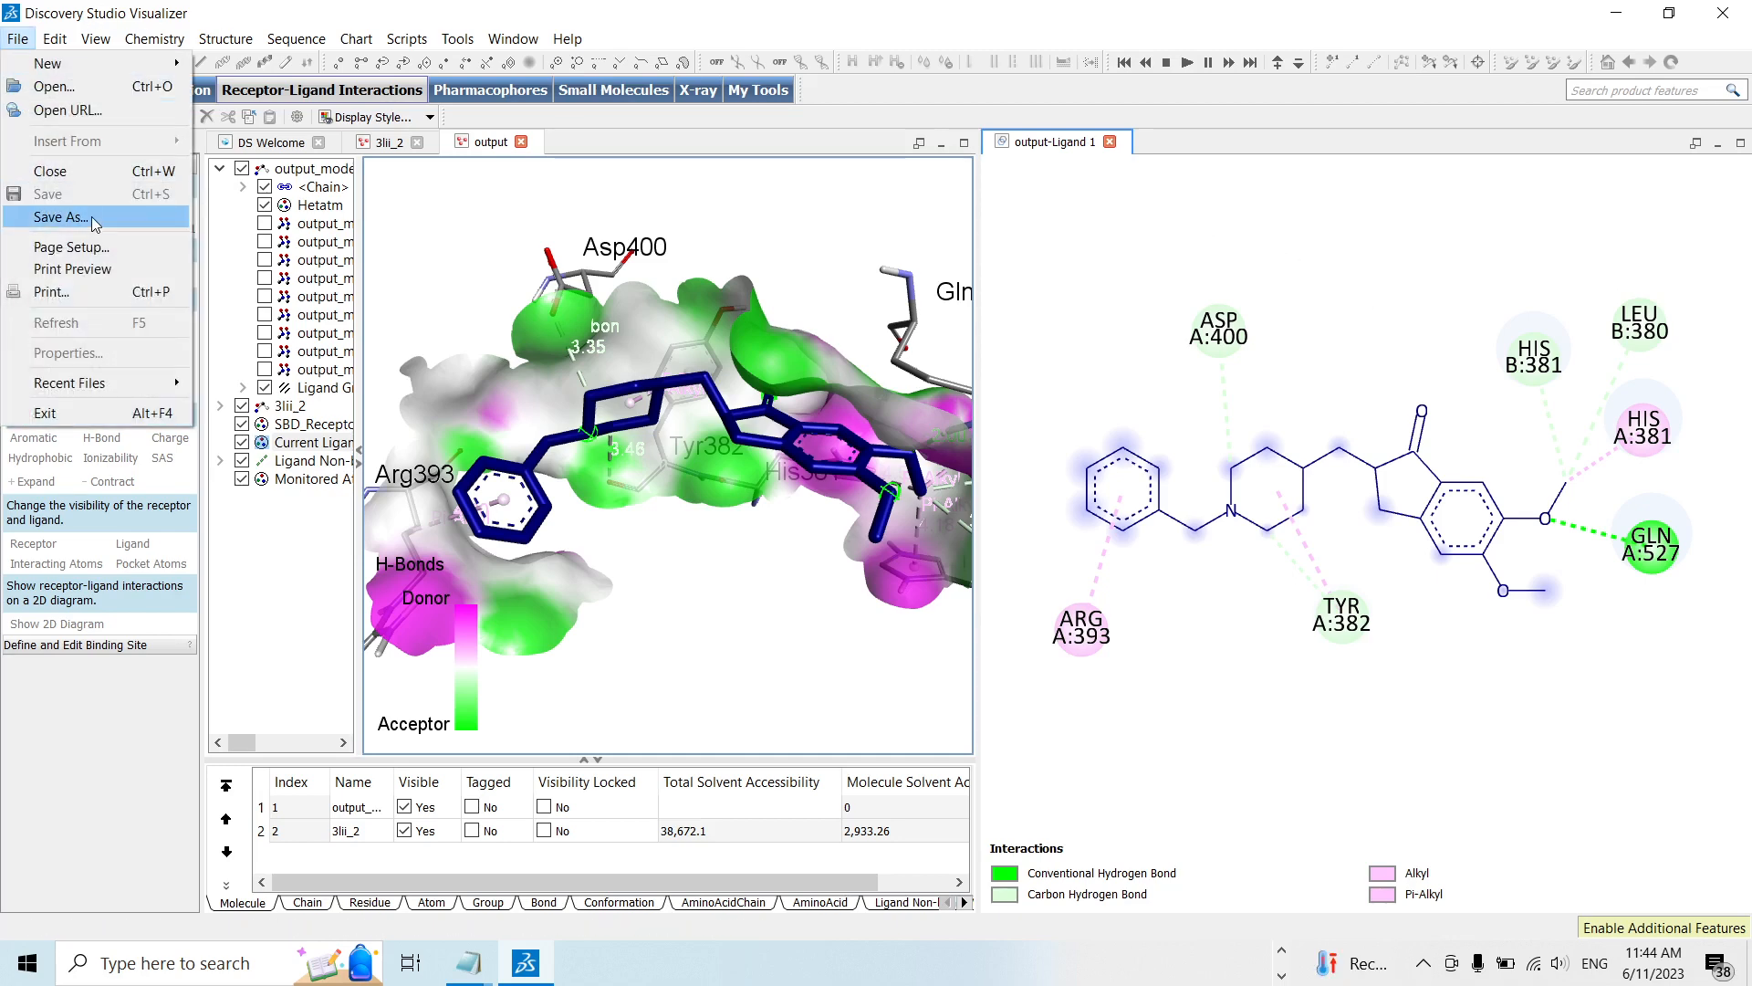
click(60, 217)
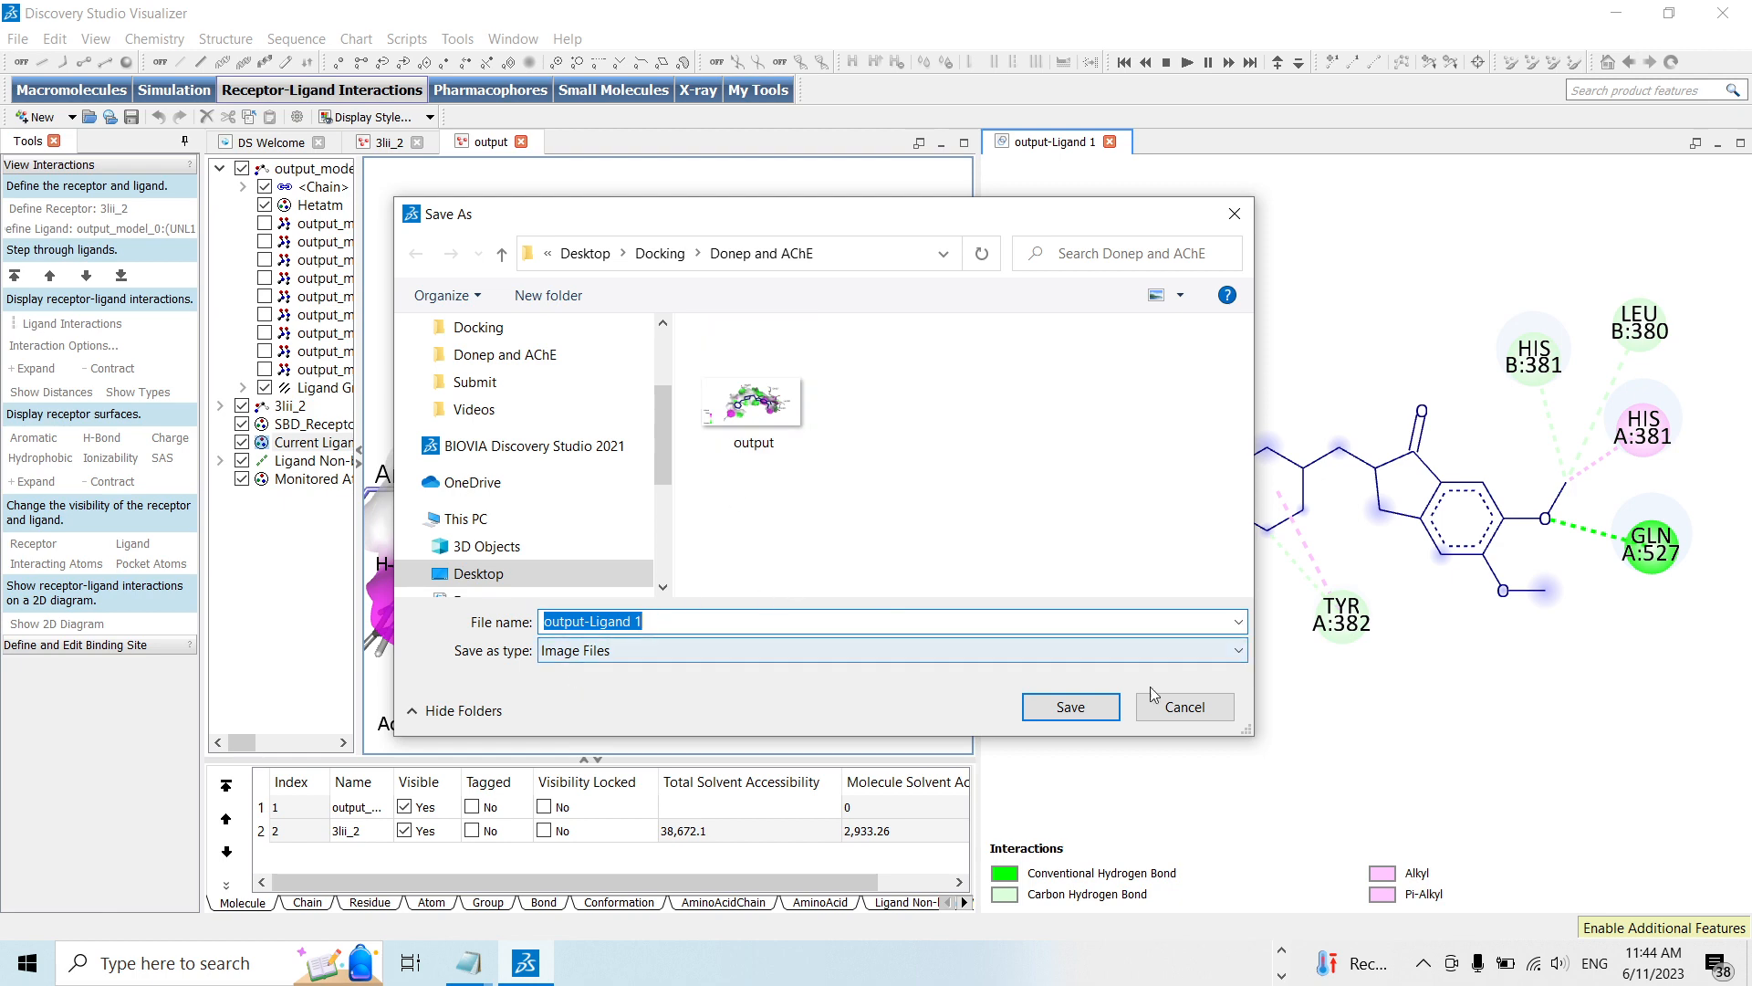
click(1070, 708)
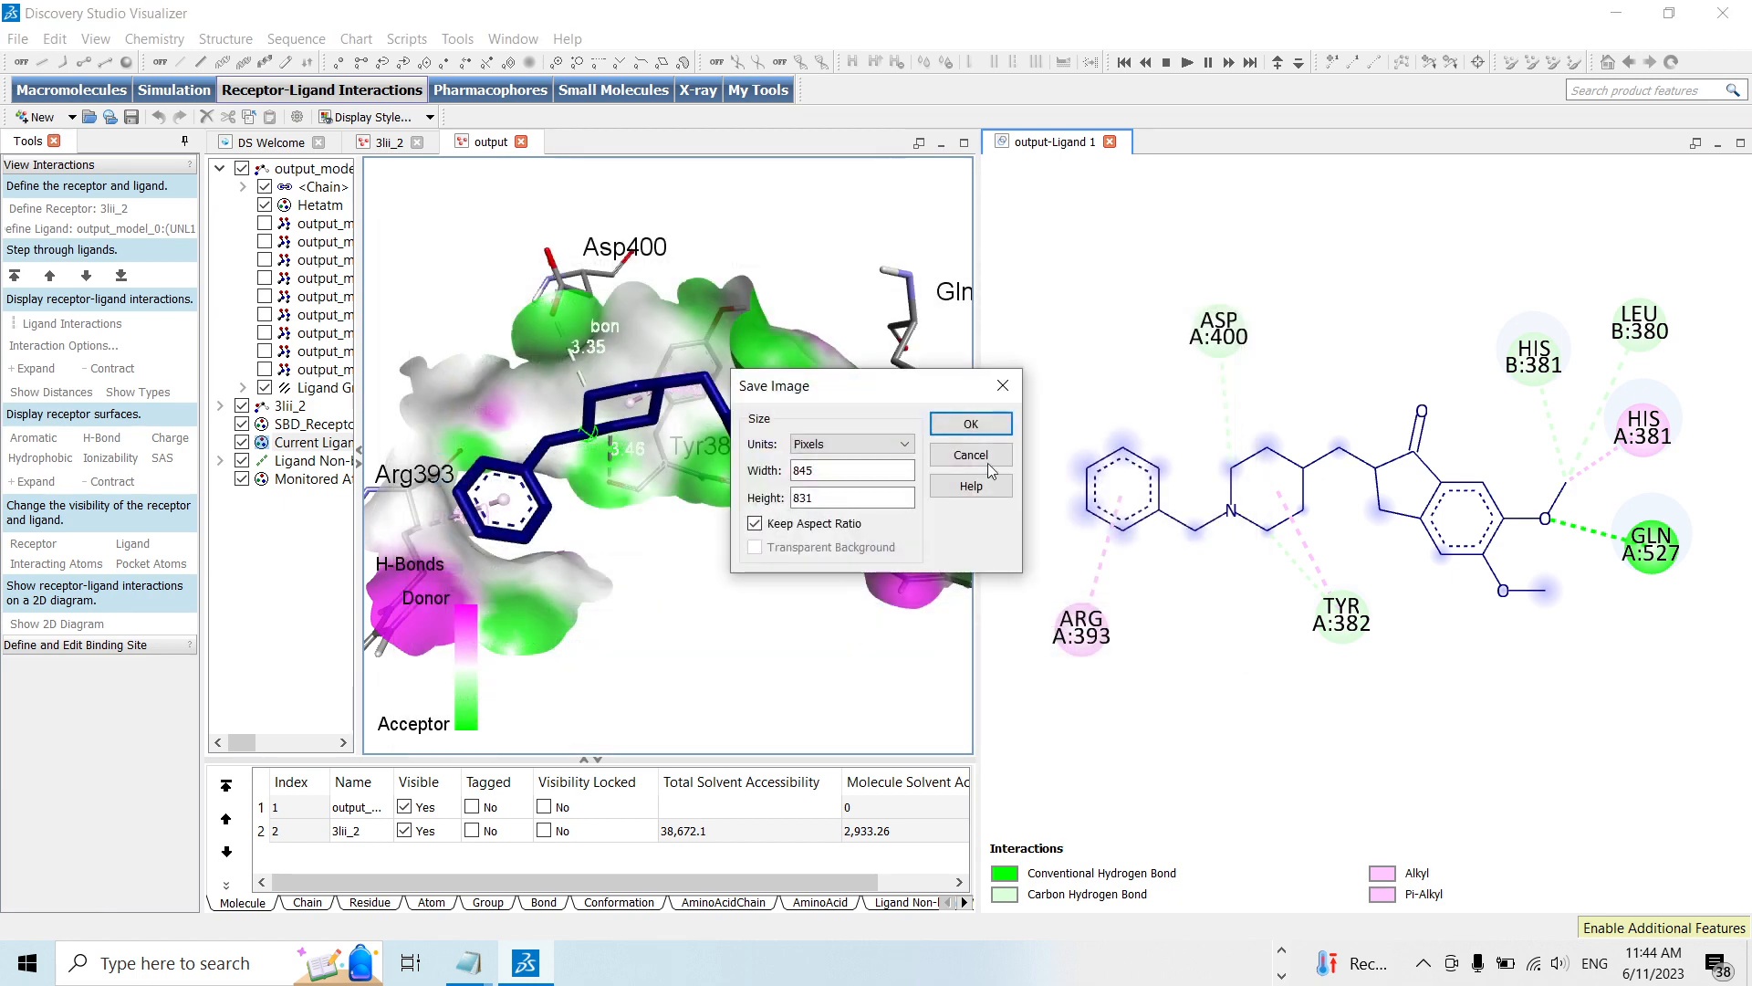
click(991, 426)
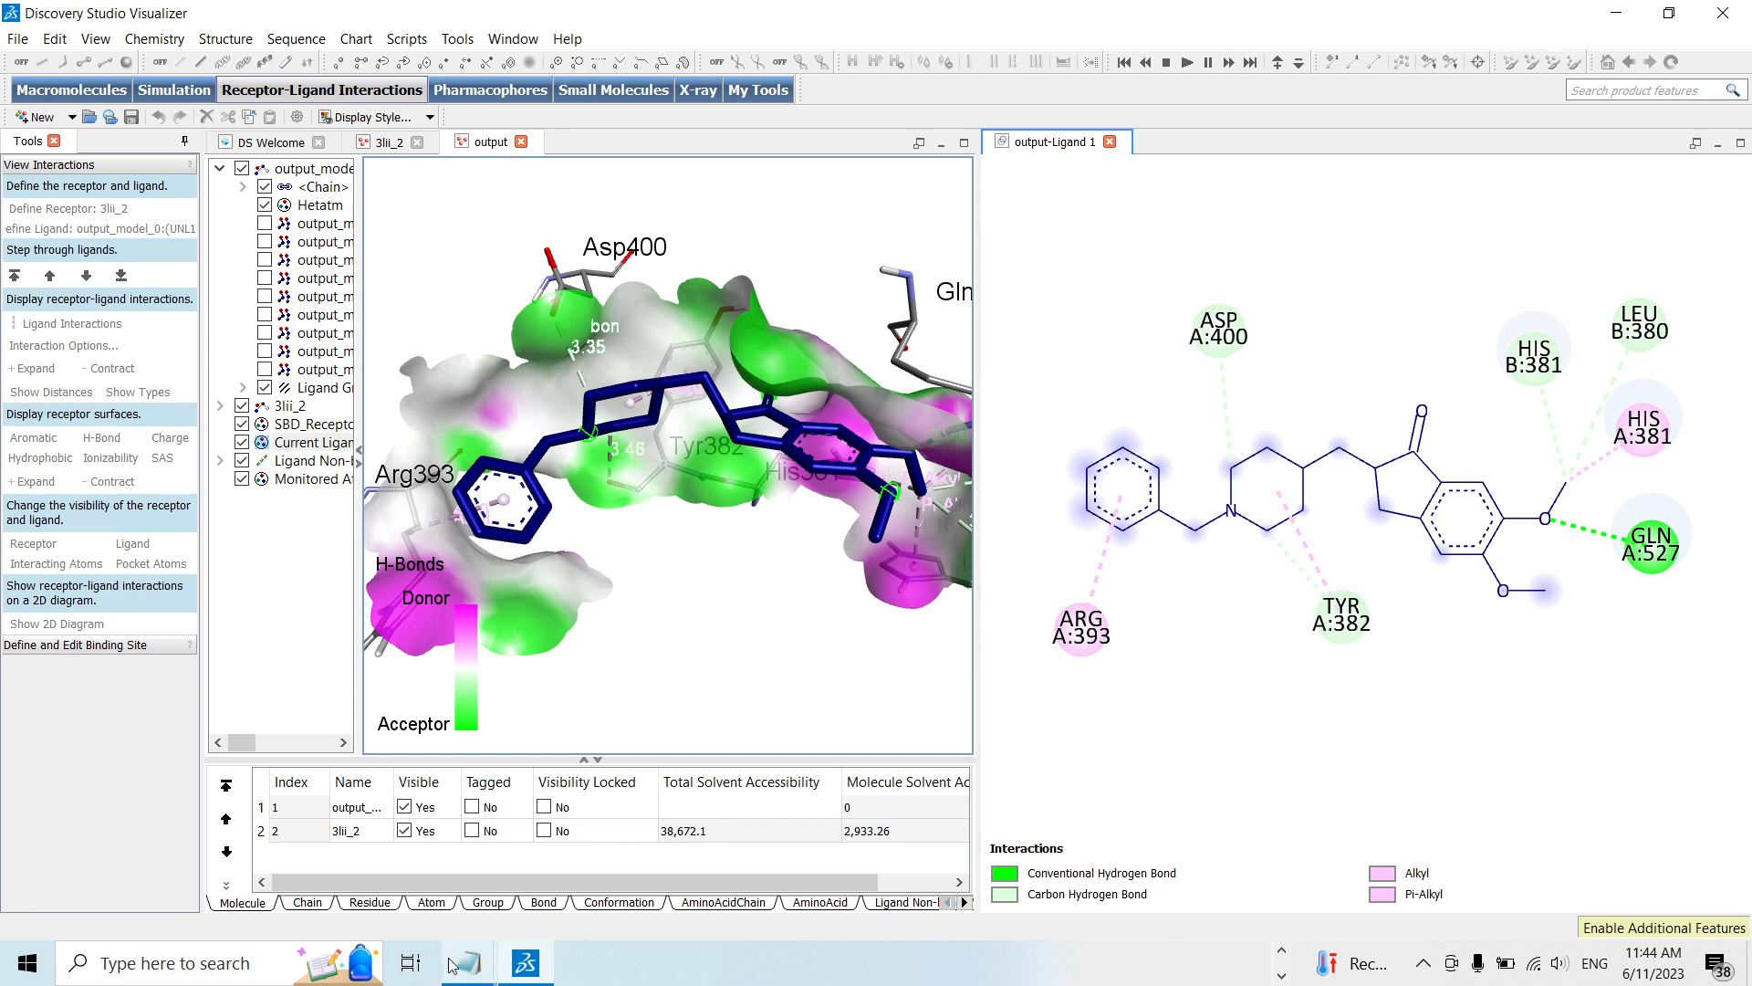
Switch to File Explorer, open the Donep and AChE folder inside Docking, and maximize its window
click(1282, 951)
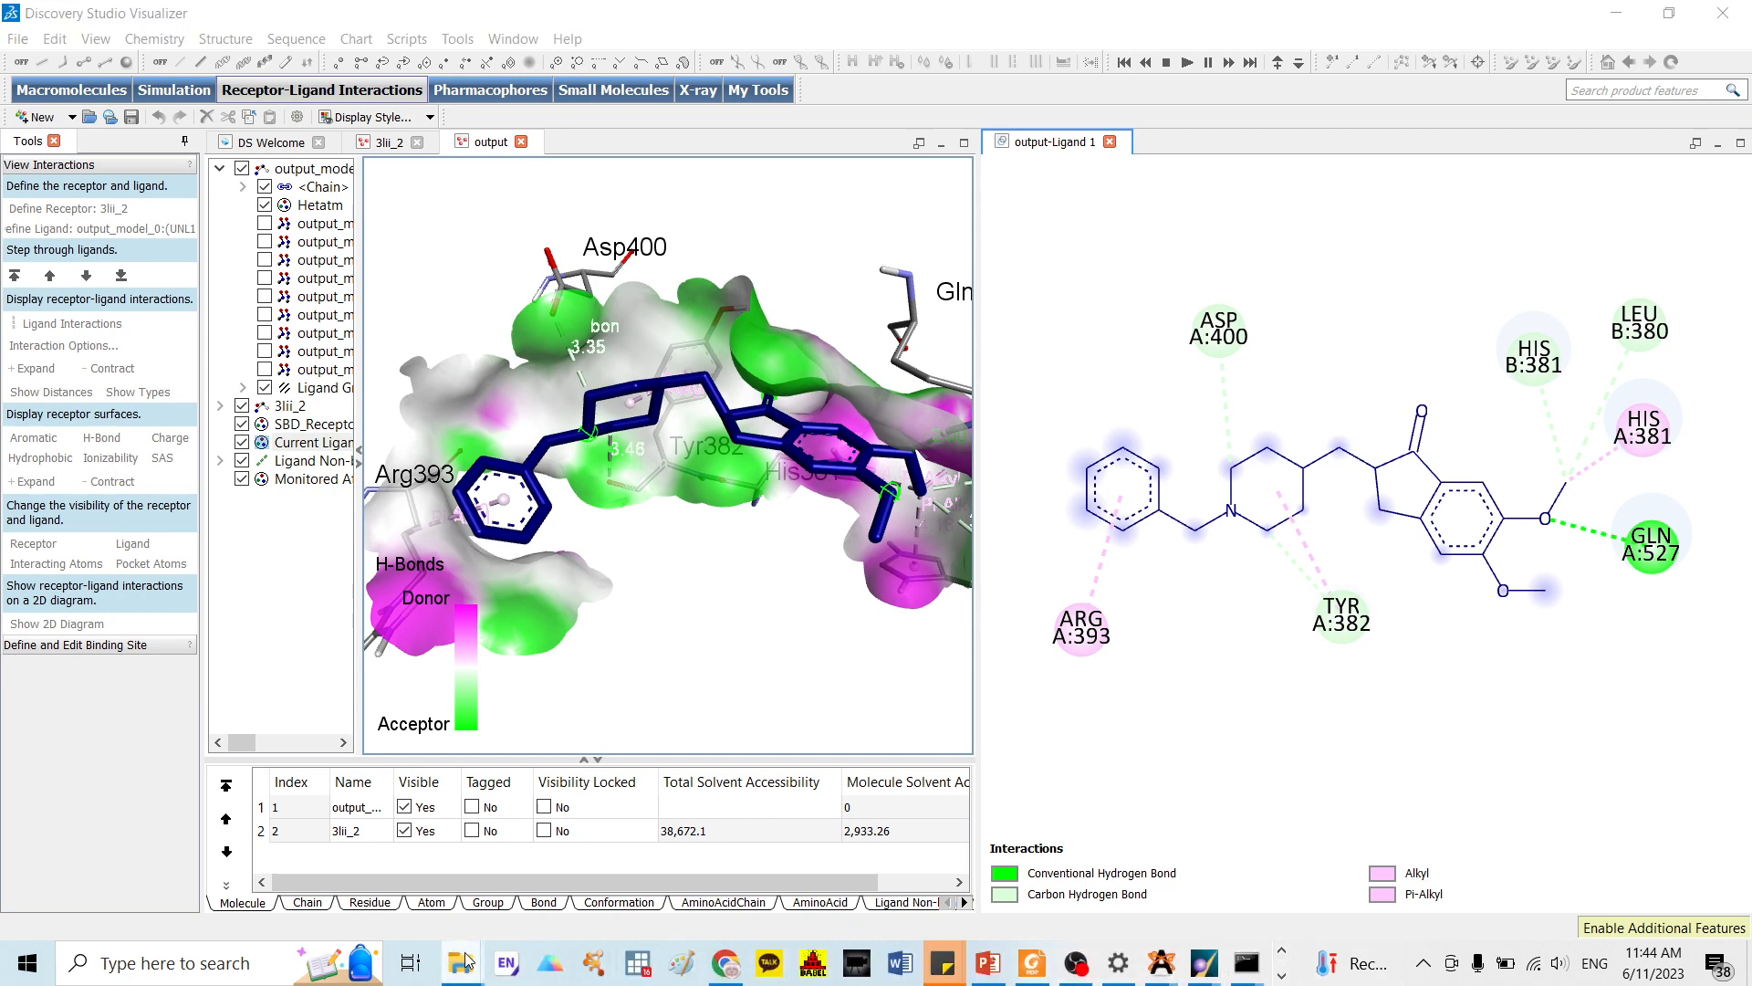
mouse_move(466, 961)
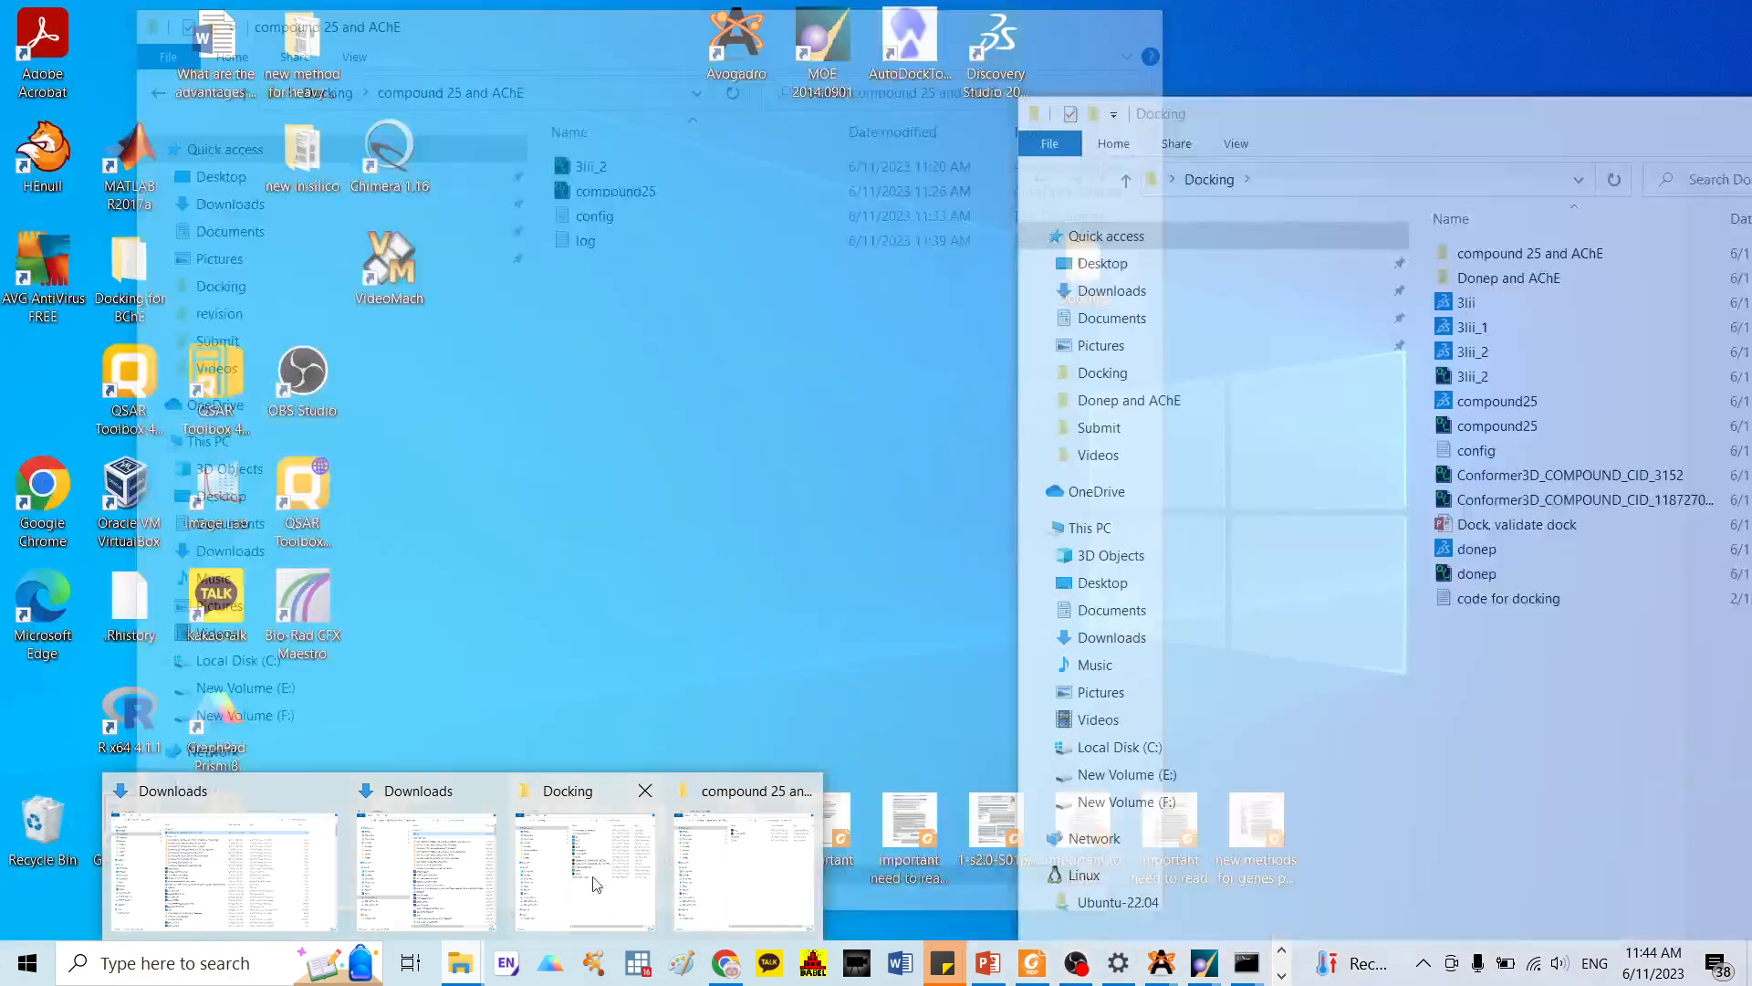
click(592, 879)
click(579, 880)
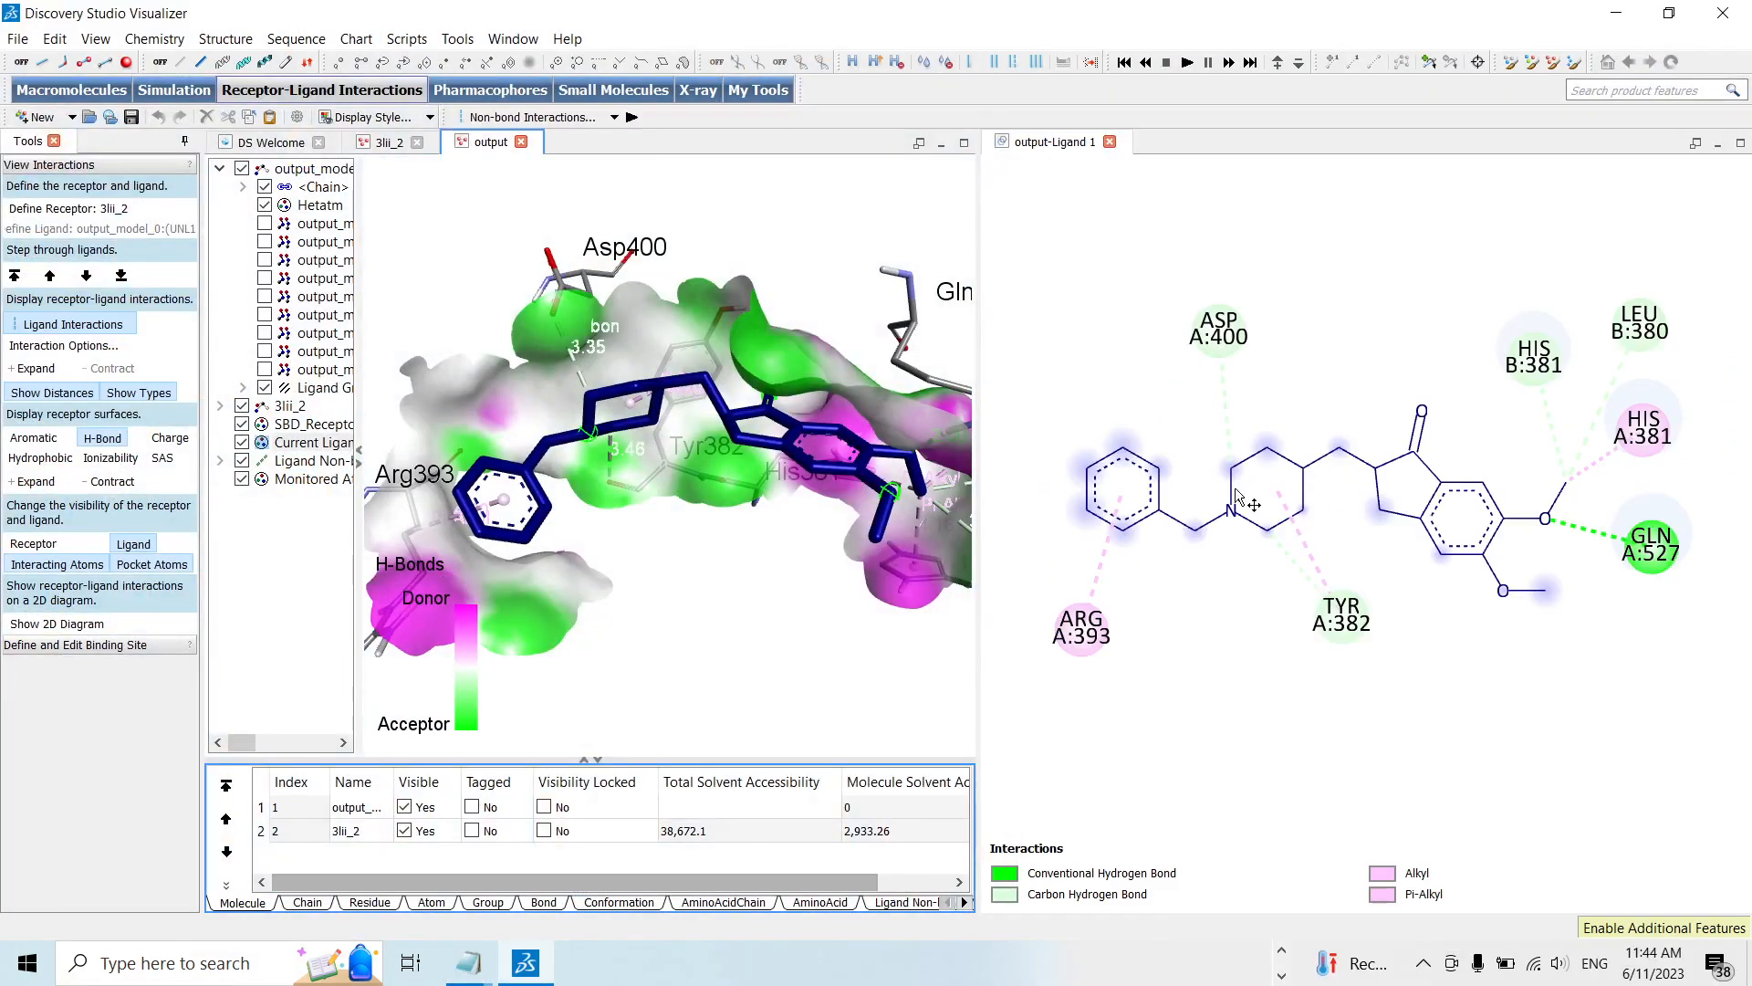
click(1614, 13)
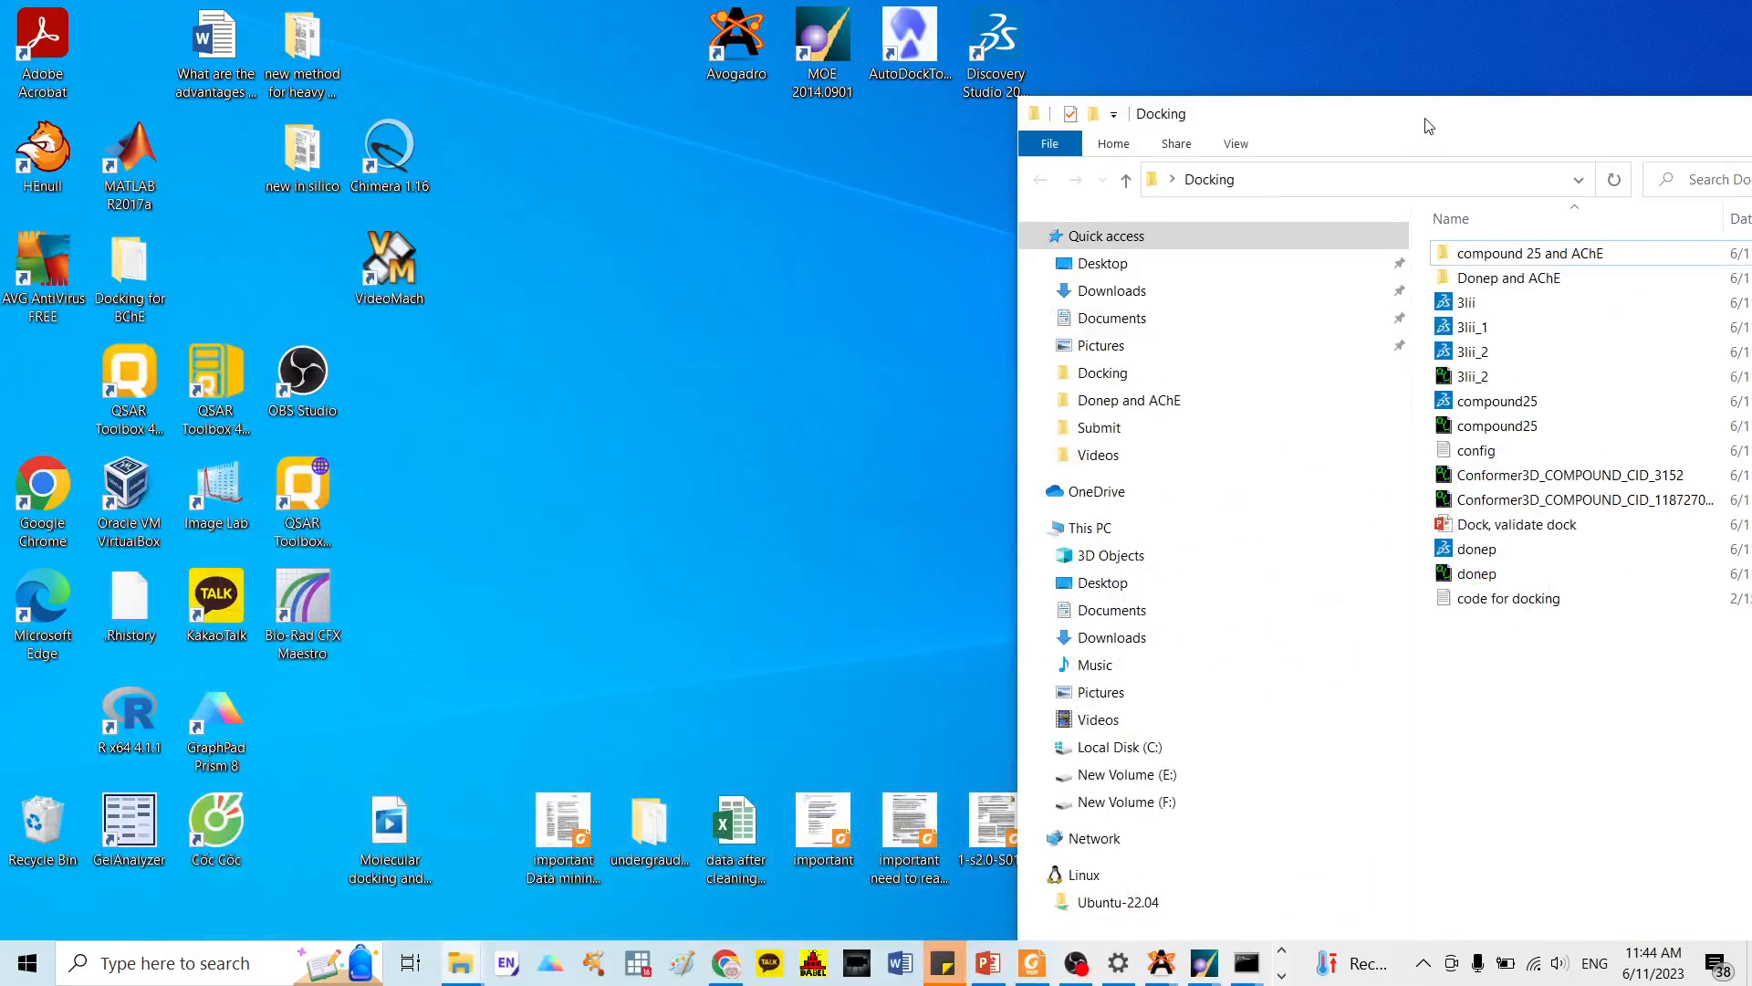
drag(1429, 126, 1059, 96)
double_click(1122, 247)
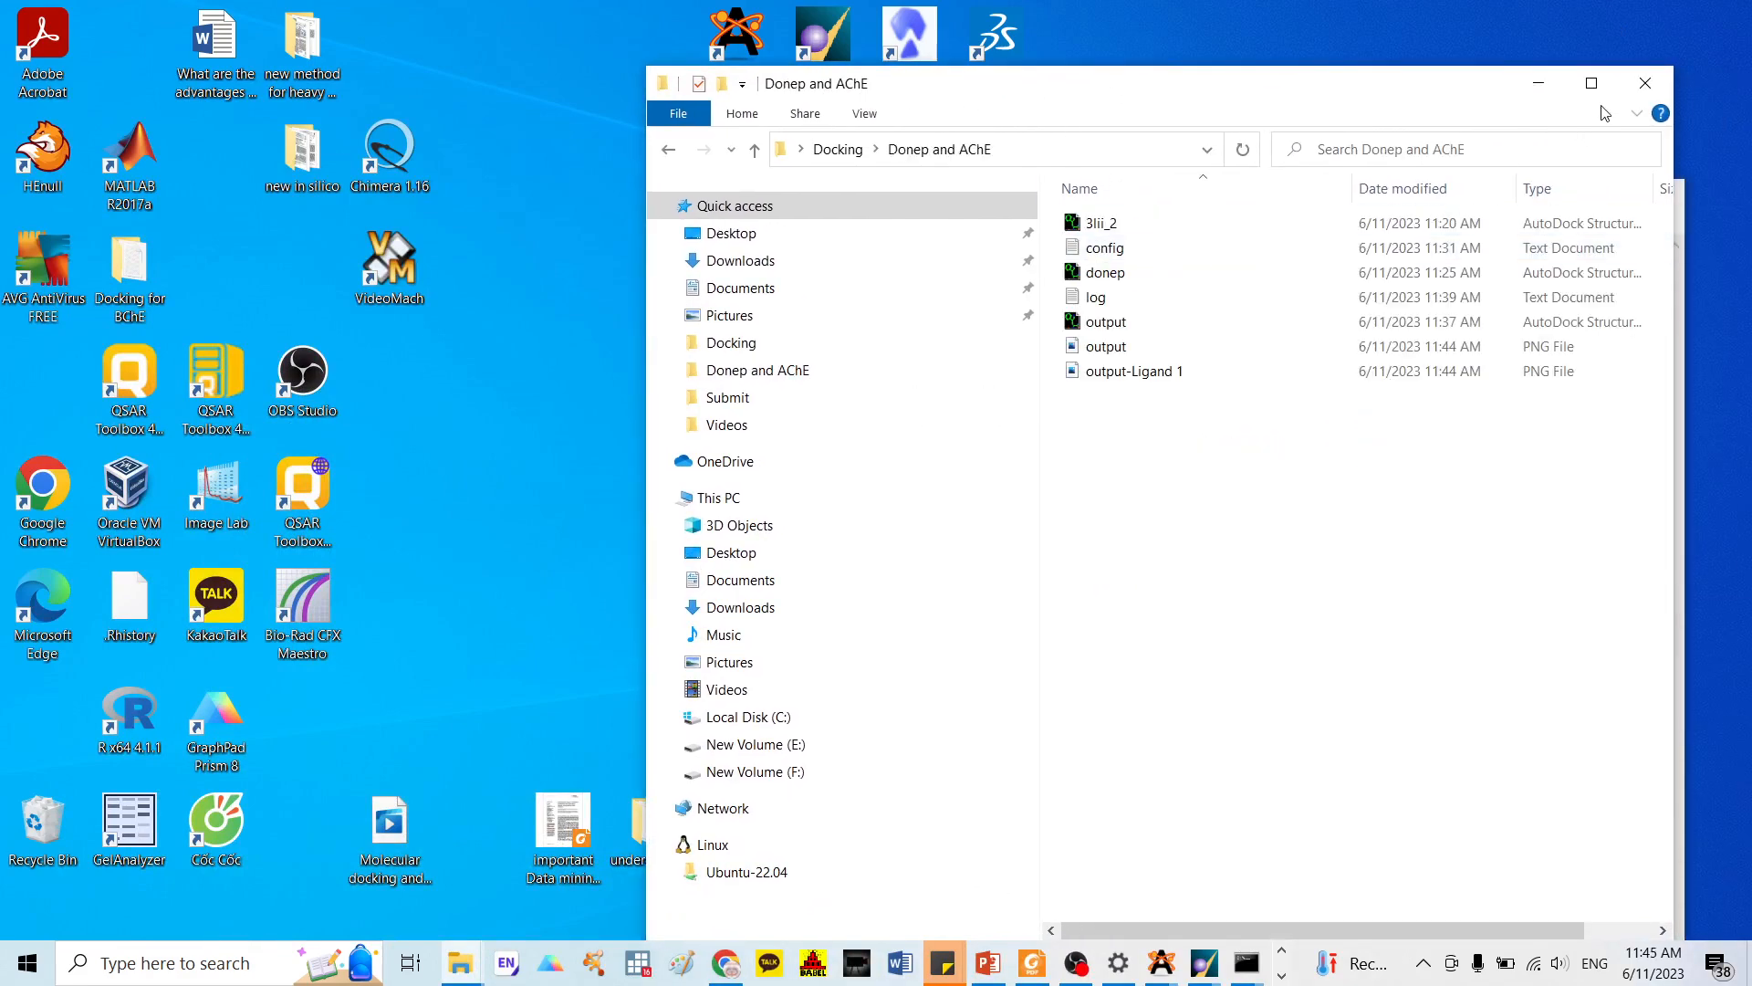
click(1591, 83)
View the exported 3D image output and the 2D diagram image output-Ligand 1
double_click(492, 273)
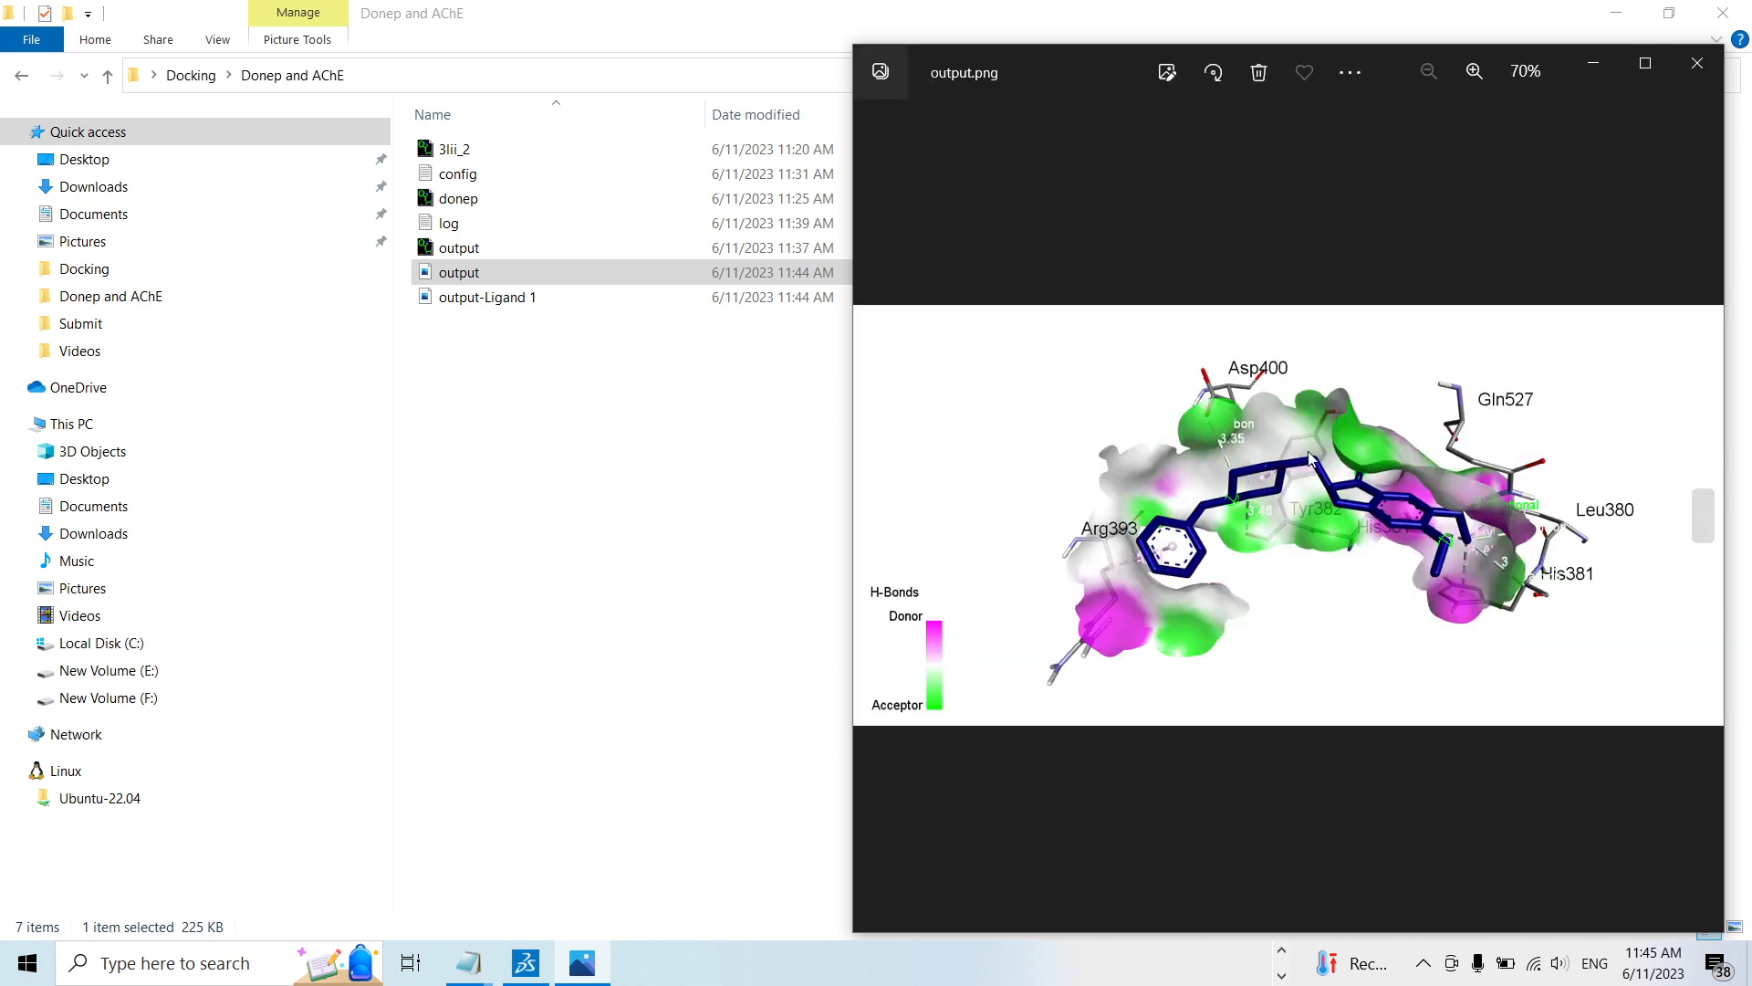
click(520, 297)
key(Return)
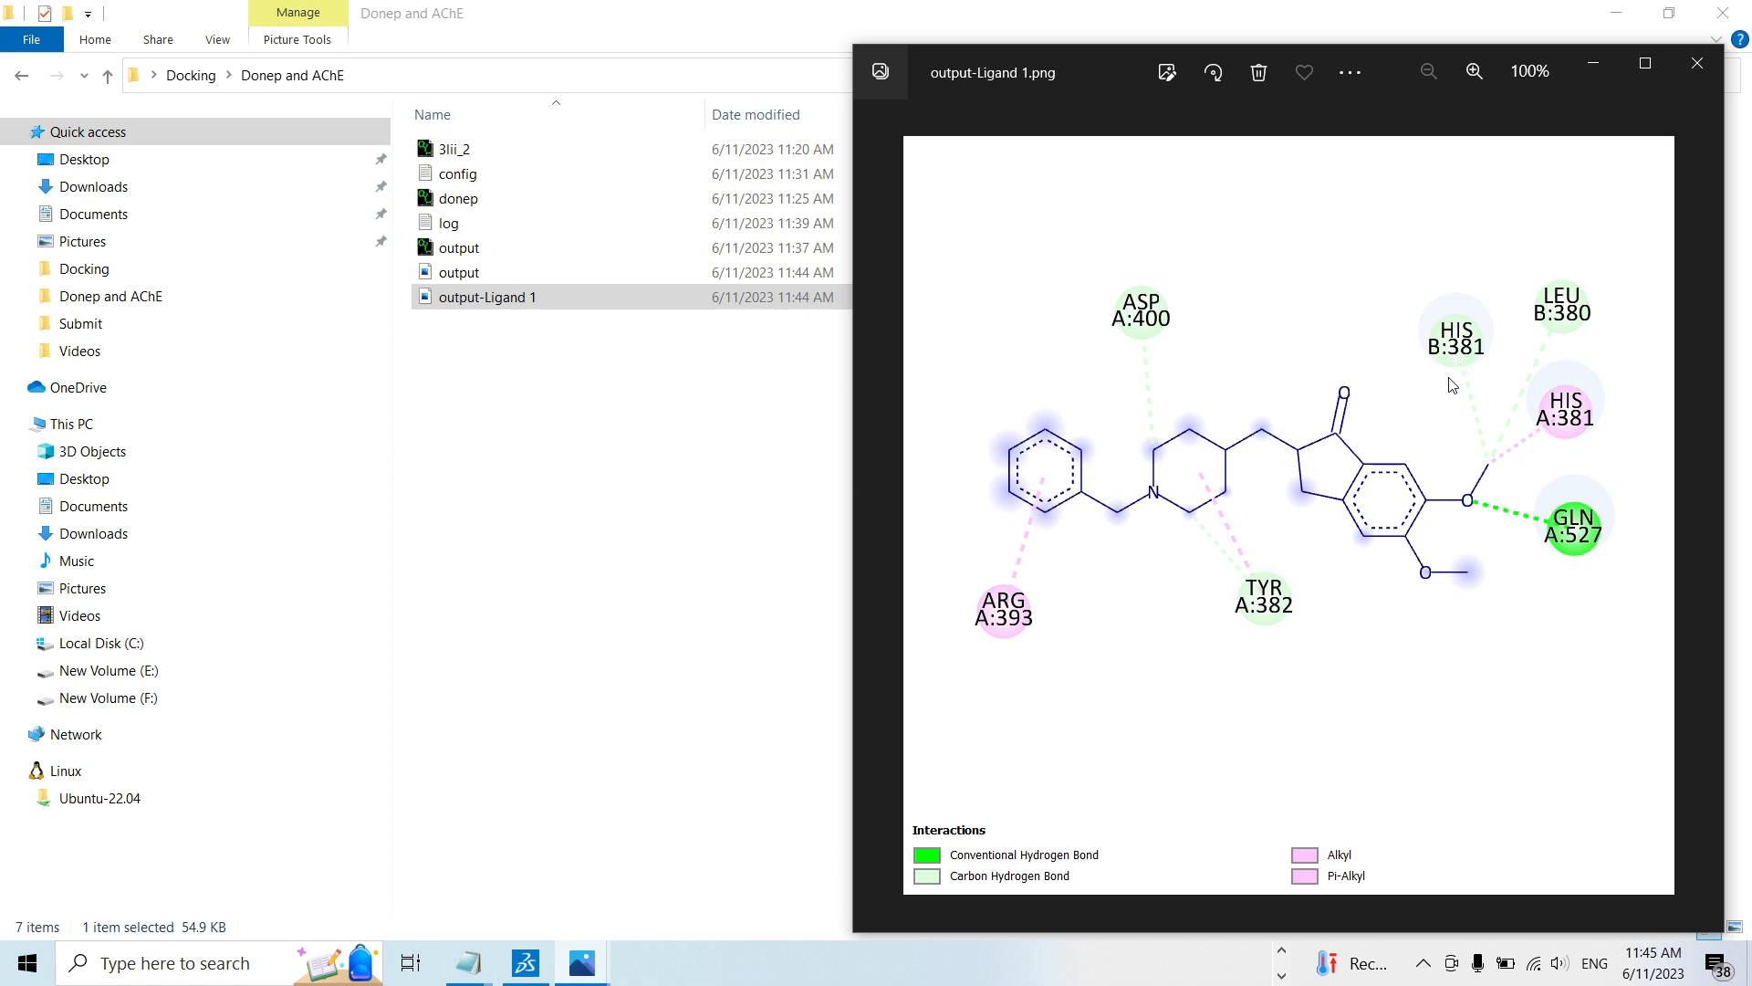
Check in Command Prompt the binding affinities from the docking run of compound 25 with AChE
click(1282, 952)
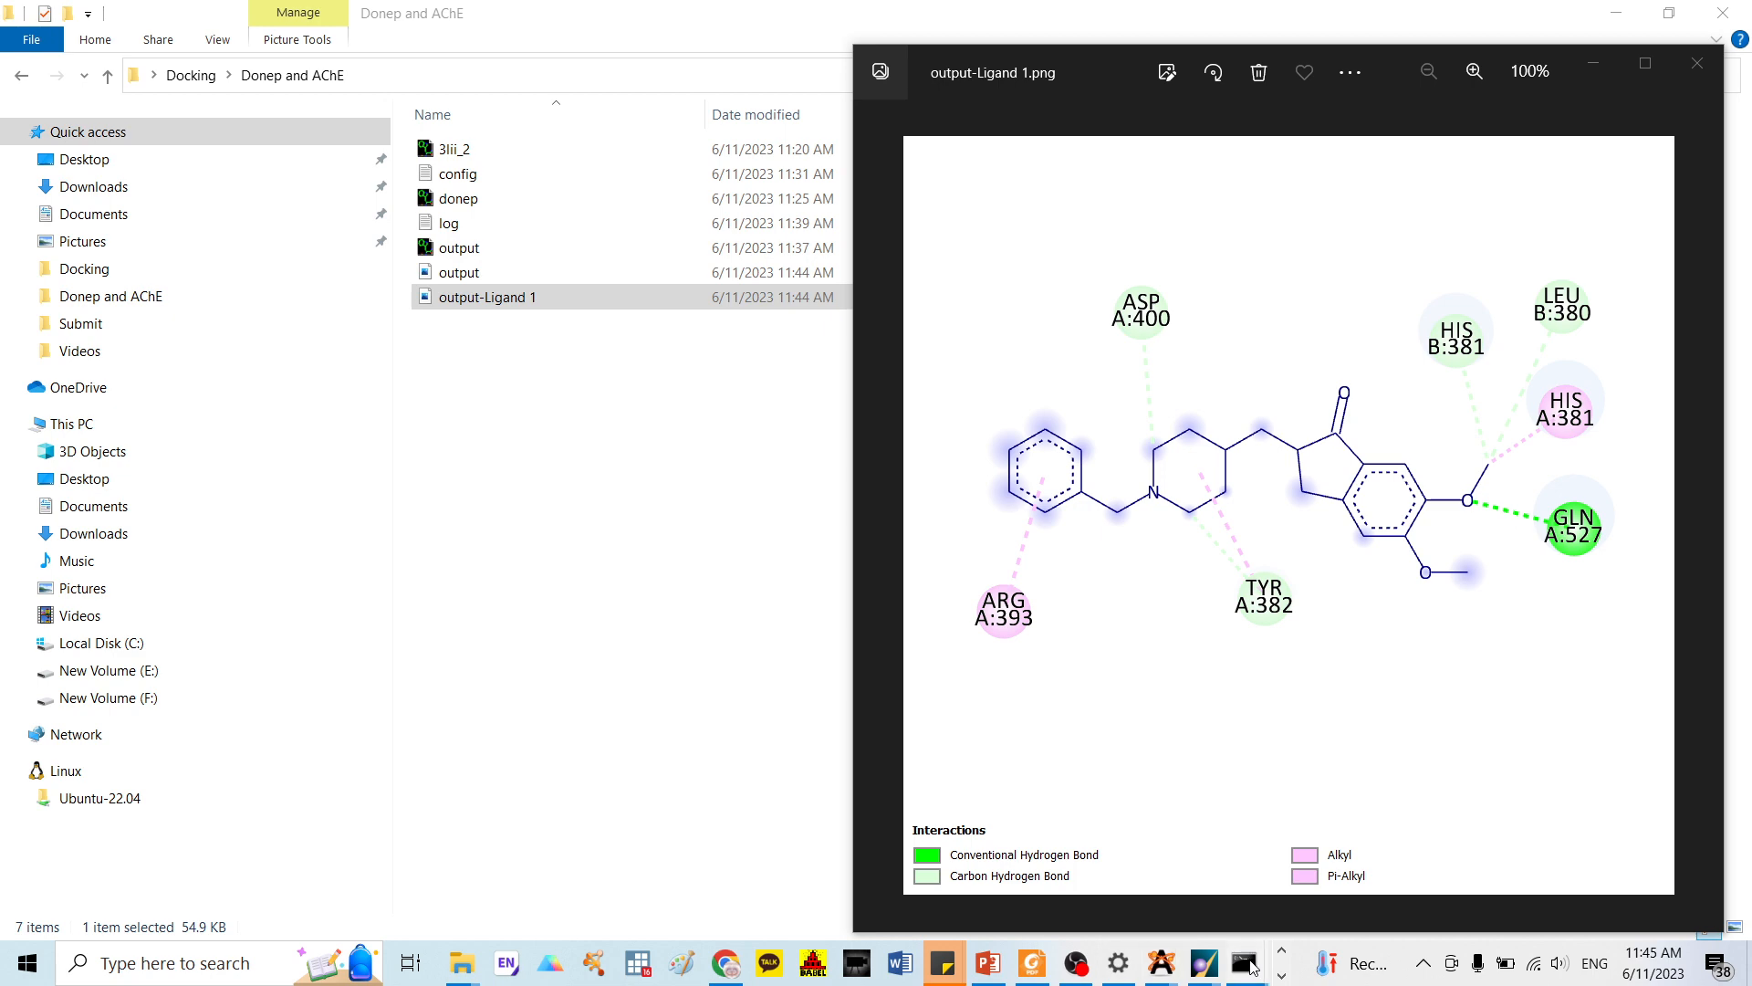
mouse_move(1250, 965)
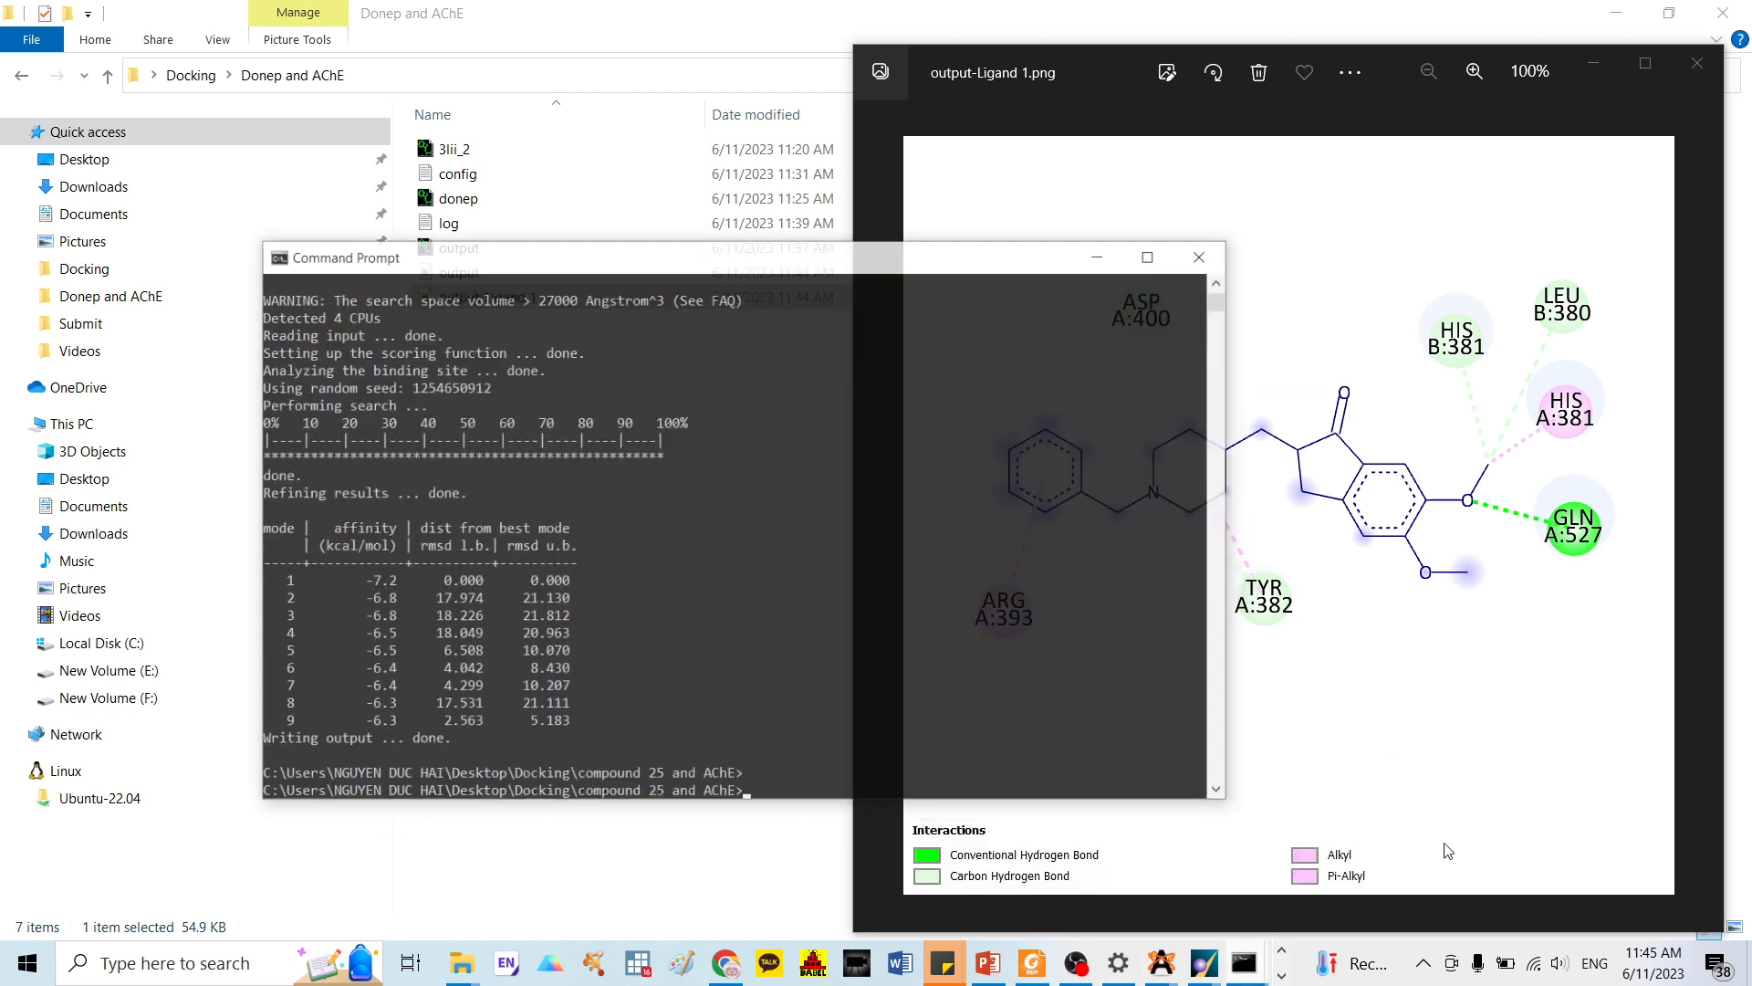
click(1380, 880)
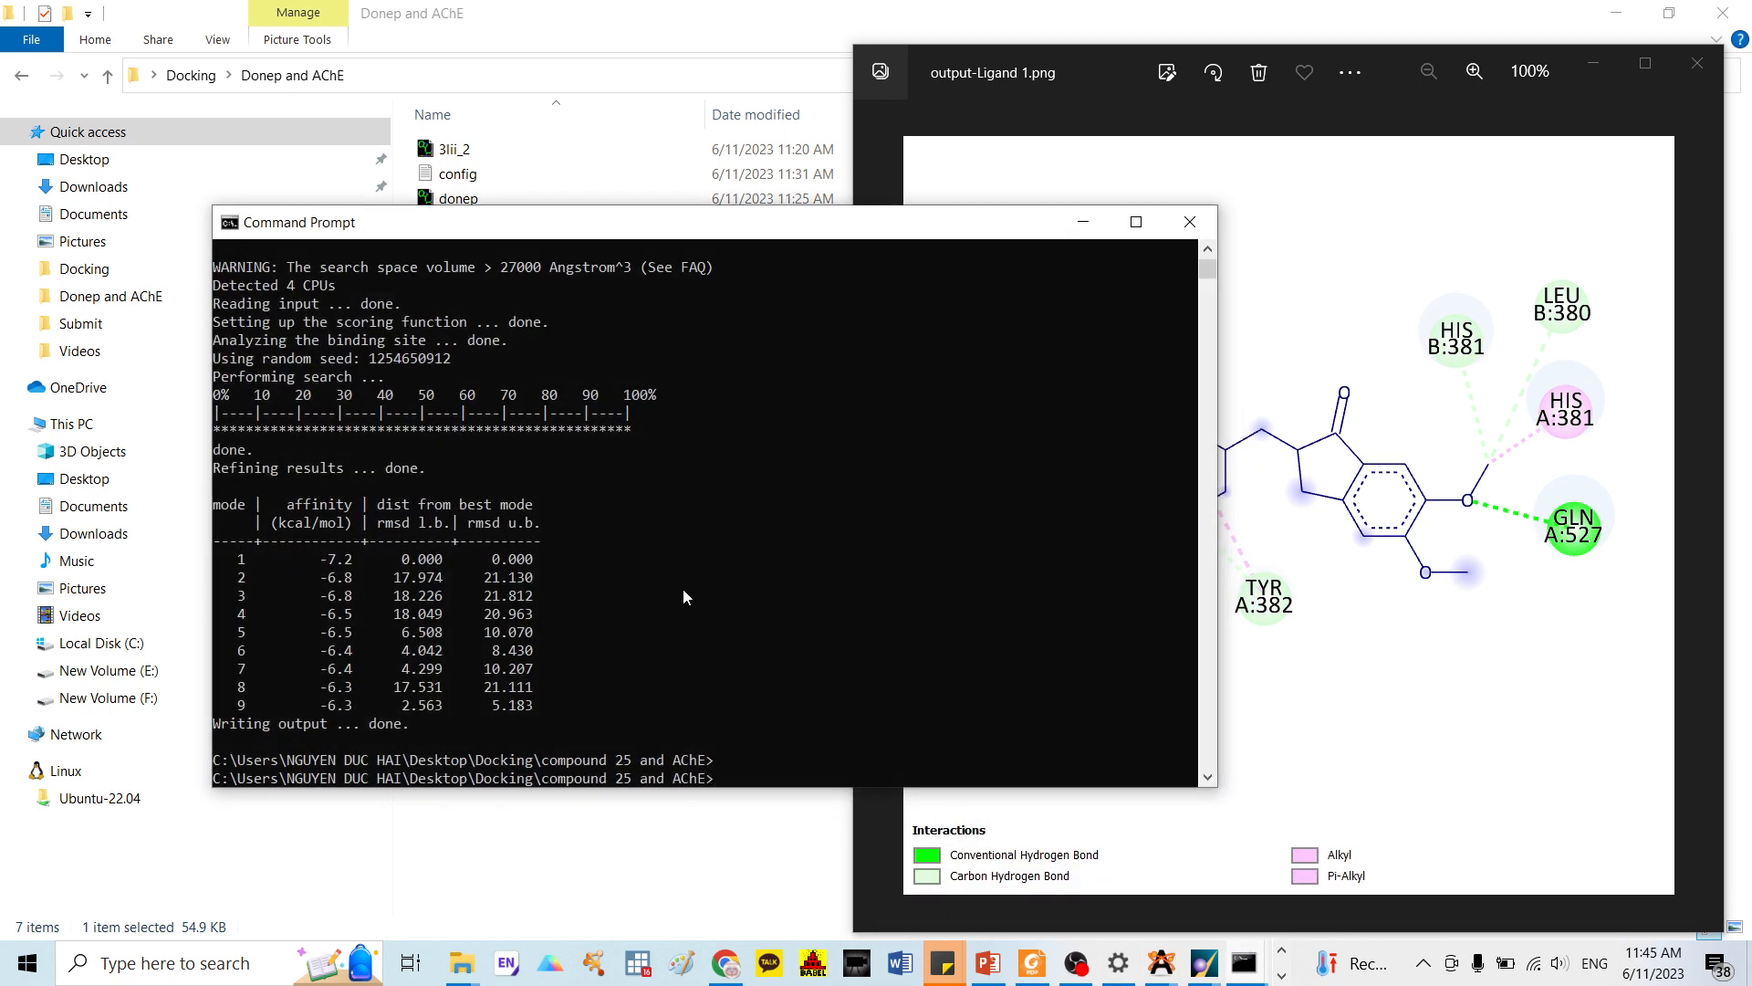
scroll(491, 521, up, 1)
click(1136, 223)
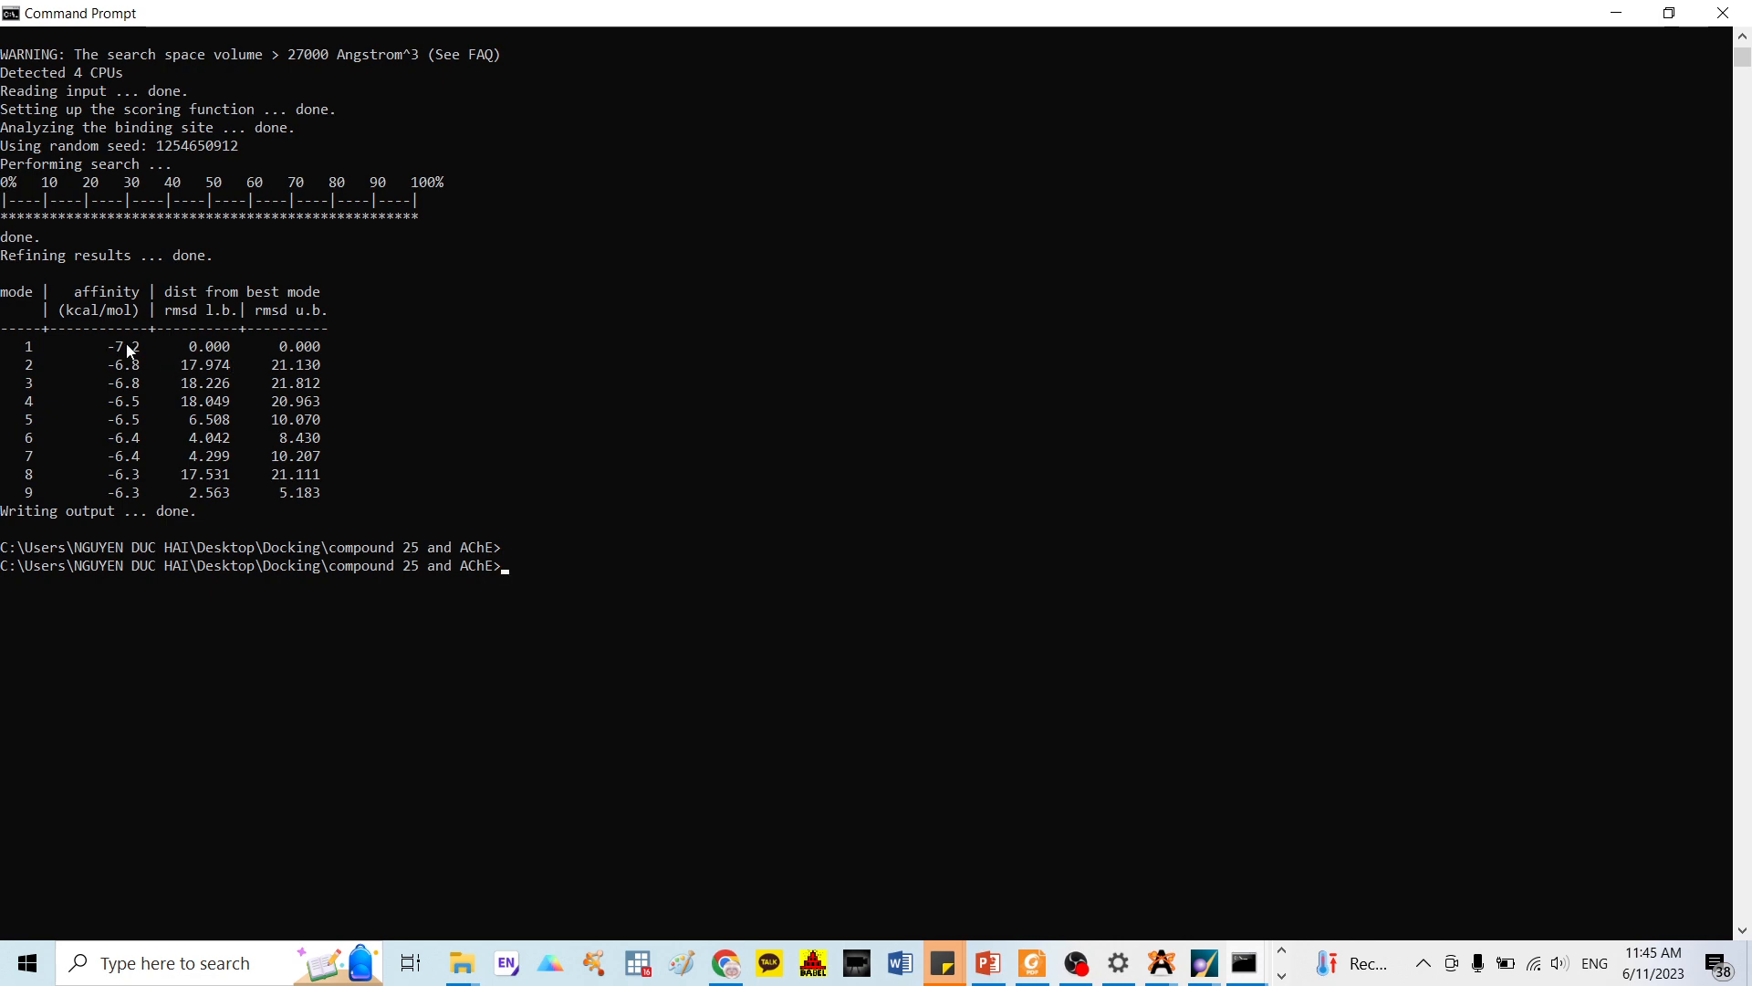
click(1617, 13)
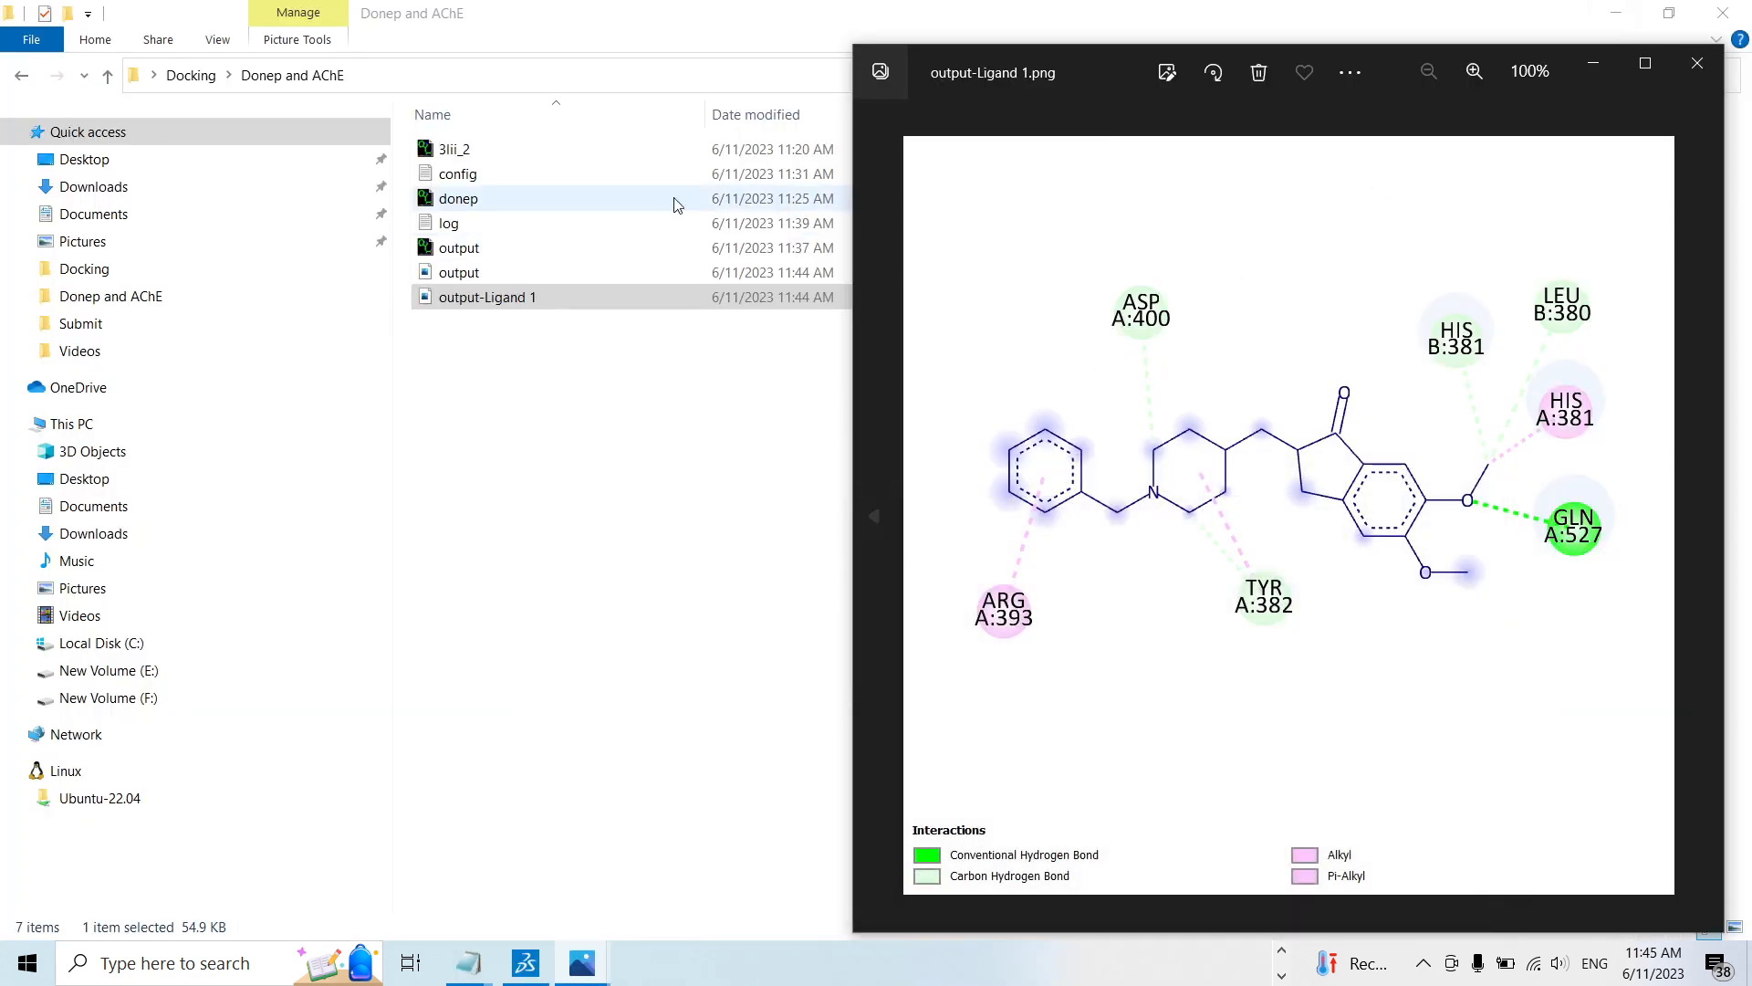
Open the compound 25 and AChE folder inside Docking, and restore its window to a smaller size on the desktop
click(107, 76)
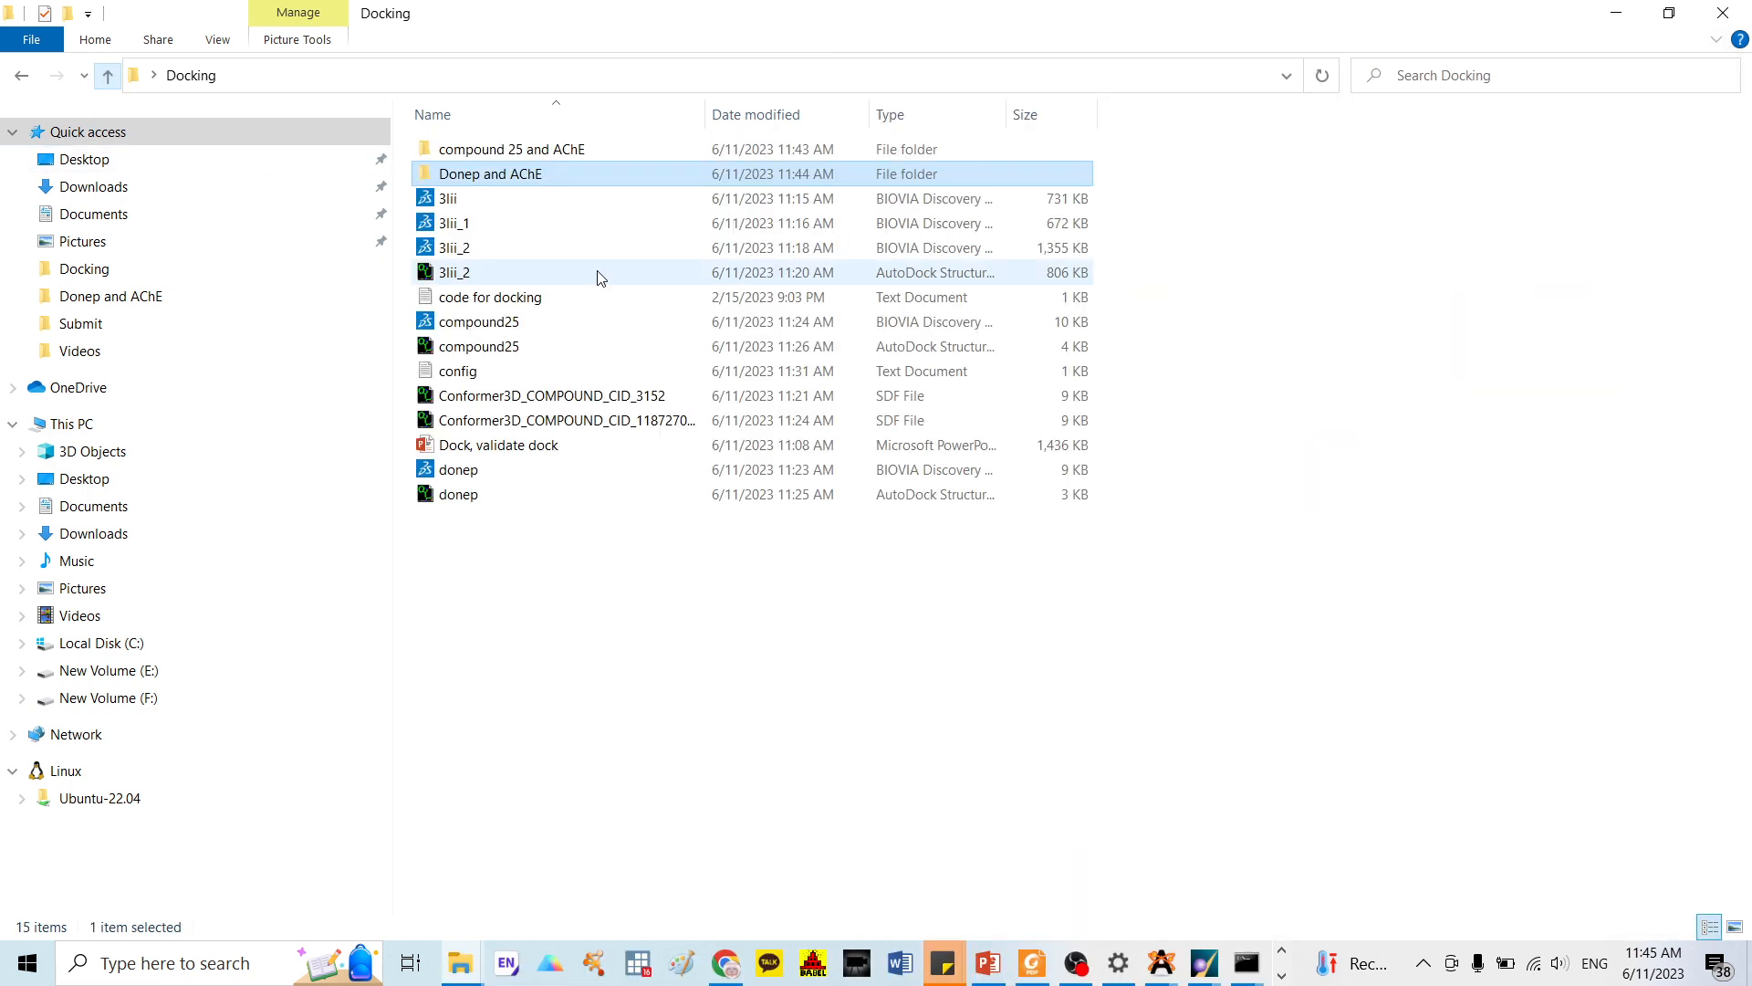
double_click(622, 149)
double_click(721, 11)
drag(1111, 85, 1349, 115)
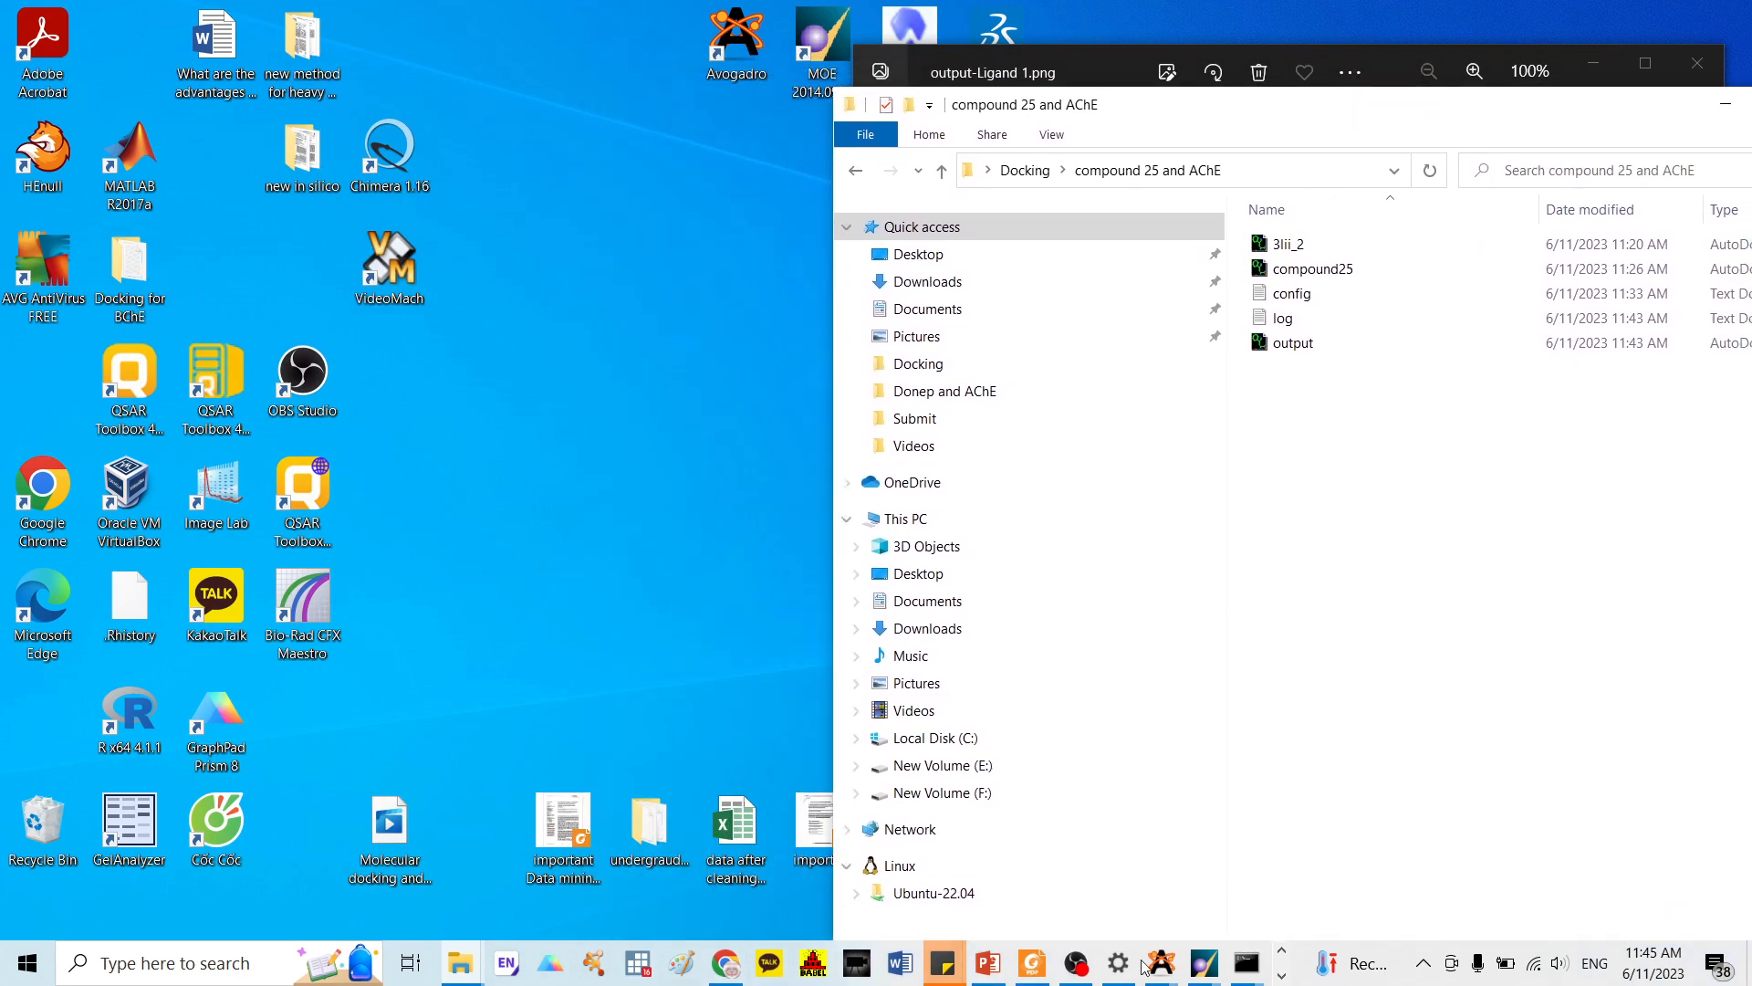
Switch to Discovery Studio Visualizer, close the 2D diagram, and close the donepezil complex, saving it as the Discovery Studio file output
click(1282, 974)
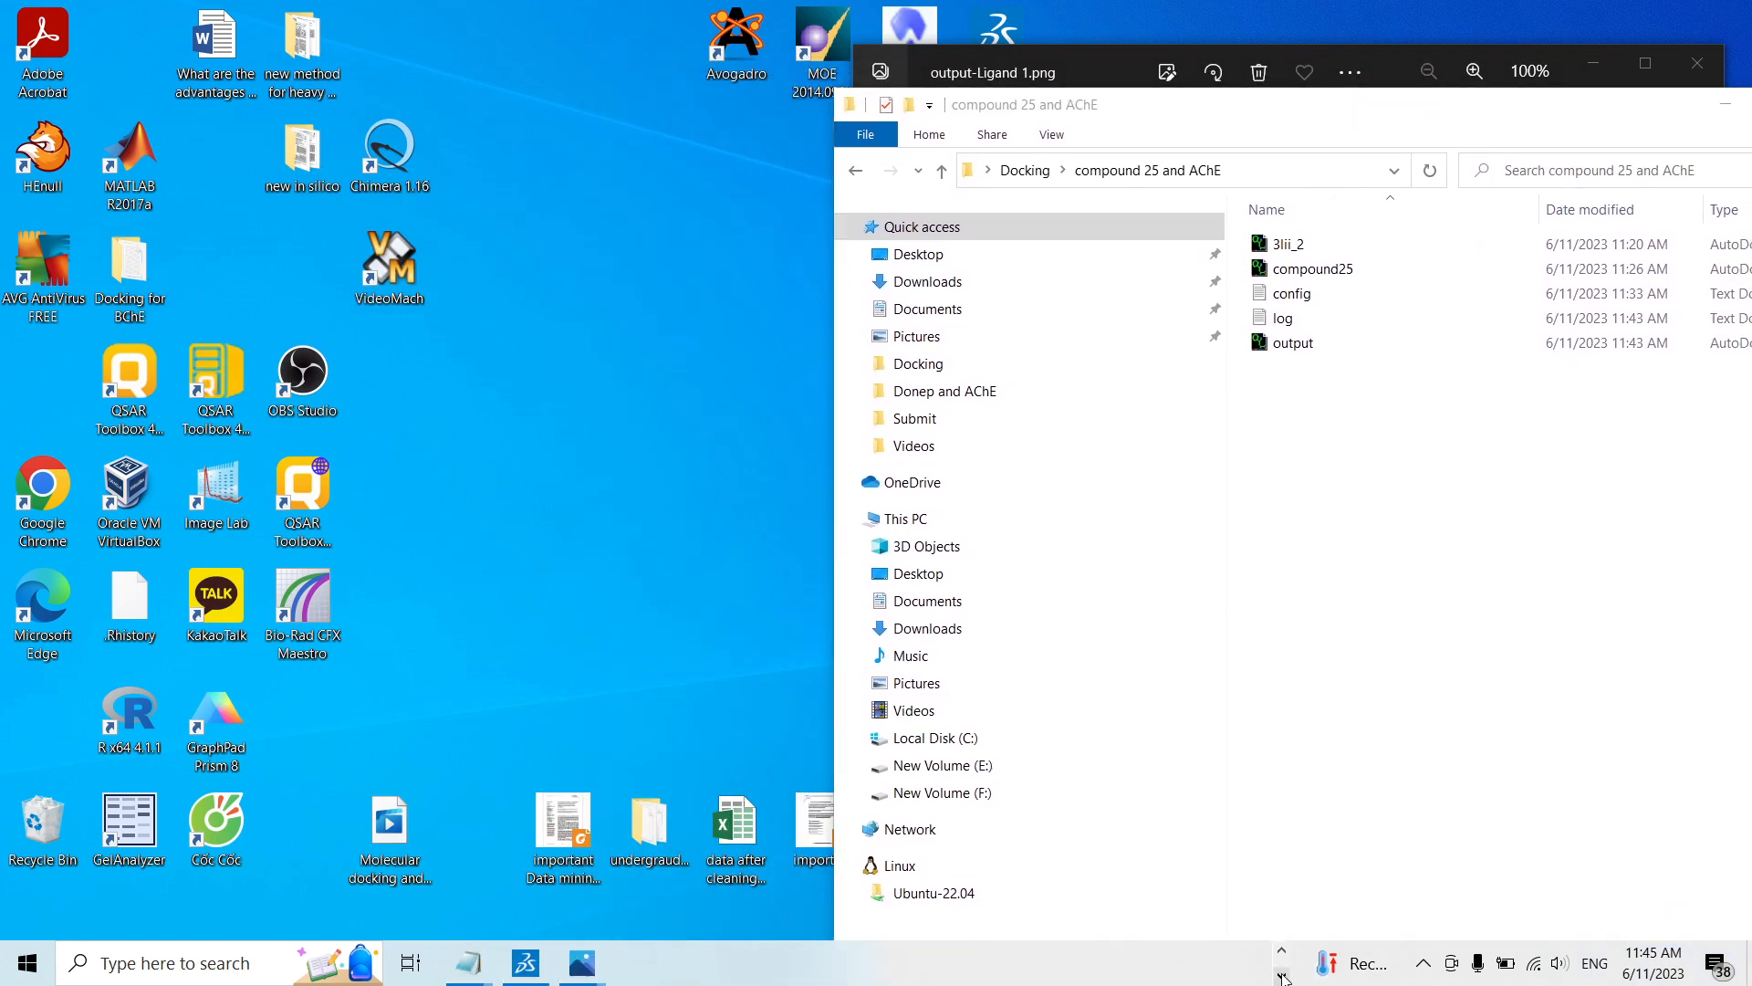
click(525, 963)
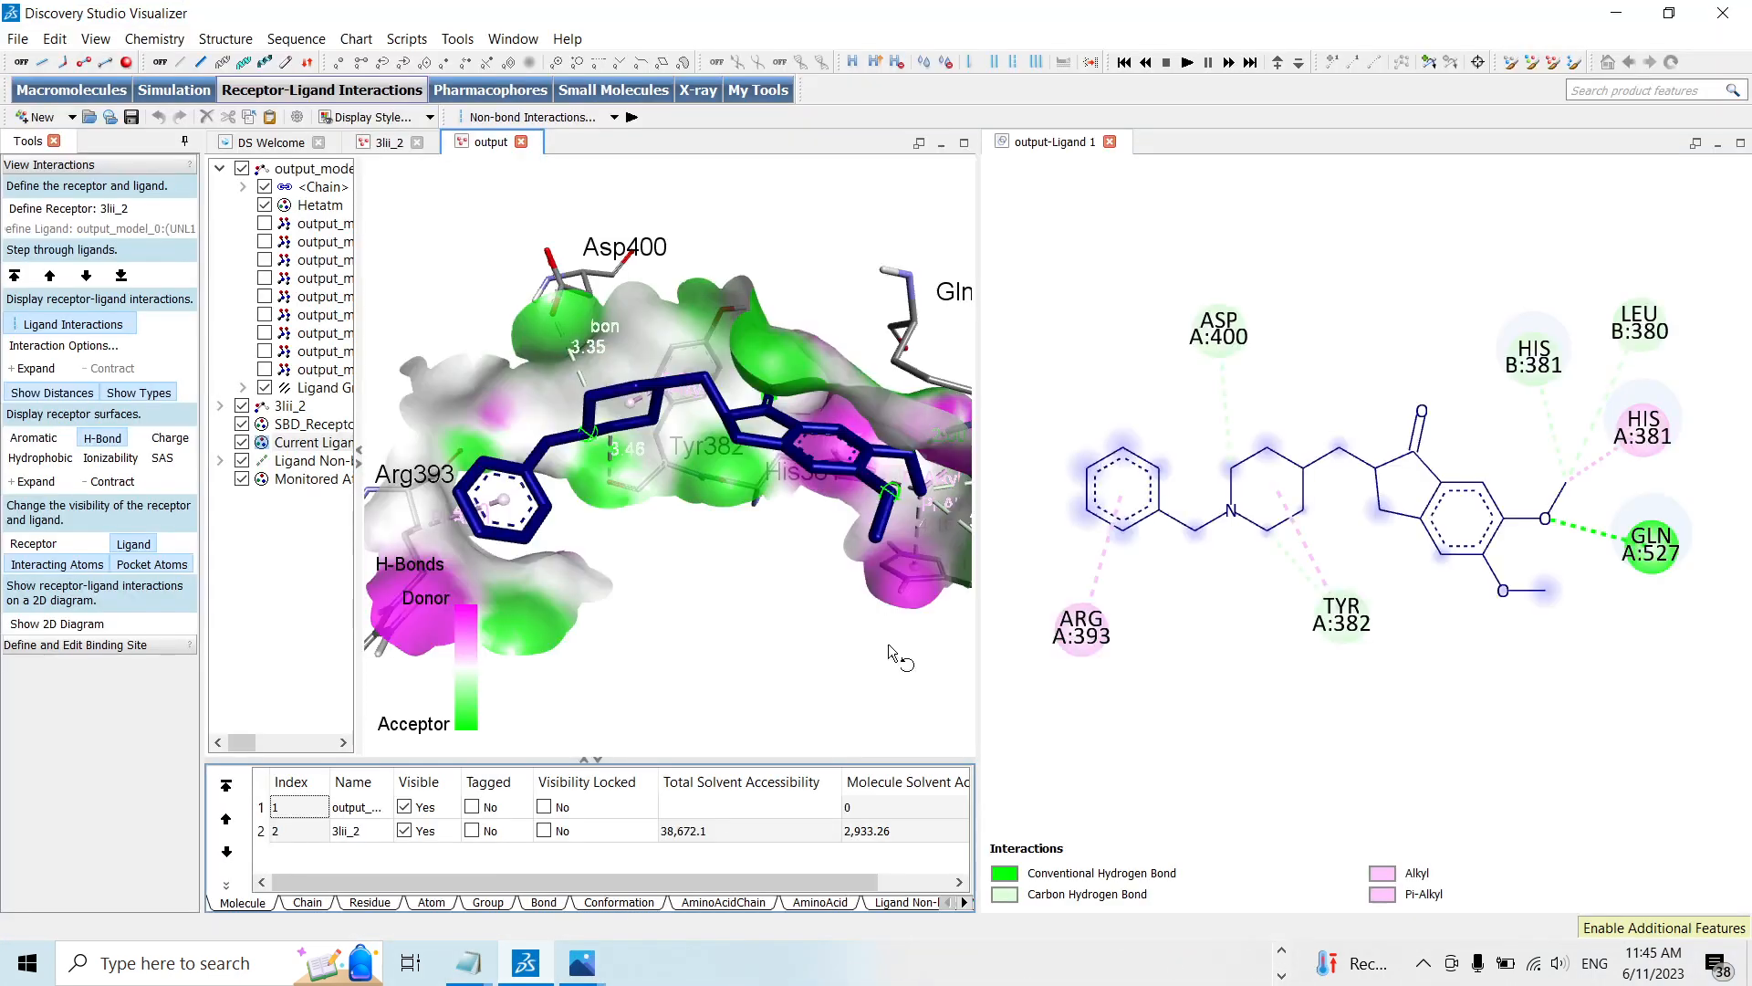
click(1110, 142)
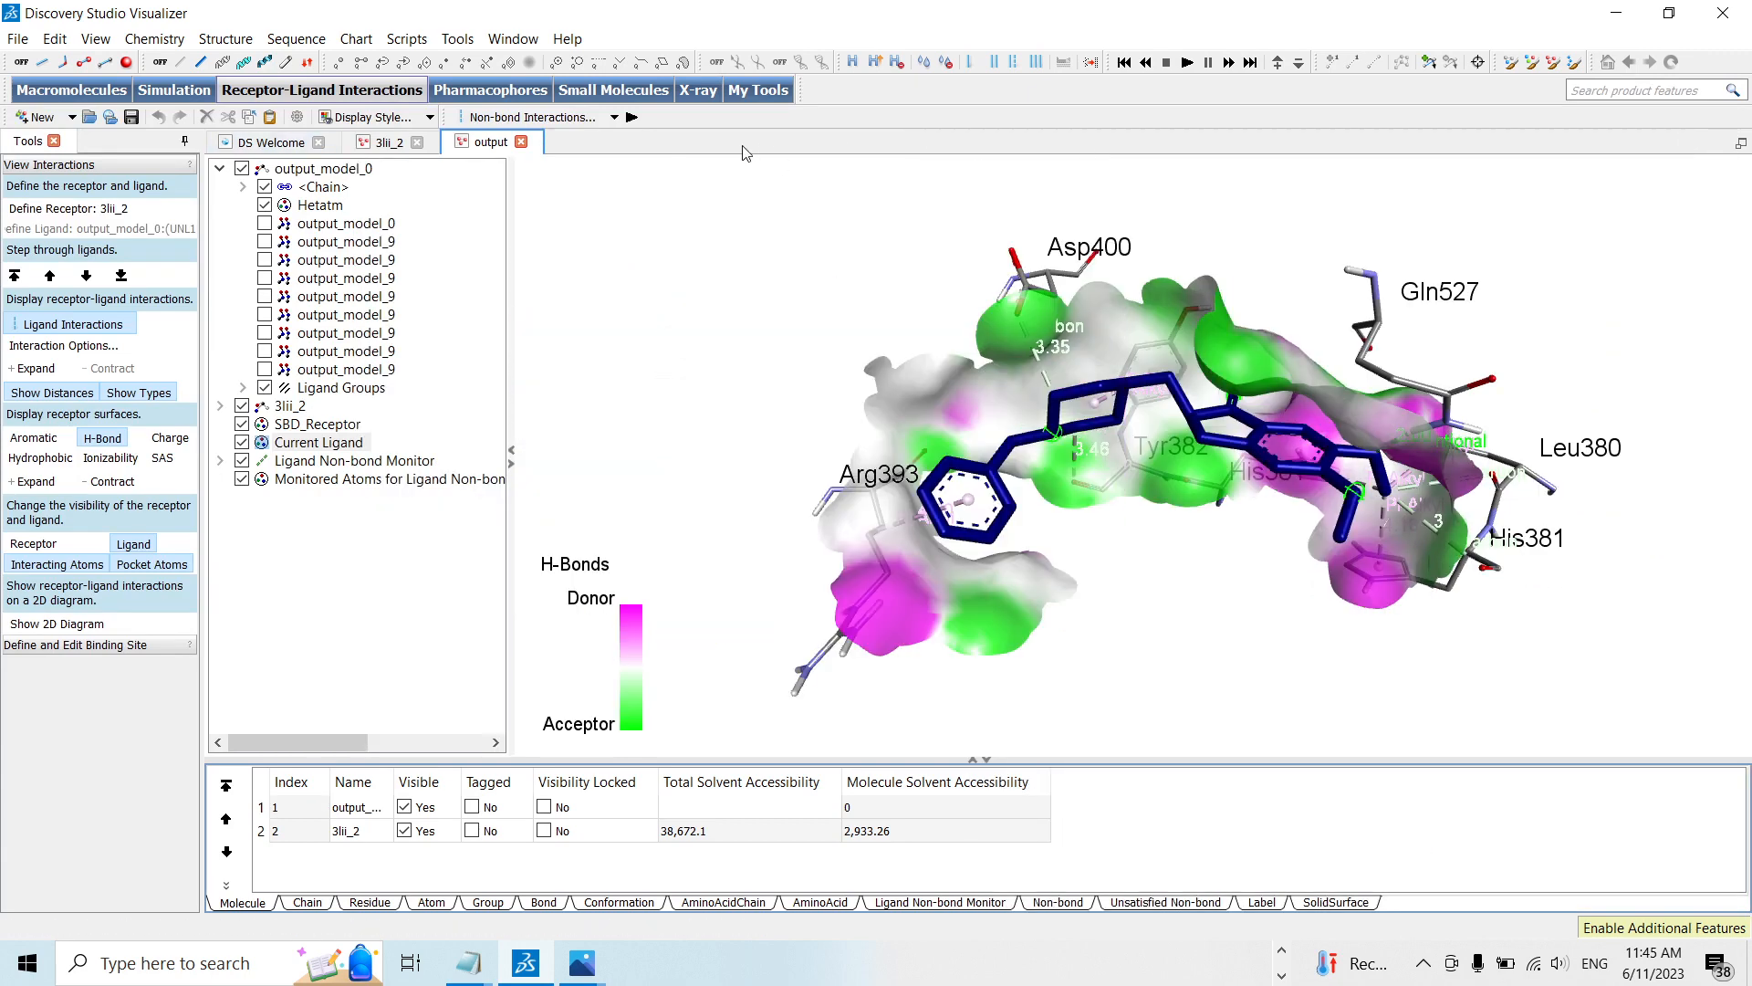
click(521, 142)
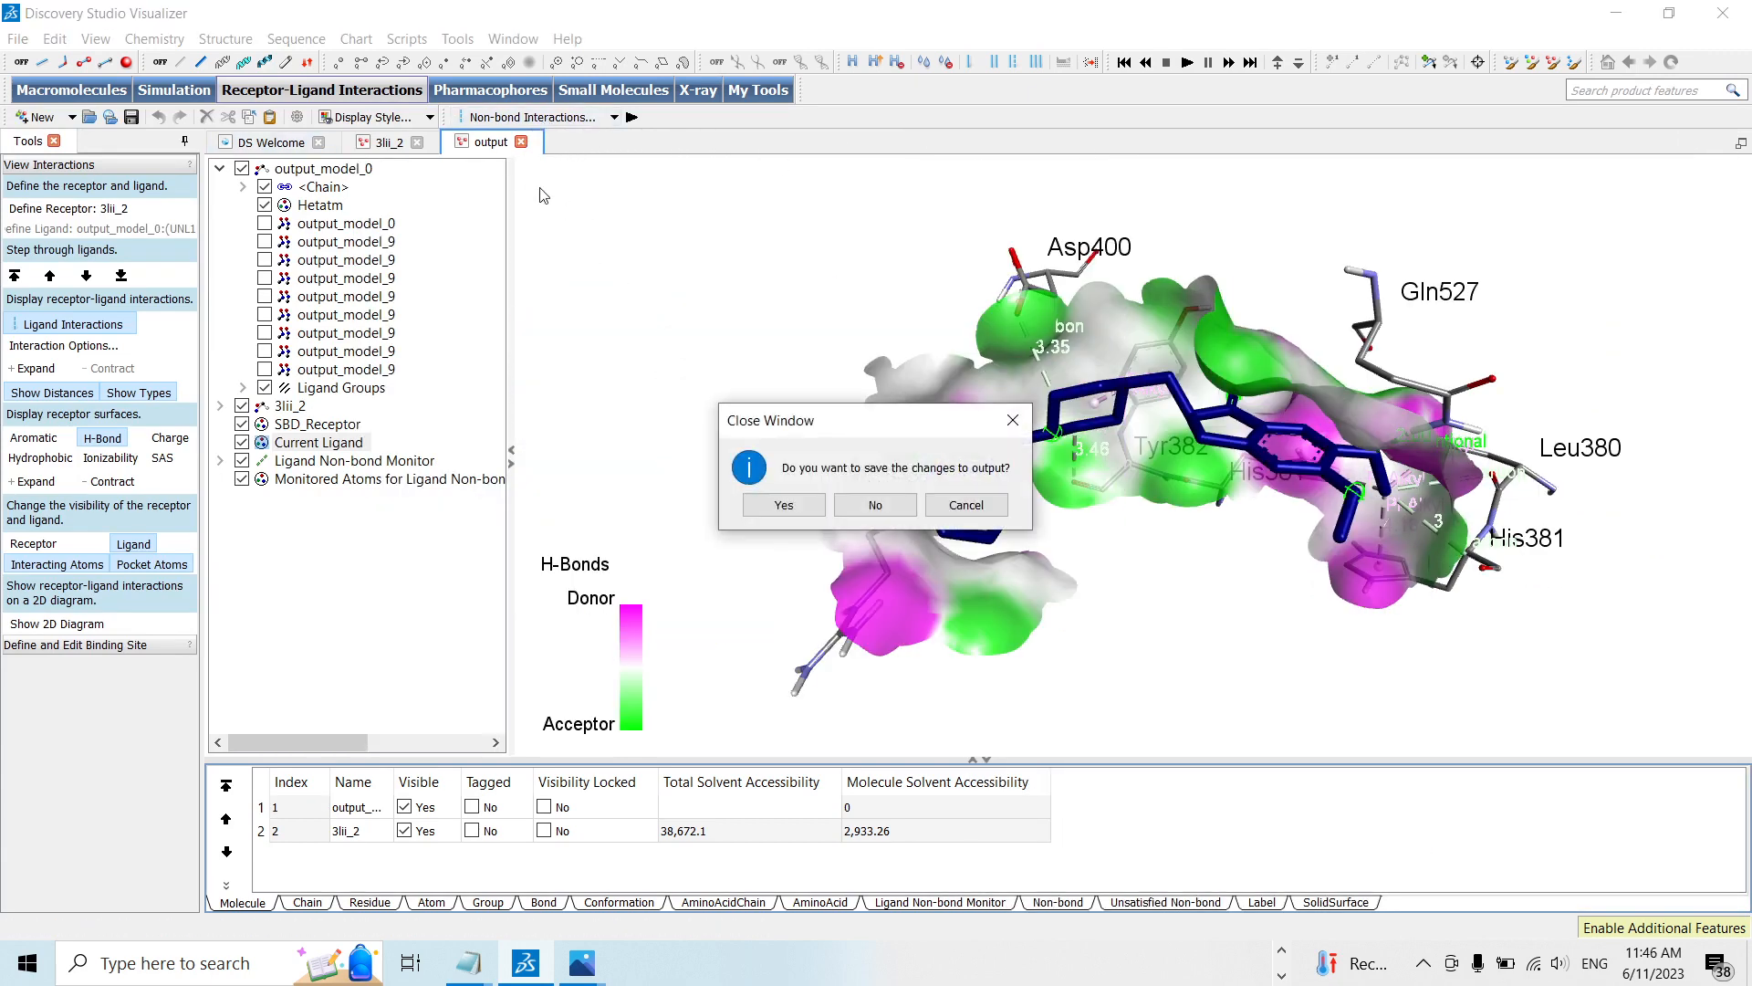
click(800, 510)
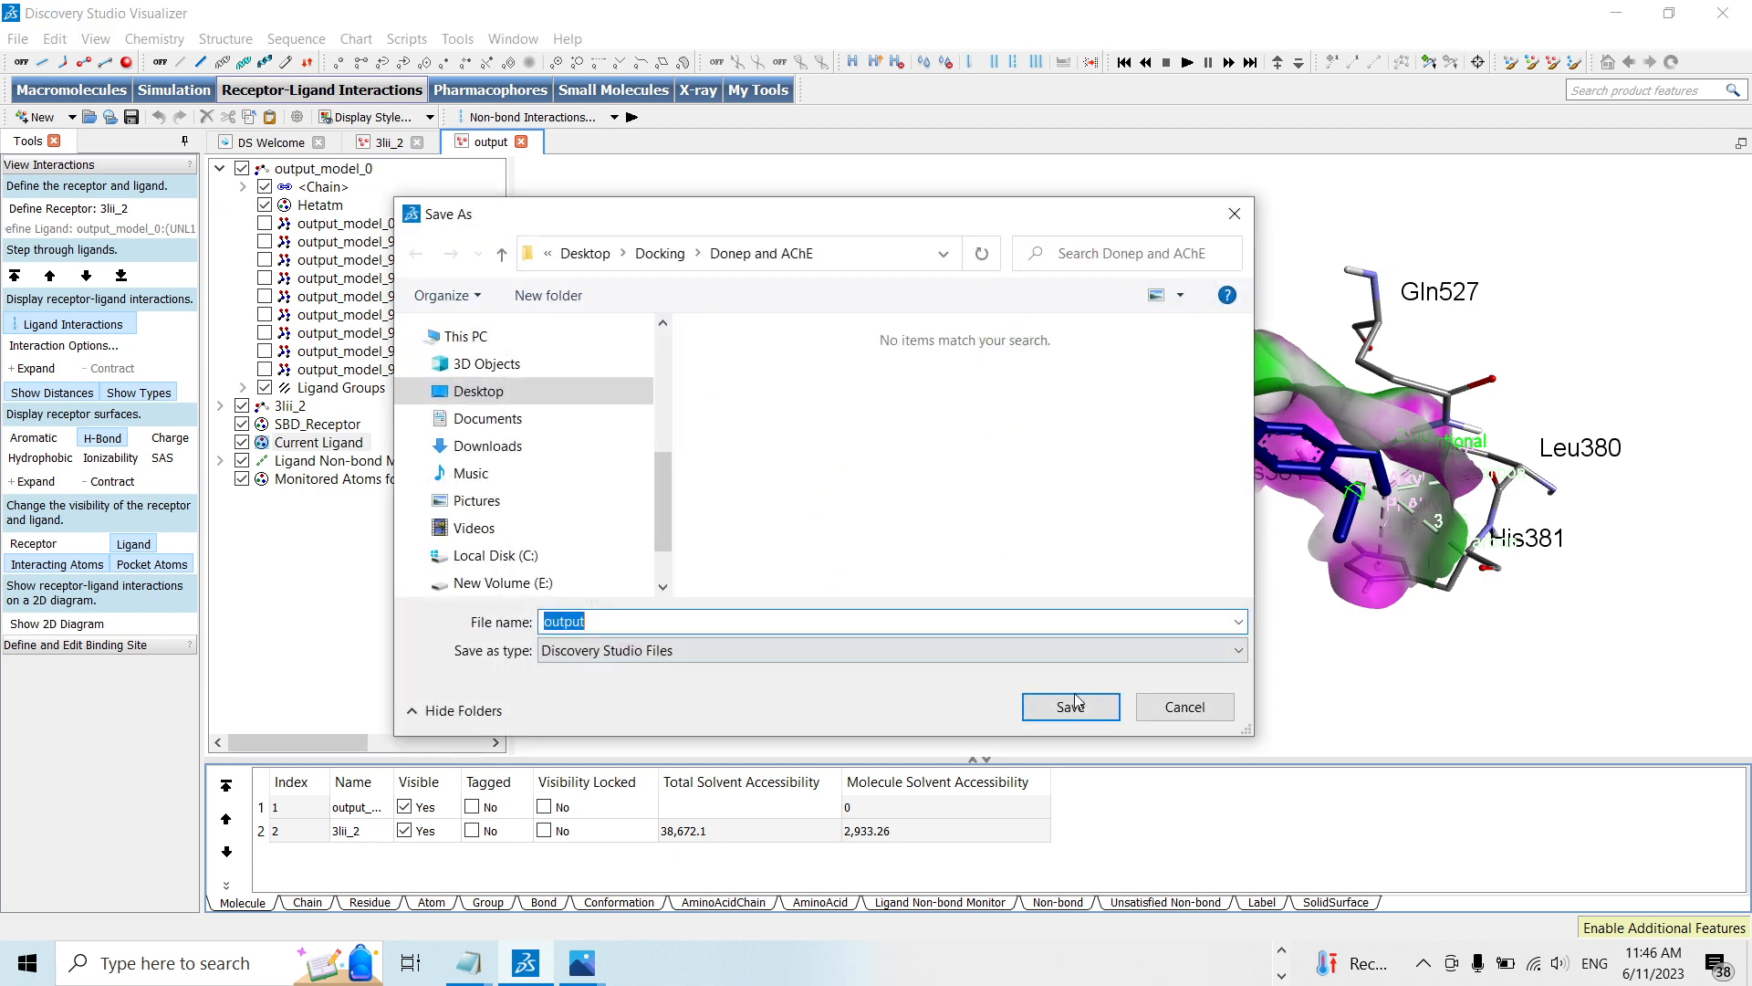
click(1071, 707)
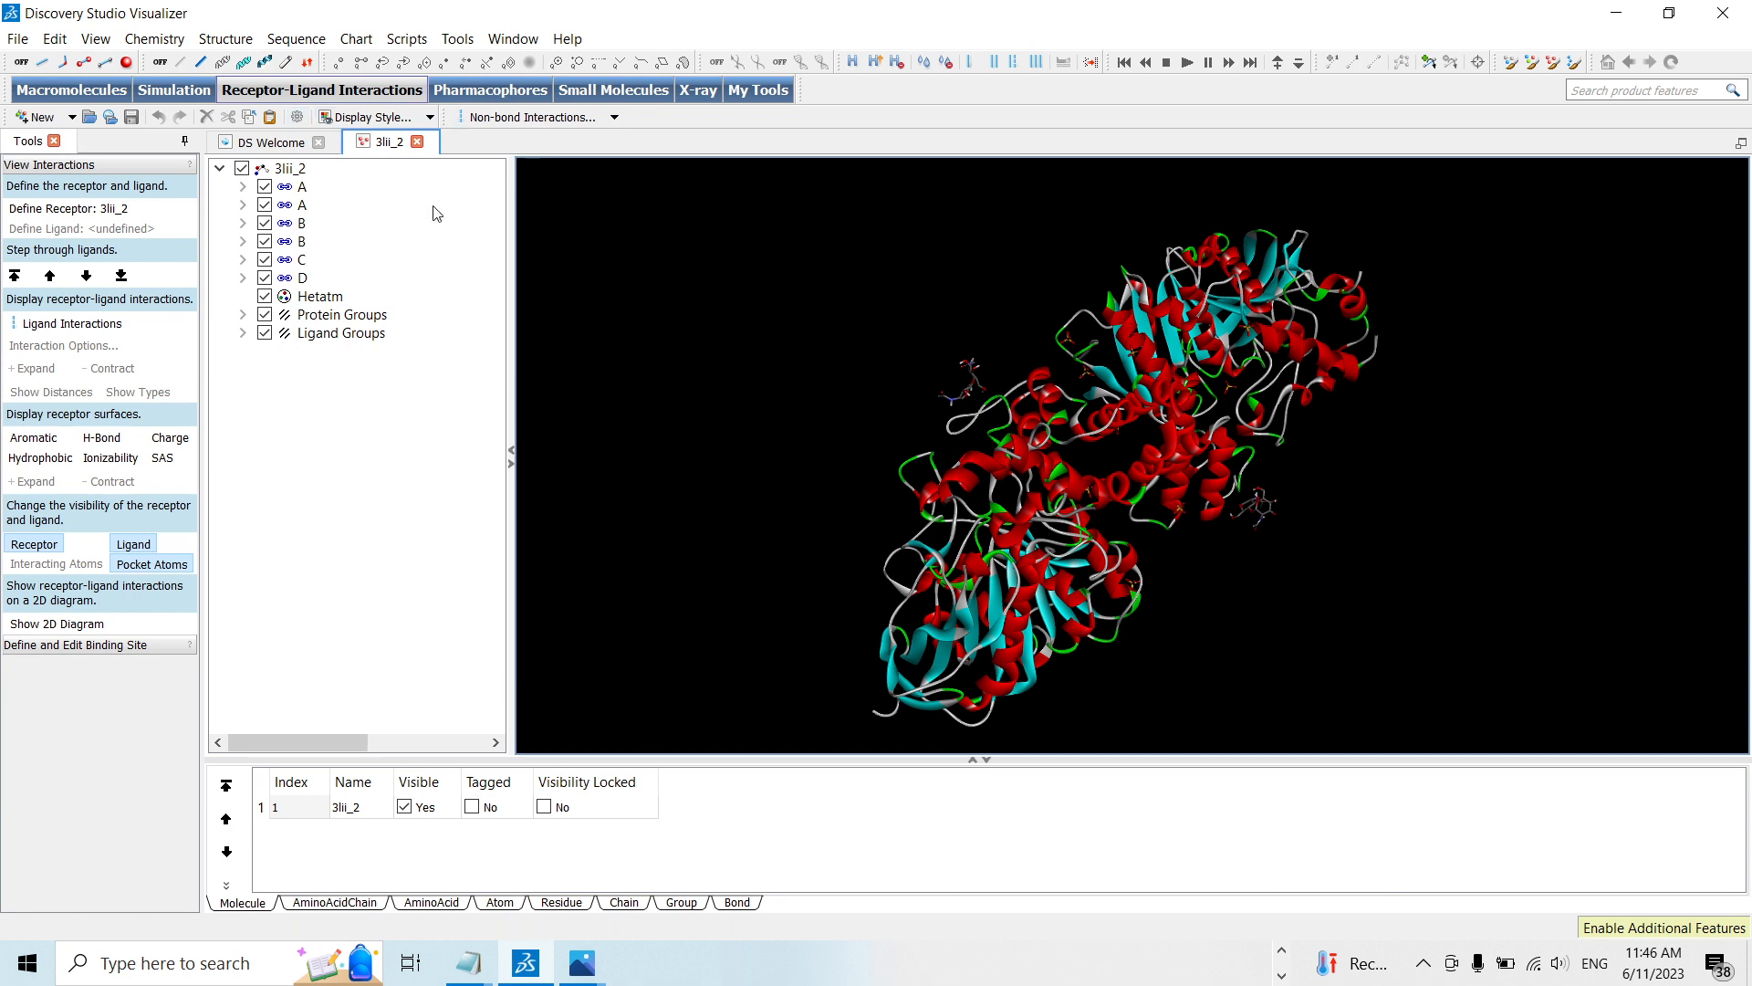
Copy the 3lii_2 receptor and open the output file from the compound 25 and AChE folder, listing All Files
right_click(730, 290)
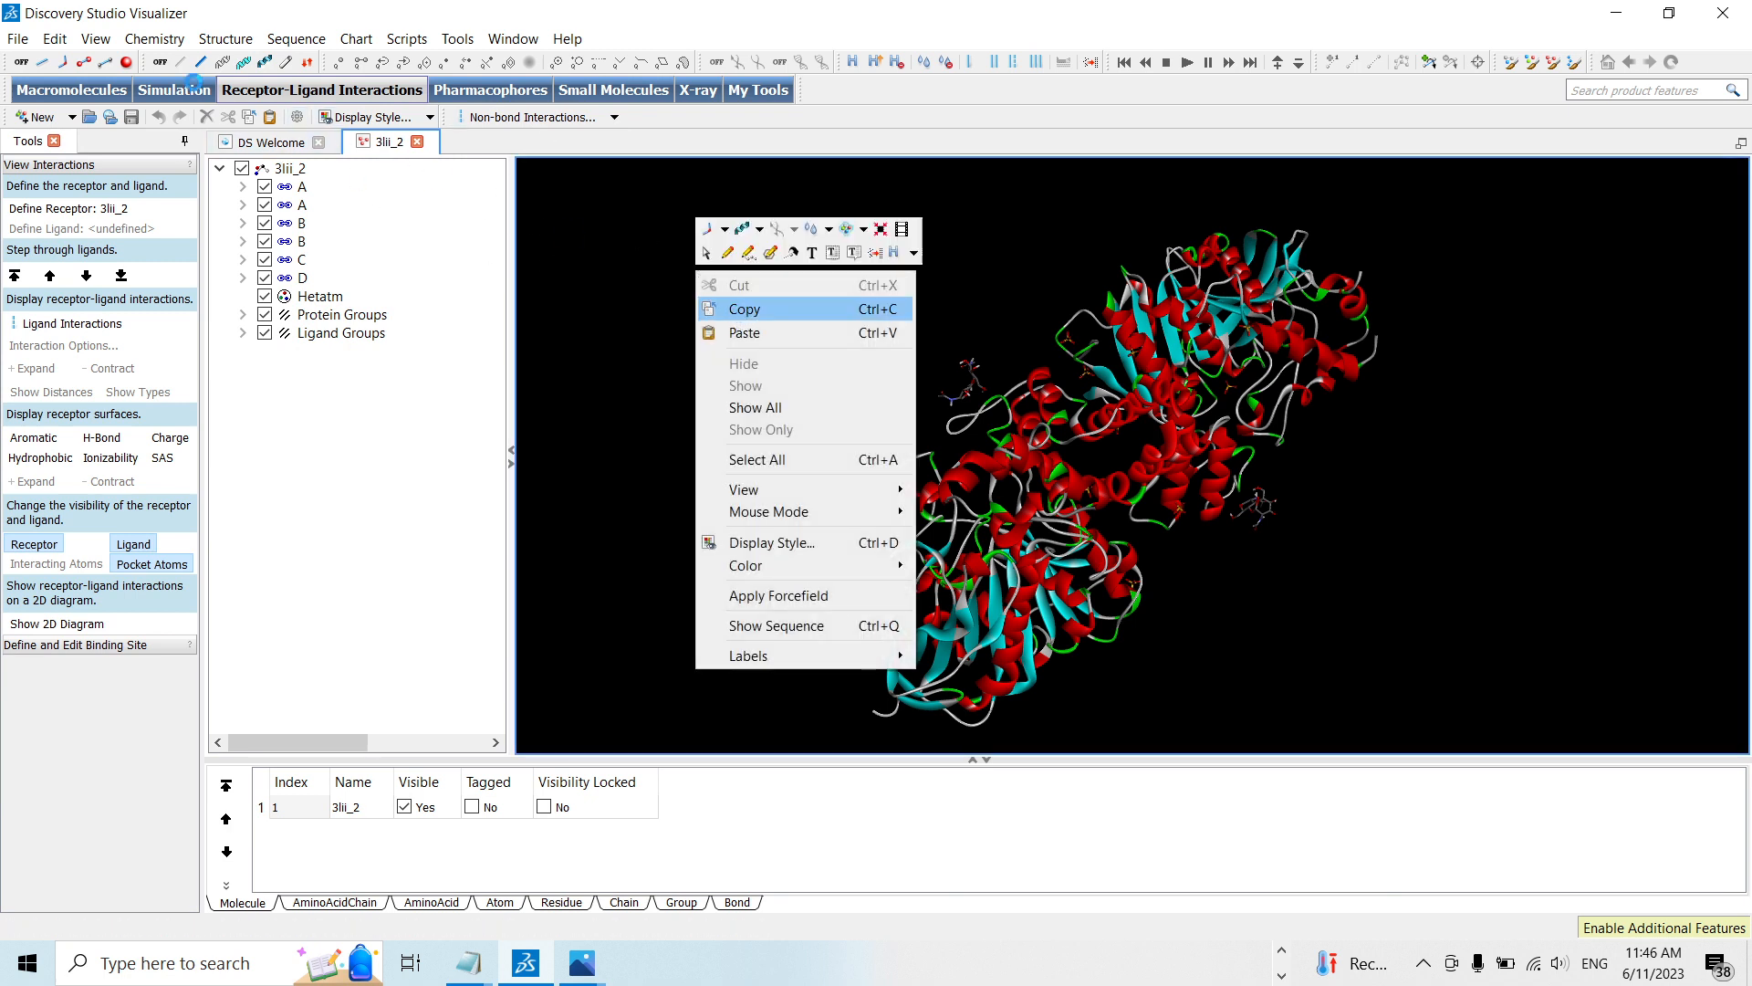
click(19, 39)
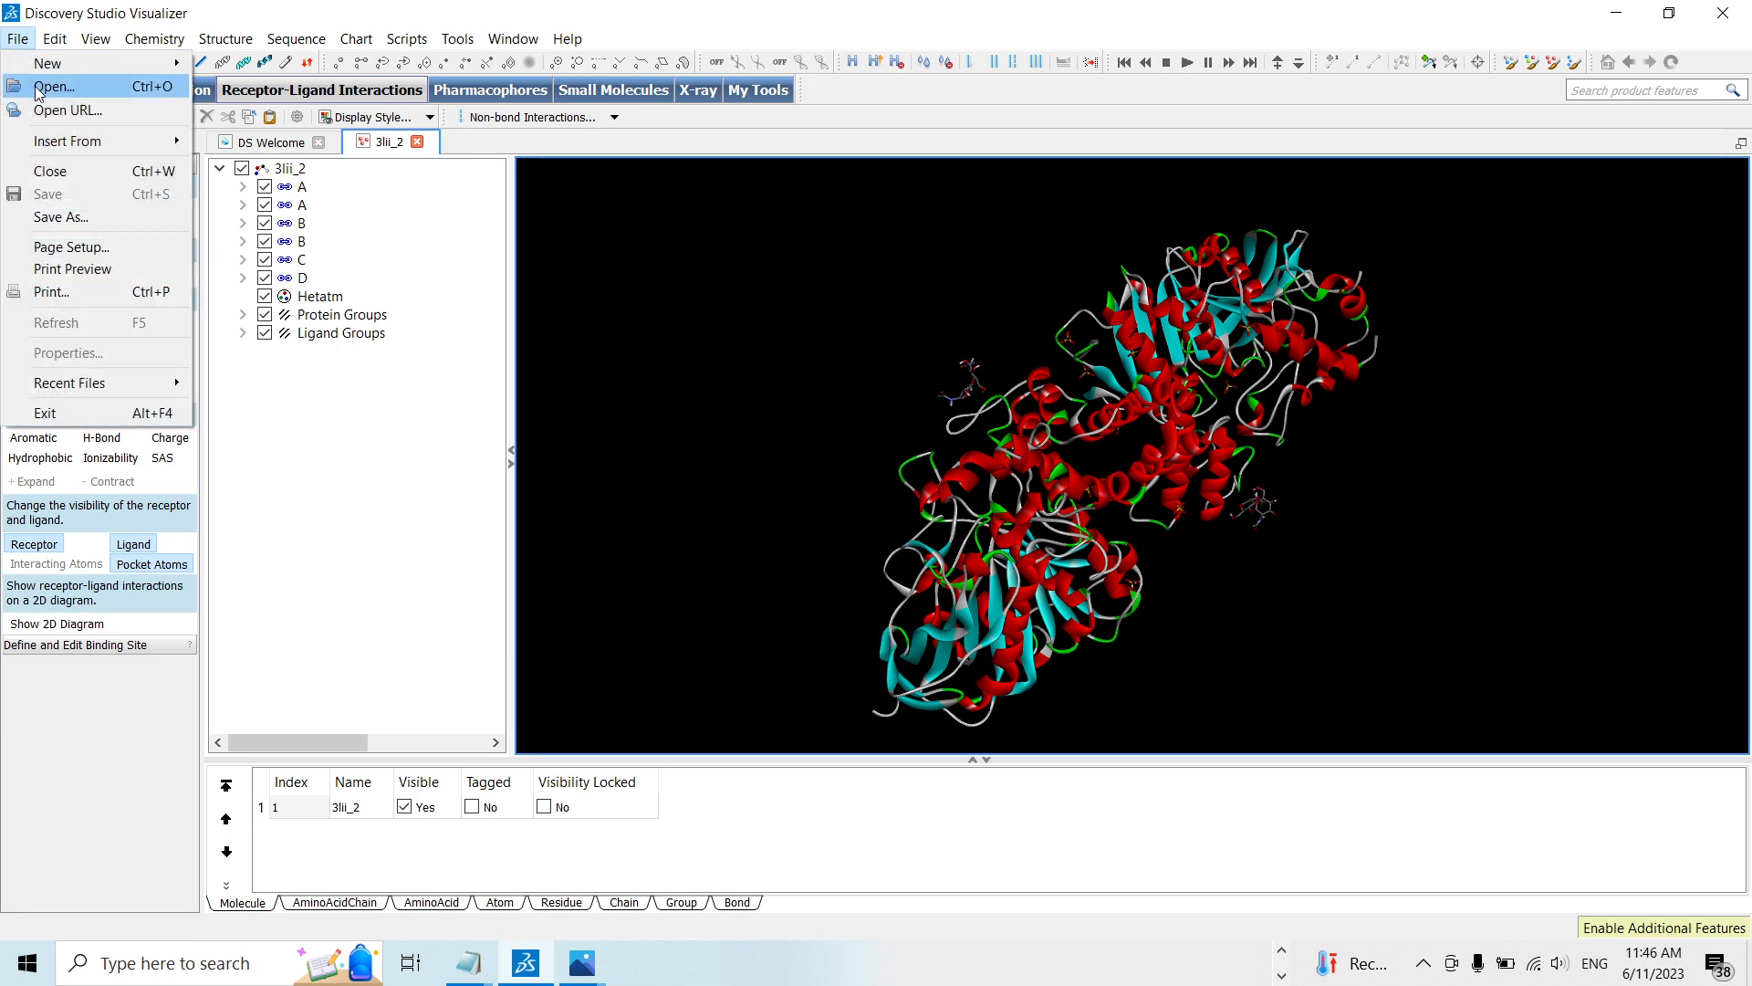
click(50, 87)
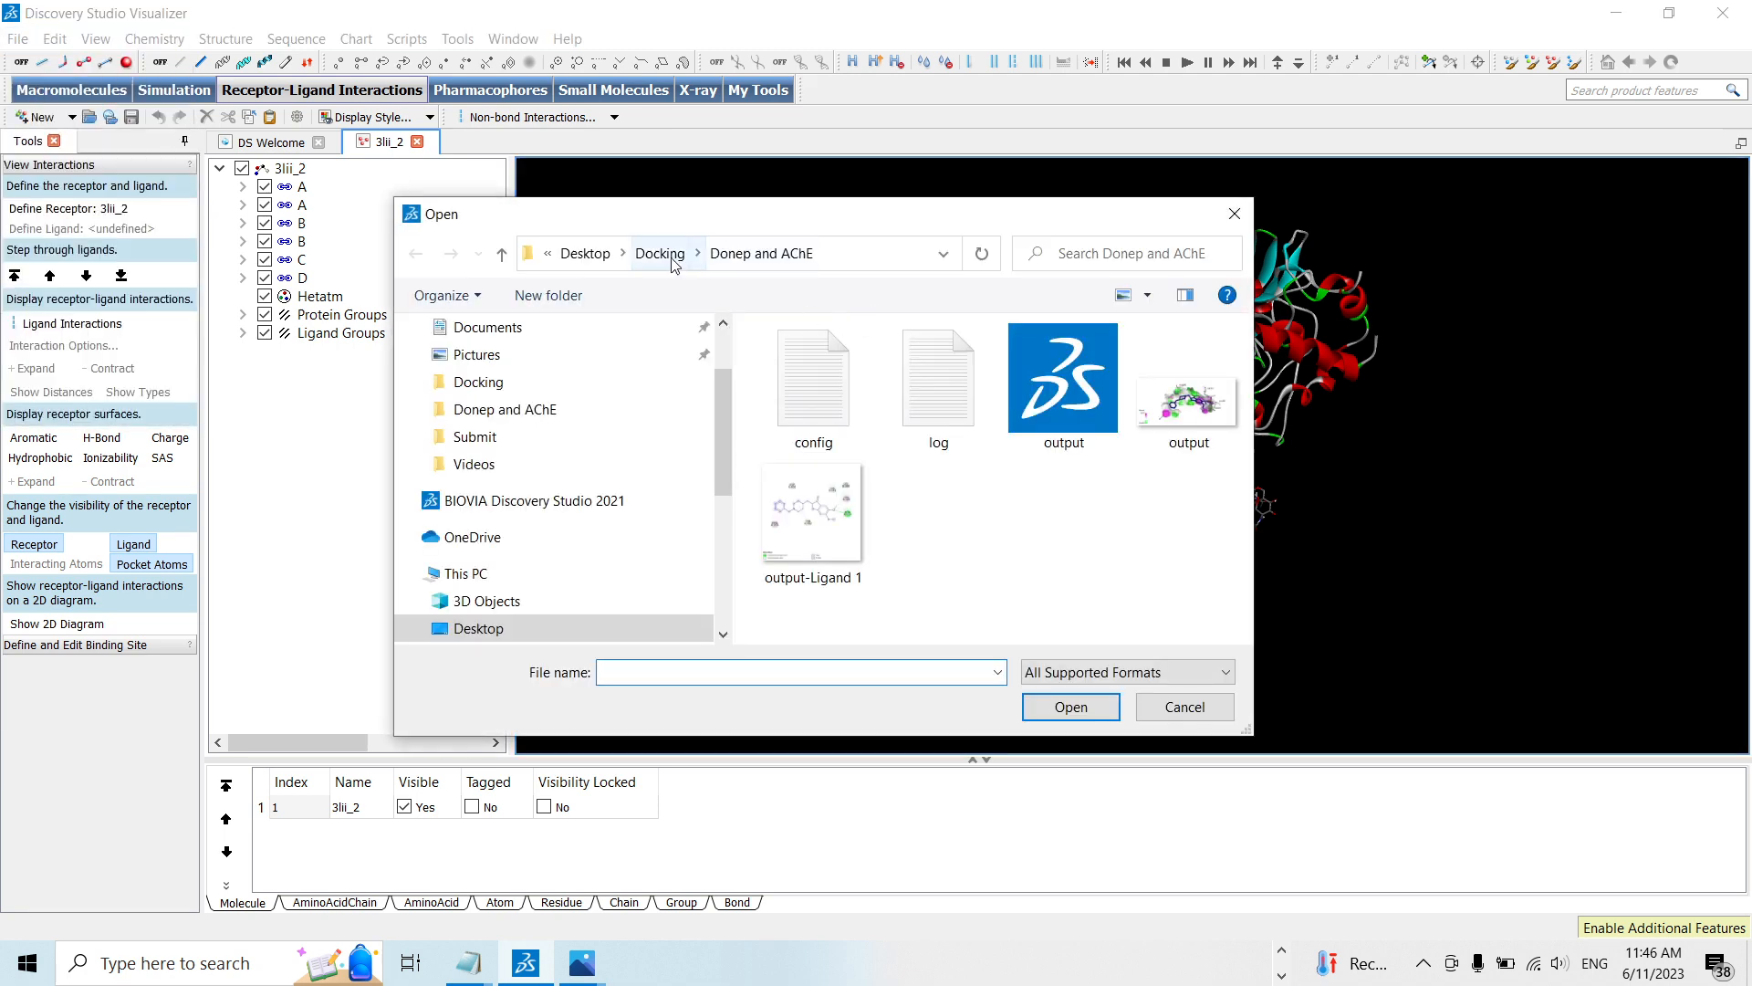
click(660, 253)
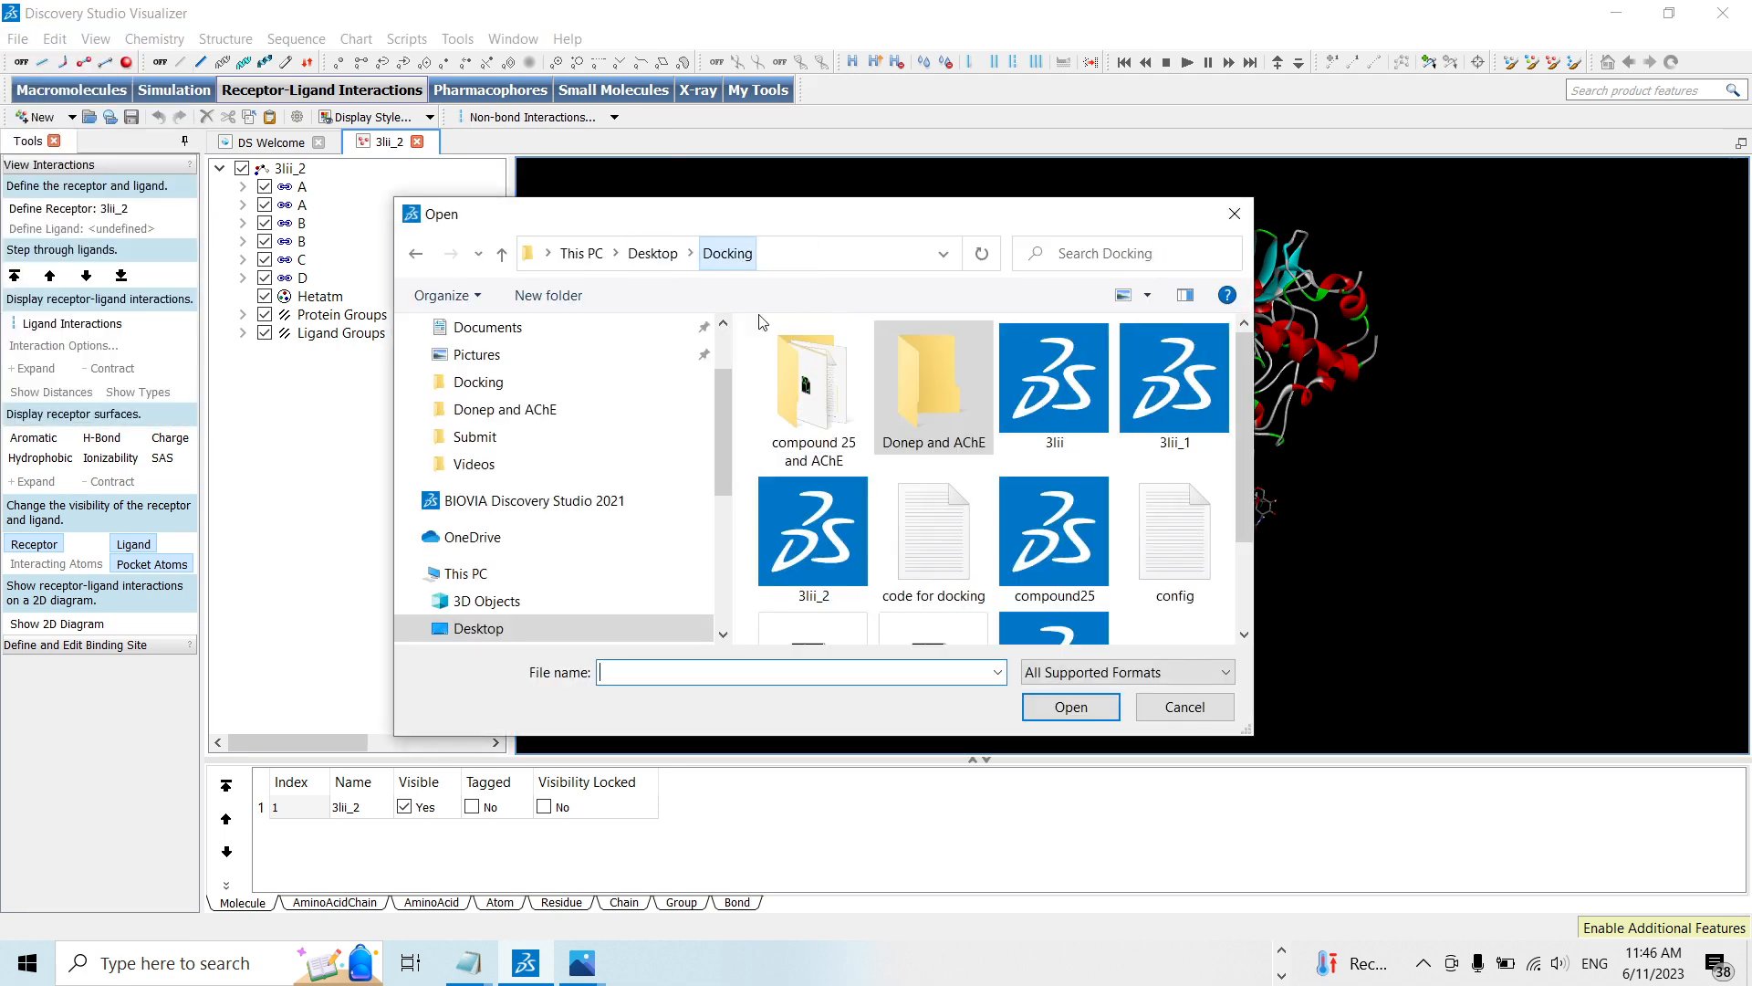
double_click(824, 402)
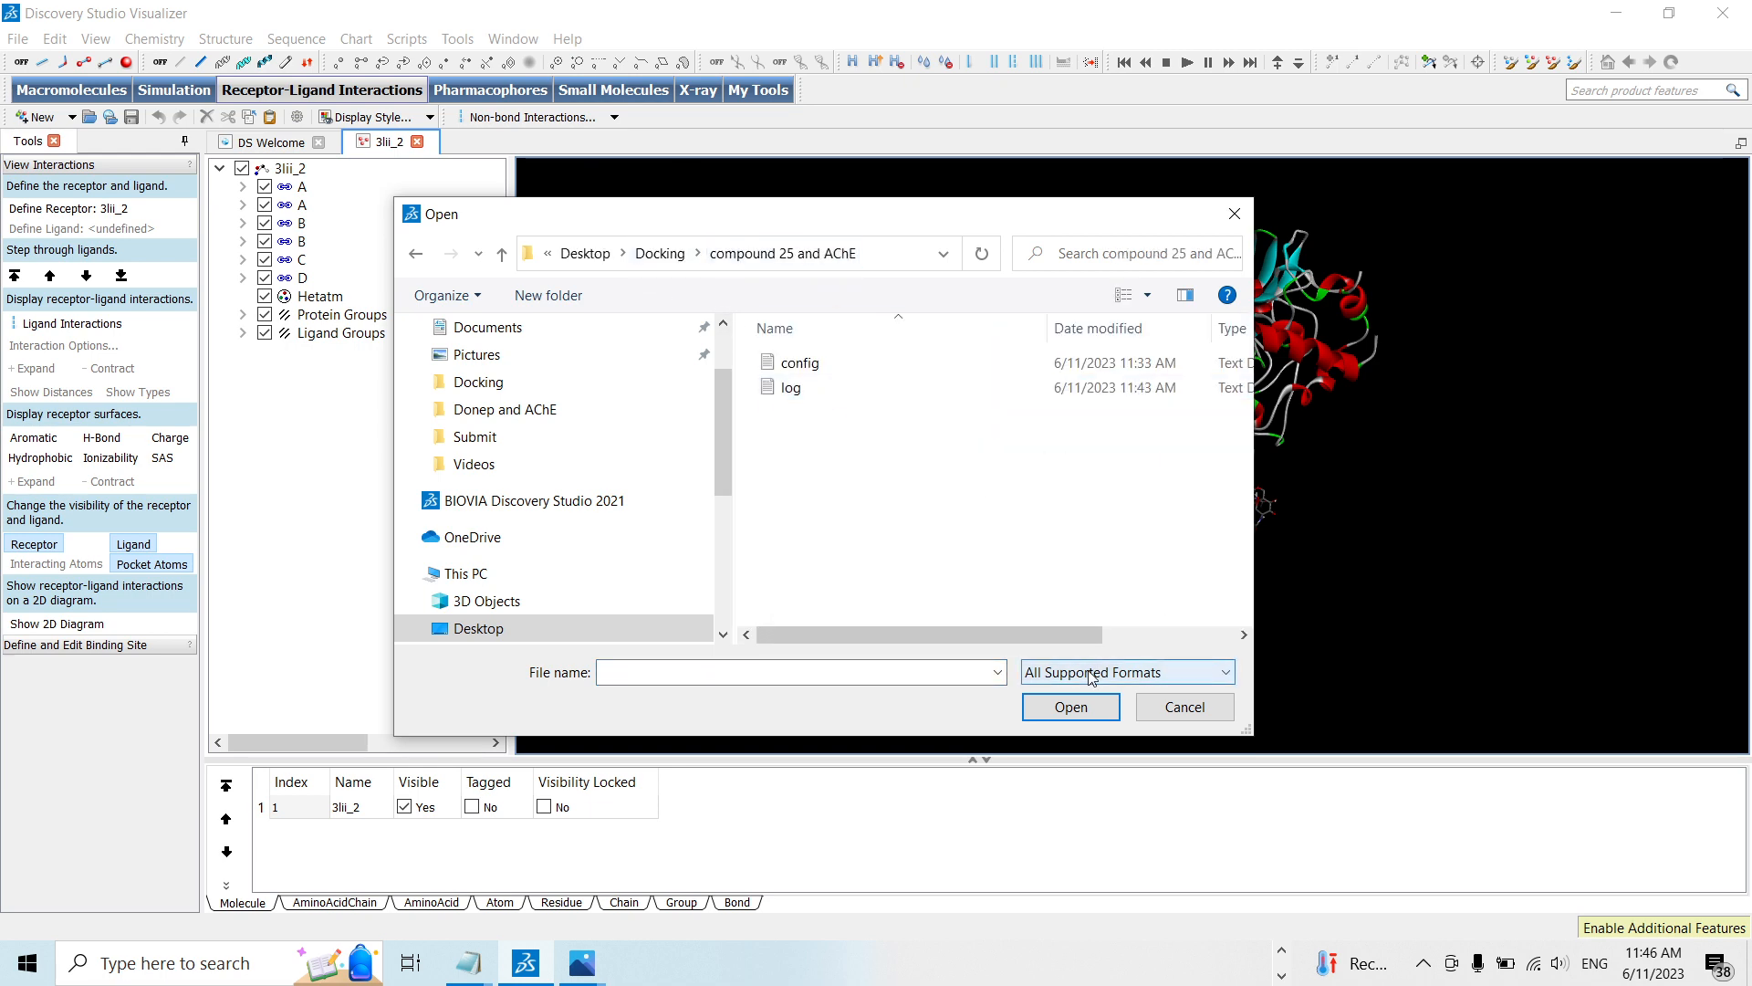
click(1131, 672)
scroll(1131, 429, down, 8)
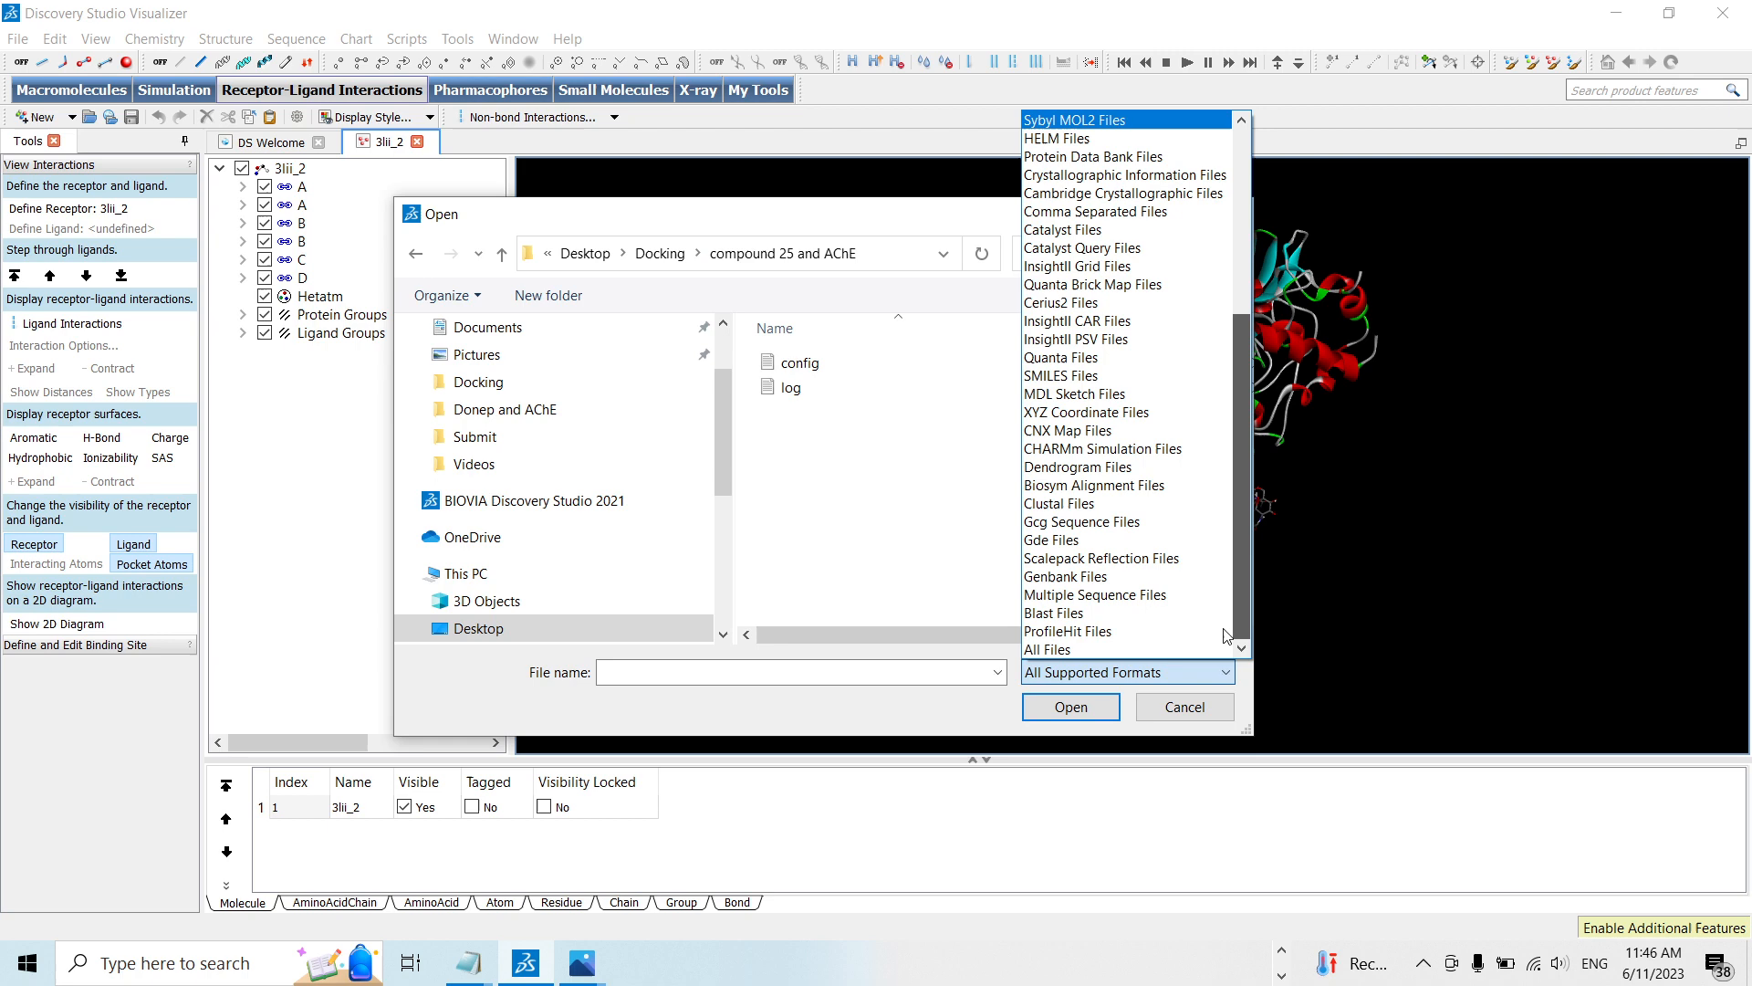
click(1088, 650)
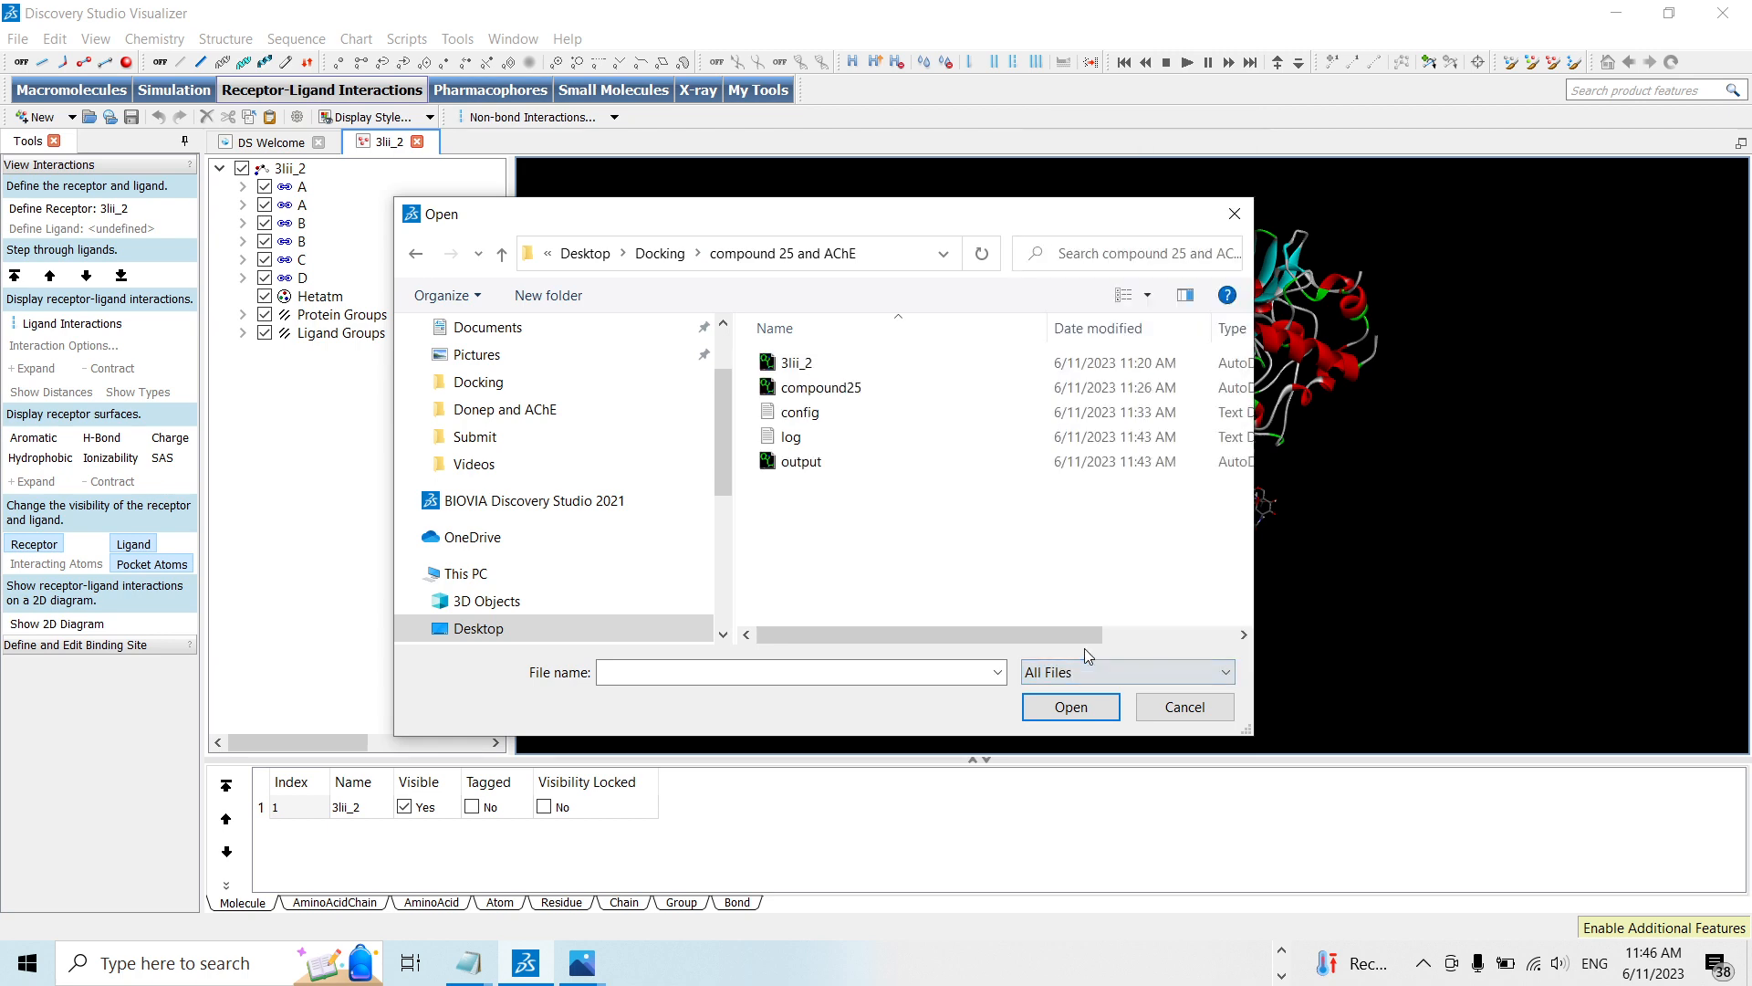
double_click(827, 463)
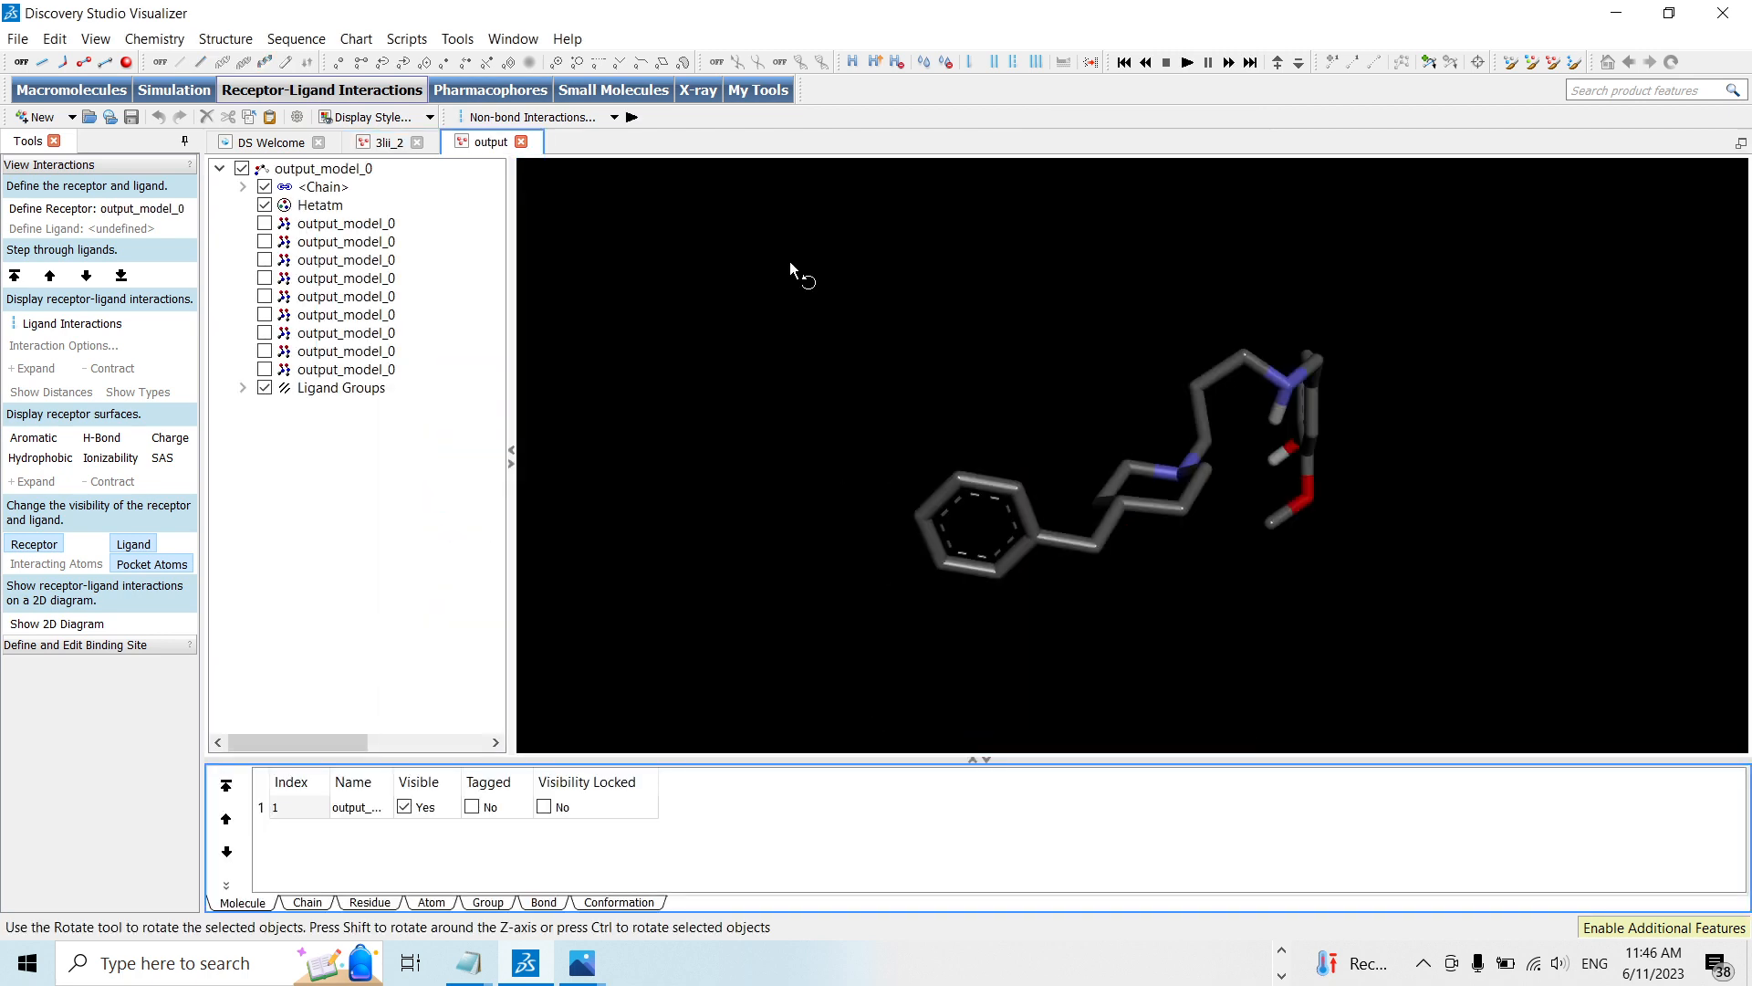
Paste the 3lii_2 receptor into the output view and run the visualization script that gives a white background and multicoloured ribbons
right_click(790, 264)
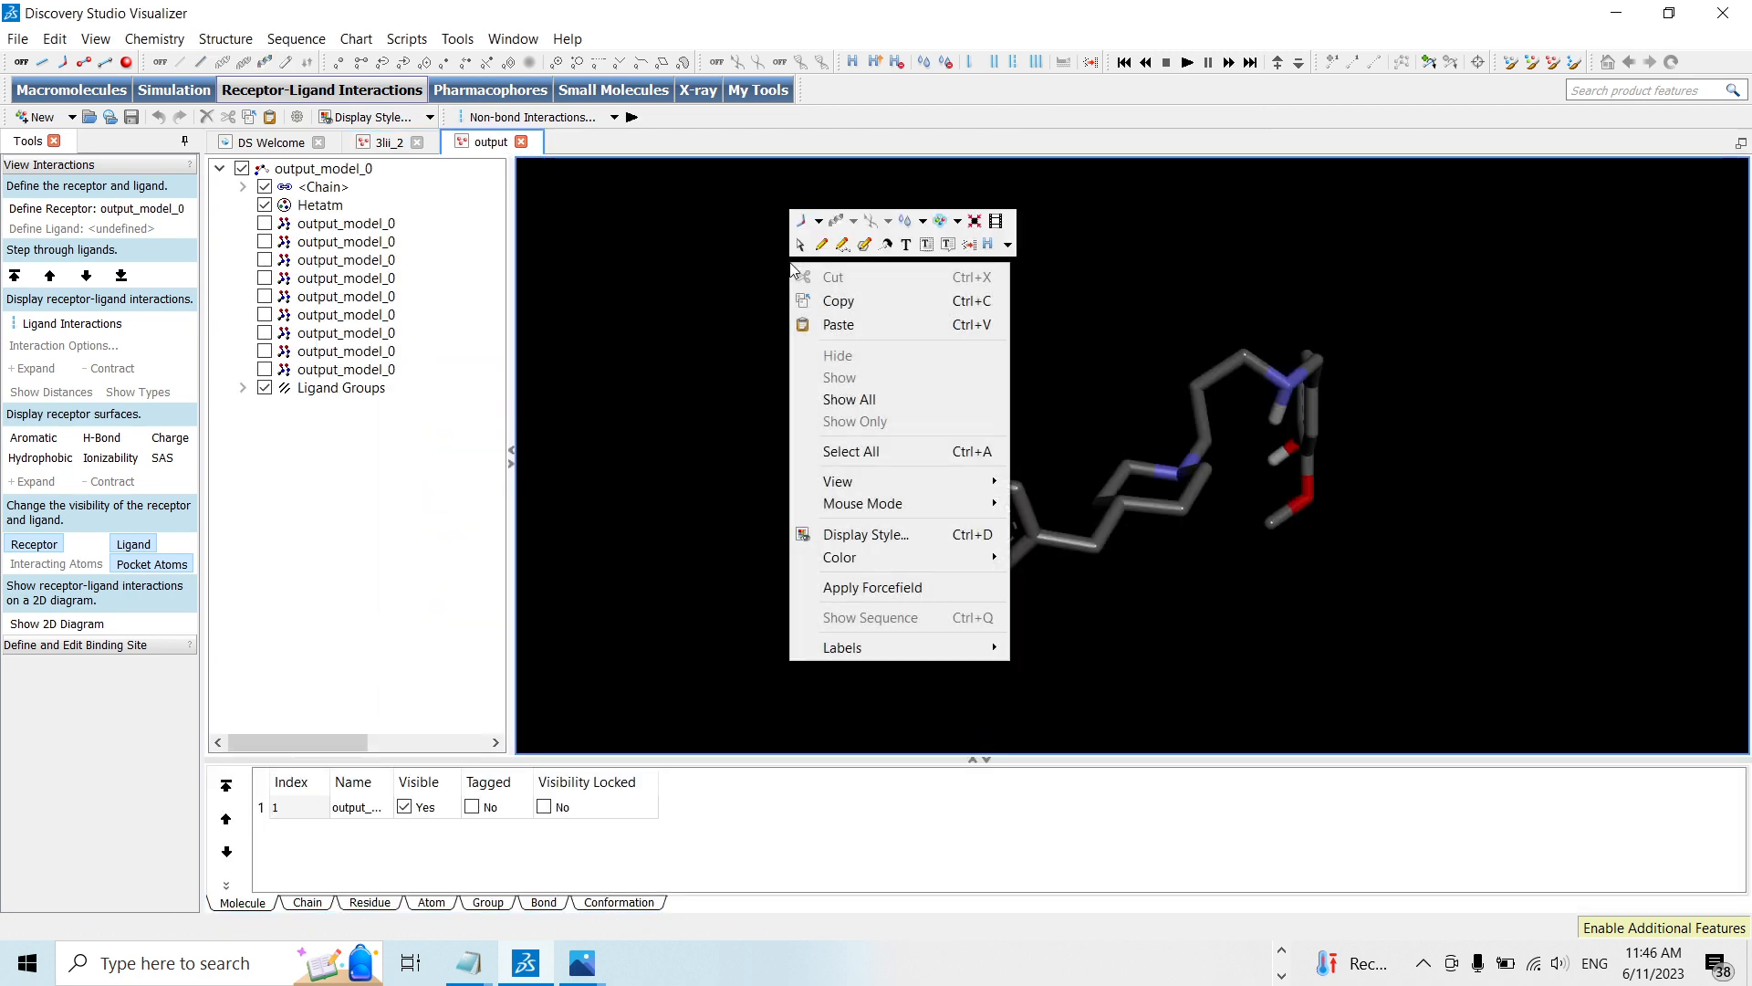
click(845, 325)
click(411, 43)
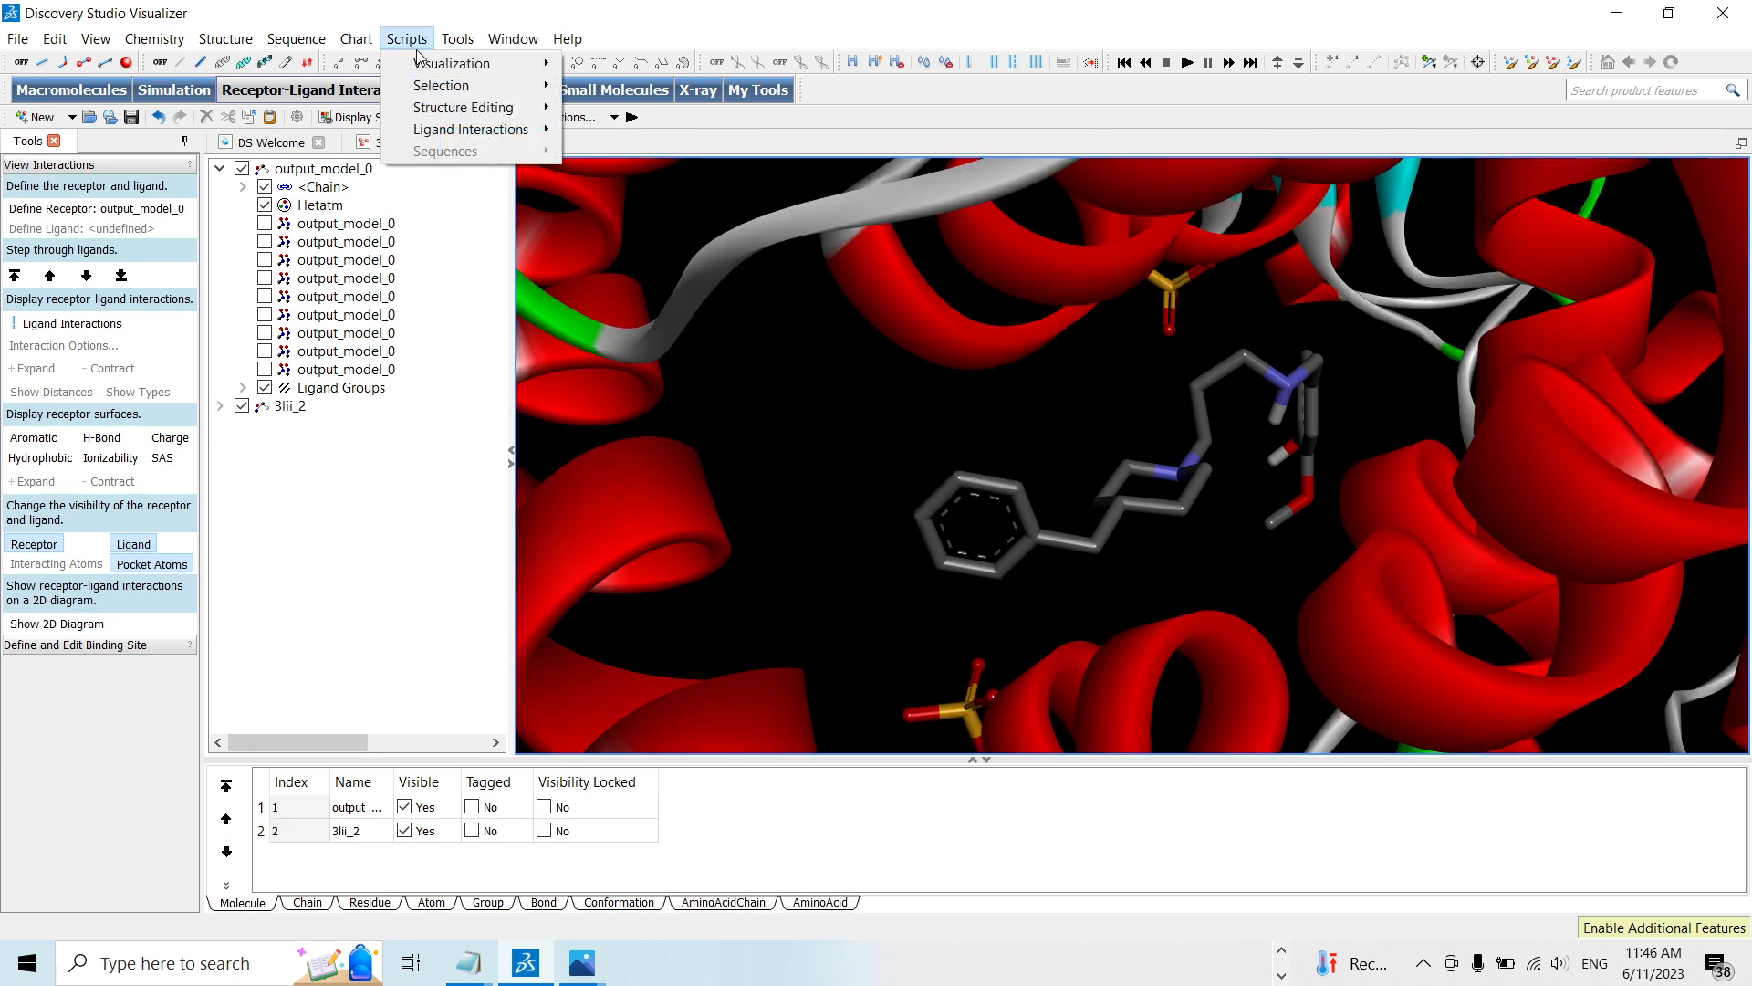
mouse_move(443, 66)
click(698, 170)
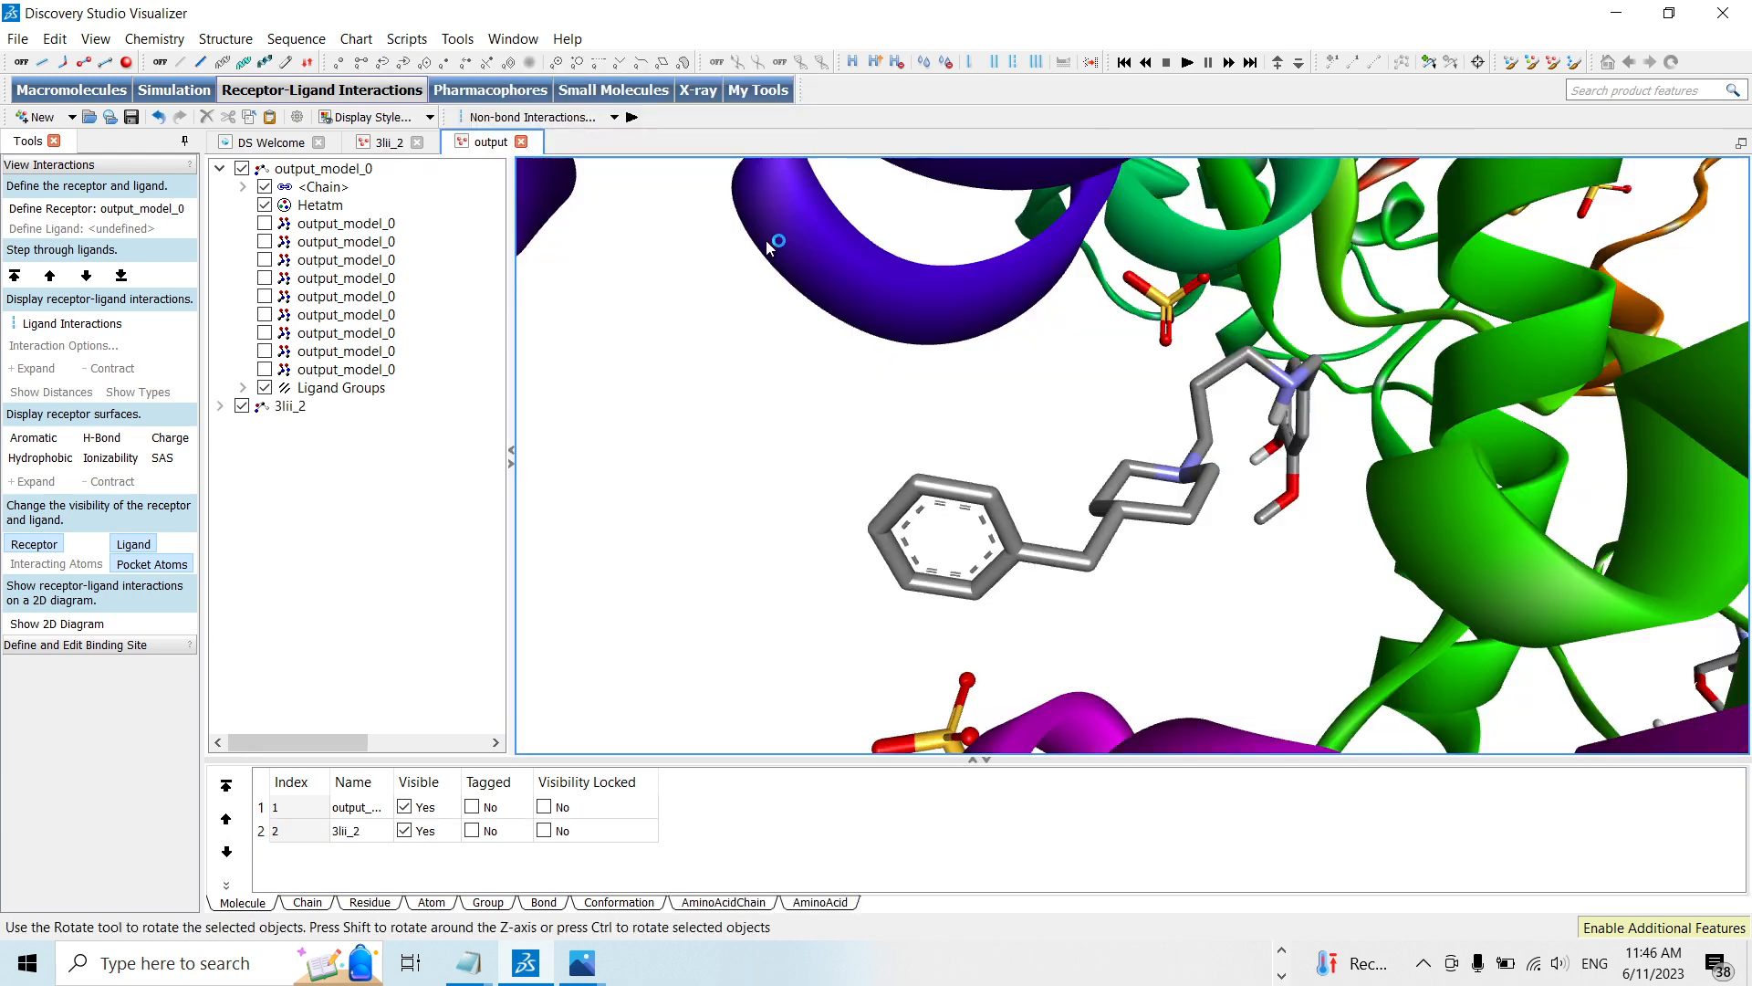
Define 3lii_2 as the receptor and the first output_model_0 pose as the ligand, and display the ligand interactions
click(708, 312)
scroll(705, 312, down, 10)
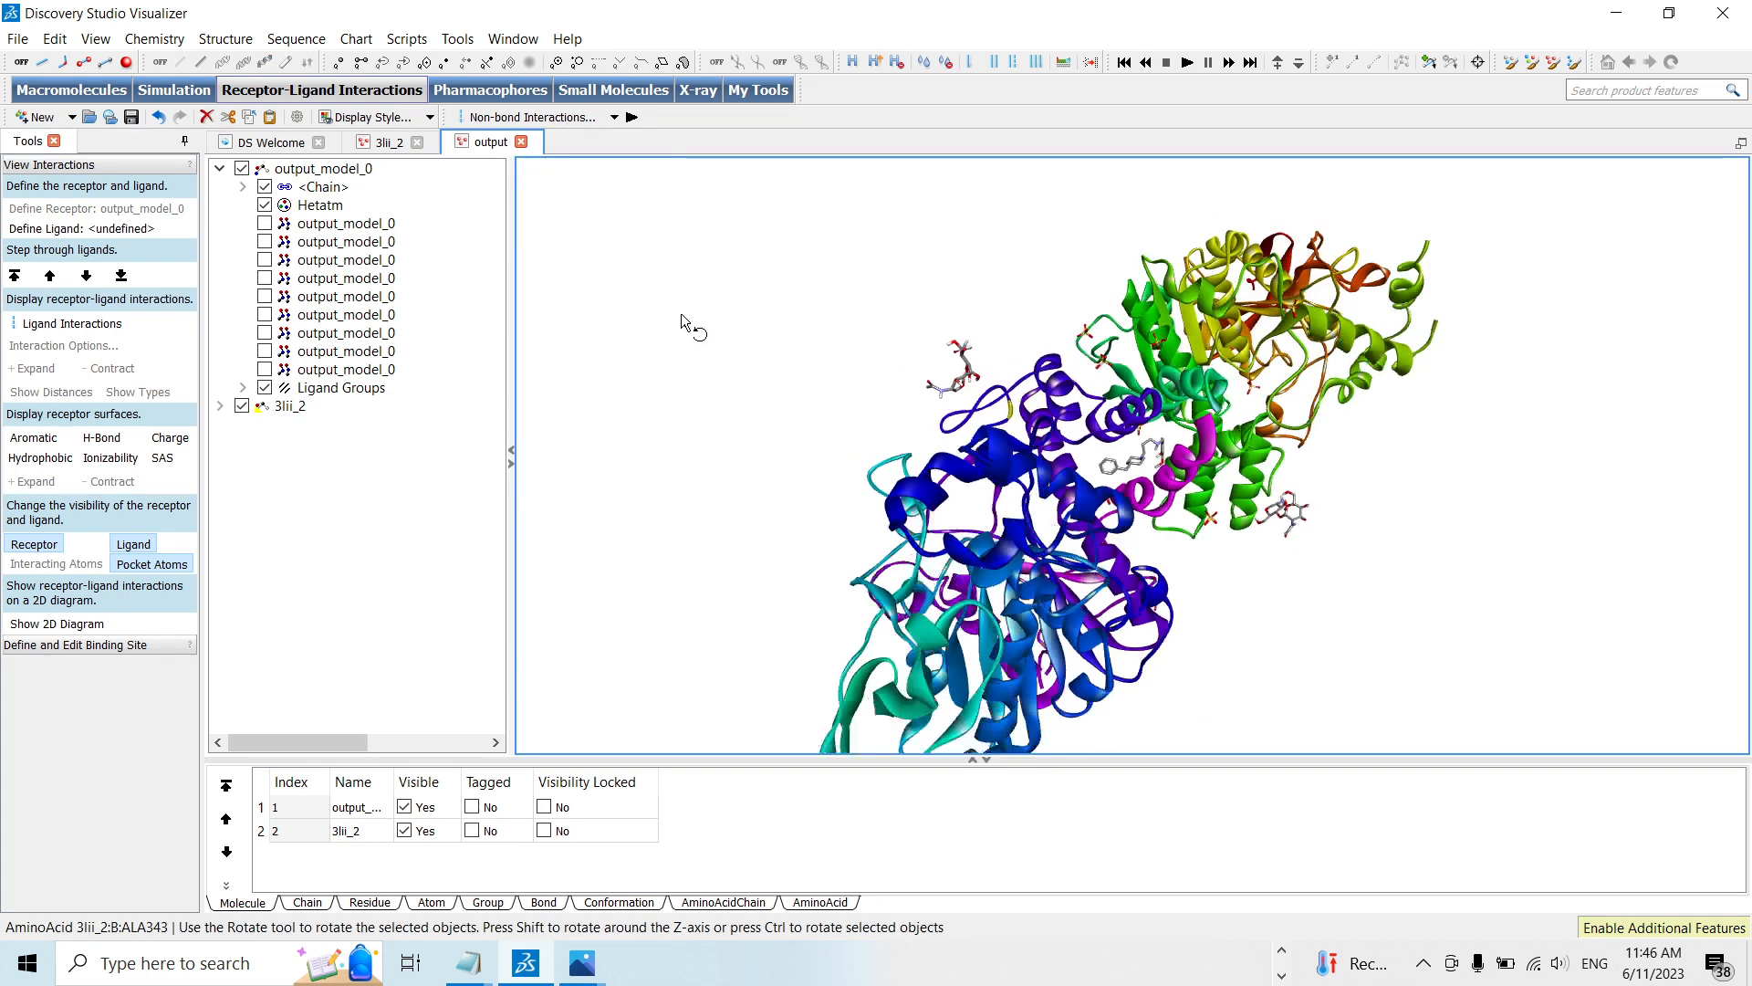
click(290, 406)
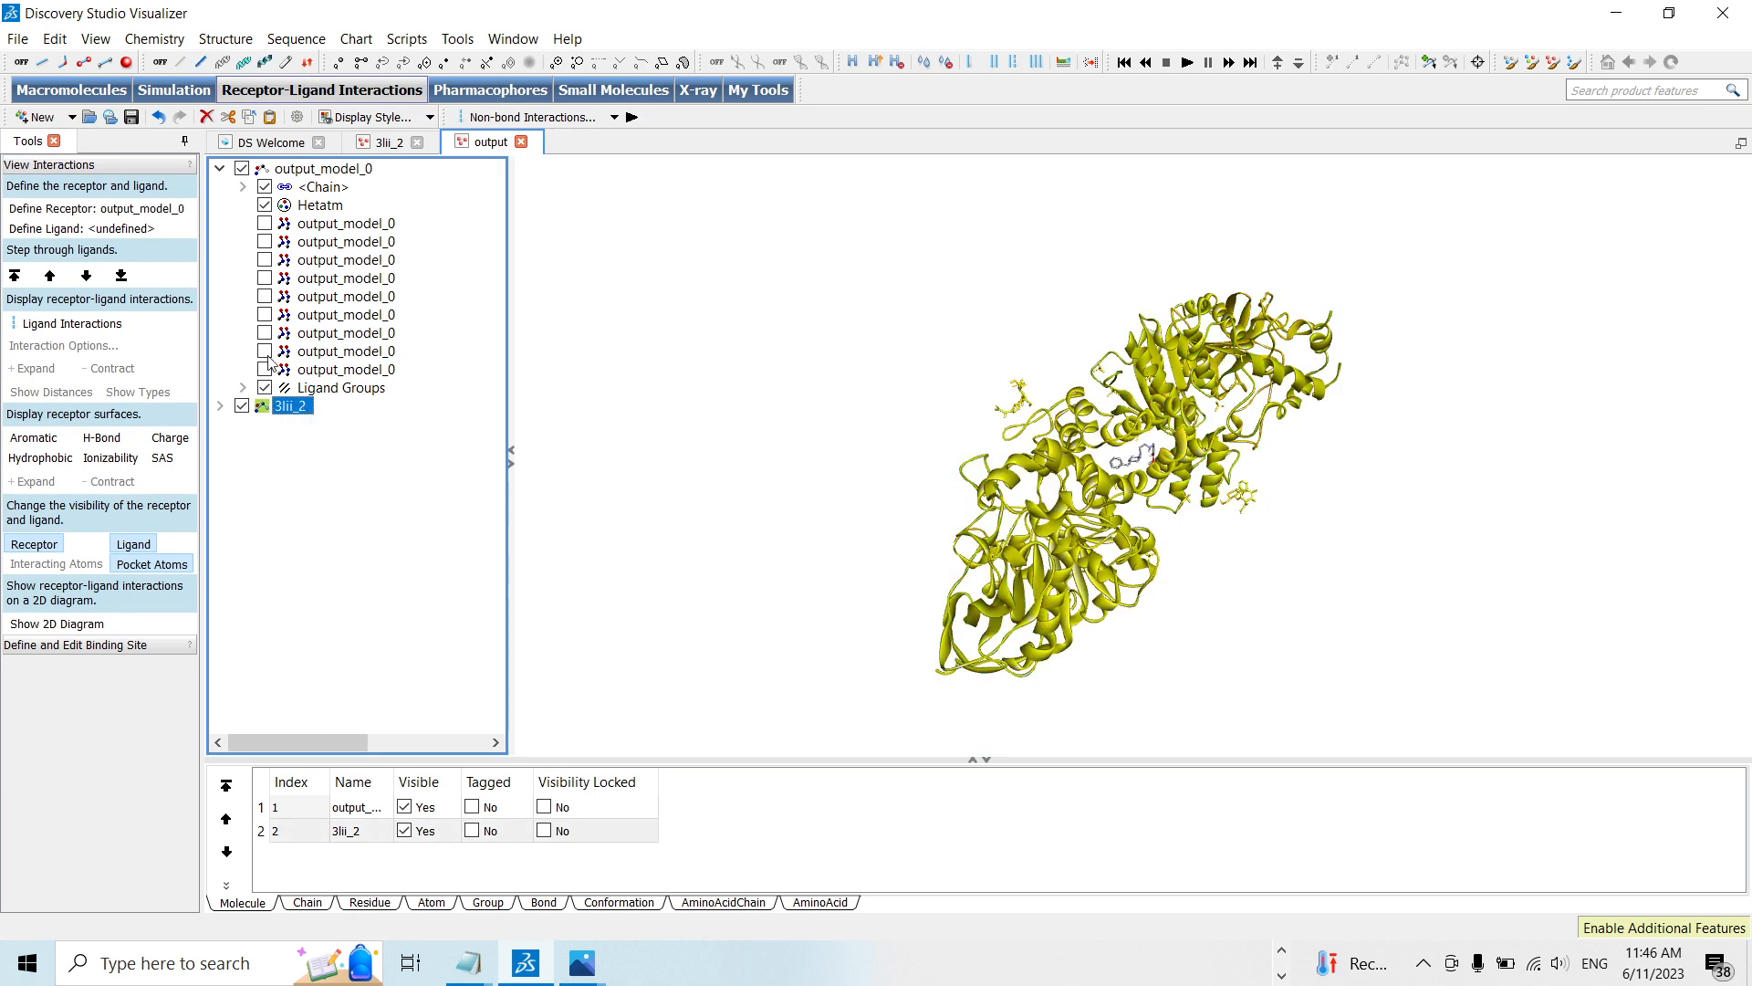
click(137, 210)
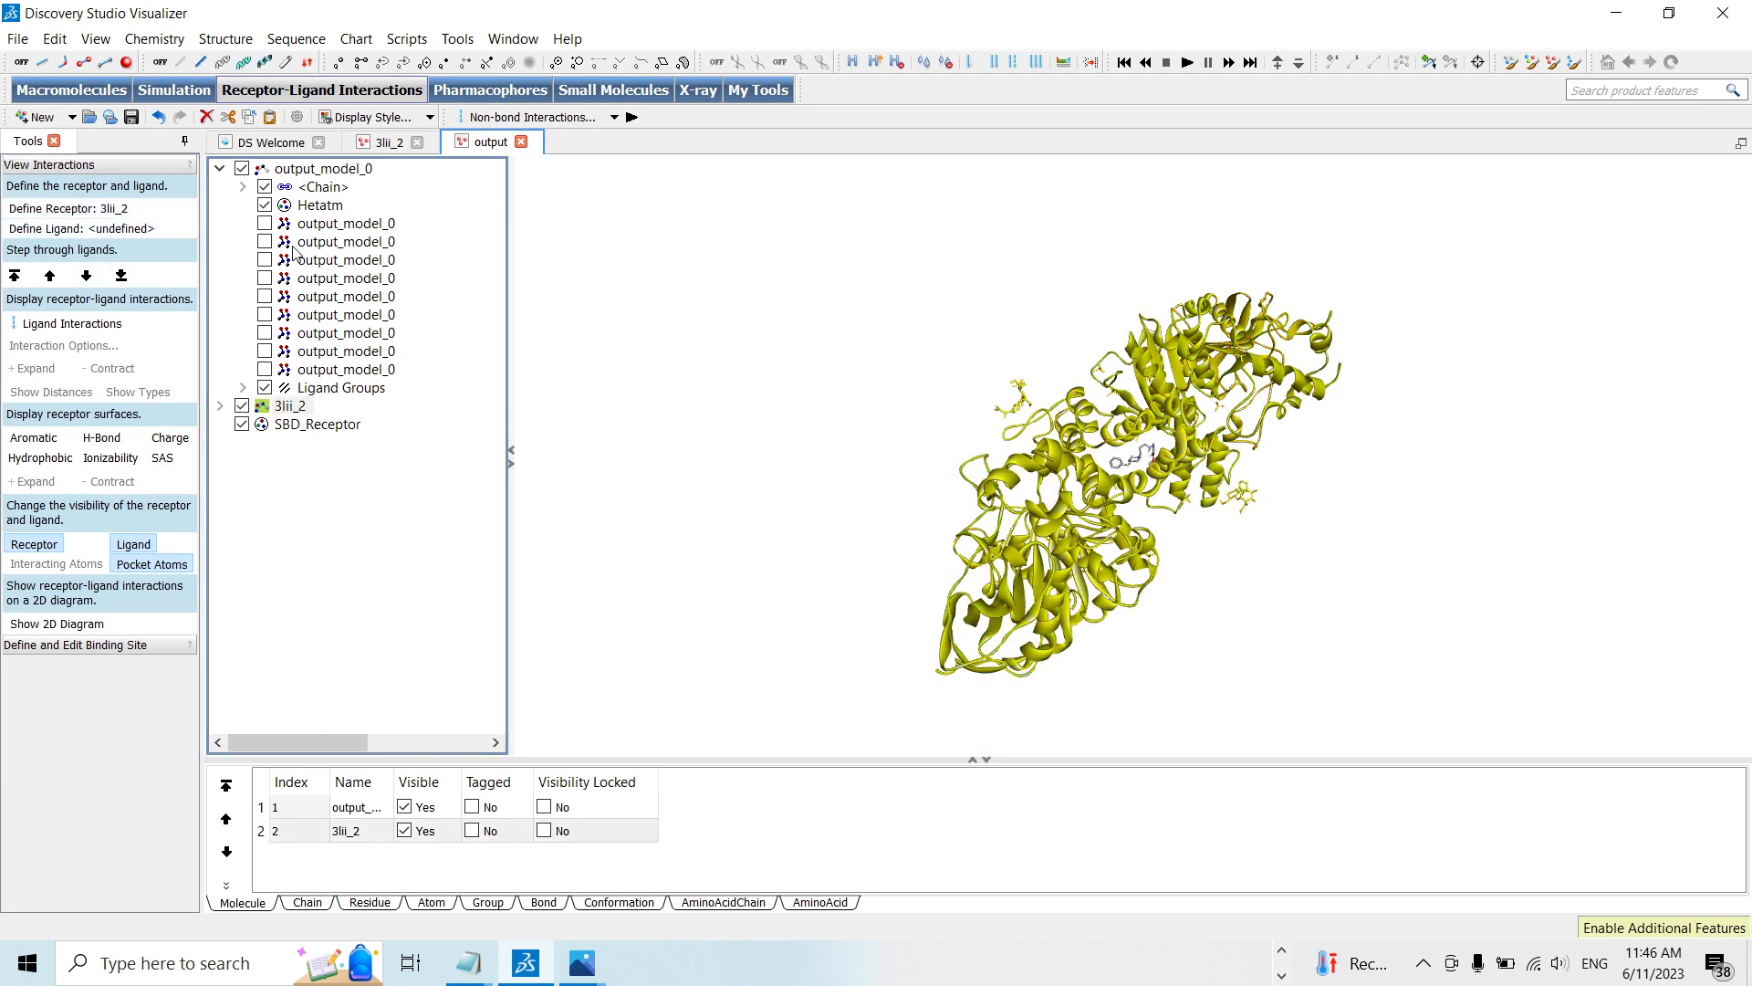
click(265, 224)
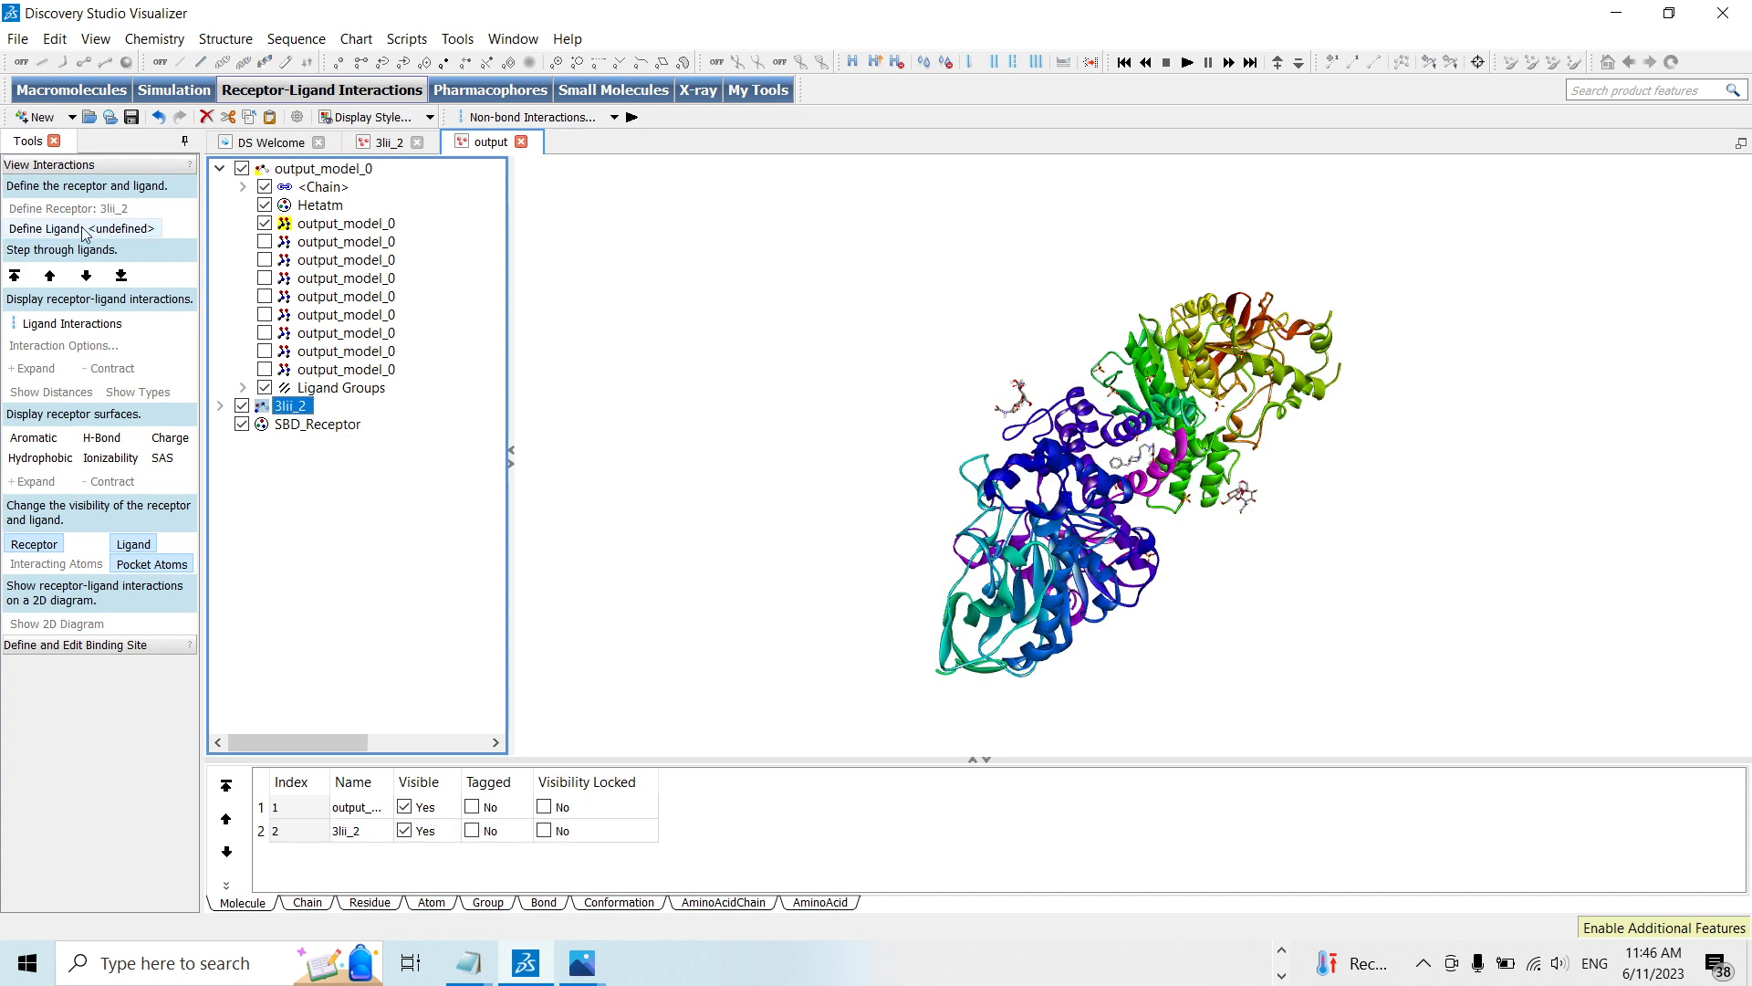
click(67, 324)
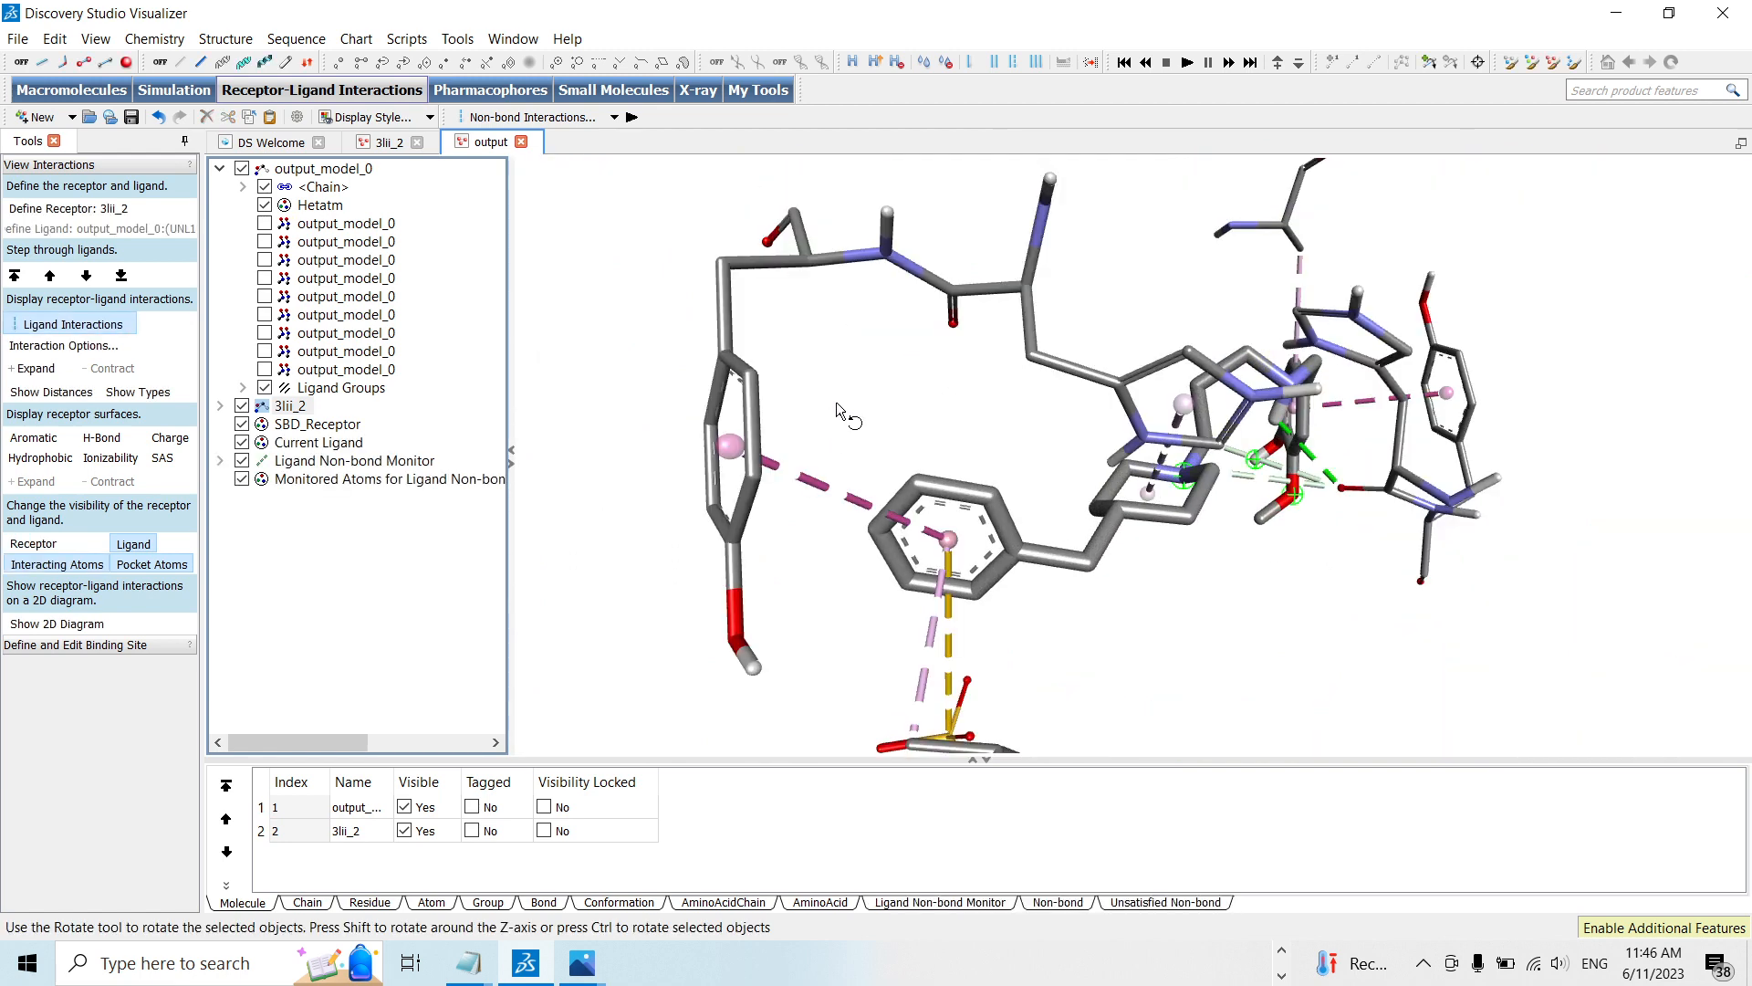
Add AminoAcid labels with the 3-Letter & ID# & Insertion Code attribute in Arial 16 to the interacting residues
scroll(874, 381, down, 3)
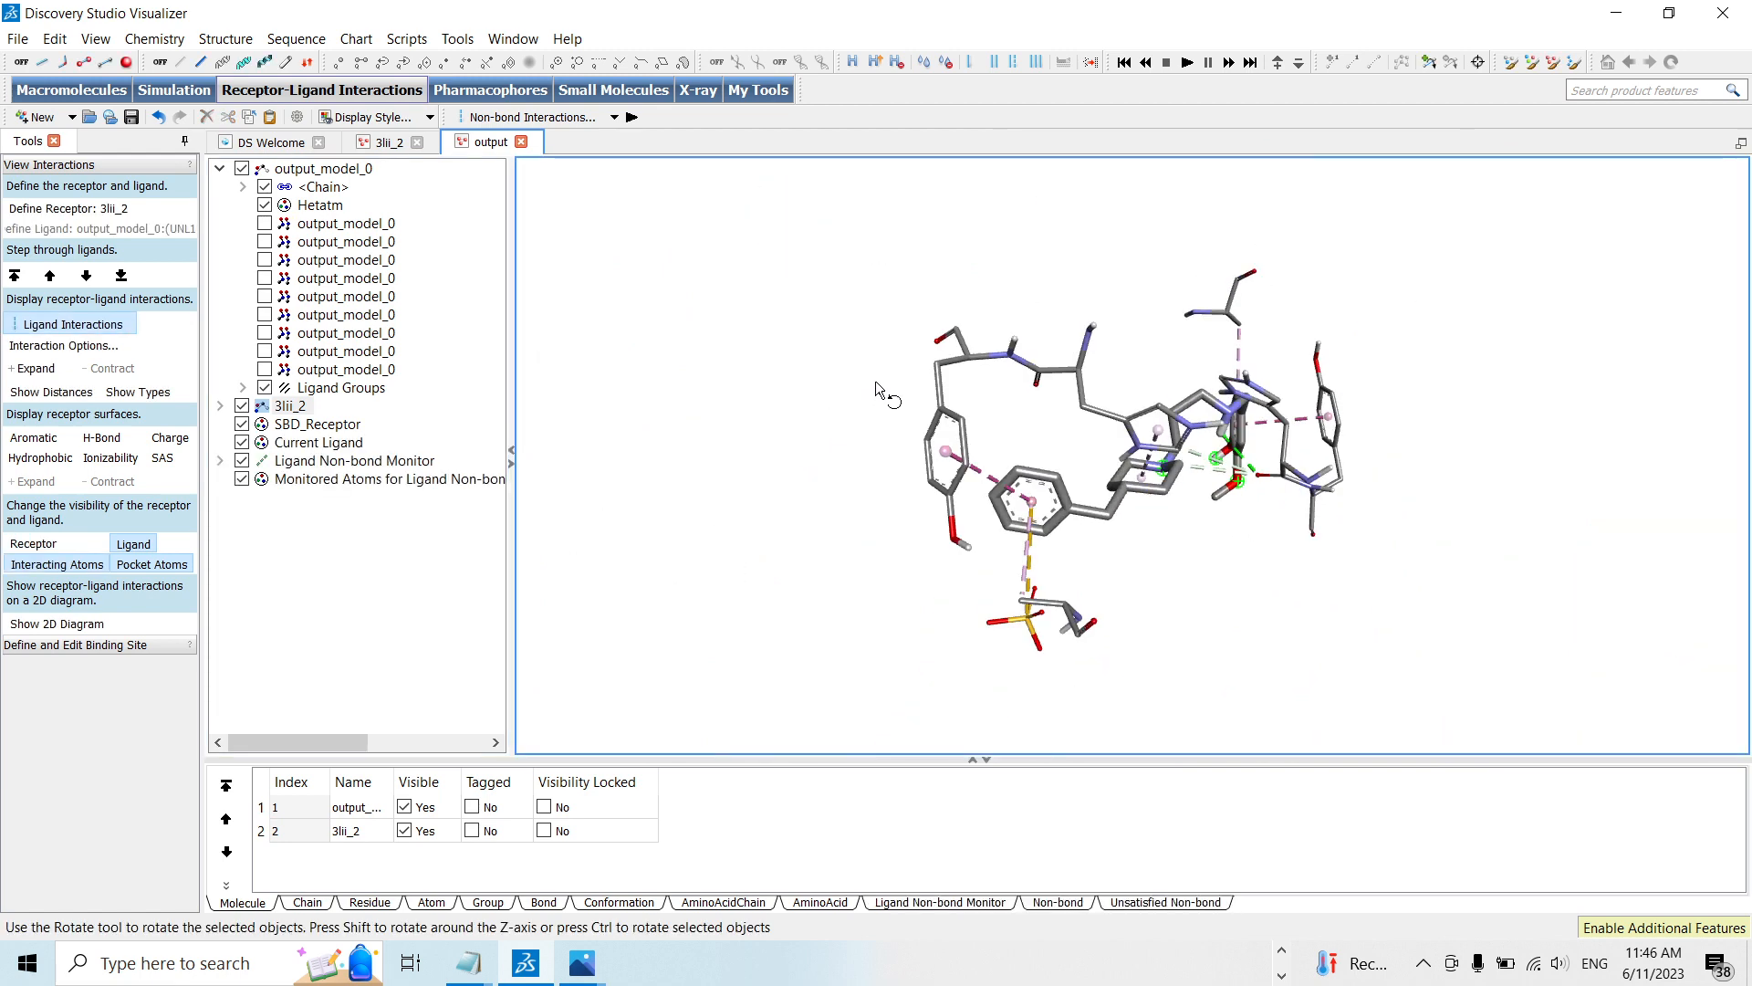
right_click(817, 413)
mouse_move(929, 801)
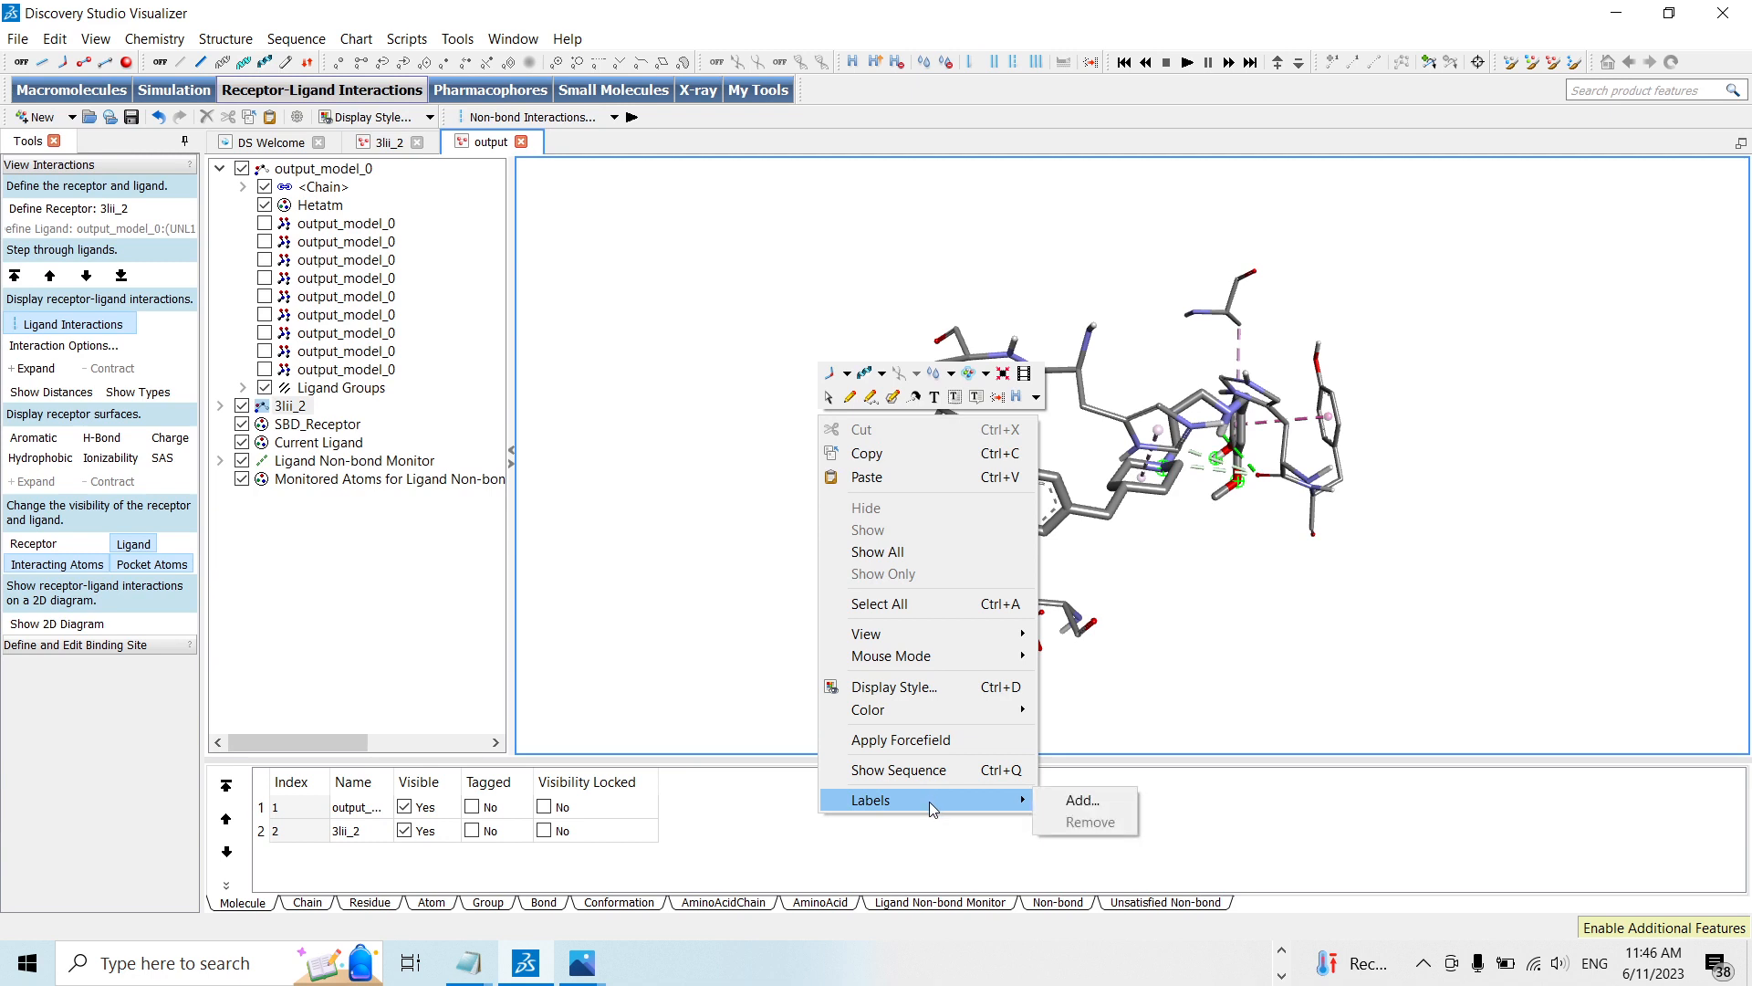
click(1070, 805)
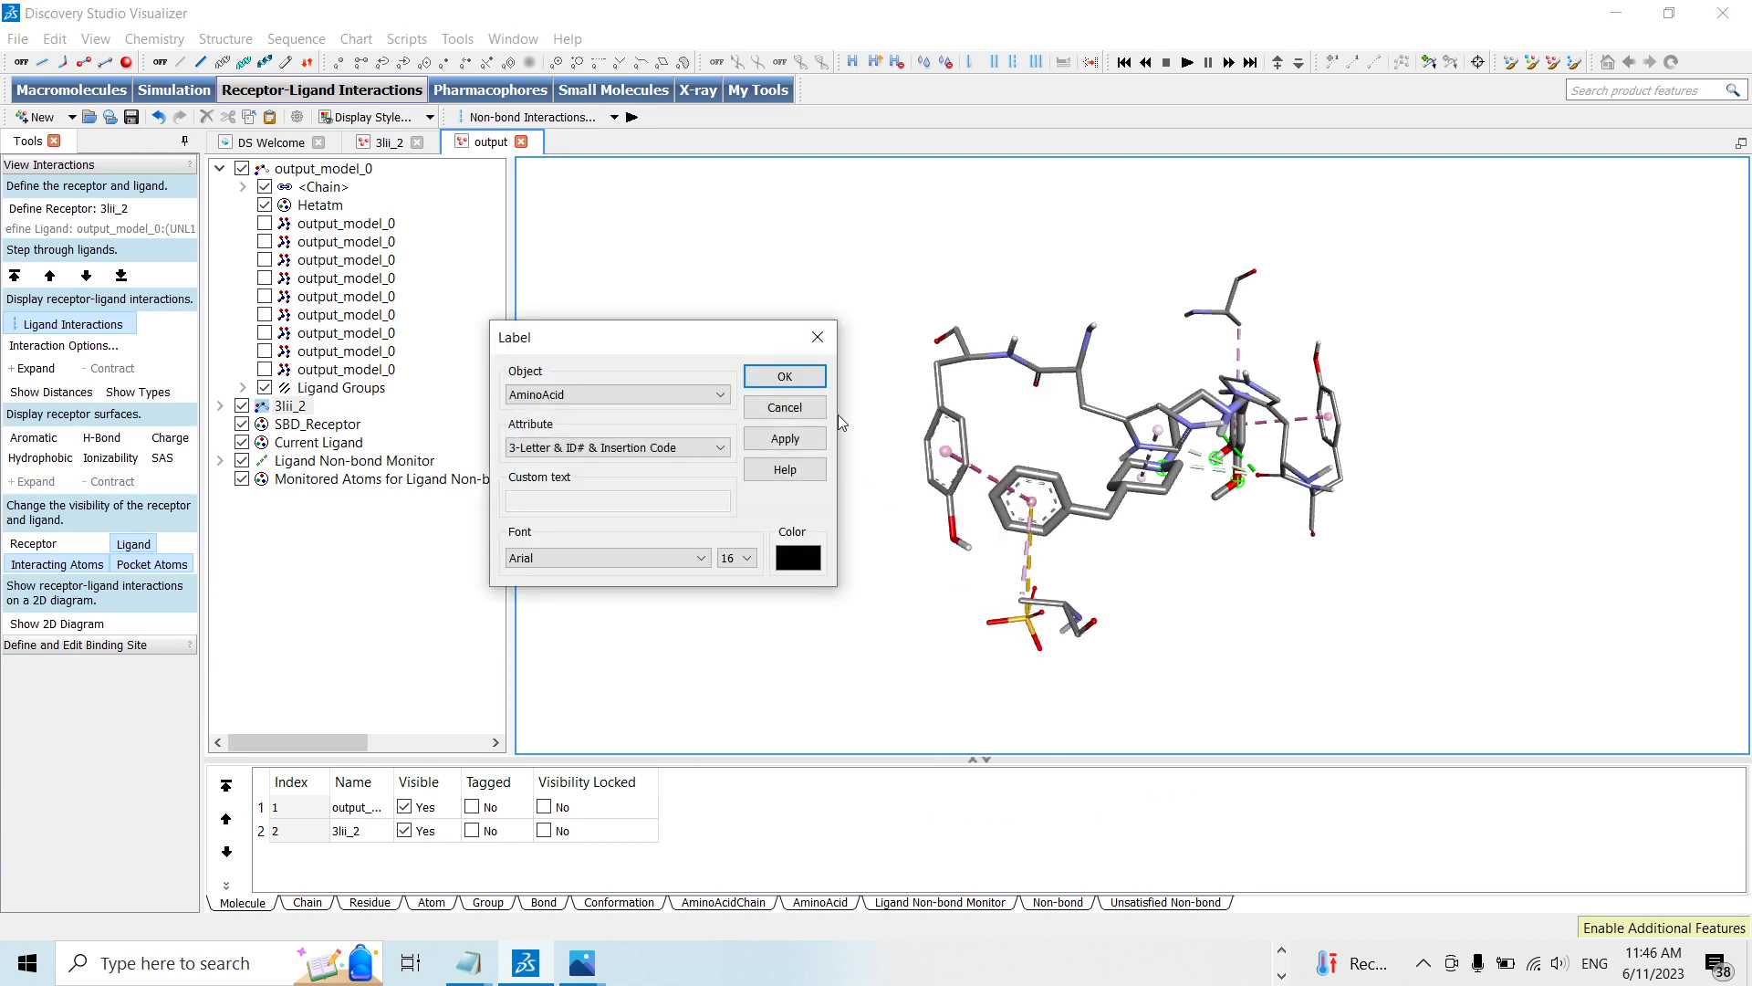
click(783, 377)
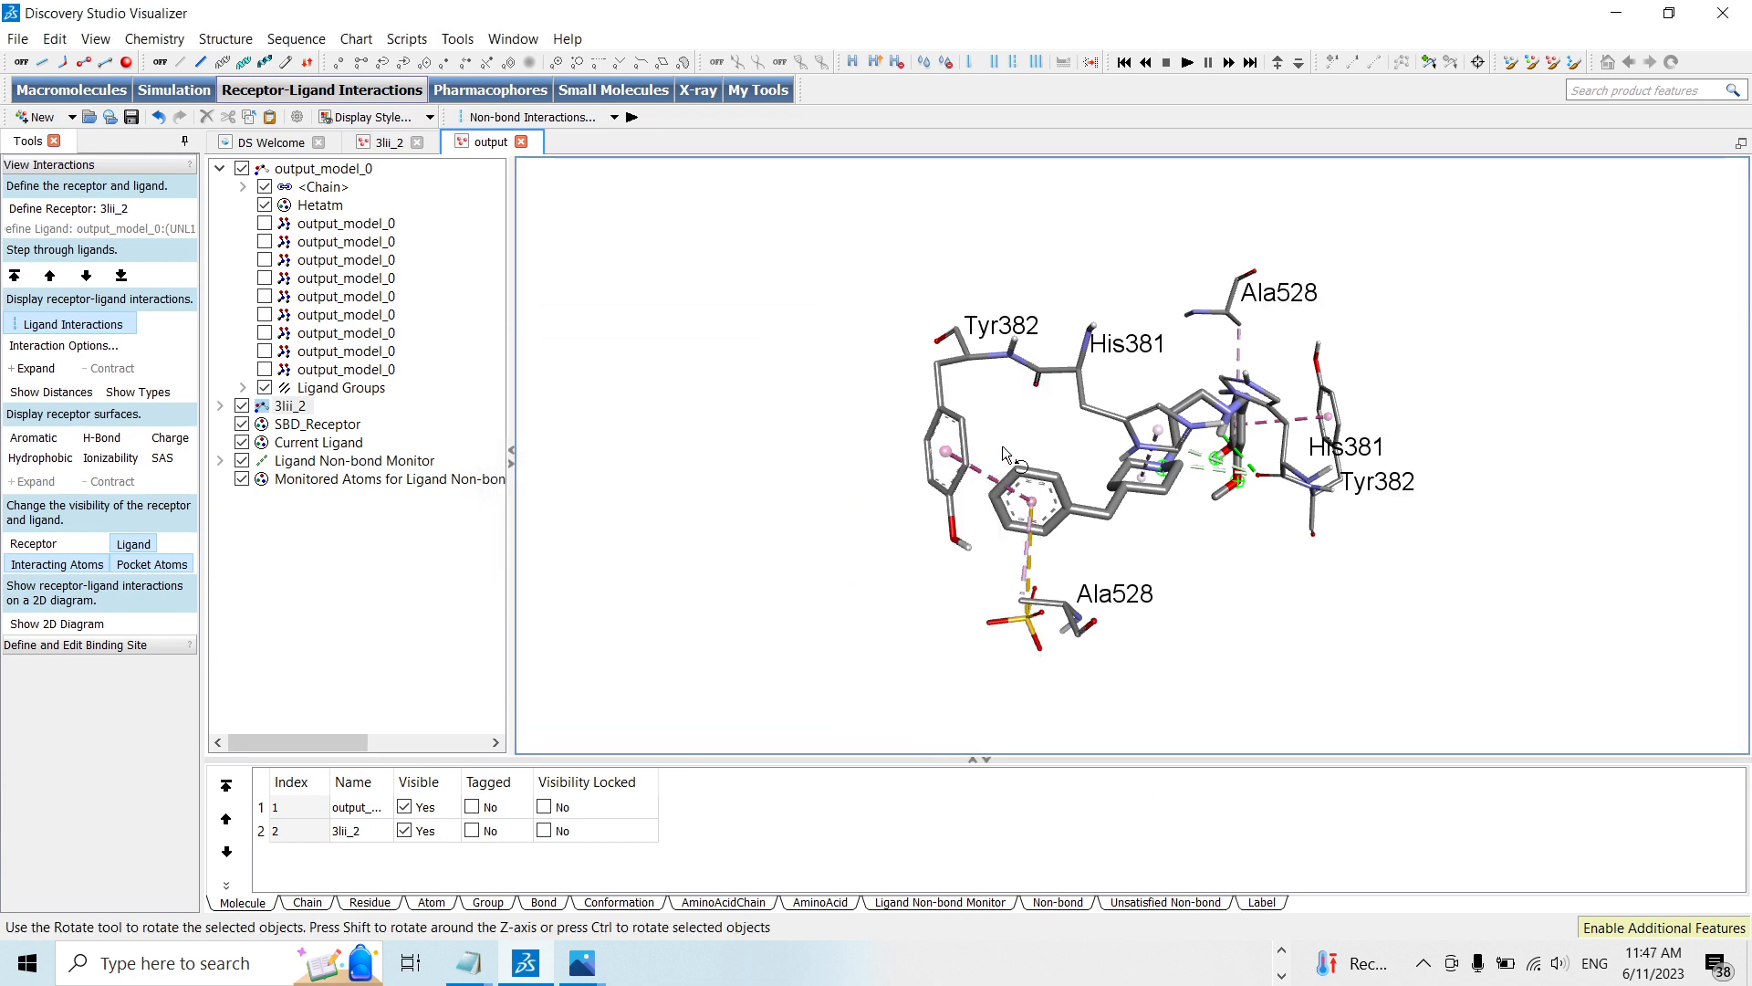
Color the Current Ligand group dark blue (#00007f)
click(315, 443)
right_click(1065, 504)
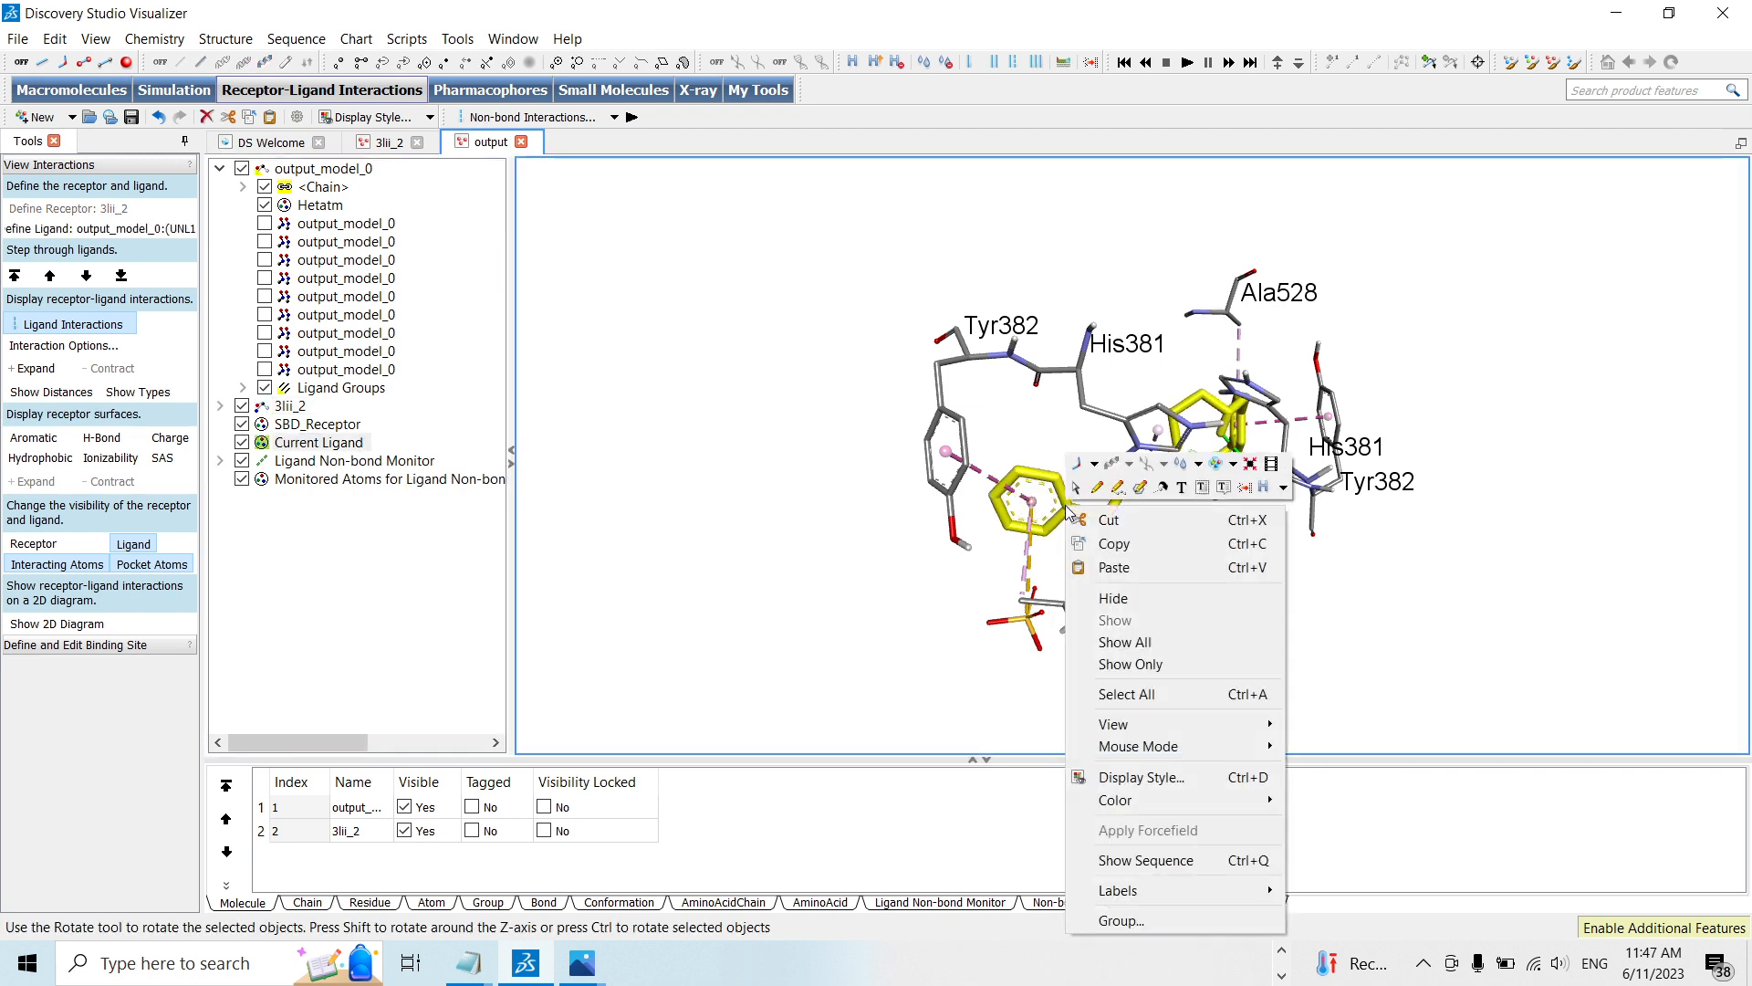
mouse_move(1194, 801)
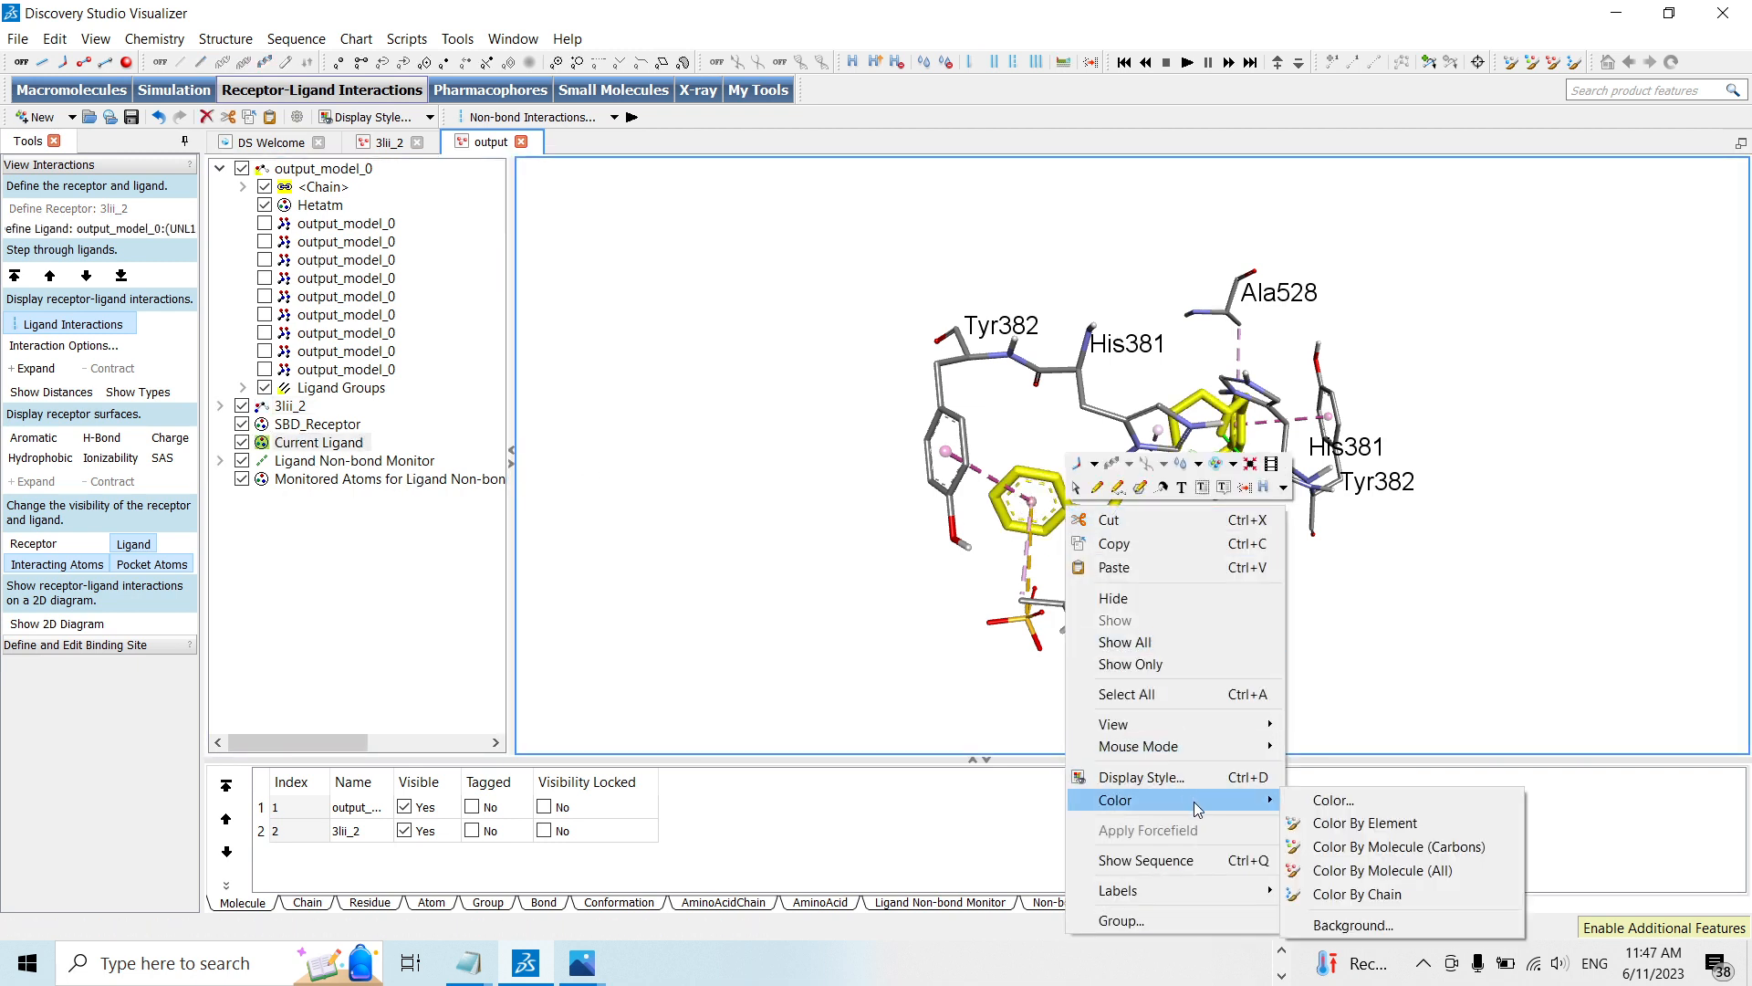
click(1333, 799)
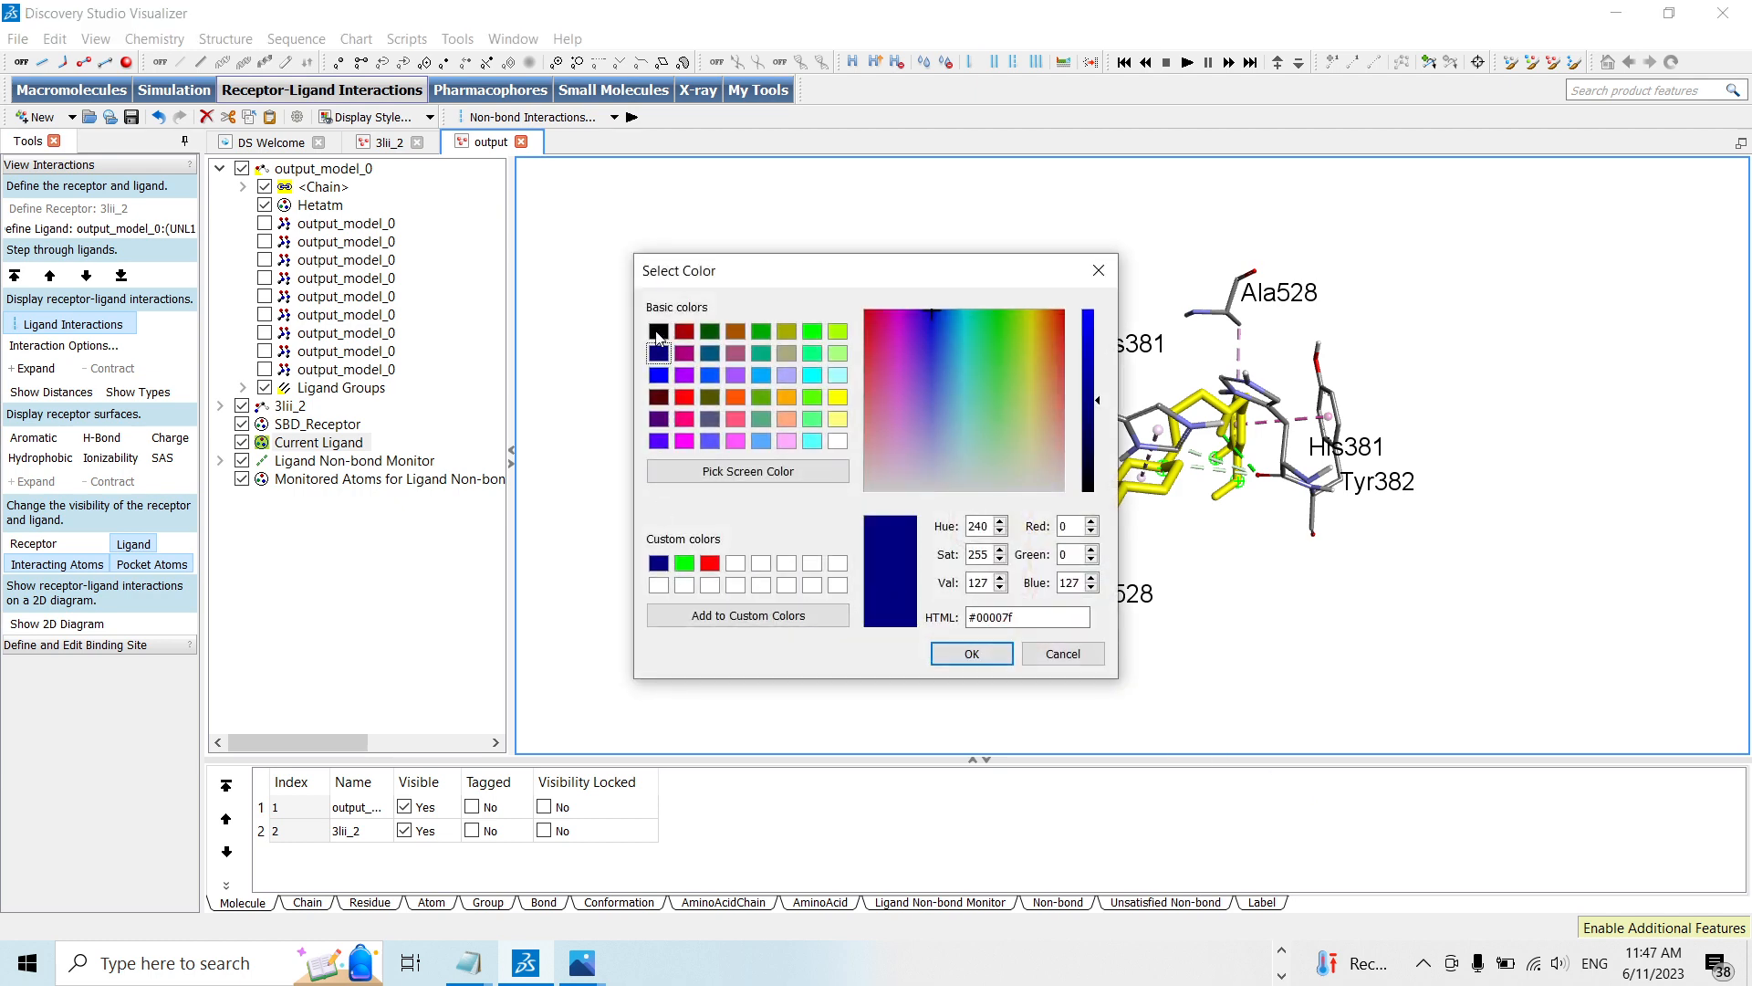
click(970, 653)
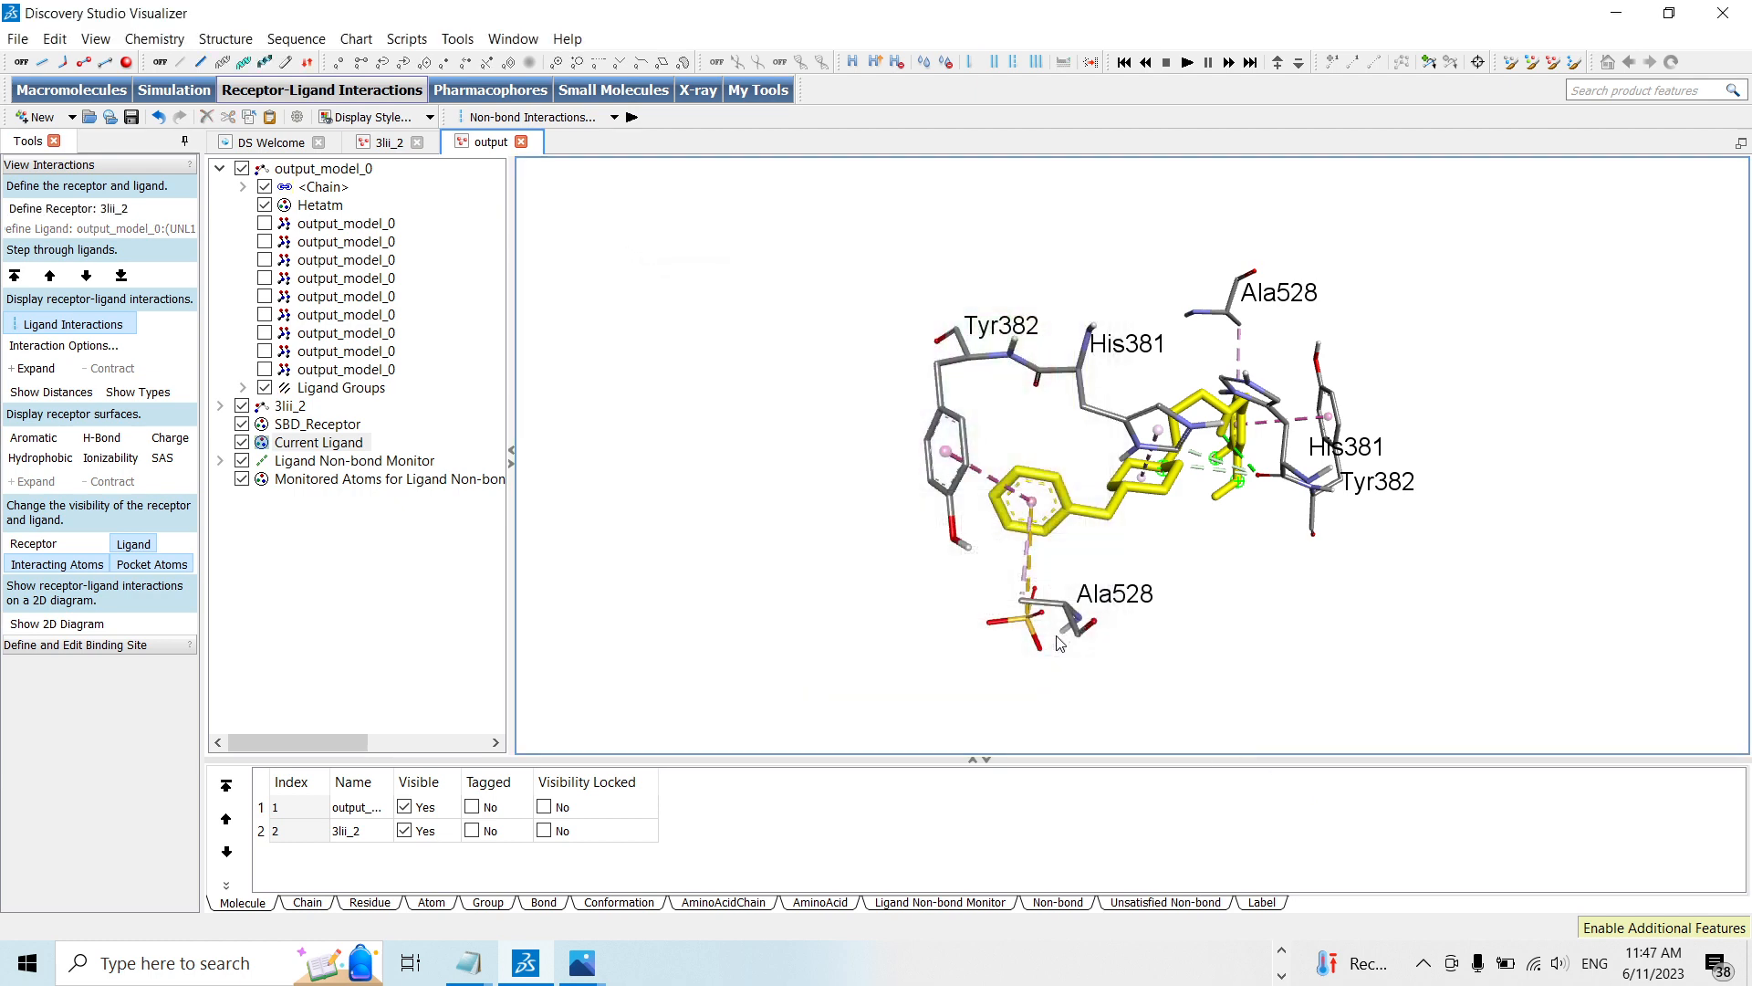
Display the H-Bond receptor surface around the ligand and show the distances and types of the interactions
click(102, 438)
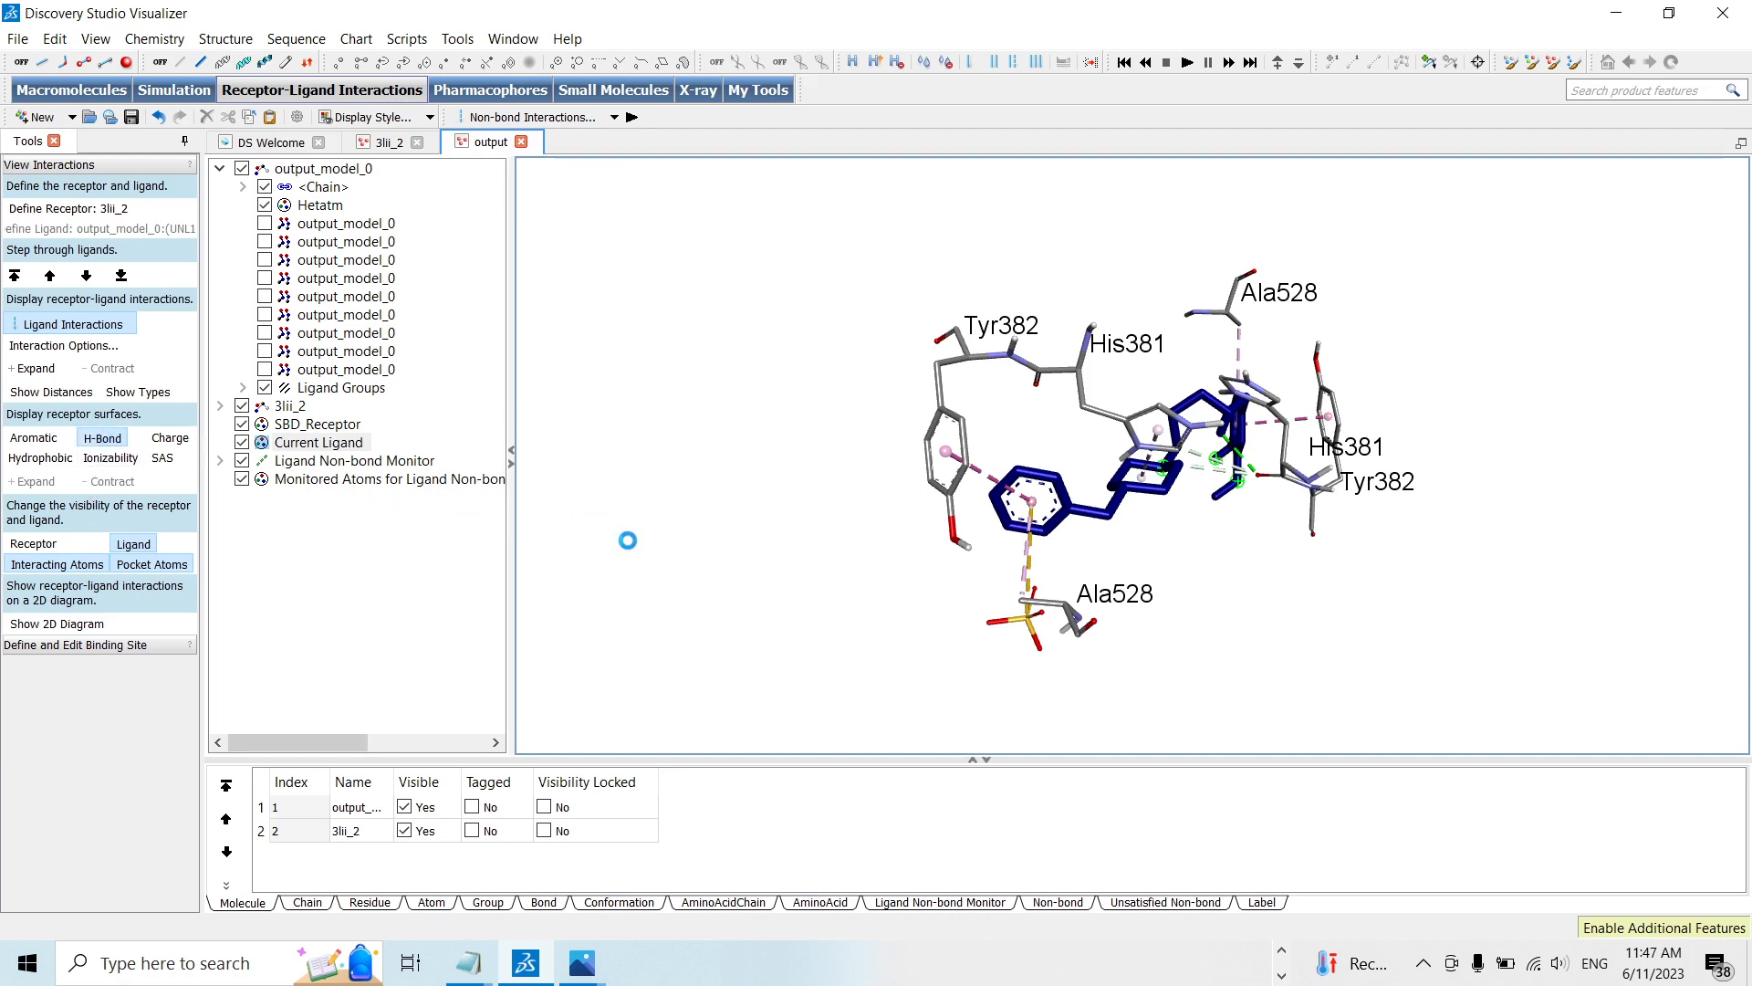
right_click(754, 419)
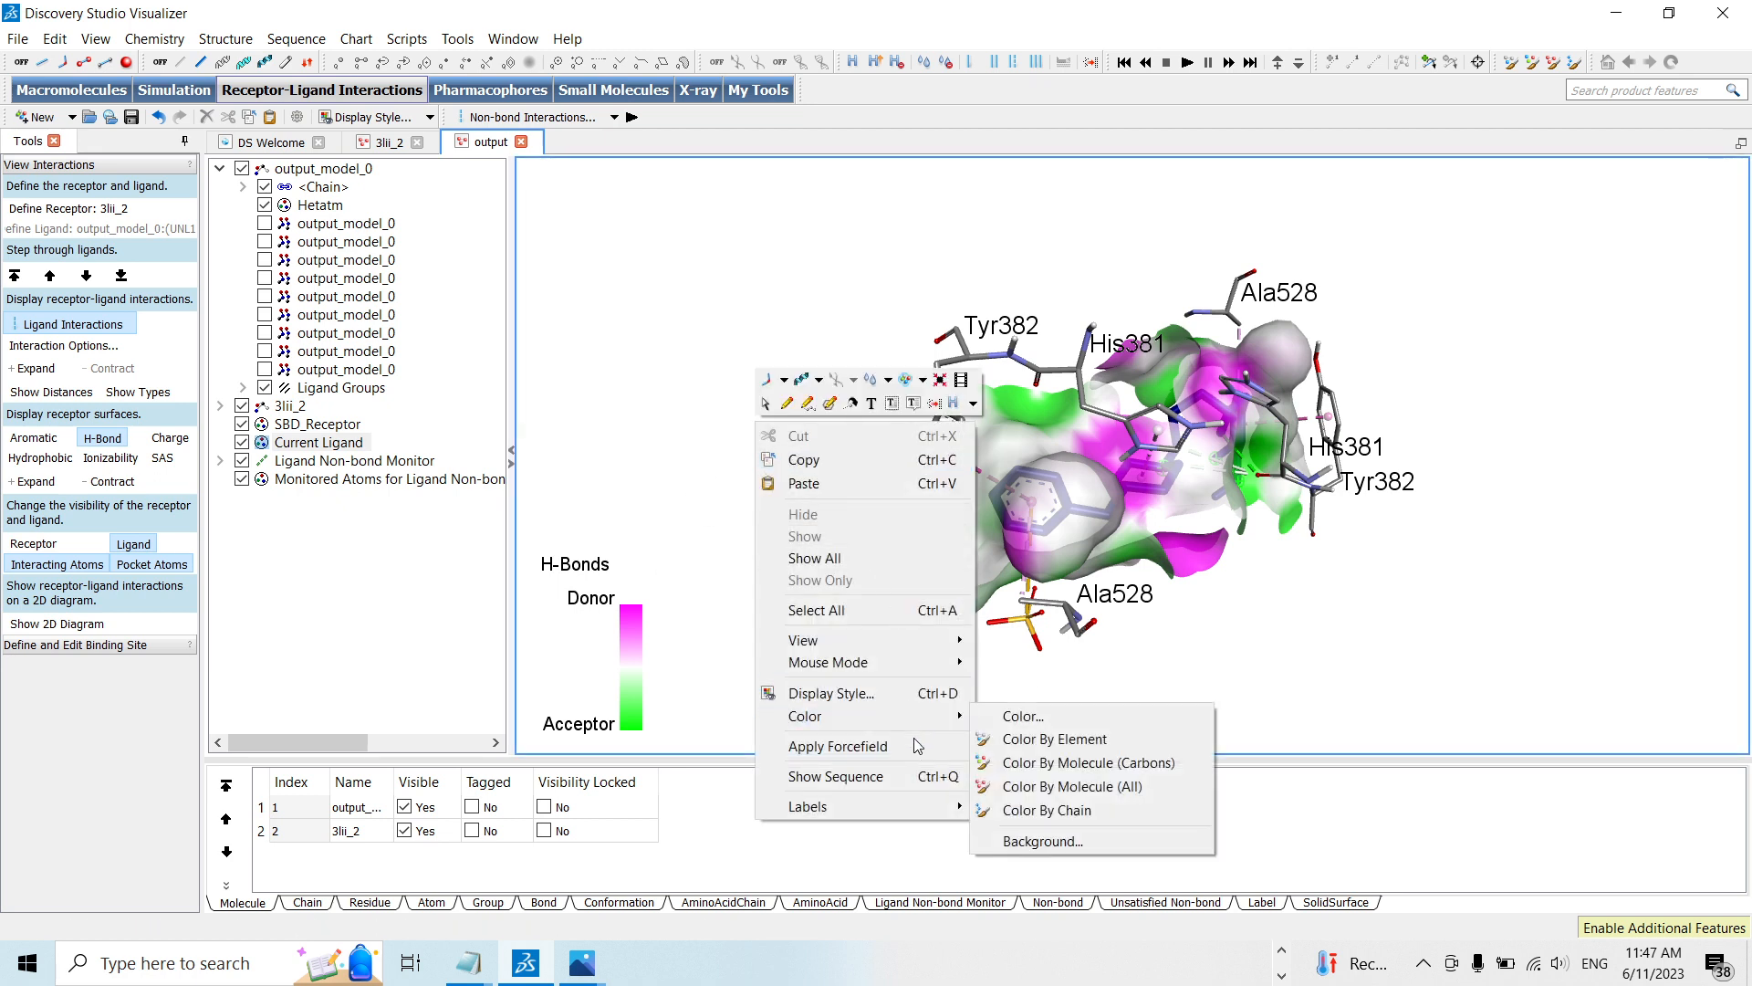
mouse_move(904, 663)
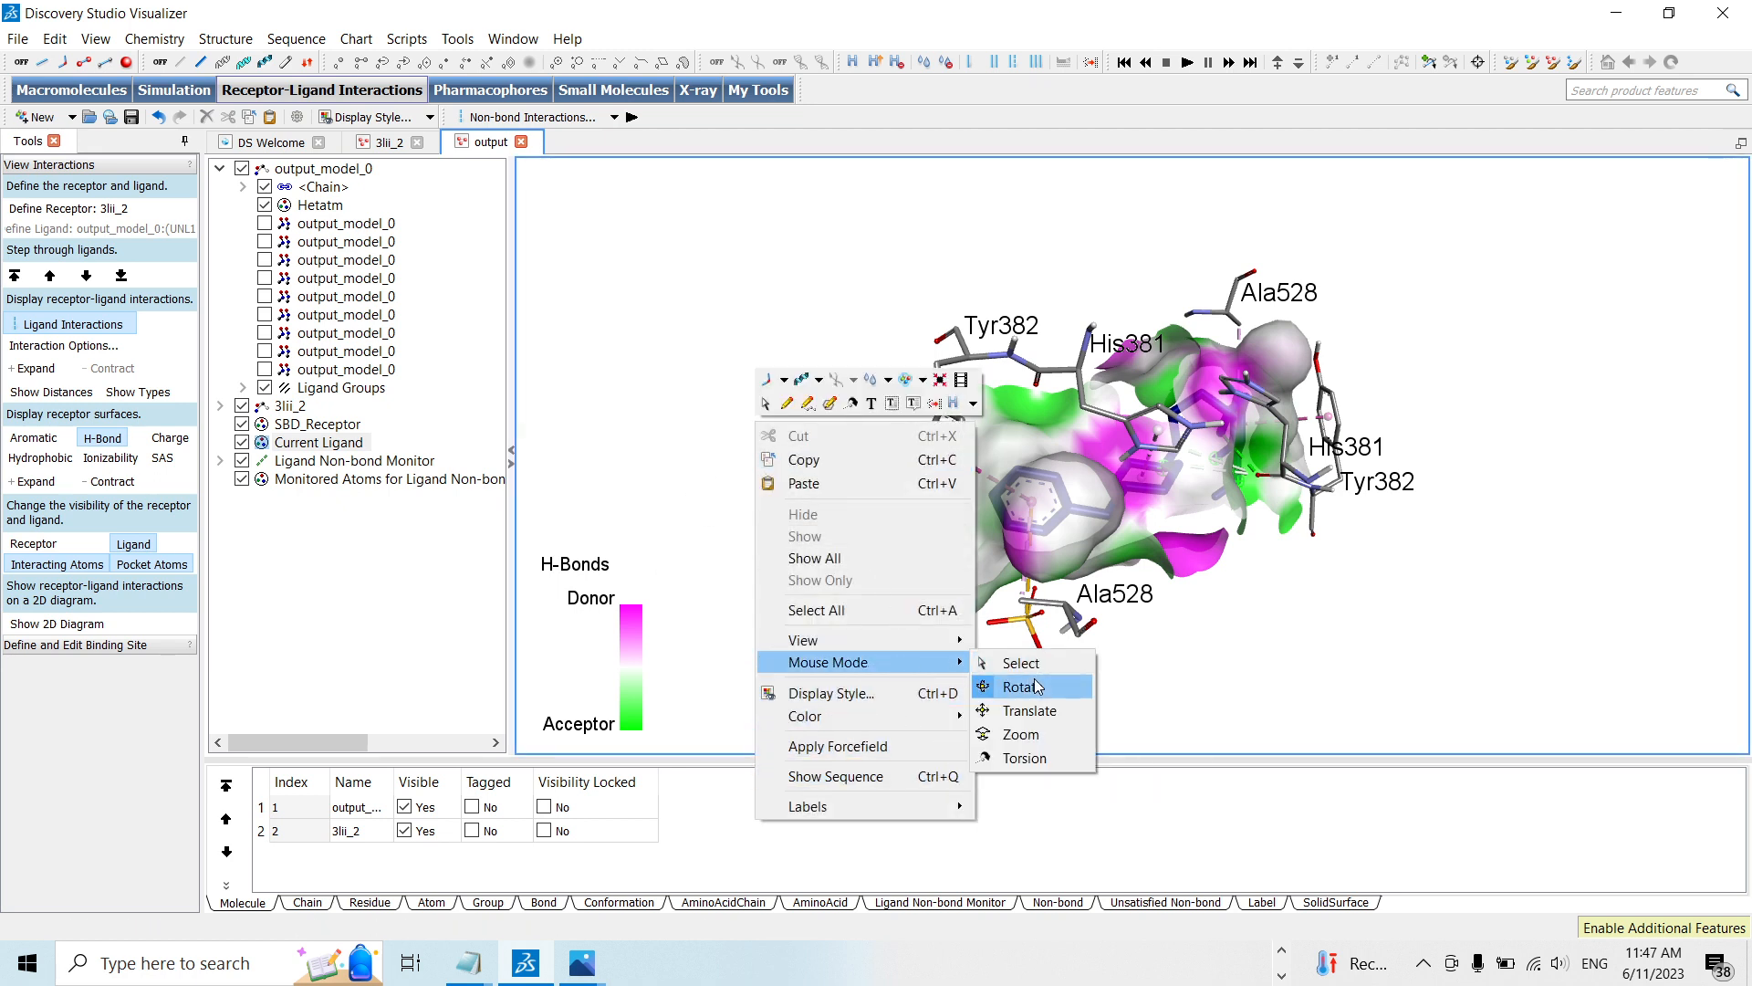
click(1038, 687)
drag(1075, 505, 1464, 452)
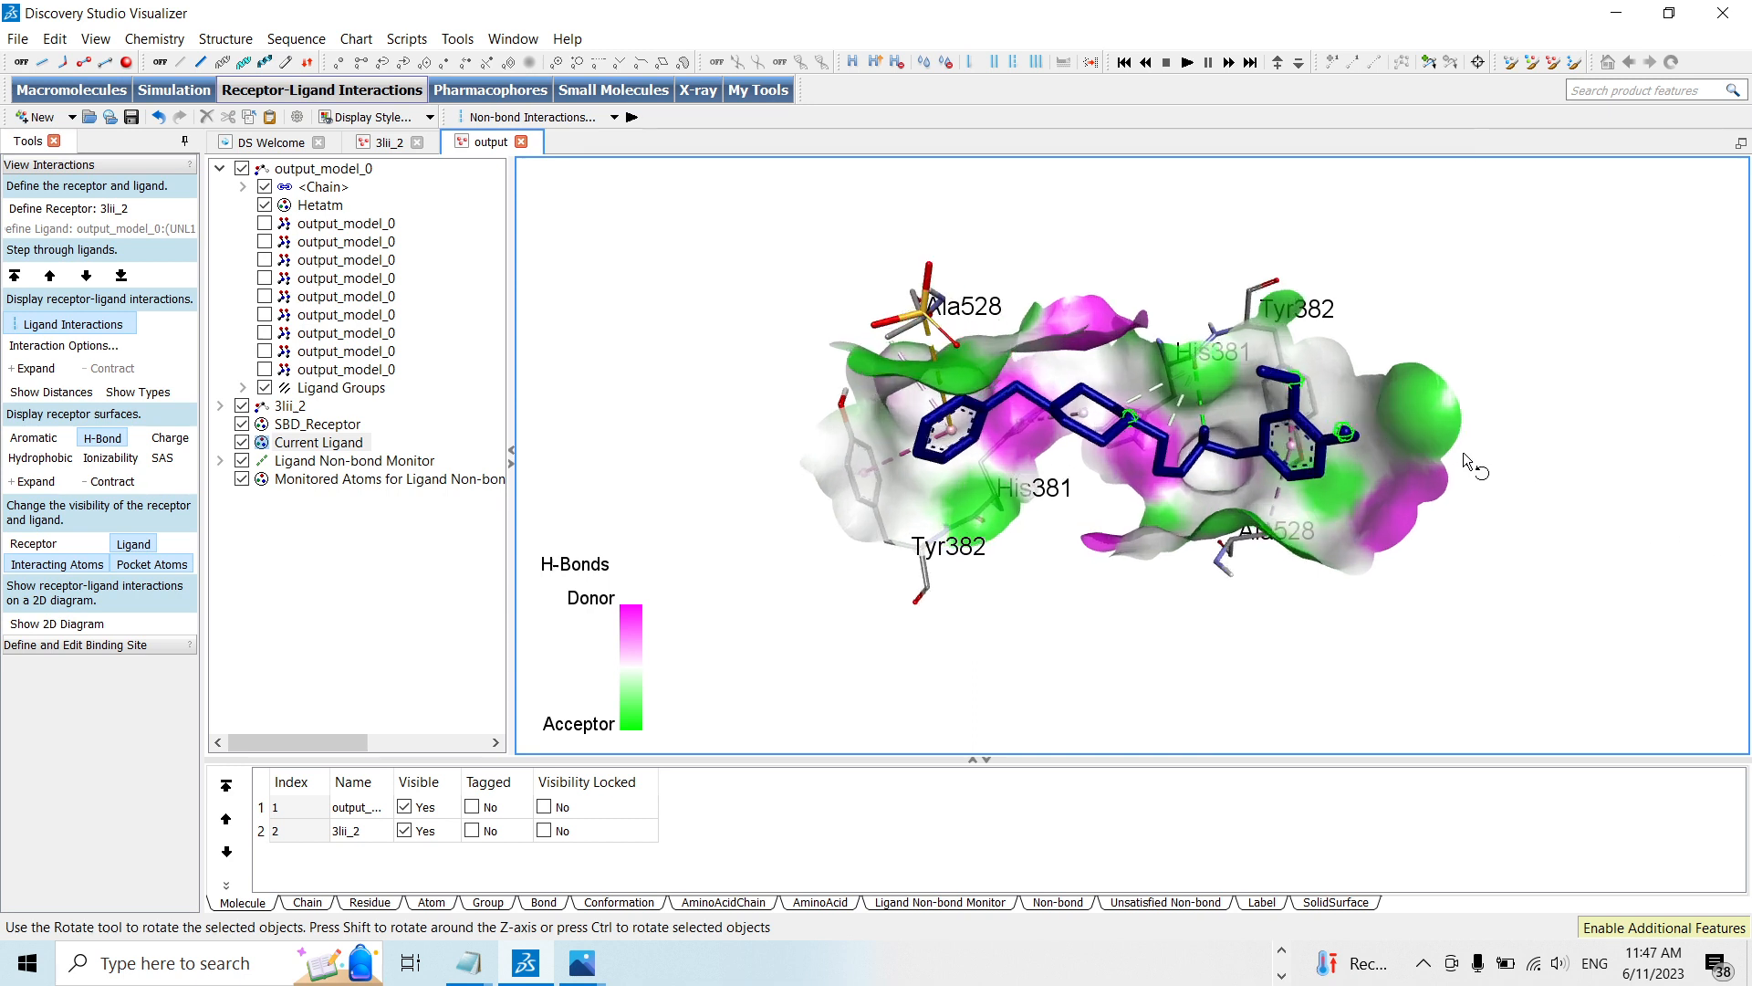
scroll(1464, 452, up, 2)
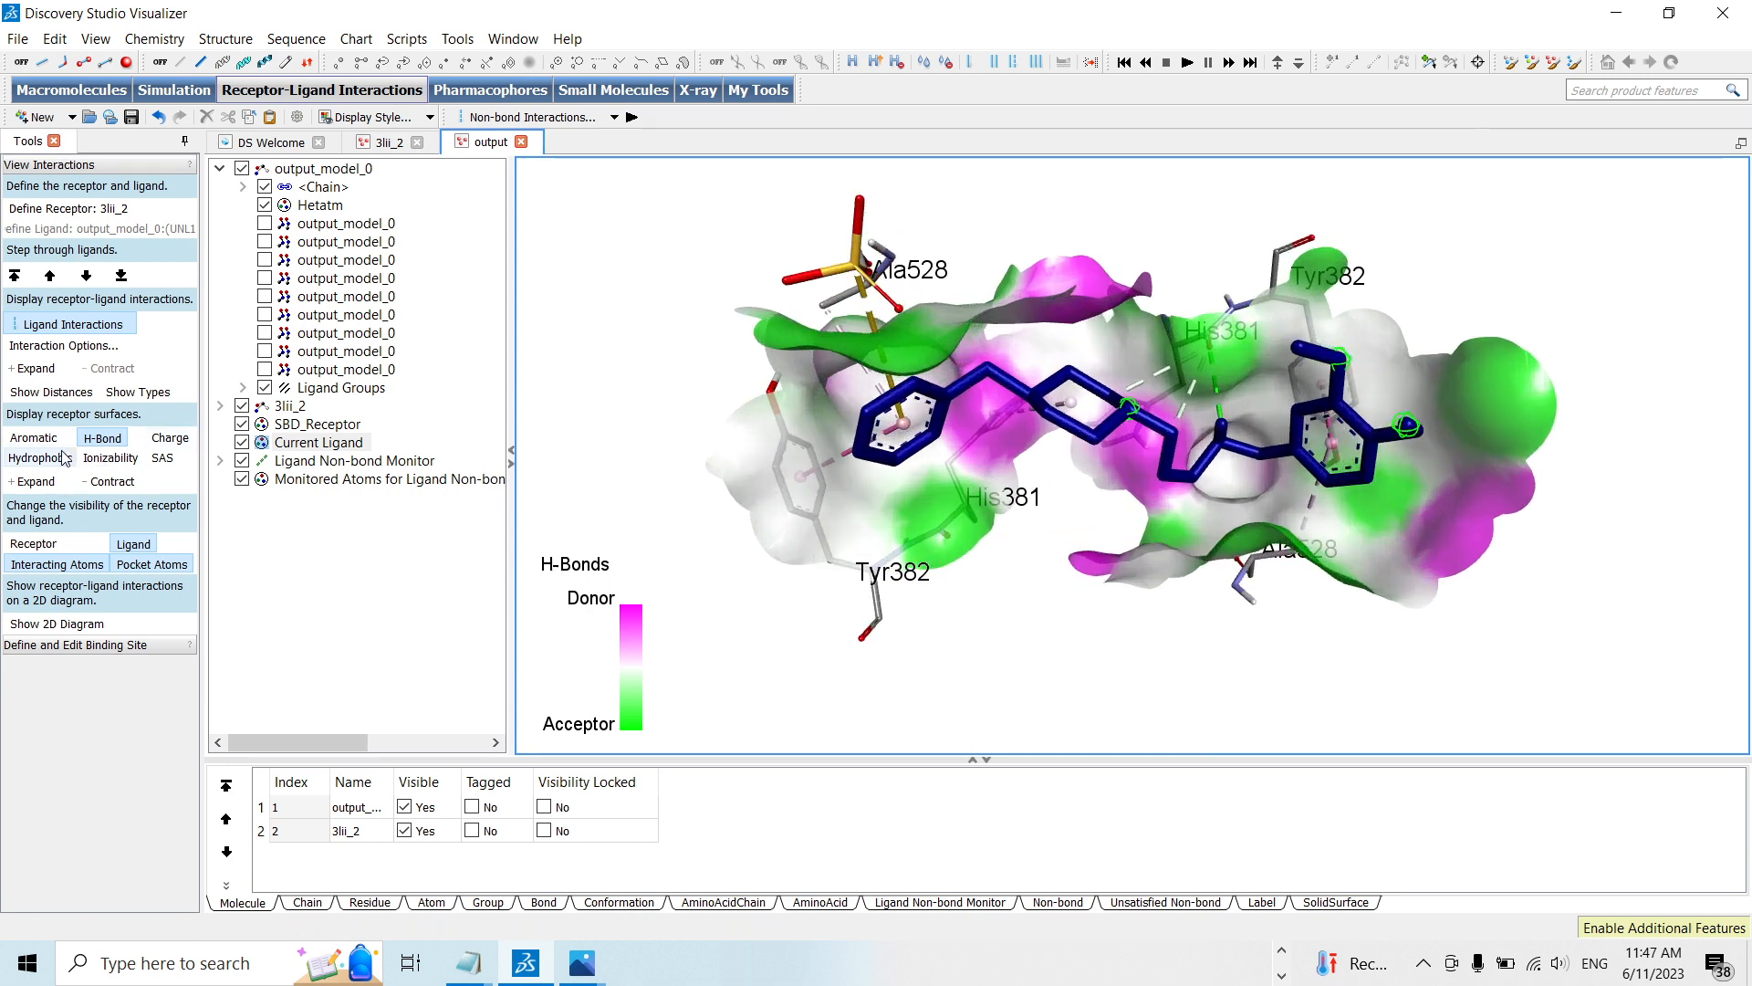
click(51, 394)
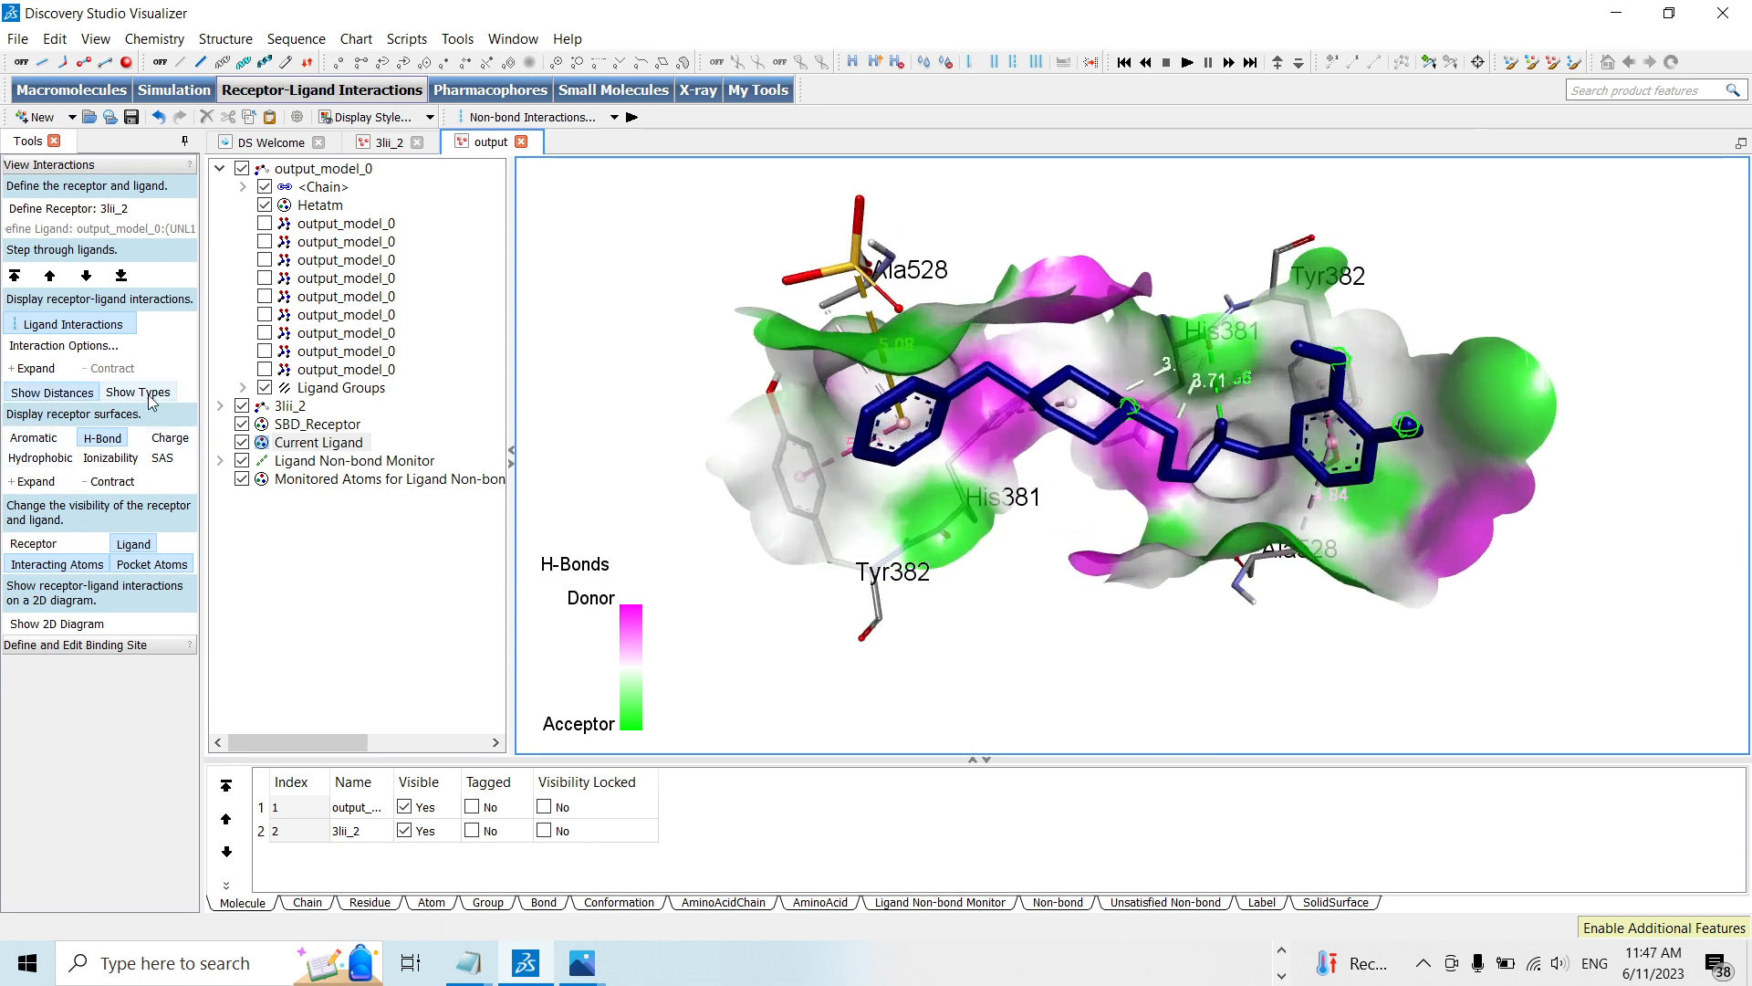
click(138, 392)
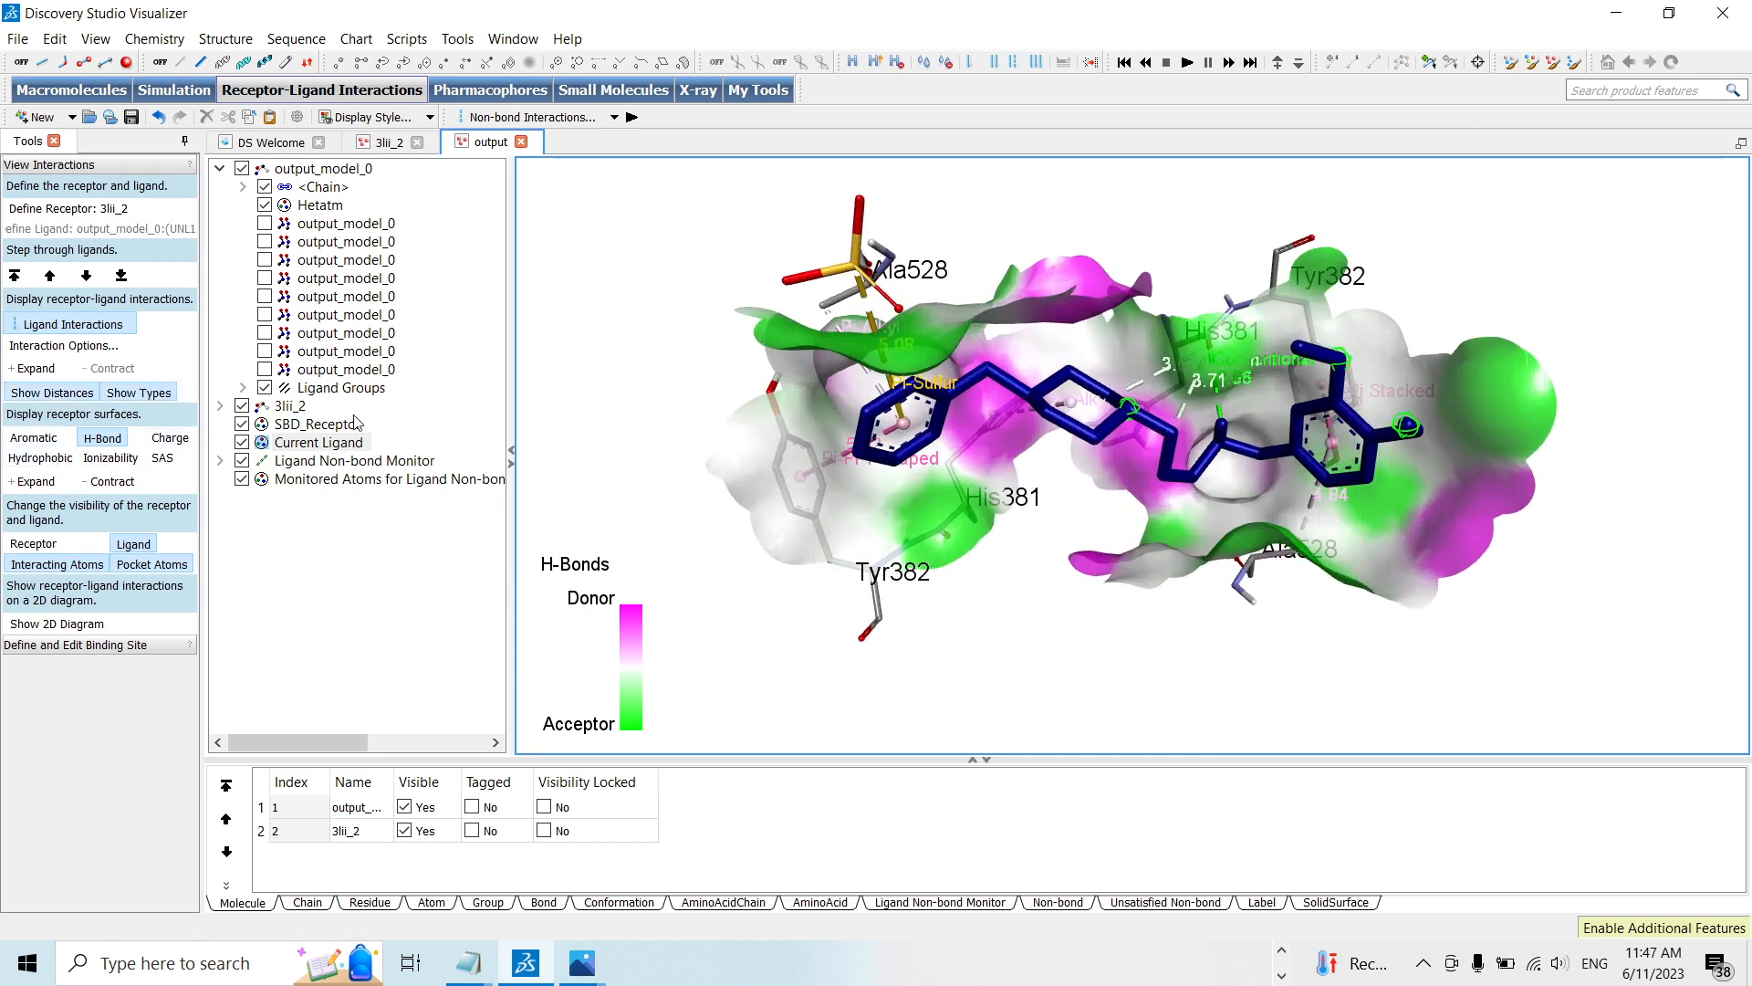
Save the 3D interaction view as an image file named output in the compound 25 and AChE folder, sized 1350 x 652 pixels
click(14, 42)
click(44, 217)
click(708, 642)
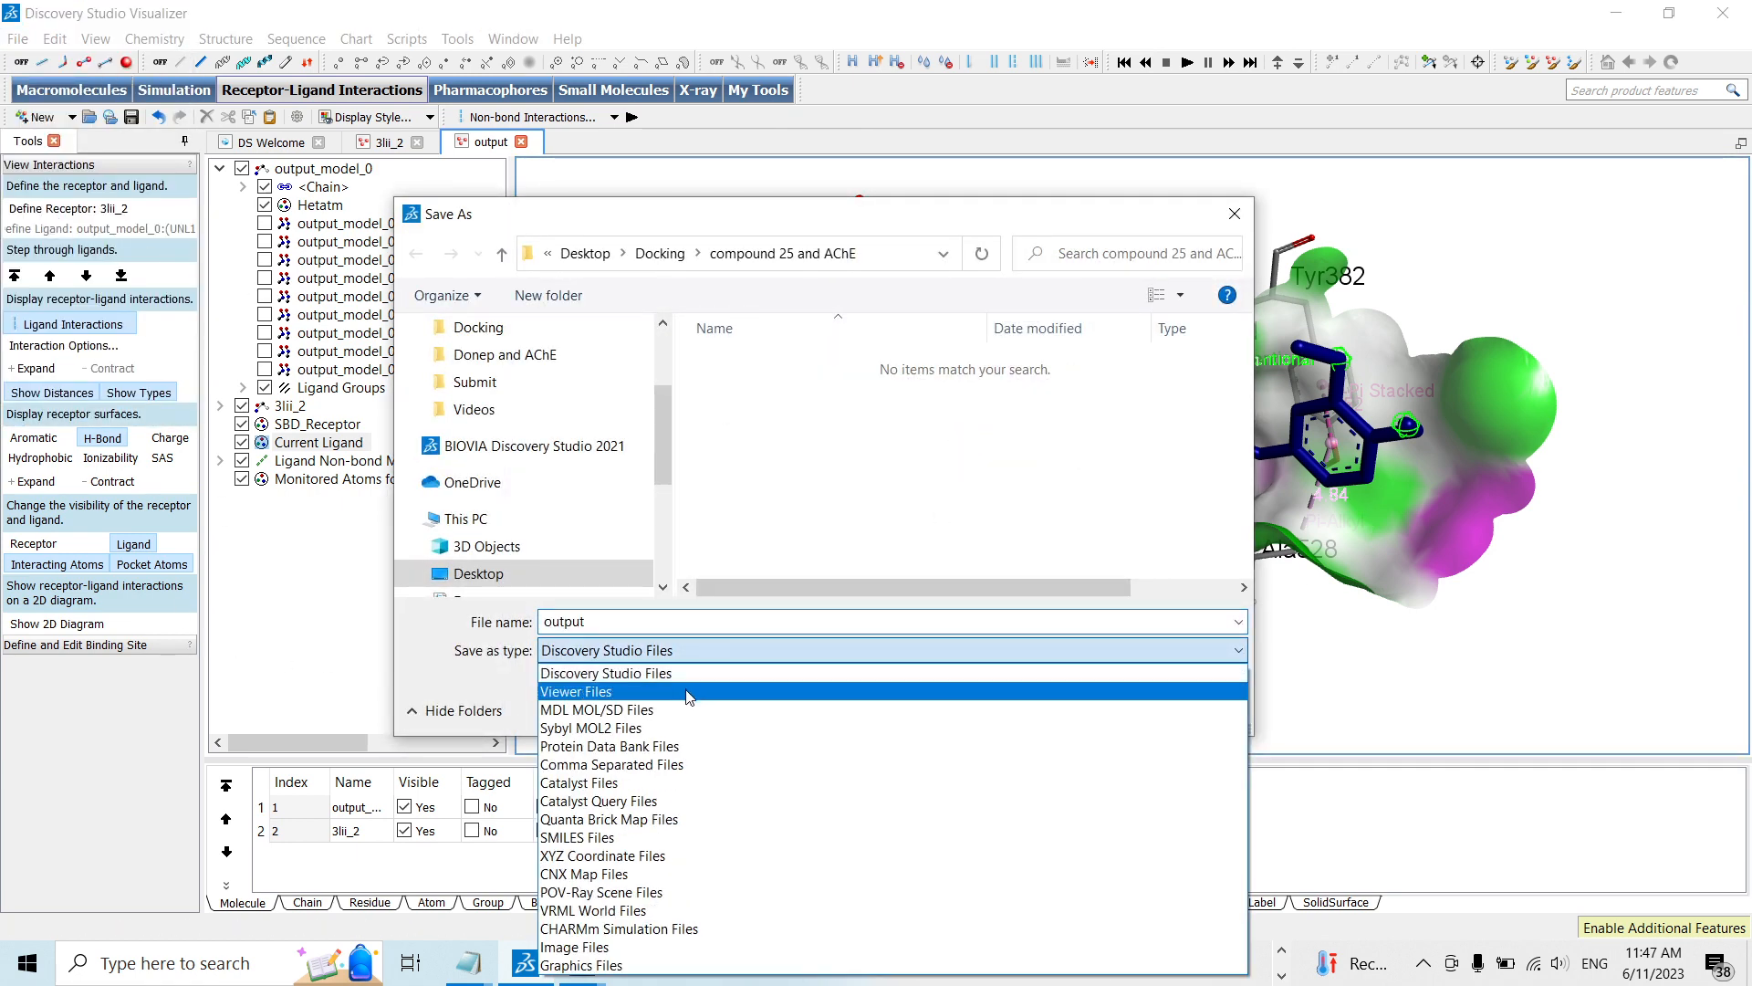
click(624, 946)
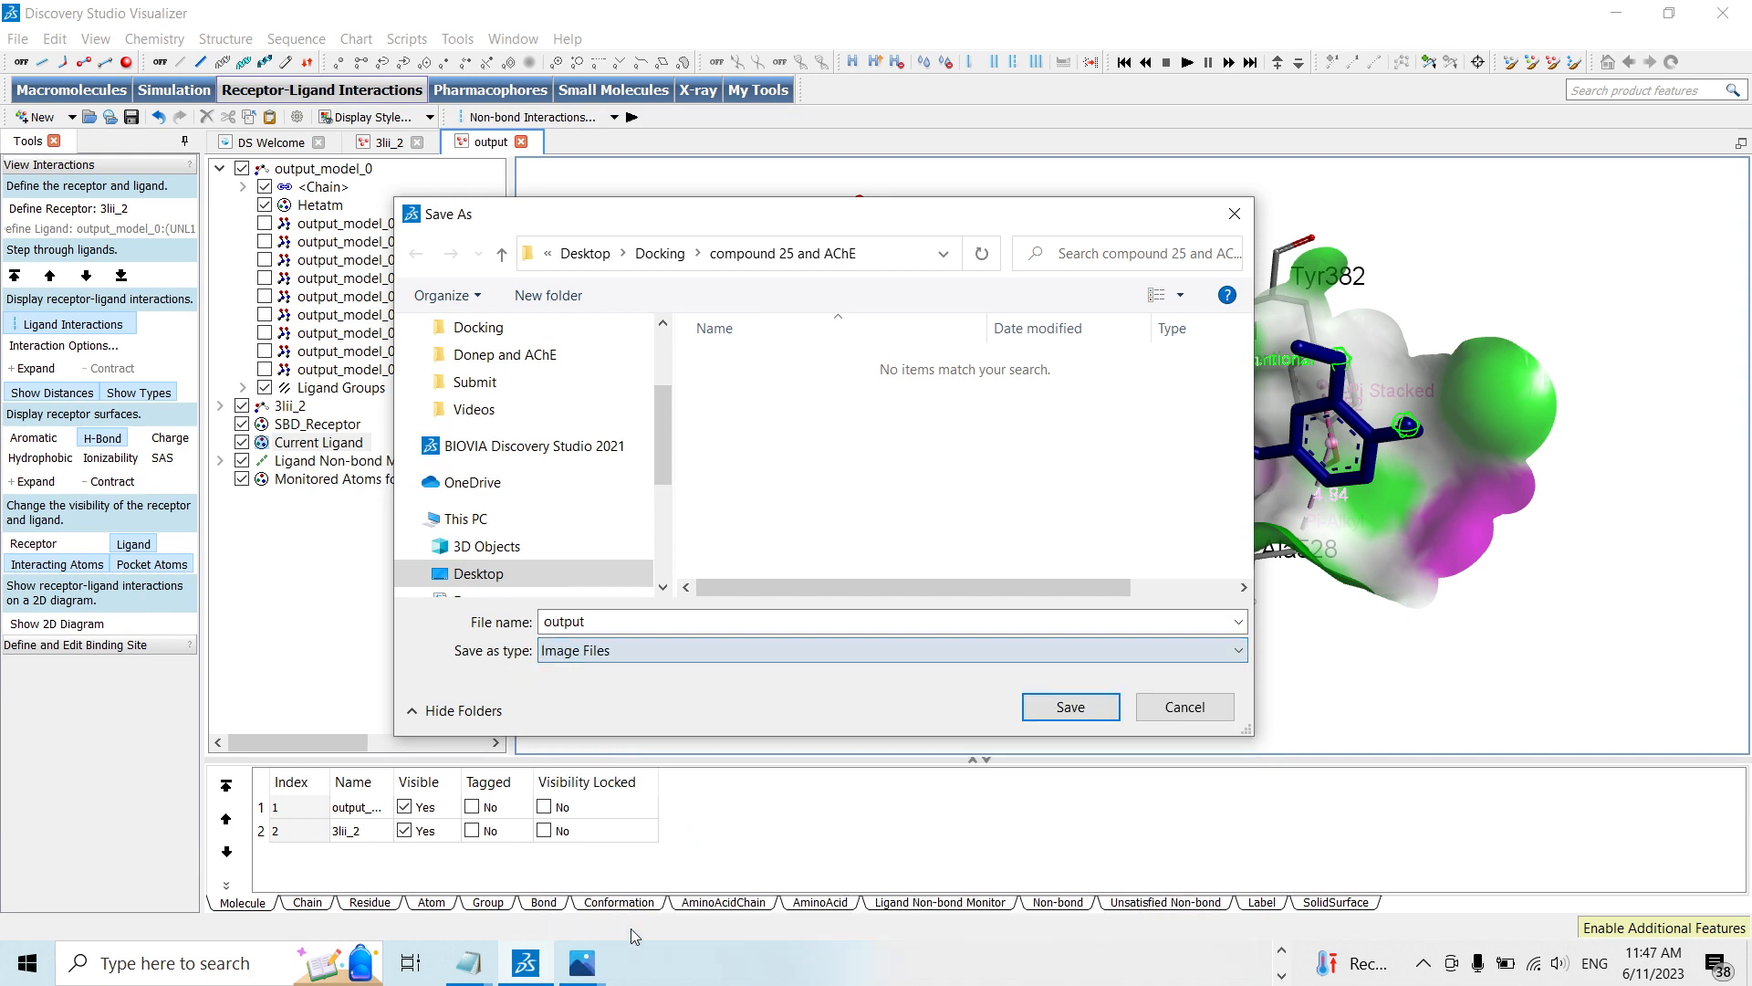
click(1043, 706)
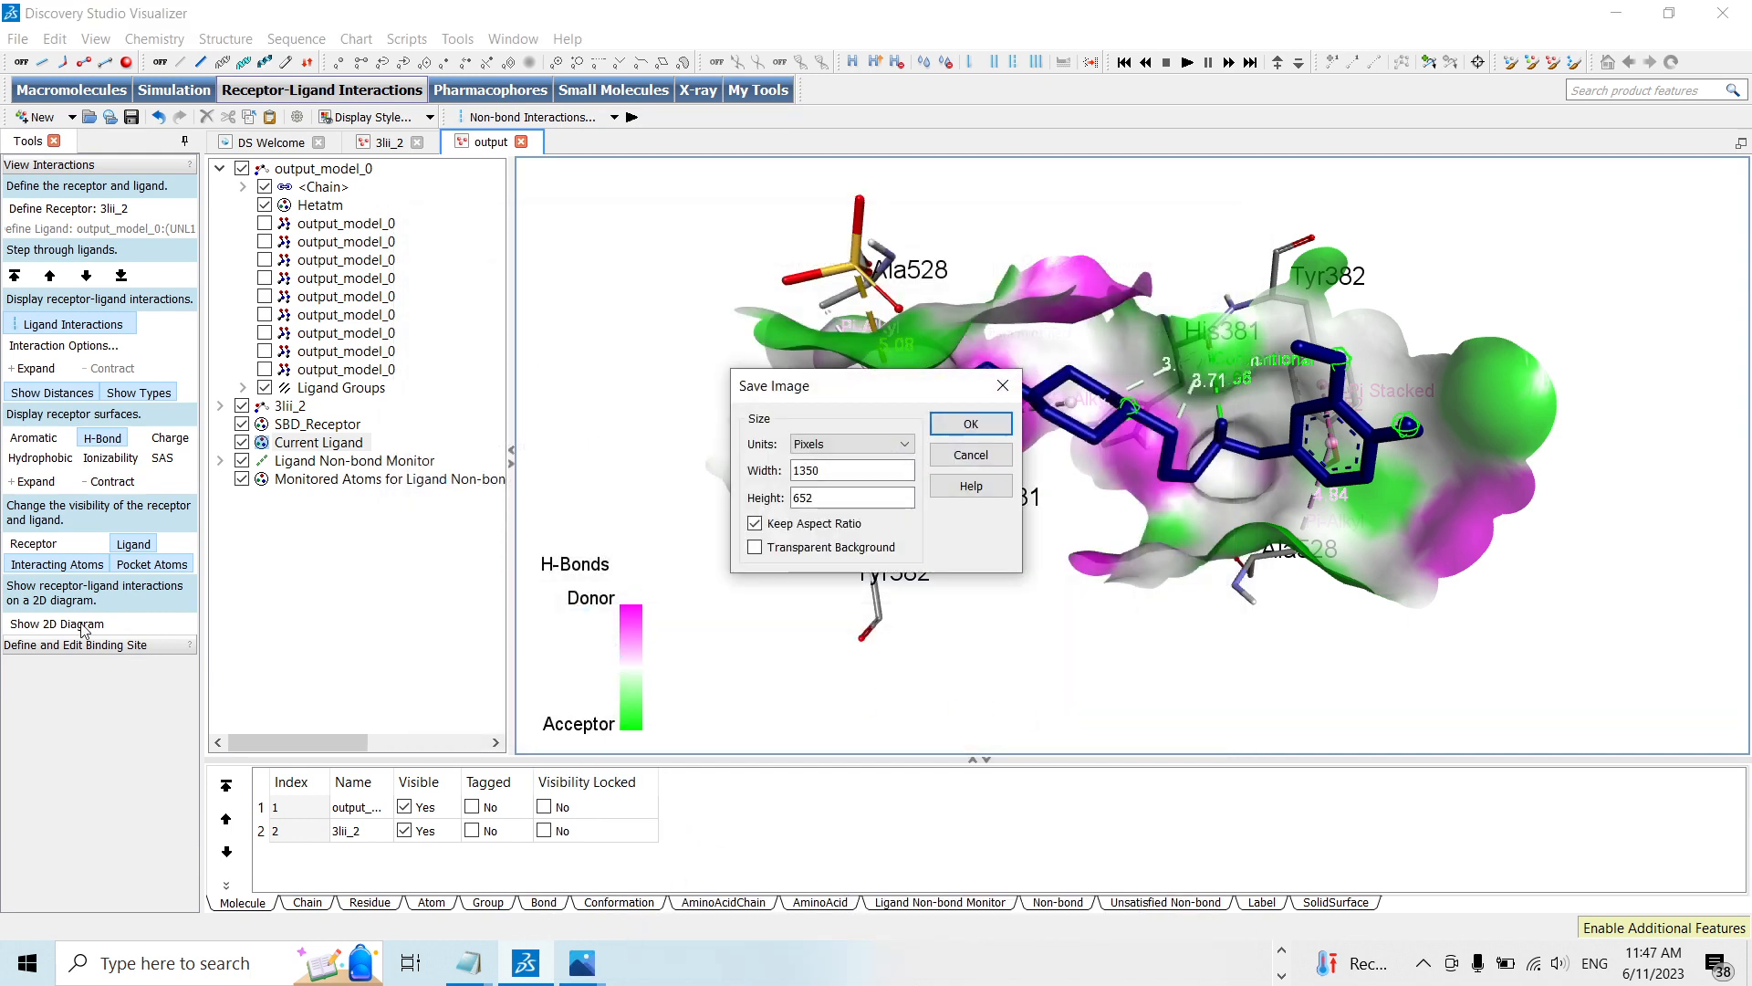
click(971, 423)
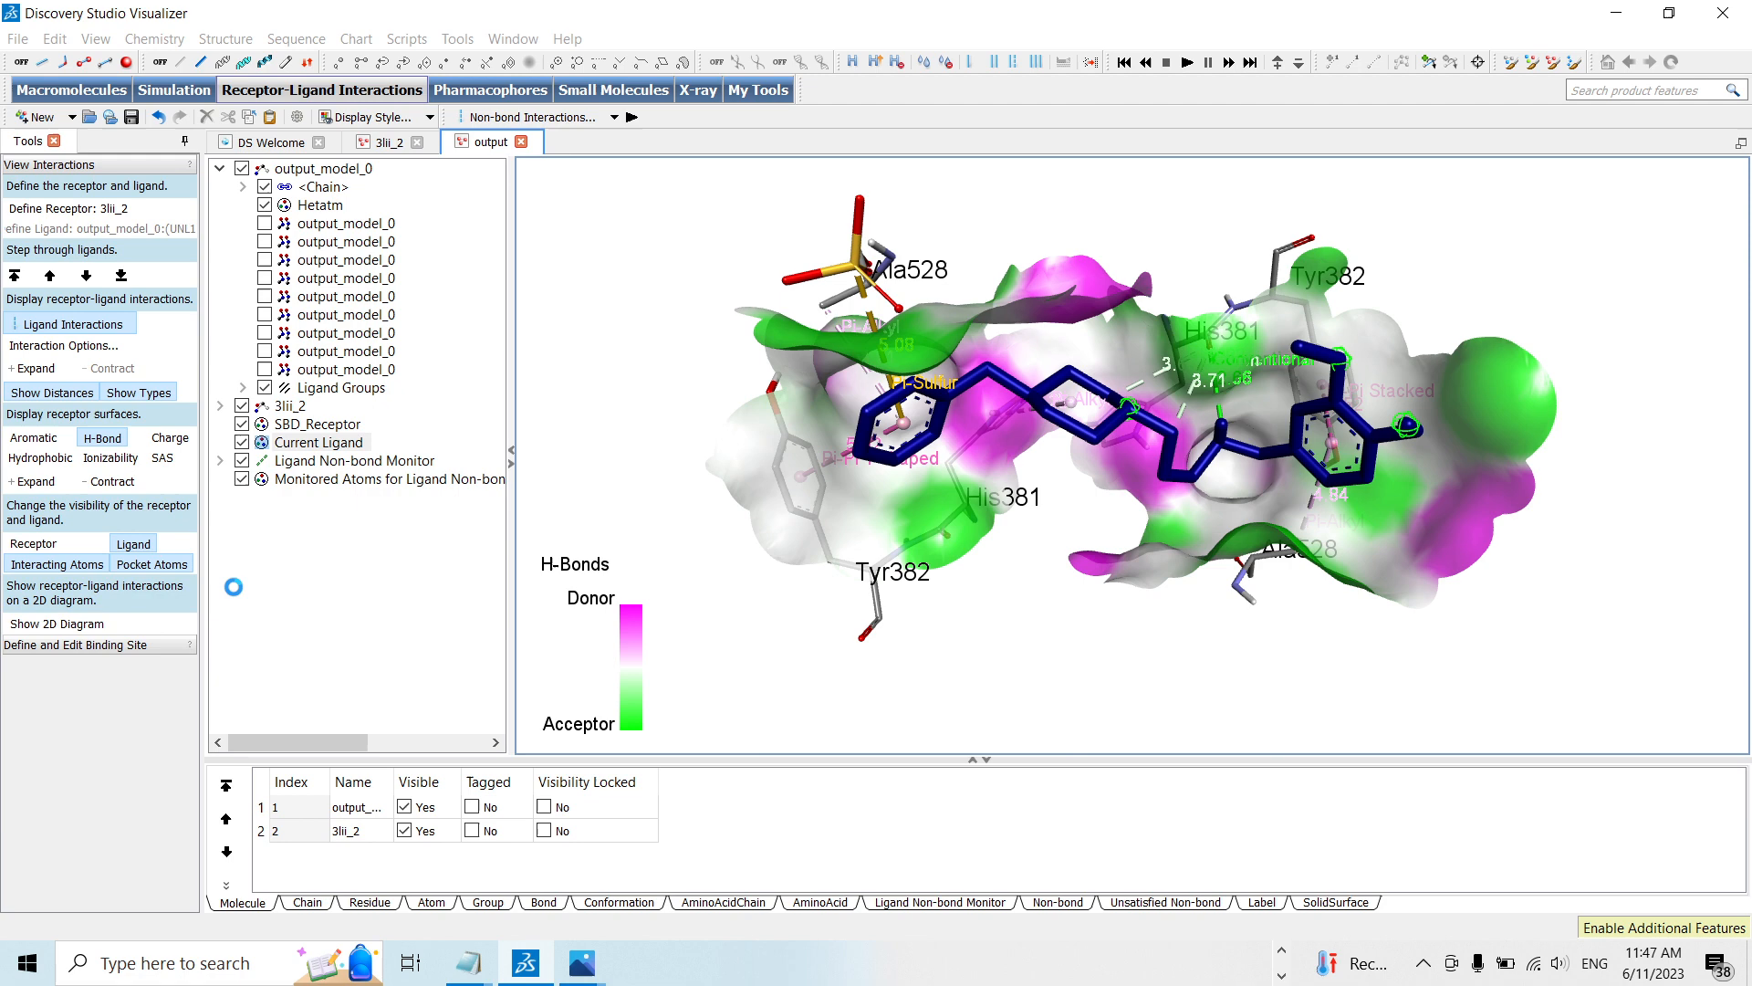
Show the 2D interaction diagram and save it as an 845 x 831 pixel image file named output-Ligand 1 in the same folder
click(95, 625)
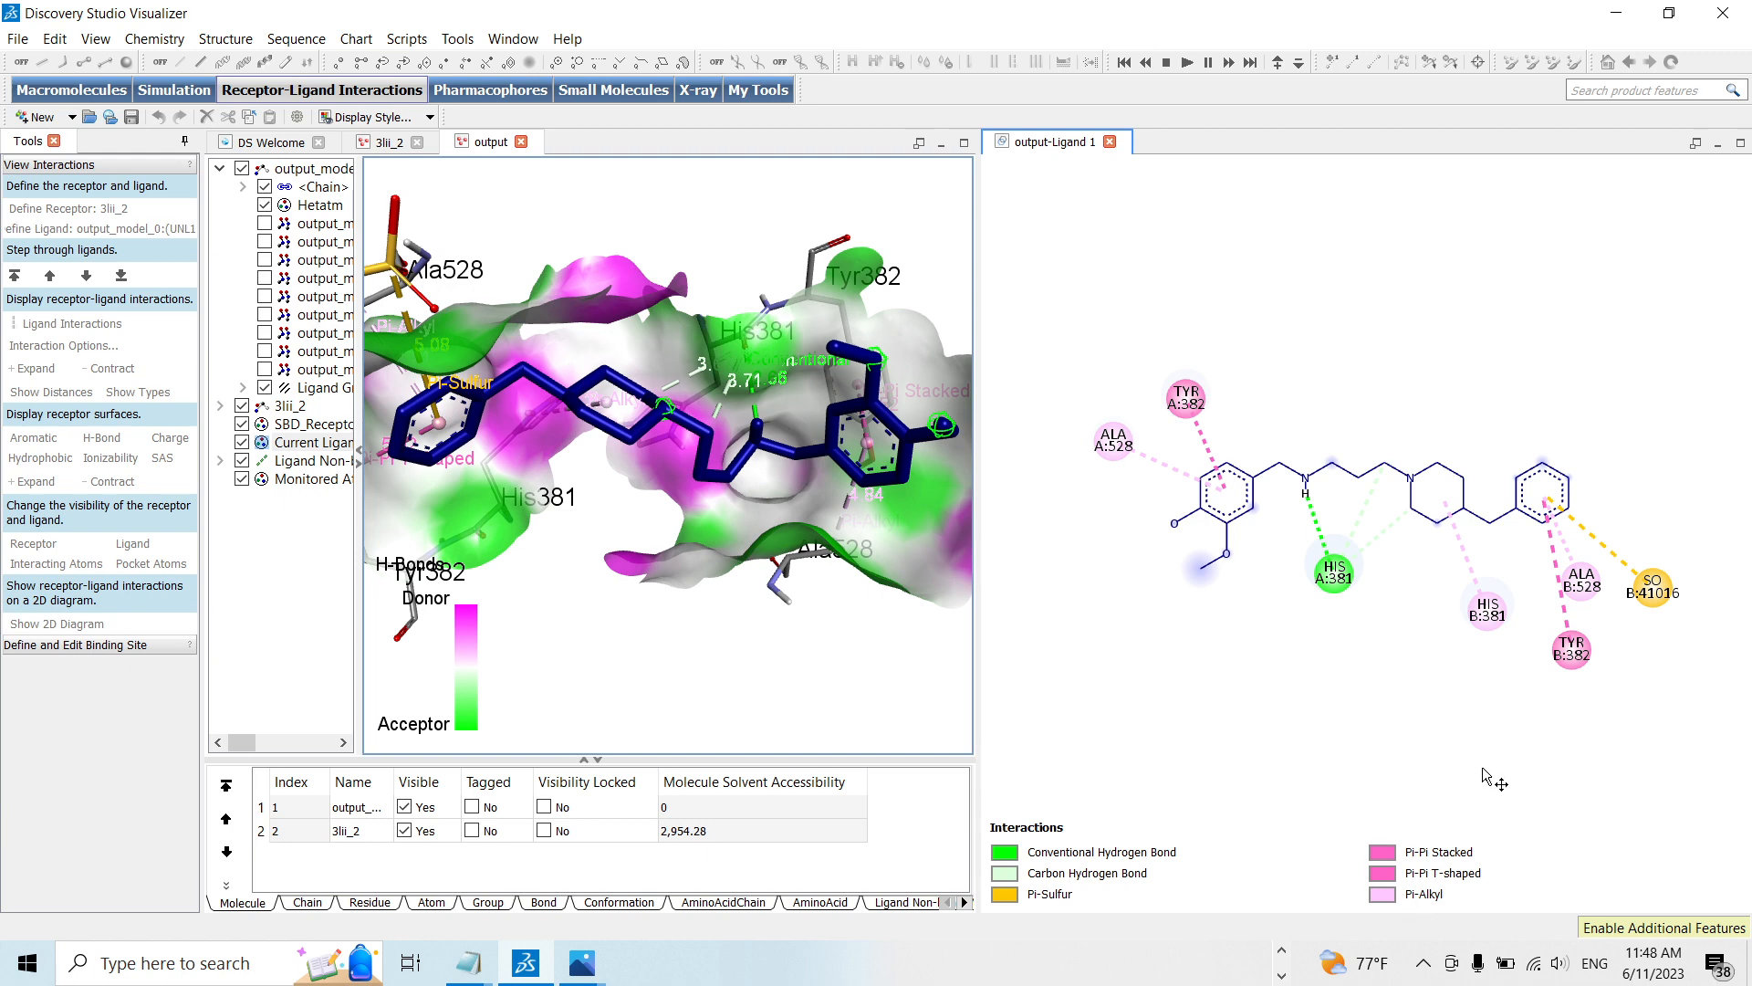
click(17, 42)
click(92, 225)
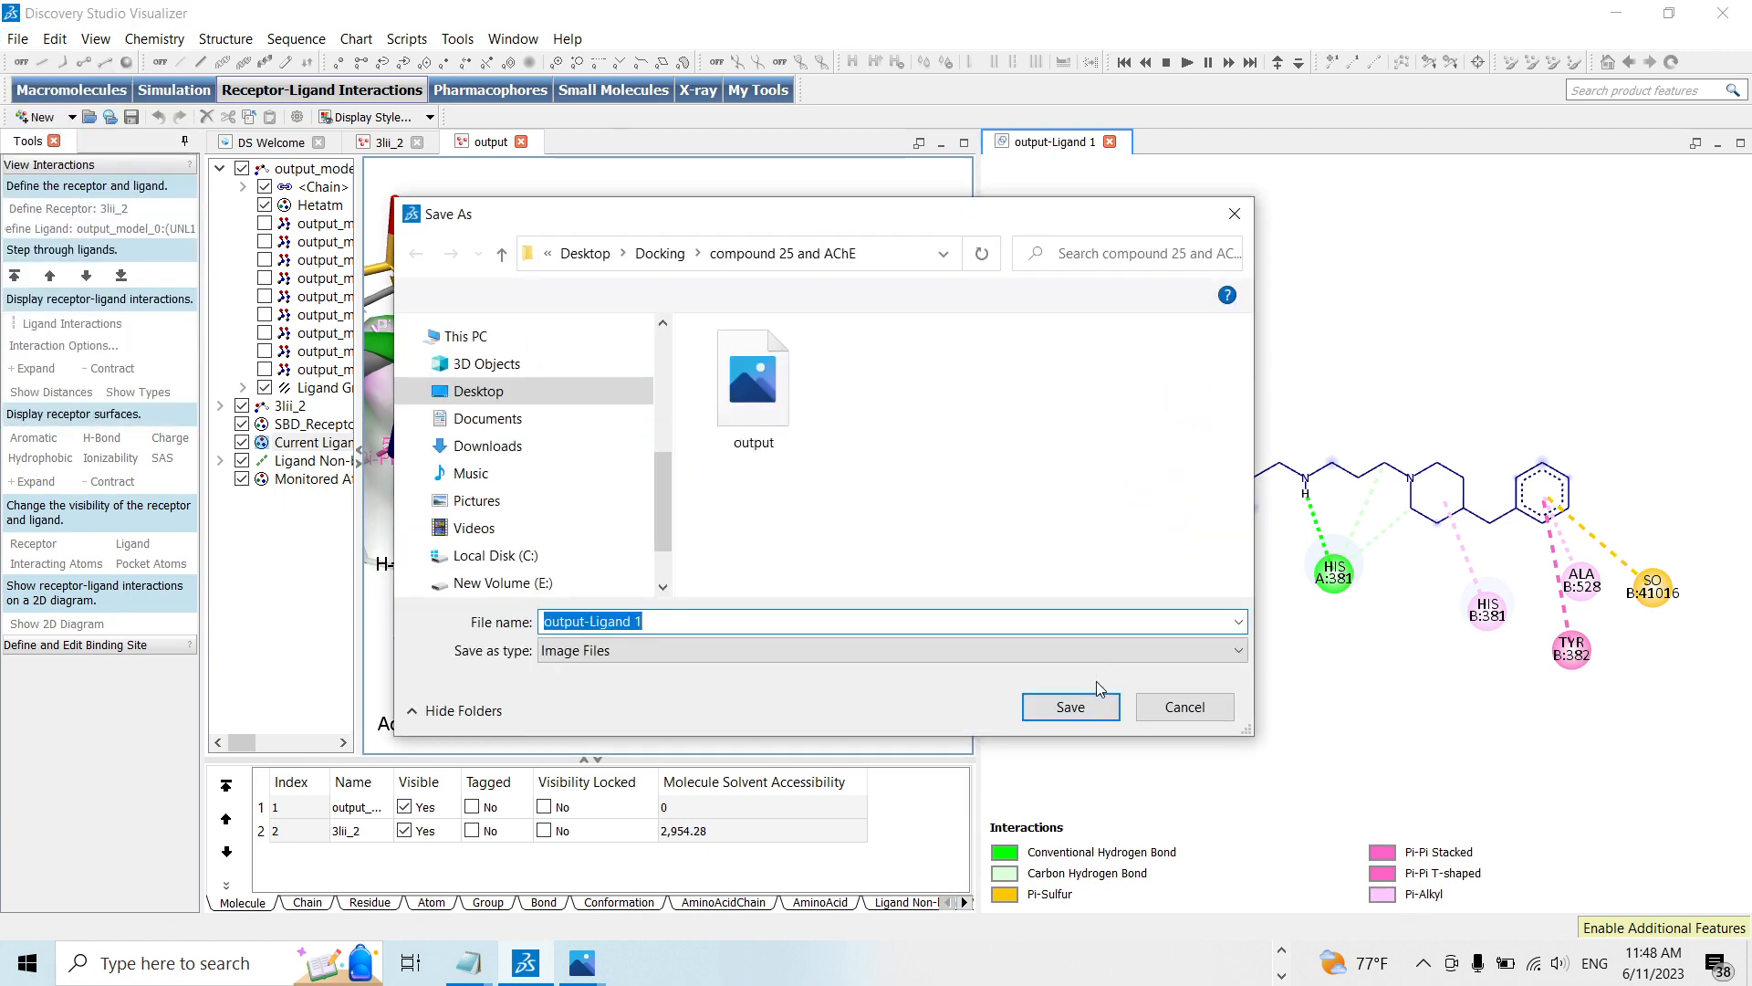
click(1086, 699)
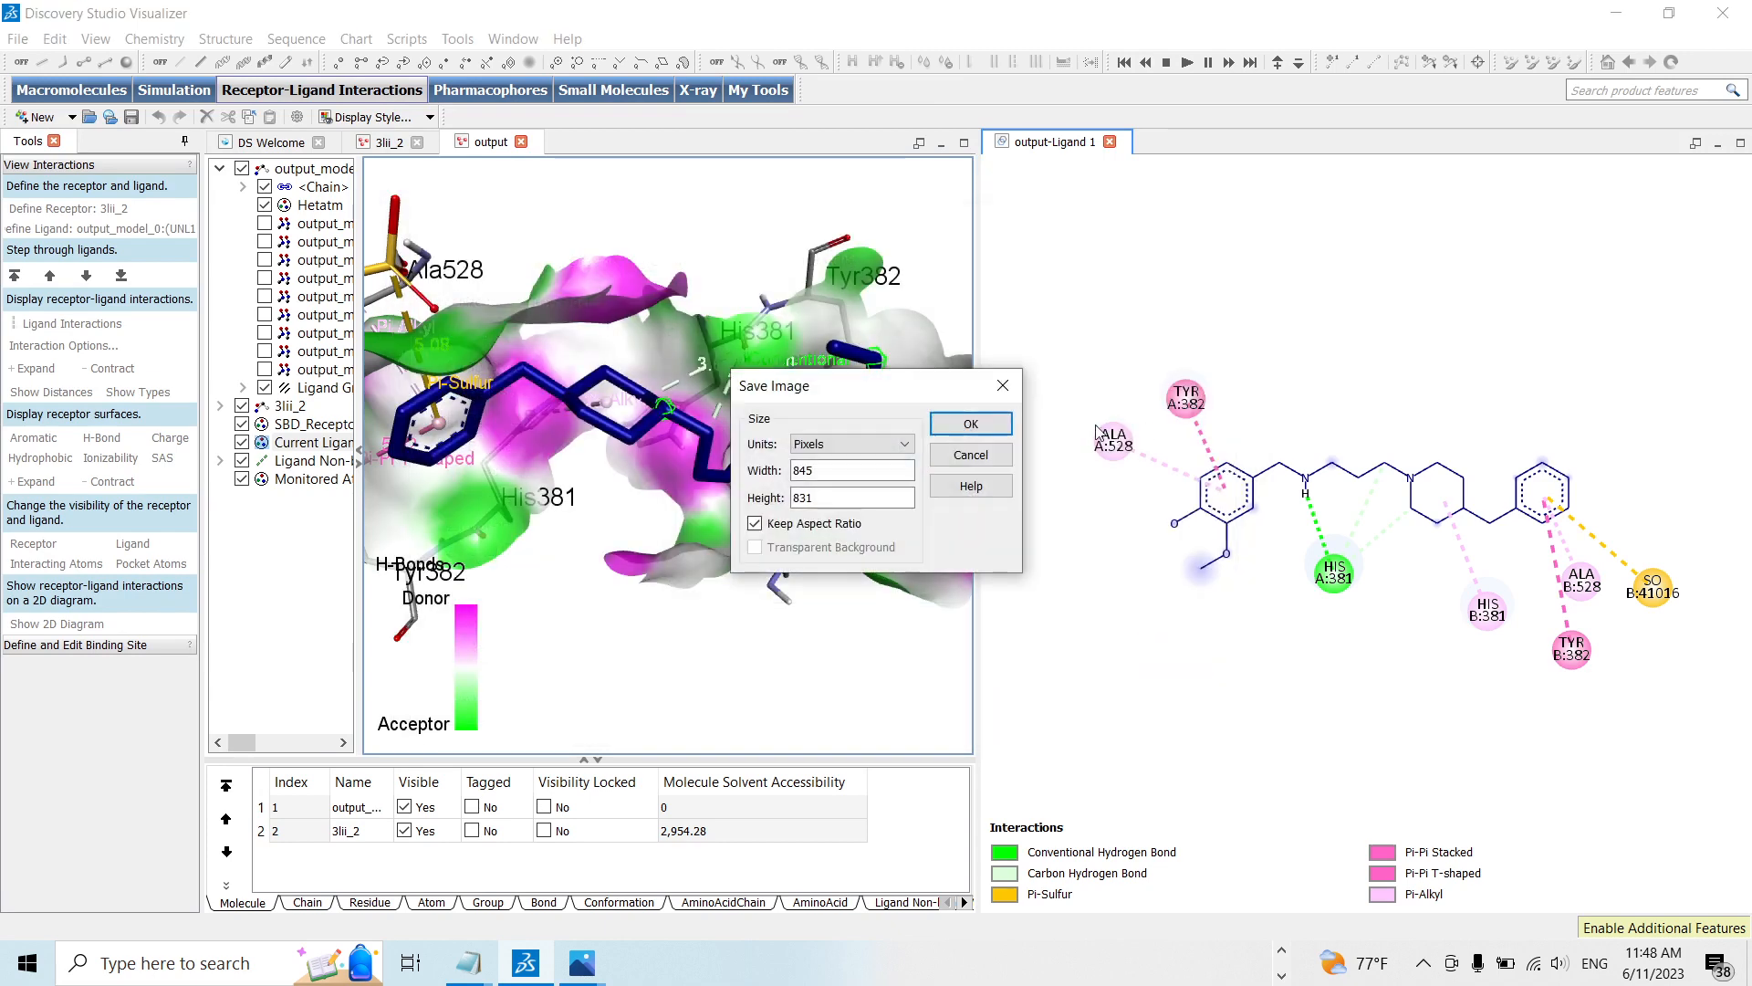
key(Return)
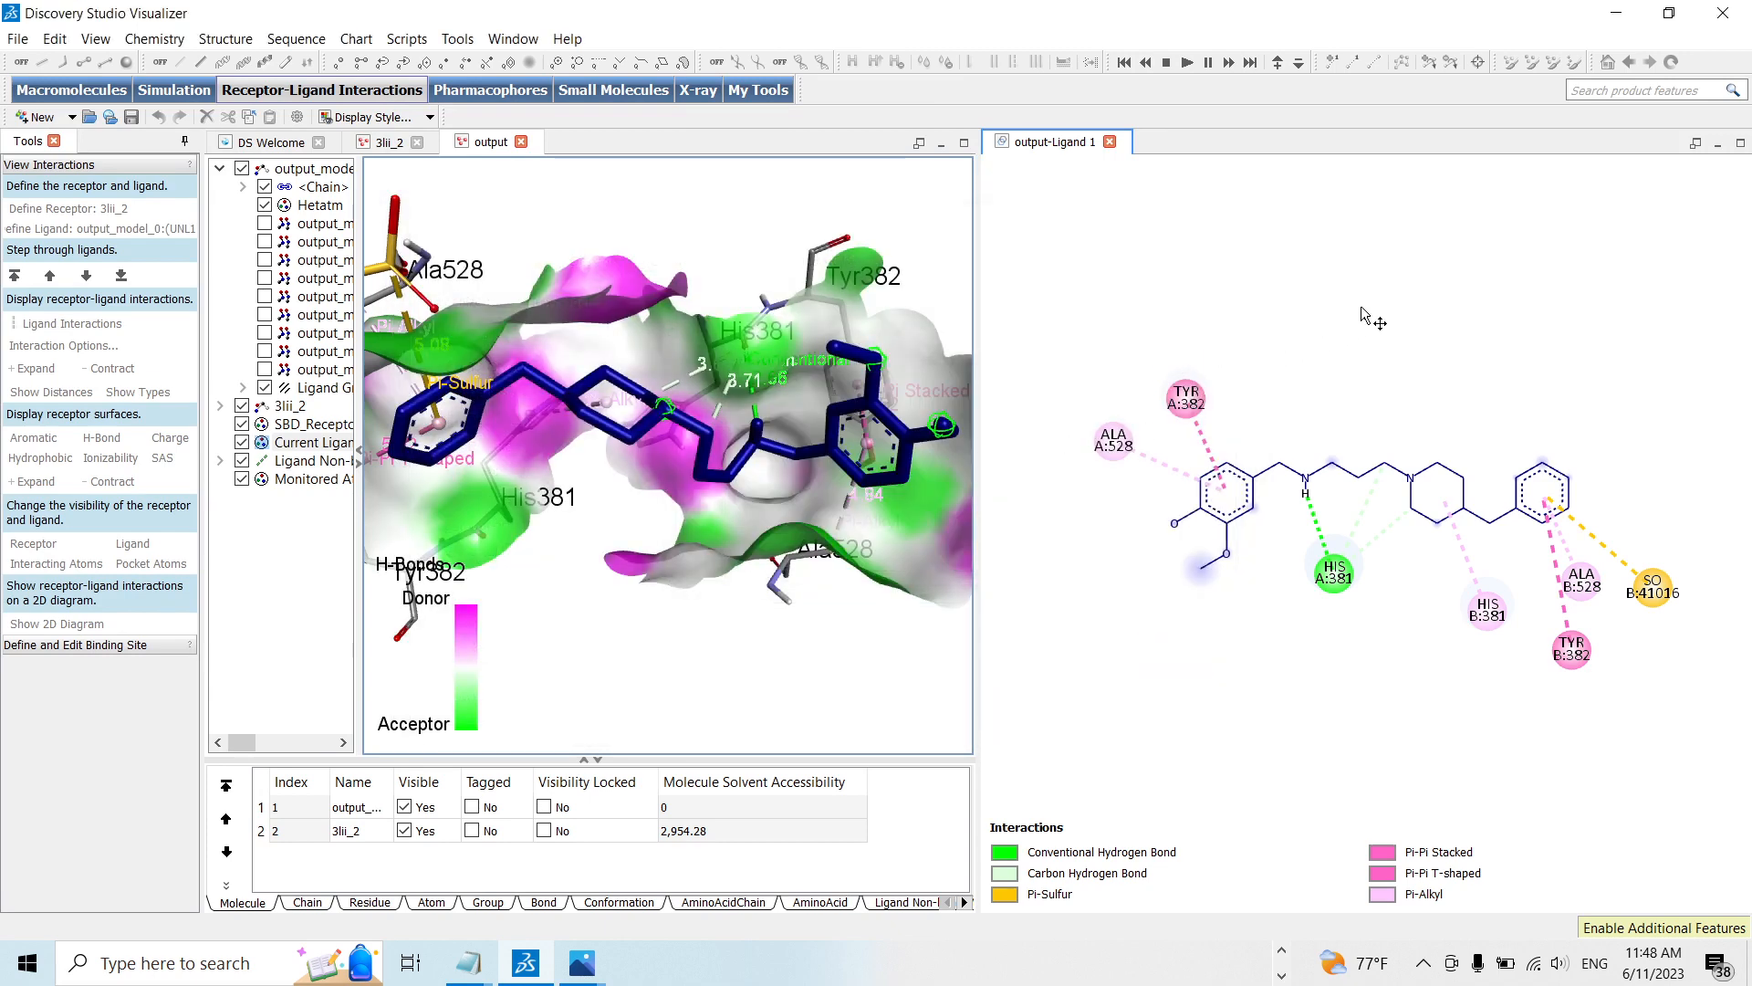
Switch to the article in Foxit PDF Reader and examine compound 25's interaction figure and its docking score and binding sites in Table 5
click(1283, 950)
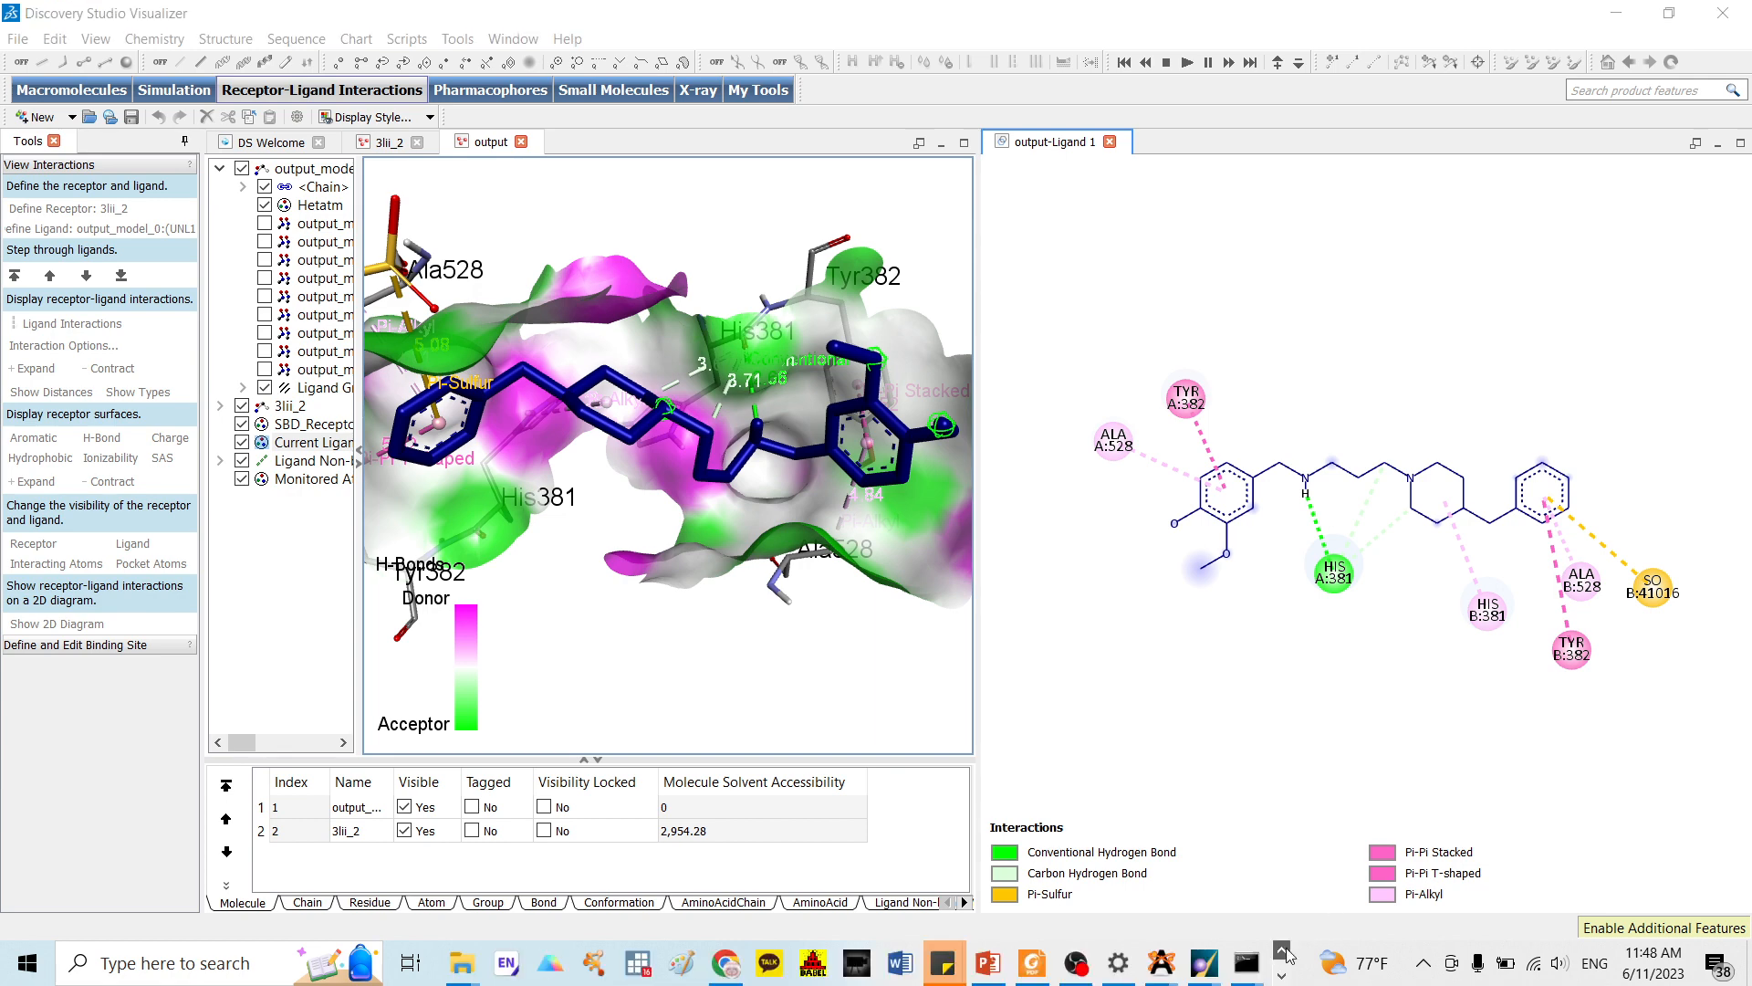
click(1039, 960)
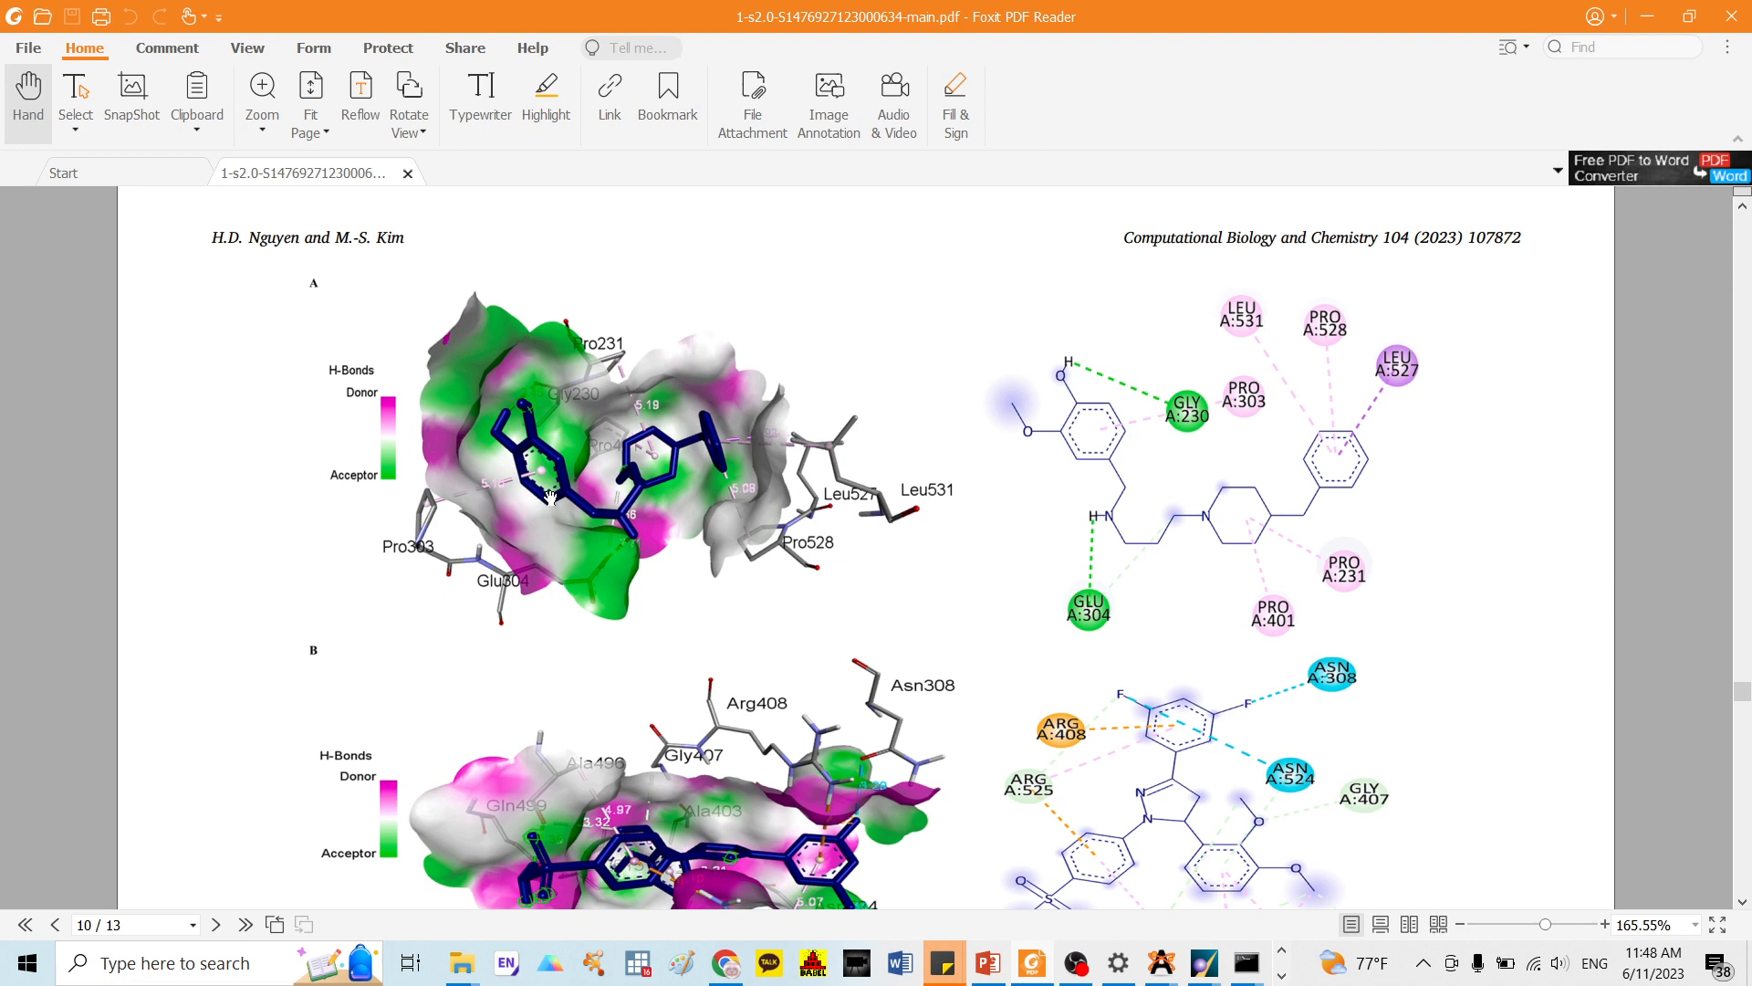
scroll(551, 497, down, 1)
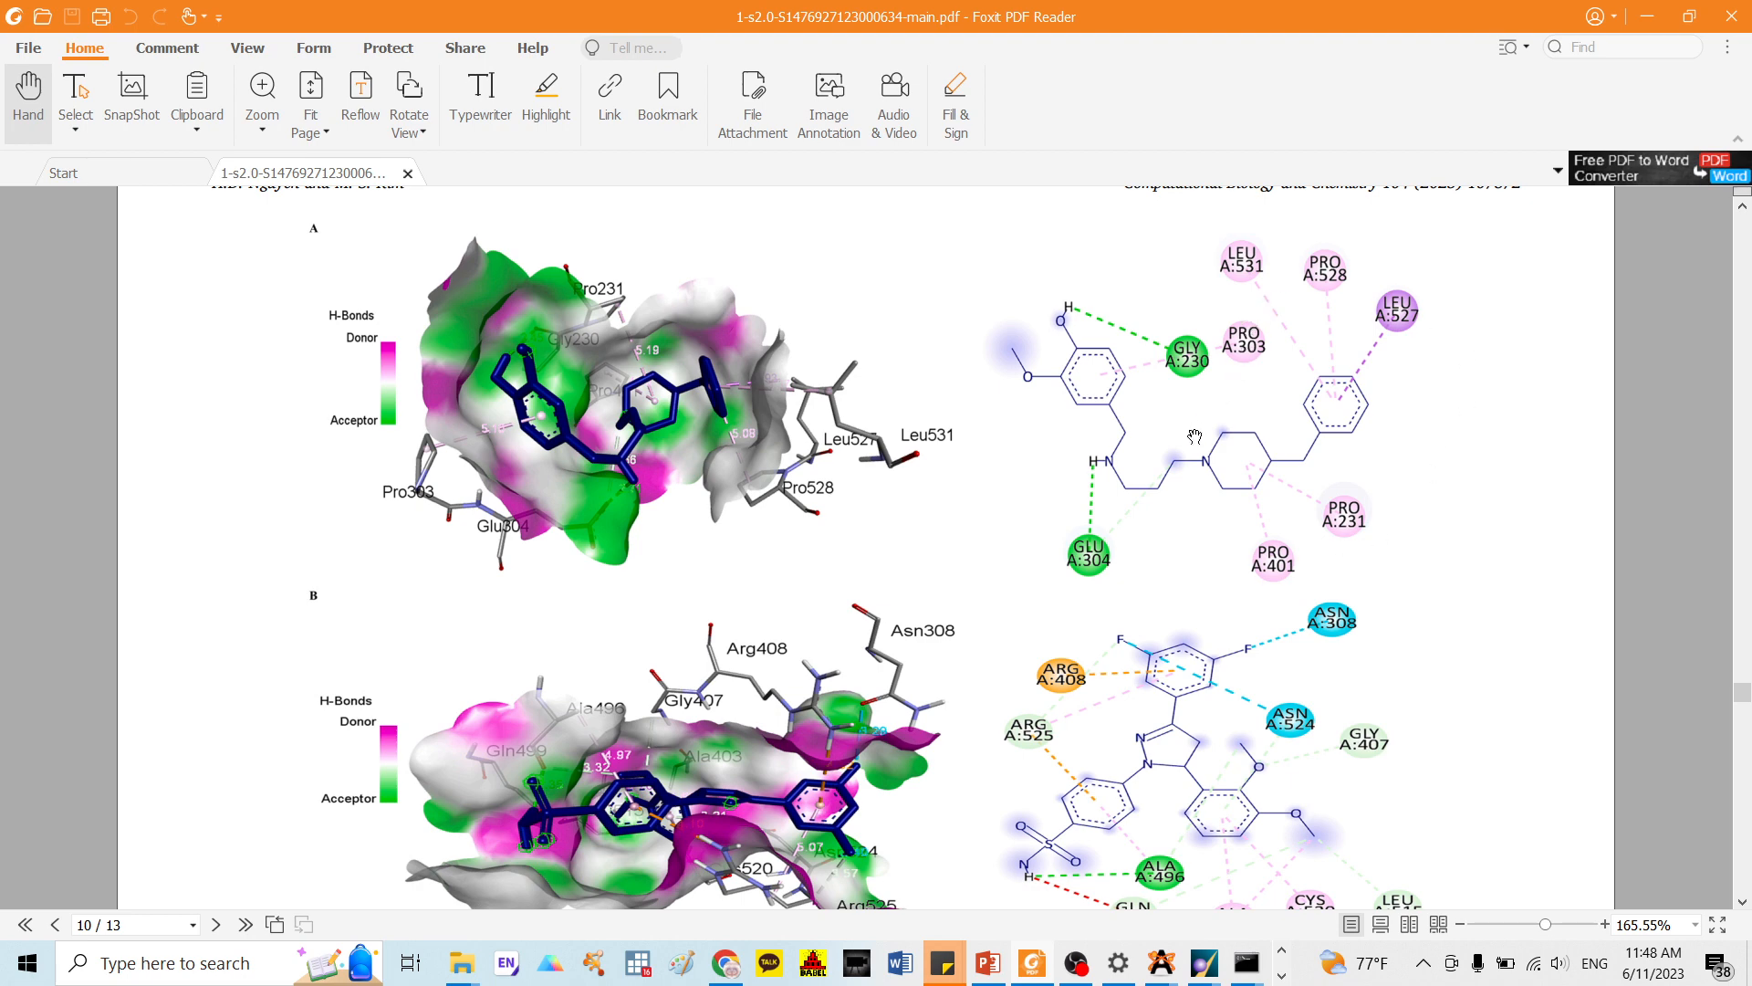
scroll(1194, 437, up, 1)
scroll(1085, 497, up, 20)
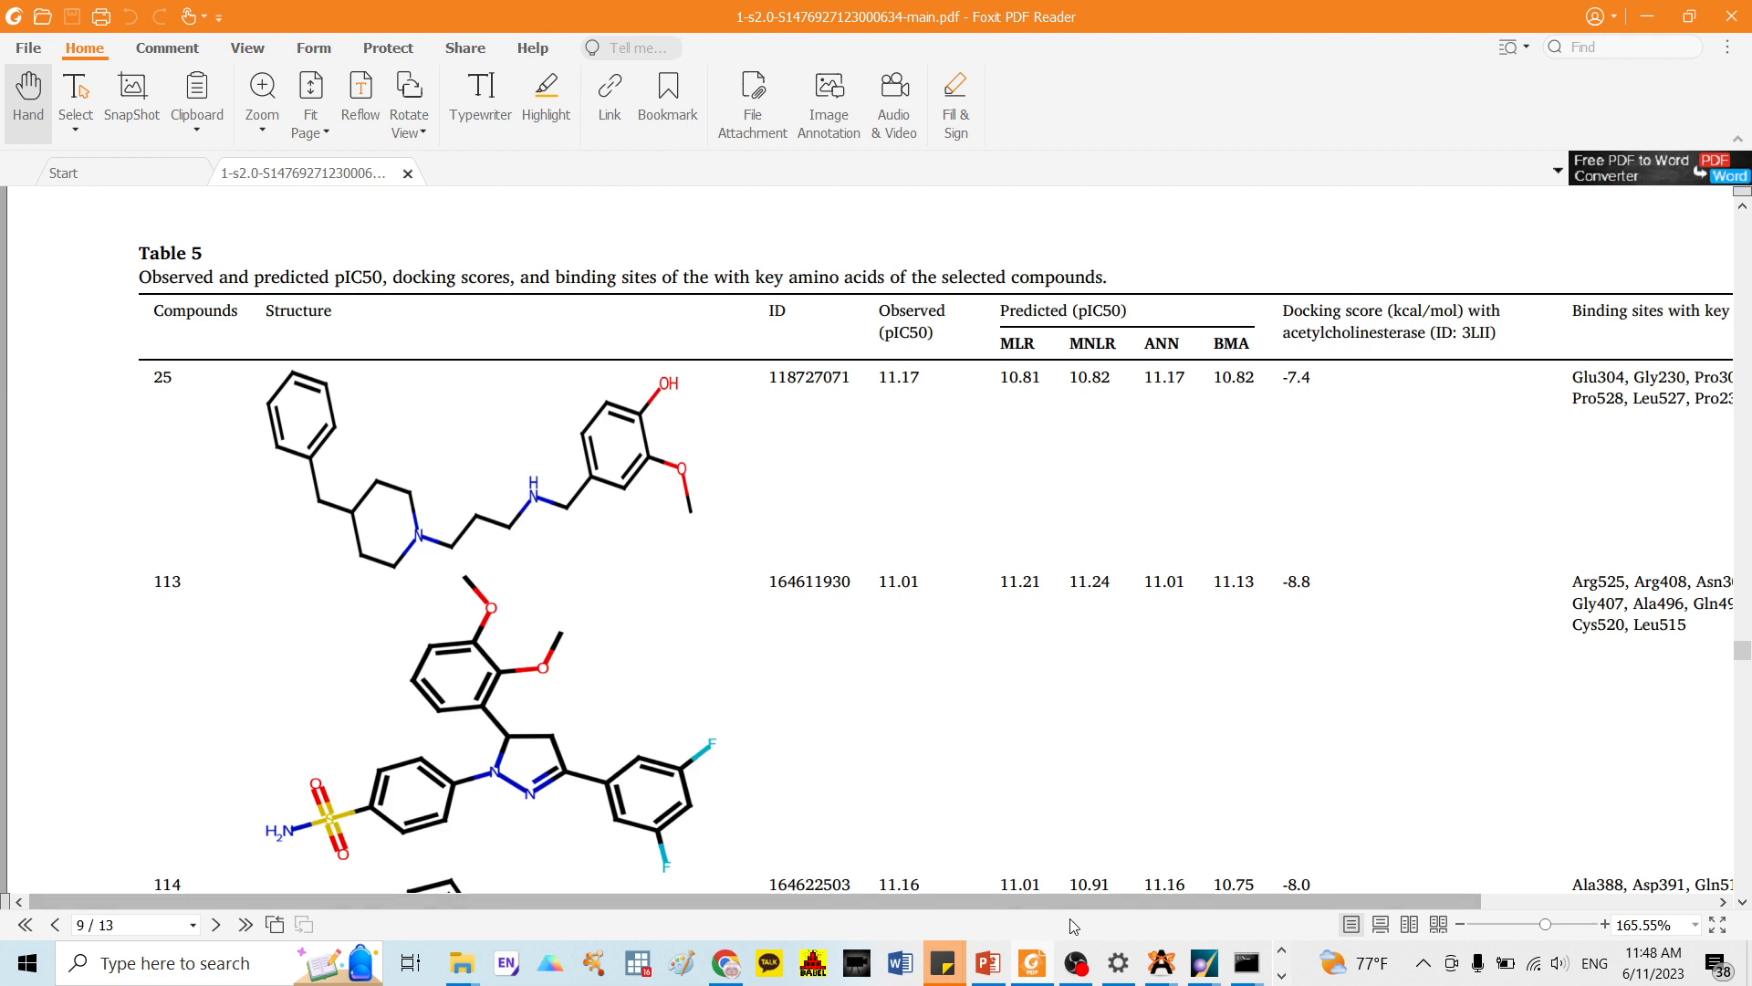
scroll(1298, 403, right, 5)
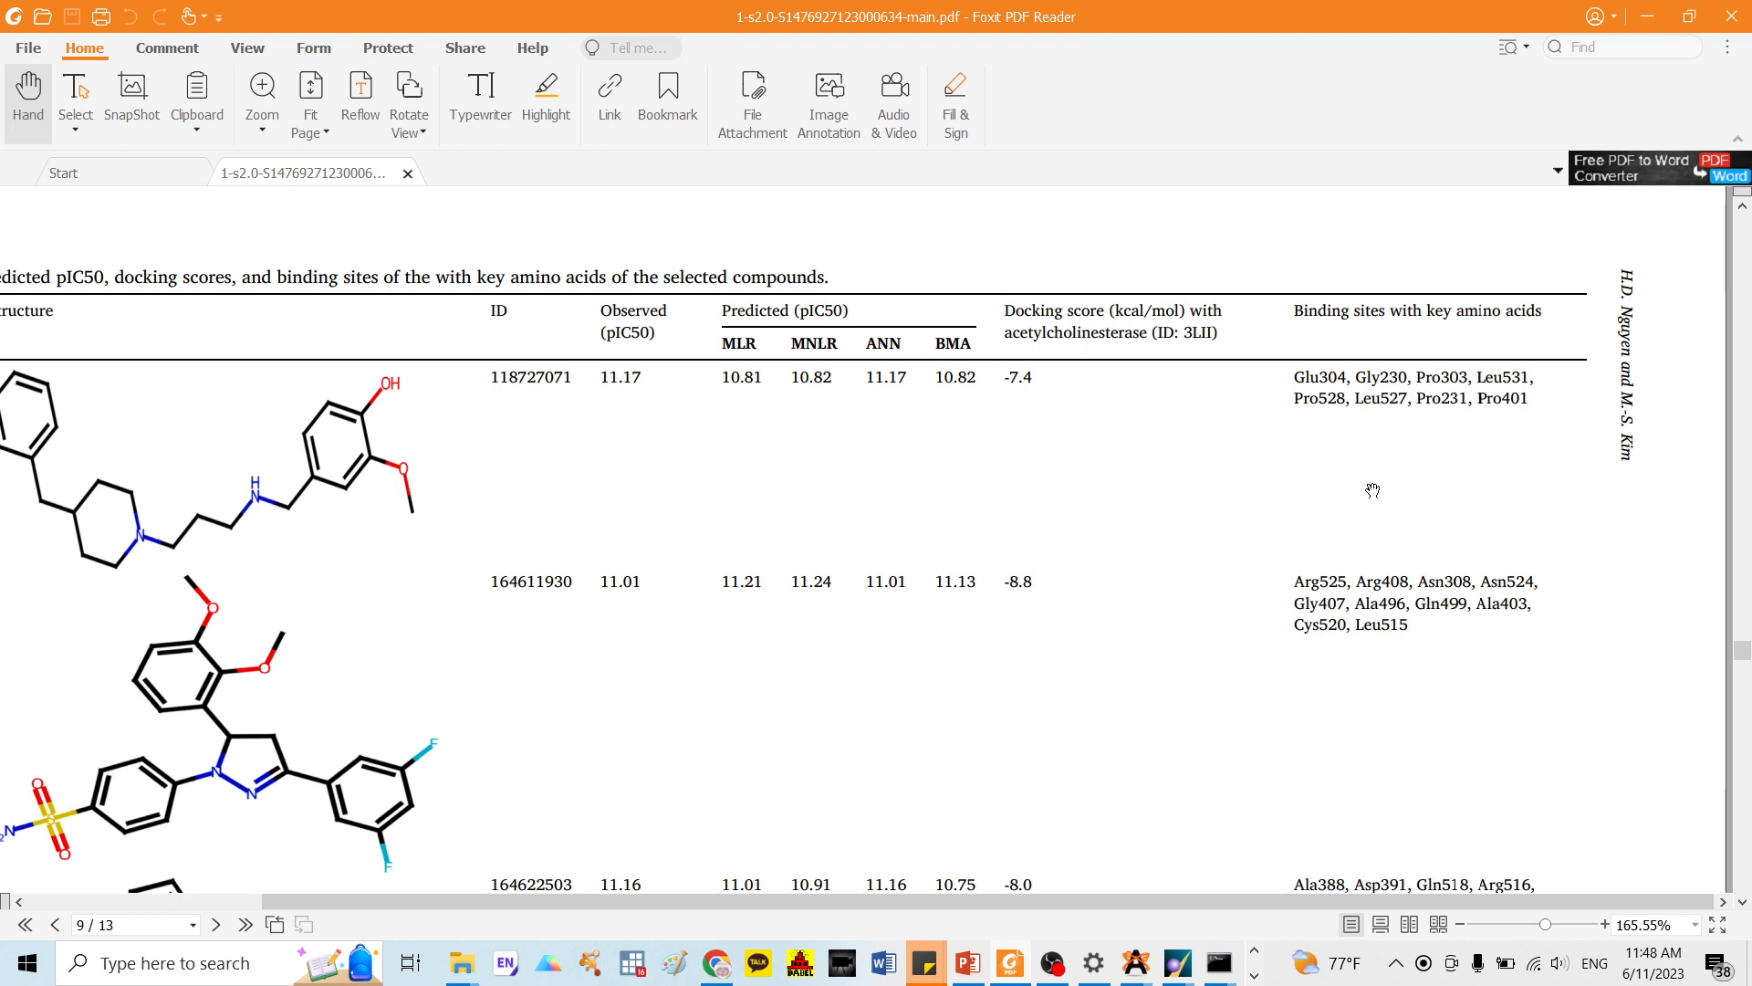
scroll(1051, 501, down, 1)
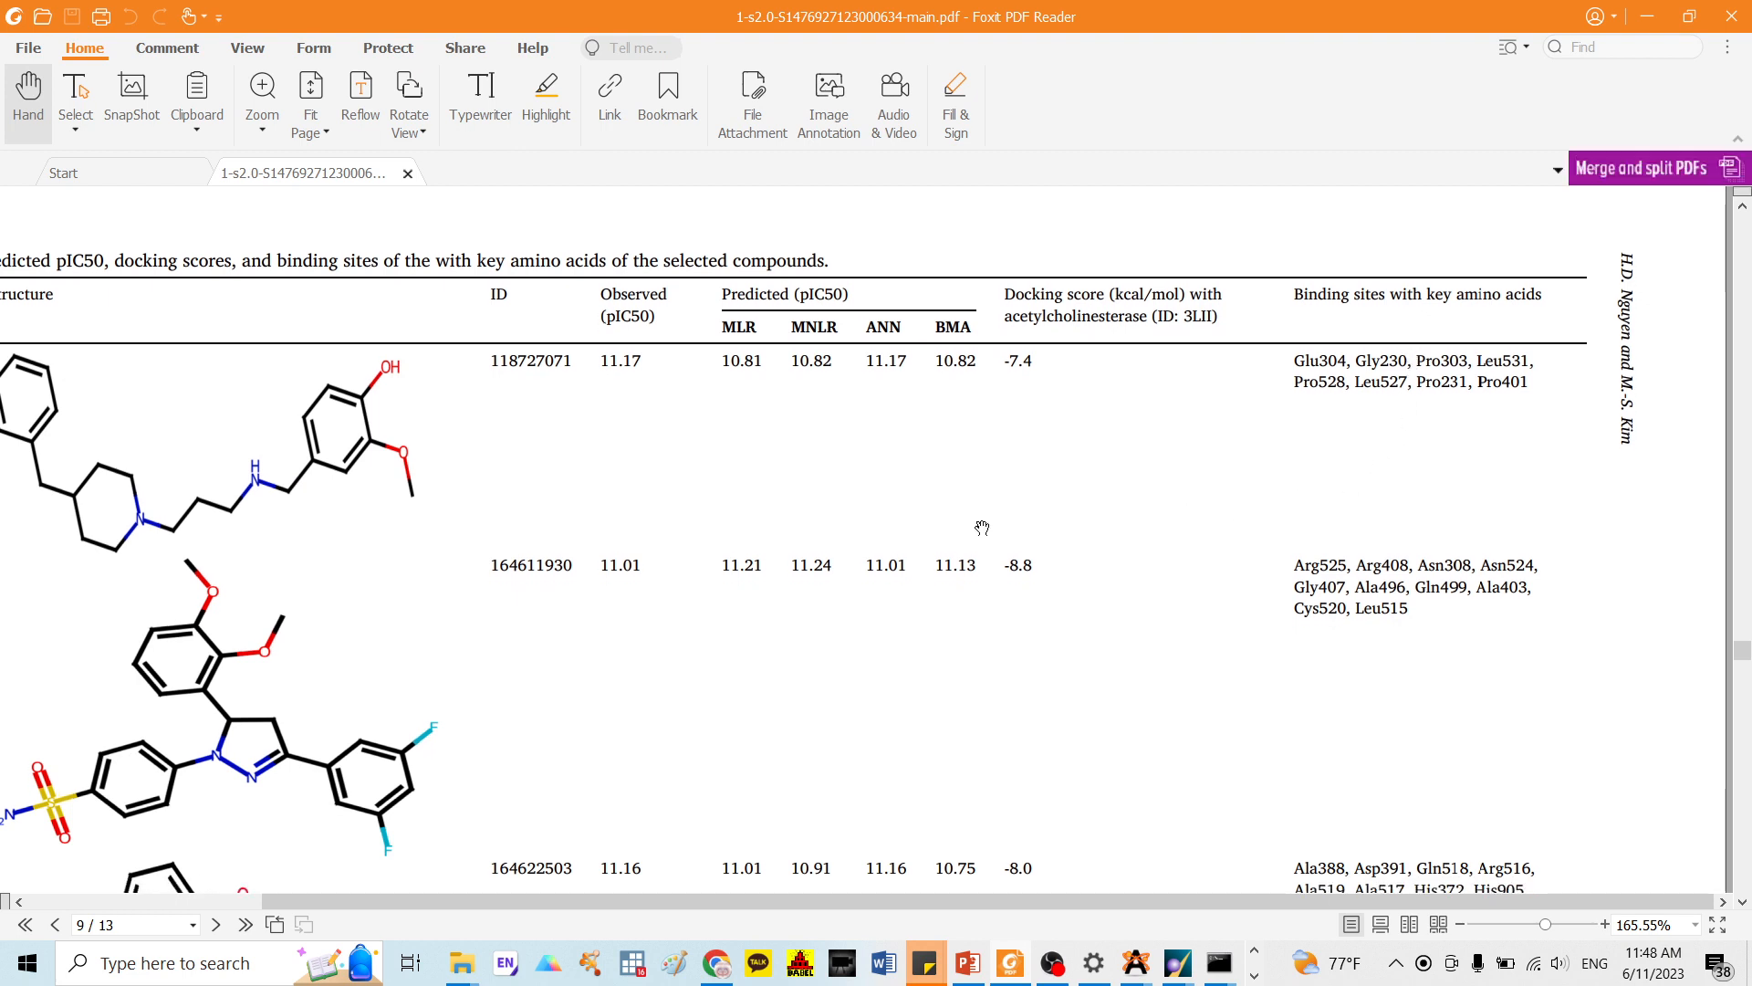